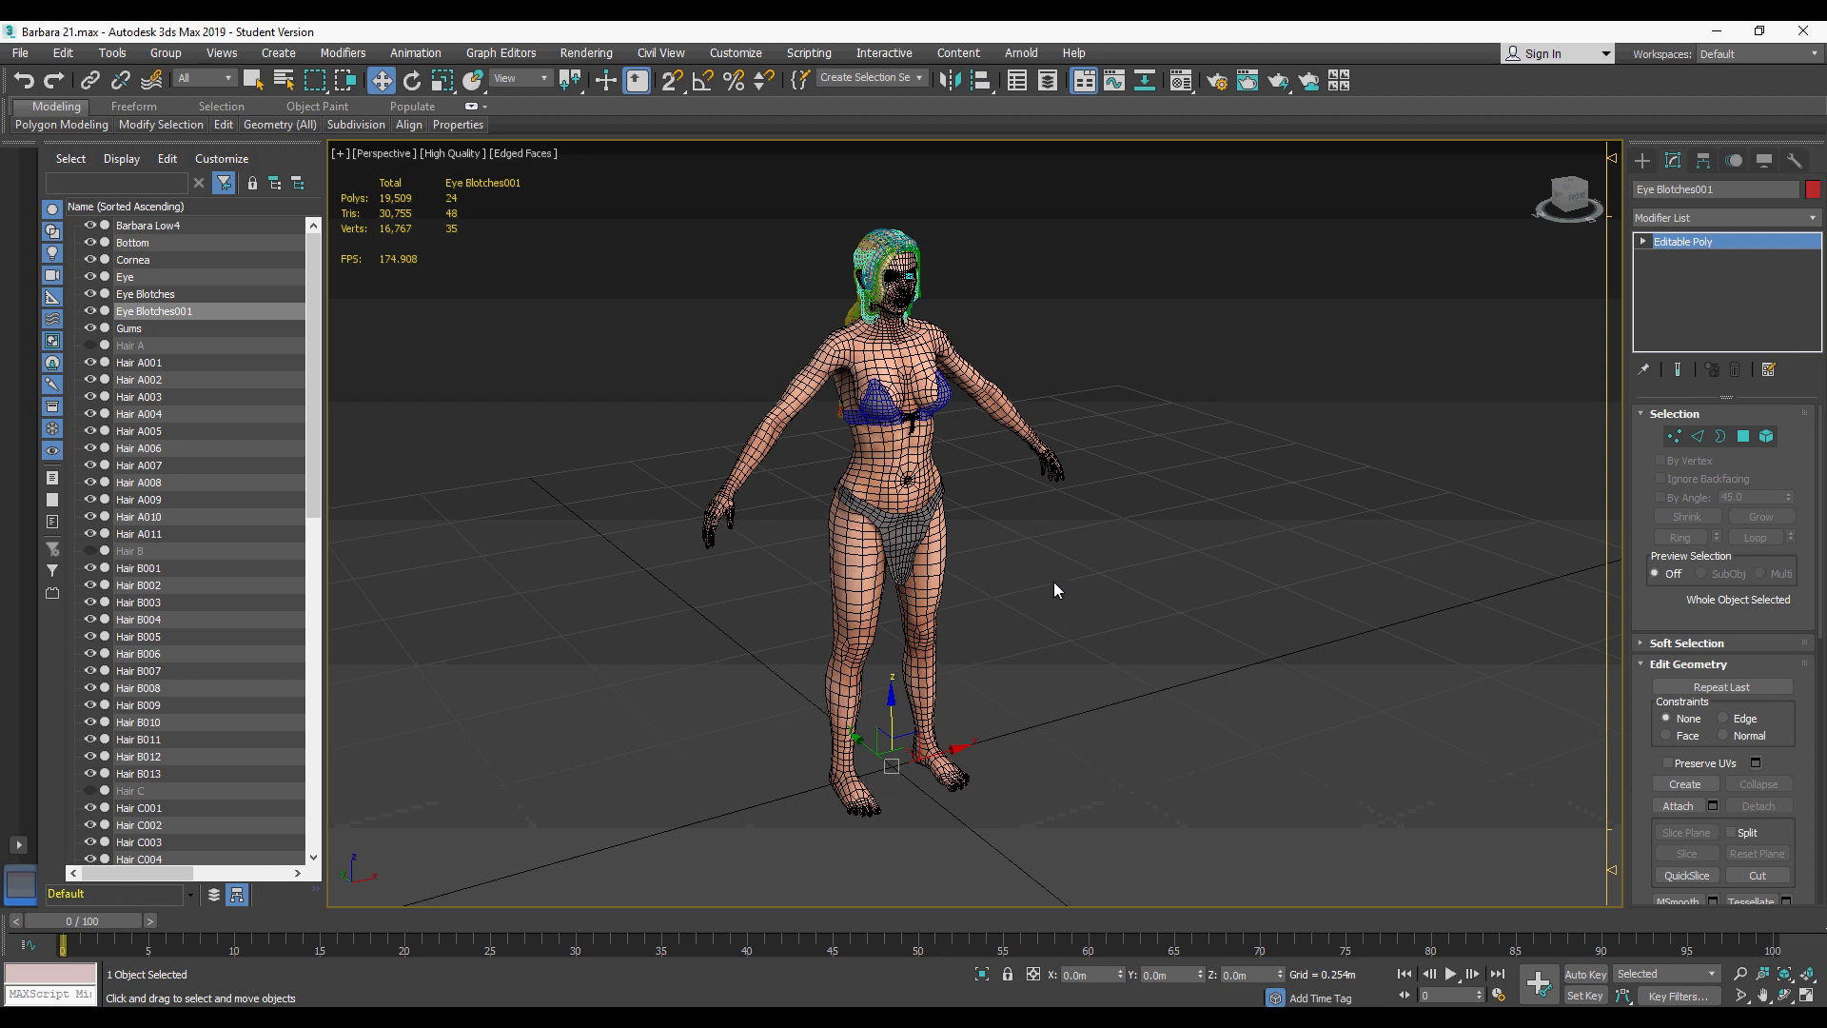
Step: Examine the character's body mesh and bikini top as separate objects, including a closer view of the head and torso
{"action": "middle_click_drag", "start_coordinate": [1055, 551], "coordinate": [1057, 570]}
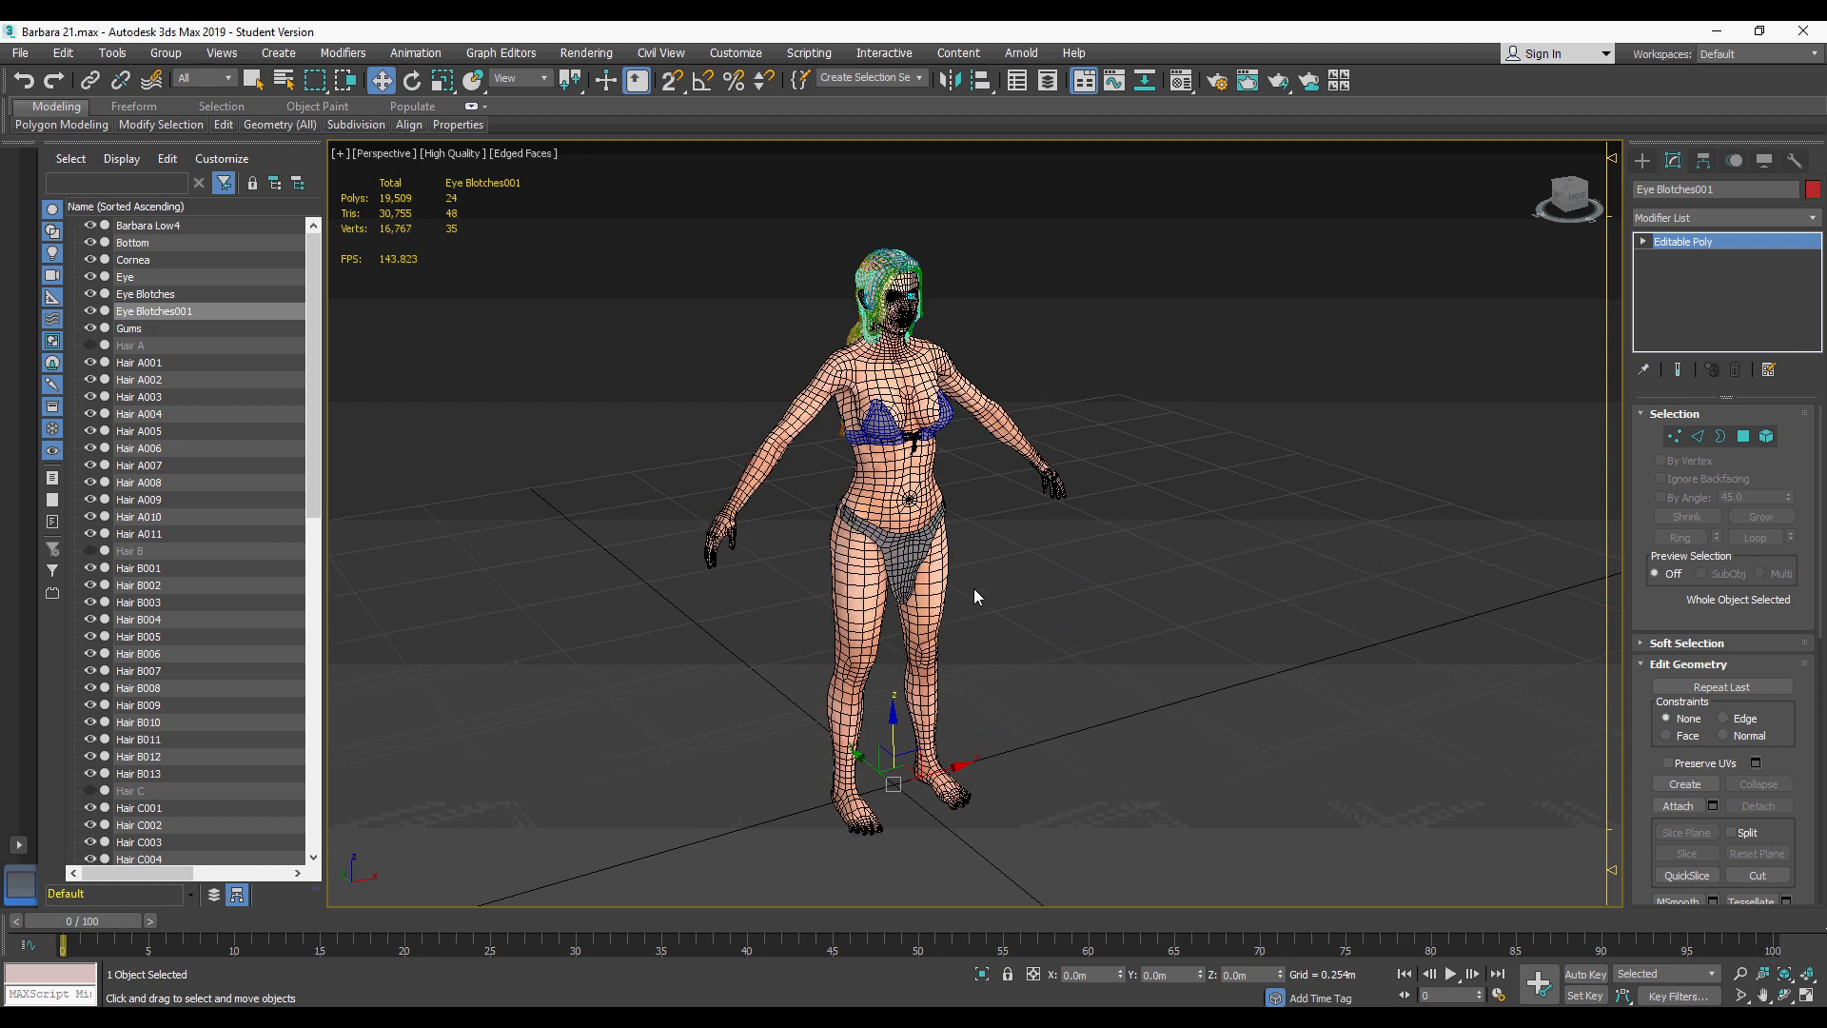
{"action": "left_click", "coordinate": [925, 618]}
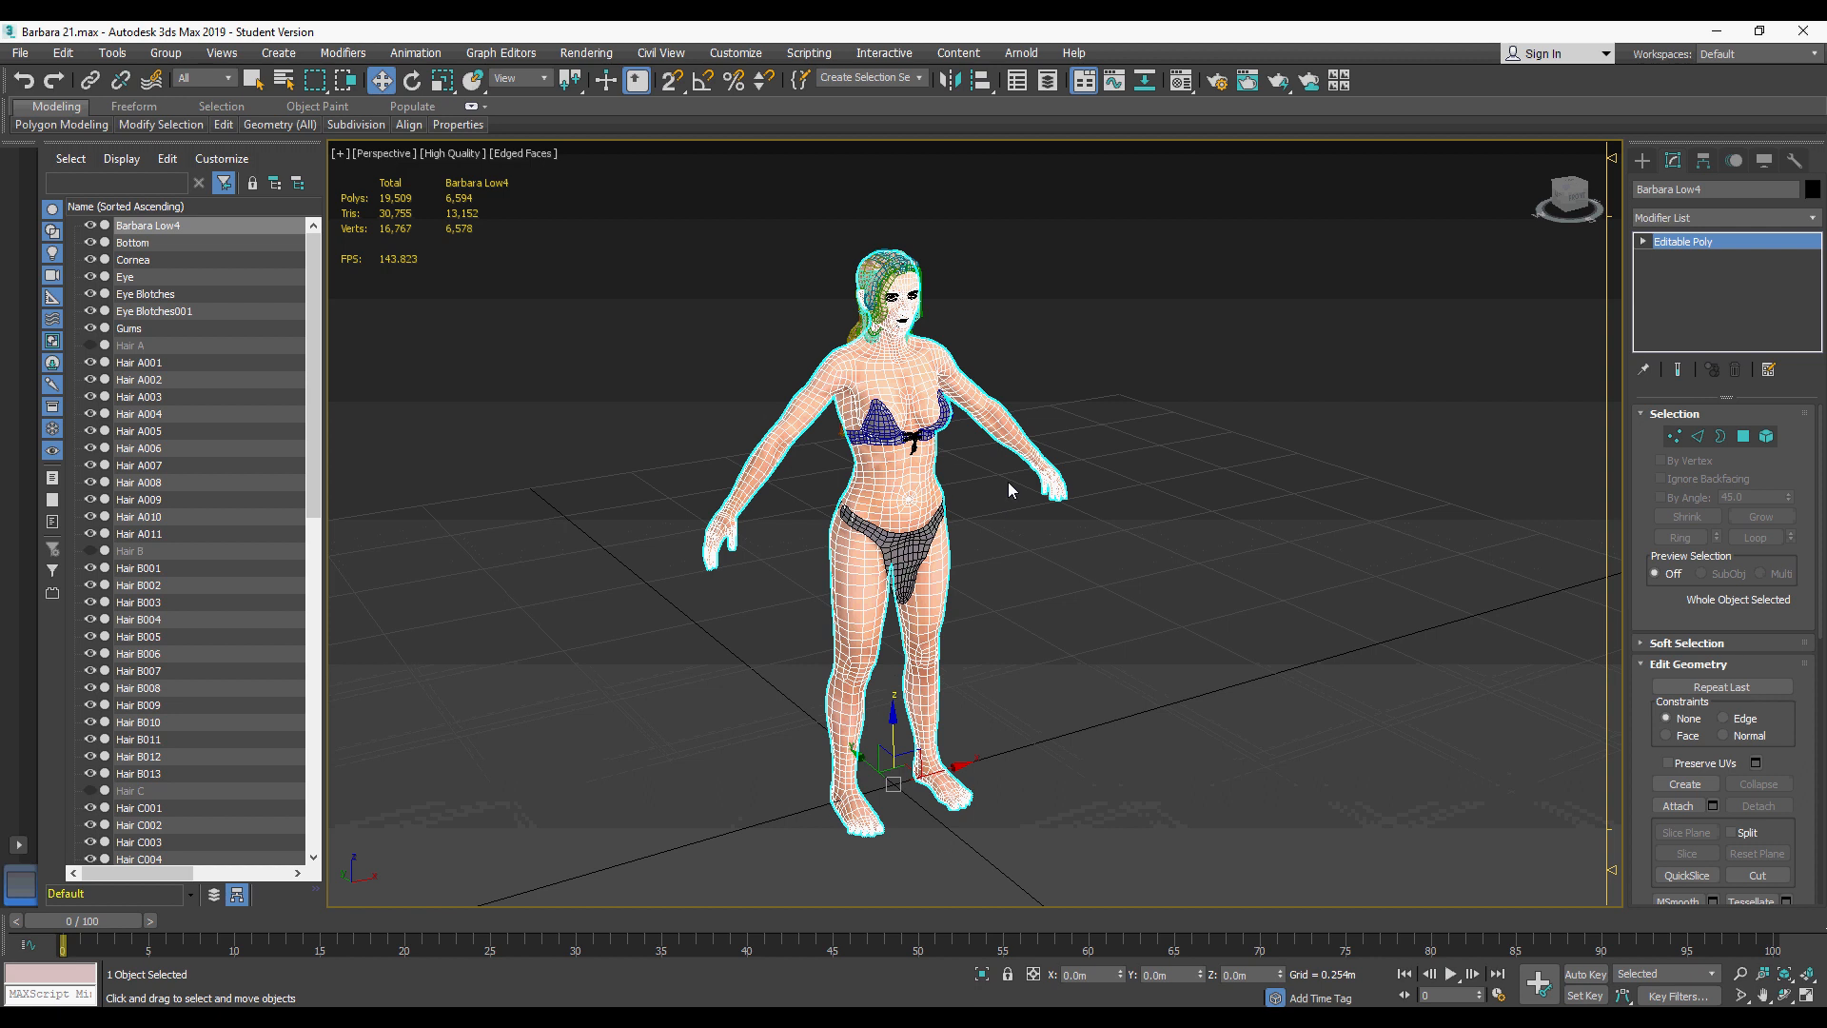
{"action": "middle_click_drag", "start_coordinate": [1008, 482], "coordinate": [1011, 521]}
{"action": "left_click", "coordinate": [883, 471]}
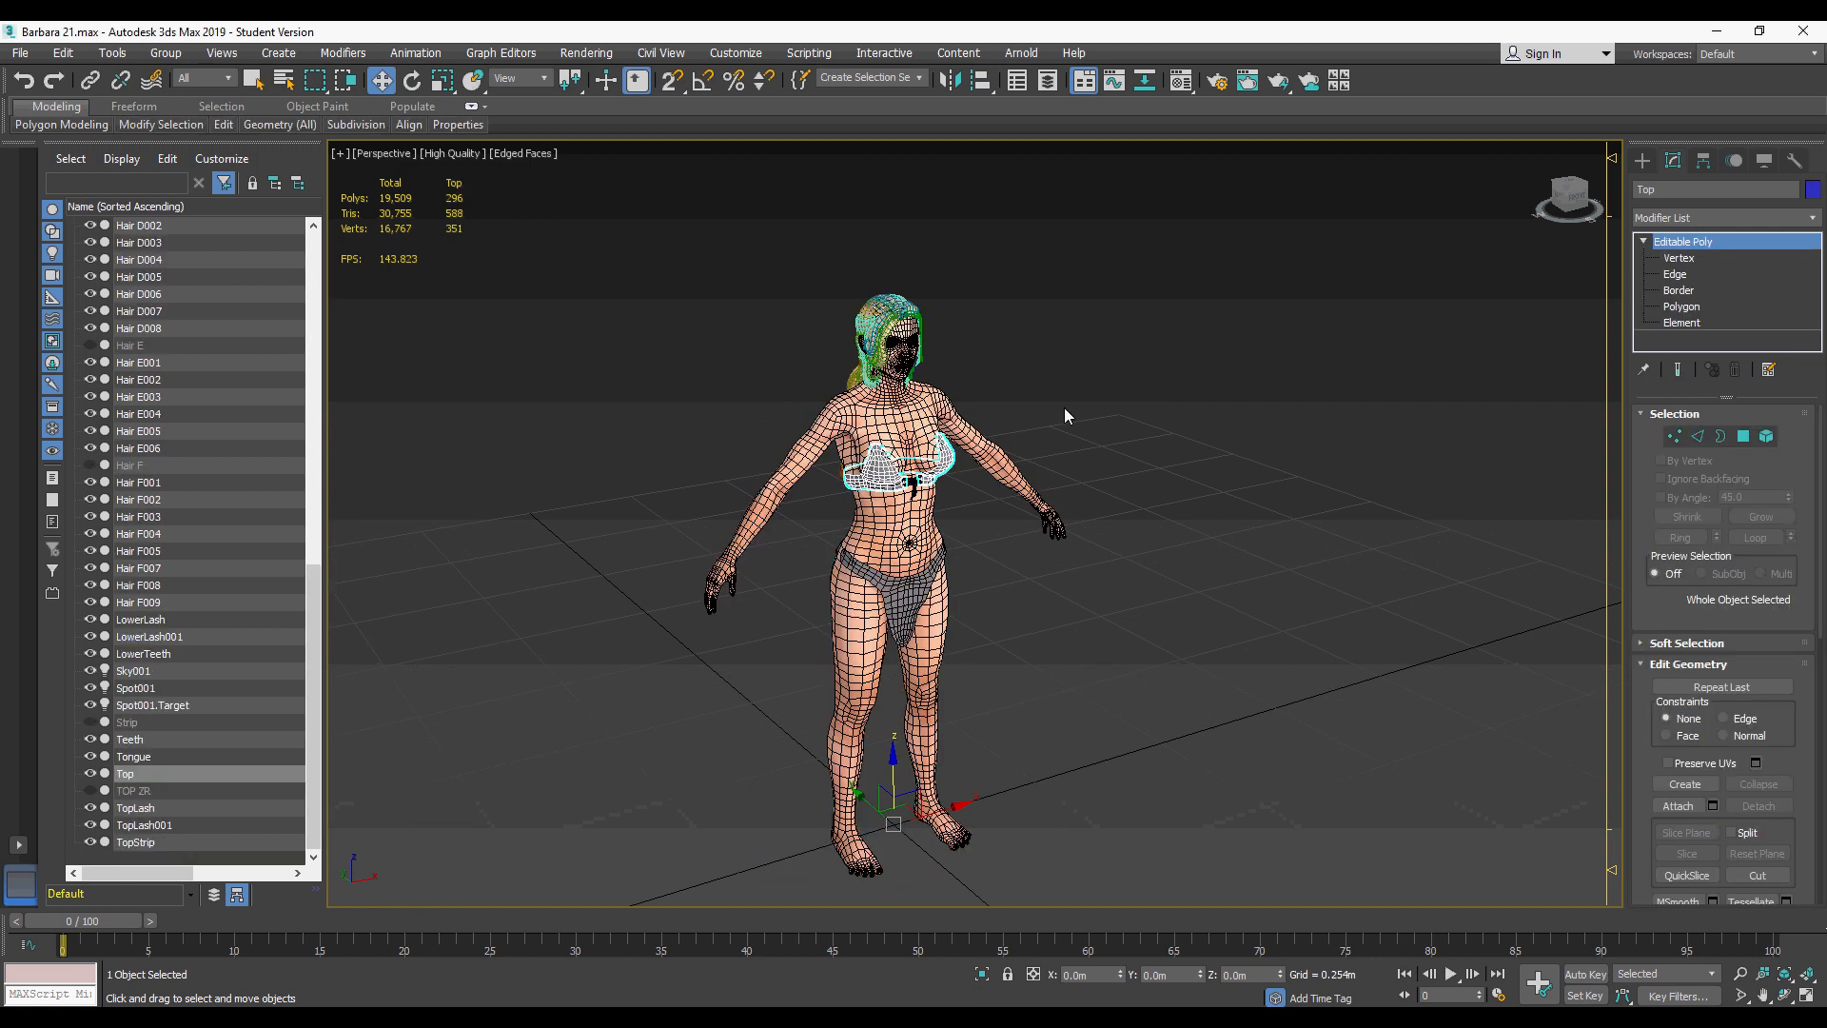
{"action": "scroll", "coordinate": [1064, 407], "scroll_direction": "up", "scroll_amount": 8}
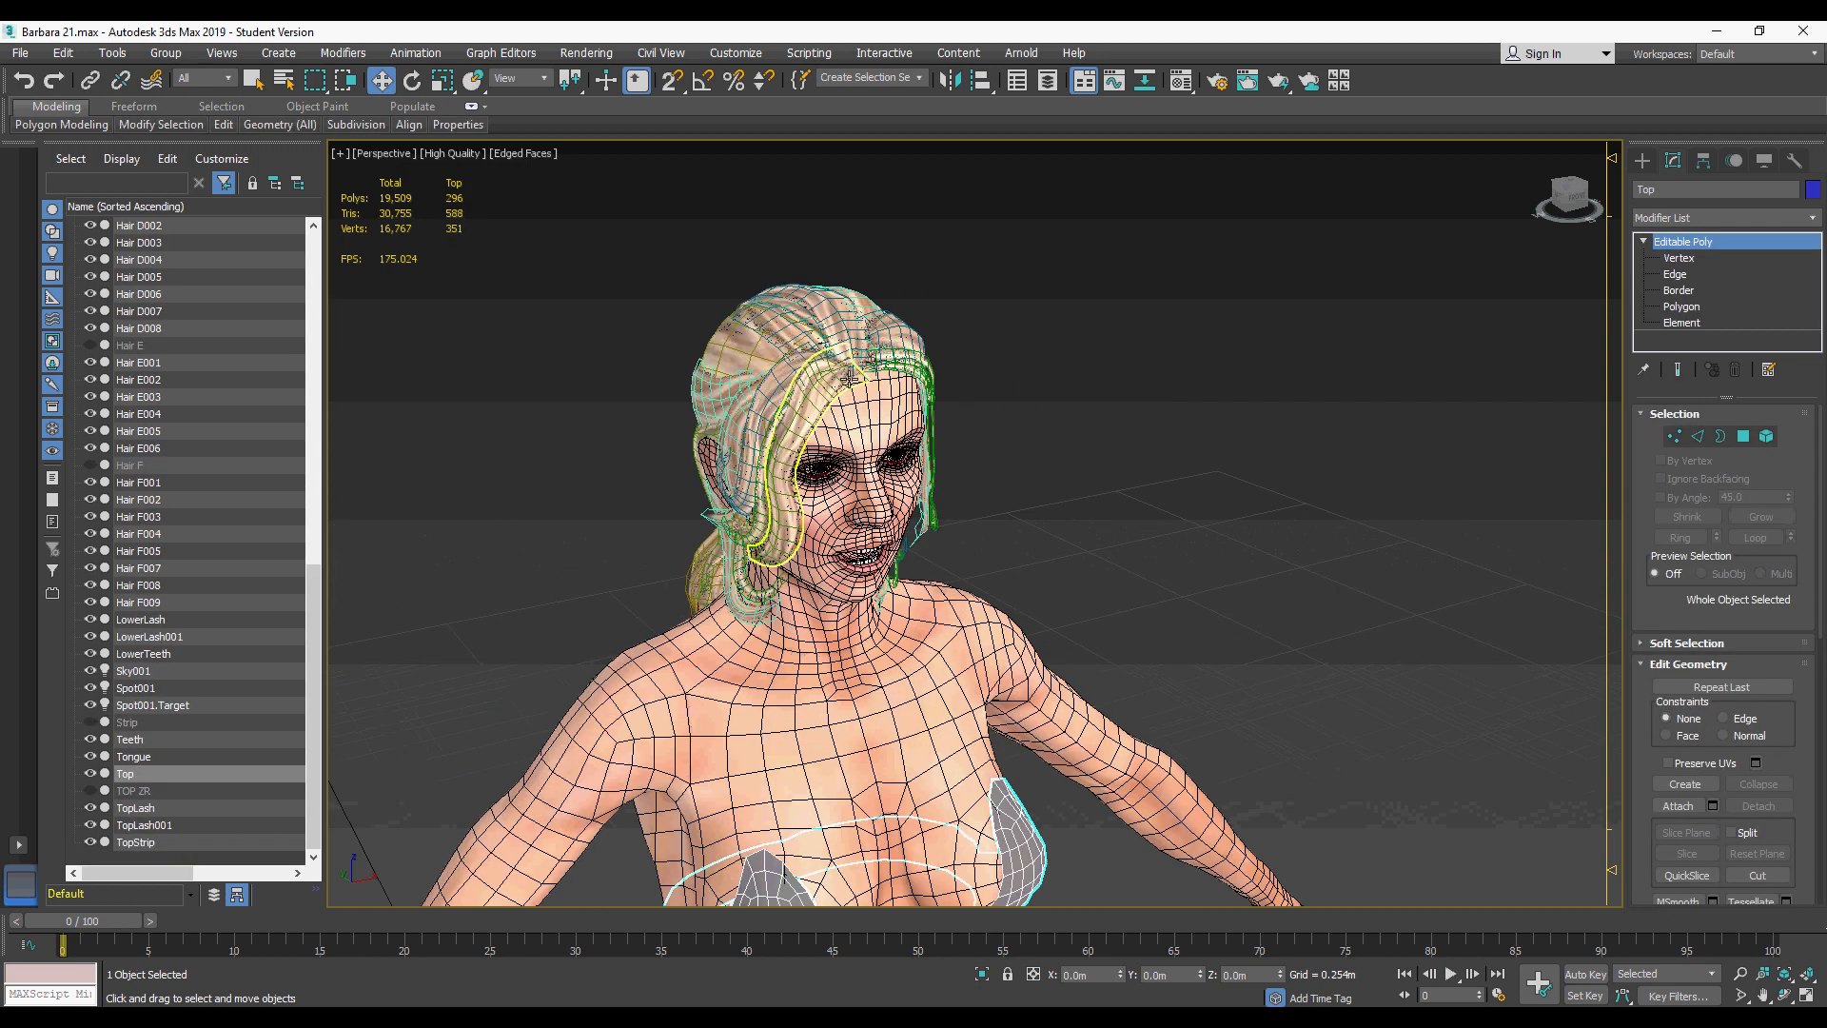
{"action": "middle_click_drag", "start_coordinate": [1081, 561], "coordinate": [1086, 542]}
{"action": "scroll", "coordinate": [1149, 413], "scroll_direction": "down", "scroll_amount": 3}
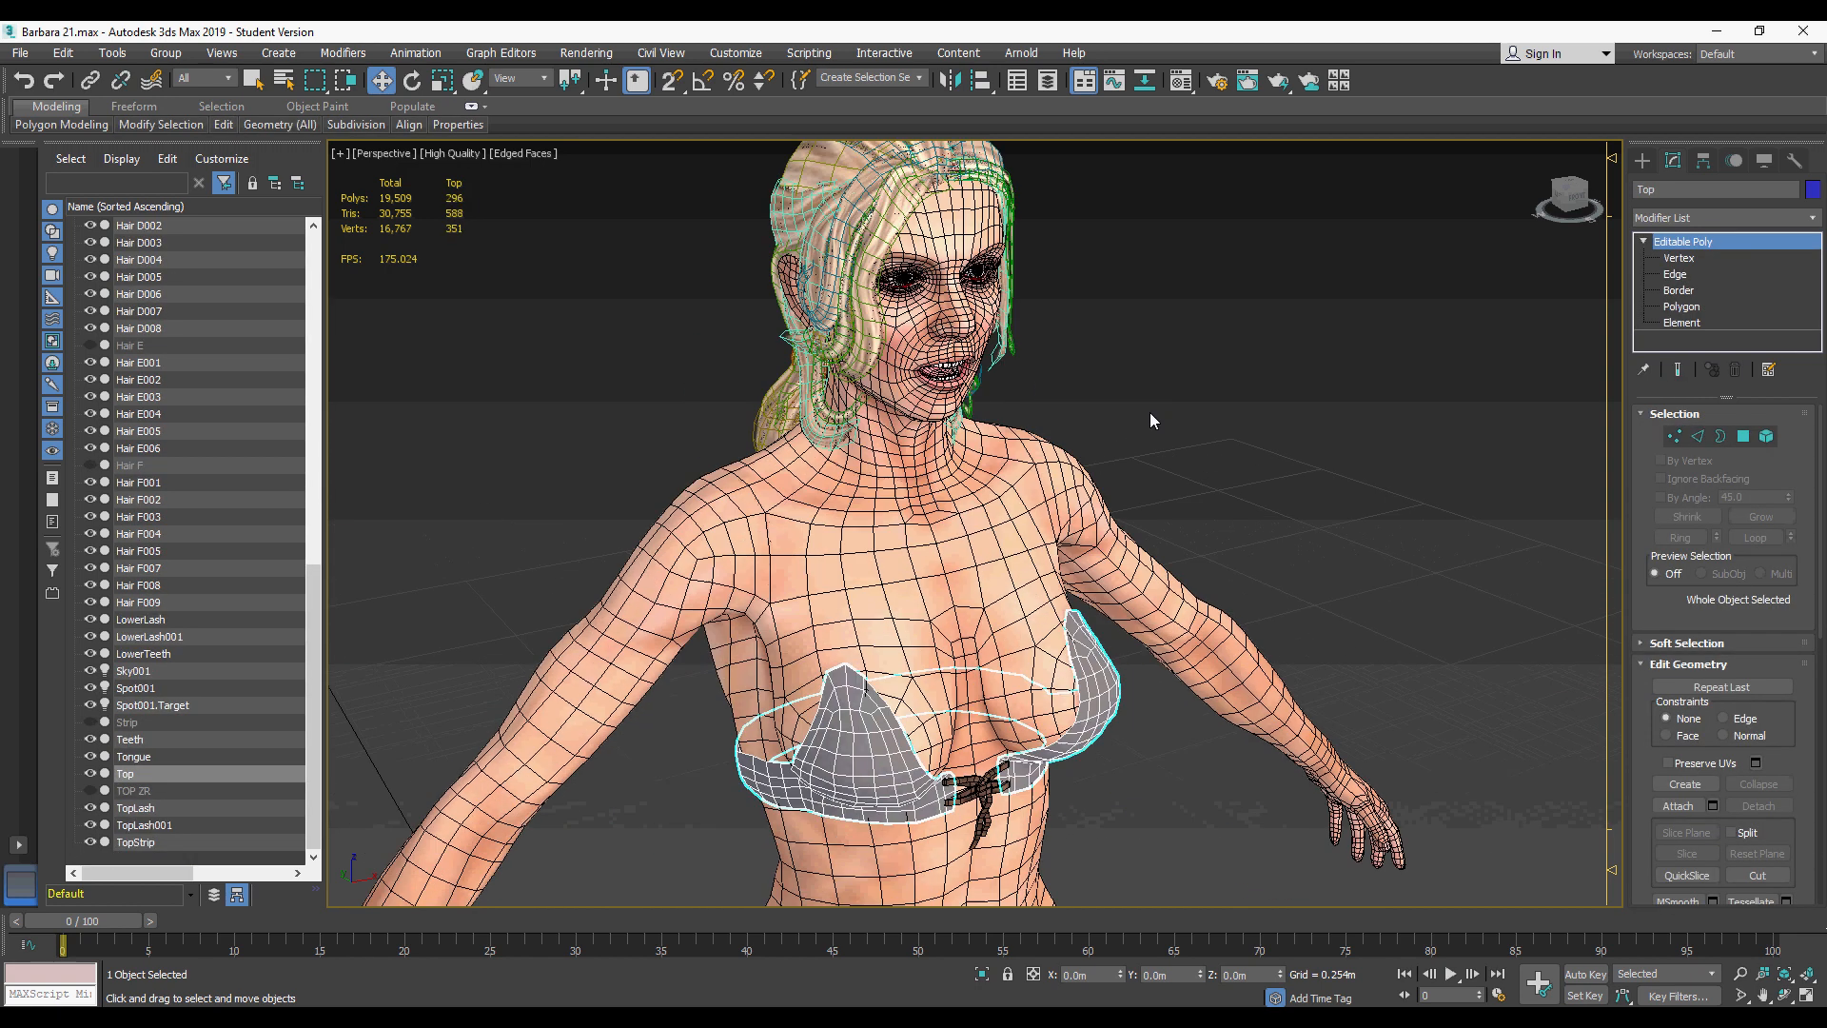
{"action": "scroll", "coordinate": [1166, 485], "scroll_direction": "down", "scroll_amount": 4}
{"action": "middle_click_drag", "start_coordinate": [1226, 558], "coordinate": [1172, 442]}
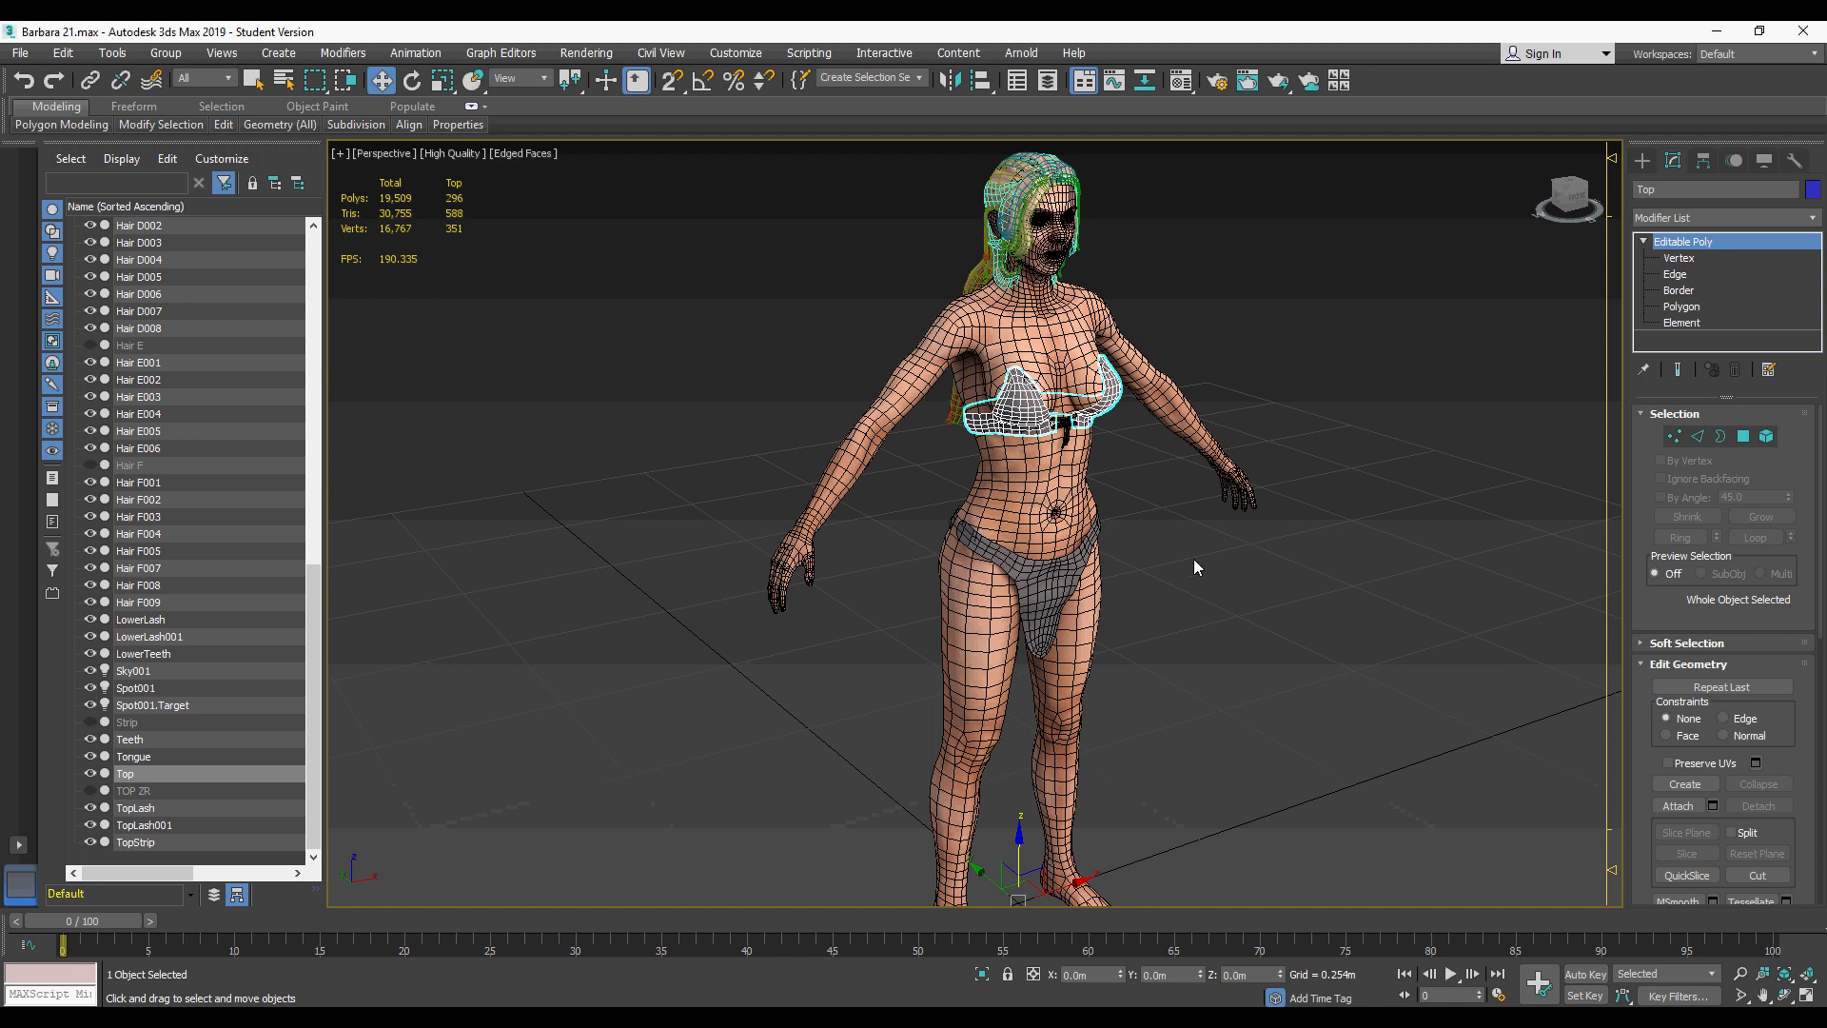
Step: Examine the ponytail, hair strands, face and eye topology from the side, the front and close up
{"action": "middle_click_drag", "start_coordinate": [1193, 558], "coordinate": [1038, 530]}
{"action": "scroll", "coordinate": [1037, 530], "scroll_direction": "up", "scroll_amount": 2}
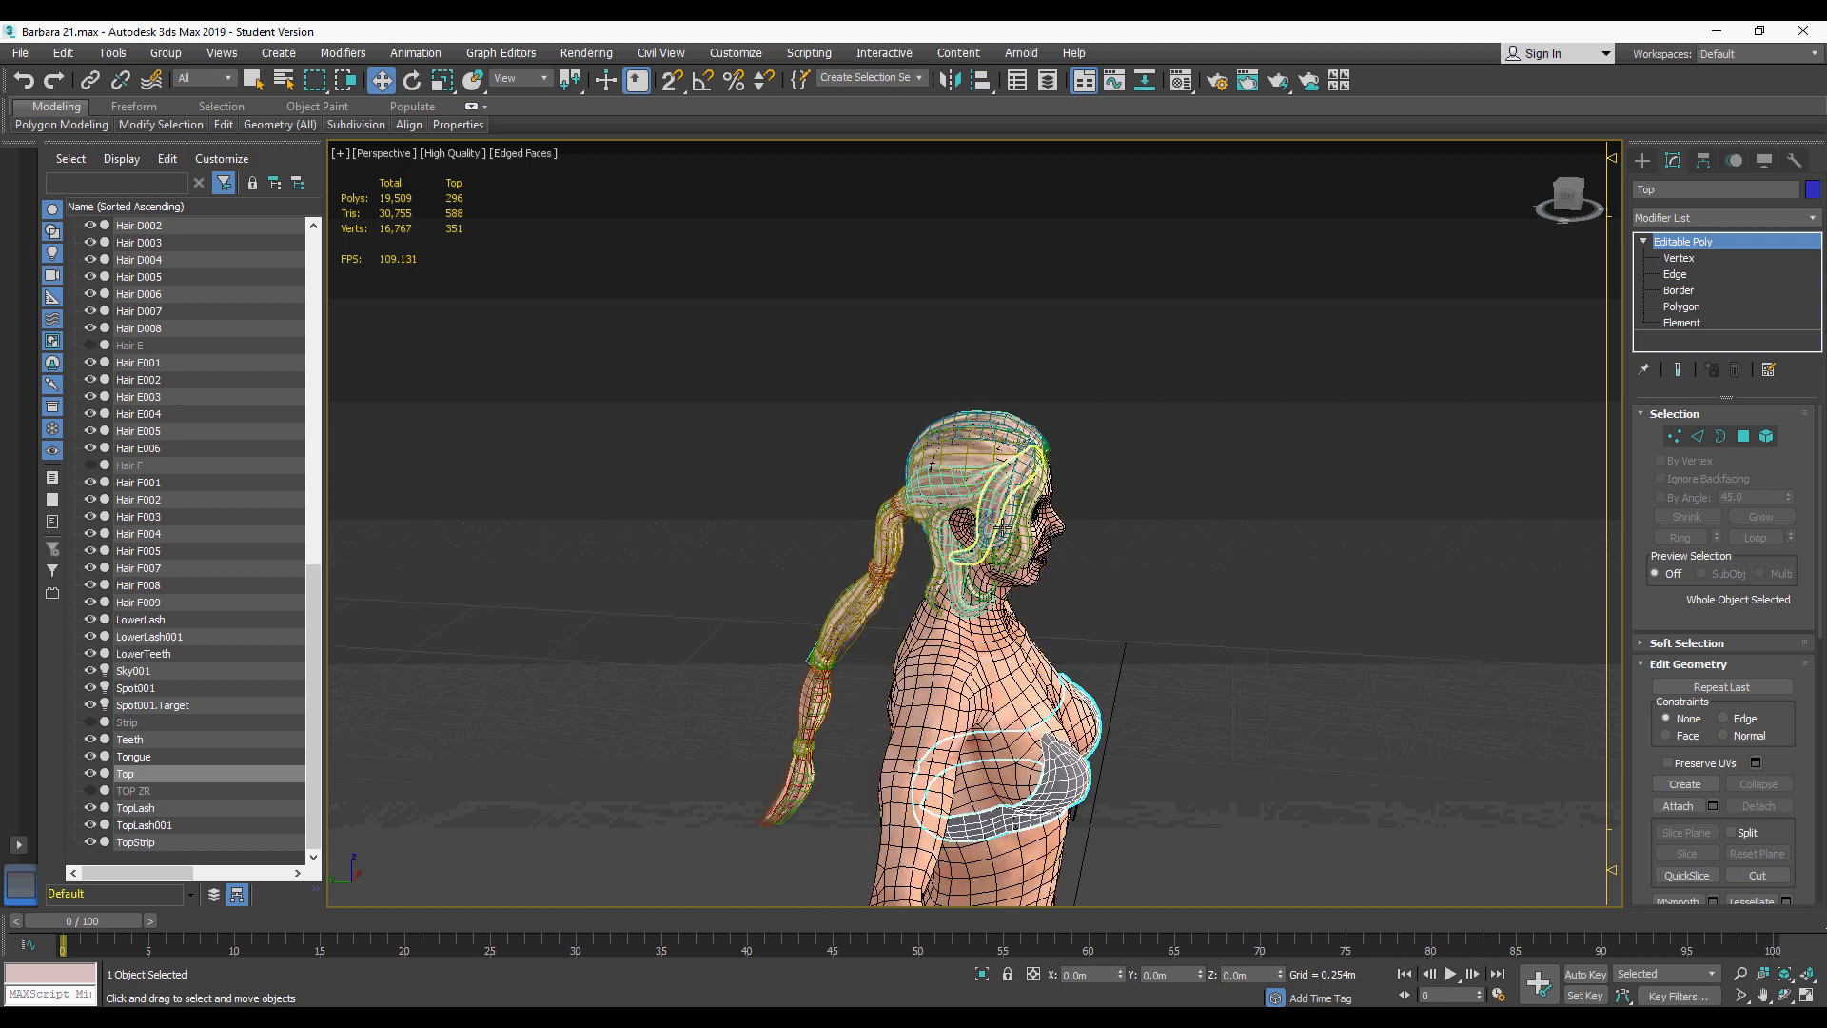
{"action": "middle_click_drag", "start_coordinate": [1227, 514], "coordinate": [1087, 507], "text": "alt"}
{"action": "scroll", "coordinate": [1086, 507], "scroll_direction": "up", "scroll_amount": 4}
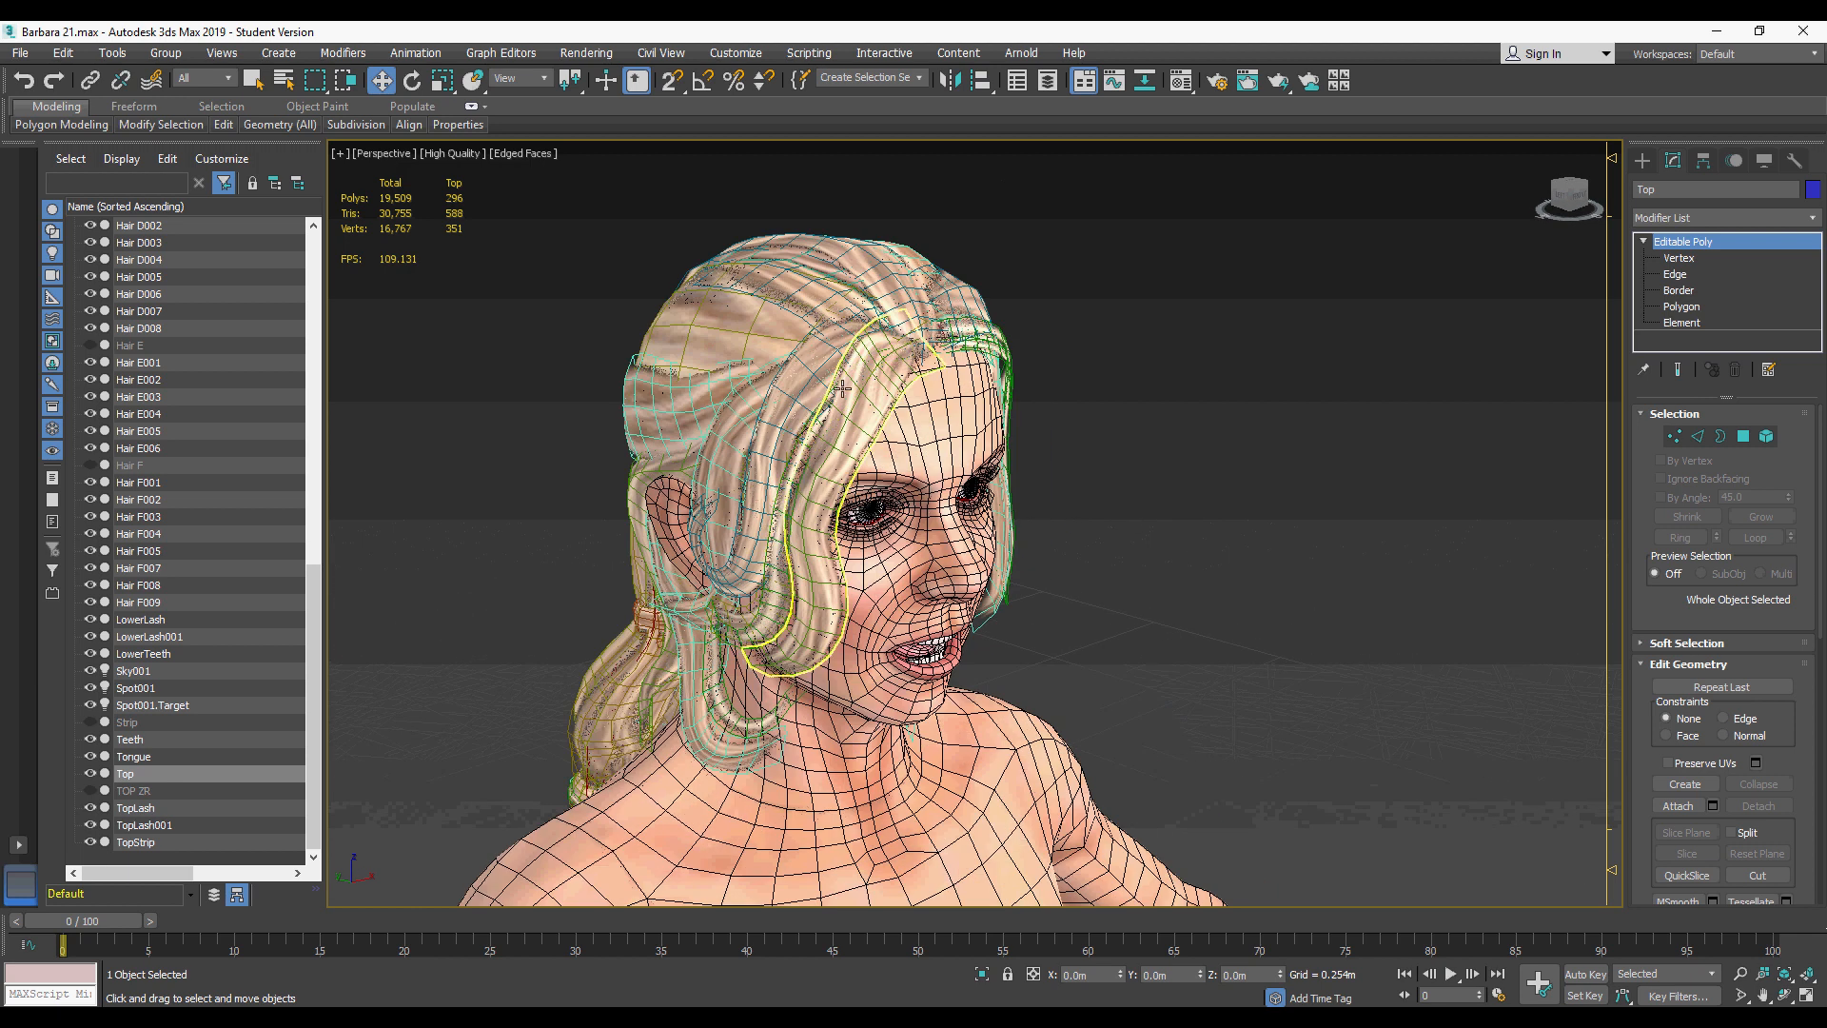
{"action": "middle_click_drag", "start_coordinate": [1042, 411], "coordinate": [930, 399], "text": "alt"}
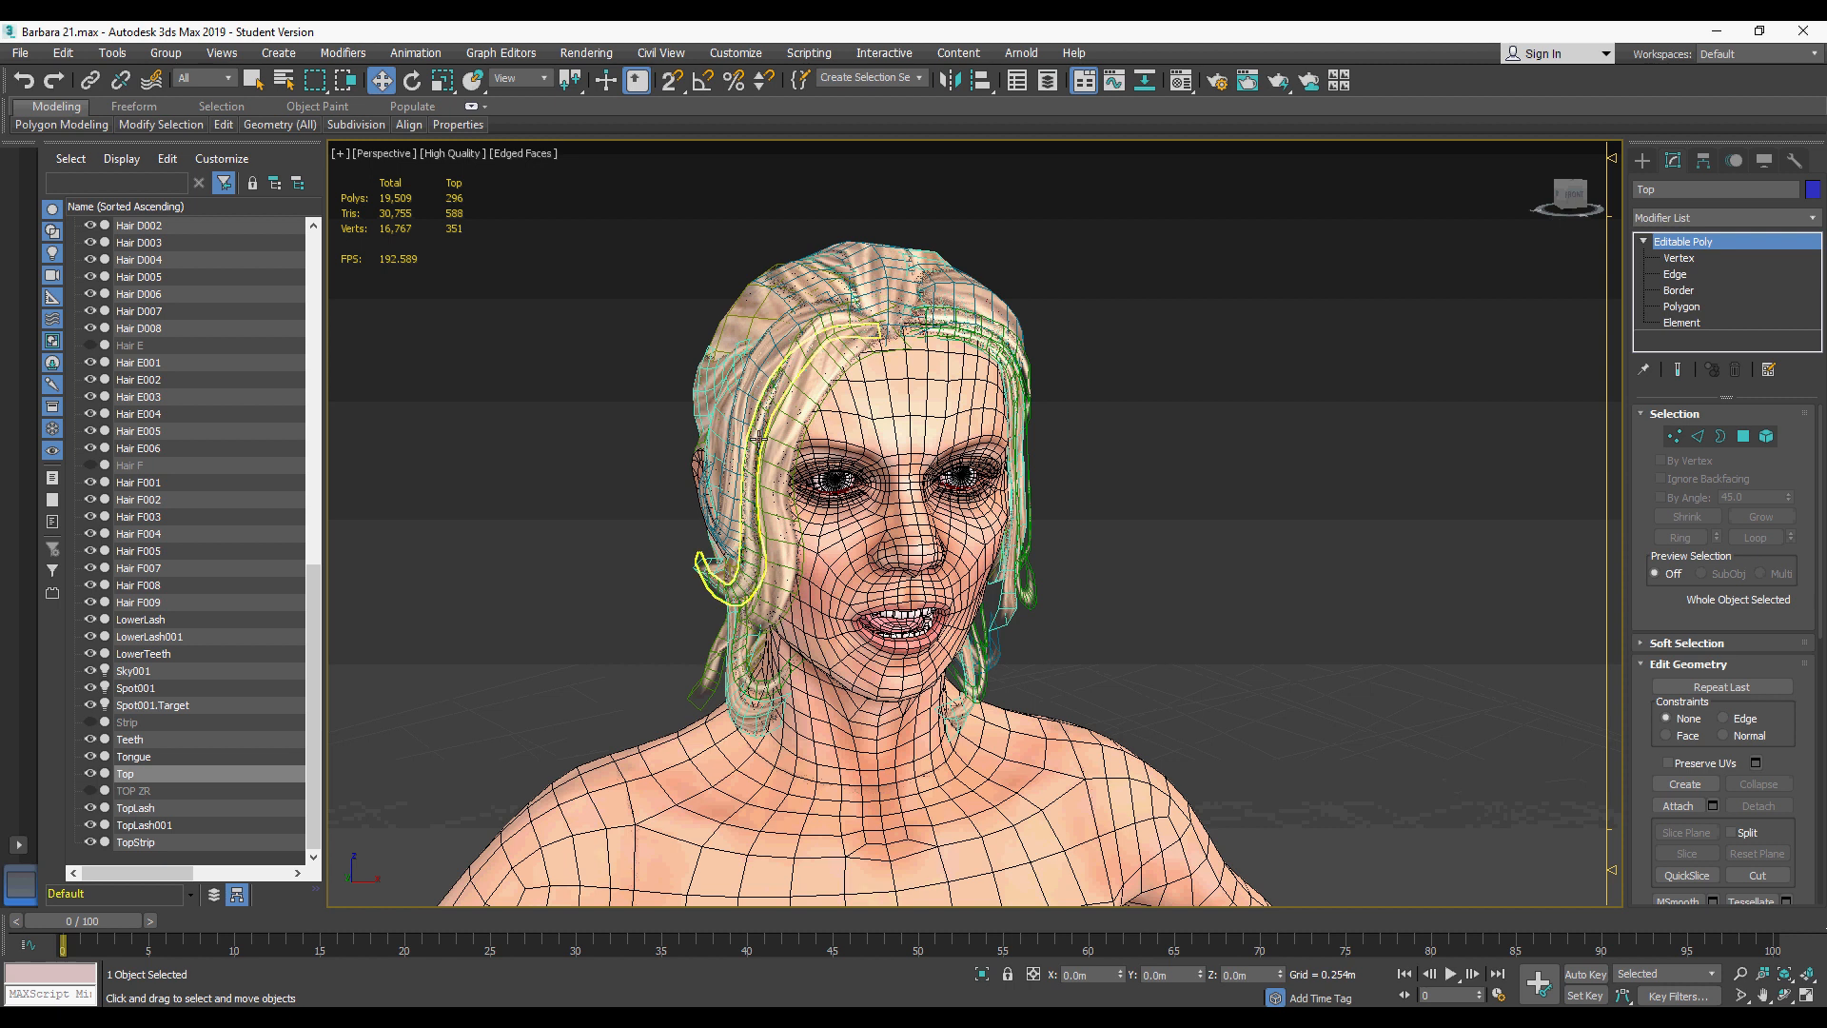
{"action": "middle_click_drag", "start_coordinate": [1047, 511], "coordinate": [1026, 321]}
{"action": "scroll", "coordinate": [1056, 381], "scroll_direction": "down", "scroll_amount": 4}
{"action": "middle_click_drag", "start_coordinate": [1184, 433], "coordinate": [1177, 554], "text": "alt"}
{"action": "scroll", "coordinate": [1094, 375], "scroll_direction": "up", "scroll_amount": 5}
{"action": "scroll", "coordinate": [1113, 442], "scroll_direction": "up", "scroll_amount": 4}
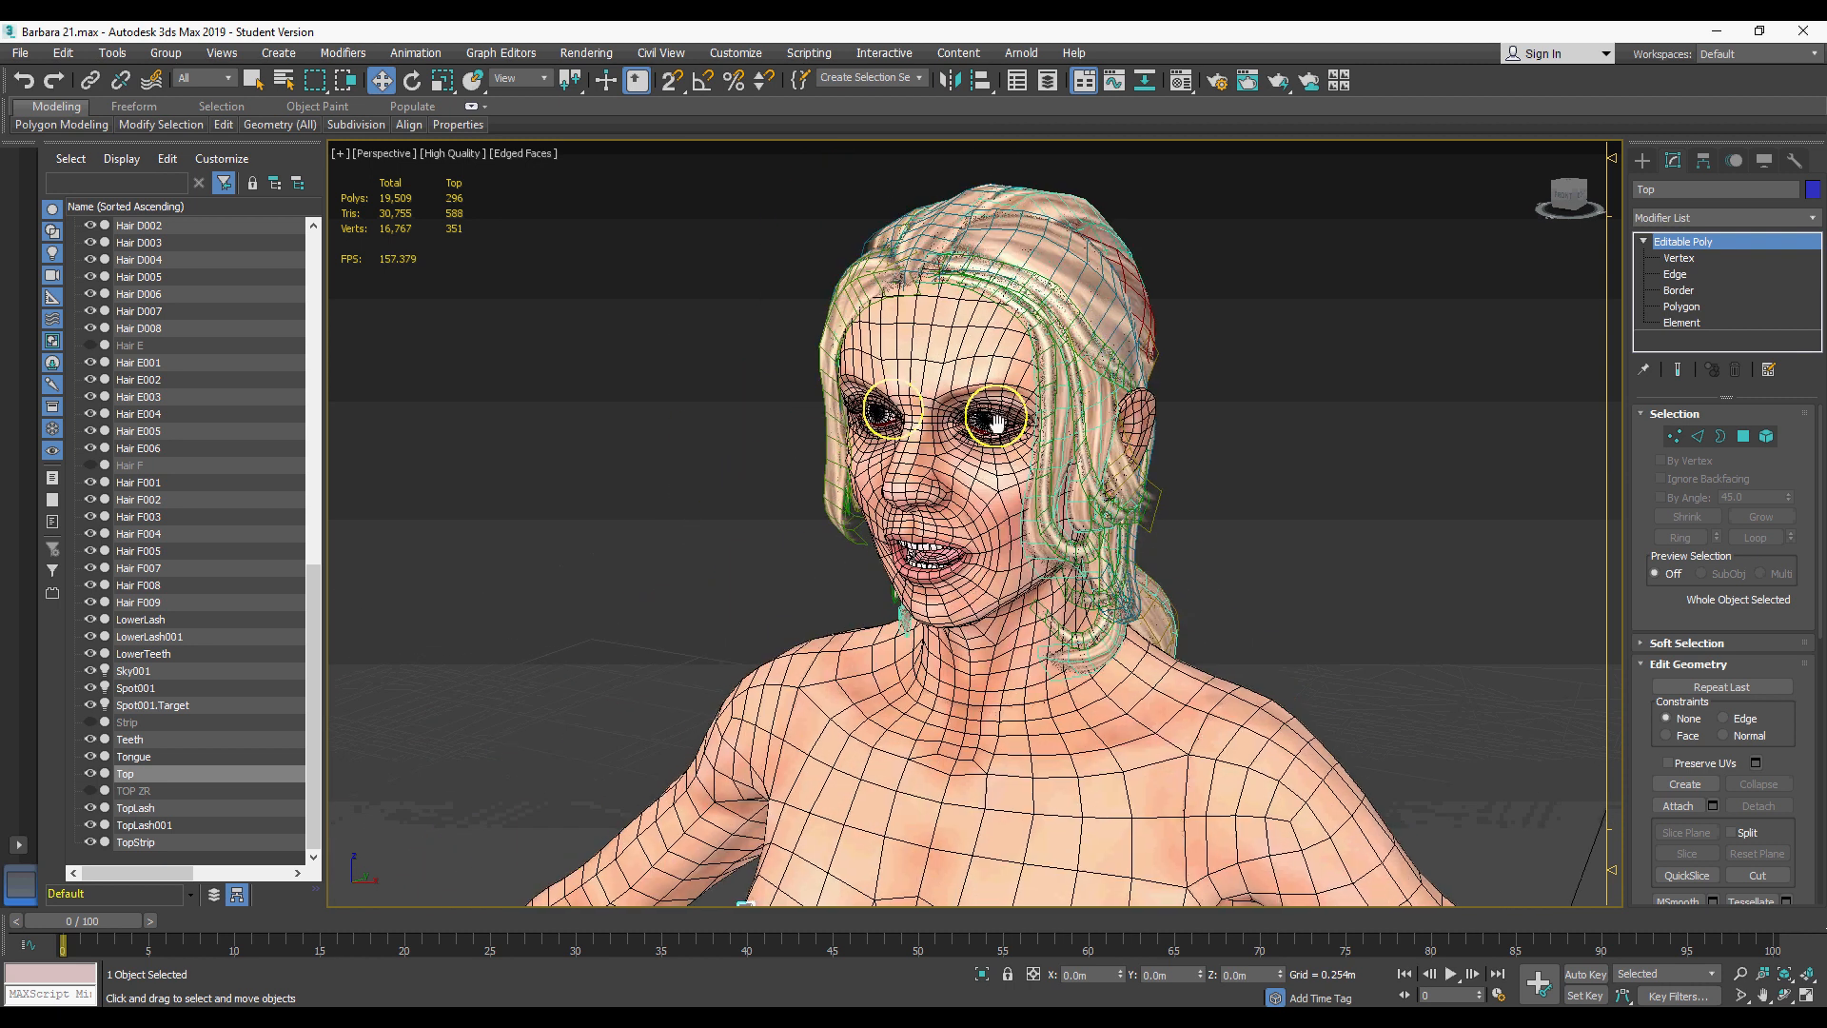
{"action": "scroll", "coordinate": [999, 419], "scroll_direction": "up", "scroll_amount": 3}
{"action": "scroll", "coordinate": [1032, 445], "scroll_direction": "up", "scroll_amount": 5}
{"action": "middle_click_drag", "start_coordinate": [1032, 445], "coordinate": [992, 395]}
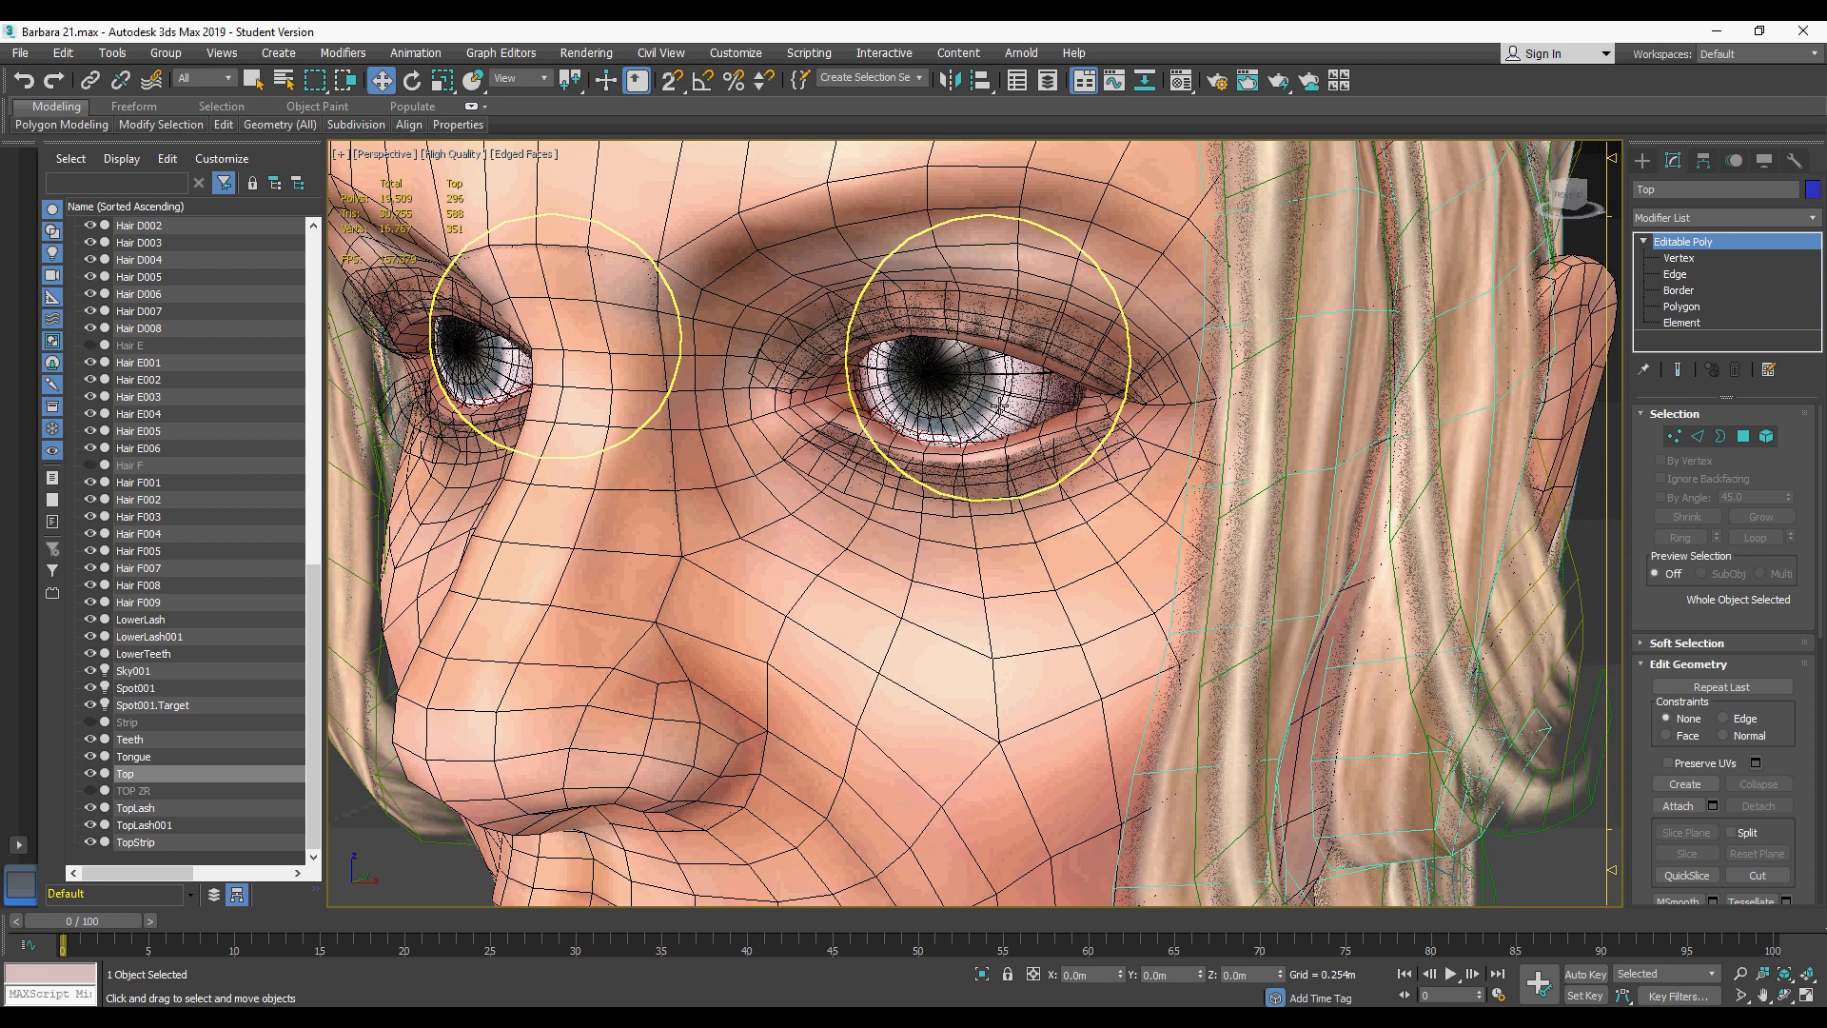
{"action": "scroll", "coordinate": [1008, 408], "scroll_direction": "down", "scroll_amount": 8}
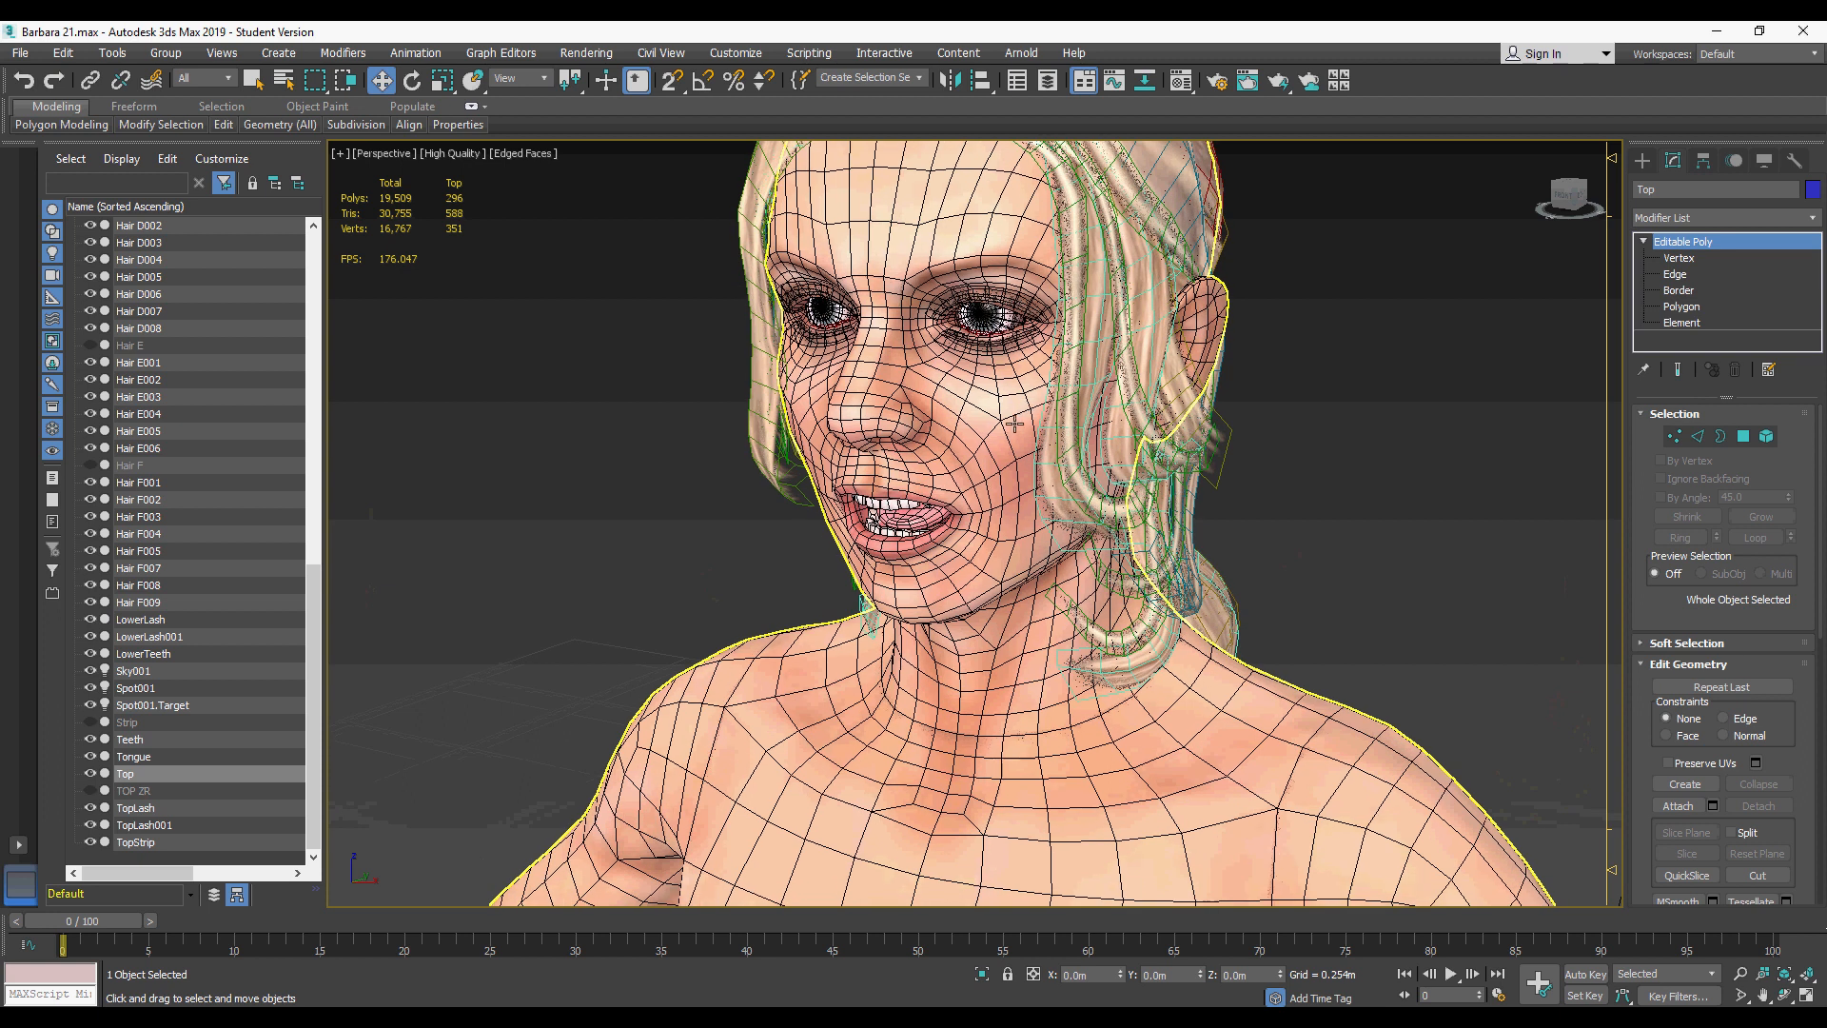
{"action": "scroll", "coordinate": [1013, 422], "scroll_direction": "down", "scroll_amount": 6}
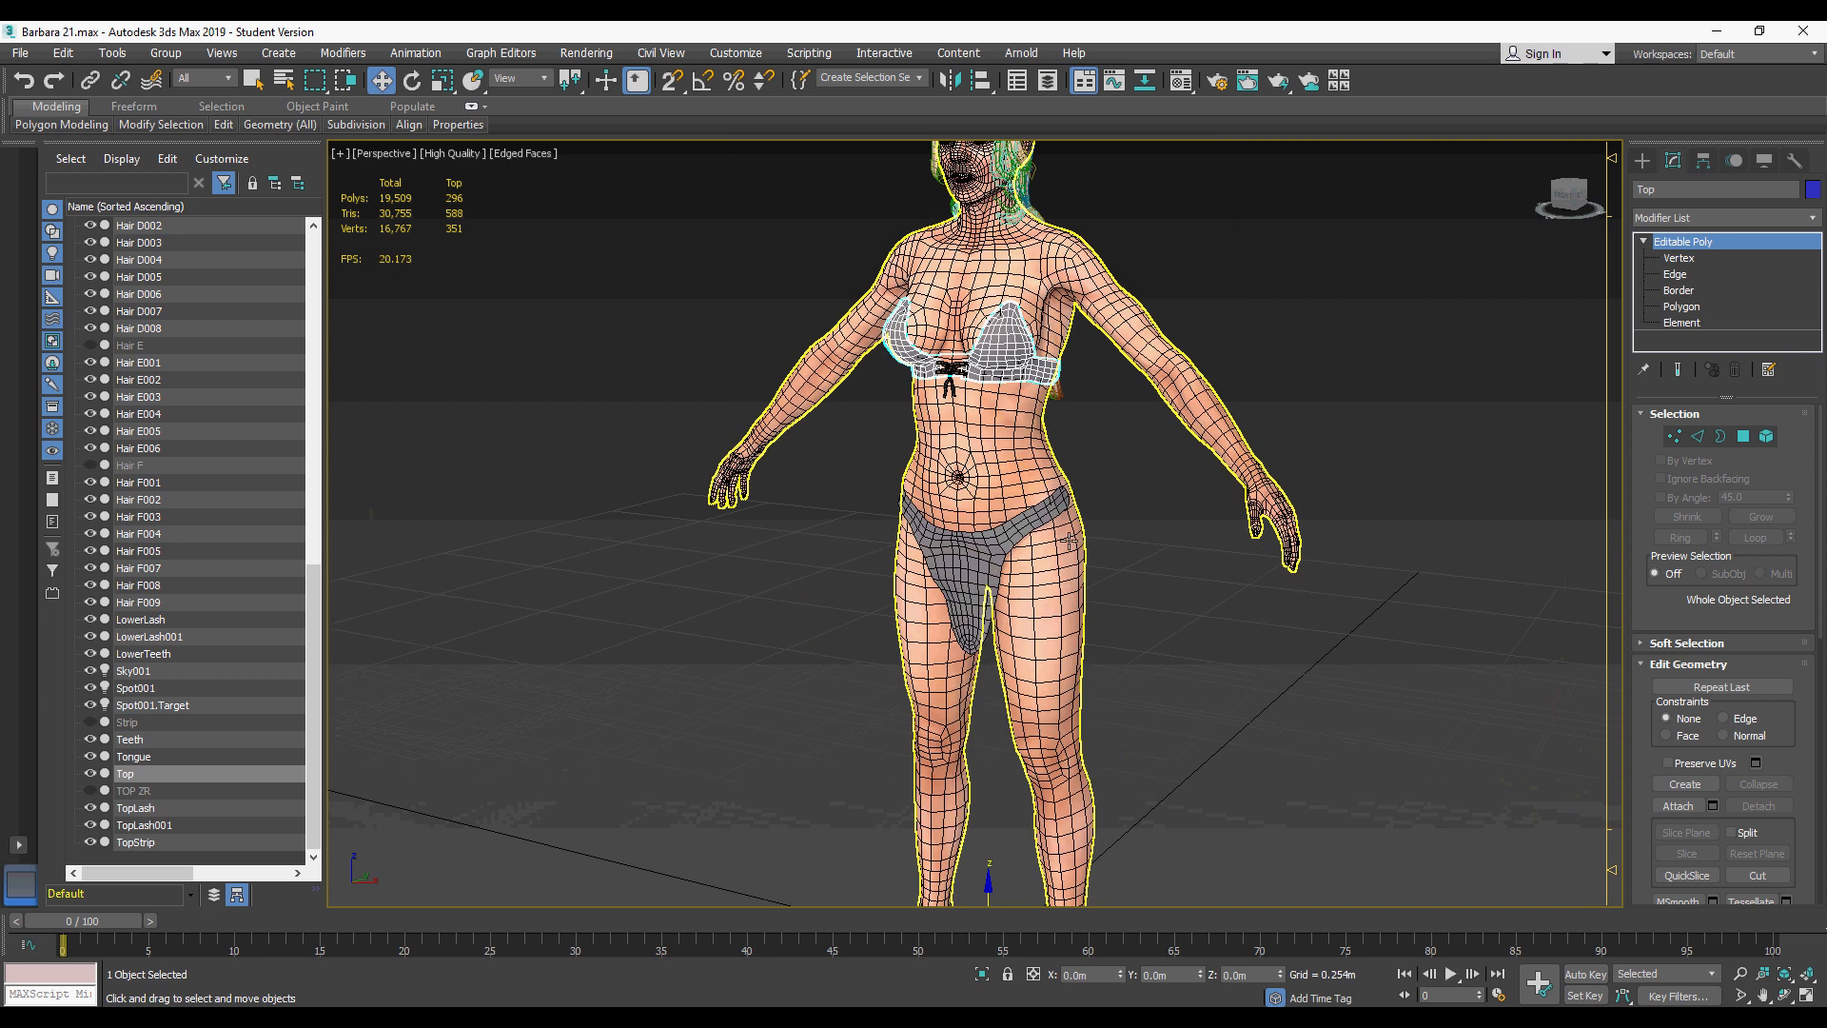
Step: Select the Barbara Low4 body mesh and examine the full figure and braided ponytail from the front, side and back
{"action": "middle_click_drag", "start_coordinate": [1069, 541], "coordinate": [1060, 600]}
{"action": "scroll", "coordinate": [1025, 474], "scroll_direction": "down", "scroll_amount": 3}
{"action": "middle_click_drag", "start_coordinate": [1035, 480], "coordinate": [1077, 419], "text": "alt"}
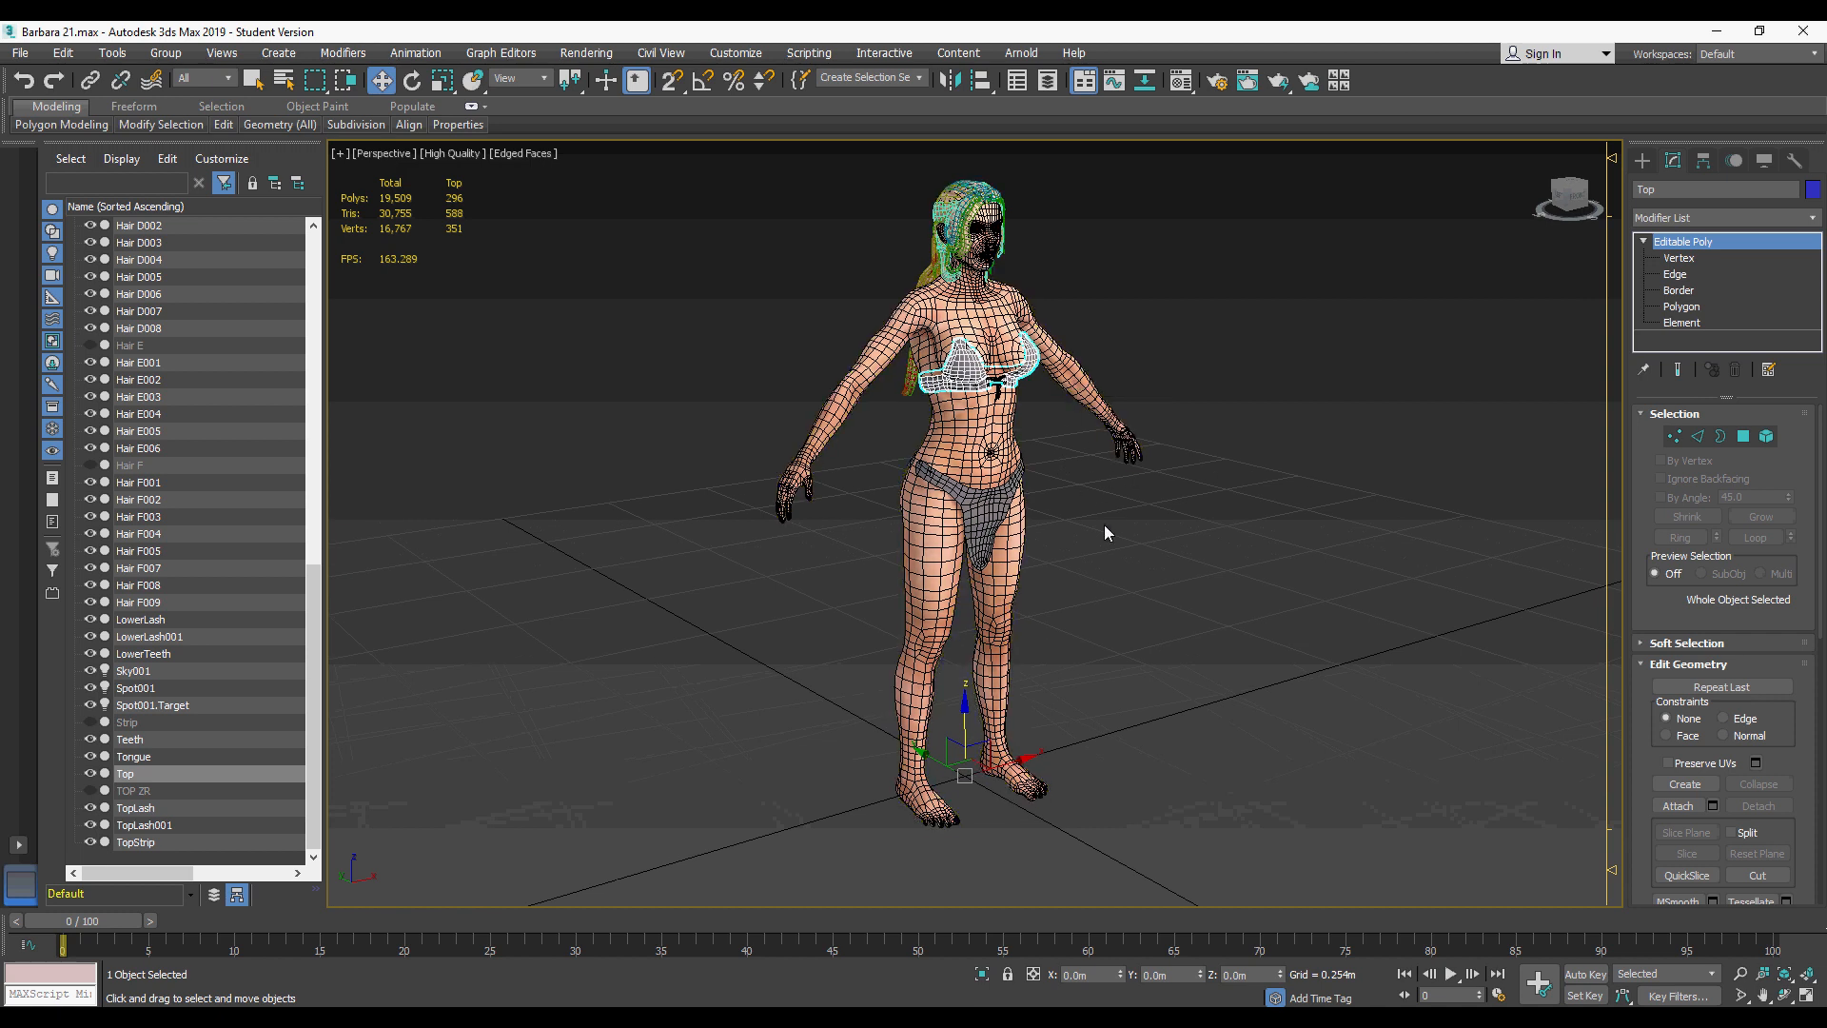
{"action": "middle_click_drag", "start_coordinate": [1108, 526], "coordinate": [1106, 495], "text": "alt"}
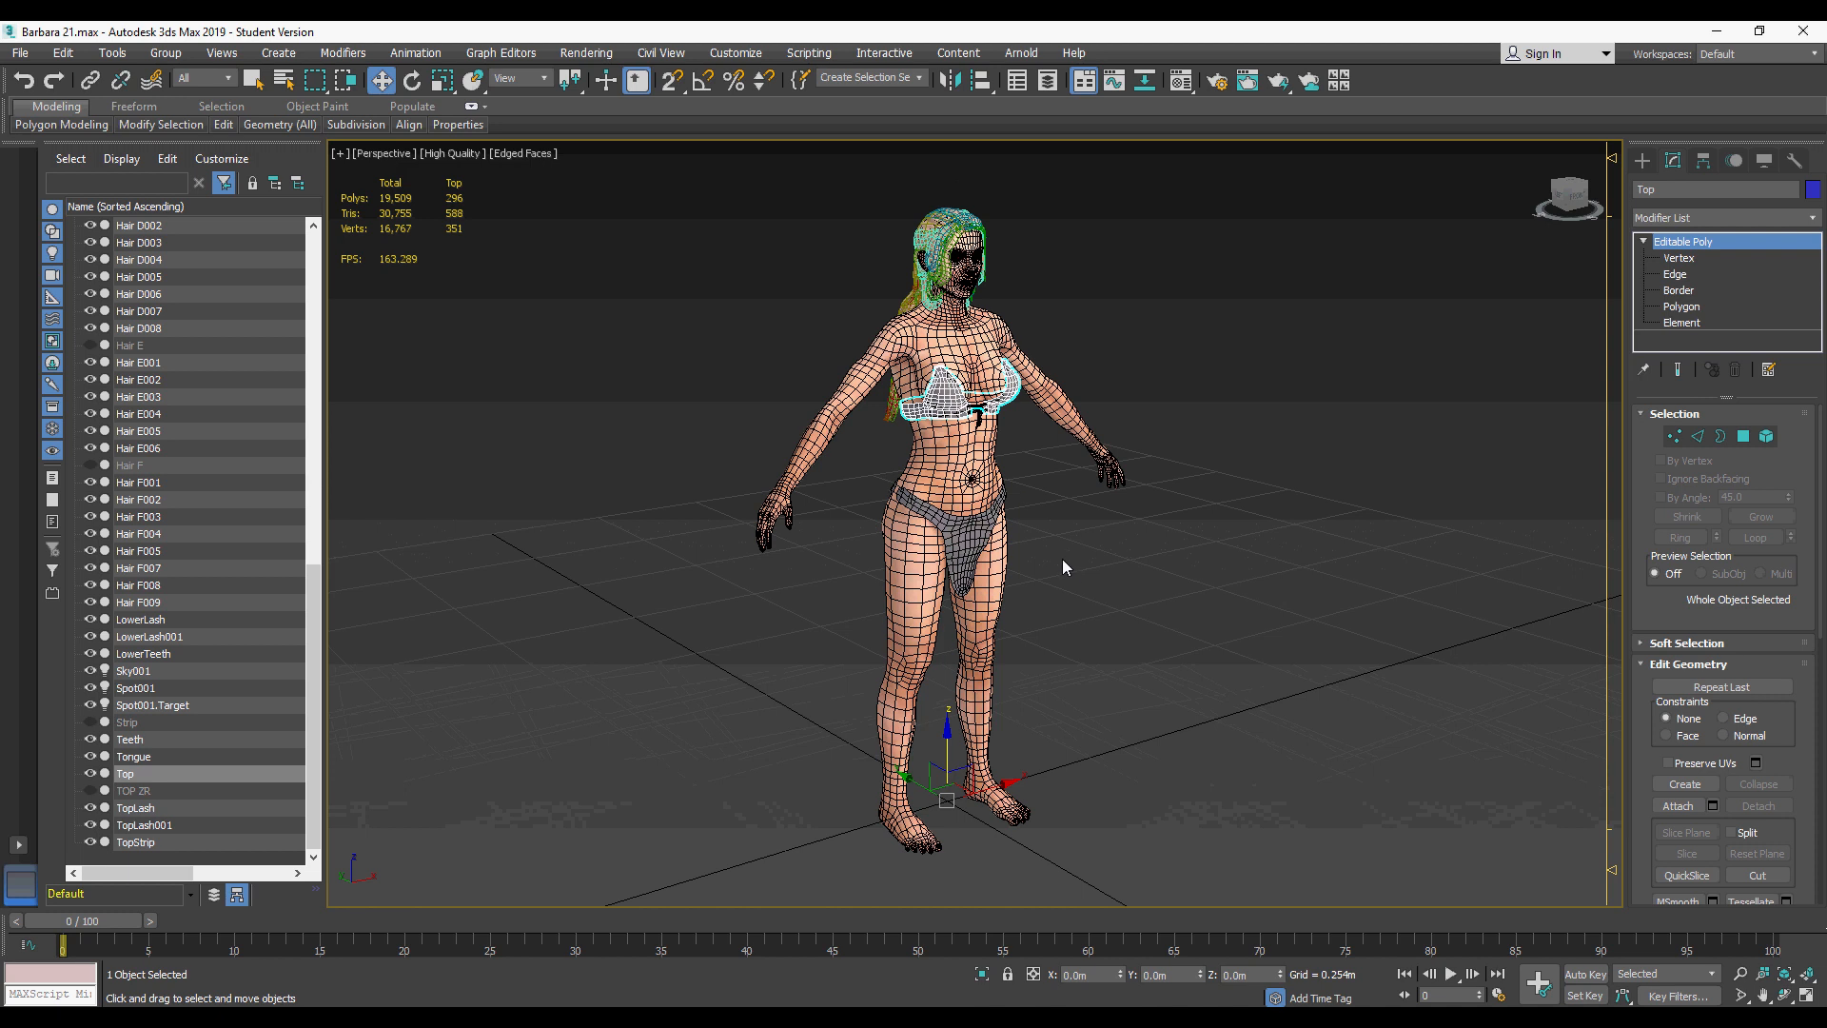
{"action": "left_click", "coordinate": [1060, 687]}
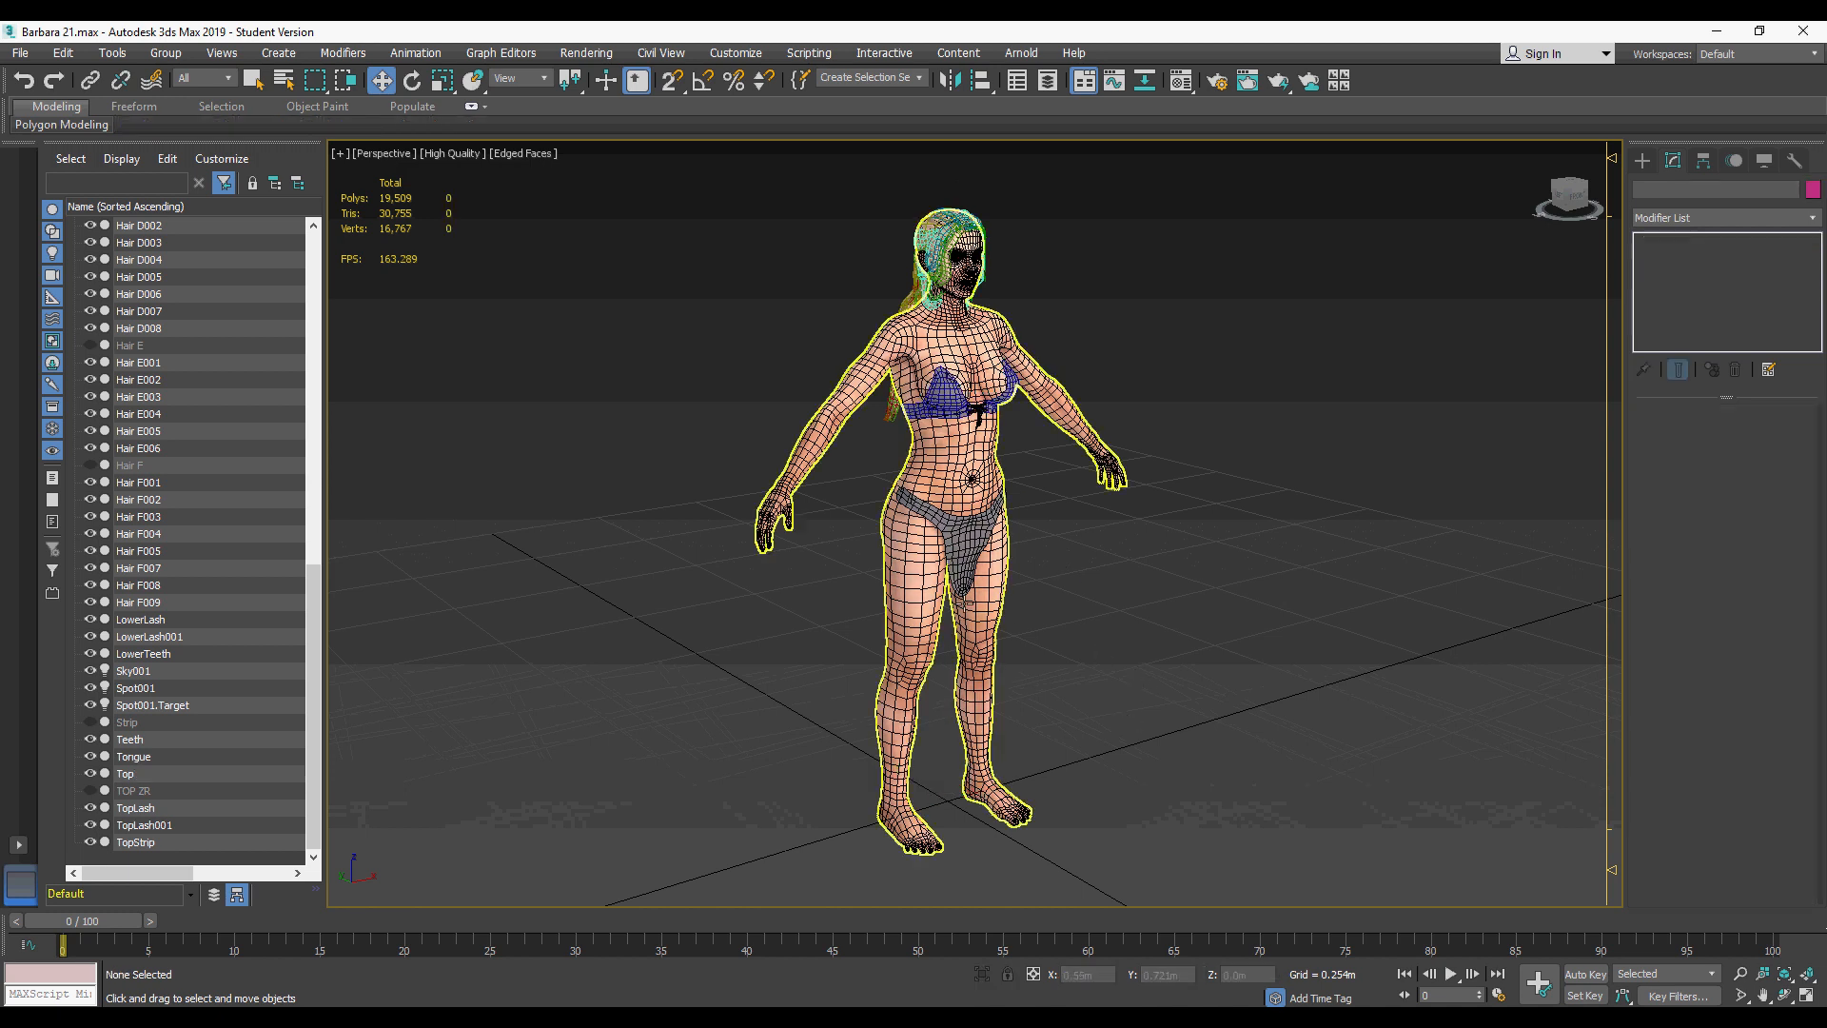
{"action": "left_click", "coordinate": [990, 605]}
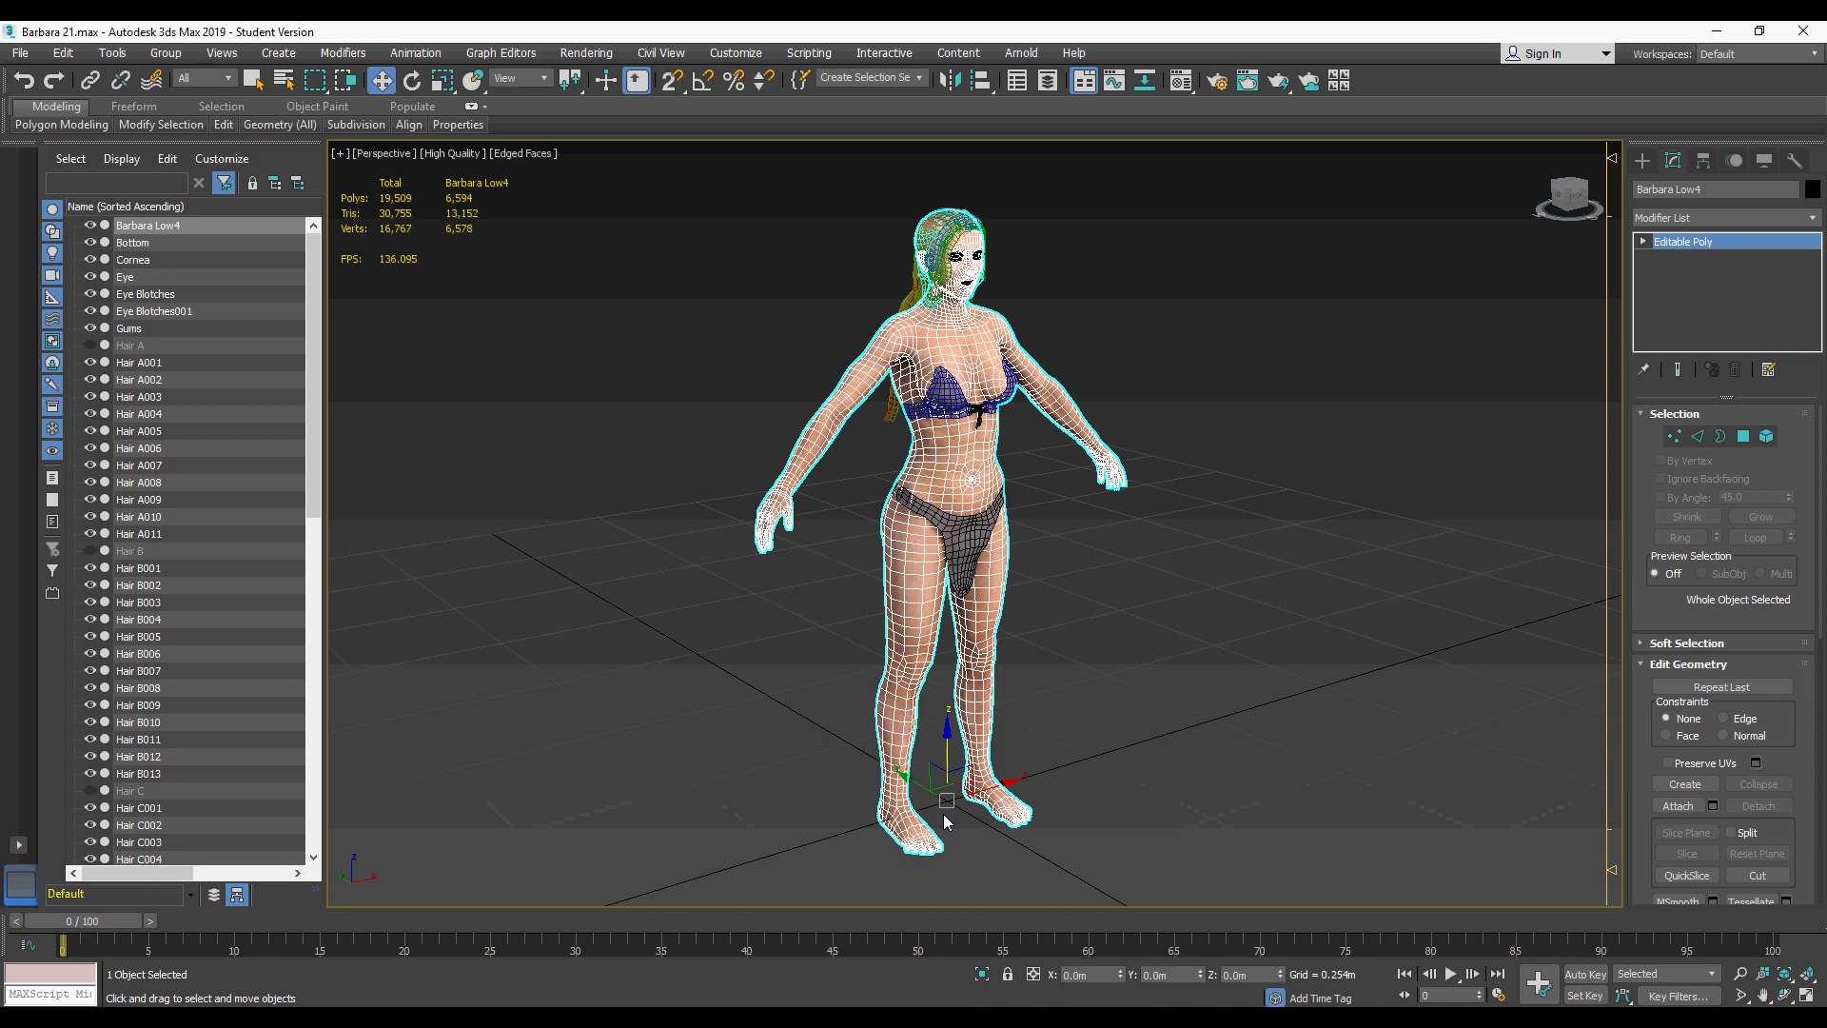
{"action": "middle_click_drag", "start_coordinate": [1039, 434], "coordinate": [1037, 467]}
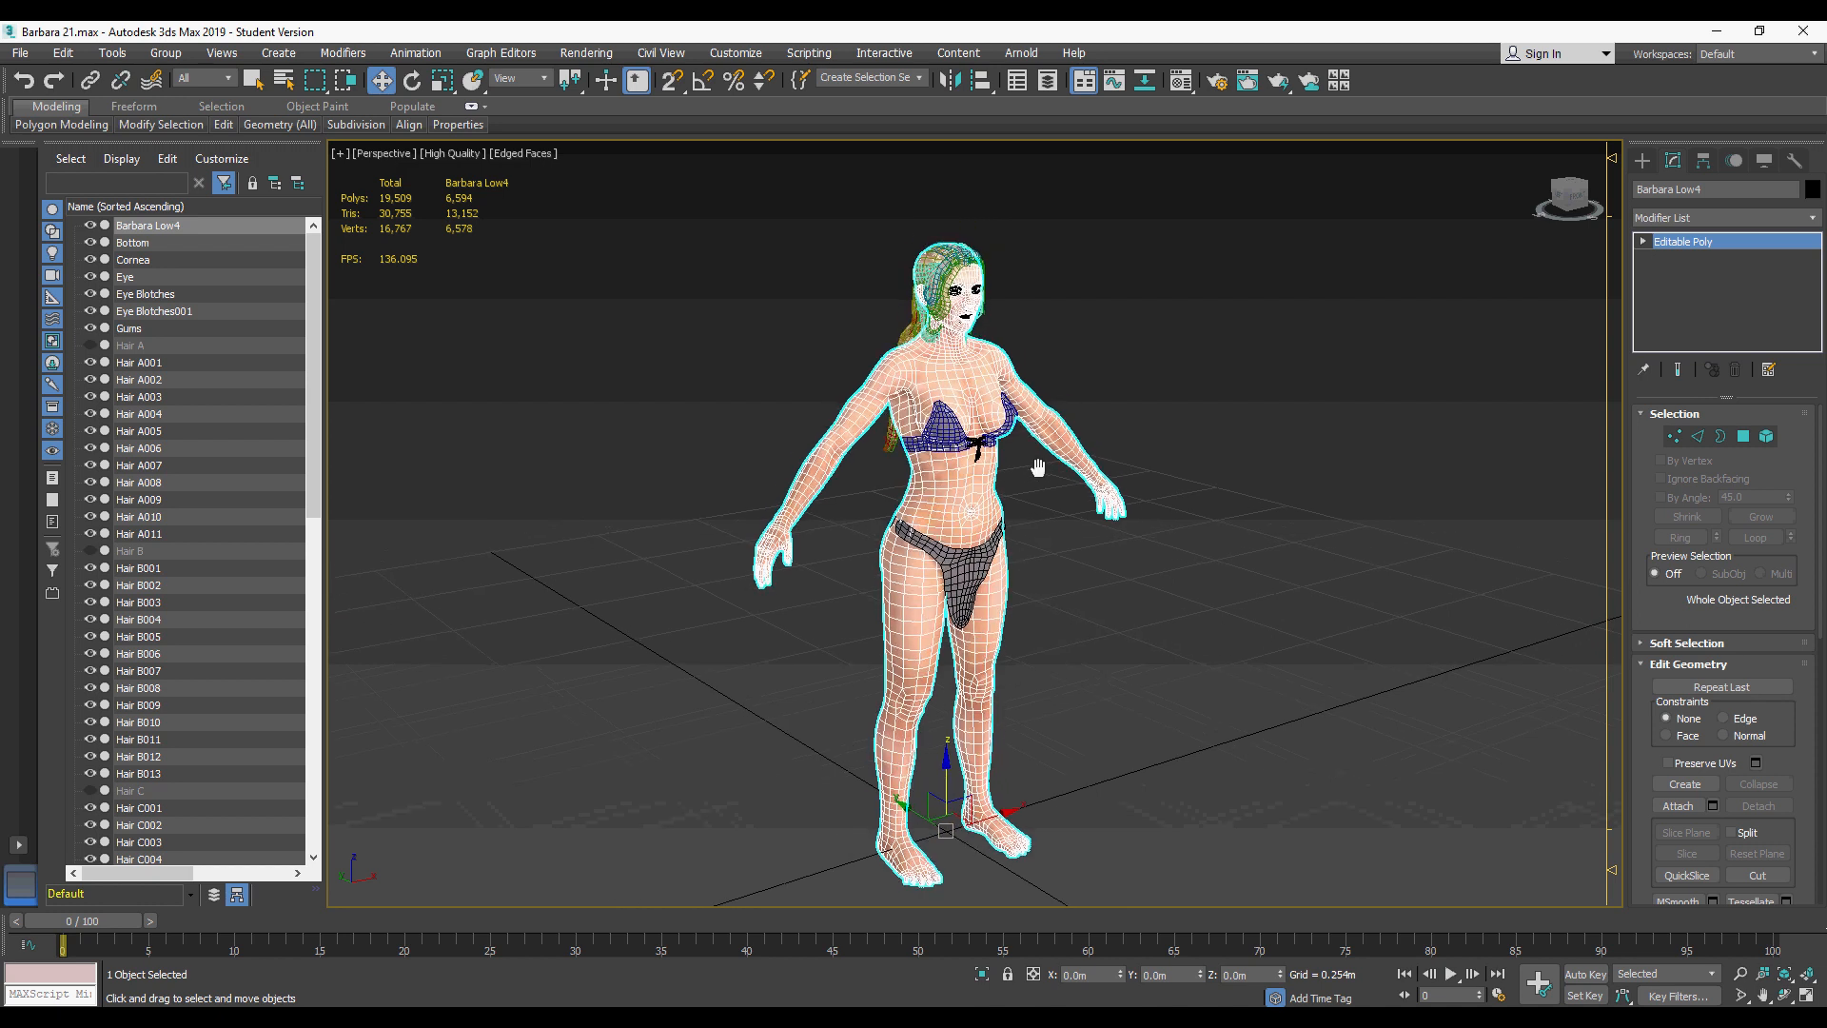
{"action": "middle_click_drag", "start_coordinate": [928, 443], "coordinate": [1088, 425], "text": "alt"}
{"action": "middle_click_drag", "start_coordinate": [999, 359], "coordinate": [1019, 459]}
{"action": "scroll", "coordinate": [966, 441], "scroll_direction": "up", "scroll_amount": 3}
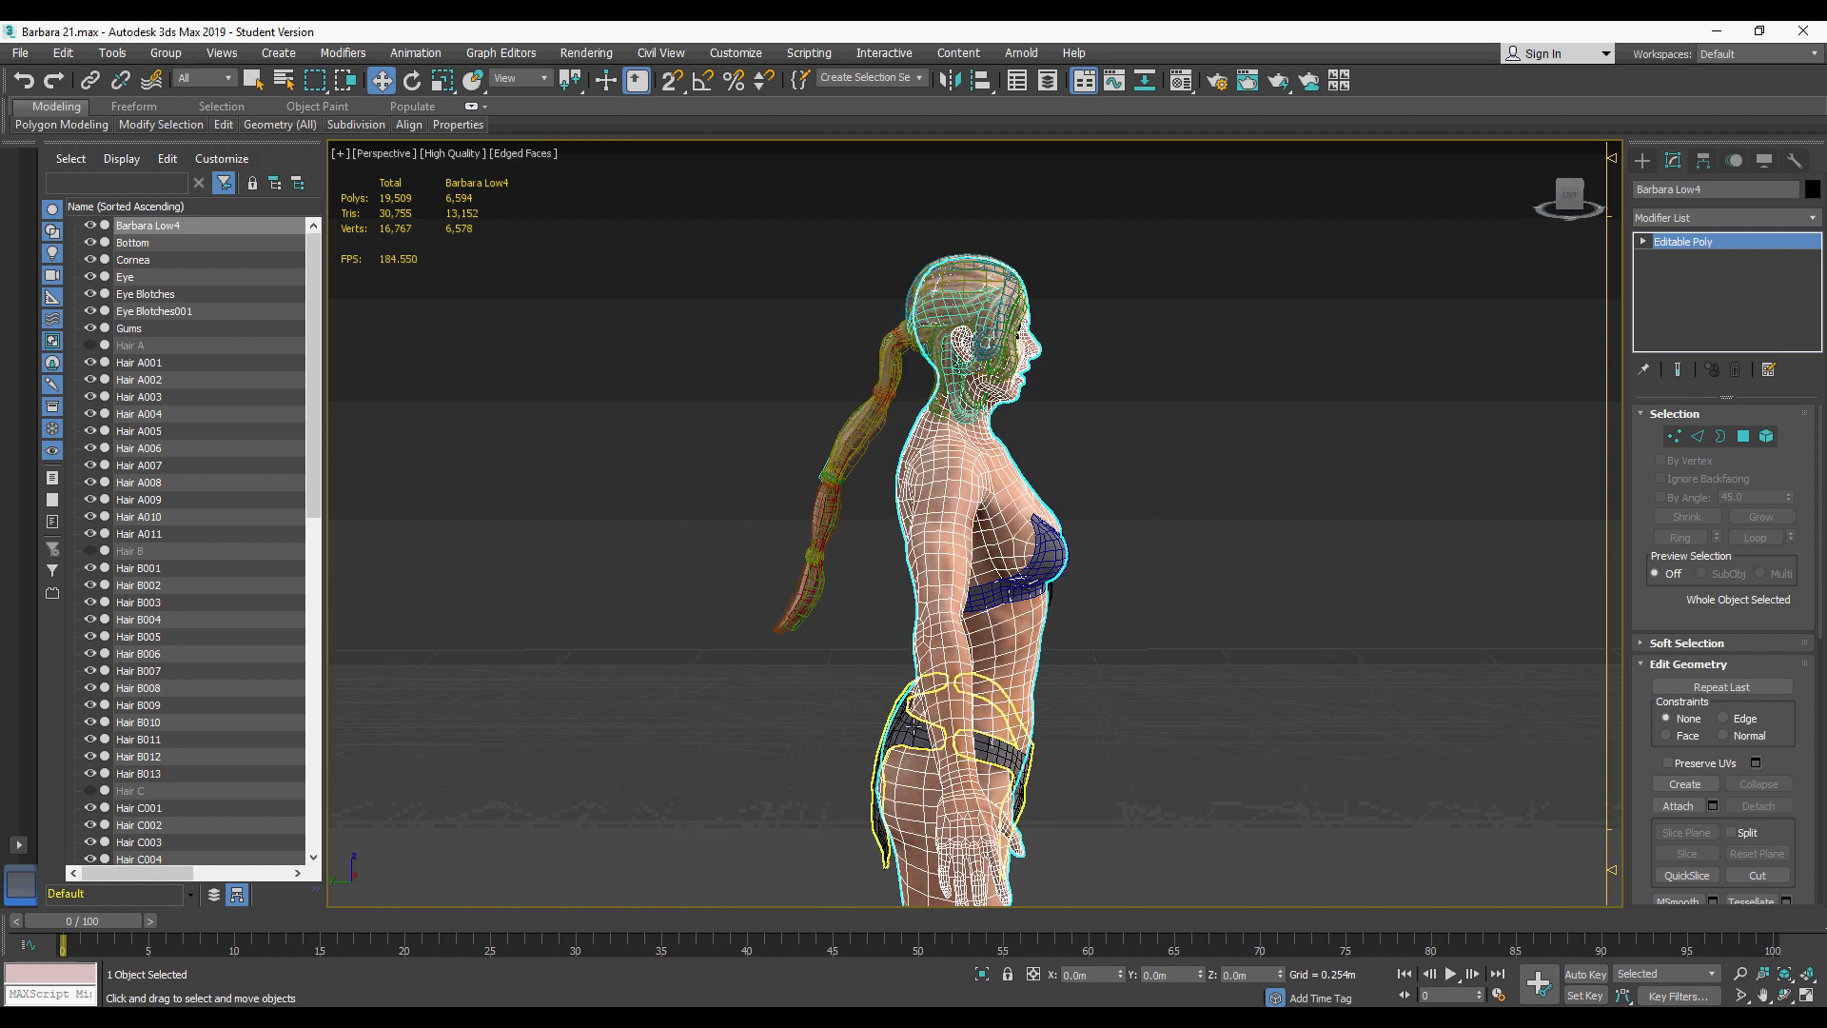
{"action": "middle_click_drag", "start_coordinate": [899, 579], "coordinate": [939, 567], "text": "alt"}
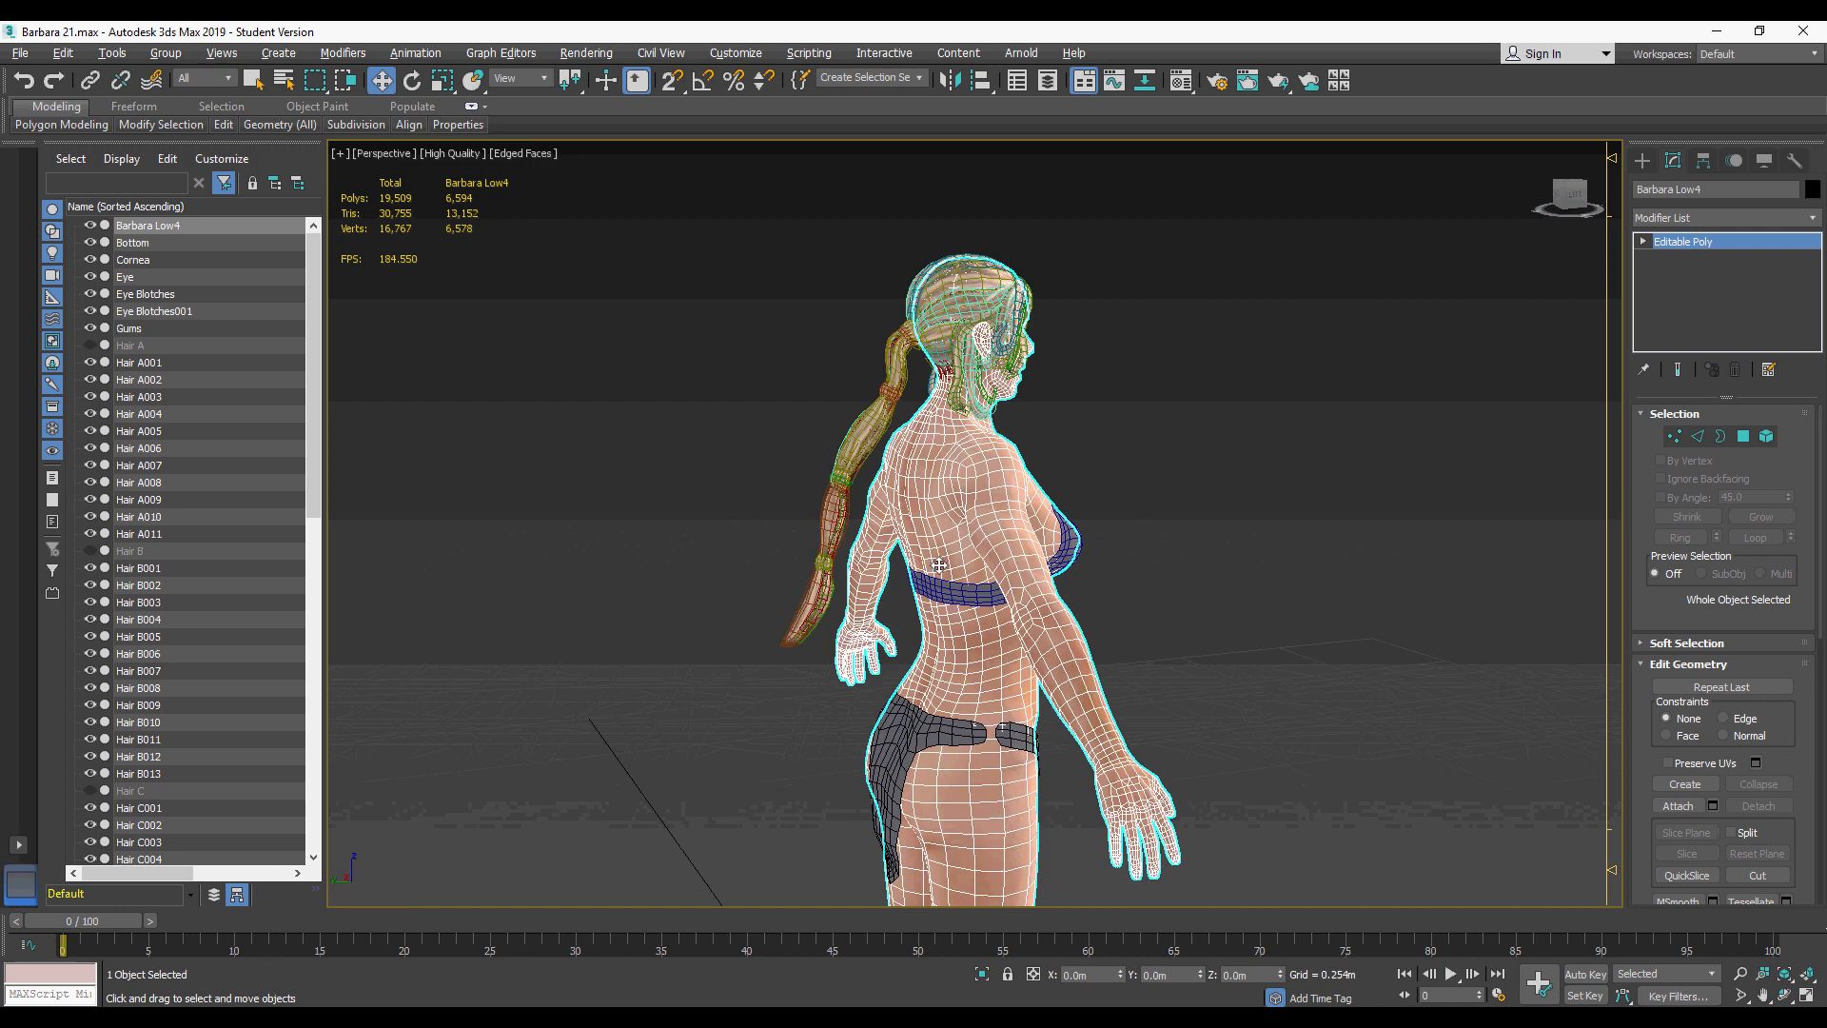
{"action": "middle_click_drag", "start_coordinate": [953, 454], "coordinate": [924, 448], "text": "alt"}
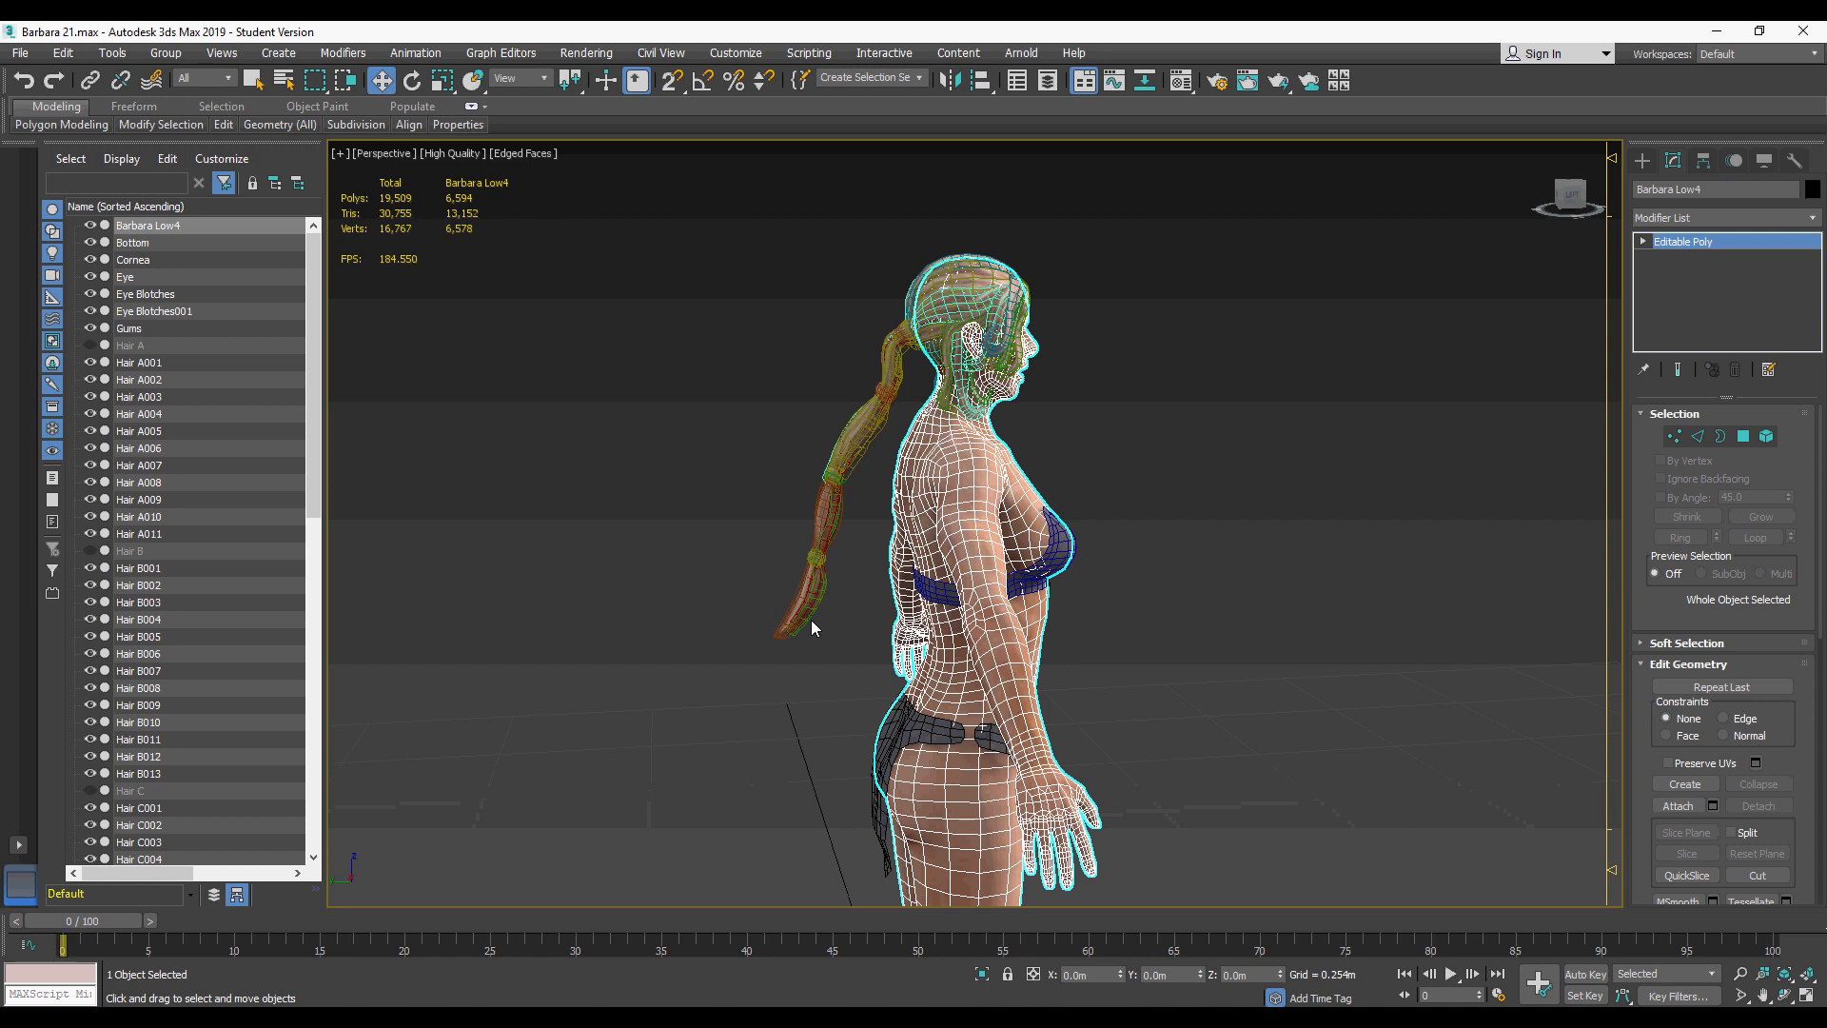
{"action": "middle_click_drag", "start_coordinate": [1111, 498], "coordinate": [1159, 505], "text": "alt"}
{"action": "scroll", "coordinate": [1147, 495], "scroll_direction": "down", "scroll_amount": 2}
{"action": "scroll", "coordinate": [1153, 428], "scroll_direction": "down", "scroll_amount": 4}
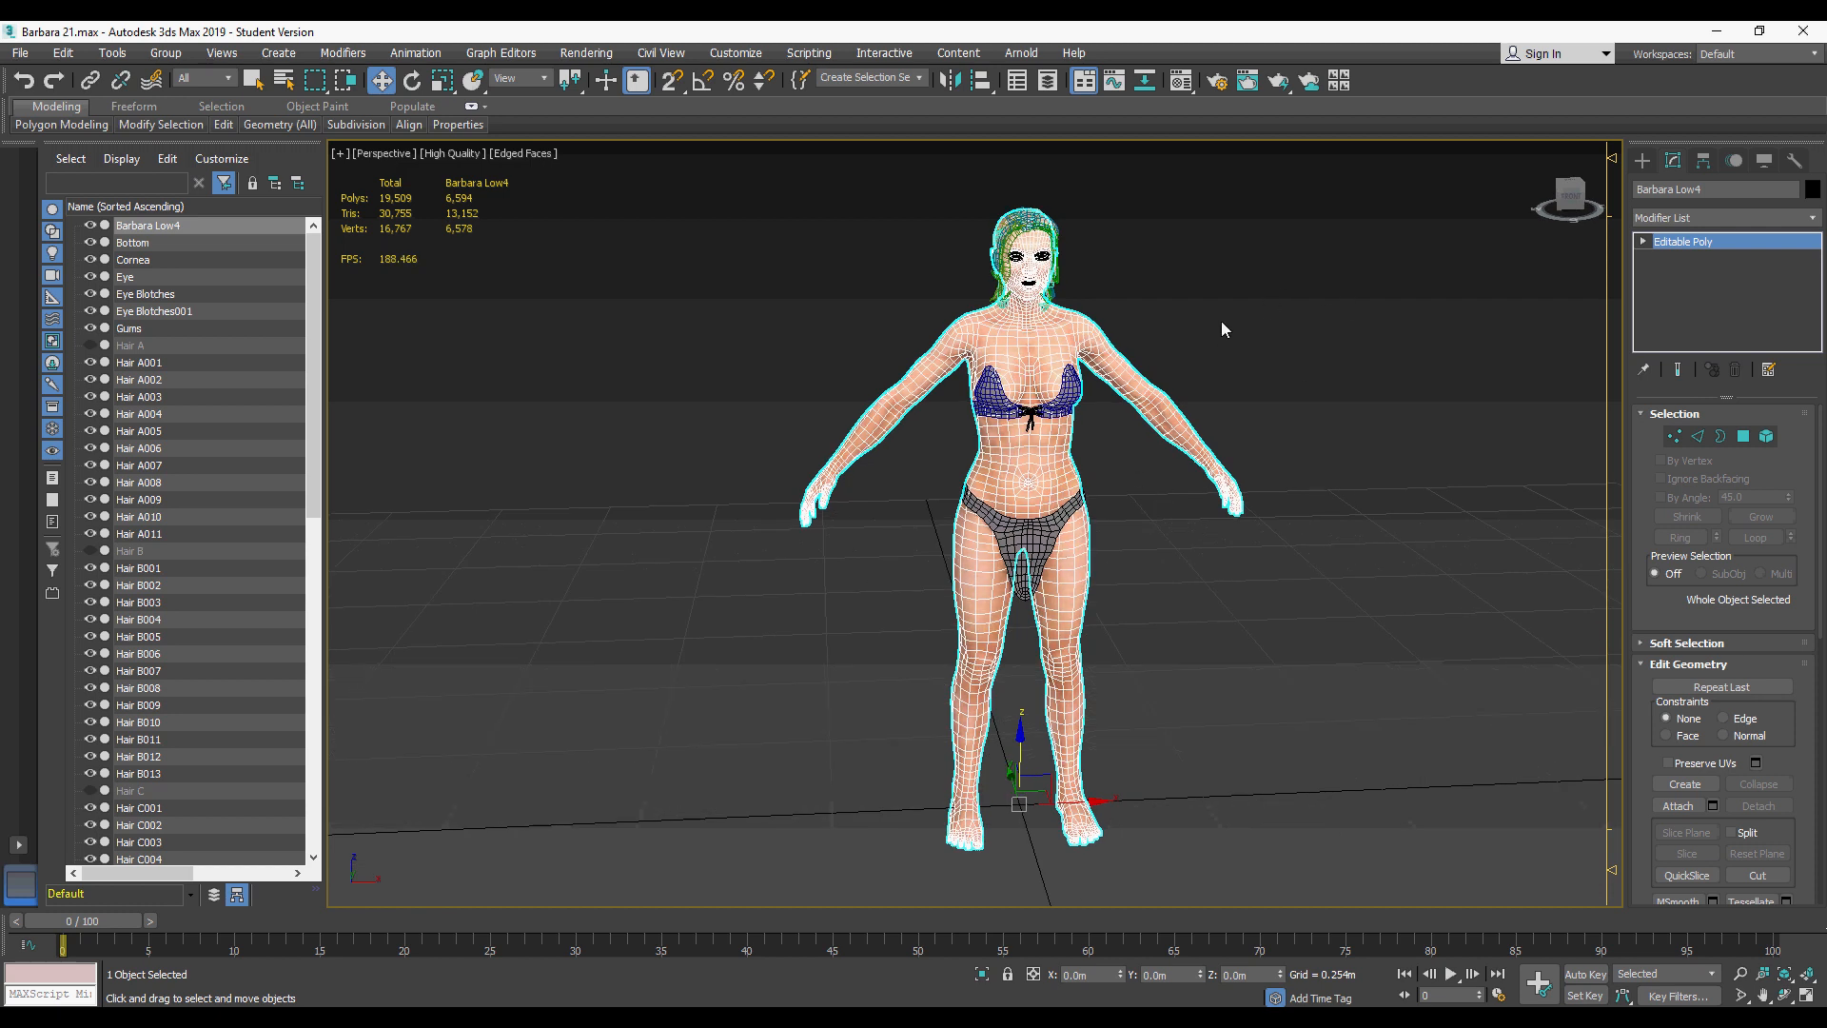
Step: Select all of the character's objects, make them see-through and freeze them in their object properties
{"action": "left_click", "coordinate": [1223, 386]}
{"action": "middle_click_drag", "start_coordinate": [1223, 389], "coordinate": [1092, 378]}
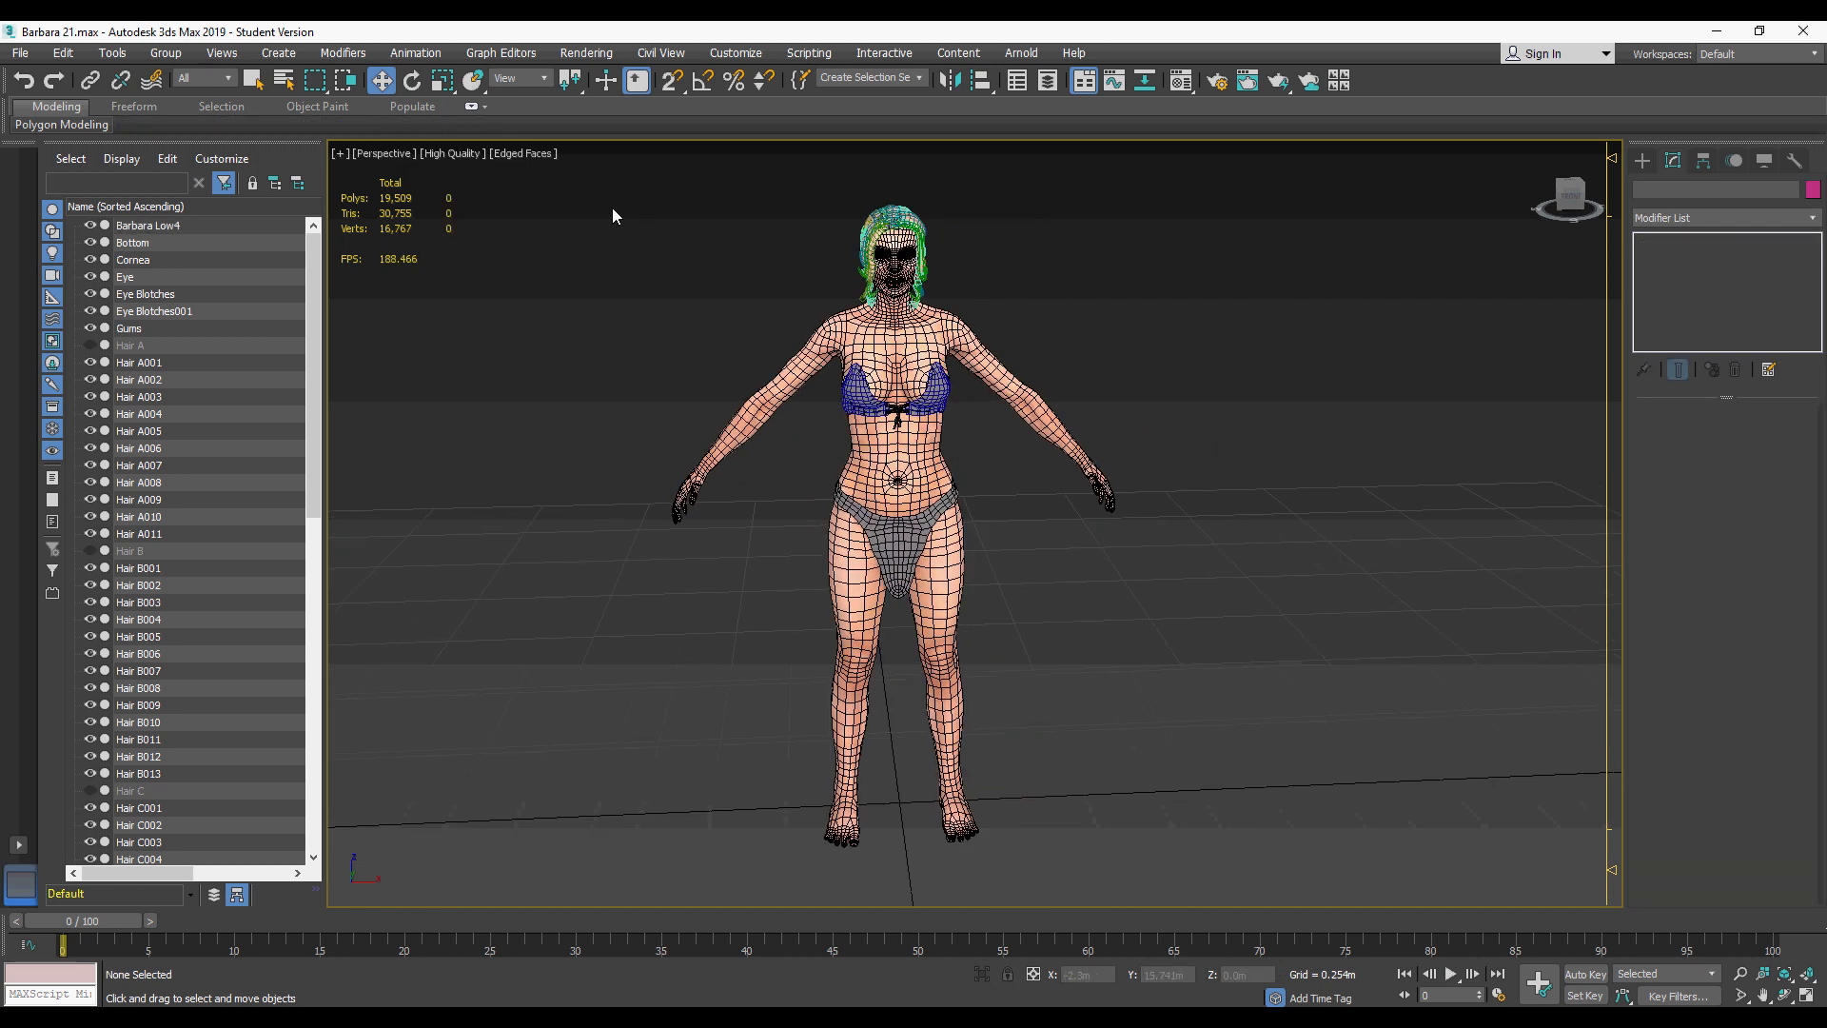
{"action": "left_click_drag", "start_coordinate": [613, 207], "coordinate": [1190, 883]}
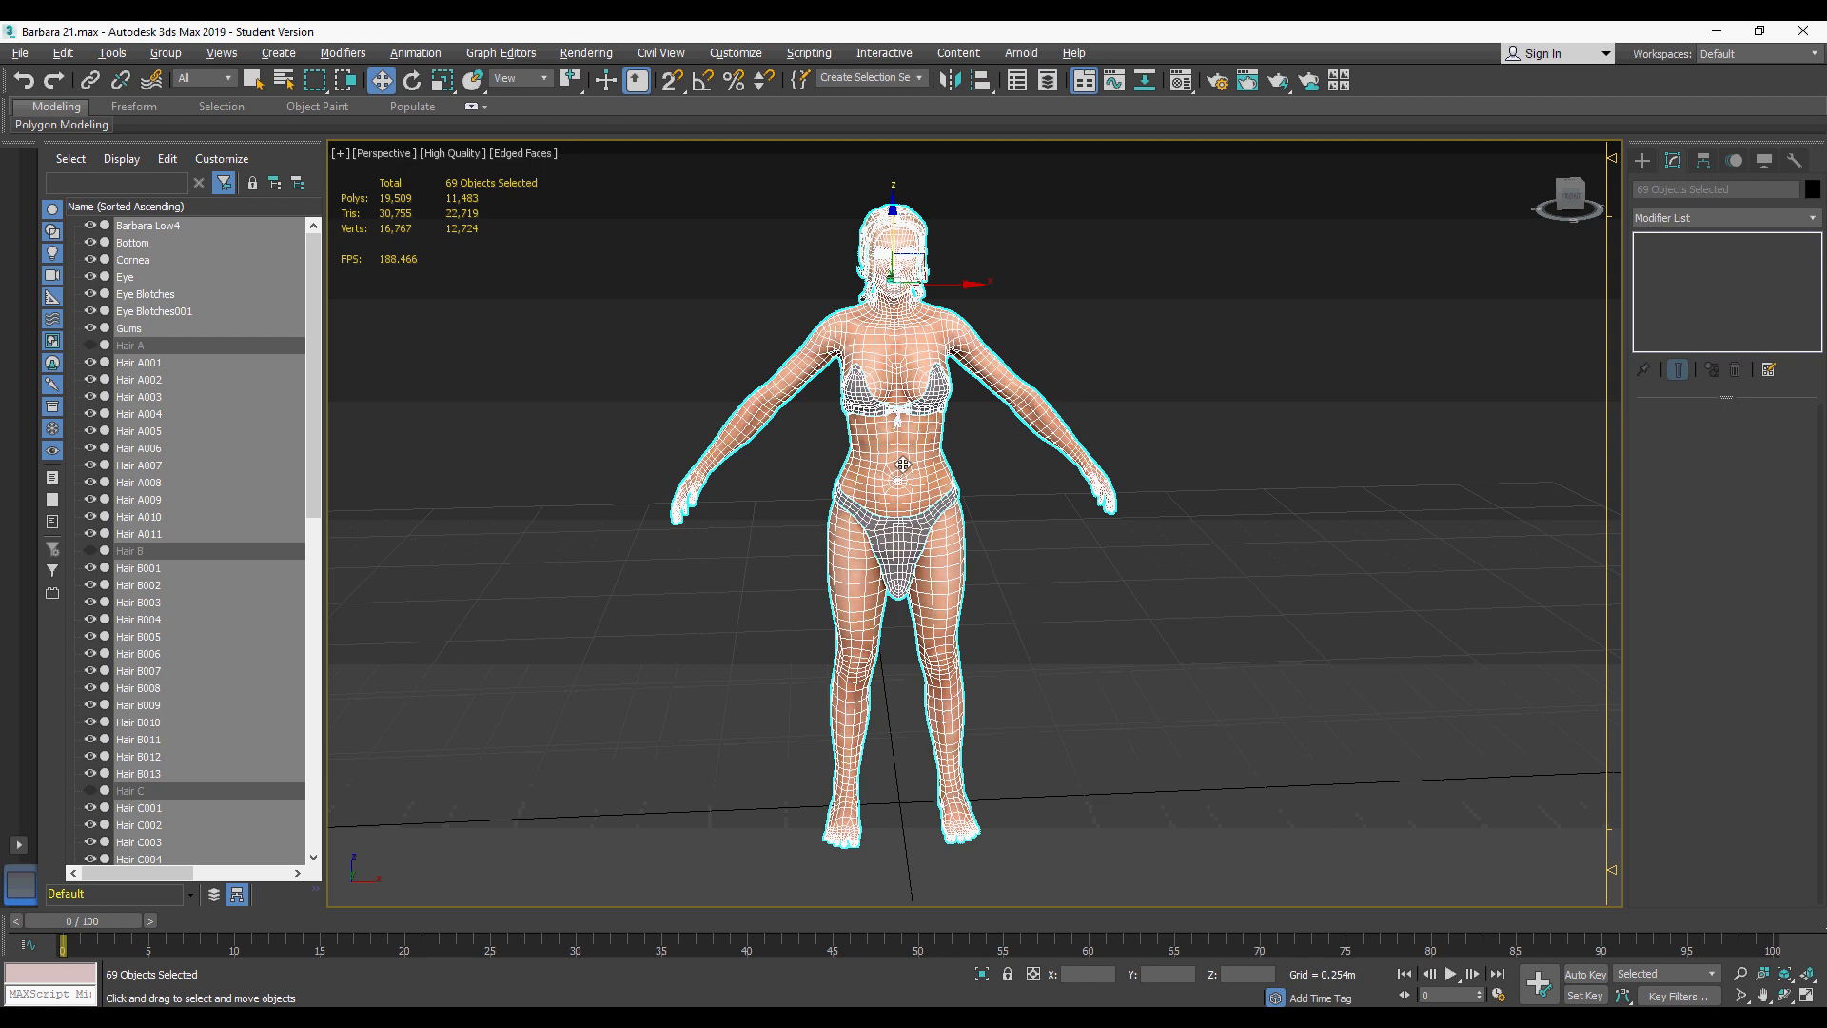
{"action": "key", "text": "alt+x"}
{"action": "mouse_move", "coordinate": [900, 388]}
{"action": "middle_mouse_down", "text": "alt"}
{"action": "mouse_move", "coordinate": [856, 390]}
{"action": "mouse_move", "coordinate": [916, 410]}
{"action": "middle_mouse_up", "text": "alt"}
{"action": "right_click", "coordinate": [915, 409]}
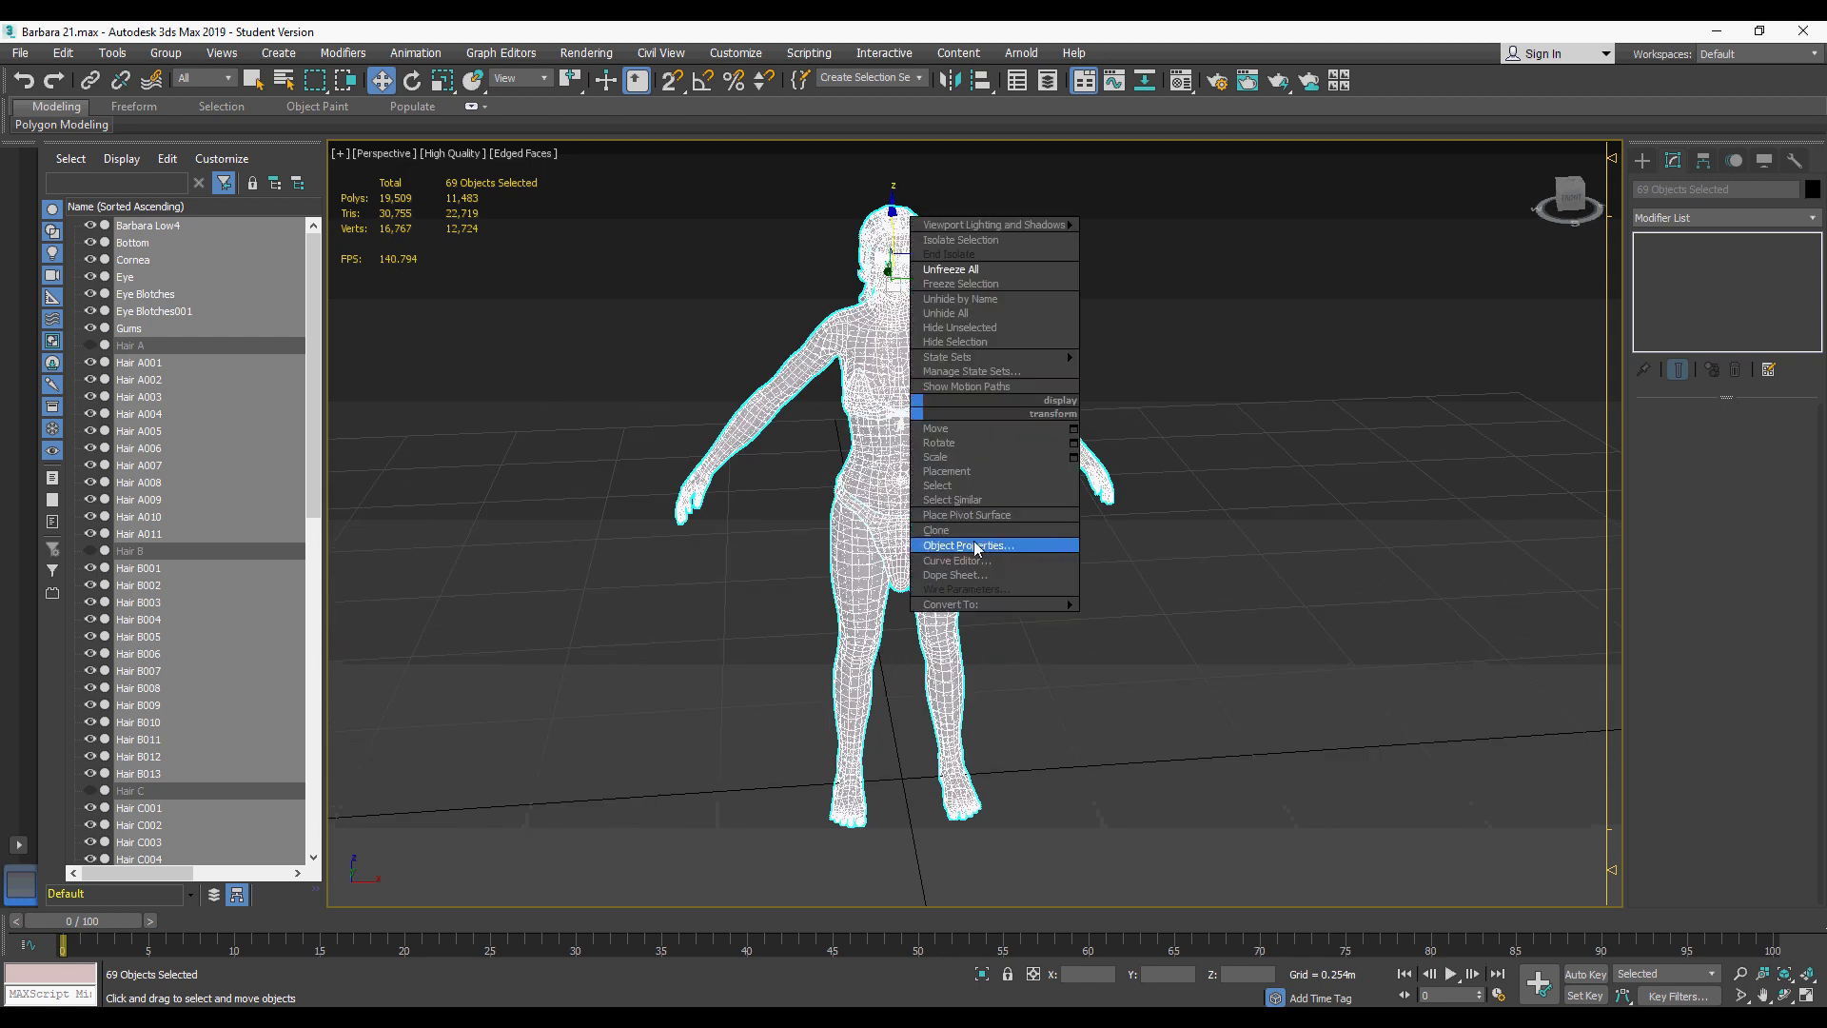
{"action": "left_click", "coordinate": [976, 545]}
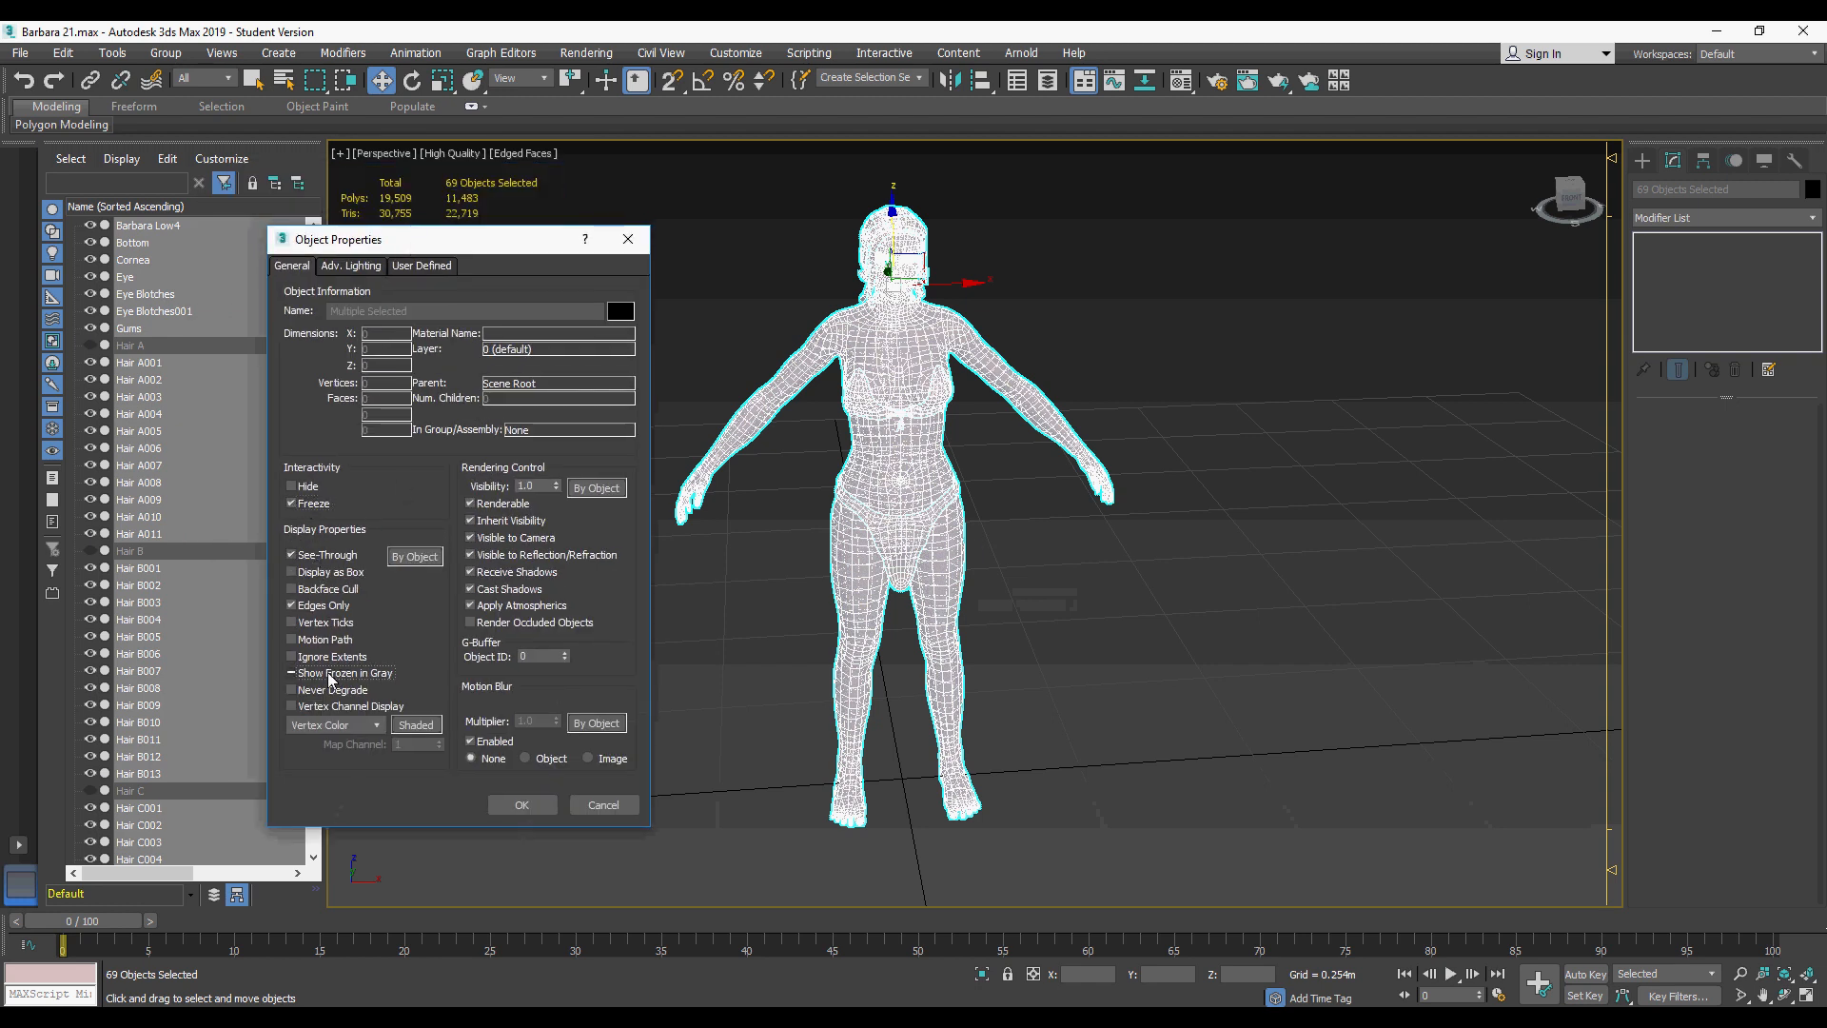
{"action": "left_click", "coordinate": [522, 804]}
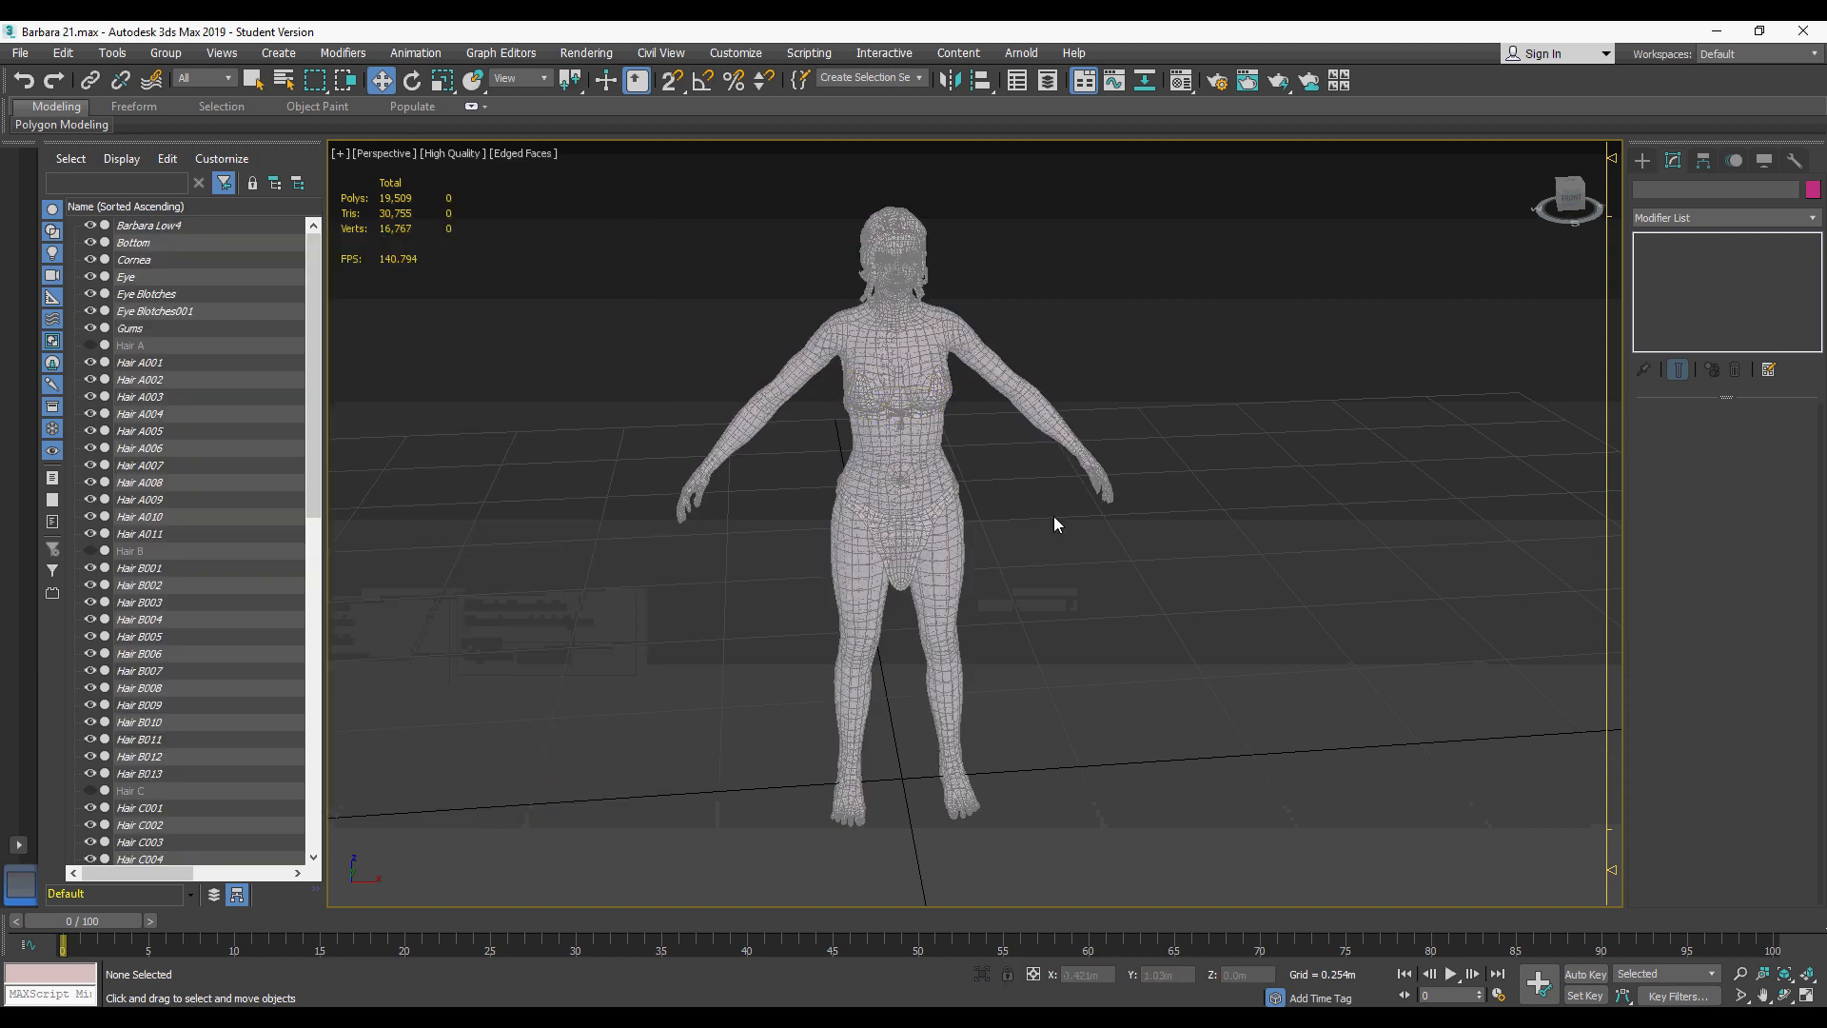
Step: Try to select the frozen character with a selection region and inspect its see-through mesh from near and far
{"action": "left_click_drag", "start_coordinate": [1136, 321], "coordinate": [890, 364]}
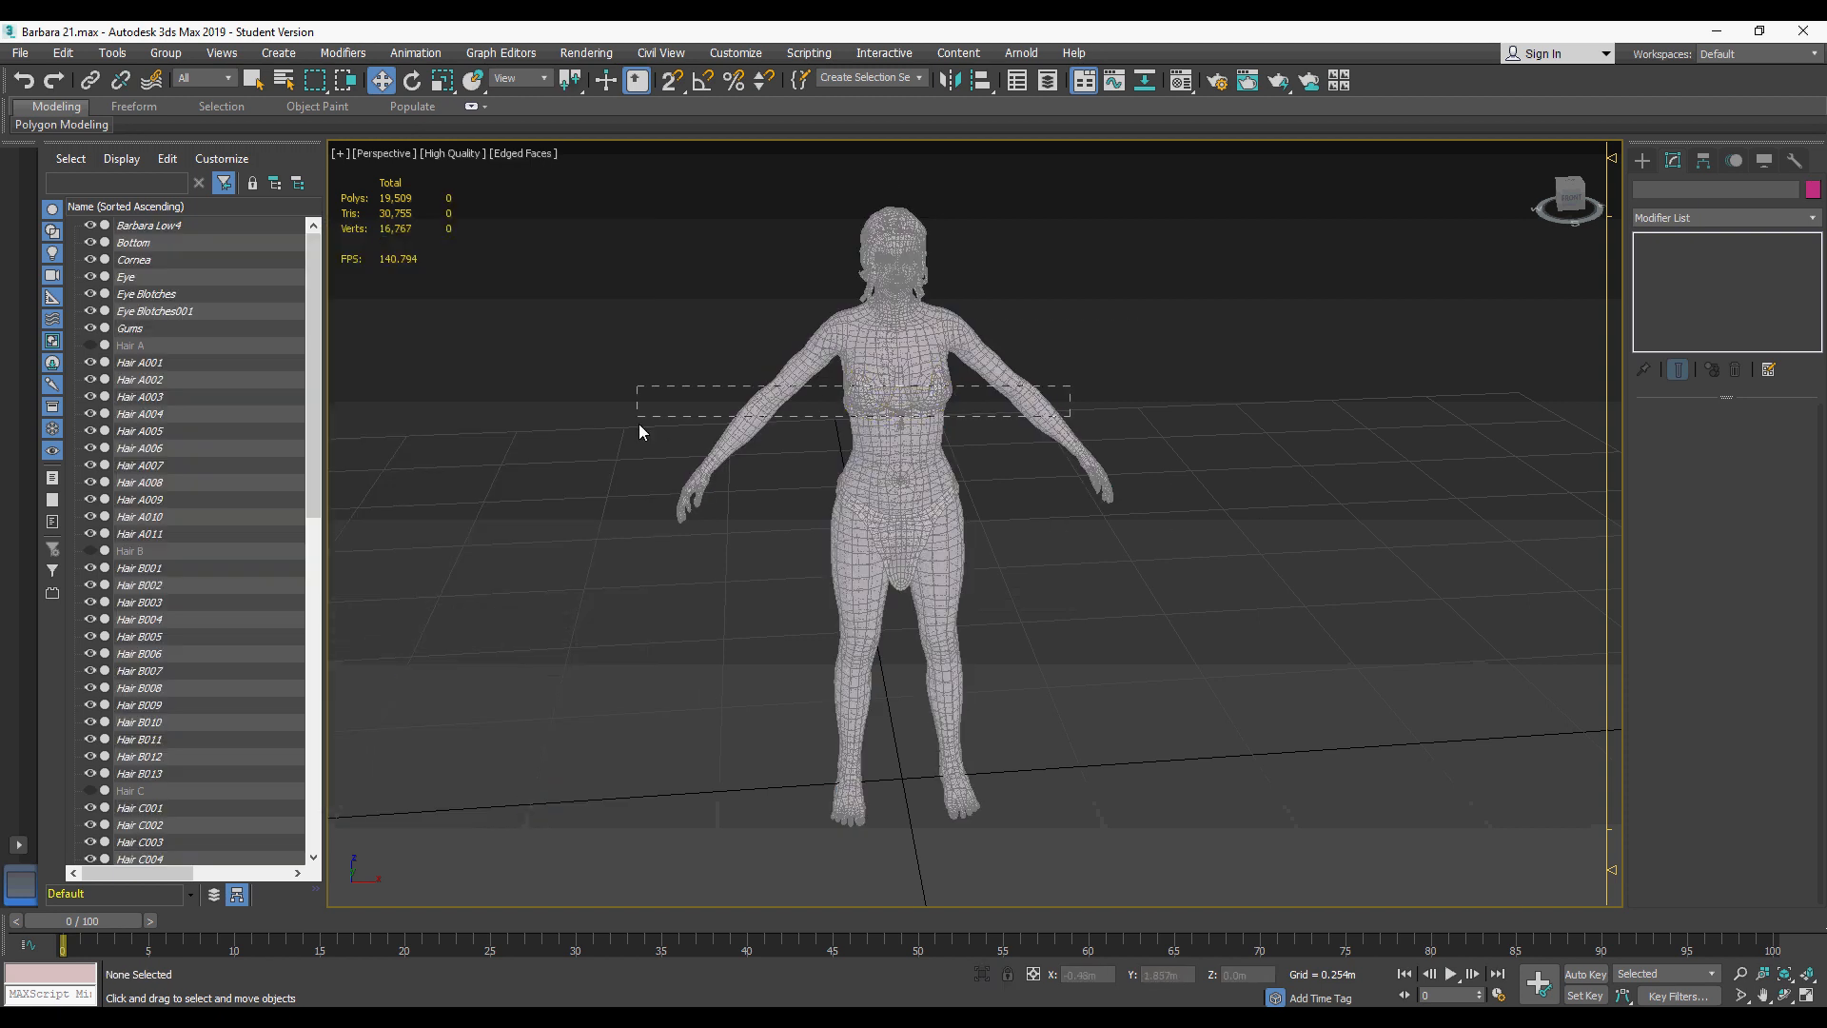
{"action": "middle_click_drag", "start_coordinate": [888, 380], "coordinate": [978, 499], "text": "alt"}
{"action": "scroll", "coordinate": [984, 455], "scroll_direction": "up", "scroll_amount": 5}
{"action": "scroll", "coordinate": [982, 447], "scroll_direction": "down", "scroll_amount": 8}
{"action": "scroll", "coordinate": [981, 441], "scroll_direction": "up", "scroll_amount": 8}
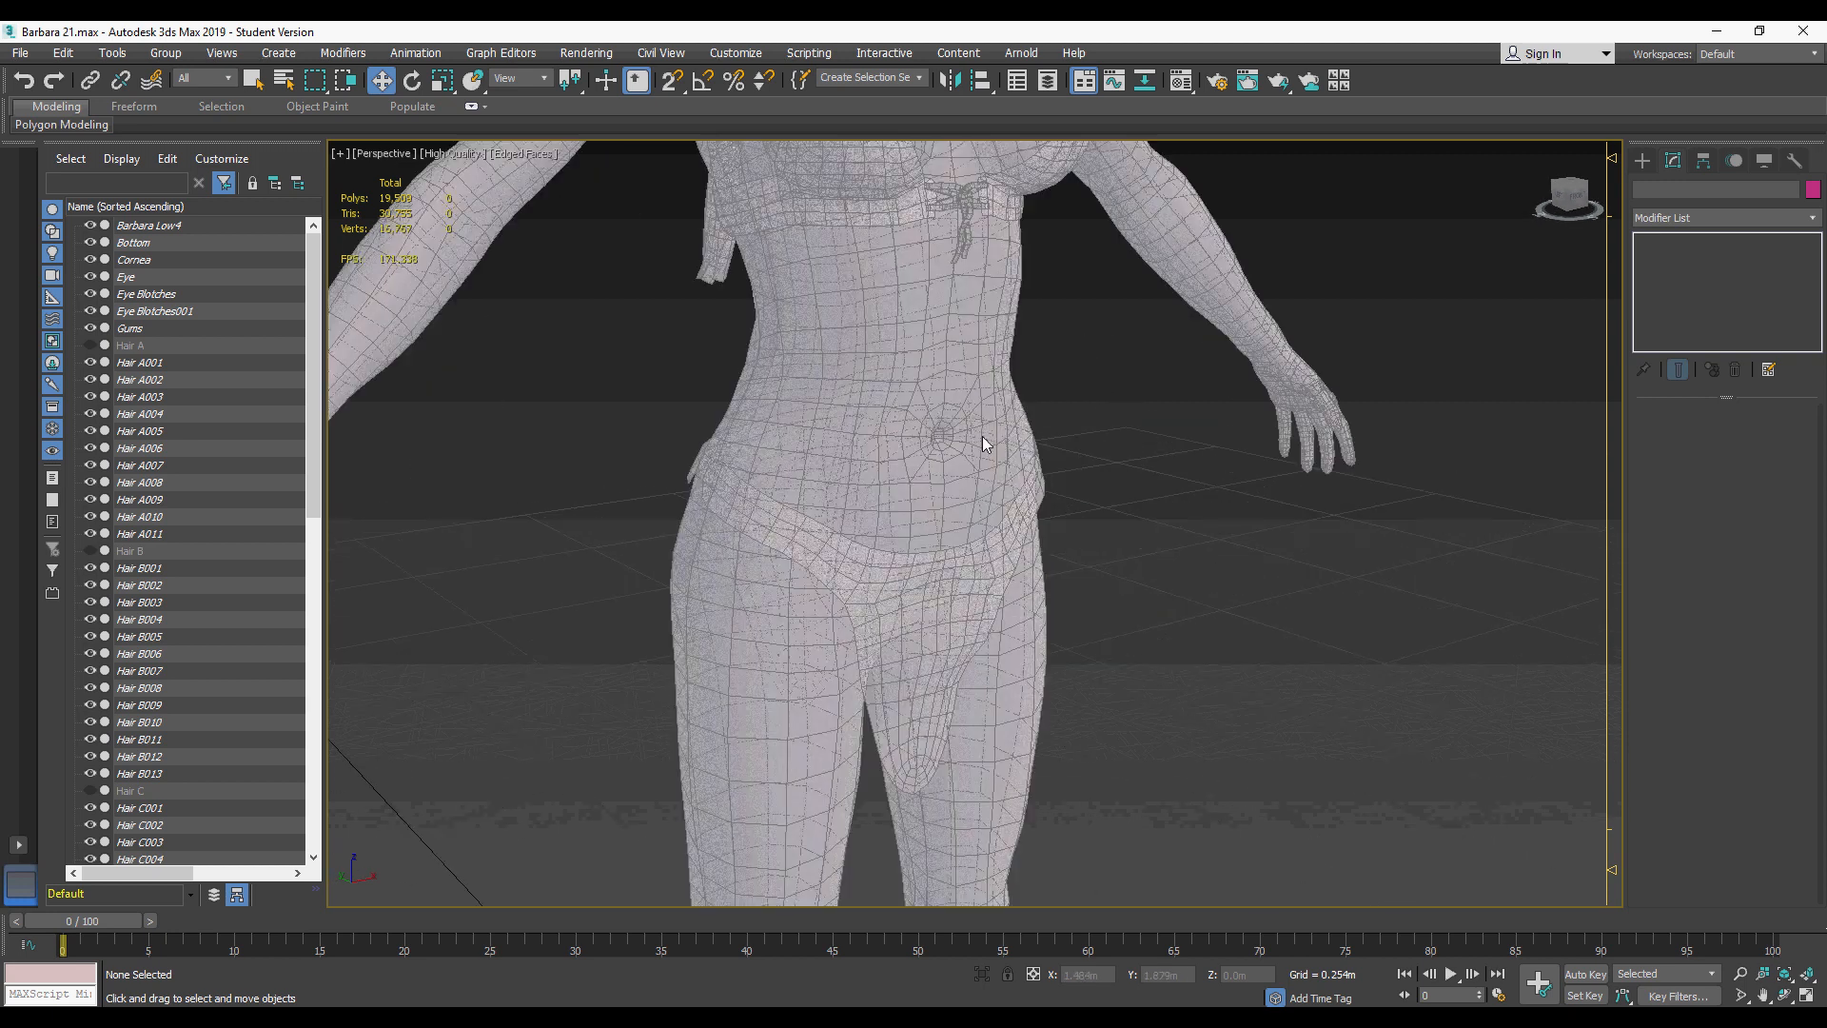
{"action": "scroll", "coordinate": [983, 434], "scroll_direction": "down", "scroll_amount": 4}
{"action": "middle_click_drag", "start_coordinate": [984, 431], "coordinate": [916, 471], "text": "alt"}
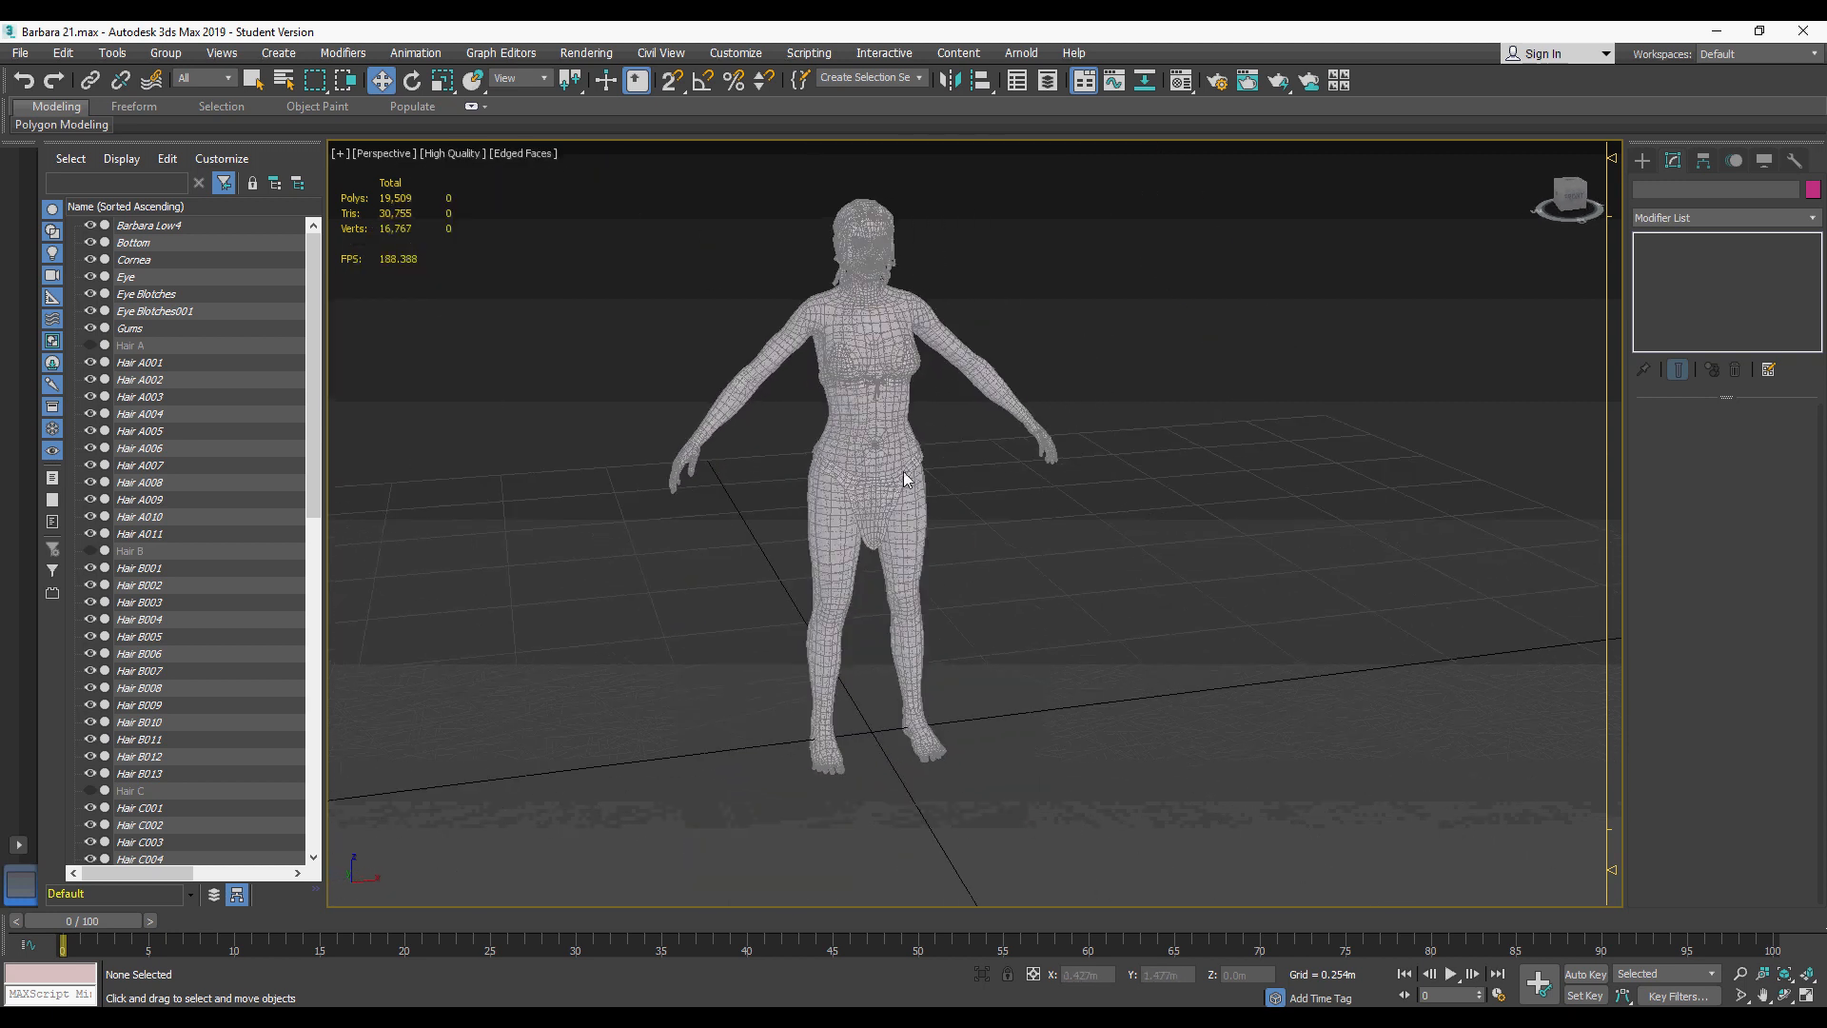
{"action": "scroll", "coordinate": [904, 472], "scroll_direction": "down", "scroll_amount": 3}
{"action": "scroll", "coordinate": [951, 471], "scroll_direction": "up", "scroll_amount": 4}
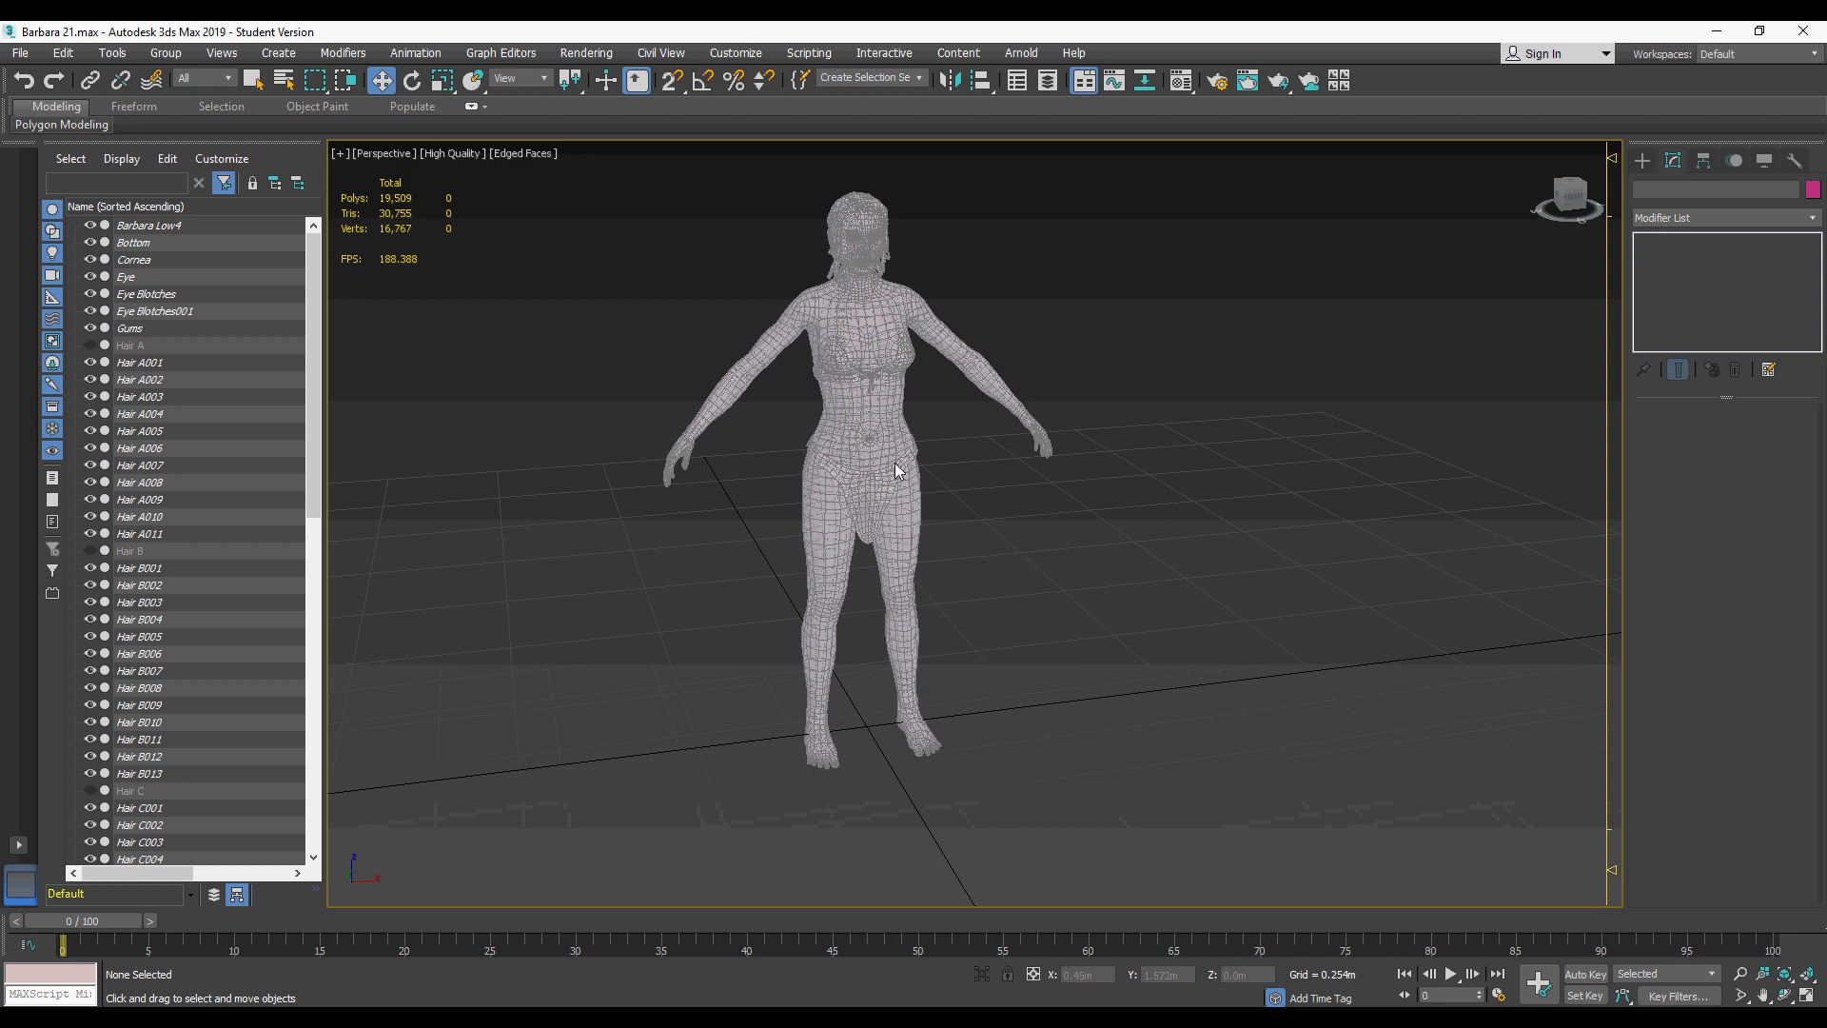
Step: Create a CATParent helper centred beneath the character in the top view, with a CATUnits ratio of about 0.078
{"action": "left_click", "coordinate": [1642, 162]}
{"action": "left_click", "coordinate": [1643, 188]}
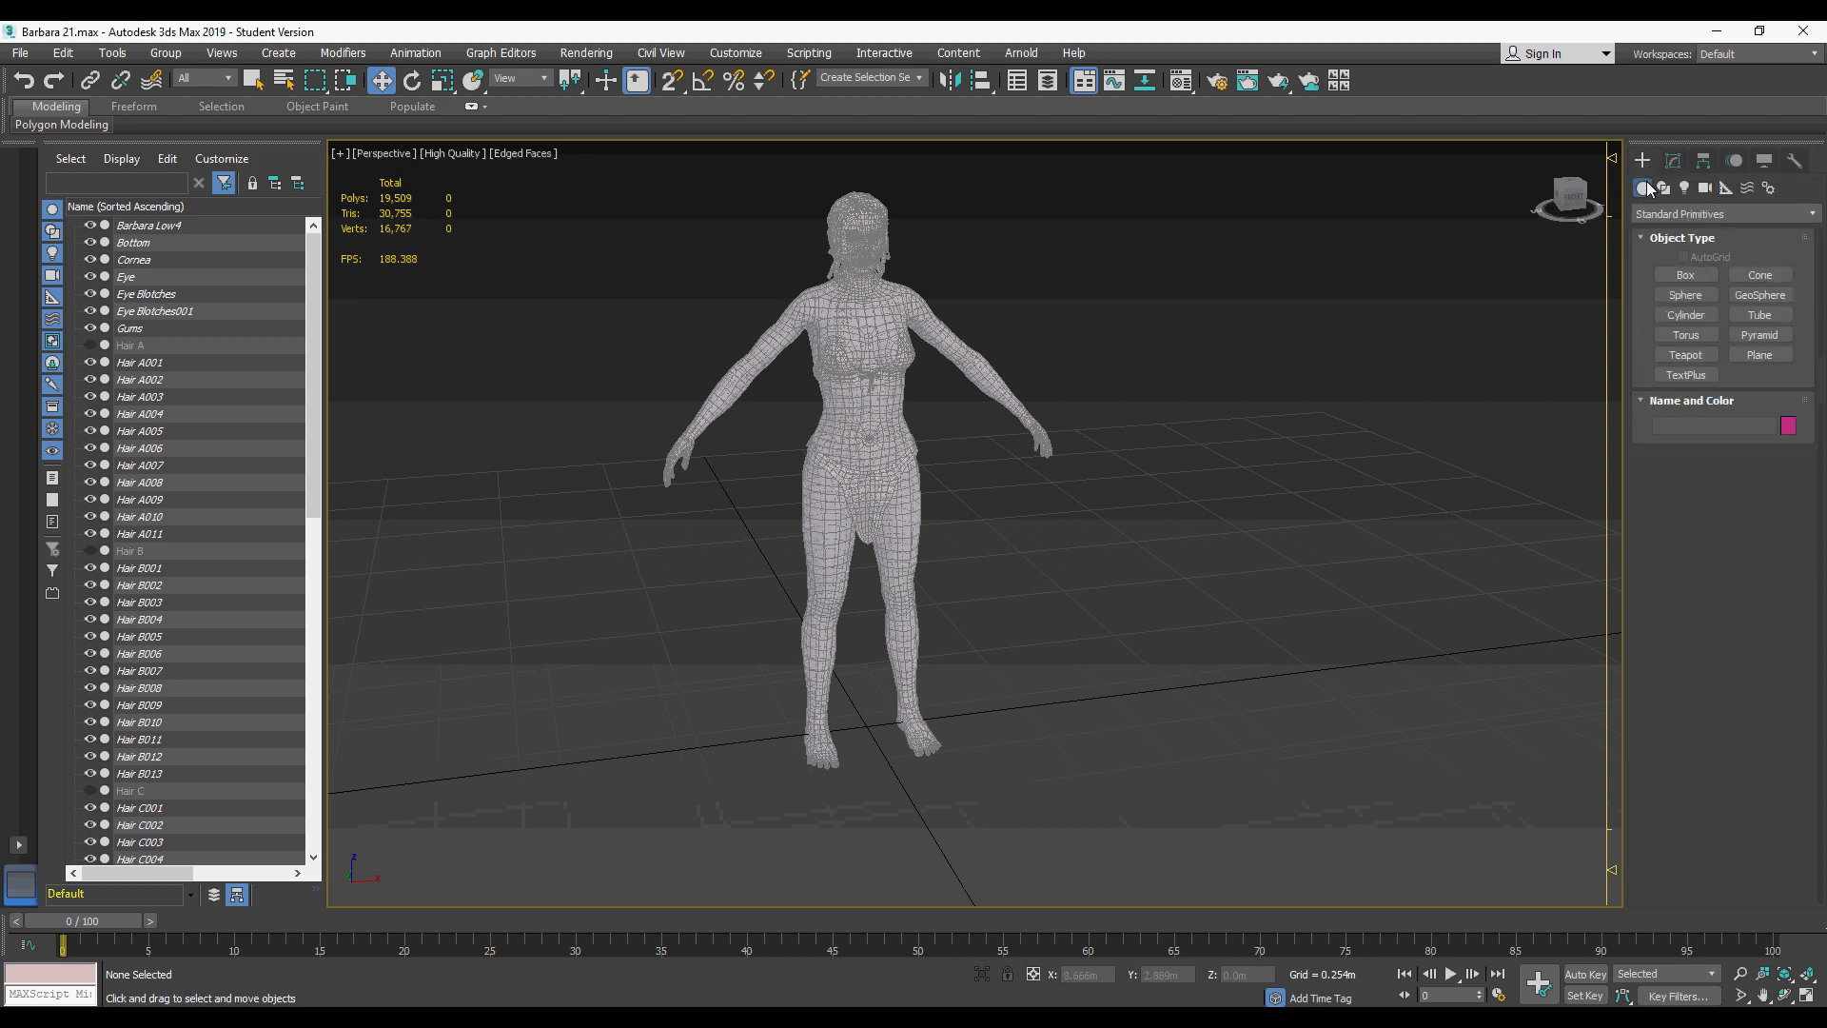
{"action": "left_click", "coordinate": [1722, 191]}
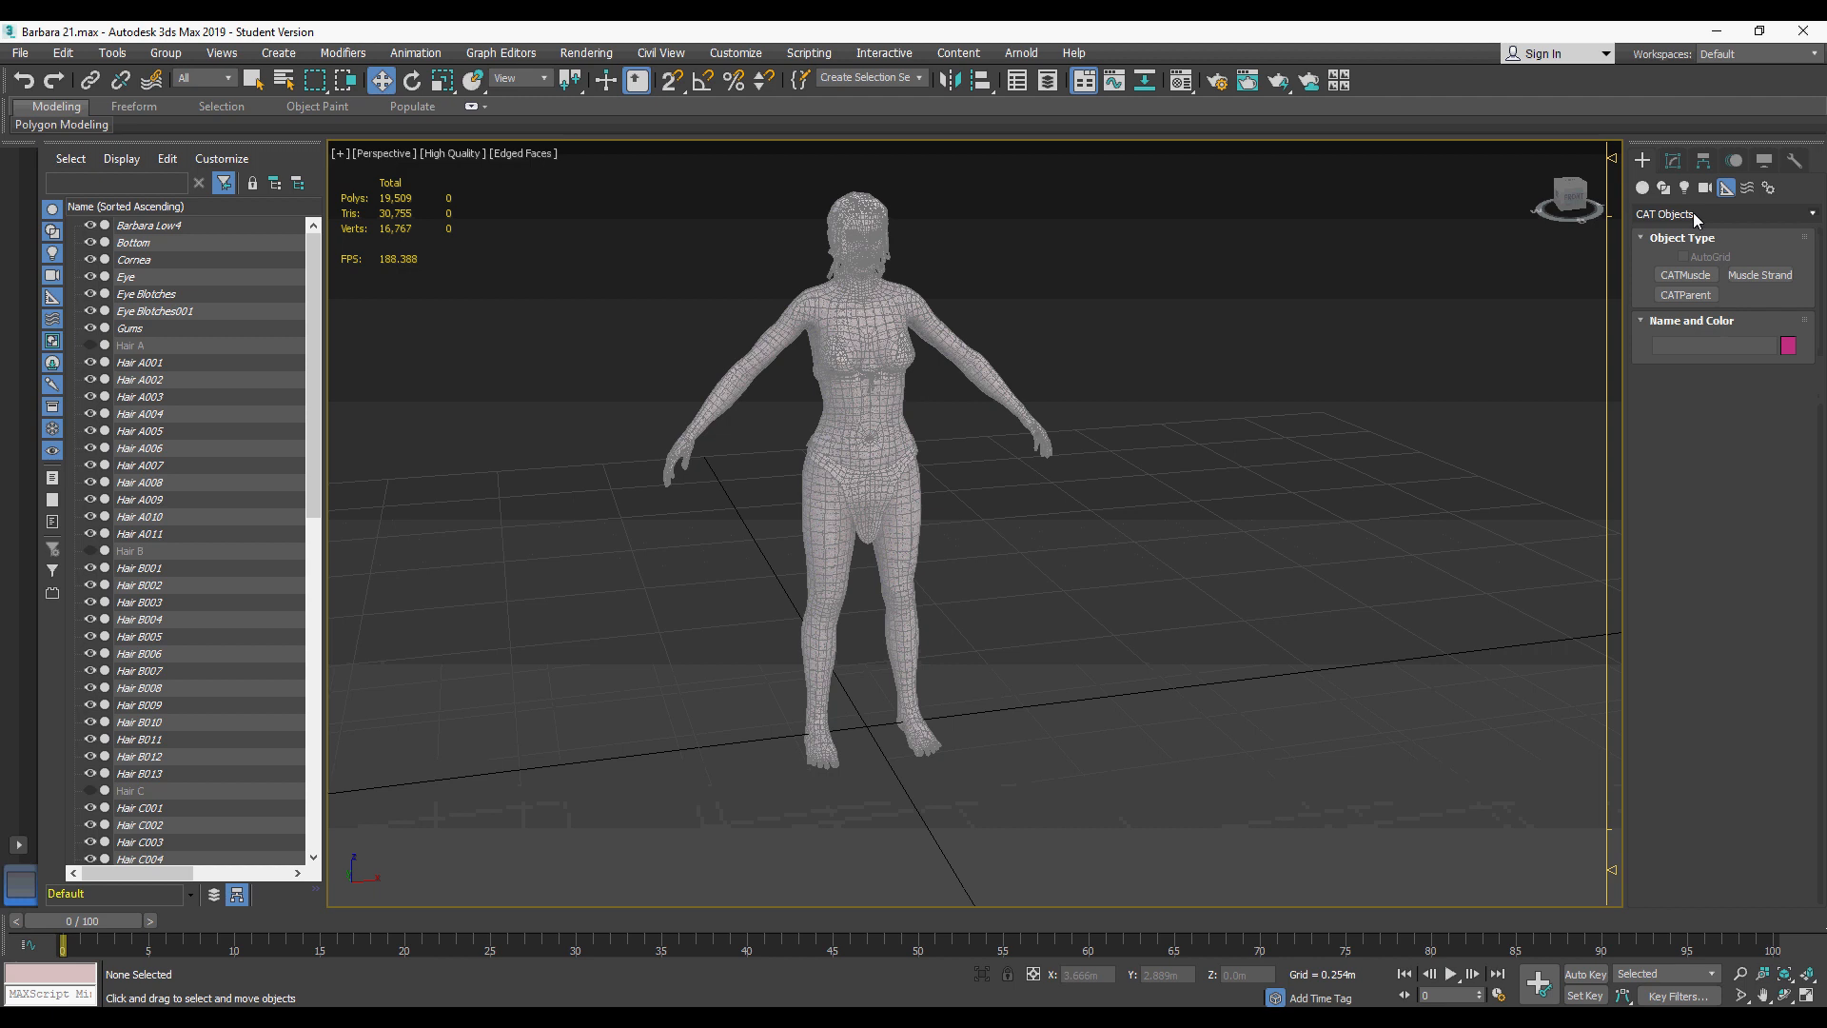
{"action": "left_click", "coordinate": [1692, 214]}
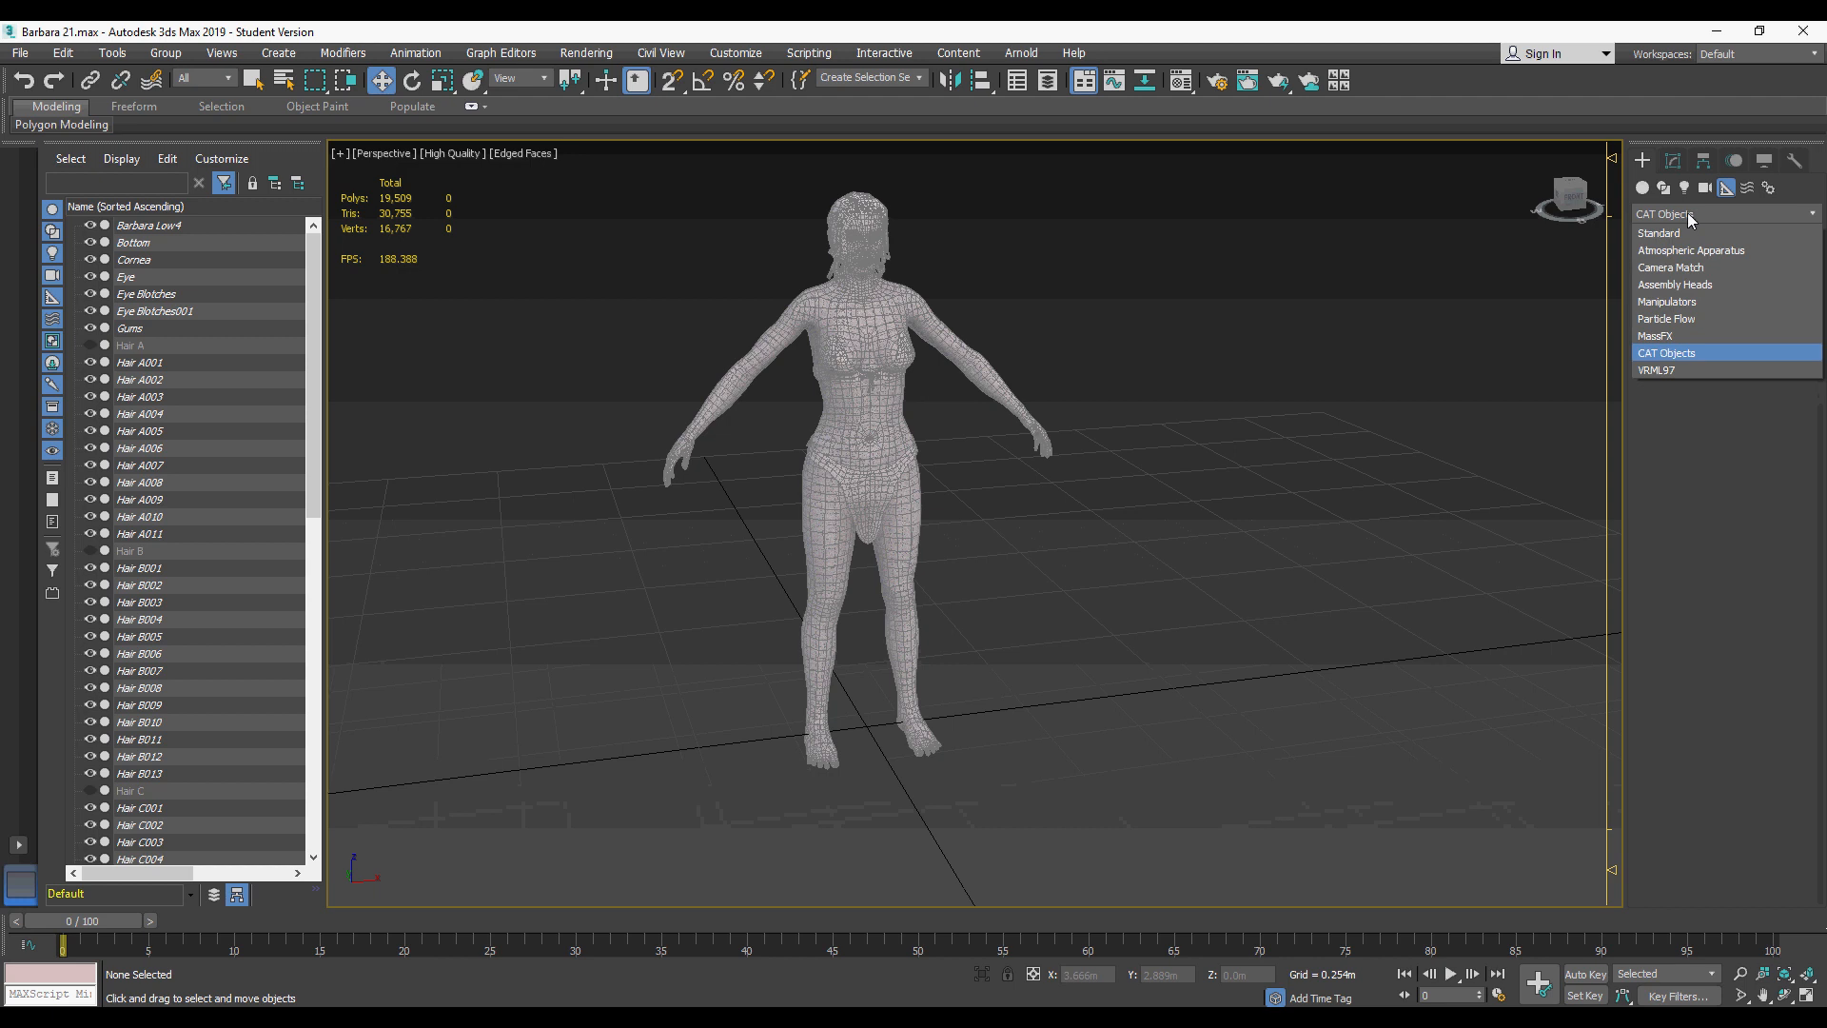
{"action": "left_click", "coordinate": [1677, 354]}
{"action": "left_click", "coordinate": [1686, 295]}
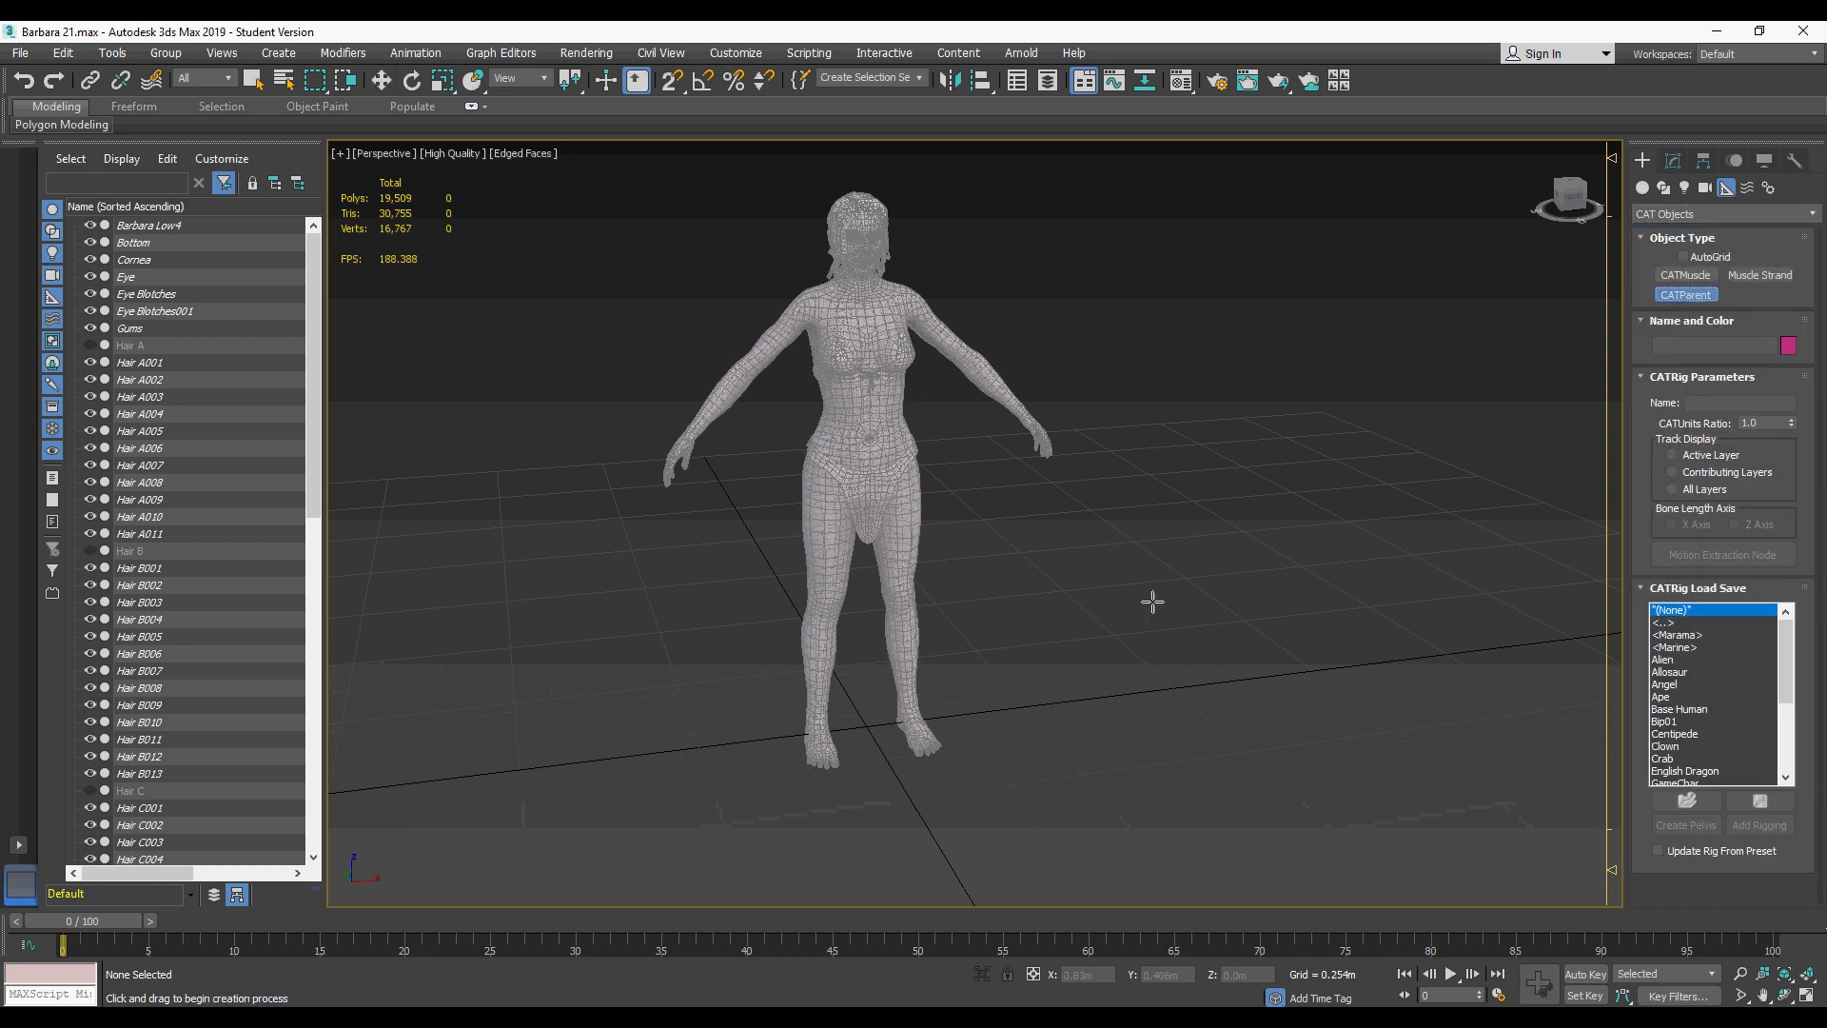
{"action": "middle_click_drag", "start_coordinate": [1154, 599], "coordinate": [921, 490]}
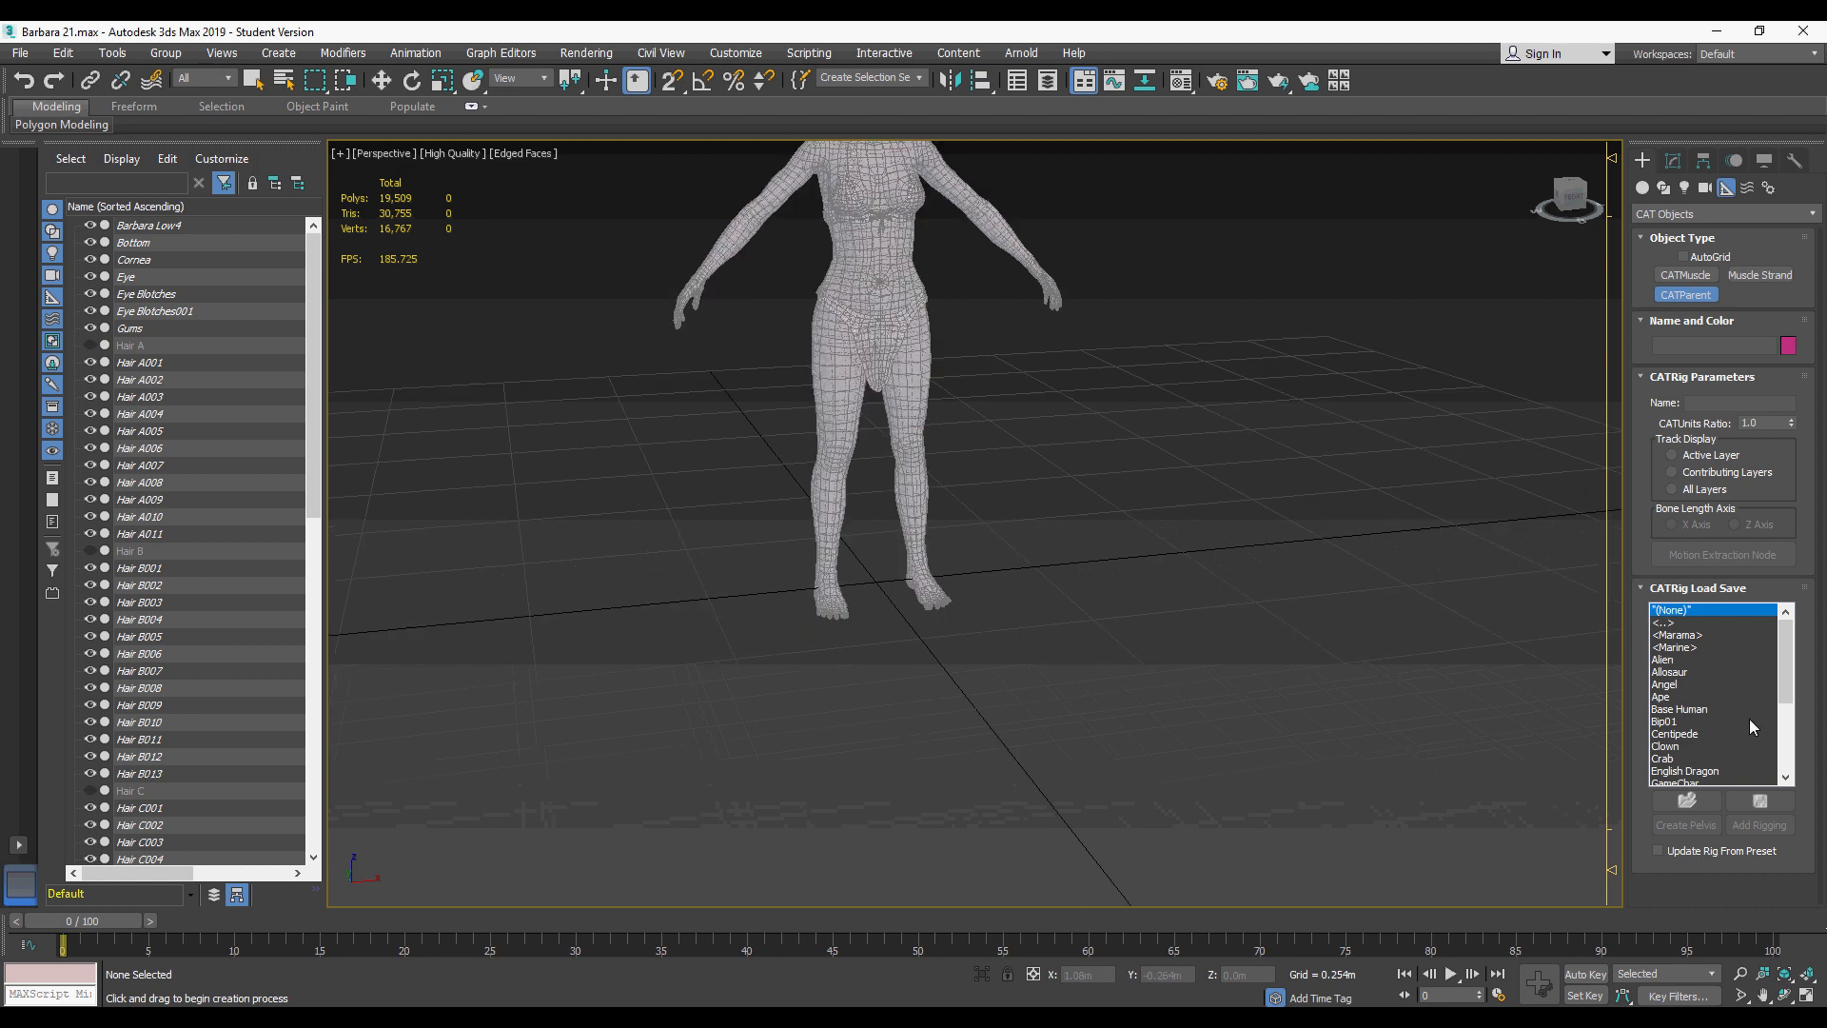
{"action": "middle_click_drag", "start_coordinate": [784, 502], "coordinate": [796, 469]}
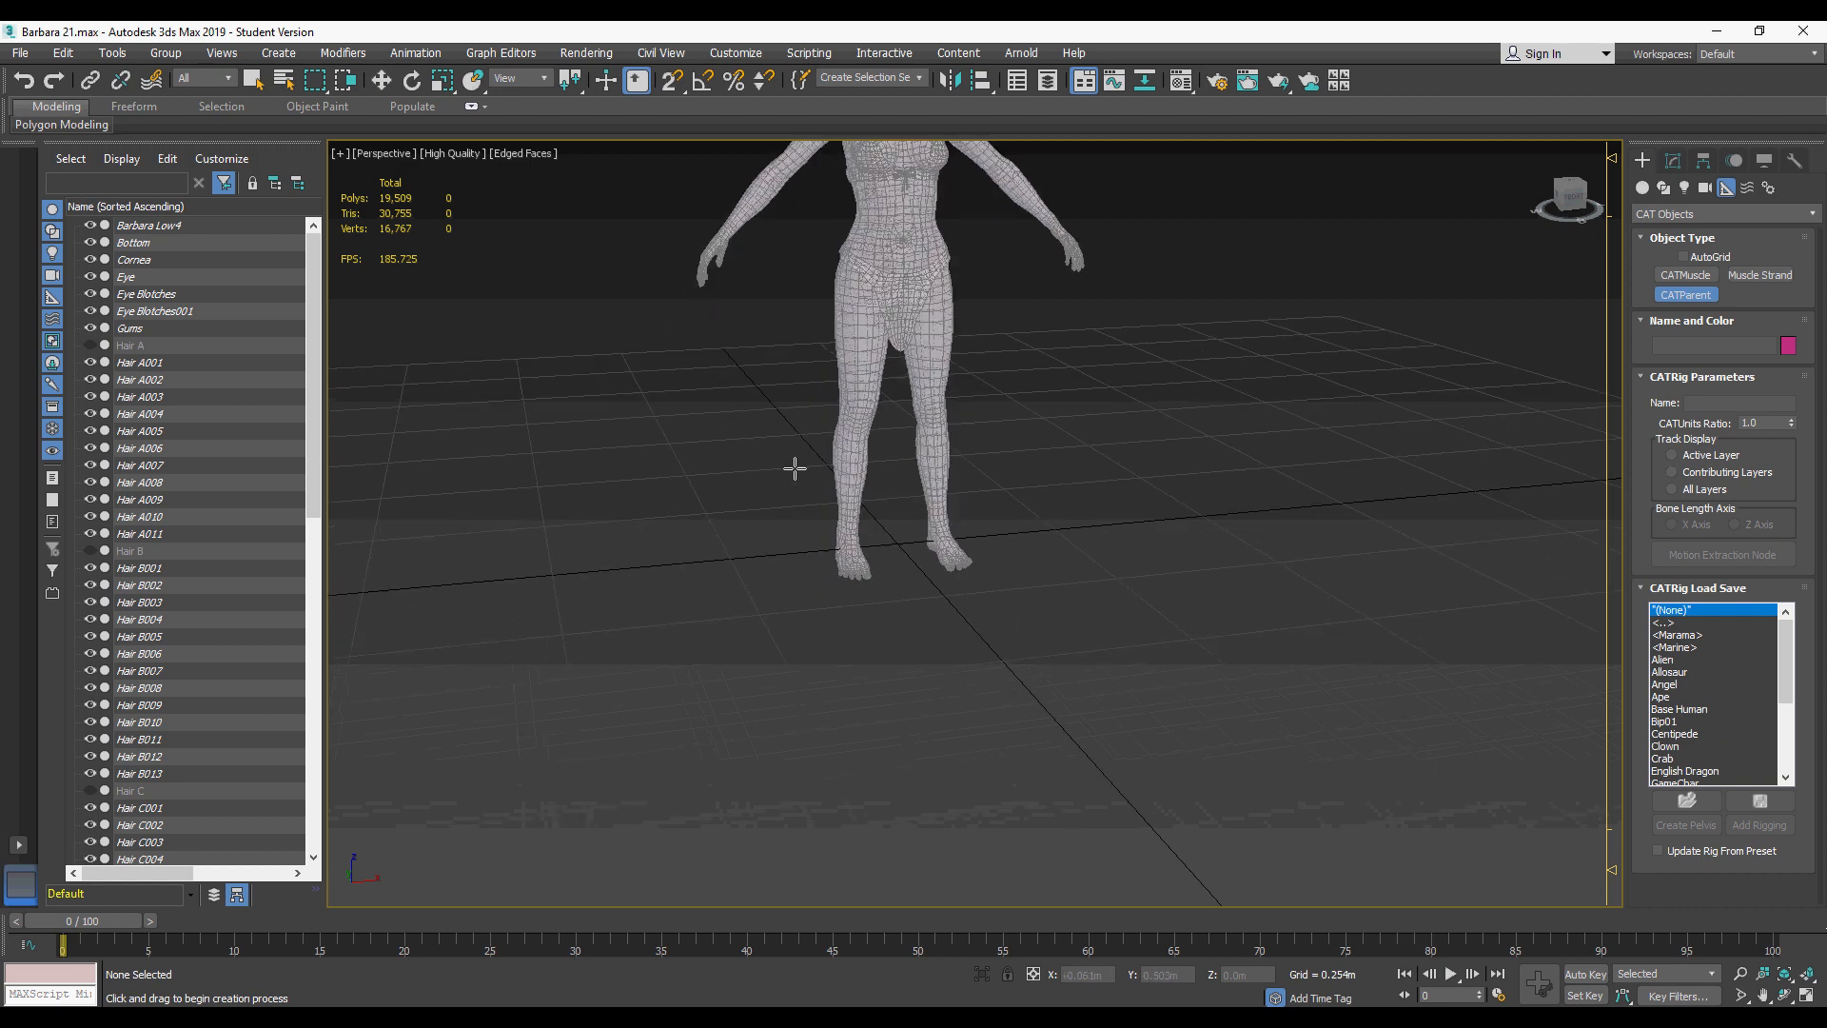
{"action": "middle_click_drag", "start_coordinate": [987, 448], "coordinate": [983, 557]}
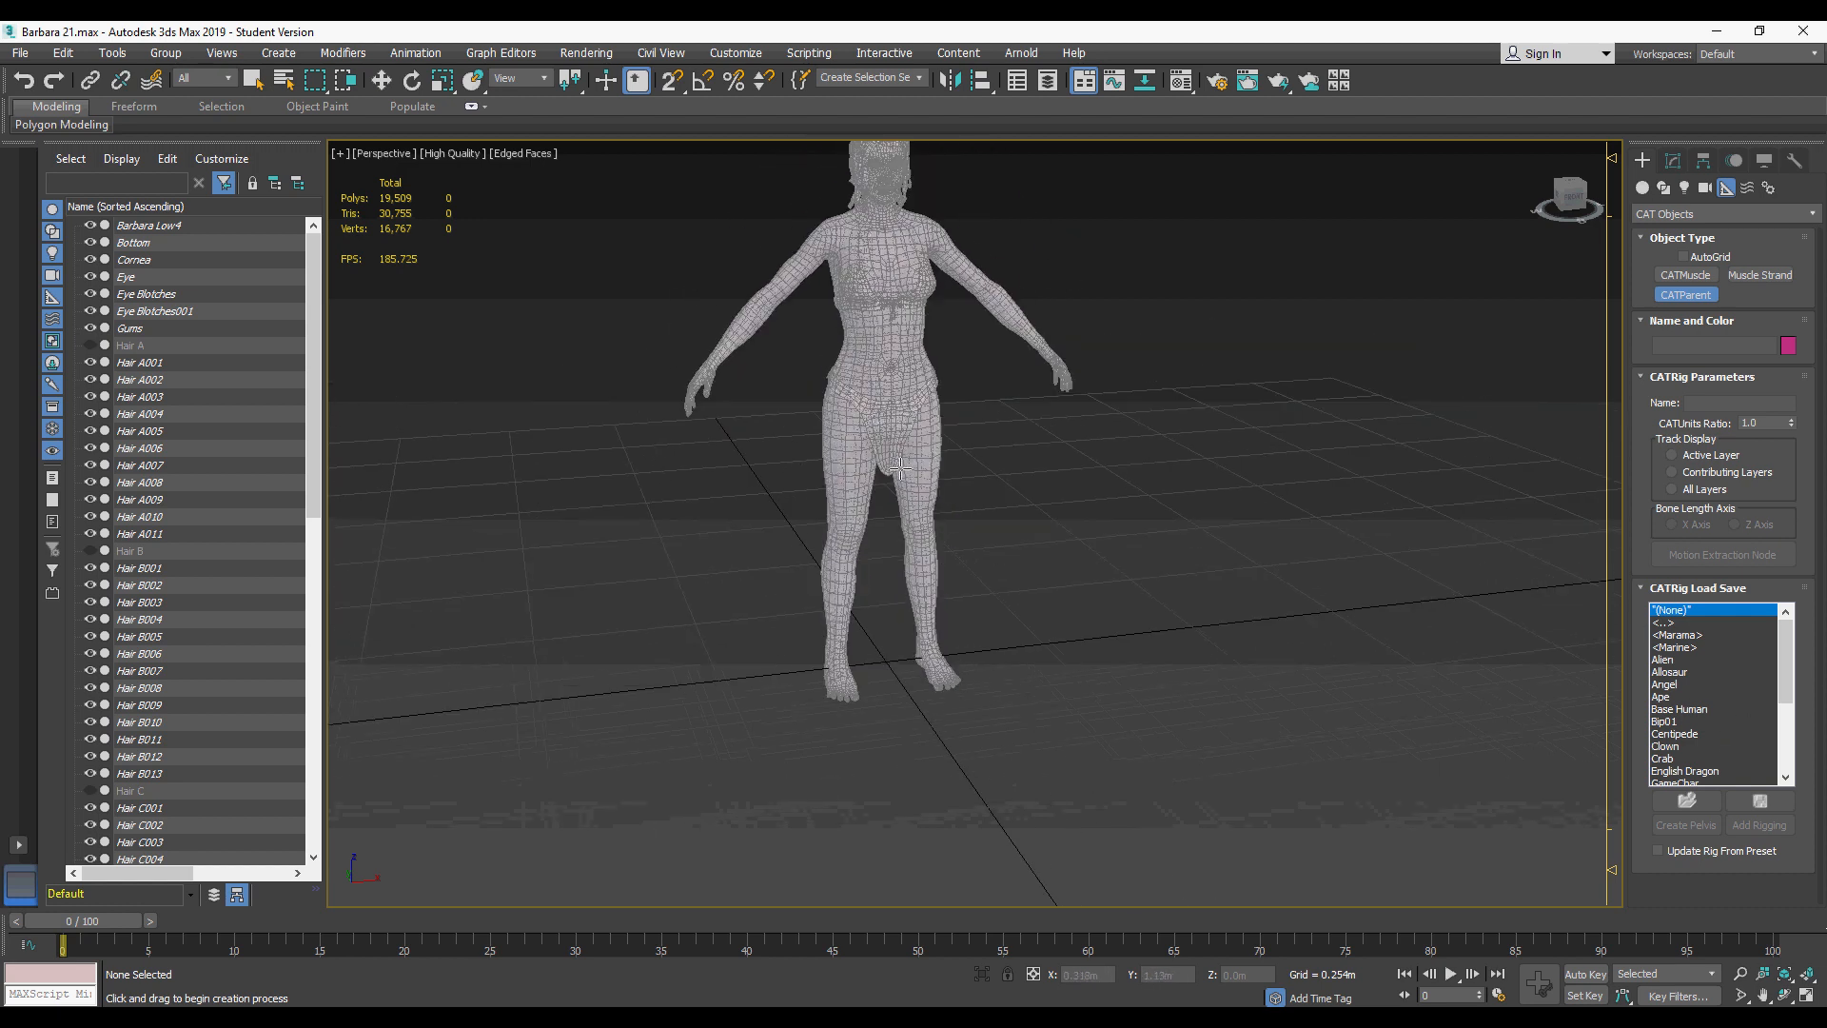
{"action": "middle_click_drag", "start_coordinate": [903, 476], "coordinate": [928, 518], "text": "alt"}
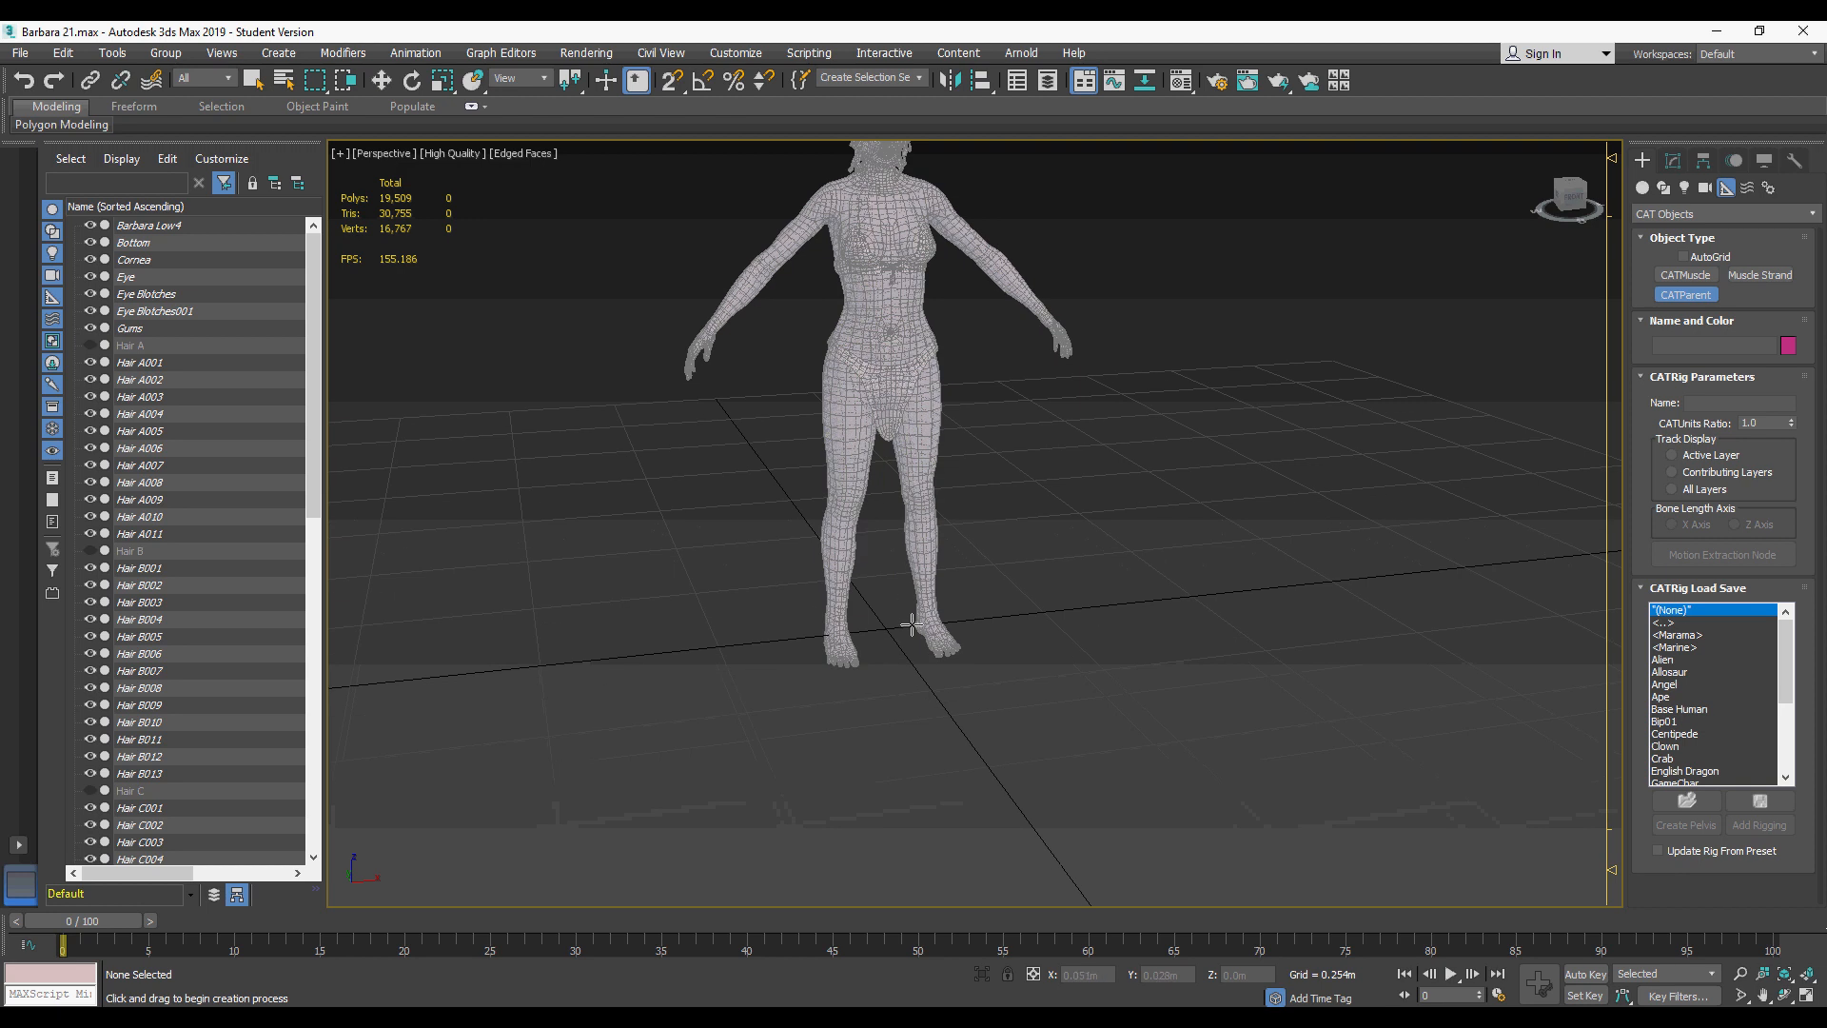
{"action": "key", "text": "t"}
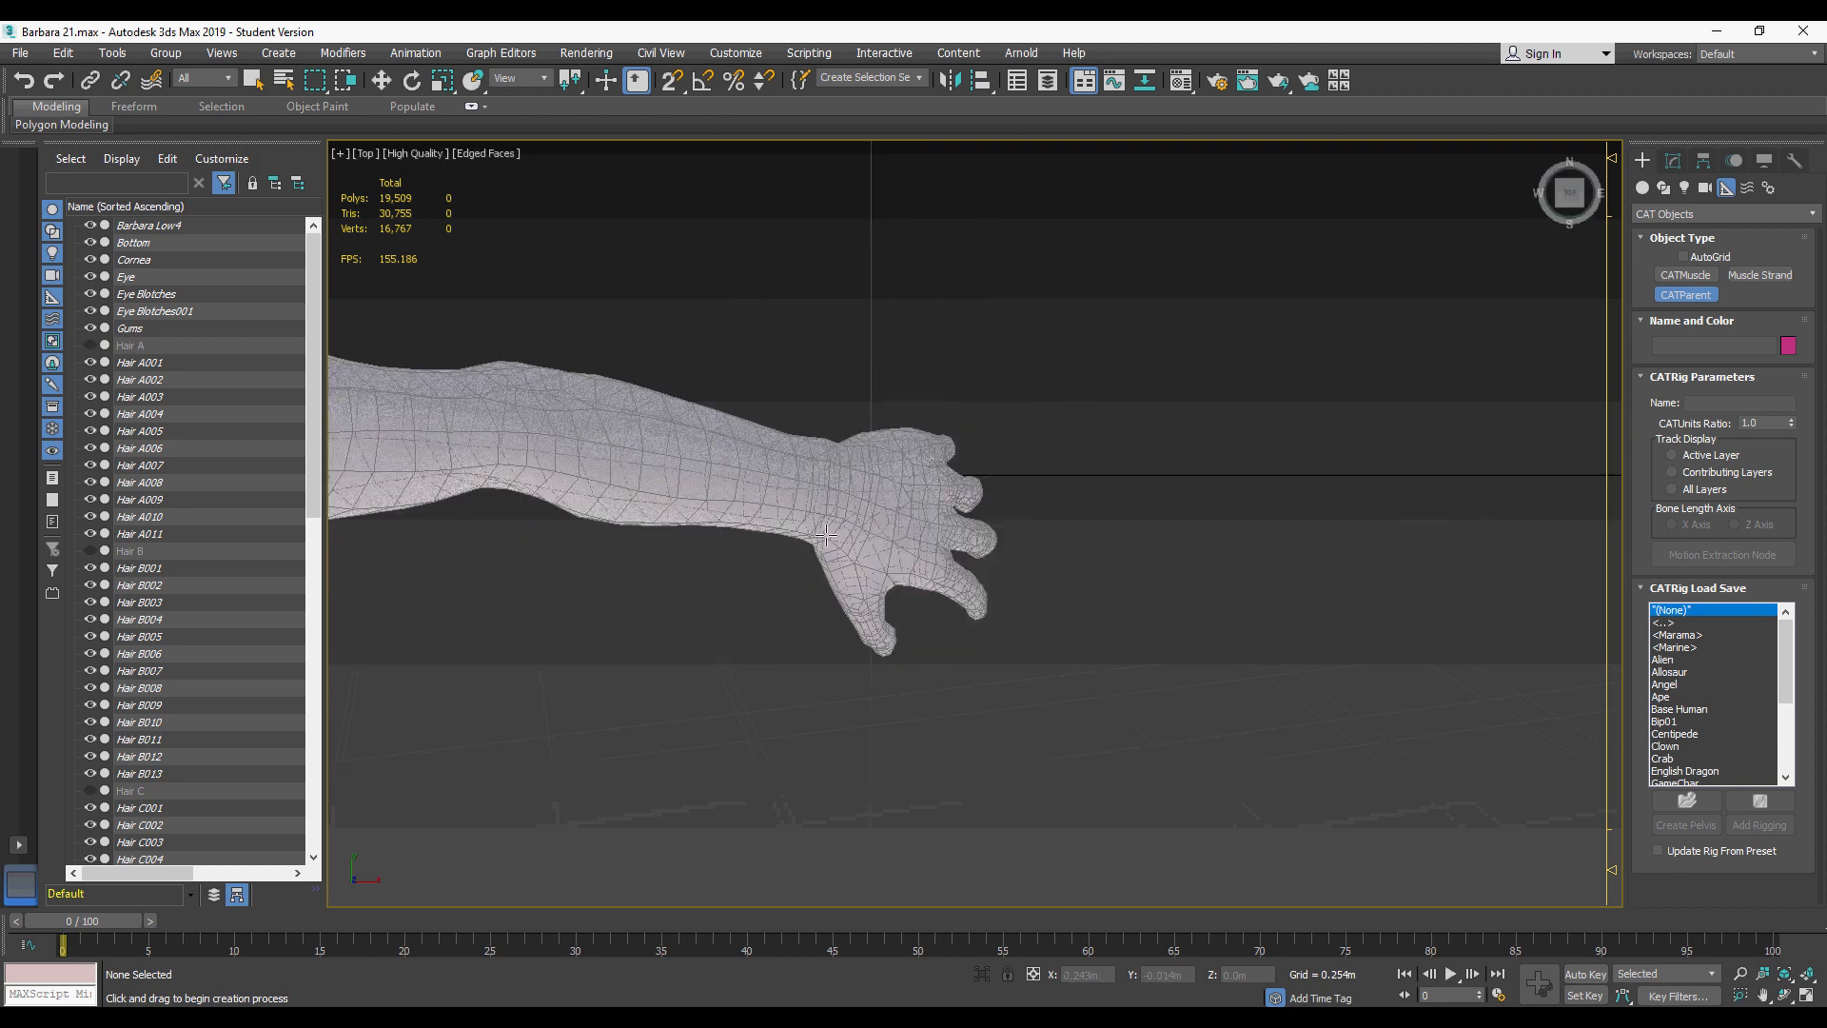
{"action": "middle_click_drag", "start_coordinate": [409, 570], "coordinate": [920, 487]}
{"action": "scroll", "coordinate": [920, 487], "scroll_direction": "down", "scroll_amount": 5}
{"action": "middle_click_drag", "start_coordinate": [774, 492], "coordinate": [831, 489]}
{"action": "scroll", "coordinate": [831, 489], "scroll_direction": "up", "scroll_amount": 2}
{"action": "scroll", "coordinate": [959, 473], "scroll_direction": "up", "scroll_amount": 2}
{"action": "middle_click_drag", "start_coordinate": [957, 477], "coordinate": [938, 505]}
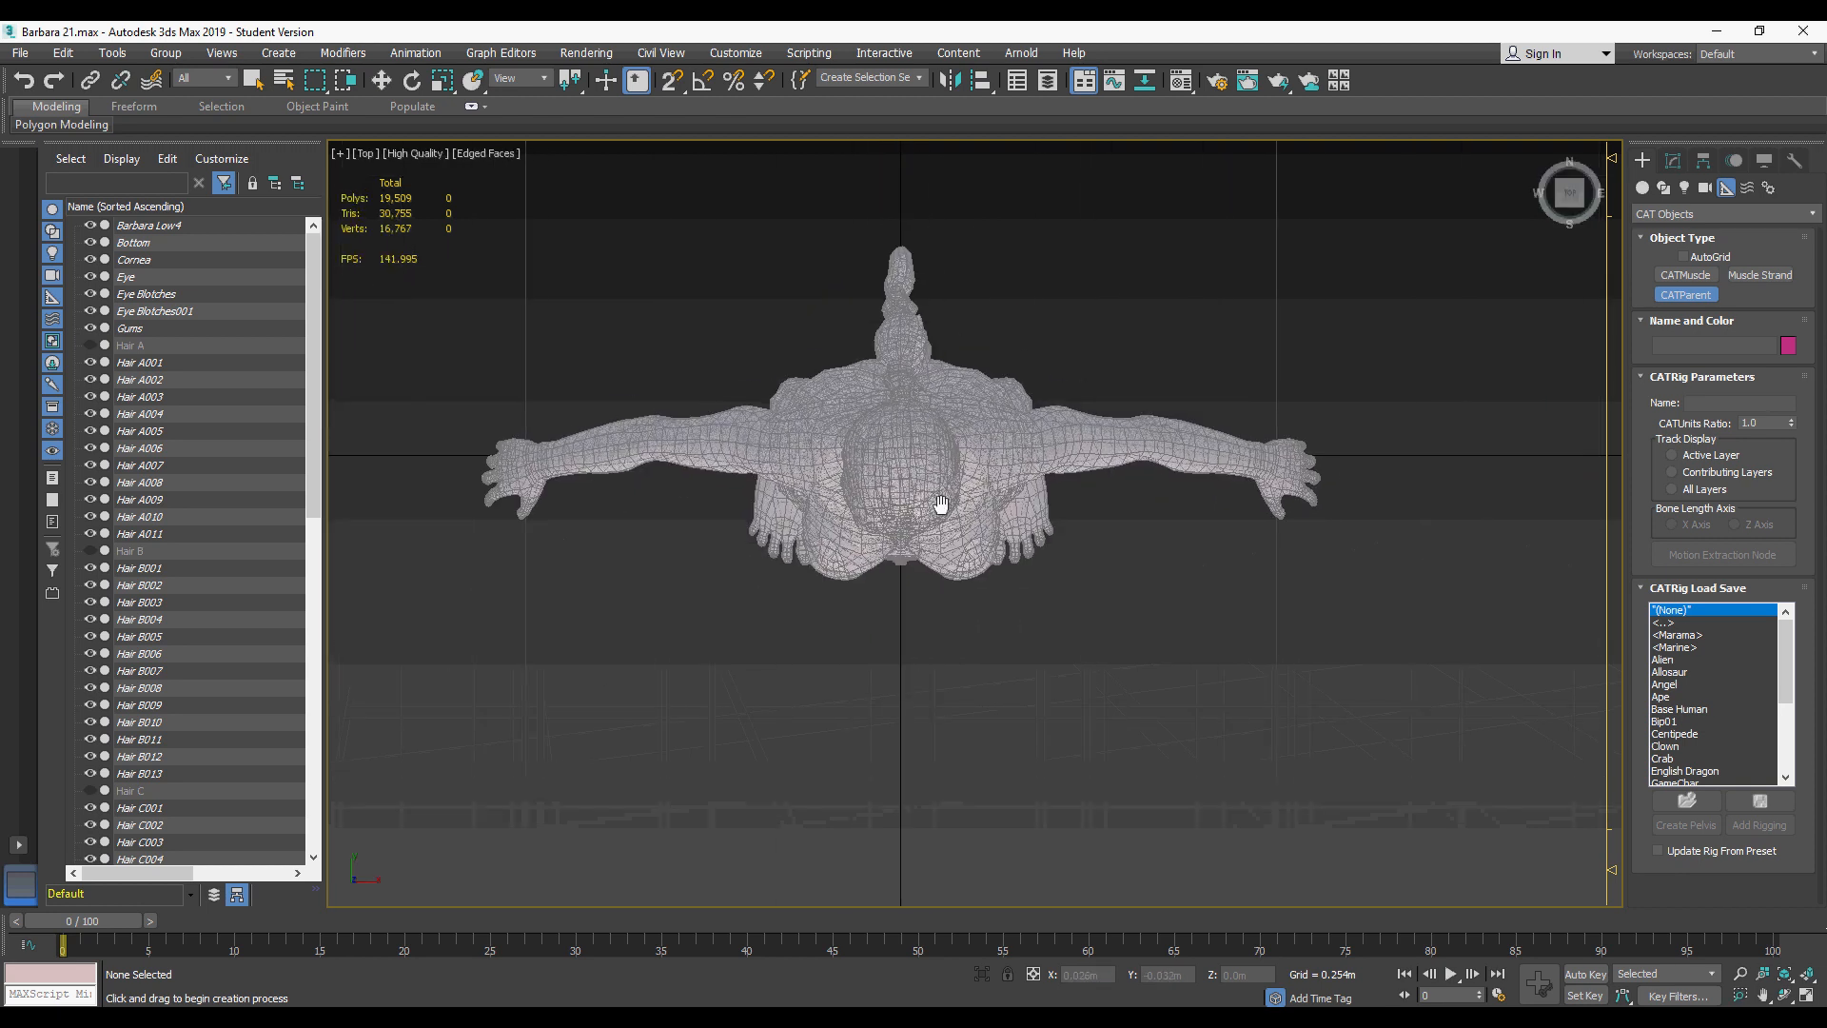
{"action": "left_click_drag", "start_coordinate": [902, 462], "coordinate": [814, 891]}
Step: Zero the CATParent's Y position so it sits on the world origin, and create the rig's pelvis hub
{"action": "key", "text": "p"}
{"action": "scroll", "coordinate": [922, 567], "scroll_direction": "down", "scroll_amount": 6}
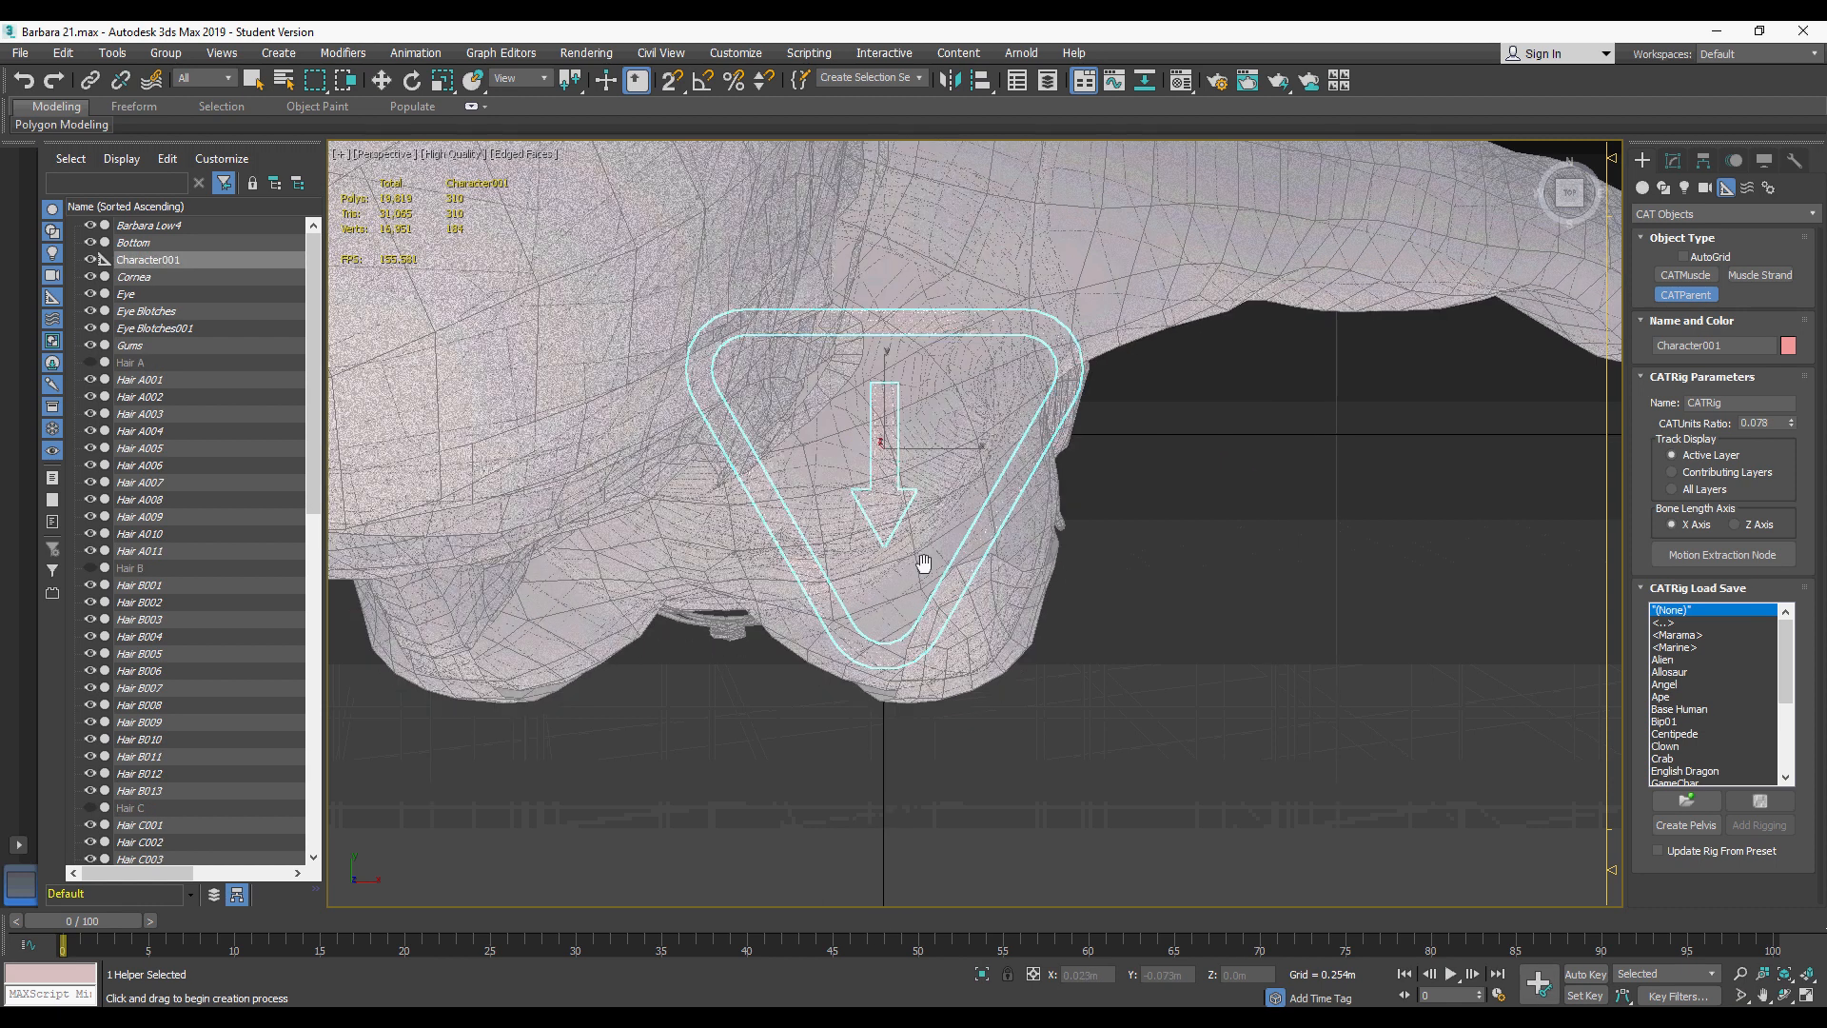
{"action": "middle_click_drag", "start_coordinate": [922, 567], "coordinate": [913, 488], "text": "alt"}
{"action": "key", "text": "w"}
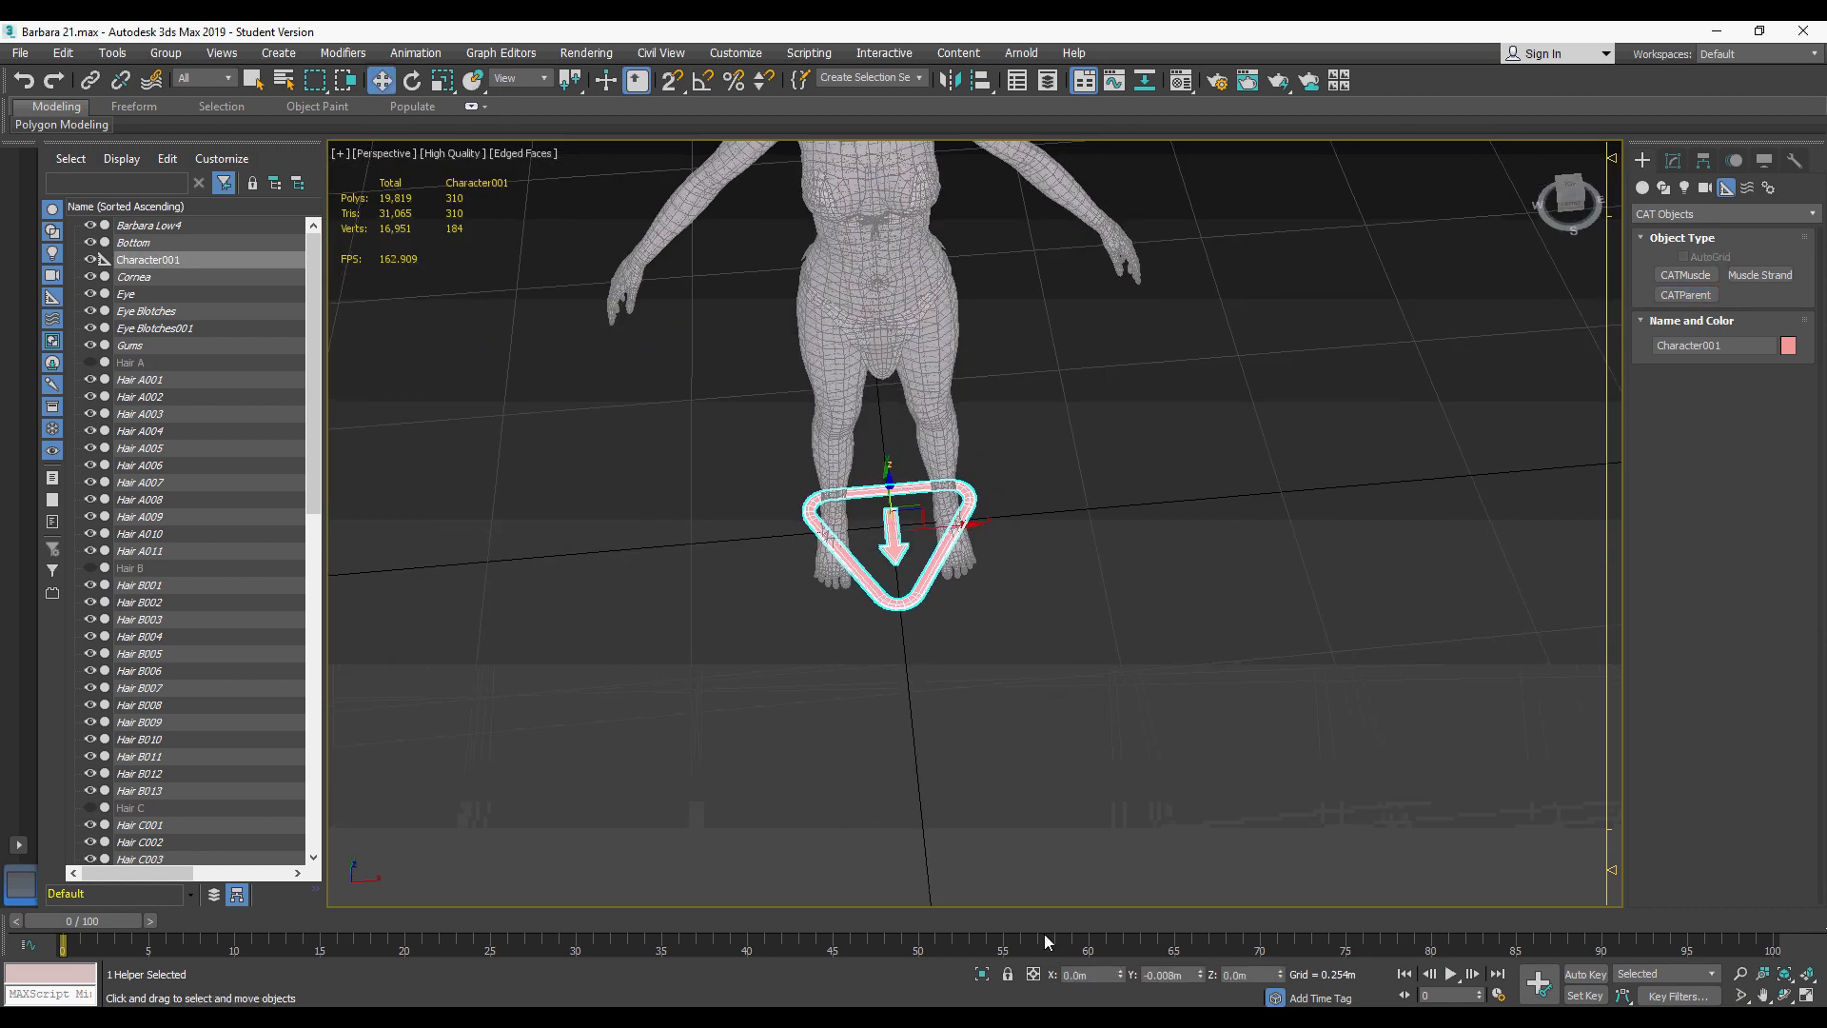
{"action": "right_click", "coordinate": [1199, 973]}
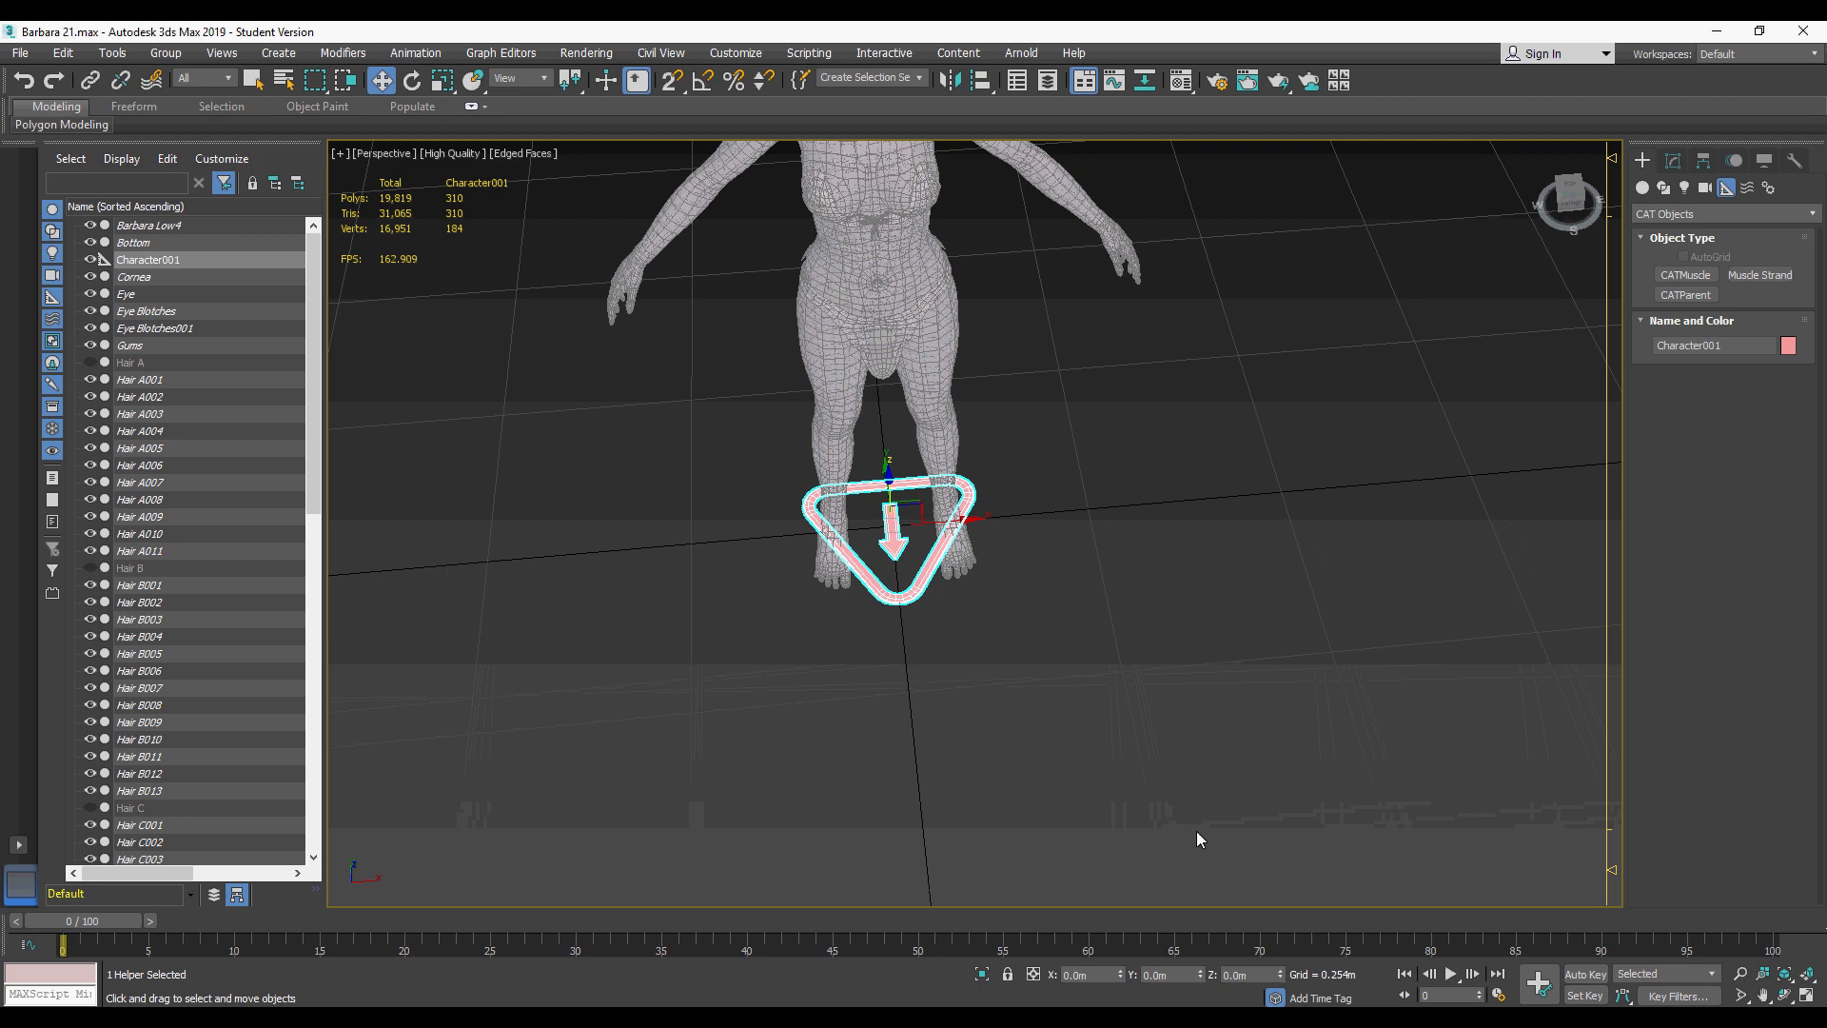
{"action": "left_click", "coordinate": [1672, 160]}
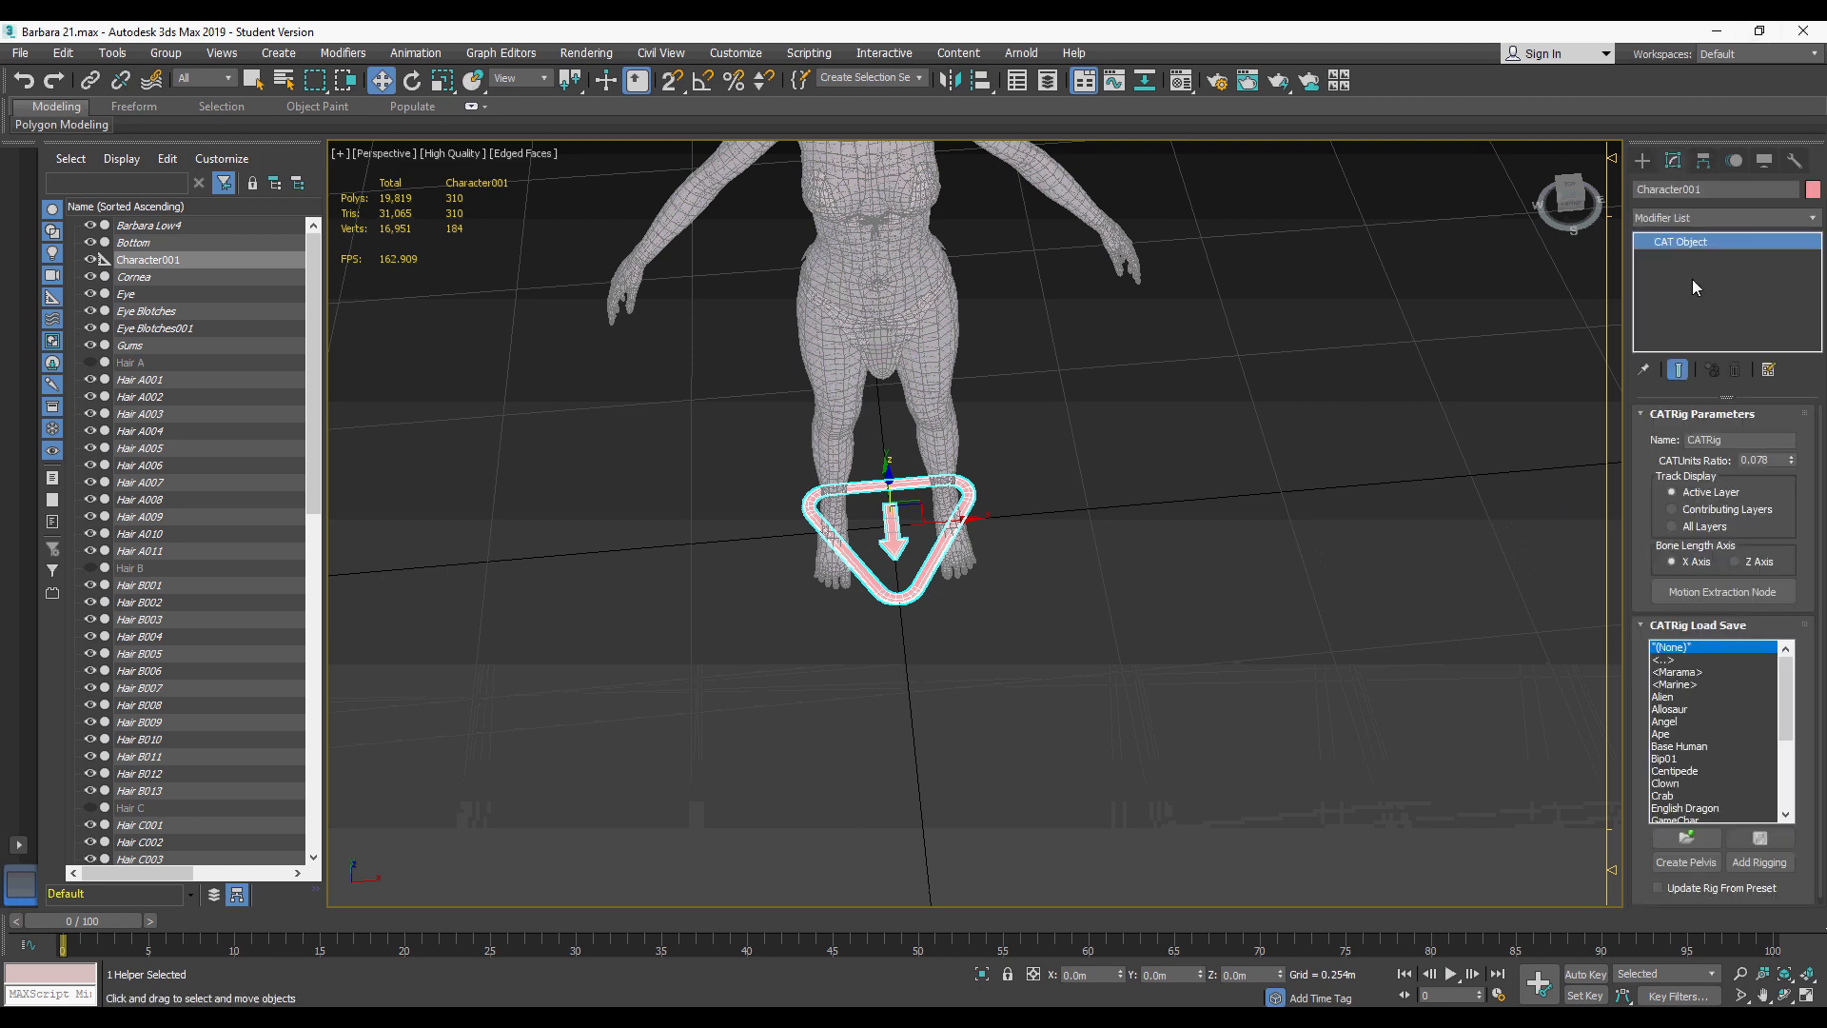
{"action": "left_click", "coordinate": [1684, 862]}
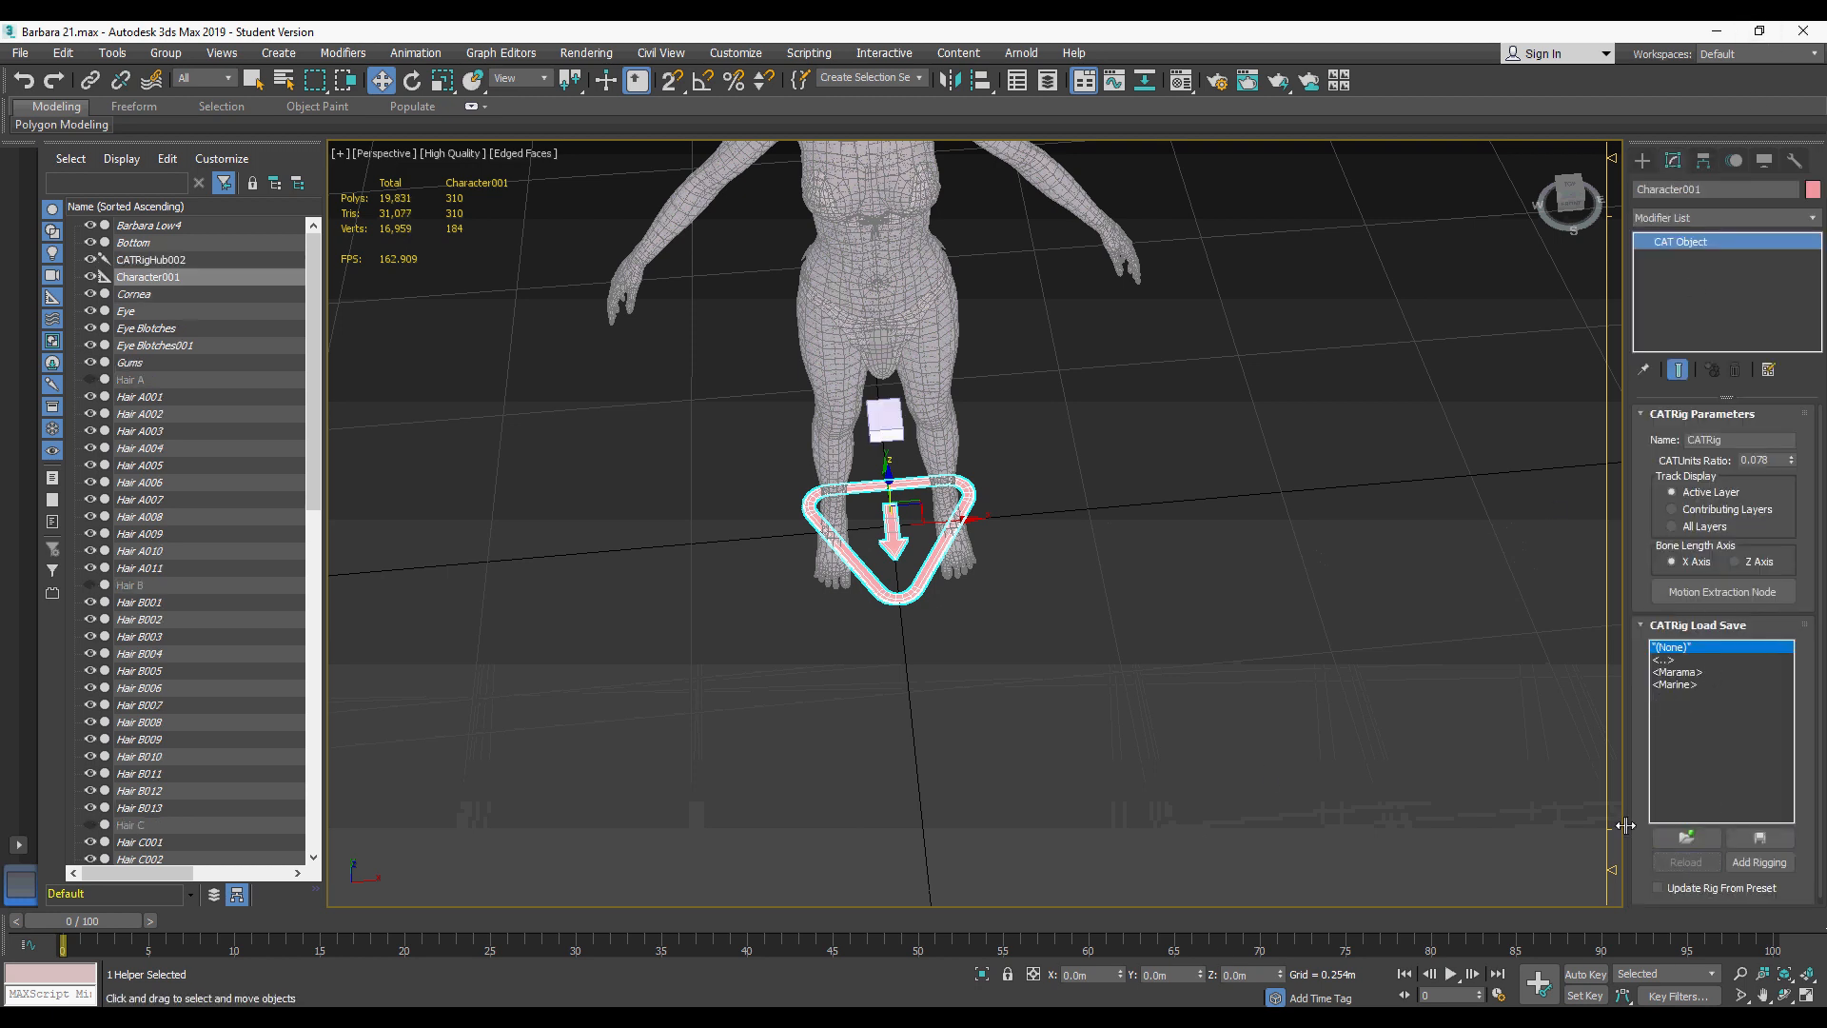
Step: Lower the CATParent to the soles of the feet at about Z -0.033 m and set its CATUnits ratio to 0.178
{"action": "key", "text": "f"}
{"action": "scroll", "coordinate": [898, 489], "scroll_direction": "down", "scroll_amount": 12}
{"action": "middle_click_drag", "start_coordinate": [887, 363], "coordinate": [898, 444]}
{"action": "scroll", "coordinate": [893, 494], "scroll_direction": "up", "scroll_amount": 5}
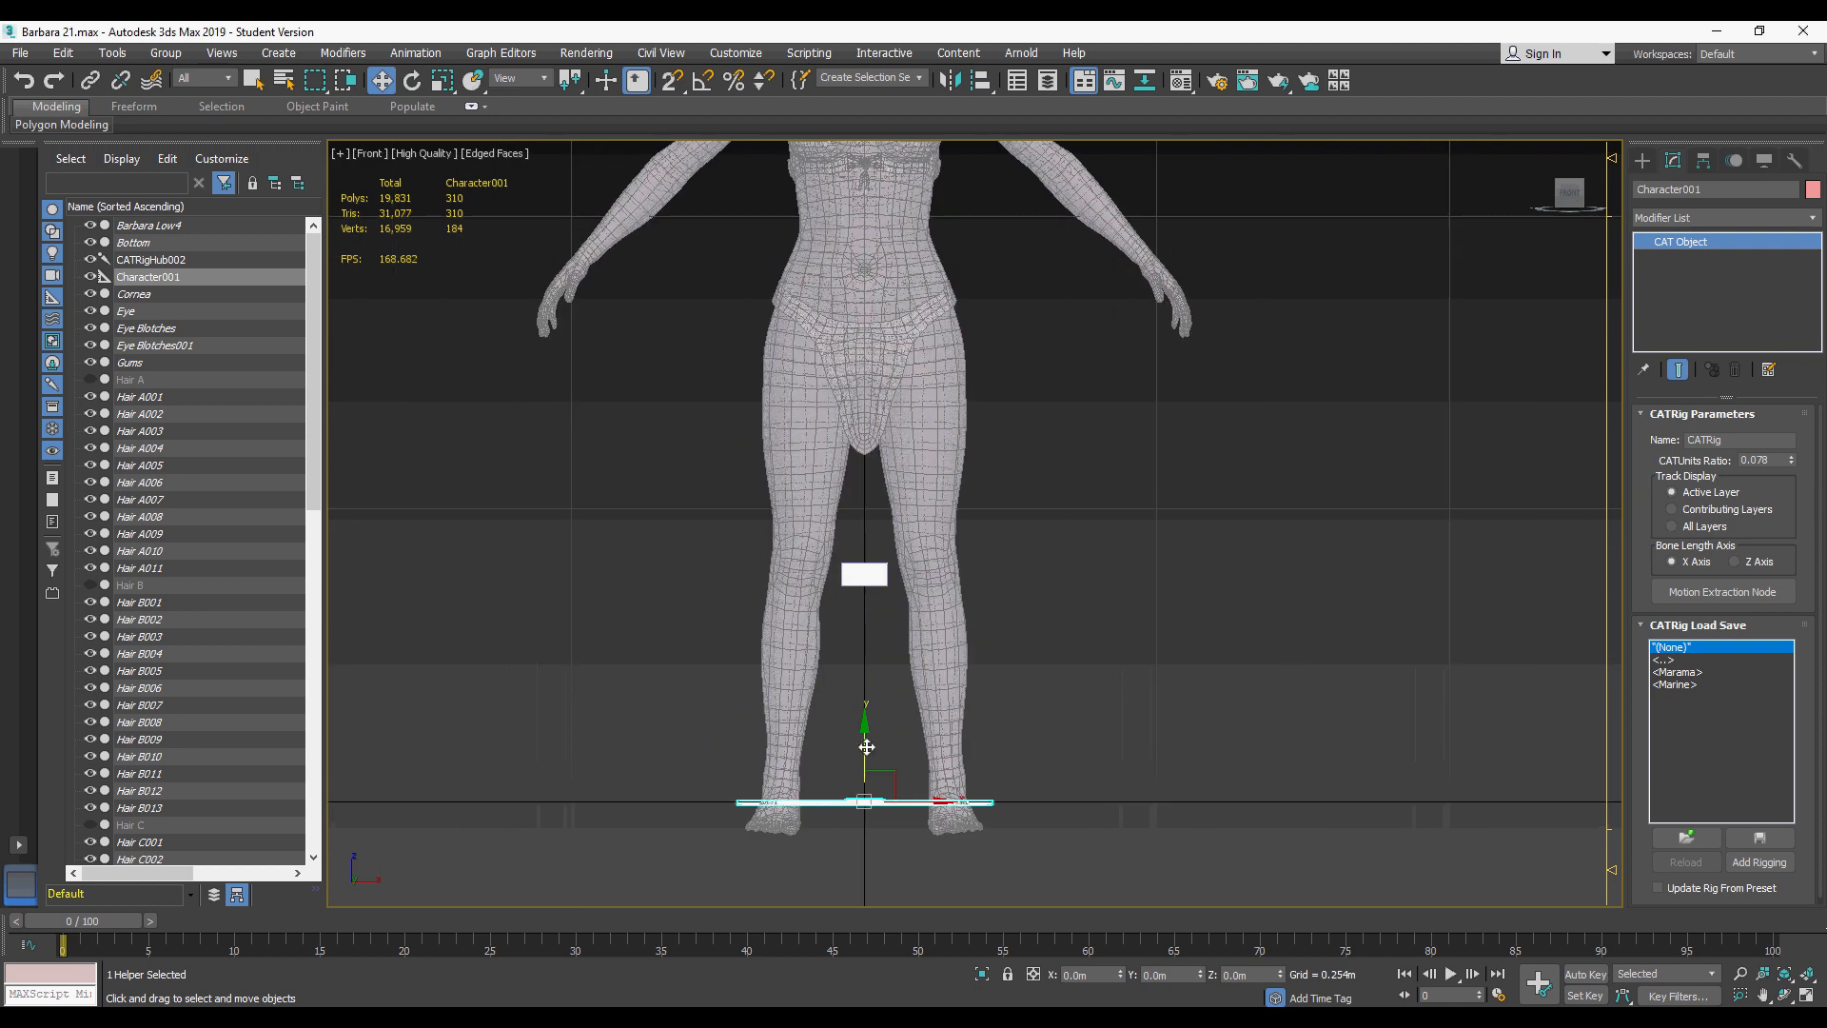
{"action": "left_click_drag", "start_coordinate": [866, 748], "coordinate": [875, 784]}
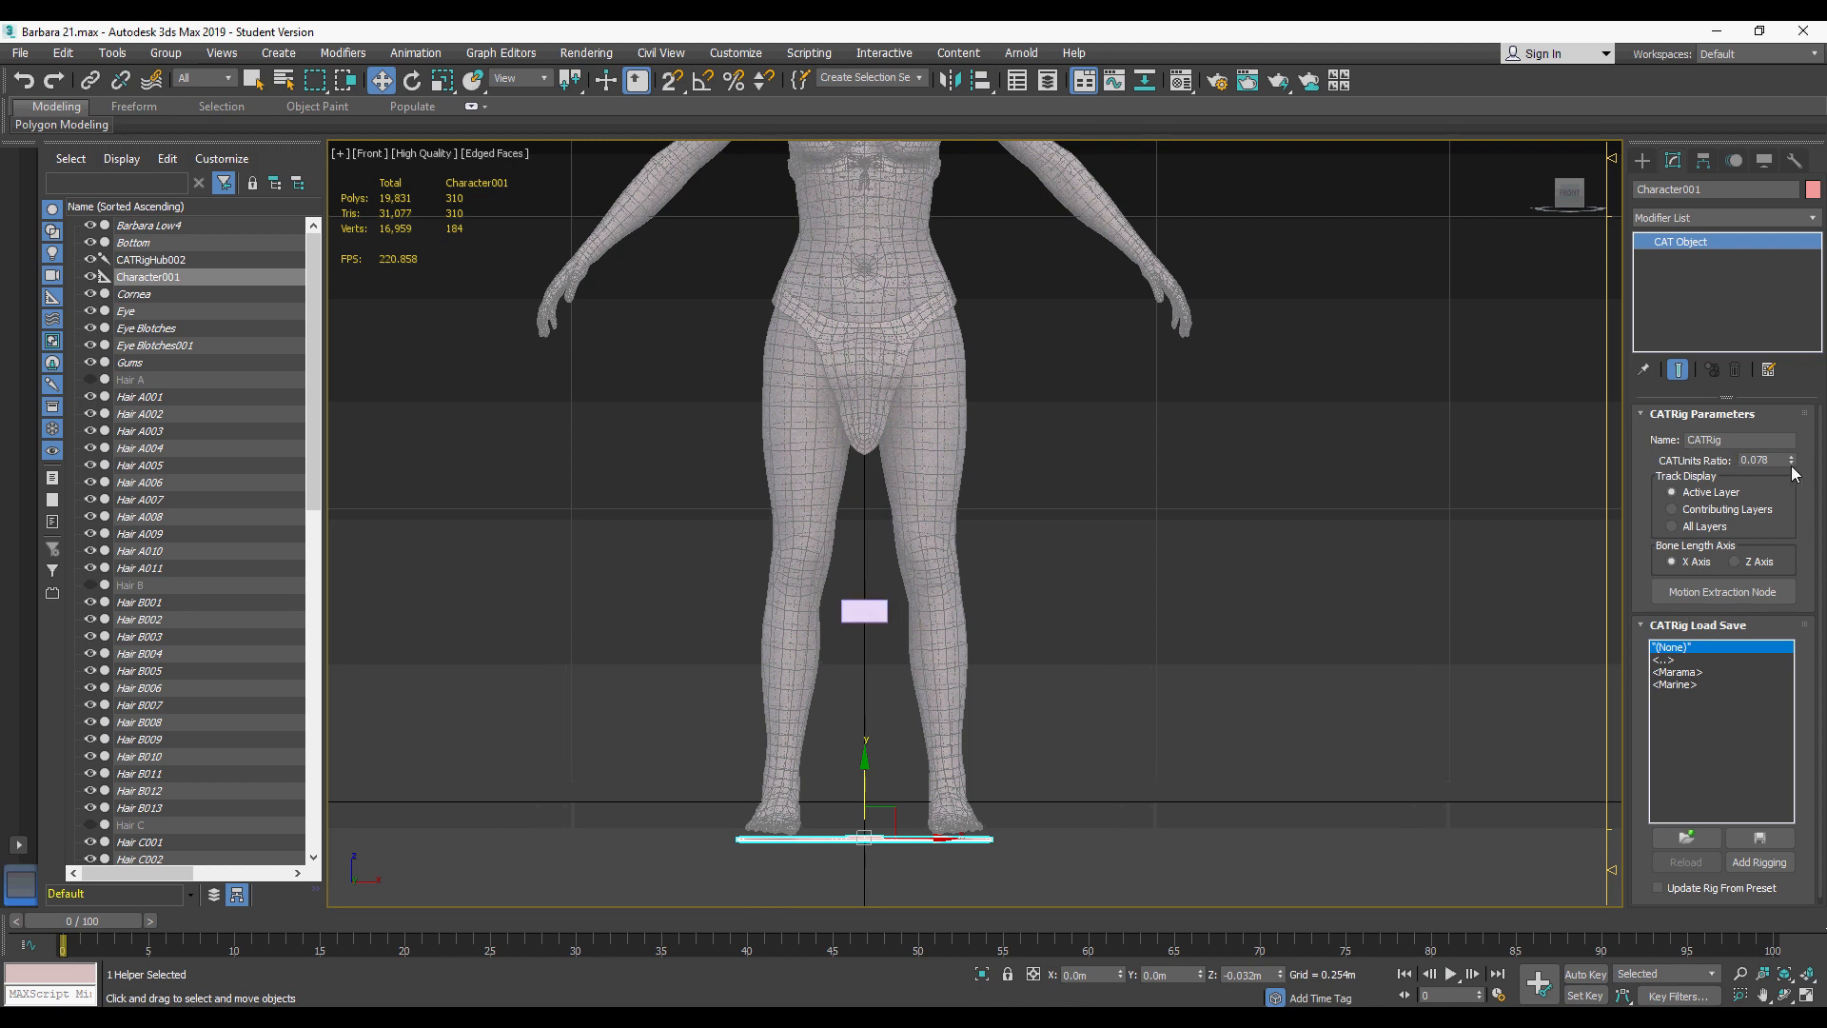
{"action": "left_click_drag", "start_coordinate": [1793, 461], "coordinate": [1799, 453]}
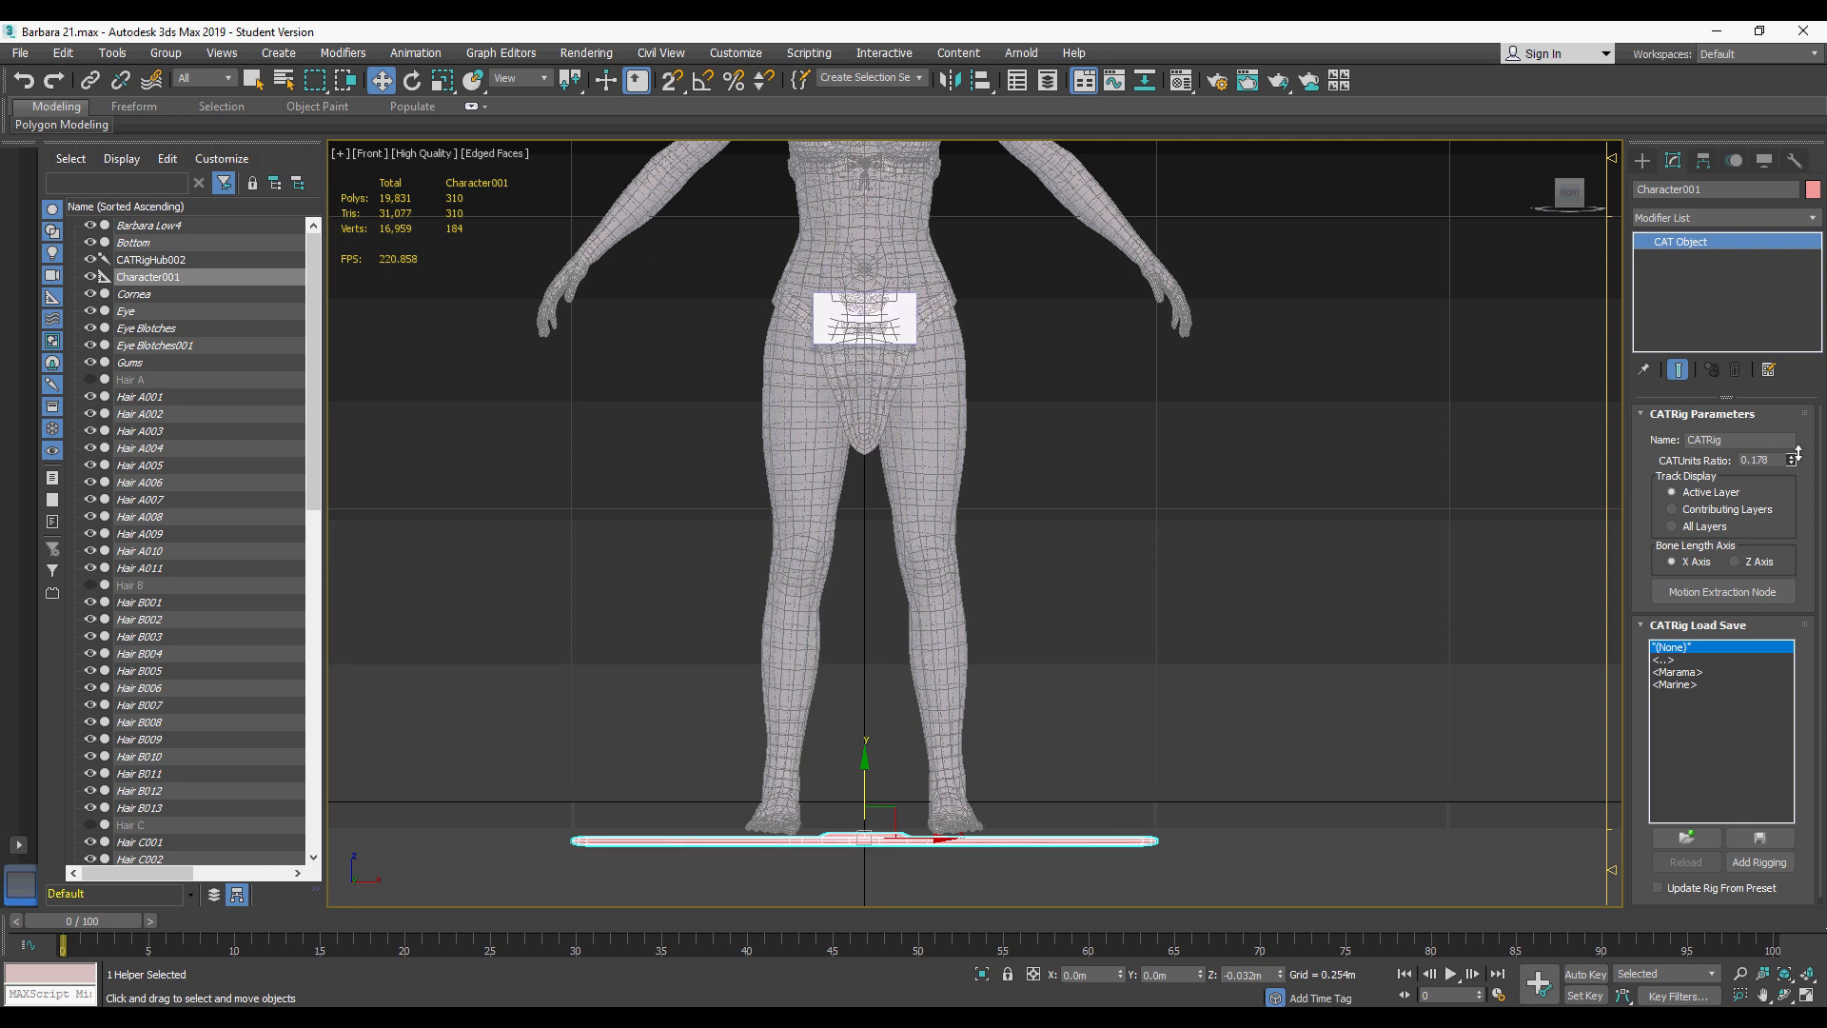
Step: Tilt the pelvis hub forward by about 20 degrees in the side view to follow the hips
{"action": "scroll", "coordinate": [1109, 442], "scroll_direction": "up", "scroll_amount": 2}
{"action": "key", "text": "l"}
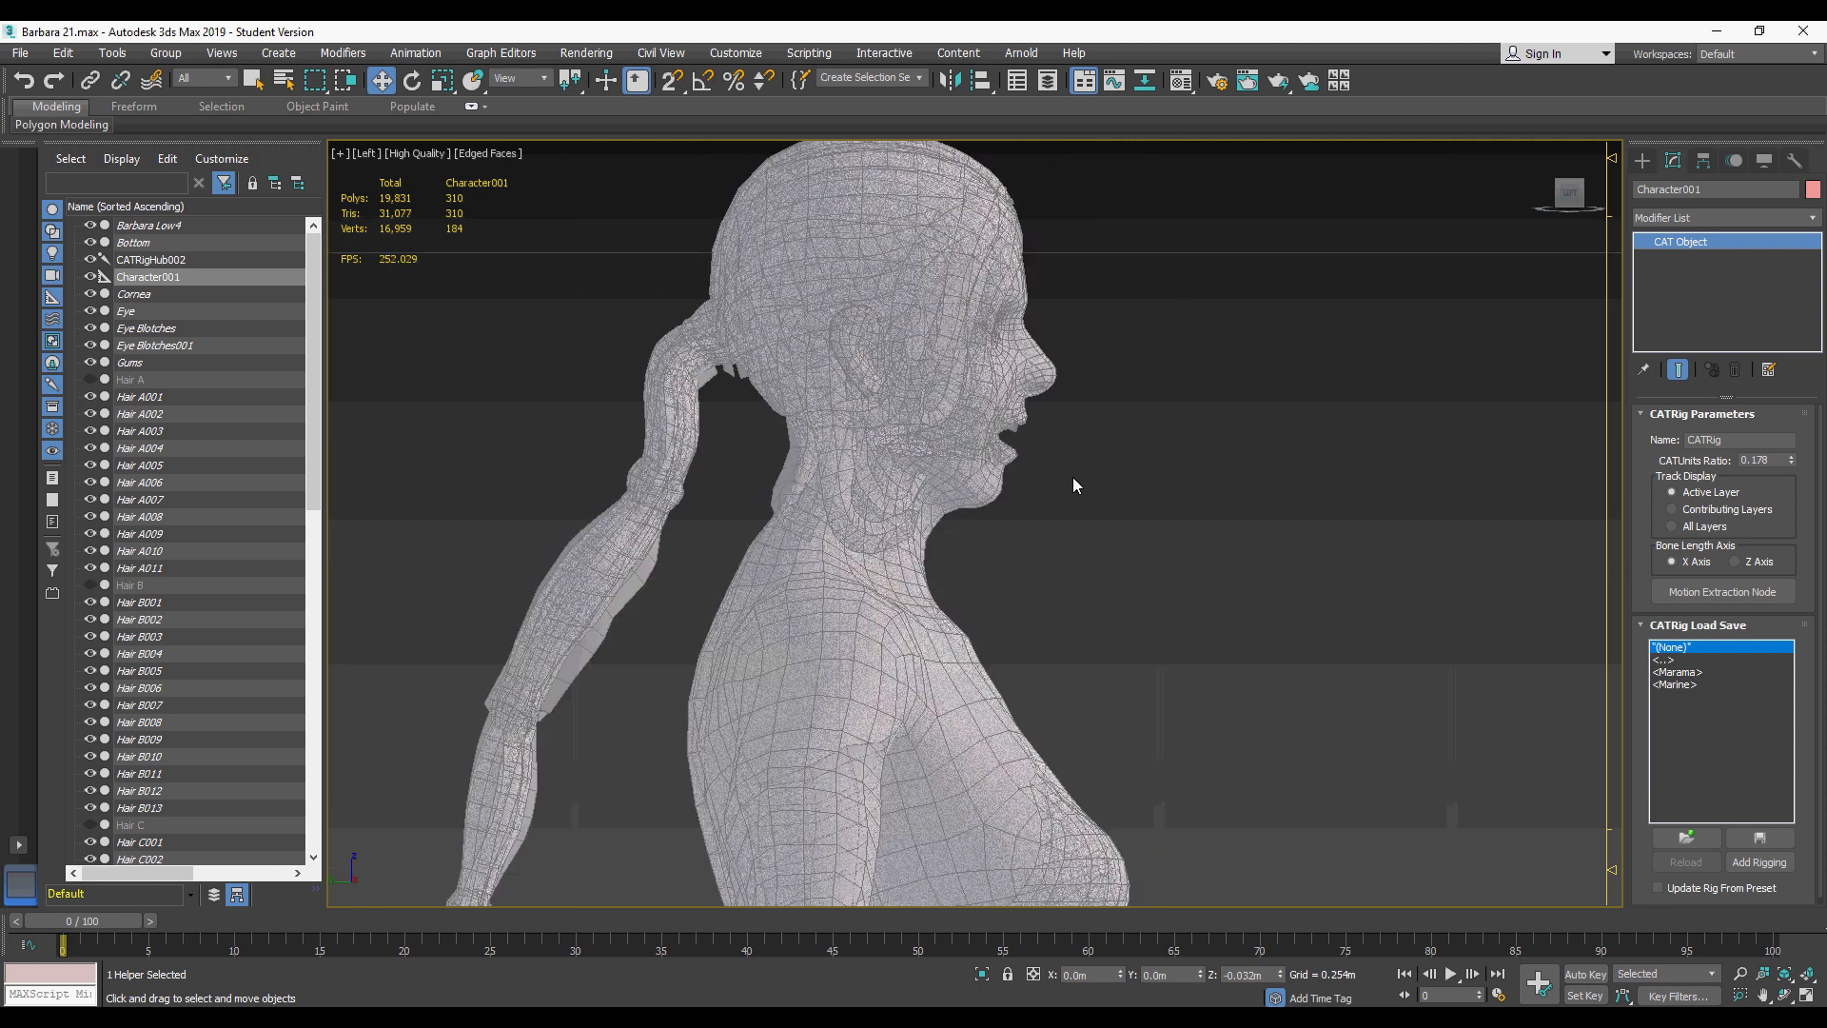
{"action": "middle_click_drag", "start_coordinate": [1073, 479], "coordinate": [1070, 323]}
{"action": "middle_click_drag", "start_coordinate": [1090, 562], "coordinate": [1107, 147]}
{"action": "middle_click_drag", "start_coordinate": [1055, 787], "coordinate": [1094, 451]}
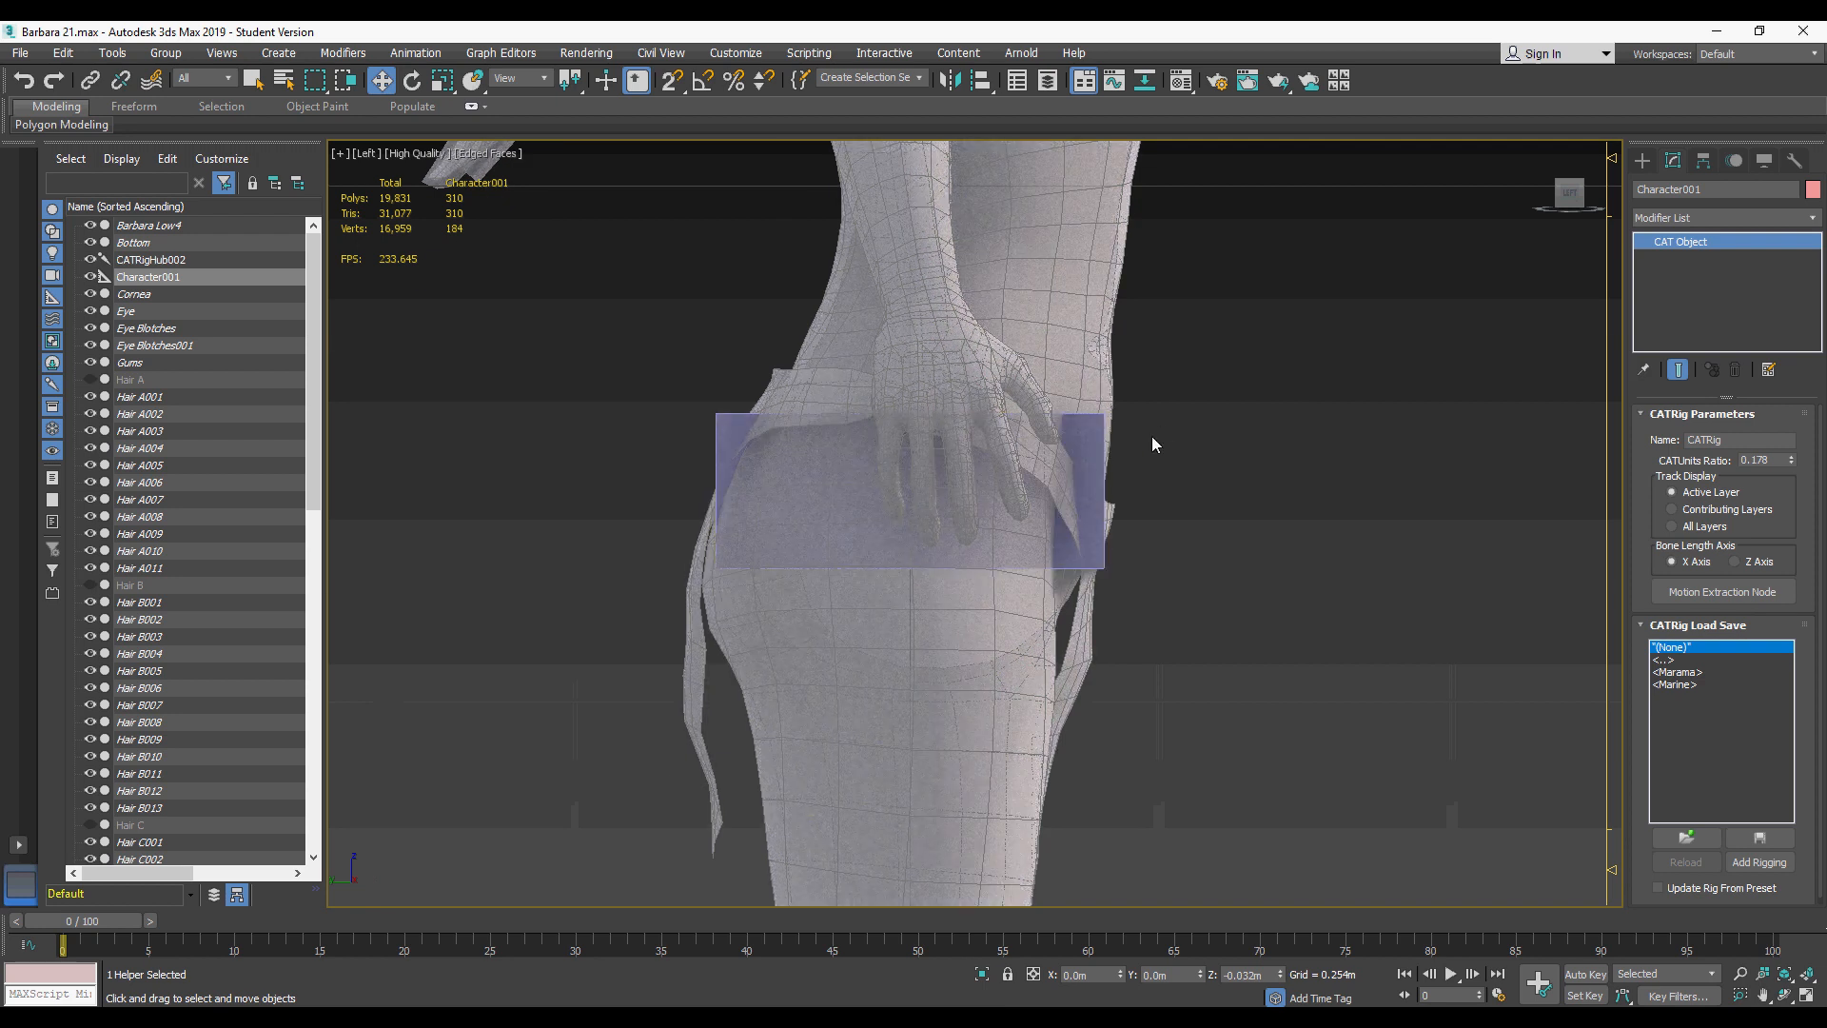
{"action": "left_click", "coordinate": [1090, 437]}
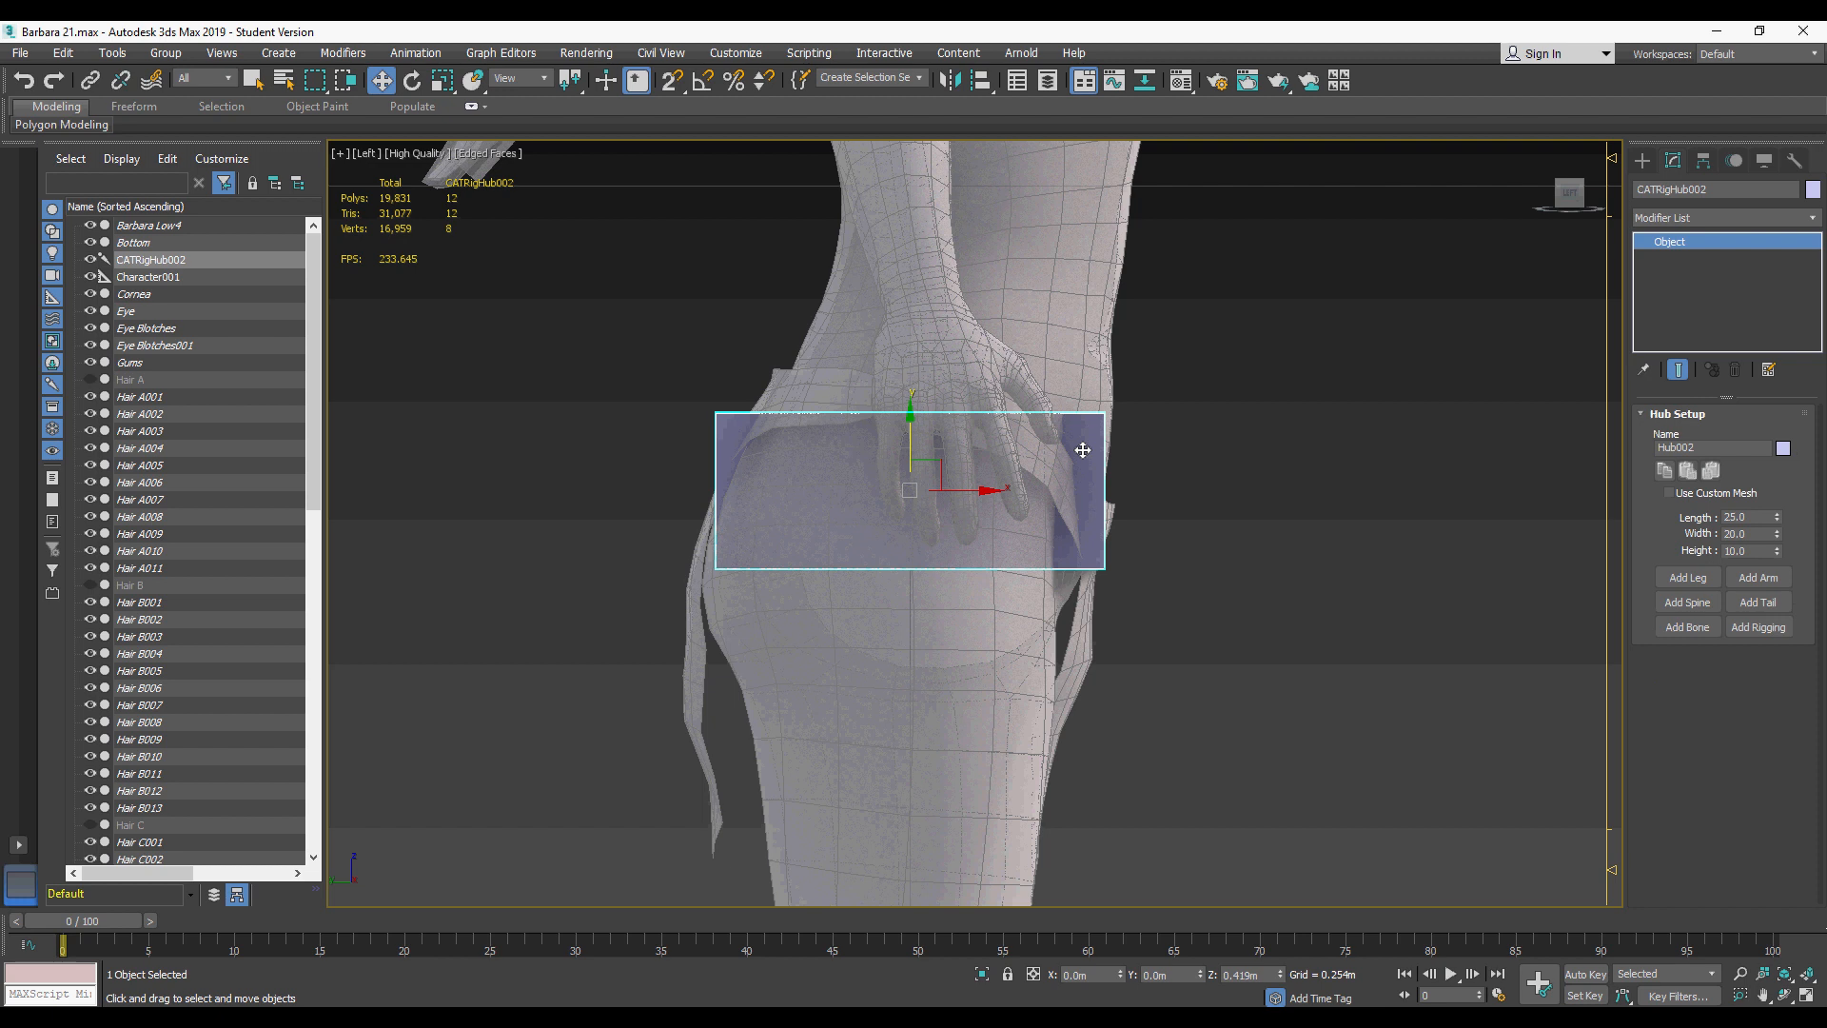
{"action": "key", "text": "e"}
{"action": "left_click_drag", "start_coordinate": [956, 442], "coordinate": [984, 465]}
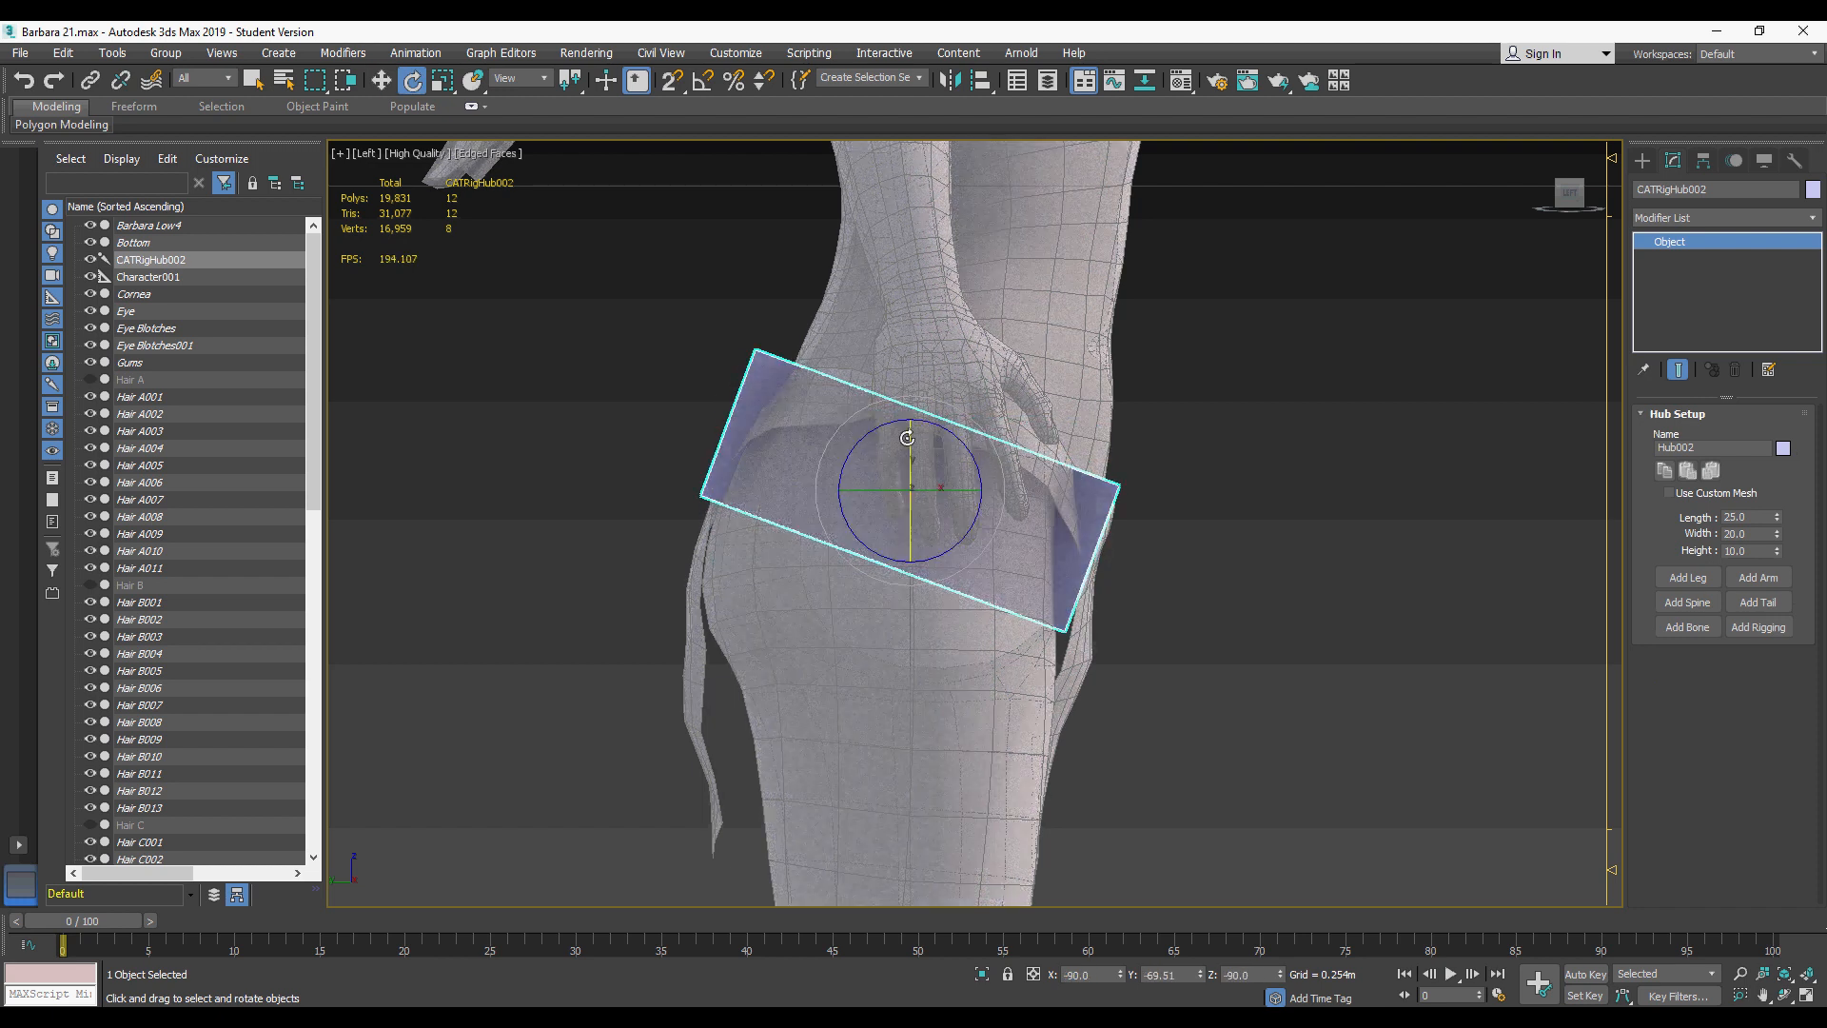
Step: Set the pelvis hub's length to 20.75 to fit the depth of the hips
{"action": "key", "text": "f"}
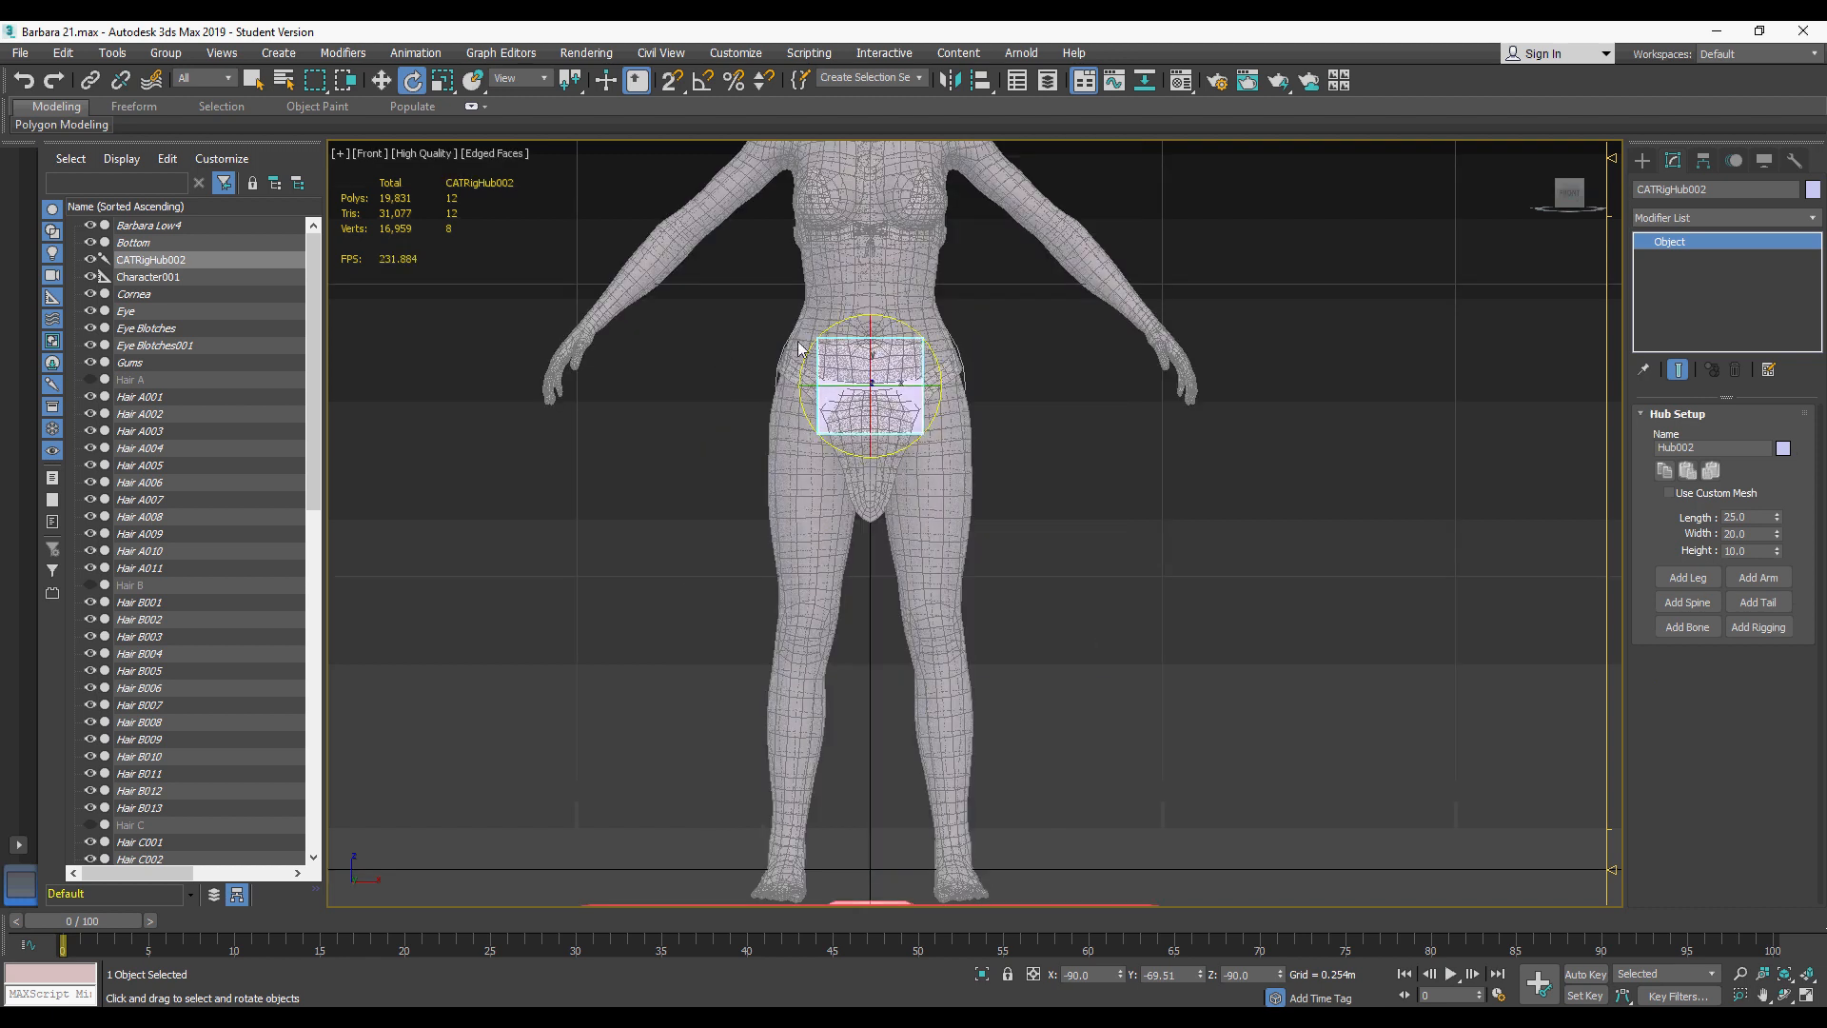
{"action": "scroll", "coordinate": [880, 433], "scroll_direction": "up", "scroll_amount": 3}
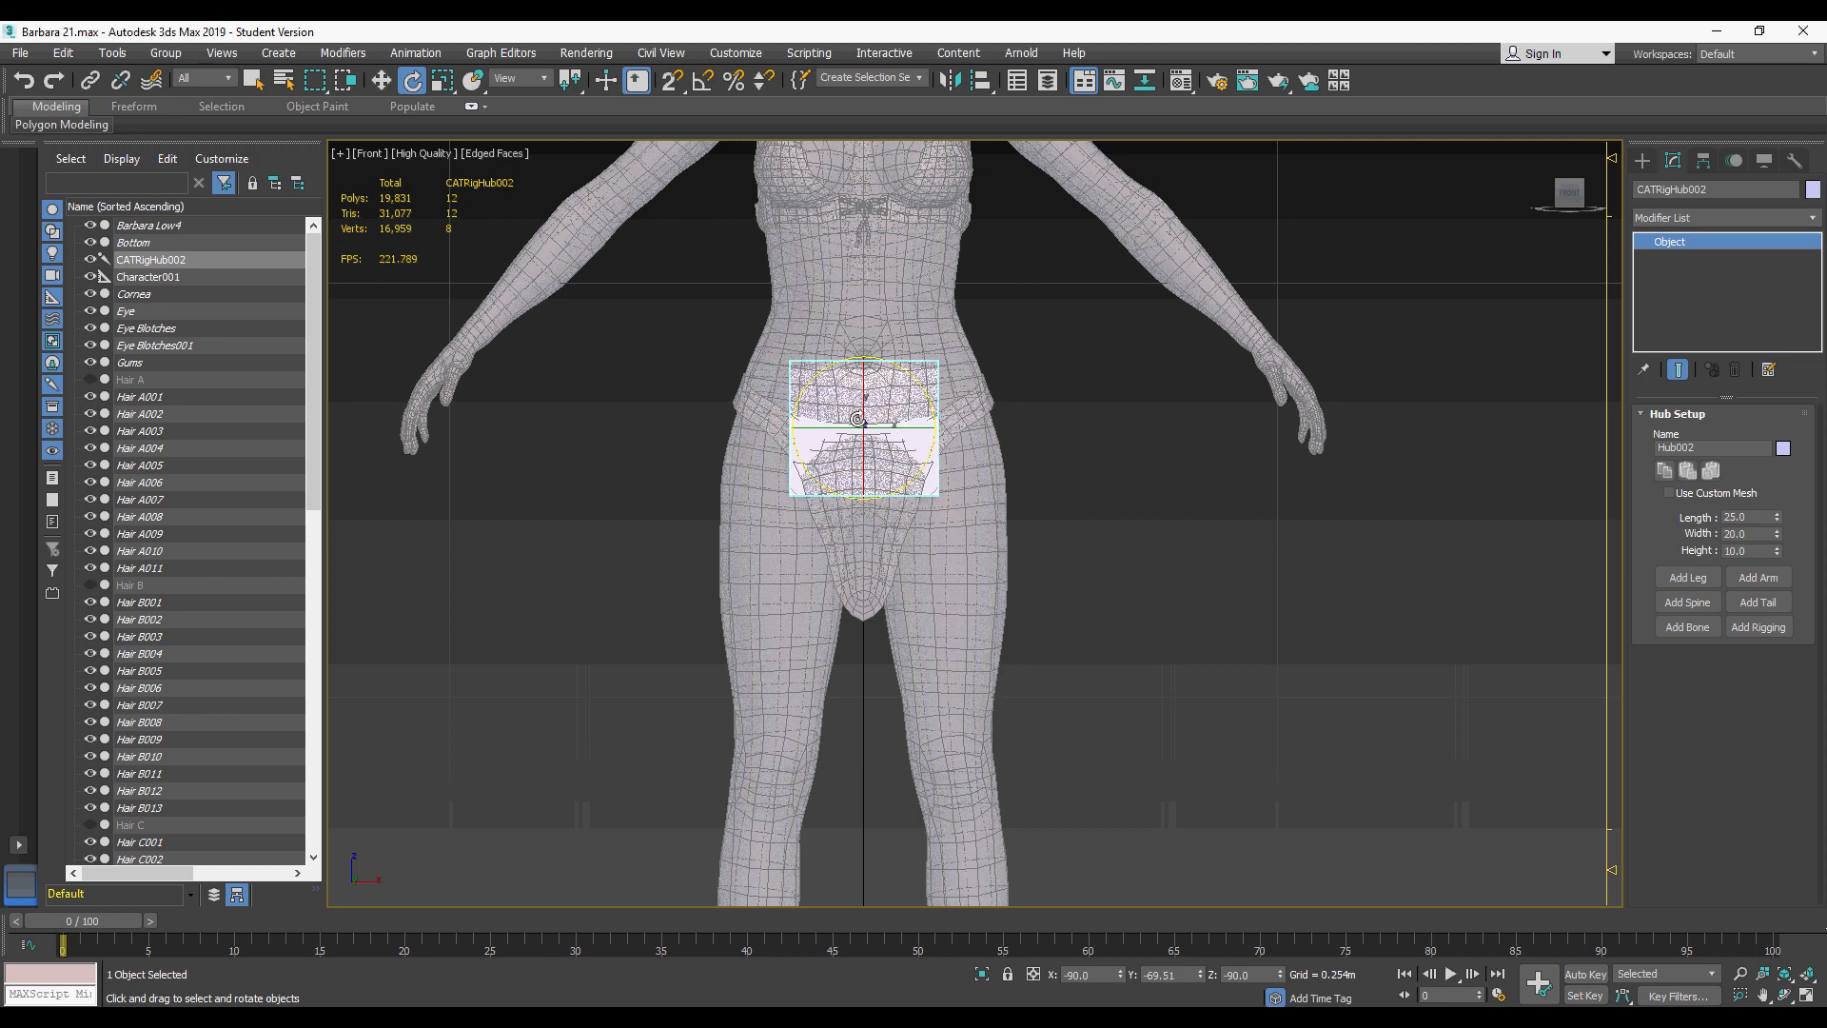
{"action": "key", "text": "p"}
{"action": "middle_click_drag", "start_coordinate": [872, 429], "coordinate": [910, 488]}
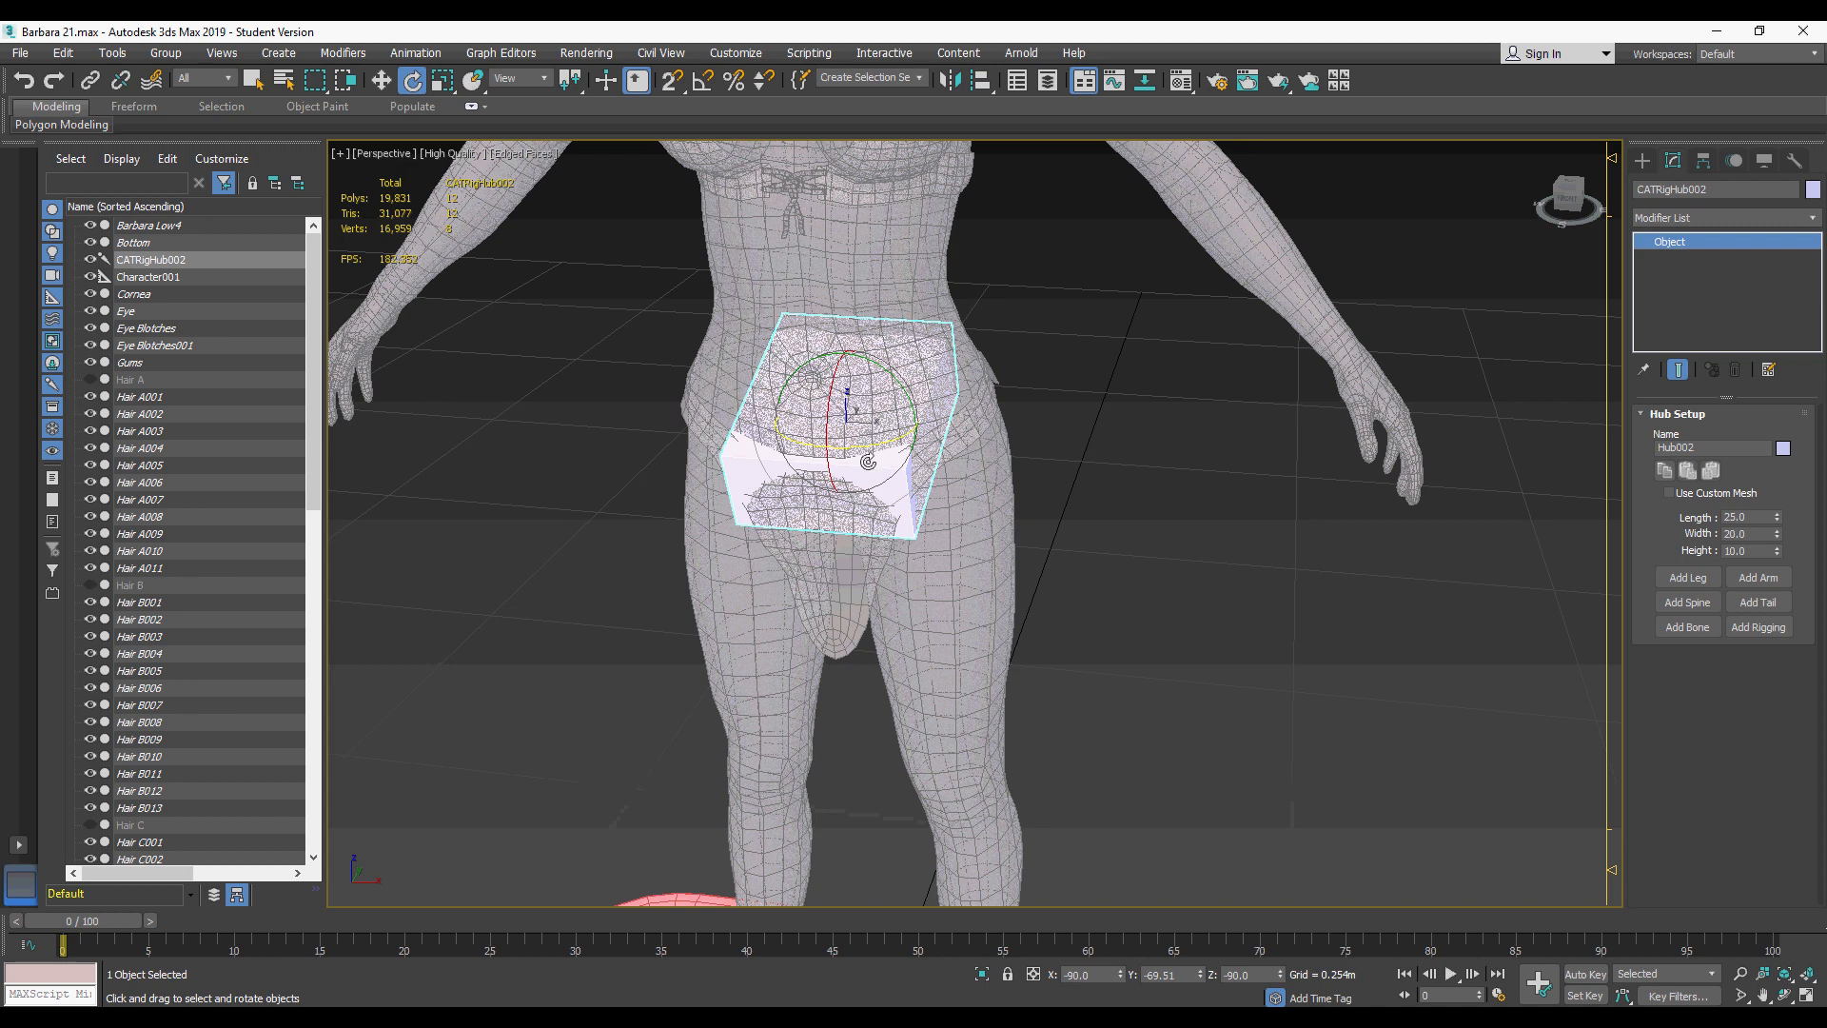
{"action": "middle_click_drag", "start_coordinate": [976, 538], "coordinate": [974, 469]}
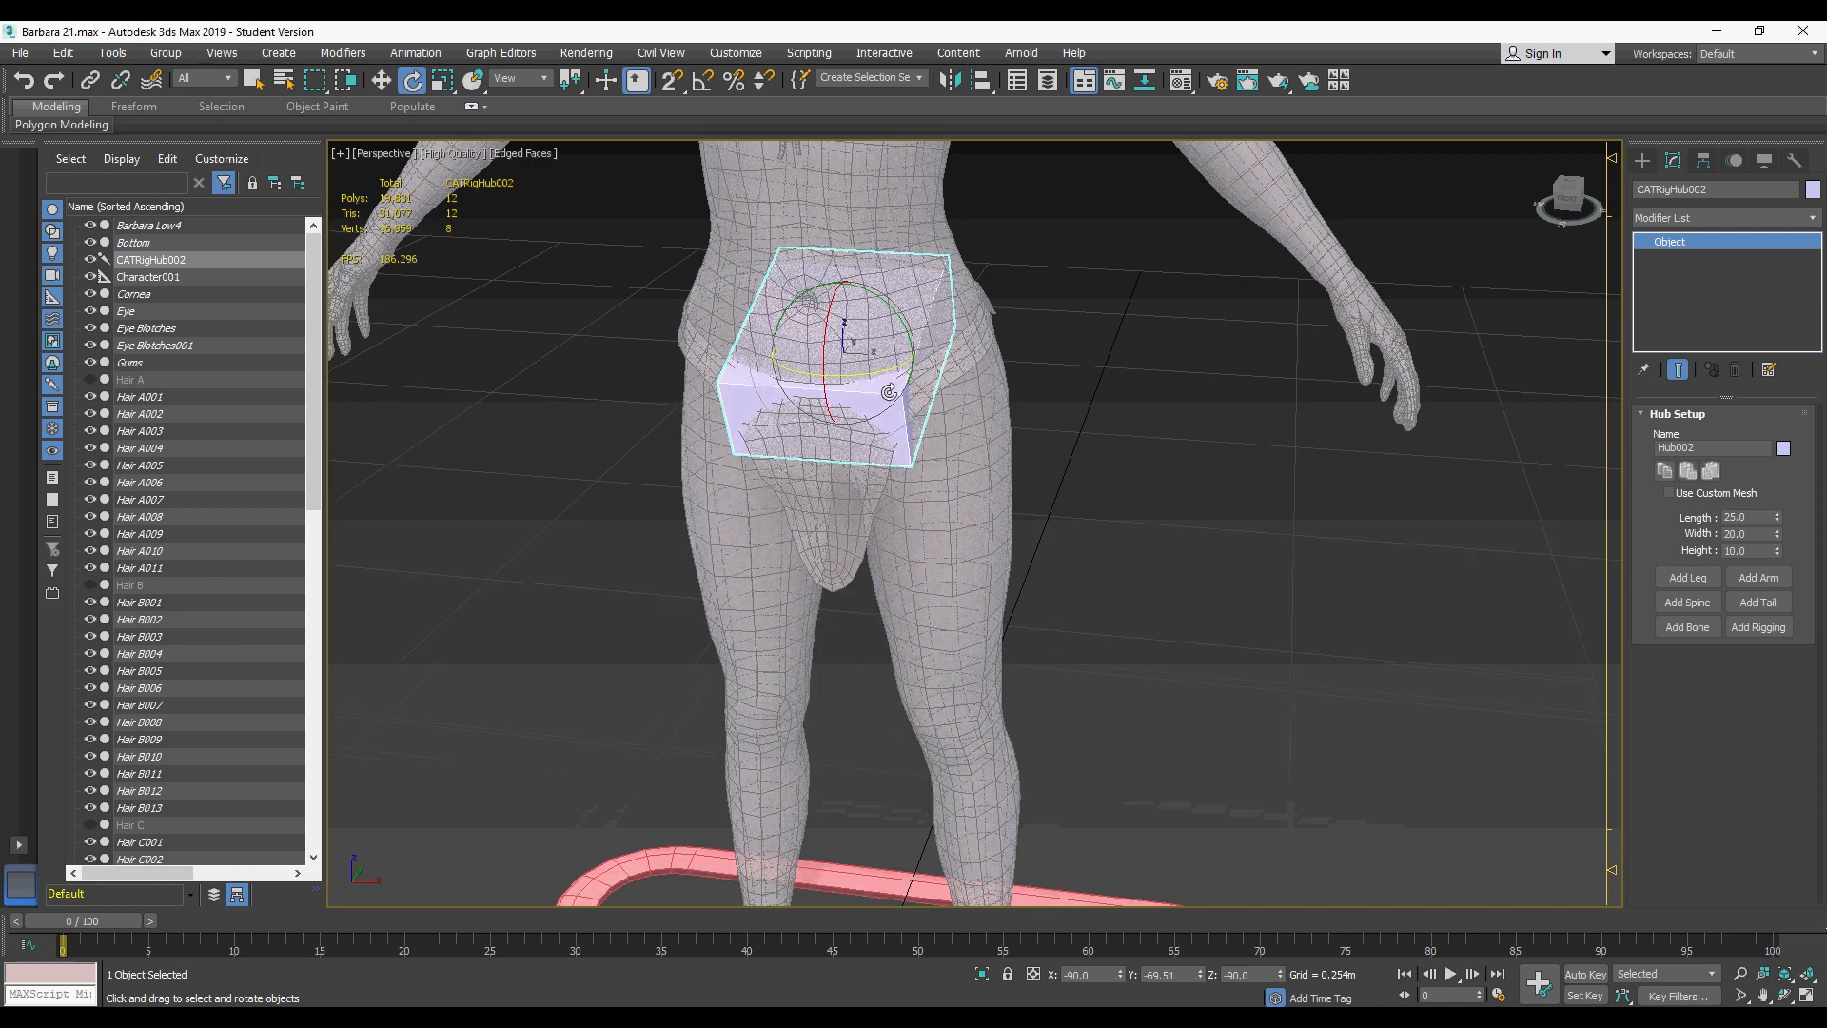
{"action": "middle_click_drag", "start_coordinate": [847, 412], "coordinate": [760, 354], "text": "alt"}
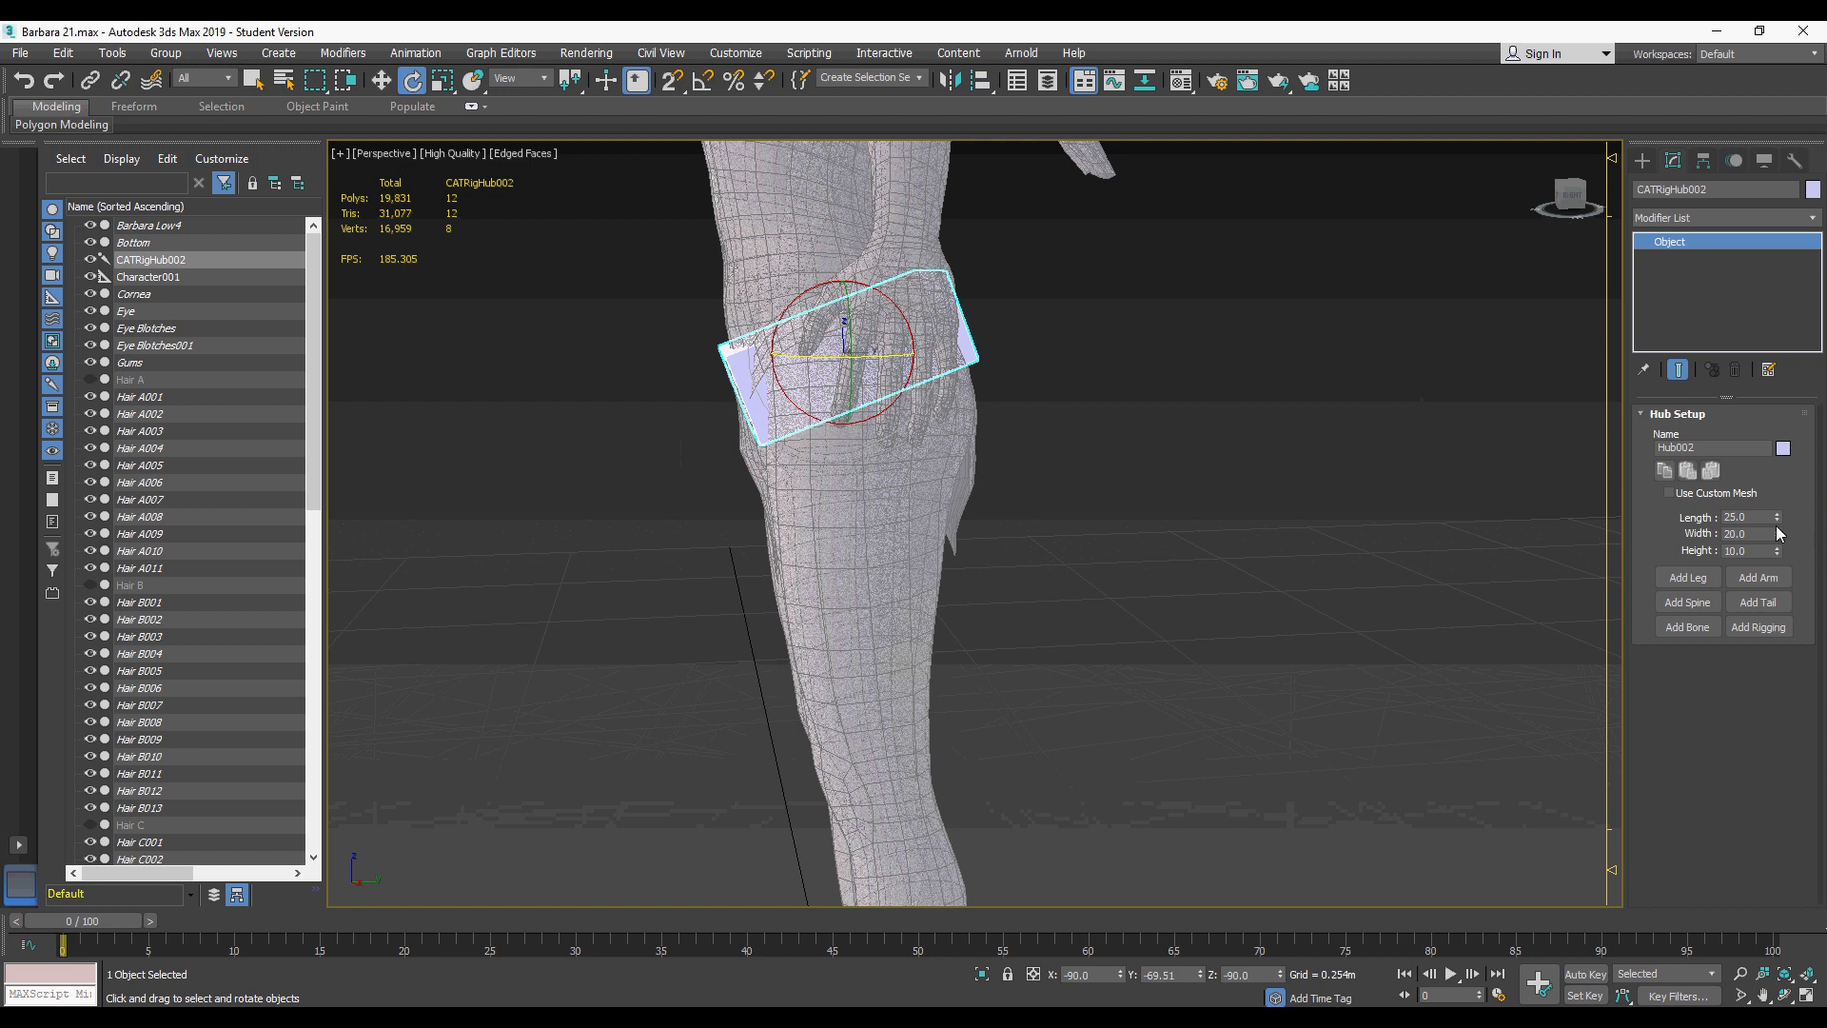
{"action": "middle_click_drag", "start_coordinate": [1061, 494], "coordinate": [1045, 467], "text": "alt"}
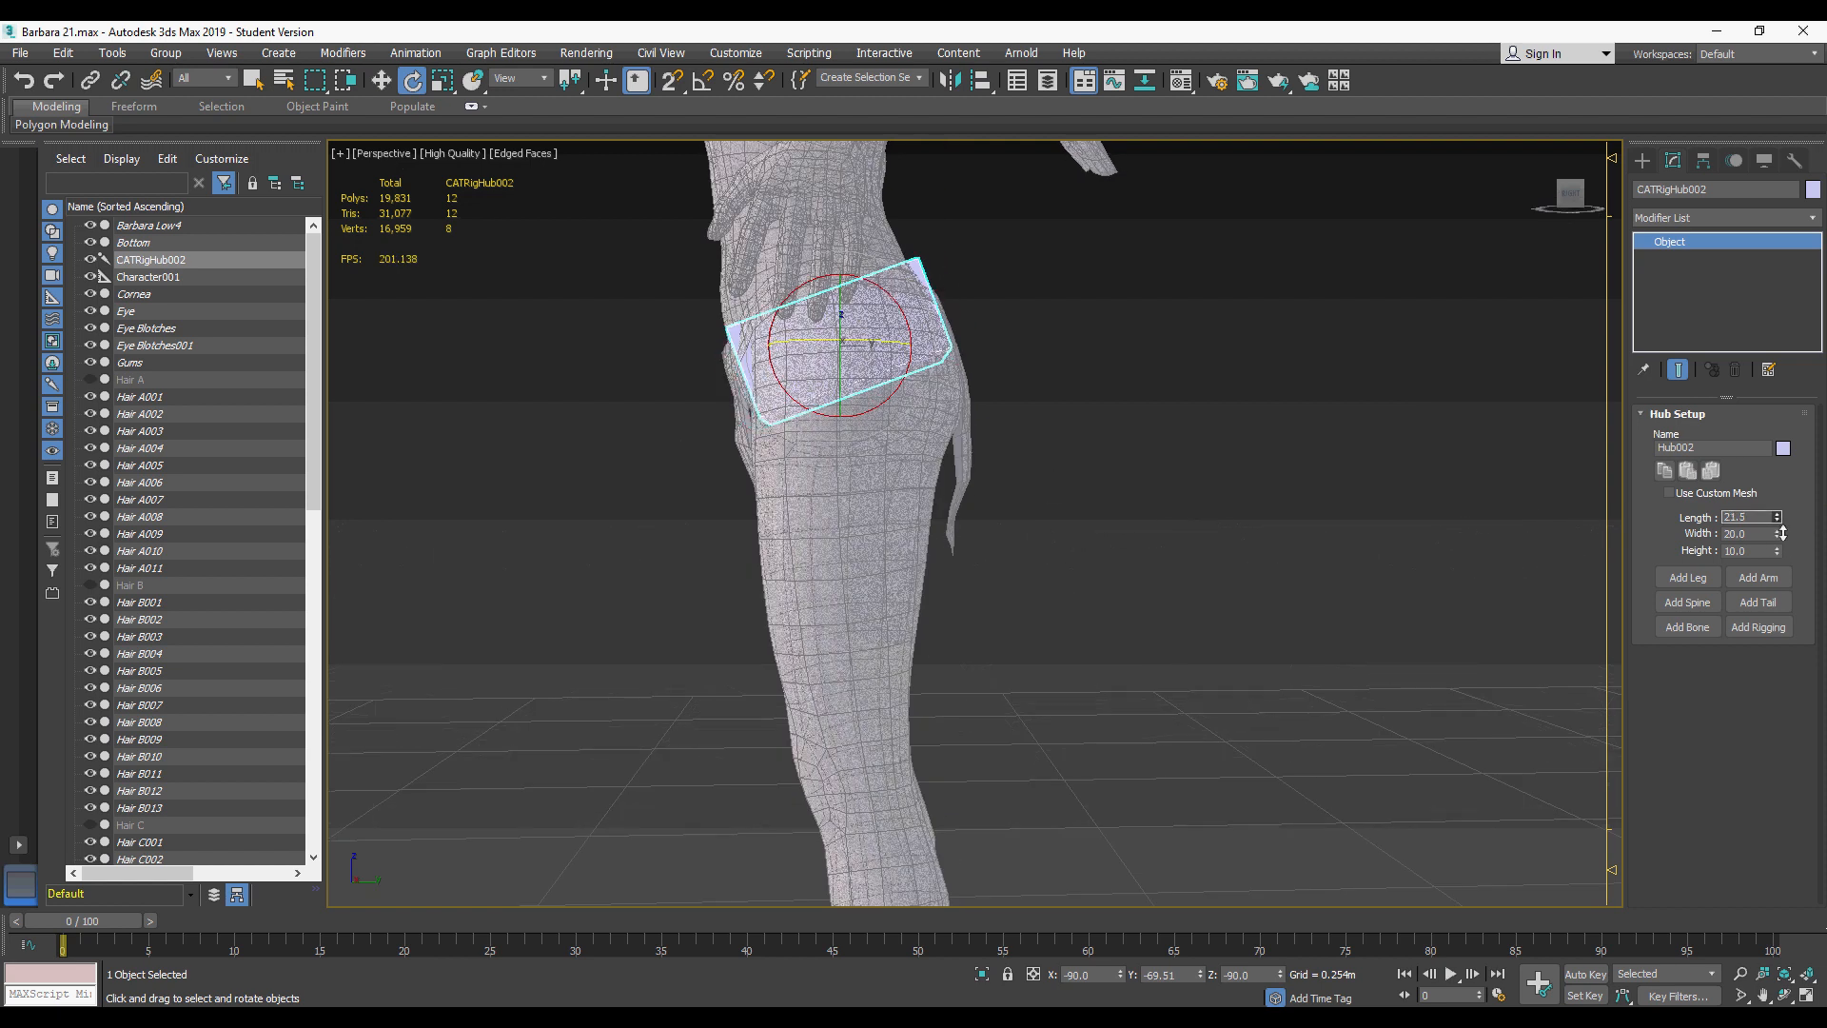
{"action": "middle_click_drag", "start_coordinate": [1339, 345], "coordinate": [1287, 362], "text": "alt"}
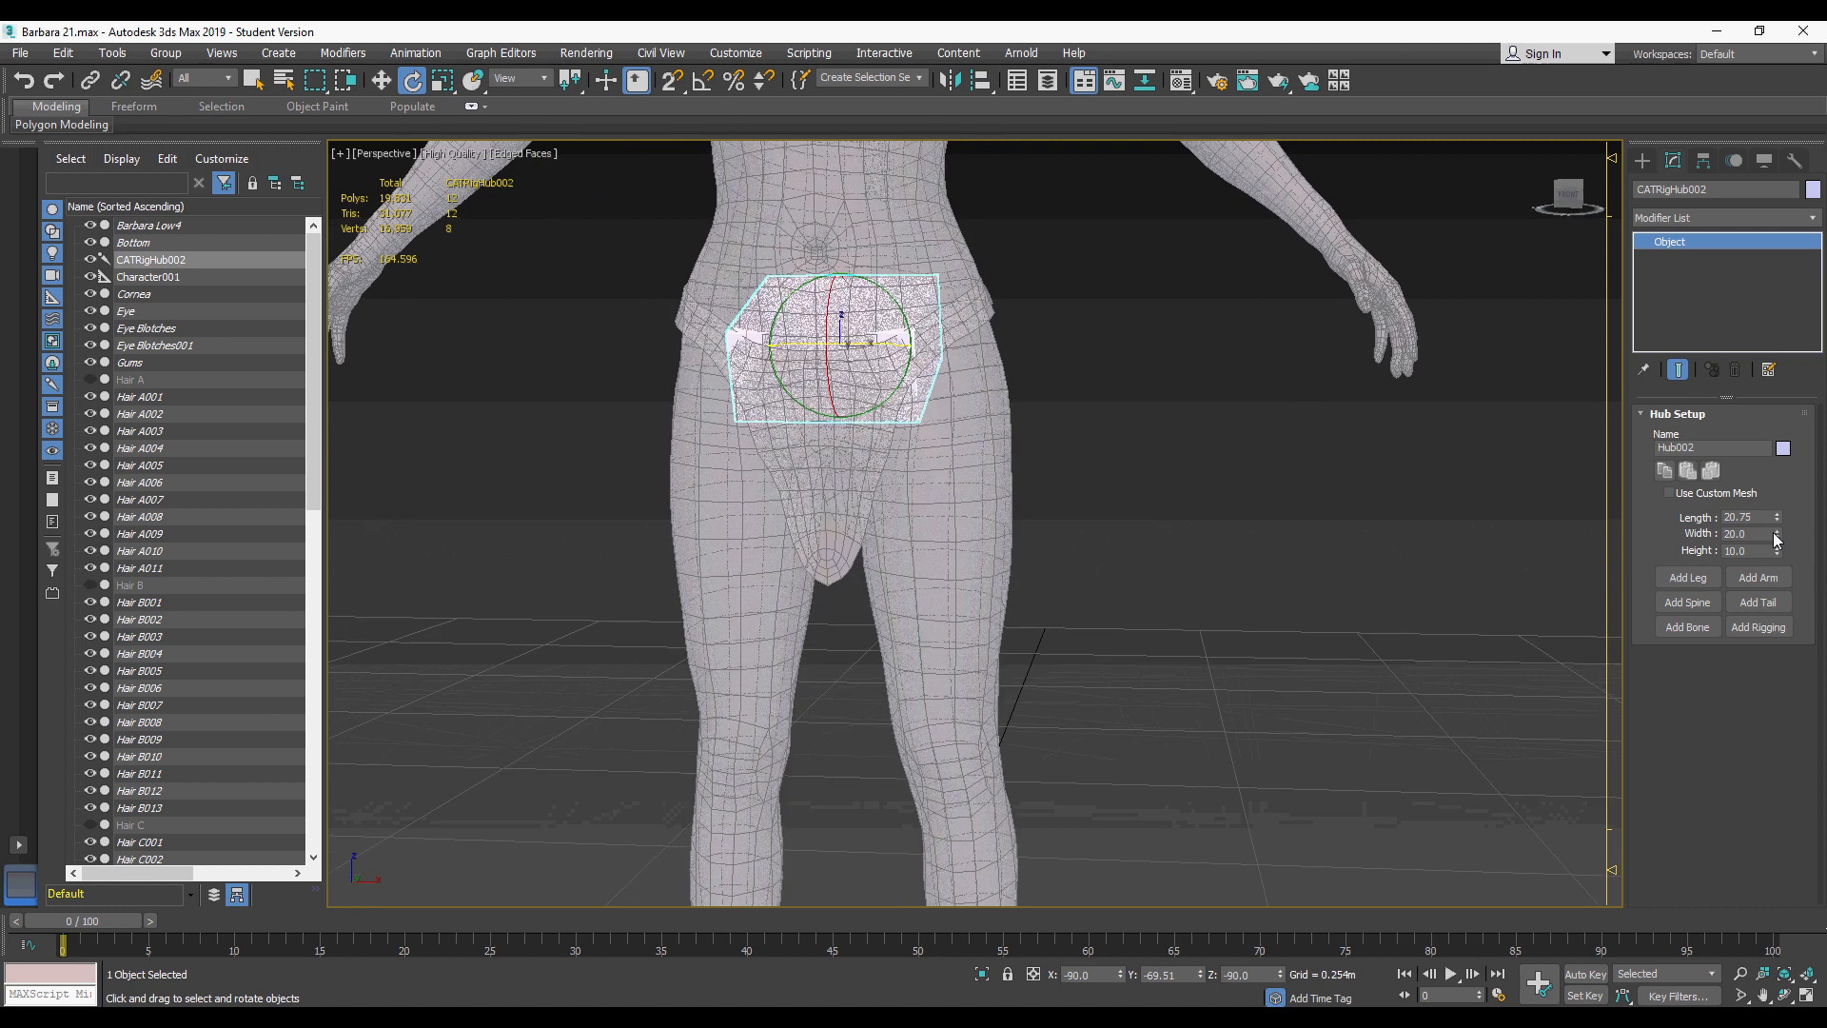
Step: Set the pelvis hub's width to 23.2 and its height to 11, checking the fit around the hips
{"action": "middle_click_drag", "start_coordinate": [1080, 400], "coordinate": [1066, 385], "text": "alt"}
{"action": "middle_click_drag", "start_coordinate": [984, 476], "coordinate": [1155, 472], "text": "alt"}
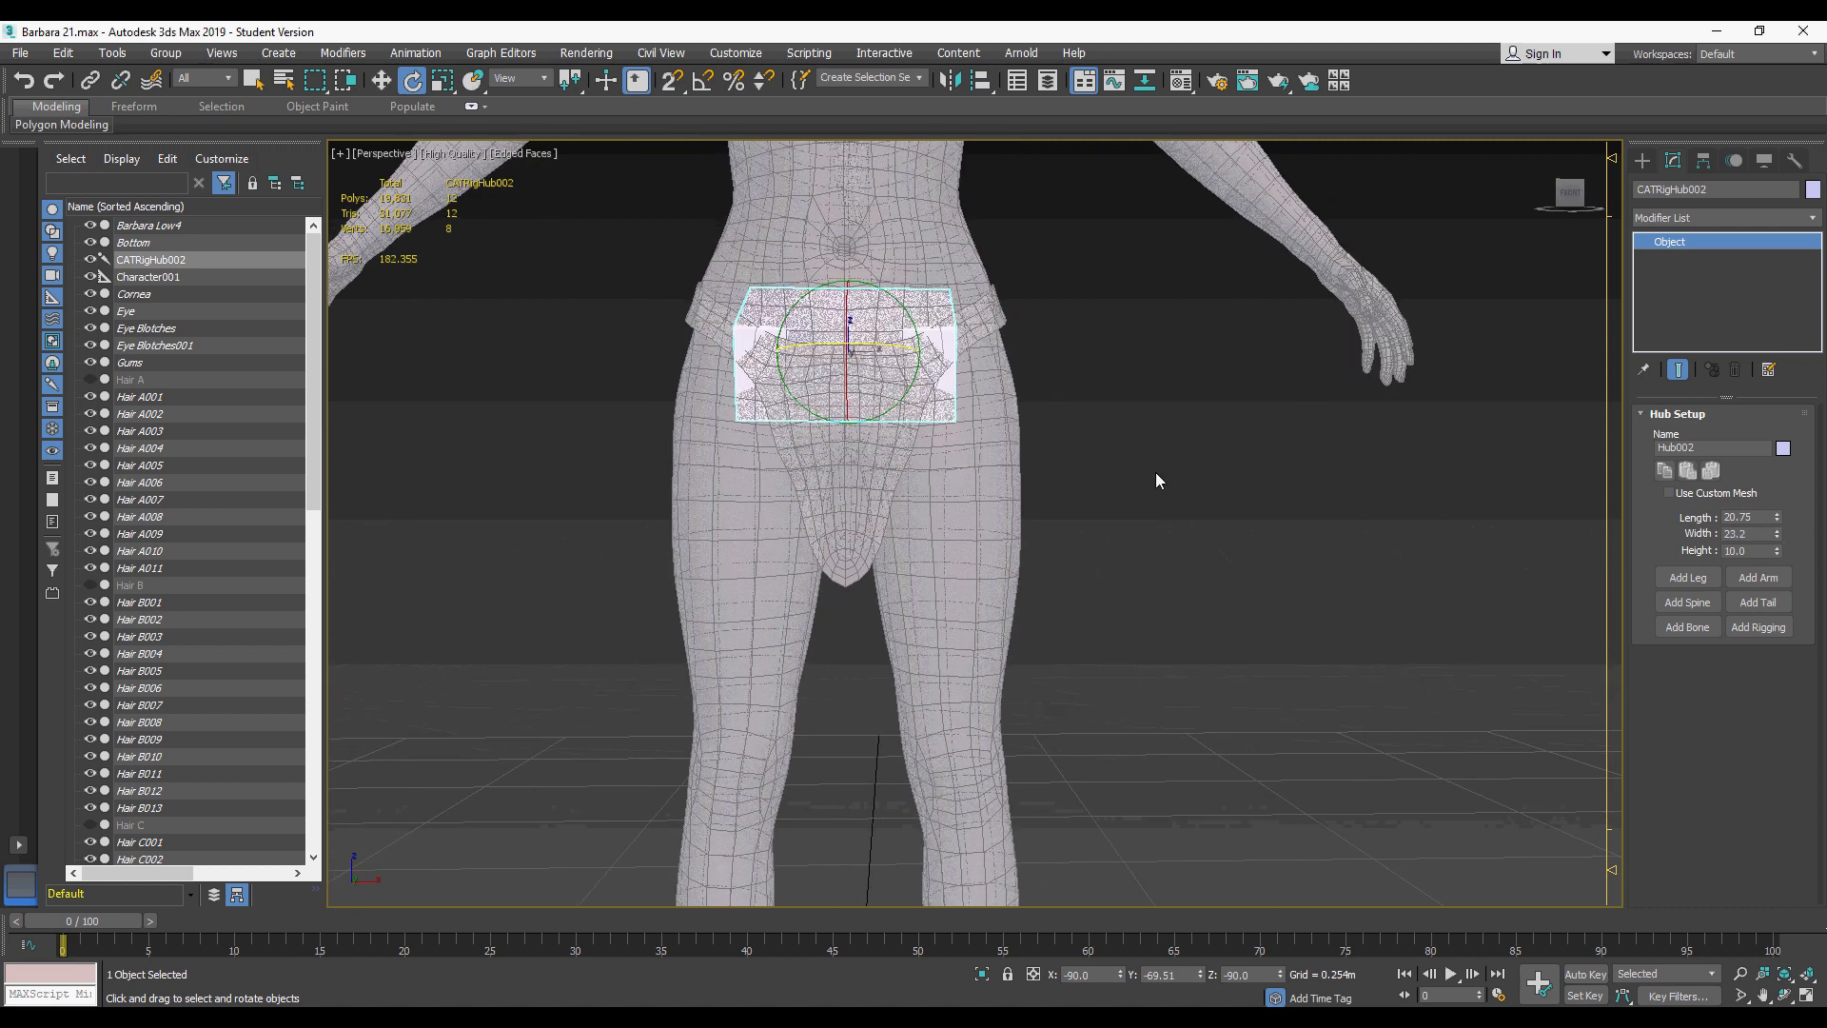
{"action": "left_click_drag", "start_coordinate": [1779, 553], "coordinate": [1782, 544]}
{"action": "middle_click_drag", "start_coordinate": [1094, 471], "coordinate": [1304, 479], "text": "alt"}
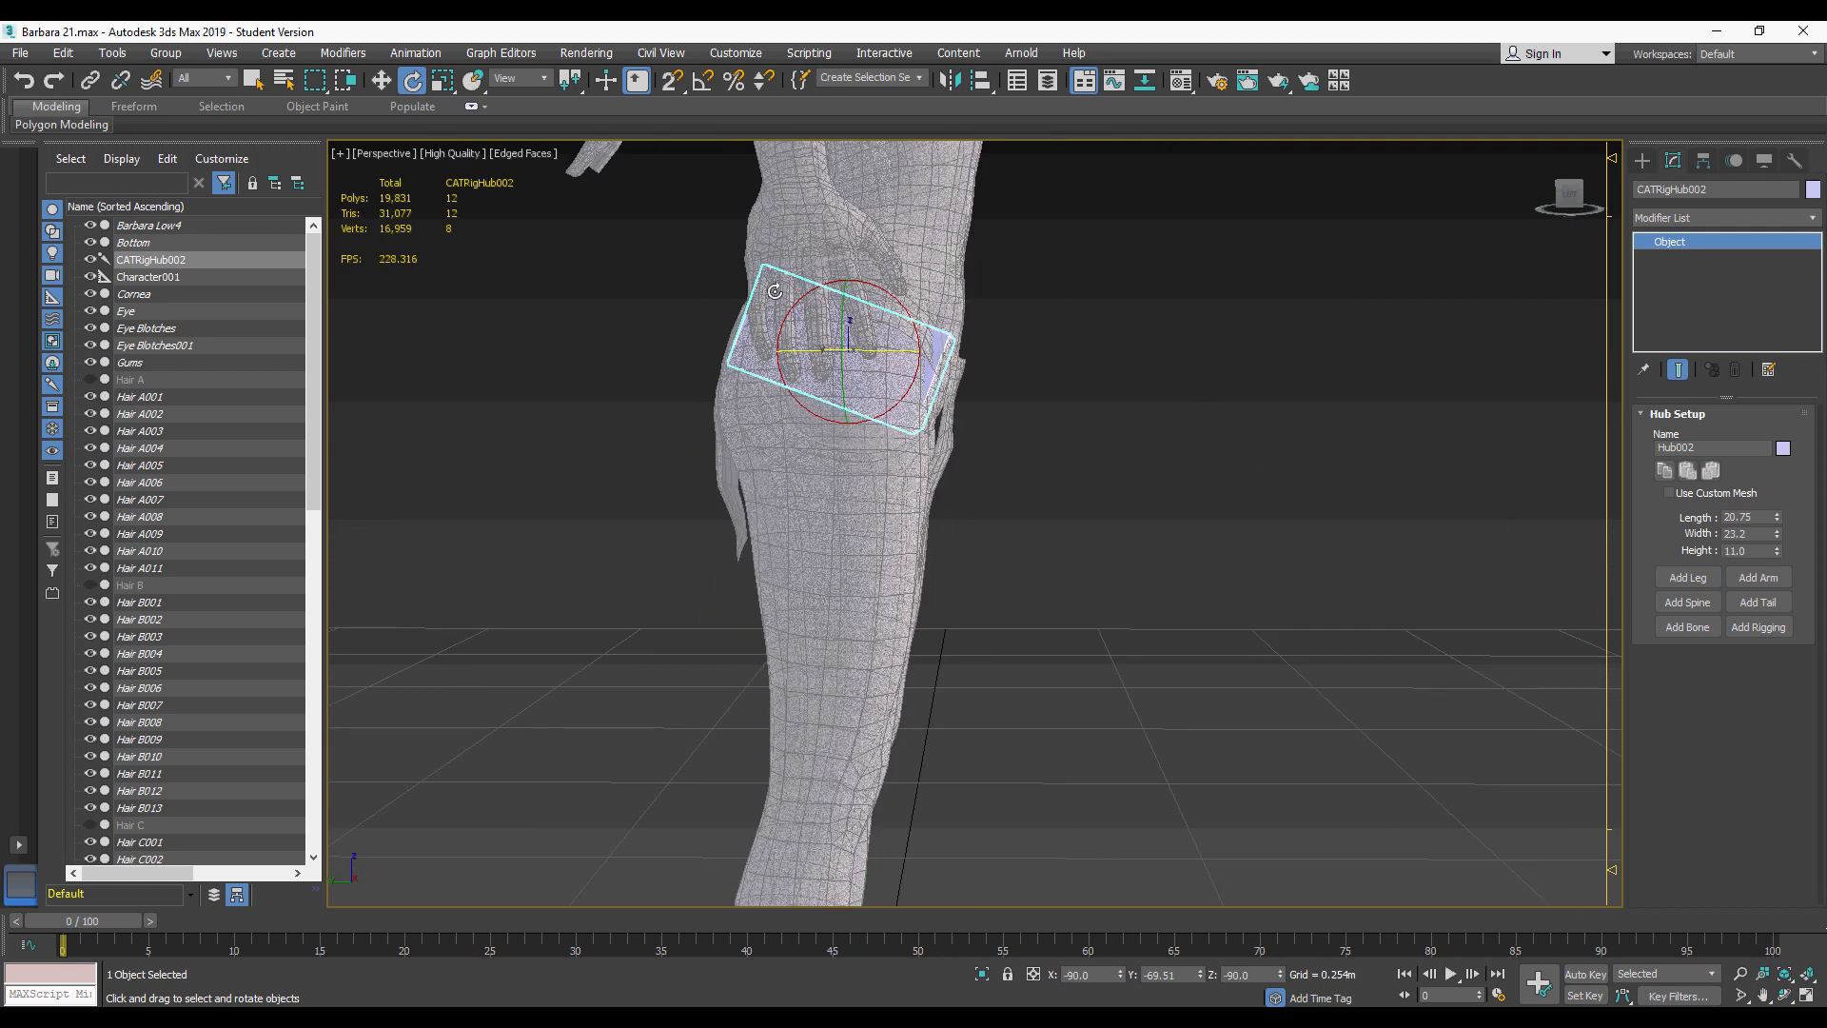
{"action": "middle_click_drag", "start_coordinate": [771, 279], "coordinate": [856, 325], "text": "alt"}
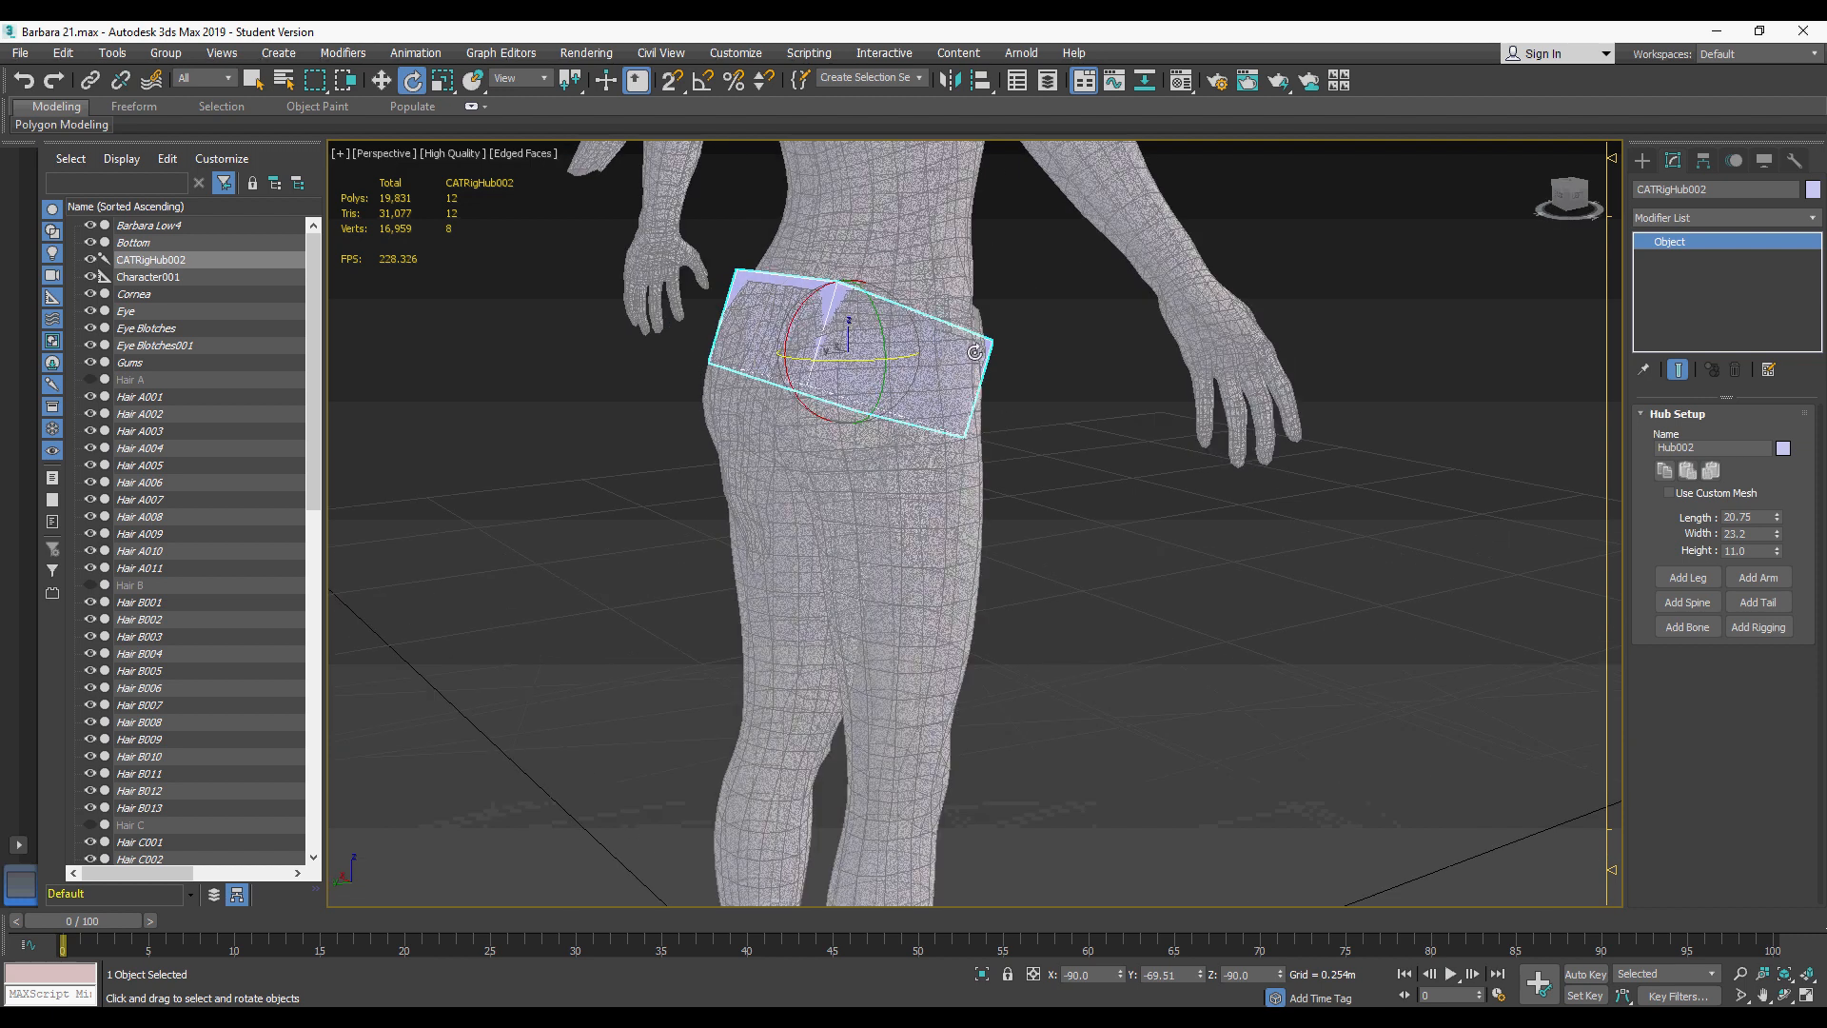
{"action": "middle_click_drag", "start_coordinate": [974, 352], "coordinate": [918, 394], "text": "alt"}
Step: Add a leg to the pelvis hub while viewing the character from the front
{"action": "key", "text": "f"}
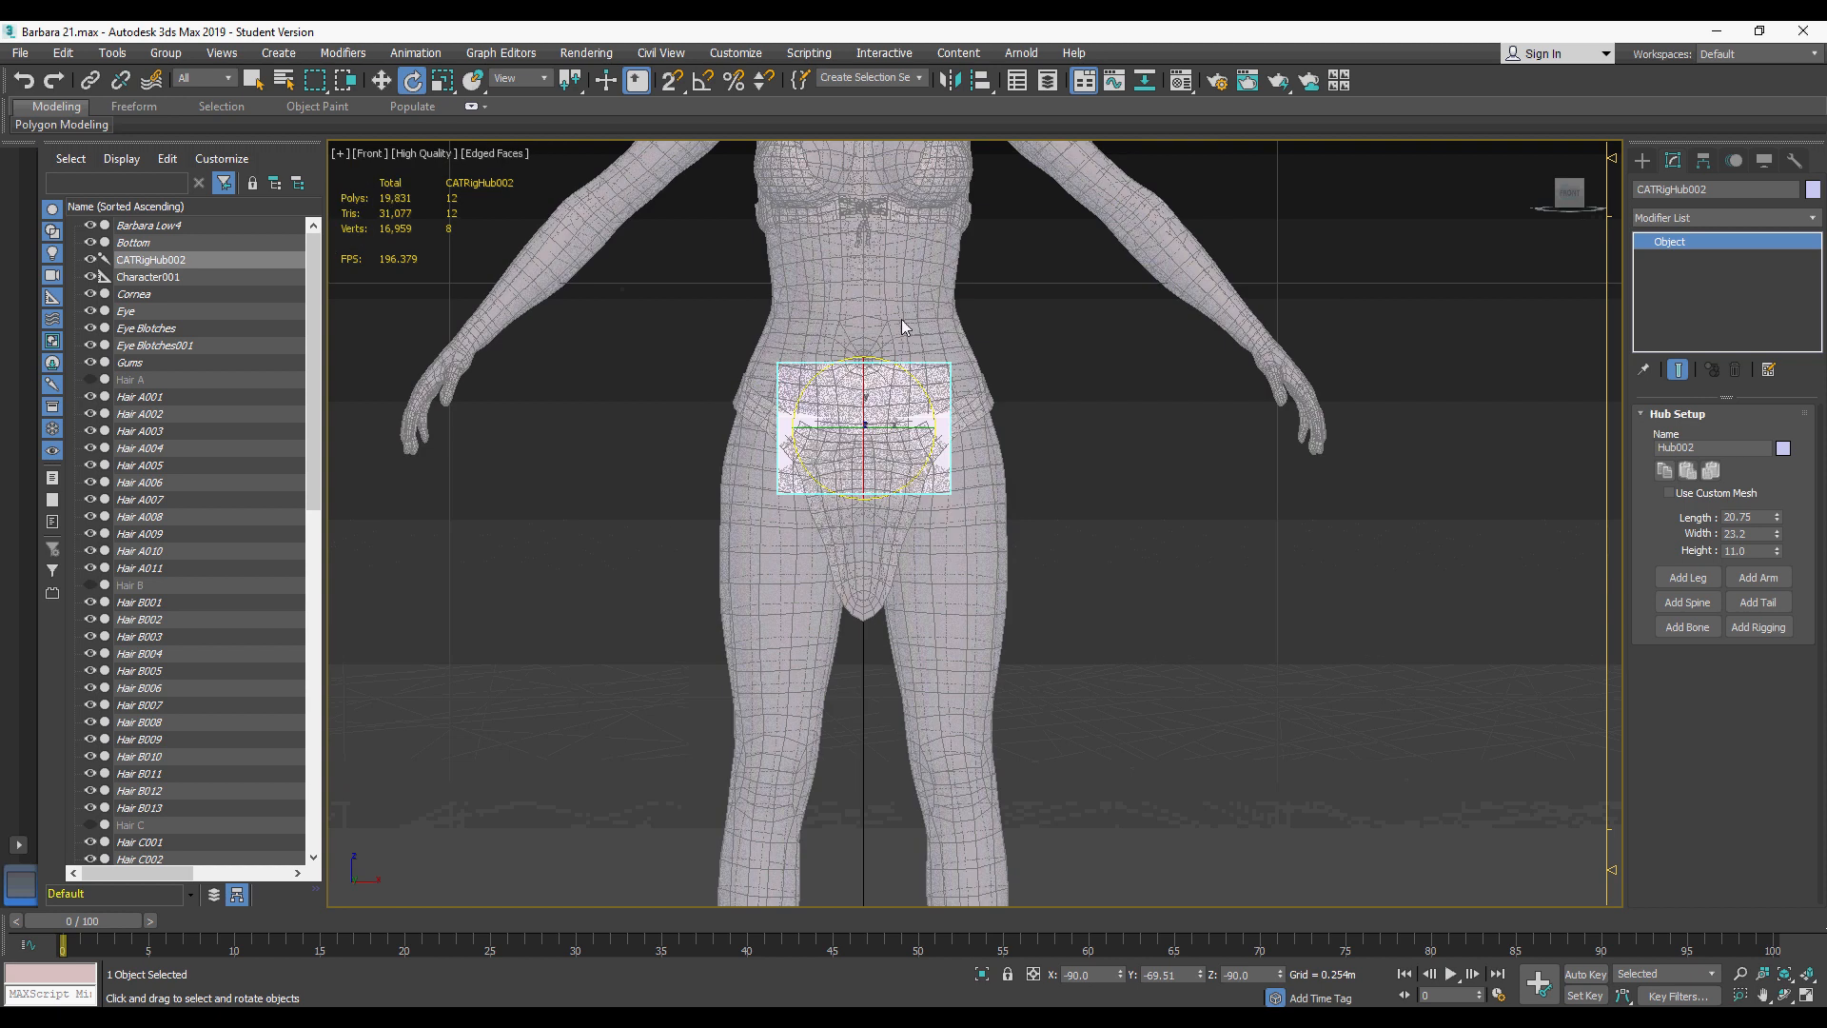
{"action": "scroll", "coordinate": [903, 327], "scroll_direction": "down", "scroll_amount": 2}
{"action": "middle_click_drag", "start_coordinate": [912, 490], "coordinate": [910, 325]}
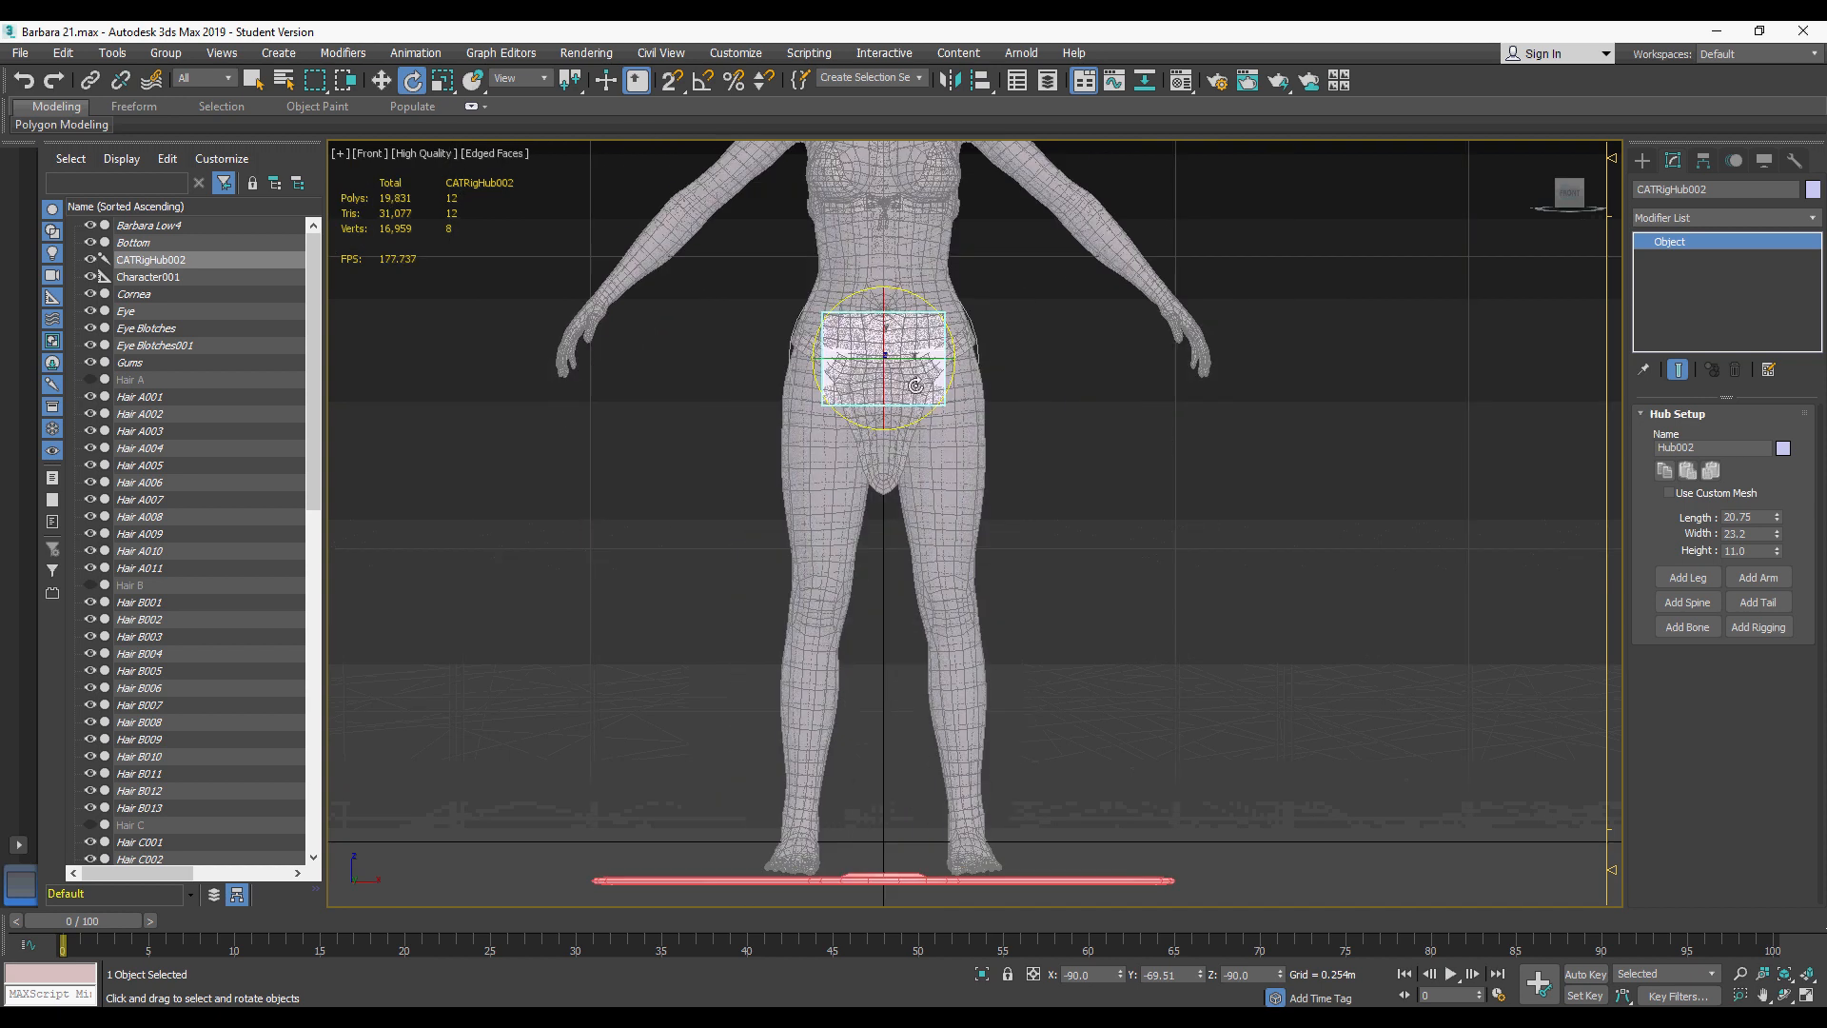
{"action": "left_click", "coordinate": [1701, 580]}
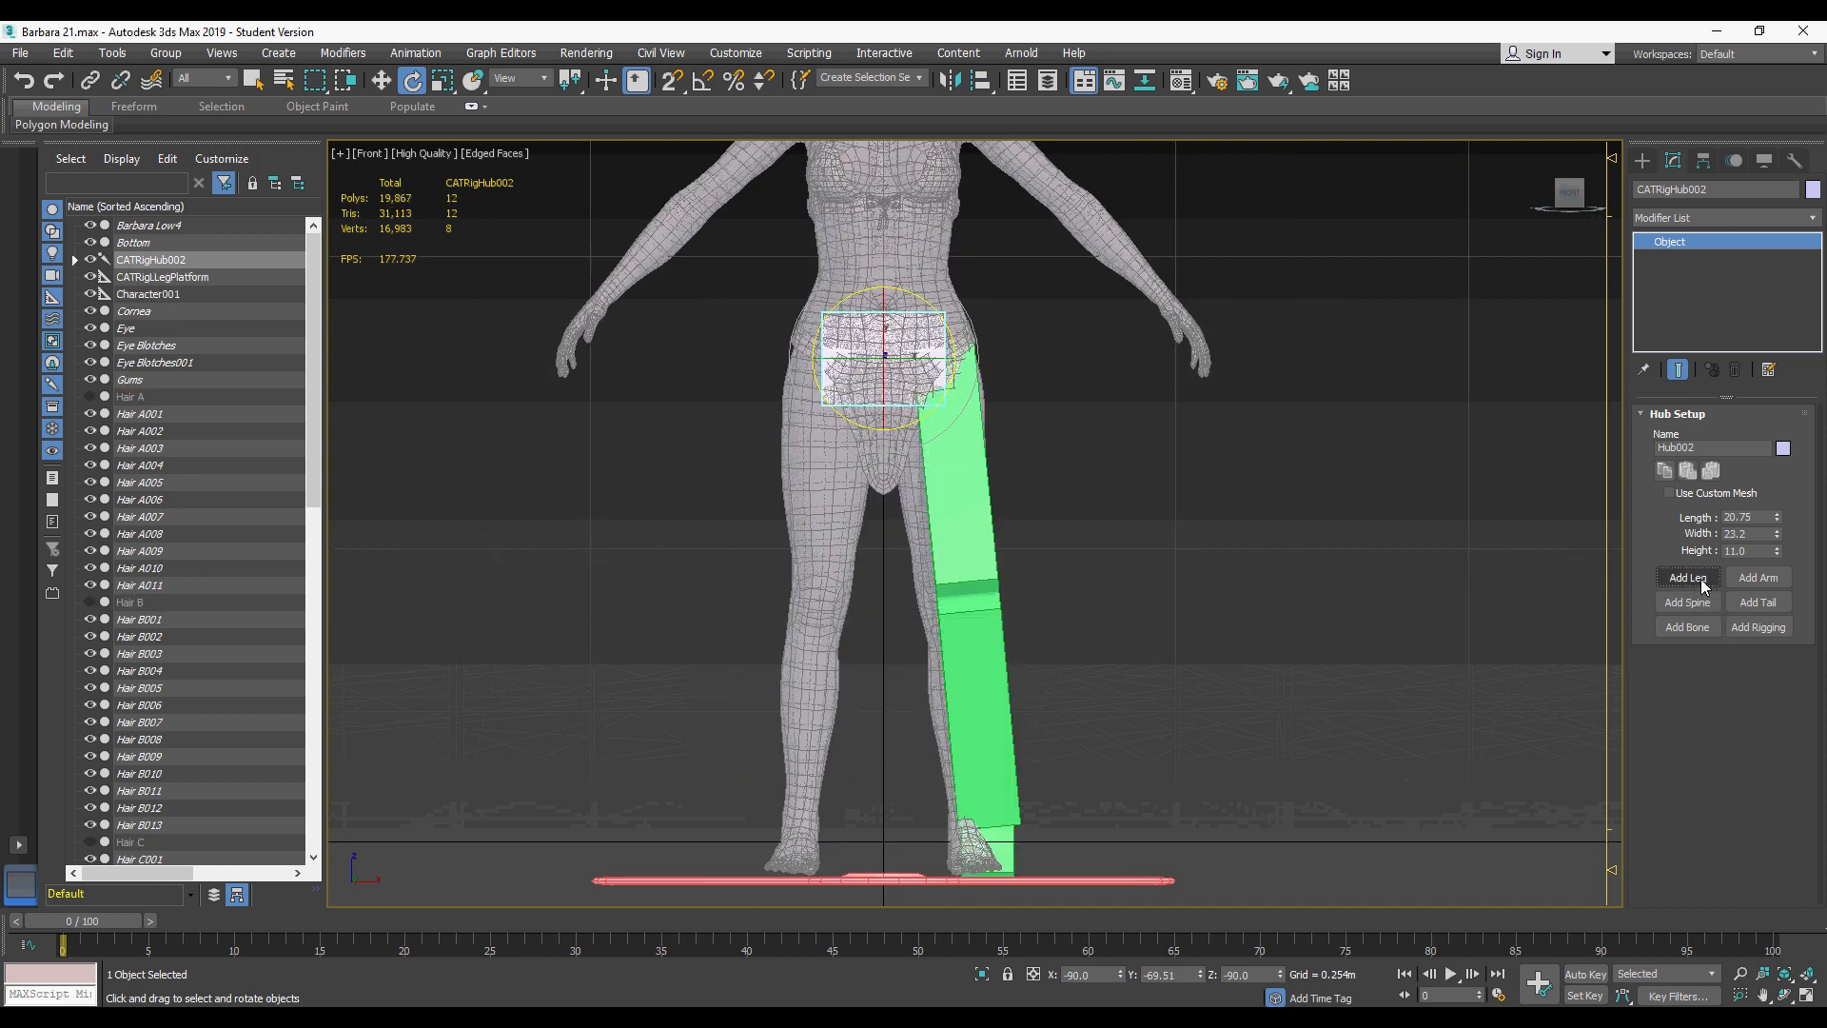
Step: Examine how the new leg's bones, ankle, platform and pelvis hub sit against the character from the sides and in perspective
{"action": "key", "text": "p"}
{"action": "scroll", "coordinate": [1123, 550], "scroll_direction": "up", "scroll_amount": 2}
{"action": "middle_click_drag", "start_coordinate": [1080, 545], "coordinate": [1033, 526], "text": "alt"}
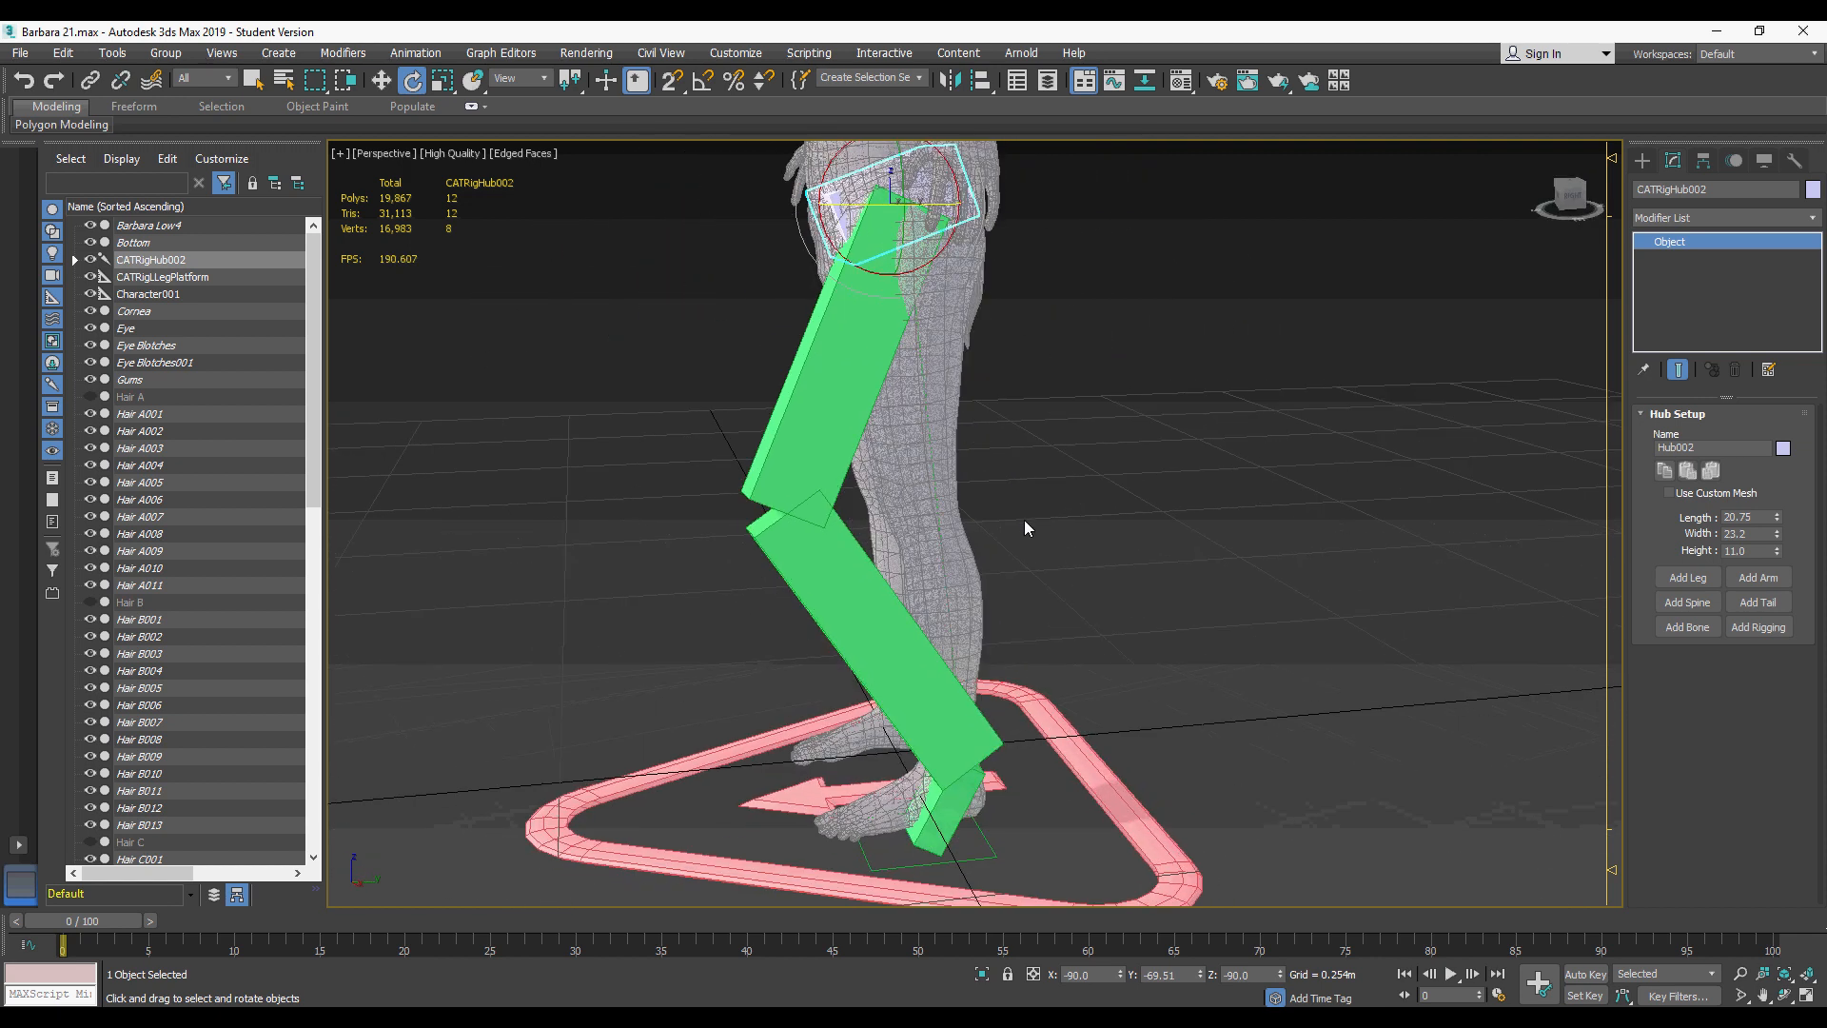
{"action": "key", "text": "l"}
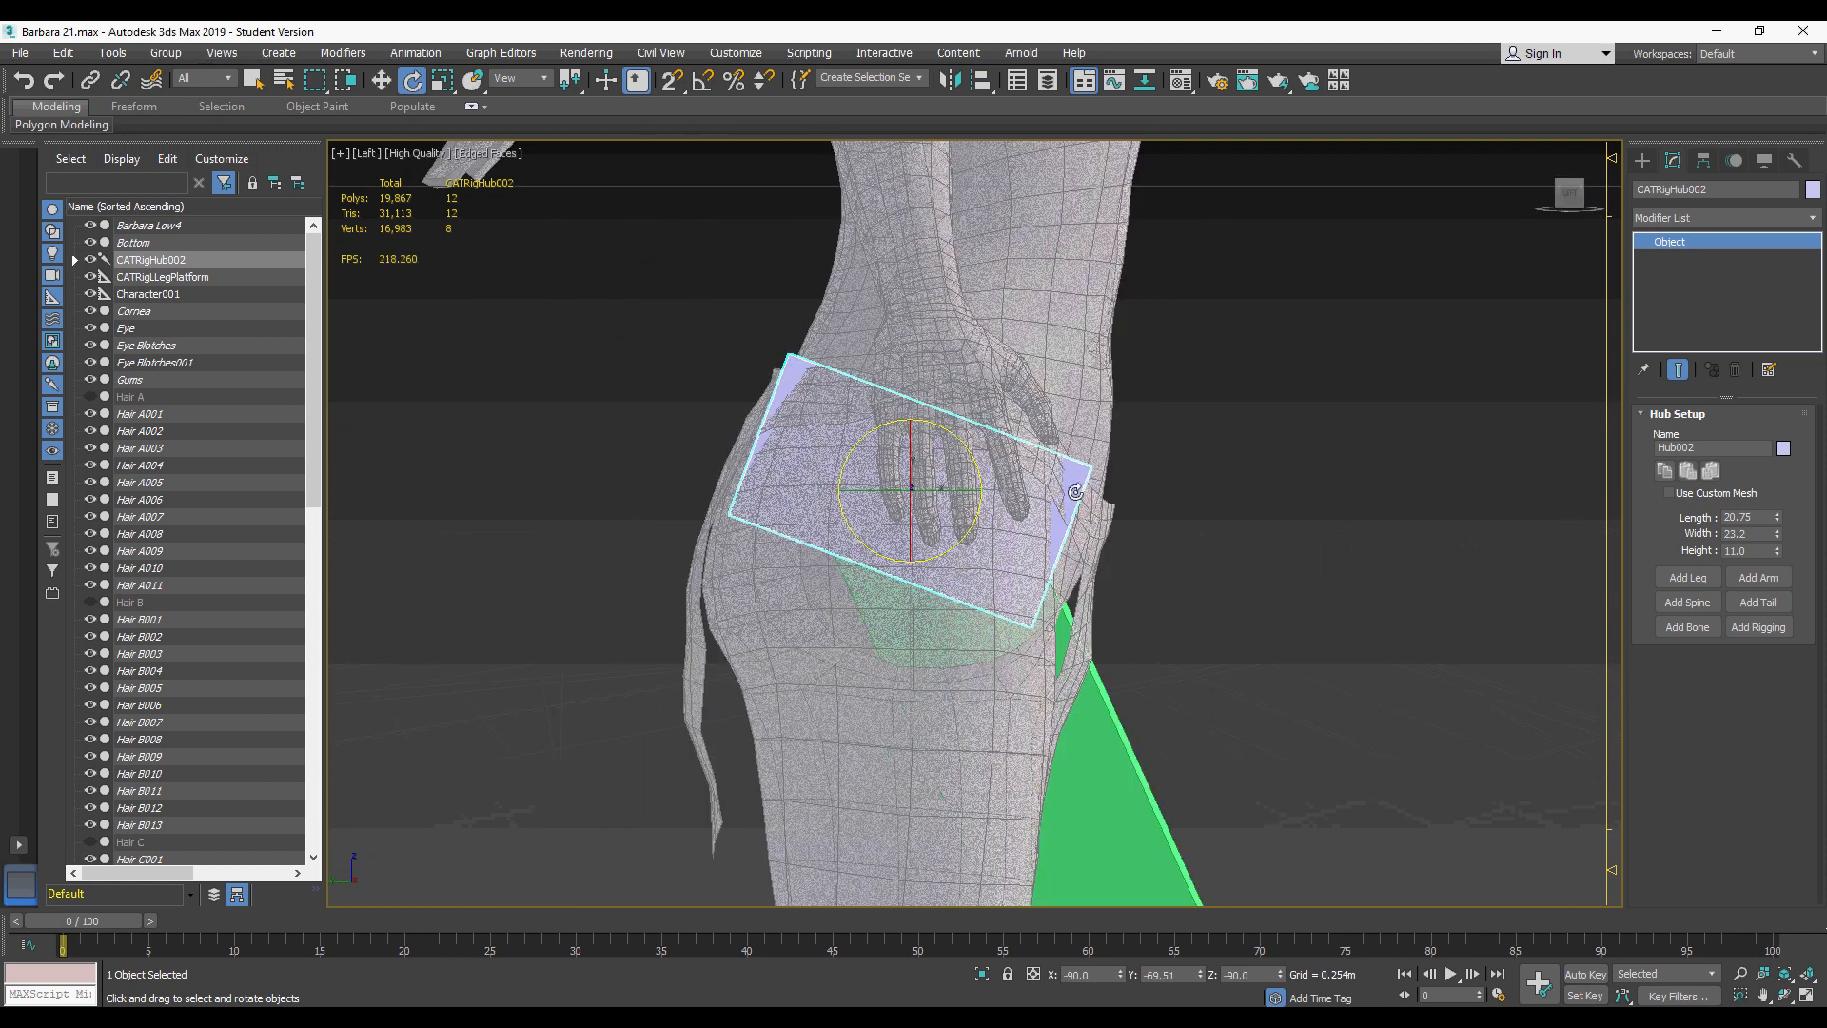
{"action": "middle_click_drag", "start_coordinate": [985, 499], "coordinate": [933, 384]}
{"action": "left_click", "coordinate": [367, 156]}
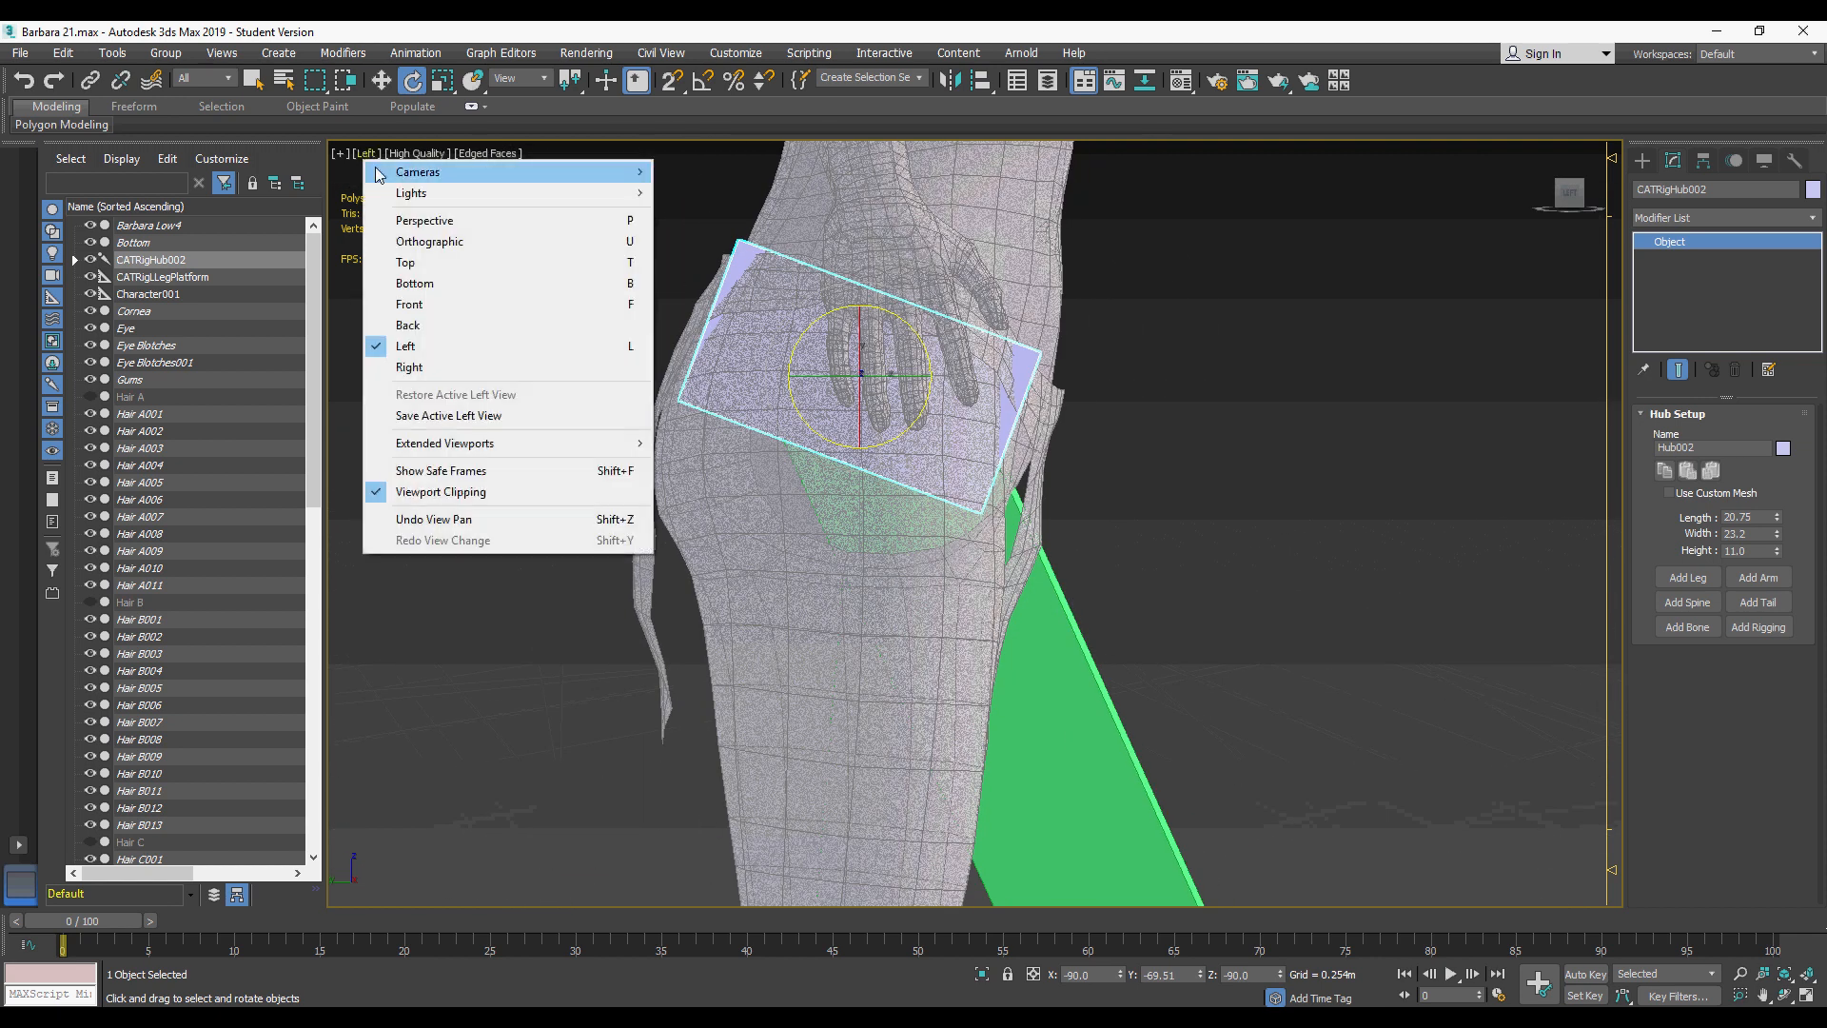
{"action": "left_click", "coordinate": [409, 368]}
{"action": "scroll", "coordinate": [935, 586], "scroll_direction": "up", "scroll_amount": 3}
{"action": "scroll", "coordinate": [934, 585], "scroll_direction": "down", "scroll_amount": 5}
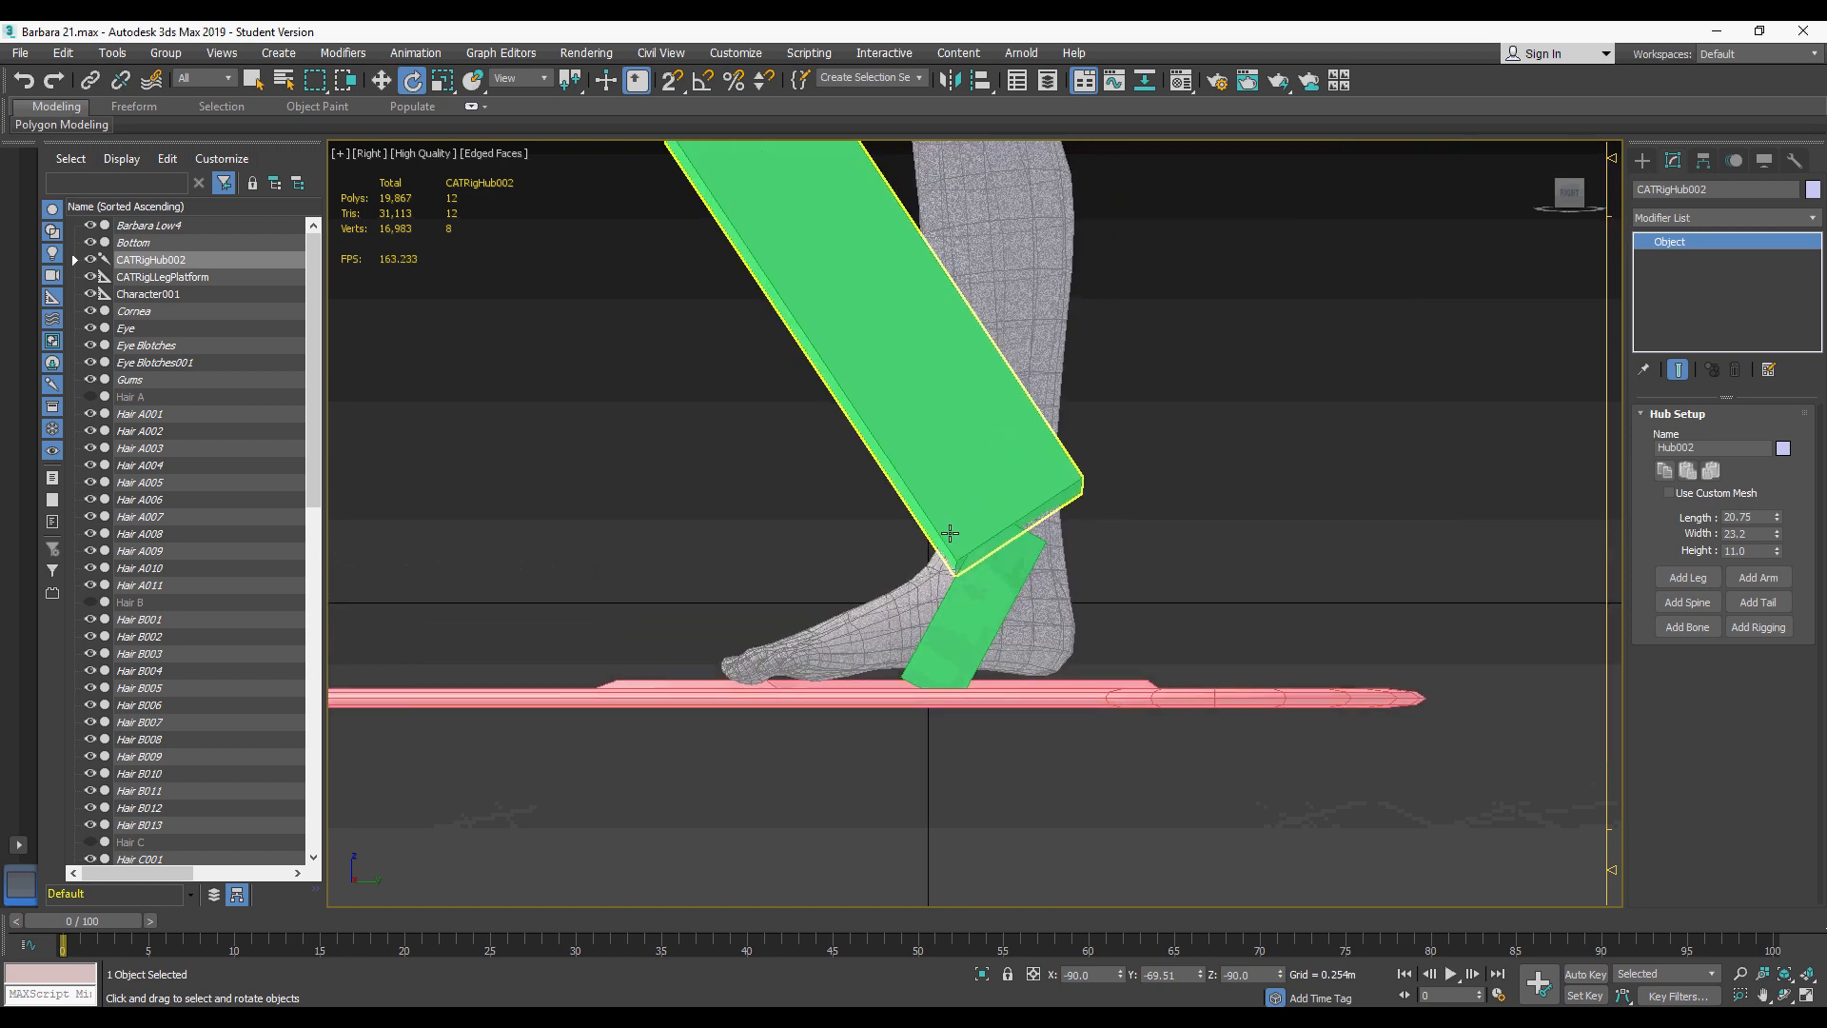
{"action": "key", "text": "p"}
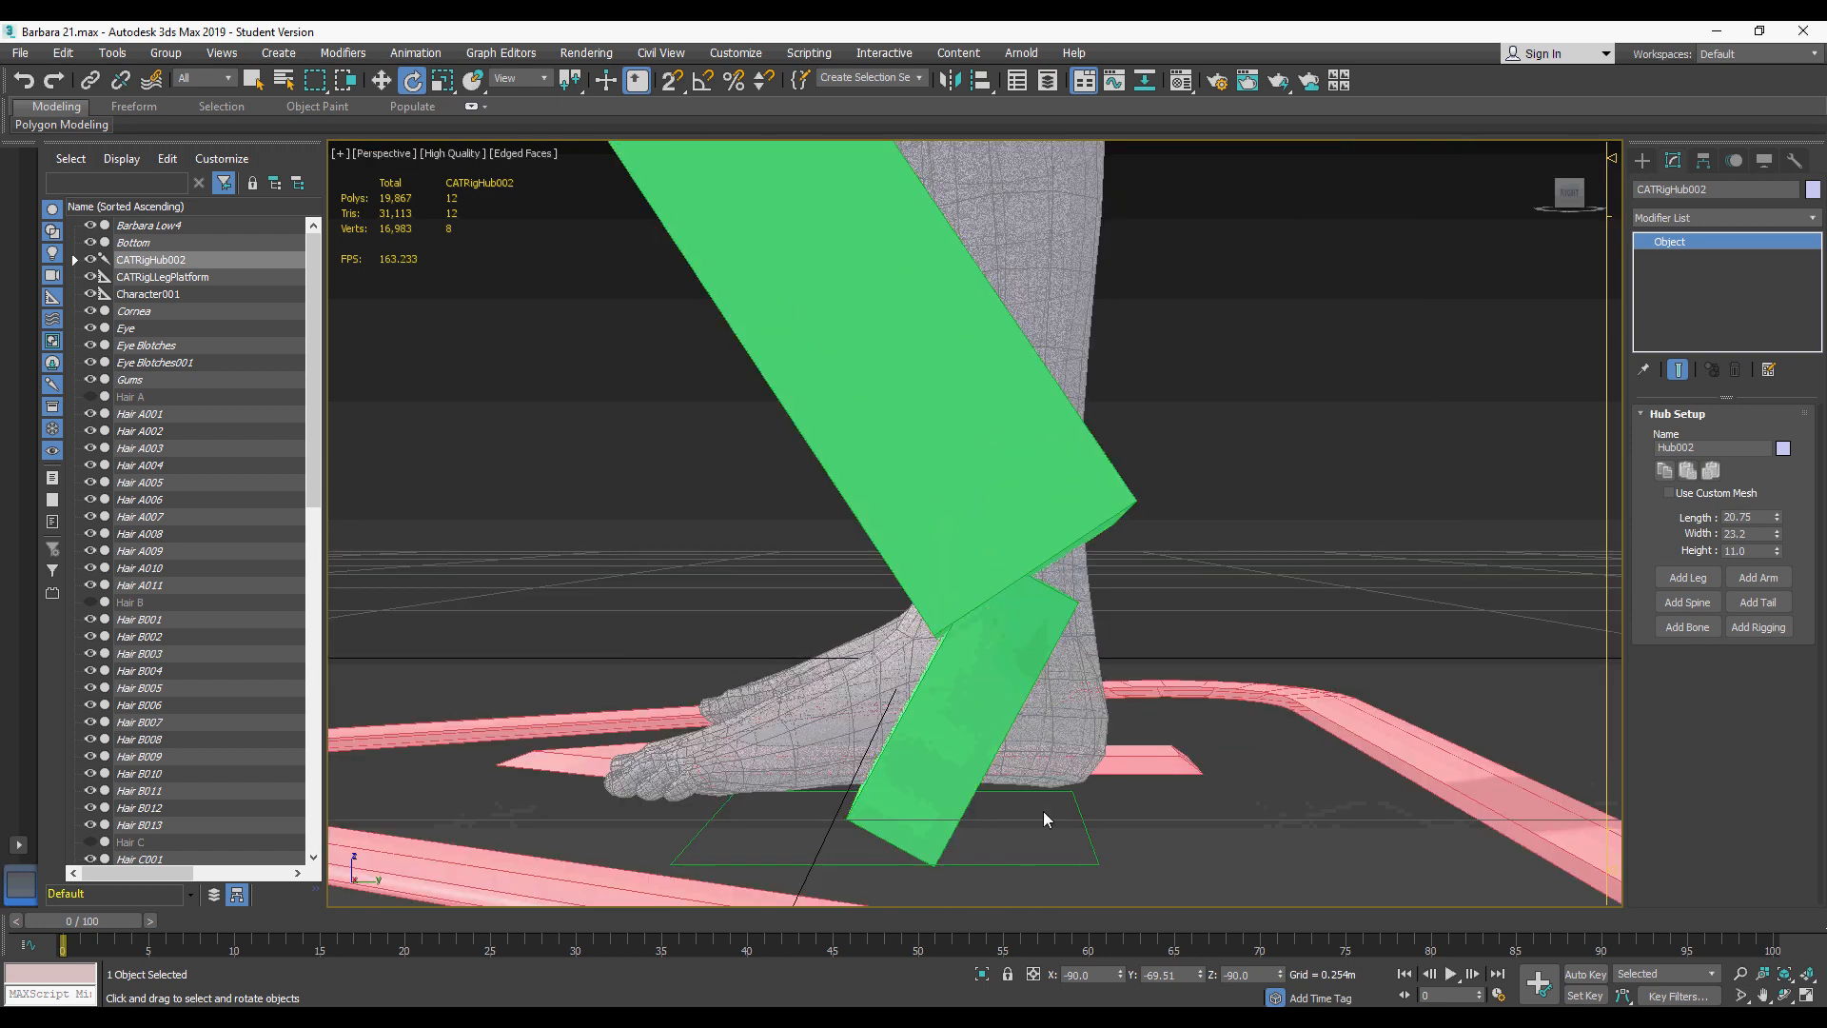
{"action": "left_click", "coordinate": [1043, 863]}
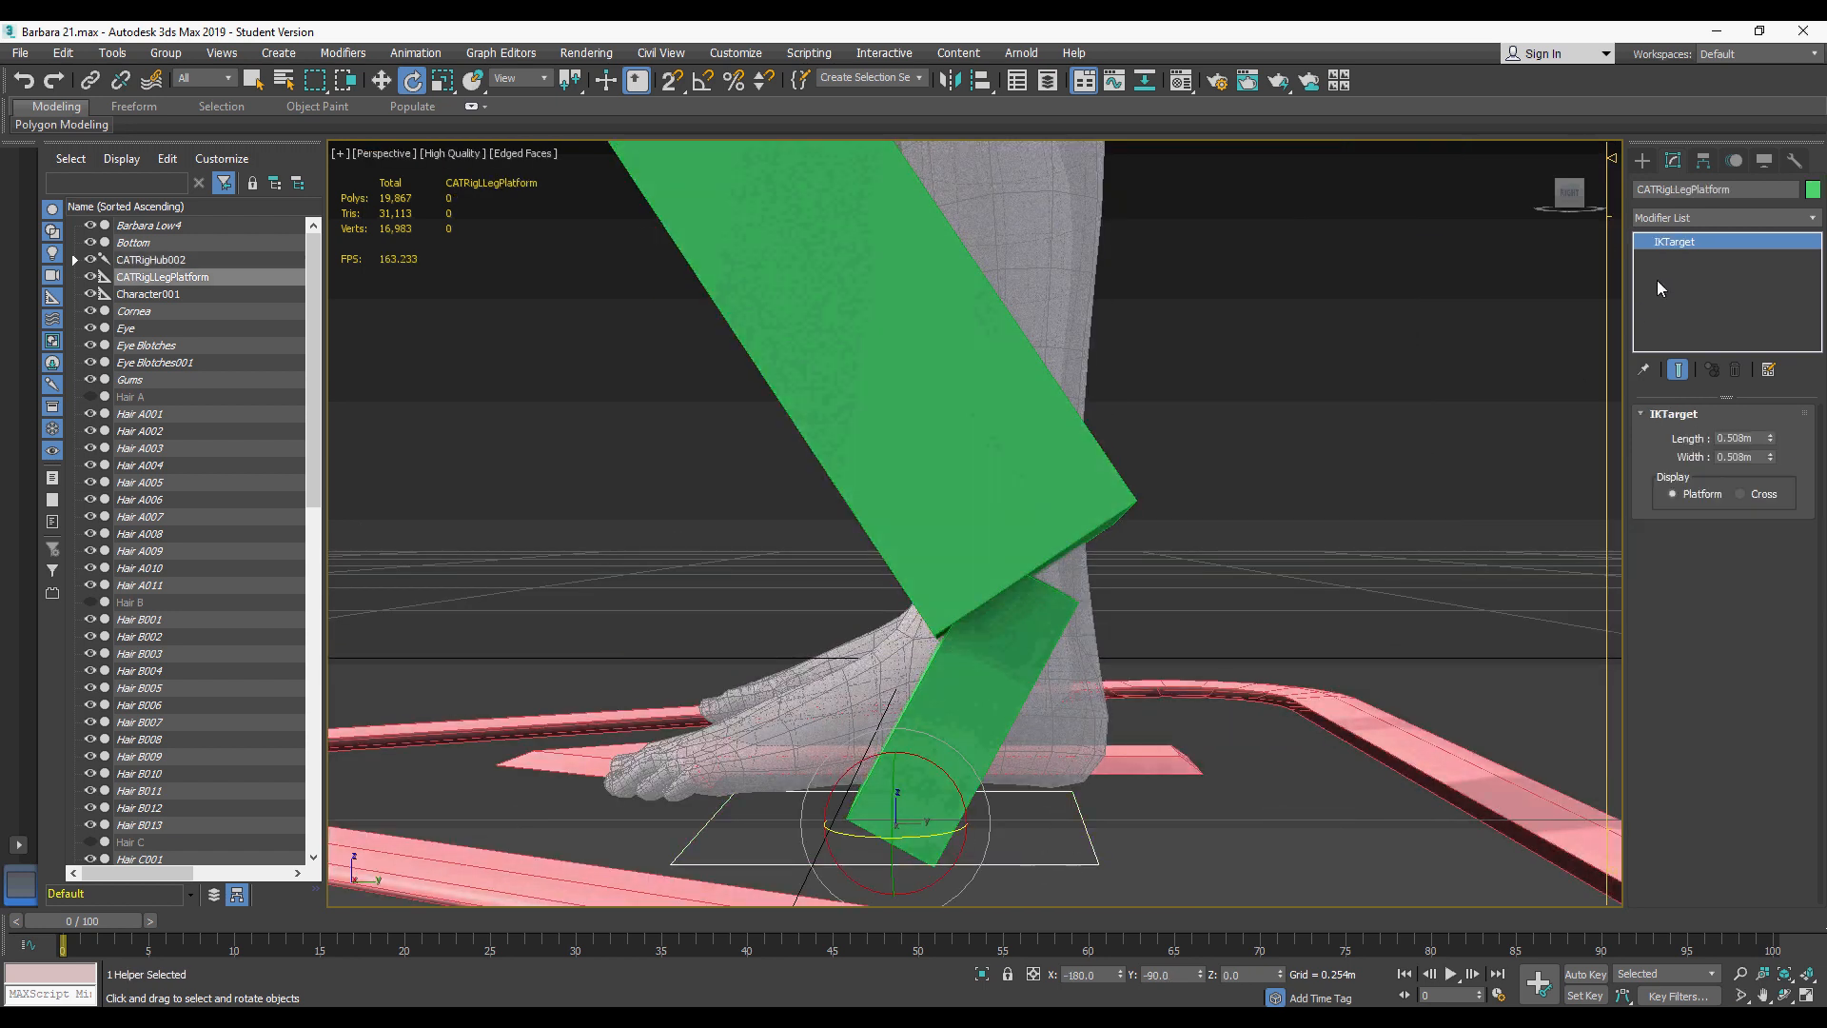
{"action": "middle_click_drag", "start_coordinate": [1033, 641], "coordinate": [874, 663]}
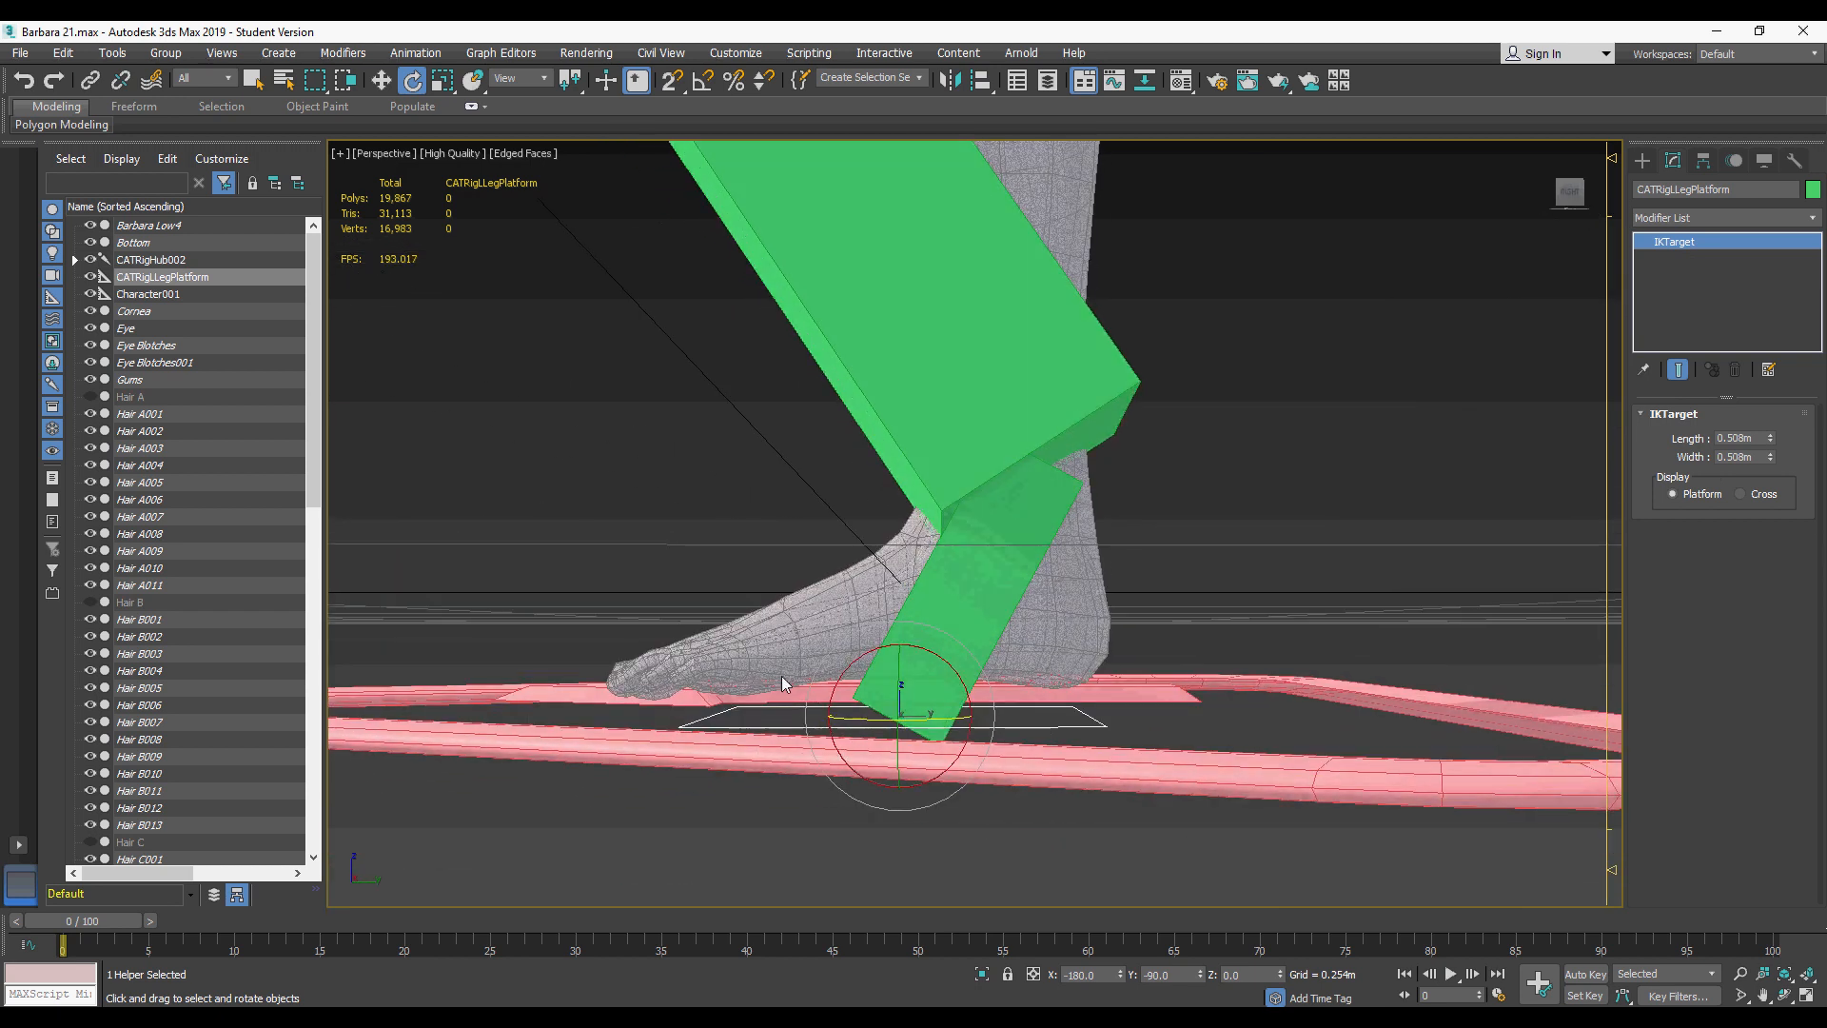
{"action": "left_click", "coordinate": [1025, 505]}
{"action": "middle_click_drag", "start_coordinate": [988, 424], "coordinate": [1015, 526], "text": "alt"}
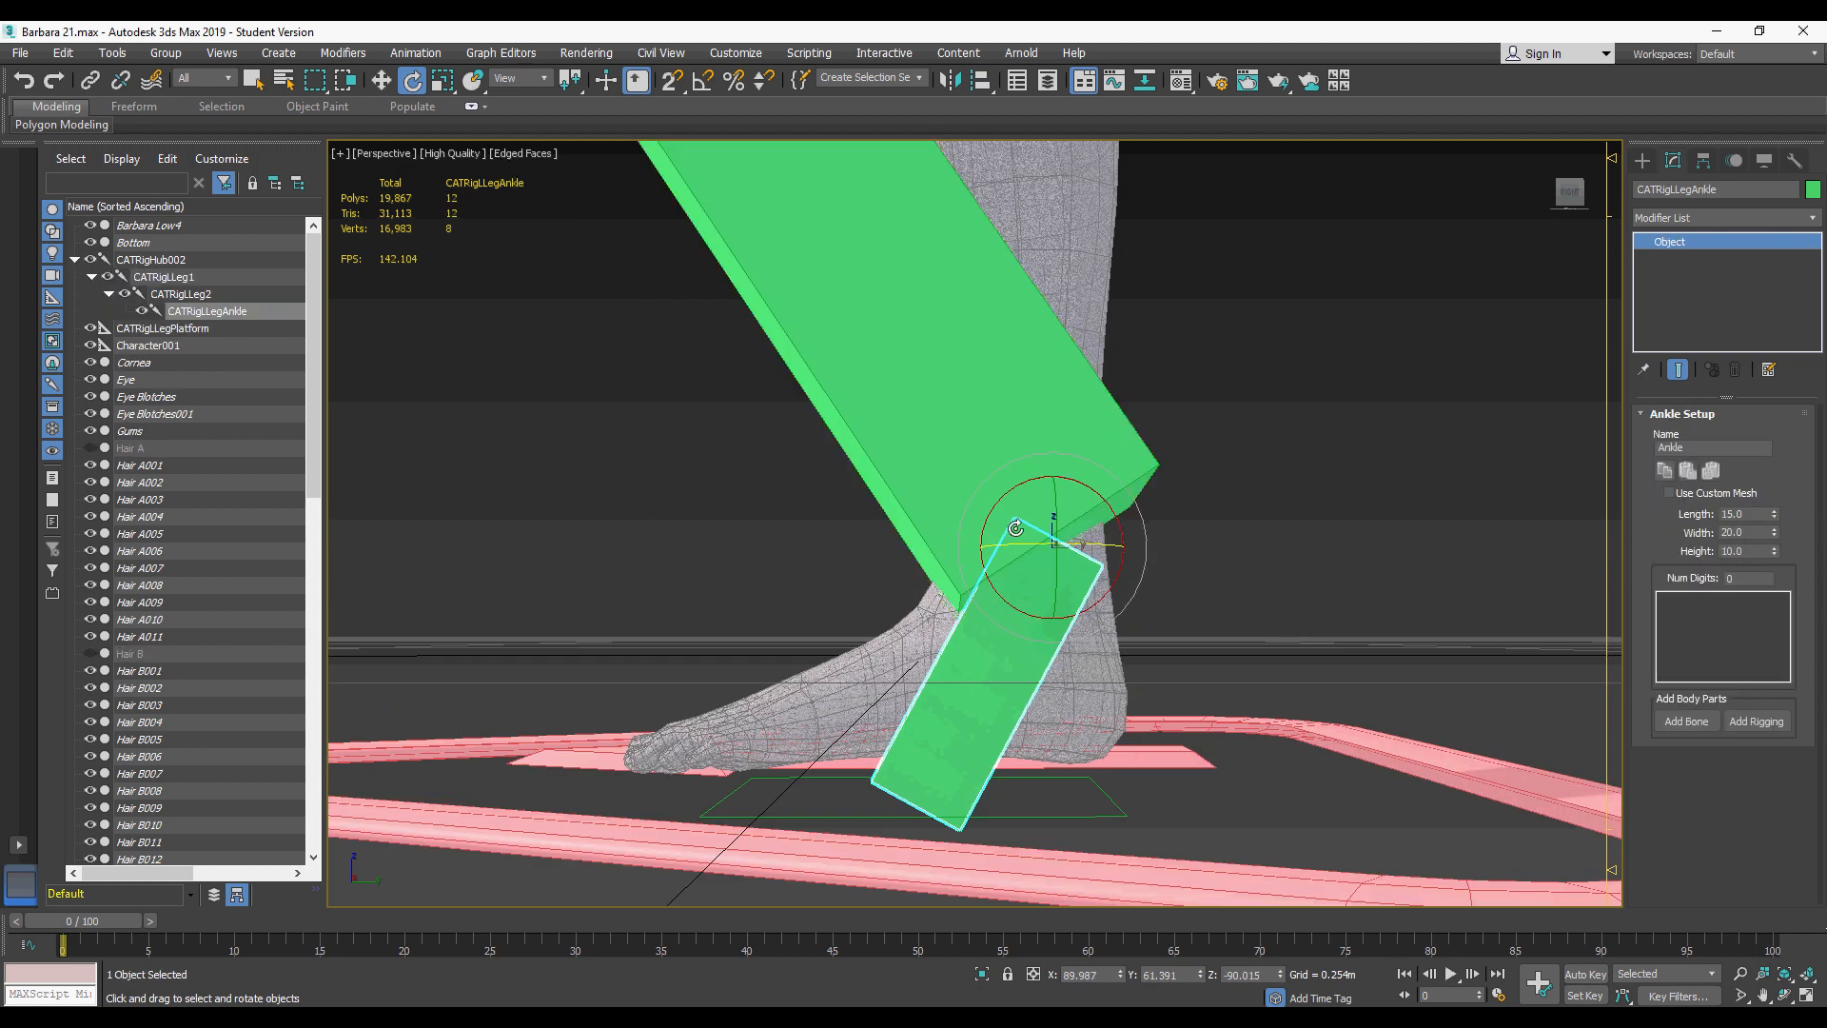
{"action": "scroll", "coordinate": [1018, 542], "scroll_direction": "down", "scroll_amount": 4}
{"action": "middle_click_drag", "start_coordinate": [1022, 415], "coordinate": [1035, 649]}
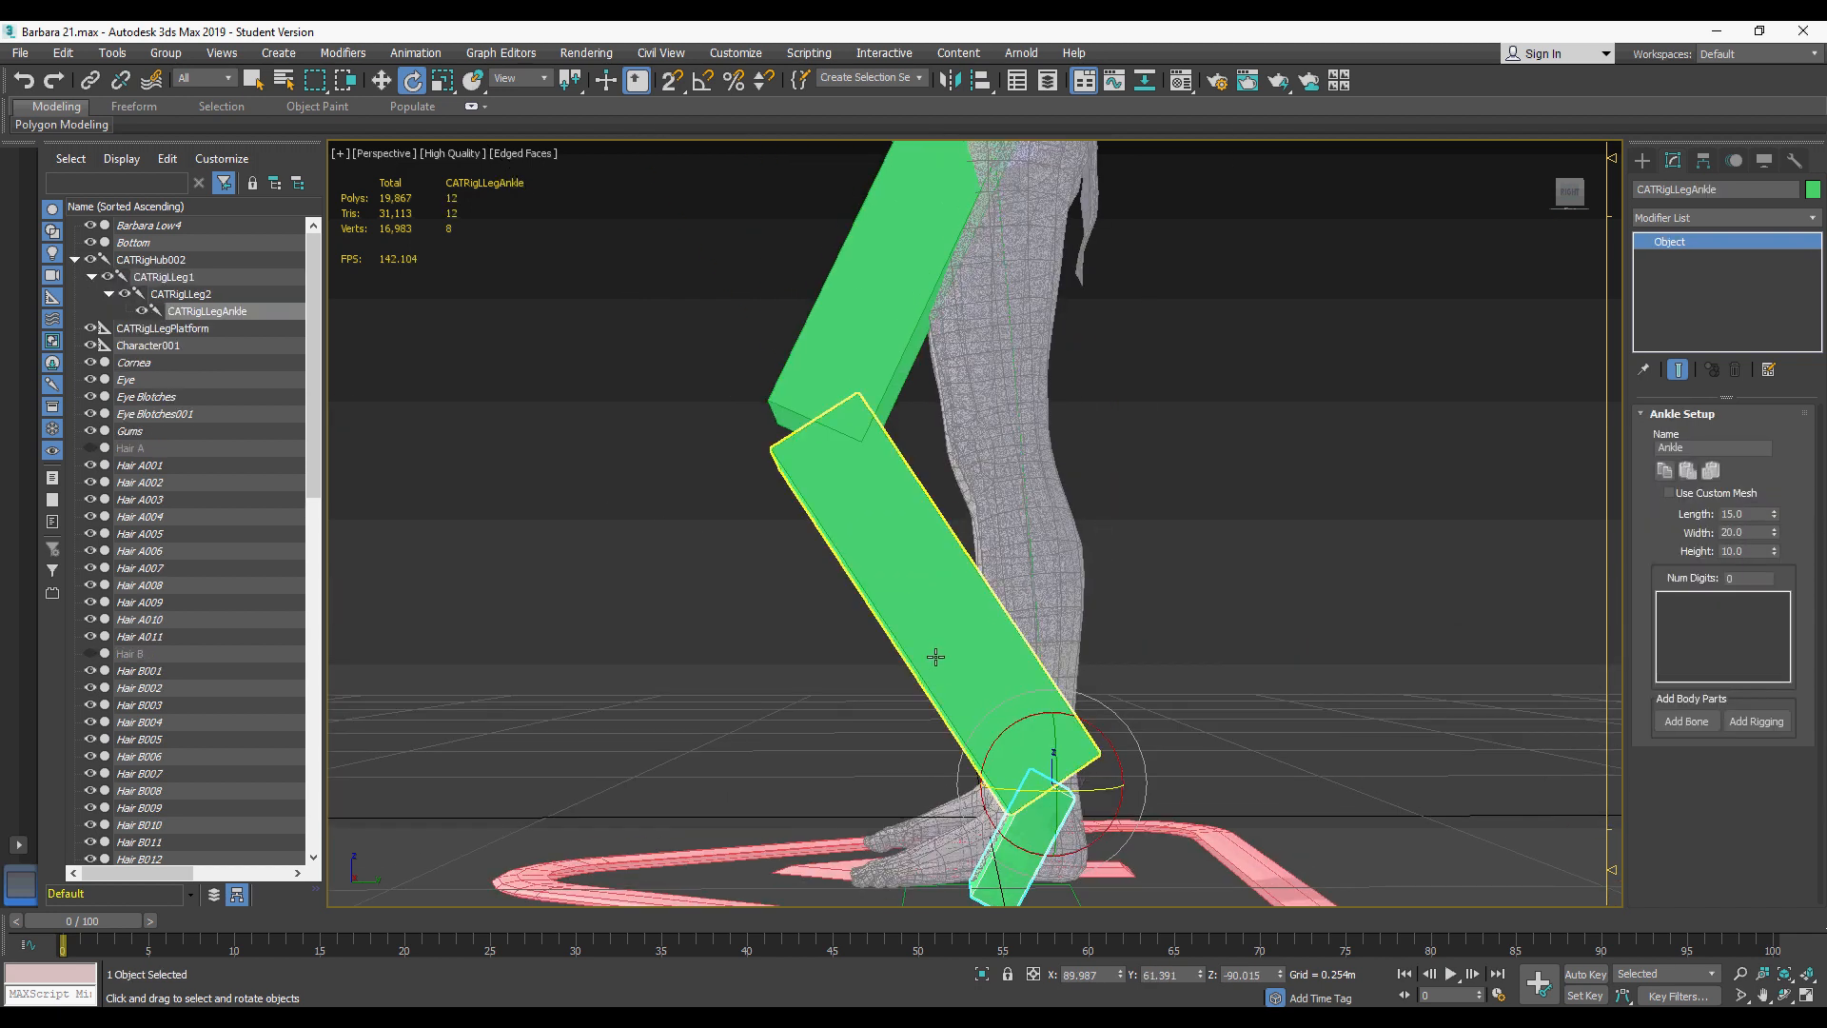
{"action": "middle_click_drag", "start_coordinate": [915, 300], "coordinate": [956, 442]}
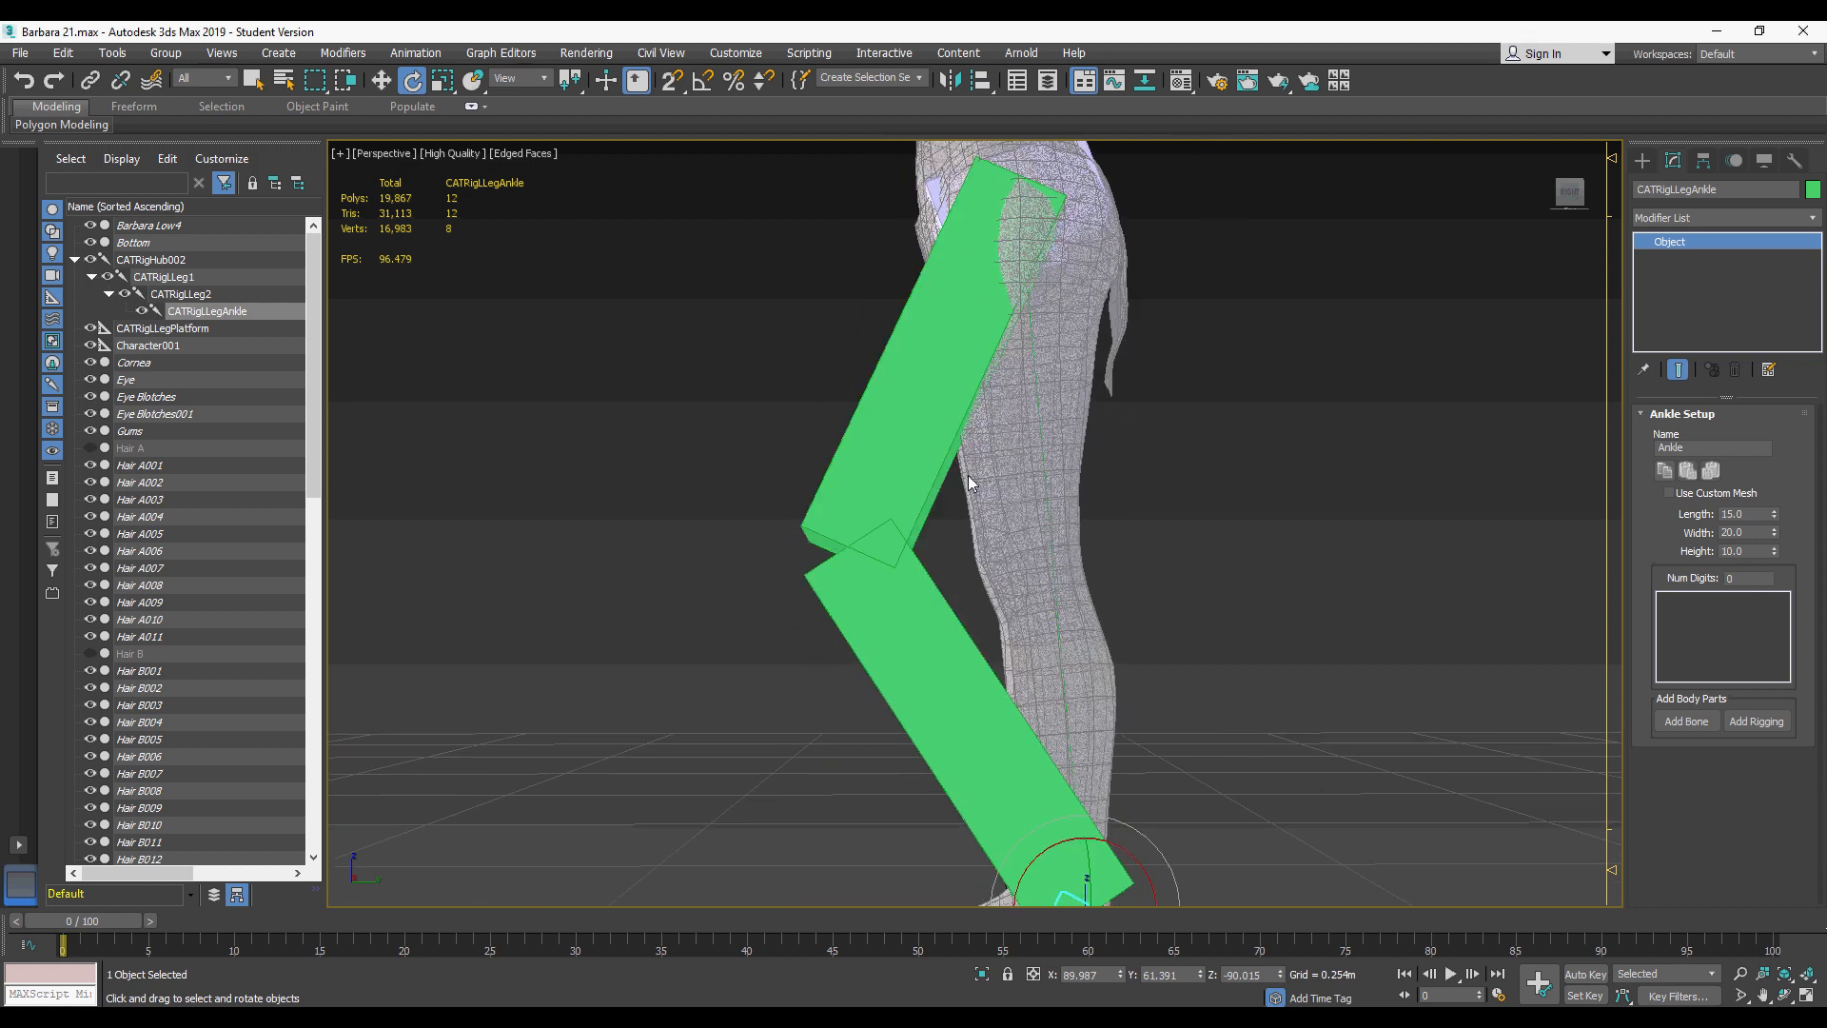
{"action": "scroll", "coordinate": [969, 478], "scroll_direction": "down", "scroll_amount": 4}
{"action": "middle_click_drag", "start_coordinate": [995, 520], "coordinate": [1090, 616], "text": "alt"}
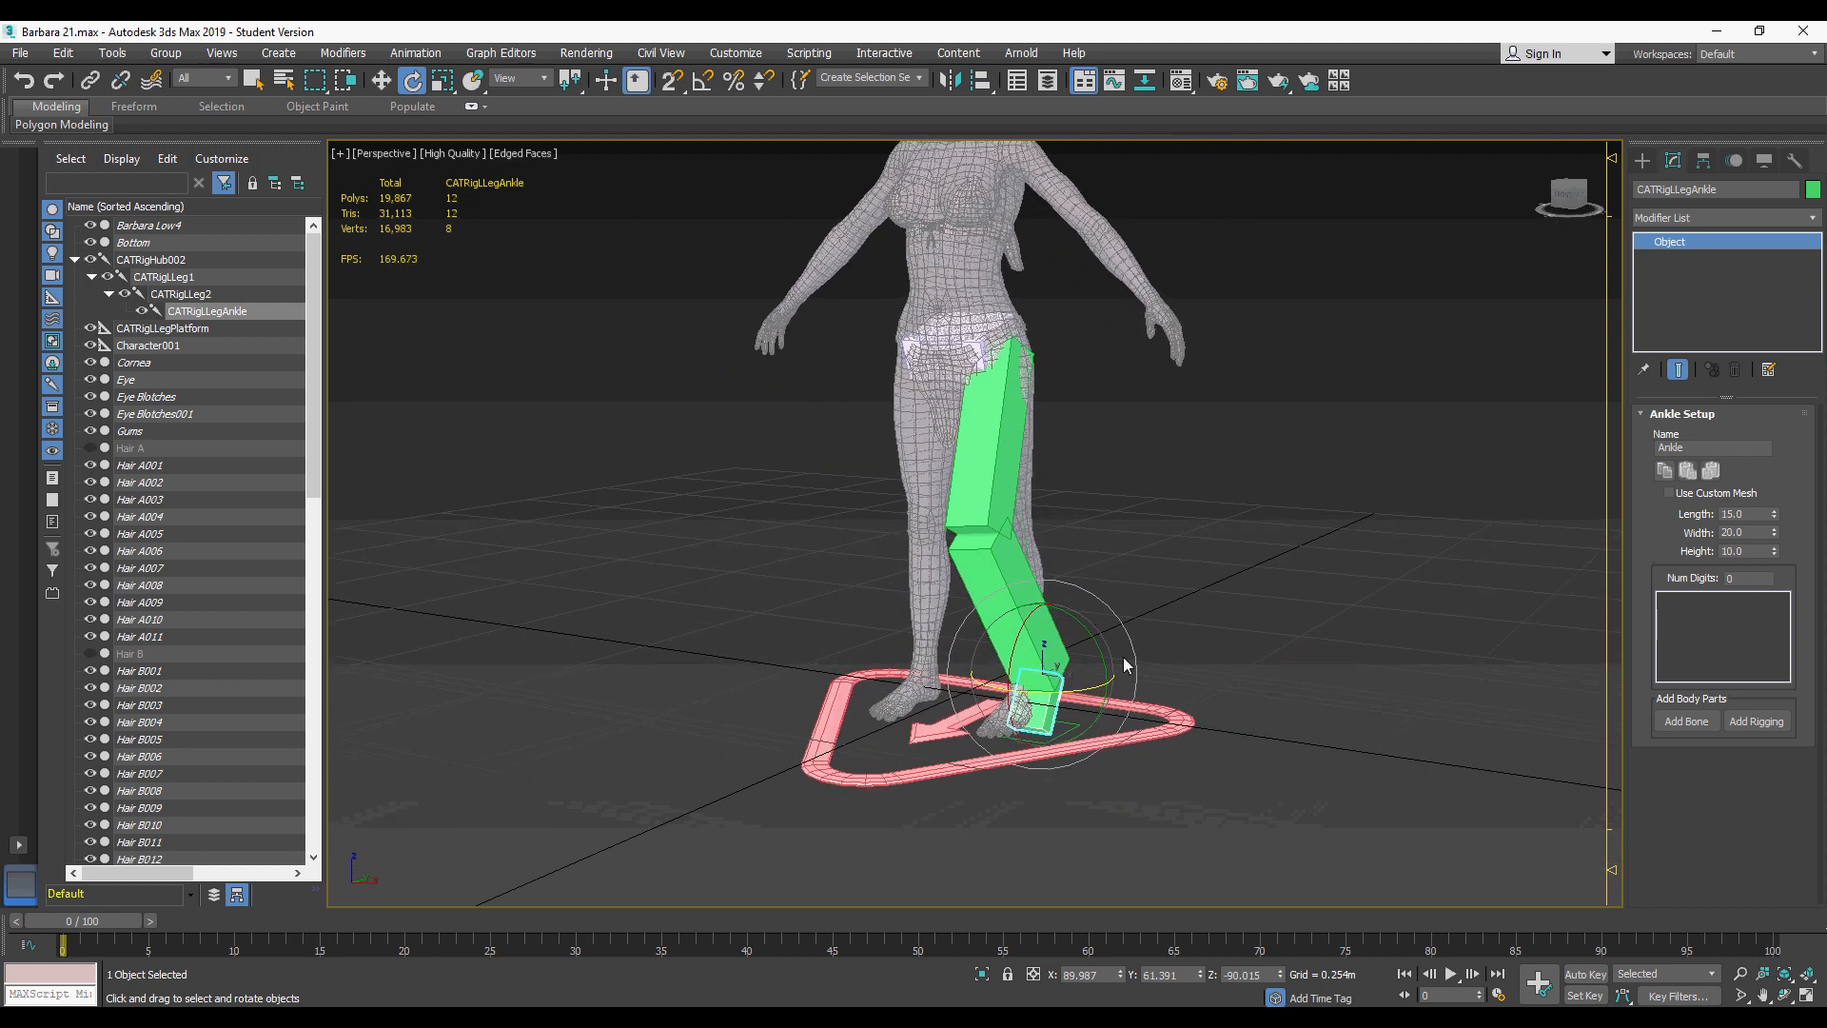
{"action": "left_click", "coordinate": [909, 344]}
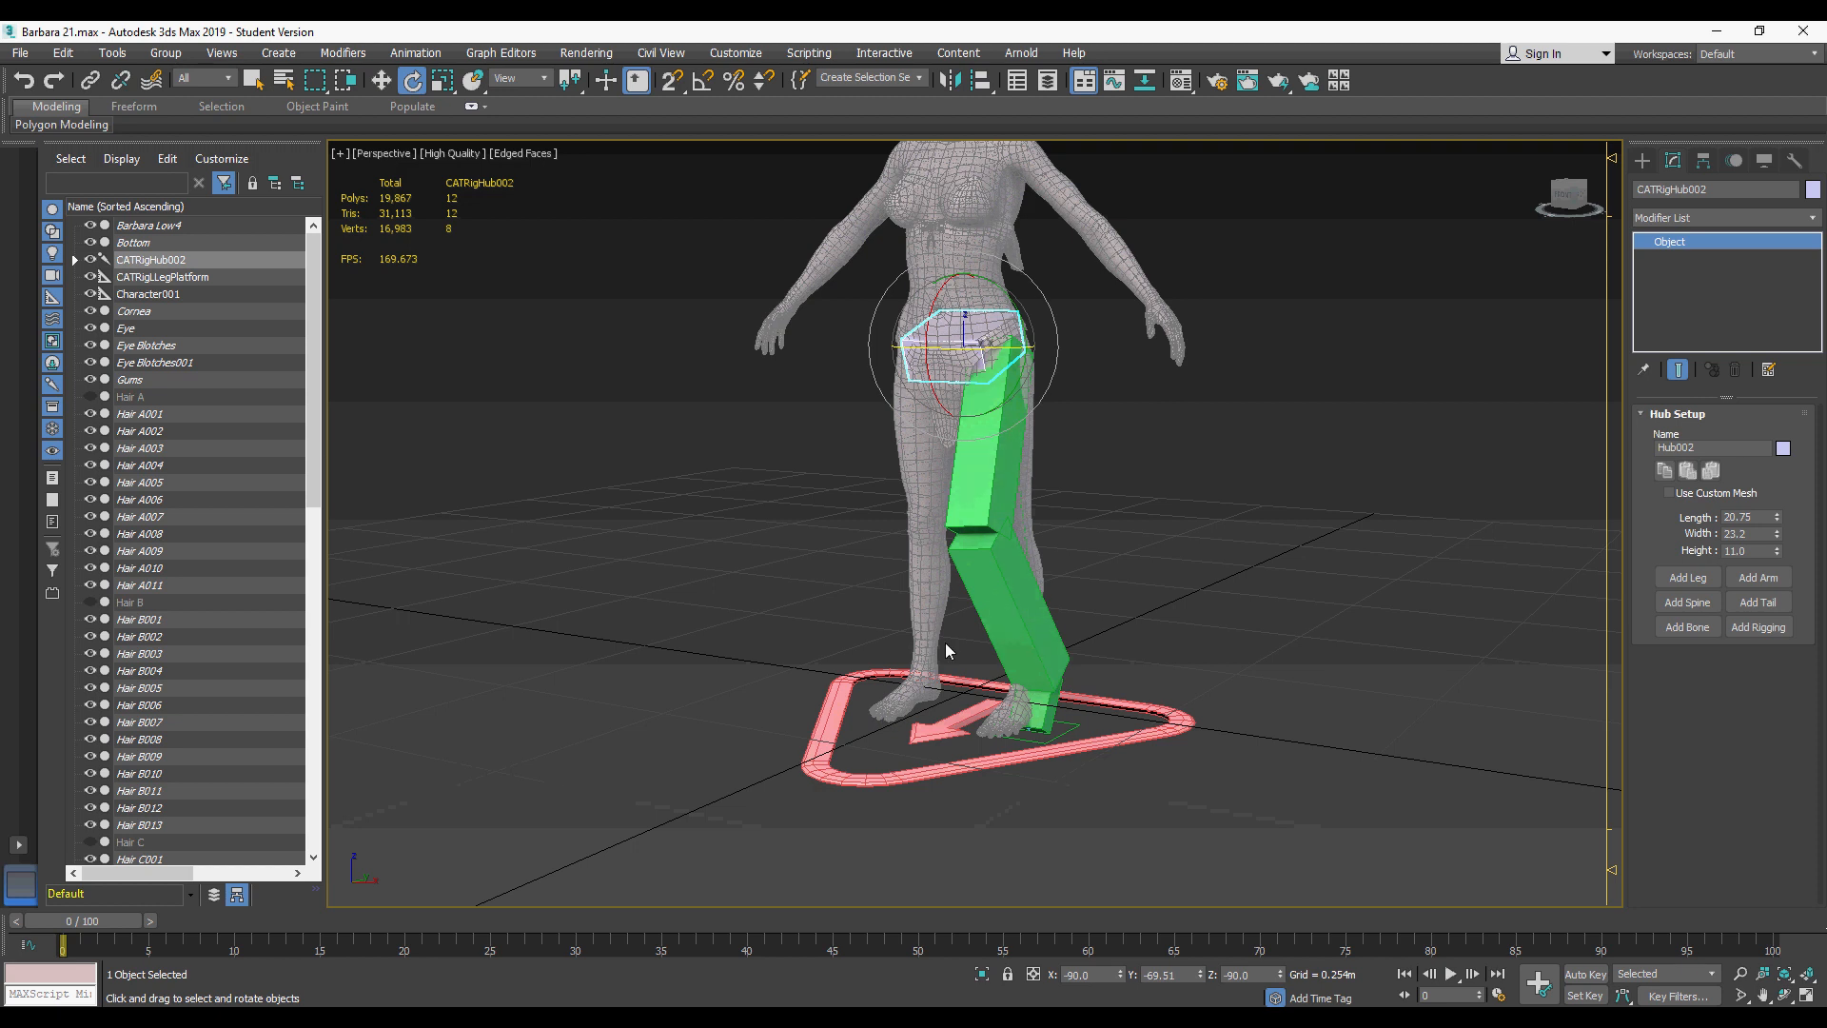
Step: Select the ankle bone and reposition it over the character's foot, working in the right side view
{"action": "scroll", "coordinate": [954, 659], "scroll_direction": "up", "scroll_amount": 5}
{"action": "scroll", "coordinate": [969, 678], "scroll_direction": "down", "scroll_amount": 3}
{"action": "left_click", "coordinate": [969, 680]}
{"action": "left_click", "coordinate": [376, 151]}
{"action": "left_click", "coordinate": [428, 367]}
{"action": "left_click_drag", "start_coordinate": [1172, 666], "coordinate": [1092, 617]}
{"action": "key", "text": "w"}
{"action": "key", "text": "e"}
{"action": "key", "text": "w"}
{"action": "key", "text": "p"}
{"action": "middle_click_drag", "start_coordinate": [1052, 620], "coordinate": [1025, 528], "text": "alt"}
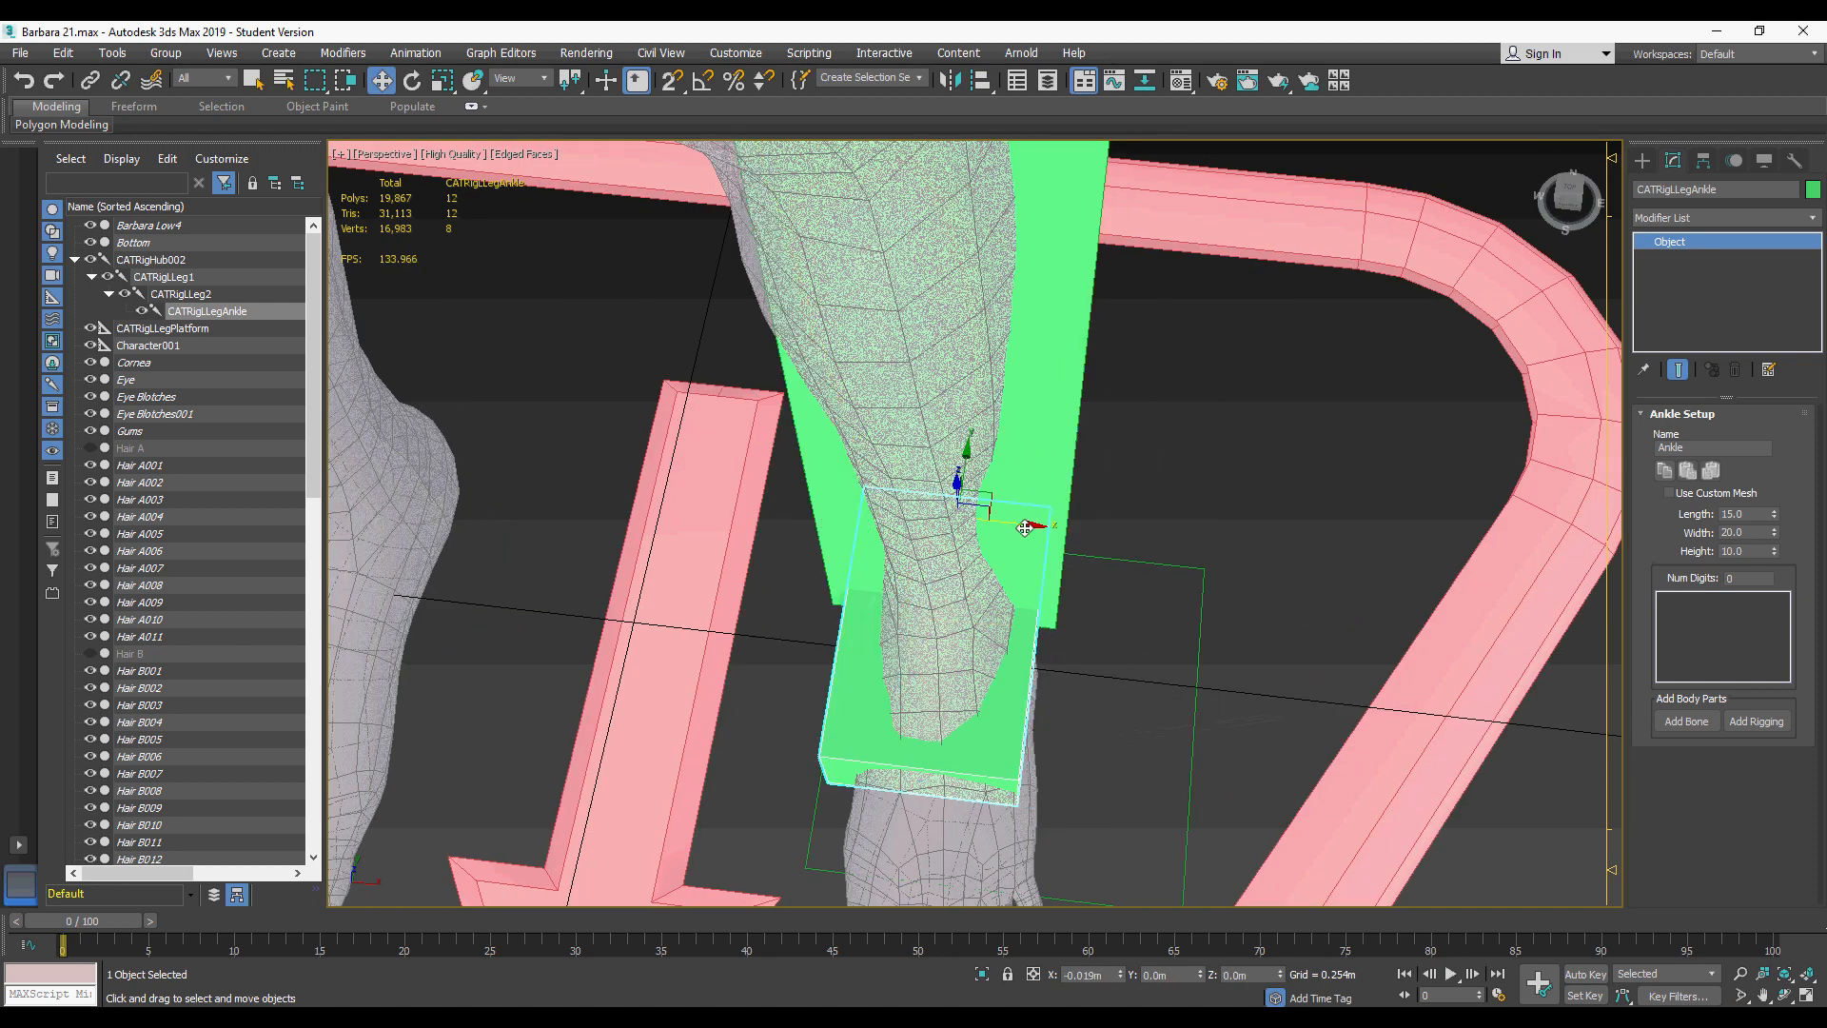
Step: Move the ankle bone and leg platform sideways under the foot, and rotate the ankle to follow the foot's direction
{"action": "left_click_drag", "start_coordinate": [1024, 528], "coordinate": [1123, 540]}
{"action": "left_click", "coordinate": [1197, 657]}
{"action": "left_click_drag", "start_coordinate": [1081, 719], "coordinate": [1040, 714]}
{"action": "middle_click_drag", "start_coordinate": [999, 704], "coordinate": [957, 609], "text": "alt"}
{"action": "left_click", "coordinate": [957, 605]}
{"action": "key", "text": "e"}
{"action": "left_click_drag", "start_coordinate": [990, 409], "coordinate": [1018, 410]}
Step: Set the ankle's number of digits to 1
{"action": "left_click_drag", "start_coordinate": [1742, 580], "coordinate": [1703, 588]}
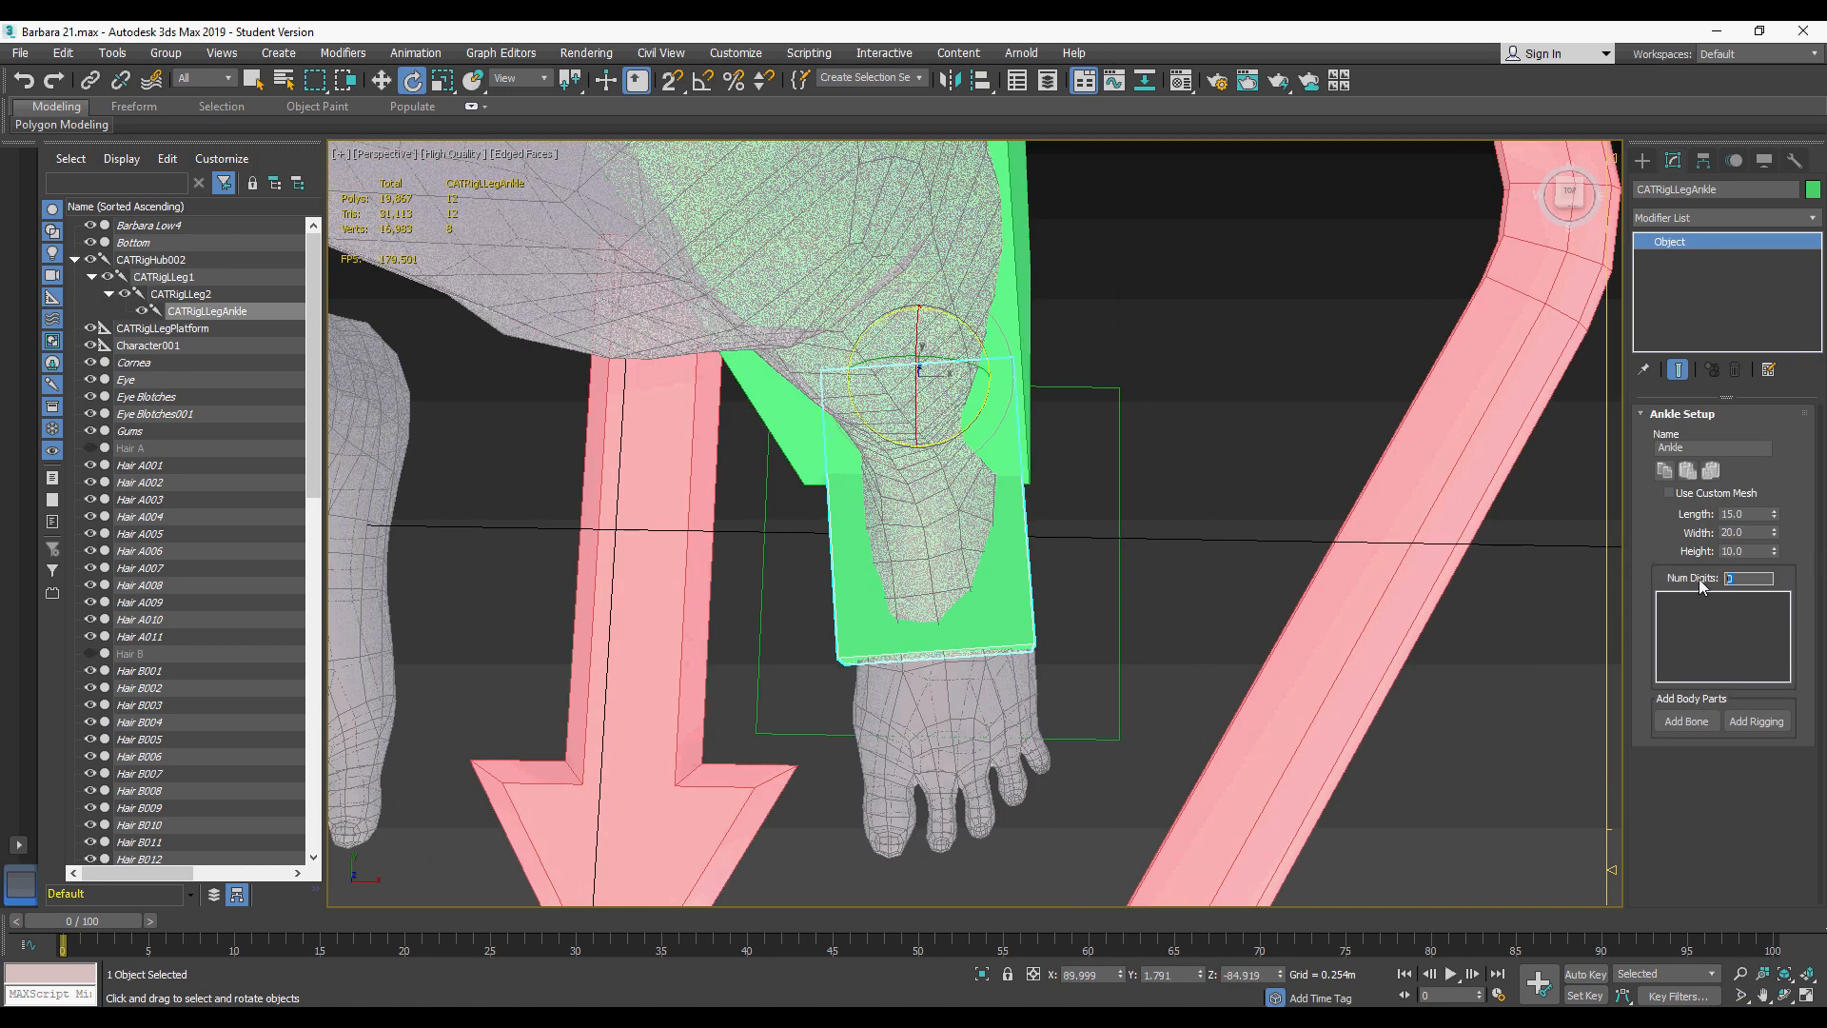
{"action": "type", "text": "1"}
{"action": "key", "text": "Return"}
Step: Set the toe digit's bone count to 1 and adjust its length to suit the toes
{"action": "left_click", "coordinate": [971, 742]}
{"action": "middle_click_drag", "start_coordinate": [991, 752], "coordinate": [837, 580]}
{"action": "left_click_drag", "start_coordinate": [1743, 499], "coordinate": [1669, 497]}
{"action": "key", "text": "BackSpace"}
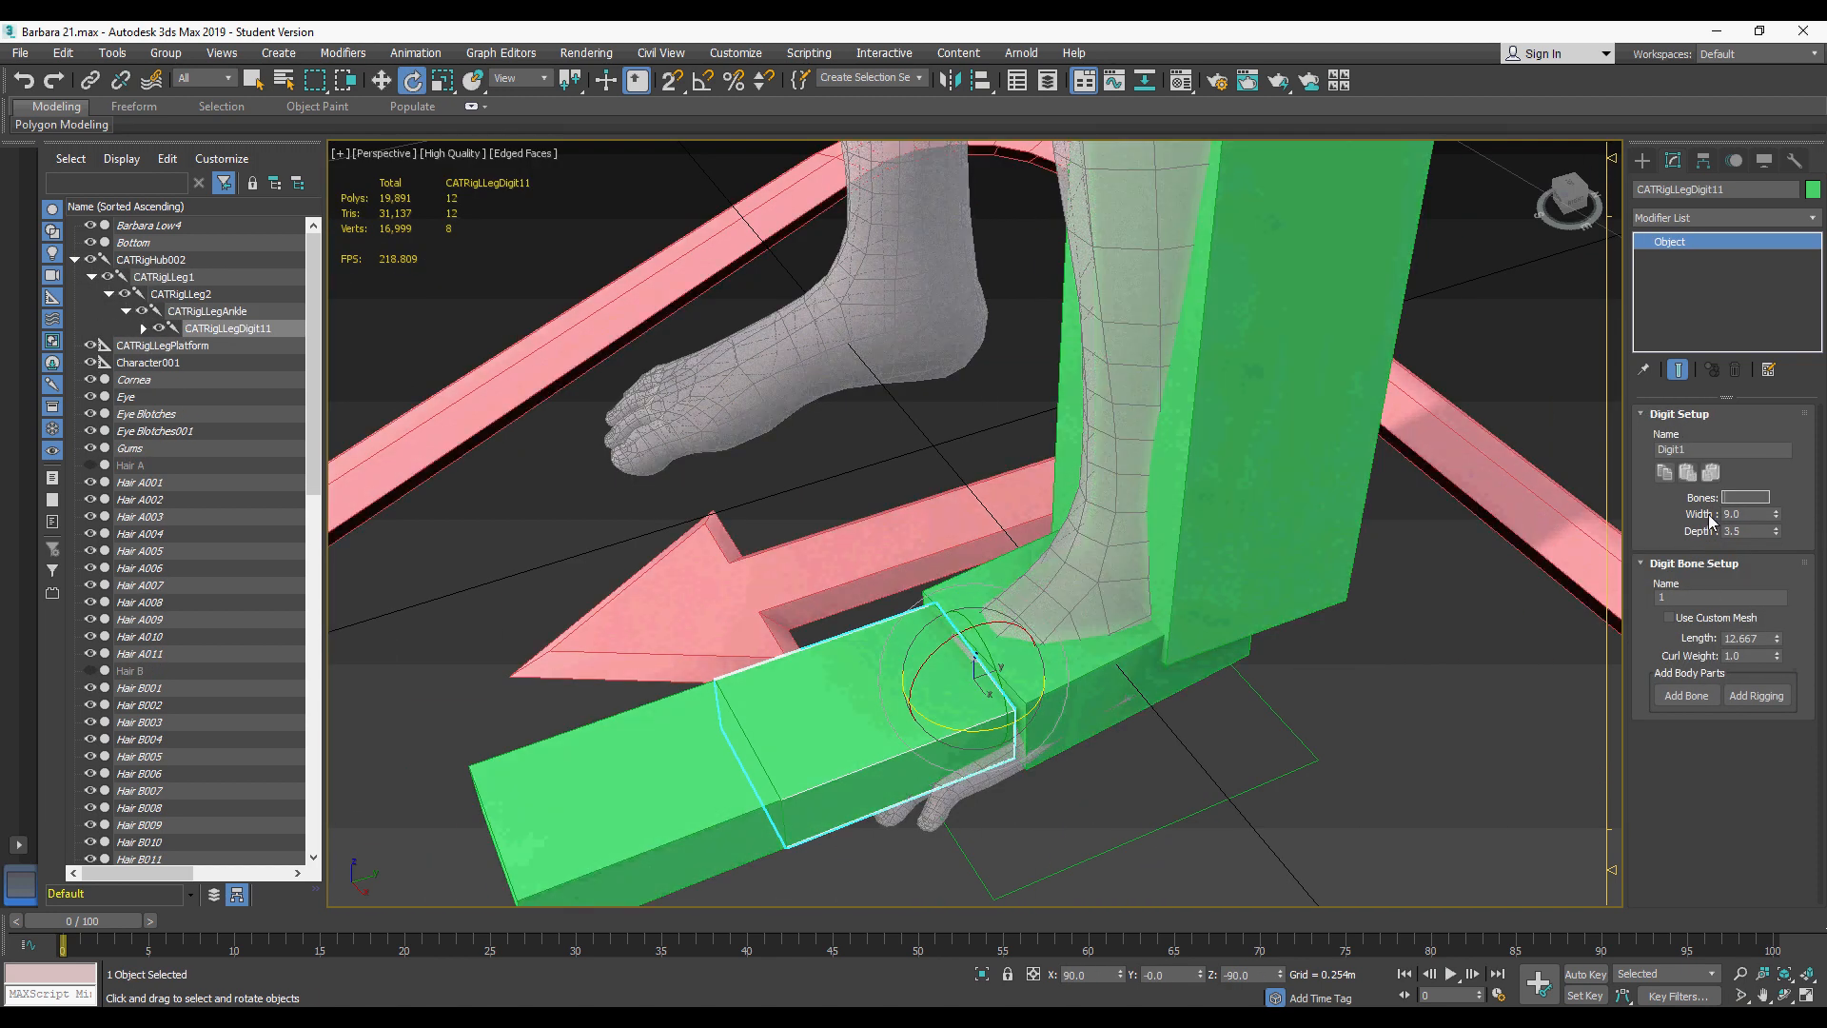
{"action": "type", "text": "1"}
{"action": "key", "text": "Return"}
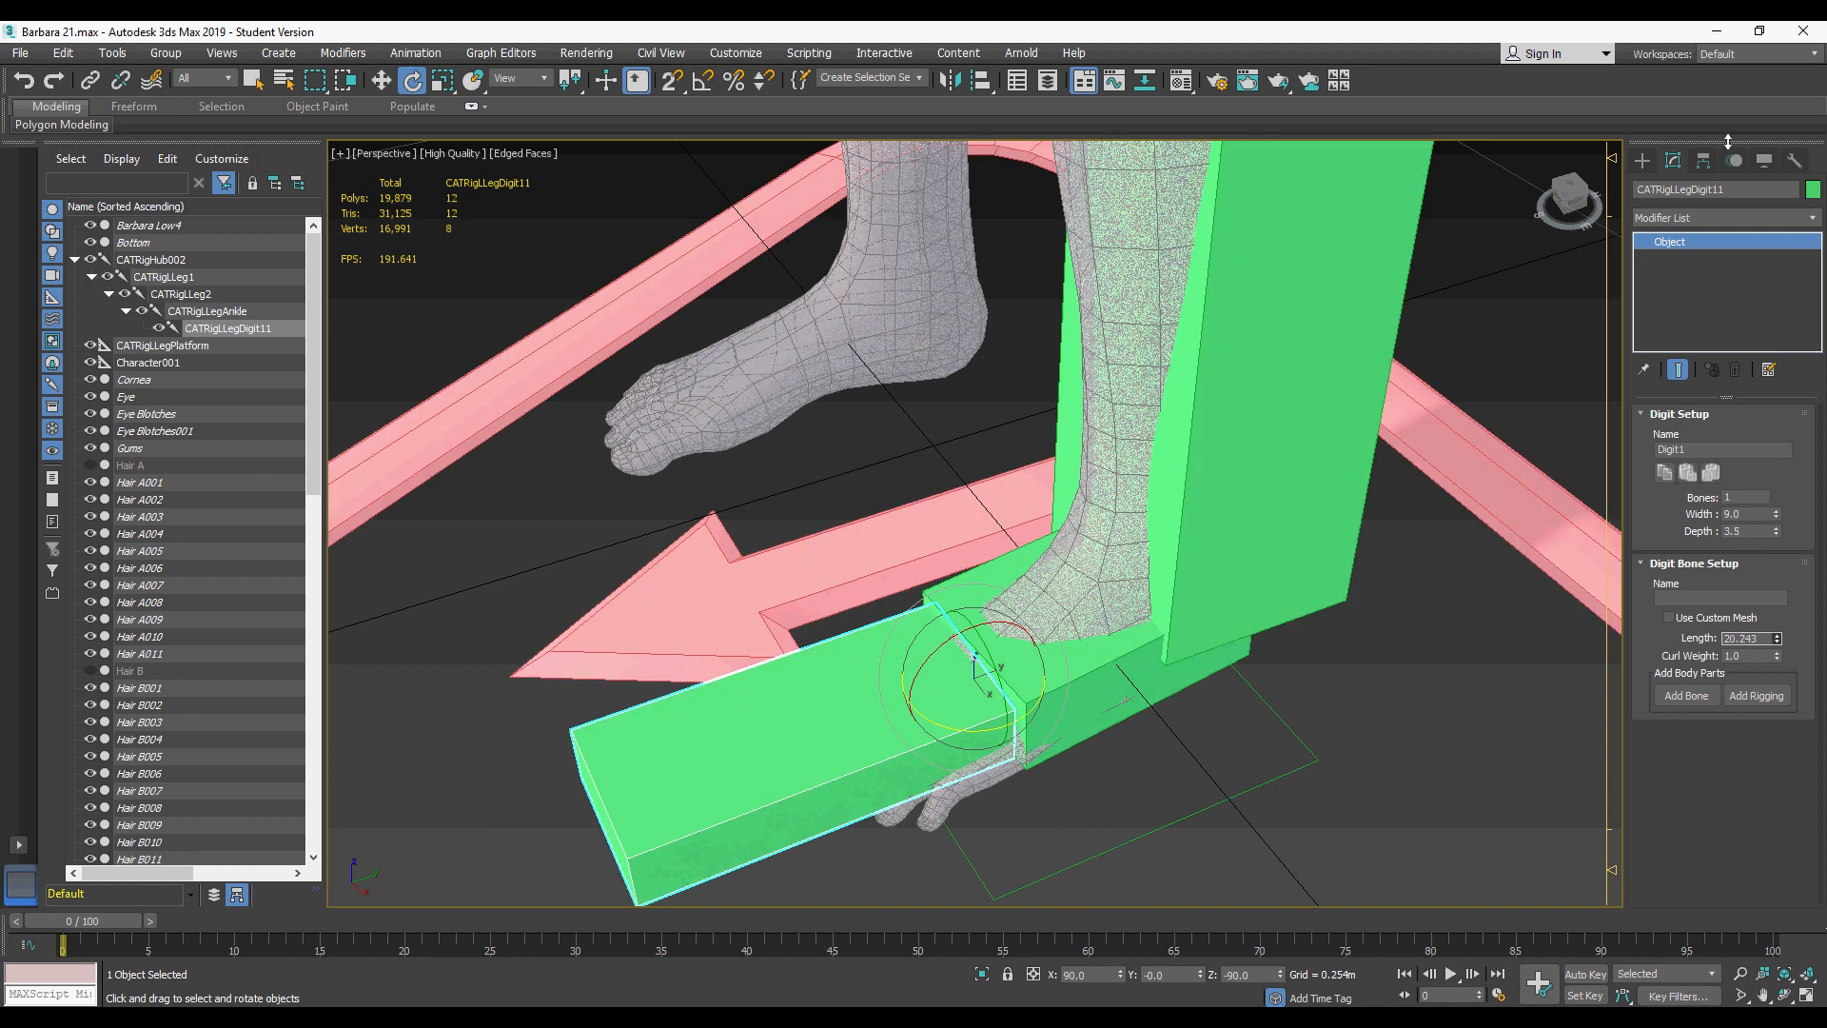
Step: Move the lower leg bone so that its upper end lines up with the character's knee
{"action": "scroll", "coordinate": [1035, 379], "scroll_direction": "down", "scroll_amount": 5}
{"action": "middle_click_drag", "start_coordinate": [1075, 533], "coordinate": [1046, 609], "text": "alt"}
{"action": "scroll", "coordinate": [1066, 428], "scroll_direction": "up", "scroll_amount": 3}
{"action": "left_click", "coordinate": [1094, 428]}
{"action": "key", "text": "w"}
{"action": "left_click_drag", "start_coordinate": [1099, 354], "coordinate": [1020, 314]}
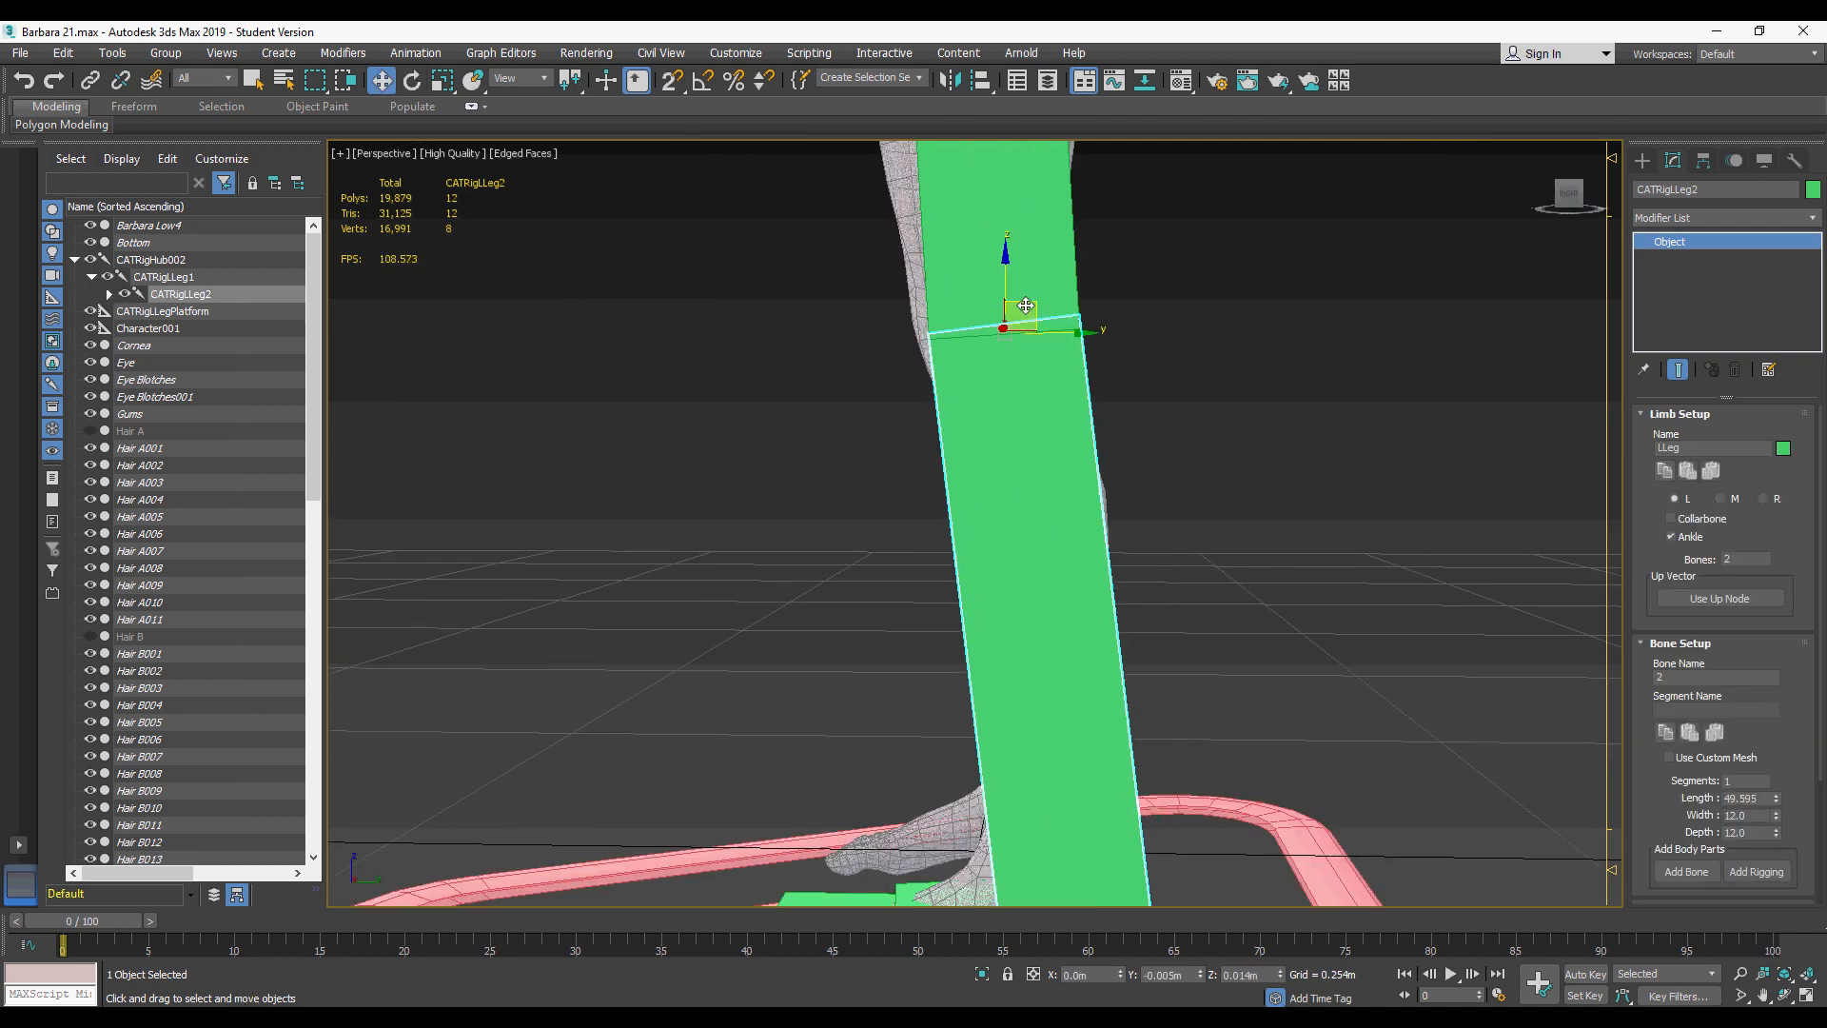
{"action": "middle_click_drag", "start_coordinate": [980, 323], "coordinate": [1094, 340], "text": "alt"}
{"action": "left_click_drag", "start_coordinate": [1097, 339], "coordinate": [1079, 340]}
Step: Move the upper leg bone sideways at the hip to centre it in the thigh
{"action": "middle_click_drag", "start_coordinate": [1079, 339], "coordinate": [1037, 623], "text": "alt"}
{"action": "scroll", "coordinate": [1094, 362], "scroll_direction": "down", "scroll_amount": 3}
{"action": "left_click", "coordinate": [994, 428]}
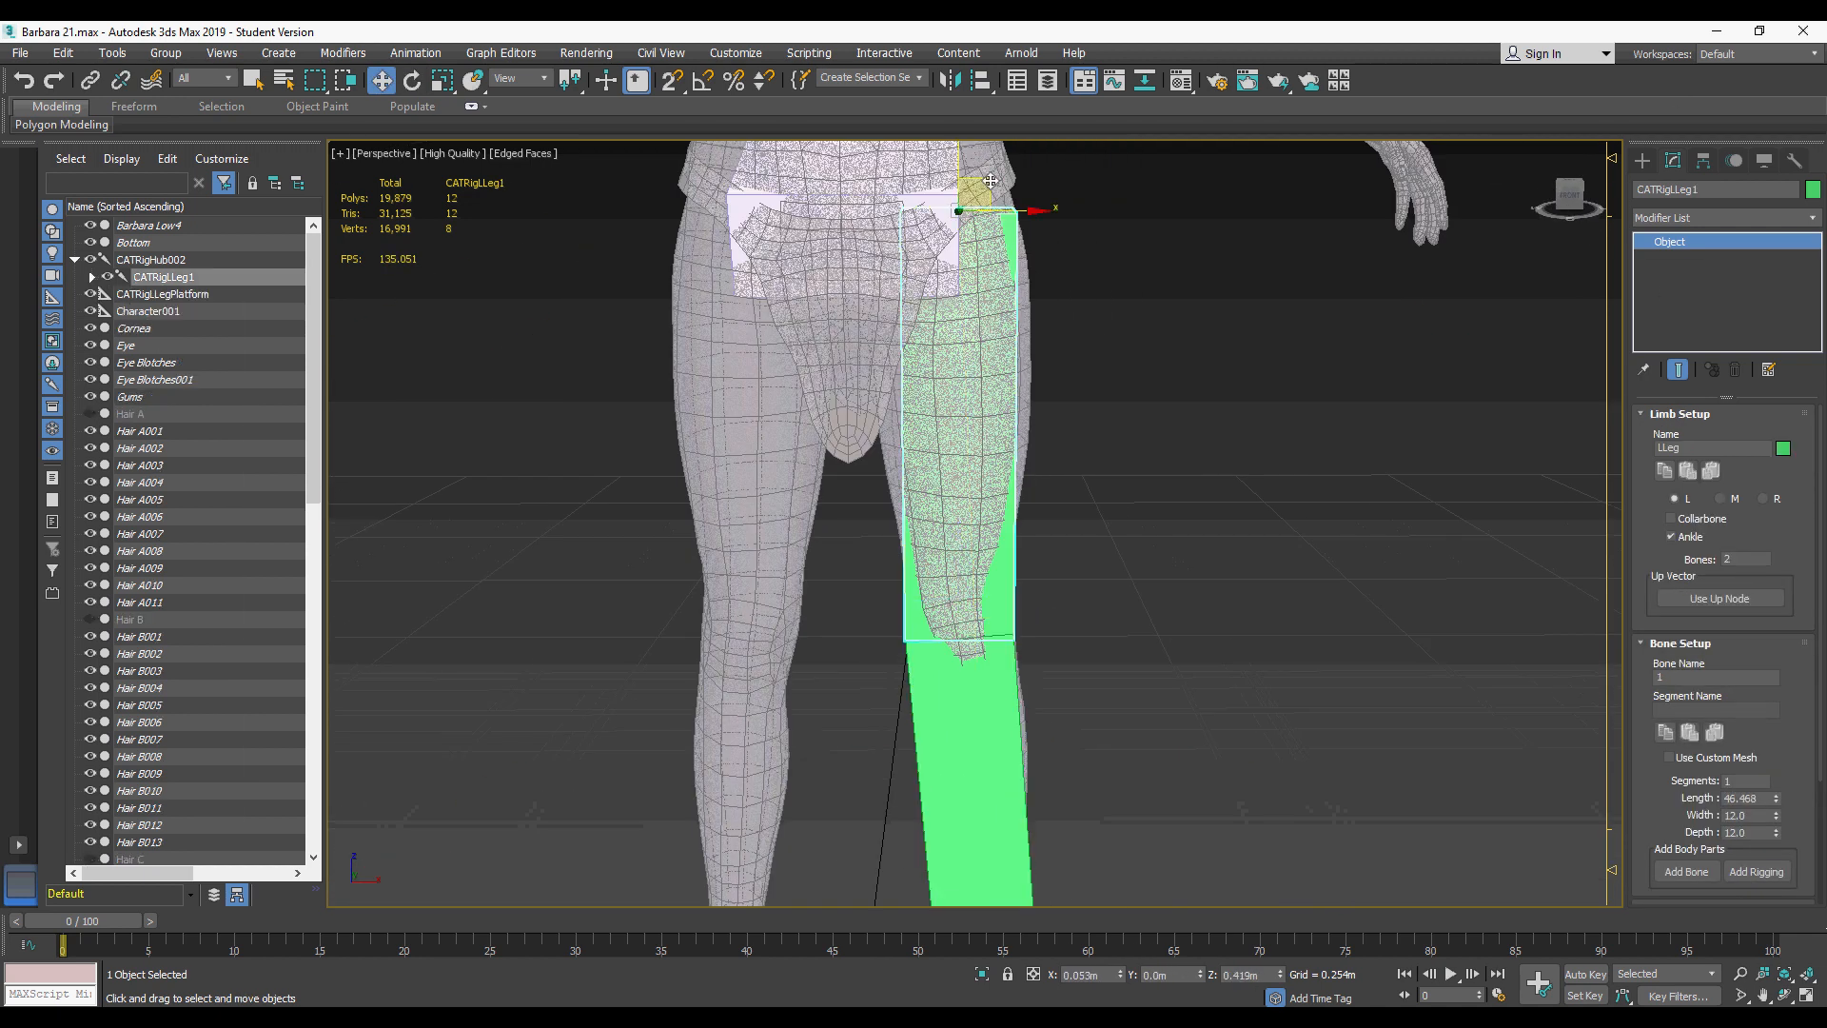
{"action": "left_click_drag", "start_coordinate": [970, 193], "coordinate": [952, 195]}
Step: Set the lower leg bone's width to 7.68 to fit the shin
{"action": "middle_click_drag", "start_coordinate": [990, 242], "coordinate": [937, 86], "text": "alt"}
{"action": "left_click", "coordinate": [932, 642]}
{"action": "middle_click_drag", "start_coordinate": [932, 642], "coordinate": [949, 588], "text": "alt"}
{"action": "left_click_drag", "start_coordinate": [1776, 816], "coordinate": [1777, 851]}
Step: Set the upper leg bone's depth to 15.36 to fit the thigh from the side
{"action": "middle_click_drag", "start_coordinate": [990, 554], "coordinate": [1007, 494]}
{"action": "key", "text": "f"}
{"action": "middle_click_drag", "start_coordinate": [1013, 285], "coordinate": [1008, 614]}
{"action": "middle_click_drag", "start_coordinate": [1009, 614], "coordinate": [826, 586], "text": "alt"}
{"action": "left_click", "coordinate": [826, 585]}
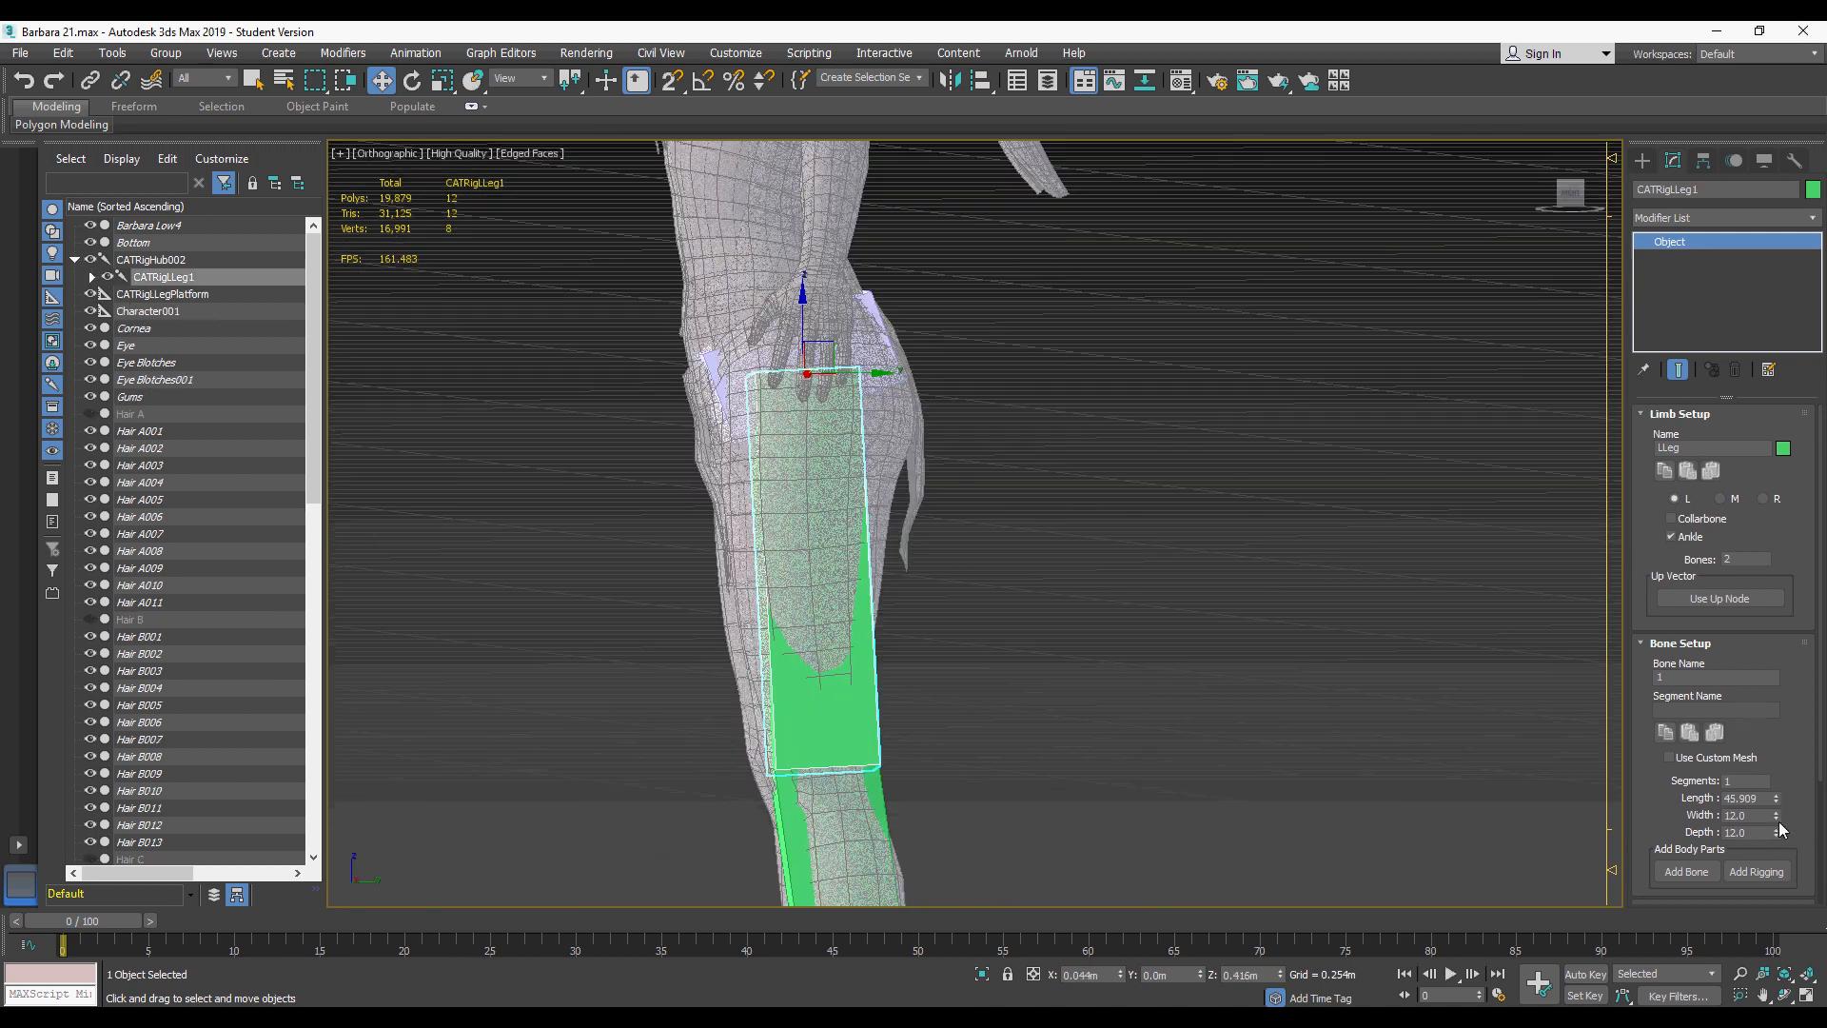
{"action": "left_click_drag", "start_coordinate": [1777, 832], "coordinate": [1780, 797]}
Step: Add an Edit Poly modifier to the upper leg bone and start editing its vertices
{"action": "key", "text": "p"}
{"action": "middle_click_drag", "start_coordinate": [837, 562], "coordinate": [987, 546], "text": "alt"}
{"action": "scroll", "coordinate": [987, 548], "scroll_direction": "down", "scroll_amount": 3}
{"action": "middle_click_drag", "start_coordinate": [1013, 666], "coordinate": [902, 714], "text": "alt"}
{"action": "middle_click_drag", "start_coordinate": [902, 714], "coordinate": [1019, 528]}
{"action": "mouse_move", "coordinate": [1019, 528]}
{"action": "middle_mouse_down"}
{"action": "mouse_move", "coordinate": [1019, 715]}
{"action": "mouse_move", "coordinate": [1011, 510]}
{"action": "middle_mouse_up"}
{"action": "middle_click_drag", "start_coordinate": [1011, 510], "coordinate": [980, 529], "text": "alt"}
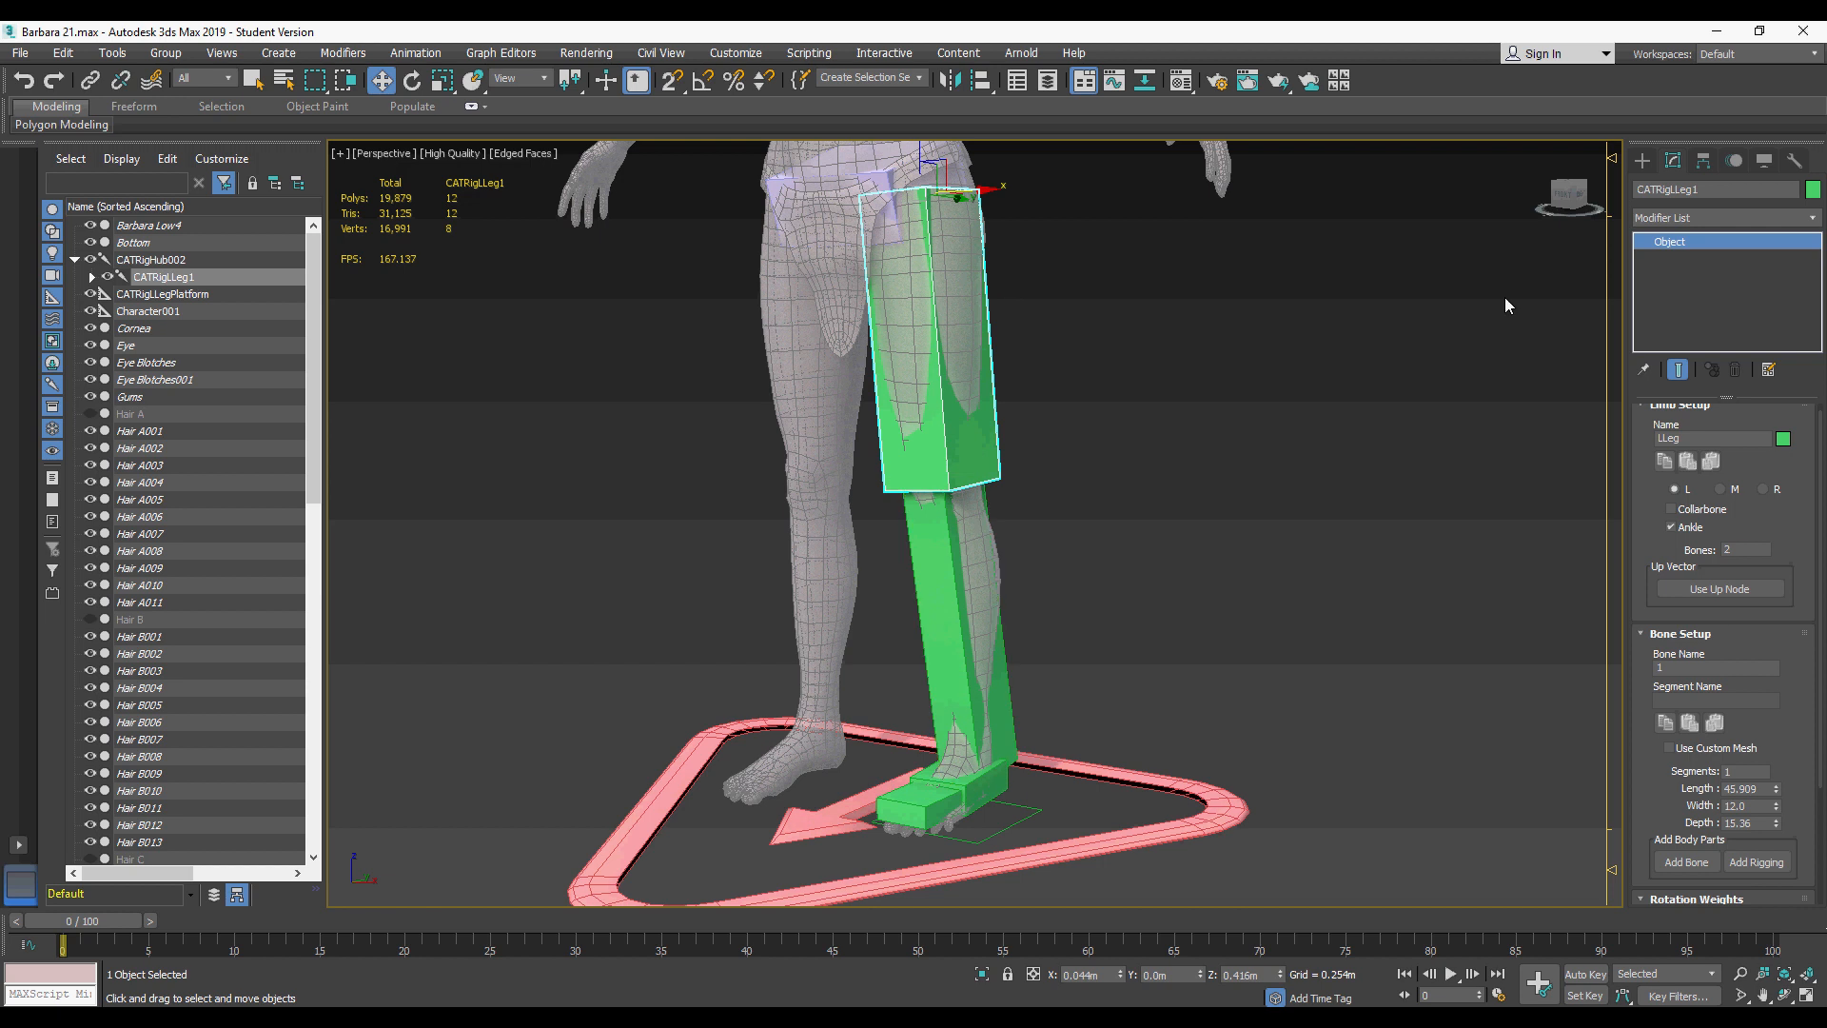
{"action": "left_click", "coordinate": [1726, 218]}
{"action": "key", "text": "e"}
{"action": "key", "text": "e"}
{"action": "key", "text": "e"}
{"action": "key", "text": "e"}
{"action": "key", "text": "Return"}
{"action": "key", "text": "1"}
Step: Move vertices at the hip end of the upper leg bone to fit the hip
{"action": "middle_click_drag", "start_coordinate": [918, 442], "coordinate": [821, 446], "text": "alt"}
{"action": "left_click_drag", "start_coordinate": [838, 456], "coordinate": [971, 486]}
{"action": "left_click_drag", "start_coordinate": [960, 459], "coordinate": [1024, 500]}
{"action": "left_click_drag", "start_coordinate": [1047, 479], "coordinate": [1036, 477]}
{"action": "middle_click_drag", "start_coordinate": [1035, 476], "coordinate": [986, 500], "text": "alt"}
Step: Adjust the upper leg bone's front and back hip-end vertices in the side view to match the thigh
{"action": "left_click", "coordinate": [384, 153]}
{"action": "left_click", "coordinate": [461, 369]}
{"action": "left_click_drag", "start_coordinate": [978, 333], "coordinate": [1037, 400]}
{"action": "left_click_drag", "start_coordinate": [1056, 364], "coordinate": [1090, 364]}
{"action": "left_click_drag", "start_coordinate": [795, 338], "coordinate": [849, 395]}
{"action": "left_click_drag", "start_coordinate": [878, 365], "coordinate": [859, 365]}
{"action": "middle_click_drag", "start_coordinate": [861, 428], "coordinate": [1000, 450], "text": "alt"}
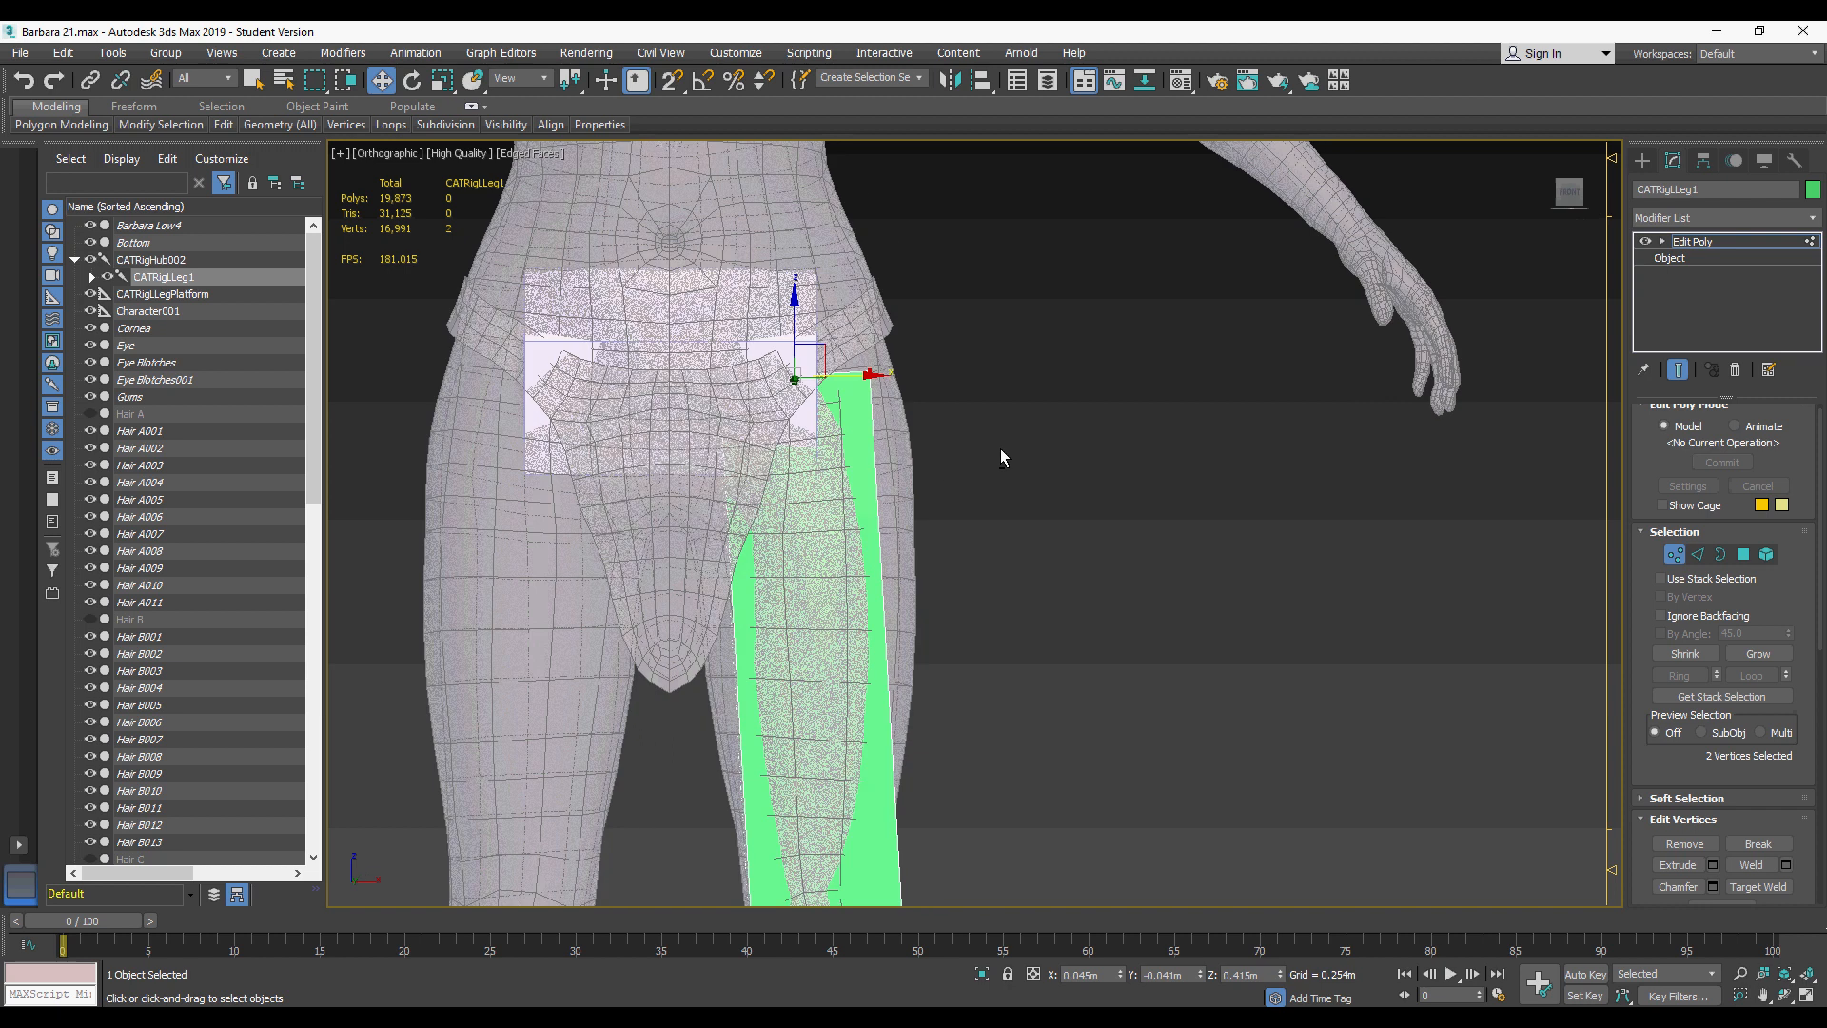
Step: Scale the upper leg bone's four knee-end vertices inward to fit the knee
{"action": "key", "text": "p"}
{"action": "scroll", "coordinate": [1005, 476], "scroll_direction": "down", "scroll_amount": 6}
{"action": "scroll", "coordinate": [1012, 653], "scroll_direction": "up", "scroll_amount": 4}
{"action": "left_click_drag", "start_coordinate": [1051, 500], "coordinate": [852, 604]}
{"action": "key", "text": "r"}
{"action": "left_click_drag", "start_coordinate": [1023, 546], "coordinate": [975, 543]}
{"action": "middle_click_drag", "start_coordinate": [914, 405], "coordinate": [759, 393], "text": "alt"}
{"action": "scroll", "coordinate": [758, 393], "scroll_direction": "up", "scroll_amount": 3}
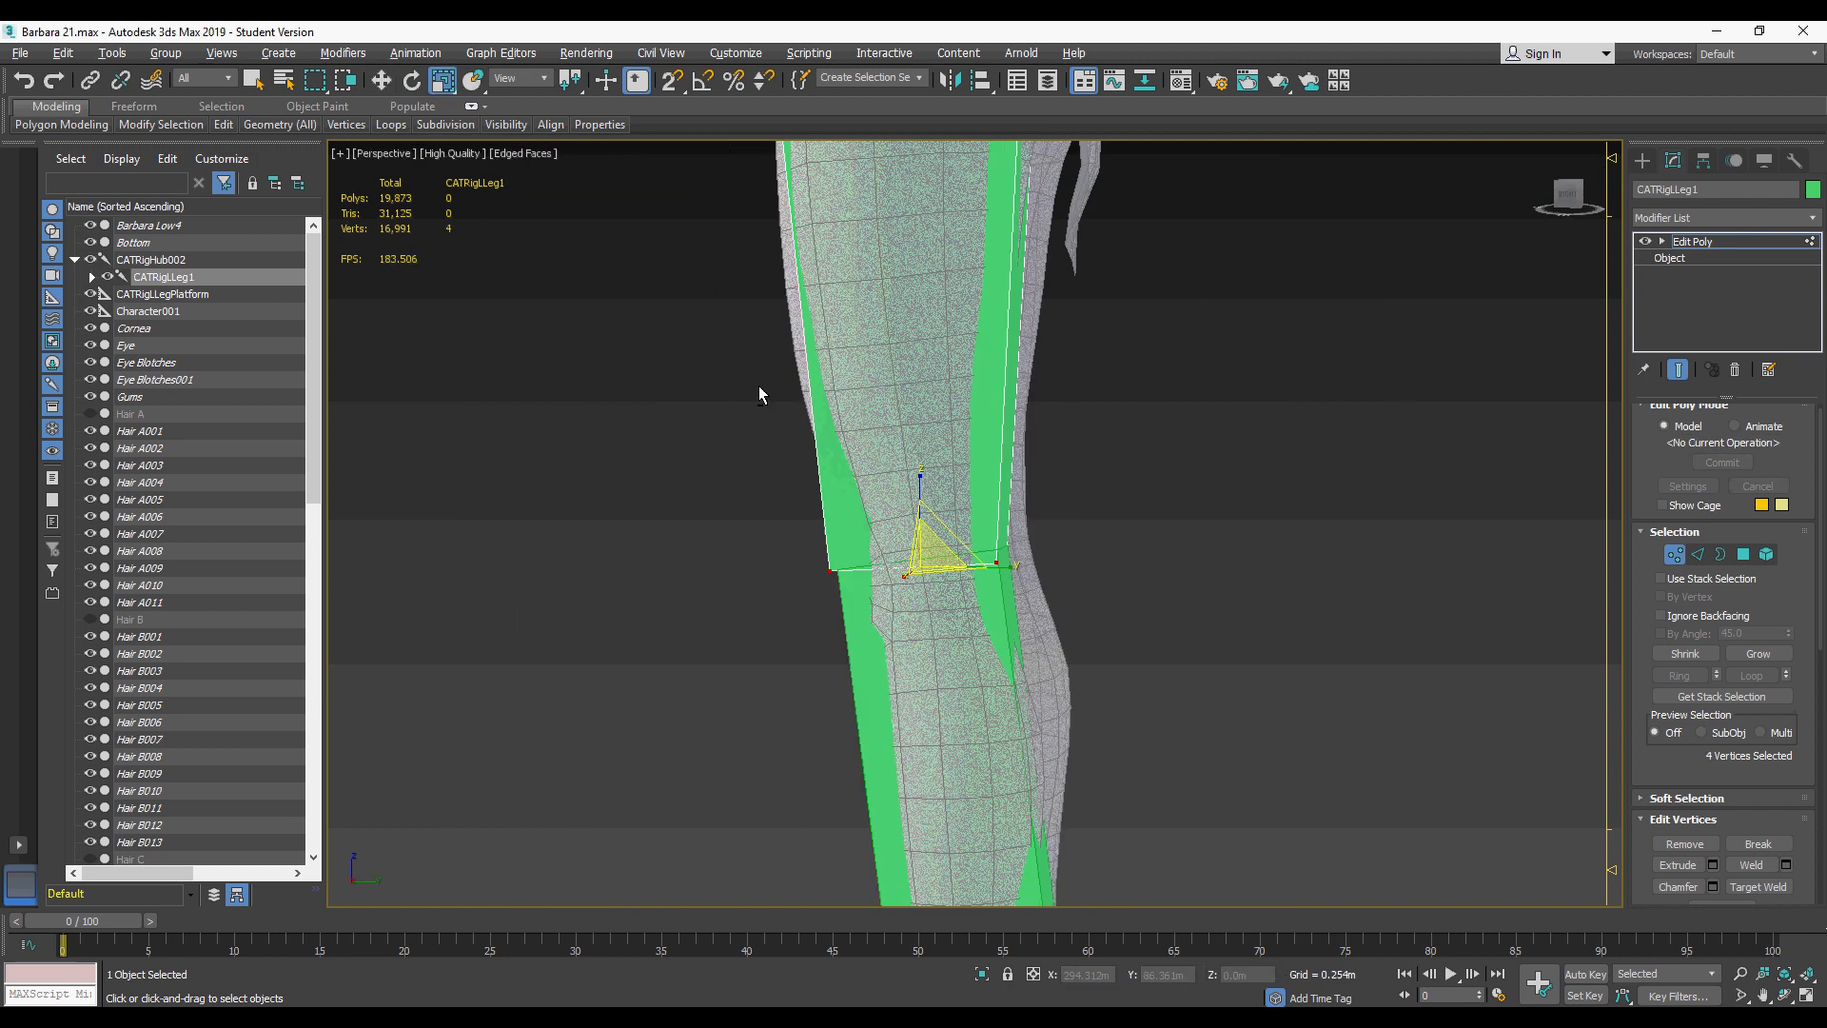
{"action": "scroll", "coordinate": [757, 393], "scroll_direction": "down", "scroll_amount": 4}
{"action": "middle_click_drag", "start_coordinate": [1060, 426], "coordinate": [990, 504], "text": "alt"}
{"action": "scroll", "coordinate": [989, 504], "scroll_direction": "down", "scroll_amount": 5}
Step: Connect the upper leg bone's lengthwise edges to add an edge loop across the thigh
{"action": "key", "text": "w"}
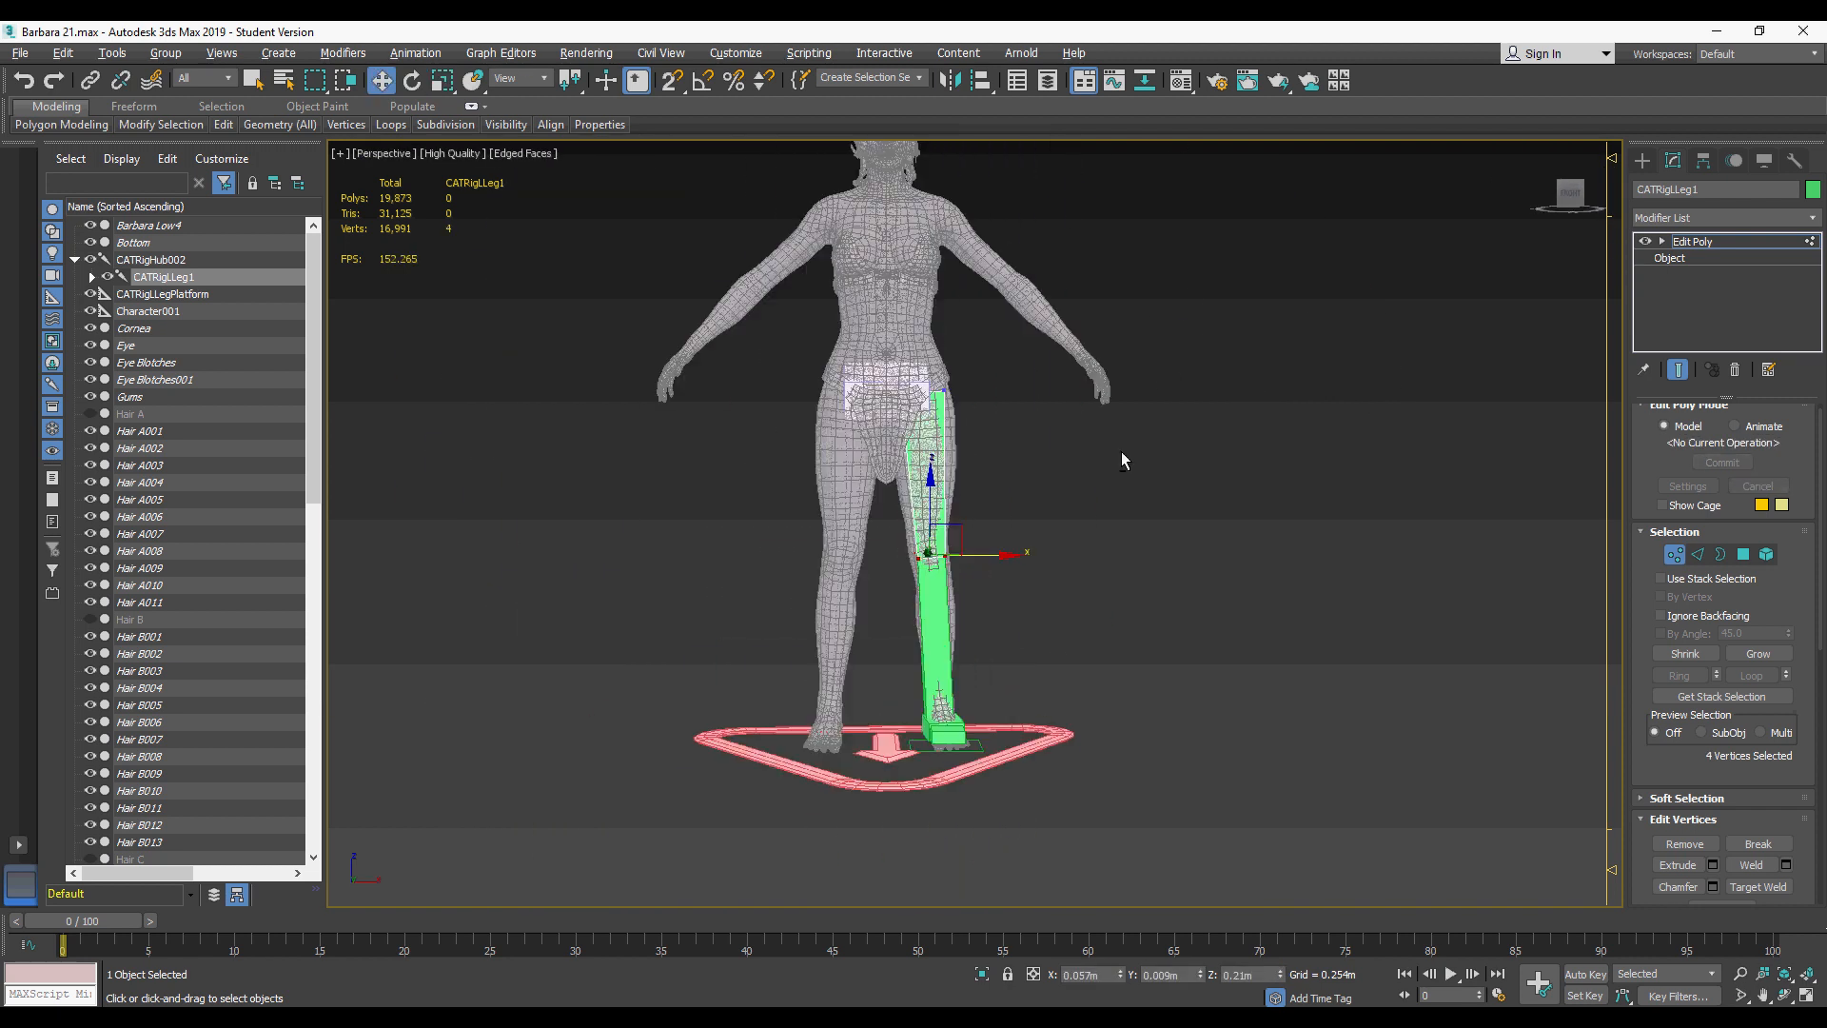
{"action": "scroll", "coordinate": [940, 470], "scroll_direction": "up", "scroll_amount": 5}
{"action": "key", "text": "2"}
{"action": "left_click_drag", "start_coordinate": [1048, 448], "coordinate": [819, 561]}
{"action": "left_click_drag", "start_coordinate": [1821, 597], "coordinate": [1821, 702]}
{"action": "left_click", "coordinate": [1757, 693]}
Step: Move the vertices of the upper leg bone's new edge loop outward to follow the thigh's contour
{"action": "key", "text": "1"}
{"action": "left_click_drag", "start_coordinate": [821, 438], "coordinate": [894, 522]}
{"action": "left_click_drag", "start_coordinate": [919, 481], "coordinate": [997, 485]}
{"action": "left_click_drag", "start_coordinate": [986, 459], "coordinate": [1000, 379]}
{"action": "middle_click_drag", "start_coordinate": [999, 409], "coordinate": [987, 513], "text": "alt"}
{"action": "scroll", "coordinate": [987, 514], "scroll_direction": "down", "scroll_amount": 3}
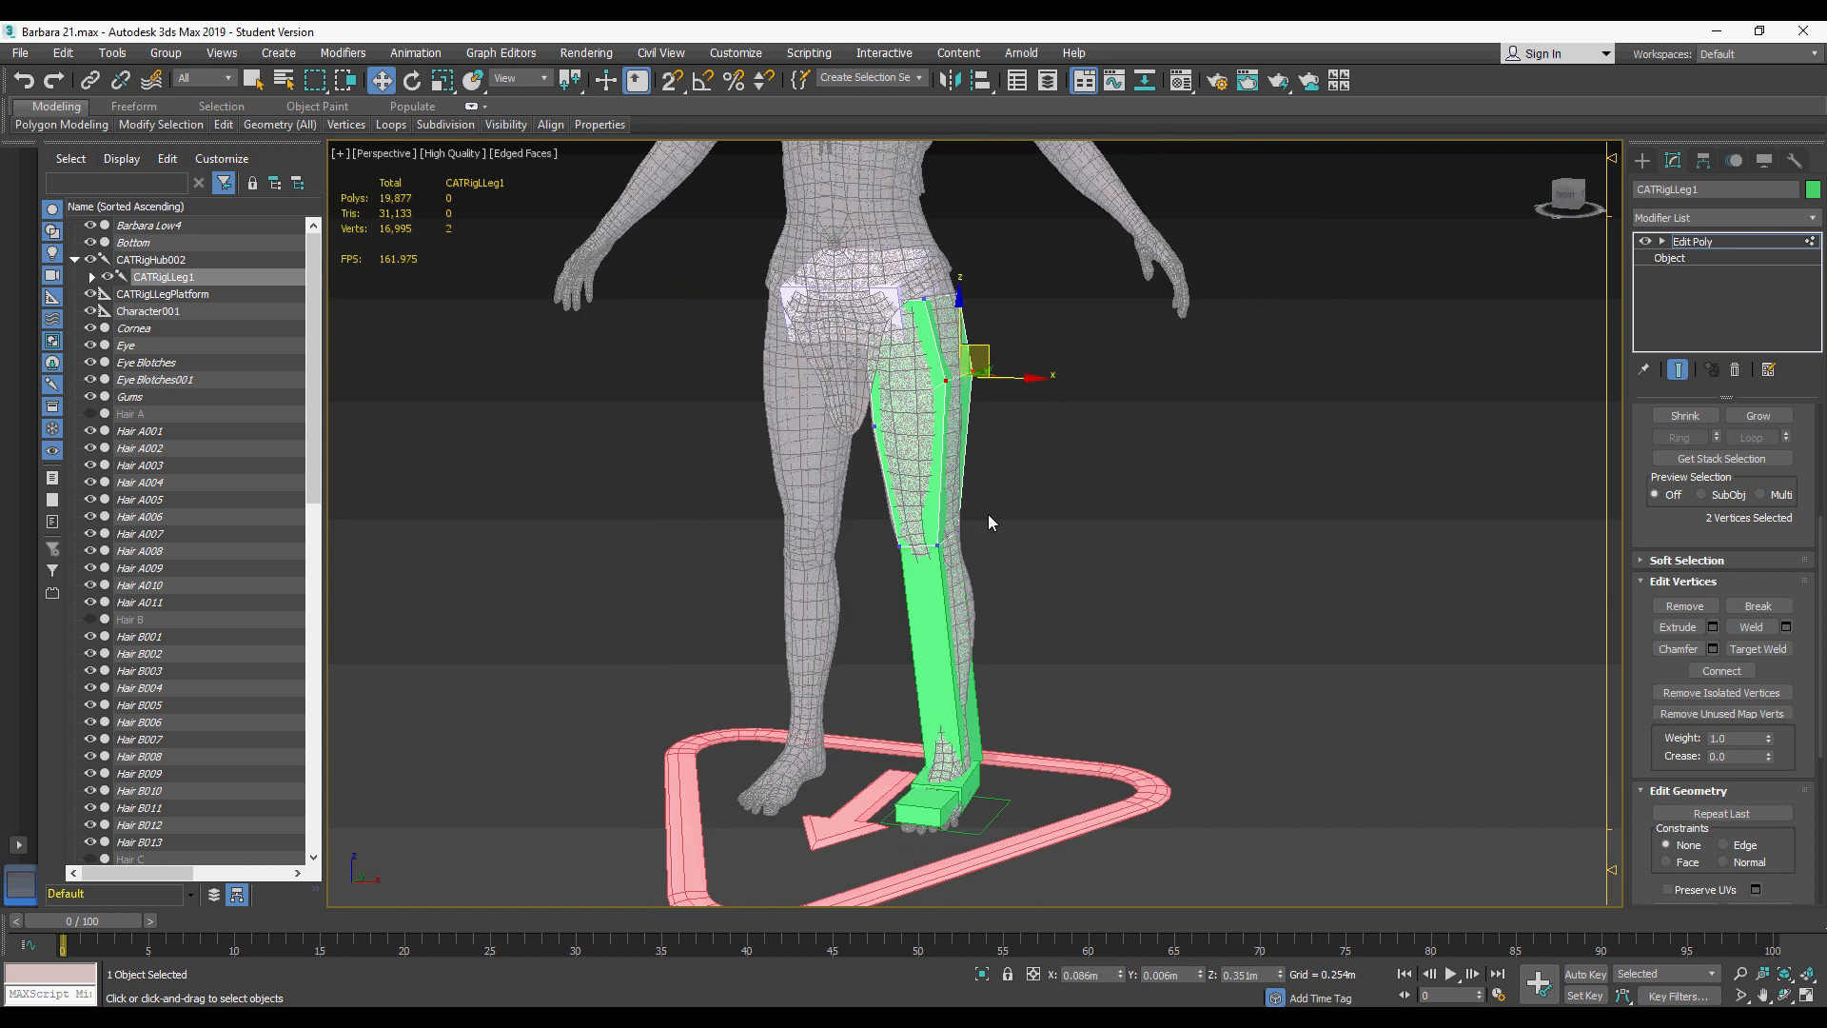
Step: Collapse the upper leg bone's Edit Poly modifier into its base object
{"action": "key", "text": "1"}
{"action": "right_click", "coordinate": [1713, 240]}
{"action": "left_click", "coordinate": [1659, 434]}
Step: Select the lower leg bone and add an Edit Poly modifier to it
{"action": "left_click", "coordinate": [913, 594]}
{"action": "left_click", "coordinate": [933, 619]}
{"action": "middle_click_drag", "start_coordinate": [933, 619], "coordinate": [751, 609], "text": "alt"}
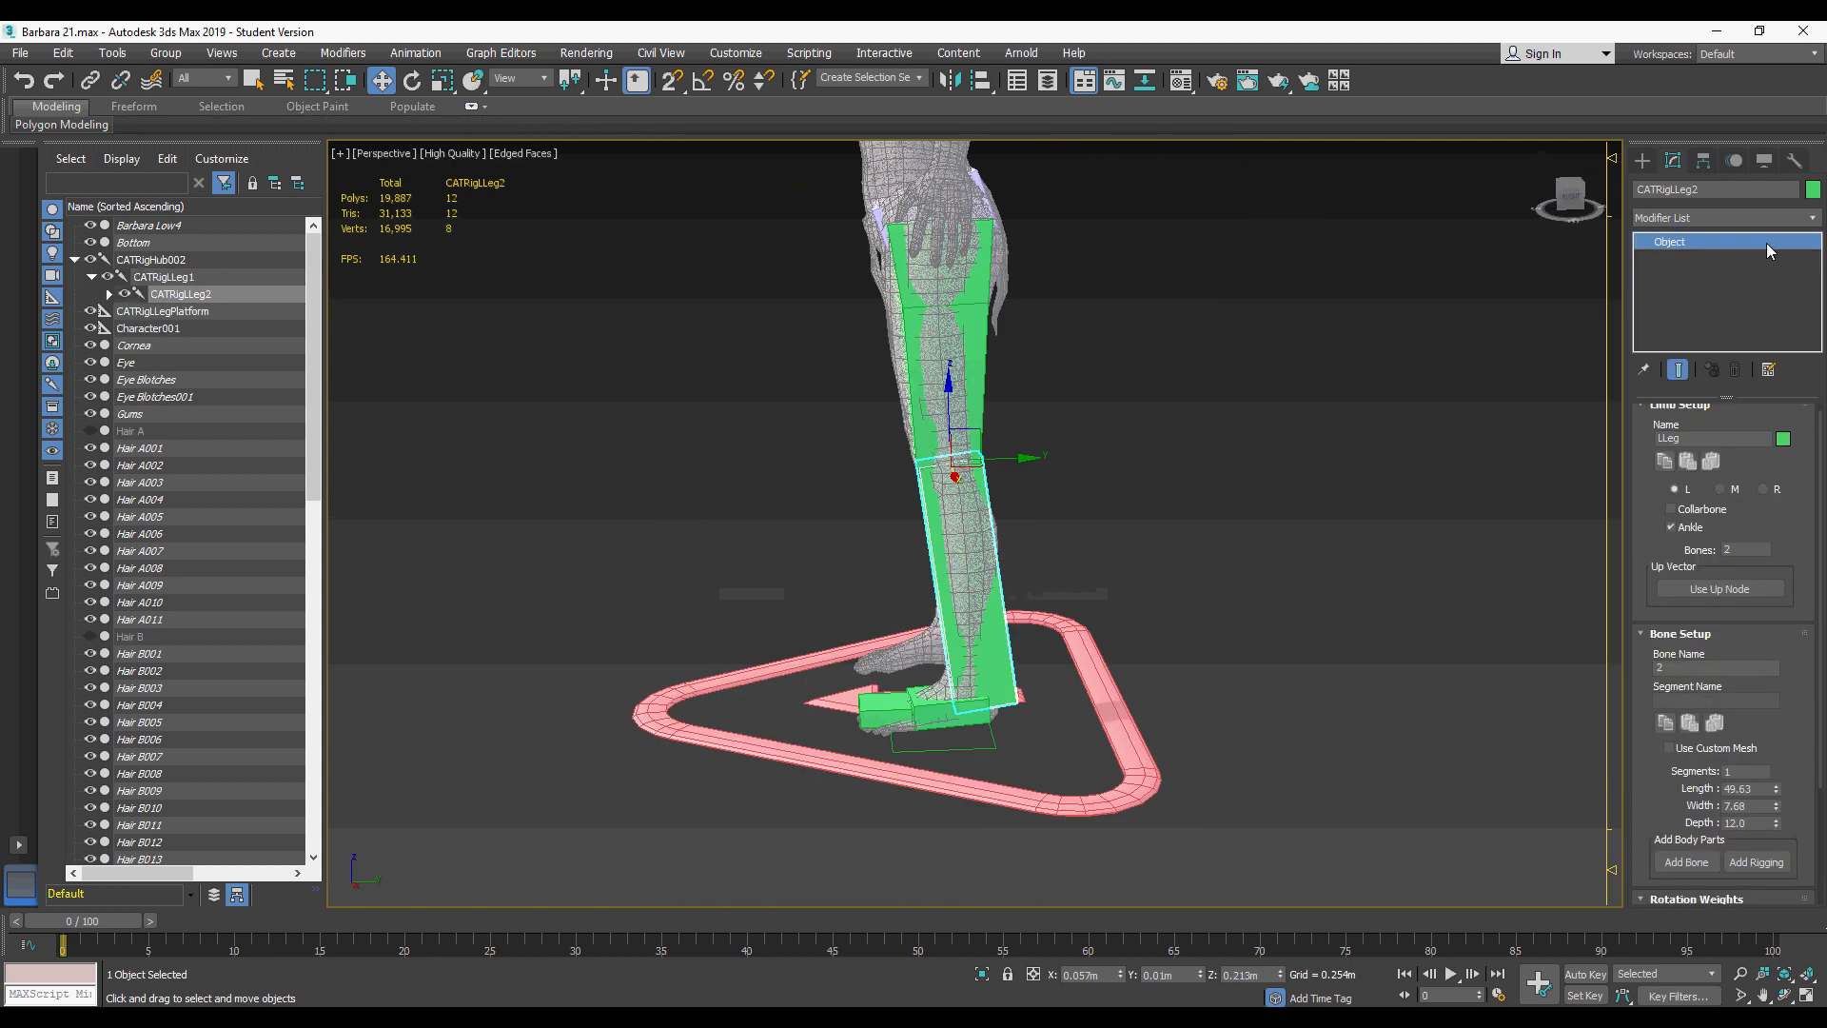
{"action": "left_click", "coordinate": [1766, 218]}
{"action": "left_click", "coordinate": [1704, 561]}
Step: Connect the lower leg bone's four lengthwise edges with one segment
{"action": "middle_click_drag", "start_coordinate": [961, 571], "coordinate": [969, 547], "text": "alt"}
{"action": "scroll", "coordinate": [951, 704], "scroll_direction": "up", "scroll_amount": 3}
{"action": "key", "text": "2"}
{"action": "left_click_drag", "start_coordinate": [1104, 495], "coordinate": [875, 571]}
{"action": "left_click_drag", "start_coordinate": [1822, 533], "coordinate": [1822, 595]}
{"action": "left_click", "coordinate": [1786, 800]}
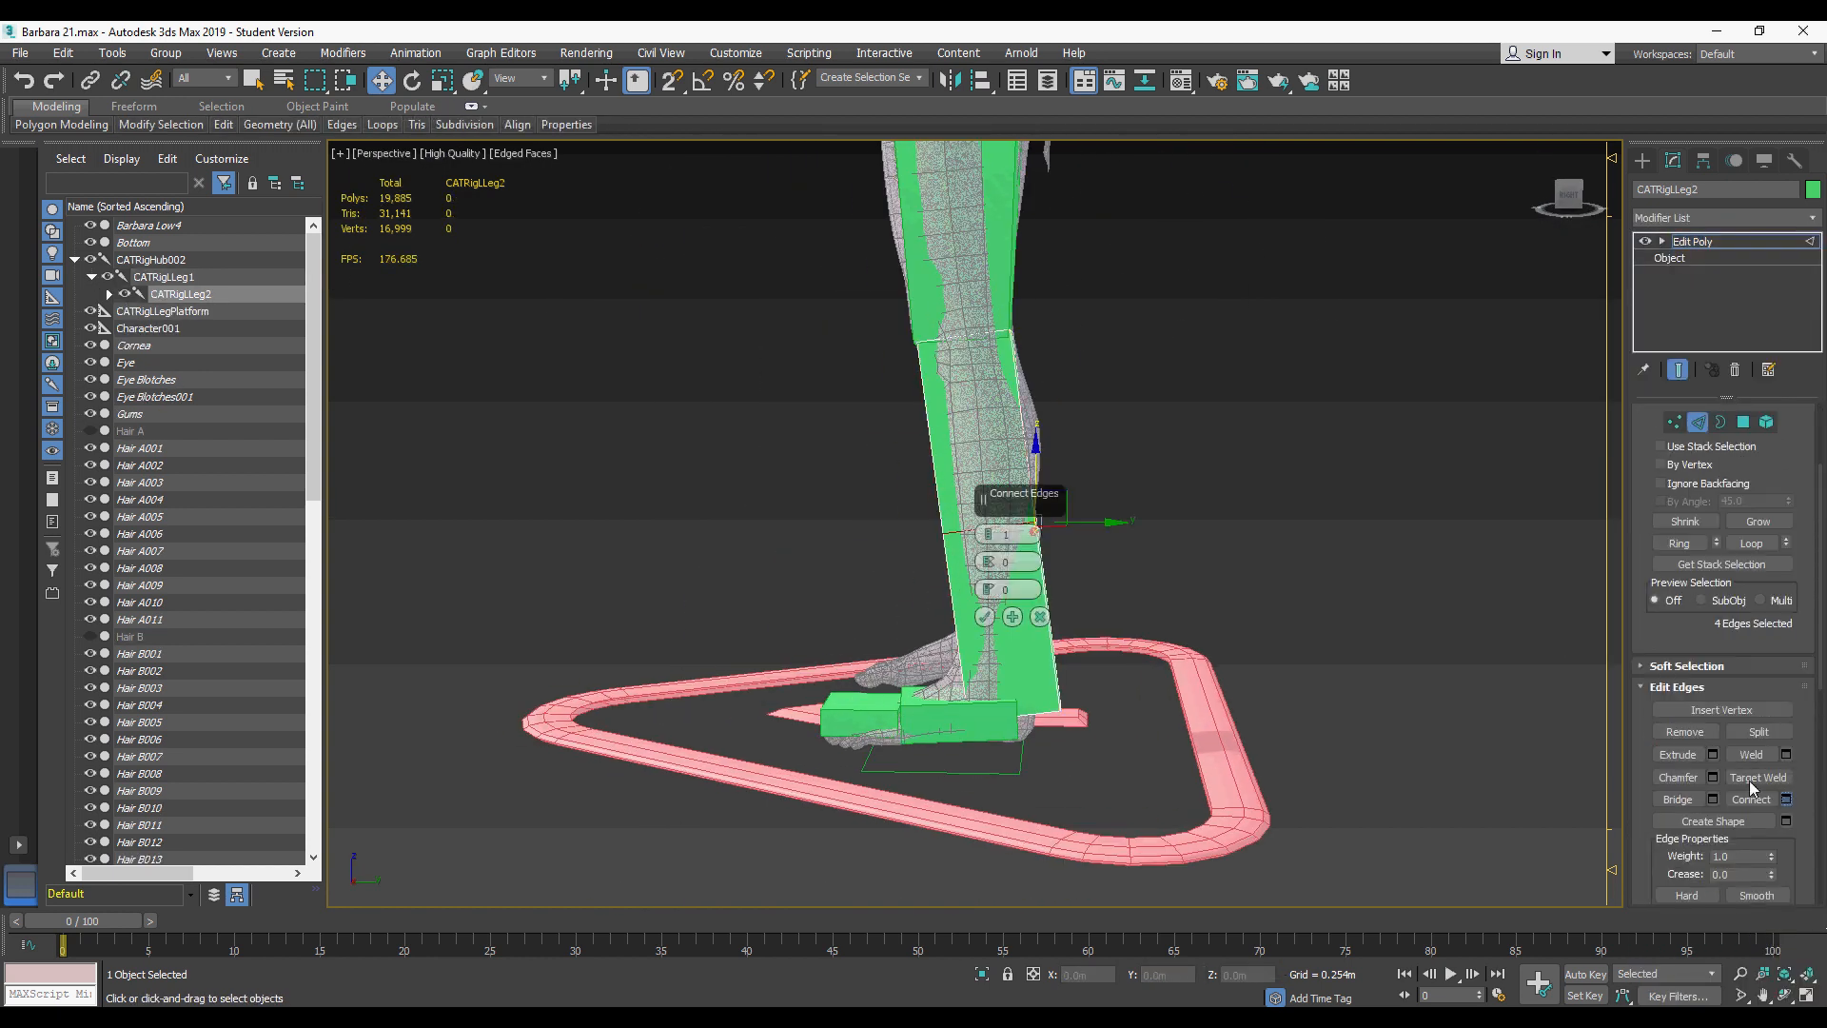
{"action": "left_click", "coordinate": [984, 617]}
Step: Raise the lower leg bone's new middle vertices to the calf and adjust the vertices at its ankle end
{"action": "key", "text": "1"}
{"action": "left_click_drag", "start_coordinate": [1095, 571], "coordinate": [1070, 398]}
{"action": "left_click_drag", "start_coordinate": [1104, 670], "coordinate": [1058, 708]}
Step: Shift the lower leg bone's vertices sideways in the front view to match the shin and calf
{"action": "key", "text": "f"}
{"action": "middle_click_drag", "start_coordinate": [1053, 505], "coordinate": [975, 834], "text": "alt"}
{"action": "scroll", "coordinate": [976, 809], "scroll_direction": "down", "scroll_amount": 5}
{"action": "left_click", "coordinate": [977, 617]}
{"action": "left_click", "coordinate": [909, 617]}
{"action": "left_click_drag", "start_coordinate": [1011, 588], "coordinate": [925, 589]}
Step: Finish the lower leg bone's vertex editing and collapse its Edit Poly modifier
{"action": "key", "text": "p"}
{"action": "middle_click_drag", "start_coordinate": [881, 594], "coordinate": [961, 566], "text": "alt"}
{"action": "scroll", "coordinate": [980, 592], "scroll_direction": "up", "scroll_amount": 4}
{"action": "left_click", "coordinate": [1674, 423]}
Step: Add an Edit Poly modifier to the ankle bone
{"action": "left_click", "coordinate": [918, 676]}
{"action": "left_click", "coordinate": [1766, 218]}
{"action": "left_click_drag", "start_coordinate": [1815, 327], "coordinate": [1814, 442]}
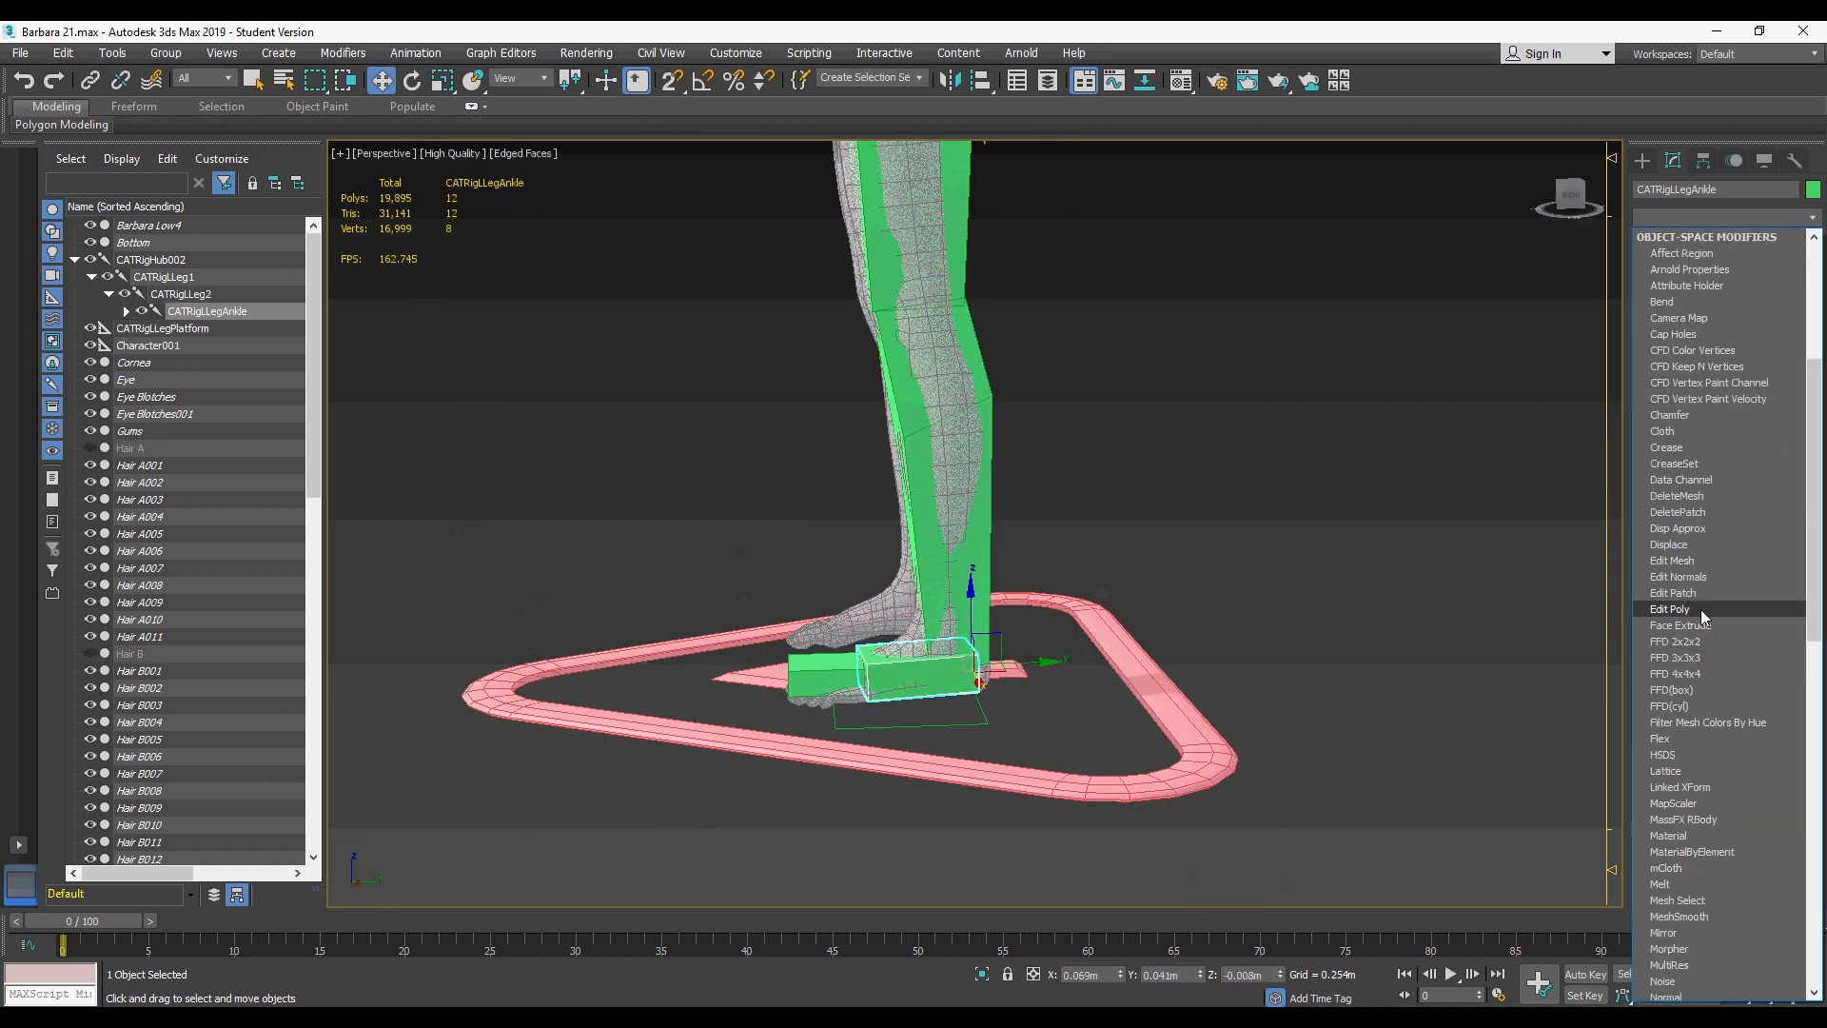
{"action": "left_click", "coordinate": [1701, 612]}
Step: Reposition the ankle bone's vertices in the right view so it slopes along the instep and fits the heel
{"action": "middle_click_drag", "start_coordinate": [1114, 609], "coordinate": [1094, 566], "text": "alt"}
{"action": "left_click", "coordinate": [384, 153]}
{"action": "left_click", "coordinate": [438, 367]}
{"action": "scroll", "coordinate": [990, 609], "scroll_direction": "up", "scroll_amount": 4}
{"action": "left_click", "coordinate": [1676, 566]}
{"action": "left_click_drag", "start_coordinate": [1090, 524], "coordinate": [1124, 556]}
{"action": "left_click_drag", "start_coordinate": [820, 728], "coordinate": [780, 631]}
{"action": "left_click_drag", "start_coordinate": [752, 578], "coordinate": [807, 618]}
{"action": "left_click_drag", "start_coordinate": [783, 552], "coordinate": [782, 571]}
{"action": "left_click_drag", "start_coordinate": [1026, 569], "coordinate": [1081, 616]}
{"action": "left_click_drag", "start_coordinate": [1053, 537], "coordinate": [1053, 474]}
{"action": "left_click", "coordinate": [1675, 565]}
Step: Lower the toe bone vertically to line it up with the front end of the ankle bone
{"action": "key", "text": "p"}
{"action": "middle_click_drag", "start_coordinate": [1110, 615], "coordinate": [1332, 580], "text": "alt"}
{"action": "left_click", "coordinate": [1161, 761]}
{"action": "left_click_drag", "start_coordinate": [996, 675], "coordinate": [995, 708]}
{"action": "left_click", "coordinate": [809, 742]}
{"action": "left_click", "coordinate": [1133, 808]}
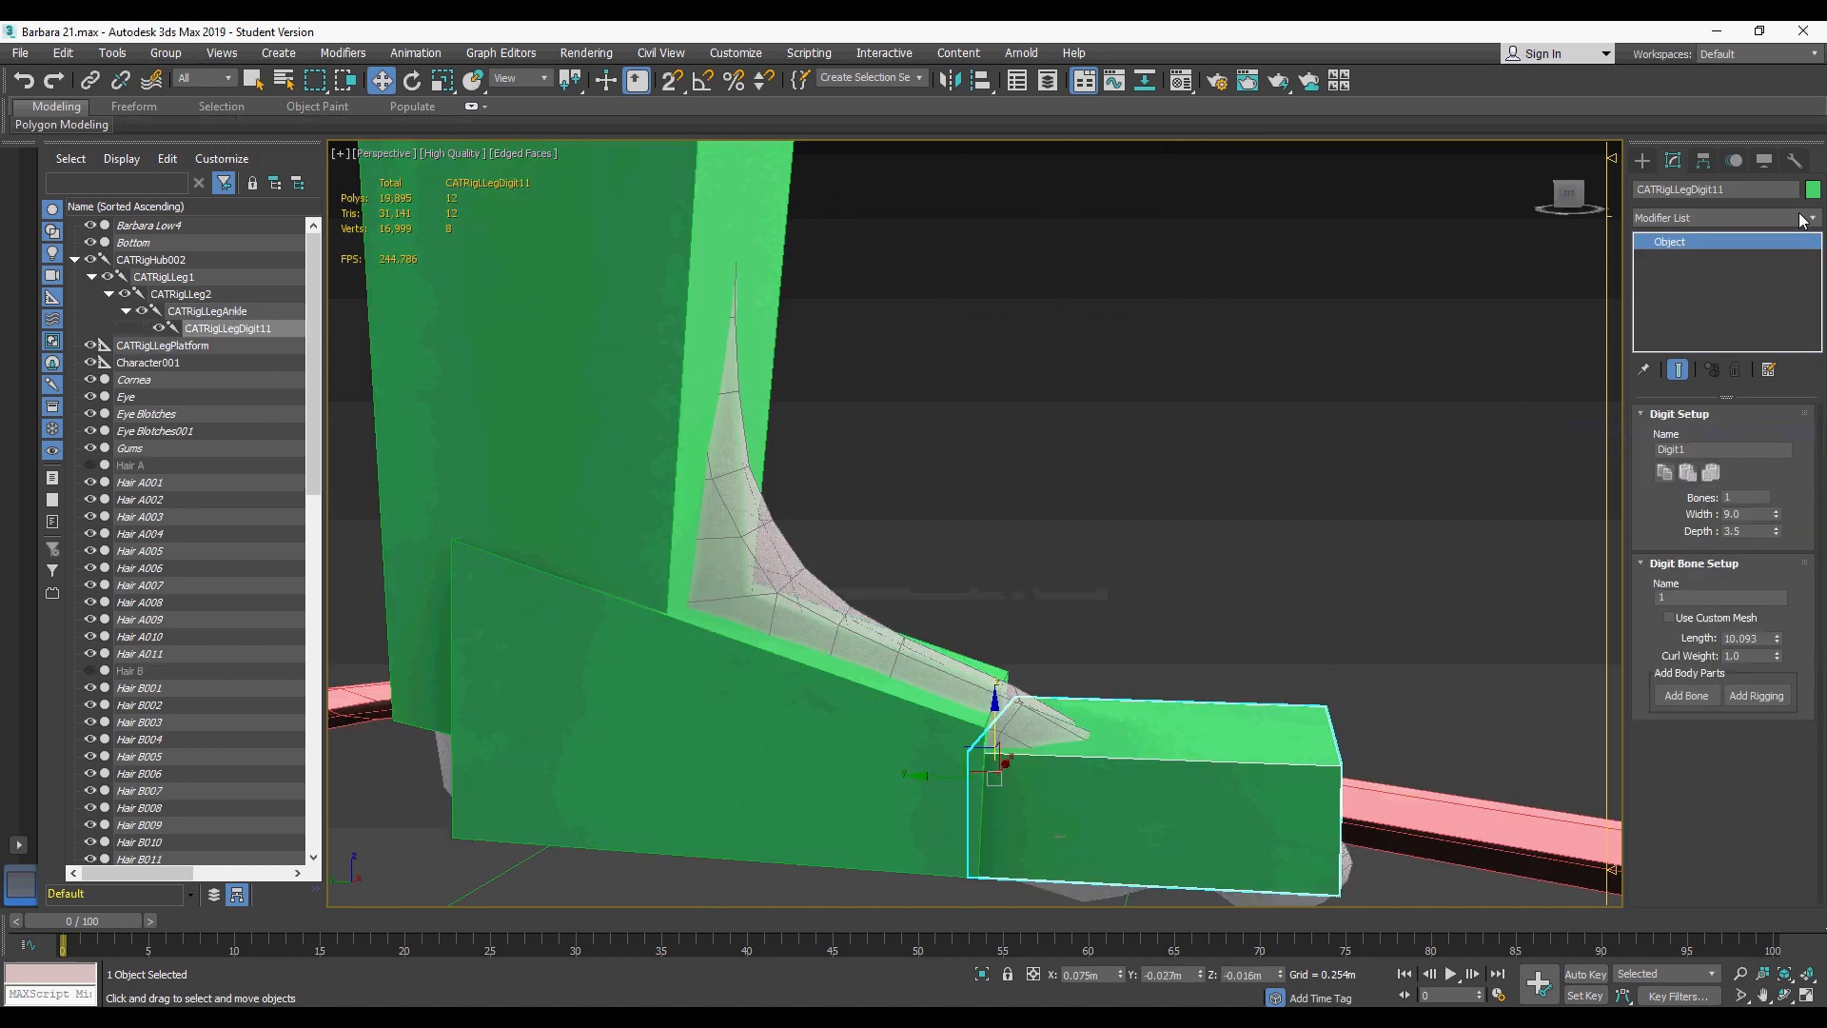
Step: Add an Edit Poly modifier to the toe bone and taper its vertices toward the toe tips in the right view
{"action": "left_click", "coordinate": [1800, 219]}
{"action": "left_click", "coordinate": [1701, 859]}
{"action": "left_click", "coordinate": [1677, 563]}
{"action": "left_click", "coordinate": [371, 153]}
{"action": "left_click", "coordinate": [437, 367]}
{"action": "left_click_drag", "start_coordinate": [809, 609], "coordinate": [757, 671]}
{"action": "left_click_drag", "start_coordinate": [780, 609], "coordinate": [781, 595]}
{"action": "left_click_drag", "start_coordinate": [639, 614], "coordinate": [600, 636]}
{"action": "left_click_drag", "start_coordinate": [589, 703], "coordinate": [804, 731]}
{"action": "left_click_drag", "start_coordinate": [635, 735], "coordinate": [601, 681]}
{"action": "left_click", "coordinate": [1675, 564]}
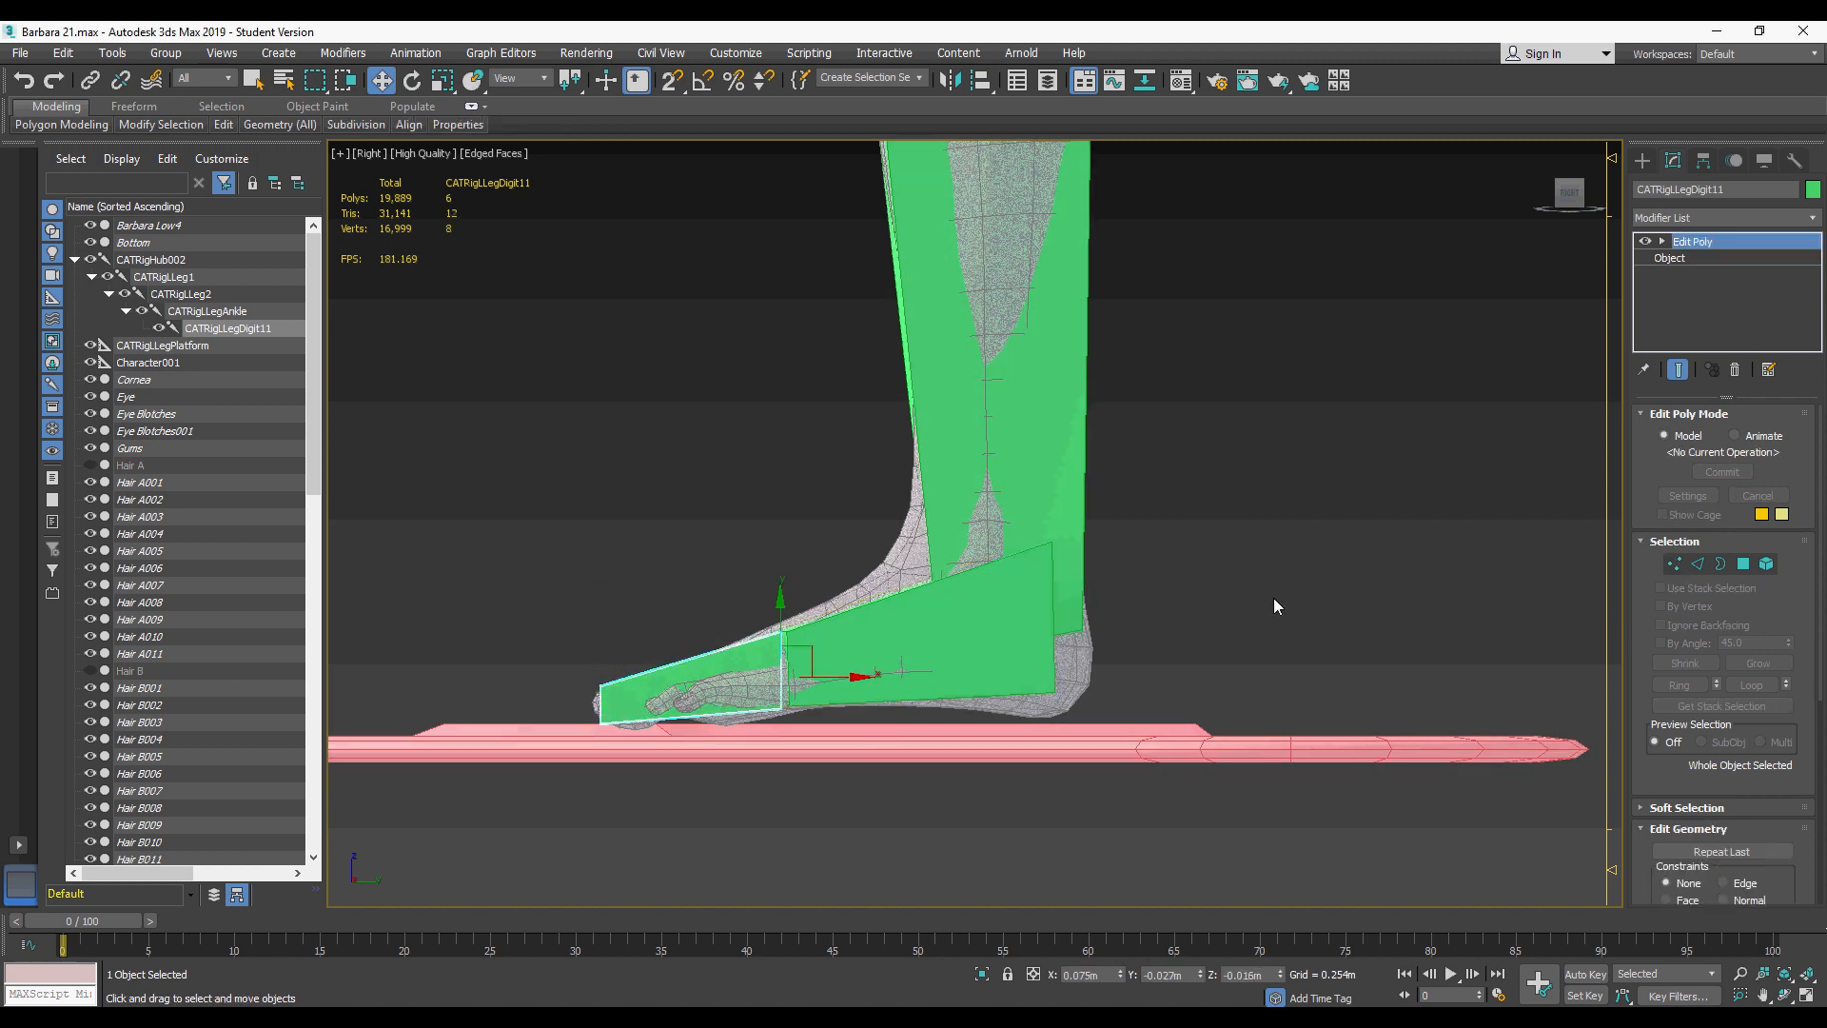
Step: Collapse the toe bone's Edit Poly modifier
{"action": "key", "text": "p"}
{"action": "left_click_drag", "start_coordinate": [914, 409], "coordinate": [1073, 469], "text": "alt"}
{"action": "middle_click_drag", "start_coordinate": [1072, 469], "coordinate": [1065, 518], "text": "alt"}
{"action": "scroll", "coordinate": [1066, 519], "scroll_direction": "down", "scroll_amount": 5}
{"action": "key", "text": "e"}
{"action": "right_click", "coordinate": [1690, 242]}
{"action": "left_click", "coordinate": [1741, 438]}
{"action": "left_click", "coordinate": [1014, 581]}
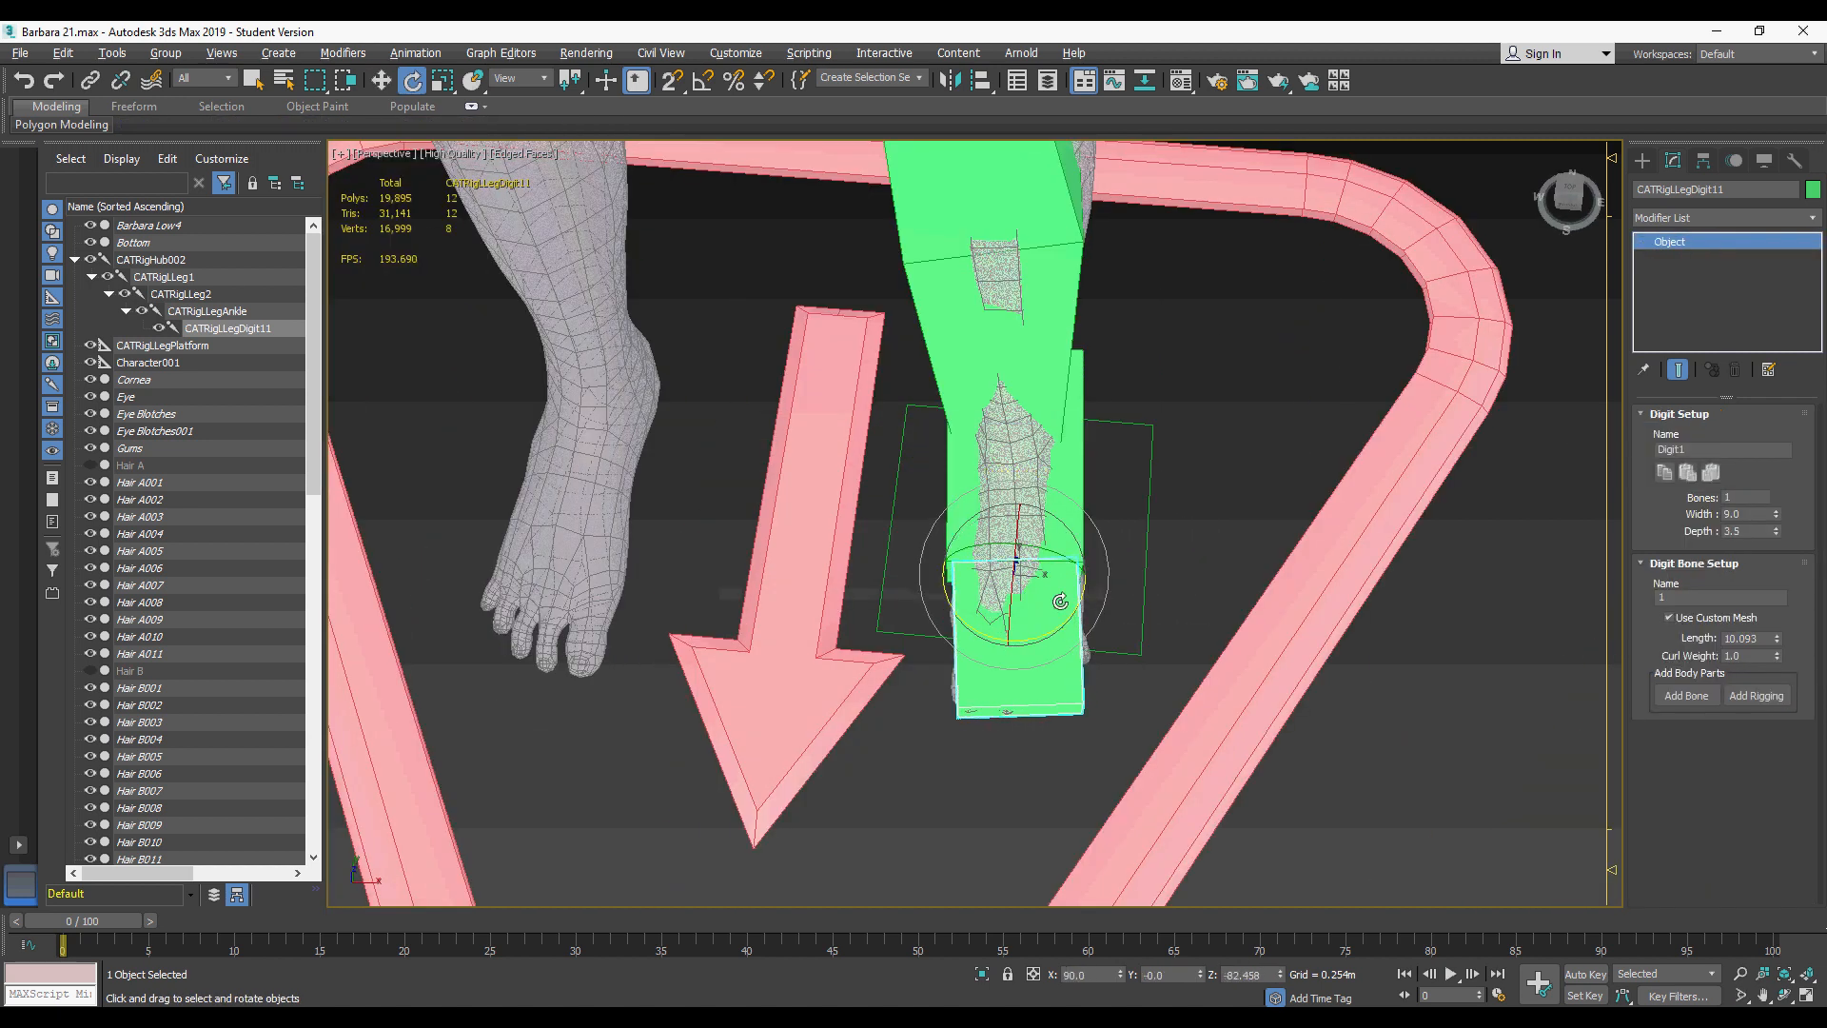
{"action": "middle_click_drag", "start_coordinate": [1060, 602], "coordinate": [1048, 552], "text": "alt"}
{"action": "scroll", "coordinate": [1048, 552], "scroll_direction": "down", "scroll_amount": 4}
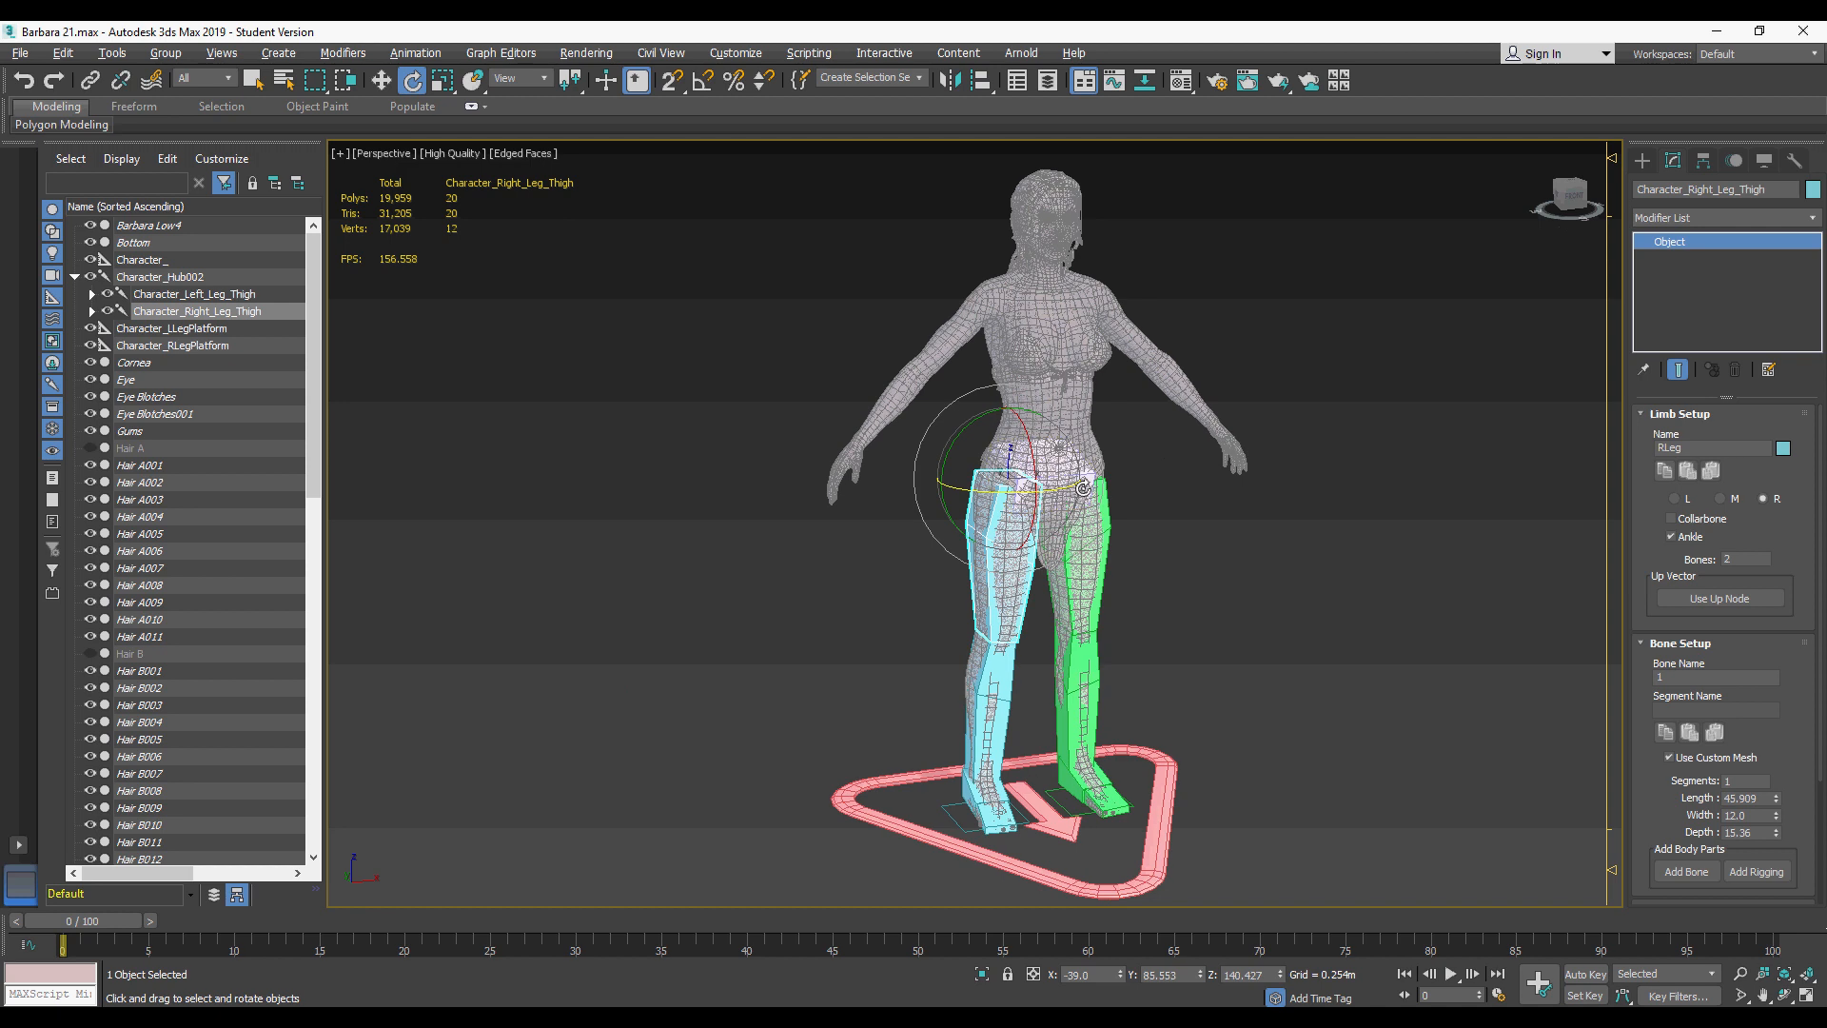
Step: Select the pelvis hub and add a spine to it
{"action": "scroll", "coordinate": [1085, 486], "scroll_direction": "up", "scroll_amount": 4}
{"action": "scroll", "coordinate": [1065, 480], "scroll_direction": "down", "scroll_amount": 2}
{"action": "scroll", "coordinate": [1050, 474], "scroll_direction": "up", "scroll_amount": 2}
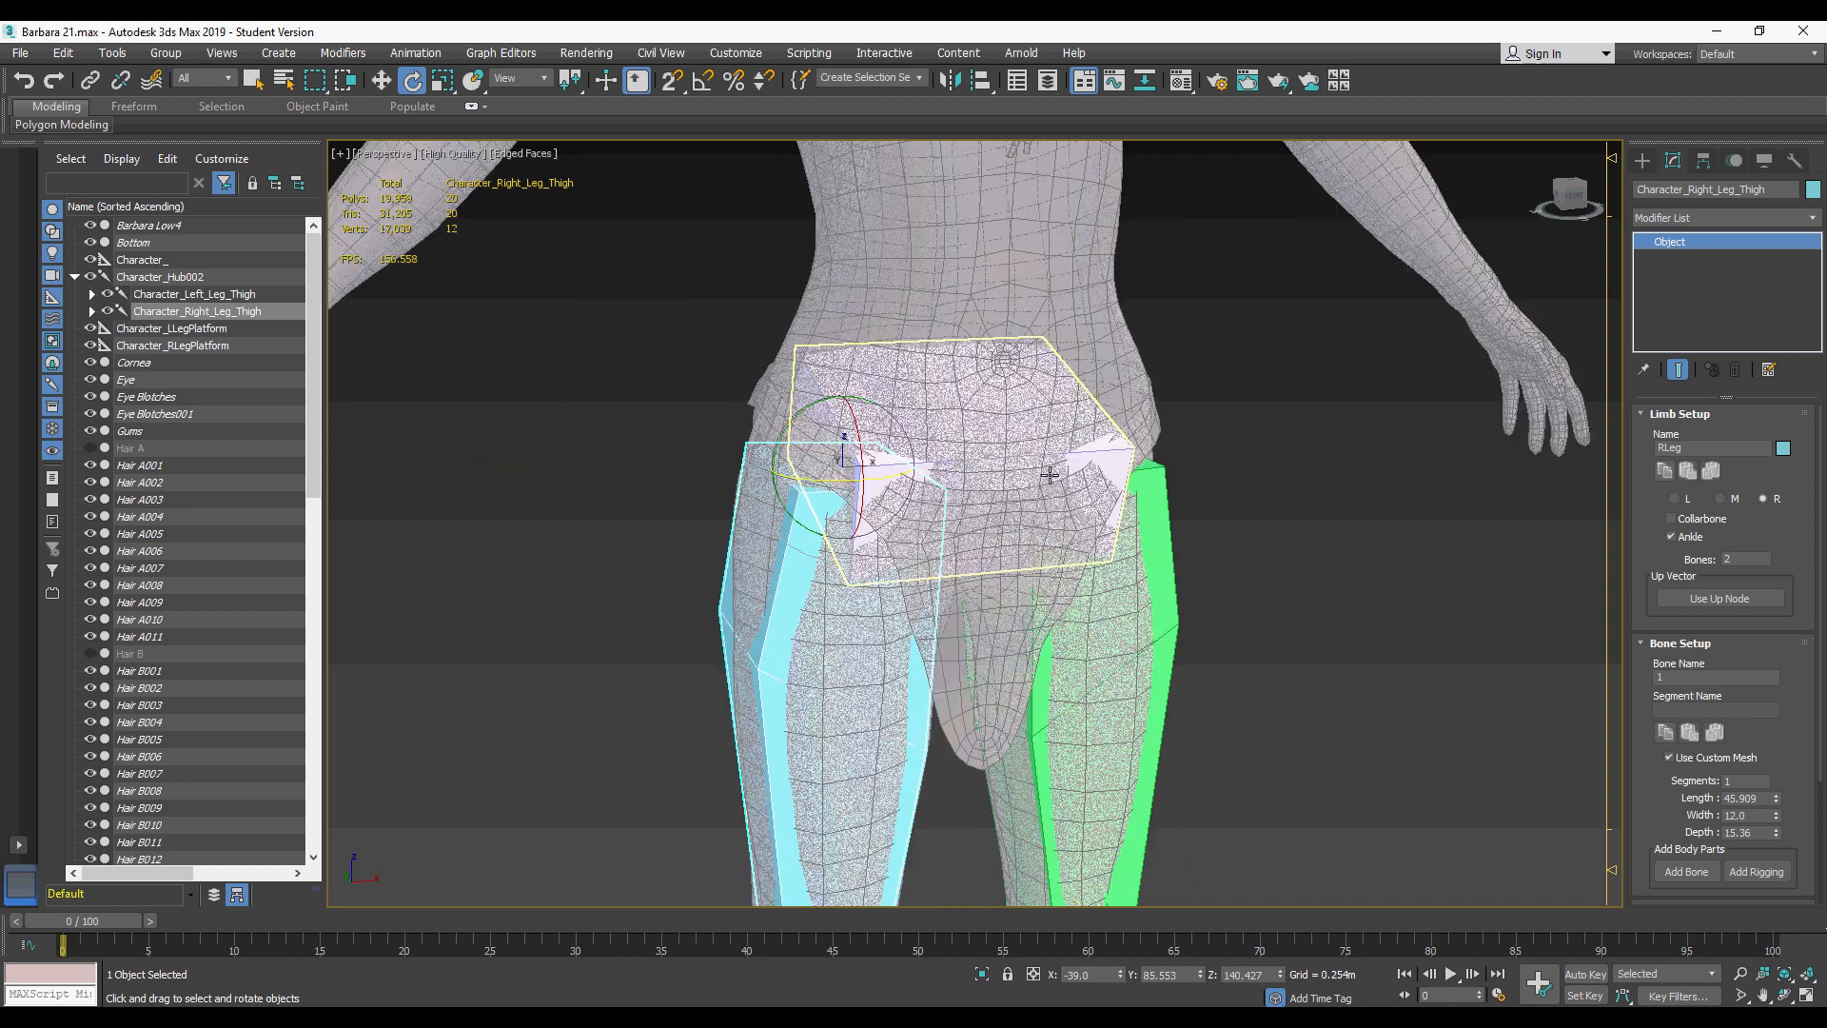
{"action": "left_click", "coordinate": [1101, 461]}
{"action": "middle_click_drag", "start_coordinate": [1101, 461], "coordinate": [1047, 569], "text": "alt"}
{"action": "middle_click_drag", "start_coordinate": [1091, 644], "coordinate": [1102, 583]}
{"action": "scroll", "coordinate": [1088, 583], "scroll_direction": "down", "scroll_amount": 4}
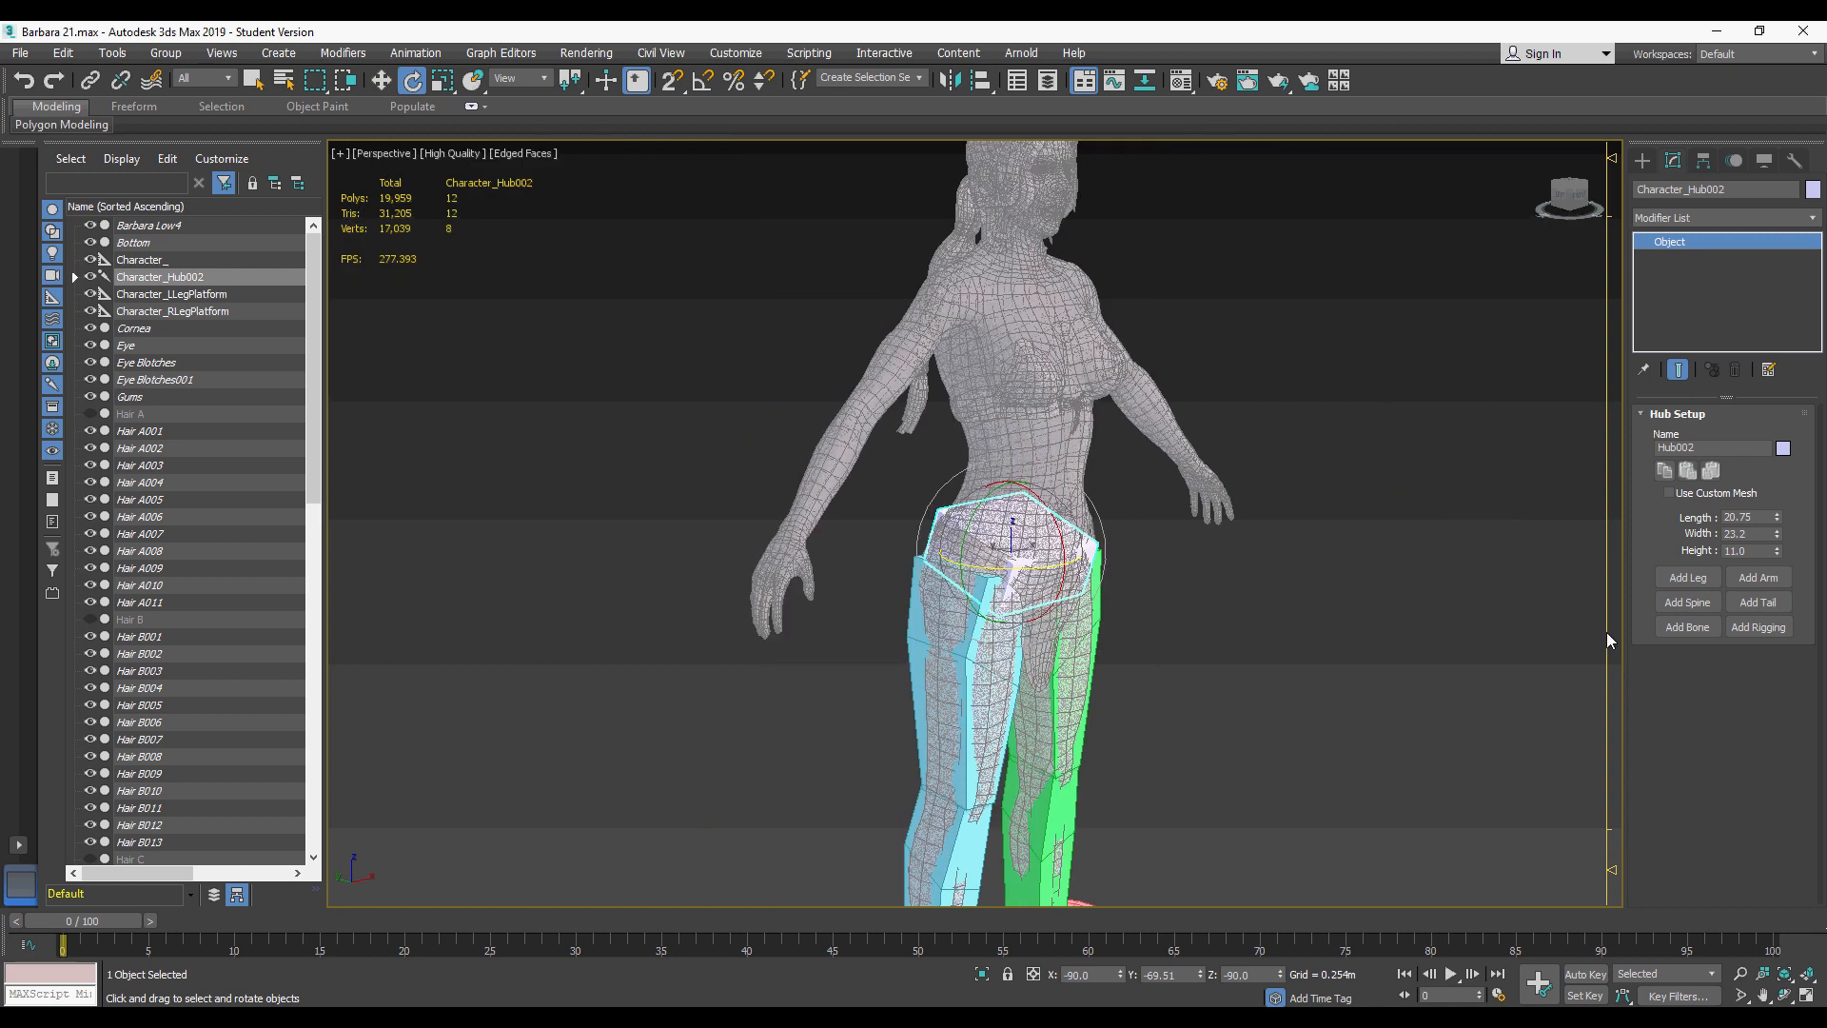
{"action": "left_click", "coordinate": [1687, 601]}
{"action": "middle_click_drag", "start_coordinate": [1075, 367], "coordinate": [1081, 417]}
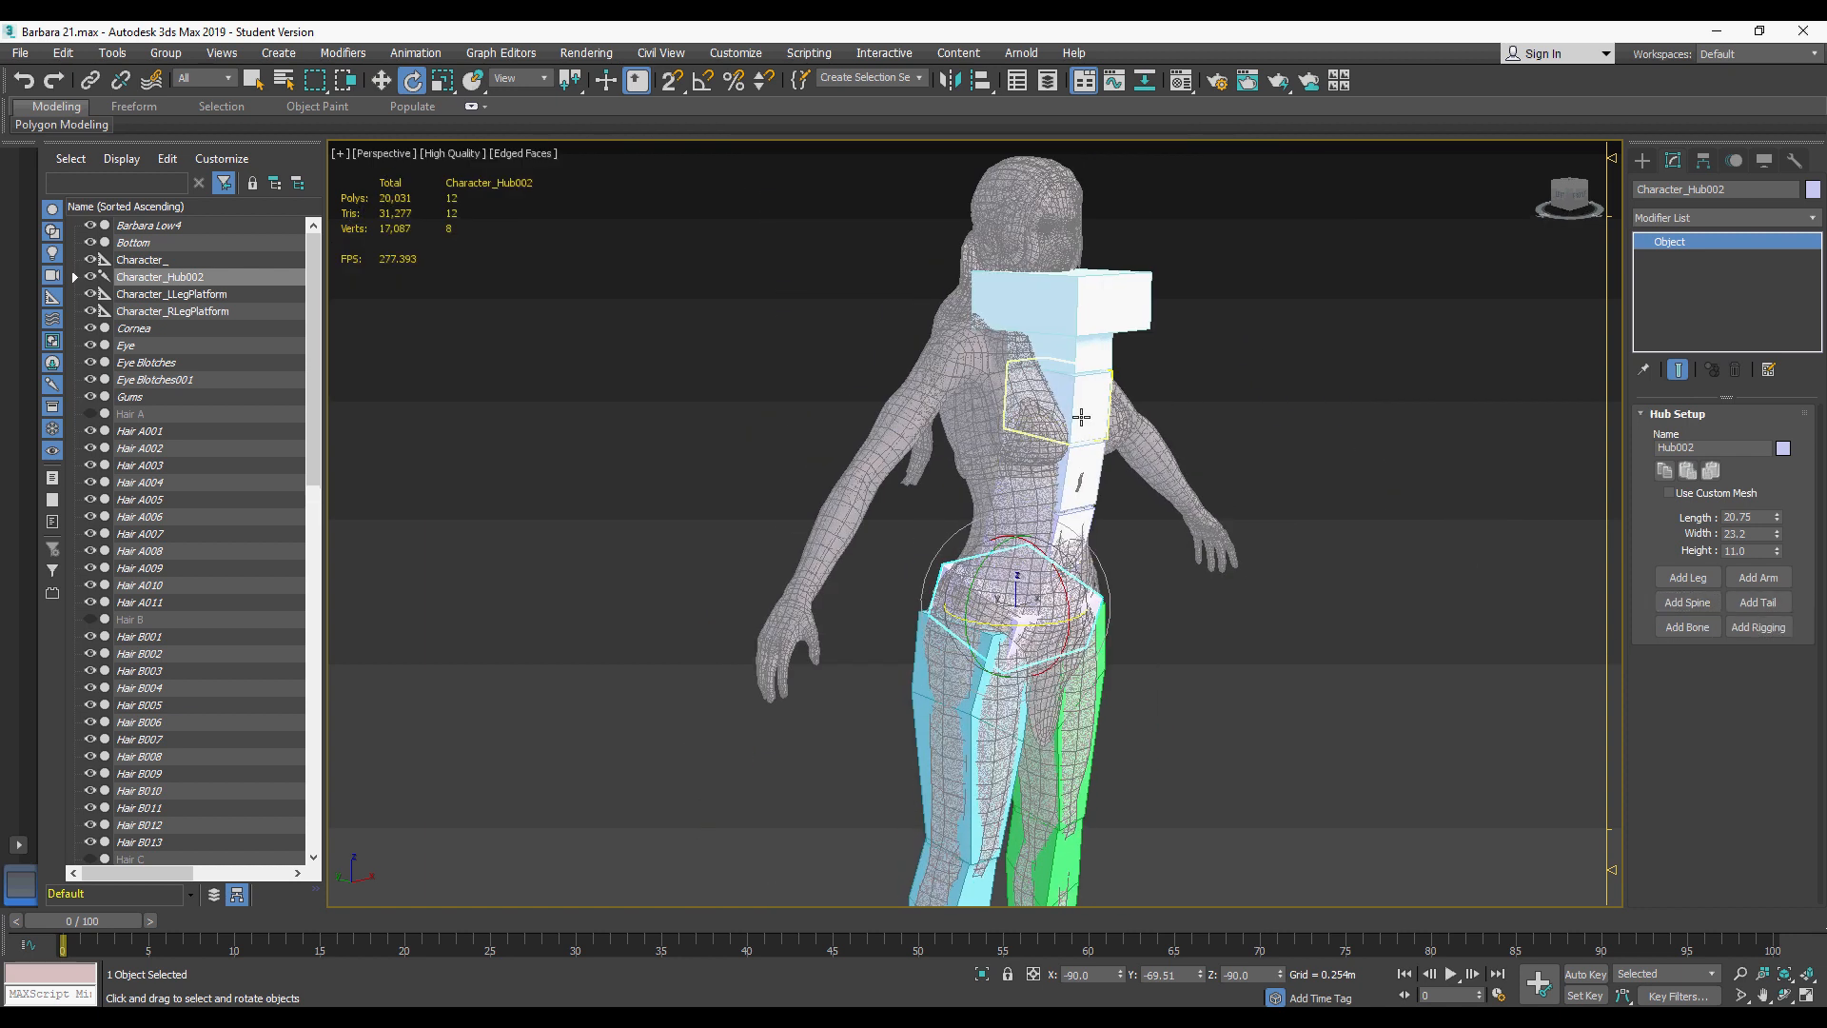
Step: Set the spine's number of bones to 2
{"action": "left_click", "coordinate": [1081, 417]}
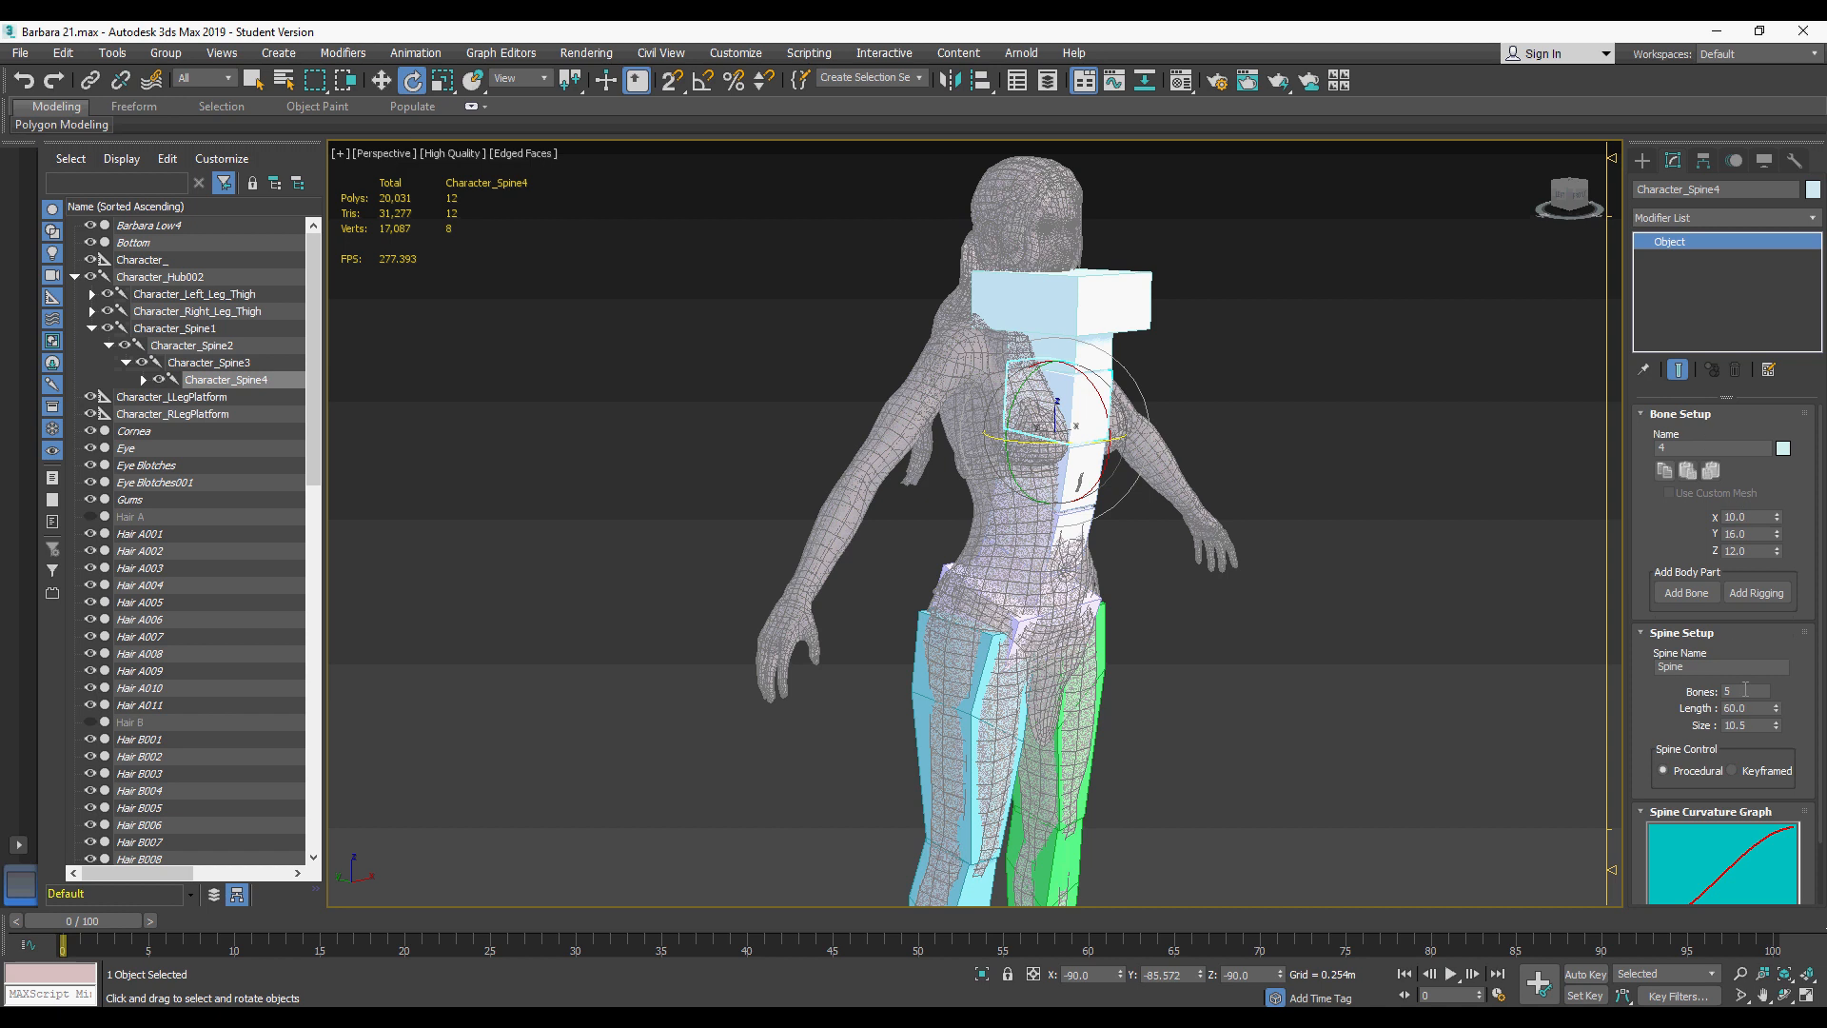
{"action": "type", "text": "2"}
{"action": "key", "text": "Return"}
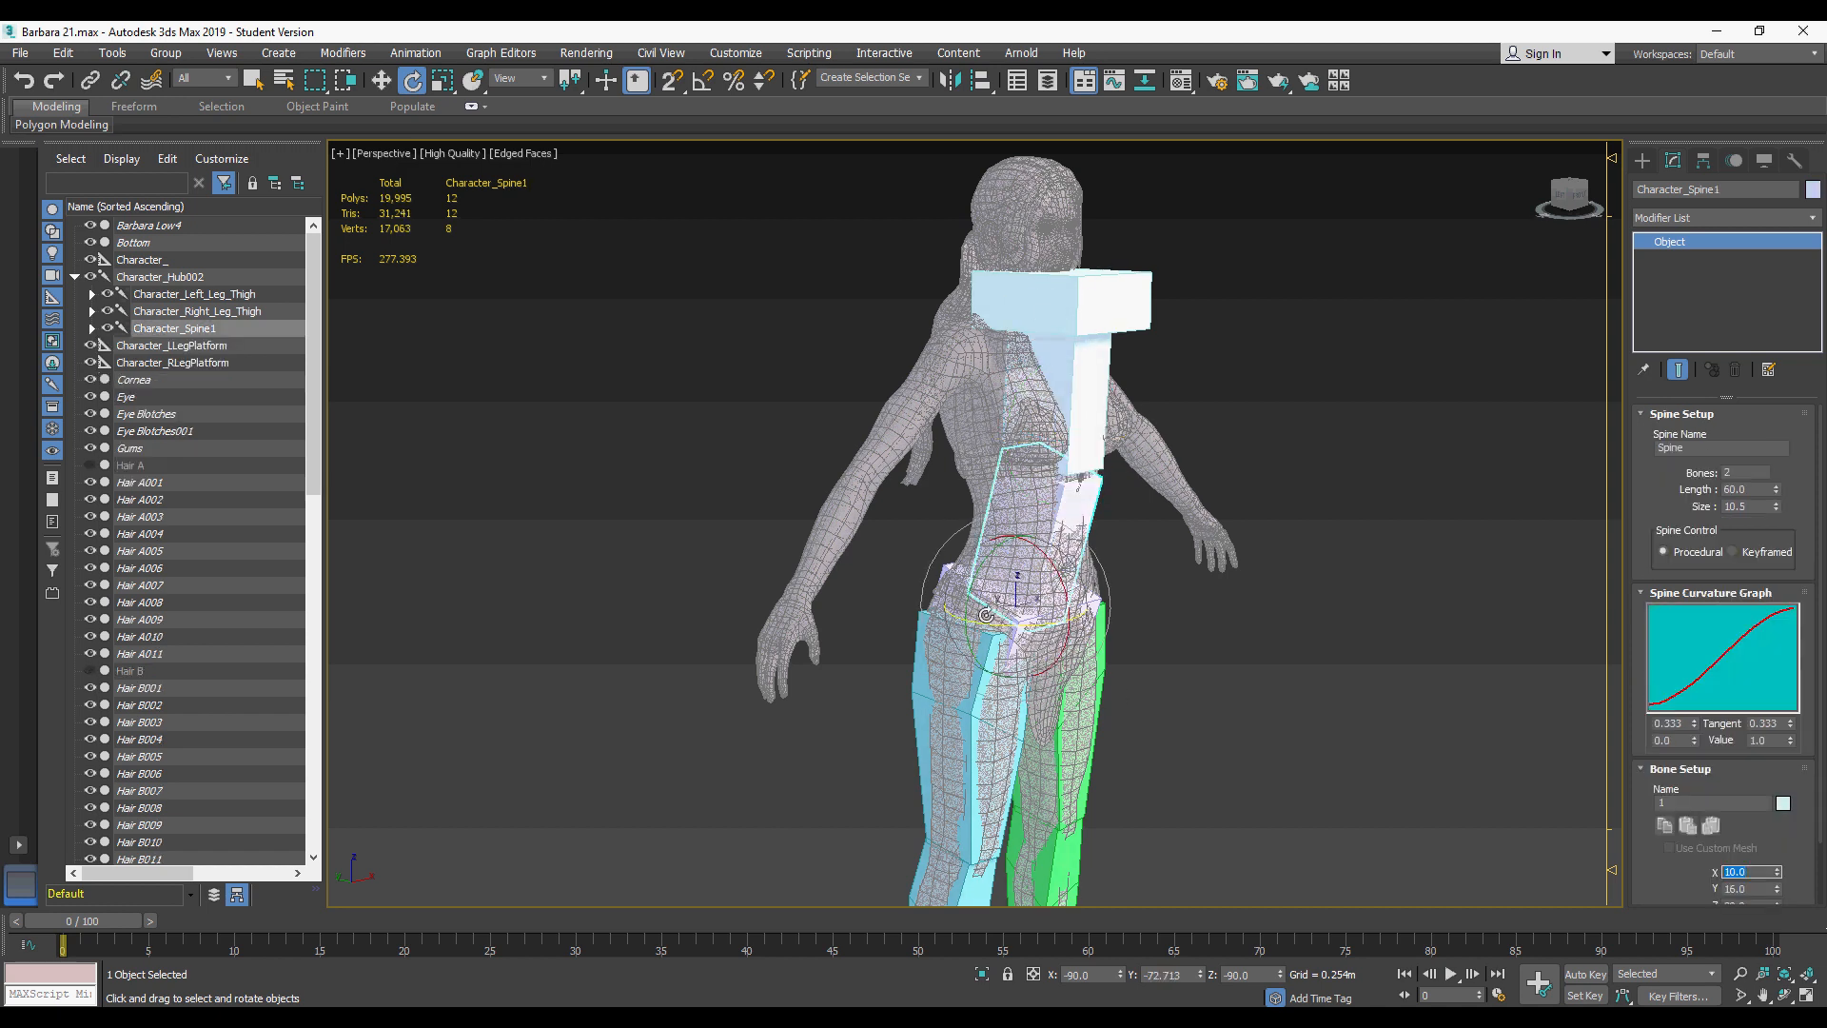
Step: Move the hub at the top of the spine down to chest height in the front view
{"action": "left_click", "coordinate": [1066, 312]}
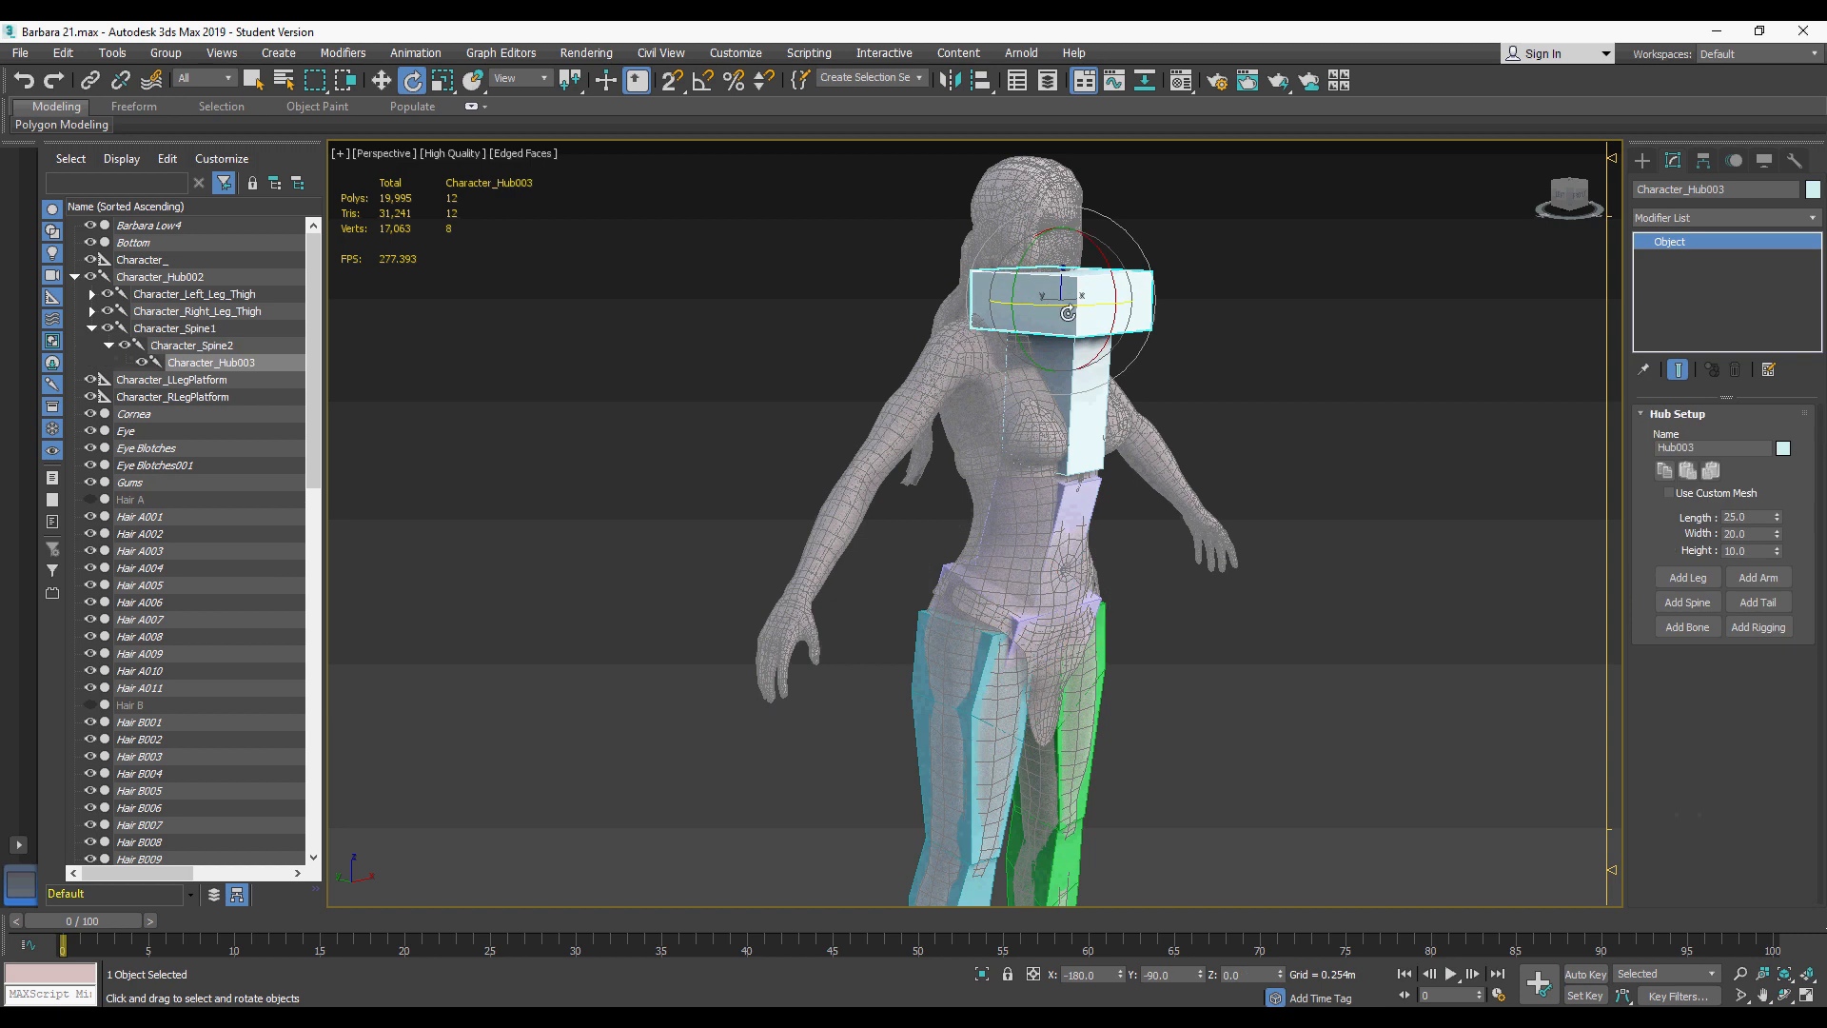
{"action": "key", "text": "f"}
{"action": "key", "text": "z"}
{"action": "scroll", "coordinate": [930, 404], "scroll_direction": "down", "scroll_amount": 5}
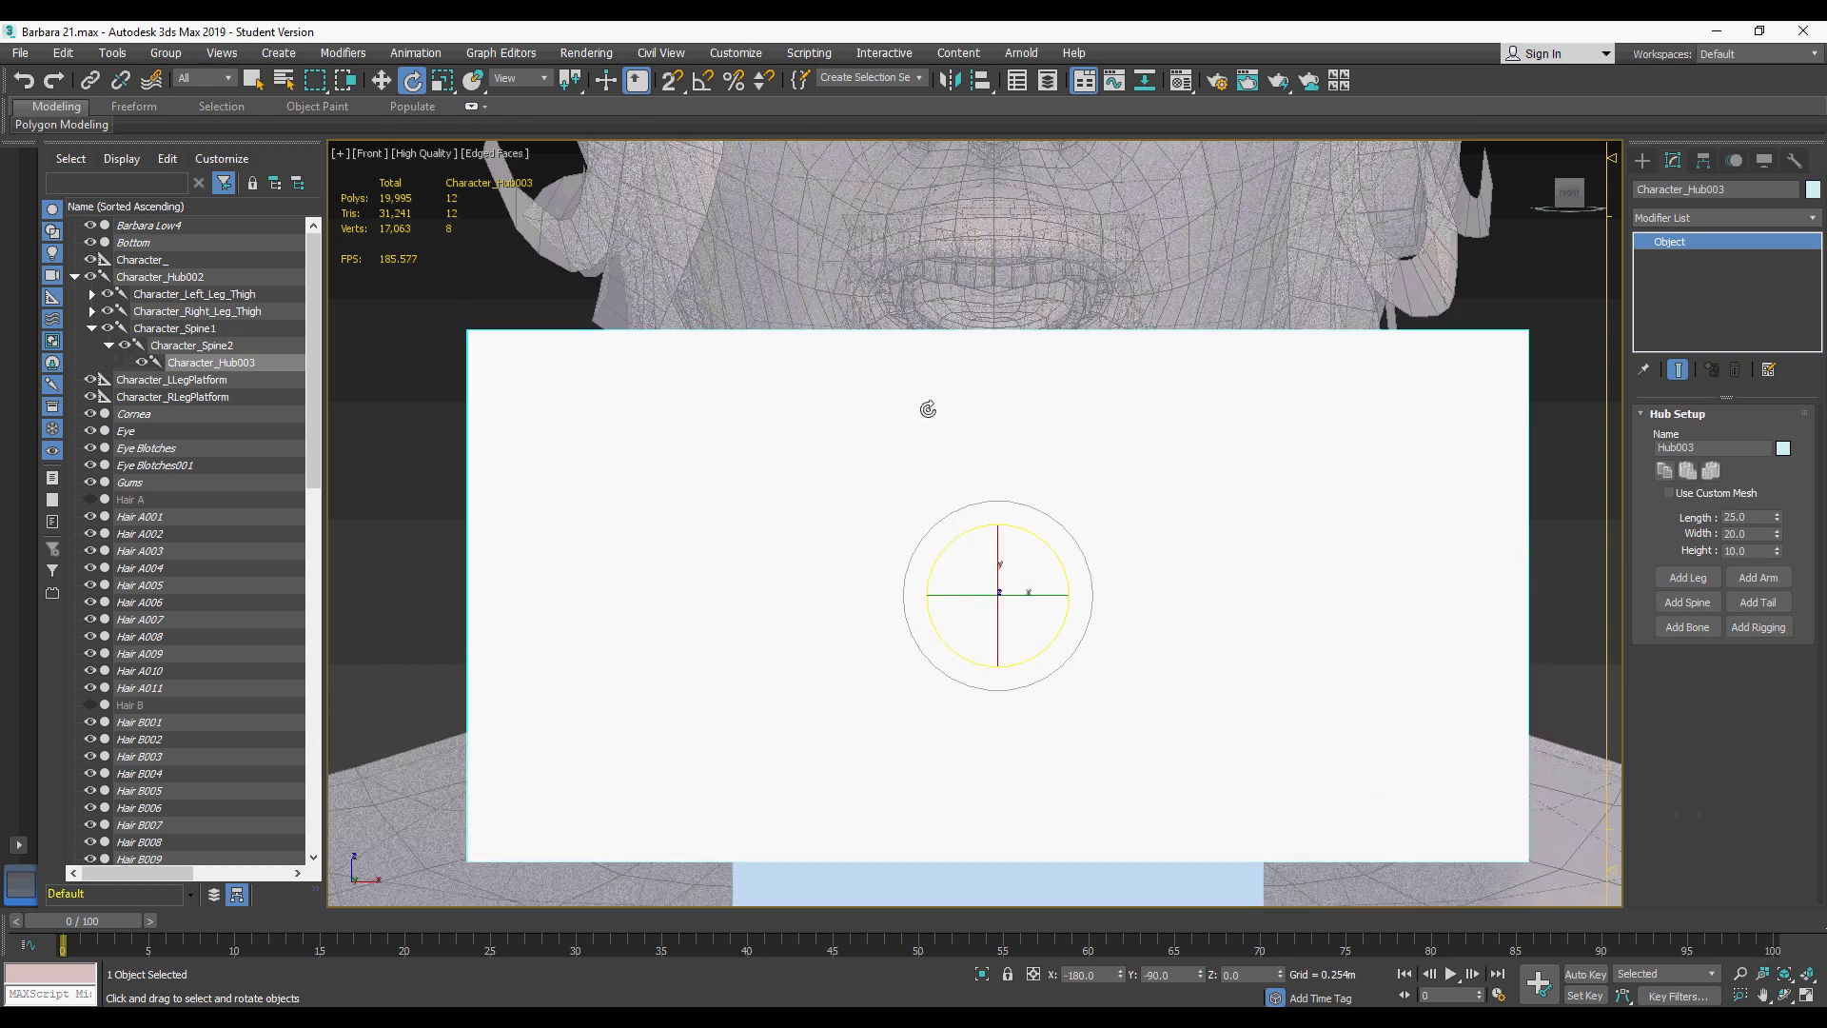
{"action": "key", "text": "w"}
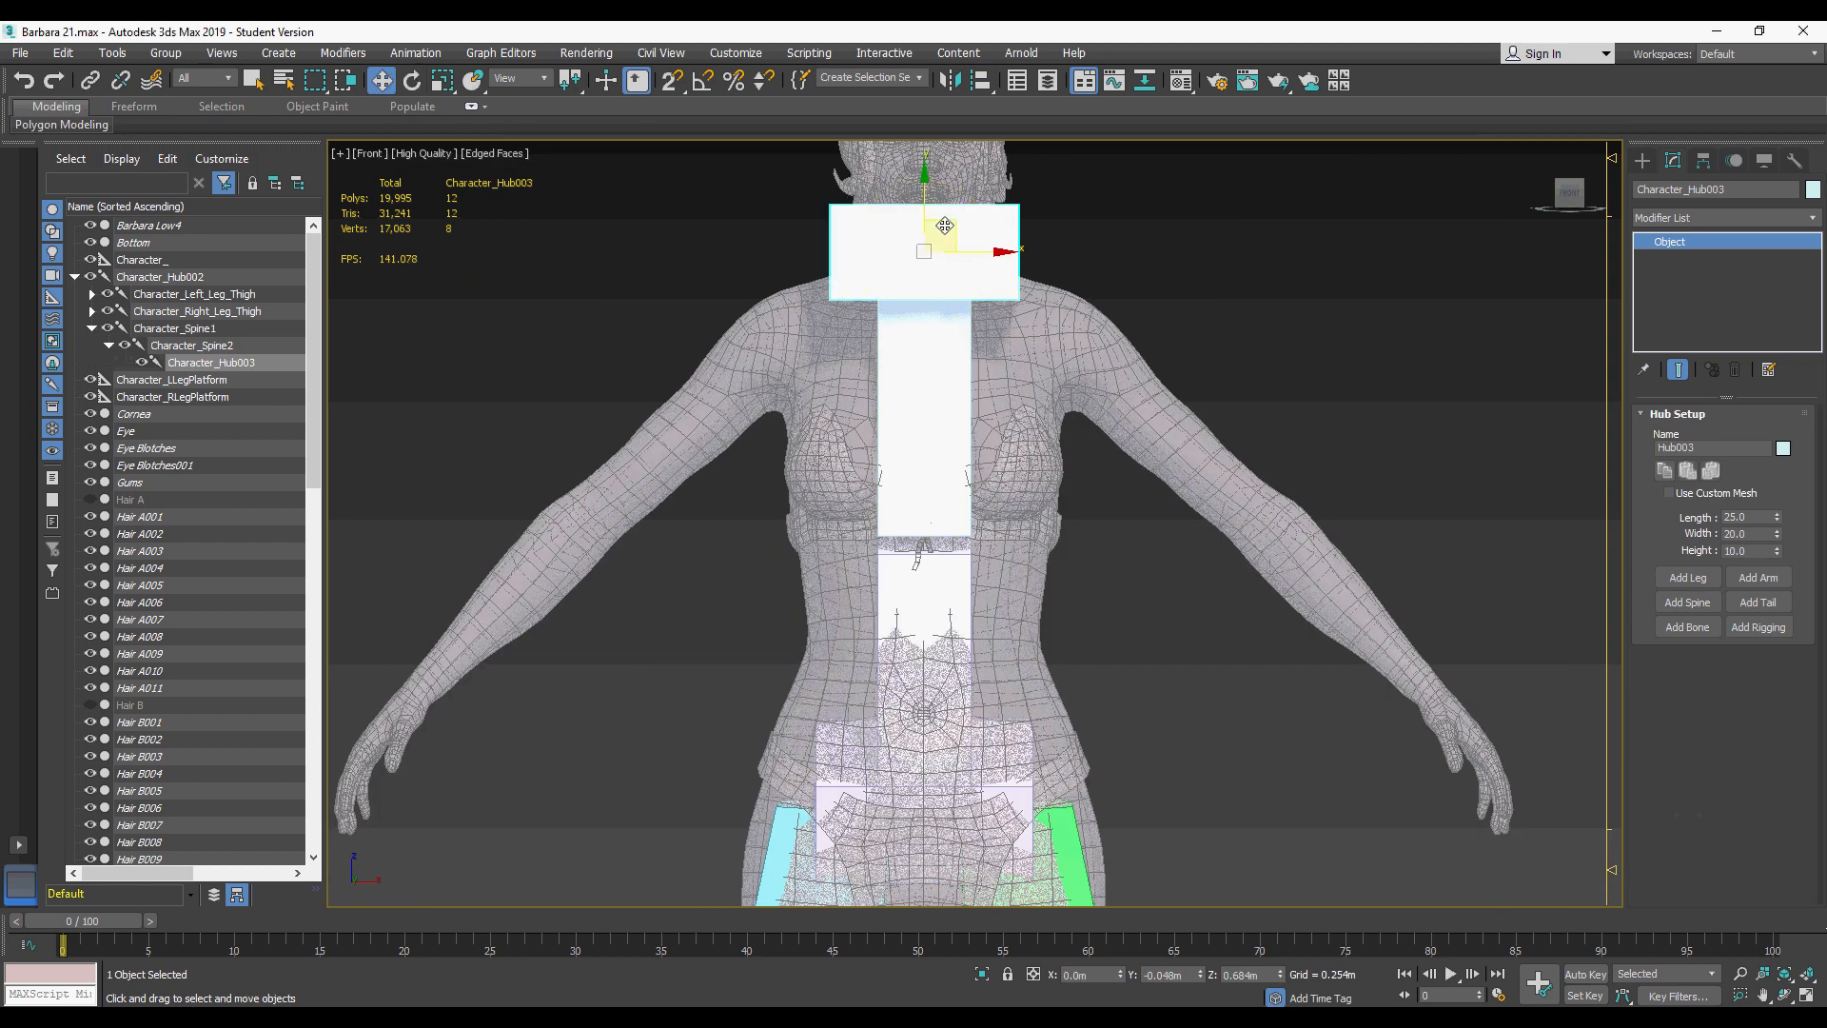
{"action": "left_click_drag", "start_coordinate": [944, 225], "coordinate": [948, 431]}
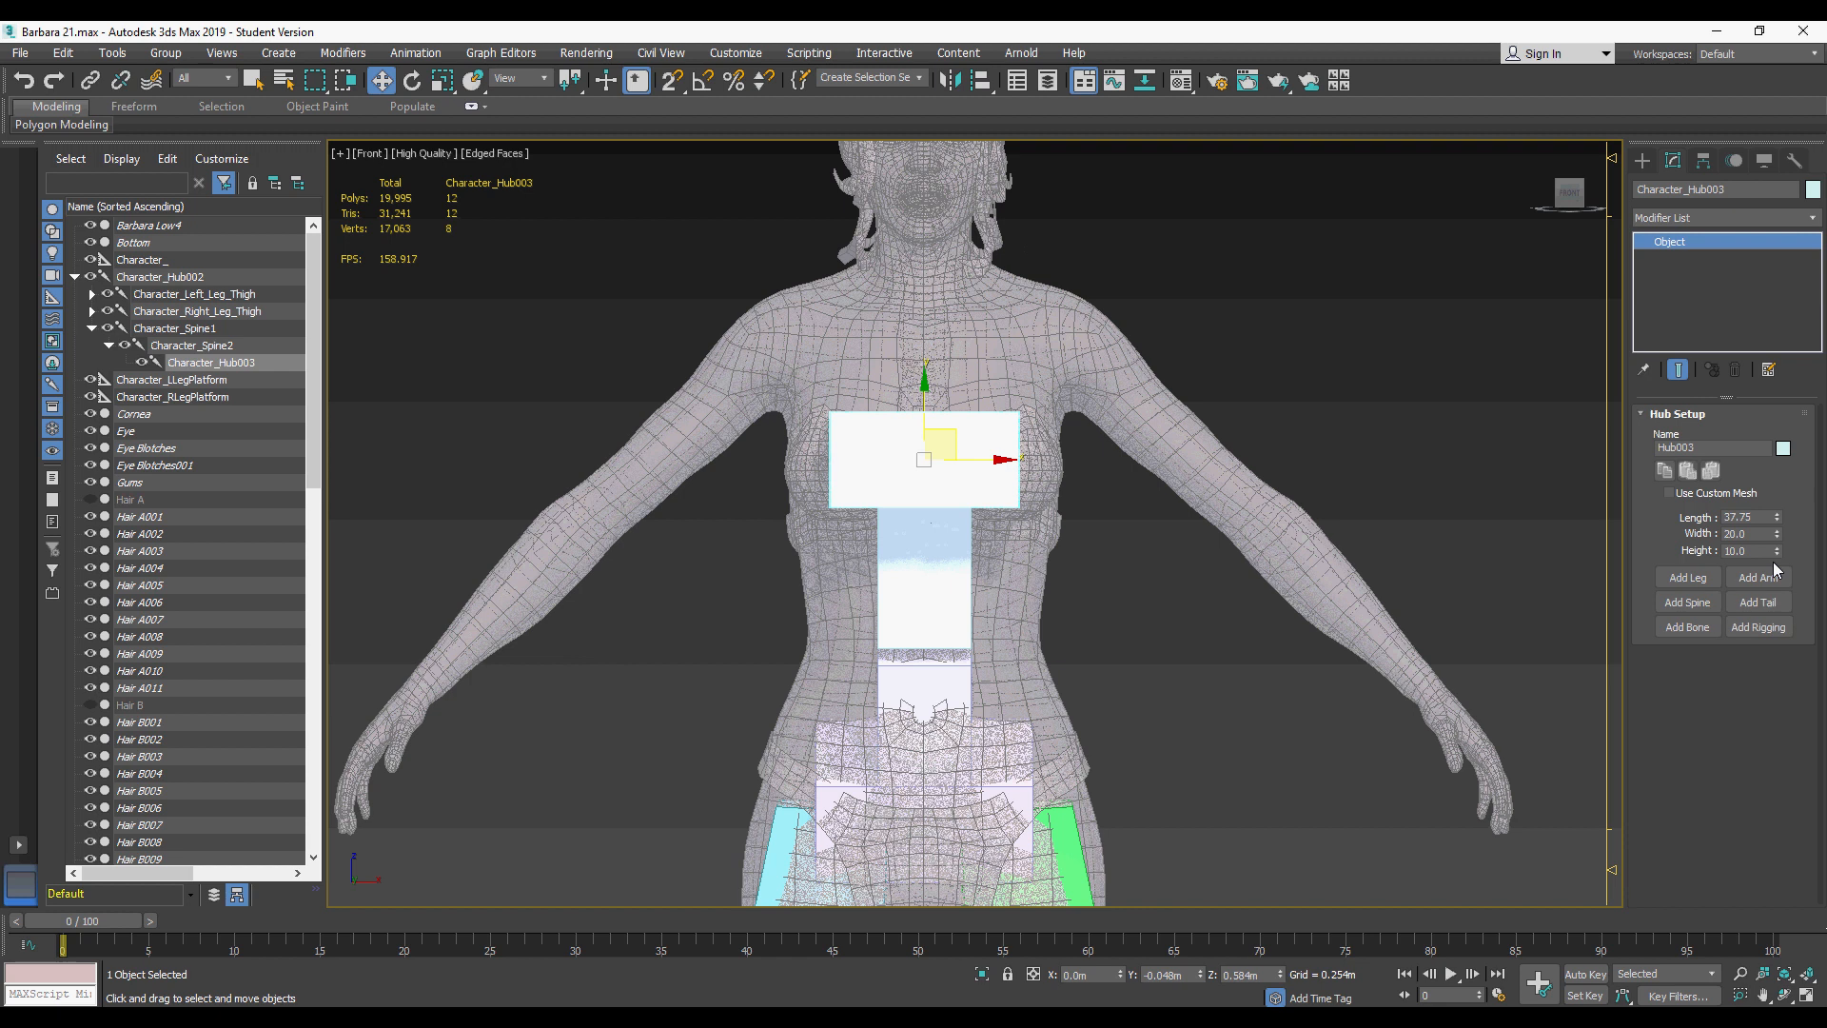
Step: Set the chest hub's height to 22.0 and raise it to the base of the neck
{"action": "key", "text": "ctrl+z"}
{"action": "left_click_drag", "start_coordinate": [1776, 551], "coordinate": [1761, 435]}
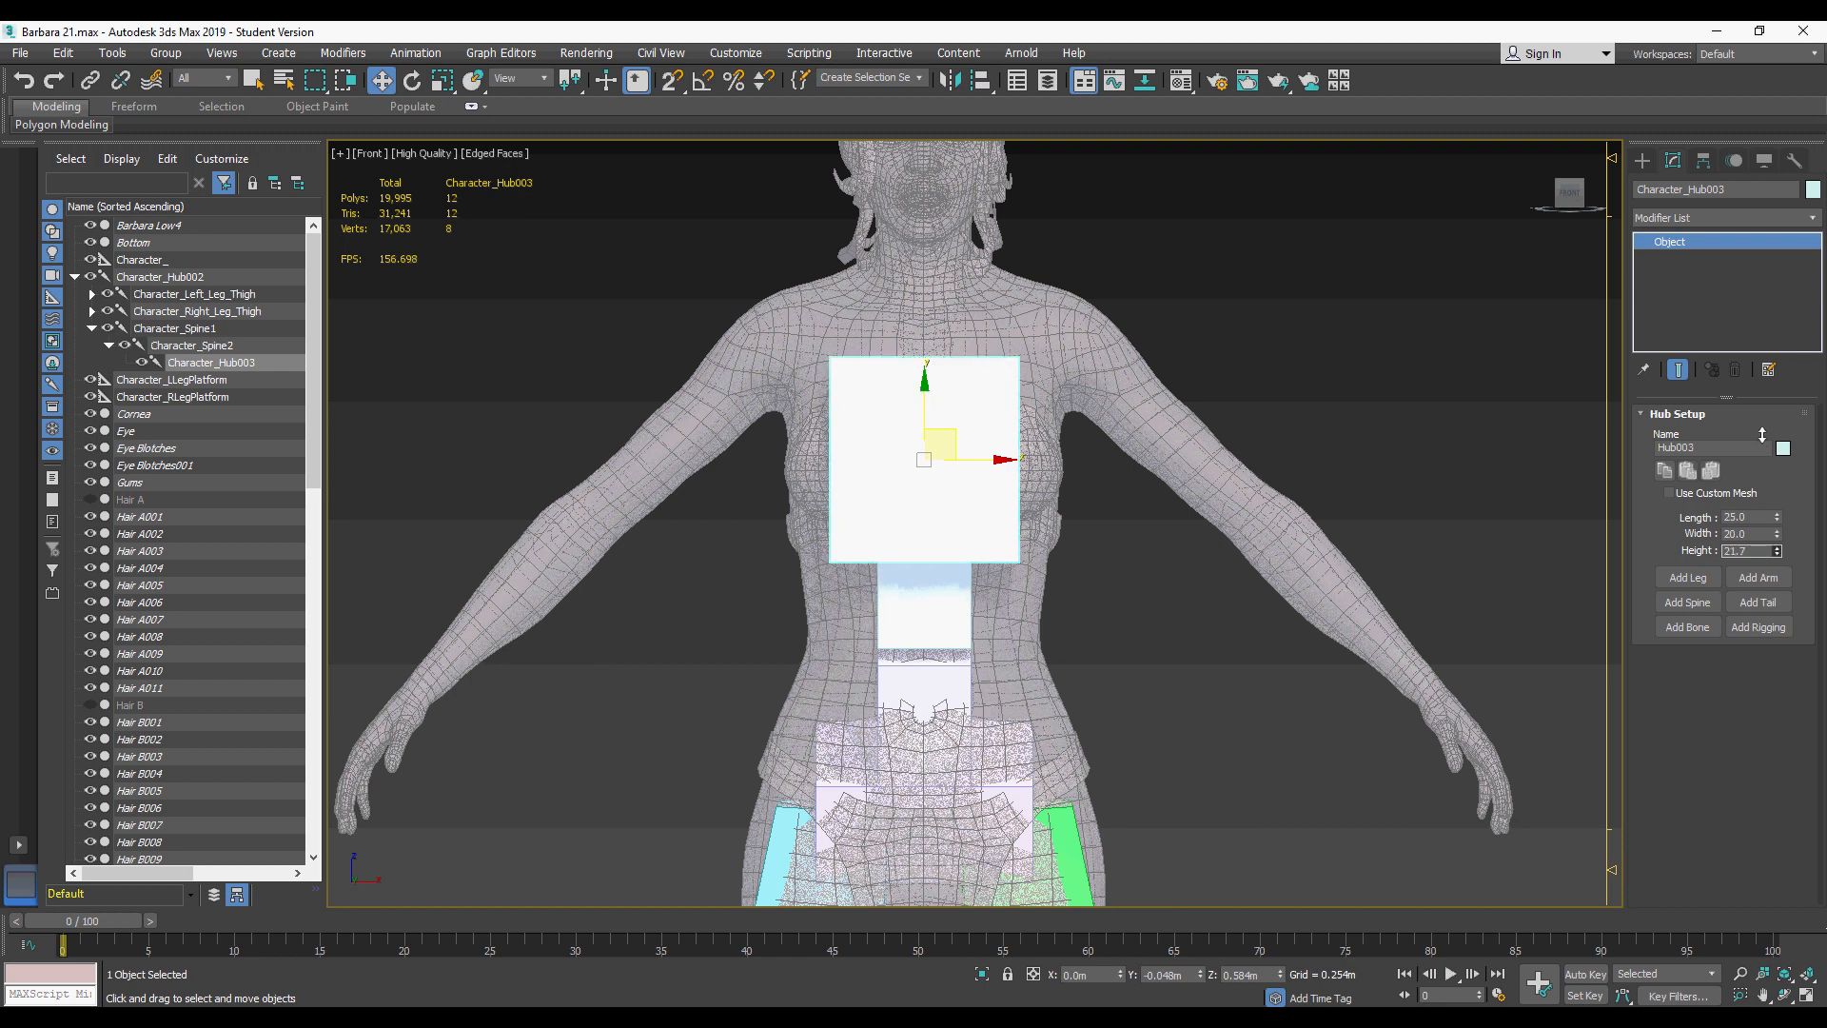
{"action": "left_click_drag", "start_coordinate": [963, 436], "coordinate": [956, 378]}
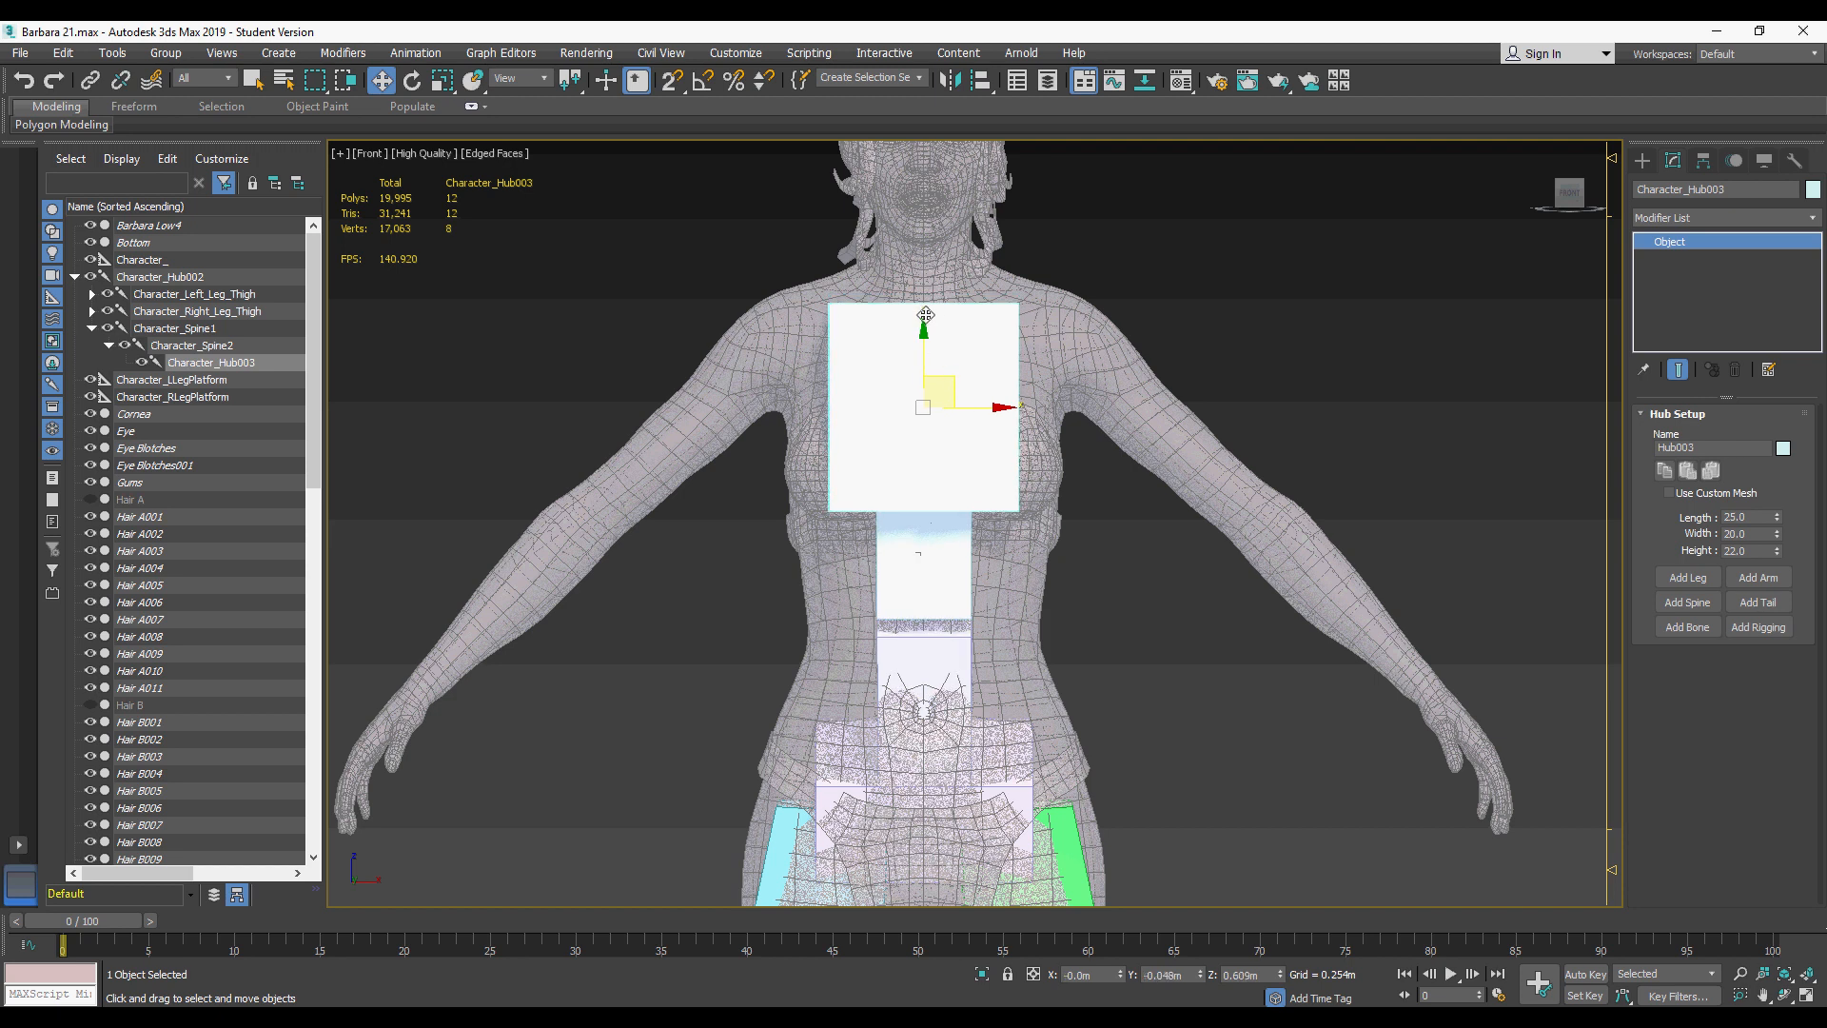
Step: Shift the chest hub backward in the left view to centre it in the torso
{"action": "key", "text": "l"}
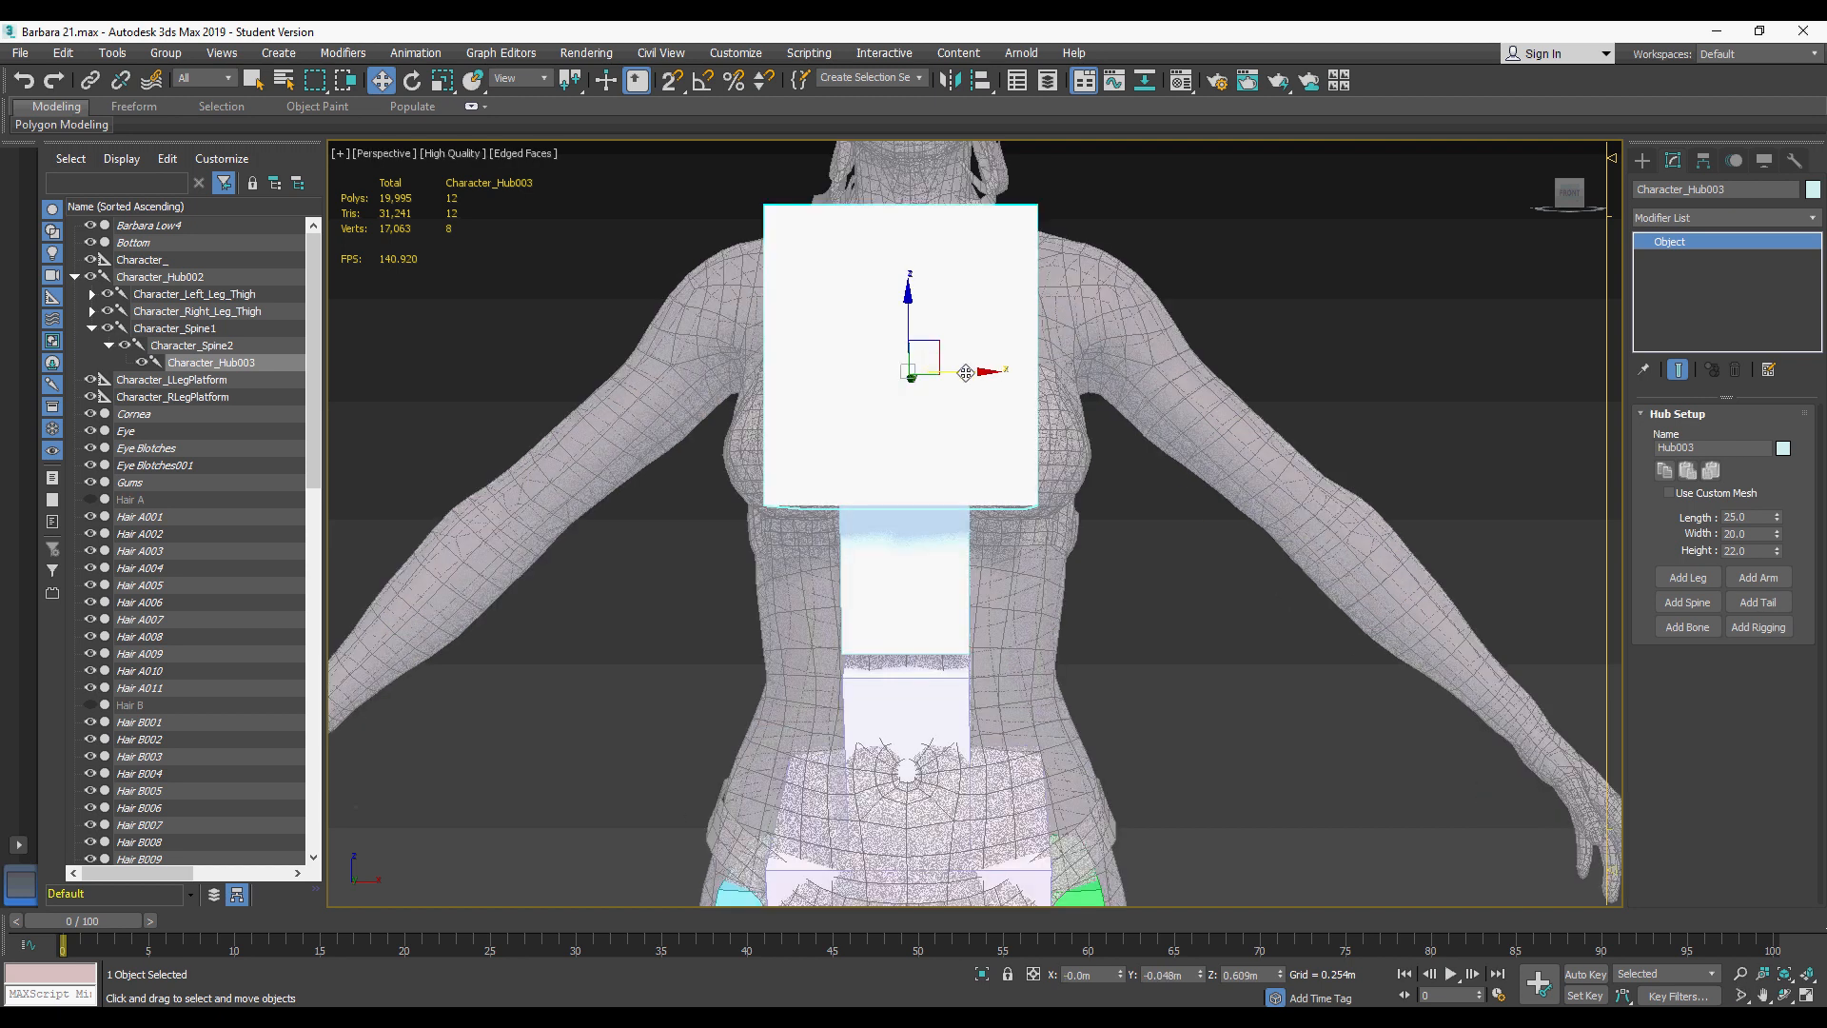
{"action": "left_click_drag", "start_coordinate": [1094, 431], "coordinate": [1004, 431]}
{"action": "key", "text": "p"}
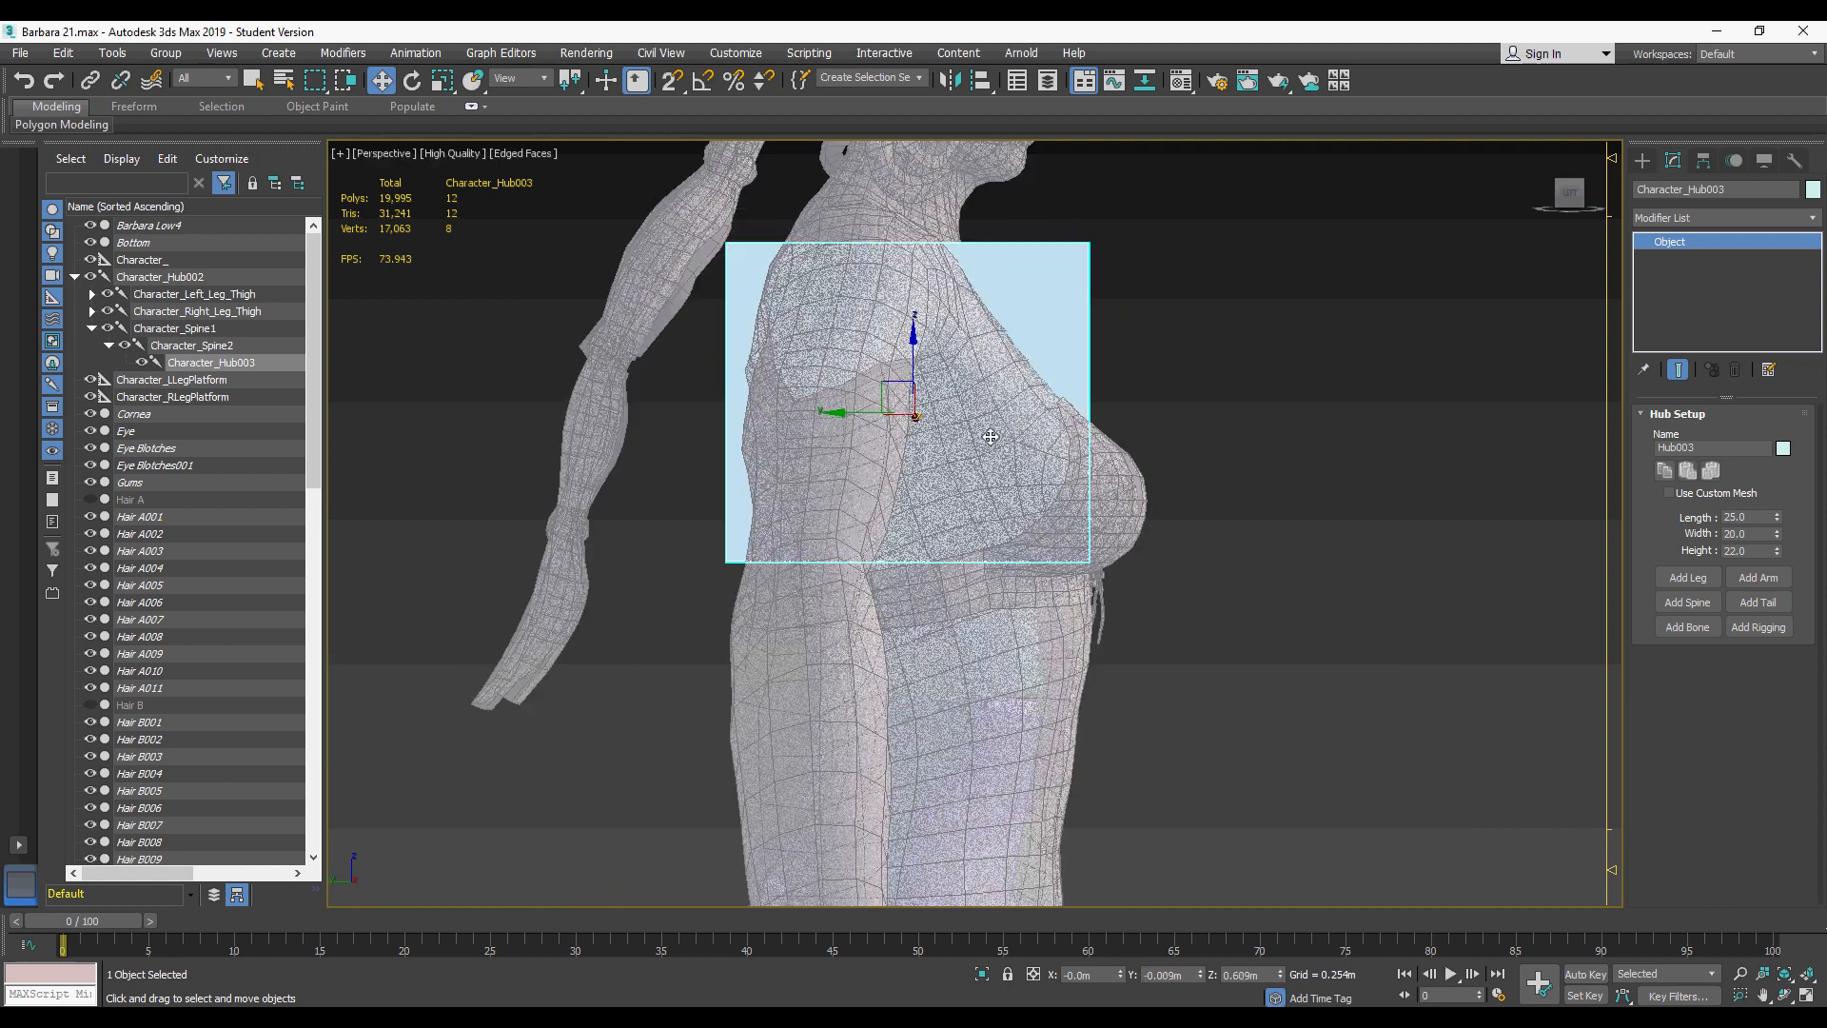
Step: Try to thicken the upper spine bone by increasing the spine size and by scaling the bone
{"action": "middle_click_drag", "start_coordinate": [1132, 514], "coordinate": [1024, 550], "text": "alt"}
{"action": "left_click", "coordinate": [998, 569]}
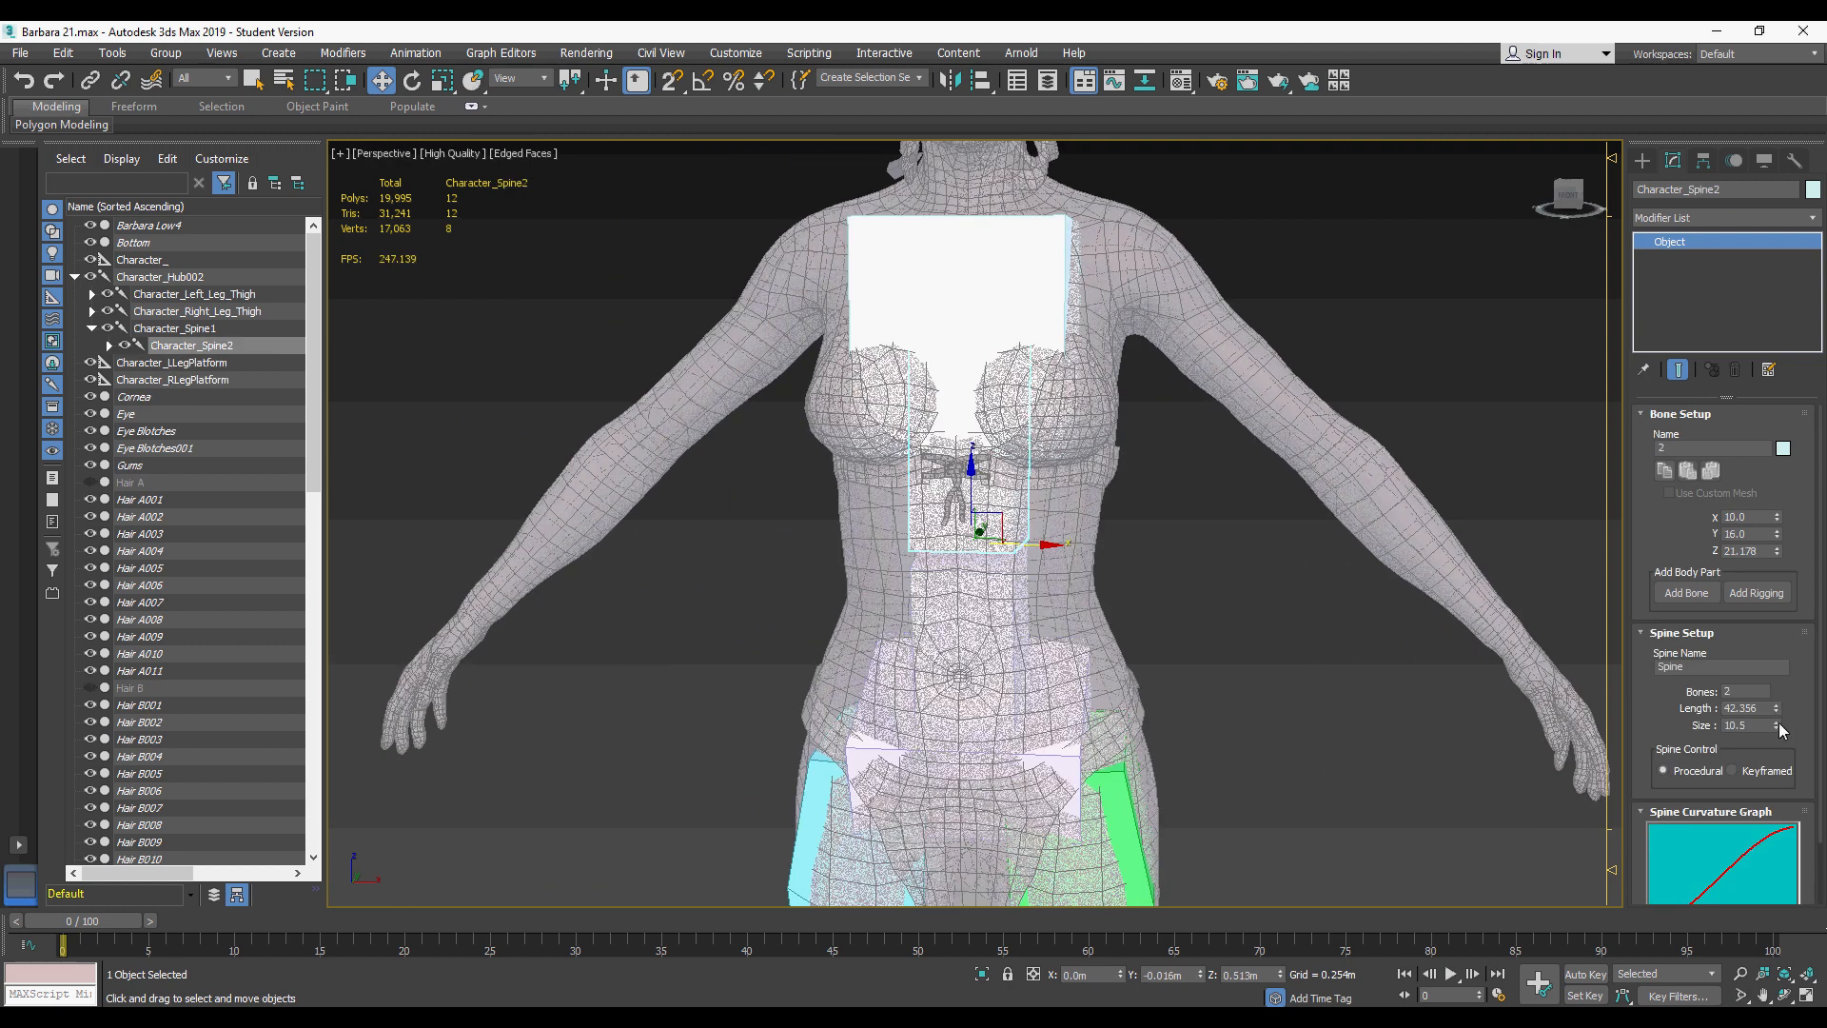
{"action": "left_click_drag", "start_coordinate": [1777, 726], "coordinate": [1778, 670]}
{"action": "key", "text": "ctrl+z"}
{"action": "key", "text": "r"}
{"action": "left_click_drag", "start_coordinate": [1054, 545], "coordinate": [1135, 548]}
{"action": "key", "text": "ctrl+z"}
Step: Add the lower spine bone to the selection and widen both spine bones toward the chest hub's width
{"action": "left_click", "coordinate": [997, 597], "text": "ctrl"}
{"action": "middle_click_drag", "start_coordinate": [1058, 535], "coordinate": [991, 478], "text": "alt"}
{"action": "scroll", "coordinate": [1147, 522], "scroll_direction": "down", "scroll_amount": 5}
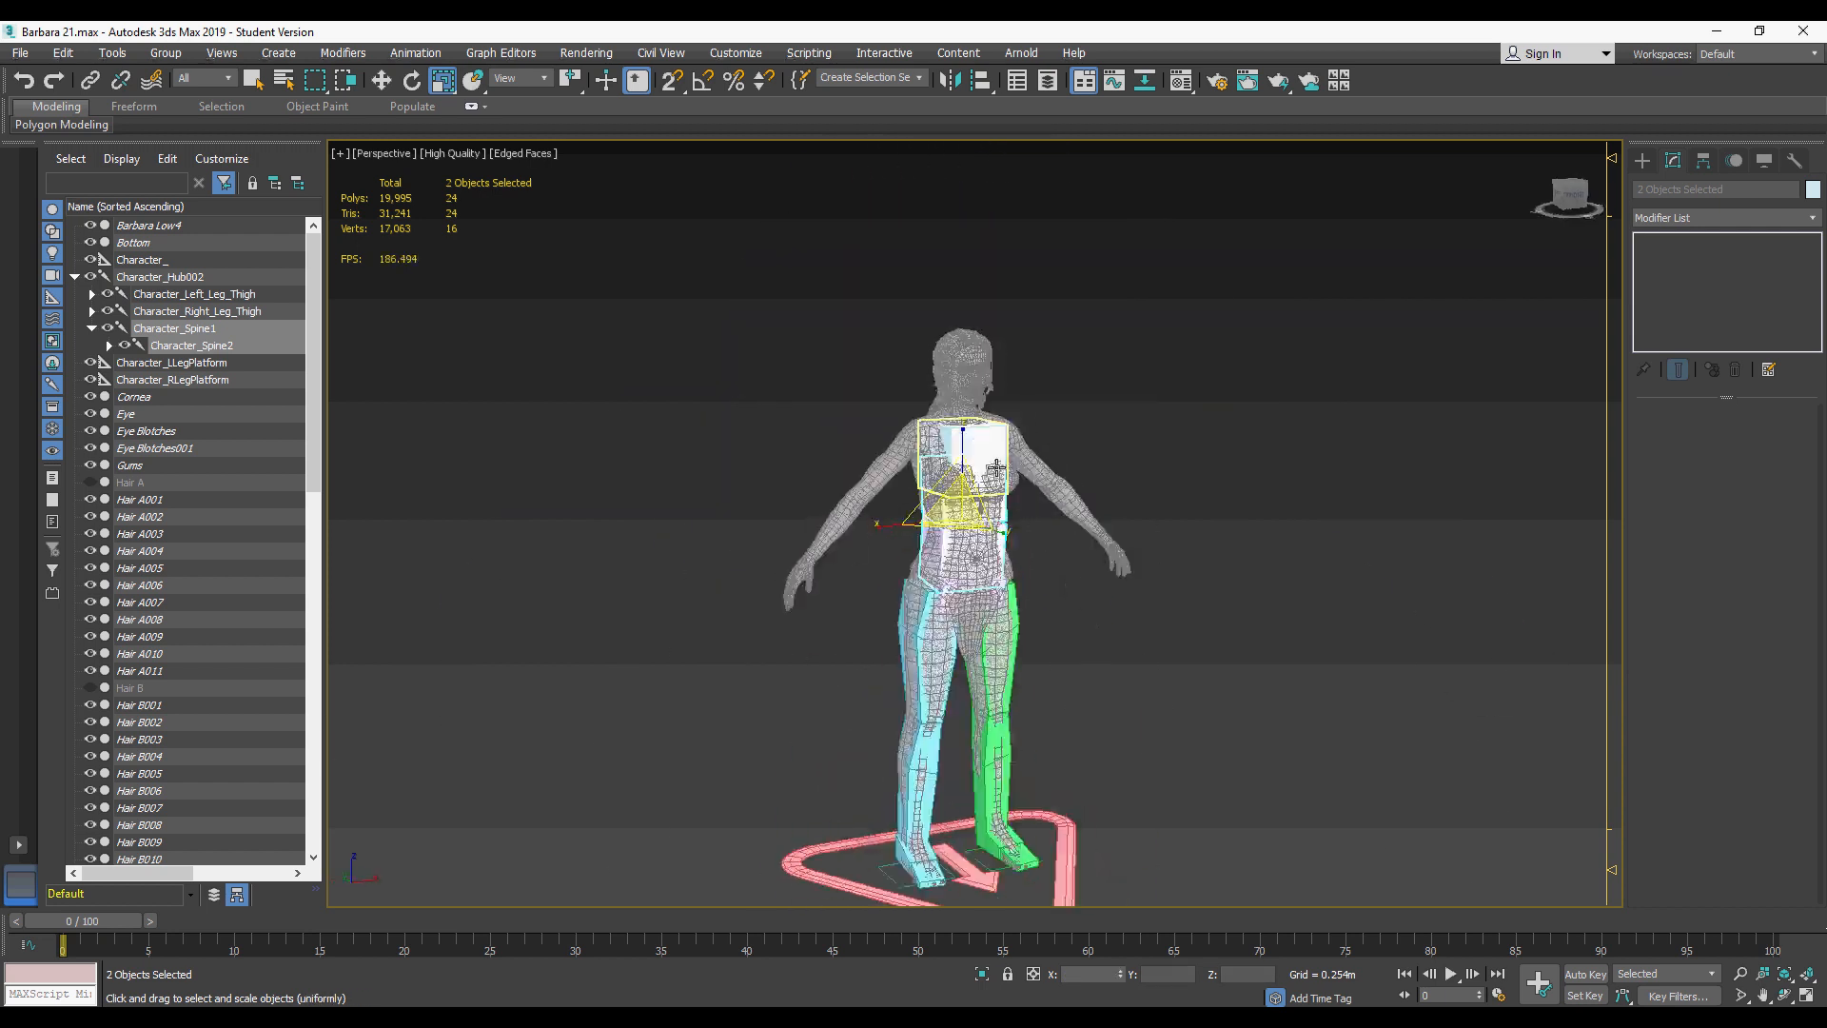
Step: Try to rotate the chest hub in the left view
{"action": "left_click", "coordinate": [975, 457]}
{"action": "scroll", "coordinate": [942, 447], "scroll_direction": "up", "scroll_amount": 5}
{"action": "middle_click_drag", "start_coordinate": [893, 445], "coordinate": [1155, 498], "text": "alt"}
{"action": "key", "text": "l"}
{"action": "scroll", "coordinate": [1046, 496], "scroll_direction": "up", "scroll_amount": 3}
{"action": "key", "text": "e"}
{"action": "left_click_drag", "start_coordinate": [830, 438], "coordinate": [875, 414]}
{"action": "key", "text": "ctrl+z"}
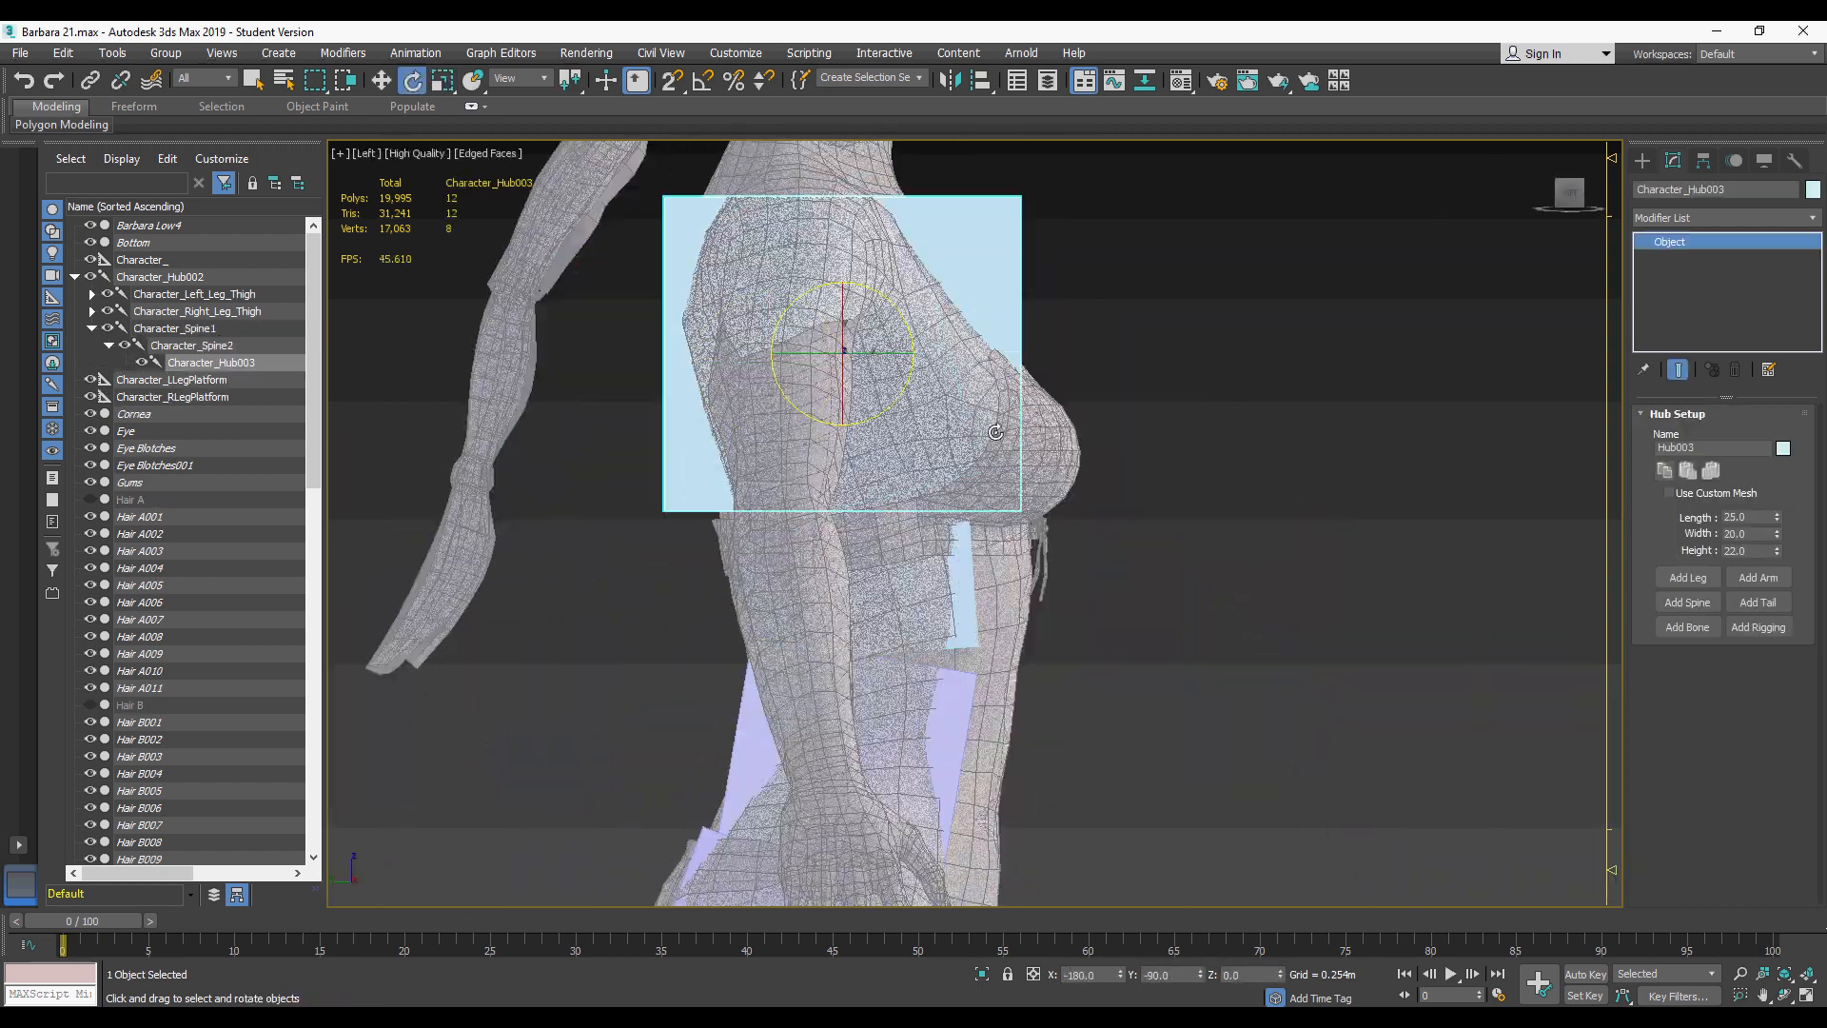
Step: Shift the spine bones forward in the left view and reposition the chest hub, tilted to follow the rib cage
{"action": "key", "text": "w"}
{"action": "middle_click_drag", "start_coordinate": [933, 711], "coordinate": [933, 511]}
{"action": "left_click_drag", "start_coordinate": [937, 667], "coordinate": [972, 666]}
{"action": "left_click_drag", "start_coordinate": [928, 561], "coordinate": [897, 559]}
{"action": "middle_click_drag", "start_coordinate": [914, 371], "coordinate": [916, 534]}
{"action": "left_click_drag", "start_coordinate": [959, 405], "coordinate": [903, 412]}
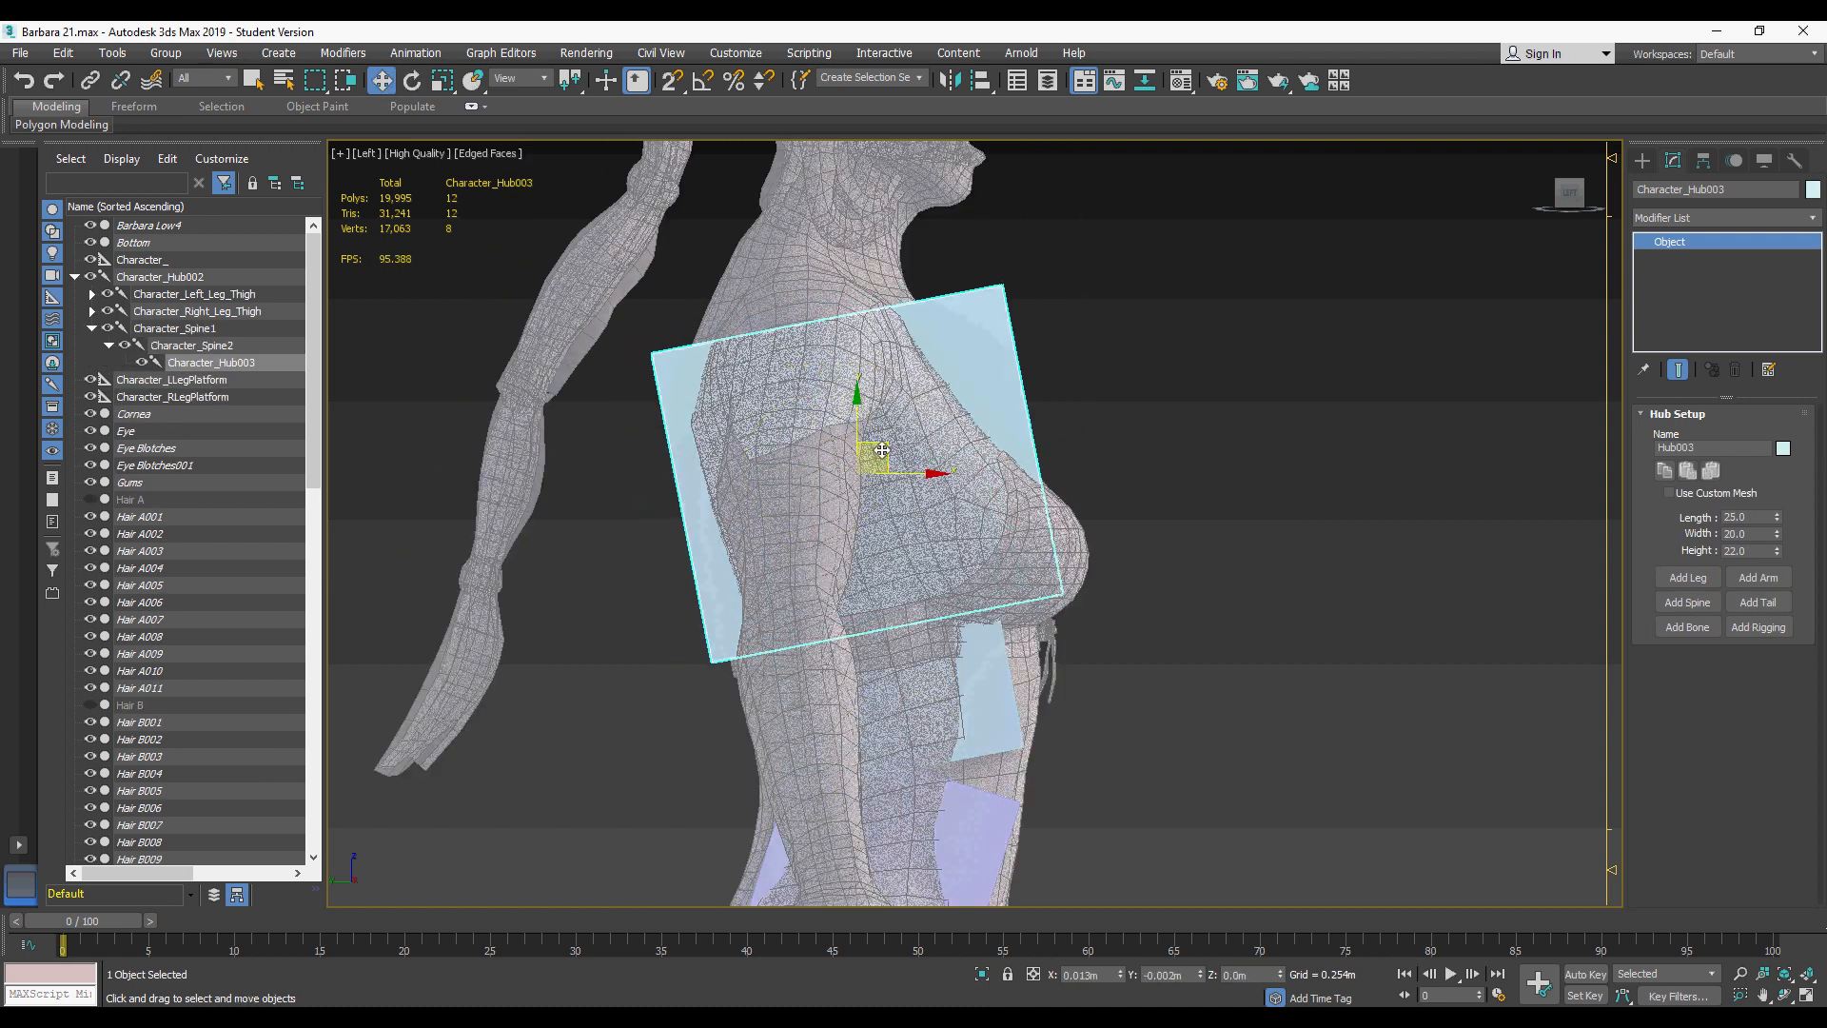
Step: Pull the rib cage bone's two middle front vertices forward and down in the left view to match the bust
{"action": "middle_click_drag", "start_coordinate": [970, 476], "coordinate": [913, 476], "text": "alt"}
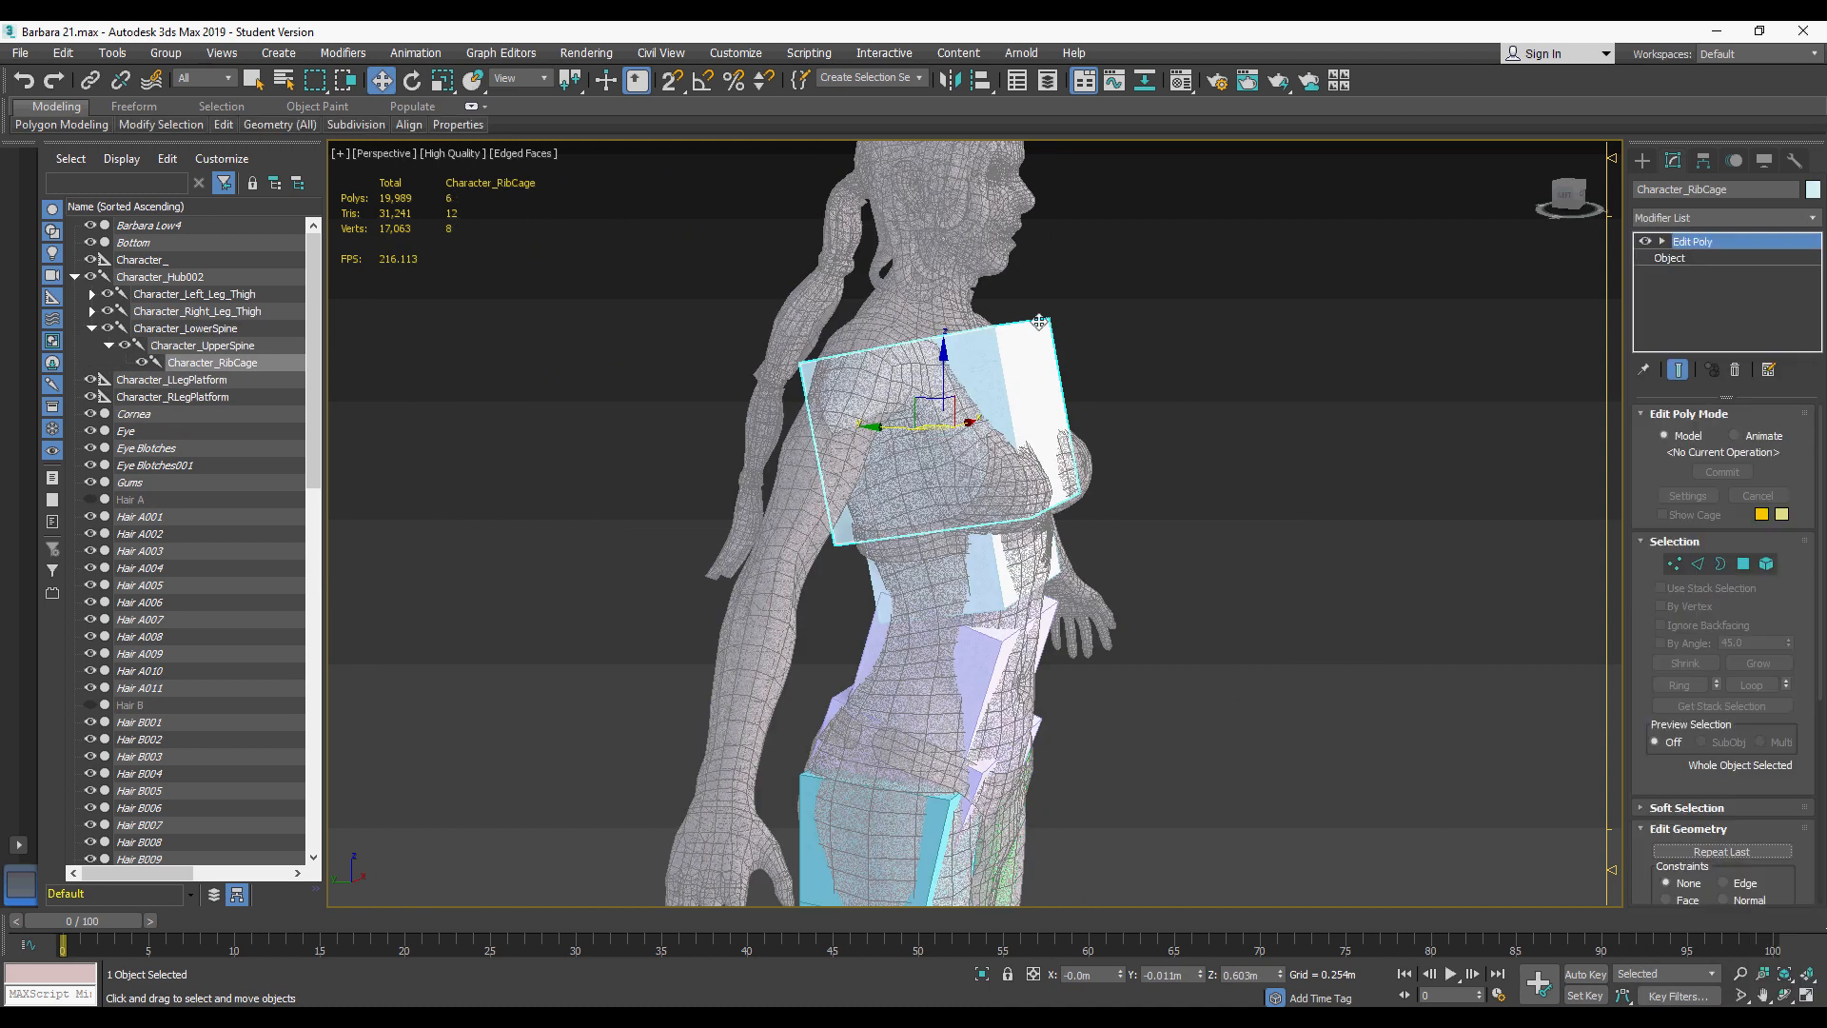
{"action": "scroll", "coordinate": [1079, 360], "scroll_direction": "up", "scroll_amount": 3}
{"action": "scroll", "coordinate": [928, 336], "scroll_direction": "down", "scroll_amount": 3}
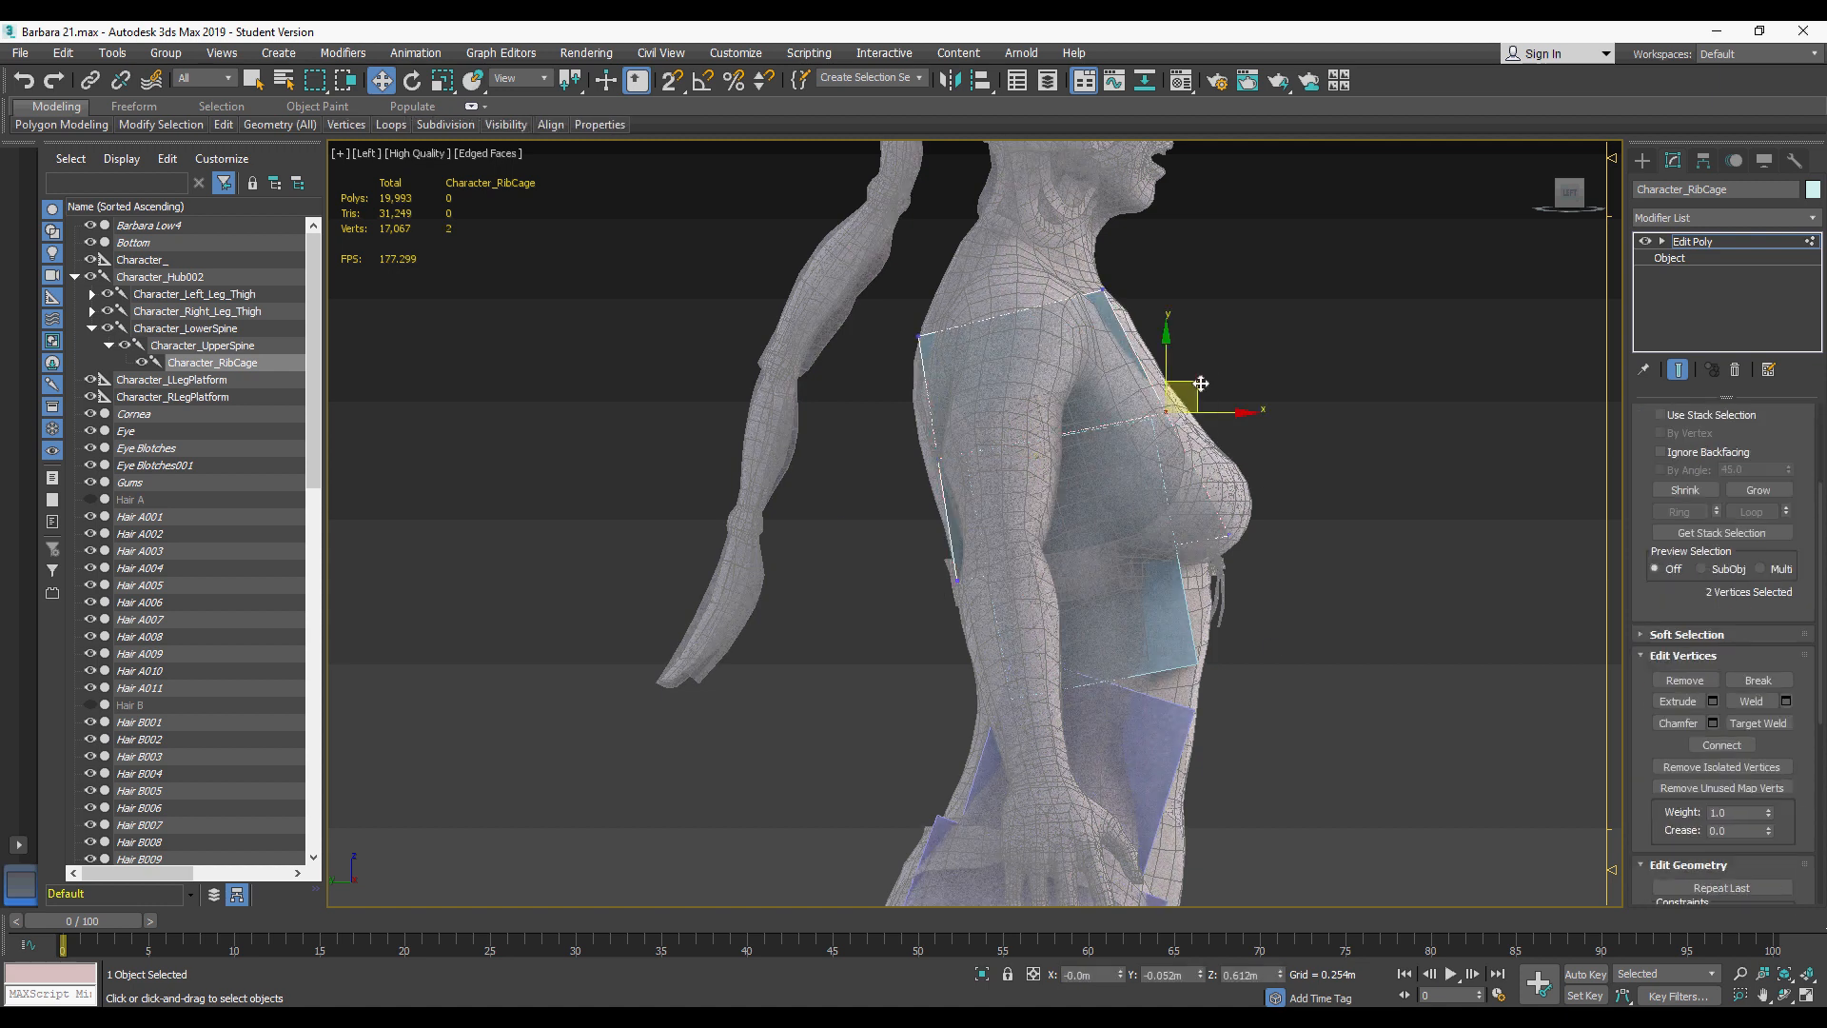
{"action": "left_click_drag", "start_coordinate": [1201, 383], "coordinate": [1252, 425]}
Step: Collapse the rib cage bone's Edit Poly modifier
{"action": "key", "text": "p"}
{"action": "scroll", "coordinate": [1047, 448], "scroll_direction": "down", "scroll_amount": 5}
{"action": "middle_click_drag", "start_coordinate": [1048, 449], "coordinate": [885, 563], "text": "alt"}
{"action": "scroll", "coordinate": [1085, 562], "scroll_direction": "up", "scroll_amount": 4}
{"action": "right_click", "coordinate": [1692, 242]}
{"action": "left_click", "coordinate": [1643, 438]}
{"action": "scroll", "coordinate": [1037, 457], "scroll_direction": "down", "scroll_amount": 4}
{"action": "middle_click_drag", "start_coordinate": [999, 476], "coordinate": [1124, 485], "text": "alt"}
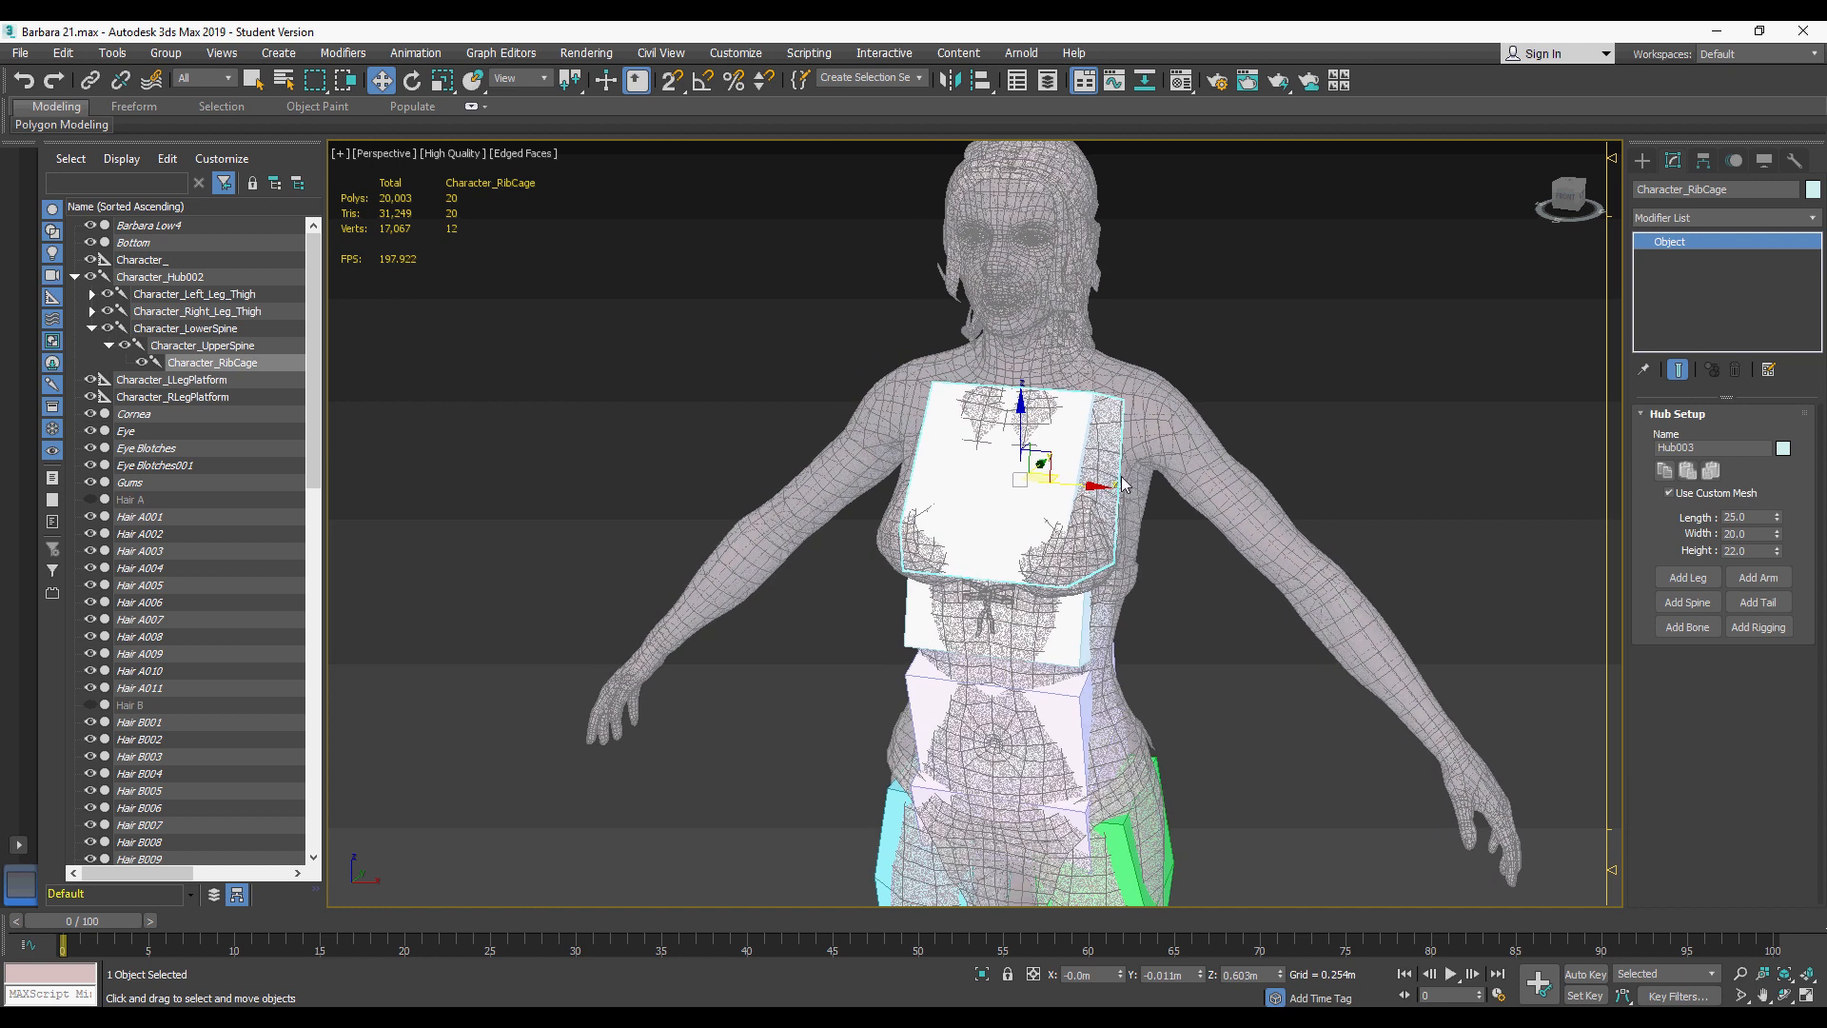
Step: Add an arm to the rib cage hub and select its collarbone
{"action": "left_click", "coordinate": [1765, 573]}
{"action": "middle_click_drag", "start_coordinate": [1149, 391], "coordinate": [1052, 416], "text": "alt"}
{"action": "scroll", "coordinate": [1173, 379], "scroll_direction": "up", "scroll_amount": 6}
{"action": "scroll", "coordinate": [1052, 417], "scroll_direction": "down", "scroll_amount": 5}
{"action": "left_click", "coordinate": [923, 596]}
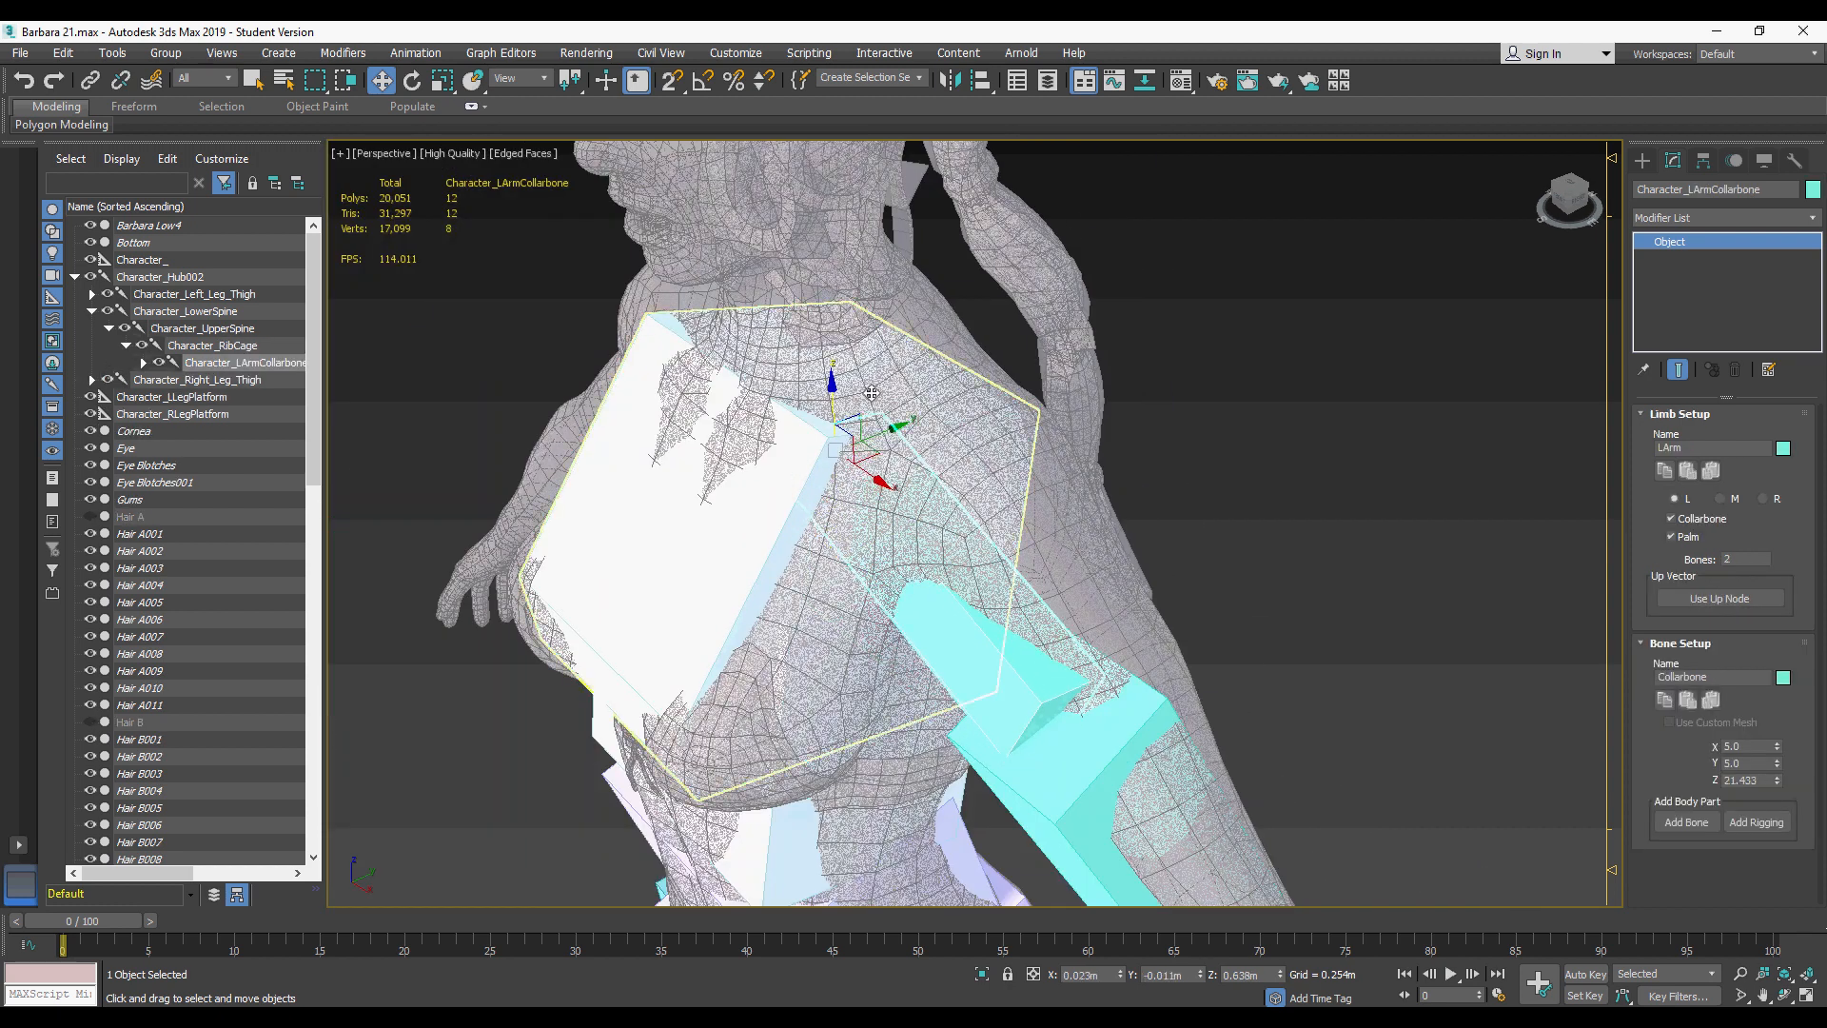
Step: Move the upper arm bone up and inward to the character's left shoulder joint
{"action": "middle_click_drag", "start_coordinate": [871, 393], "coordinate": [969, 341], "text": "alt"}
{"action": "scroll", "coordinate": [957, 348], "scroll_direction": "down", "scroll_amount": 5}
{"action": "scroll", "coordinate": [956, 350], "scroll_direction": "up", "scroll_amount": 3}
{"action": "middle_click_drag", "start_coordinate": [876, 409], "coordinate": [871, 483]}
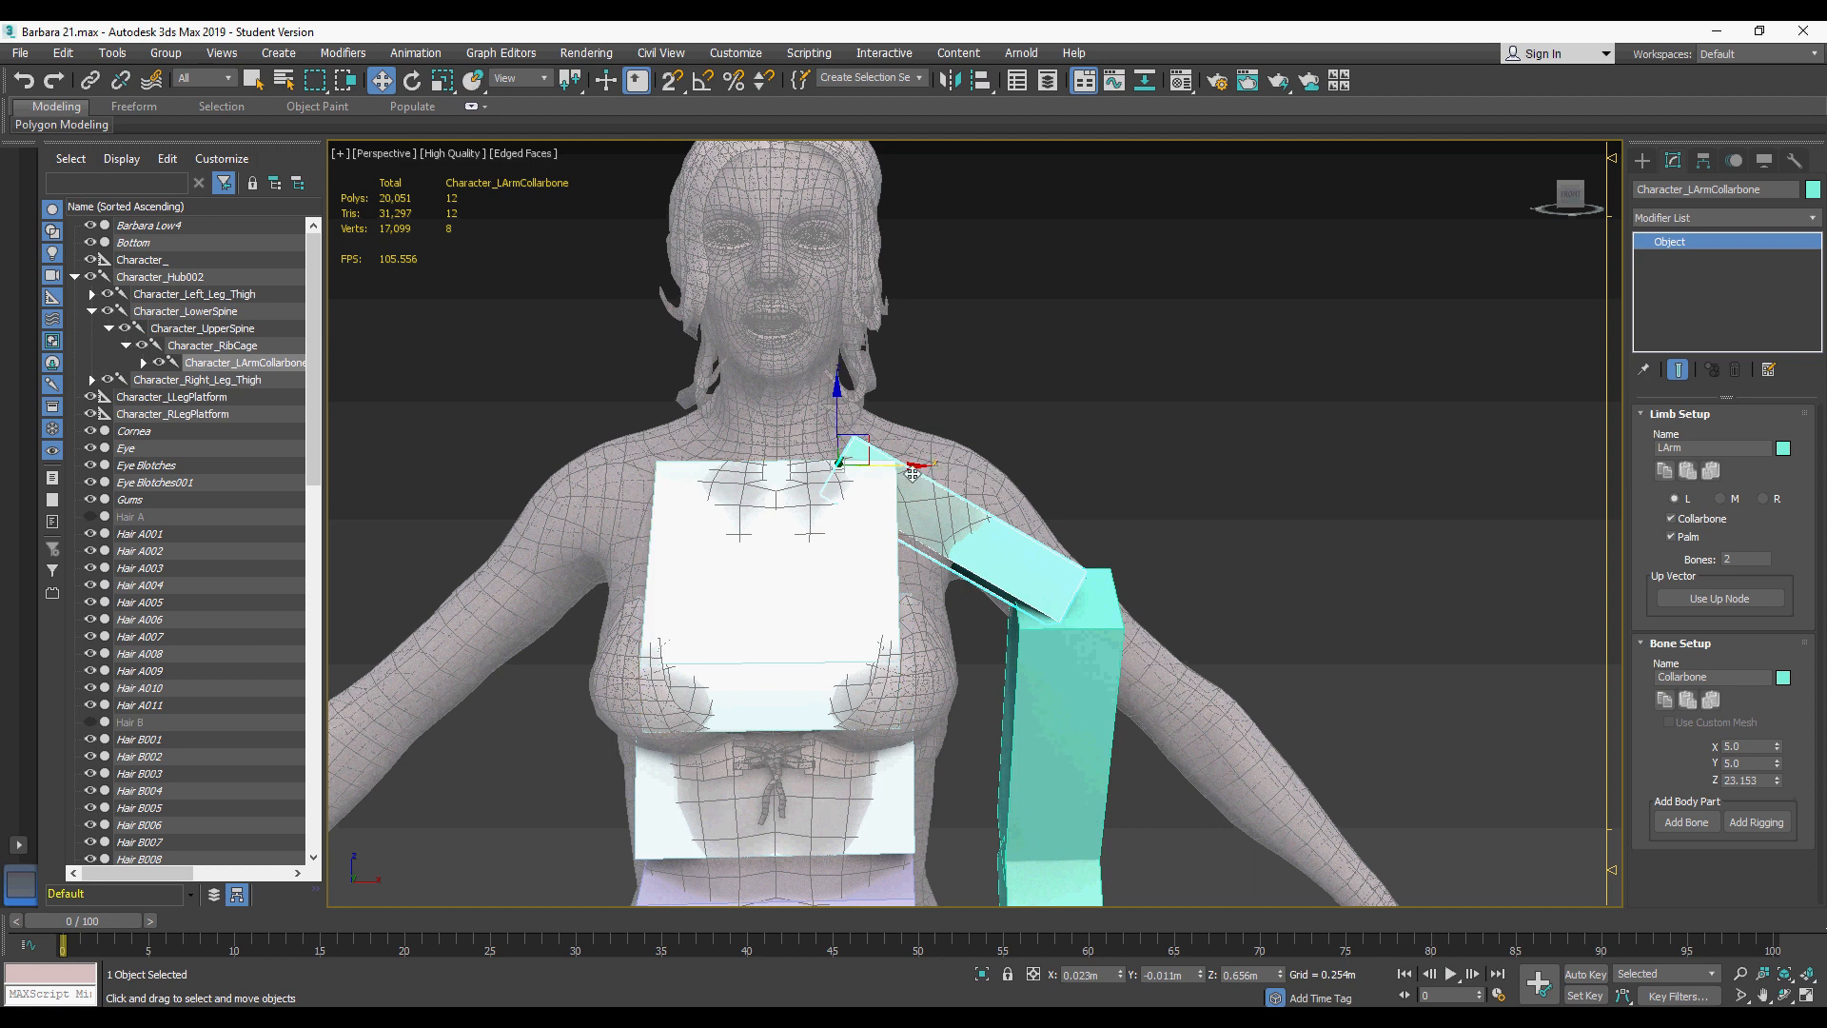
{"action": "left_click", "coordinate": [1103, 600]}
{"action": "left_click_drag", "start_coordinate": [1099, 574], "coordinate": [1007, 504]}
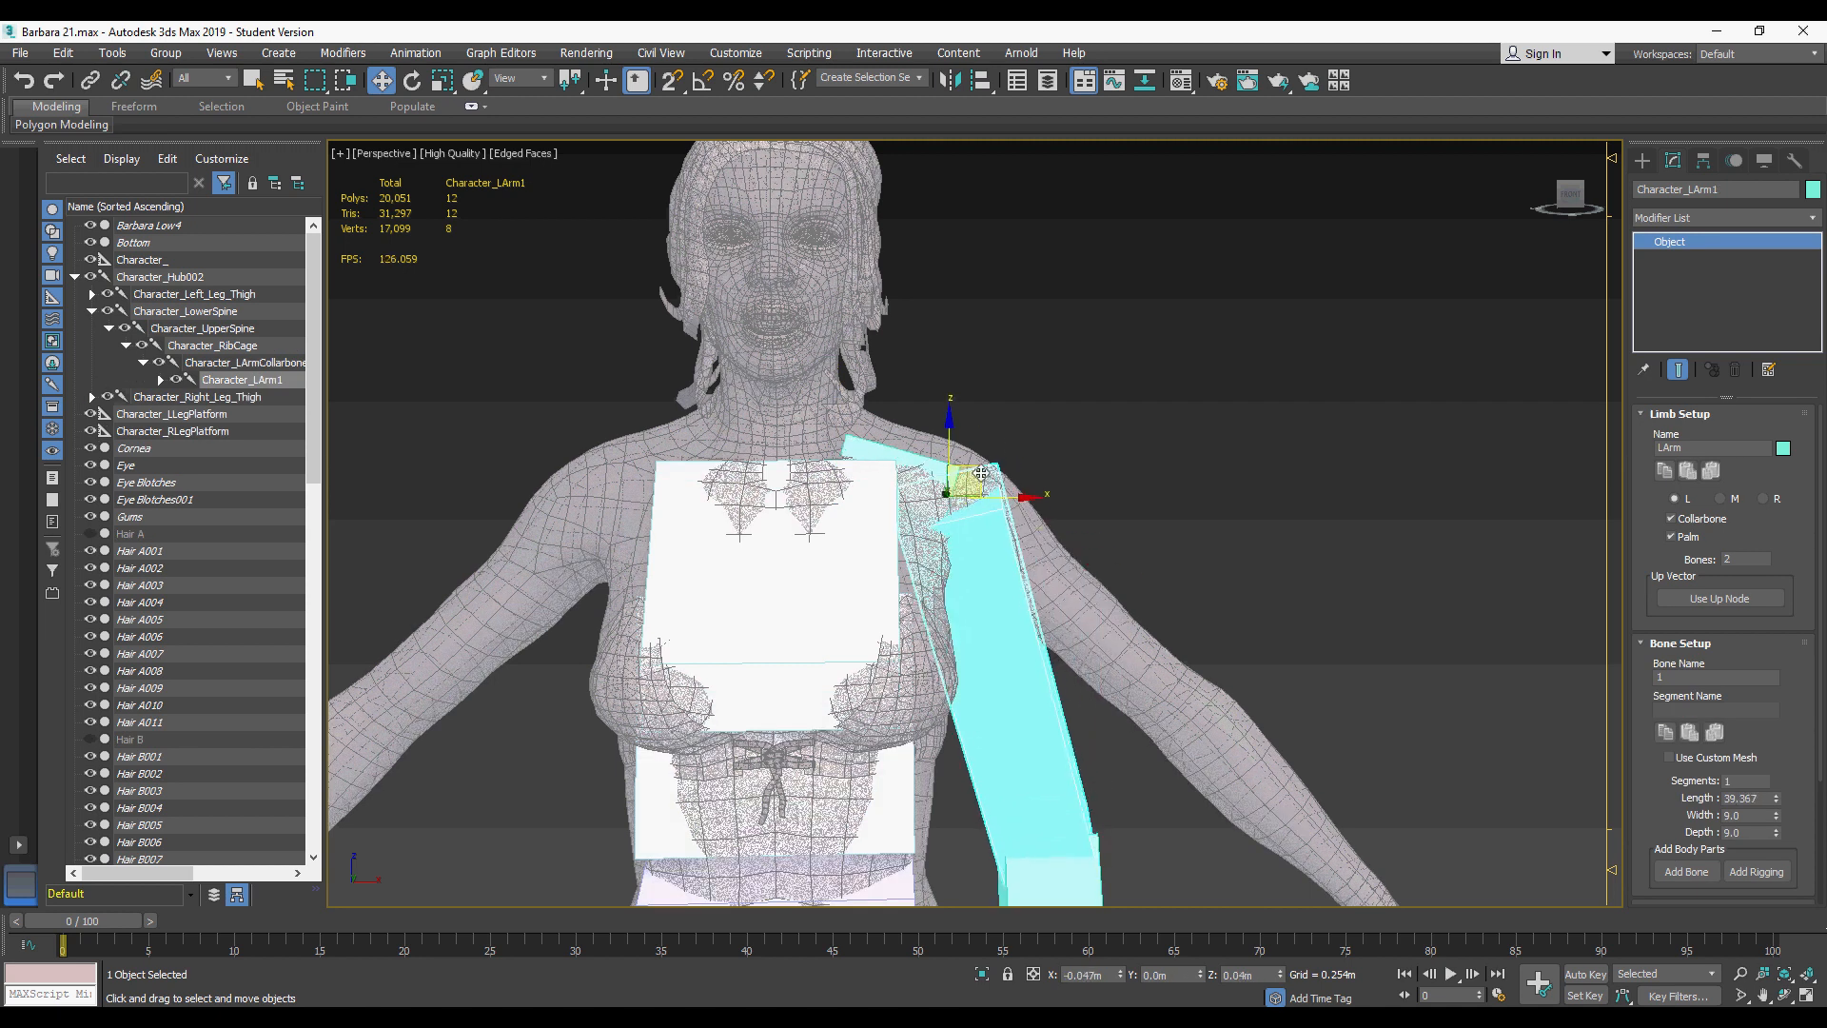
Step: Rotate the left palm bone about 83 degrees around Z in the top view to align it with the hand
{"action": "scroll", "coordinate": [1043, 548], "scroll_direction": "down", "scroll_amount": 8}
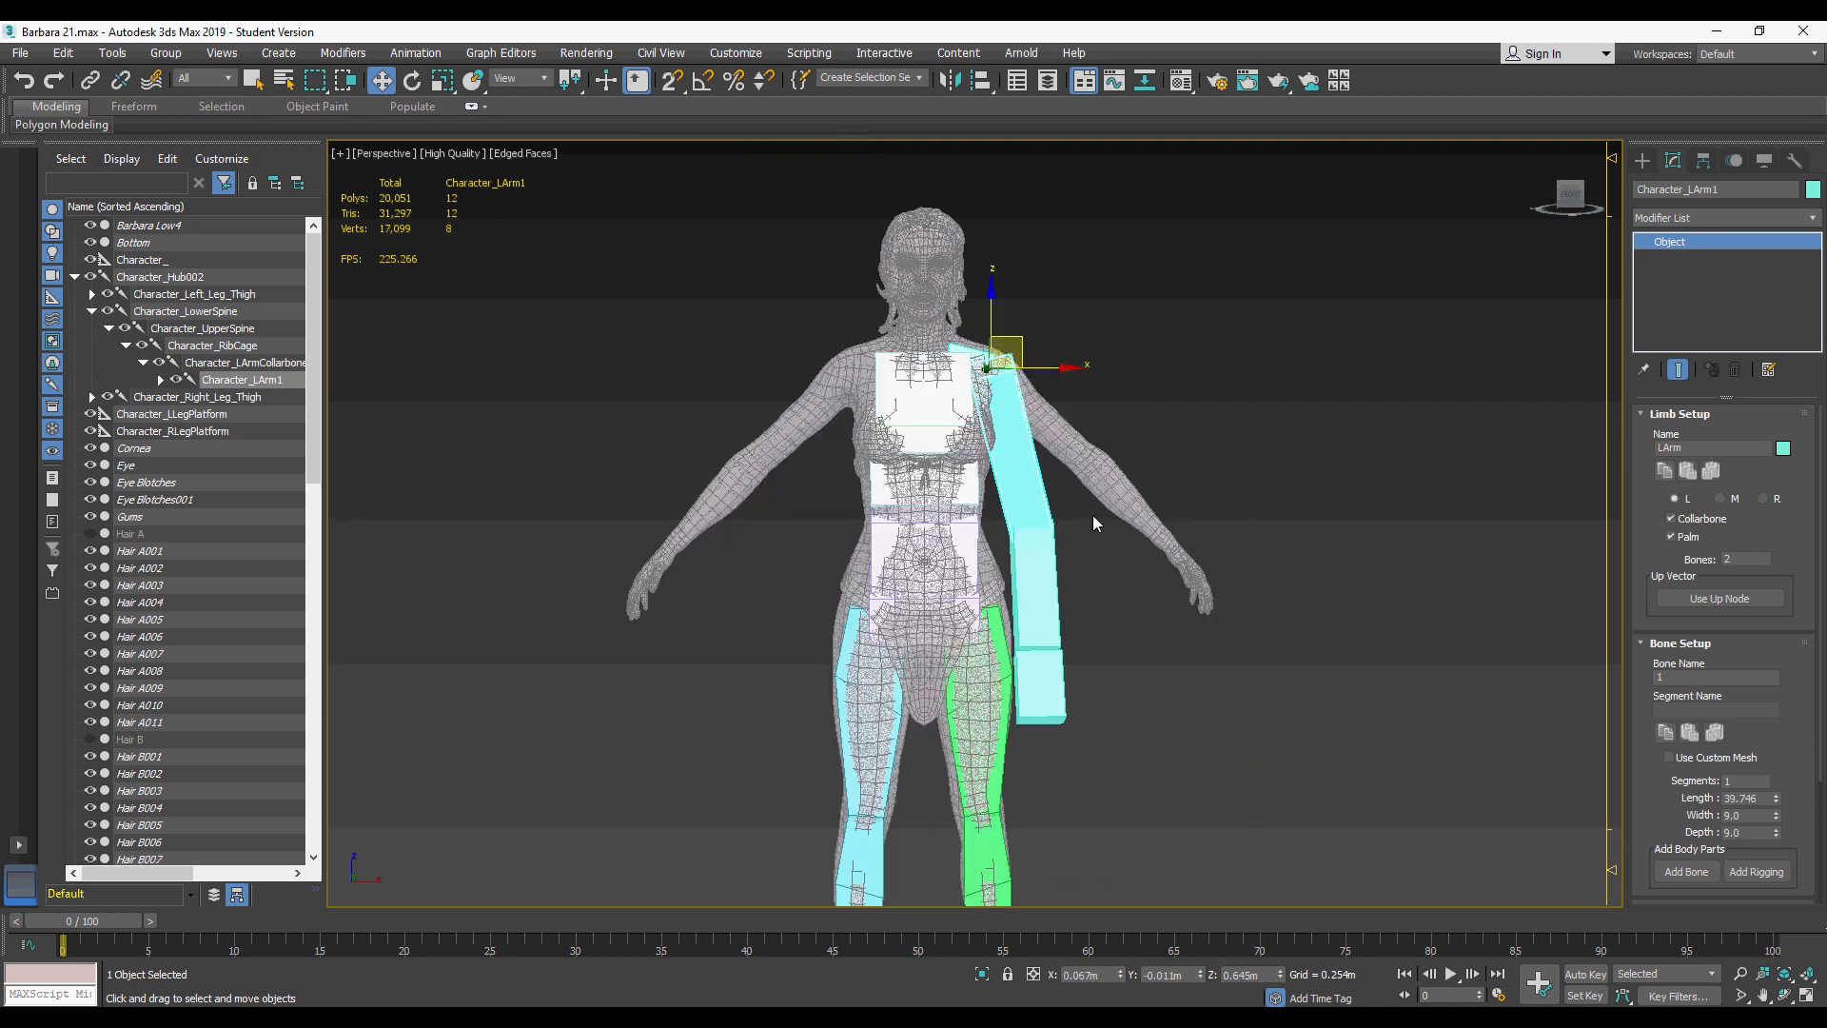
{"action": "left_click", "coordinate": [1042, 692]}
{"action": "key", "text": "e"}
{"action": "middle_click_drag", "start_coordinate": [1043, 692], "coordinate": [1082, 688], "text": "alt"}
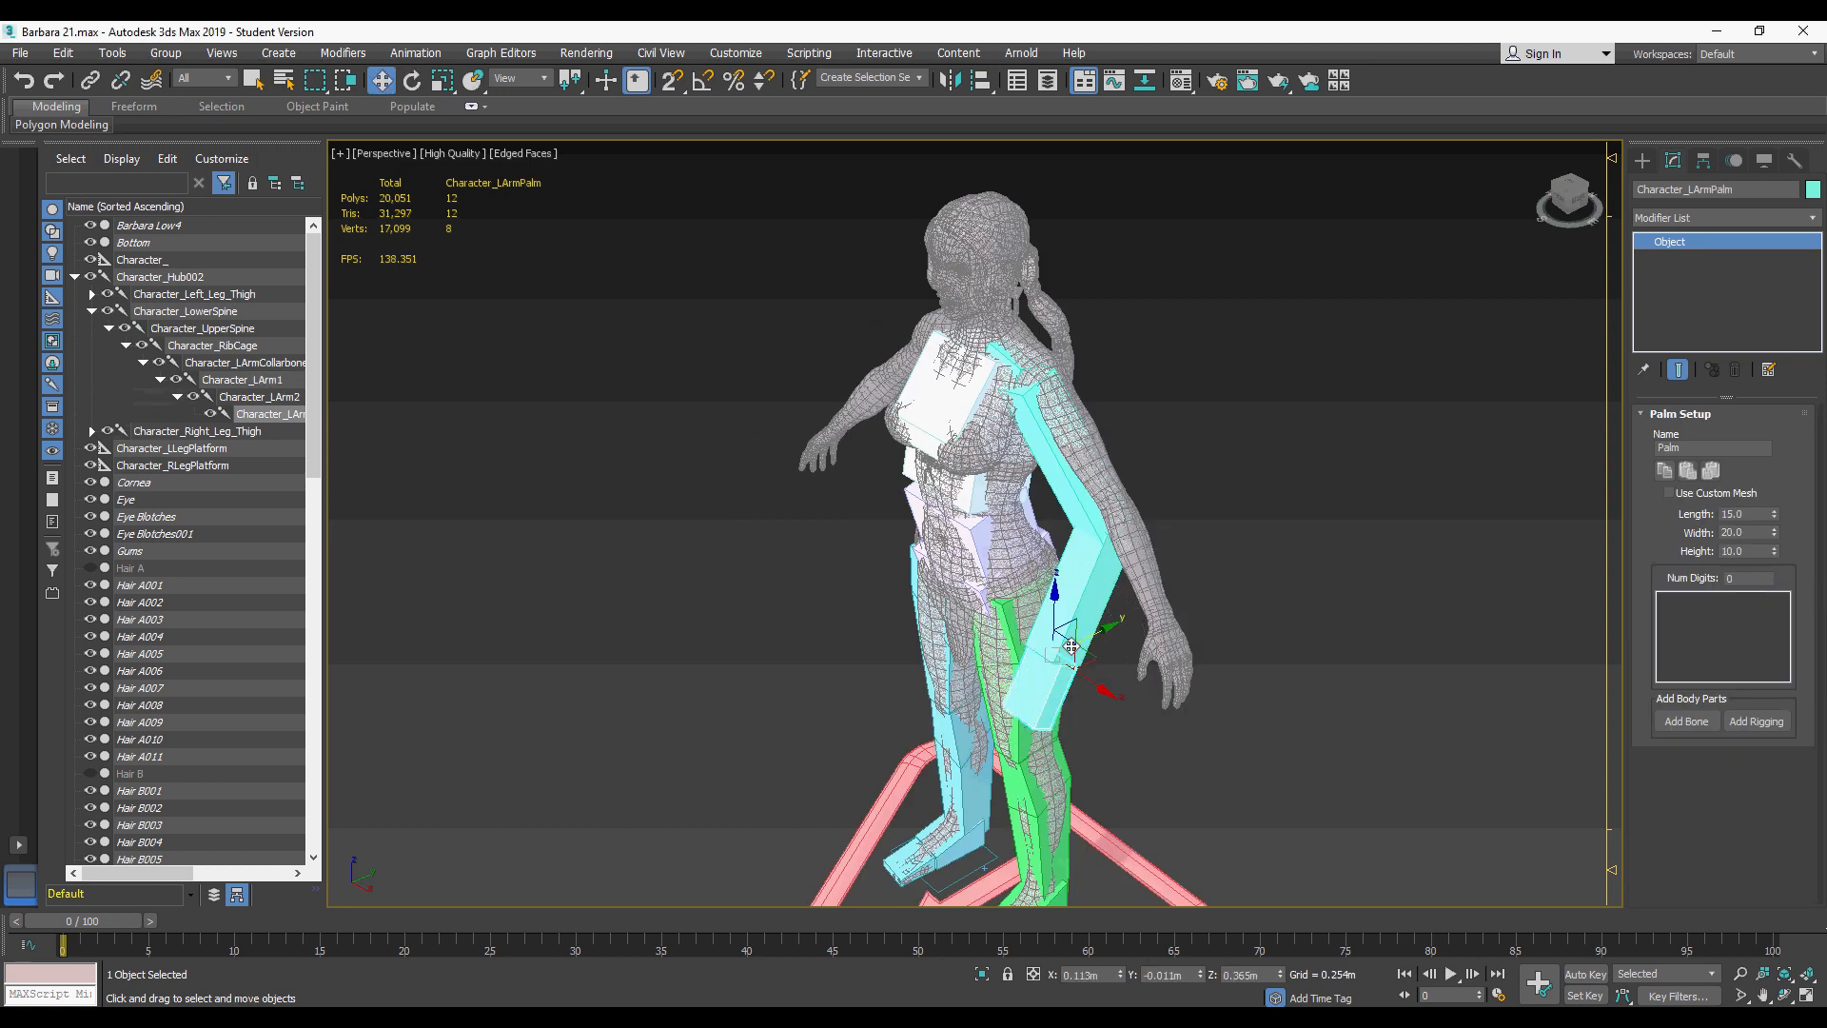
{"action": "key", "text": "t"}
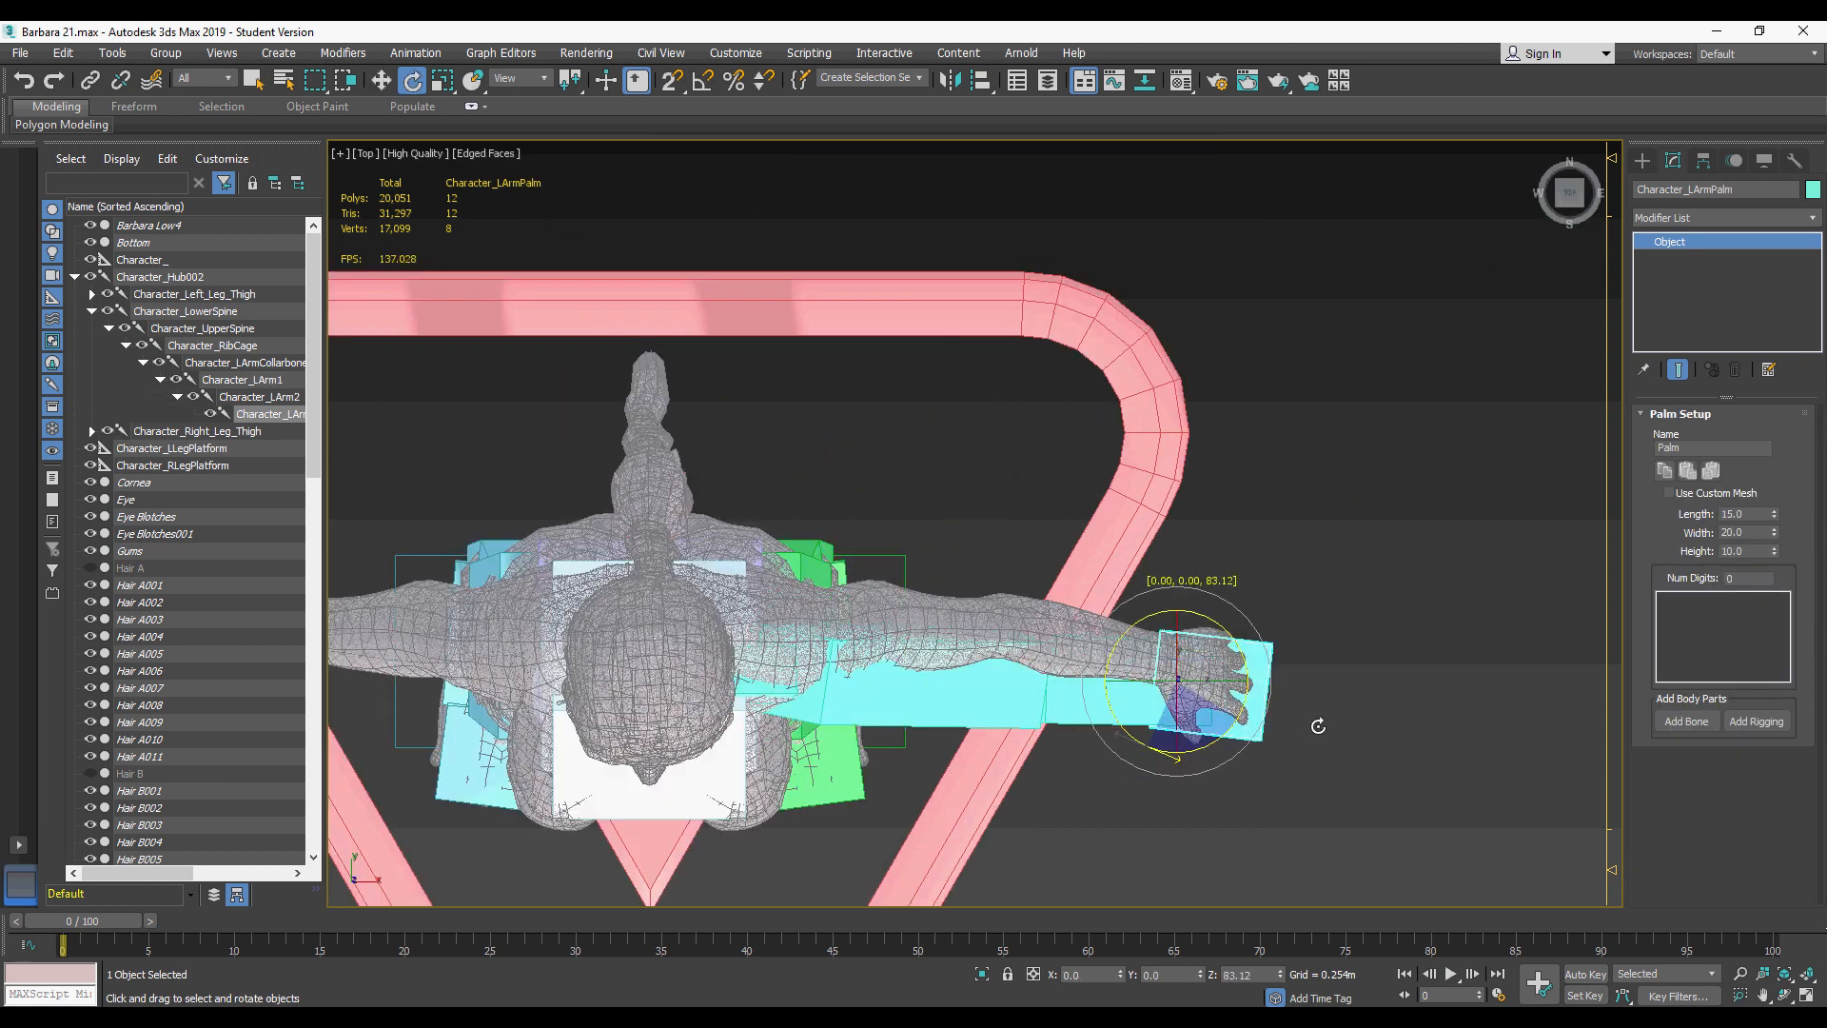
{"action": "left_click_drag", "start_coordinate": [1318, 726], "coordinate": [1328, 730]}
Step: Move the palm bone to the character's wrist and the forearm bone's upper joint to the elbow
{"action": "key", "text": "p"}
{"action": "middle_click_drag", "start_coordinate": [1256, 647], "coordinate": [1188, 530], "text": "alt"}
{"action": "scroll", "coordinate": [1189, 514], "scroll_direction": "down", "scroll_amount": 3}
{"action": "key", "text": "w"}
{"action": "left_click_drag", "start_coordinate": [1201, 467], "coordinate": [1183, 385]}
{"action": "left_click", "coordinate": [1130, 519]}
{"action": "left_click_drag", "start_coordinate": [1139, 493], "coordinate": [1088, 534]}
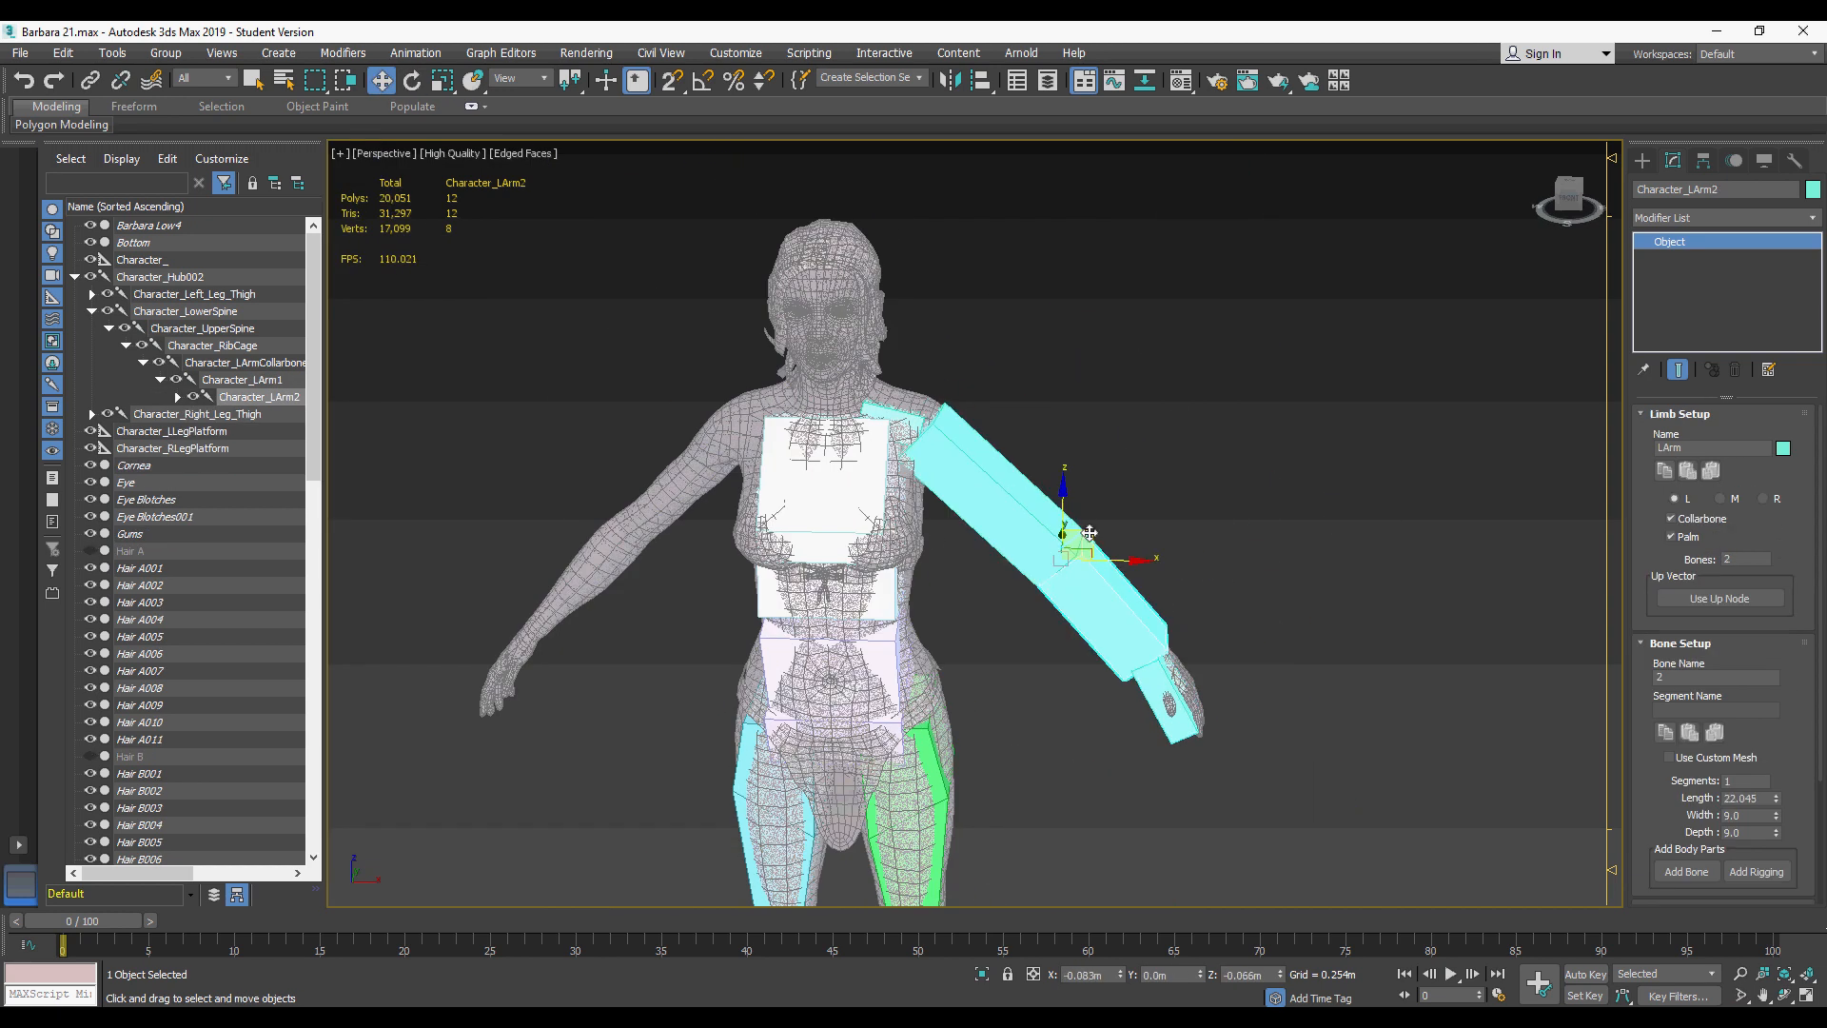
Step: Adjust the forearm bone's upper joint from the side so it sits at the character's elbow
{"action": "scroll", "coordinate": [1088, 533], "scroll_direction": "down", "scroll_amount": 3}
{"action": "middle_click_drag", "start_coordinate": [1089, 534], "coordinate": [770, 556], "text": "alt"}
{"action": "scroll", "coordinate": [951, 561], "scroll_direction": "up", "scroll_amount": 6}
{"action": "left_click_drag", "start_coordinate": [1058, 569], "coordinate": [1124, 502]}
{"action": "middle_click_drag", "start_coordinate": [1124, 502], "coordinate": [1338, 571], "text": "alt"}
{"action": "scroll", "coordinate": [1237, 576], "scroll_direction": "down", "scroll_amount": 3}
{"action": "middle_click_drag", "start_coordinate": [1047, 580], "coordinate": [955, 584], "text": "alt"}
Step: Set the left palm bone's length to 9.1 and shift it sideways over the character's hand
{"action": "left_click", "coordinate": [1020, 681]}
{"action": "middle_click_drag", "start_coordinate": [1020, 680], "coordinate": [933, 680], "text": "alt"}
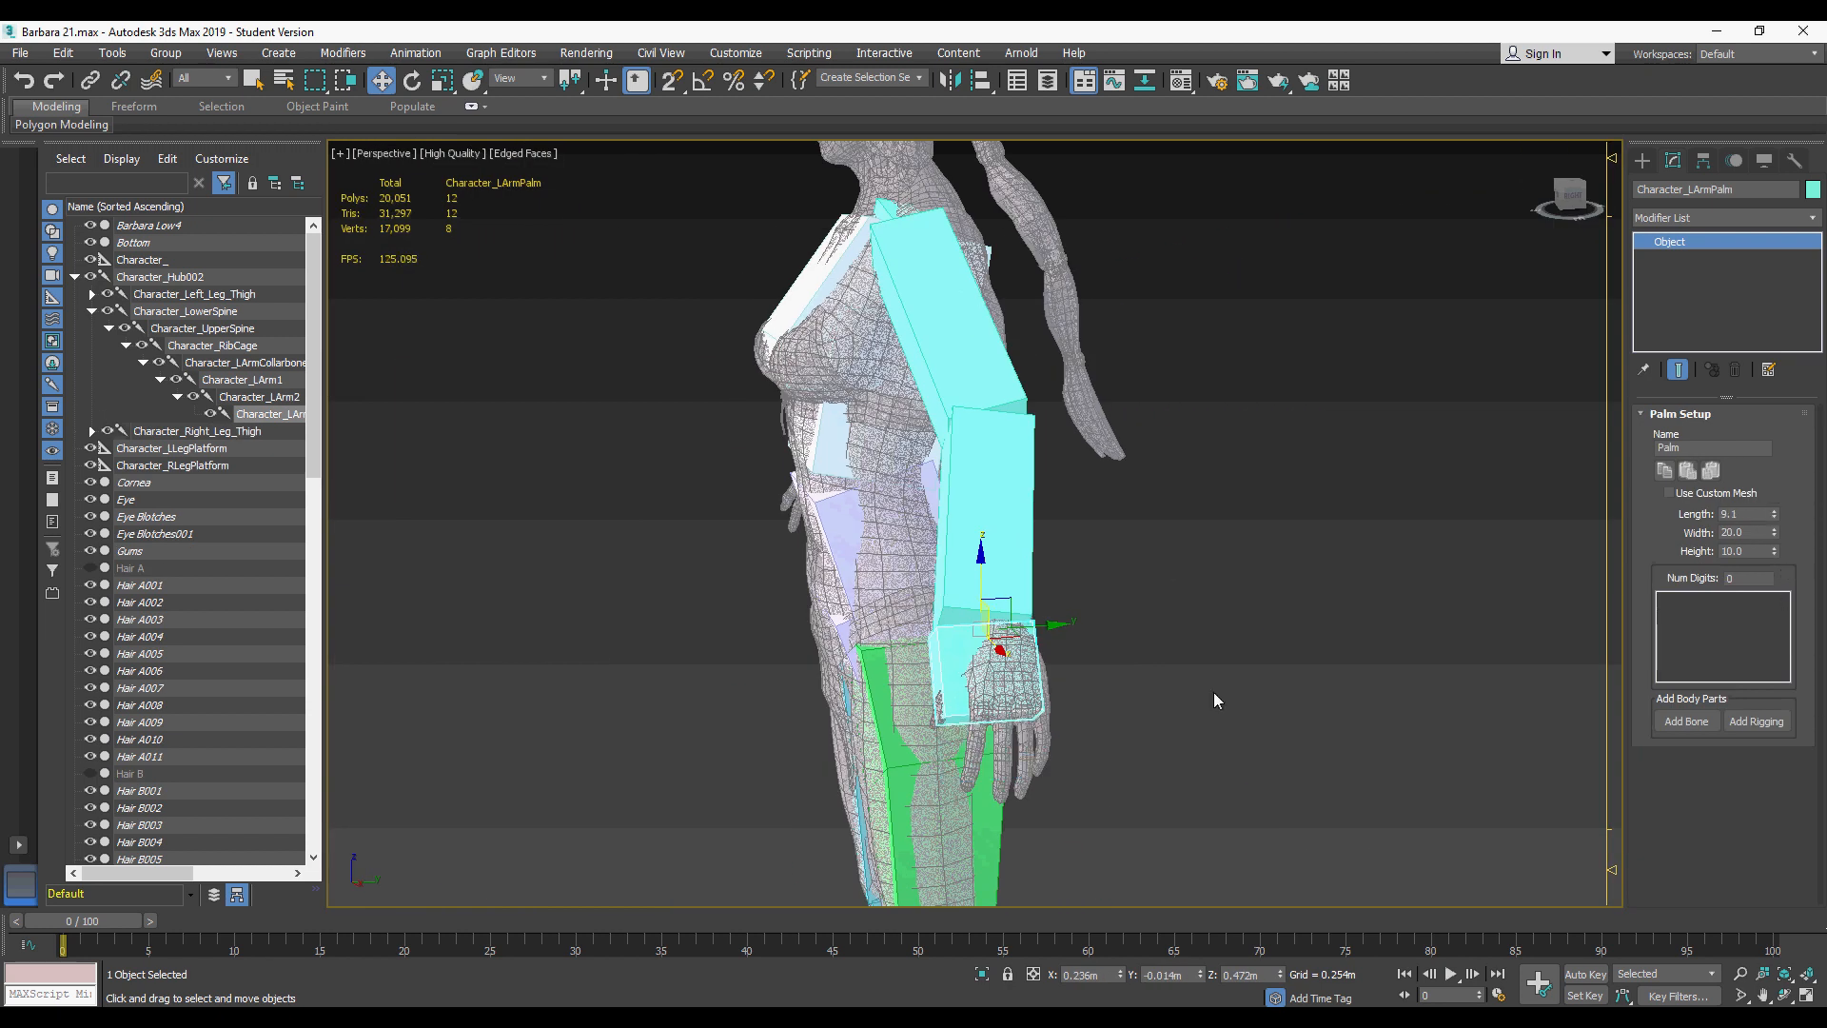
{"action": "middle_click_drag", "start_coordinate": [1217, 701], "coordinate": [1047, 746], "text": "alt"}
{"action": "scroll", "coordinate": [1037, 752], "scroll_direction": "up", "scroll_amount": 4}
{"action": "left_click_drag", "start_coordinate": [1009, 504], "coordinate": [1045, 511]}
Step: Set the palm bone's width to 15.2 and height to 5.2, and nudge it outward and up at the wrist
{"action": "left_click_drag", "start_coordinate": [1776, 535], "coordinate": [1776, 578]}
{"action": "middle_click_drag", "start_coordinate": [1065, 542], "coordinate": [973, 491], "text": "alt"}
{"action": "key", "text": "e"}
{"action": "left_click_drag", "start_coordinate": [1775, 560], "coordinate": [1774, 590]}
{"action": "middle_click_drag", "start_coordinate": [1094, 581], "coordinate": [1065, 571], "text": "alt"}
{"action": "key", "text": "w"}
{"action": "left_click_drag", "start_coordinate": [973, 535], "coordinate": [998, 523]}
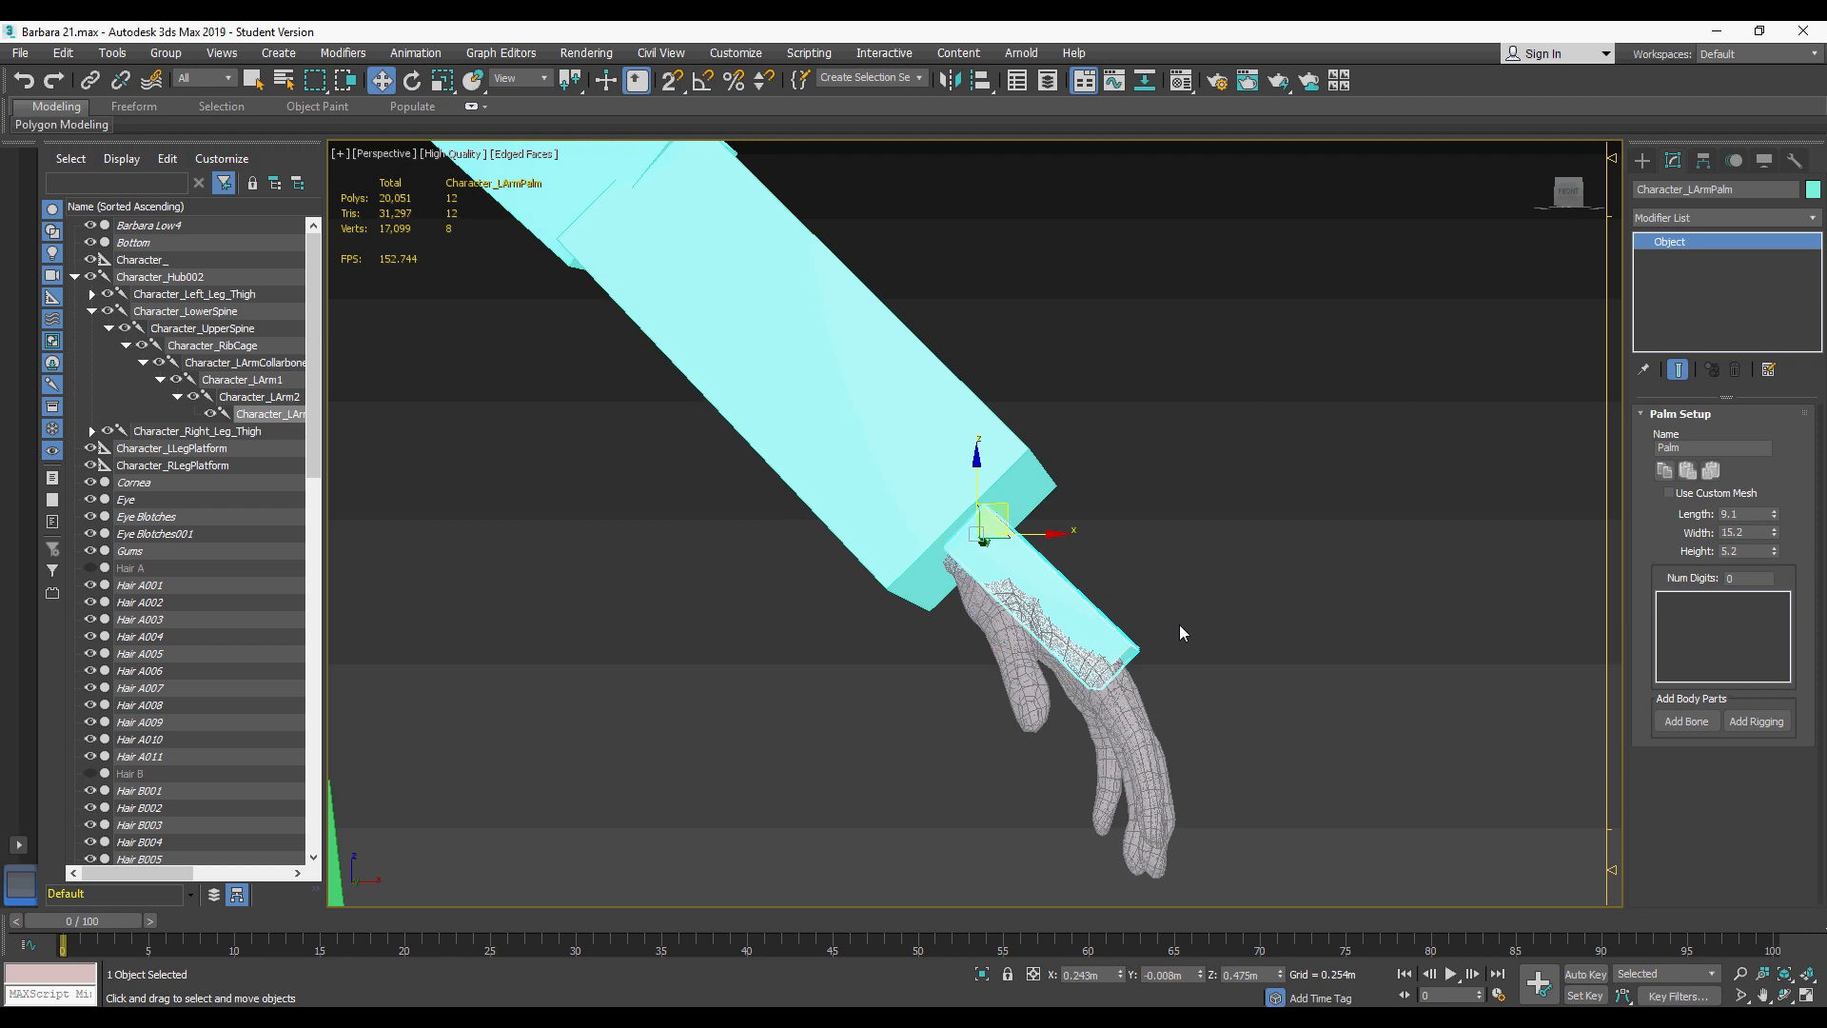
Step: Select the upper arm bone and nudge it sideways from the side view to line up with the character's shoulder
{"action": "key", "text": "e"}
{"action": "middle_click_drag", "start_coordinate": [1178, 631], "coordinate": [979, 518], "text": "alt"}
{"action": "scroll", "coordinate": [961, 533], "scroll_direction": "down", "scroll_amount": 4}
{"action": "left_click", "coordinate": [978, 518]}
{"action": "key", "text": "w"}
{"action": "scroll", "coordinate": [976, 499], "scroll_direction": "up", "scroll_amount": 4}
{"action": "left_click_drag", "start_coordinate": [1020, 494], "coordinate": [1012, 495]}
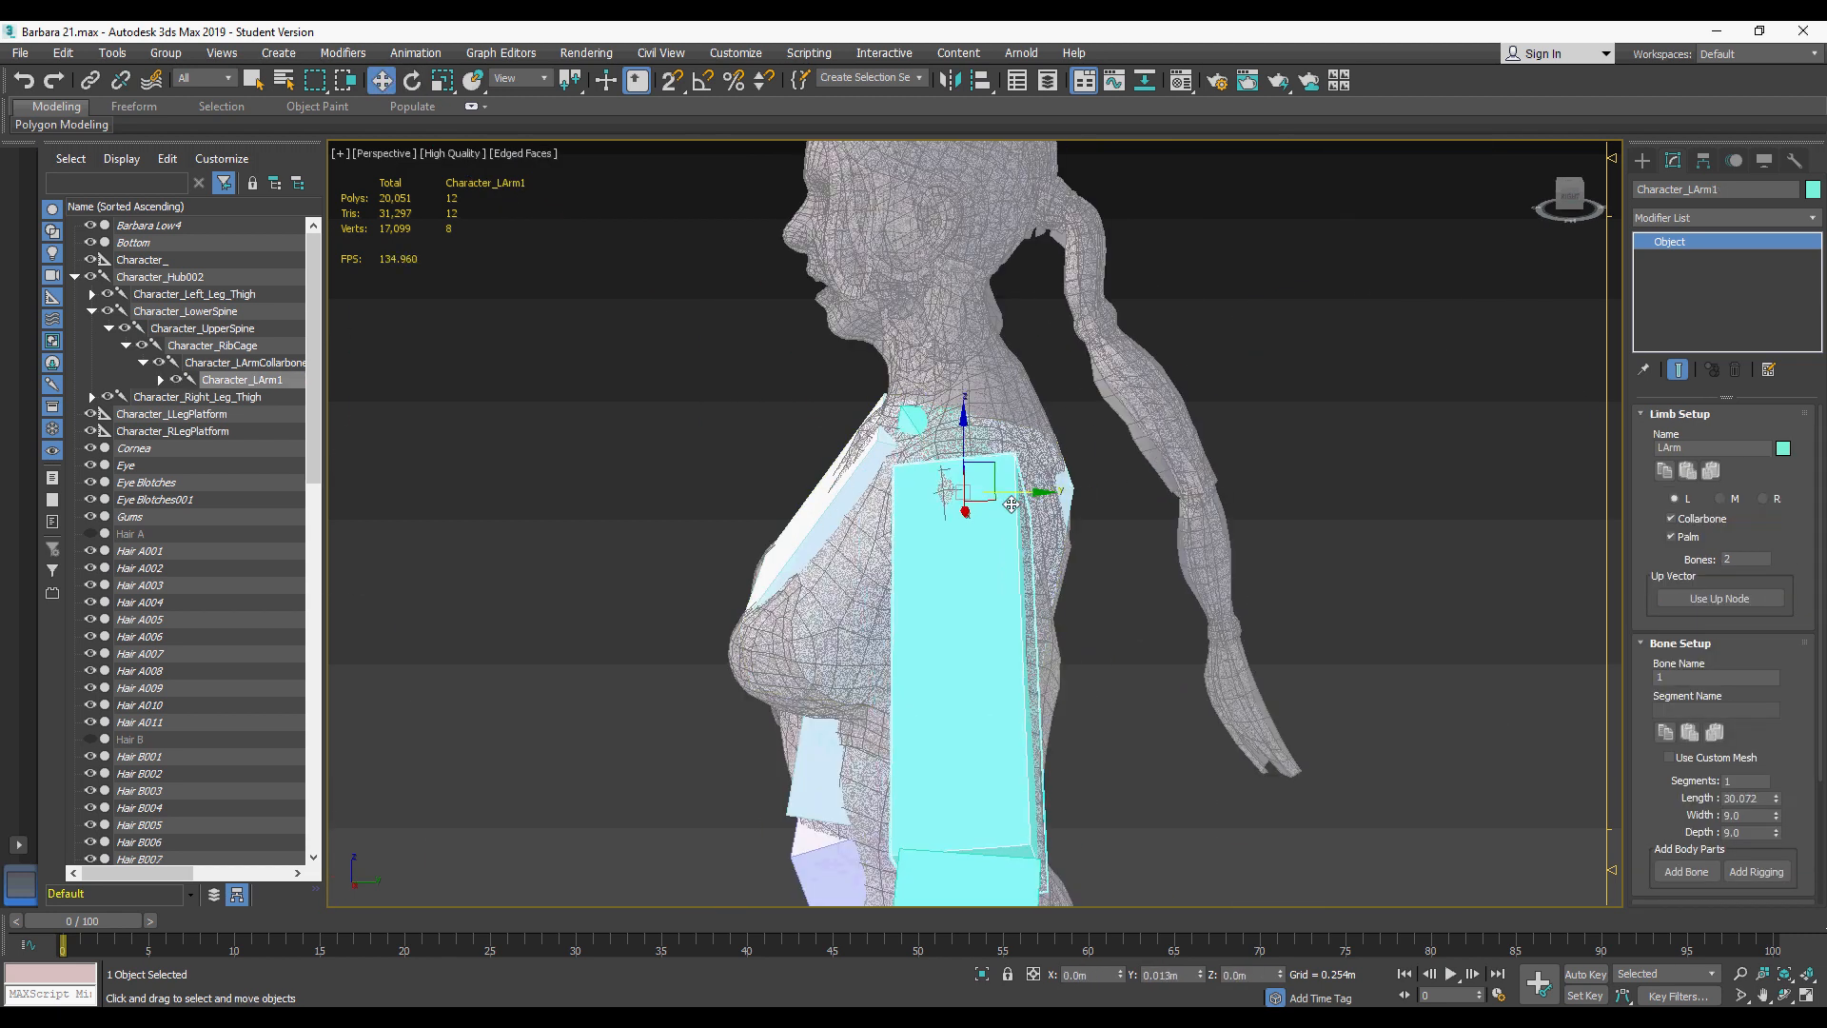
Step: Give the left palm bone five digits
{"action": "scroll", "coordinate": [1113, 552], "scroll_direction": "down", "scroll_amount": 3}
{"action": "middle_click_drag", "start_coordinate": [1012, 495], "coordinate": [1061, 545], "text": "alt"}
{"action": "scroll", "coordinate": [1122, 581], "scroll_direction": "up", "scroll_amount": 5}
{"action": "left_click", "coordinate": [1040, 572]}
{"action": "scroll", "coordinate": [1062, 545], "scroll_direction": "up", "scroll_amount": 3}
{"action": "scroll", "coordinate": [1088, 599], "scroll_direction": "up", "scroll_amount": 2}
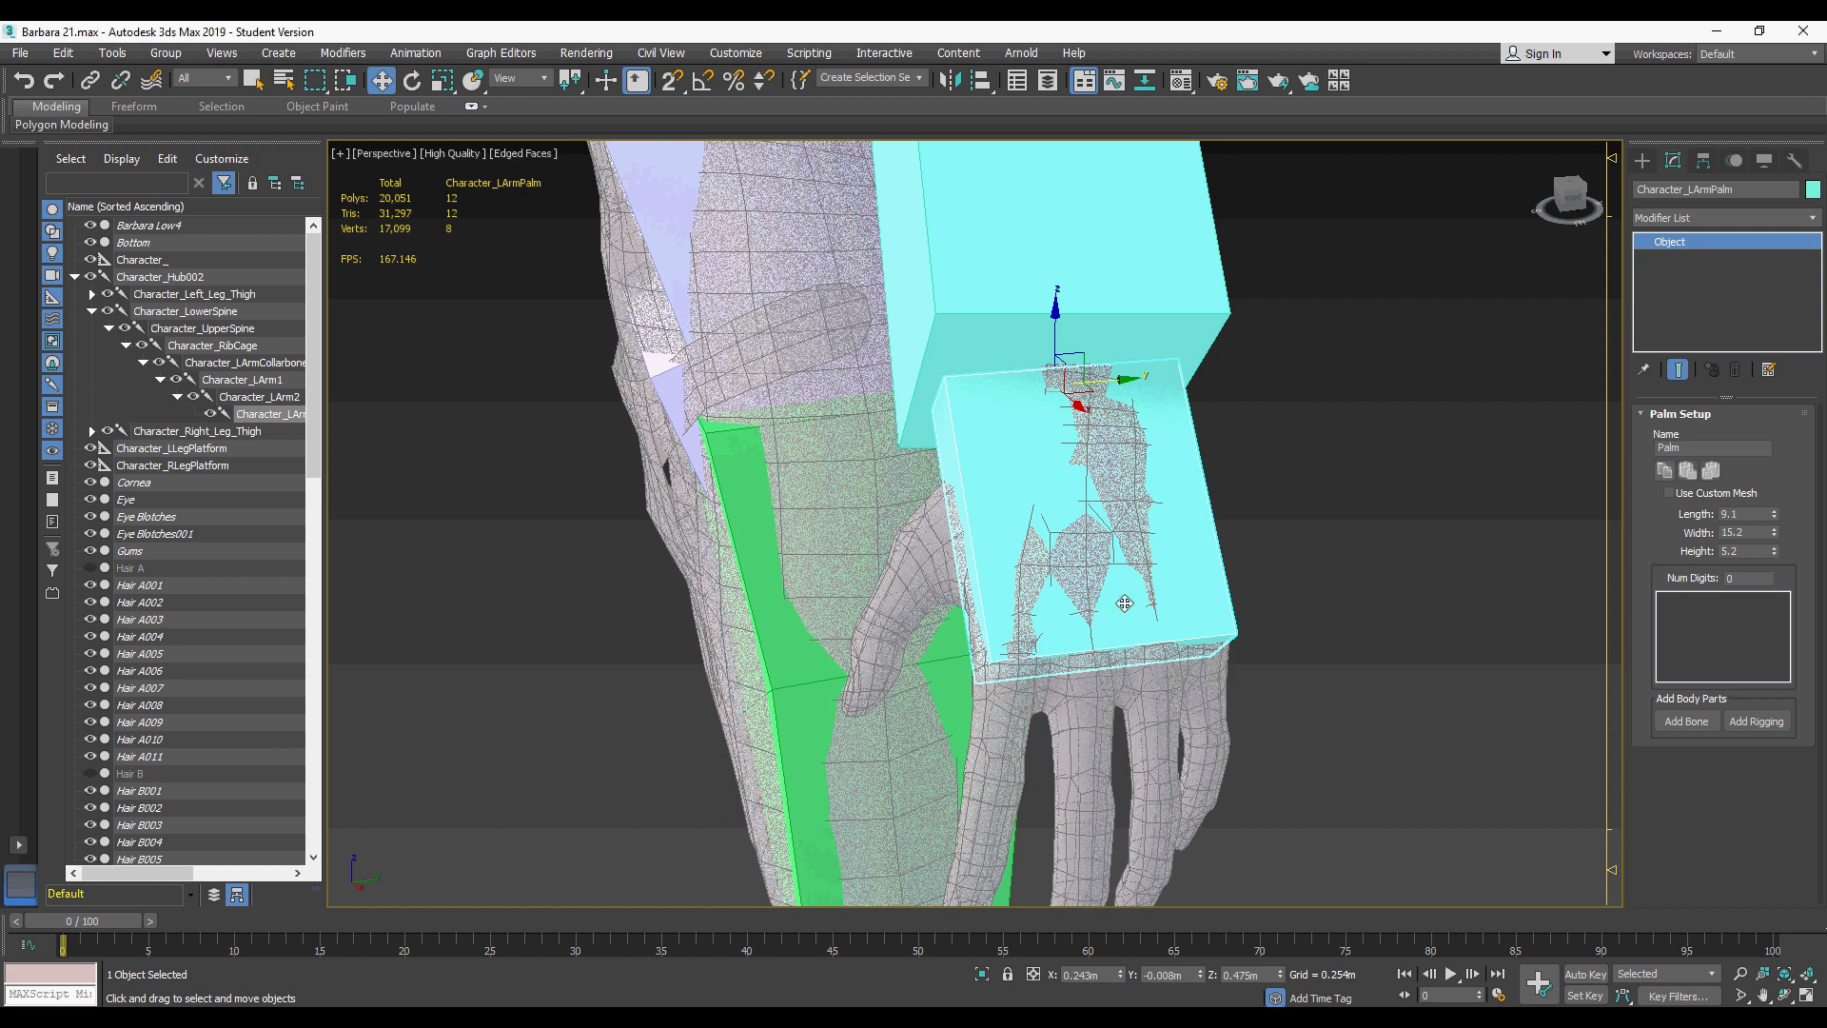
{"action": "middle_click_drag", "start_coordinate": [1125, 603], "coordinate": [1125, 580]}
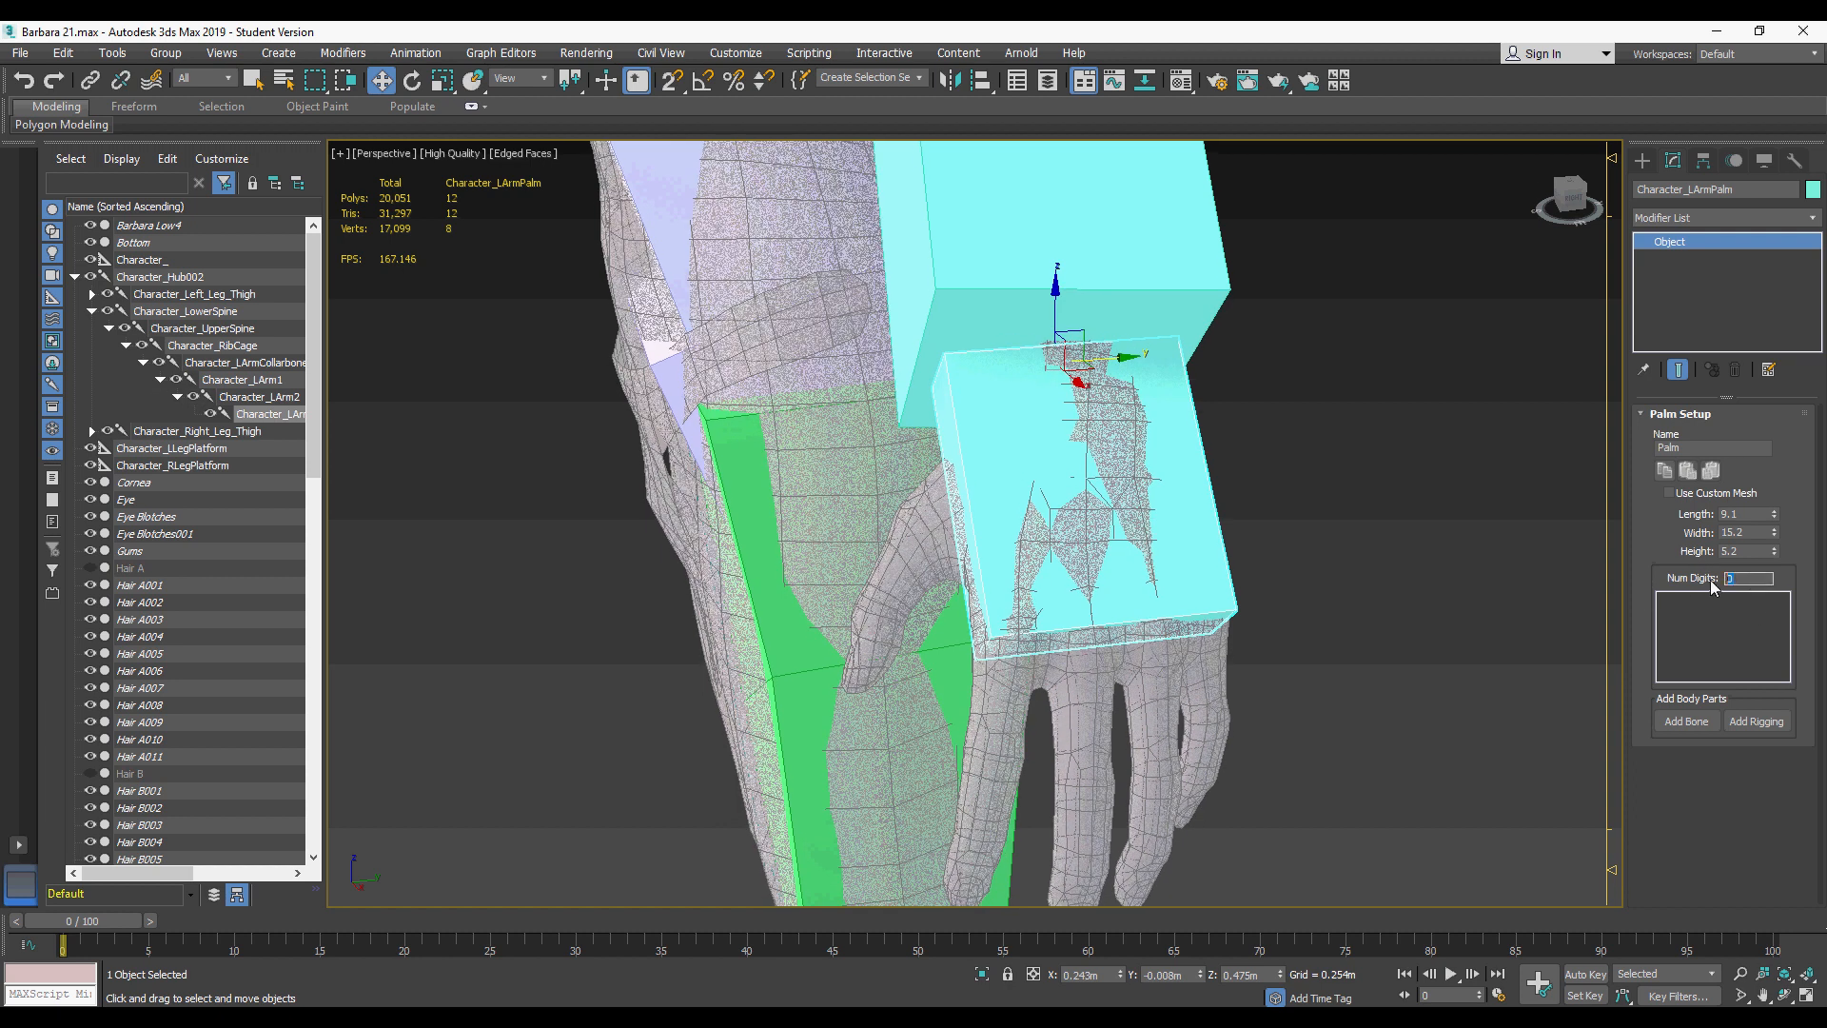
{"action": "key", "text": "Return"}
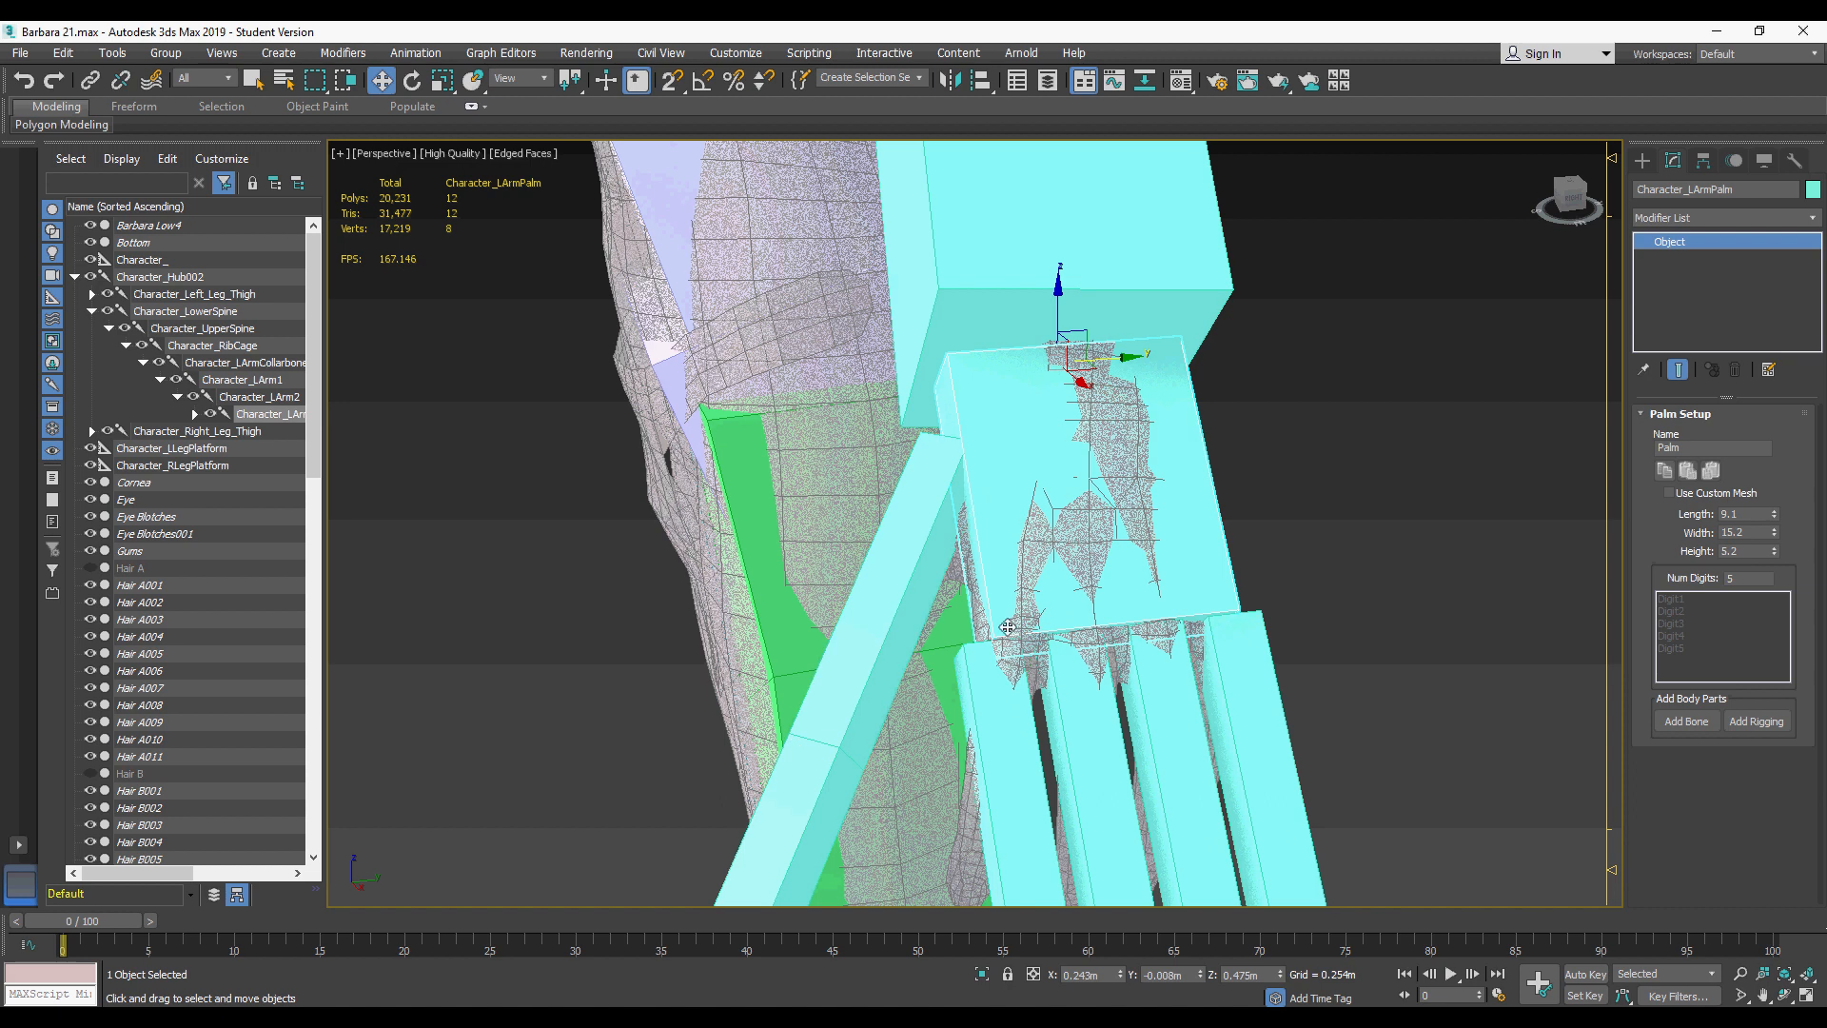
Step: Set the thumb digit of the left hand to two bones
{"action": "scroll", "coordinate": [1008, 627], "scroll_direction": "down", "scroll_amount": 4}
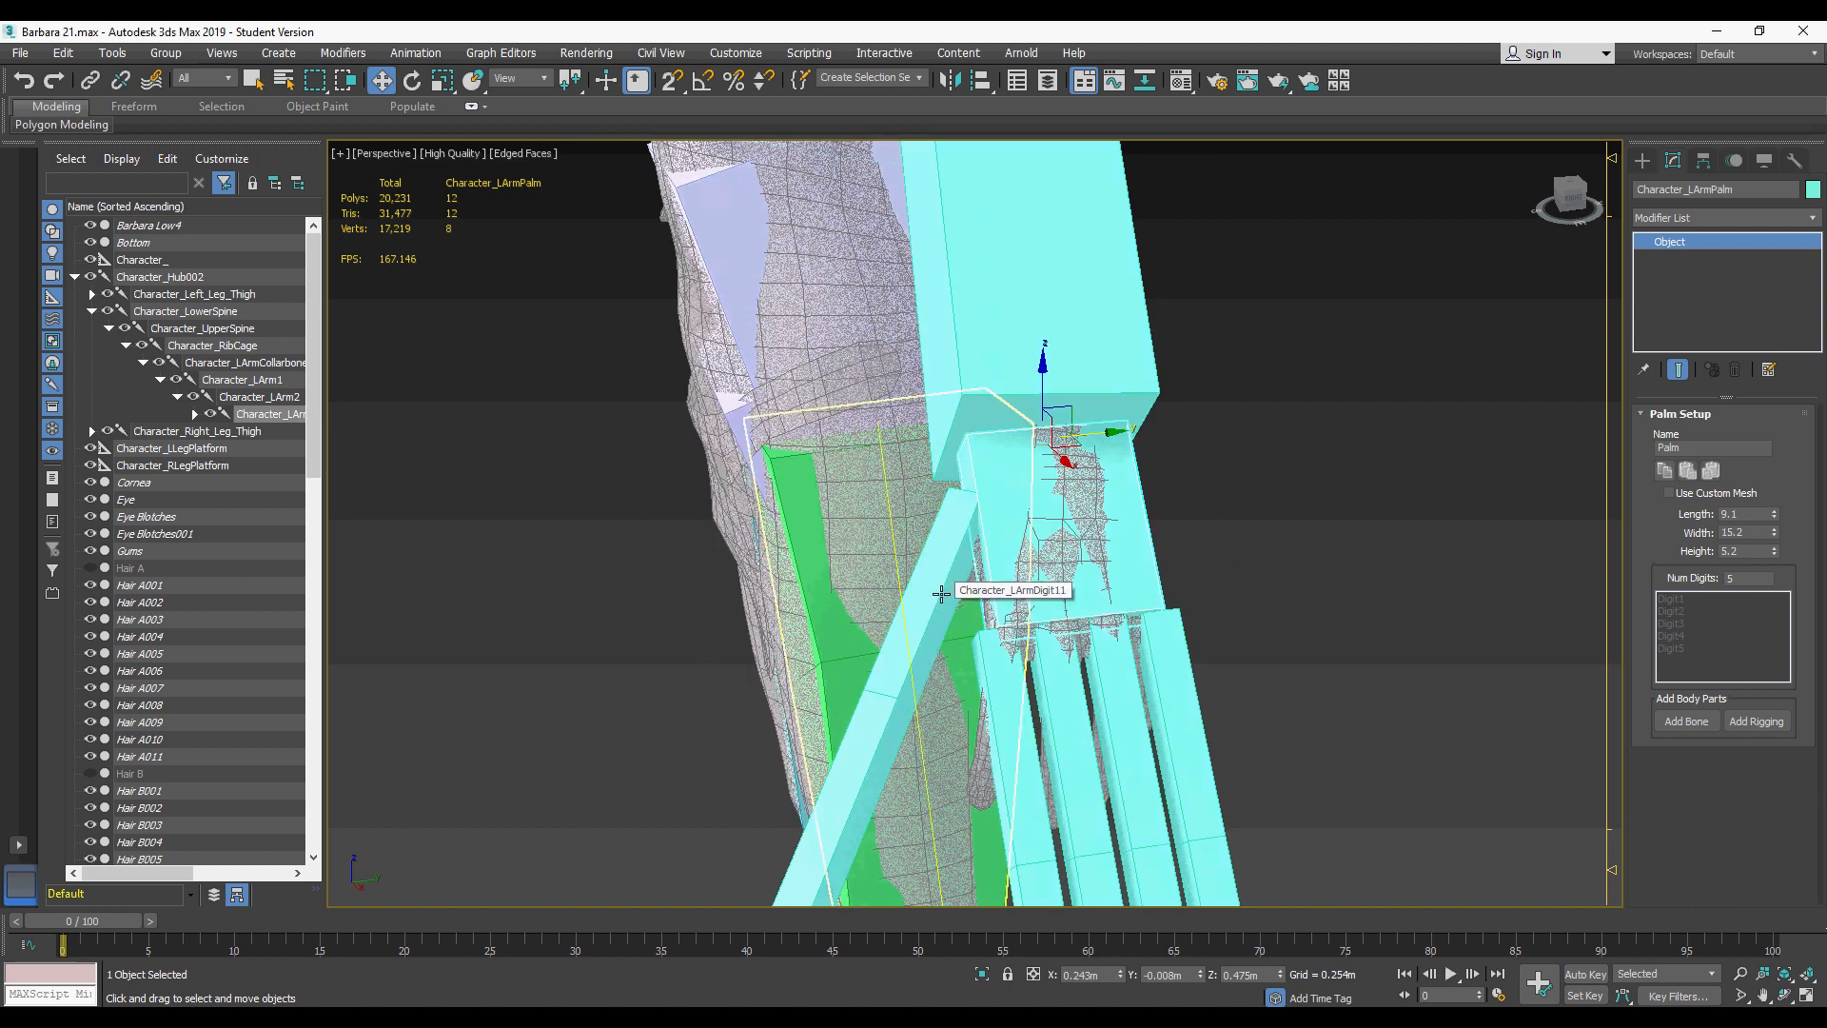
{"action": "middle_click_drag", "start_coordinate": [1016, 664], "coordinate": [977, 550]}
{"action": "scroll", "coordinate": [974, 571], "scroll_direction": "down", "scroll_amount": 5}
{"action": "scroll", "coordinate": [1007, 618], "scroll_direction": "up", "scroll_amount": 5}
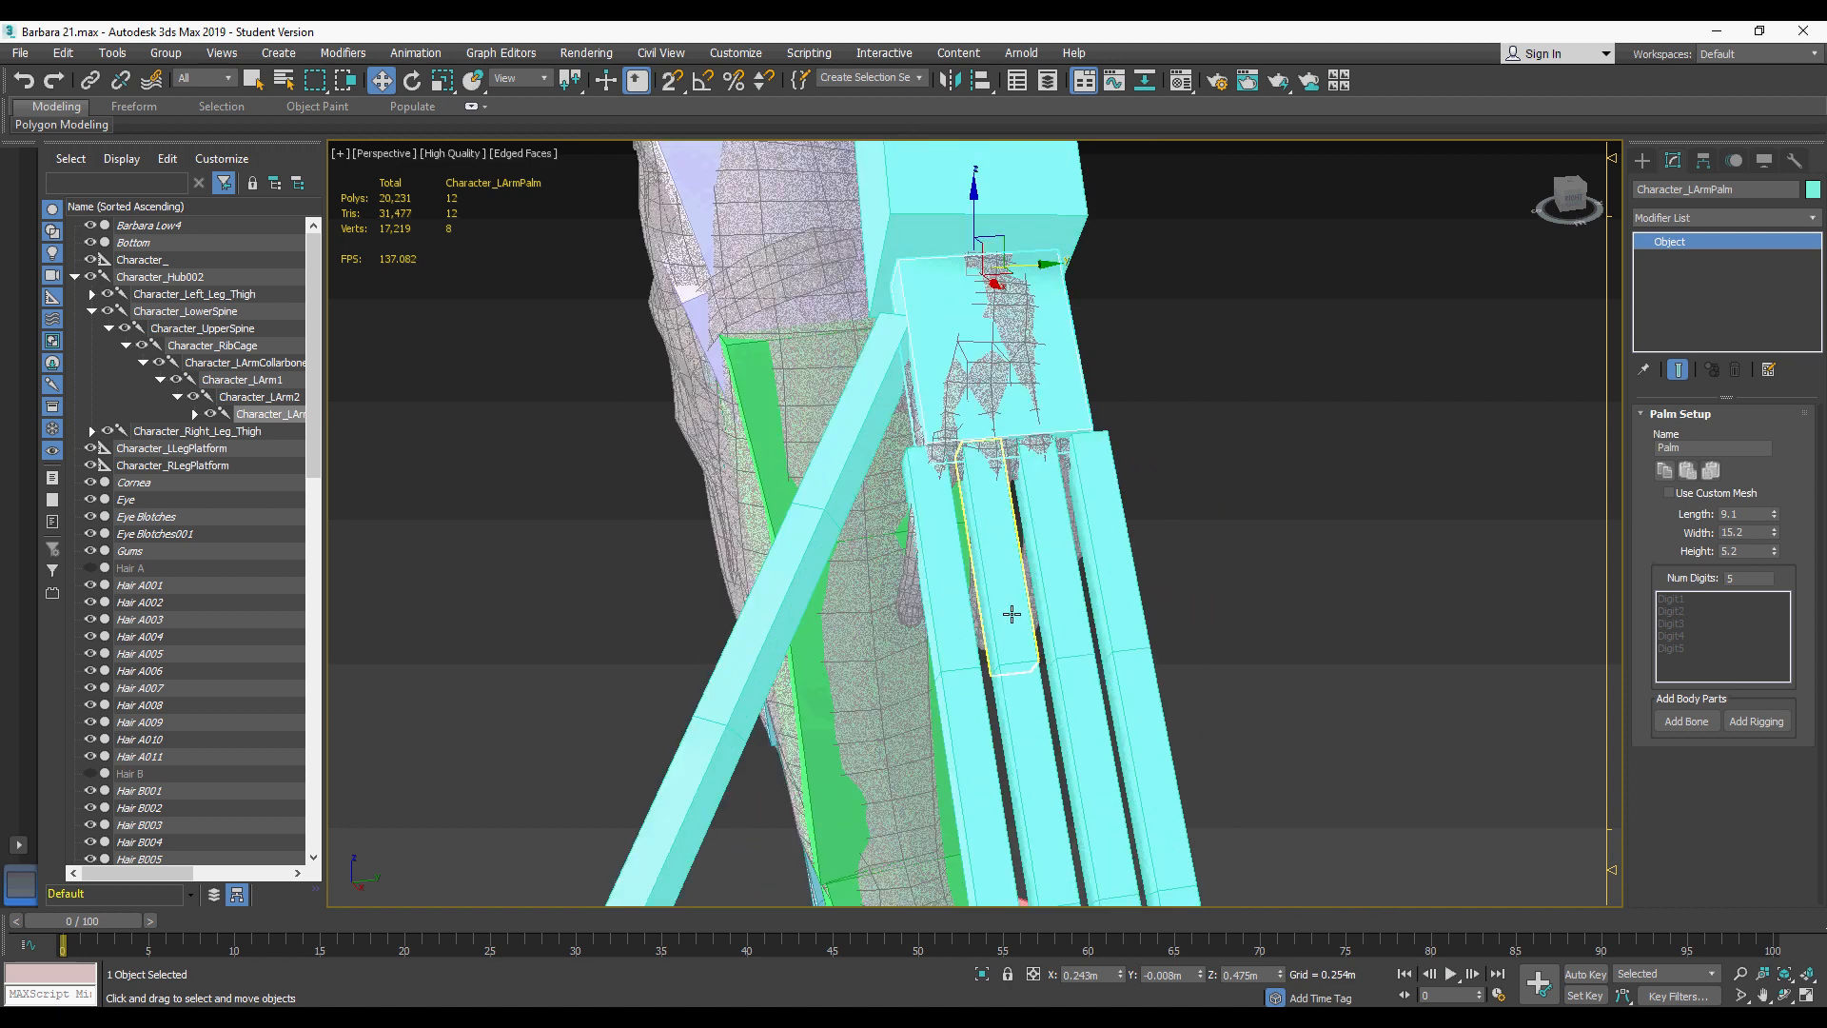
{"action": "left_click", "coordinate": [864, 435]}
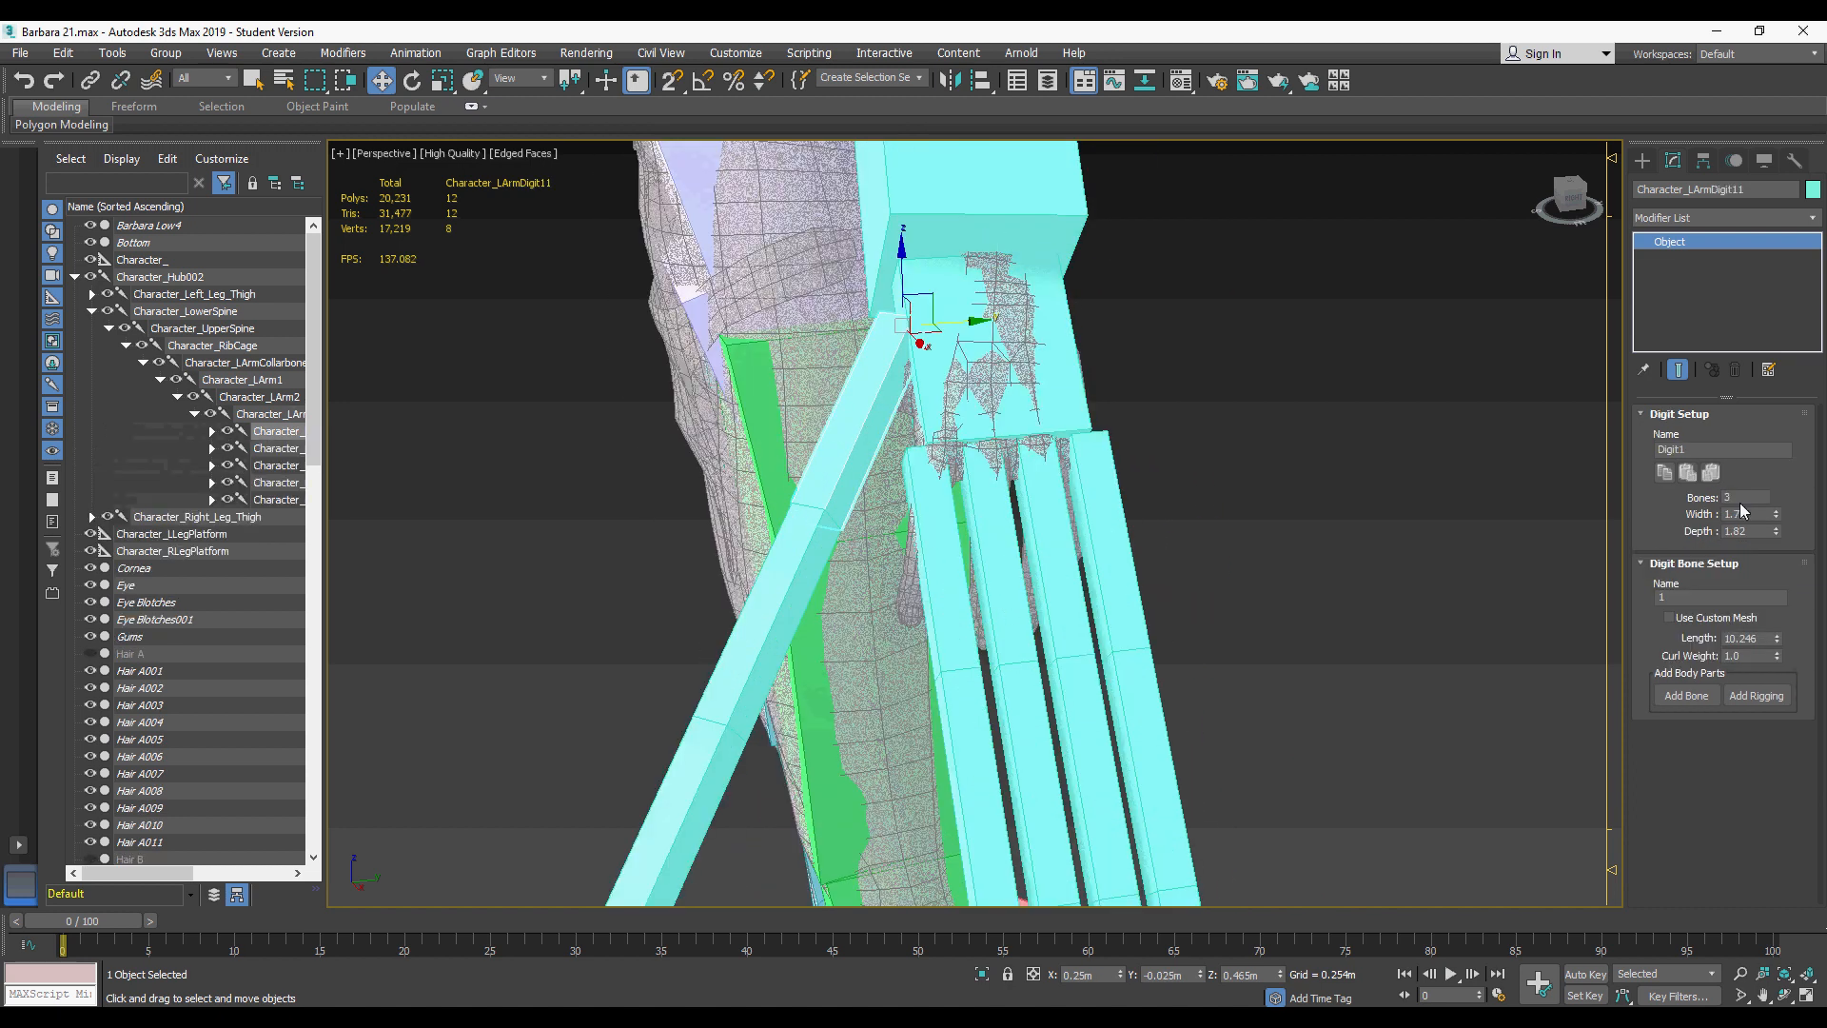
{"action": "type", "text": "2"}
{"action": "key", "text": "Return"}
Step: Shorten both thumb bones to match the character's thumb, with the tip bone about 2.2 long
{"action": "left_click", "coordinate": [1776, 643]}
{"action": "left_click_drag", "start_coordinate": [1790, 745], "coordinate": [1709, 430]}
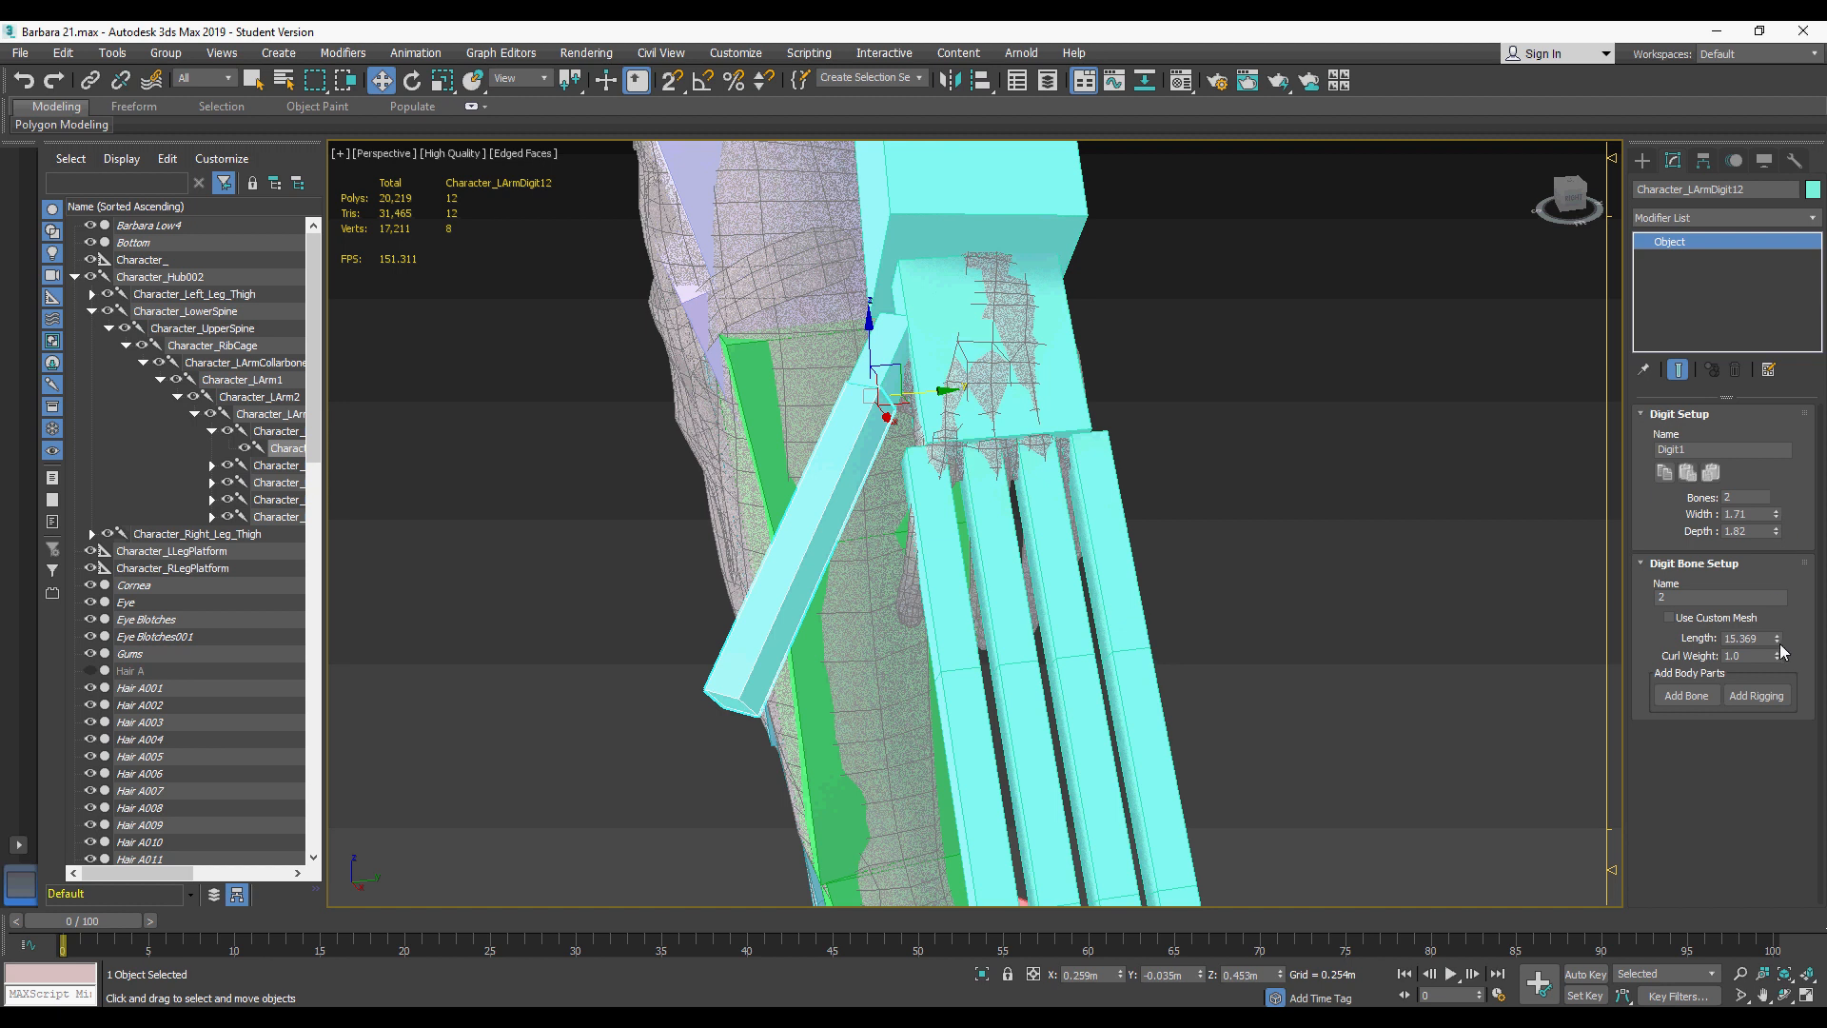
{"action": "left_click_drag", "start_coordinate": [1777, 642], "coordinate": [1779, 653]}
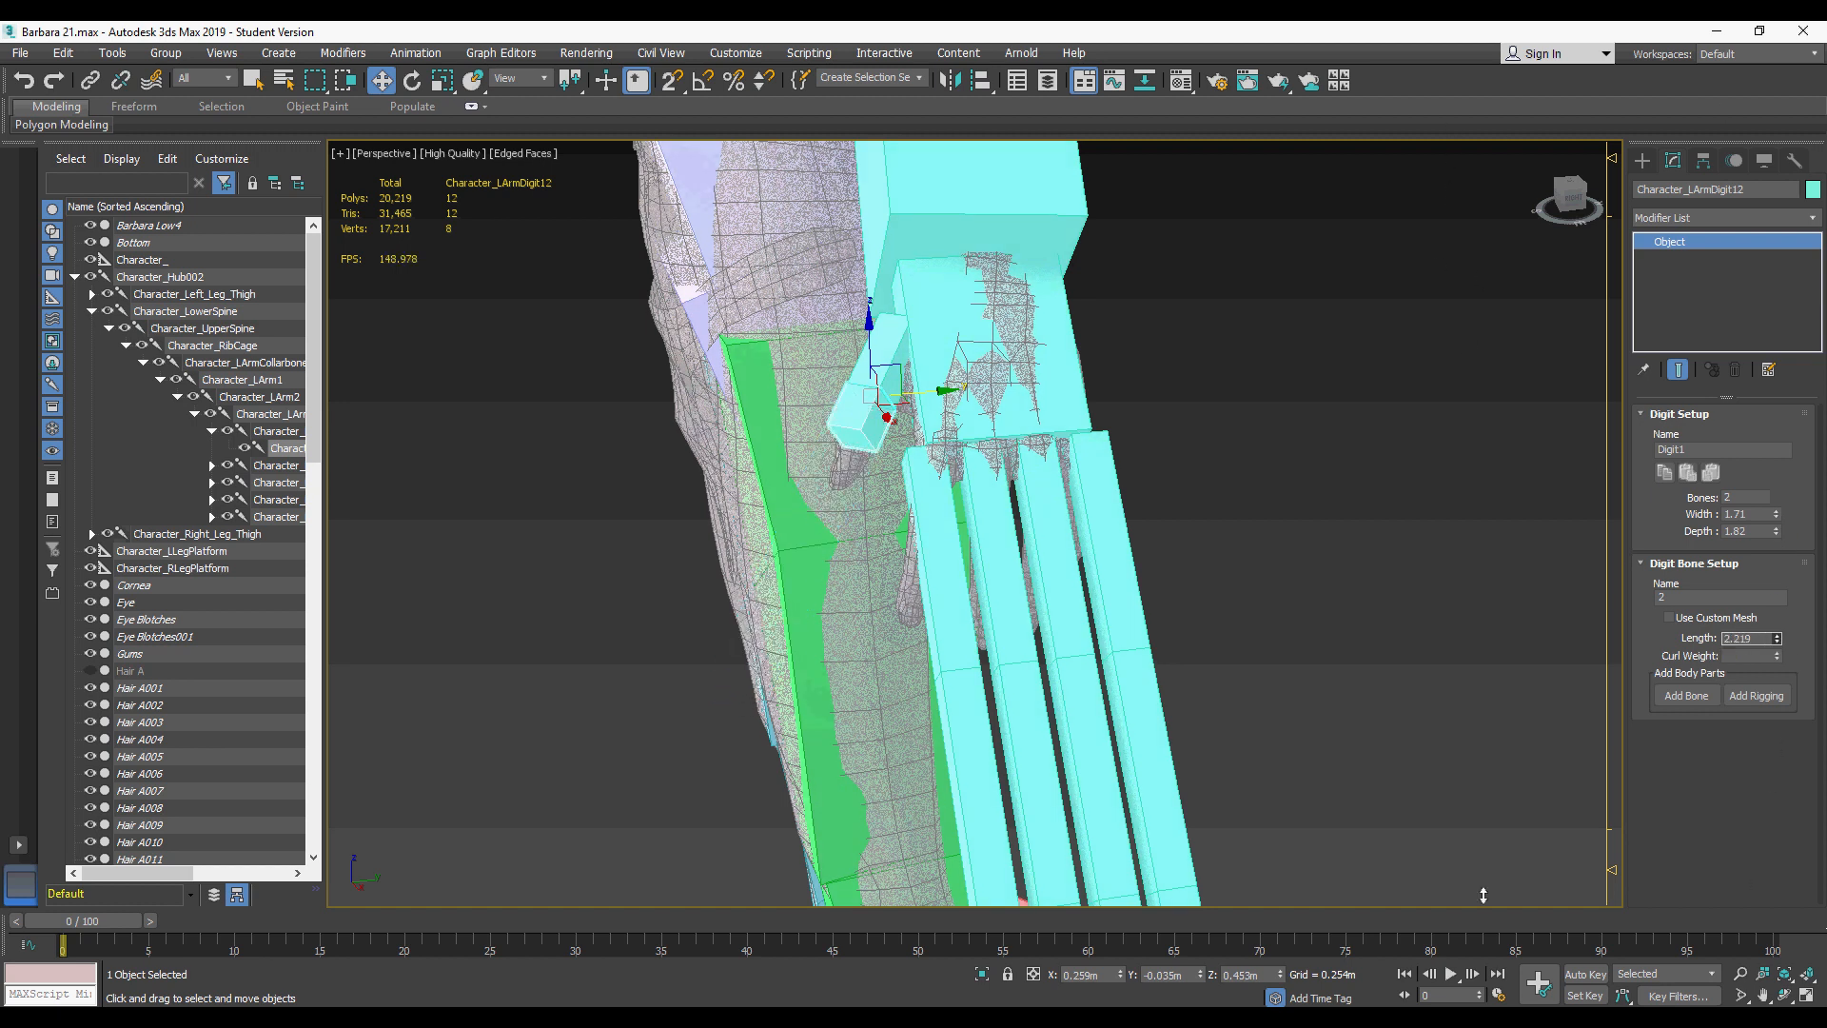
Step: Rotate the thumb bones so they follow the direction of the character's thumb
{"action": "middle_click_drag", "start_coordinate": [1047, 532], "coordinate": [875, 609], "text": "alt"}
{"action": "left_click", "coordinate": [1131, 656]}
{"action": "key", "text": "e"}
{"action": "left_click_drag", "start_coordinate": [876, 609], "coordinate": [900, 562]}
{"action": "middle_click_drag", "start_coordinate": [900, 561], "coordinate": [1046, 590], "text": "alt"}
Step: Shorten the index finger's three bones, setting the middle bone's length to 2.286 and the tip bone's to 2.726
{"action": "left_click", "coordinate": [949, 666]}
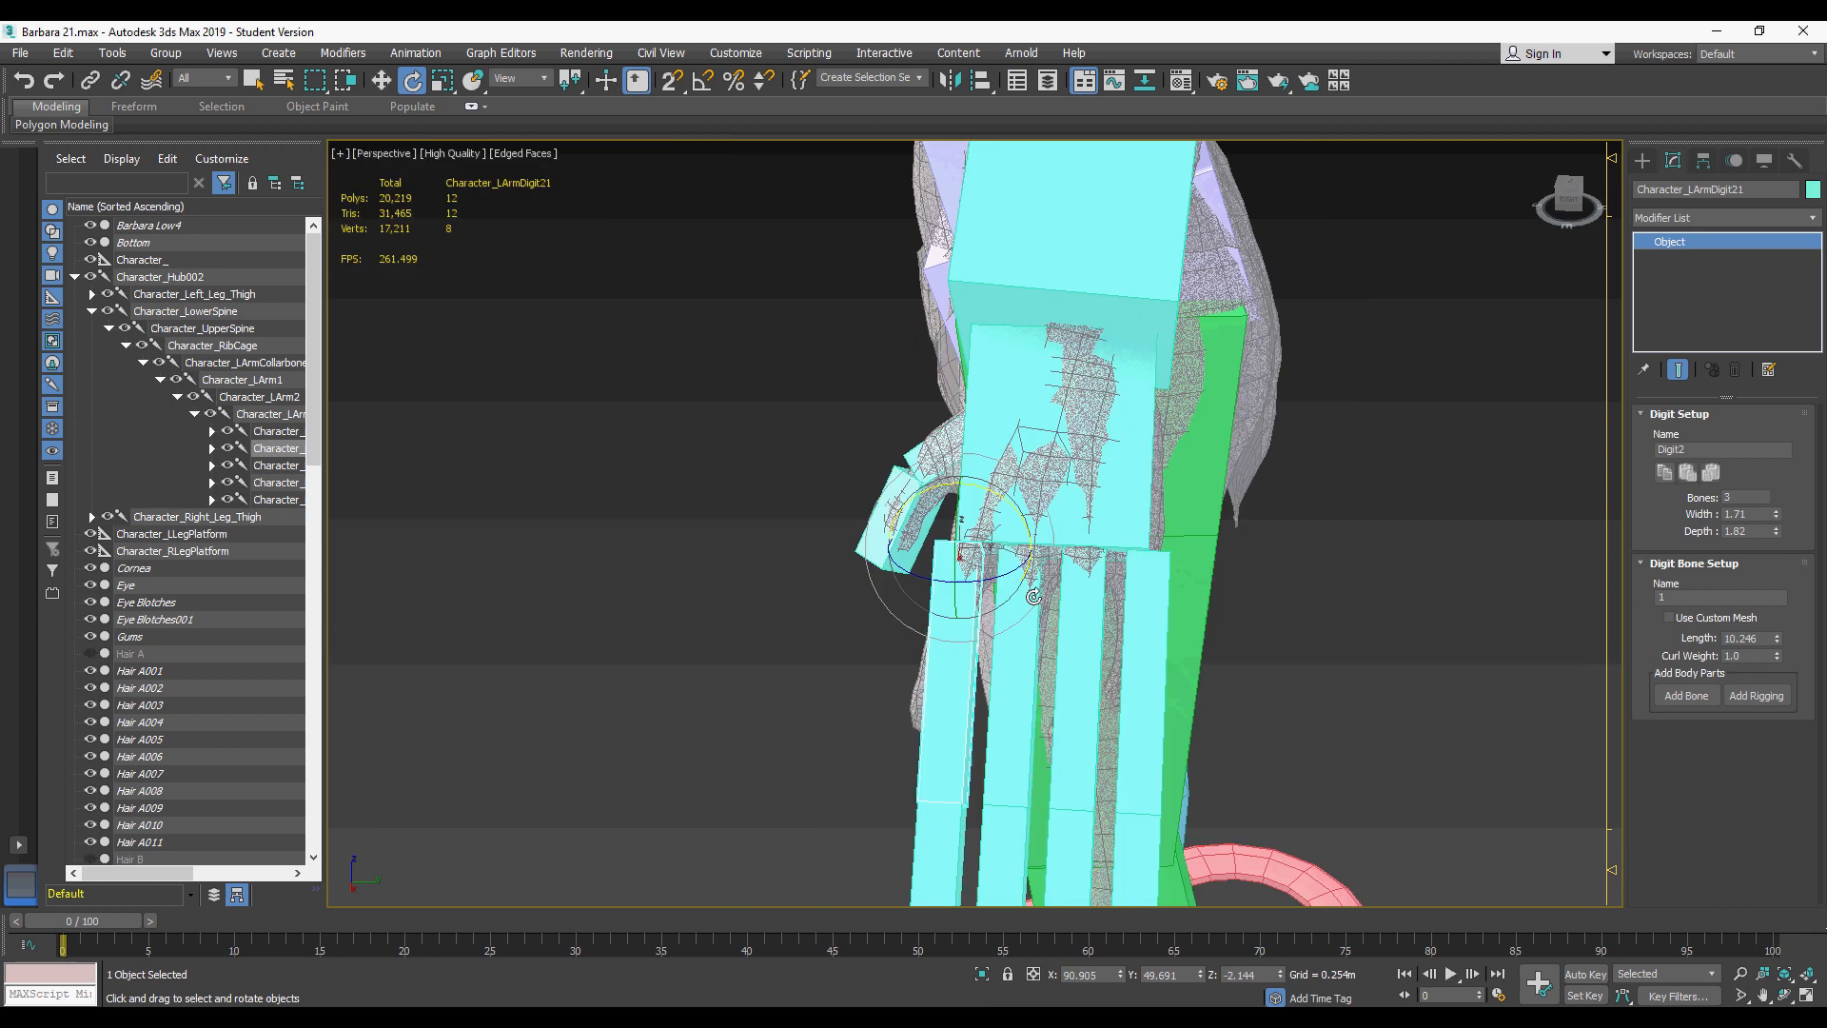
{"action": "left_click_drag", "start_coordinate": [1777, 642], "coordinate": [1778, 652]}
{"action": "middle_click_drag", "start_coordinate": [1008, 761], "coordinate": [1186, 844], "text": "alt"}
{"action": "key", "text": "w"}
{"action": "left_click_drag", "start_coordinate": [1777, 642], "coordinate": [1778, 657]}
{"action": "key", "text": "Page_Down"}
{"action": "middle_click_drag", "start_coordinate": [1123, 589], "coordinate": [1009, 628], "text": "alt"}
{"action": "scroll", "coordinate": [951, 609], "scroll_direction": "up", "scroll_amount": 3}
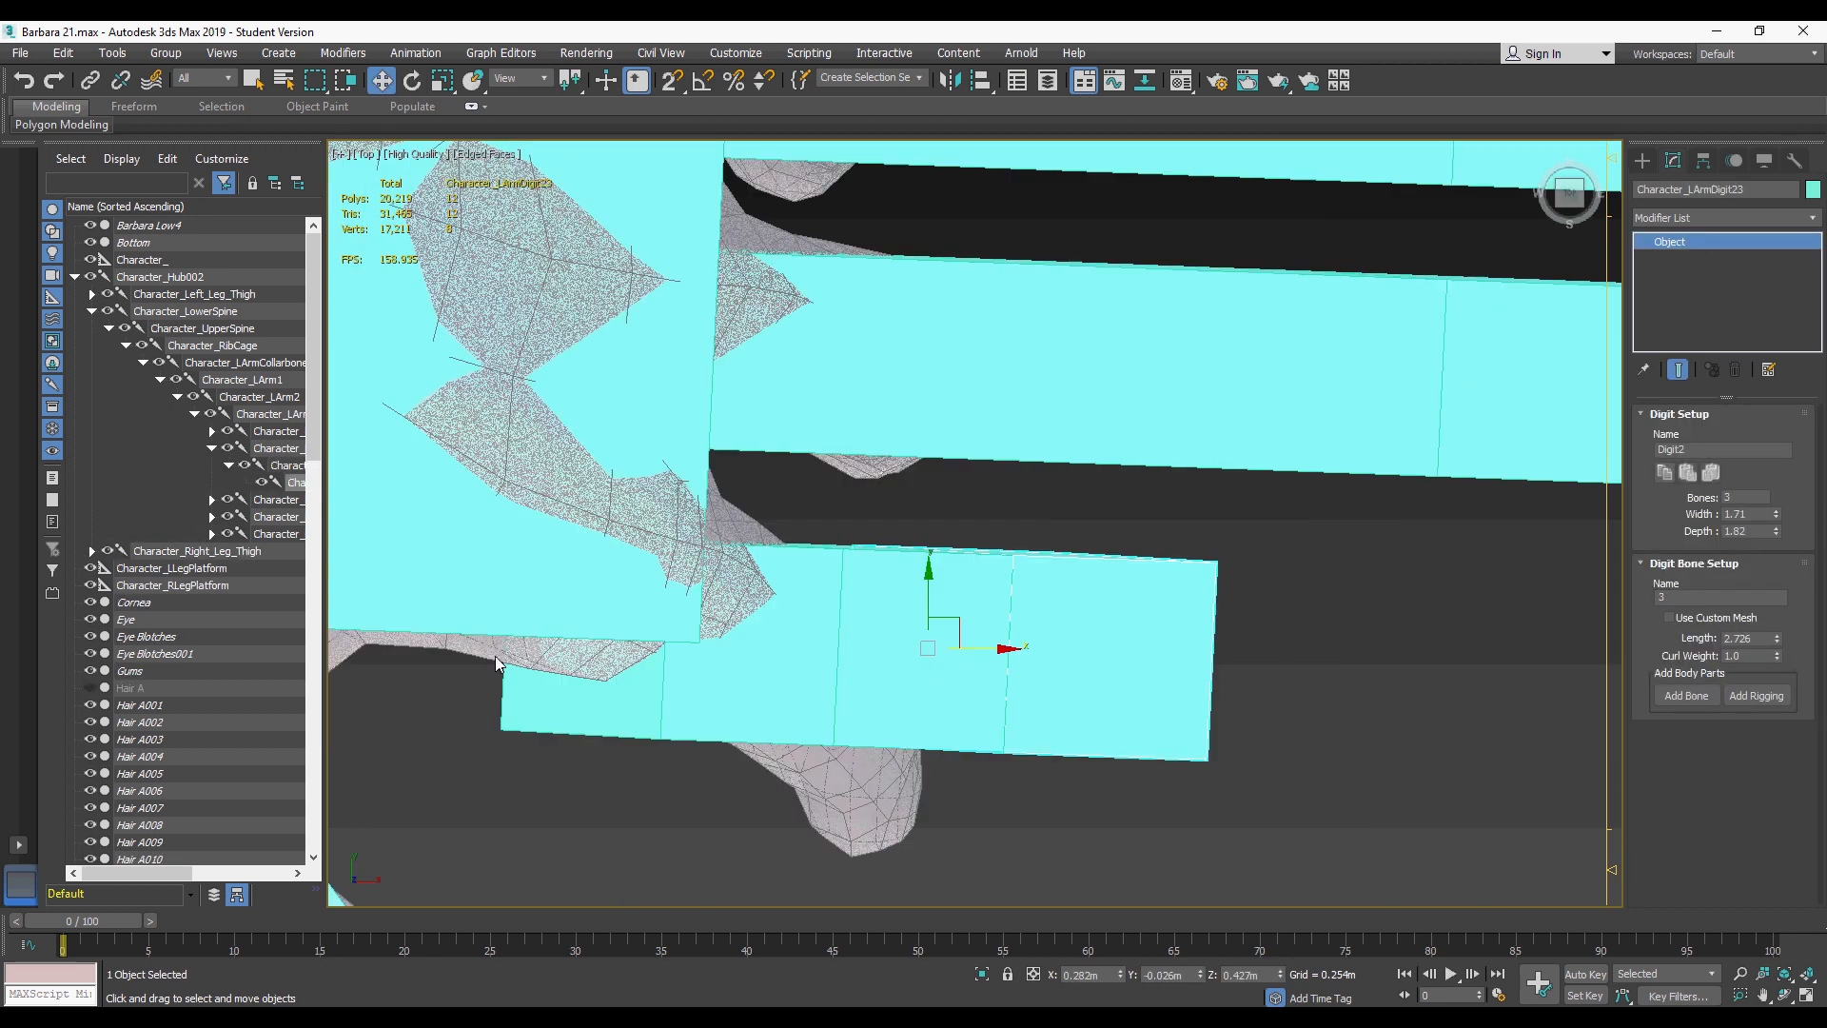
Step: Move the index finger's middle bone down towards the character's index finger
{"action": "left_click", "coordinate": [837, 656]}
{"action": "middle_click_drag", "start_coordinate": [856, 647], "coordinate": [1047, 628], "text": "alt"}
{"action": "left_click_drag", "start_coordinate": [1032, 613], "coordinate": [914, 376]}
{"action": "mouse_move", "coordinate": [913, 329]}
{"action": "middle_mouse_down", "text": "alt"}
{"action": "mouse_move", "coordinate": [726, 327]}
{"action": "mouse_move", "coordinate": [917, 305]}
{"action": "middle_mouse_up", "text": "alt"}
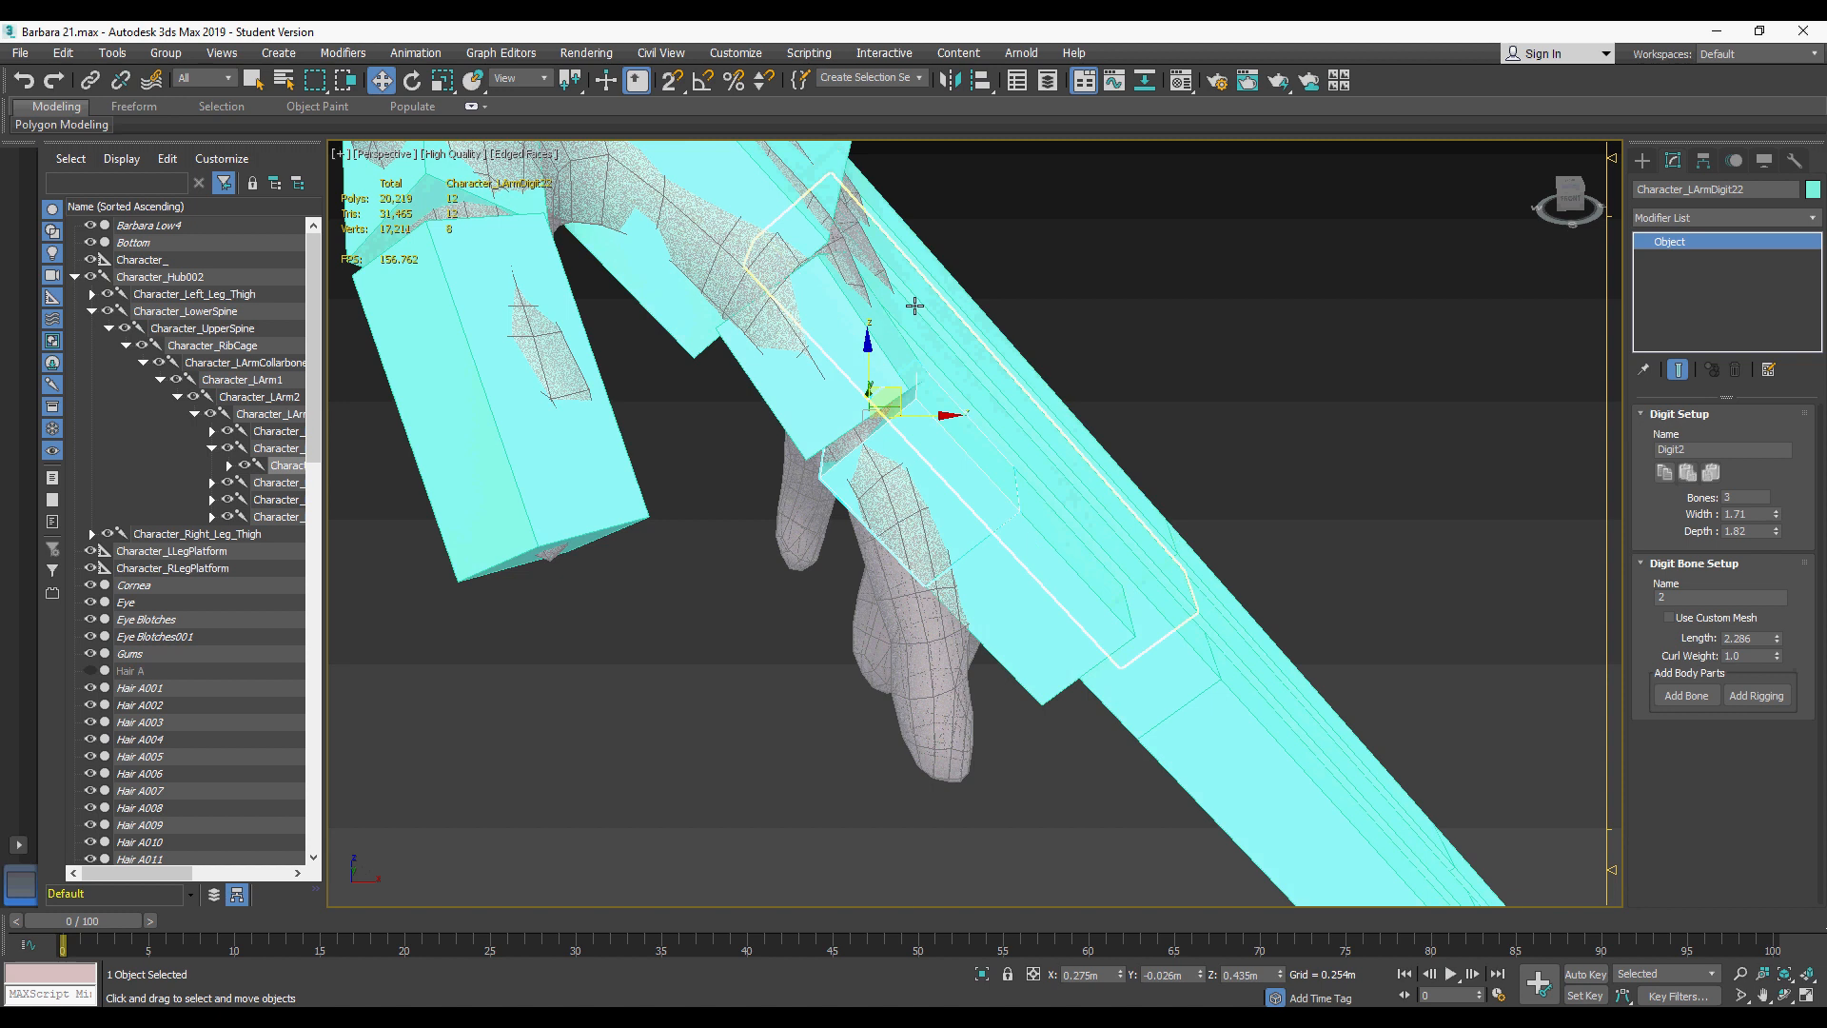
{"action": "left_click", "coordinate": [1040, 579]}
{"action": "middle_click_drag", "start_coordinate": [1040, 579], "coordinate": [921, 601], "text": "alt"}
Step: Rotate the index finger's tip bone about its Y axis to follow the bend of the character's finger
{"action": "left_click", "coordinate": [966, 524]}
{"action": "key", "text": "e"}
{"action": "middle_click_drag", "start_coordinate": [966, 523], "coordinate": [1047, 609], "text": "alt"}
{"action": "left_click", "coordinate": [1105, 628]}
{"action": "left_click_drag", "start_coordinate": [1047, 609], "coordinate": [1064, 592]}
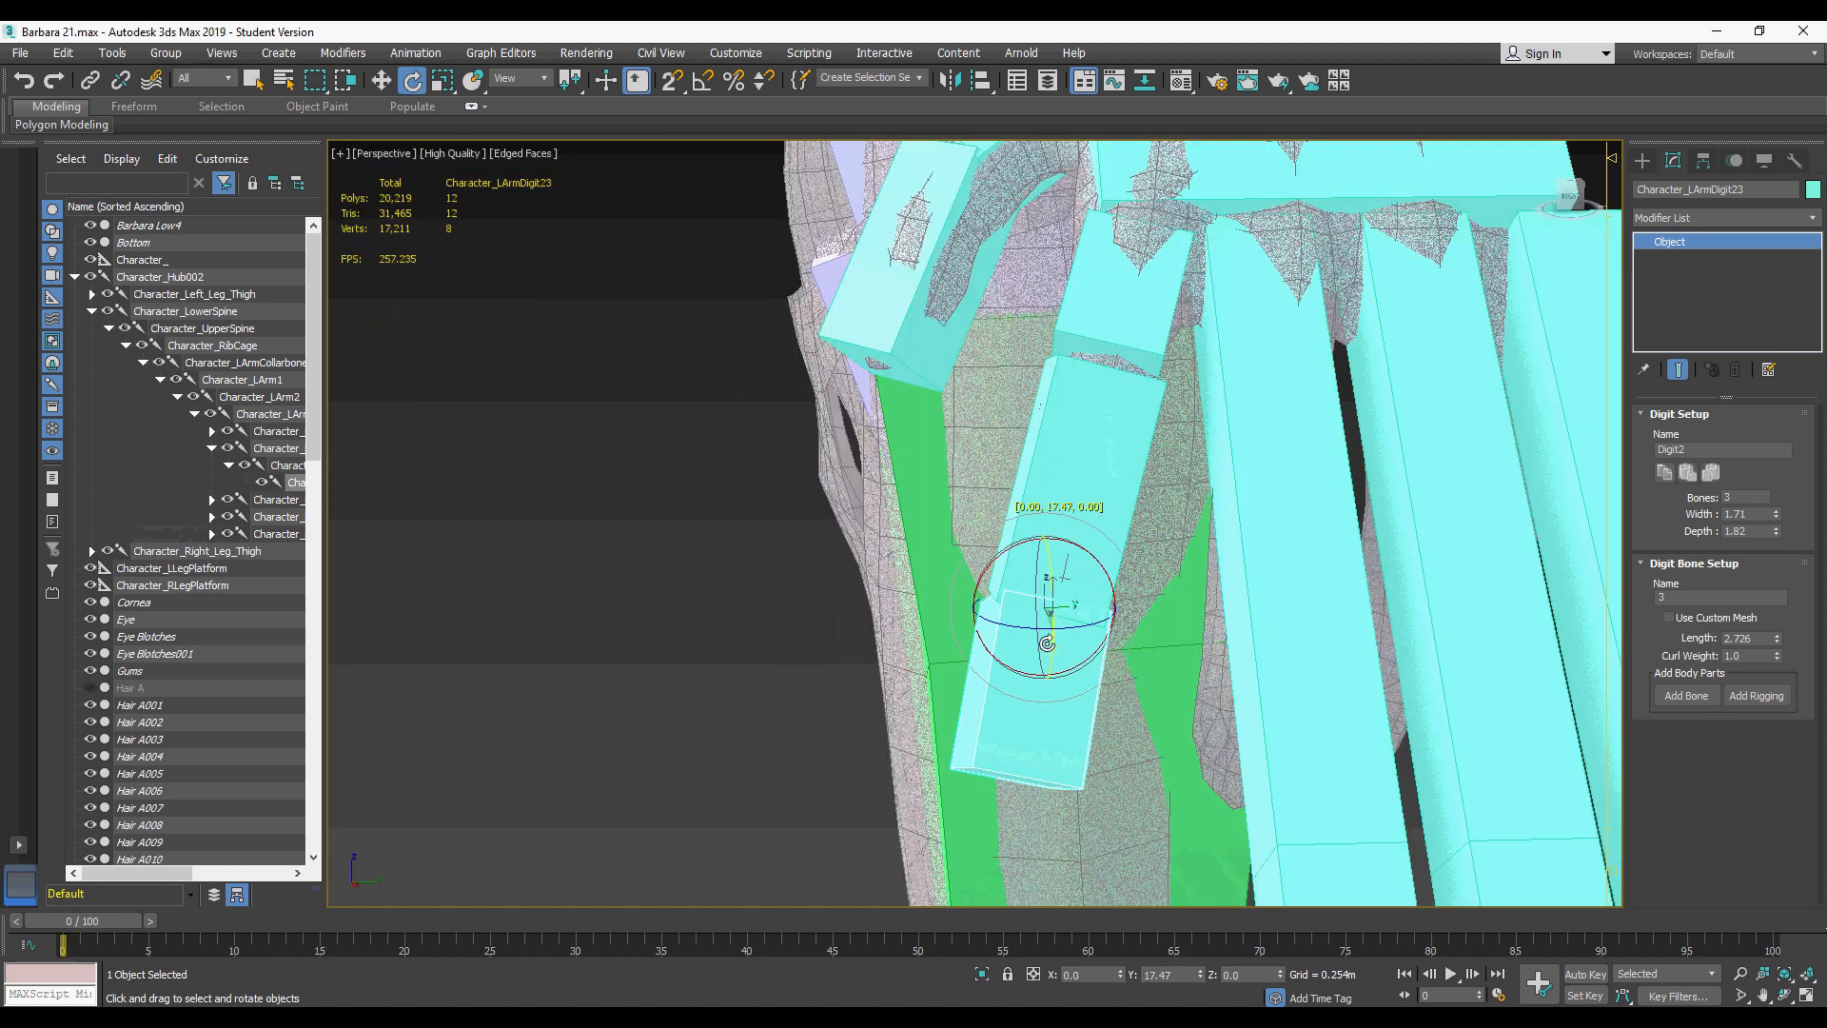
{"action": "middle_click_drag", "start_coordinate": [1064, 592], "coordinate": [1061, 558], "text": "alt"}
{"action": "left_click", "coordinate": [1060, 558]}
{"action": "middle_click_drag", "start_coordinate": [891, 564], "coordinate": [1038, 628], "text": "alt"}
{"action": "left_click", "coordinate": [1056, 618], "text": "ctrl"}
{"action": "left_click", "coordinate": [1085, 713]}
{"action": "left_click_drag", "start_coordinate": [1108, 618], "coordinate": [1121, 666]}
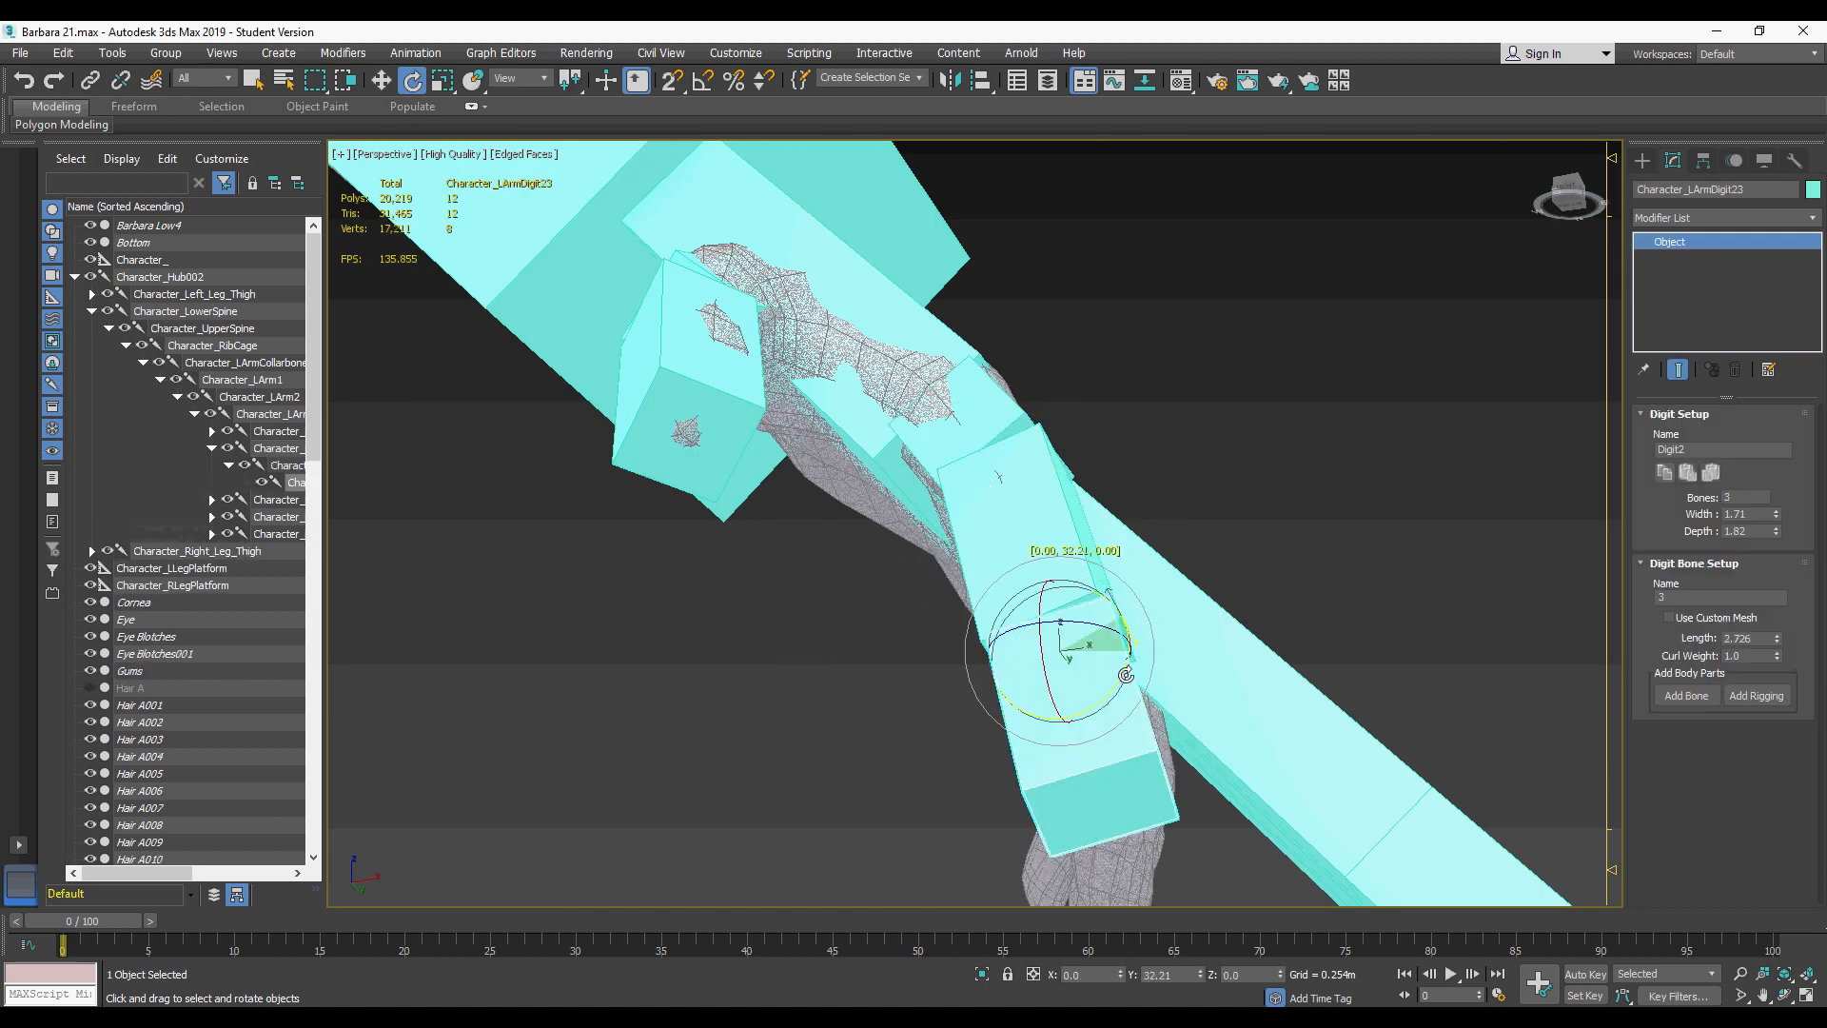
Step: Set the index finger's width to 1.283 and depth to 0.783, and its middle bone's length to 3.158
{"action": "left_click", "coordinate": [1118, 424]}
{"action": "middle_click_drag", "start_coordinate": [1121, 666], "coordinate": [1171, 310], "text": "alt"}
{"action": "left_click_drag", "start_coordinate": [1777, 514], "coordinate": [1777, 533]}
{"action": "left_click_drag", "start_coordinate": [1777, 532], "coordinate": [1777, 562]}
{"action": "left_click", "coordinate": [785, 685]}
{"action": "left_click_drag", "start_coordinate": [1776, 639], "coordinate": [1776, 666]}
Step: Nudge the index finger bones into the character's finger and fine-tune the digit's depth
{"action": "key", "text": "w"}
{"action": "middle_click_drag", "start_coordinate": [804, 666], "coordinate": [699, 533], "text": "alt"}
{"action": "left_click", "coordinate": [718, 580]}
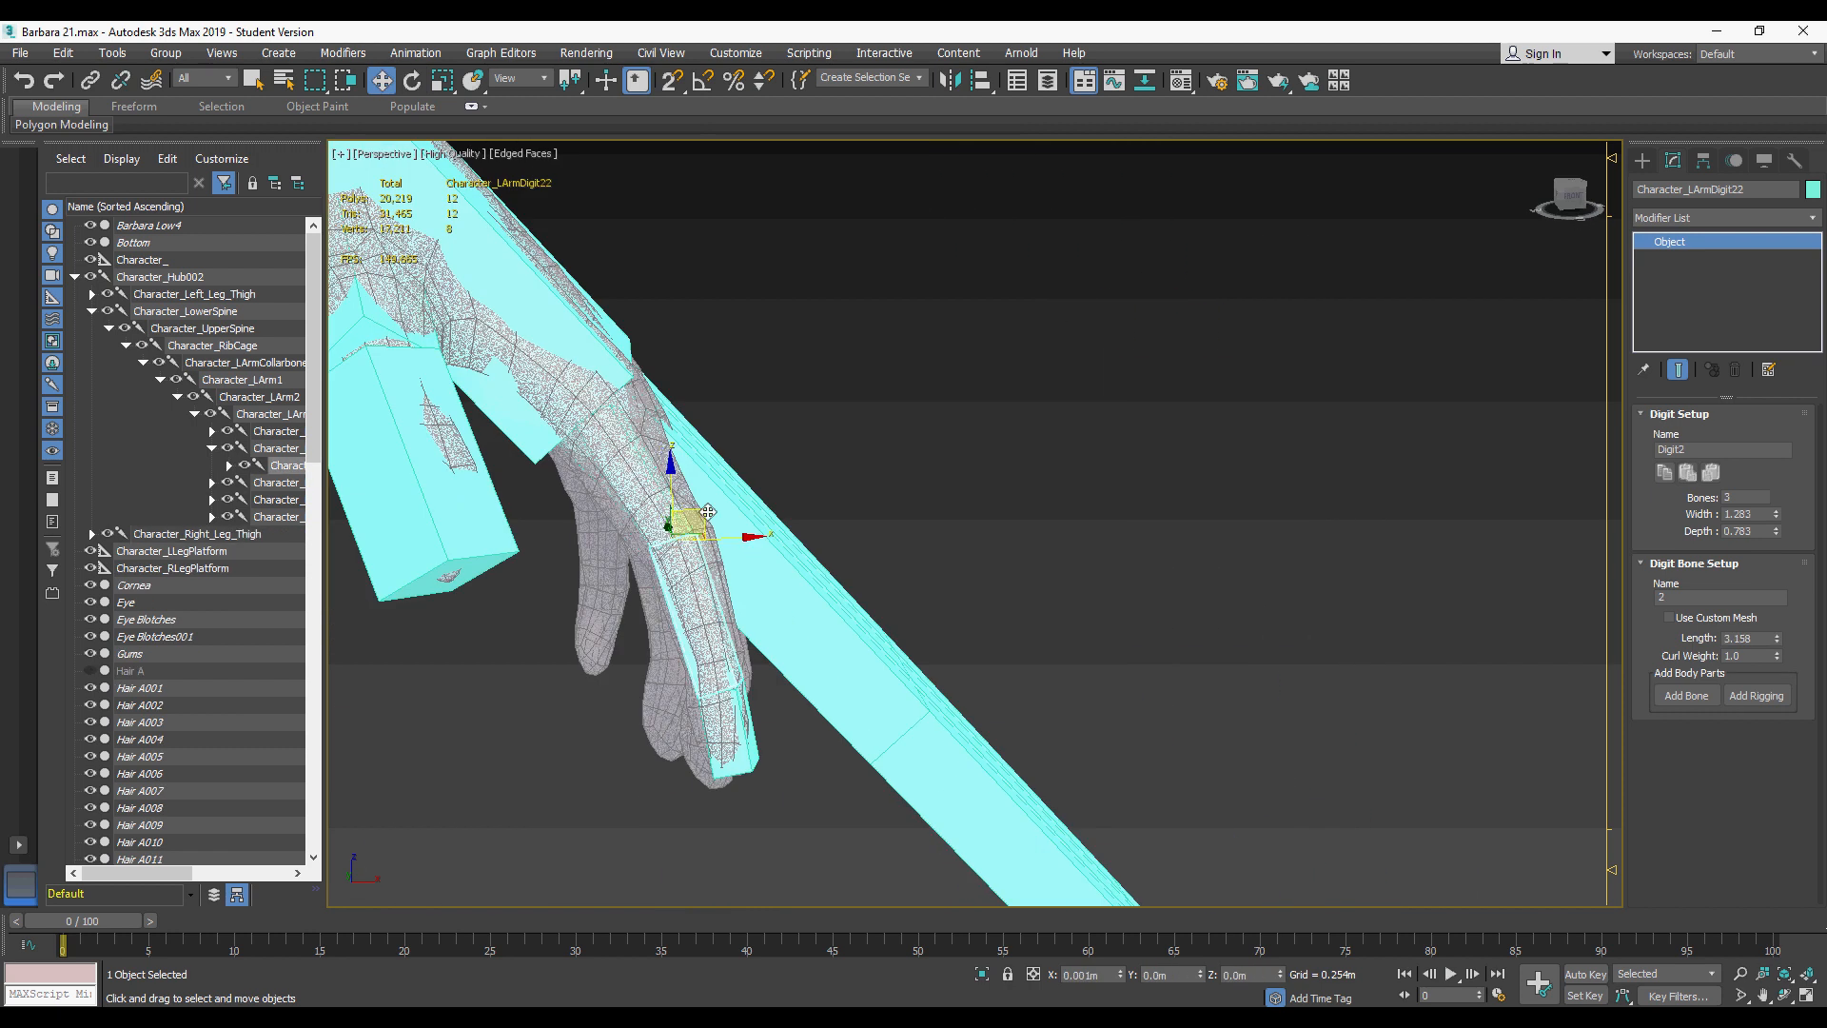
{"action": "left_click", "coordinate": [657, 457]}
{"action": "middle_click_drag", "start_coordinate": [656, 456], "coordinate": [685, 495], "text": "alt"}
{"action": "left_click_drag", "start_coordinate": [1777, 532], "coordinate": [1779, 536]}
{"action": "middle_click_drag", "start_coordinate": [666, 533], "coordinate": [761, 533], "text": "alt"}
Step: Shorten the middle finger's middle and tip bones, setting the tip bone's length to 3.306
{"action": "left_click", "coordinate": [761, 533]}
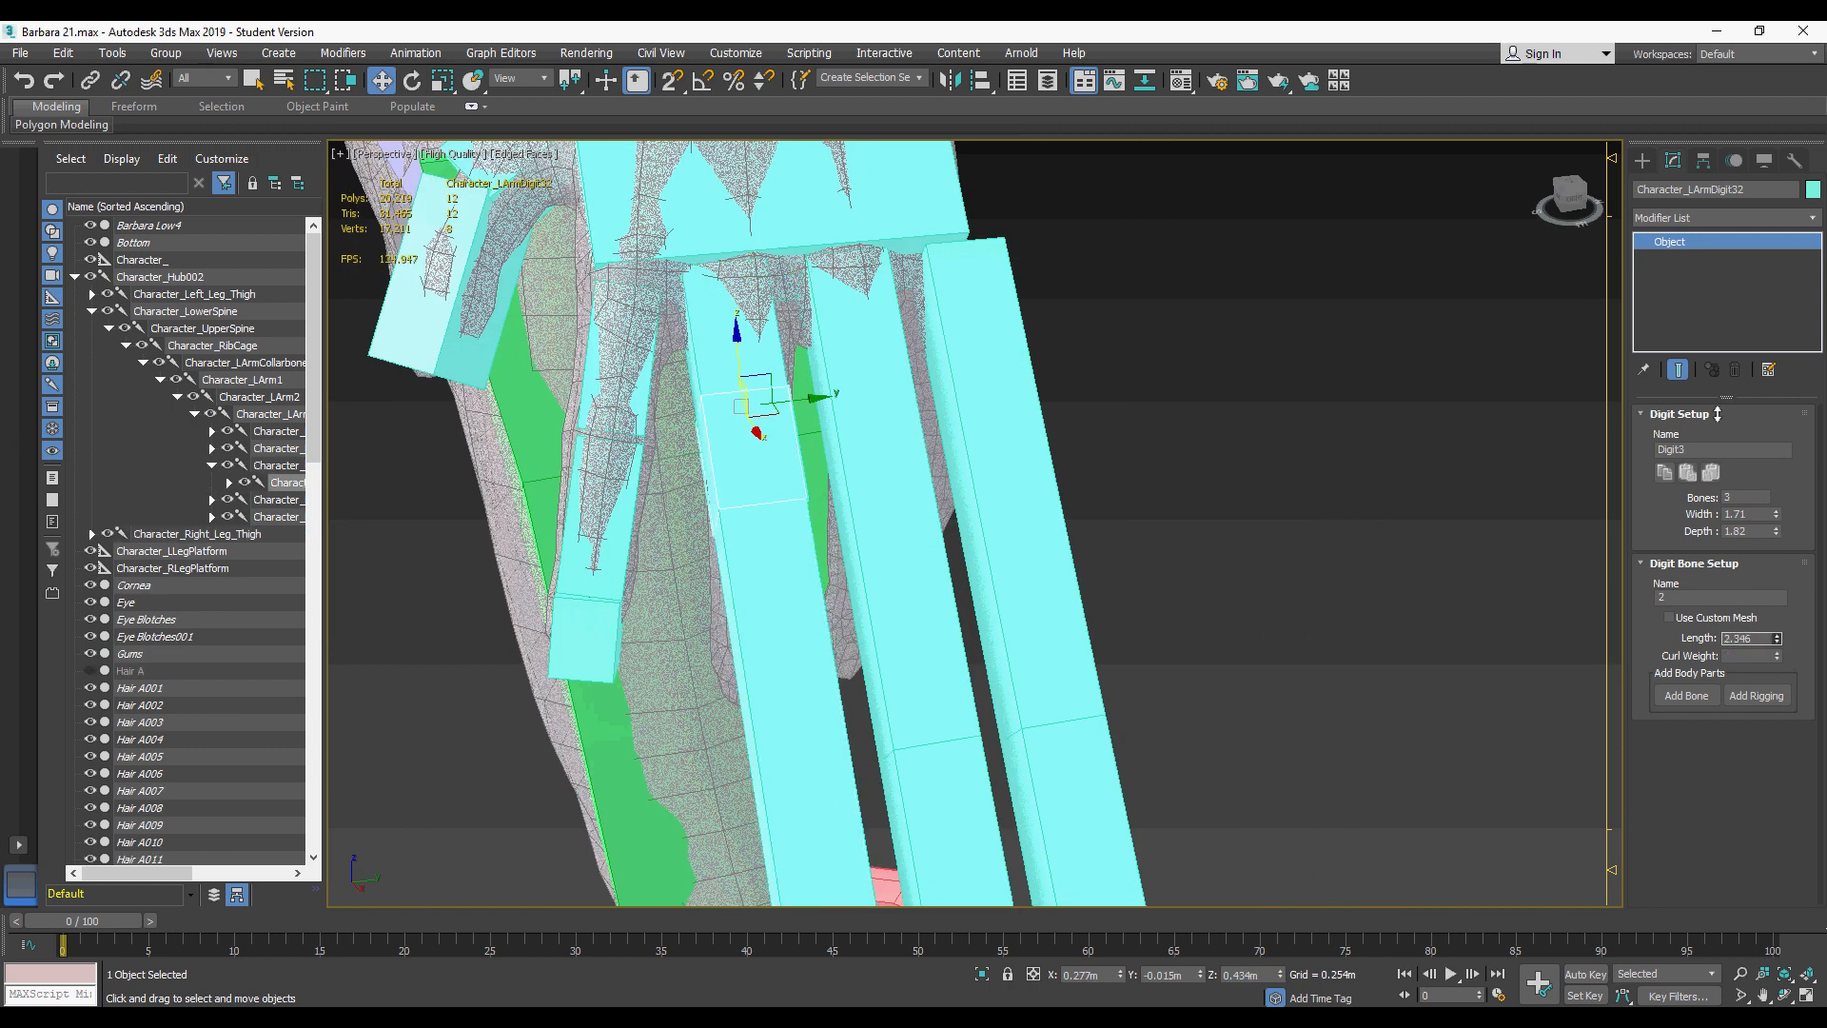
{"action": "left_click_drag", "start_coordinate": [1736, 329], "coordinate": [1736, 333]}
{"action": "middle_click_drag", "start_coordinate": [590, 333], "coordinate": [694, 469], "text": "alt"}
{"action": "key", "text": "e"}
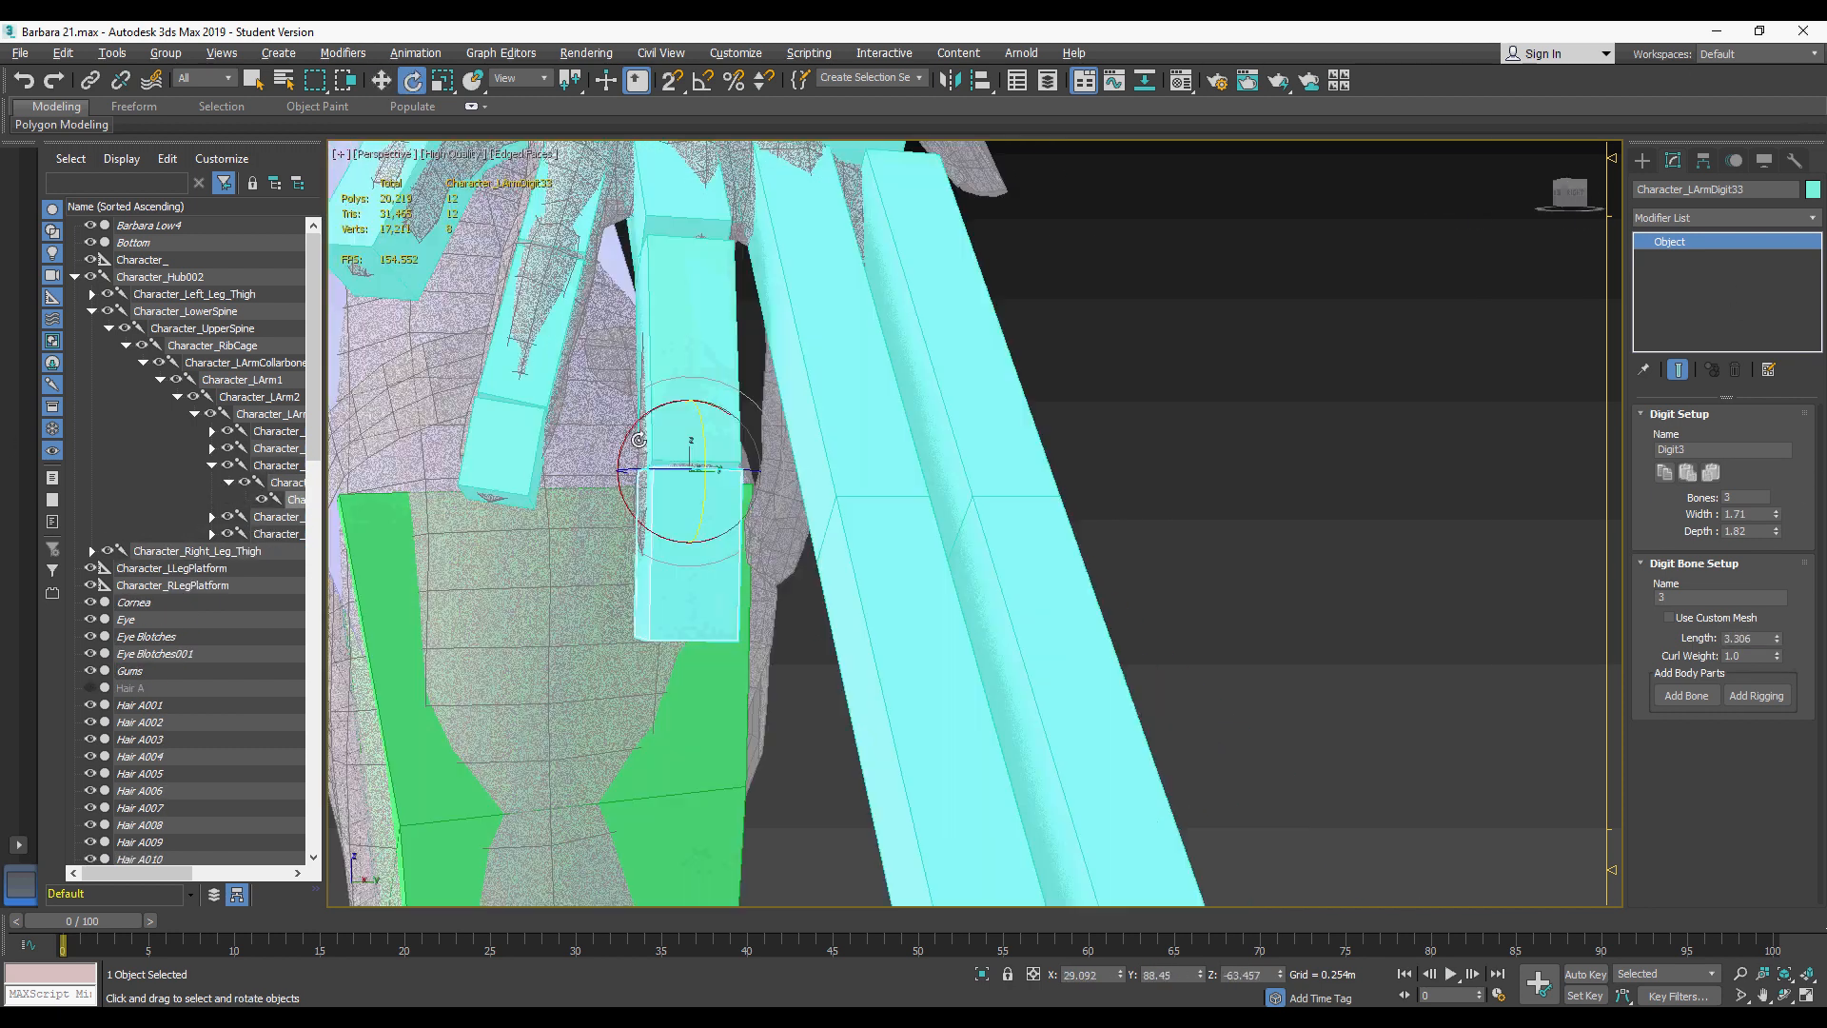
Step: Move the middle finger's joints so its bones follow the character's middle finger
{"action": "key", "text": "w"}
{"action": "left_click", "coordinate": [699, 533]}
{"action": "left_click", "coordinate": [699, 742]}
{"action": "middle_click_drag", "start_coordinate": [677, 591], "coordinate": [742, 566], "text": "alt"}
{"action": "left_click", "coordinate": [743, 609]}
{"action": "left_click_drag", "start_coordinate": [742, 565], "coordinate": [742, 571]}
{"action": "left_click", "coordinate": [737, 799]}
{"action": "middle_click_drag", "start_coordinate": [737, 799], "coordinate": [842, 639], "text": "alt"}
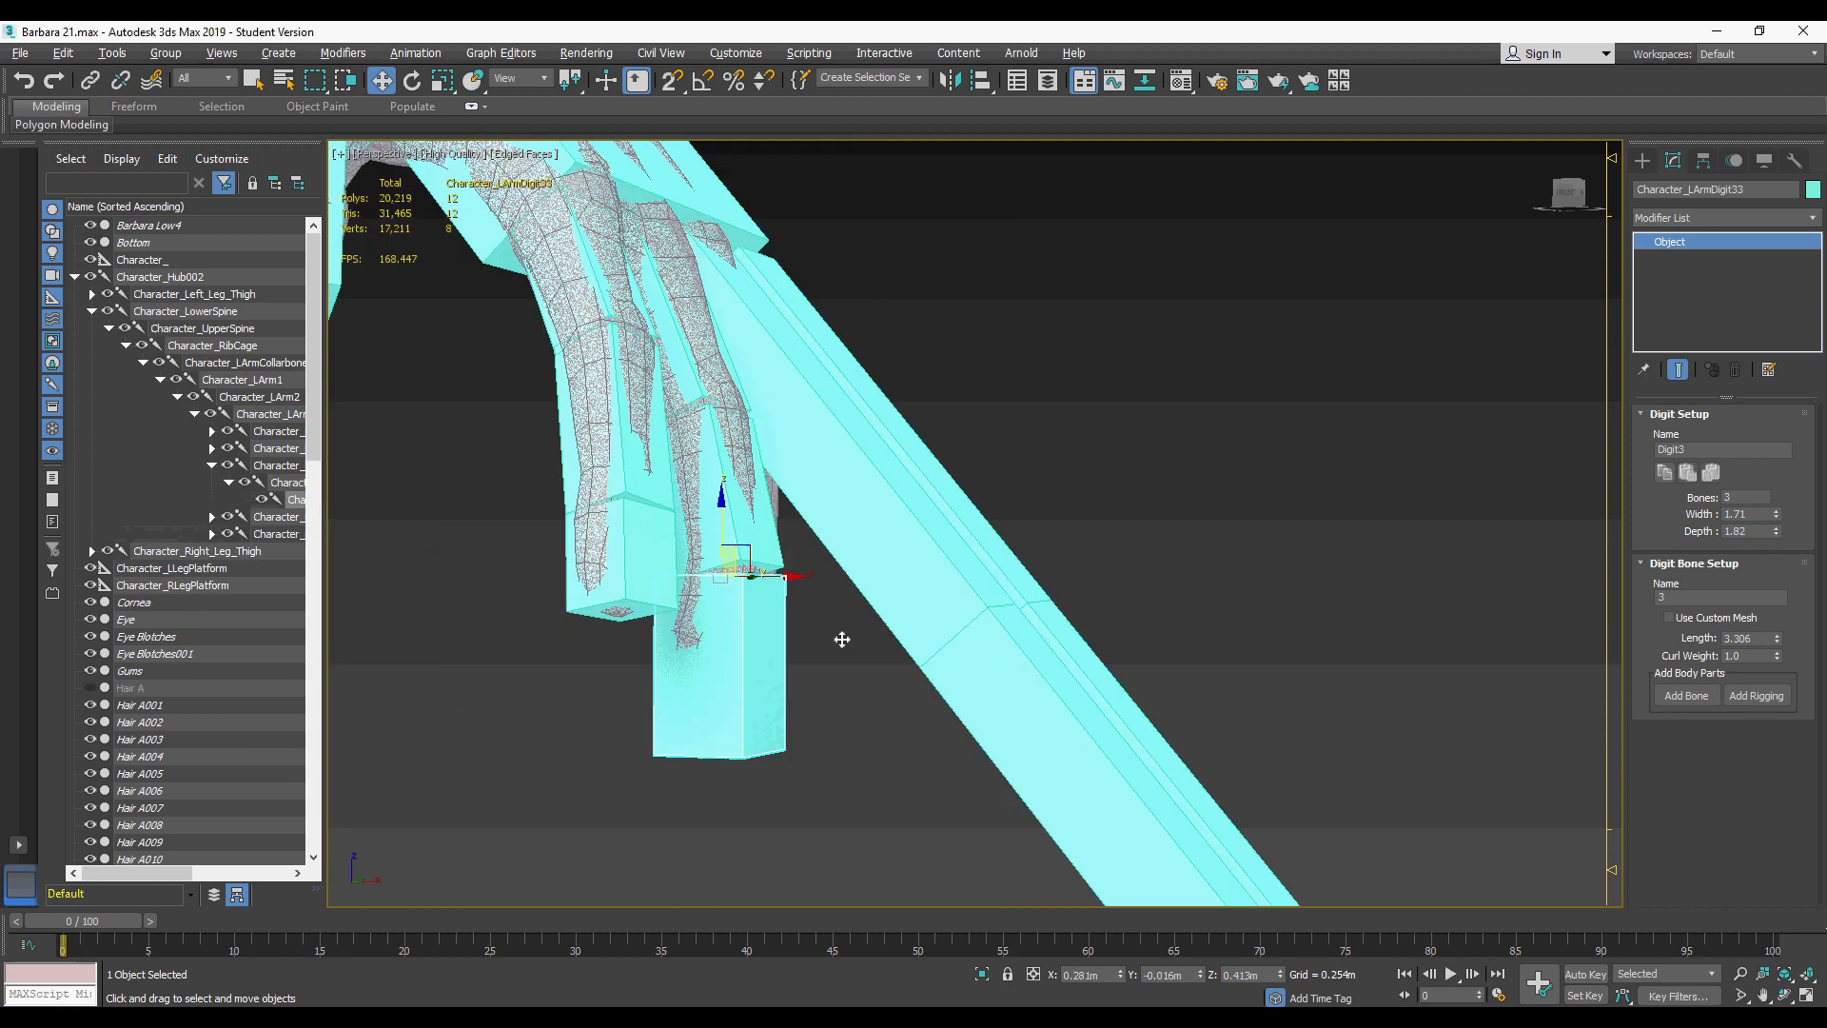
Step: Finish fitting the middle finger's bones and adjust the neighbouring ring finger's bone lengths
{"action": "left_click", "coordinate": [697, 367]}
{"action": "middle_click_drag", "start_coordinate": [696, 366], "coordinate": [828, 532], "text": "alt"}
{"action": "left_click", "coordinate": [718, 576]}
{"action": "left_click", "coordinate": [832, 543]}
{"action": "left_click_drag", "start_coordinate": [1776, 645], "coordinate": [1776, 704]}
{"action": "middle_click_drag", "start_coordinate": [857, 381], "coordinate": [884, 273], "text": "alt"}
{"action": "left_click", "coordinate": [1016, 461]}
{"action": "left_click_drag", "start_coordinate": [1777, 639], "coordinate": [1777, 571]}
Step: Fit the ring finger's bones along the character's finger, with a width of 1.419 and a base bone length of 4.204
{"action": "middle_click_drag", "start_coordinate": [885, 381], "coordinate": [962, 463], "text": "alt"}
{"action": "key", "text": "e"}
{"action": "key", "text": "w"}
{"action": "left_click", "coordinate": [942, 385]}
{"action": "middle_click_drag", "start_coordinate": [942, 385], "coordinate": [957, 271], "text": "alt"}
{"action": "left_click", "coordinate": [904, 399]}
{"action": "middle_click_drag", "start_coordinate": [904, 399], "coordinate": [913, 457], "text": "alt"}
{"action": "left_click", "coordinate": [881, 590]}
{"action": "left_click", "coordinate": [894, 384]}
{"action": "scroll", "coordinate": [914, 457], "scroll_direction": "down", "scroll_amount": 3}
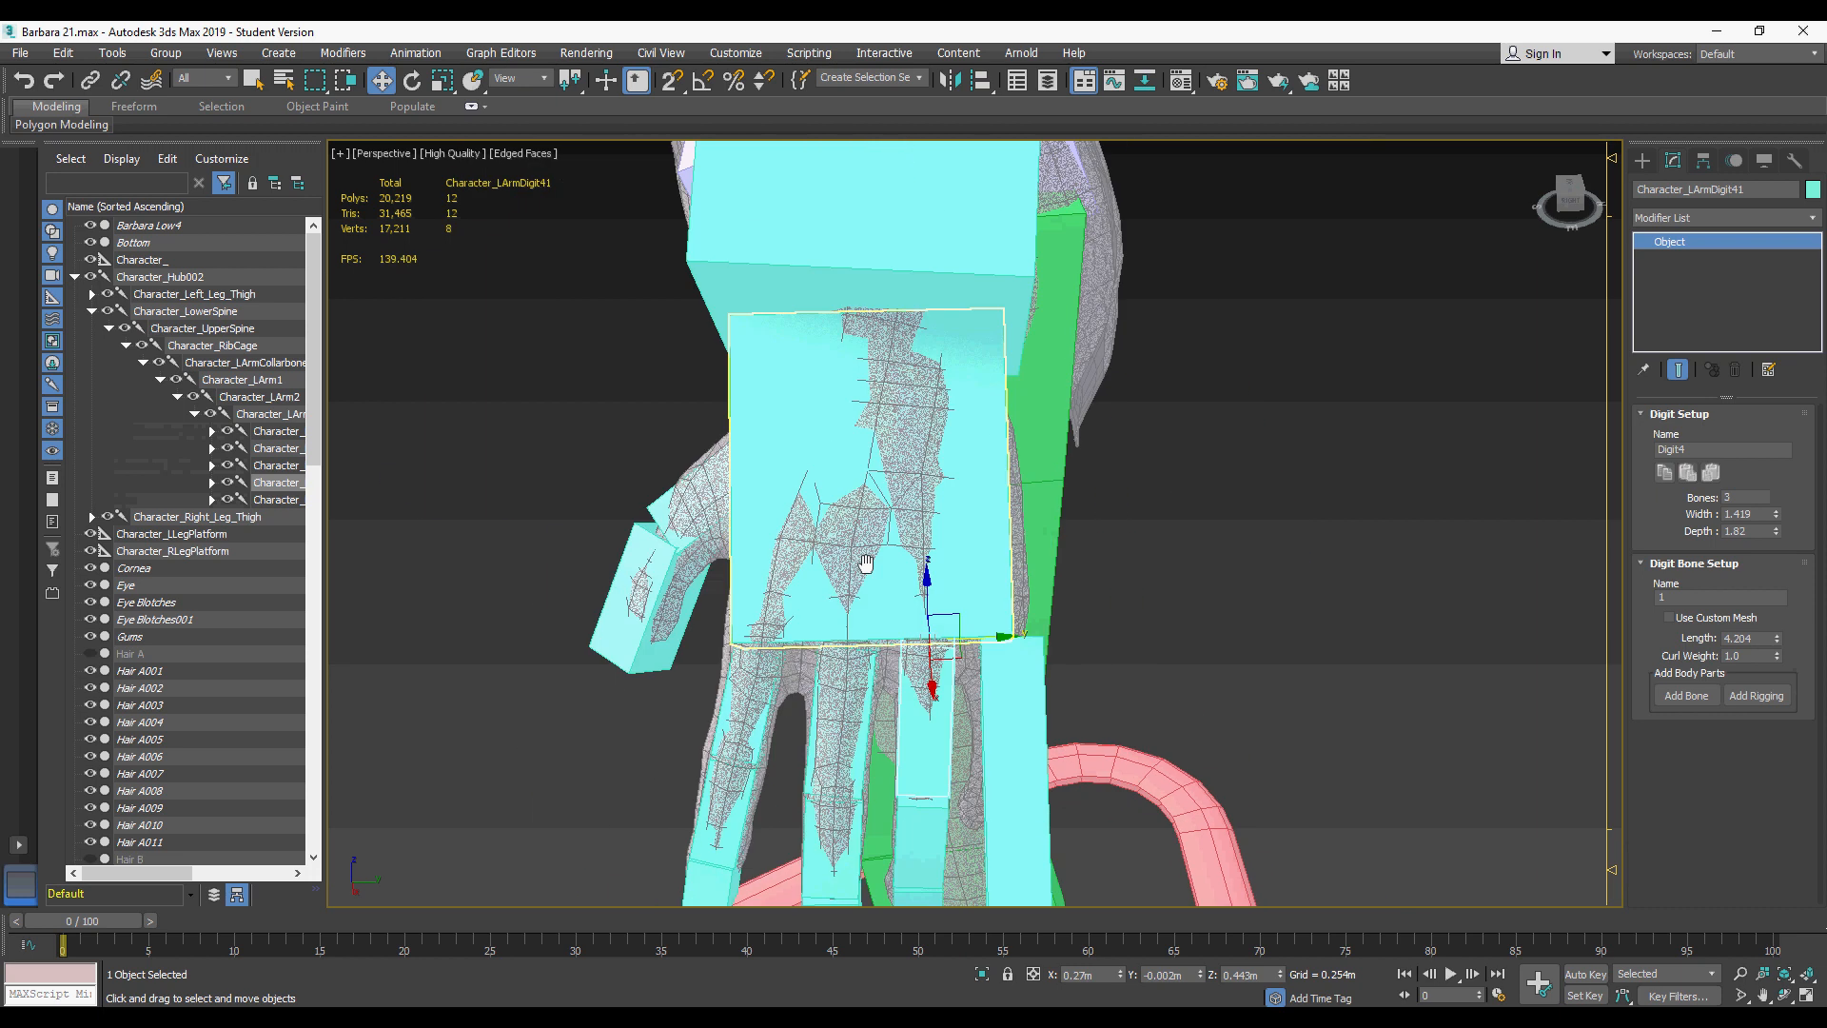
Step: Shorten the little finger's bones to match the character's finger, with the tip bone about 2.4 long
{"action": "middle_click_drag", "start_coordinate": [1013, 762], "coordinate": [771, 409]}
{"action": "left_click", "coordinate": [772, 428]}
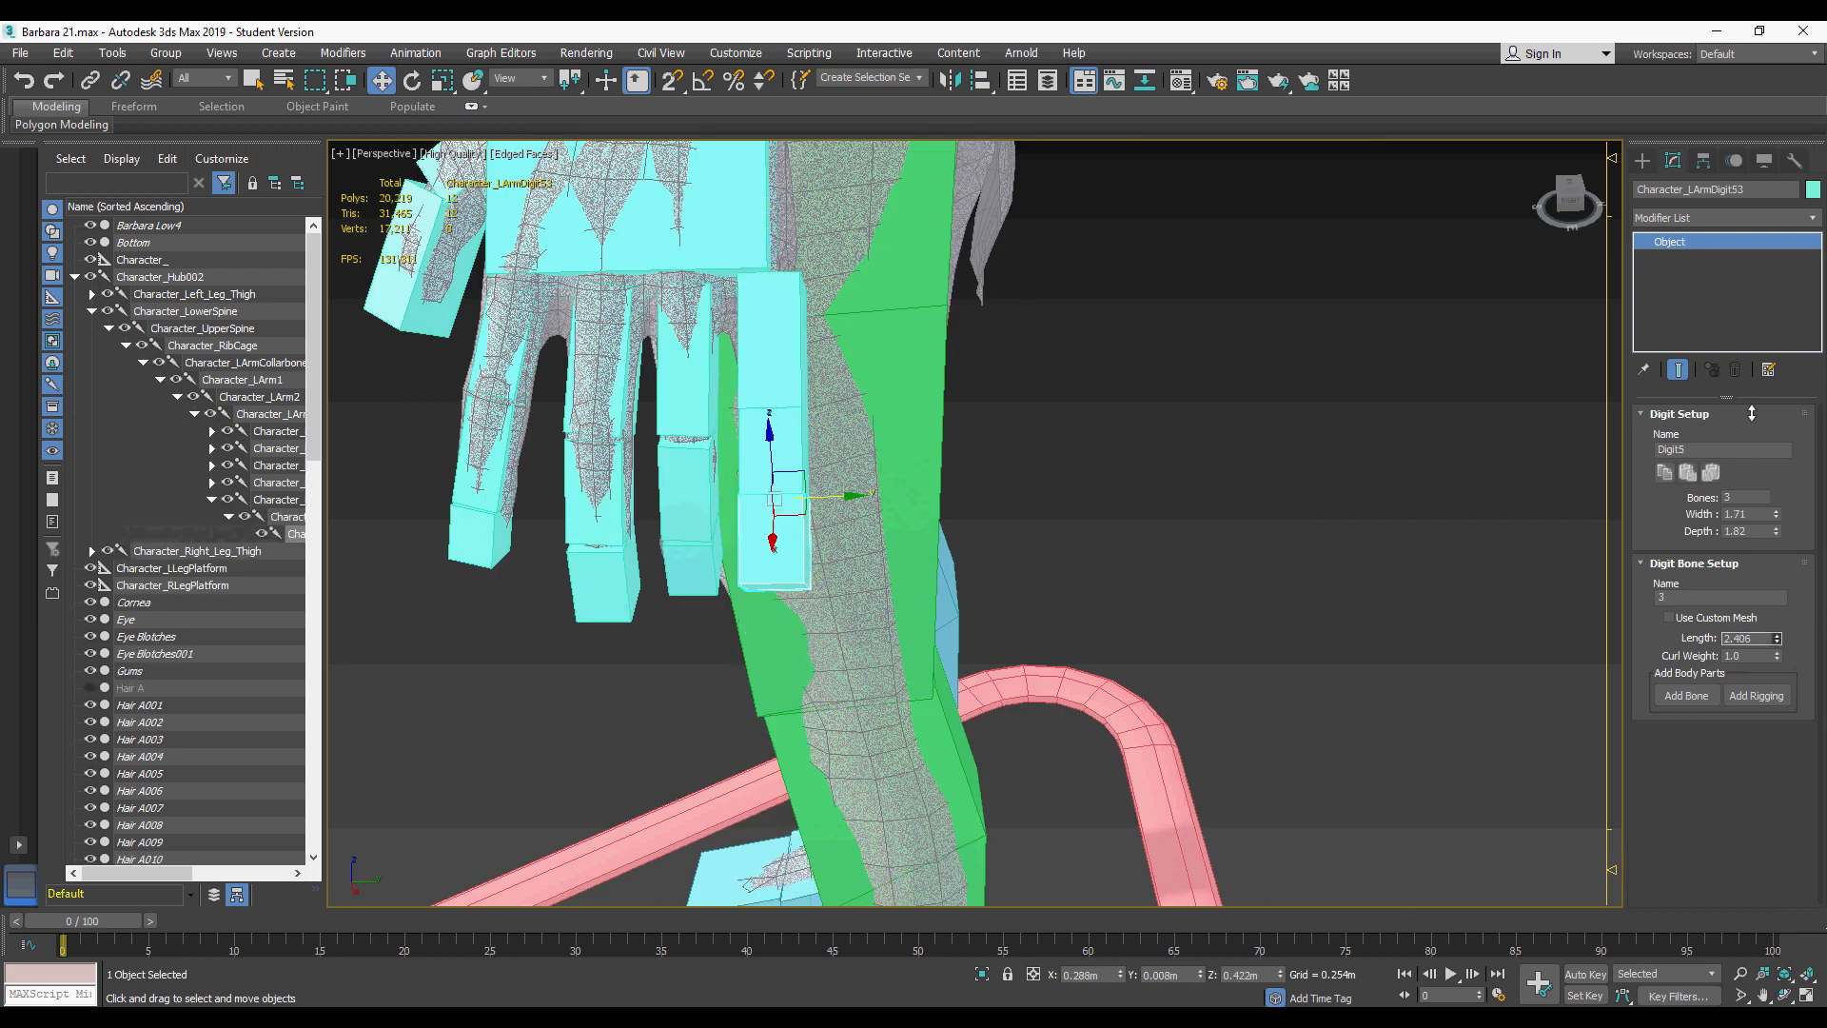
{"action": "middle_click_drag", "start_coordinate": [913, 533], "coordinate": [928, 476], "text": "alt"}
{"action": "left_click", "coordinate": [823, 352]}
{"action": "left_click", "coordinate": [823, 561]}
Step: Select all three little finger bones and rotate them together about their Y axis
{"action": "middle_click_drag", "start_coordinate": [823, 561], "coordinate": [921, 408], "text": "alt"}
{"action": "left_click", "coordinate": [921, 408]}
{"action": "key", "text": "e"}
{"action": "double_click", "coordinate": [971, 409]}
{"action": "left_click_drag", "start_coordinate": [958, 464], "coordinate": [674, 448]}
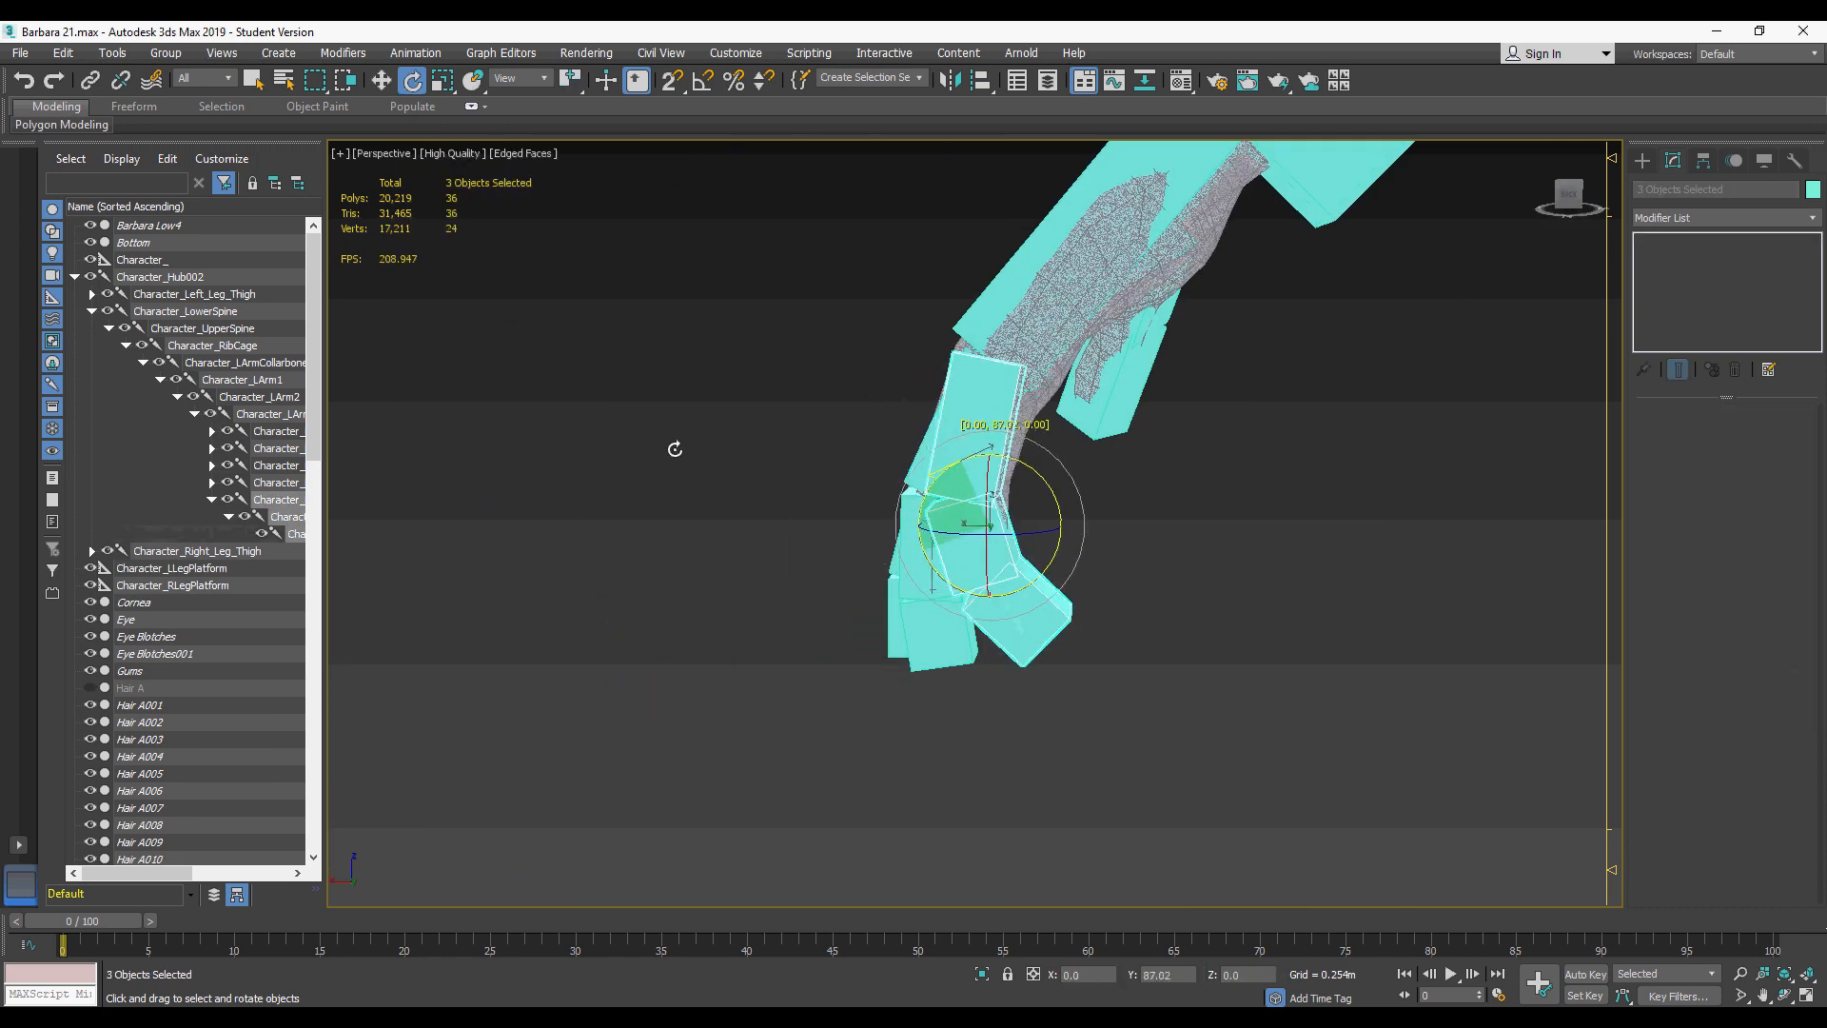
Step: Reposition and rotate the individual little finger bones to follow the bend of the character's little finger
{"action": "left_click", "coordinate": [1024, 617]}
{"action": "middle_click_drag", "start_coordinate": [1024, 616], "coordinate": [869, 477], "text": "alt"}
{"action": "left_click", "coordinate": [1020, 447]}
{"action": "left_click", "coordinate": [1056, 685]}
{"action": "key", "text": "w"}
{"action": "middle_click_drag", "start_coordinate": [994, 582], "coordinate": [1104, 656], "text": "alt"}
{"action": "double_click", "coordinate": [1018, 428]}
{"action": "key", "text": "e"}
{"action": "left_click_drag", "start_coordinate": [1008, 616], "coordinate": [1047, 617]}
{"action": "double_click", "coordinate": [1020, 581]}
{"action": "middle_click_drag", "start_coordinate": [1020, 581], "coordinate": [1003, 656], "text": "alt"}
Step: Set the little finger's width to 1.351 and its base bone's length to 3.34
{"action": "left_click", "coordinate": [1005, 744]}
{"action": "key", "text": "w"}
{"action": "middle_click_drag", "start_coordinate": [1004, 744], "coordinate": [1047, 533], "text": "alt"}
{"action": "left_click", "coordinate": [1032, 456]}
{"action": "left_click_drag", "start_coordinate": [1776, 639], "coordinate": [1777, 624]}
{"action": "middle_click_drag", "start_coordinate": [1047, 469], "coordinate": [1076, 656], "text": "alt"}
{"action": "left_click_drag", "start_coordinate": [1776, 638], "coordinate": [1777, 628]}
Step: Add an Edit Poly modifier to the left forearm bone
{"action": "scroll", "coordinate": [1094, 590], "scroll_direction": "down", "scroll_amount": 5}
{"action": "middle_click_drag", "start_coordinate": [1009, 609], "coordinate": [1028, 571], "text": "alt"}
{"action": "scroll", "coordinate": [1028, 571], "scroll_direction": "down", "scroll_amount": 5}
{"action": "scroll", "coordinate": [1106, 661], "scroll_direction": "up", "scroll_amount": 5}
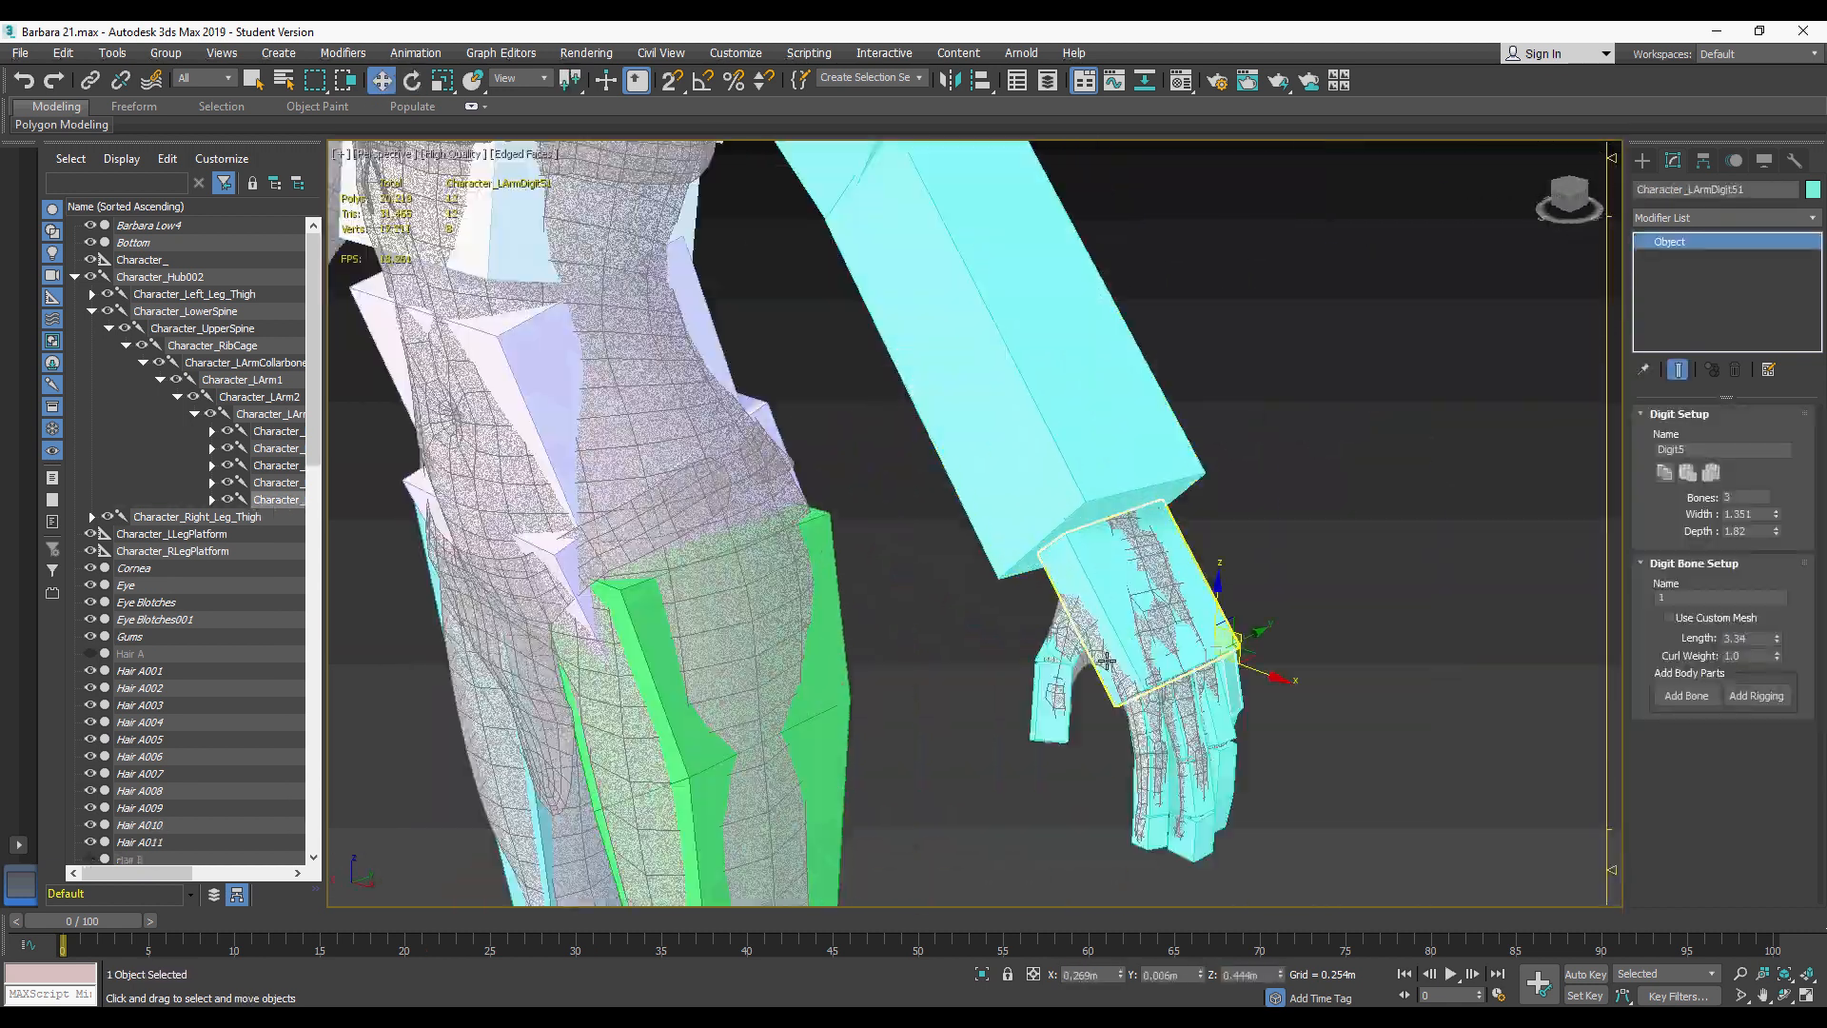
{"action": "scroll", "coordinate": [995, 534], "scroll_direction": "up", "scroll_amount": 5}
{"action": "middle_click_drag", "start_coordinate": [1106, 660], "coordinate": [1081, 457], "text": "alt"}
{"action": "scroll", "coordinate": [1081, 457], "scroll_direction": "down", "scroll_amount": 5}
{"action": "left_click", "coordinate": [1008, 305]}
{"action": "left_click", "coordinate": [1724, 218]}
{"action": "scroll", "coordinate": [1710, 638], "scroll_direction": "down", "scroll_amount": 6}
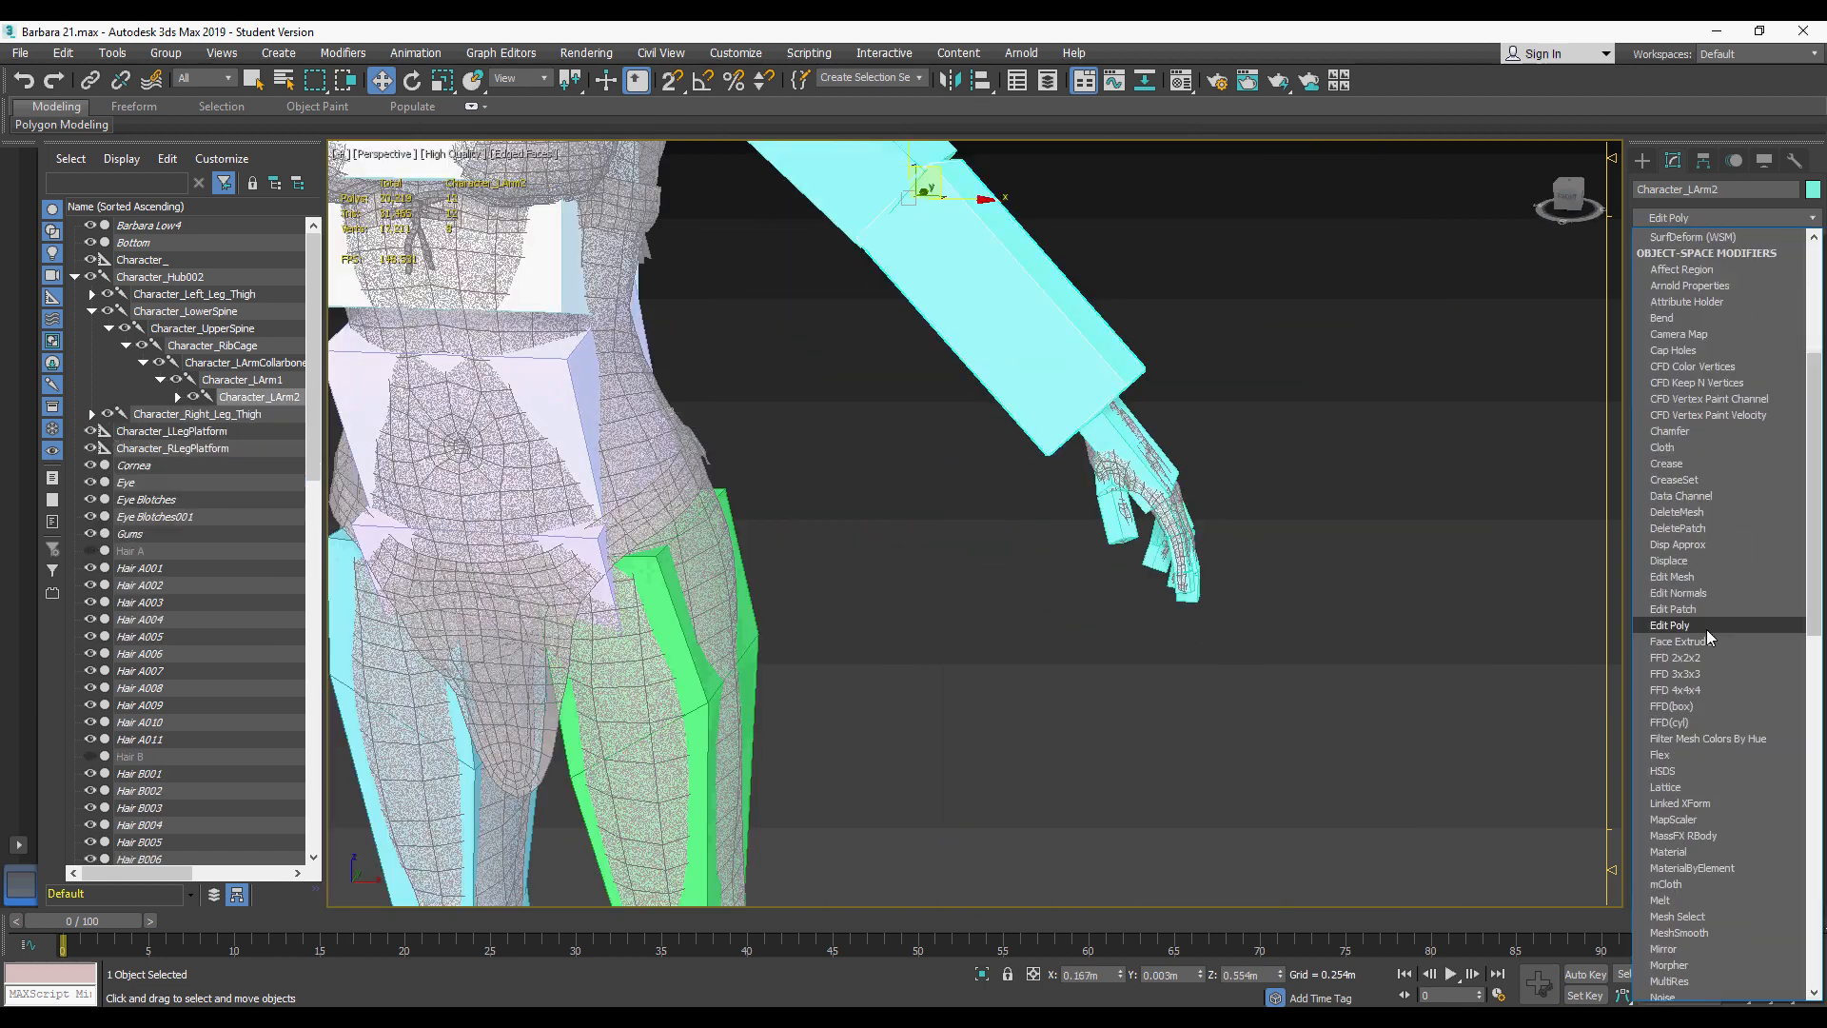
{"action": "left_click", "coordinate": [1707, 630]}
Step: Scale down the forearm bone's wrist end to taper it to the character's wrist, and collapse the Edit Poly modifier
{"action": "left_click_drag", "start_coordinate": [1199, 343], "coordinate": [1018, 476]}
{"action": "key", "text": "r"}
{"action": "middle_click_drag", "start_coordinate": [1101, 405], "coordinate": [1174, 657], "text": "alt"}
{"action": "left_click_drag", "start_coordinate": [1108, 628], "coordinate": [1118, 662]}
{"action": "right_click", "coordinate": [1670, 241]}
{"action": "left_click", "coordinate": [1656, 436]}
Step: Select the rib cage and add a right arm mirroring the fitted left arm
{"action": "middle_click_drag", "start_coordinate": [1237, 494], "coordinate": [1114, 414], "text": "alt"}
{"action": "scroll", "coordinate": [1122, 504], "scroll_direction": "down", "scroll_amount": 5}
{"action": "left_click", "coordinate": [937, 400]}
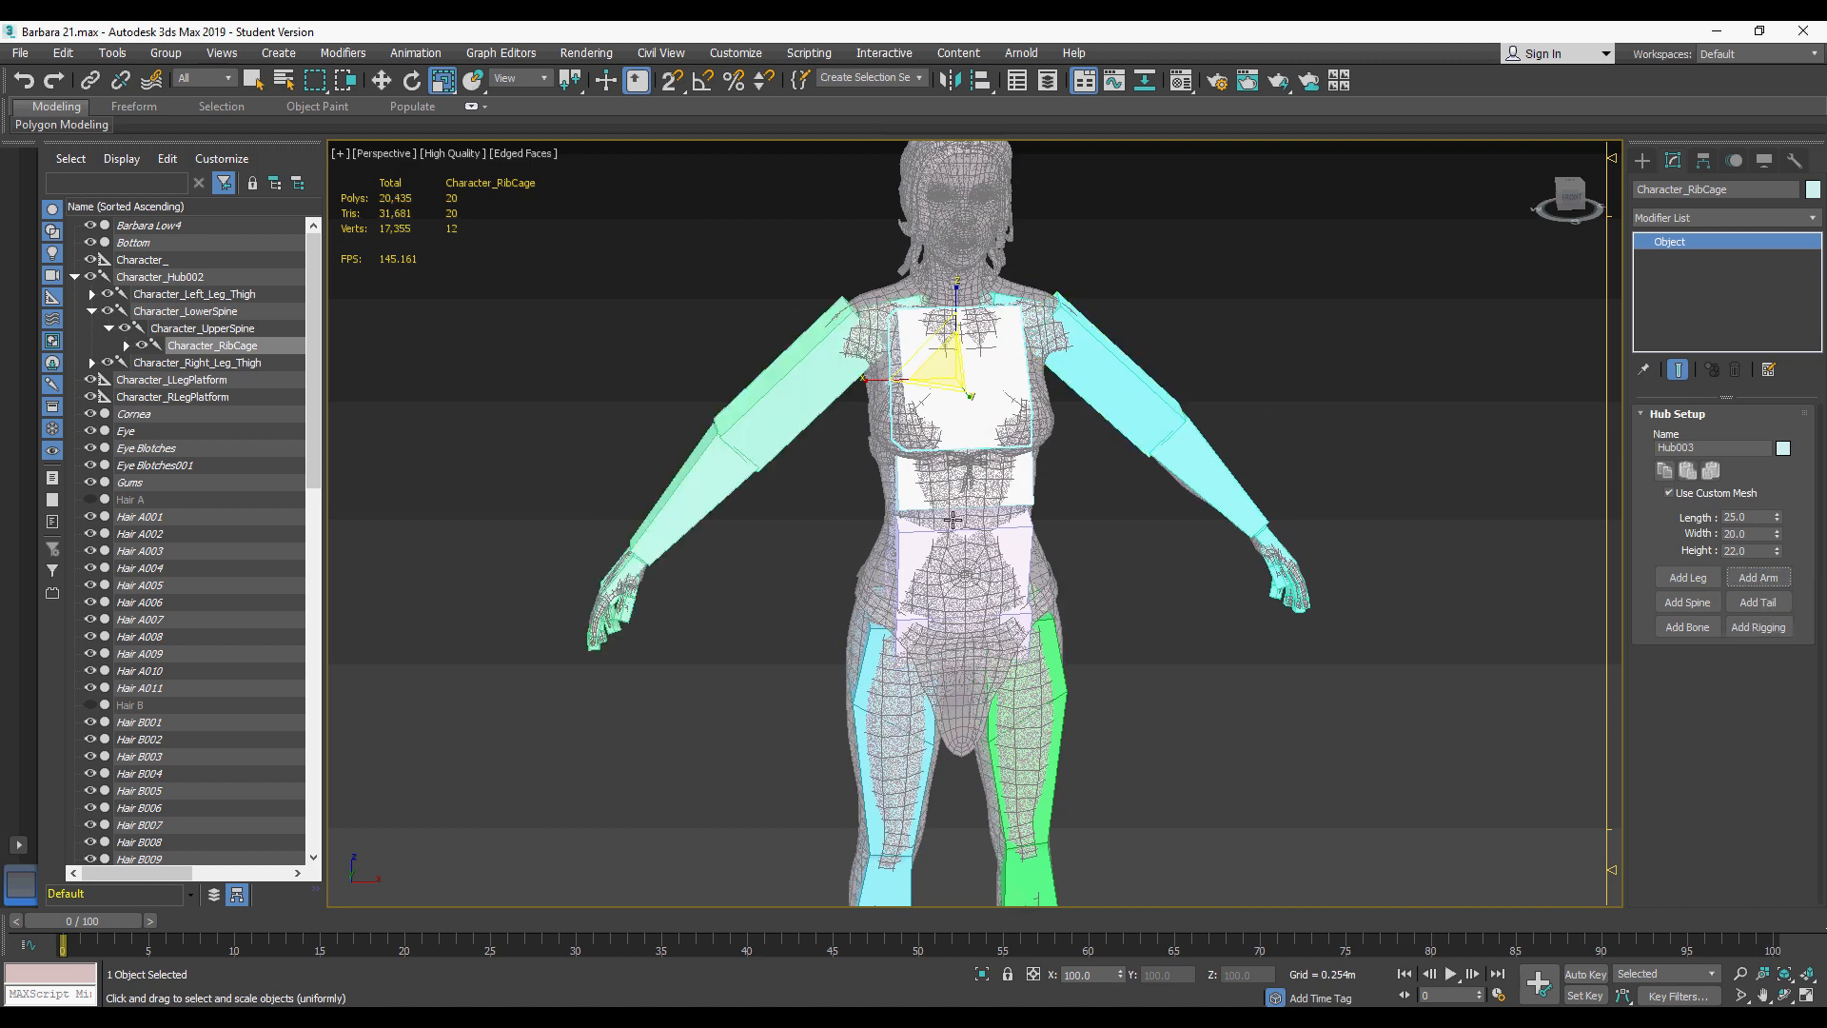
Step: Rename the right arm's bones Character_Right_UpperArm, Character_Right_LowerArm and Character_Right_Hand
{"action": "middle_click_drag", "start_coordinate": [952, 519], "coordinate": [945, 390], "text": "alt"}
{"action": "left_click", "coordinate": [819, 398]}
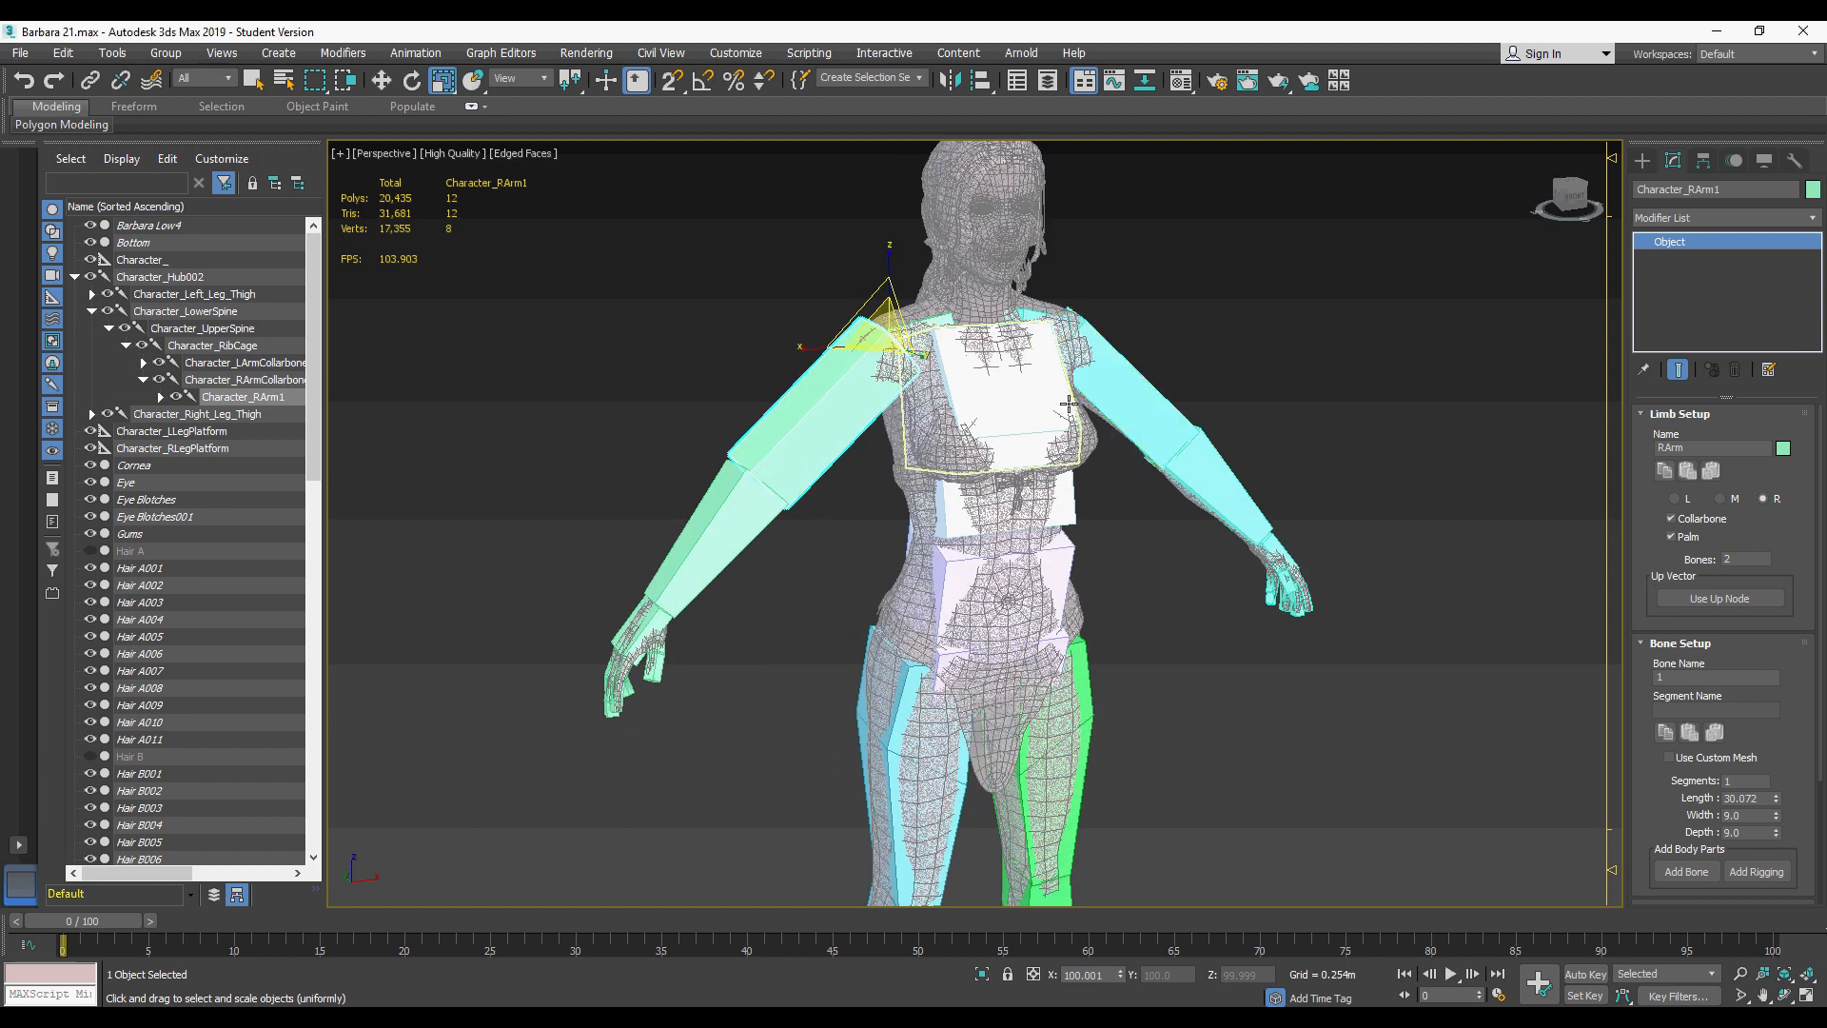
{"action": "left_click", "coordinate": [904, 445]}
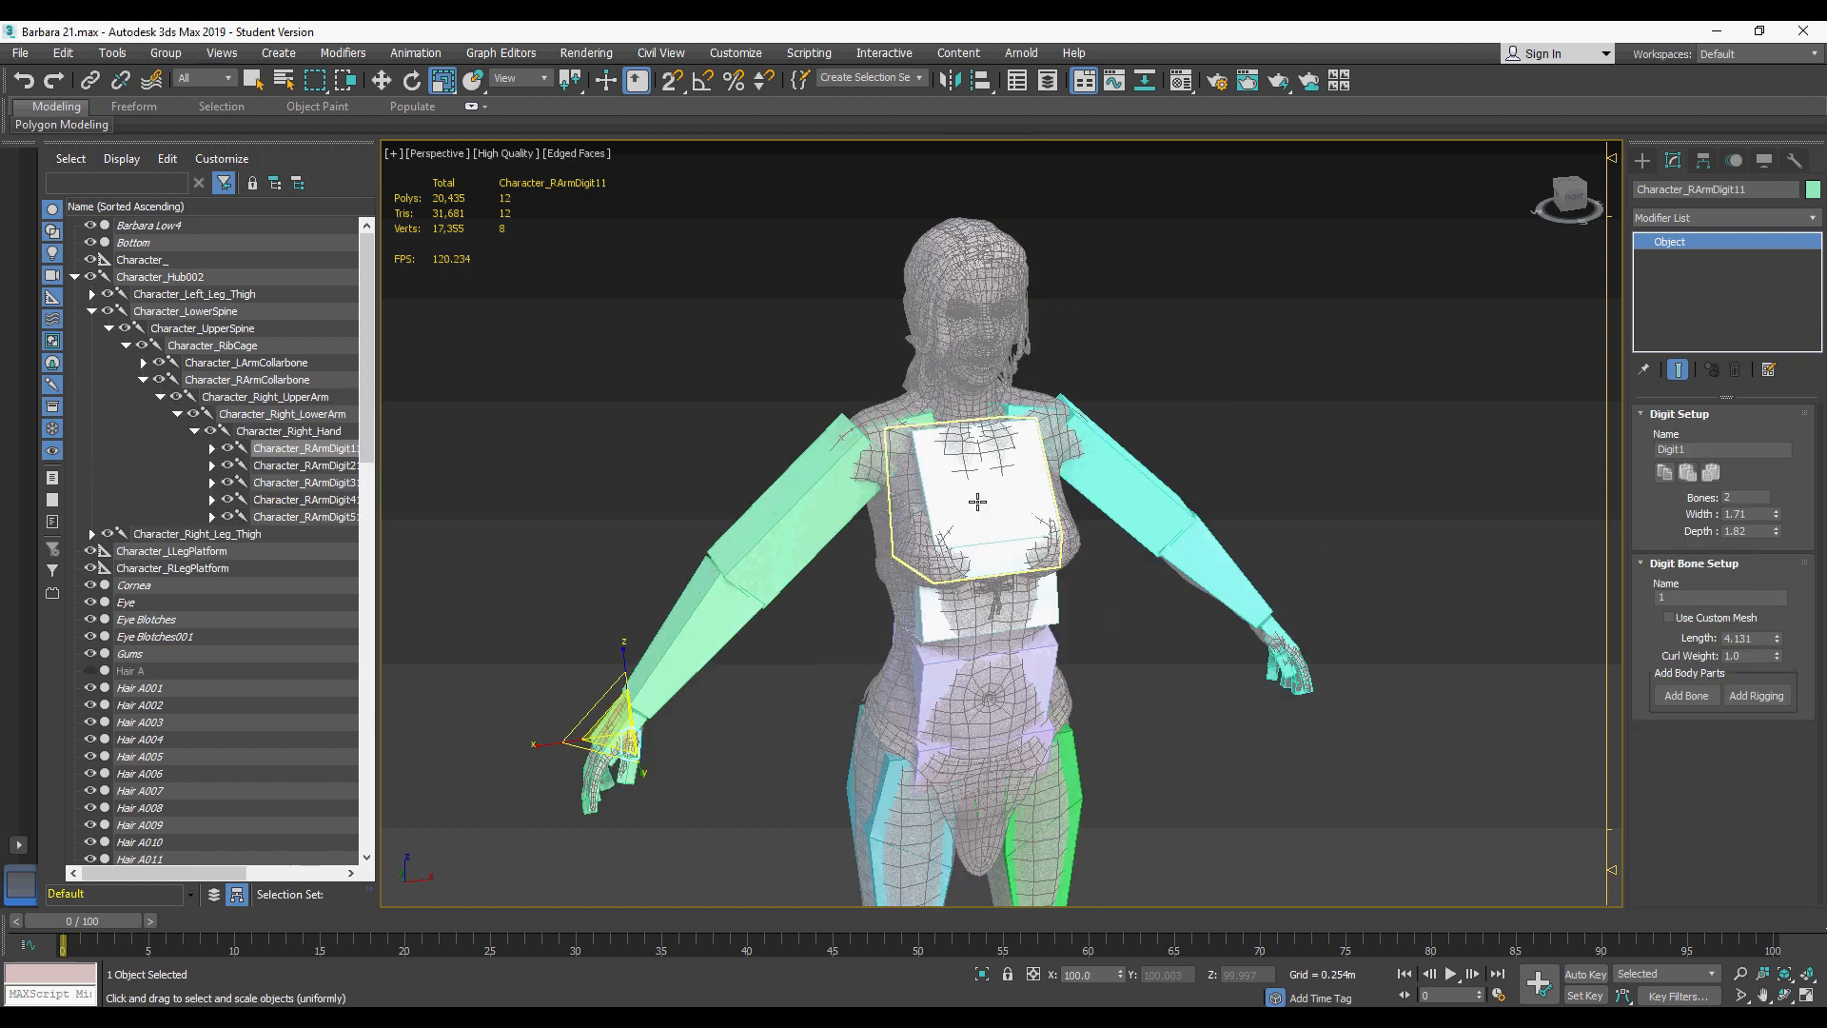
Step: Add a two-bone spine to the rib cage to form the neck
{"action": "key", "text": "z"}
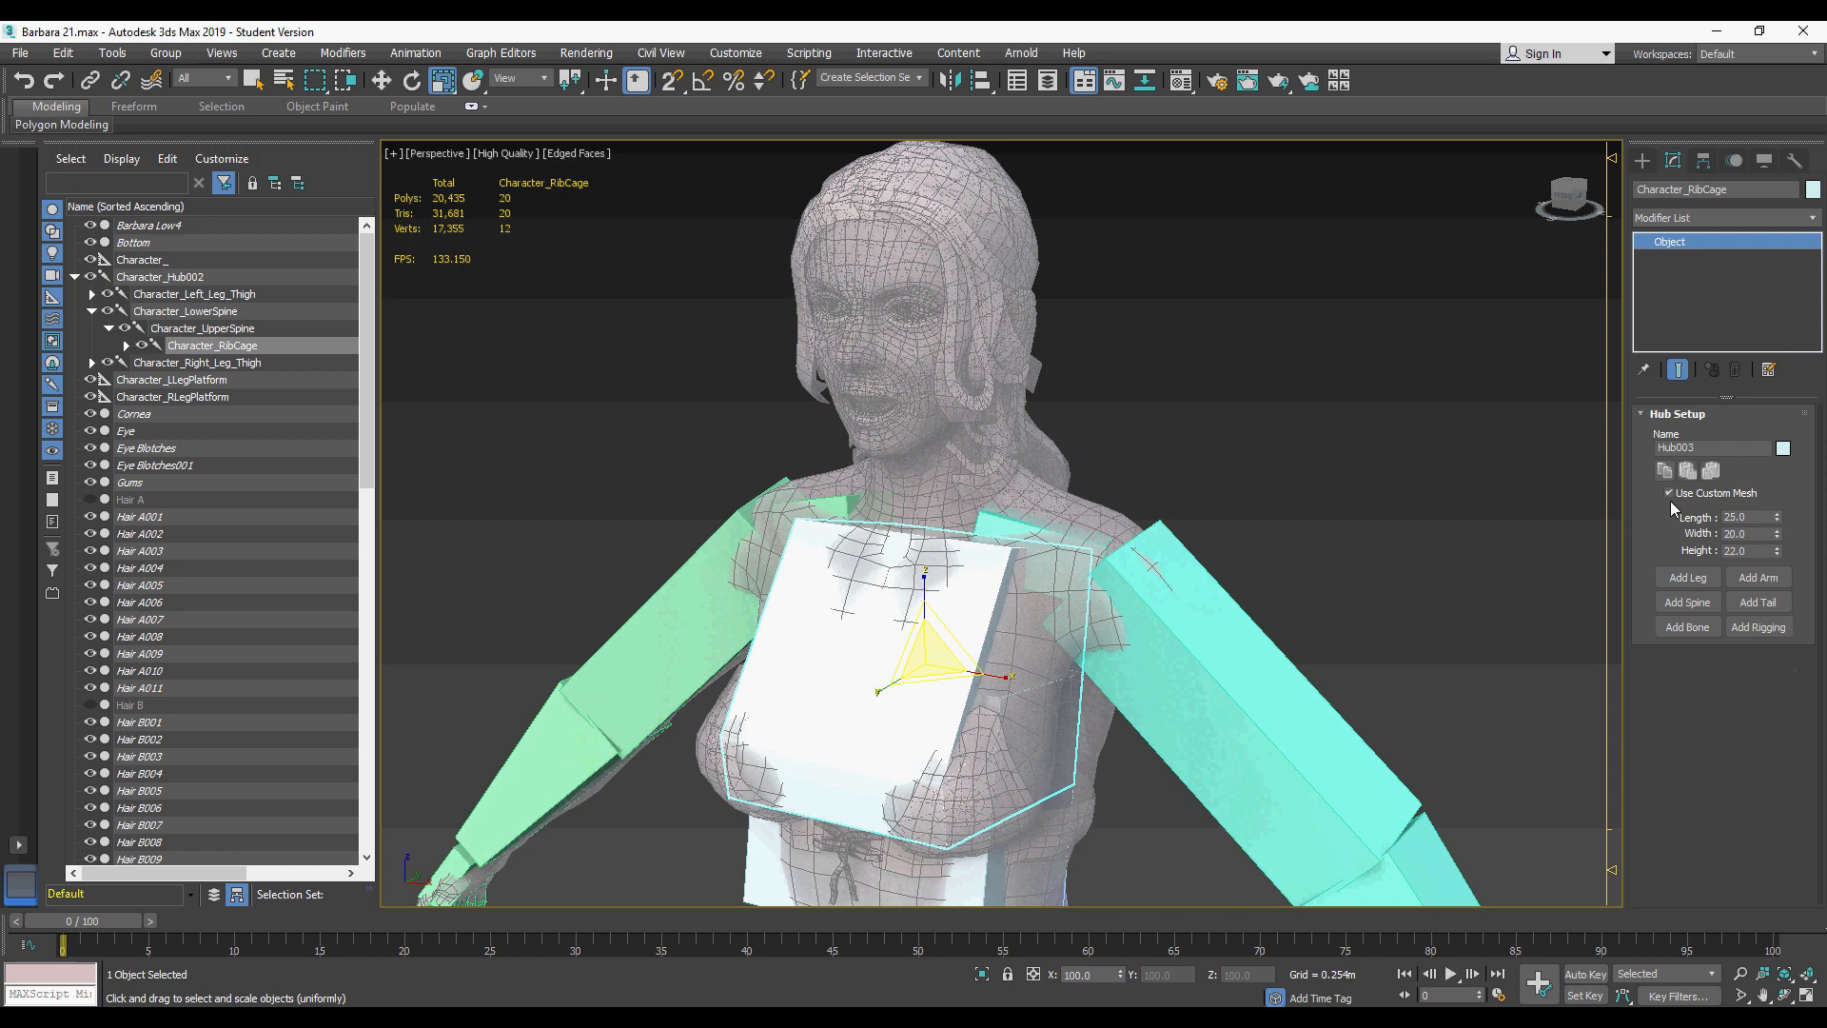
{"action": "left_click", "coordinate": [1687, 603]}
{"action": "type", "text": "2"}
{"action": "key", "text": "Return"}
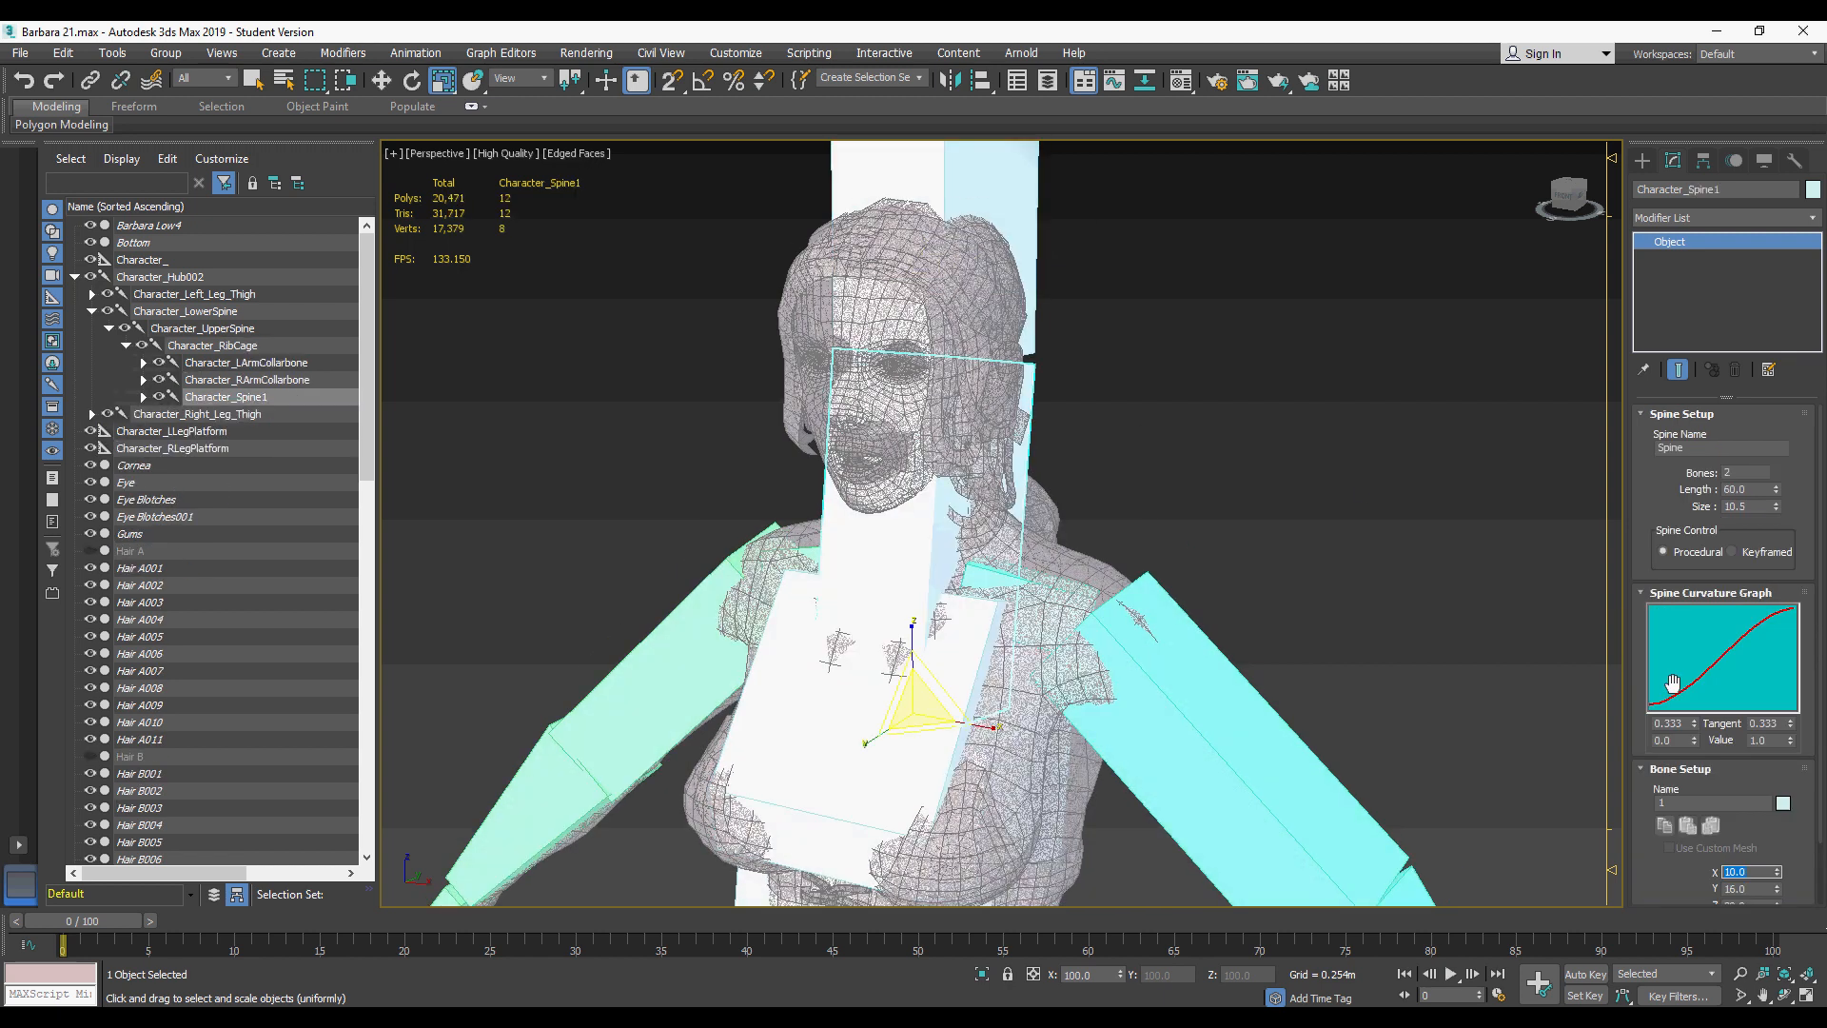
Step: Move the hub above the neck down onto the character's head in the front view
{"action": "key", "text": "f"}
{"action": "scroll", "coordinate": [1130, 362], "scroll_direction": "down", "scroll_amount": 5}
{"action": "left_click", "coordinate": [1095, 195]}
{"action": "key", "text": "w"}
{"action": "left_click_drag", "start_coordinate": [1094, 172], "coordinate": [1104, 355]}
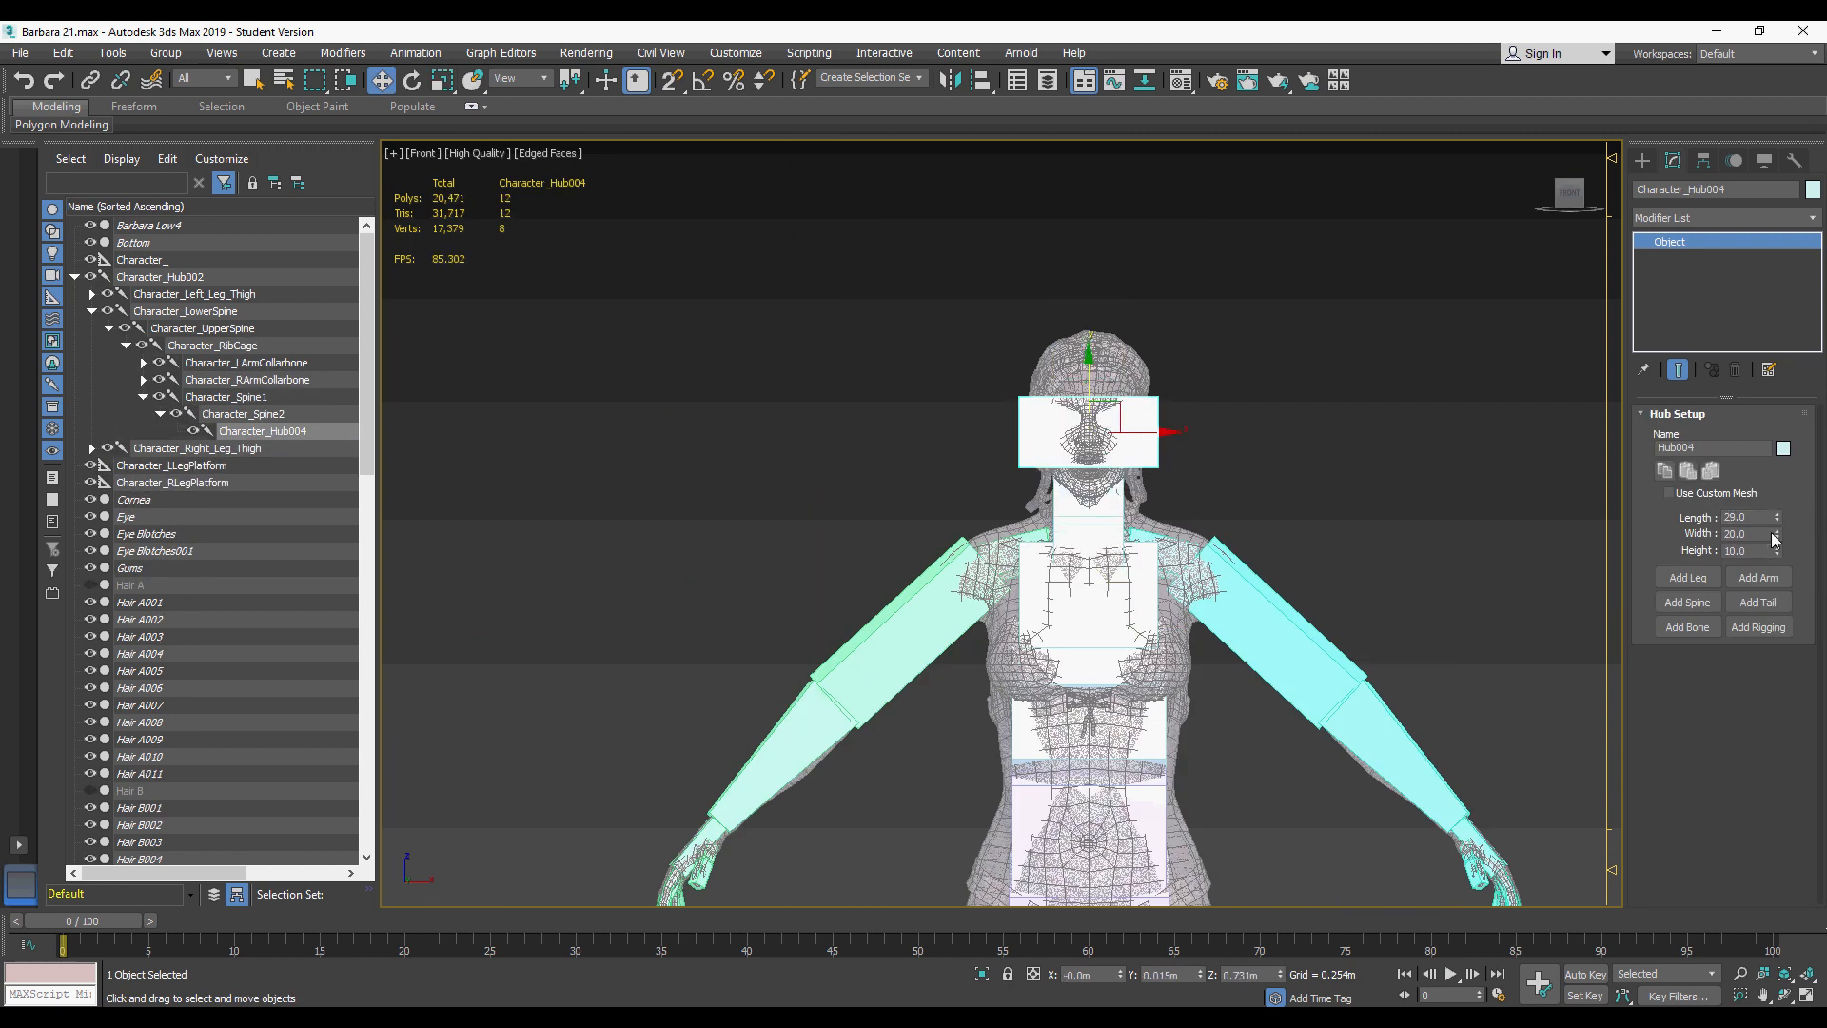
Step: Resize the head hub to length 20.3, width 13.2 and height 18.1 and move it to enclose the character's head
{"action": "key", "text": "l"}
{"action": "middle_click_drag", "start_coordinate": [933, 466], "coordinate": [868, 423]}
{"action": "mouse_move", "coordinate": [1777, 517]}
{"action": "left_mouse_down"}
{"action": "mouse_move", "coordinate": [1786, 568]}
{"action": "mouse_move", "coordinate": [1786, 546]}
{"action": "left_mouse_up"}
{"action": "left_click_drag", "start_coordinate": [960, 438], "coordinate": [1030, 438]}
{"action": "middle_click_drag", "start_coordinate": [1083, 440], "coordinate": [942, 418]}
{"action": "key", "text": "p"}
{"action": "left_click_drag", "start_coordinate": [942, 396], "coordinate": [942, 381]}
{"action": "mouse_move", "coordinate": [942, 381]}
{"action": "middle_mouse_down", "text": "alt"}
{"action": "mouse_move", "coordinate": [869, 371]}
{"action": "mouse_move", "coordinate": [940, 379]}
{"action": "middle_mouse_up", "text": "alt"}
Step: Rename the hub above the neck as Character_Head
{"action": "left_click_drag", "start_coordinate": [1749, 190], "coordinate": [1685, 190]}
{"action": "type", "text": "_Hu"}
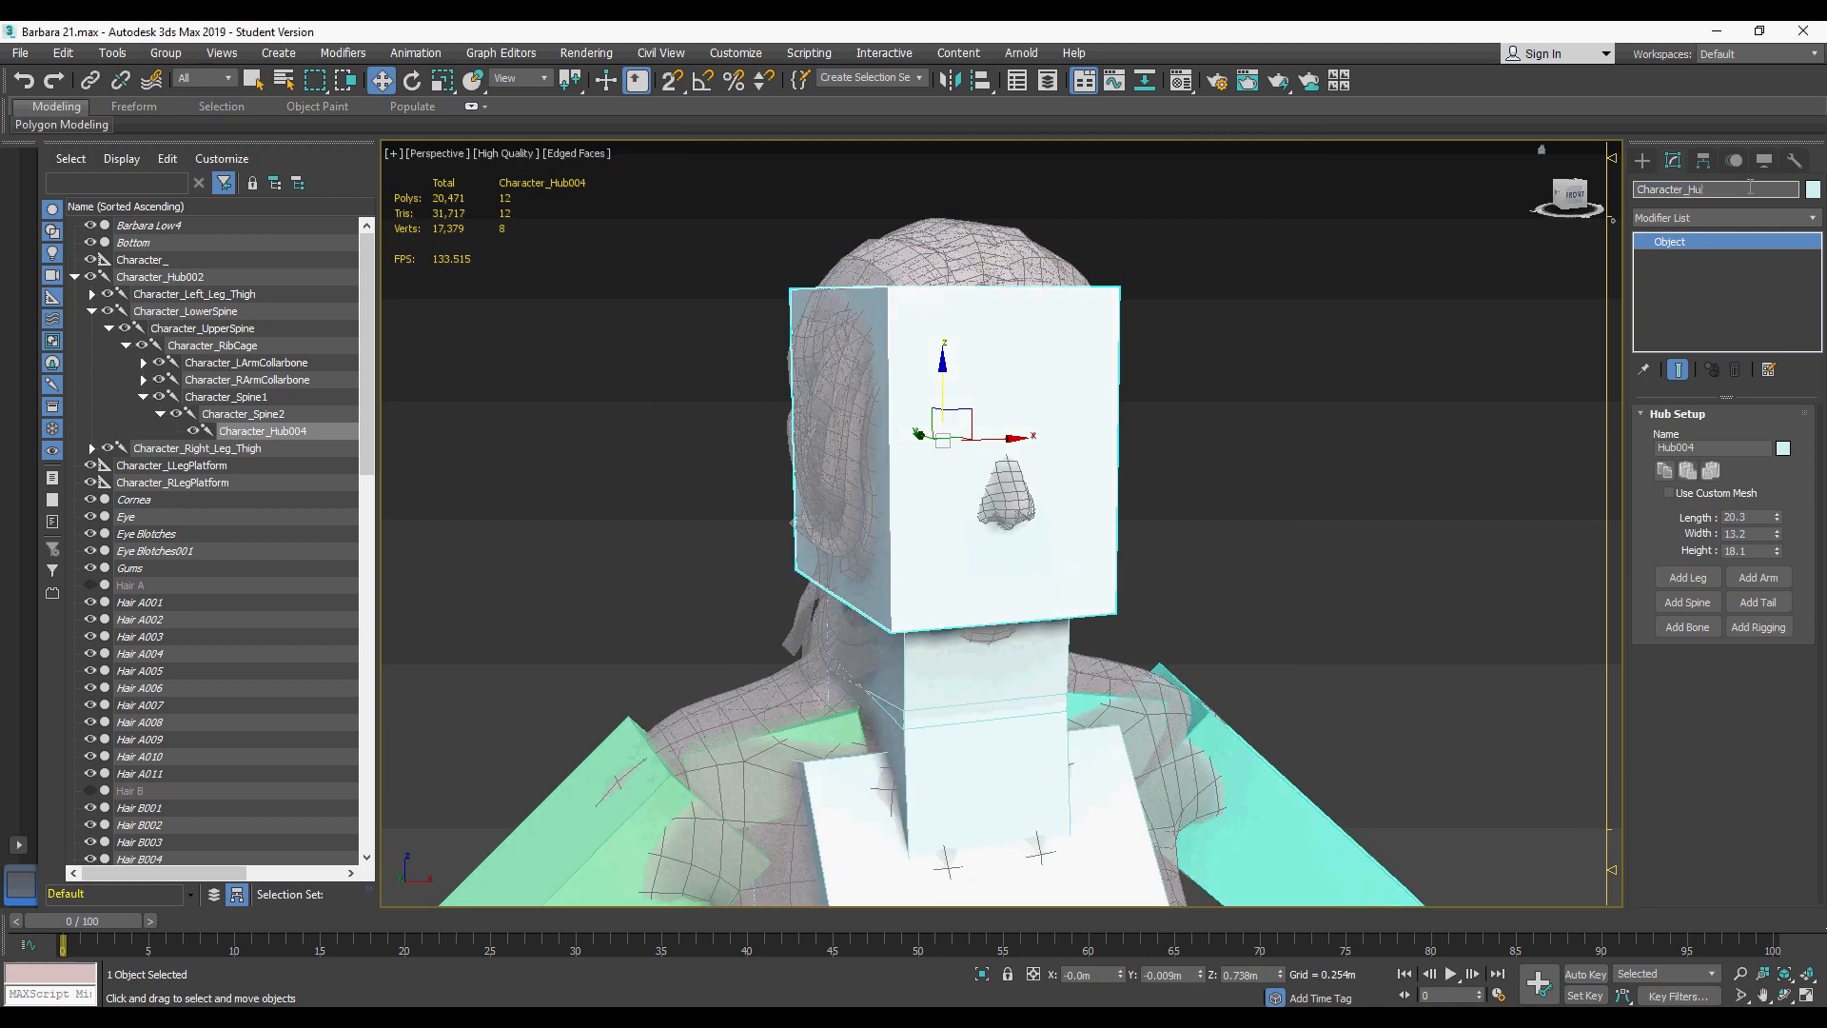
{"action": "scroll", "coordinate": [983, 689], "scroll_direction": "down", "scroll_amount": 2}
{"action": "middle_click_drag", "start_coordinate": [983, 689], "coordinate": [1031, 665], "text": "alt"}
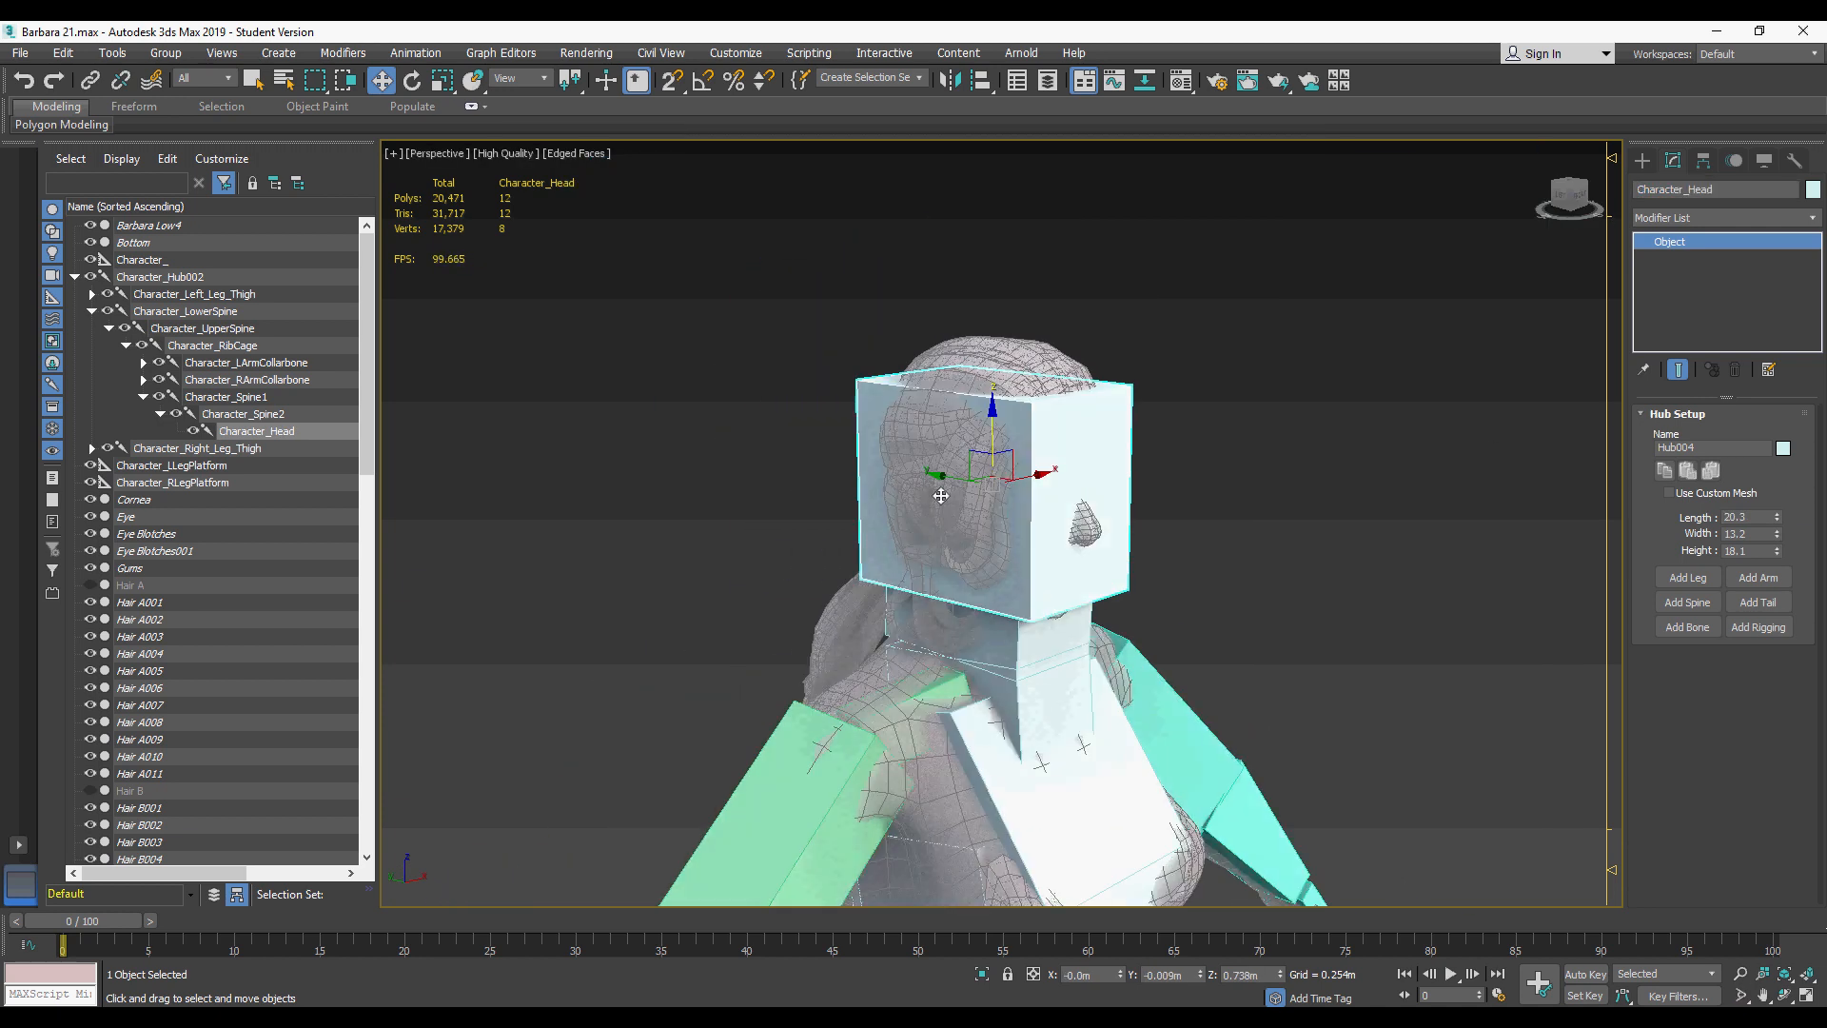
Step: Try to rotate the head bone
{"action": "left_click", "coordinate": [966, 725]}
{"action": "left_click", "coordinate": [1040, 437]}
{"action": "middle_click_drag", "start_coordinate": [1040, 437], "coordinate": [1094, 442], "text": "alt"}
{"action": "key", "text": "e"}
{"action": "left_click_drag", "start_coordinate": [885, 487], "coordinate": [927, 389]}
{"action": "key", "text": "ctrl+z"}
{"action": "middle_click_drag", "start_coordinate": [1039, 415], "coordinate": [981, 420], "text": "alt"}
{"action": "middle_click_drag", "start_coordinate": [979, 483], "coordinate": [981, 468], "text": "alt"}
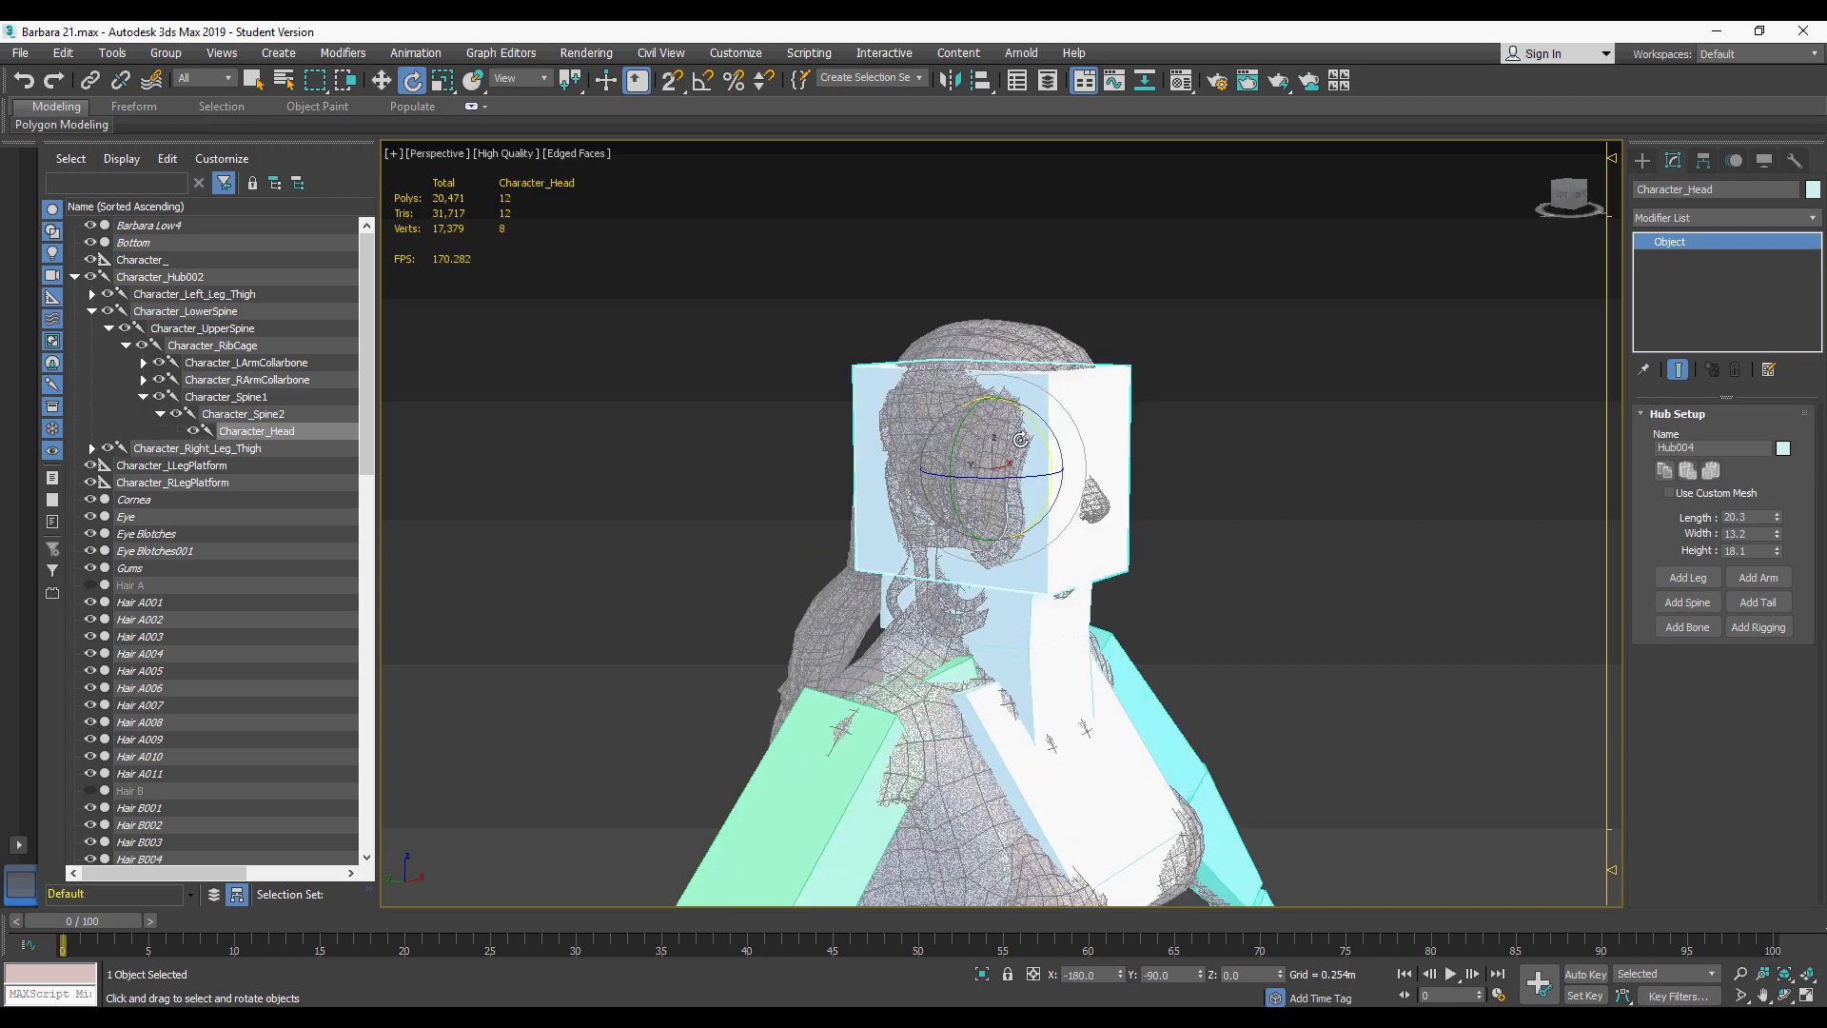
Step: Apply an Edit Poly modifier to the head bone and connect its vertical edges with a horizontal loop at mid height
{"action": "key", "text": "l"}
{"action": "scroll", "coordinate": [1034, 419], "scroll_direction": "up", "scroll_amount": 4}
{"action": "left_click", "coordinate": [1812, 218]}
{"action": "scroll", "coordinate": [1794, 434], "scroll_direction": "up", "scroll_amount": 2}
{"action": "left_click", "coordinate": [1697, 658]}
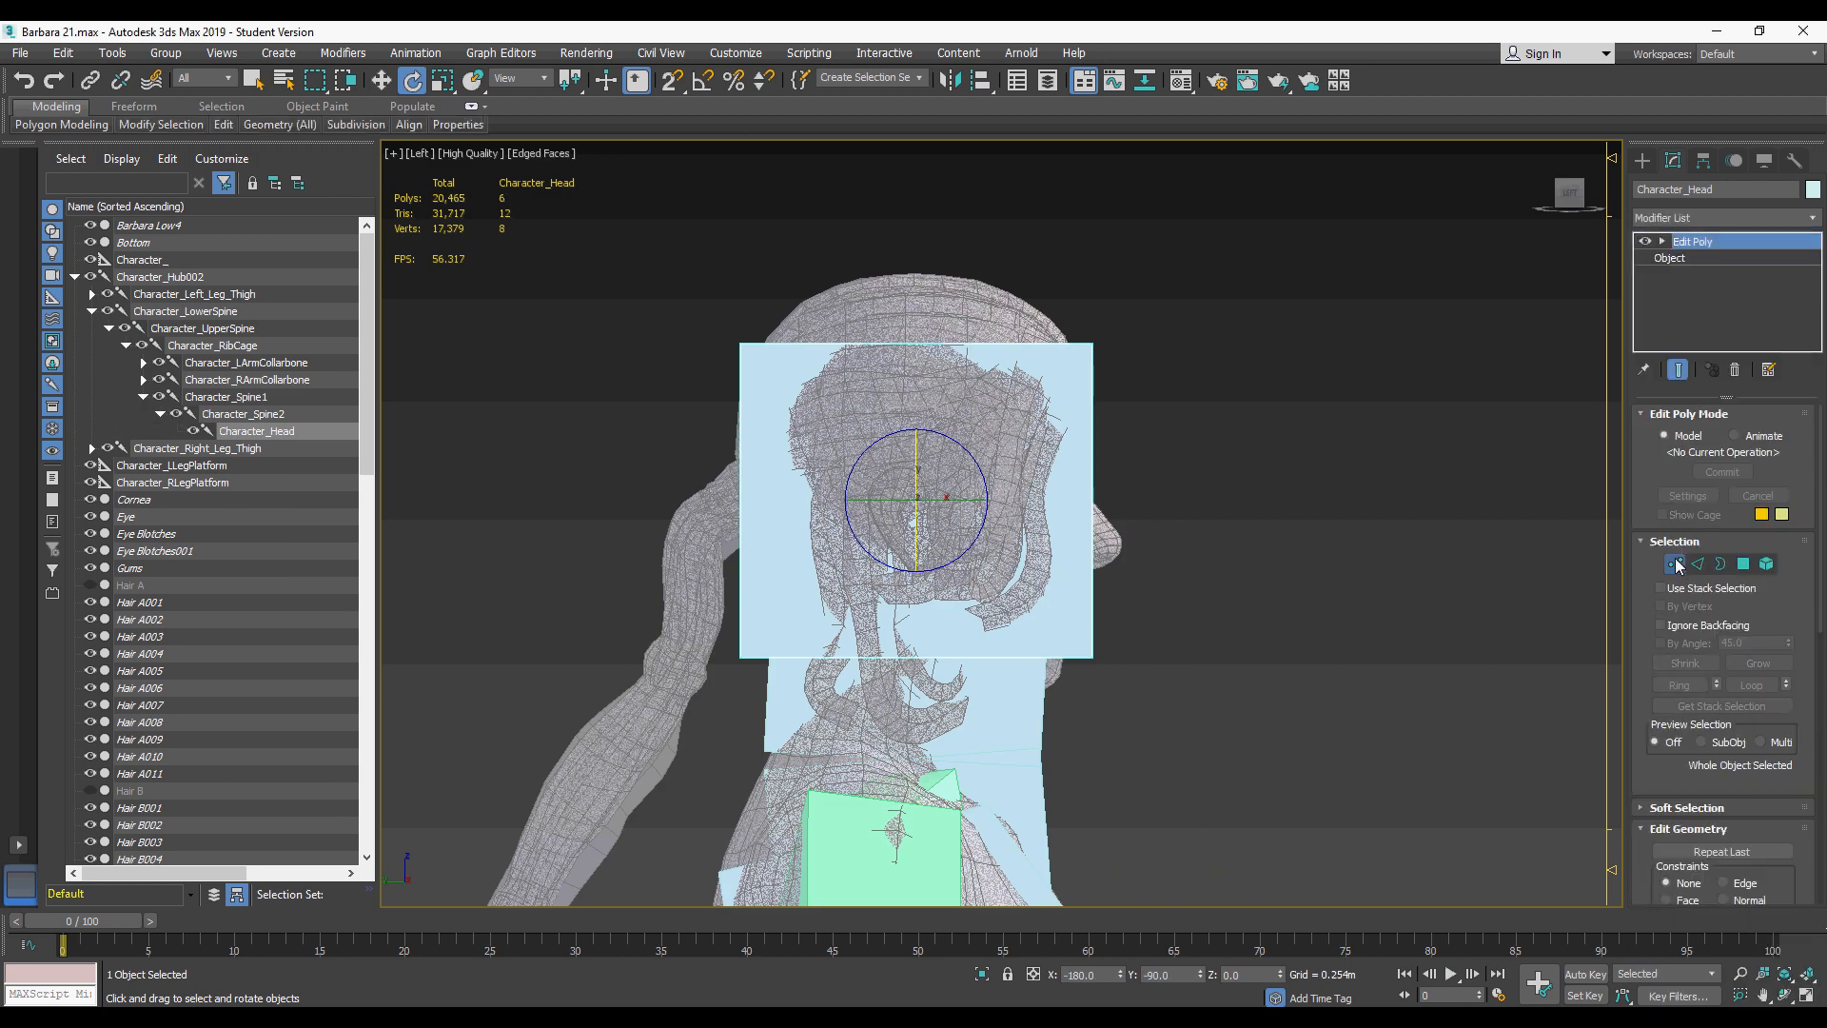
{"action": "left_click", "coordinate": [1674, 563]}
{"action": "left_click_drag", "start_coordinate": [1159, 295], "coordinate": [1044, 389]}
{"action": "key", "text": "w"}
{"action": "left_click_drag", "start_coordinate": [1815, 888], "coordinate": [1815, 697]}
{"action": "left_click", "coordinate": [1786, 749]}
{"action": "left_click", "coordinate": [1014, 620]}
Step: Reshape the face side of the head mesh to follow the profile and connect its front-to-back edges with a vertical loop
{"action": "key", "text": "1"}
{"action": "left_click_drag", "start_coordinate": [1157, 452], "coordinate": [1054, 543]}
{"action": "left_click_drag", "start_coordinate": [1122, 473], "coordinate": [1096, 504]}
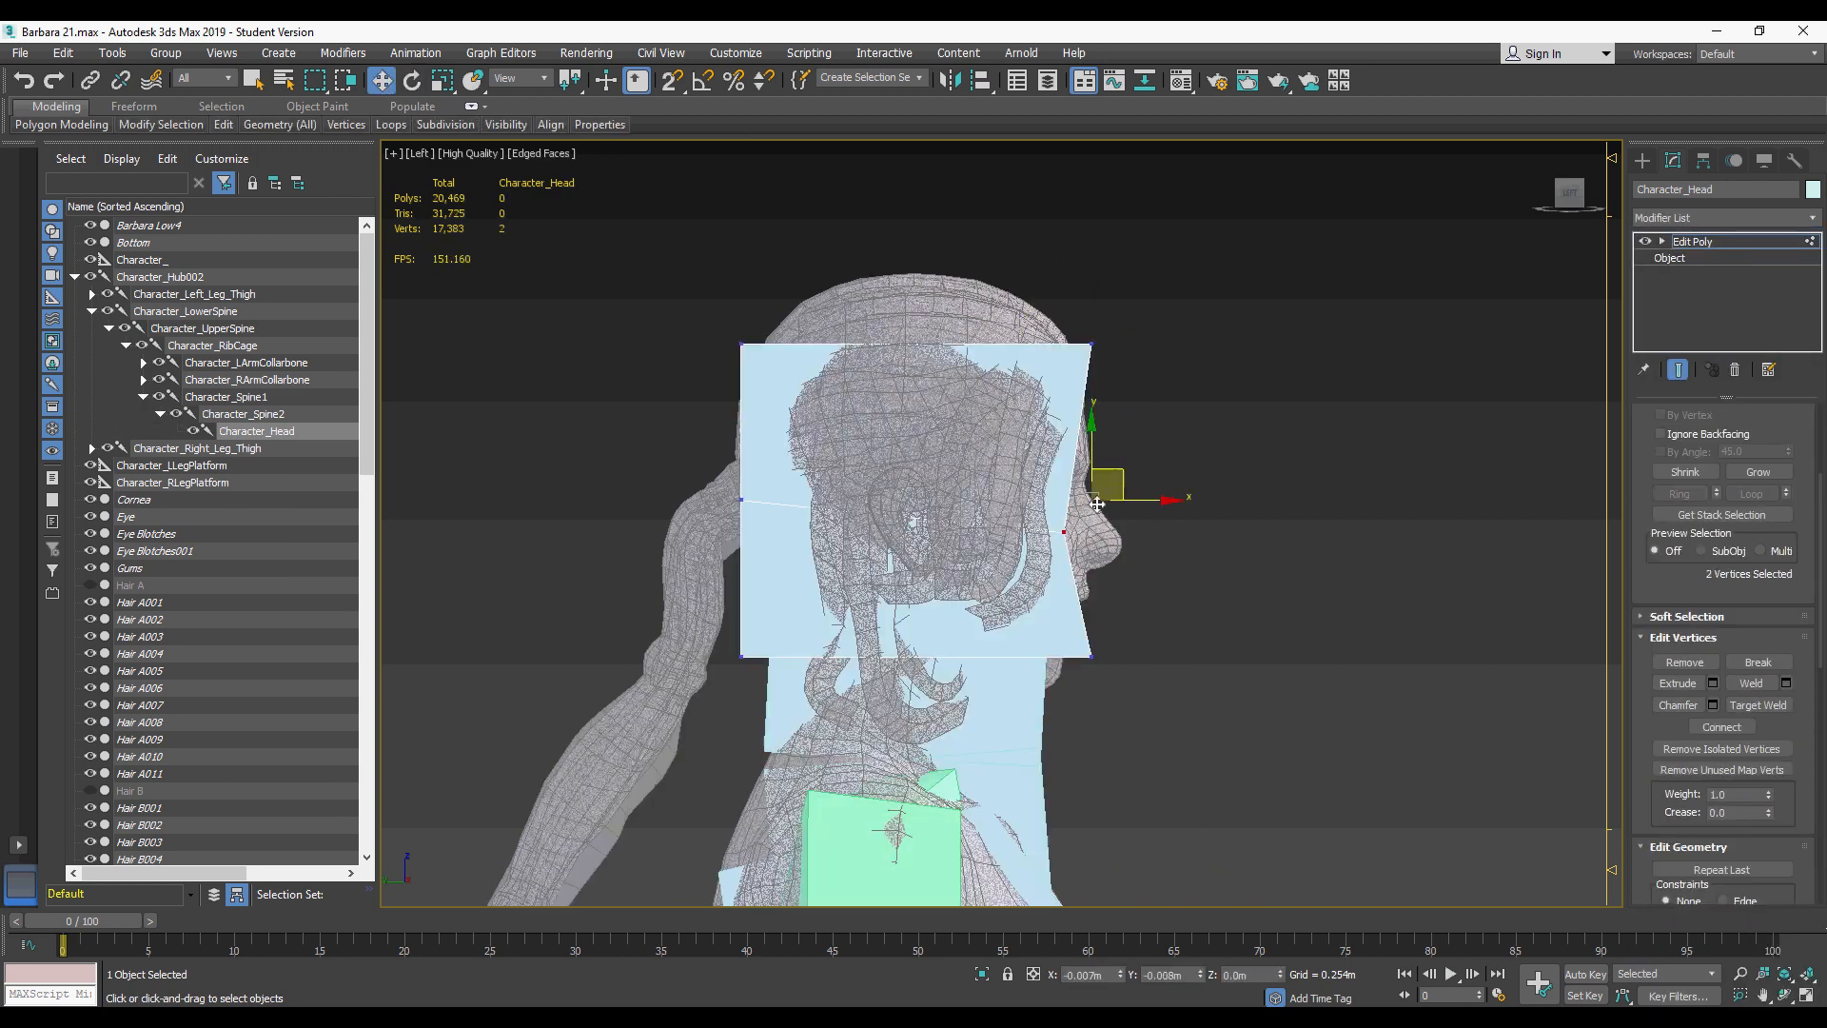
{"action": "left_click_drag", "start_coordinate": [954, 736], "coordinate": [955, 738]}
{"action": "left_click", "coordinate": [1786, 748]}
{"action": "left_click", "coordinate": [1015, 619]}
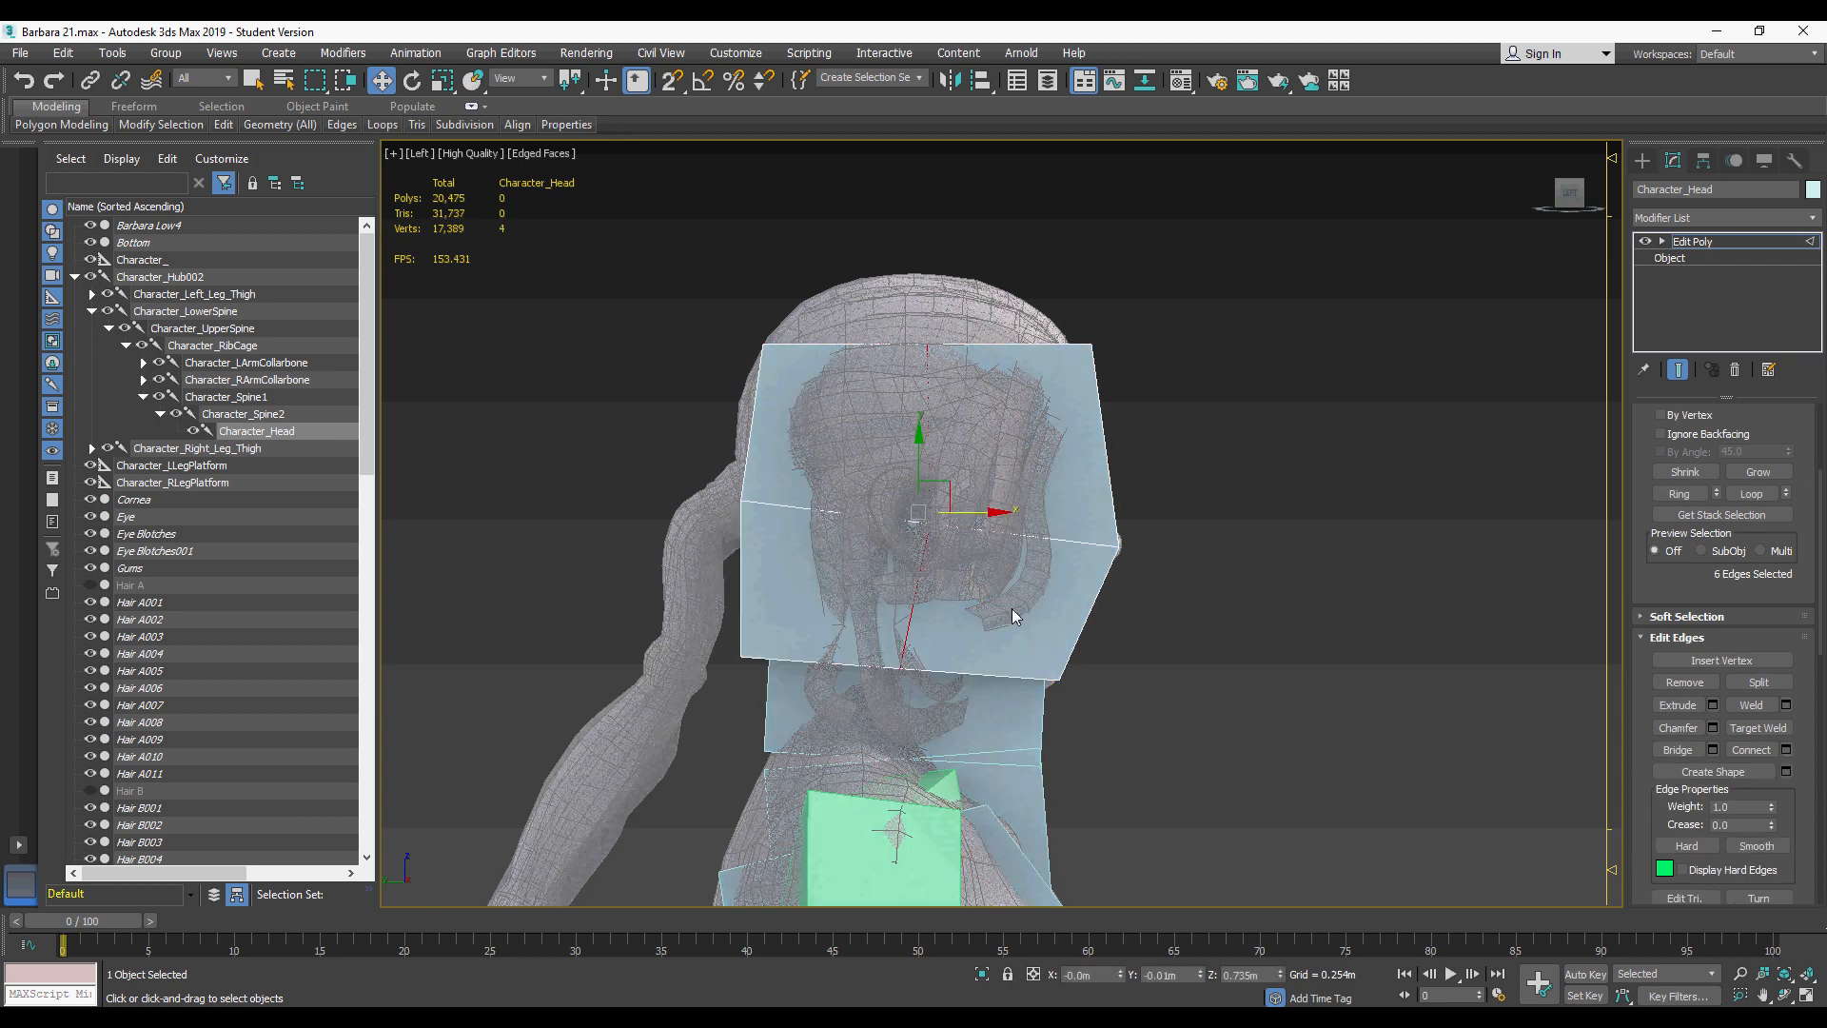
Step: Raise the middle vertices on top of the head mesh to the character's crown
{"action": "key", "text": "1"}
{"action": "left_click_drag", "start_coordinate": [975, 295], "coordinate": [889, 380]}
{"action": "left_click_drag", "start_coordinate": [928, 279], "coordinate": [908, 209]}
{"action": "middle_click_drag", "start_coordinate": [904, 261], "coordinate": [820, 323], "text": "alt"}
Step: Scale the head mesh's vertex rows in the front view to follow the width of the character's head
{"action": "key", "text": "f"}
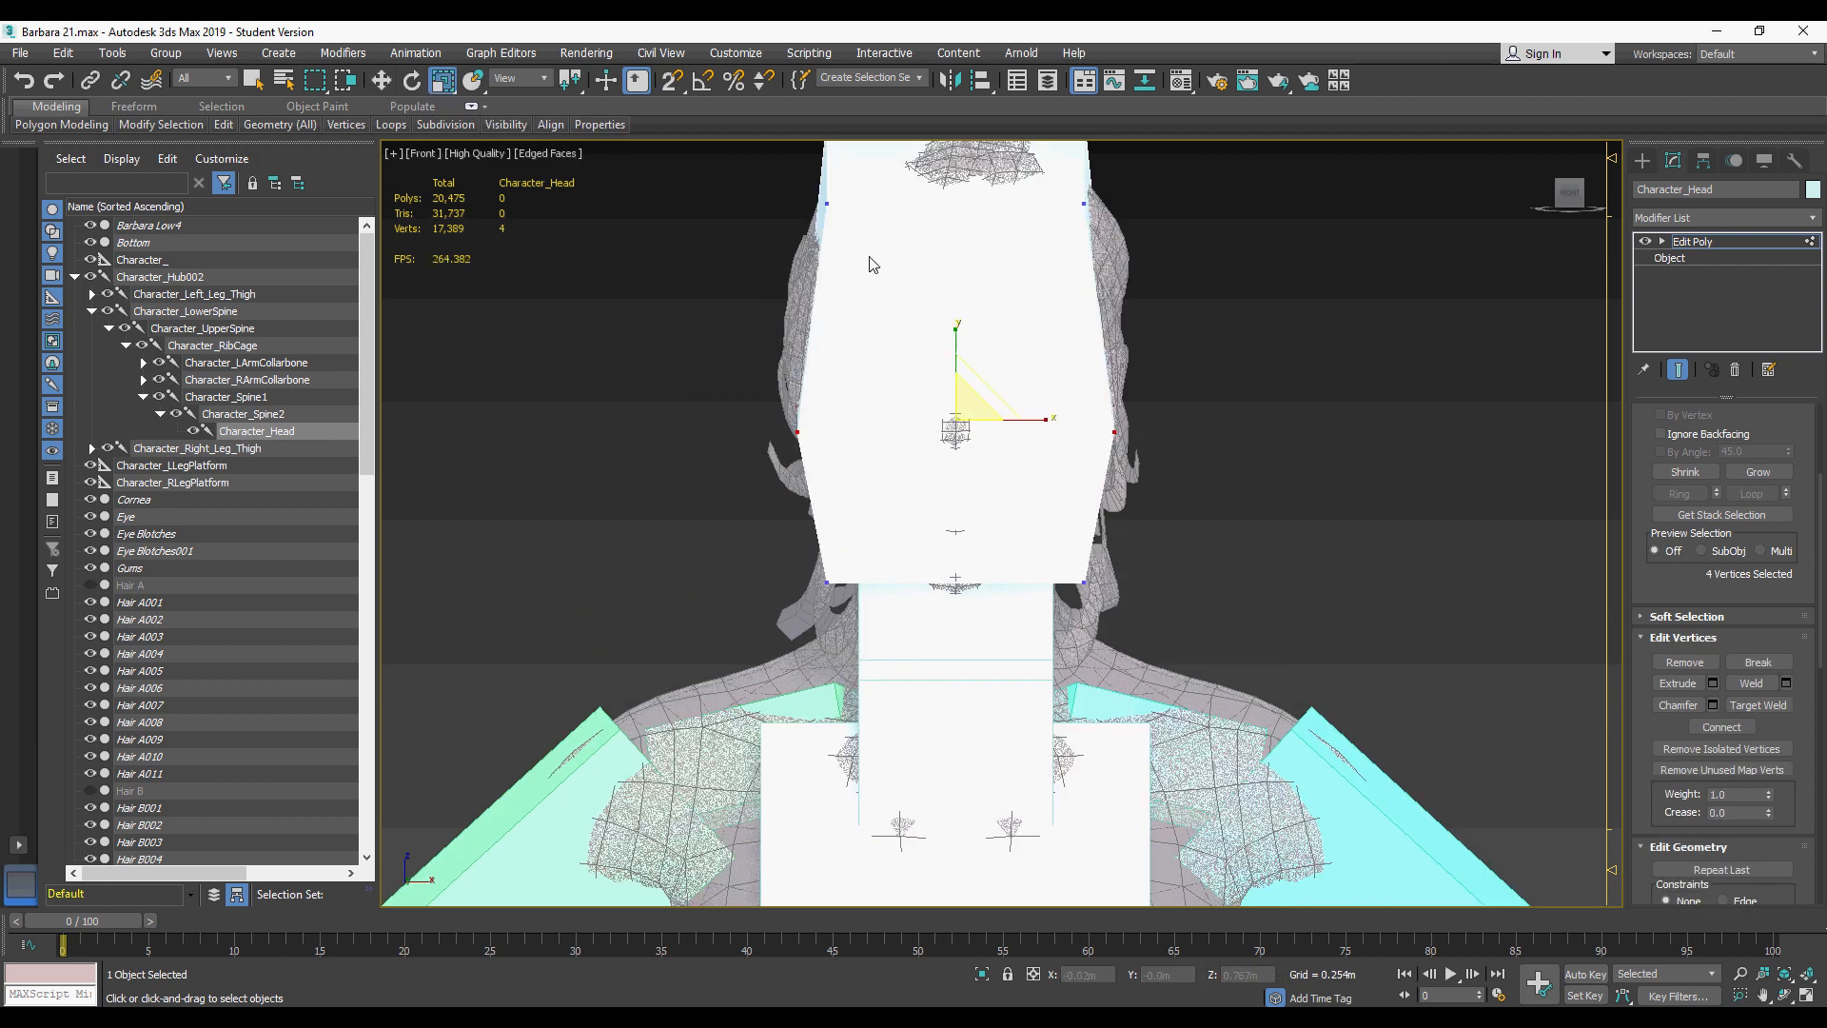
{"action": "middle_click_drag", "start_coordinate": [870, 258], "coordinate": [859, 435]}
{"action": "left_click_drag", "start_coordinate": [743, 252], "coordinate": [1156, 418]}
{"action": "left_click_drag", "start_coordinate": [1022, 353], "coordinate": [1038, 358]}
{"action": "left_click", "coordinate": [1078, 424]}
{"action": "middle_click_drag", "start_coordinate": [872, 535], "coordinate": [856, 439], "text": "alt"}
{"action": "left_click", "coordinate": [816, 440], "text": "ctrl"}
{"action": "key", "text": "p"}
{"action": "mouse_move", "coordinate": [856, 440]}
{"action": "middle_mouse_down"}
{"action": "mouse_move", "coordinate": [1008, 447]}
{"action": "mouse_move", "coordinate": [837, 451]}
{"action": "middle_mouse_up"}
{"action": "scroll", "coordinate": [909, 441], "scroll_direction": "down", "scroll_amount": 5}
{"action": "scroll", "coordinate": [1674, 564], "scroll_direction": "up", "scroll_amount": 3}
Step: Leave vertex editing and collapse the Edit Poly modifier into the head bone's custom mesh
{"action": "left_click", "coordinate": [1674, 564]}
{"action": "right_click", "coordinate": [1705, 242]}
{"action": "left_click", "coordinate": [1656, 419]}
{"action": "left_click", "coordinate": [1003, 582]}
Step: Examine the finished head bone and the rest of the rig against the body from several angles
{"action": "middle_click_drag", "start_coordinate": [1002, 583], "coordinate": [1119, 476], "text": "alt"}
{"action": "scroll", "coordinate": [1066, 514], "scroll_direction": "down", "scroll_amount": 4}
{"action": "scroll", "coordinate": [1119, 476], "scroll_direction": "up", "scroll_amount": 3}
{"action": "middle_click_drag", "start_coordinate": [1013, 407], "coordinate": [1058, 451], "text": "alt"}
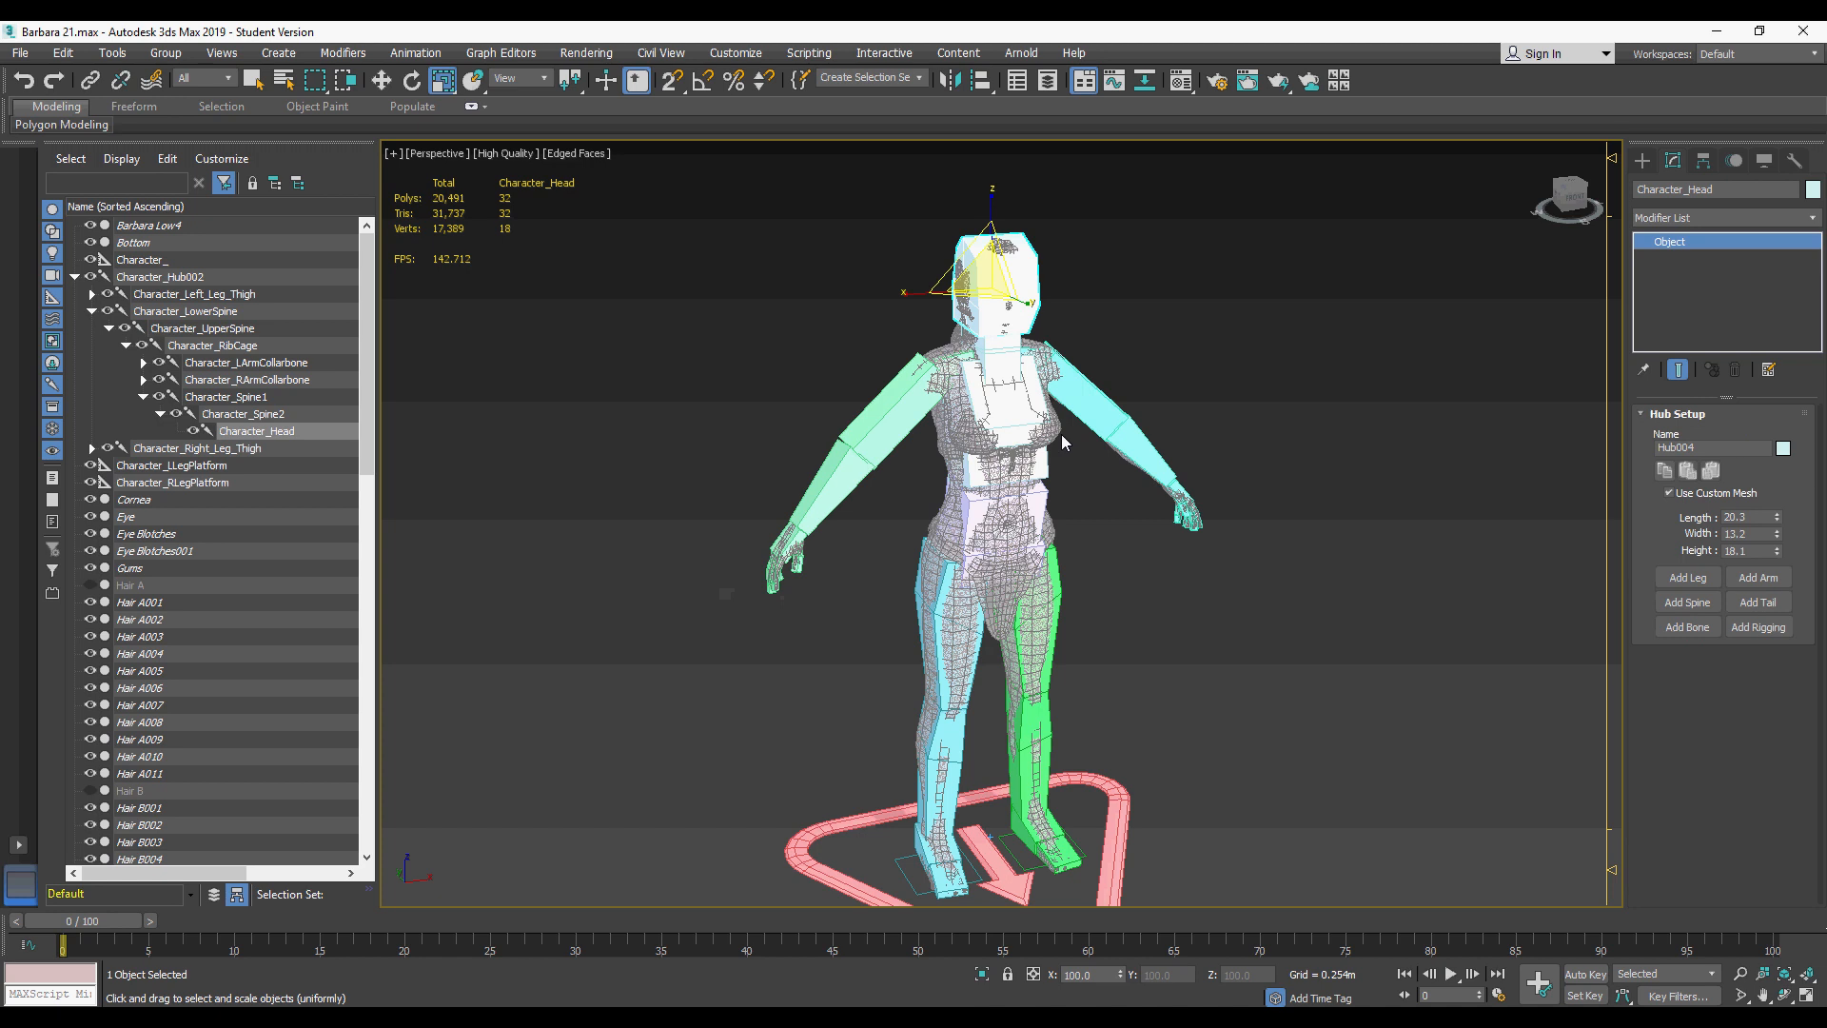
{"action": "scroll", "coordinate": [985, 365], "scroll_direction": "up", "scroll_amount": 5}
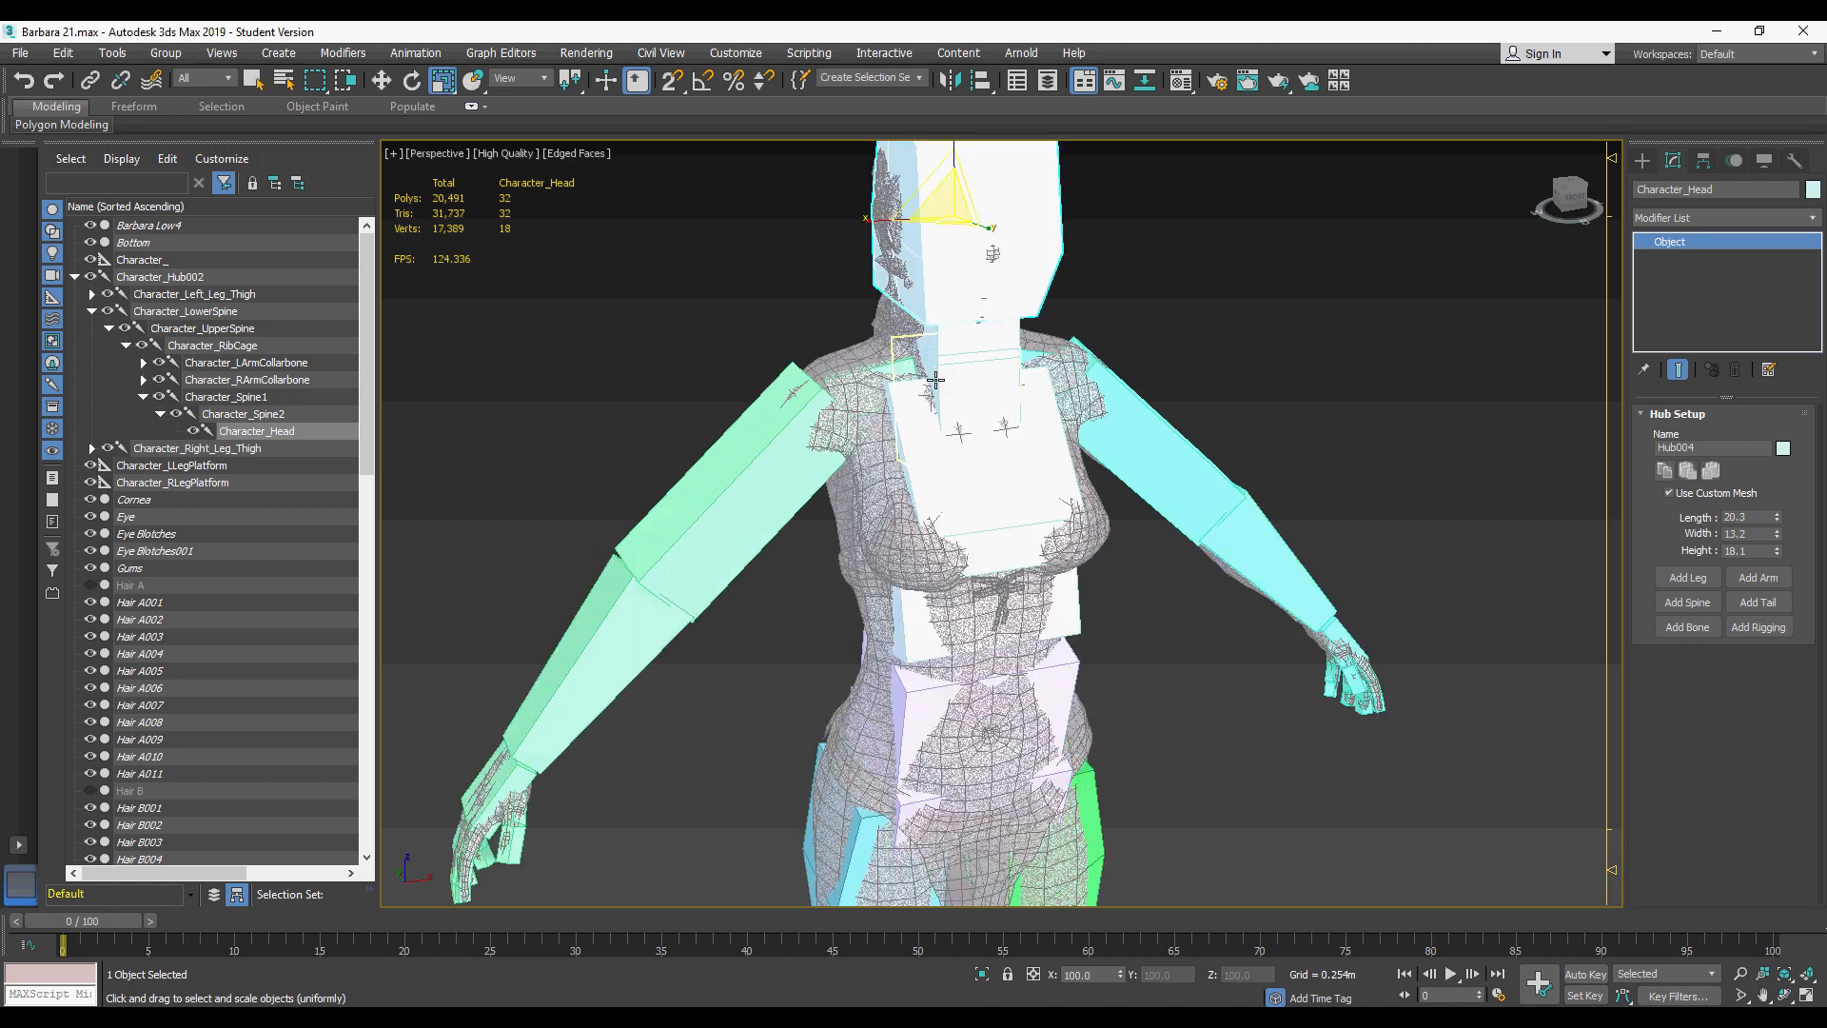
{"action": "middle_click_drag", "start_coordinate": [962, 422], "coordinate": [986, 370], "text": "alt"}
{"action": "middle_click_drag", "start_coordinate": [1081, 625], "coordinate": [904, 527]}
{"action": "middle_click_drag", "start_coordinate": [900, 336], "coordinate": [951, 712]}
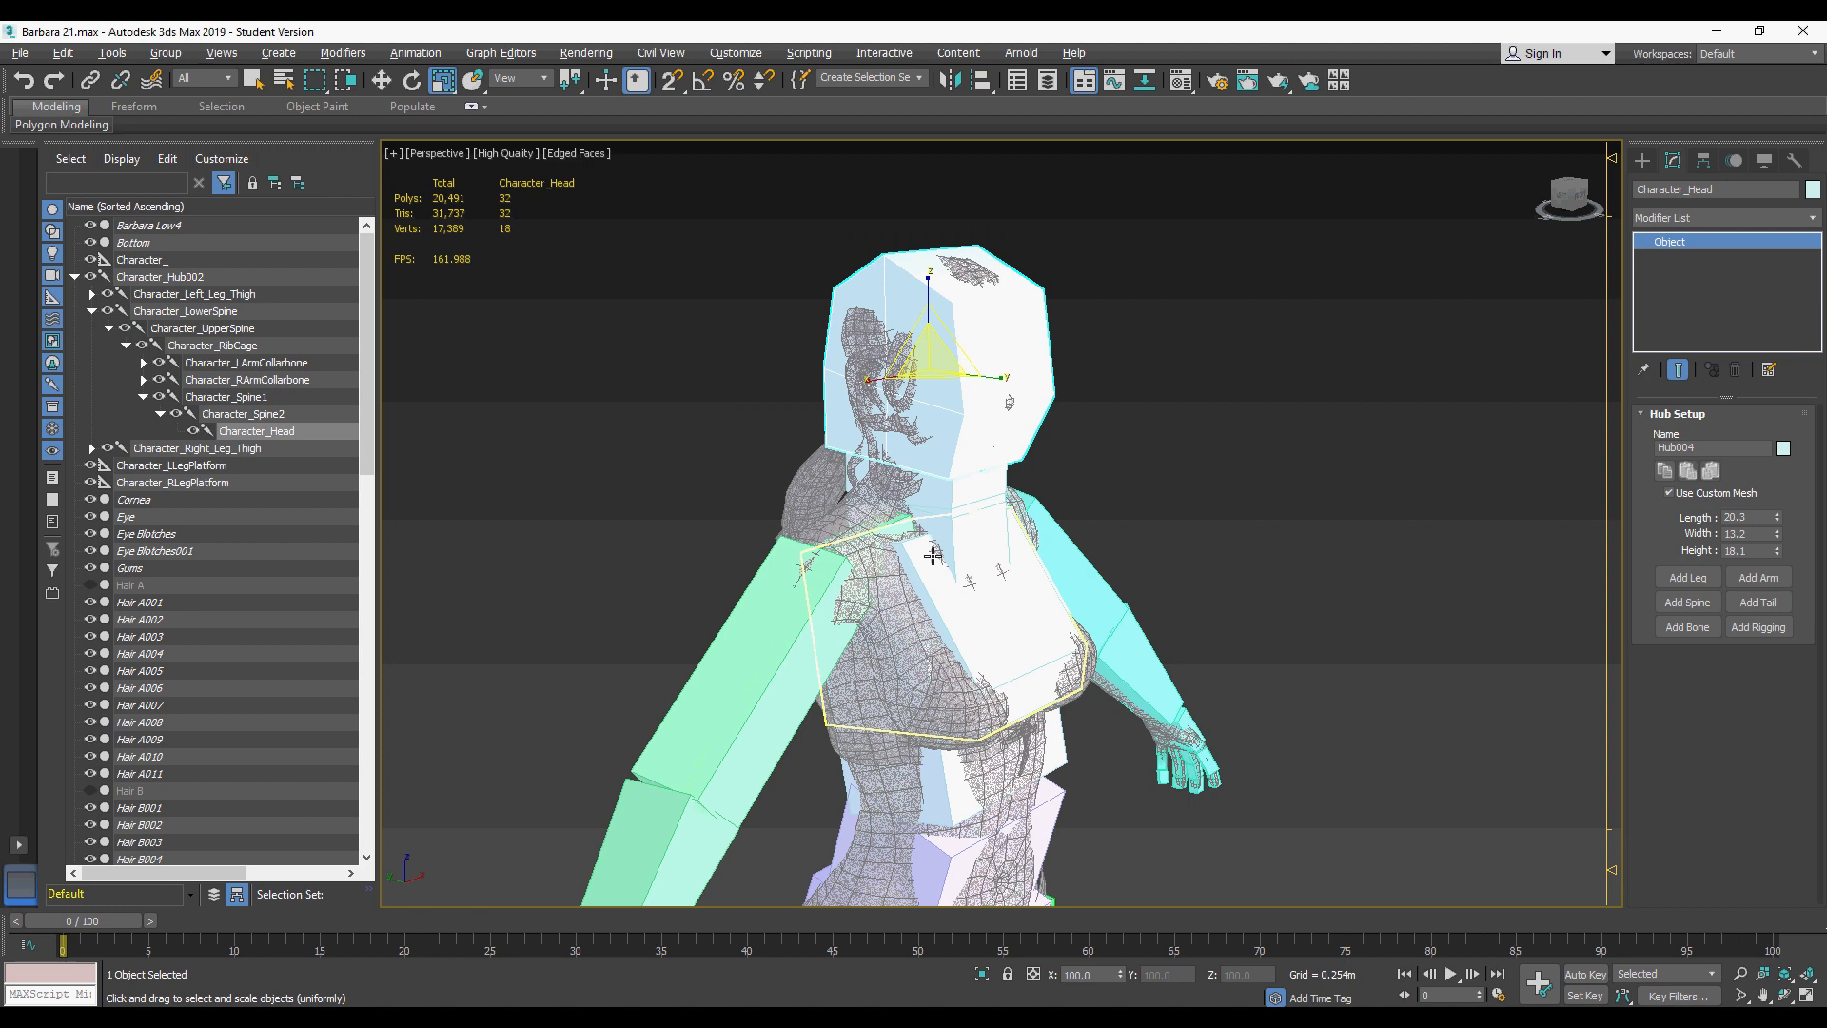
{"action": "middle_click_drag", "start_coordinate": [931, 552], "coordinate": [1050, 549], "text": "alt"}
{"action": "middle_click_drag", "start_coordinate": [960, 412], "coordinate": [868, 431], "text": "alt"}
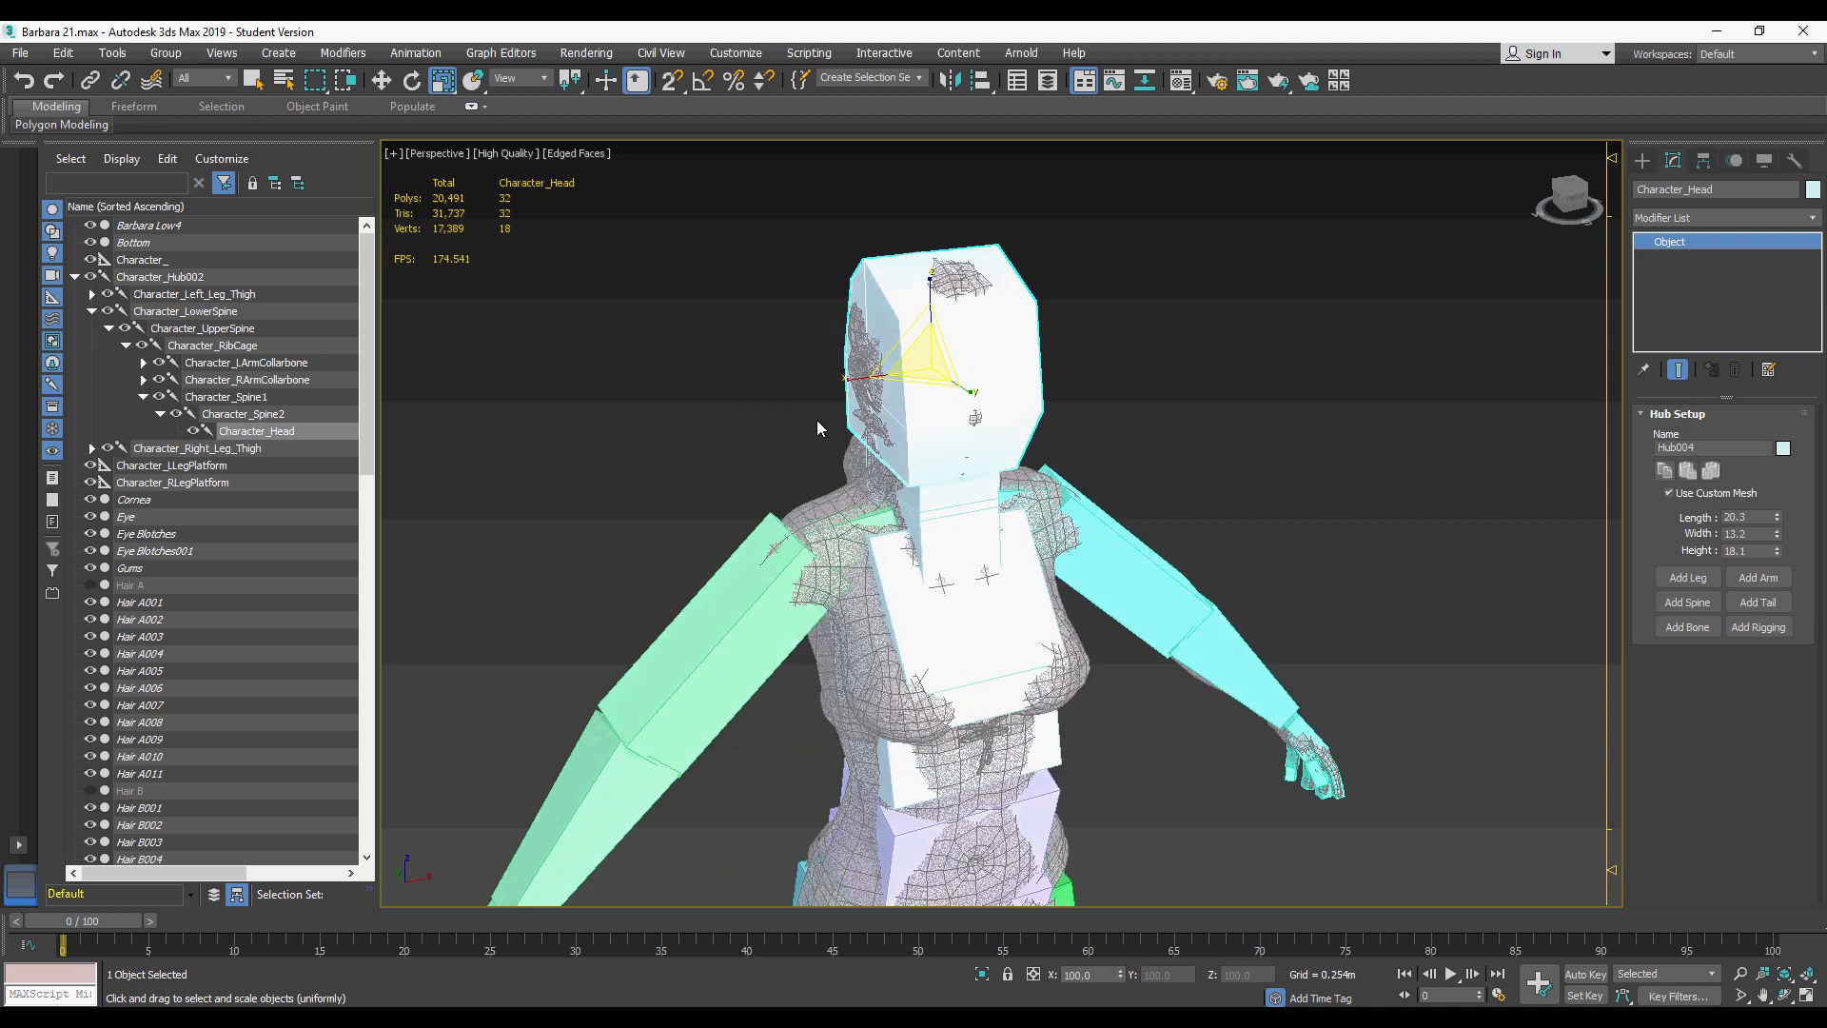
{"action": "middle_click_drag", "start_coordinate": [757, 403], "coordinate": [877, 411], "text": "alt"}
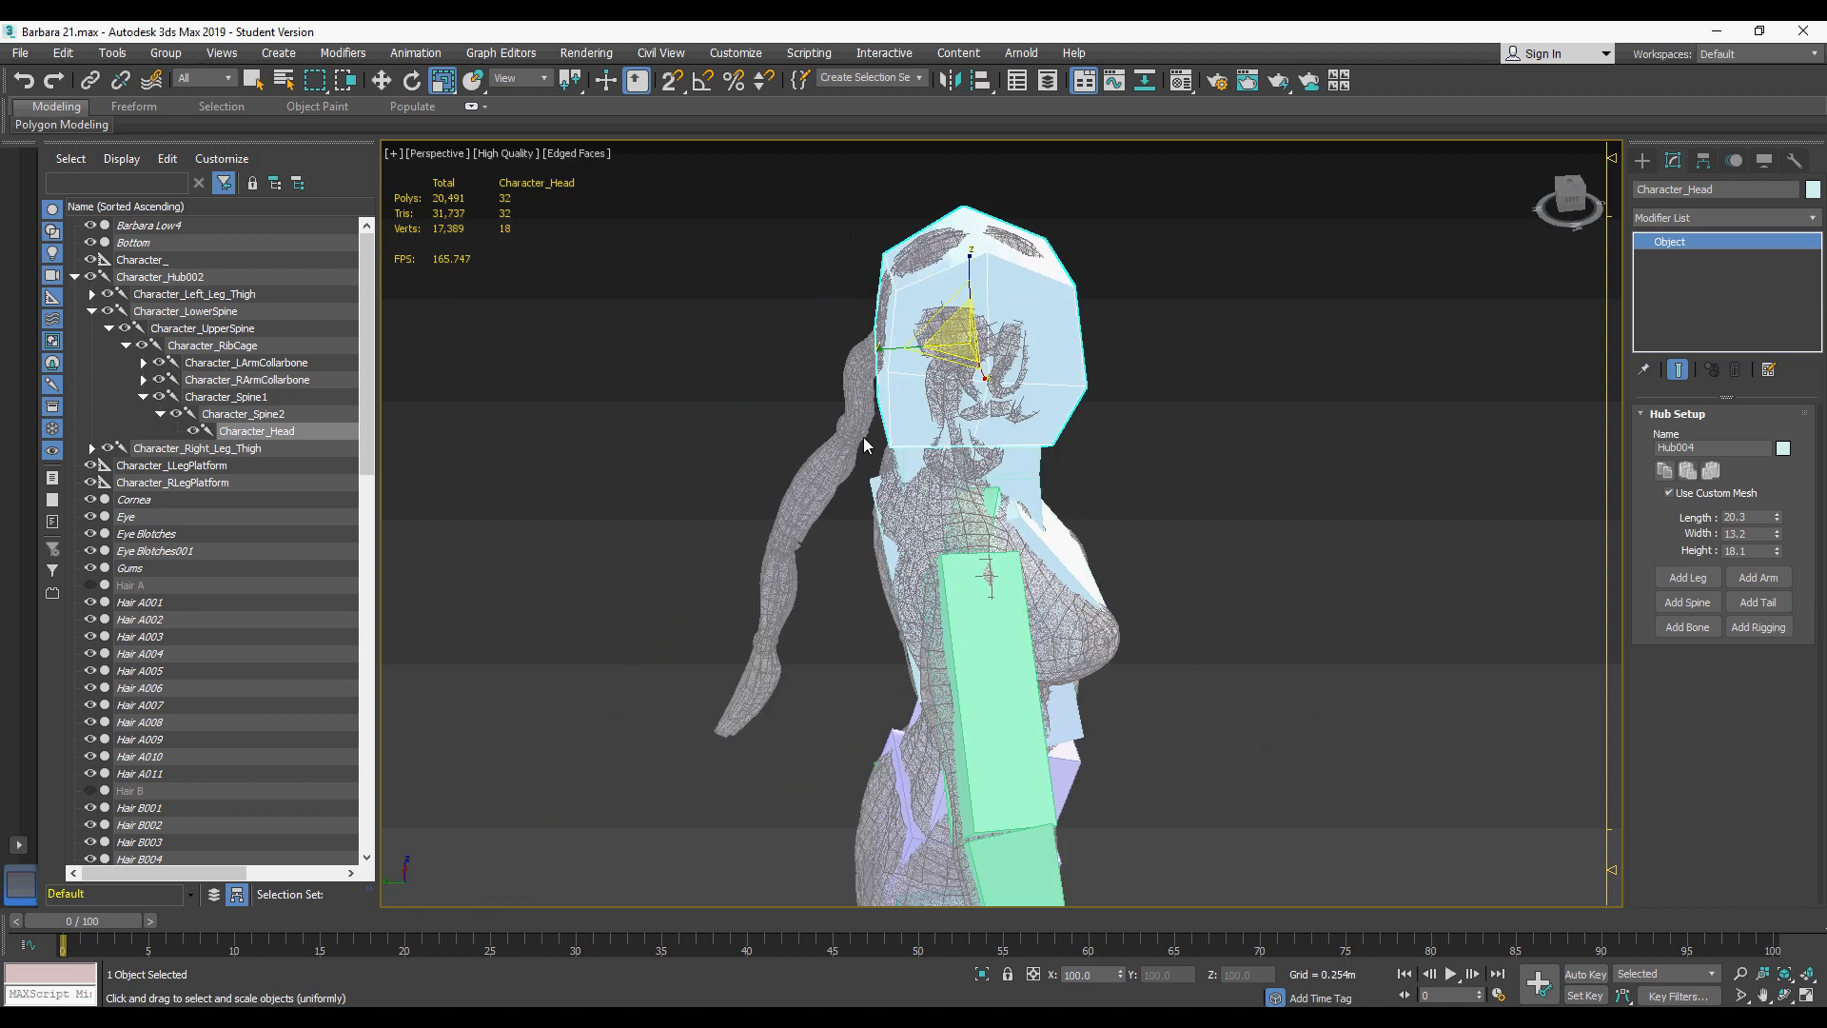
{"action": "scroll", "coordinate": [885, 419], "scroll_direction": "up", "scroll_amount": 4}
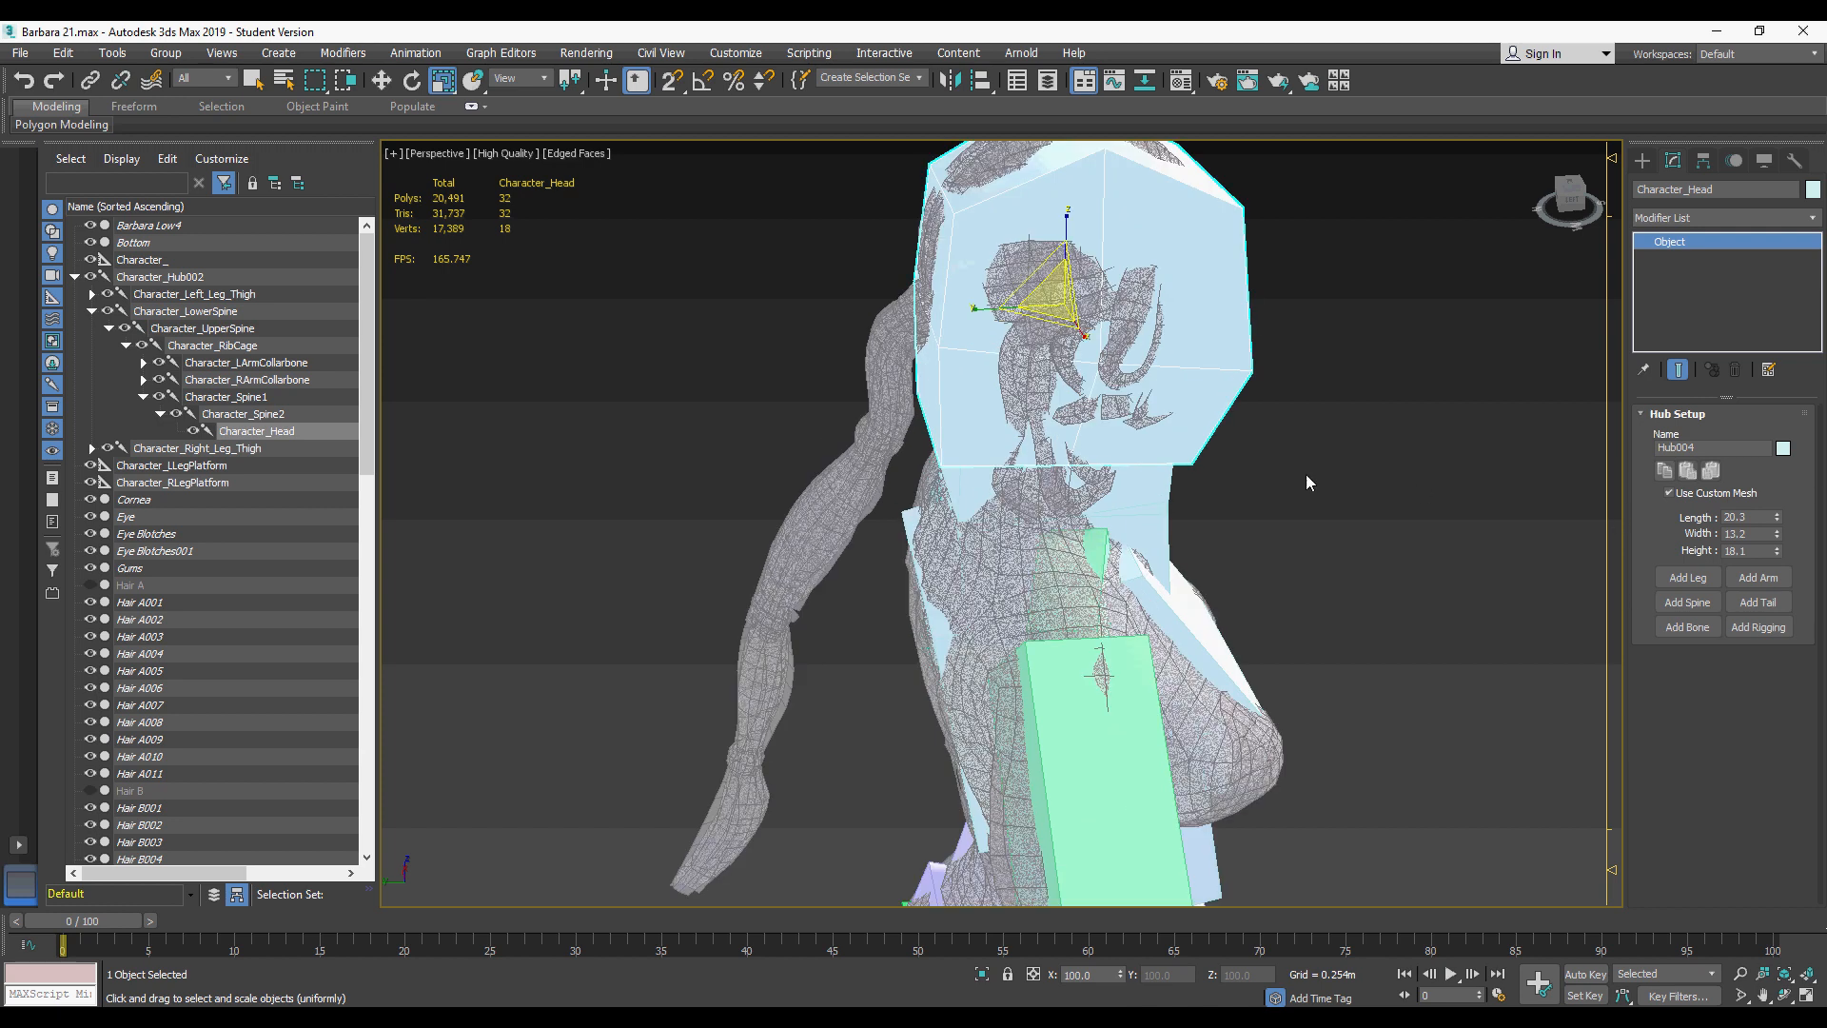
{"action": "middle_click_drag", "start_coordinate": [1170, 357], "coordinate": [1142, 433], "text": "alt"}
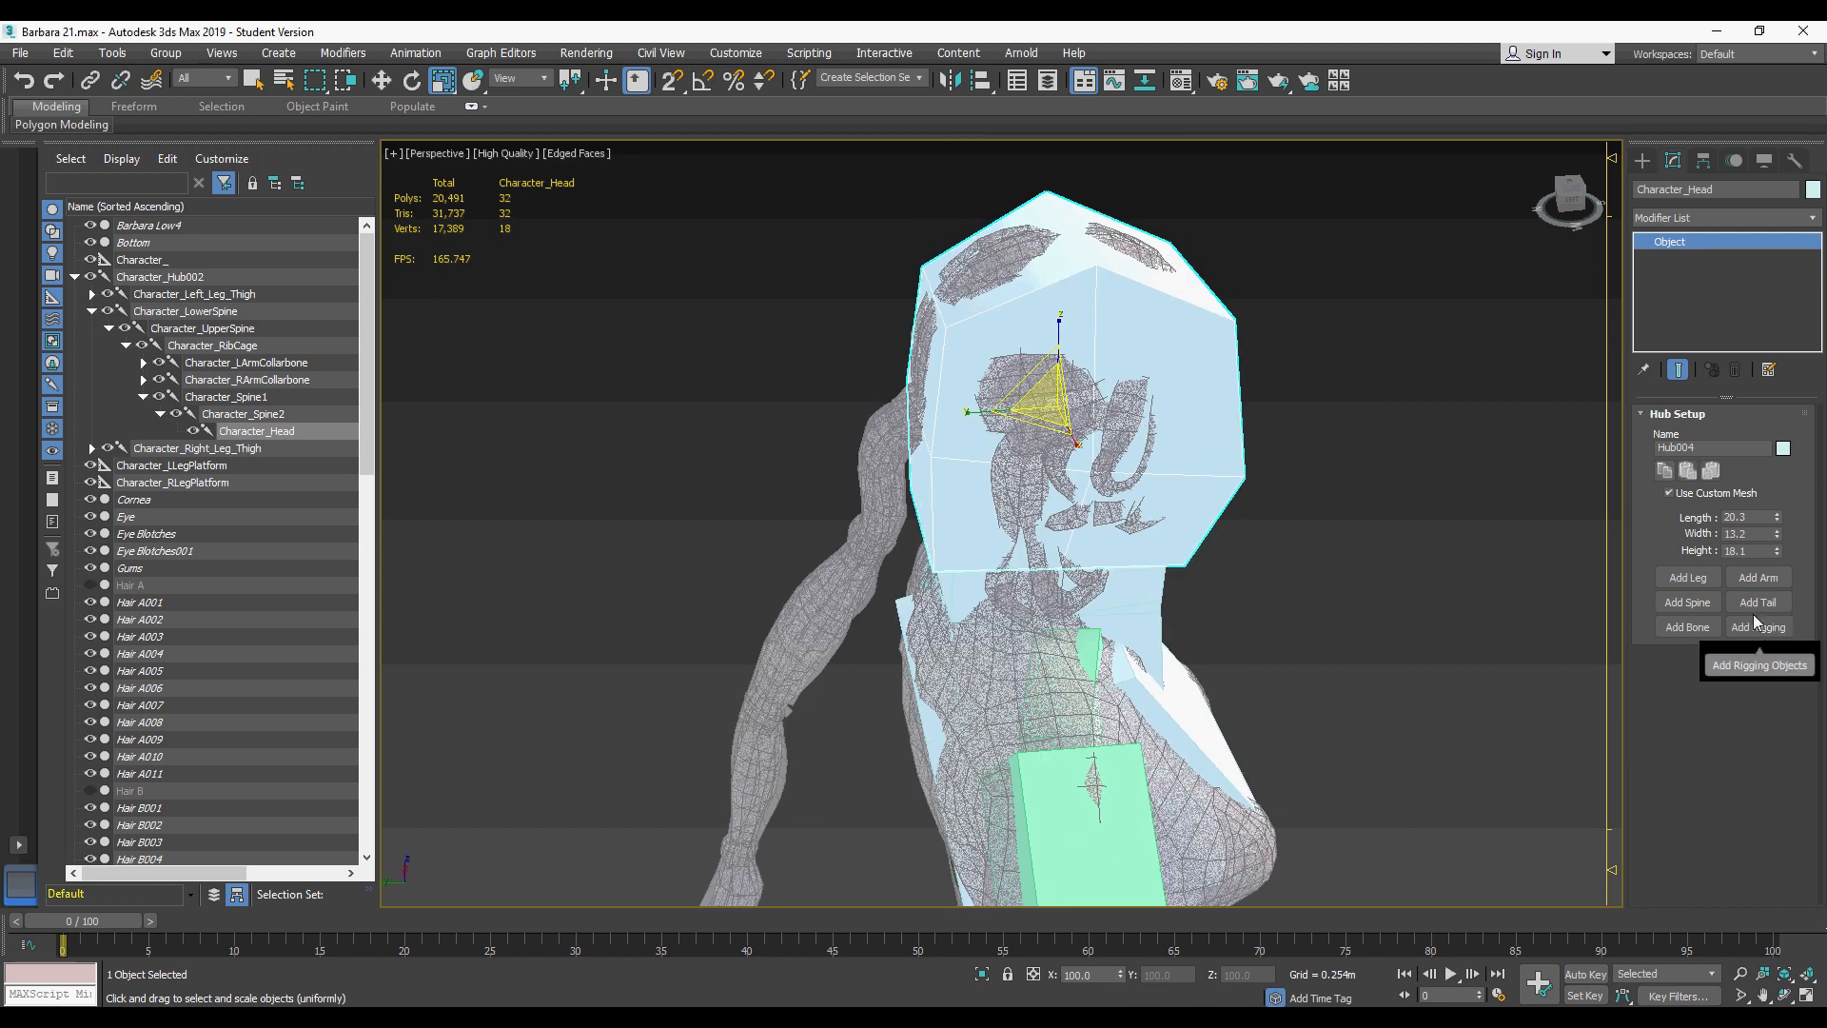
Step: Add a tail to the head bone for the ponytail and set its number of links to 4
{"action": "middle_click_drag", "start_coordinate": [1197, 381], "coordinate": [1175, 511]}
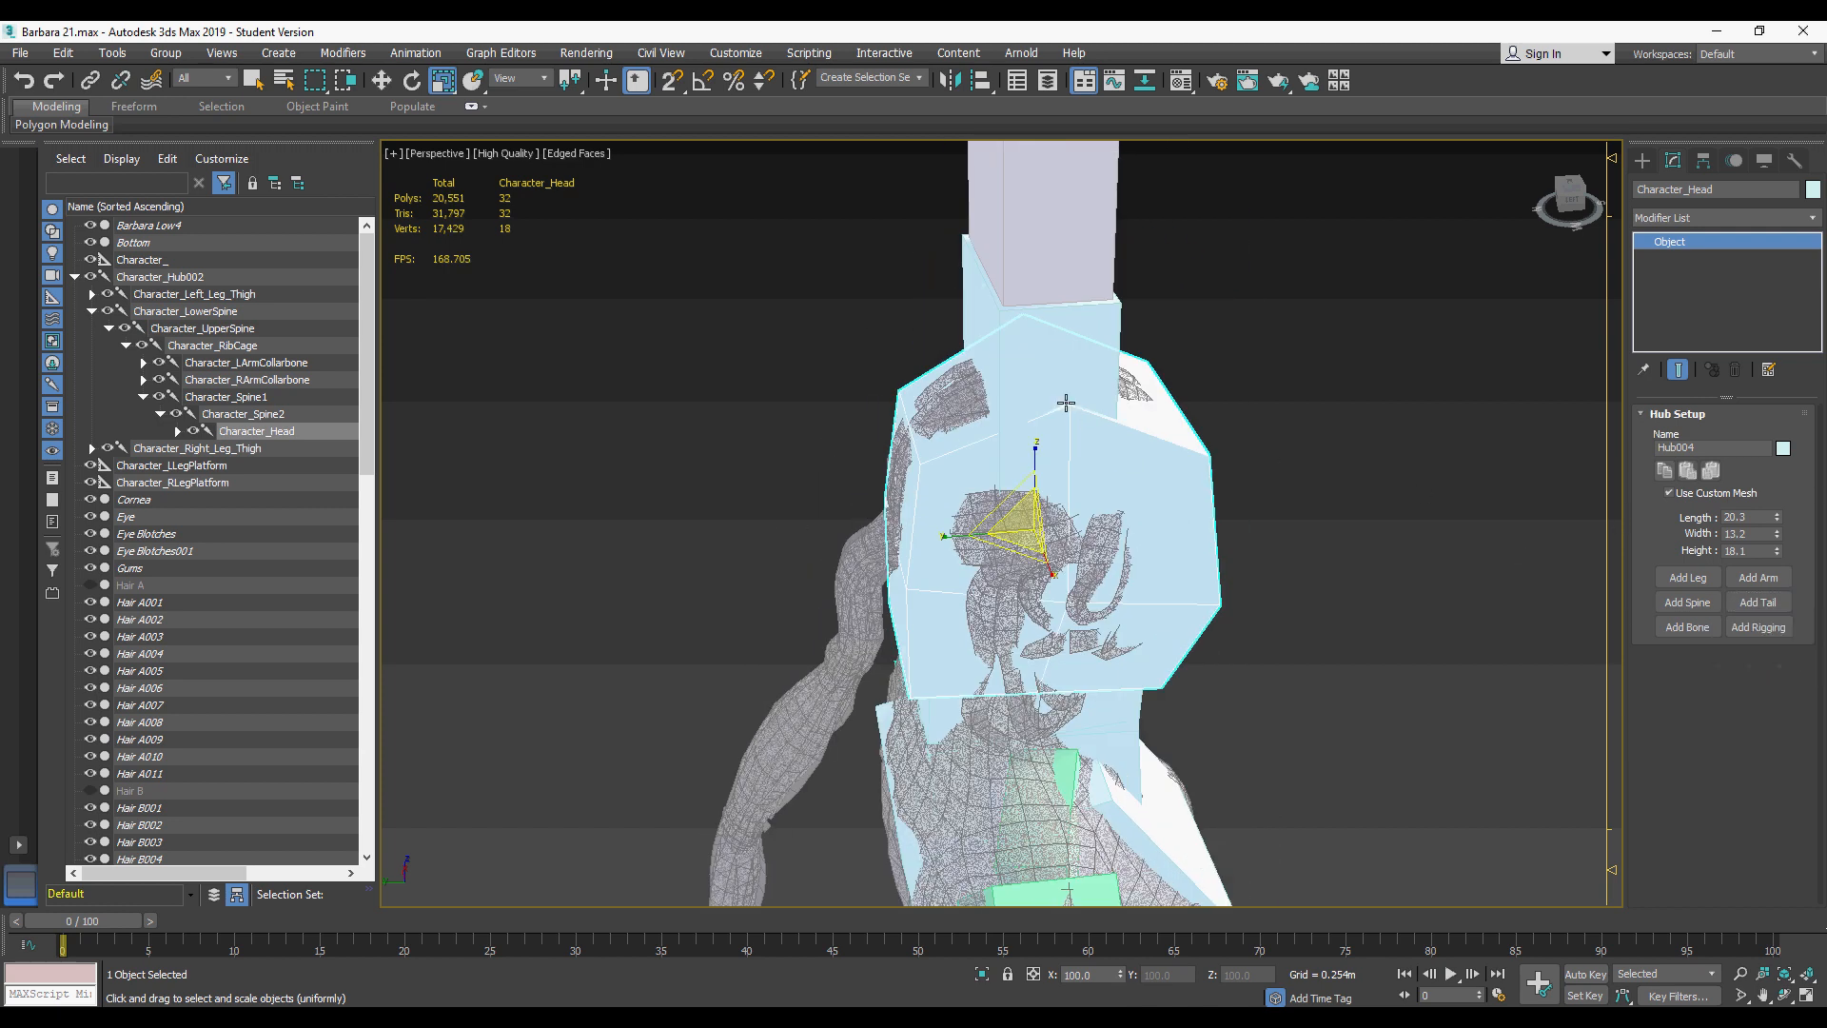
{"action": "middle_click_drag", "start_coordinate": [1066, 404], "coordinate": [1110, 480], "text": "alt"}
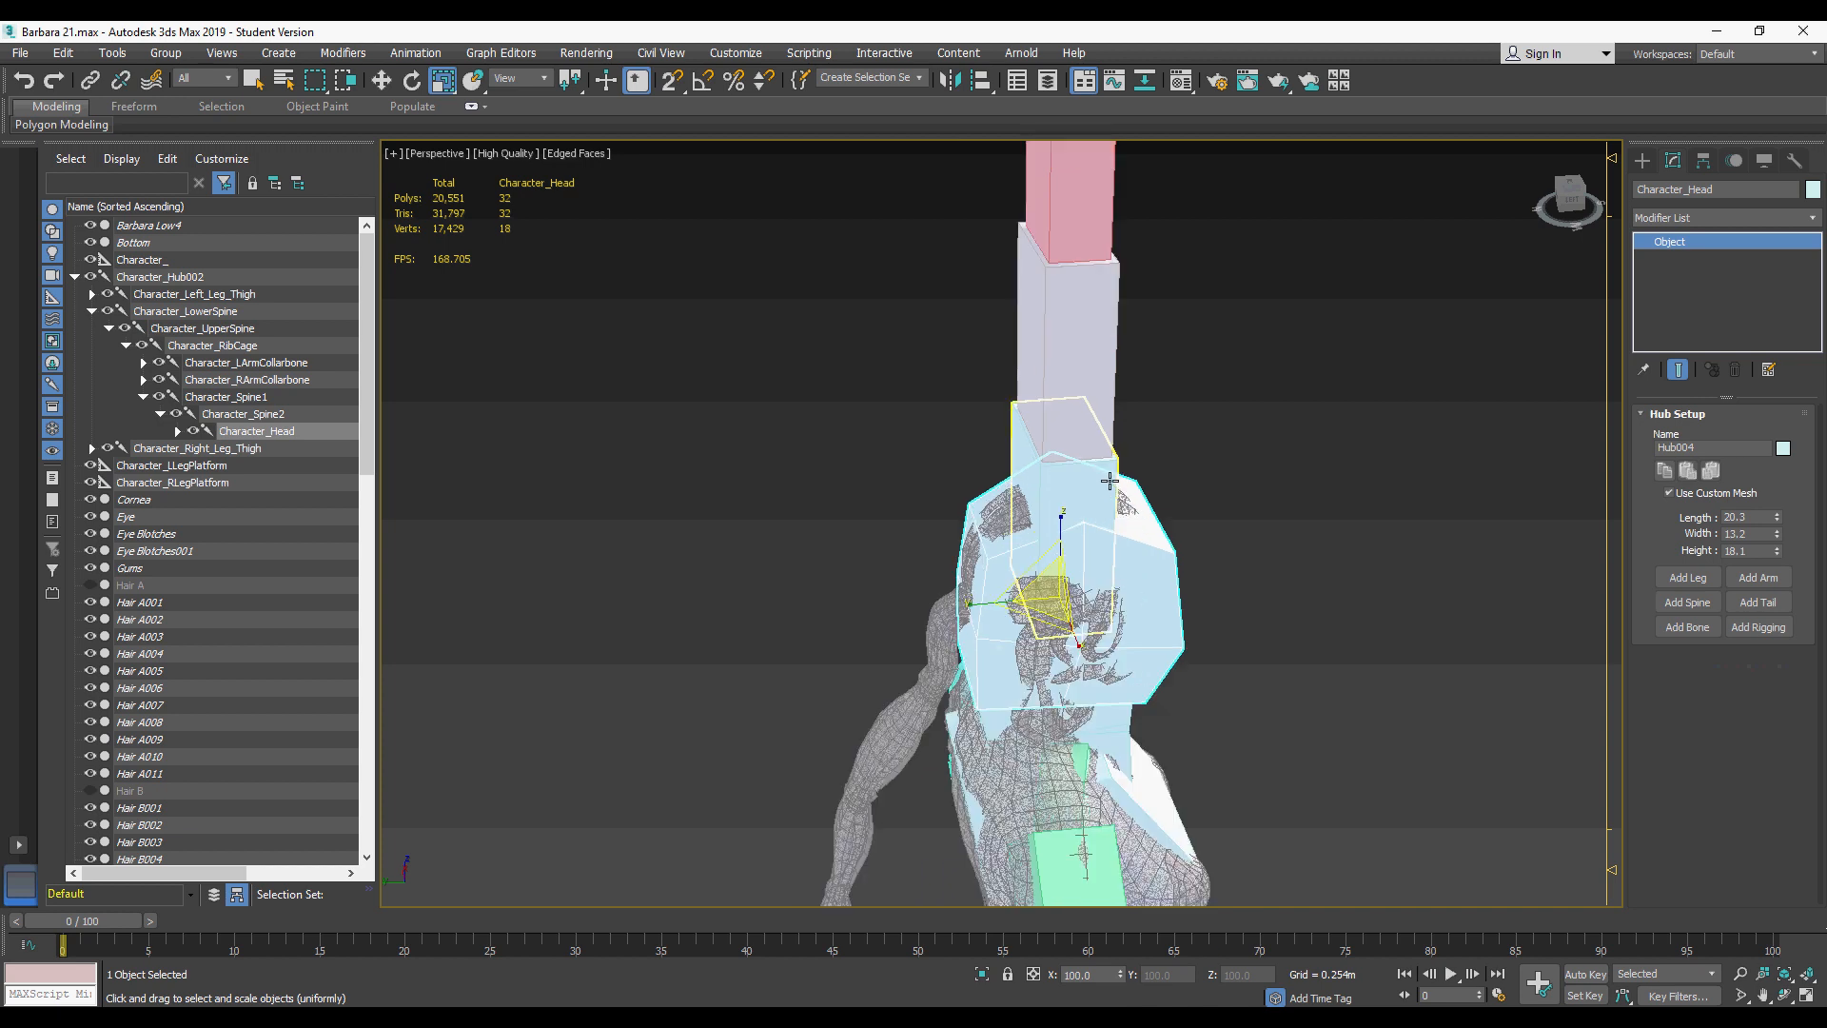
{"action": "left_click", "coordinate": [1056, 501]}
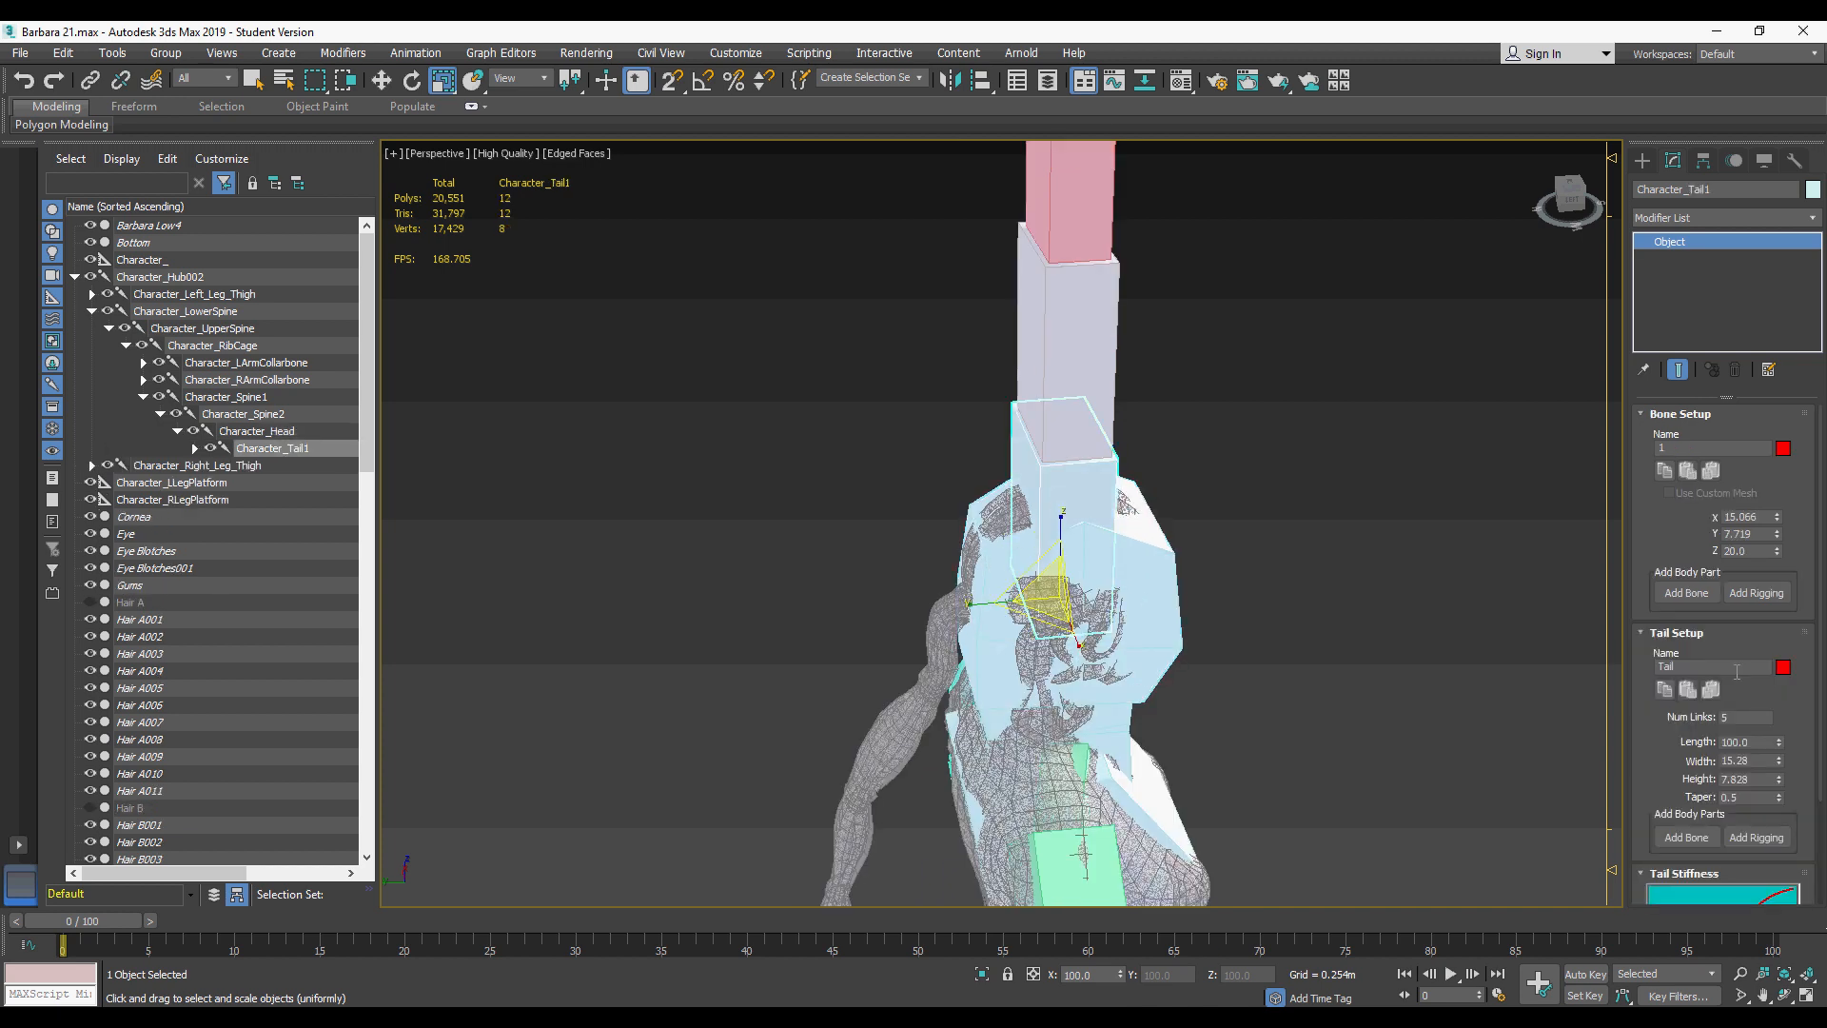
{"action": "middle_click_drag", "start_coordinate": [1068, 634], "coordinate": [1146, 447]}
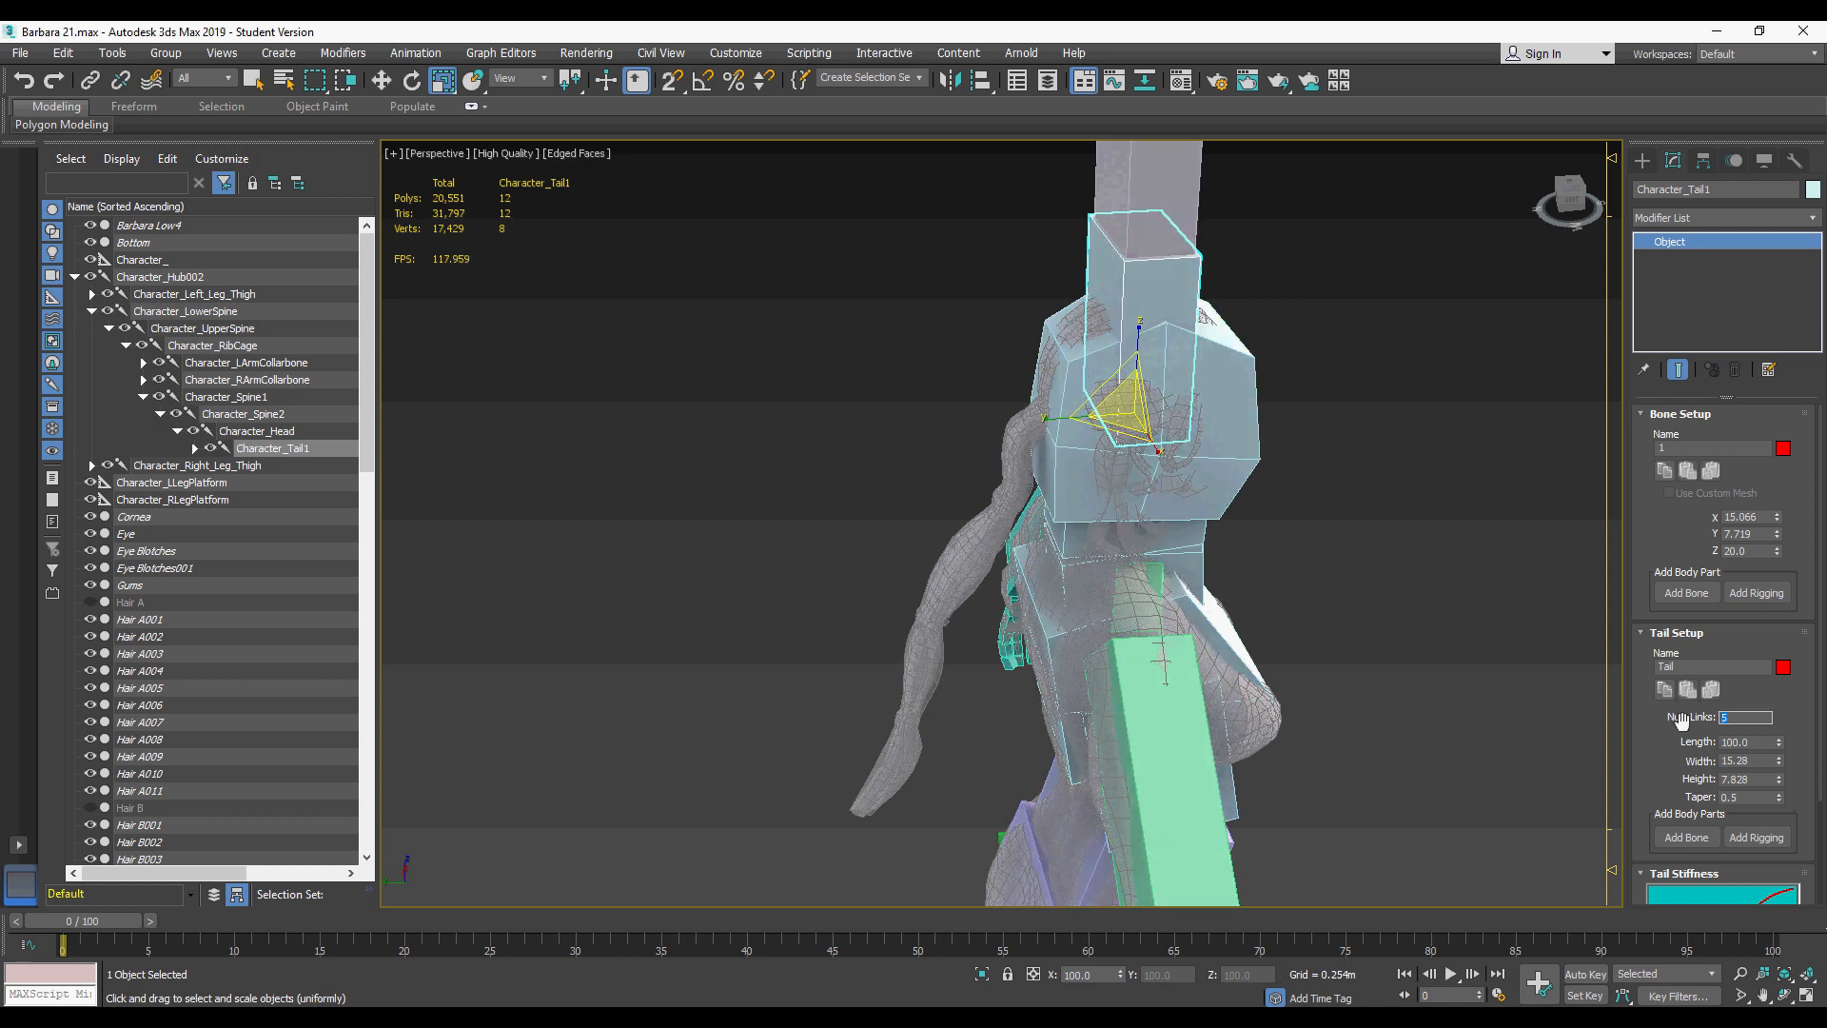
{"action": "type", "text": "4"}
{"action": "key", "text": "Return"}
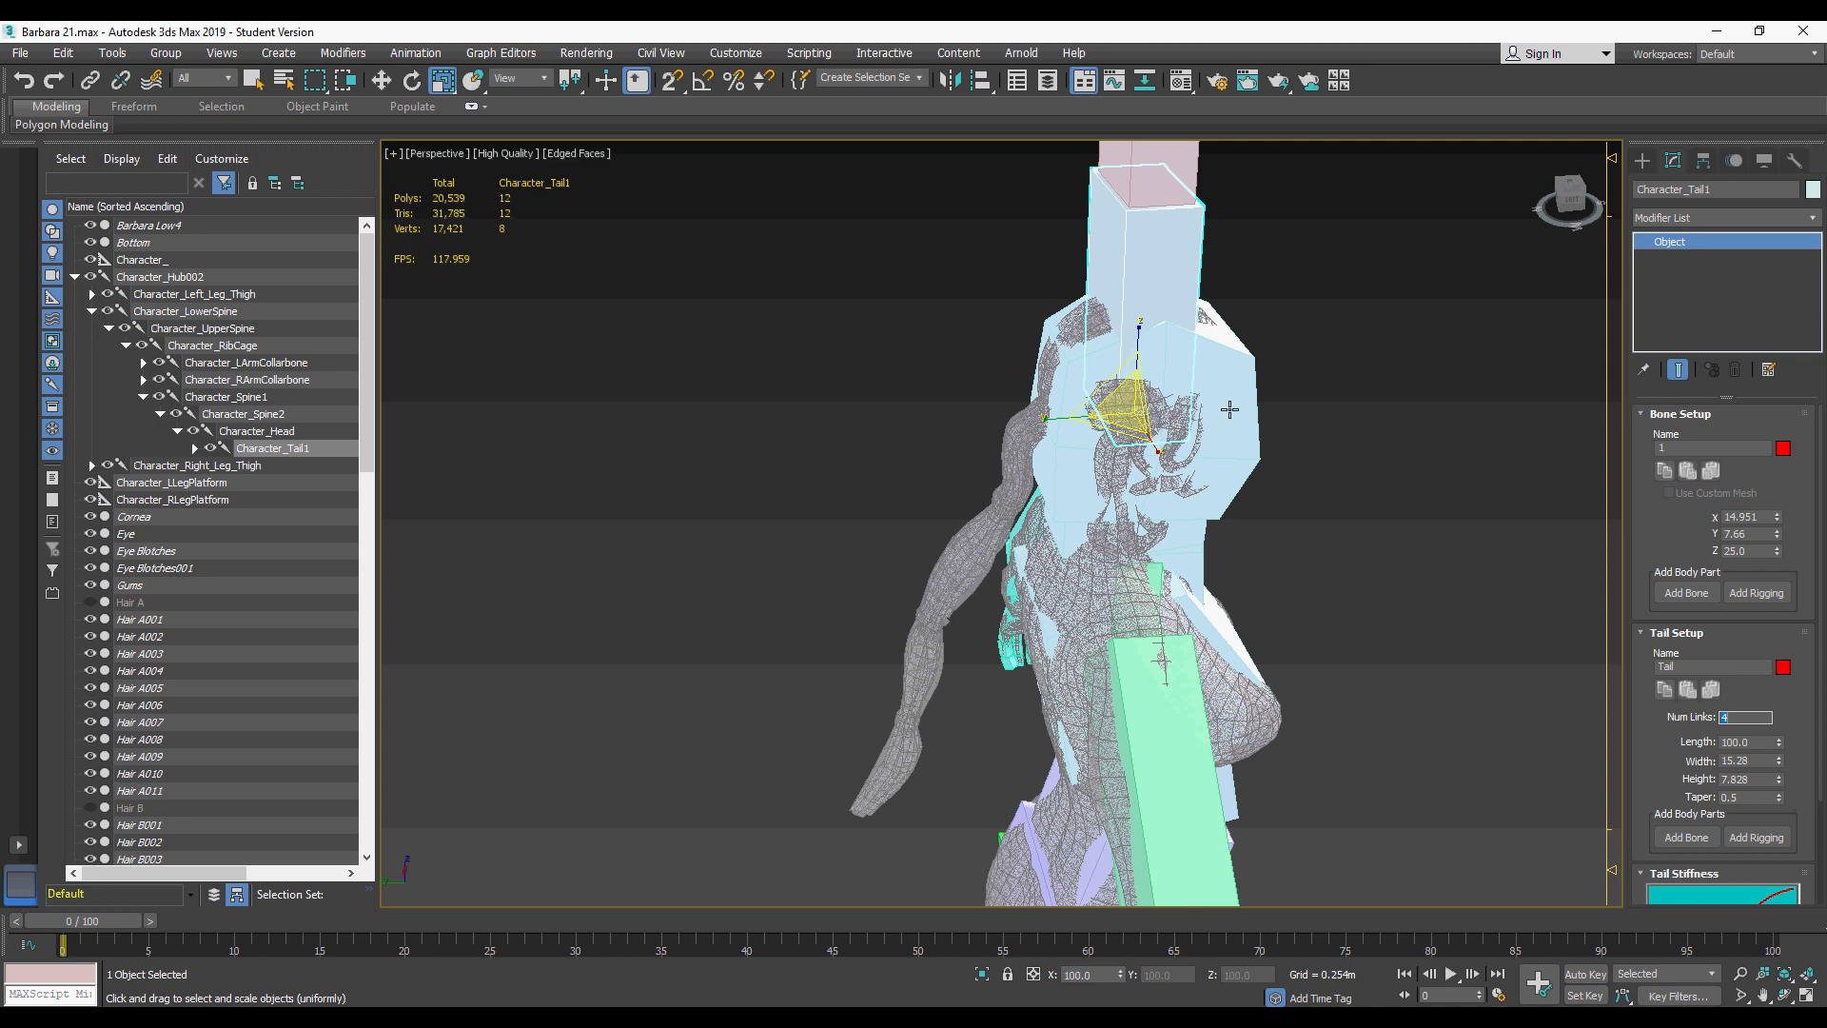
Step: Rotate the tail's first bone backward and move it to the back of the head at the root of the ponytail
{"action": "middle_click_drag", "start_coordinate": [1229, 409], "coordinate": [1219, 447], "text": "alt"}
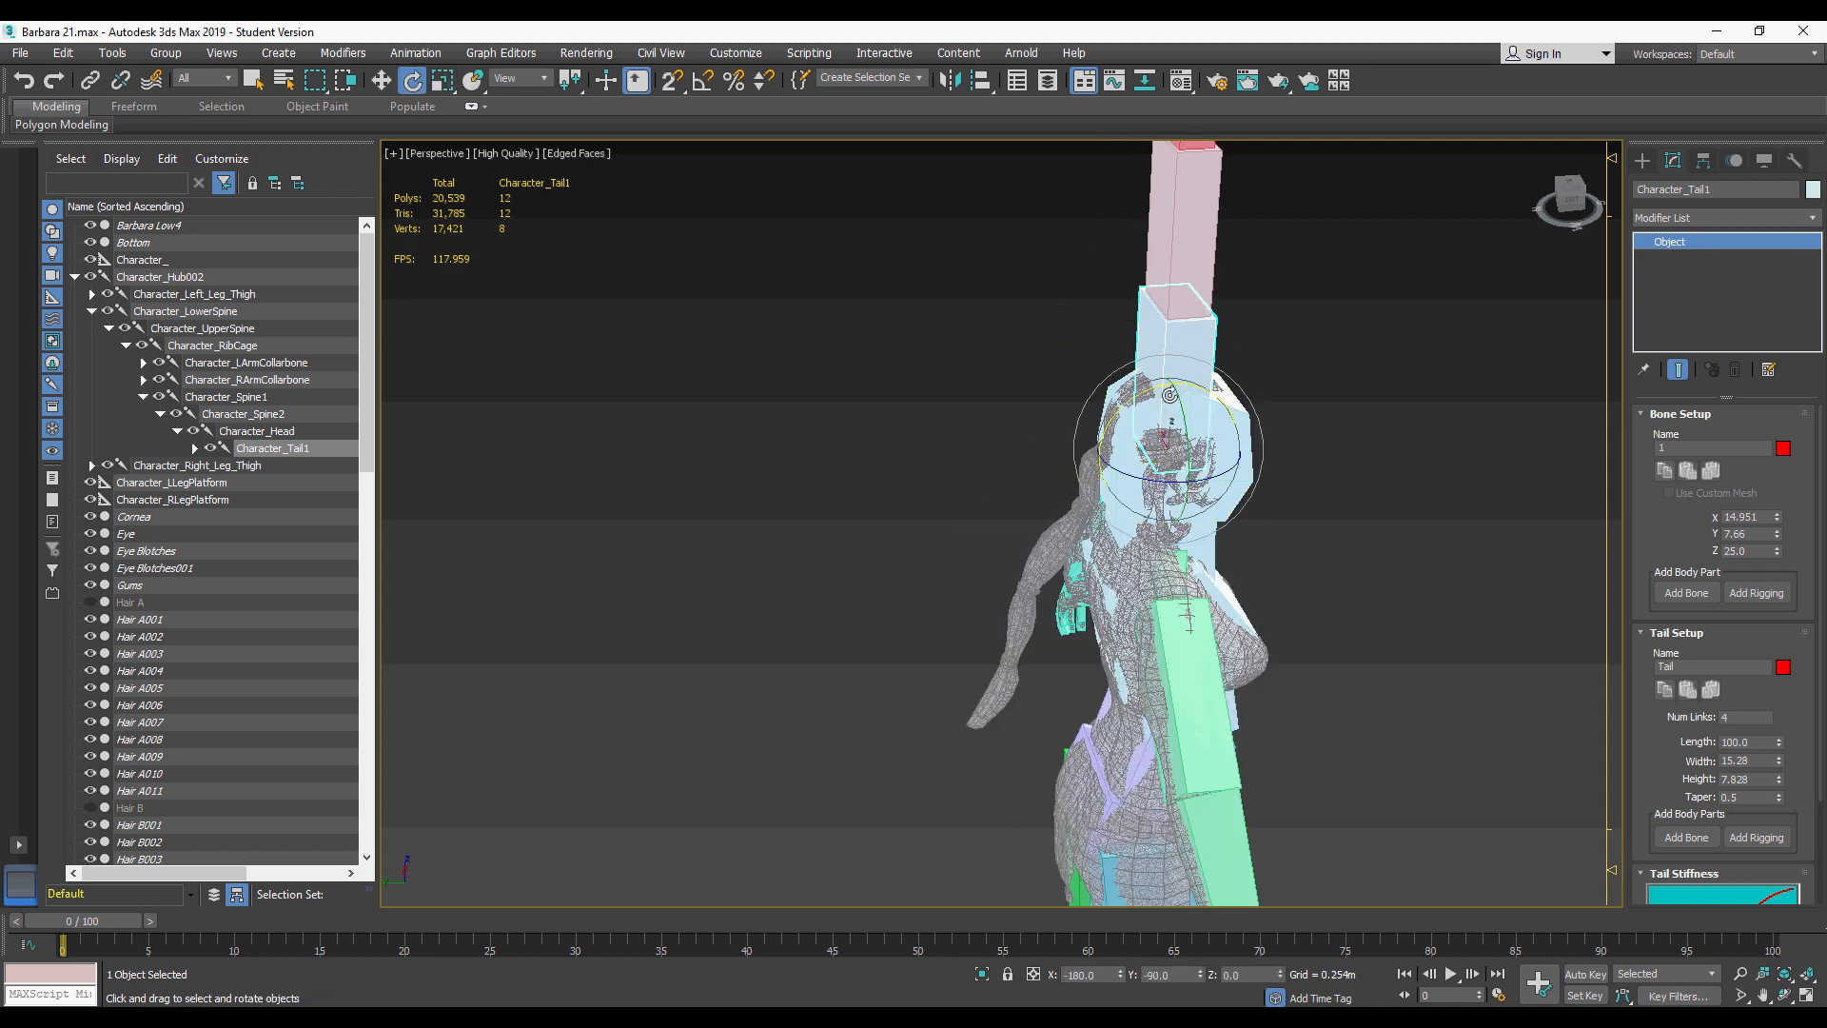
{"action": "left_click_drag", "start_coordinate": [1152, 388], "coordinate": [952, 509]}
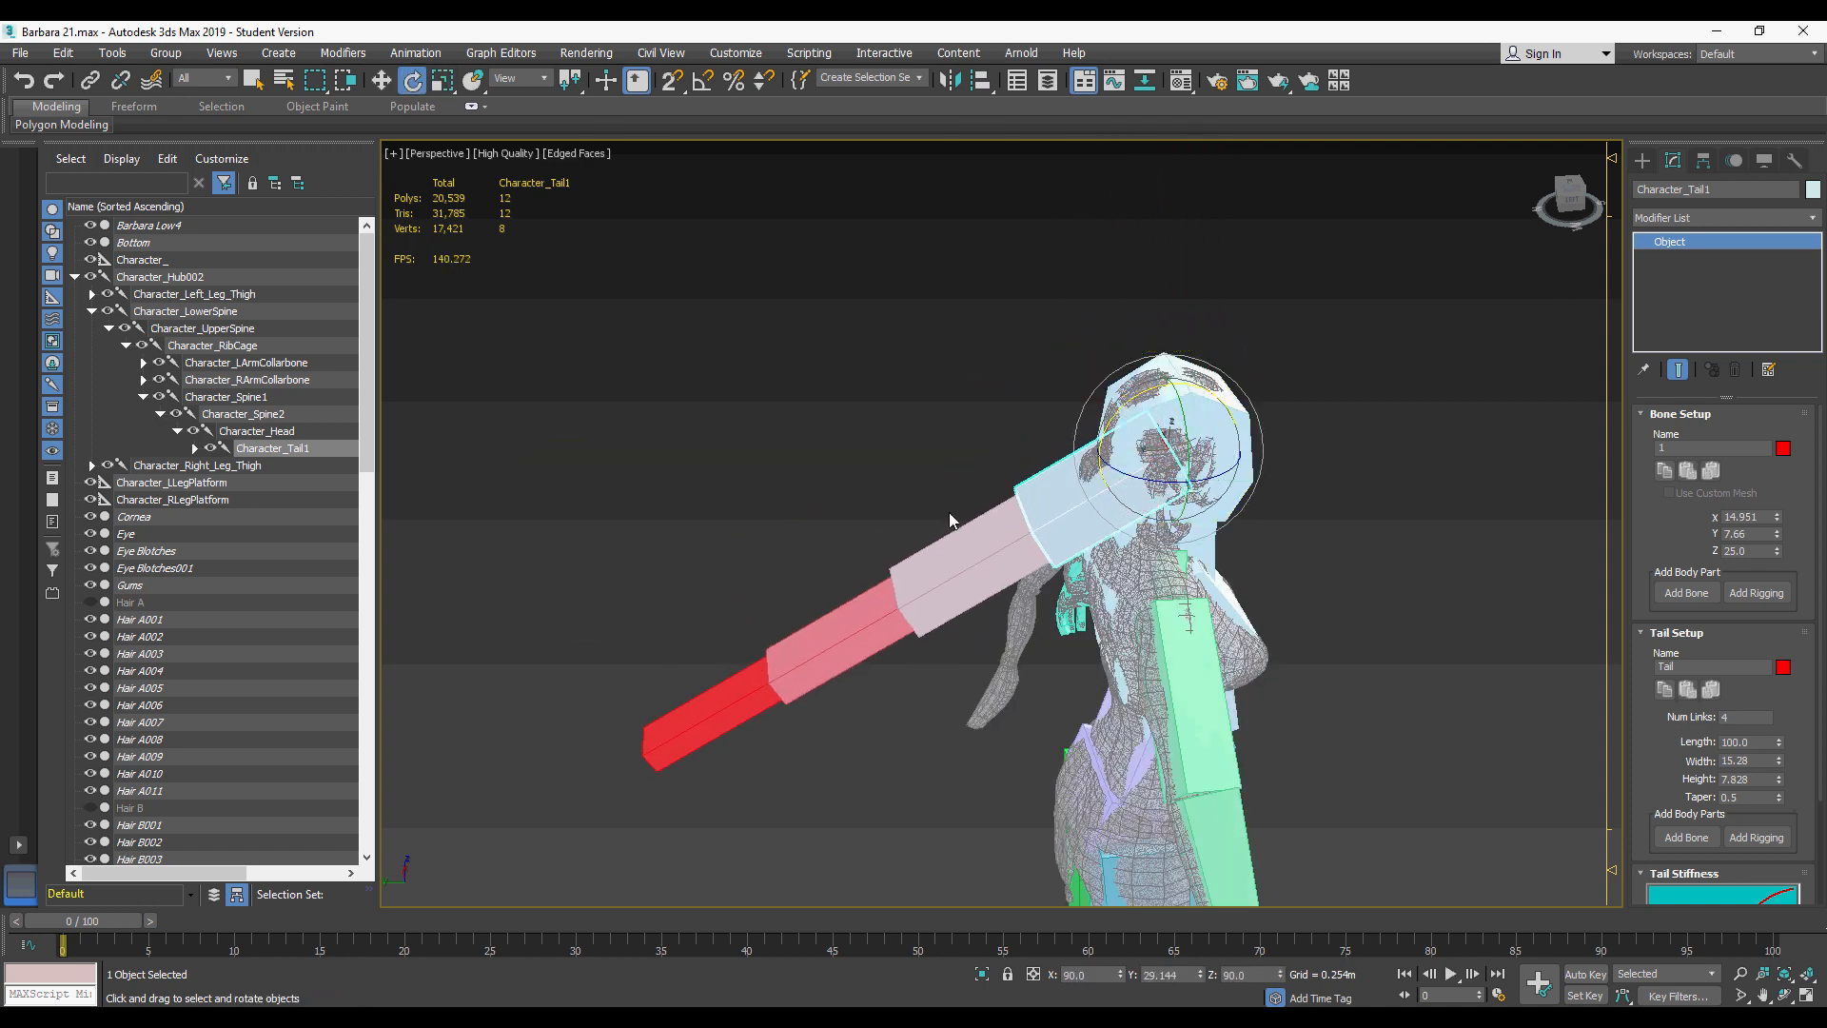
{"action": "key", "text": "l"}
{"action": "scroll", "coordinate": [945, 506], "scroll_direction": "up", "scroll_amount": 4}
{"action": "middle_click_drag", "start_coordinate": [1065, 447], "coordinate": [792, 457]}
{"action": "scroll", "coordinate": [792, 457], "scroll_direction": "down", "scroll_amount": 2}
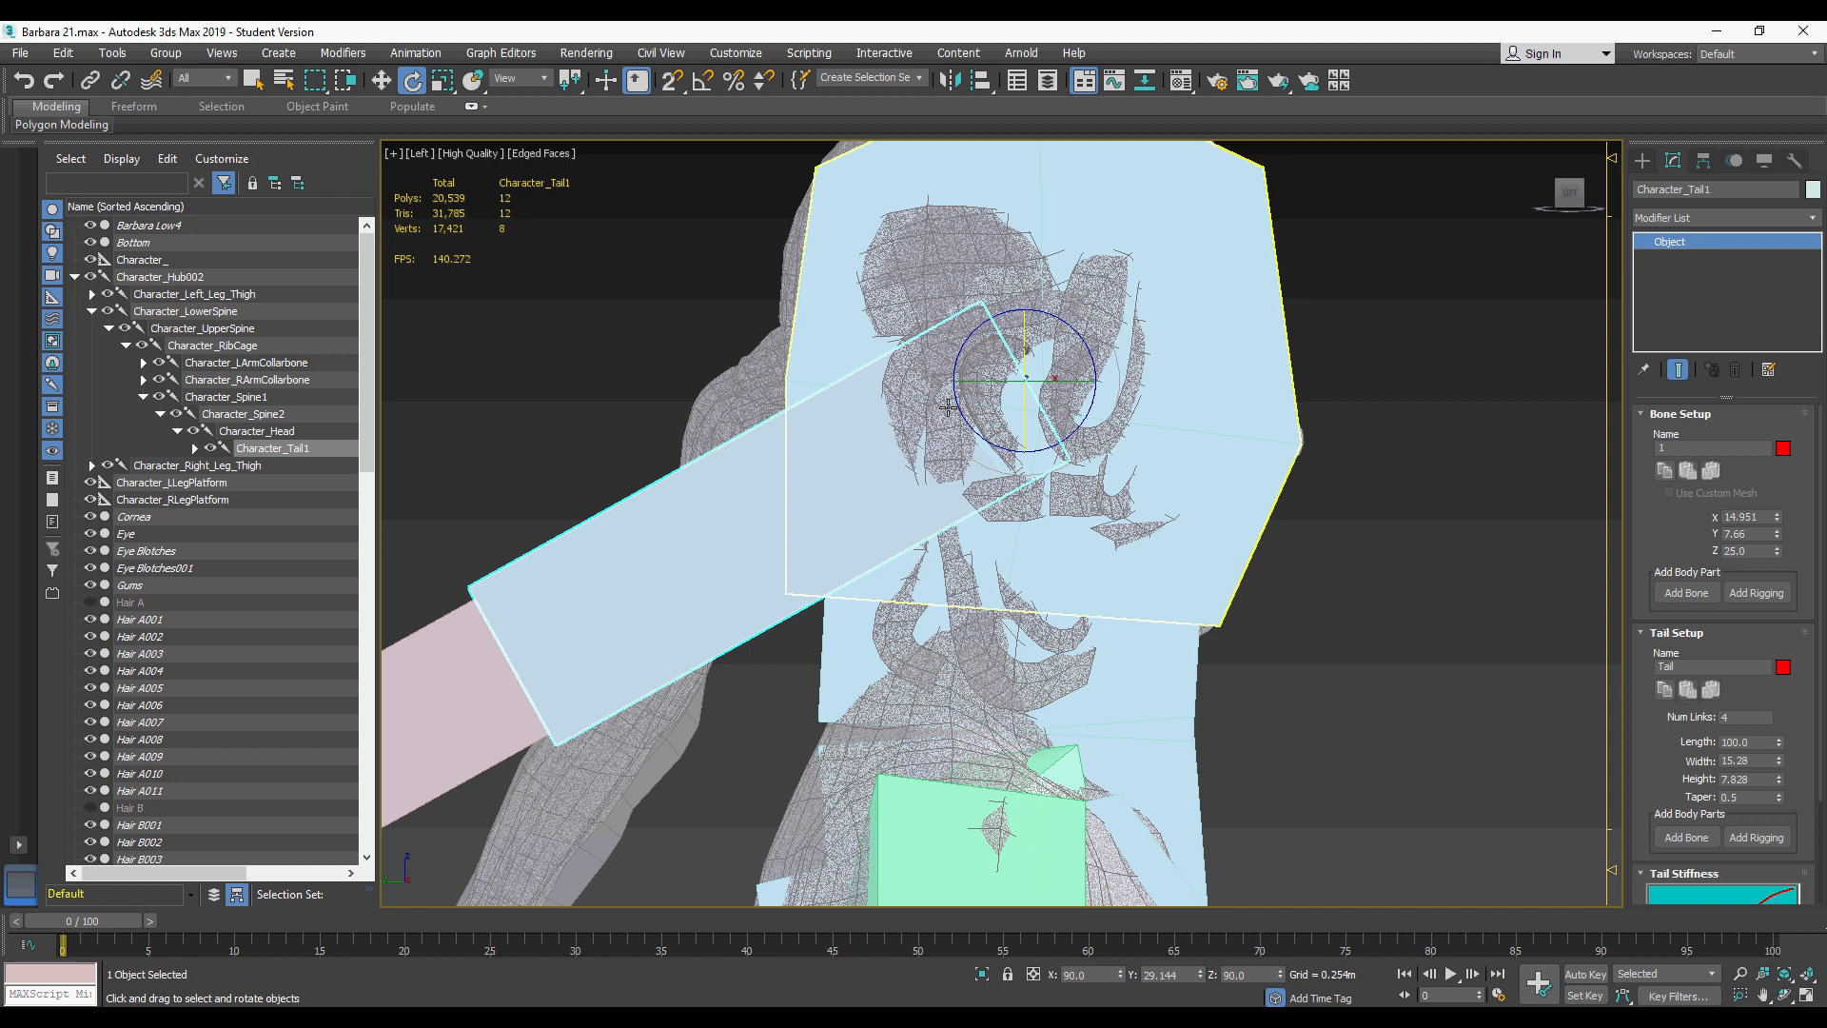
{"action": "middle_click_drag", "start_coordinate": [947, 407], "coordinate": [977, 425]}
{"action": "left_click_drag", "start_coordinate": [1080, 371], "coordinate": [933, 364]}
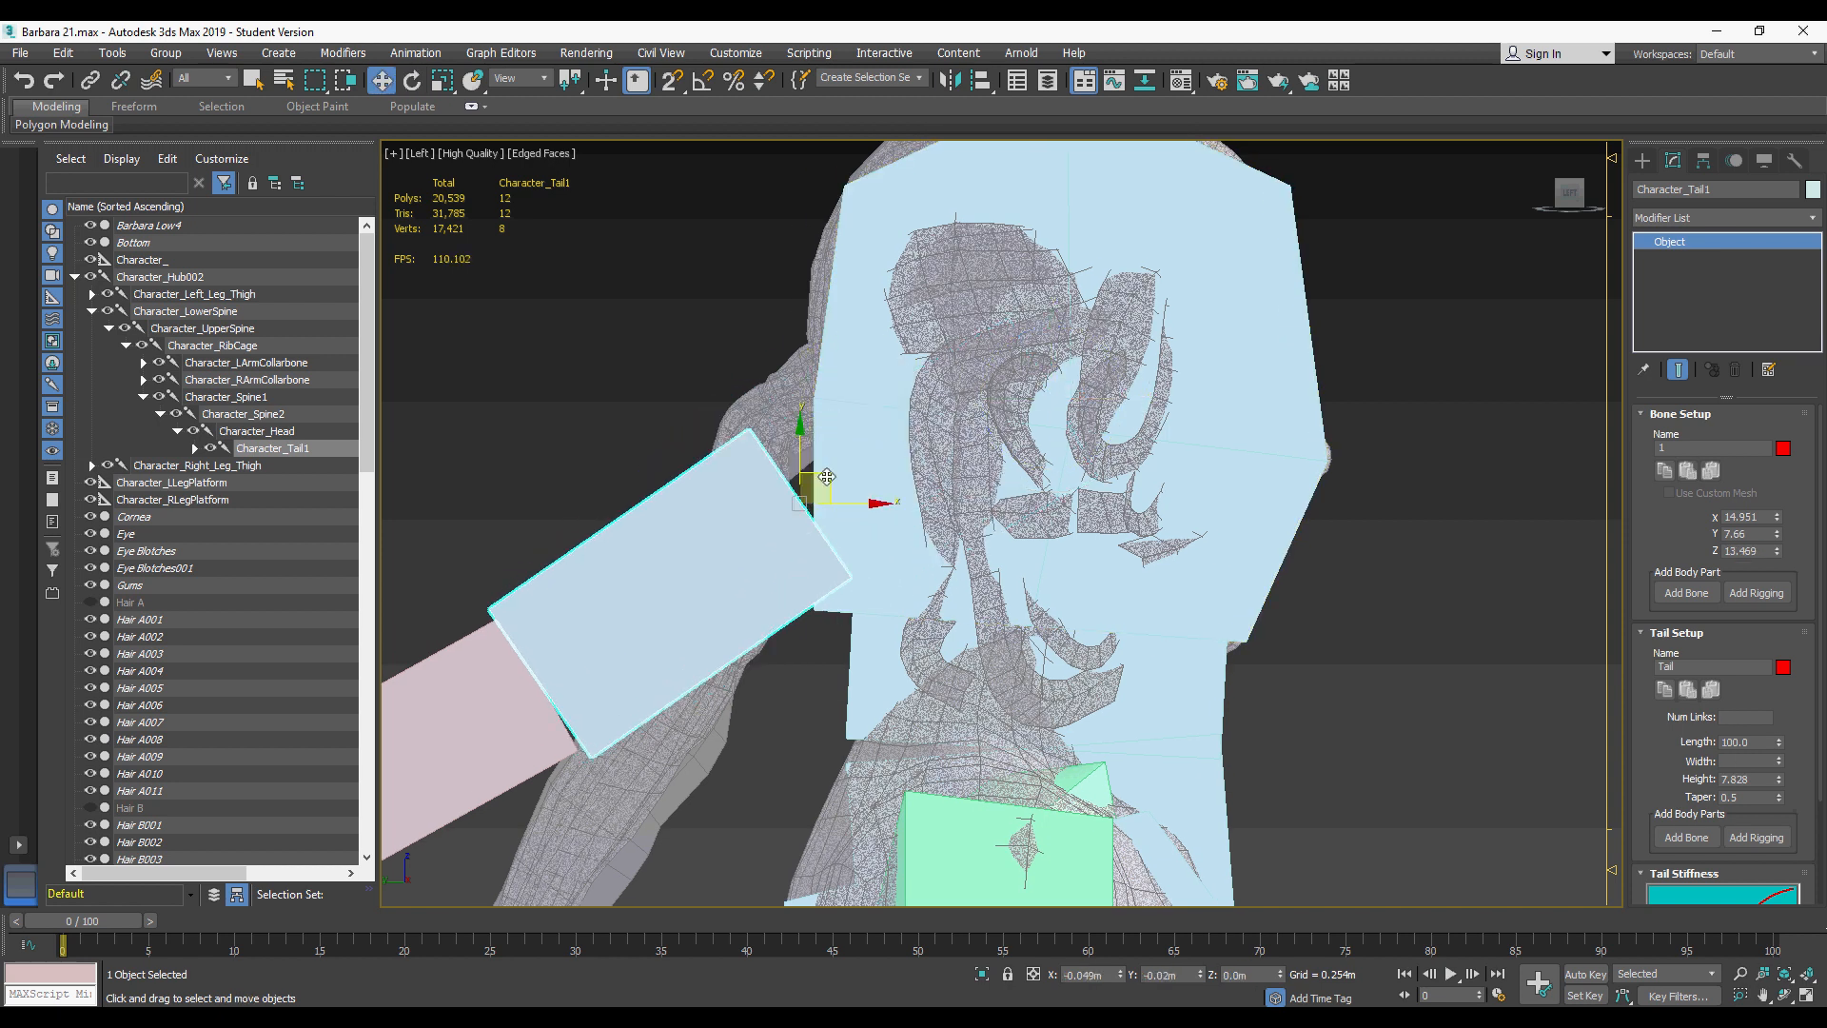
{"action": "scroll", "coordinate": [747, 466], "scroll_direction": "down", "scroll_amount": 3}
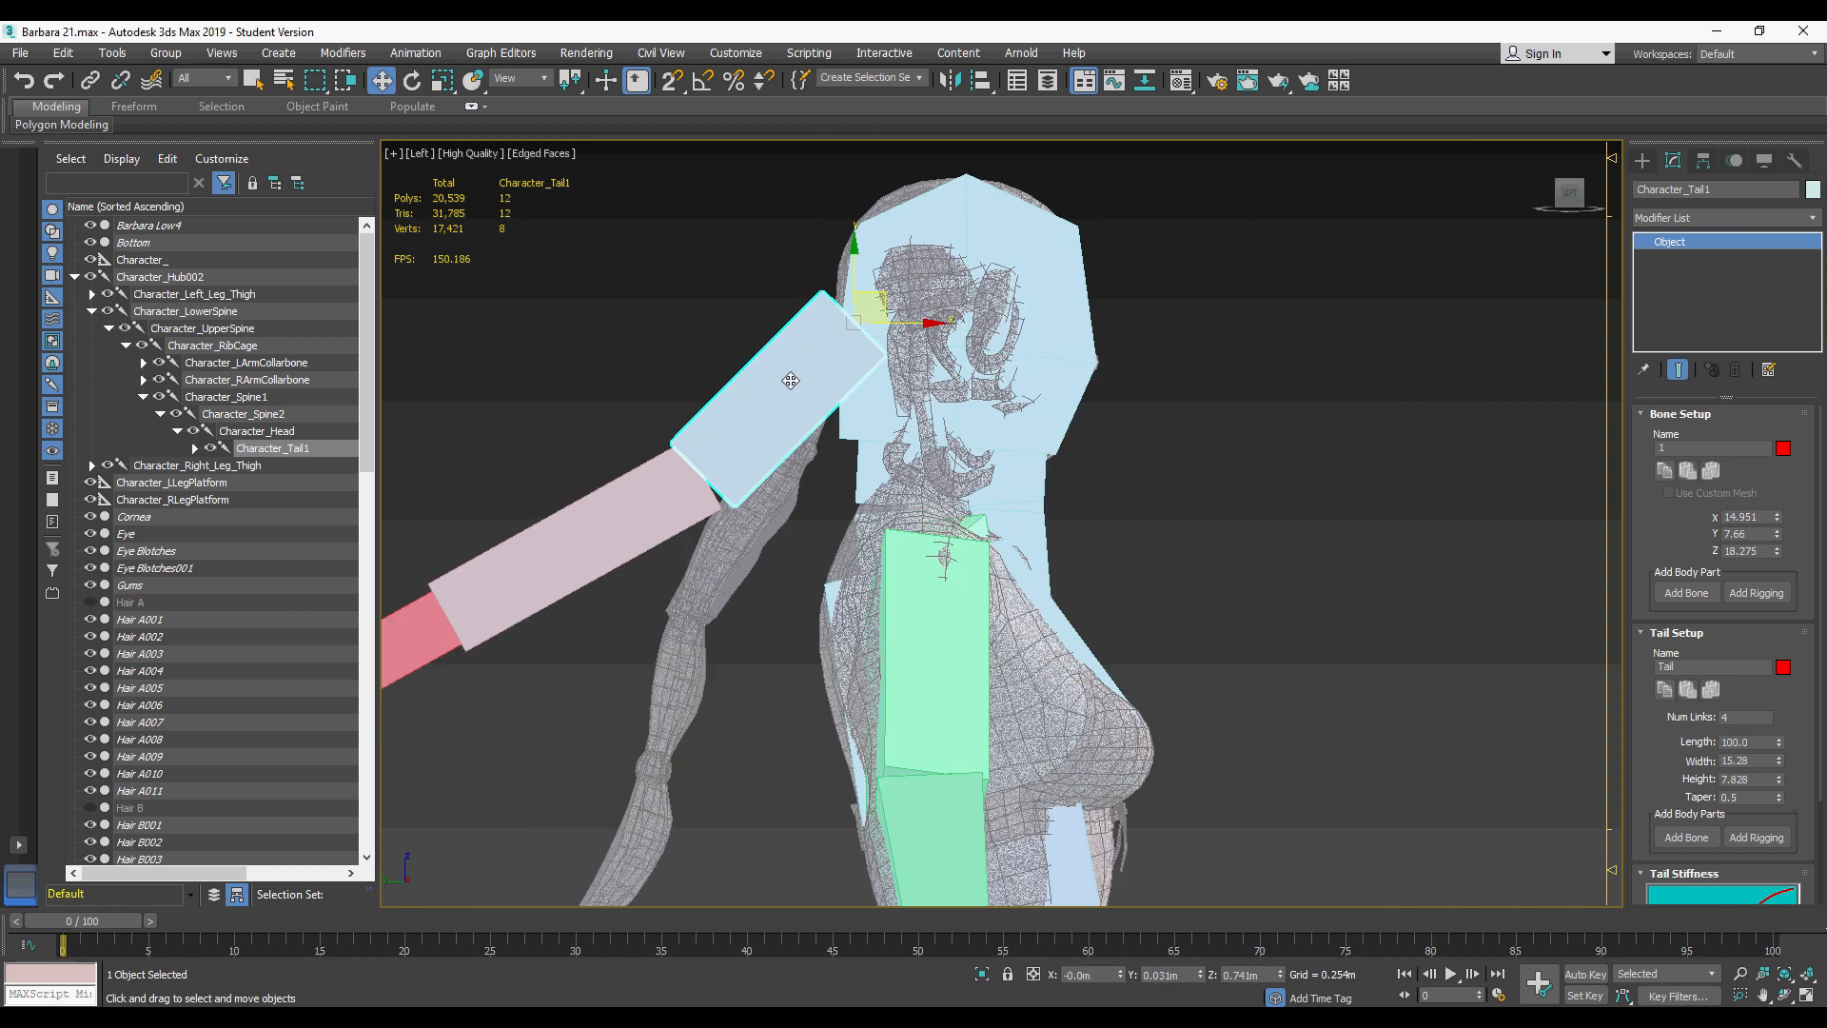
Step: Rotate the second tail bone down along the ponytail, join it to the first bone and make it see-through
{"action": "middle_click_drag", "start_coordinate": [762, 445], "coordinate": [846, 460]}
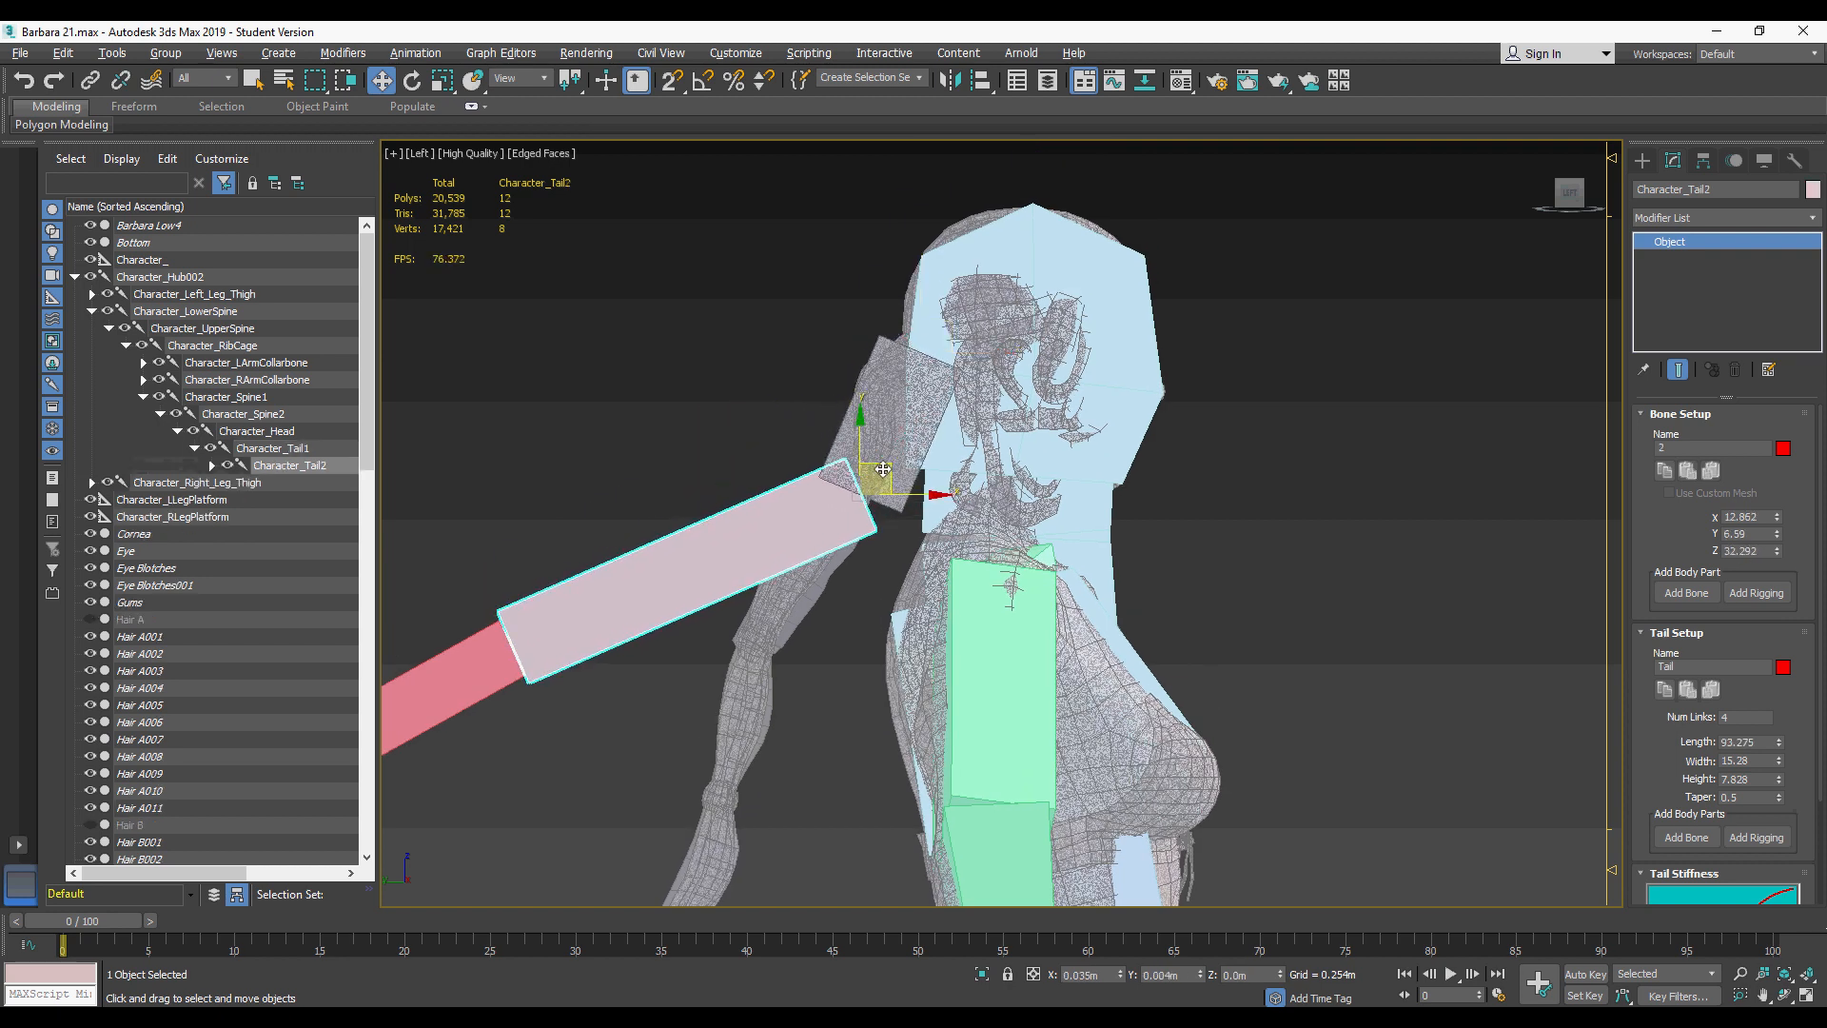
{"action": "left_click_drag", "start_coordinate": [798, 519], "coordinate": [751, 549]}
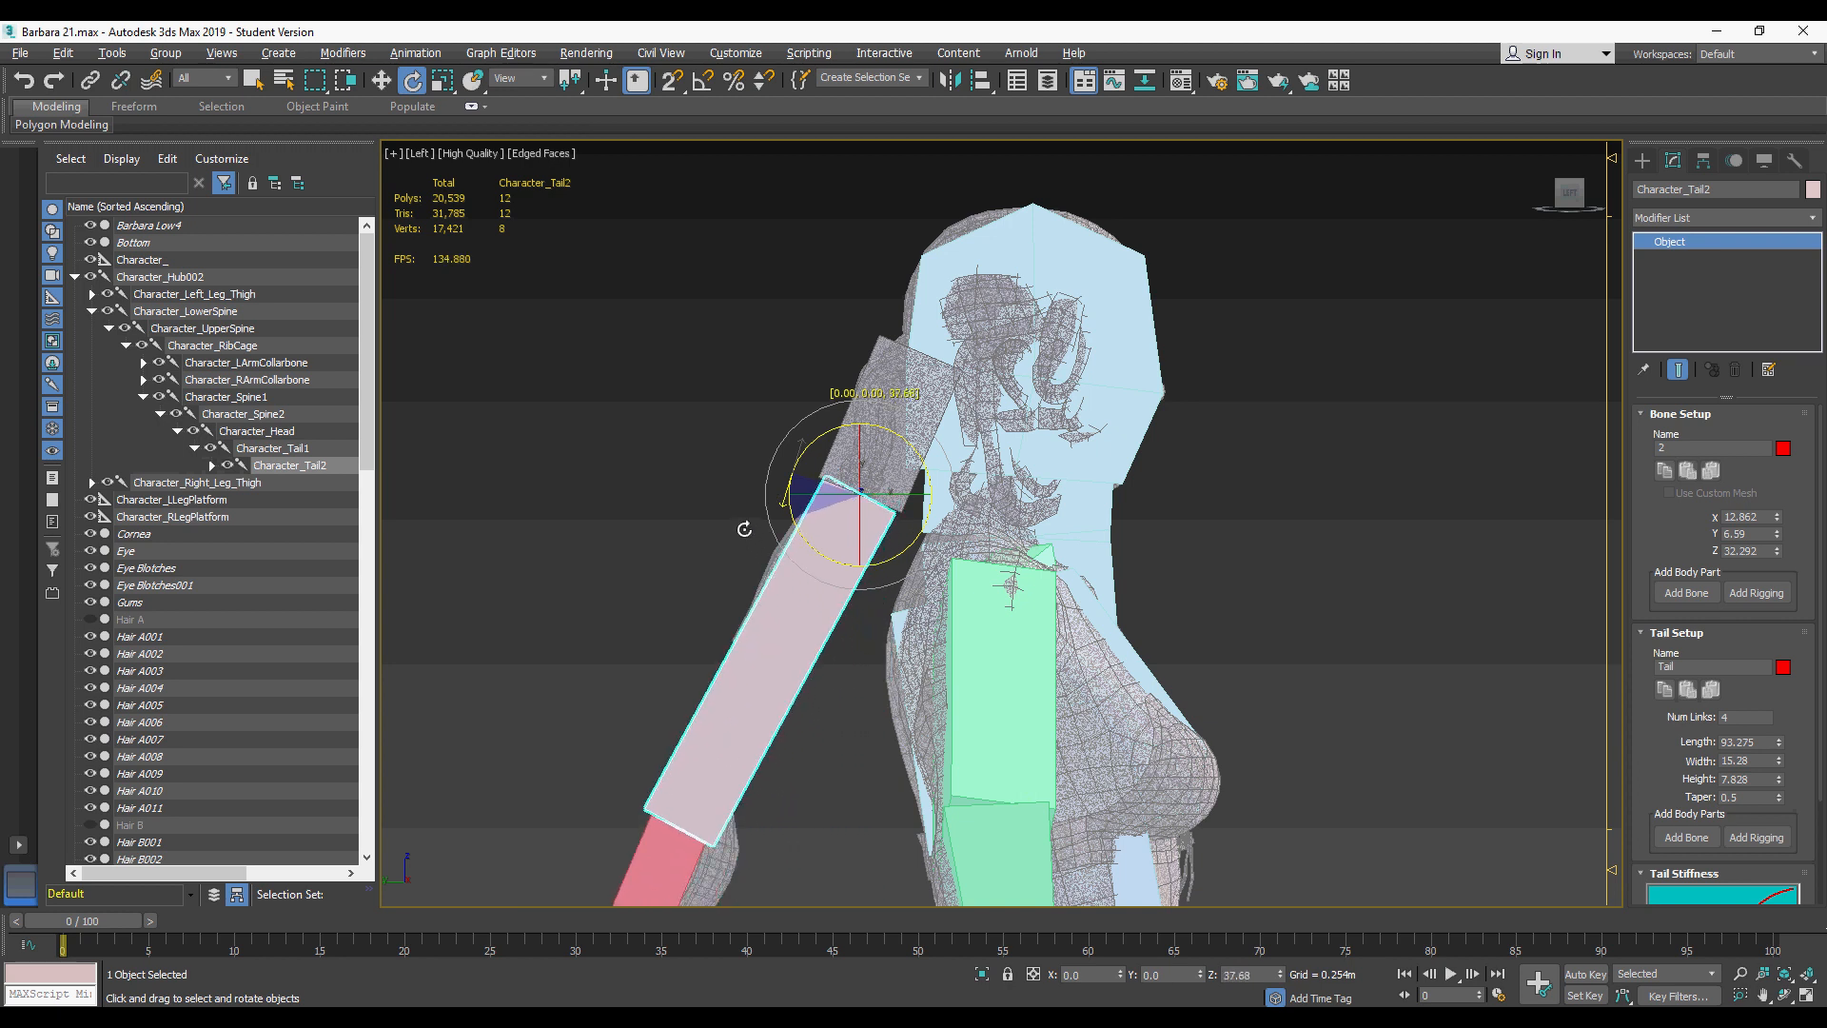
{"action": "scroll", "coordinate": [744, 528], "scroll_direction": "up", "scroll_amount": 10}
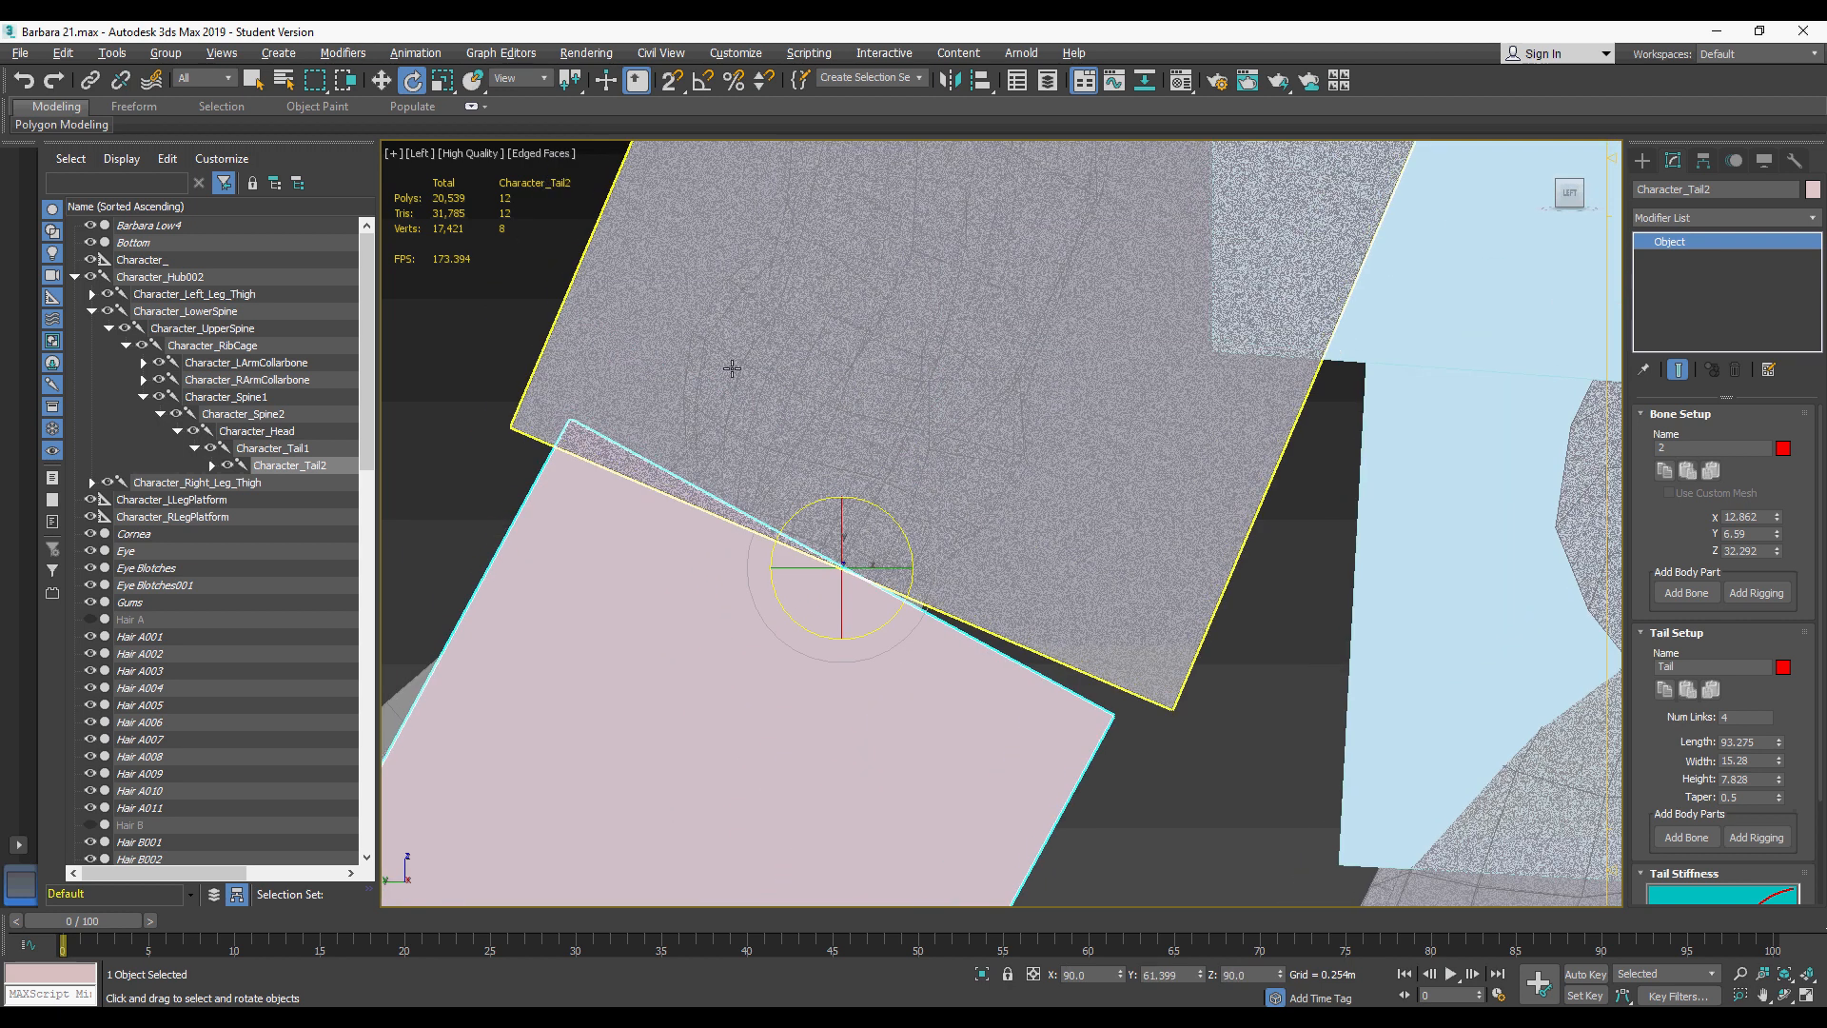
{"action": "key", "text": "w"}
{"action": "left_click_drag", "start_coordinate": [873, 555], "coordinate": [913, 411]}
{"action": "scroll", "coordinate": [923, 404], "scroll_direction": "down", "scroll_amount": 6}
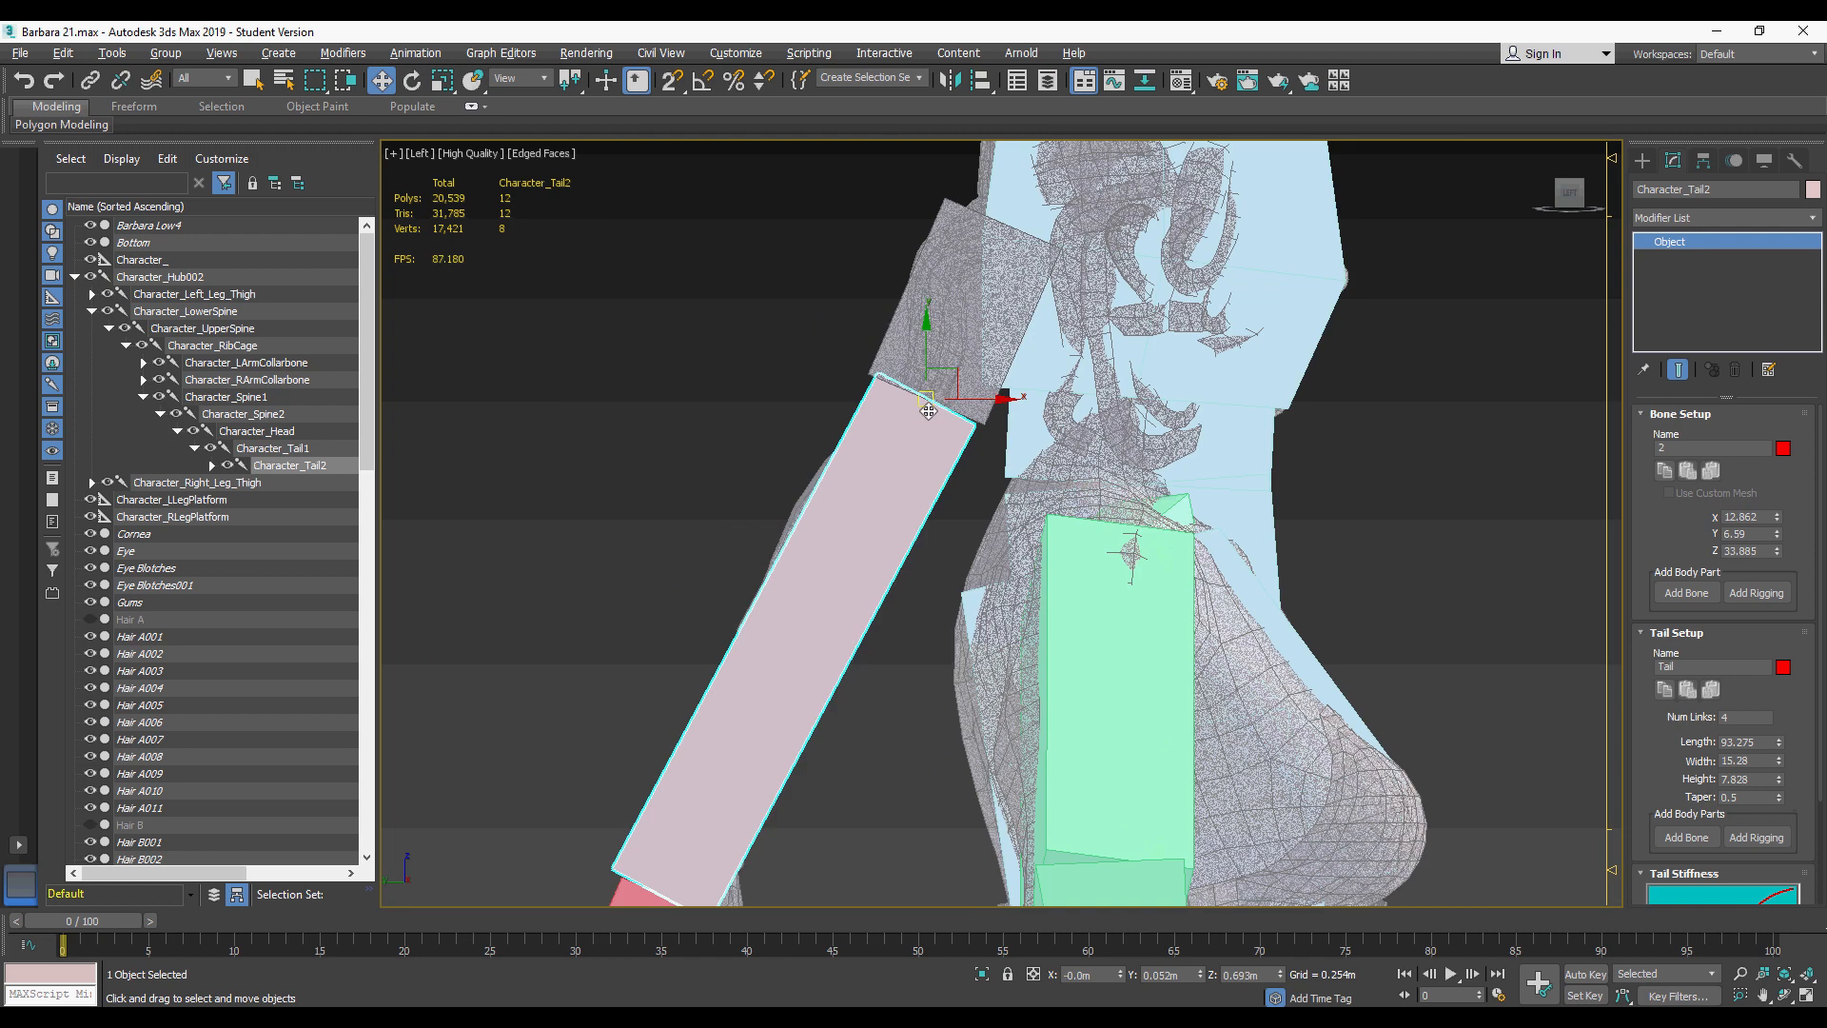
{"action": "key", "text": "alt+x"}
Step: Move the third tail bone up to the ponytail's next bend and make it see-through
{"action": "middle_click_drag", "start_coordinate": [780, 611], "coordinate": [741, 360]}
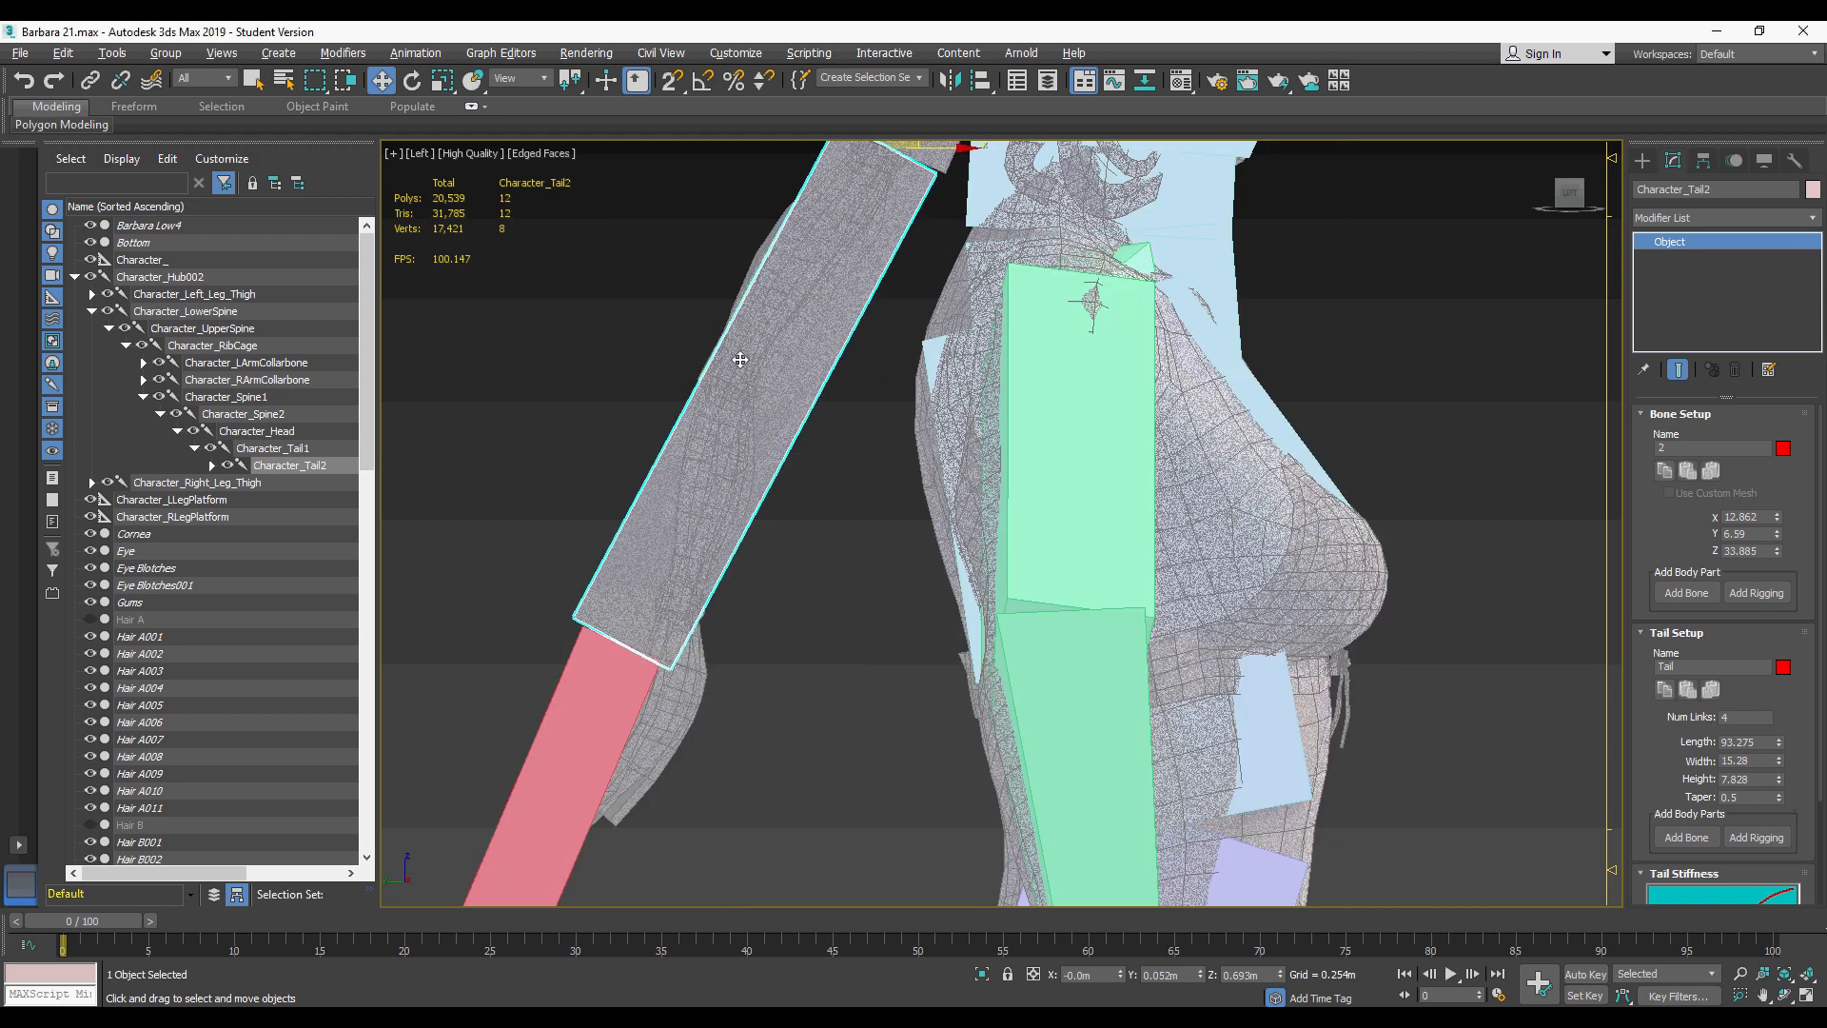
{"action": "left_click", "coordinate": [604, 718]}
{"action": "middle_click_drag", "start_coordinate": [714, 543], "coordinate": [730, 614]}
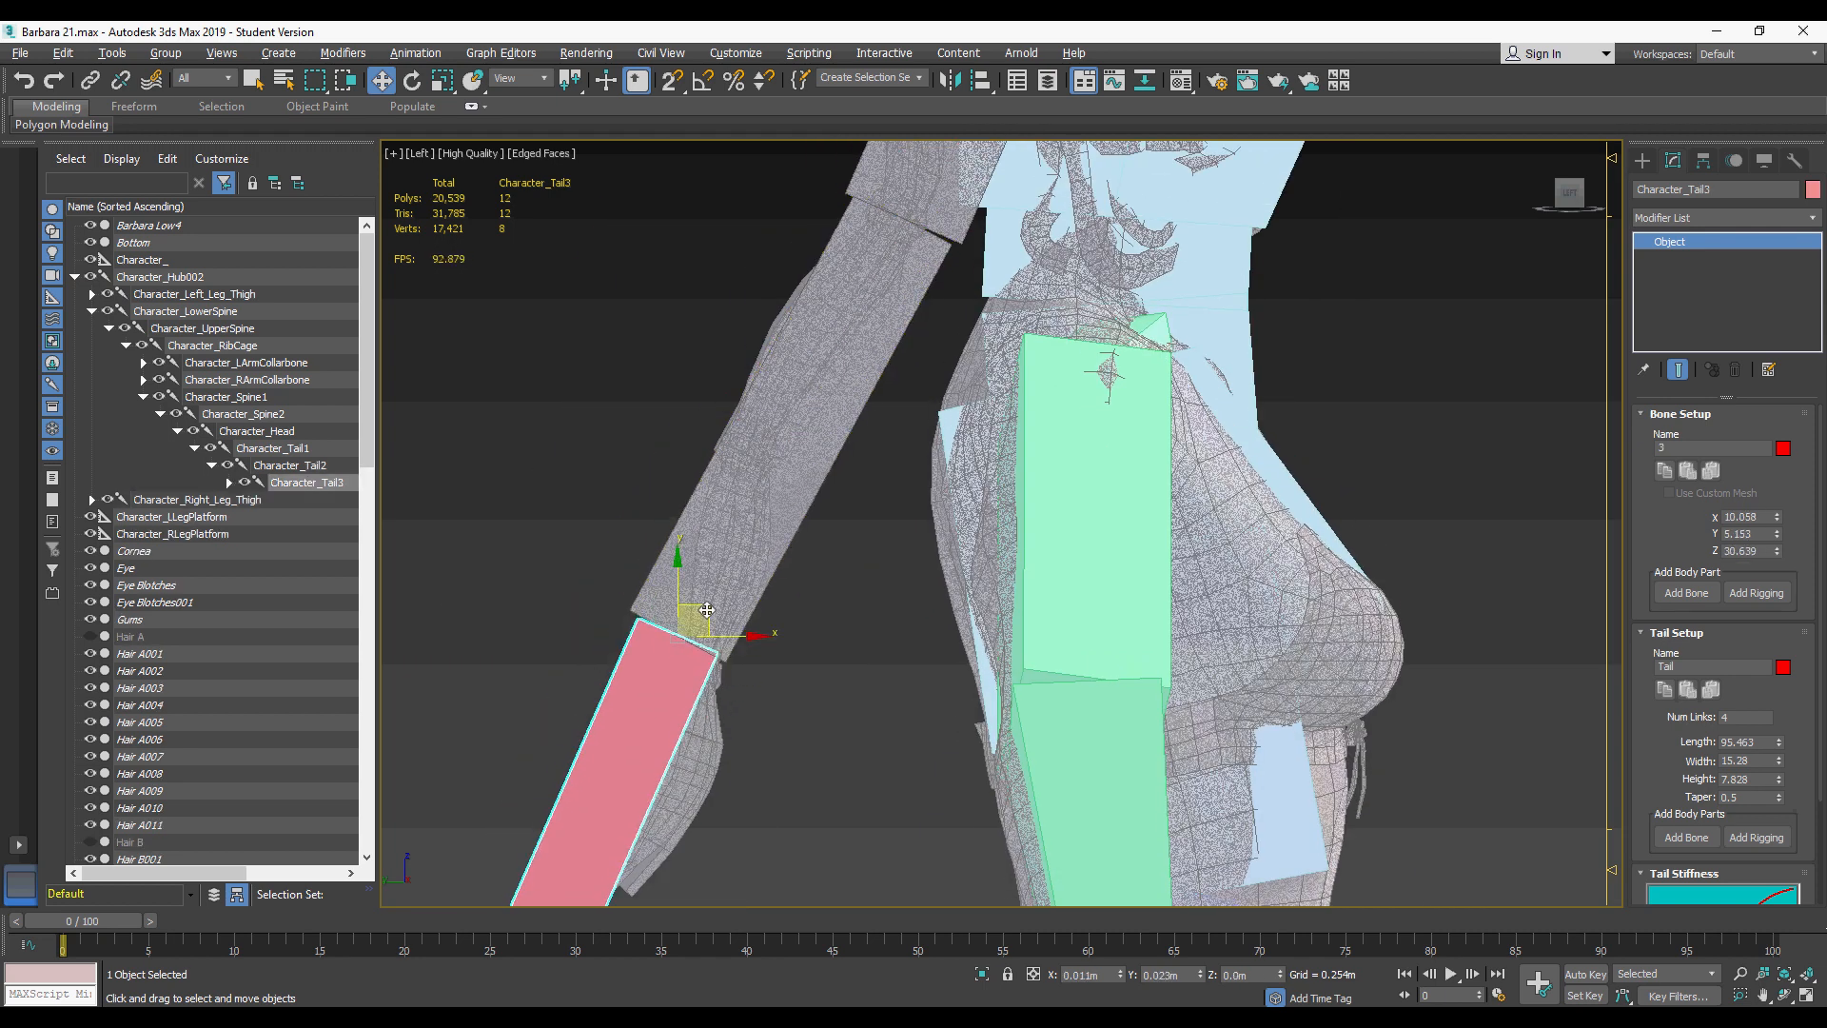
{"action": "left_click_drag", "start_coordinate": [707, 610], "coordinate": [919, 470]}
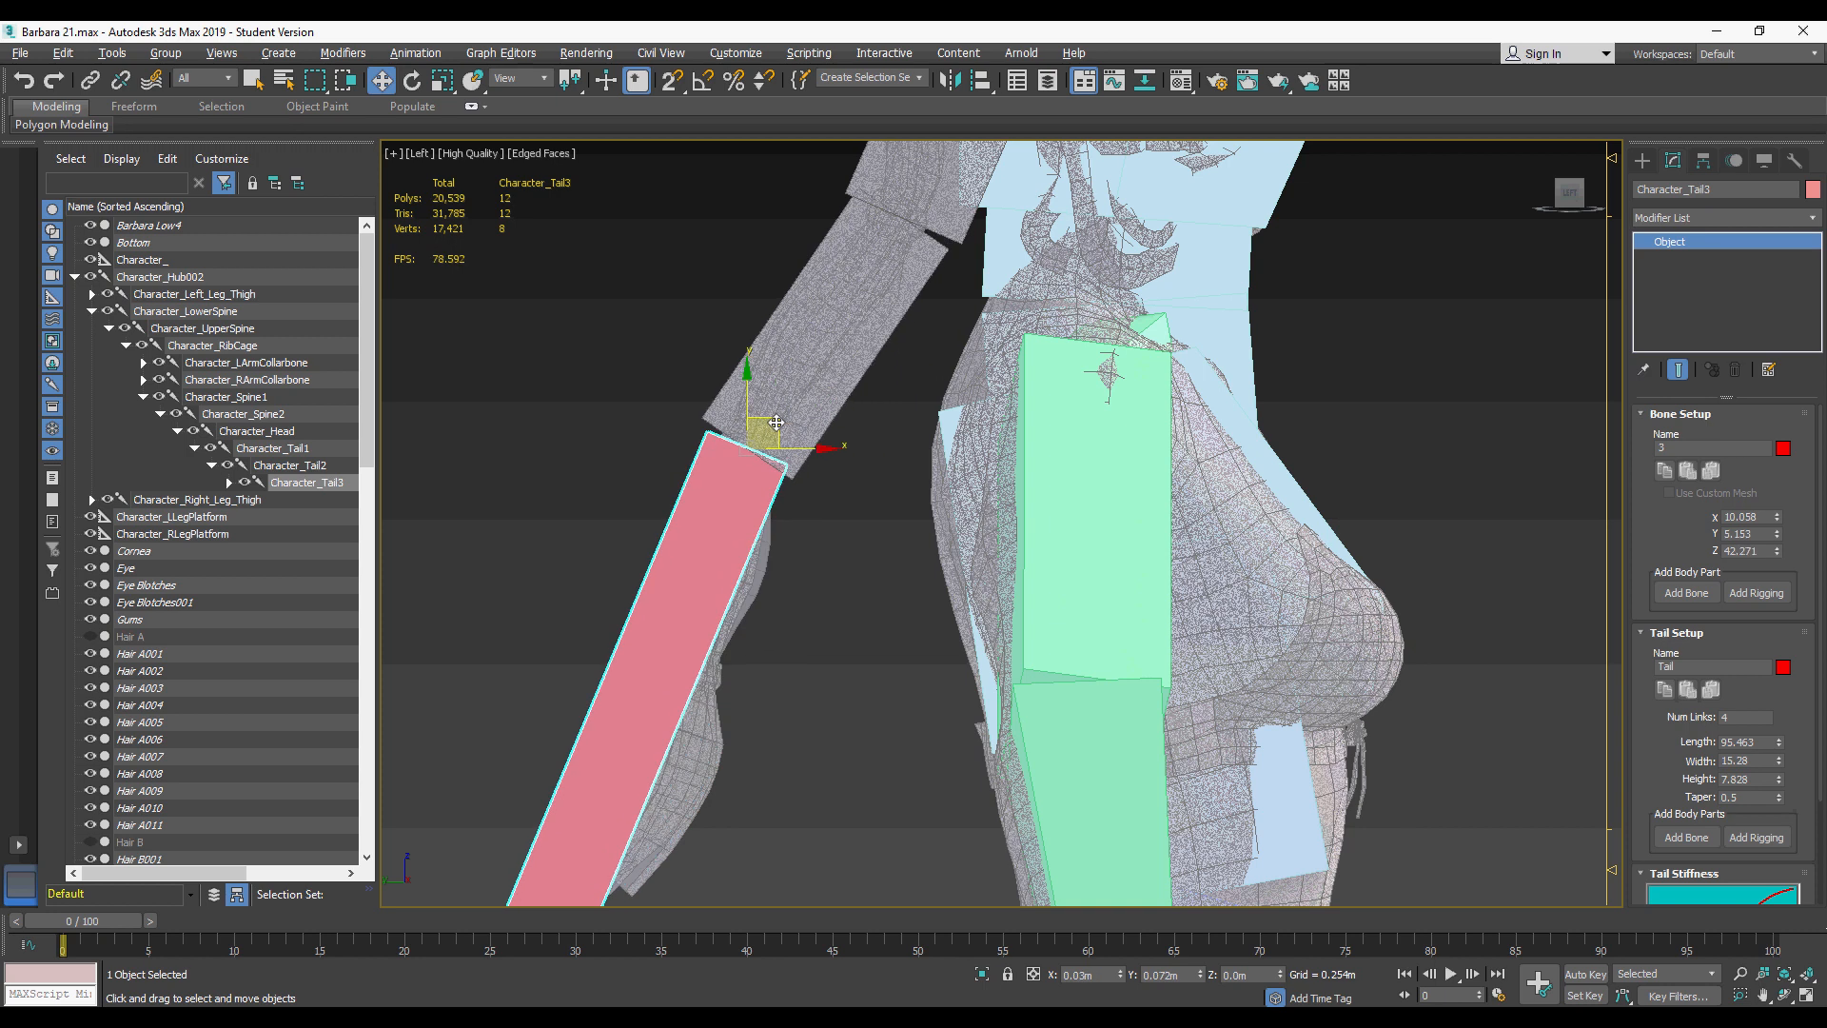
{"action": "scroll", "coordinate": [744, 373], "scroll_direction": "down", "scroll_amount": 2}
{"action": "key", "text": "alt+x"}
Step: Move the fourth tail bone up onto the lower part of the ponytail
{"action": "left_click", "coordinate": [544, 891]}
{"action": "left_click_drag", "start_coordinate": [577, 865], "coordinate": [780, 541]}
{"action": "key", "text": "e"}
{"action": "key", "text": "r"}
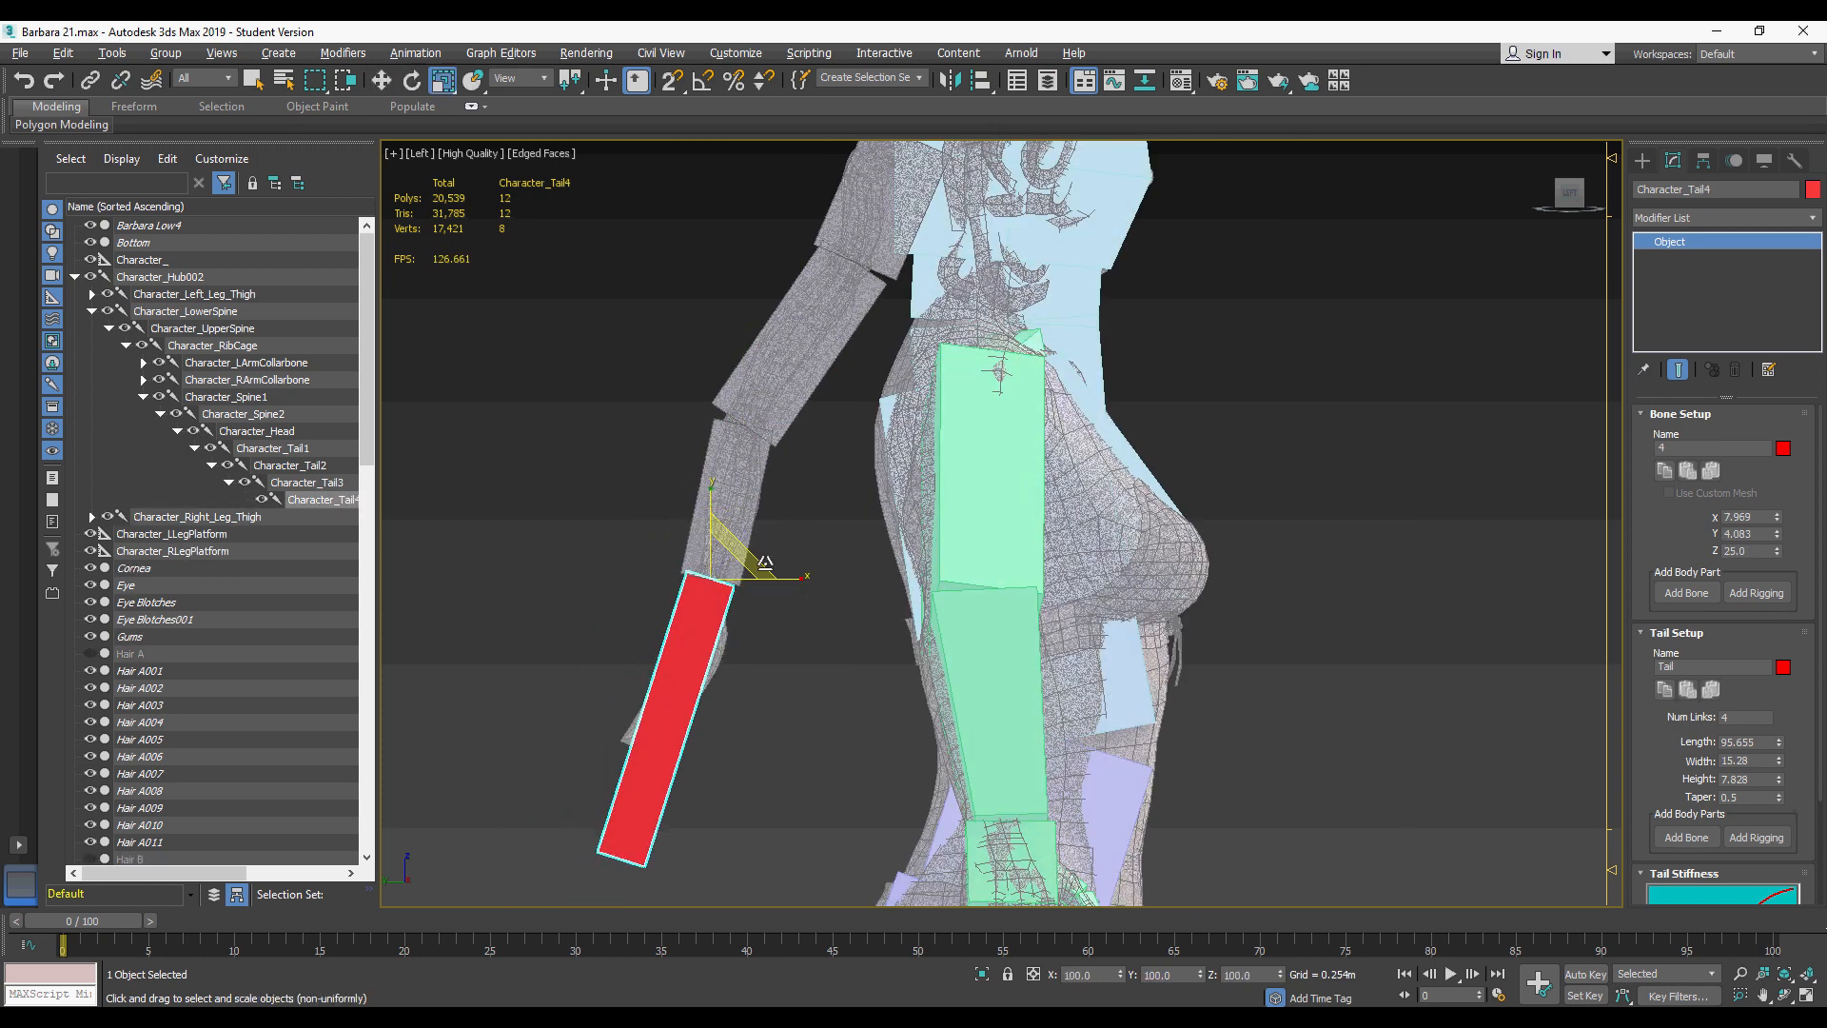
Step: Select the tail's first bone and narrow the tail to a width of about 6 to match the ponytail from behind
{"action": "middle_click_drag", "start_coordinate": [709, 569], "coordinate": [881, 609], "text": "alt"}
{"action": "left_click", "coordinate": [750, 513]}
{"action": "middle_click_drag", "start_coordinate": [749, 514], "coordinate": [780, 533], "text": "alt"}
{"action": "middle_click_drag", "start_coordinate": [762, 314], "coordinate": [761, 561]}
{"action": "left_click", "coordinate": [757, 471]}
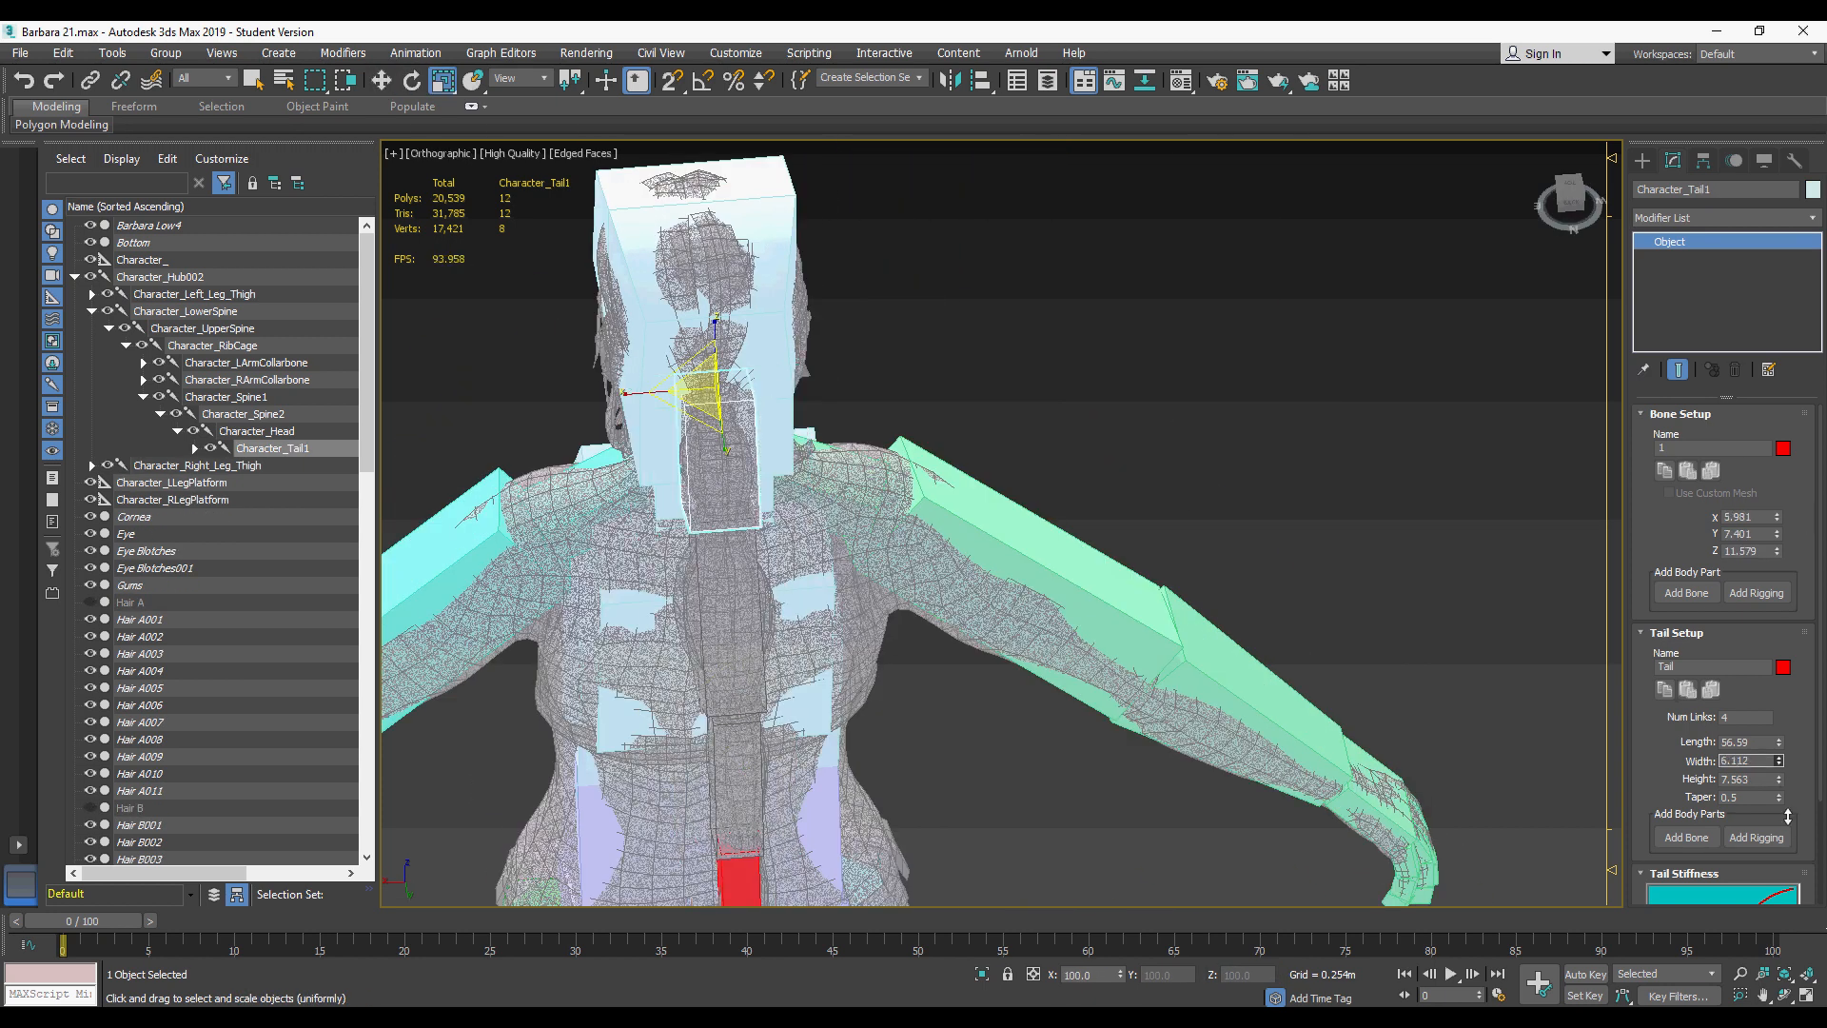
{"action": "left_click_drag", "start_coordinate": [1788, 817], "coordinate": [1788, 830]}
Step: Add a tail to the pelvis hub and select the new tail's first bone in the collapsed hierarchy
{"action": "middle_click_drag", "start_coordinate": [1027, 556], "coordinate": [618, 528], "text": "alt"}
{"action": "key", "text": "p"}
{"action": "scroll", "coordinate": [787, 562], "scroll_direction": "down", "scroll_amount": 4}
{"action": "left_click", "coordinate": [613, 504]}
{"action": "middle_click_drag", "start_coordinate": [761, 752], "coordinate": [1066, 428]}
{"action": "scroll", "coordinate": [776, 542], "scroll_direction": "up", "scroll_amount": 4}
{"action": "left_click", "coordinate": [775, 543]}
{"action": "scroll", "coordinate": [1049, 413], "scroll_direction": "down", "scroll_amount": 3}
{"action": "scroll", "coordinate": [1066, 428], "scroll_direction": "down", "scroll_amount": 3}
{"action": "scroll", "coordinate": [951, 409], "scroll_direction": "up", "scroll_amount": 3}
{"action": "left_click", "coordinate": [75, 277]}
{"action": "left_click", "coordinate": [163, 345]}
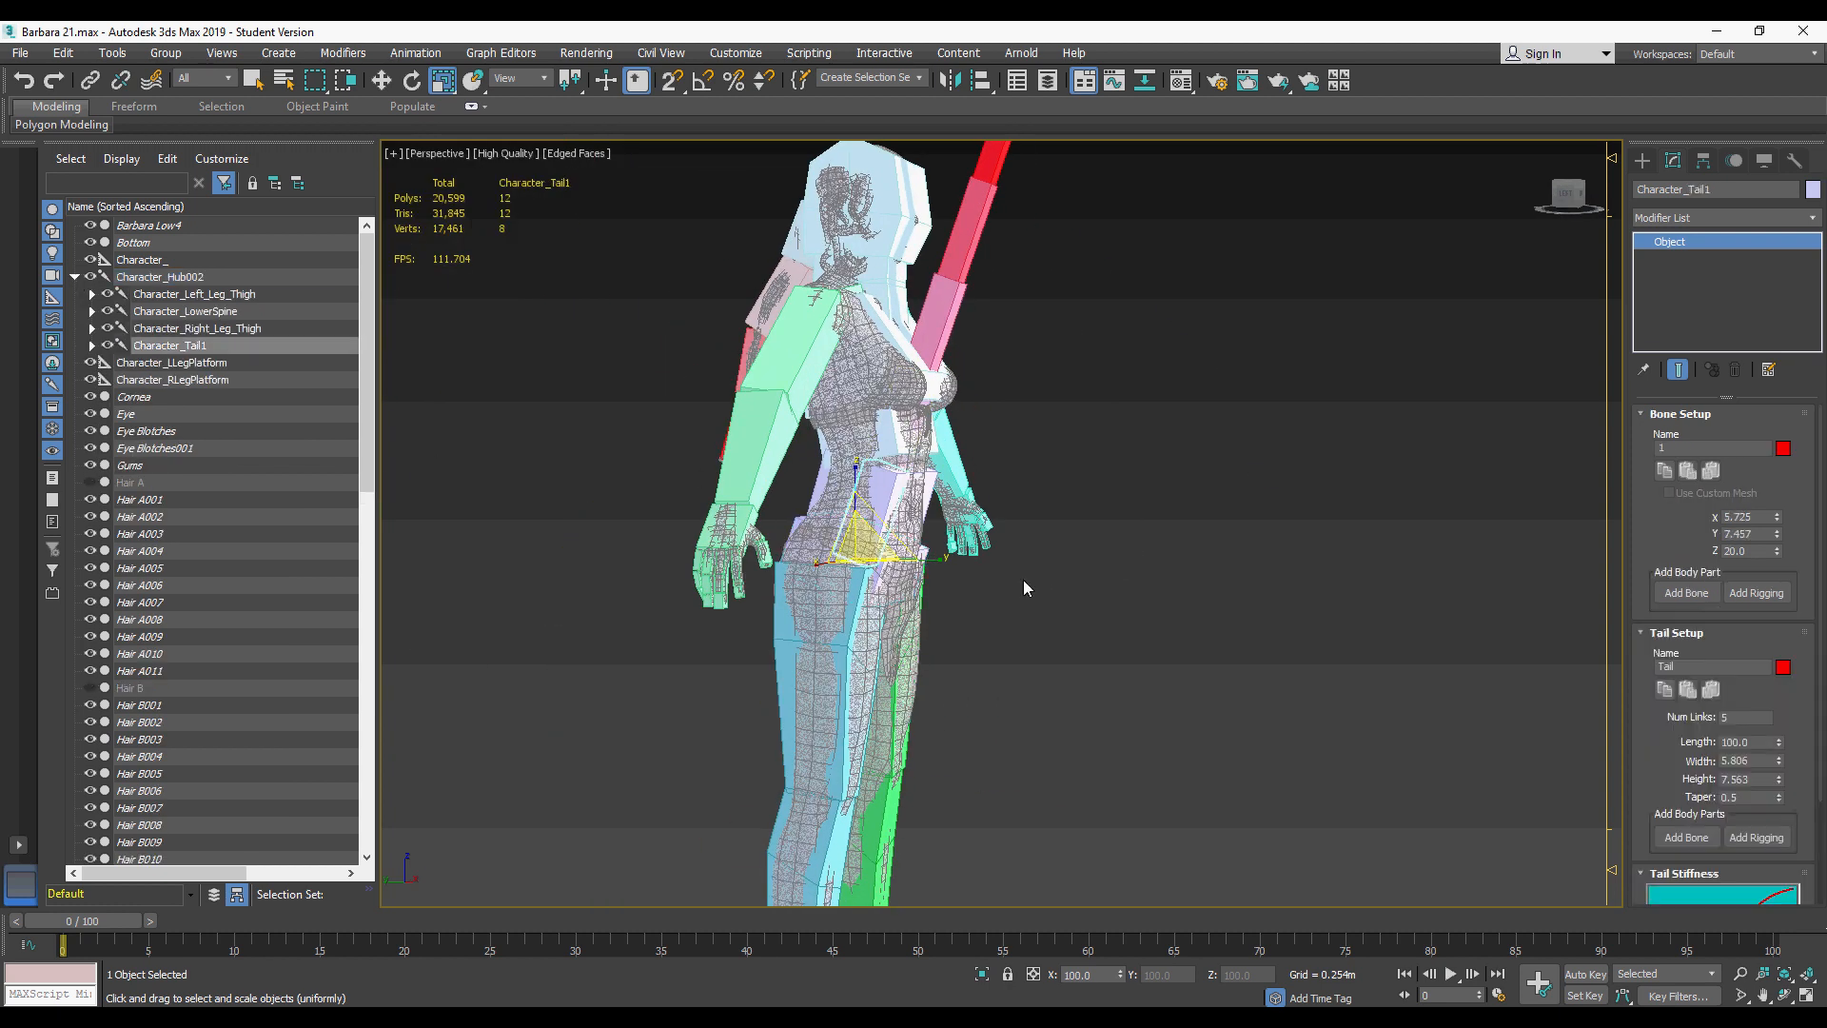
Step: Move the new tail's first bone from inside the pelvis to the front of the hips, at the top of the hanging cloth
{"action": "middle_click_drag", "start_coordinate": [1025, 588], "coordinate": [983, 641], "text": "alt"}
{"action": "key", "text": "l"}
{"action": "key", "text": "w"}
{"action": "middle_click_drag", "start_coordinate": [979, 387], "coordinate": [861, 468]}
{"action": "left_click_drag", "start_coordinate": [666, 317], "coordinate": [831, 331]}
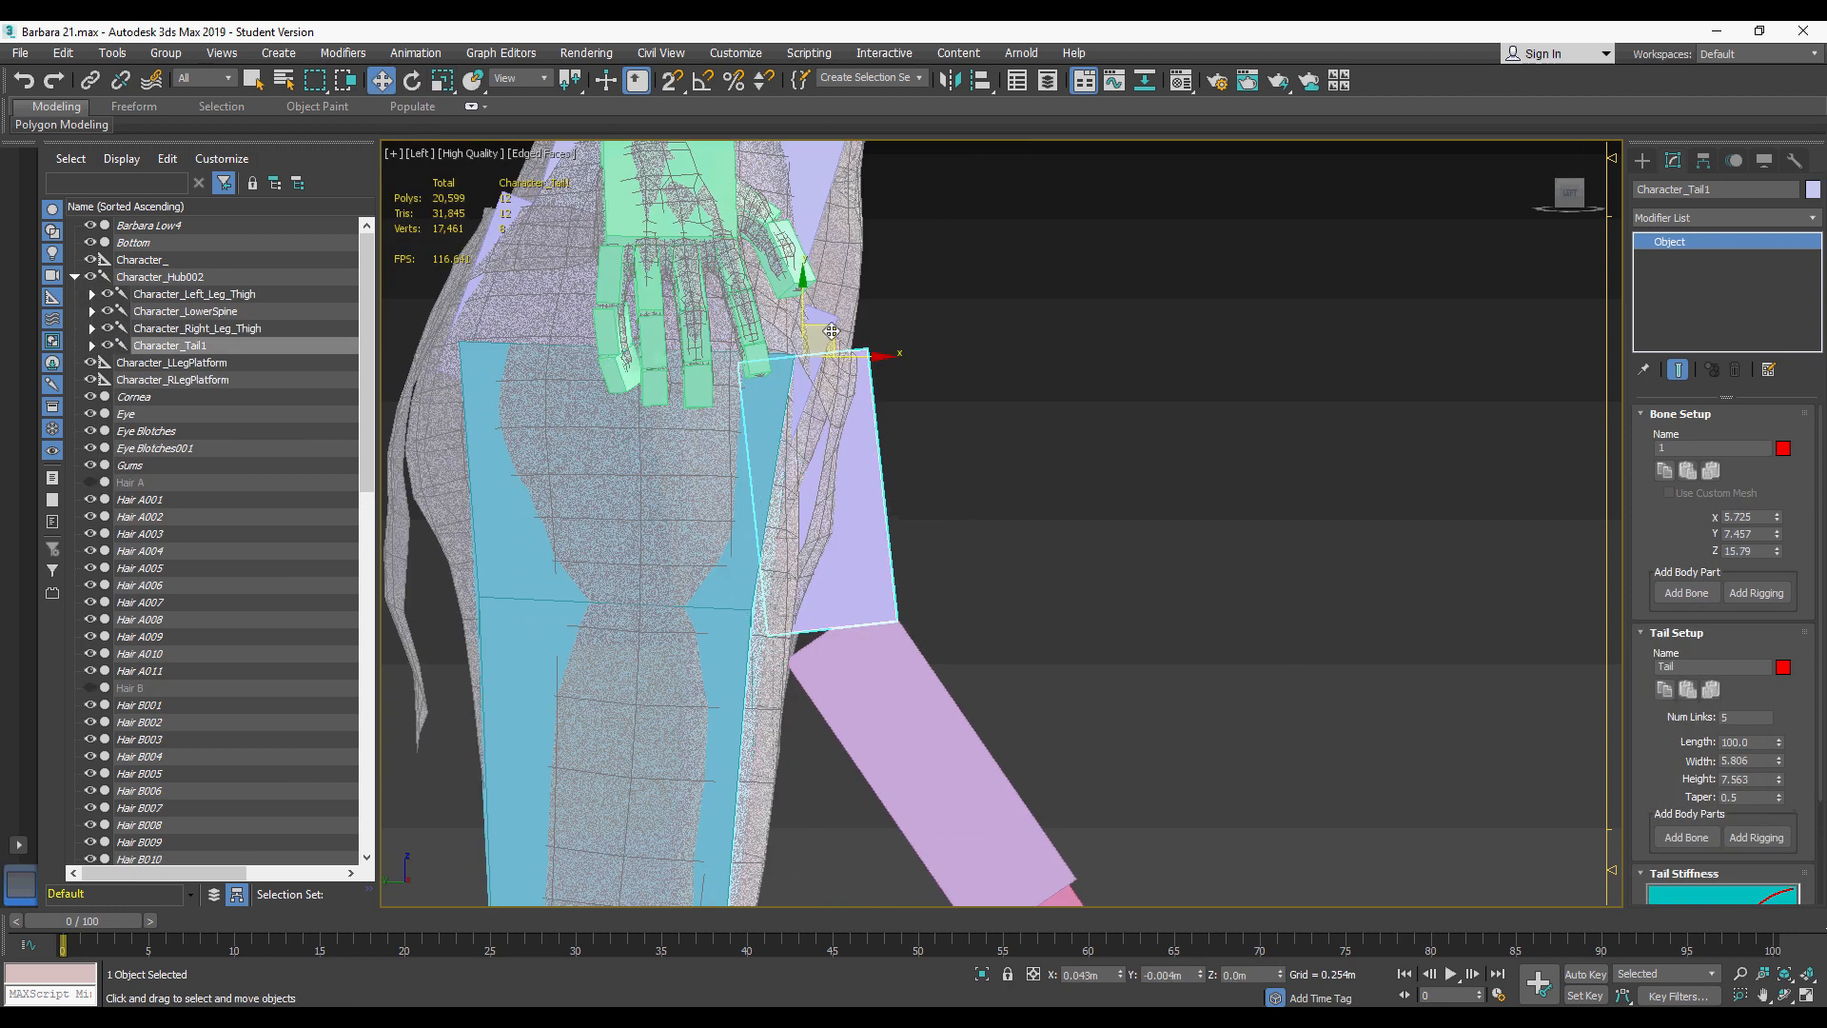
Step: Set the front tail to 2 links and shorten it to a length of 23
{"action": "double_click", "coordinate": [1737, 718]}
{"action": "type", "text": "2"}
{"action": "key", "text": "Return"}
{"action": "left_click_drag", "start_coordinate": [1778, 745], "coordinate": [1770, 817]}
{"action": "key", "text": "p"}
{"action": "scroll", "coordinate": [999, 609], "scroll_direction": "down", "scroll_amount": 4}
{"action": "middle_click_drag", "start_coordinate": [999, 609], "coordinate": [844, 628], "text": "alt"}
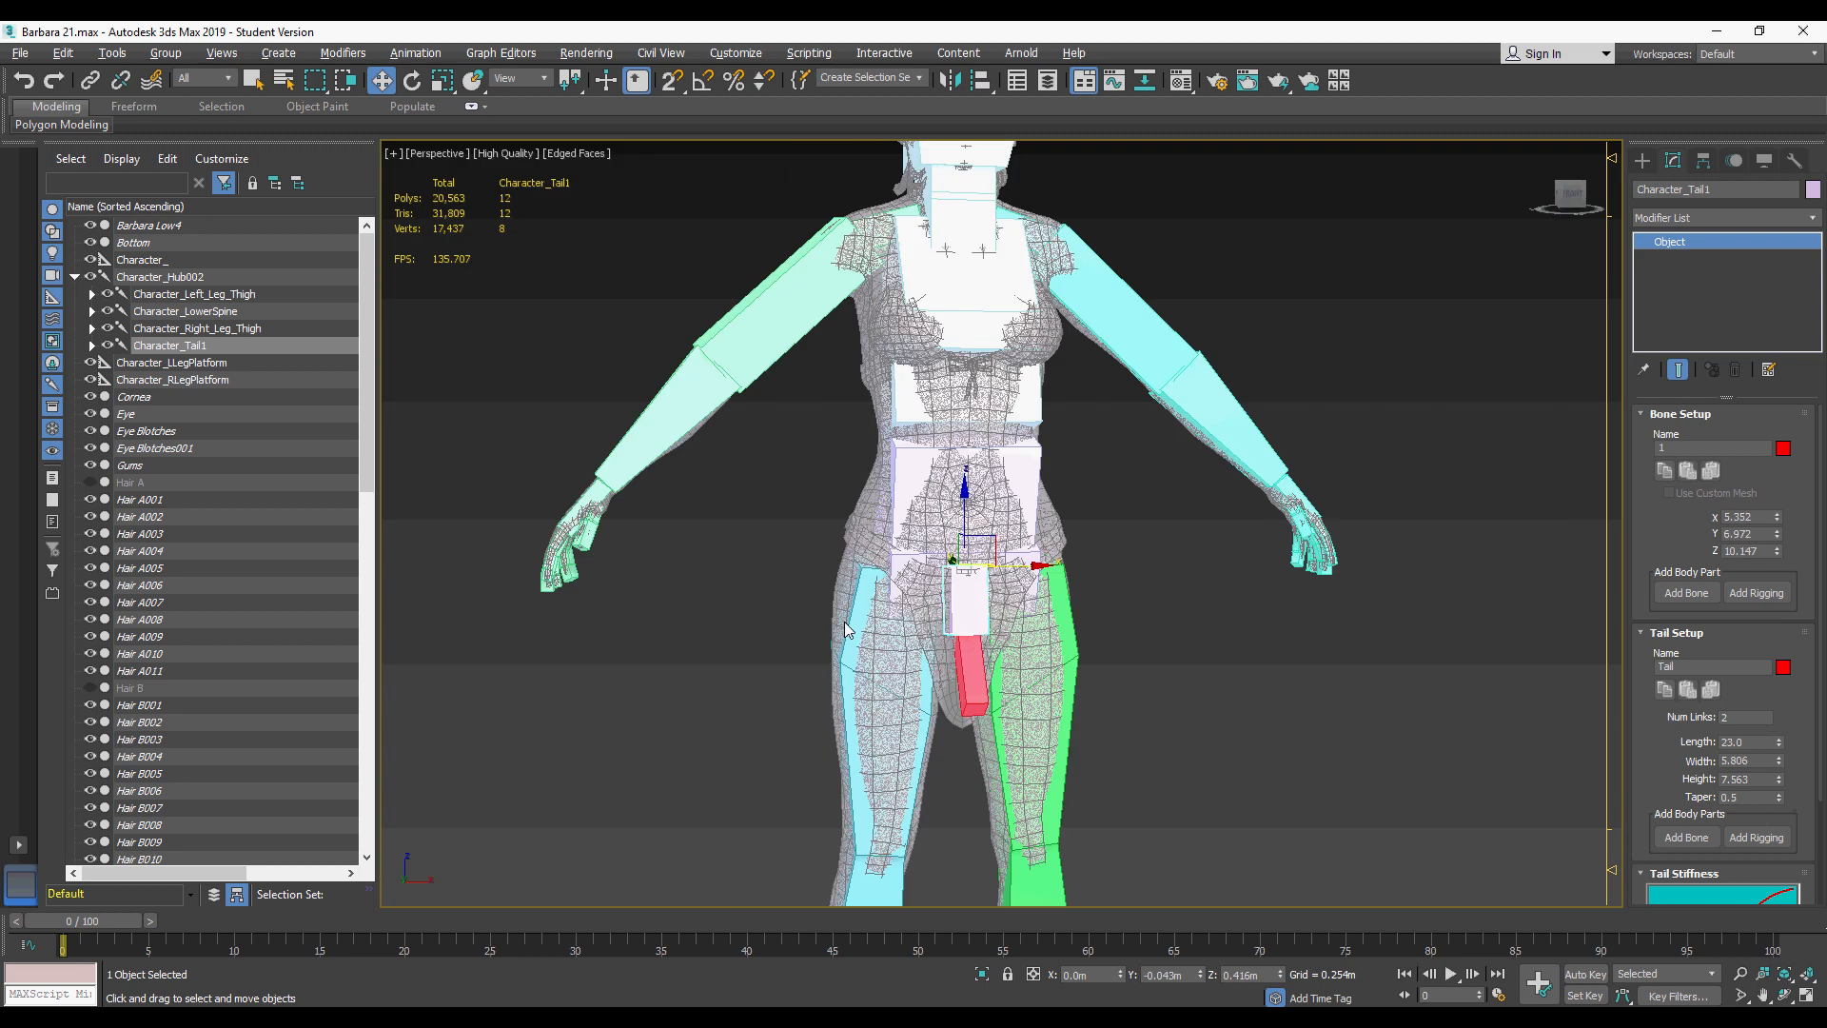
Step: Widen the front tail to about 13 and flatten it to match the shape of the hanging cloth
{"action": "scroll", "coordinate": [847, 630], "scroll_direction": "up", "scroll_amount": 5}
{"action": "left_click_drag", "start_coordinate": [1781, 754], "coordinate": [1781, 761]}
{"action": "middle_click_drag", "start_coordinate": [738, 712], "coordinate": [767, 657], "text": "alt"}
{"action": "left_click", "coordinate": [820, 585]}
{"action": "left_click_drag", "start_coordinate": [1779, 762], "coordinate": [1779, 718]}
{"action": "middle_click_drag", "start_coordinate": [699, 590], "coordinate": [661, 612], "text": "alt"}
Step: Add Edit Poly to the front tail's second bone and narrow its lower vertices to follow the cloth's pointed end
{"action": "left_click", "coordinate": [864, 609]}
{"action": "left_click", "coordinate": [1724, 218]}
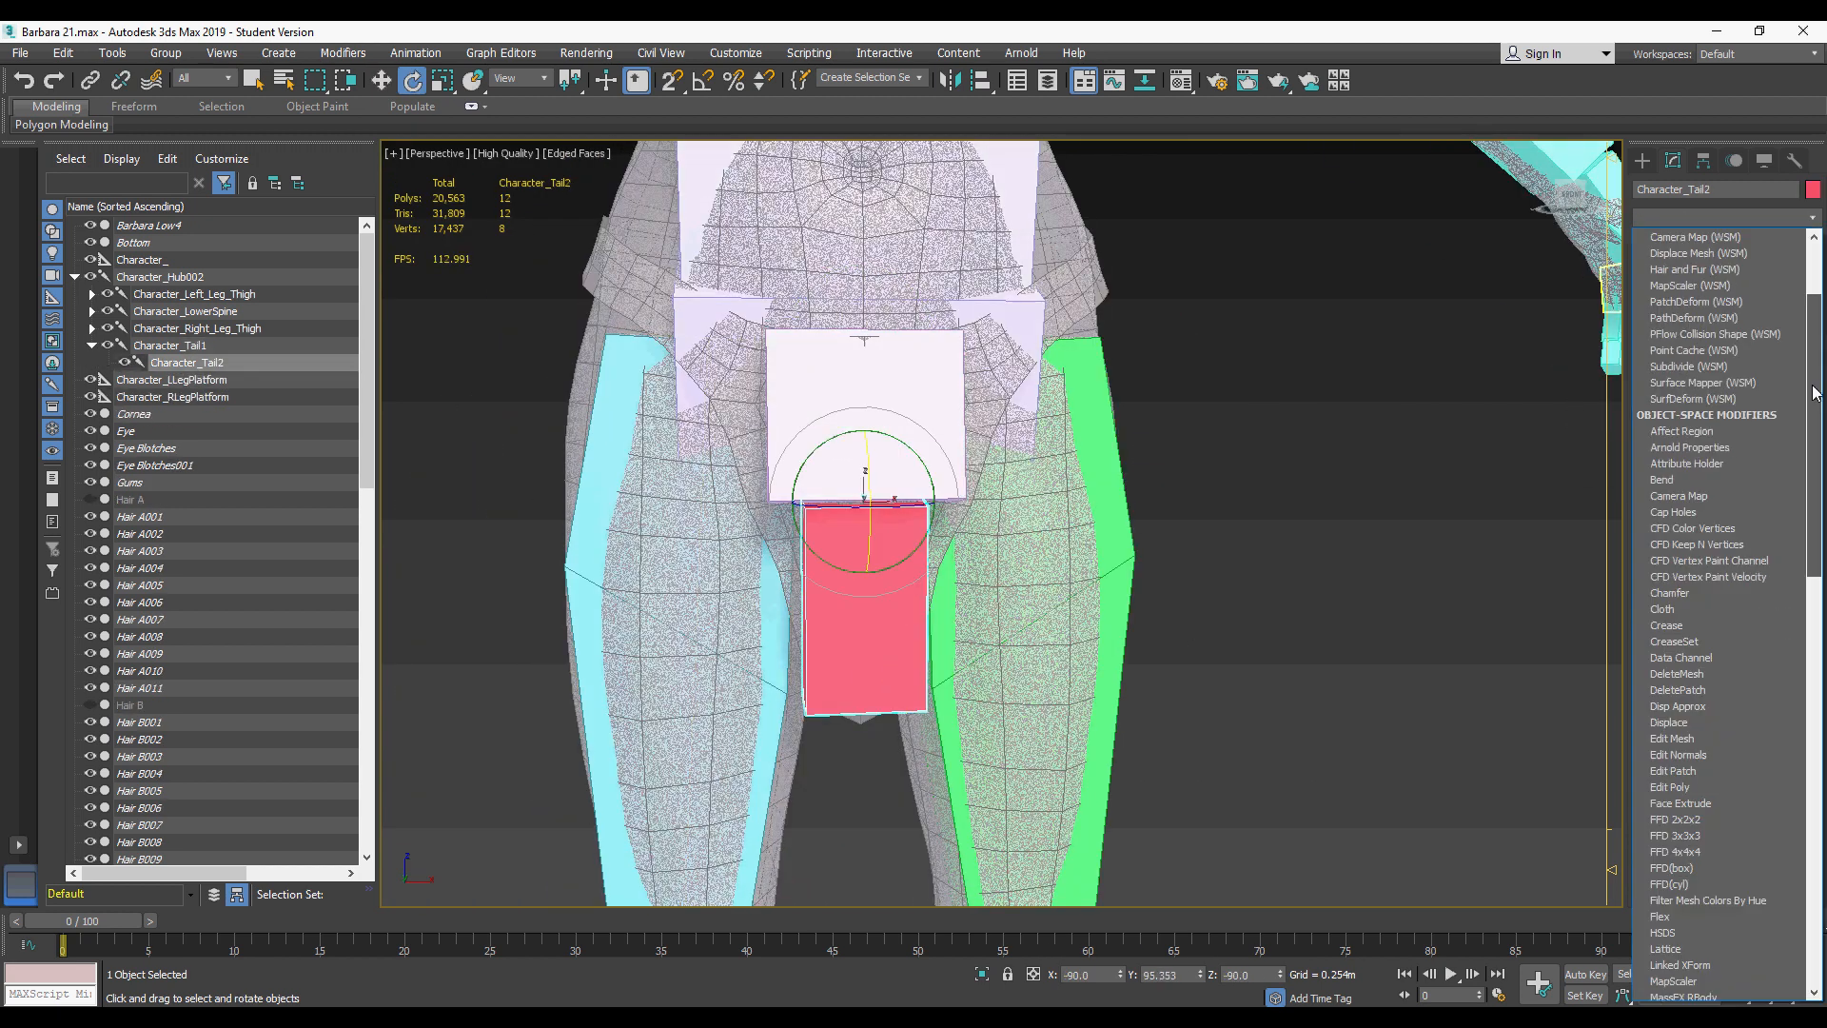
{"action": "left_click", "coordinate": [1679, 776]}
{"action": "key", "text": "f"}
{"action": "scroll", "coordinate": [958, 515], "scroll_direction": "up", "scroll_amount": 4}
{"action": "key", "text": "1"}
{"action": "left_click_drag", "start_coordinate": [1256, 695], "coordinate": [776, 818]}
{"action": "key", "text": "r"}
{"action": "left_click_drag", "start_coordinate": [1023, 733], "coordinate": [1025, 809]}
Step: Widen the upper end of the front tail's second bone and collapse its modifier stack
{"action": "left_click_drag", "start_coordinate": [970, 385], "coordinate": [973, 304]}
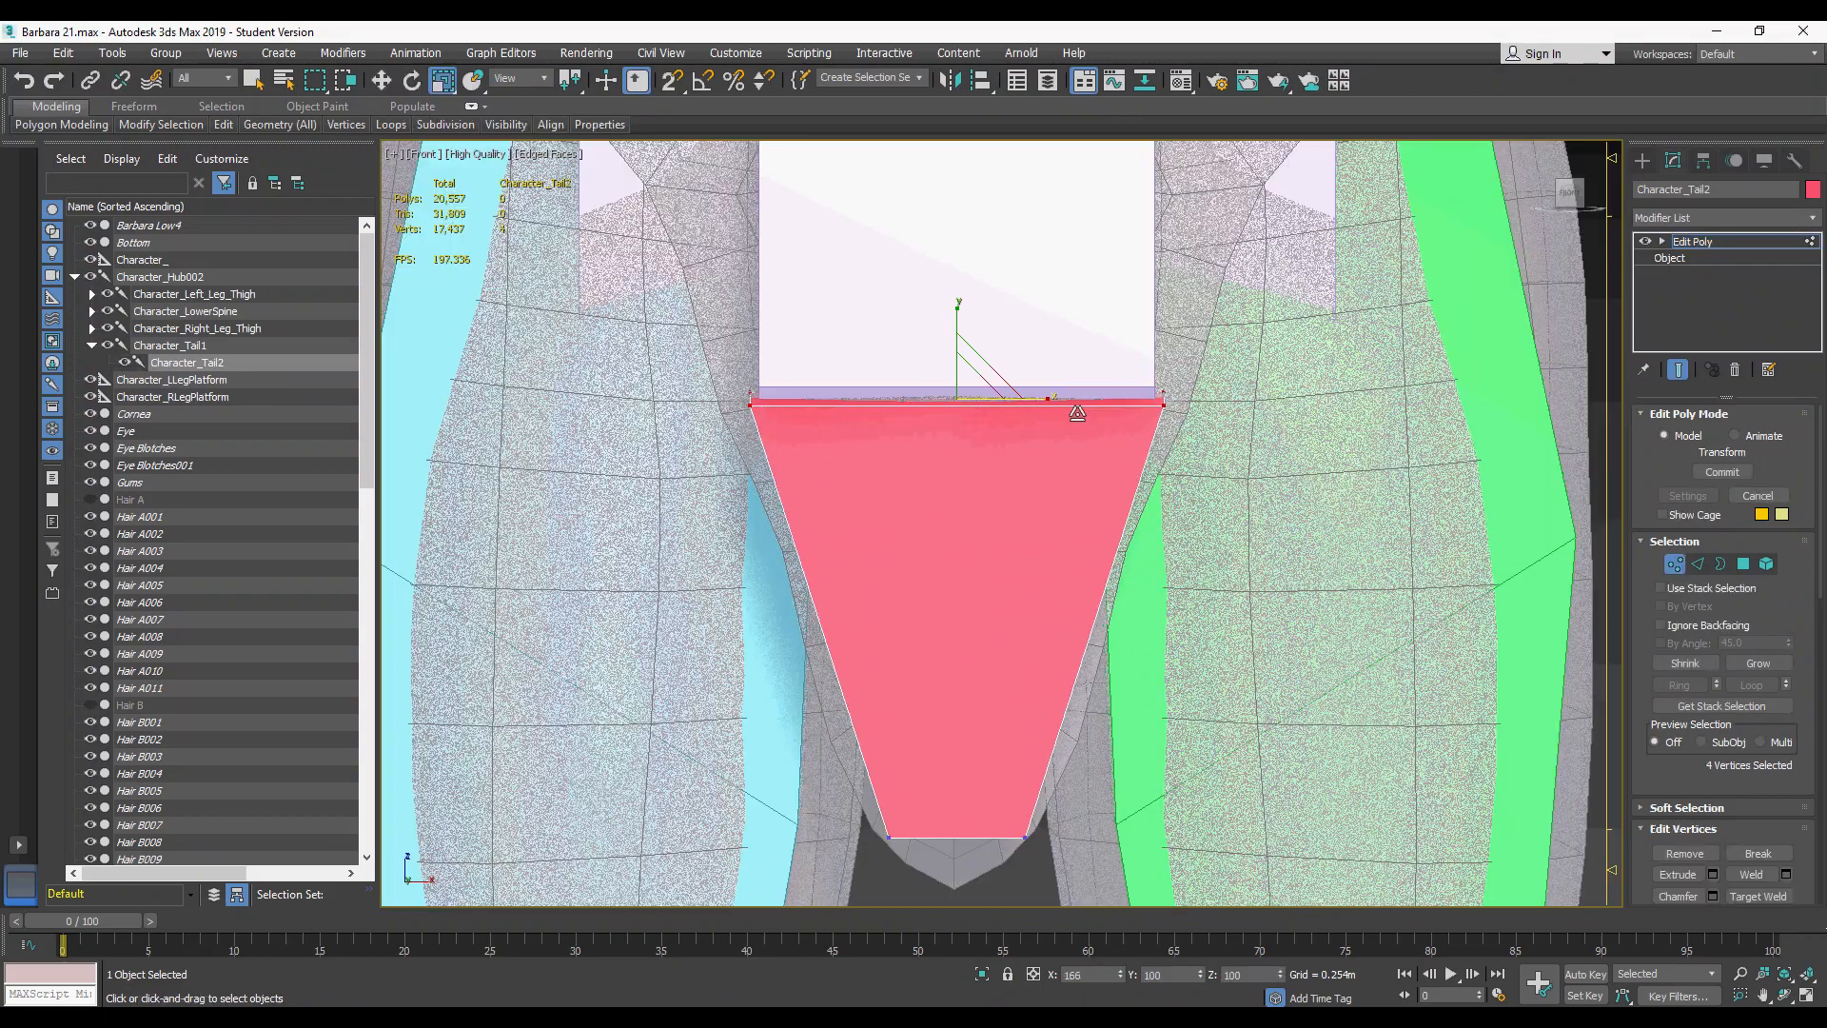
{"action": "right_click", "coordinate": [1694, 238]}
{"action": "left_click", "coordinate": [1662, 437]}
Step: Add Edit Poly to the front tail's first bone, widen its top vertices to the cloth's width and collapse the stack
{"action": "left_click", "coordinate": [1722, 218]}
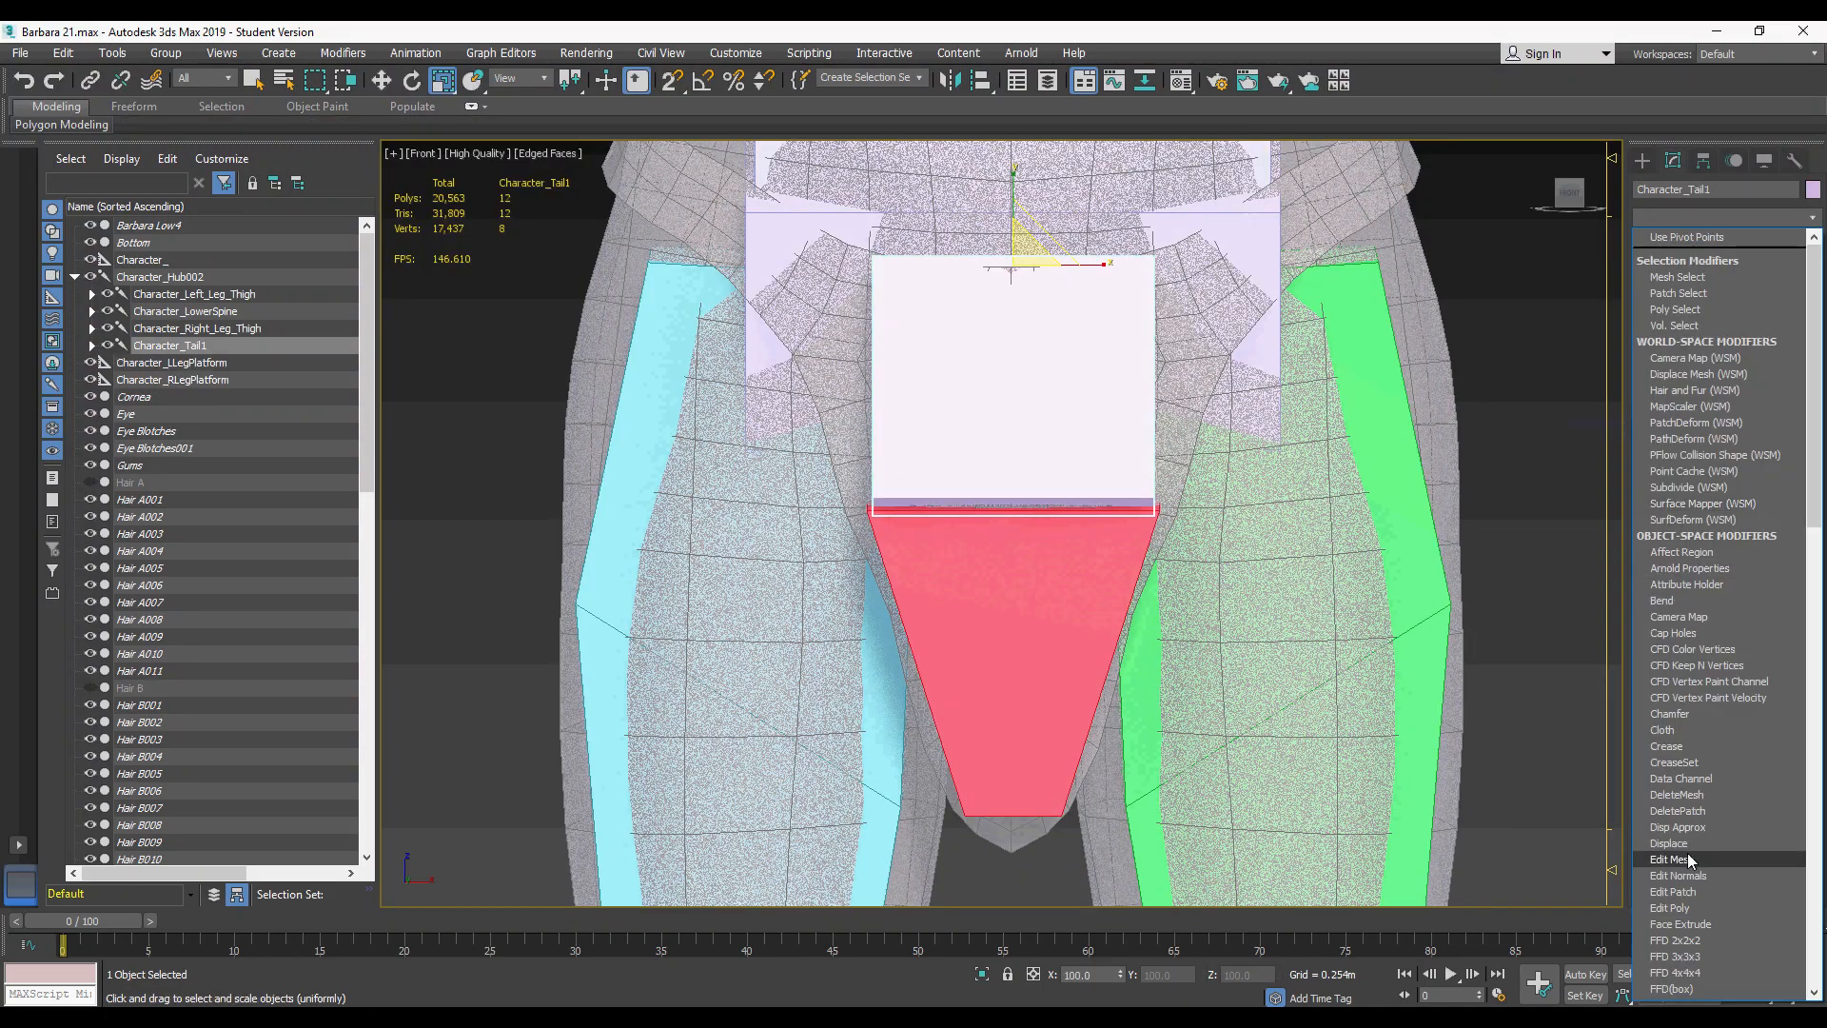
{"action": "left_click", "coordinate": [1672, 859]}
{"action": "left_click_drag", "start_coordinate": [820, 318], "coordinate": [1223, 207]}
{"action": "left_click_drag", "start_coordinate": [1087, 257], "coordinate": [1158, 281]}
{"action": "right_click", "coordinate": [1693, 242]}
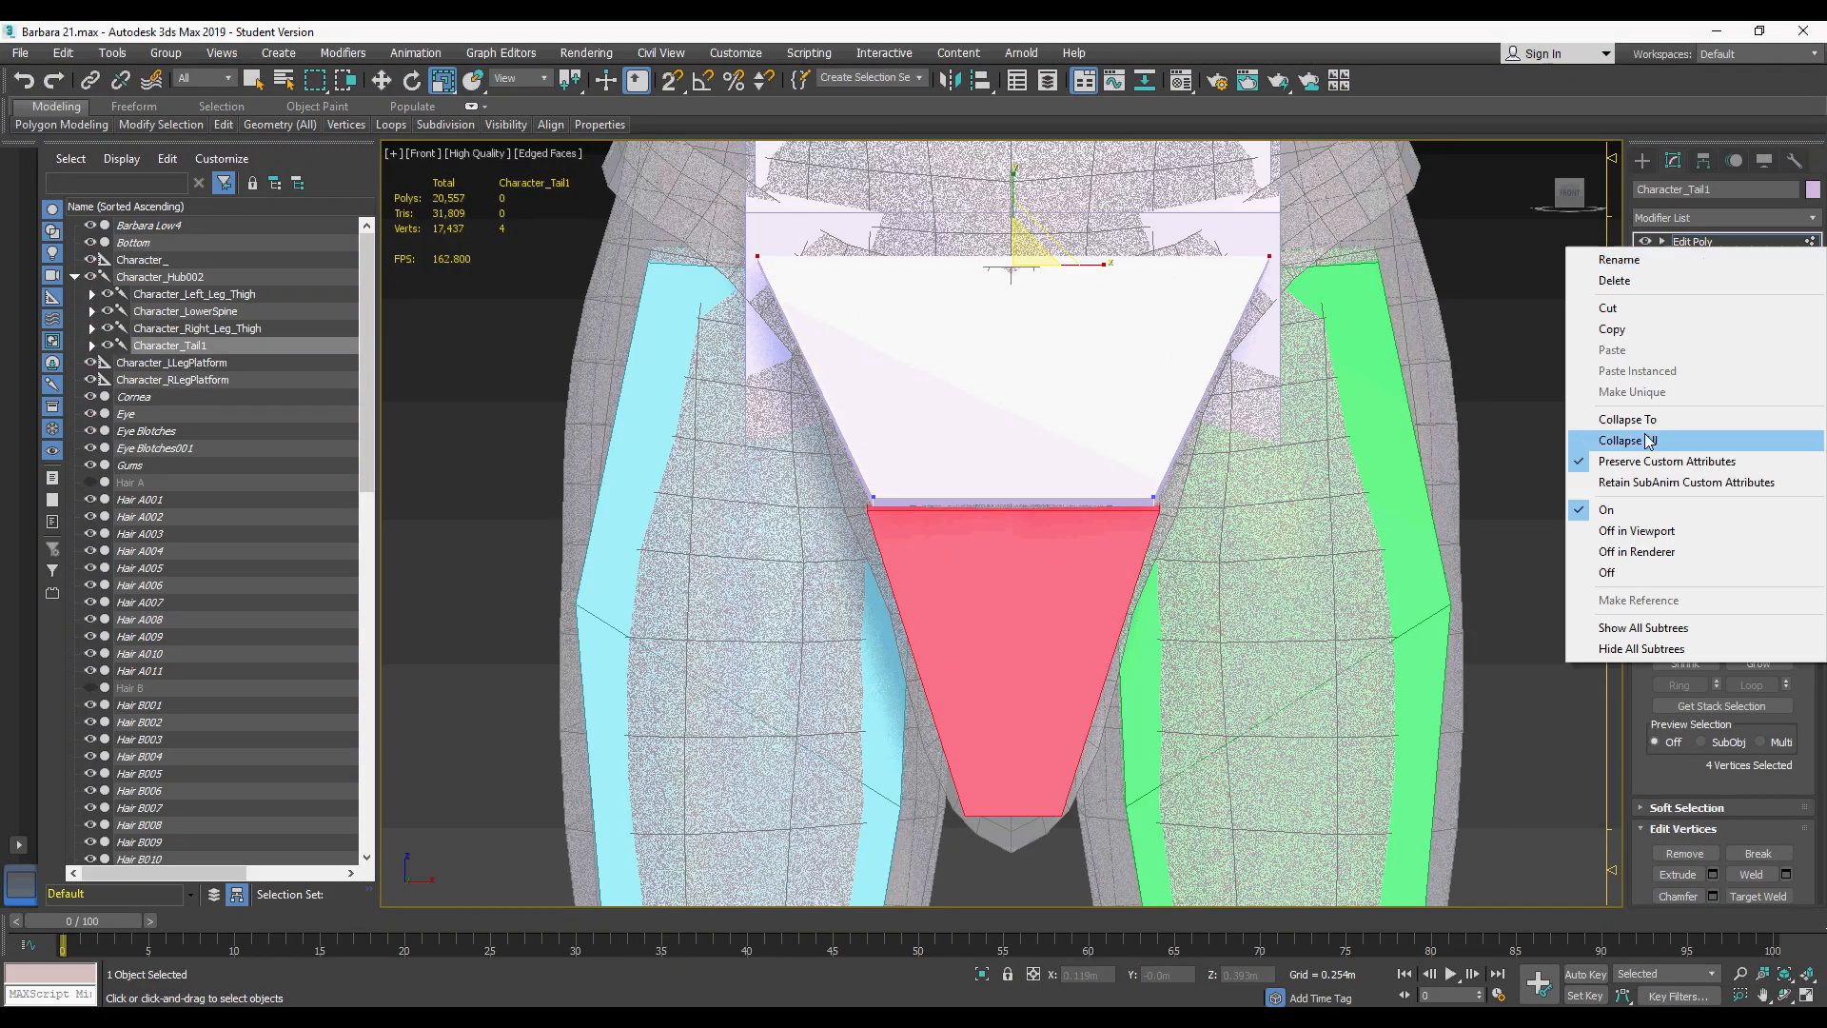
{"action": "left_click", "coordinate": [1651, 438]}
Step: Set the front tail's height to about 1.1 so it fits the cloth from the side
{"action": "key", "text": "p"}
{"action": "middle_click_drag", "start_coordinate": [970, 428], "coordinate": [1265, 467], "text": "alt"}
{"action": "left_click_drag", "start_coordinate": [1782, 853], "coordinate": [1781, 846]}
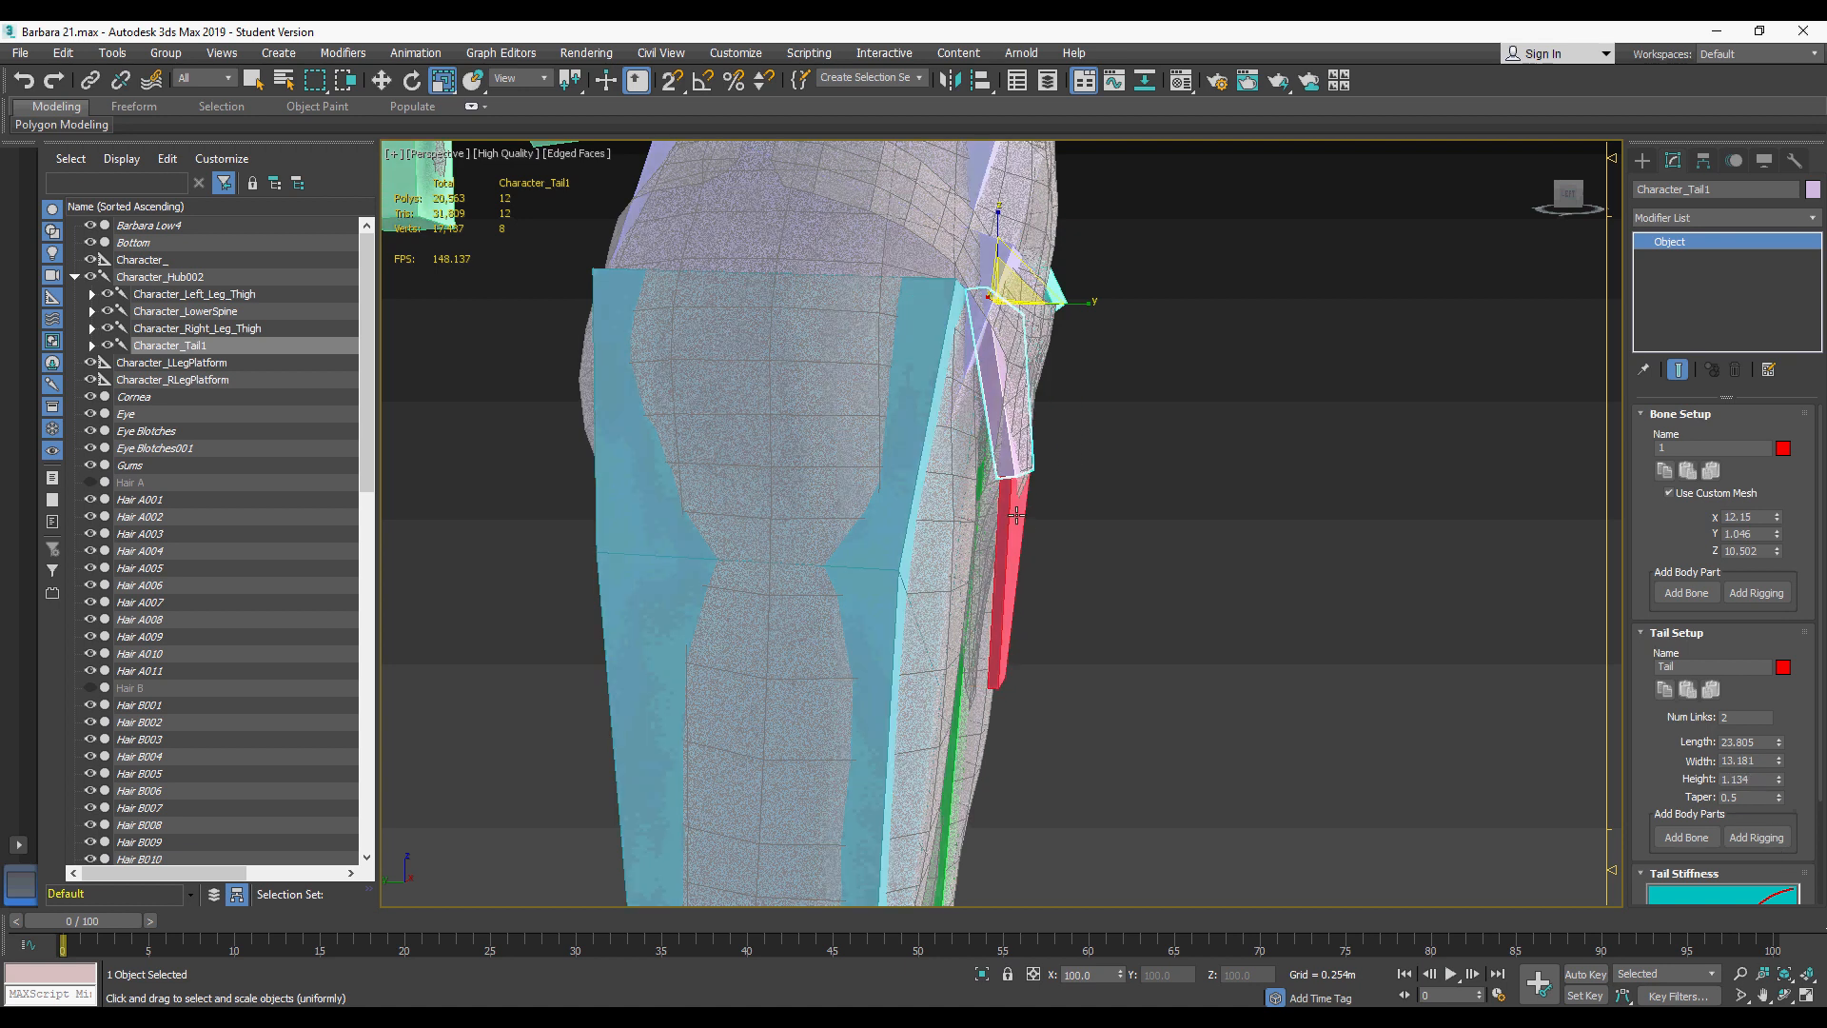
{"action": "left_click", "coordinate": [1010, 543], "text": "ctrl"}
{"action": "key", "text": "e"}
{"action": "left_click", "coordinate": [1227, 475]}
Step: Add another tail to the pelvis hub and select its first bone in the expanded hierarchy
{"action": "scroll", "coordinate": [1170, 475], "scroll_direction": "down", "scroll_amount": 4}
{"action": "middle_click_drag", "start_coordinate": [1094, 476], "coordinate": [1066, 419], "text": "alt"}
{"action": "left_click", "coordinate": [1048, 369]}
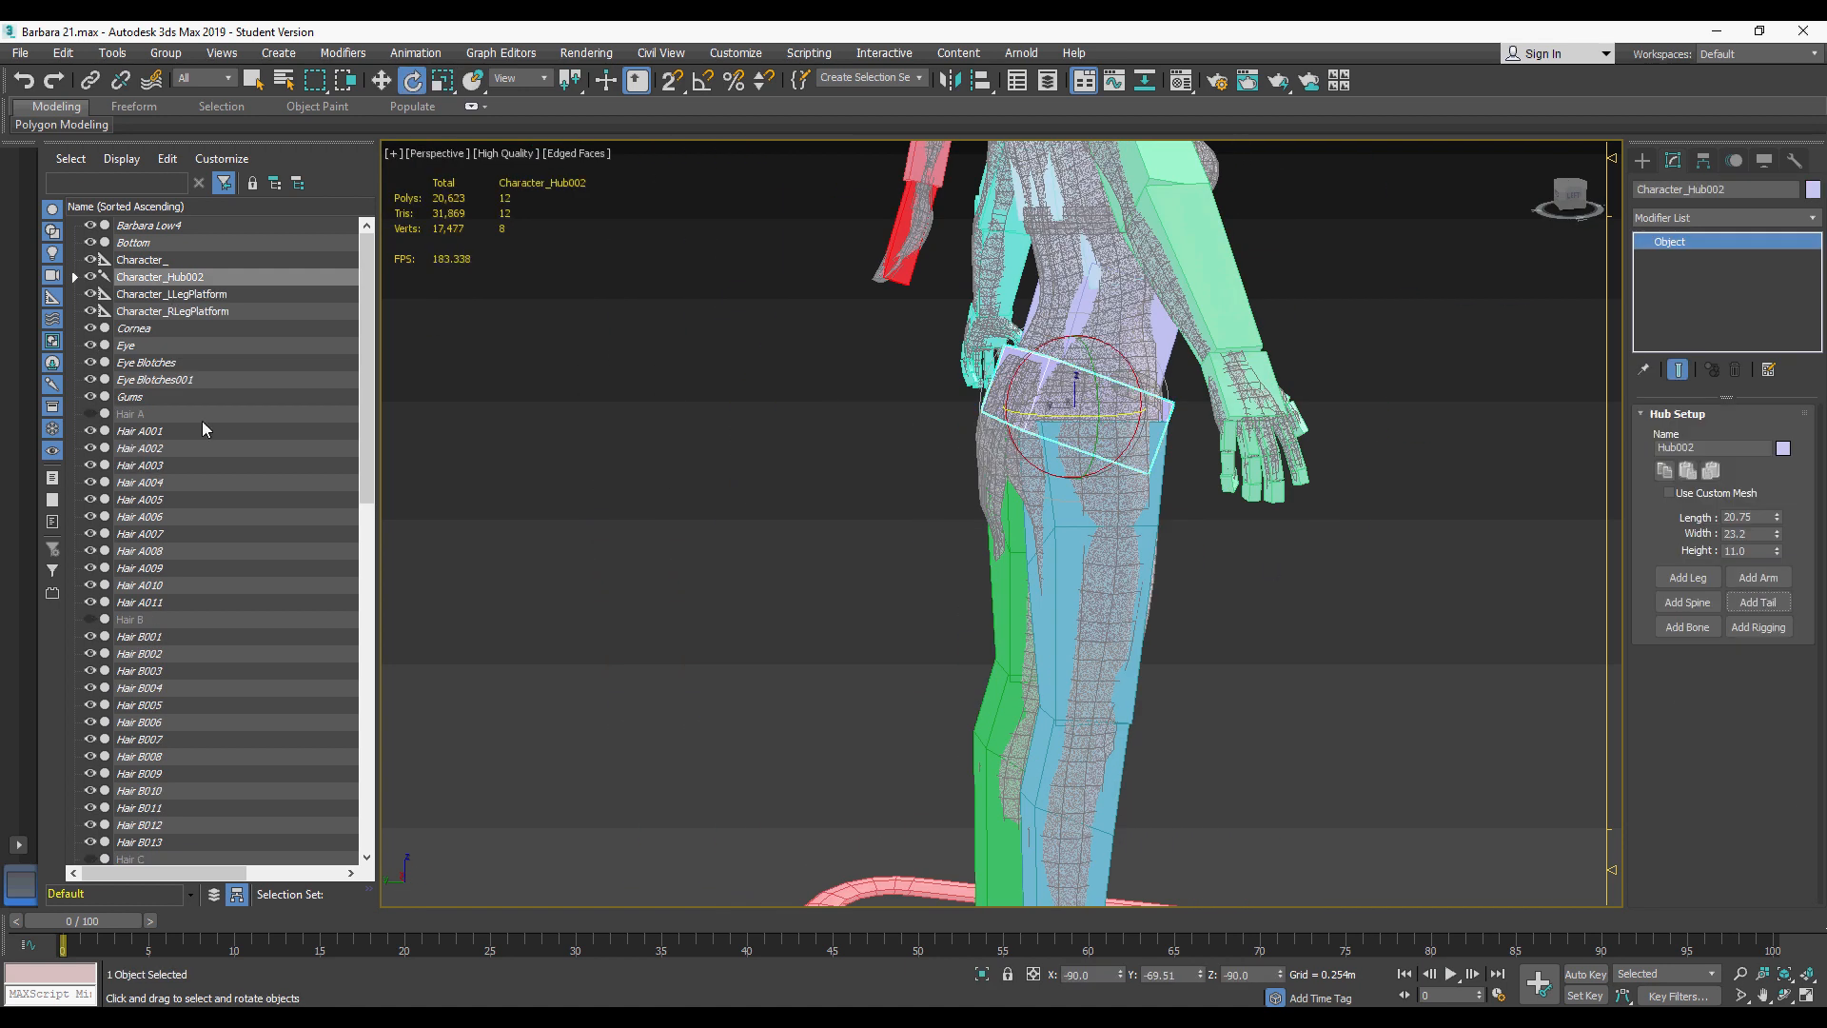
{"action": "left_click", "coordinate": [74, 276]}
{"action": "left_click", "coordinate": [170, 345]}
{"action": "middle_click_drag", "start_coordinate": [1047, 571], "coordinate": [1202, 779], "text": "alt"}
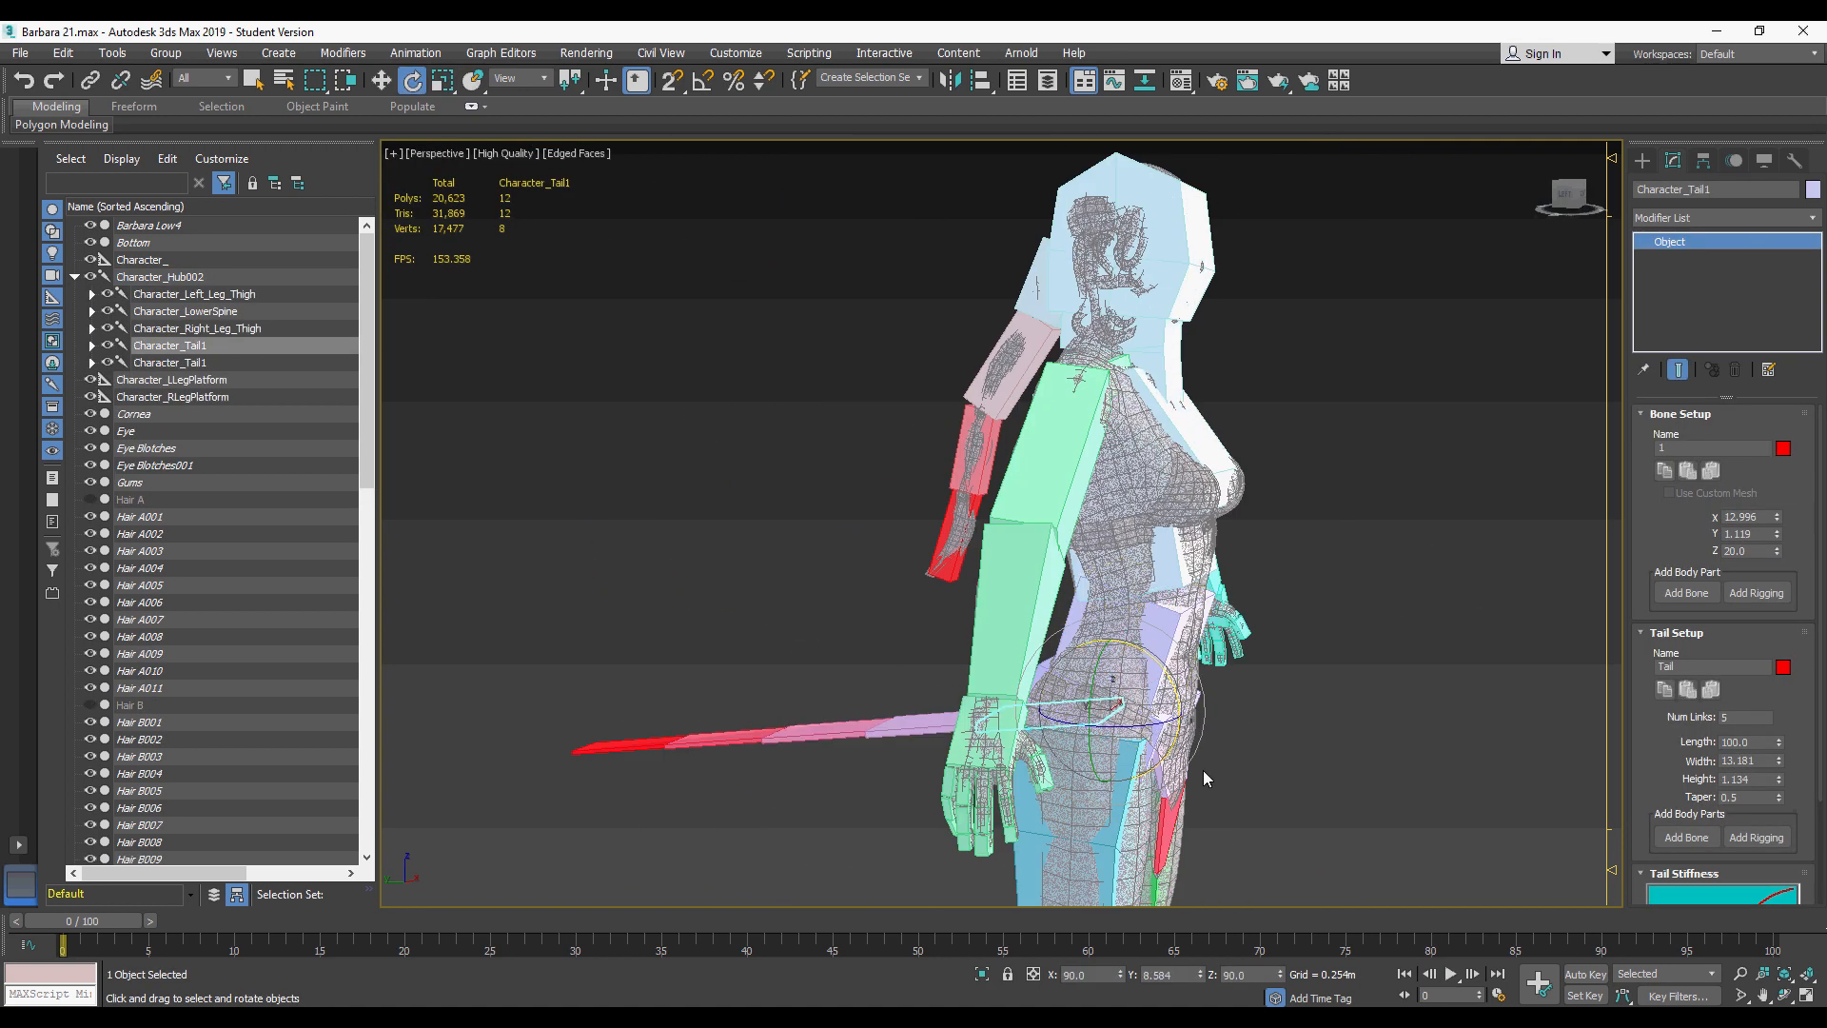
Step: Move the rear tail's first bone to the back of the pelvis and set the tail to 2 links
{"action": "key", "text": "l"}
{"action": "scroll", "coordinate": [1104, 571], "scroll_direction": "up", "scroll_amount": 4}
{"action": "key", "text": "w"}
{"action": "left_click_drag", "start_coordinate": [1099, 407], "coordinate": [1035, 377]}
{"action": "double_click", "coordinate": [1739, 717]}
{"action": "type", "text": "2"}
{"action": "key", "text": "Return"}
Step: Move the rear tail's second bone up to the back of the hips and rotate it downwards
{"action": "left_click", "coordinate": [440, 874]}
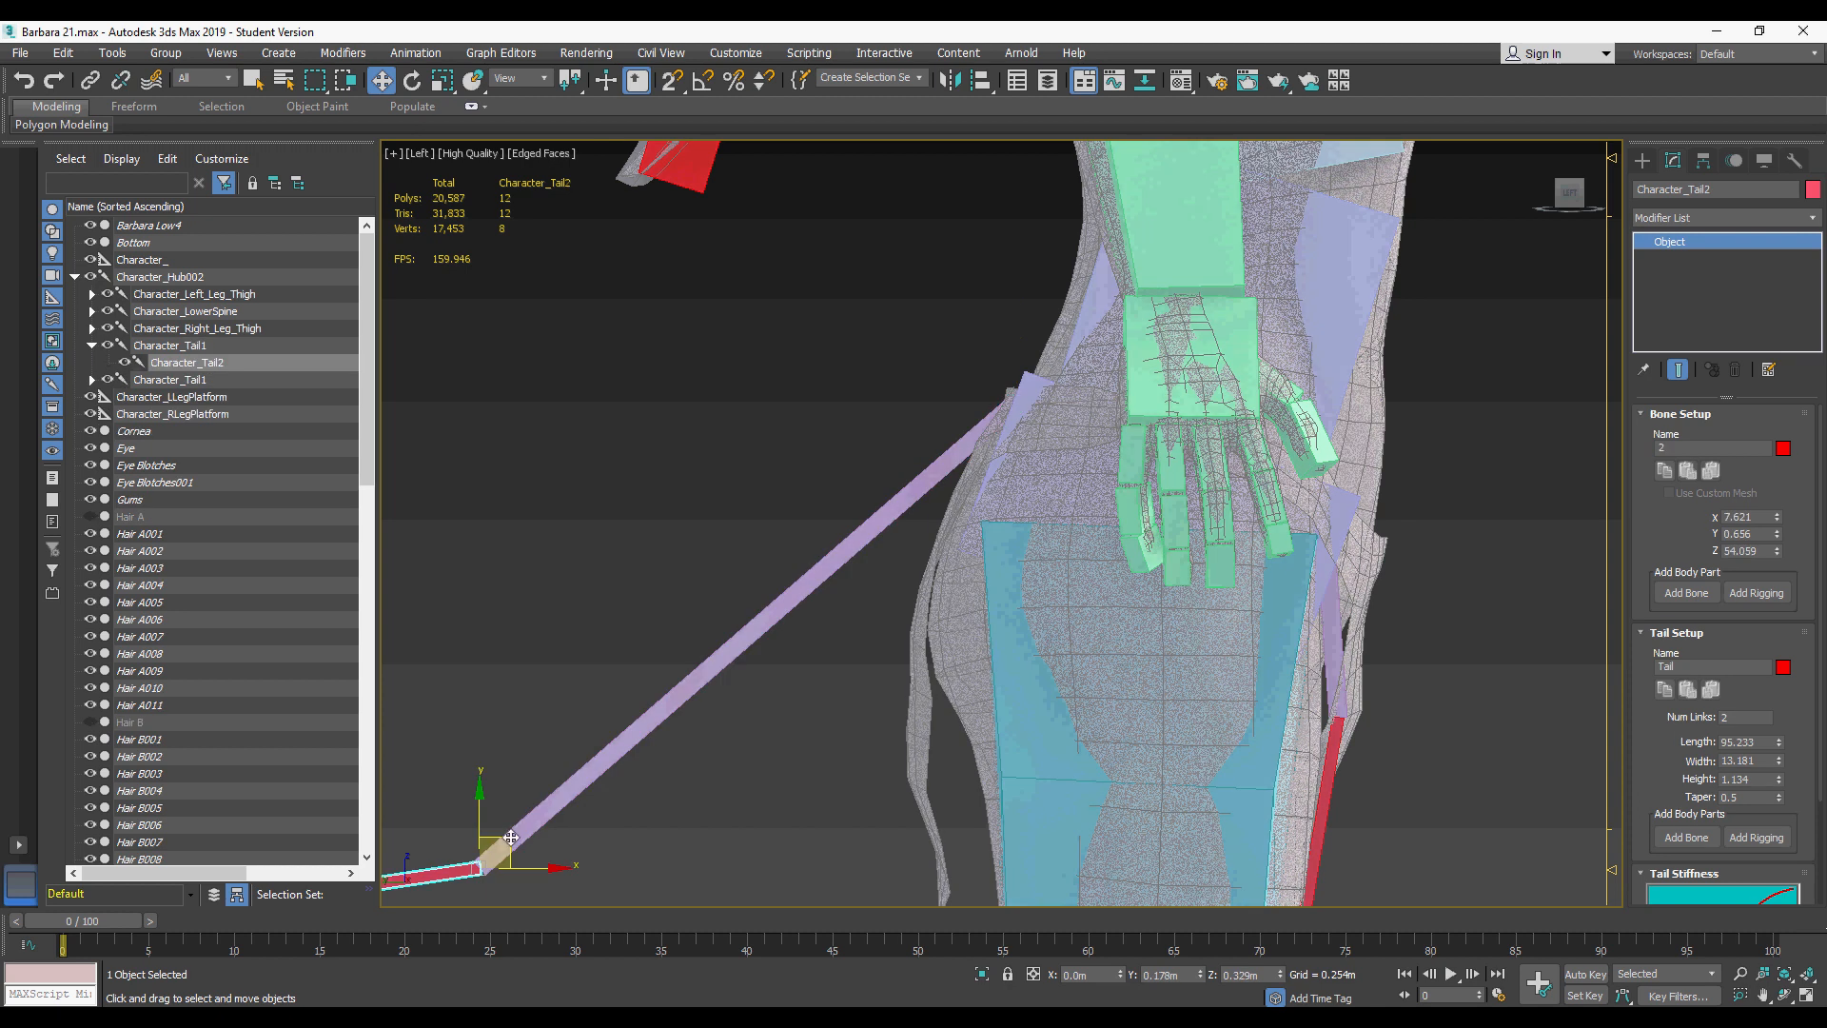
{"action": "left_click_drag", "start_coordinate": [511, 837], "coordinate": [974, 545]}
{"action": "middle_click_drag", "start_coordinate": [795, 671], "coordinate": [795, 620]}
{"action": "scroll", "coordinate": [795, 620], "scroll_direction": "down", "scroll_amount": 4}
{"action": "key", "text": "e"}
{"action": "left_click_drag", "start_coordinate": [790, 542], "coordinate": [802, 611]}
{"action": "scroll", "coordinate": [1056, 295], "scroll_direction": "down", "scroll_amount": 2}
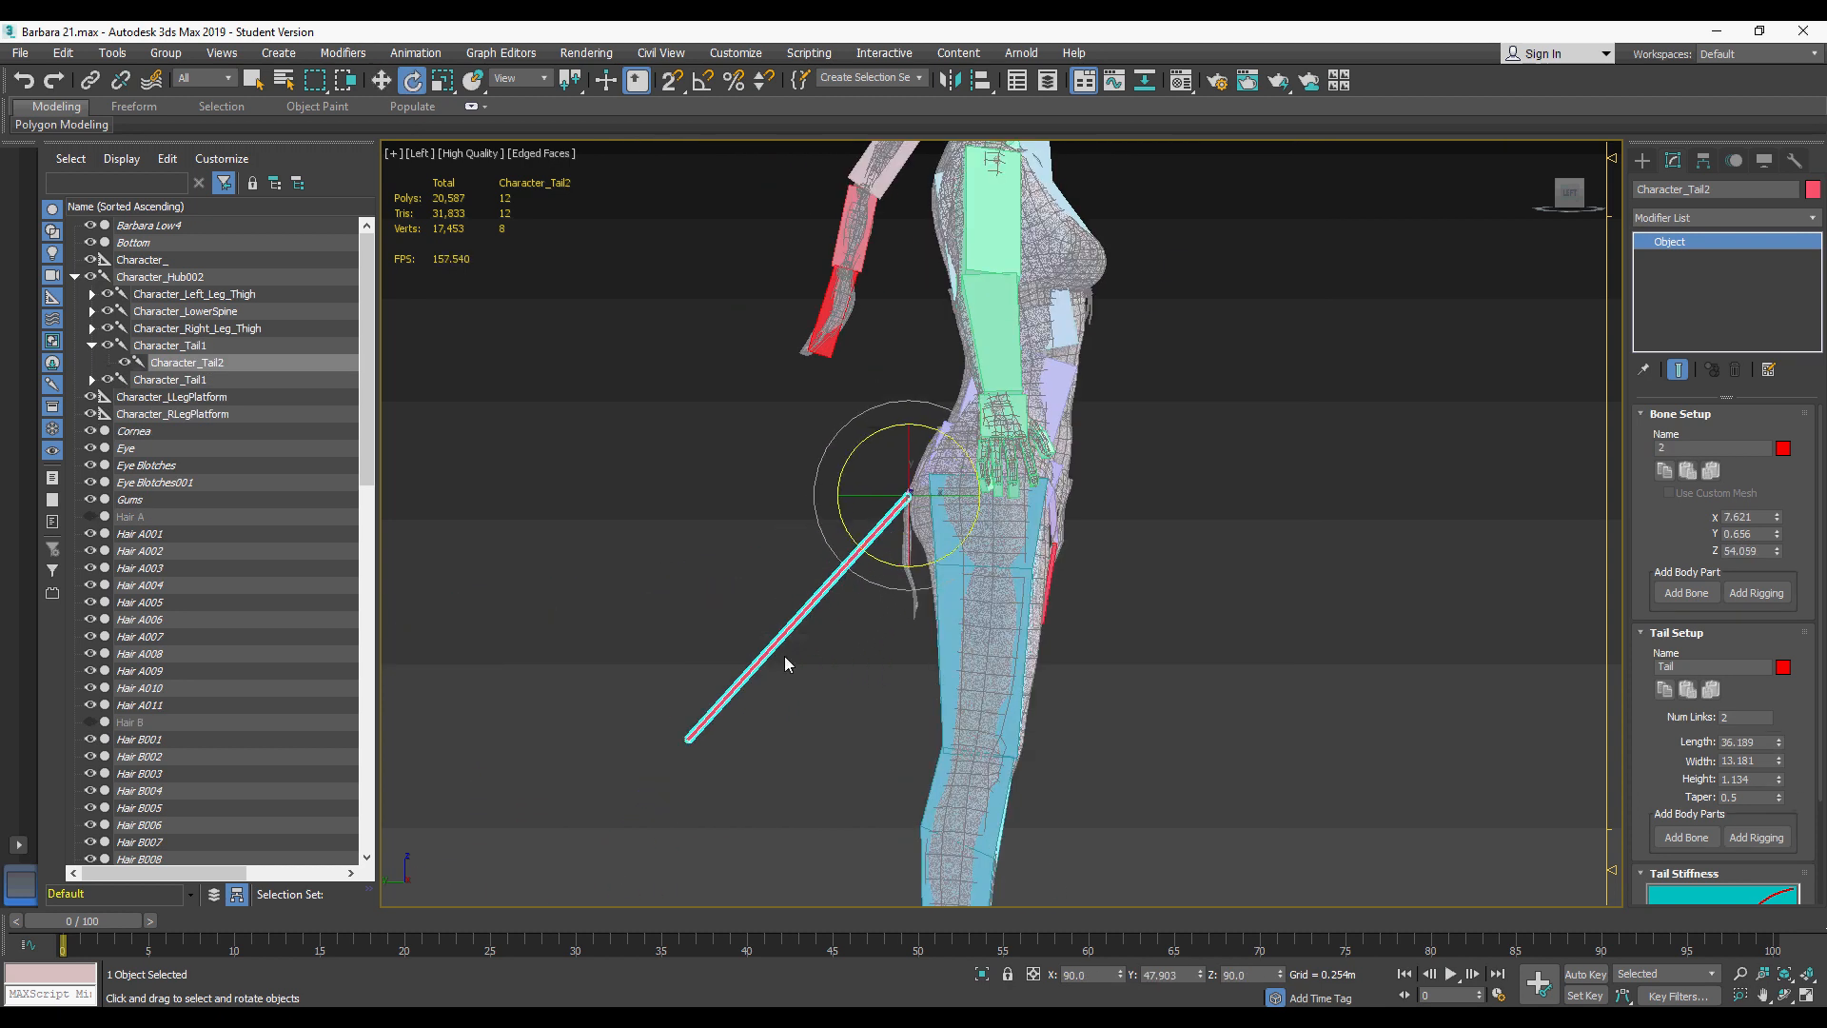
Step: Shorten the rear tail to a length of about 27, and move and rotate its second bone to hang along the rear cloth
{"action": "key", "text": "r"}
{"action": "middle_click_drag", "start_coordinate": [935, 726], "coordinate": [894, 648], "text": "alt"}
{"action": "left_click_drag", "start_coordinate": [1777, 788], "coordinate": [1778, 747]}
{"action": "key", "text": "l"}
{"action": "scroll", "coordinate": [1142, 533], "scroll_direction": "up", "scroll_amount": 5}
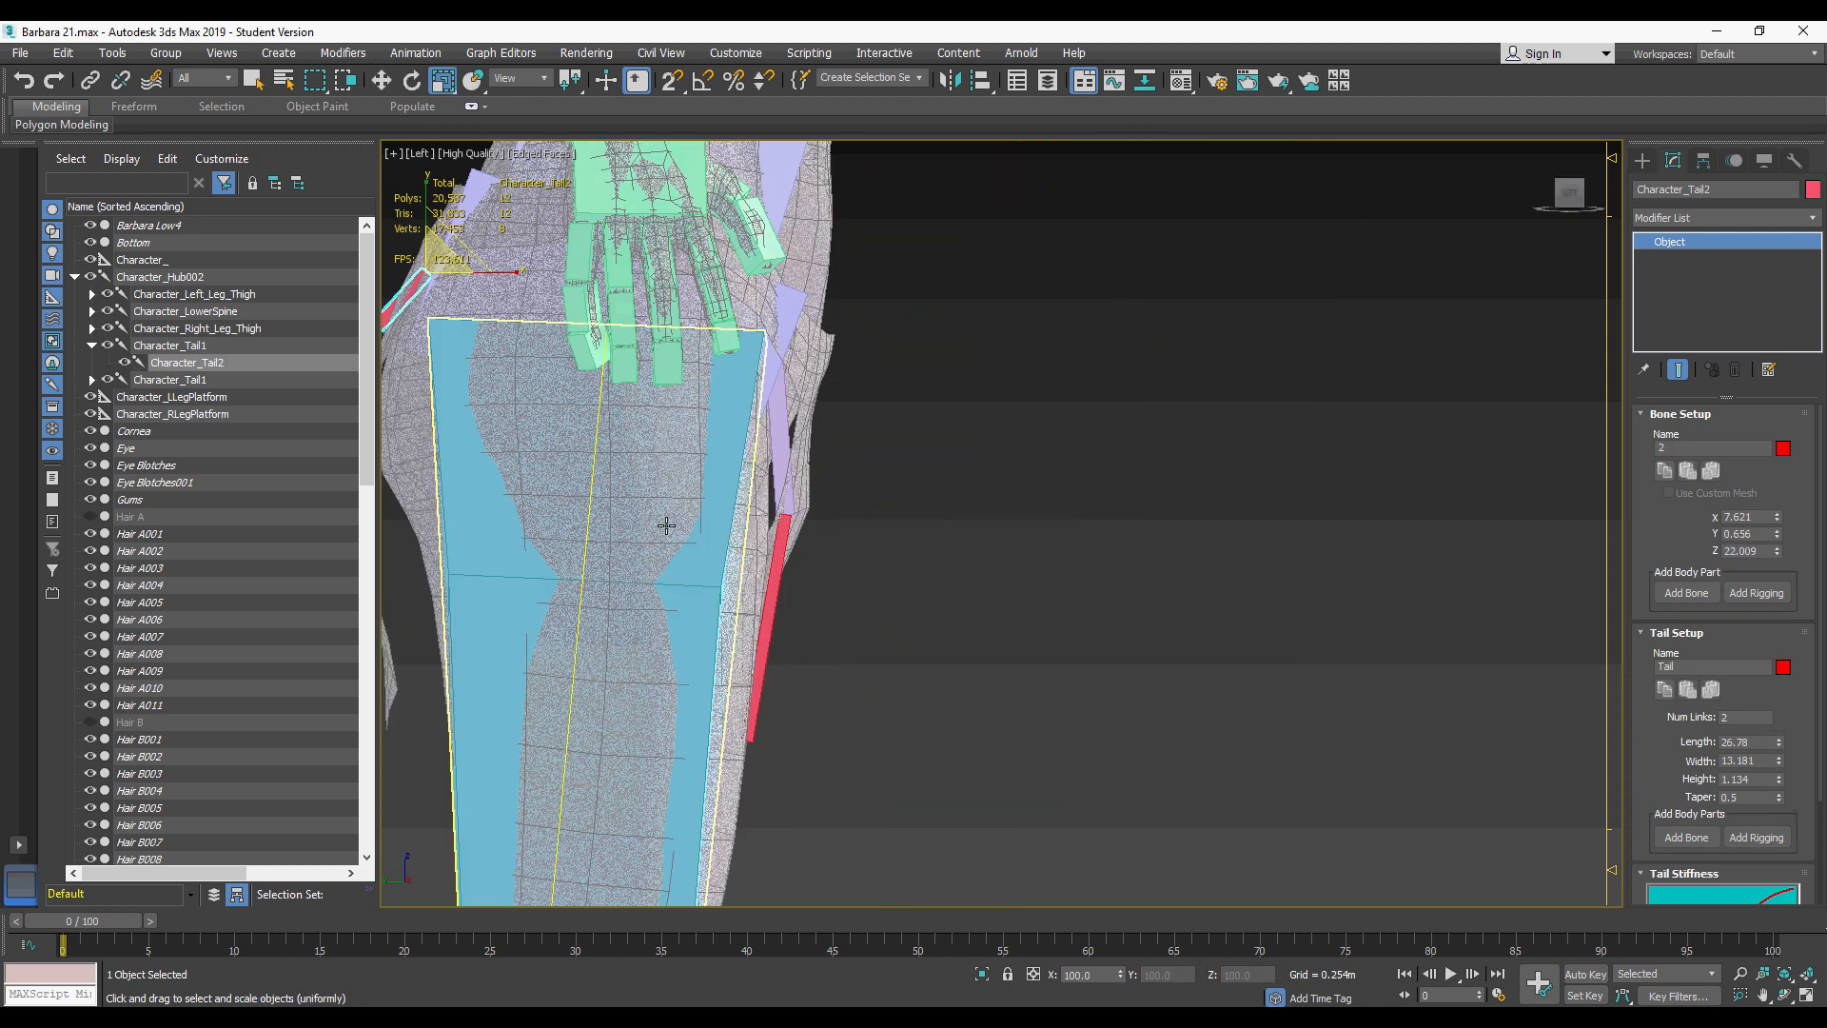
{"action": "middle_click_drag", "start_coordinate": [665, 523], "coordinate": [994, 543]}
{"action": "key", "text": "w"}
{"action": "left_click_drag", "start_coordinate": [809, 273], "coordinate": [741, 427]}
{"action": "key", "text": "e"}
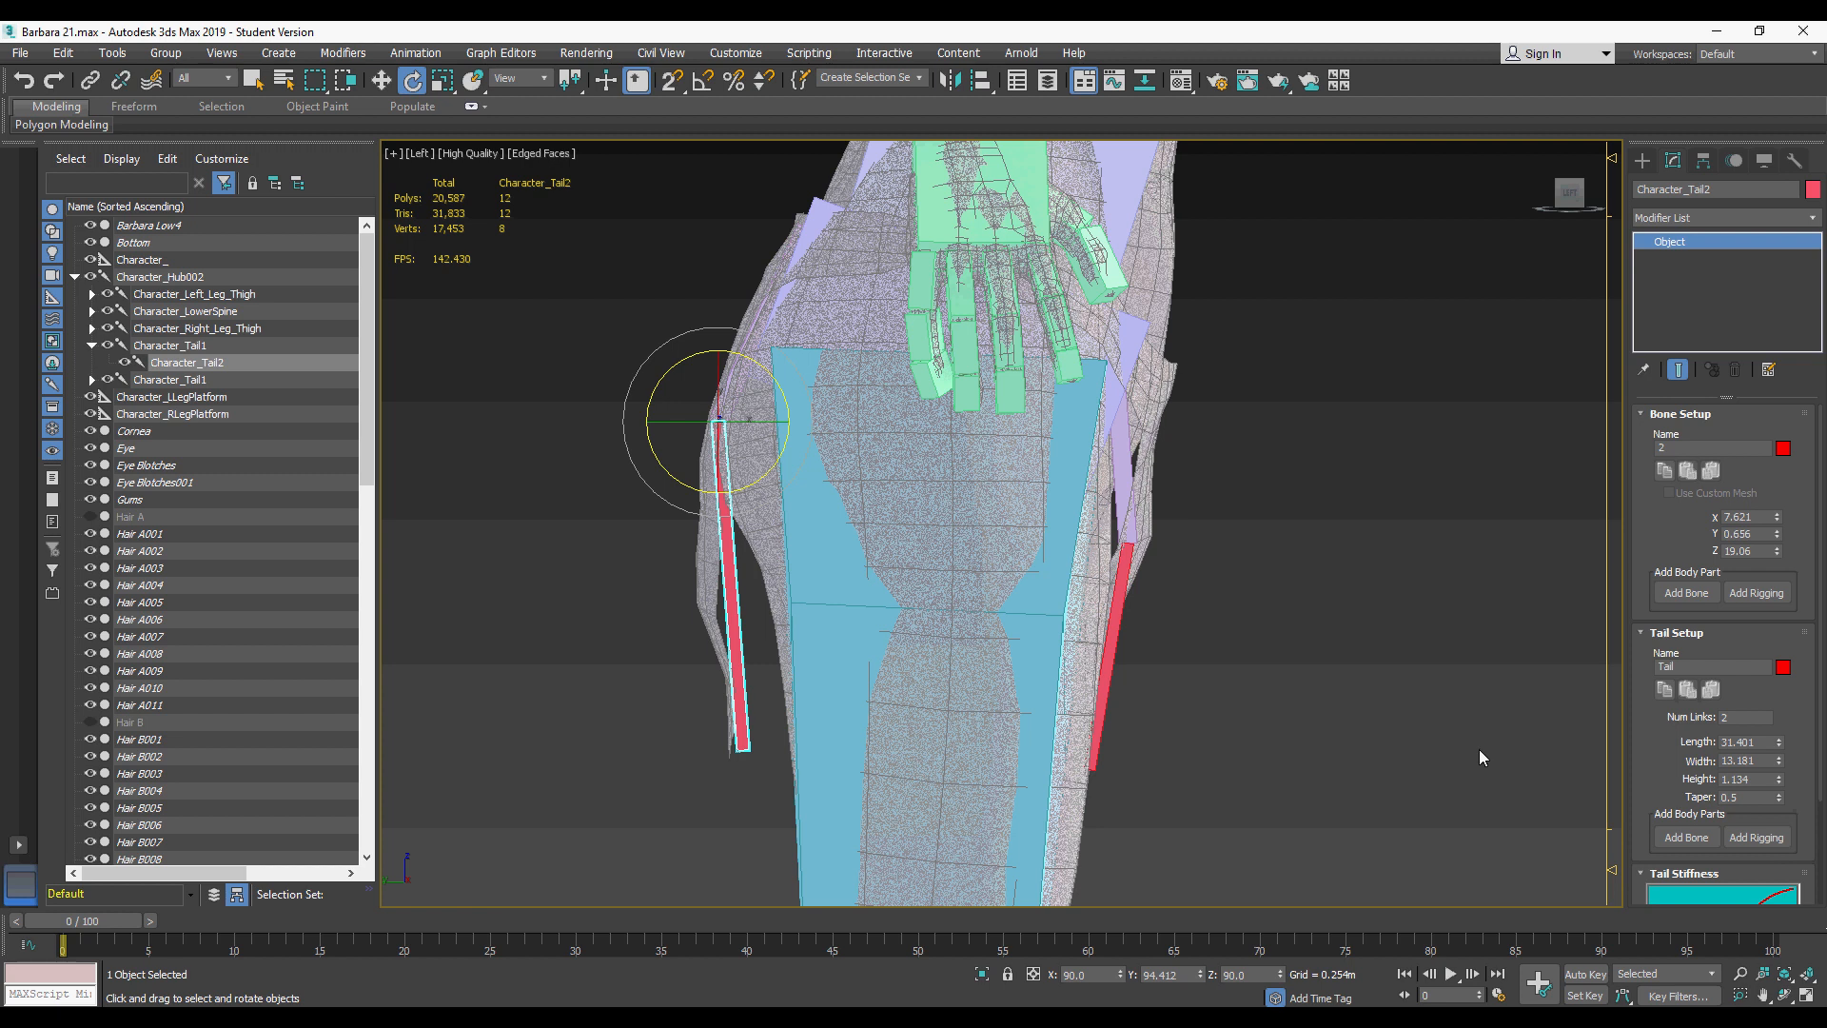
Step: Add Edit Poly to the rear tail's second bone and enable vertex editing in the Back view
{"action": "key", "text": "p"}
{"action": "middle_click_drag", "start_coordinate": [951, 571], "coordinate": [1189, 542], "text": "alt"}
{"action": "key", "text": "w"}
{"action": "left_click", "coordinate": [751, 371]}
{"action": "mouse_move", "coordinate": [1046, 570]}
{"action": "middle_mouse_down", "text": "alt"}
{"action": "mouse_move", "coordinate": [904, 590]}
{"action": "mouse_move", "coordinate": [1066, 590]}
{"action": "middle_mouse_up", "text": "alt"}
{"action": "left_click", "coordinate": [714, 628]}
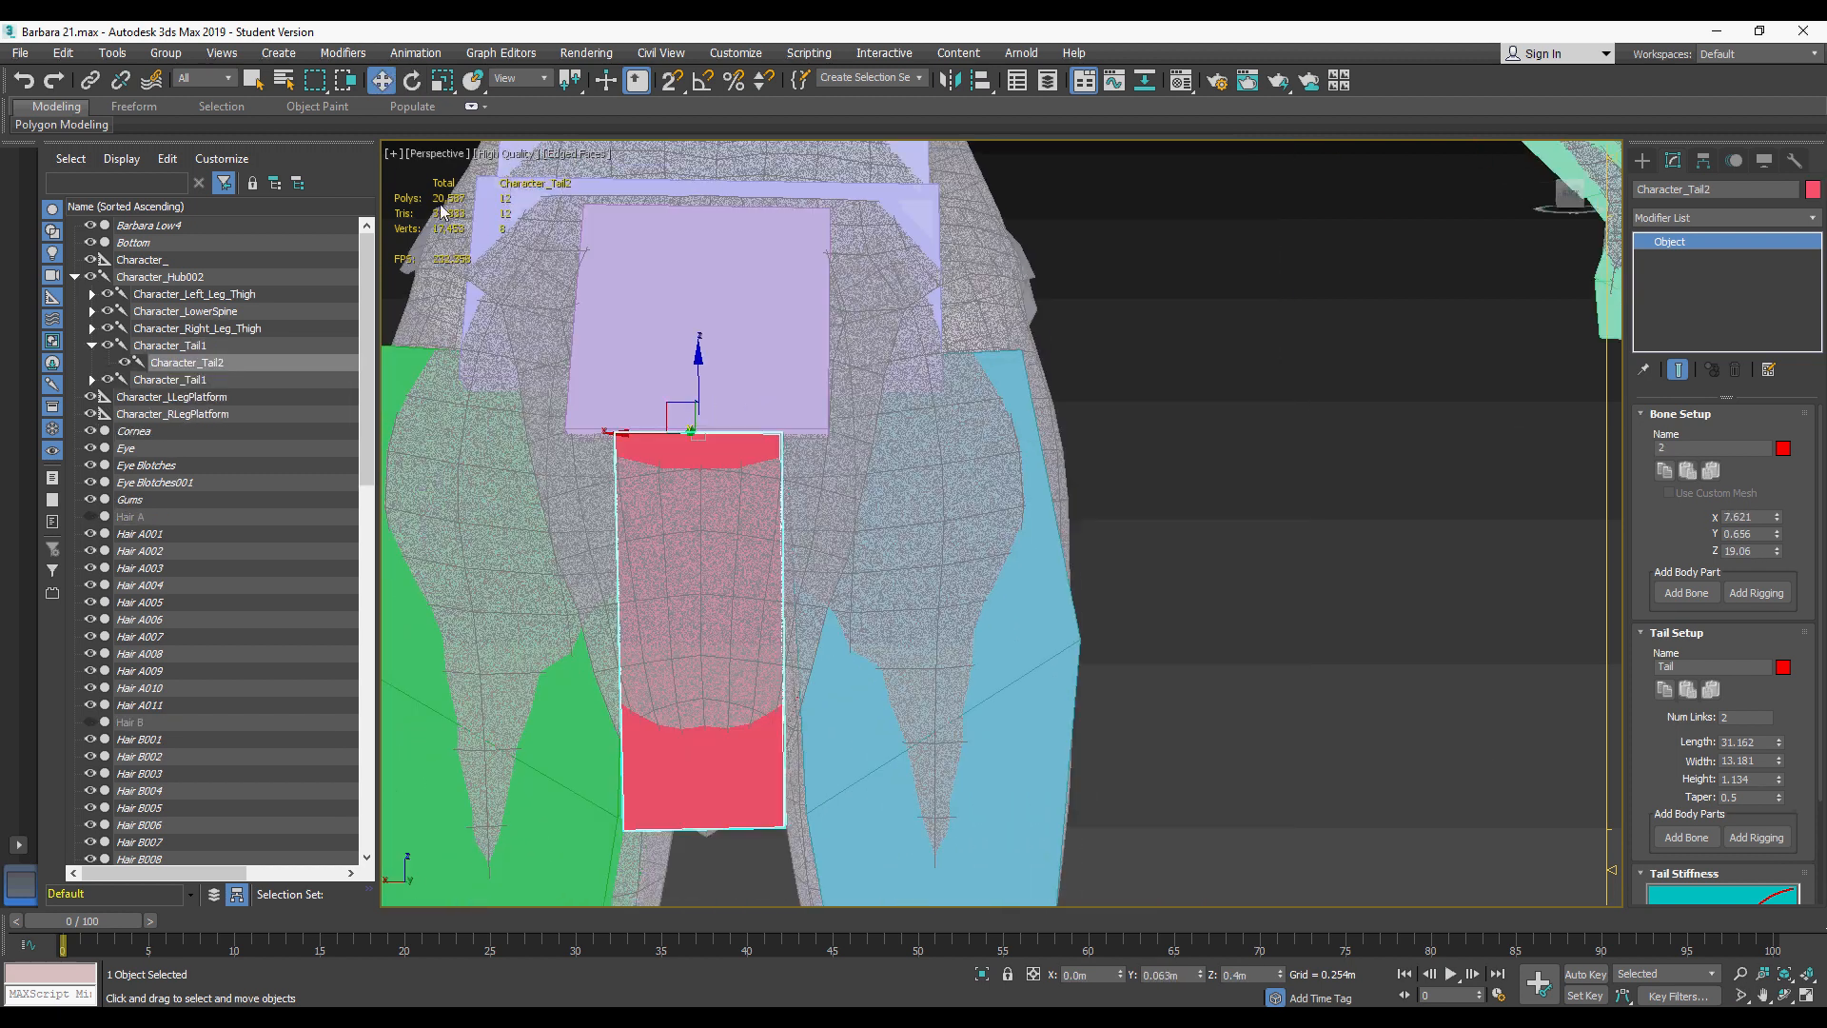
{"action": "left_click", "coordinate": [433, 154]}
{"action": "left_click", "coordinate": [472, 310]}
{"action": "scroll", "coordinate": [995, 494], "scroll_direction": "down", "scroll_amount": 2}
{"action": "left_click", "coordinate": [1724, 218]}
{"action": "left_click", "coordinate": [1689, 745]}
{"action": "left_click", "coordinate": [1675, 565]}
Step: Widen the top vertices of the rear tail's second bone to the cloth's width and collapse its modifier stack
{"action": "middle_click_drag", "start_coordinate": [1037, 361], "coordinate": [1060, 487]}
{"action": "left_click_drag", "start_coordinate": [1180, 366], "coordinate": [894, 447]}
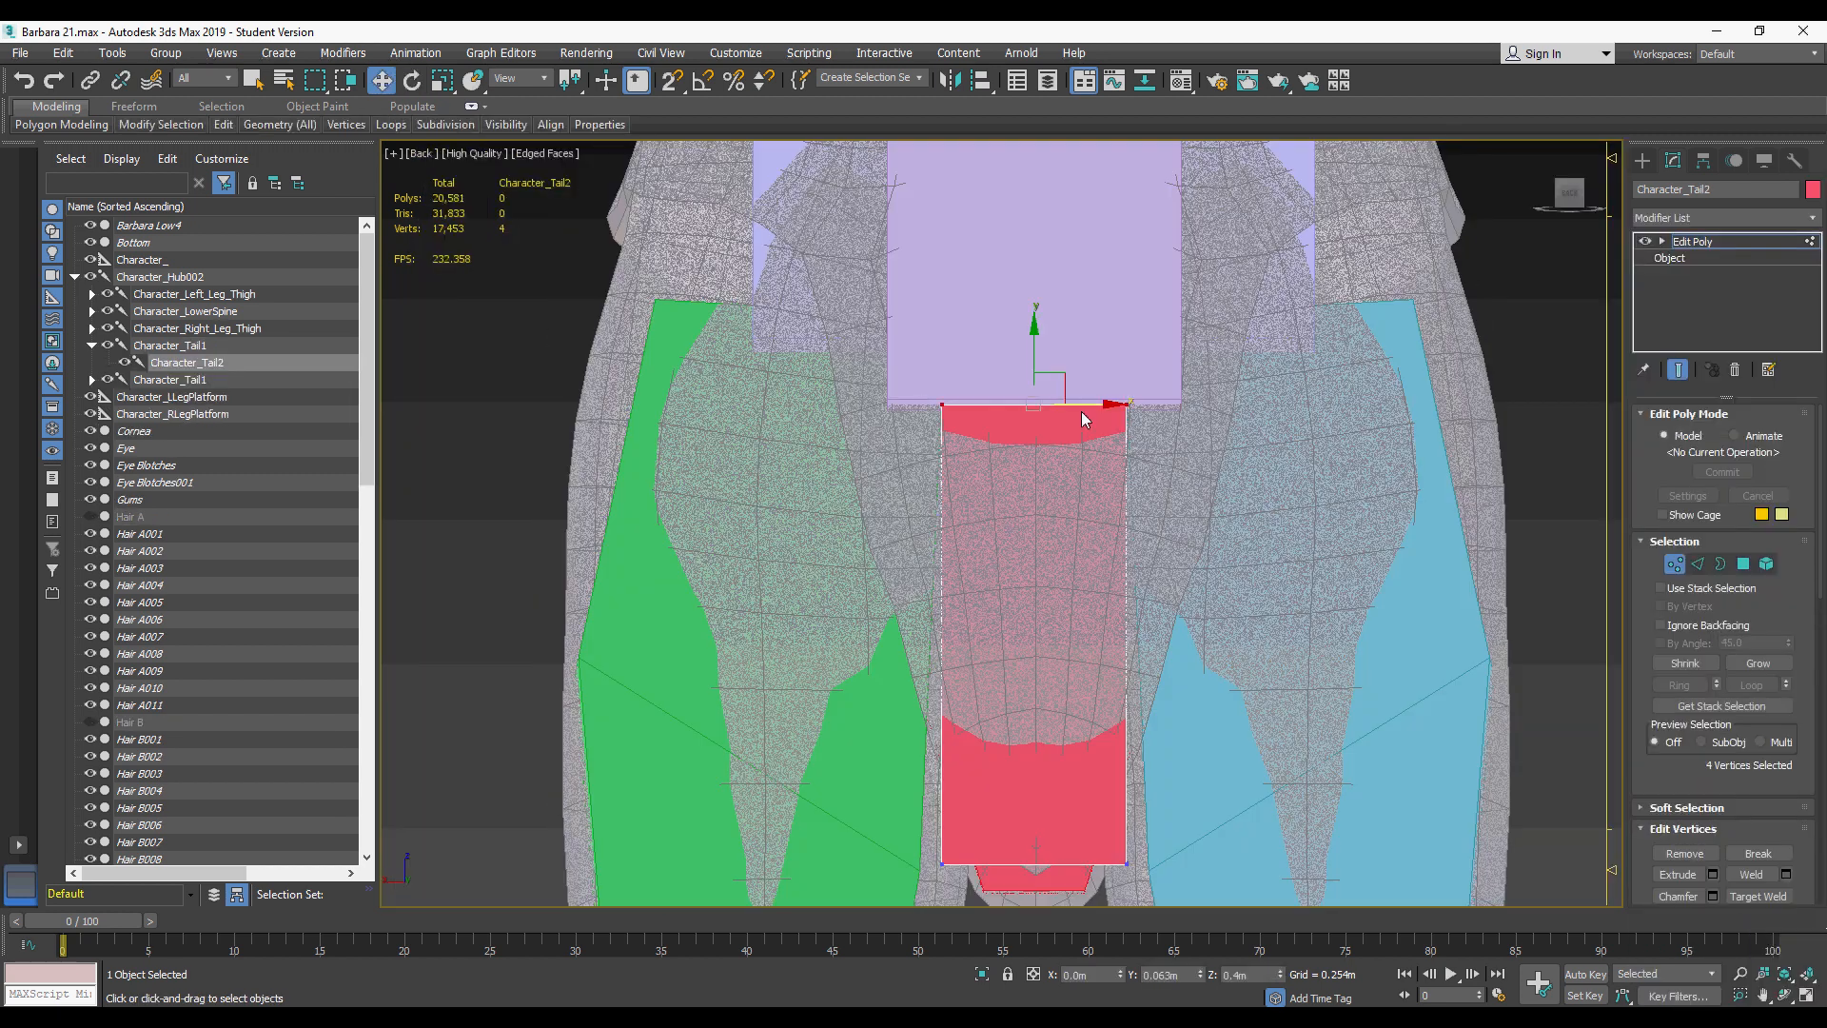
{"action": "key", "text": "r"}
{"action": "left_click_drag", "start_coordinate": [1084, 407], "coordinate": [1182, 407]}
{"action": "left_click", "coordinate": [1678, 564]}
{"action": "right_click", "coordinate": [1703, 241]}
Step: Add Edit Poly to the rear tail's first bone, widen its ends to meet the second bone and cloth, and collapse the stack
{"action": "left_click", "coordinate": [1051, 337]}
{"action": "middle_click_drag", "start_coordinate": [1056, 347], "coordinate": [1060, 577]}
{"action": "left_click", "coordinate": [1808, 220]}
{"action": "left_click", "coordinate": [1718, 763]}
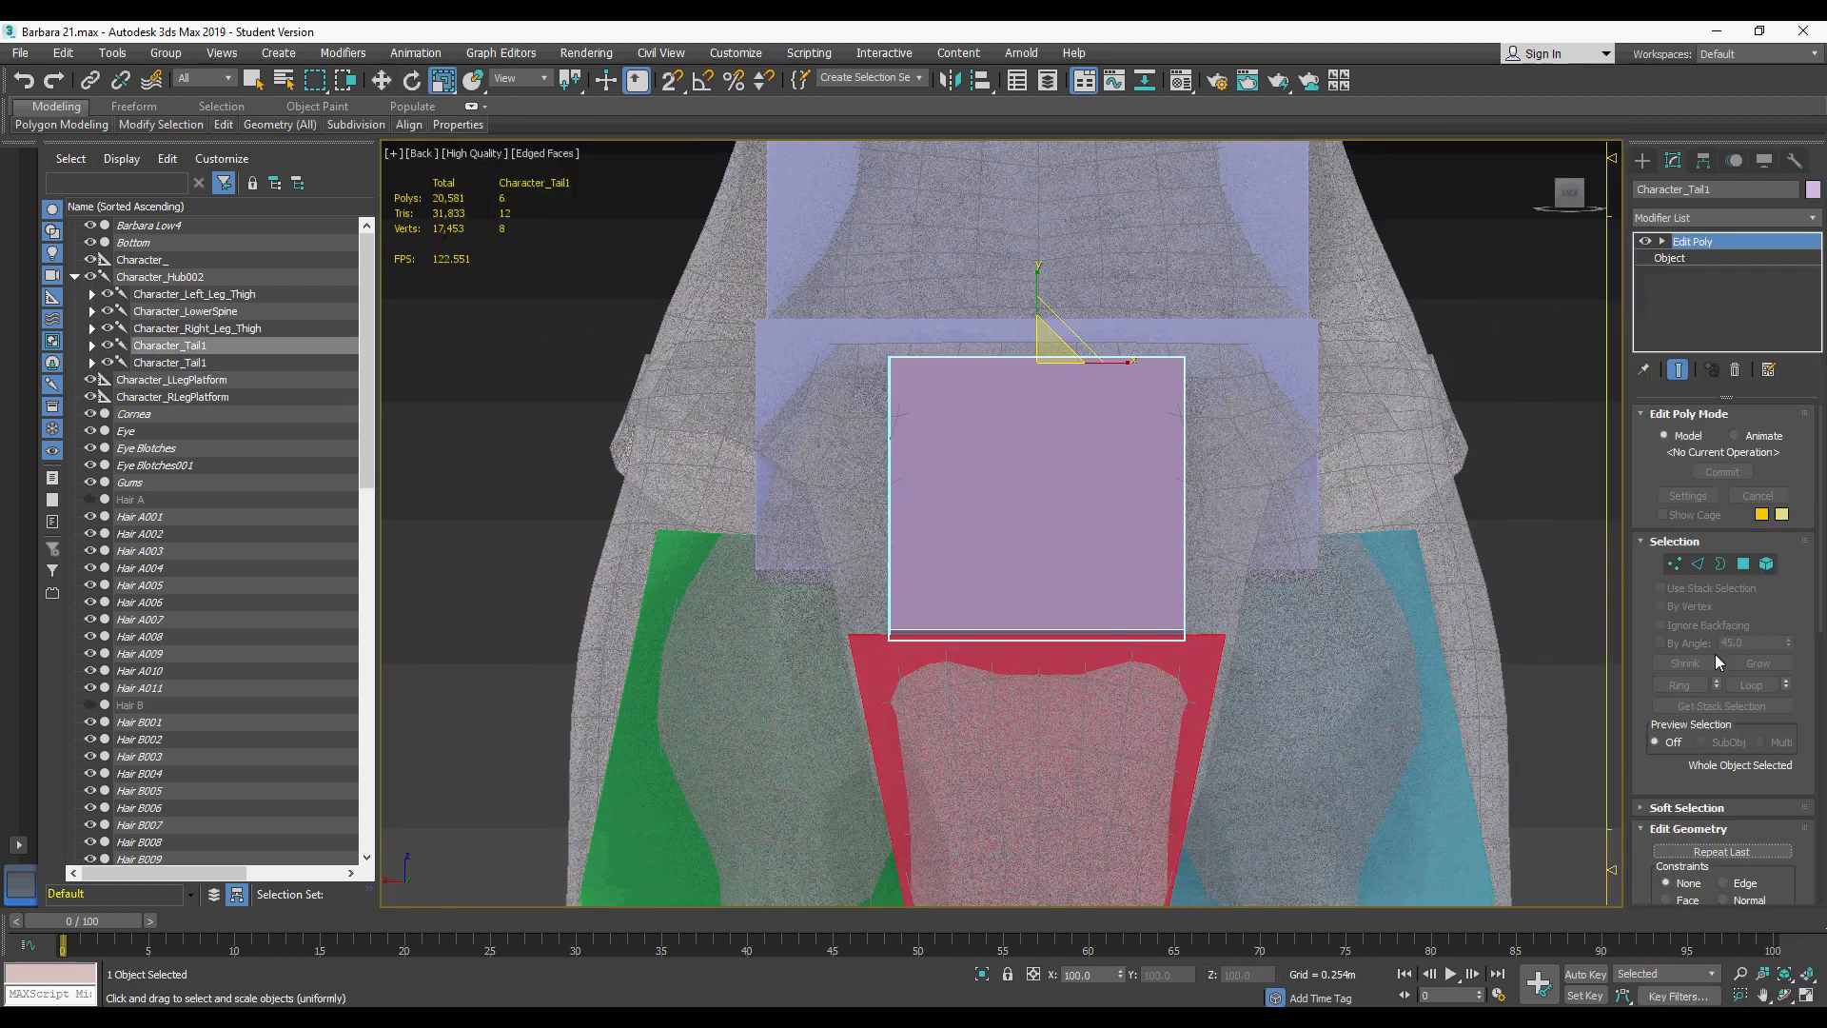
{"action": "left_click", "coordinate": [1674, 565]}
{"action": "left_click_drag", "start_coordinate": [1242, 598], "coordinate": [842, 678]}
{"action": "left_click_drag", "start_coordinate": [1108, 635], "coordinate": [1140, 641]}
{"action": "right_click", "coordinate": [1694, 243]}
{"action": "left_click", "coordinate": [1713, 430]}
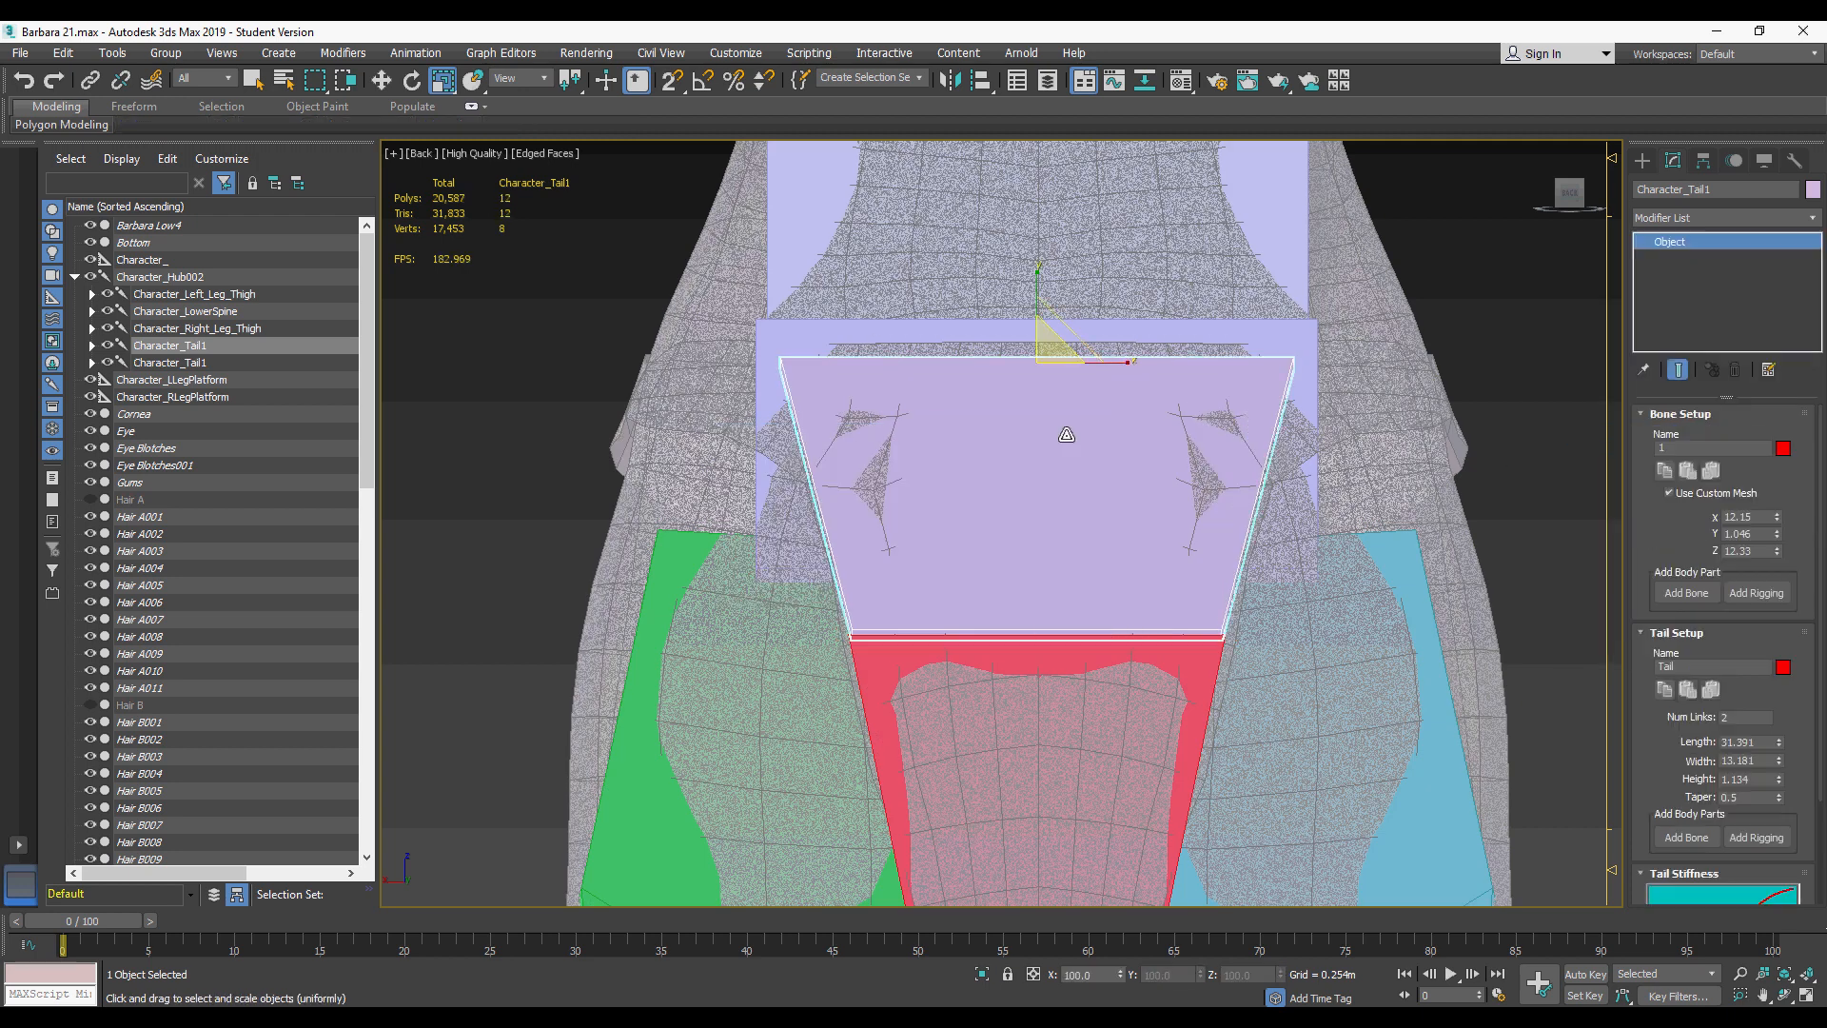
Step: Examine the whole fitted rig around the character from the front and the sides
{"action": "key", "text": "p"}
{"action": "scroll", "coordinate": [1069, 434], "scroll_direction": "down", "scroll_amount": 4}
{"action": "middle_click_drag", "start_coordinate": [1069, 434], "coordinate": [1075, 613], "text": "alt"}
{"action": "scroll", "coordinate": [1081, 461], "scroll_direction": "down", "scroll_amount": 3}
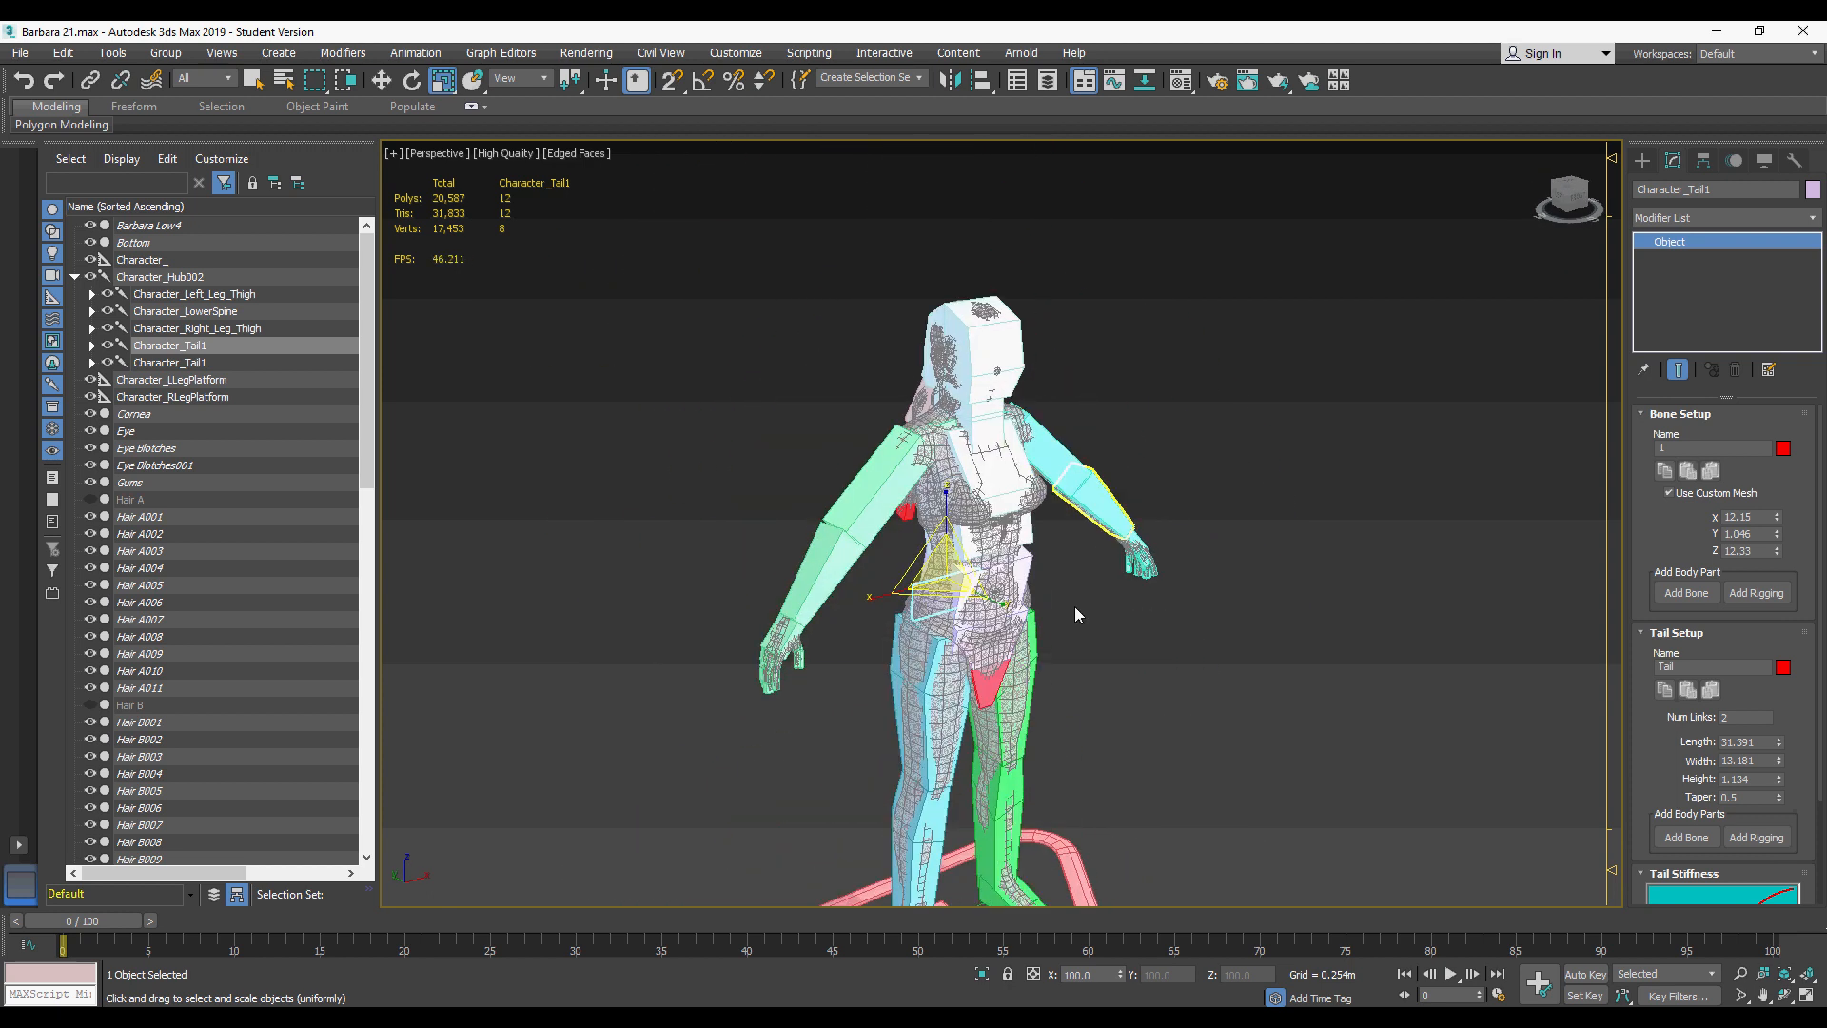
{"action": "left_click_drag", "start_coordinate": [1792, 523], "coordinate": [1793, 385]}
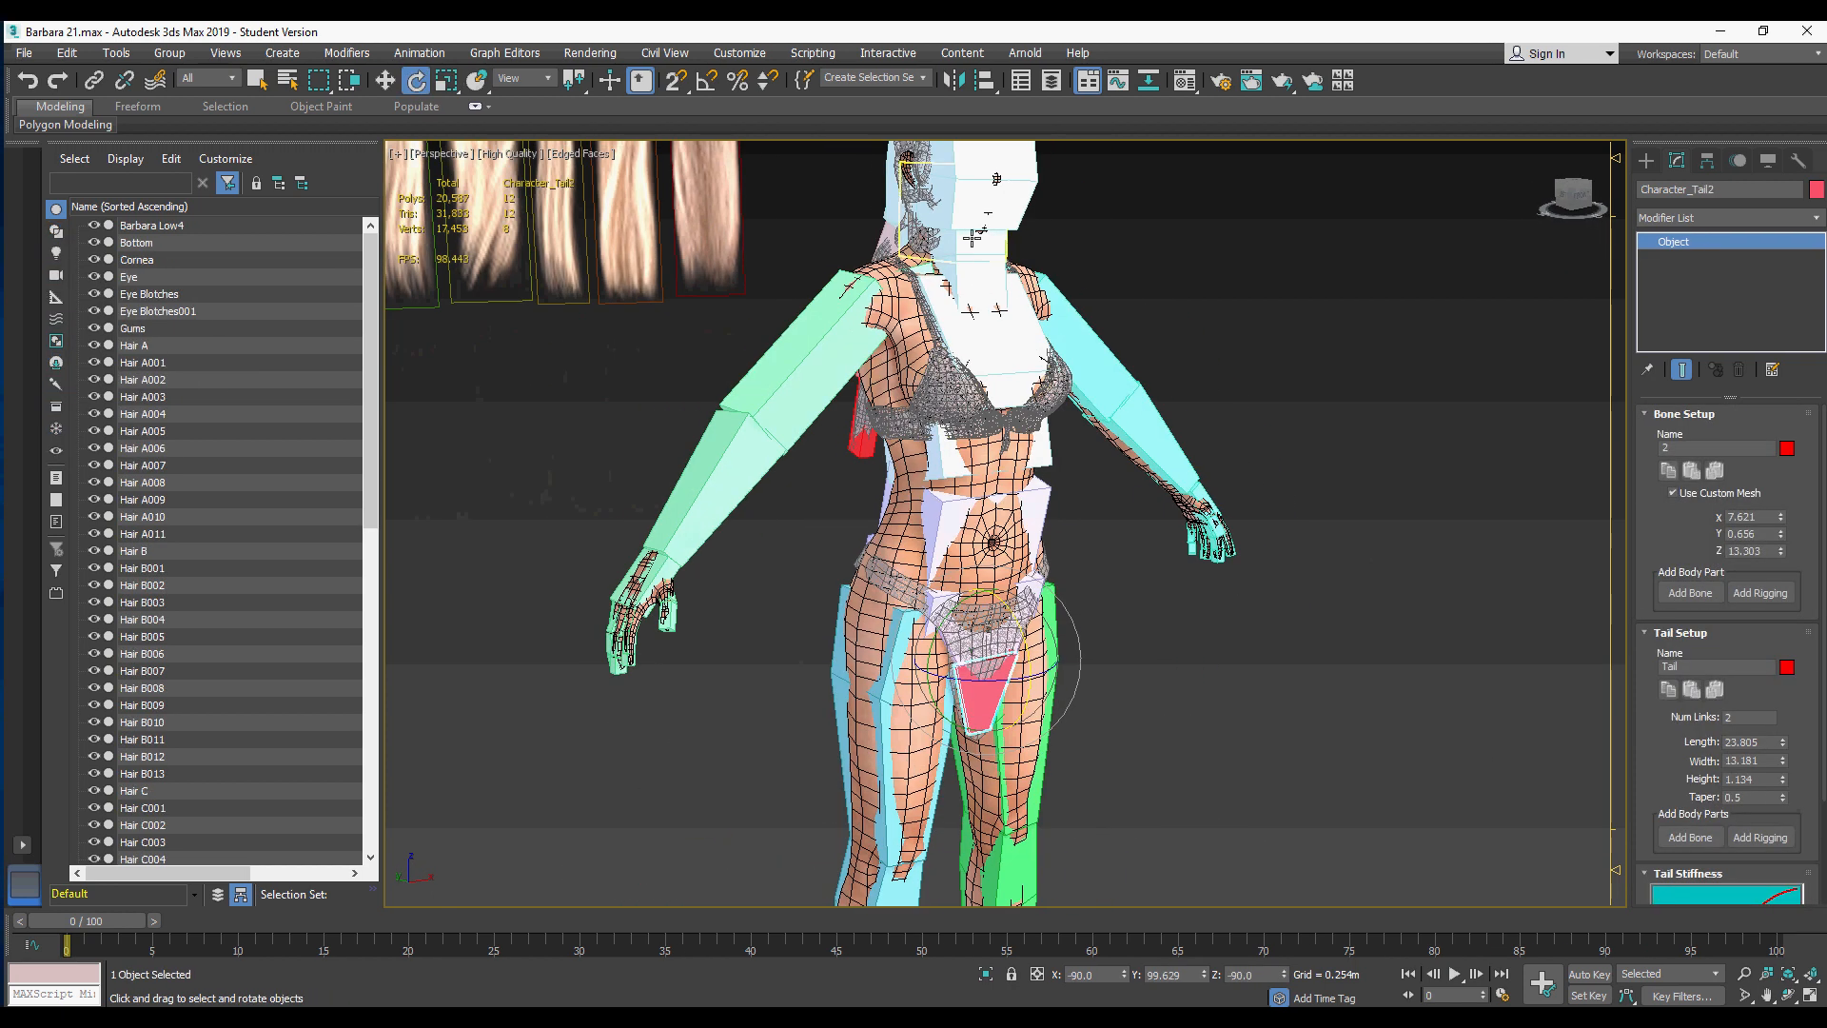
{"action": "middle_click_drag", "start_coordinate": [1037, 786], "coordinate": [1021, 679]}
{"action": "middle_click_drag", "start_coordinate": [928, 505], "coordinate": [1293, 558], "text": "alt"}
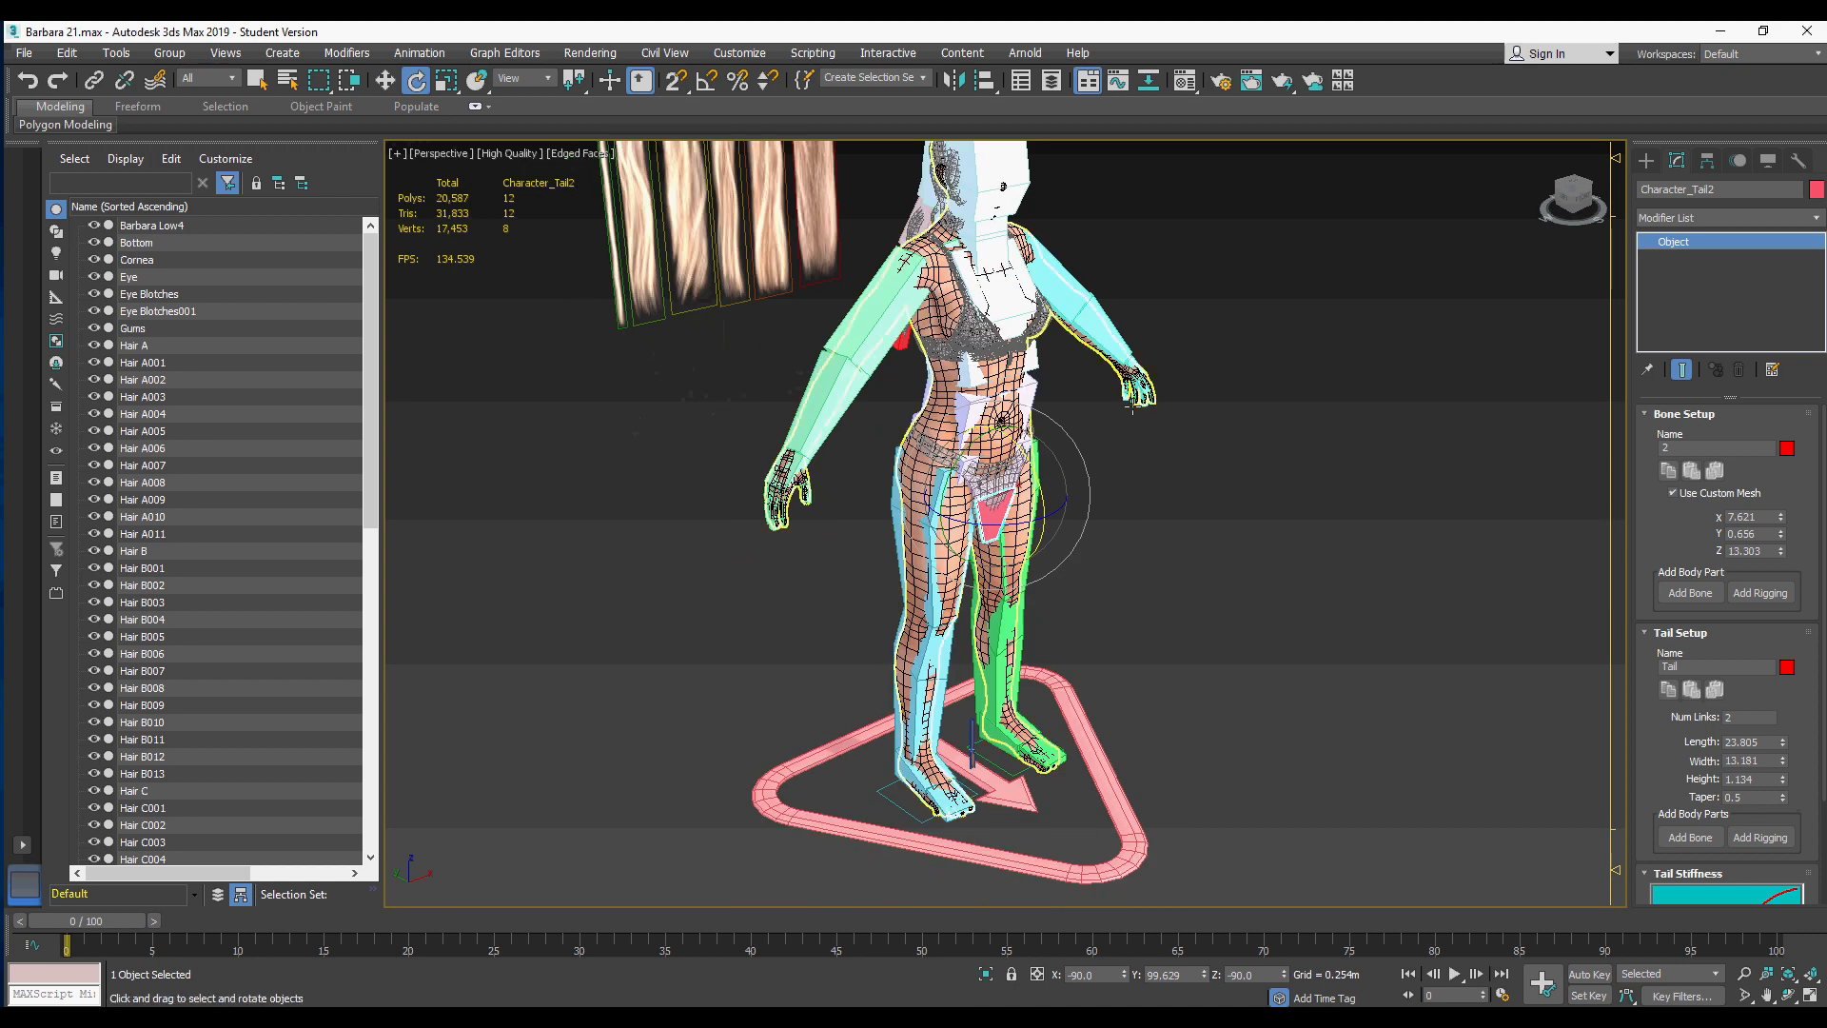
{"action": "middle_click_drag", "start_coordinate": [1133, 406], "coordinate": [1129, 476]}
{"action": "scroll", "coordinate": [1119, 496], "scroll_direction": "down", "scroll_amount": 3}
{"action": "scroll", "coordinate": [1119, 496], "scroll_direction": "up", "scroll_amount": 3}
{"action": "middle_click_drag", "start_coordinate": [1129, 476], "coordinate": [1130, 547]}
{"action": "middle_click_drag", "start_coordinate": [1075, 488], "coordinate": [1041, 576], "text": "alt"}
{"action": "scroll", "coordinate": [1056, 417], "scroll_direction": "up", "scroll_amount": 3}
{"action": "middle_click_drag", "start_coordinate": [1041, 577], "coordinate": [1075, 449]}
{"action": "middle_click_drag", "start_coordinate": [935, 757], "coordinate": [1128, 628], "text": "alt"}
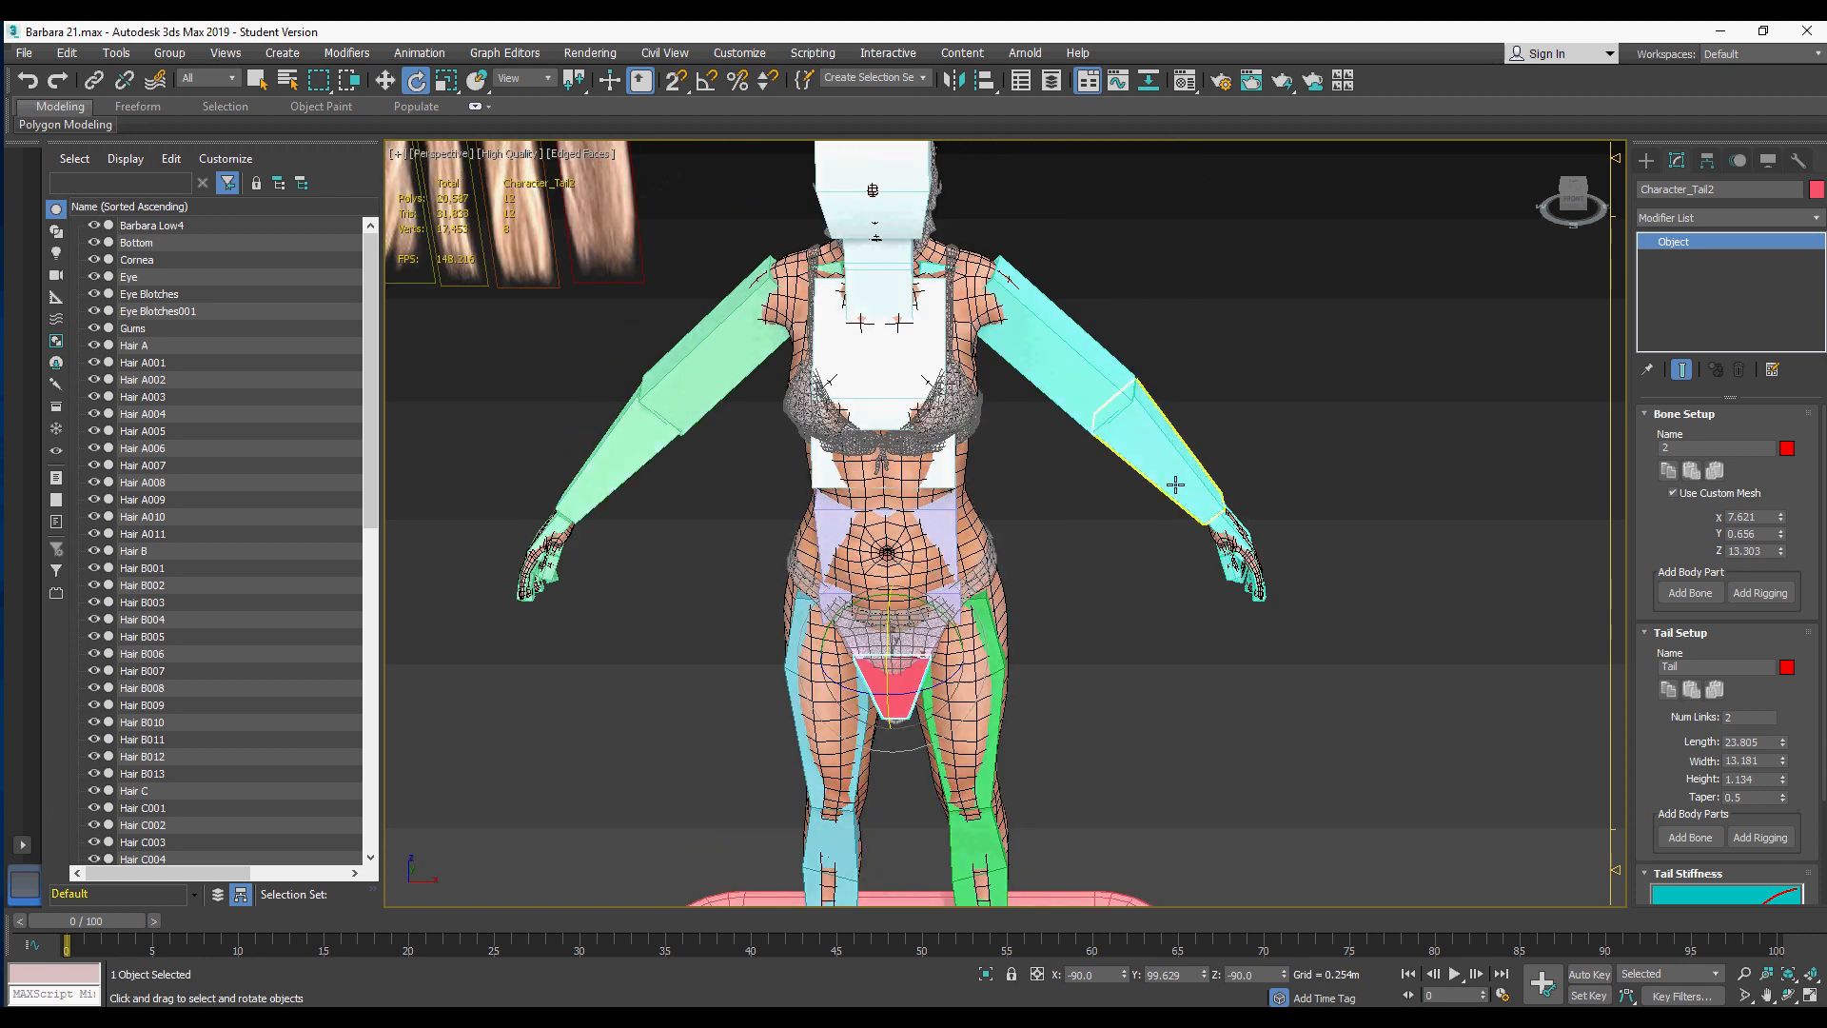
{"action": "middle_click_drag", "start_coordinate": [1178, 563], "coordinate": [1239, 558]}
{"action": "middle_click_drag", "start_coordinate": [1384, 618], "coordinate": [1237, 571]}
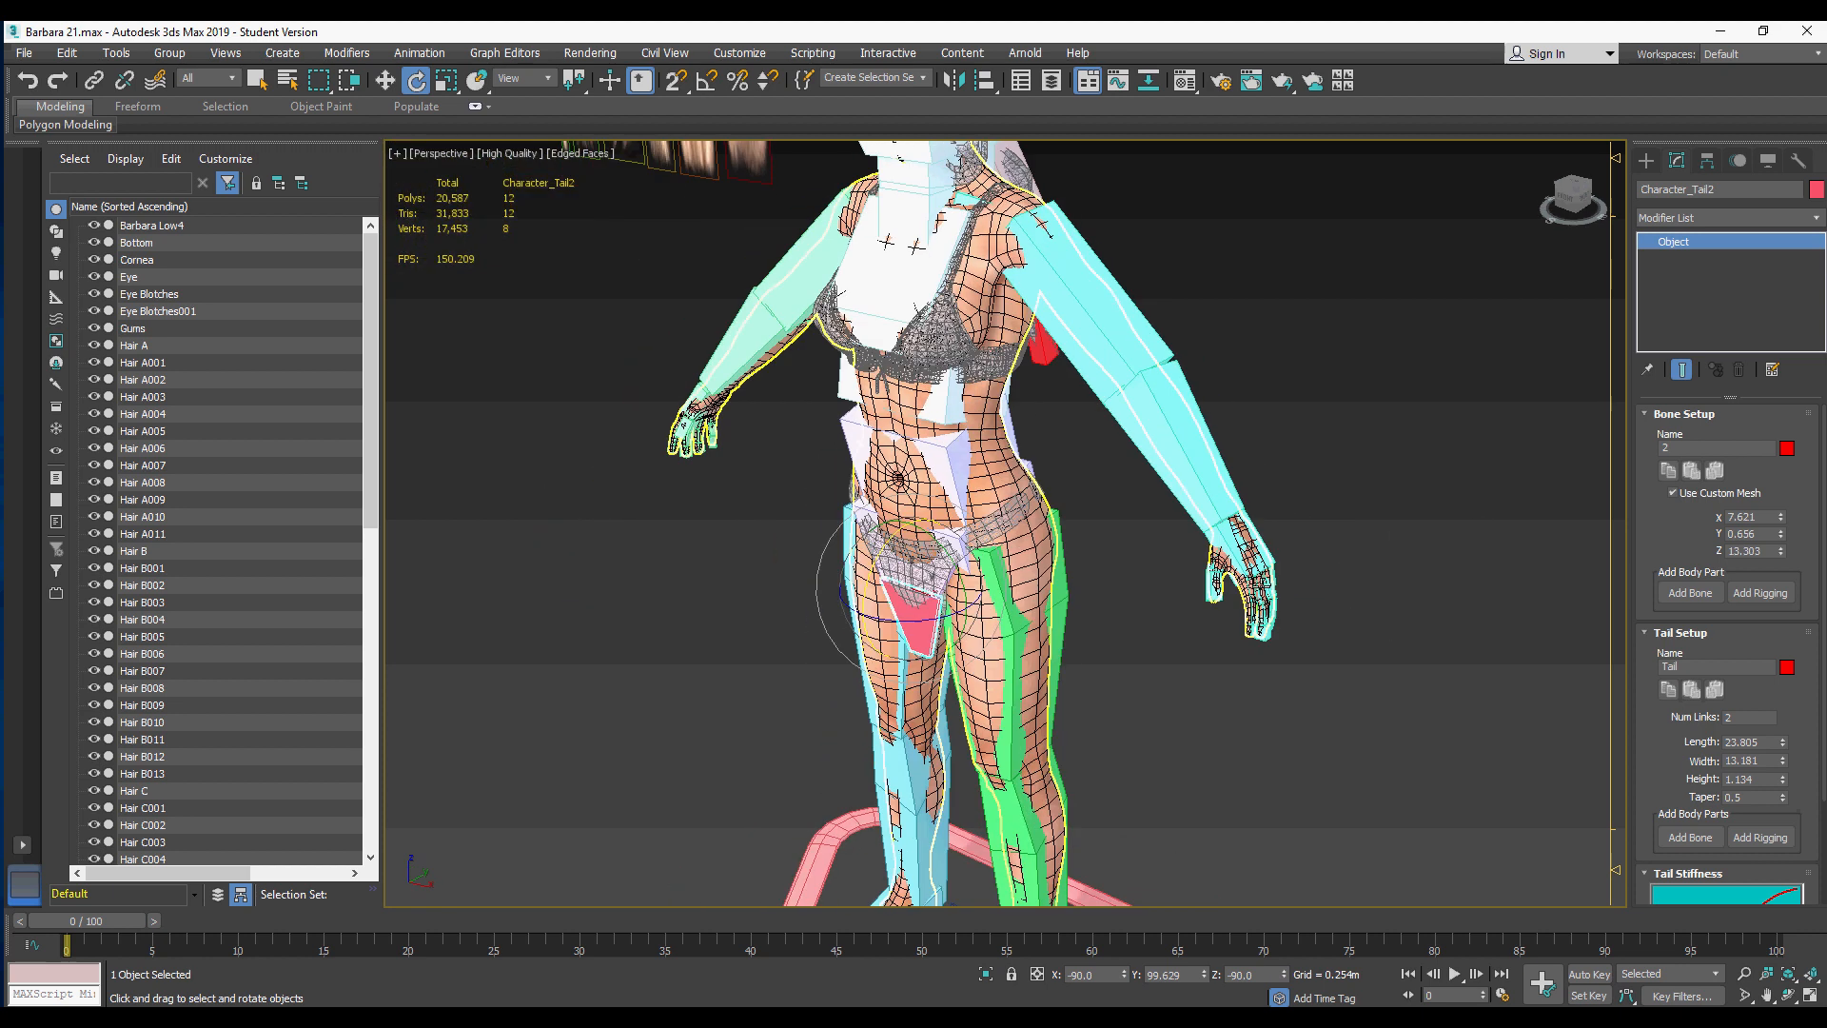
Step: Create an IK target for the left hand and display it as a platform
{"action": "left_click", "coordinate": [1237, 571]}
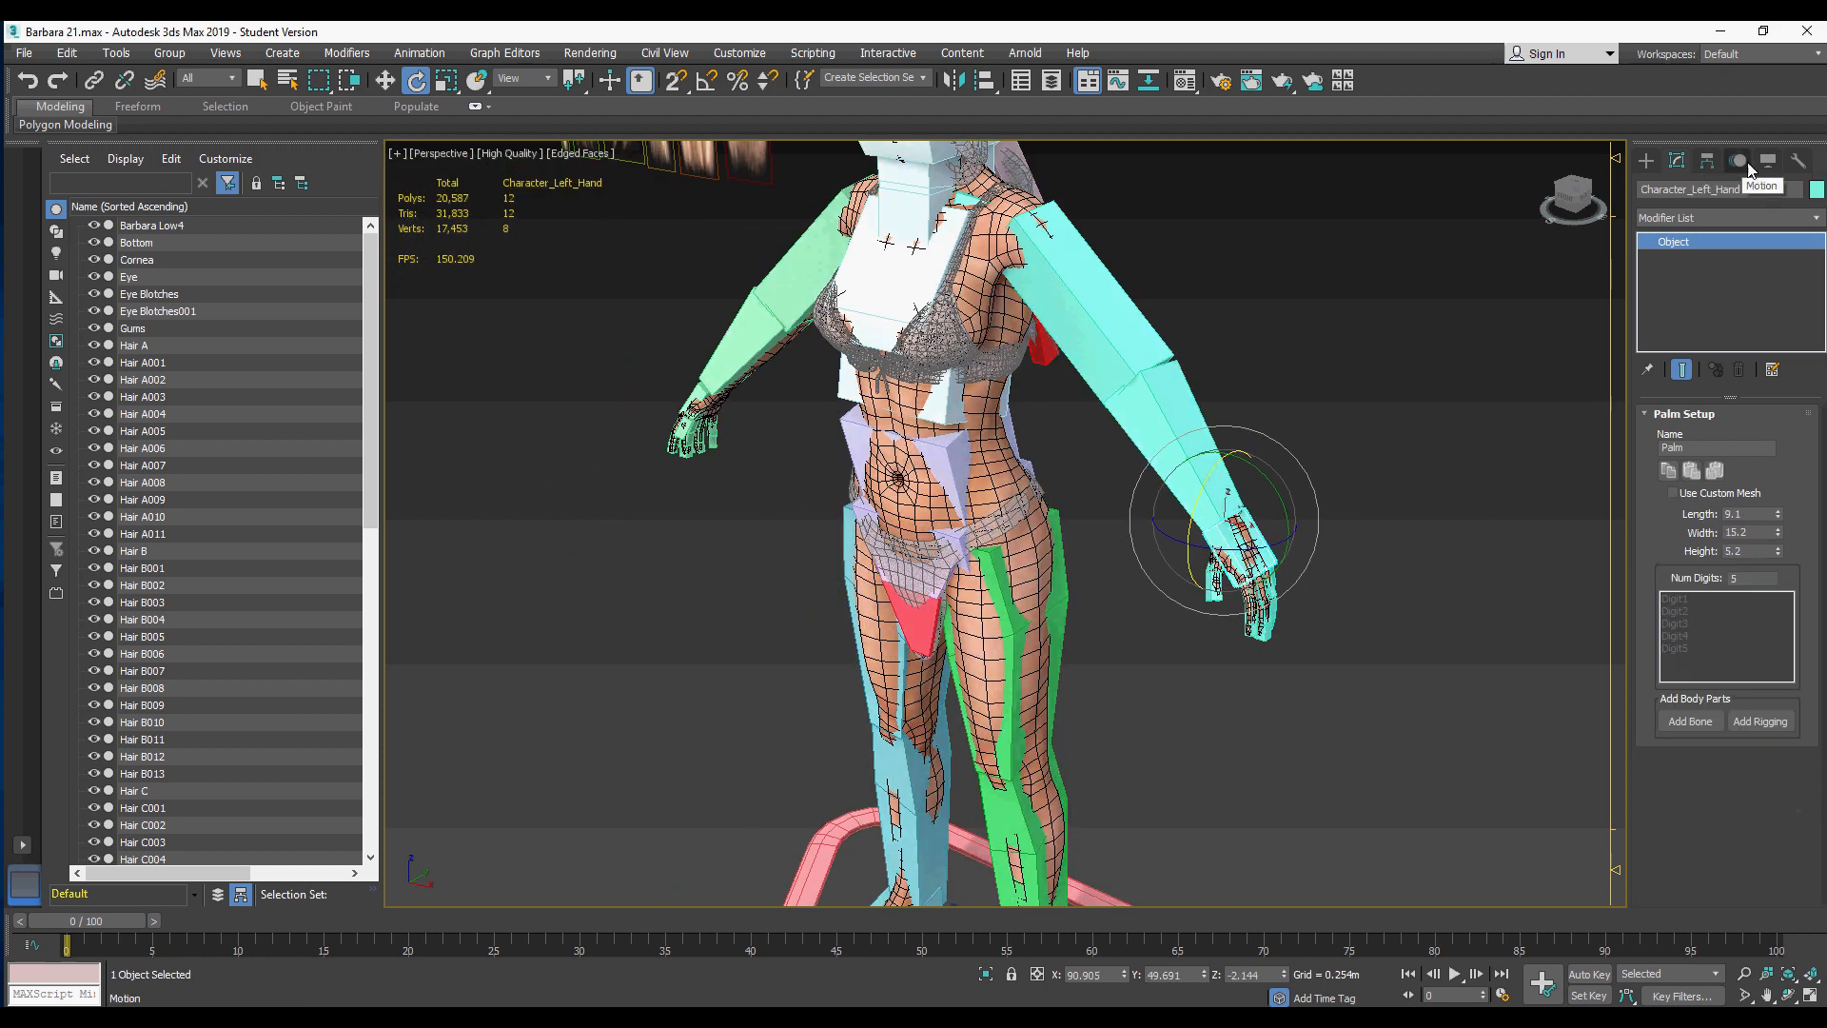
{"action": "left_click", "coordinate": [1742, 161]}
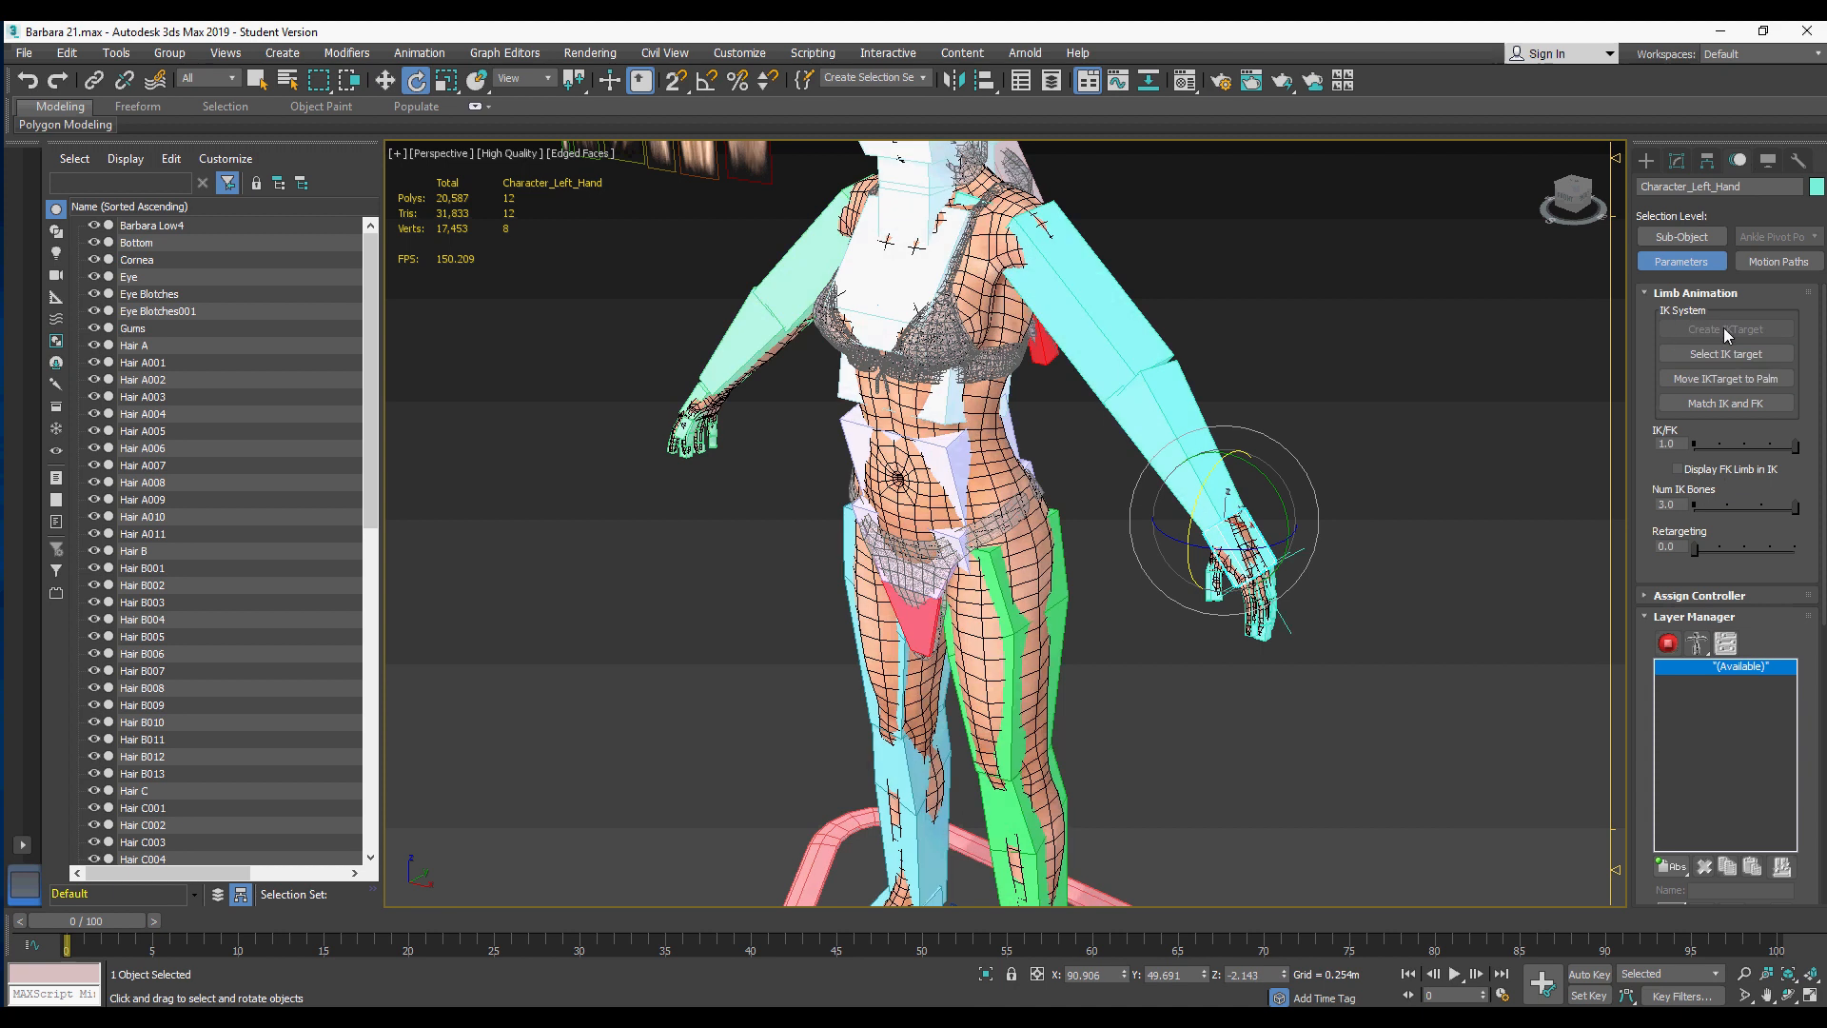
{"action": "left_click", "coordinate": [1725, 354]}
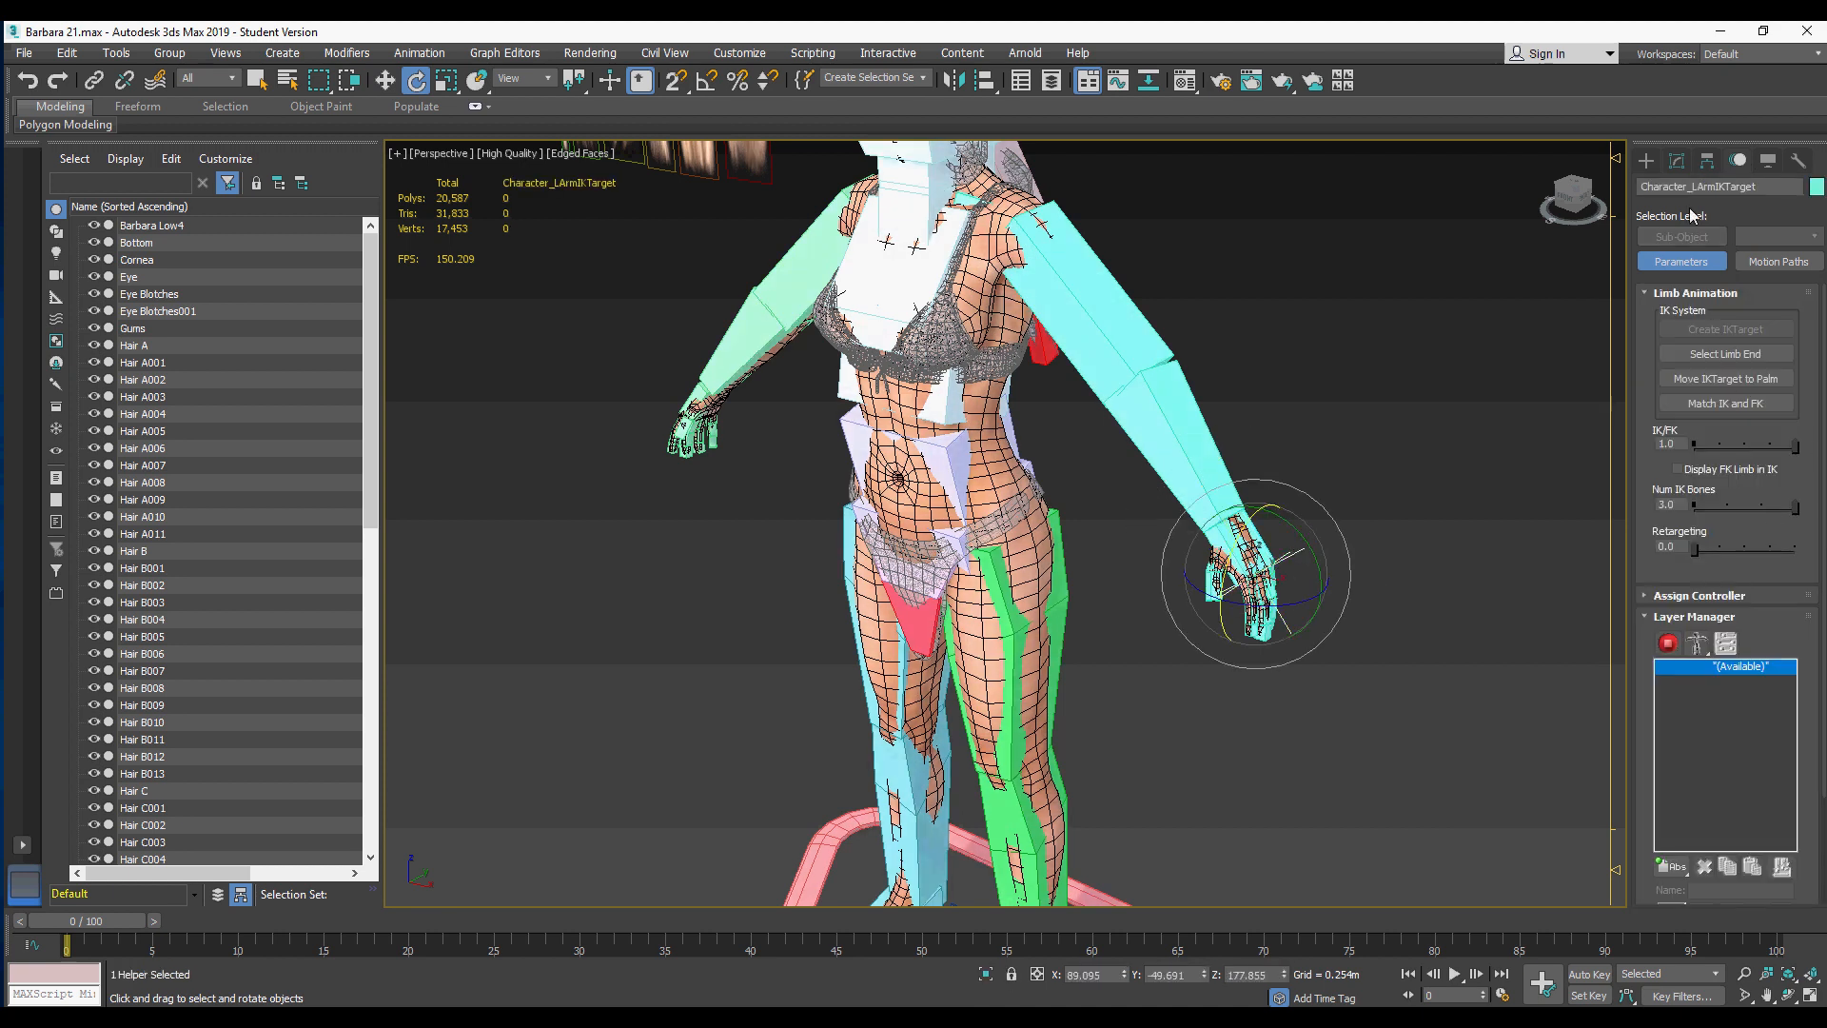
{"action": "left_click", "coordinate": [1680, 164]}
{"action": "left_click", "coordinate": [1673, 495]}
Step: Create an IK target for the right hand and display it as a platform
{"action": "middle_click_drag", "start_coordinate": [1332, 544], "coordinate": [1522, 542], "text": "alt"}
{"action": "middle_click_drag", "start_coordinate": [709, 535], "coordinate": [813, 514]}
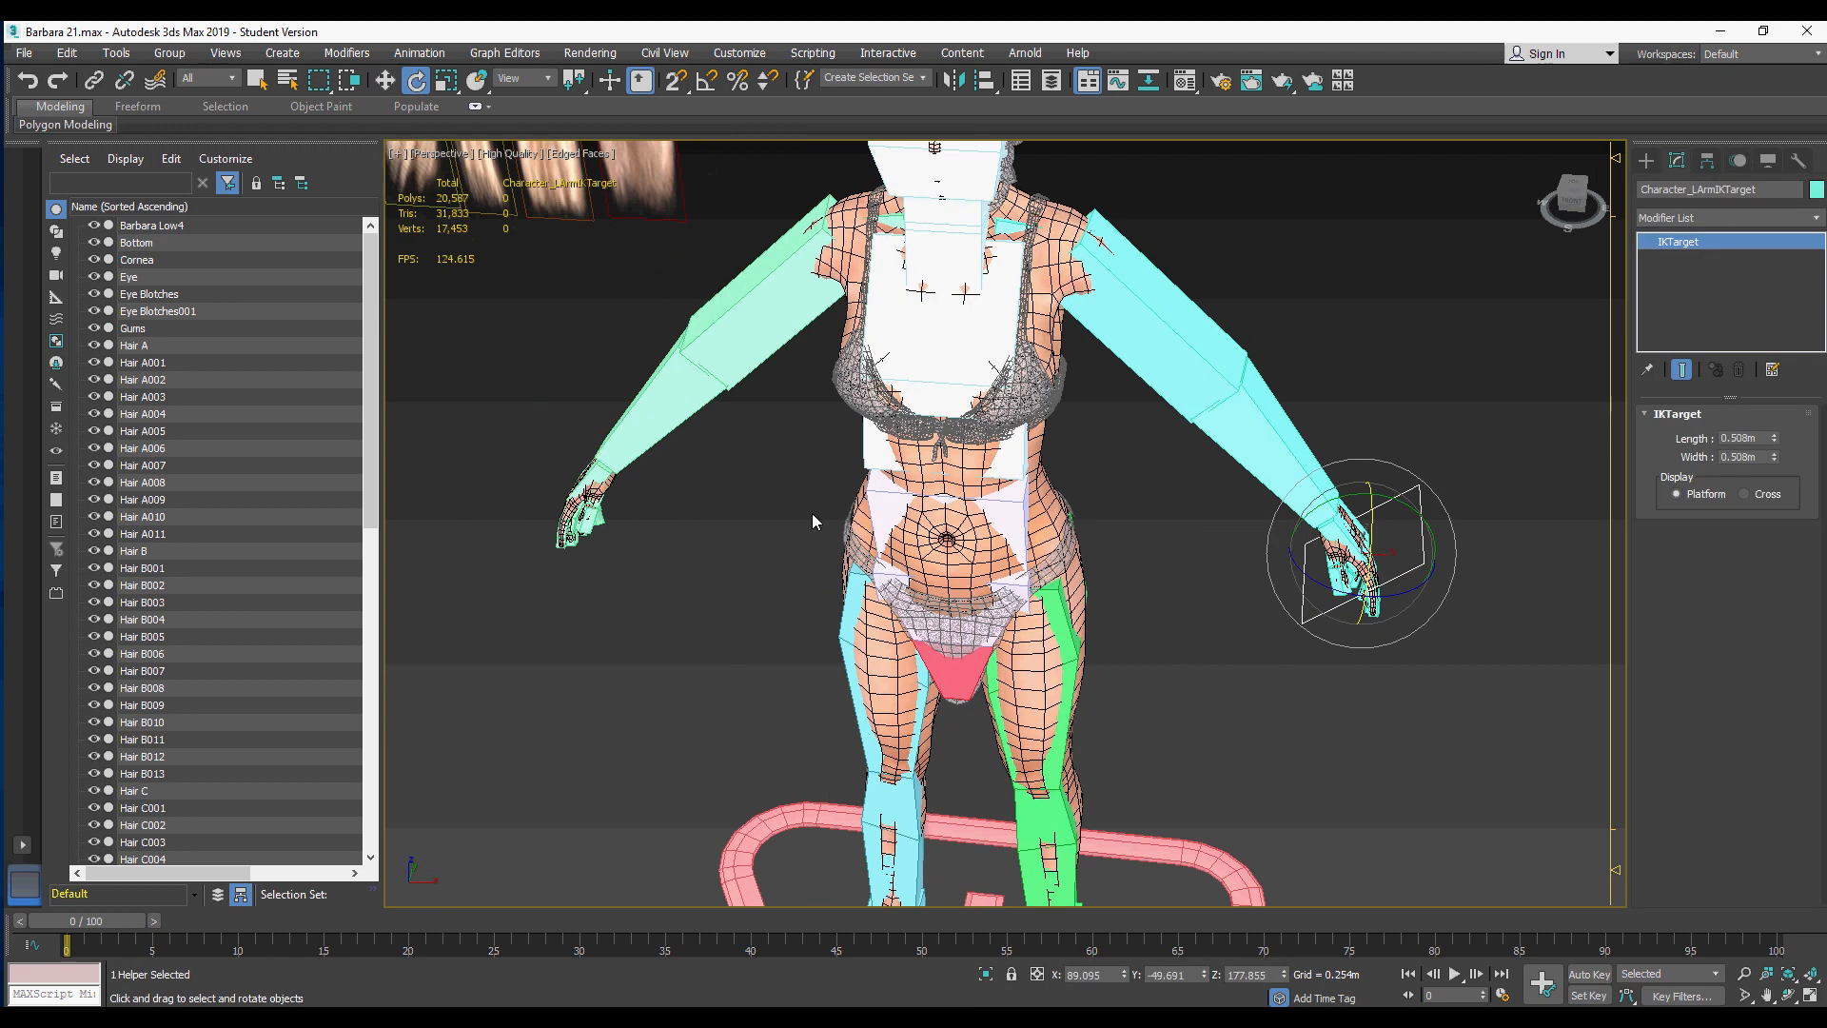
{"action": "left_click", "coordinate": [587, 473]}
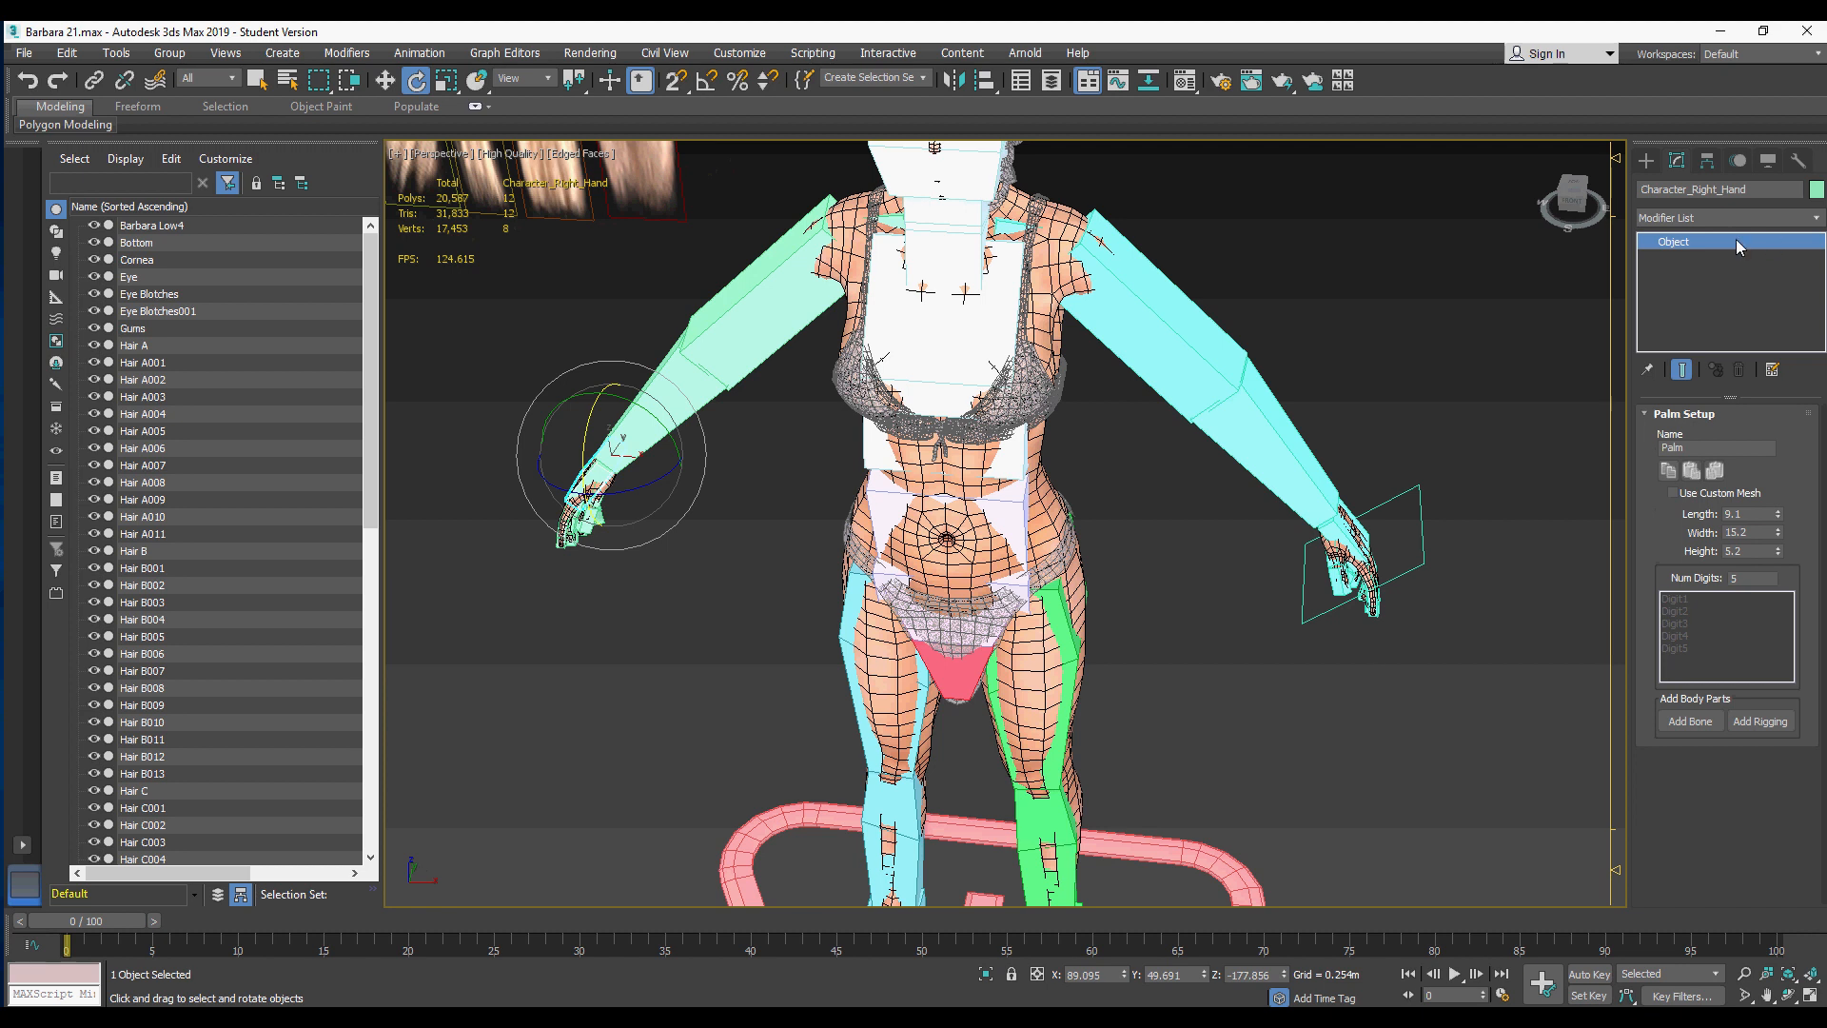
{"action": "left_click", "coordinate": [1768, 160]}
{"action": "left_click", "coordinate": [1737, 160]}
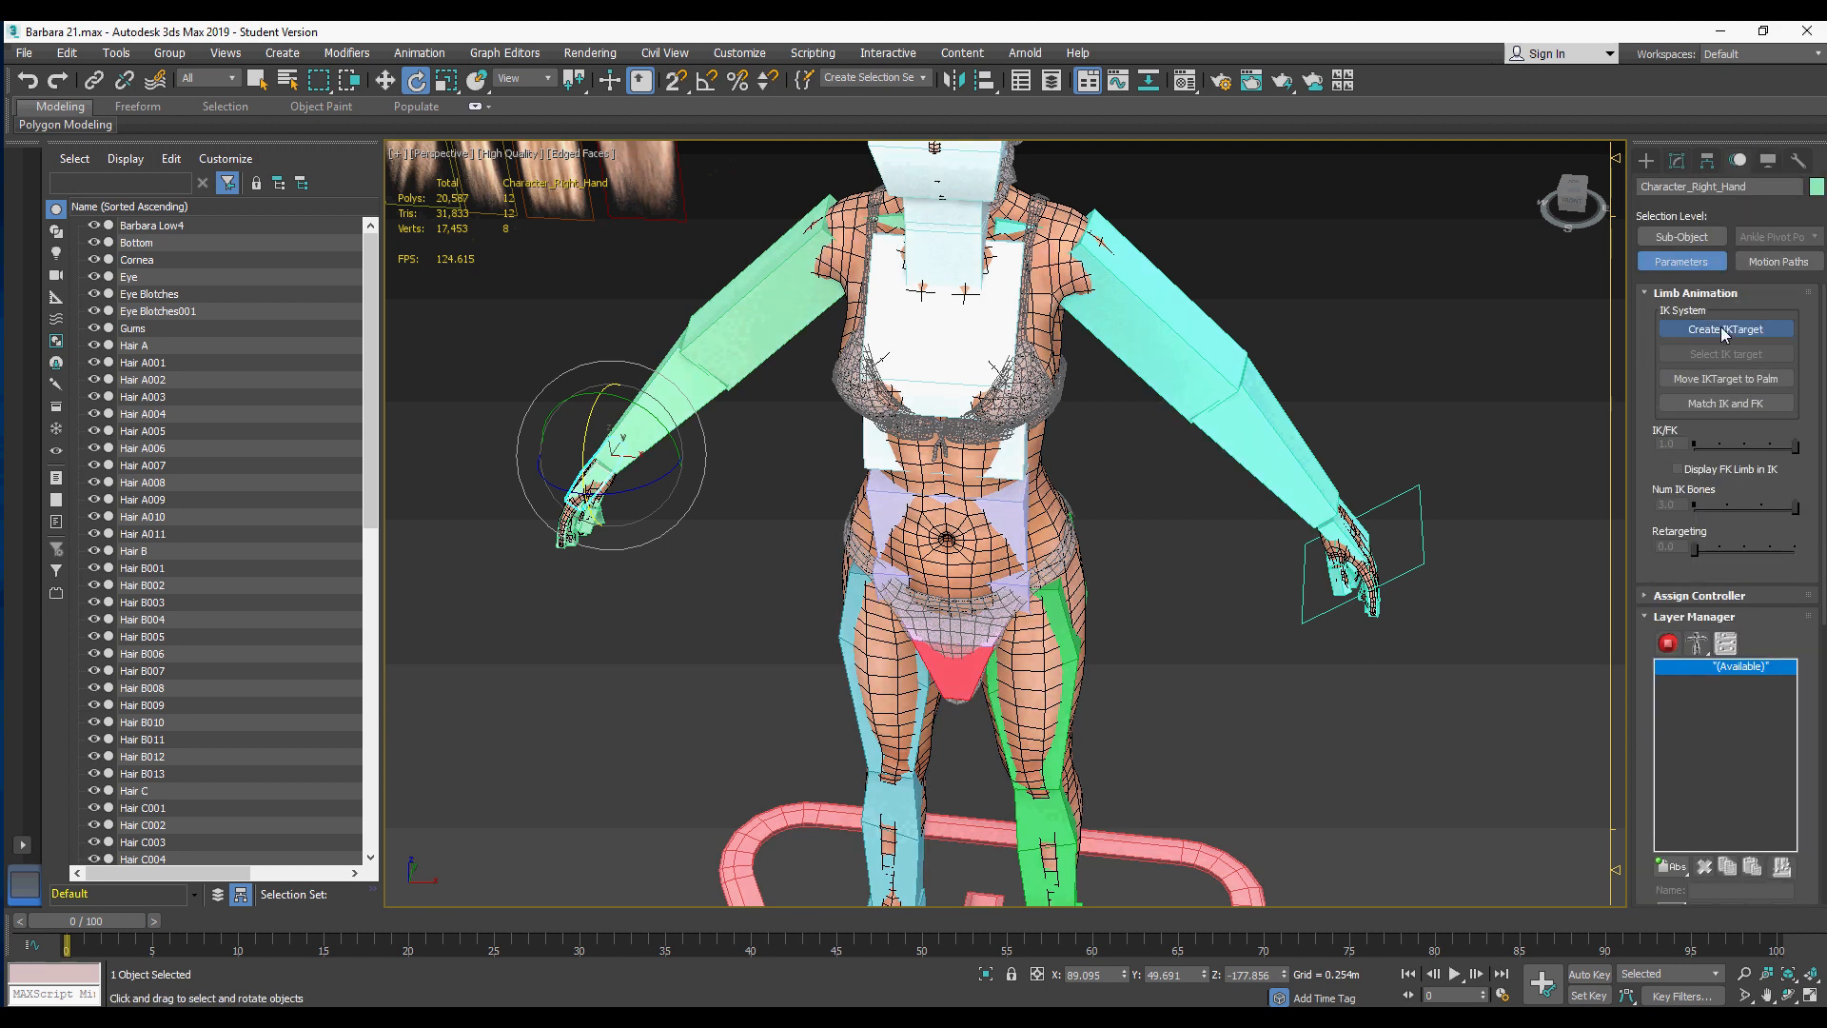
{"action": "left_click", "coordinate": [1720, 327]}
{"action": "scroll", "coordinate": [798, 491], "scroll_direction": "up", "scroll_amount": 3}
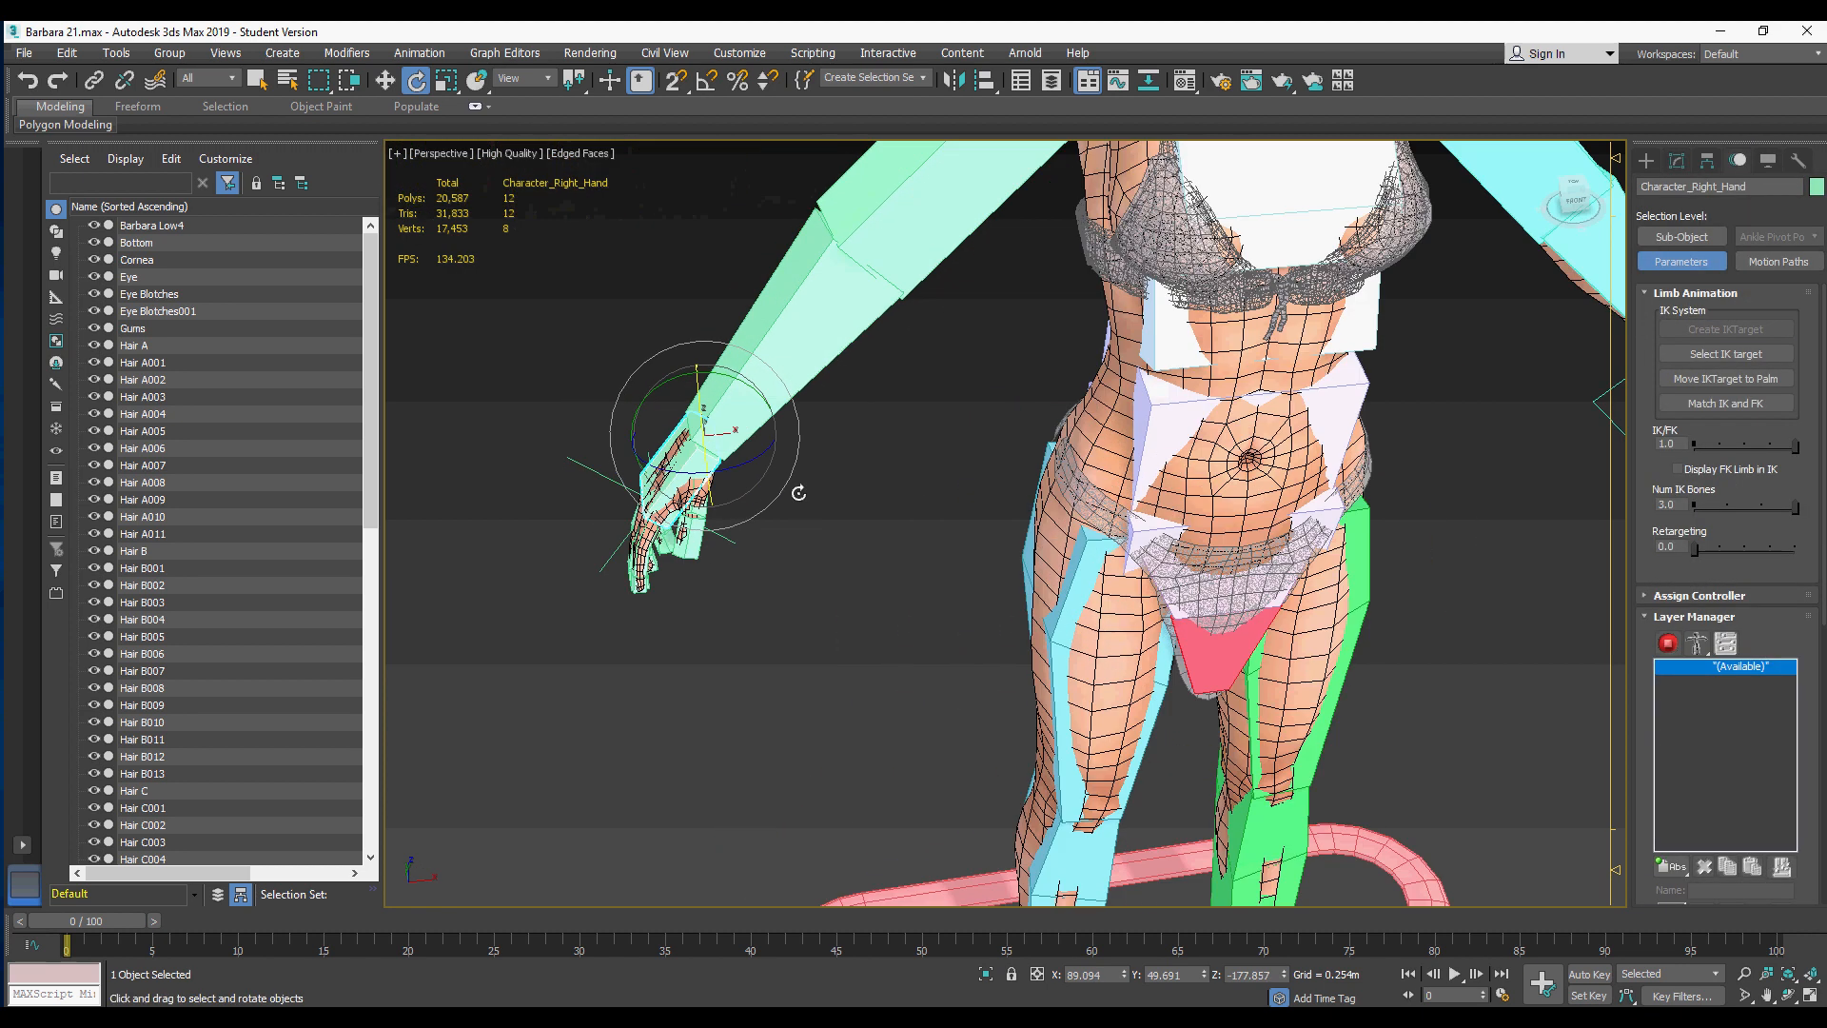
{"action": "left_click", "coordinate": [1678, 161]}
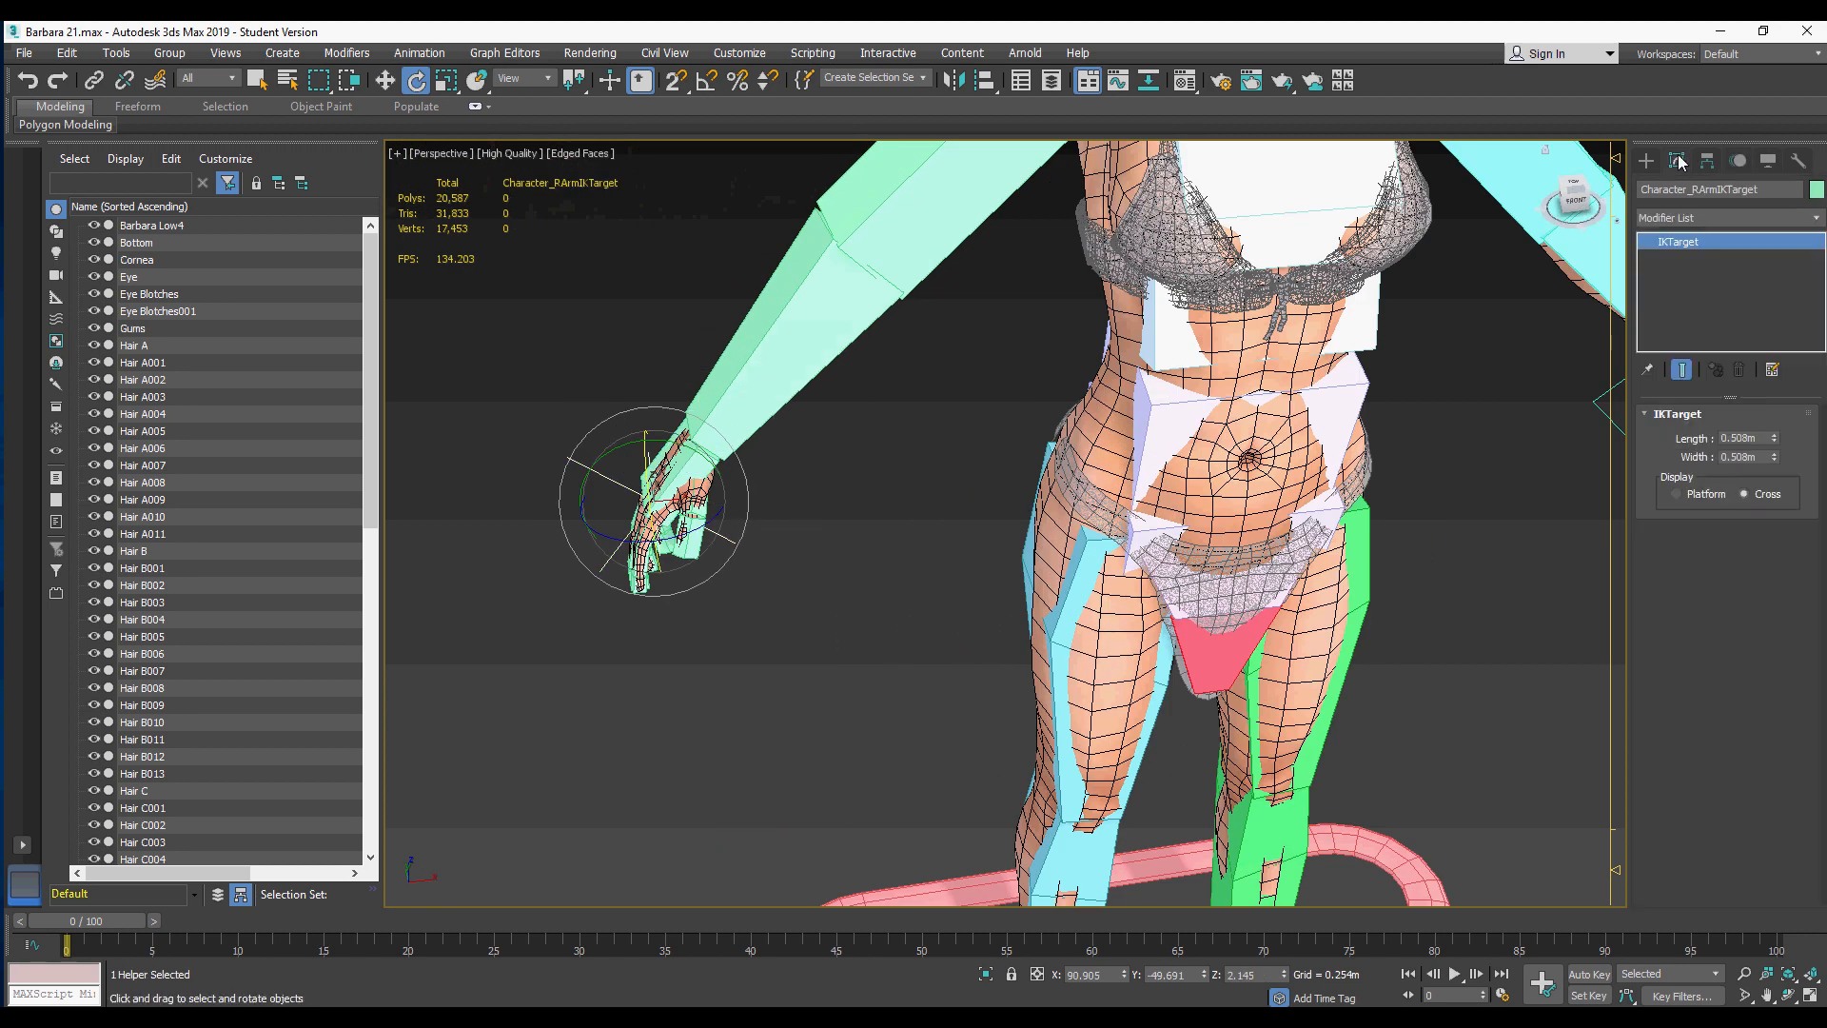
{"action": "left_click", "coordinate": [1675, 493]}
Step: Set the right arm's IK/FK blend to 0.0 and select its IK target
{"action": "left_click", "coordinate": [732, 487]}
{"action": "left_click", "coordinate": [706, 468]}
{"action": "middle_click_drag", "start_coordinate": [830, 449], "coordinate": [832, 430], "text": "alt"}
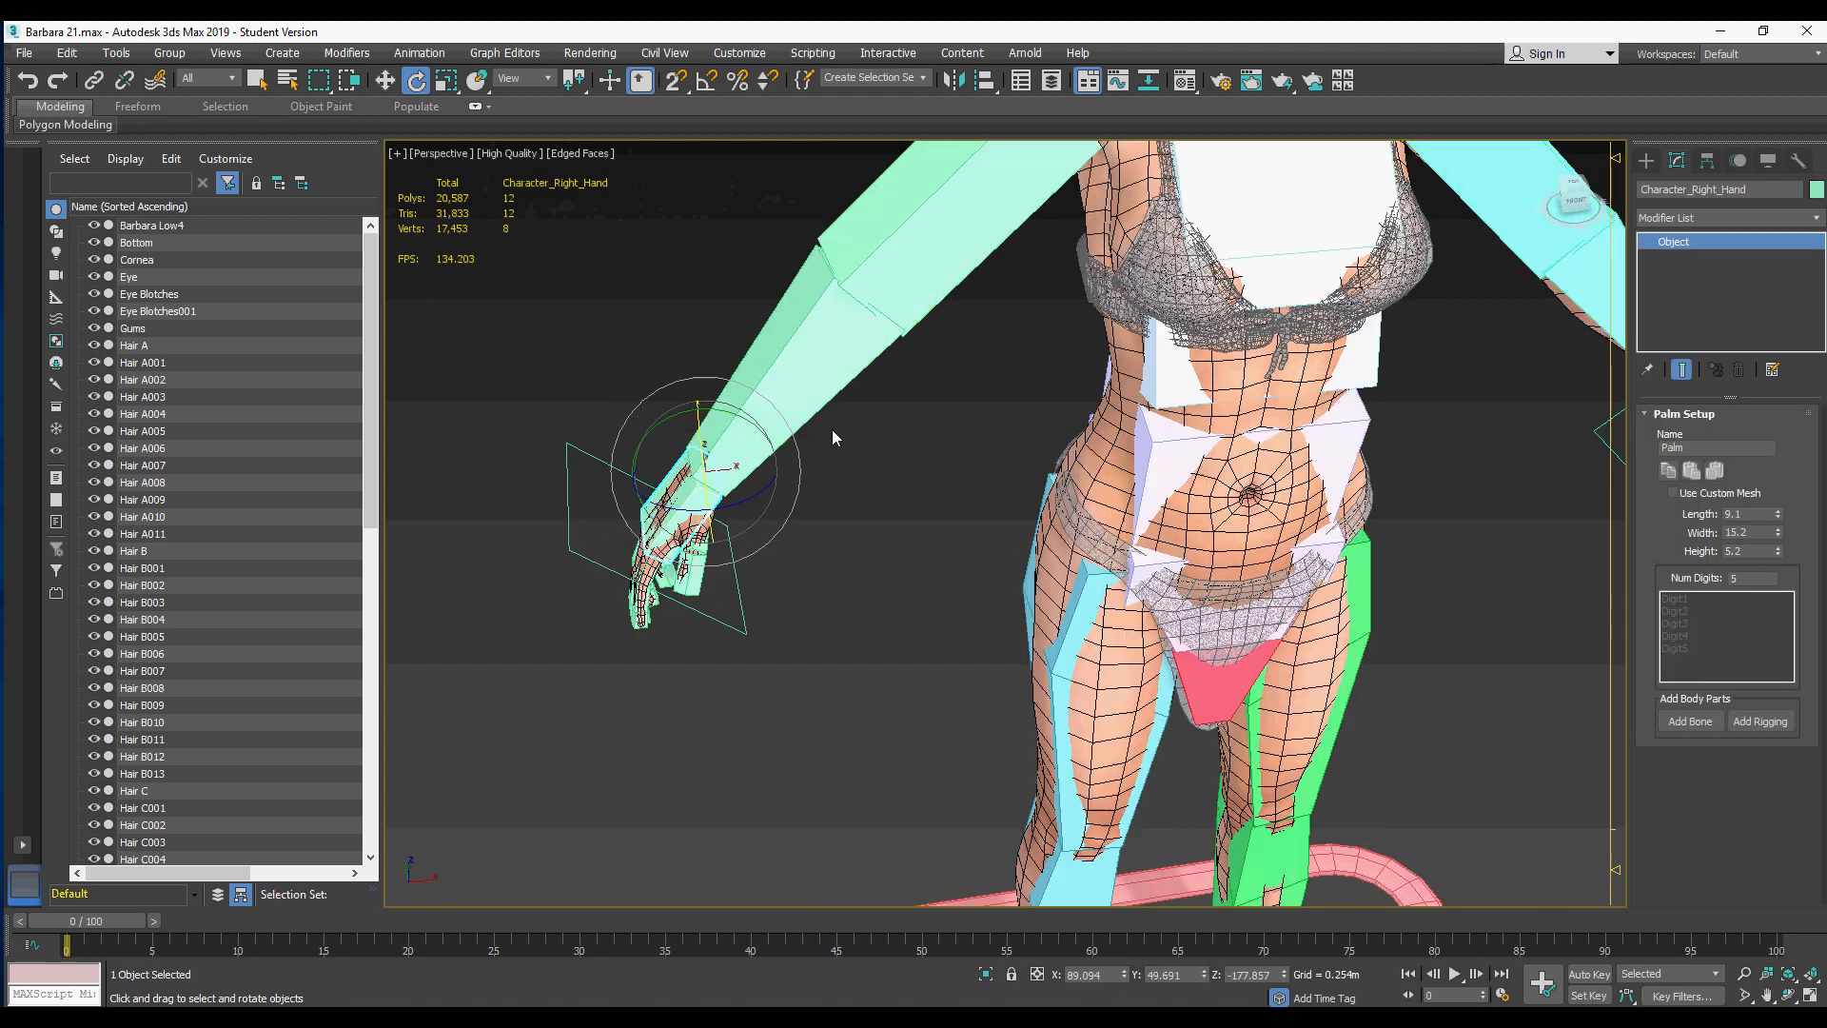
{"action": "left_click", "coordinate": [1738, 160]}
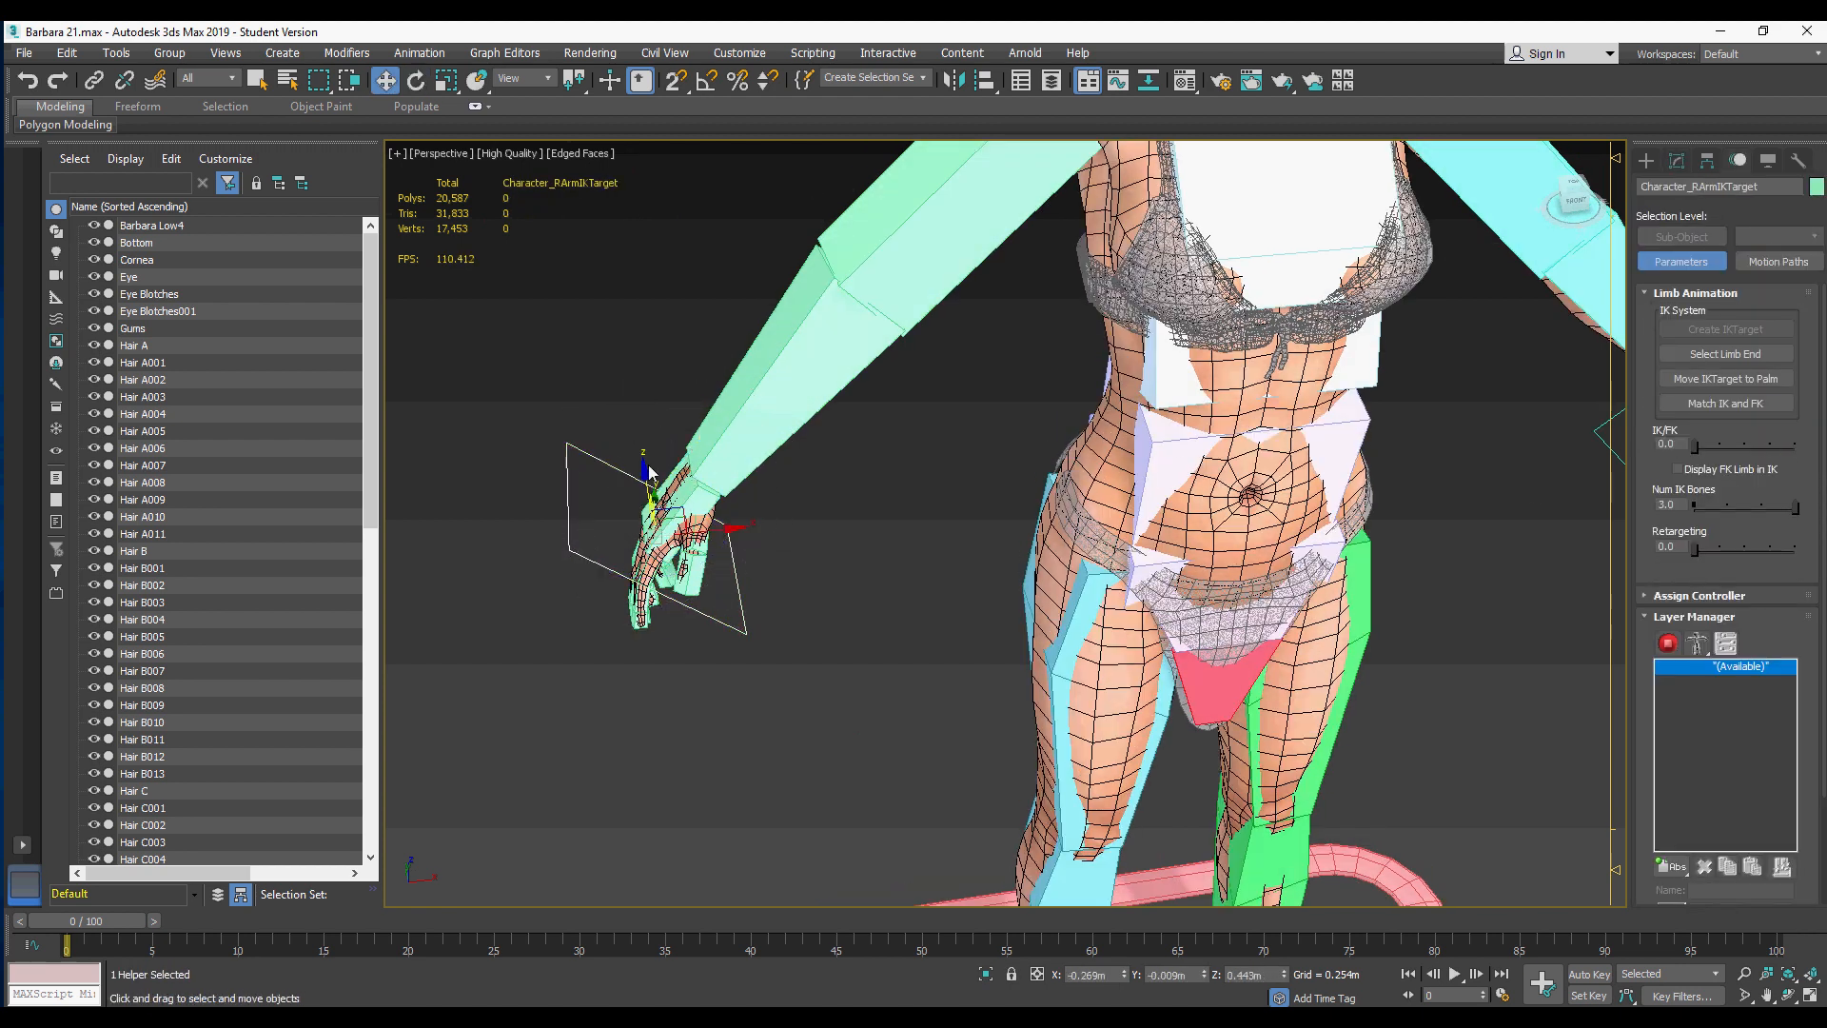
Step: Try moving the right arm's IK target around the body to test the arm, and undo the moves
{"action": "left_click_drag", "start_coordinate": [677, 514], "coordinate": [956, 532]}
{"action": "middle_click_drag", "start_coordinate": [956, 533], "coordinate": [1010, 473], "text": "alt"}
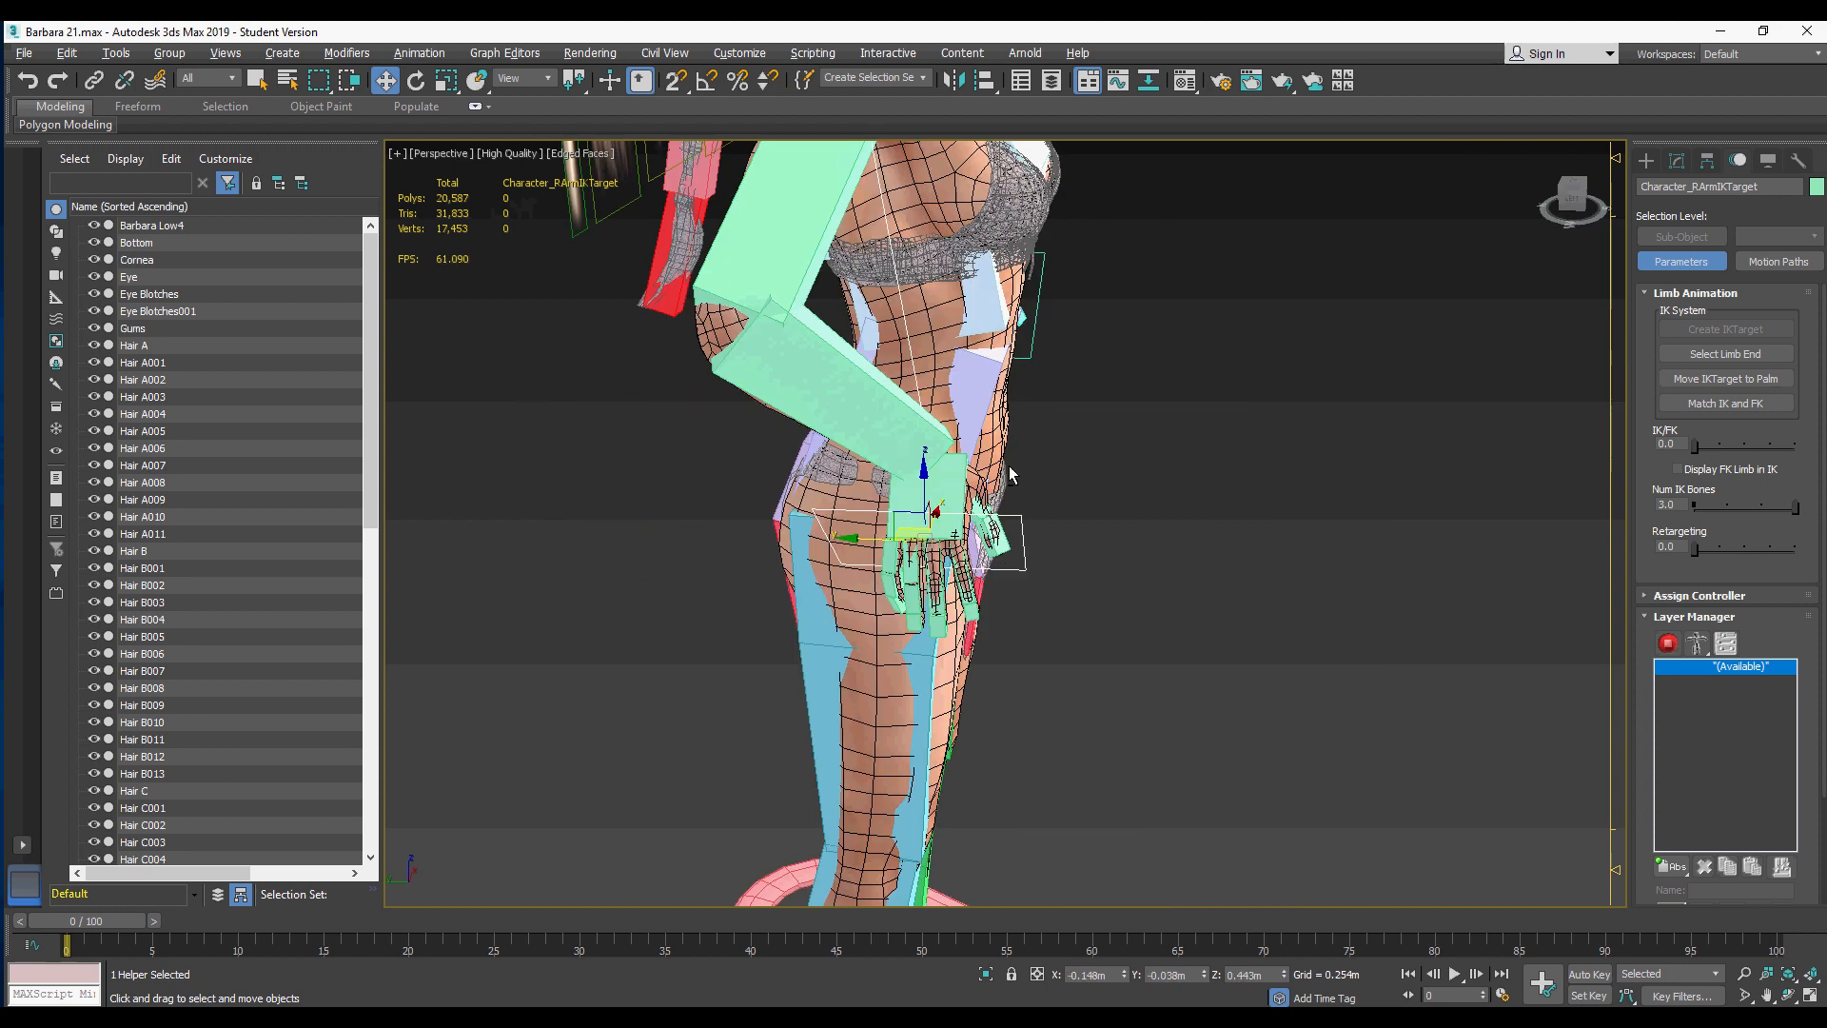
{"action": "left_click_drag", "start_coordinate": [952, 535], "coordinate": [609, 557]}
{"action": "scroll", "coordinate": [609, 557], "scroll_direction": "down", "scroll_amount": 3}
{"action": "middle_click_drag", "start_coordinate": [609, 557], "coordinate": [647, 504], "text": "alt"}
{"action": "left_click_drag", "start_coordinate": [590, 547], "coordinate": [663, 579]}
{"action": "key", "text": "ctrl+z"}
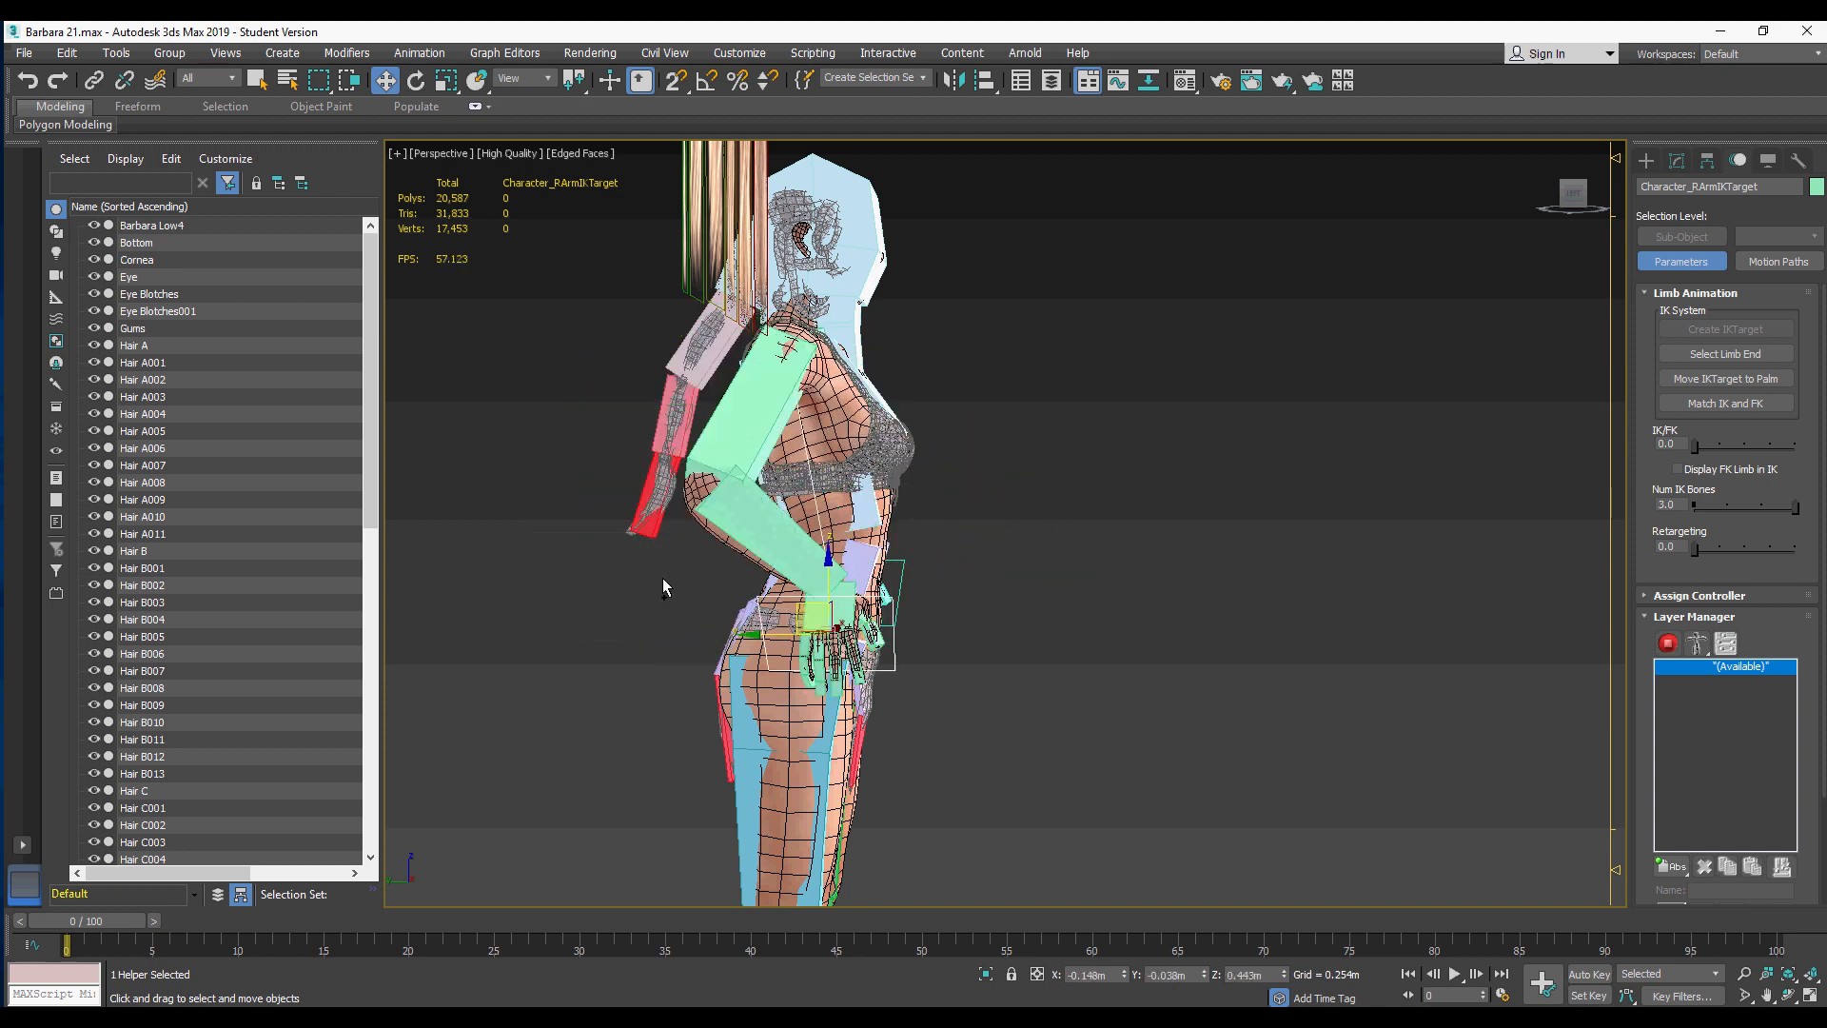
{"action": "middle_click_drag", "start_coordinate": [897, 494], "coordinate": [1258, 447], "text": "alt"}
{"action": "left_click", "coordinate": [1280, 447]}
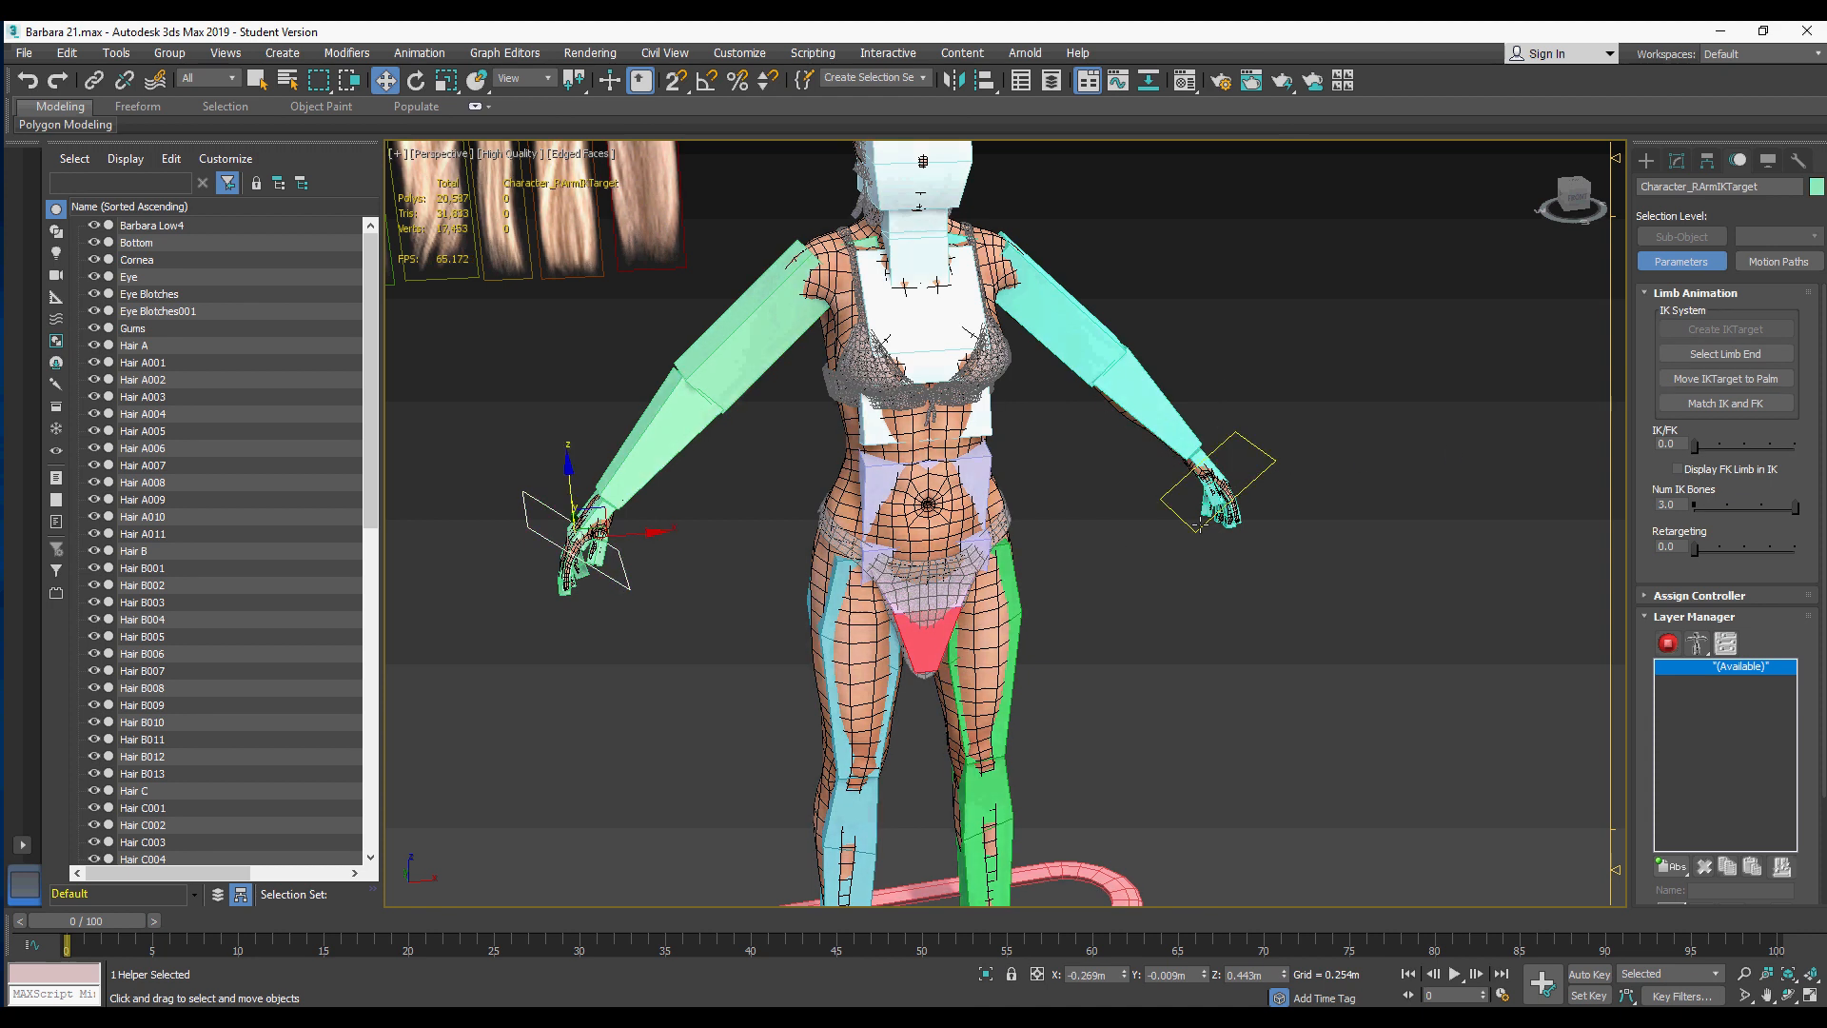
Step: Add a Circle gizmo to the left upper arm bone
{"action": "scroll", "coordinate": [1108, 469], "scroll_direction": "down", "scroll_amount": 5}
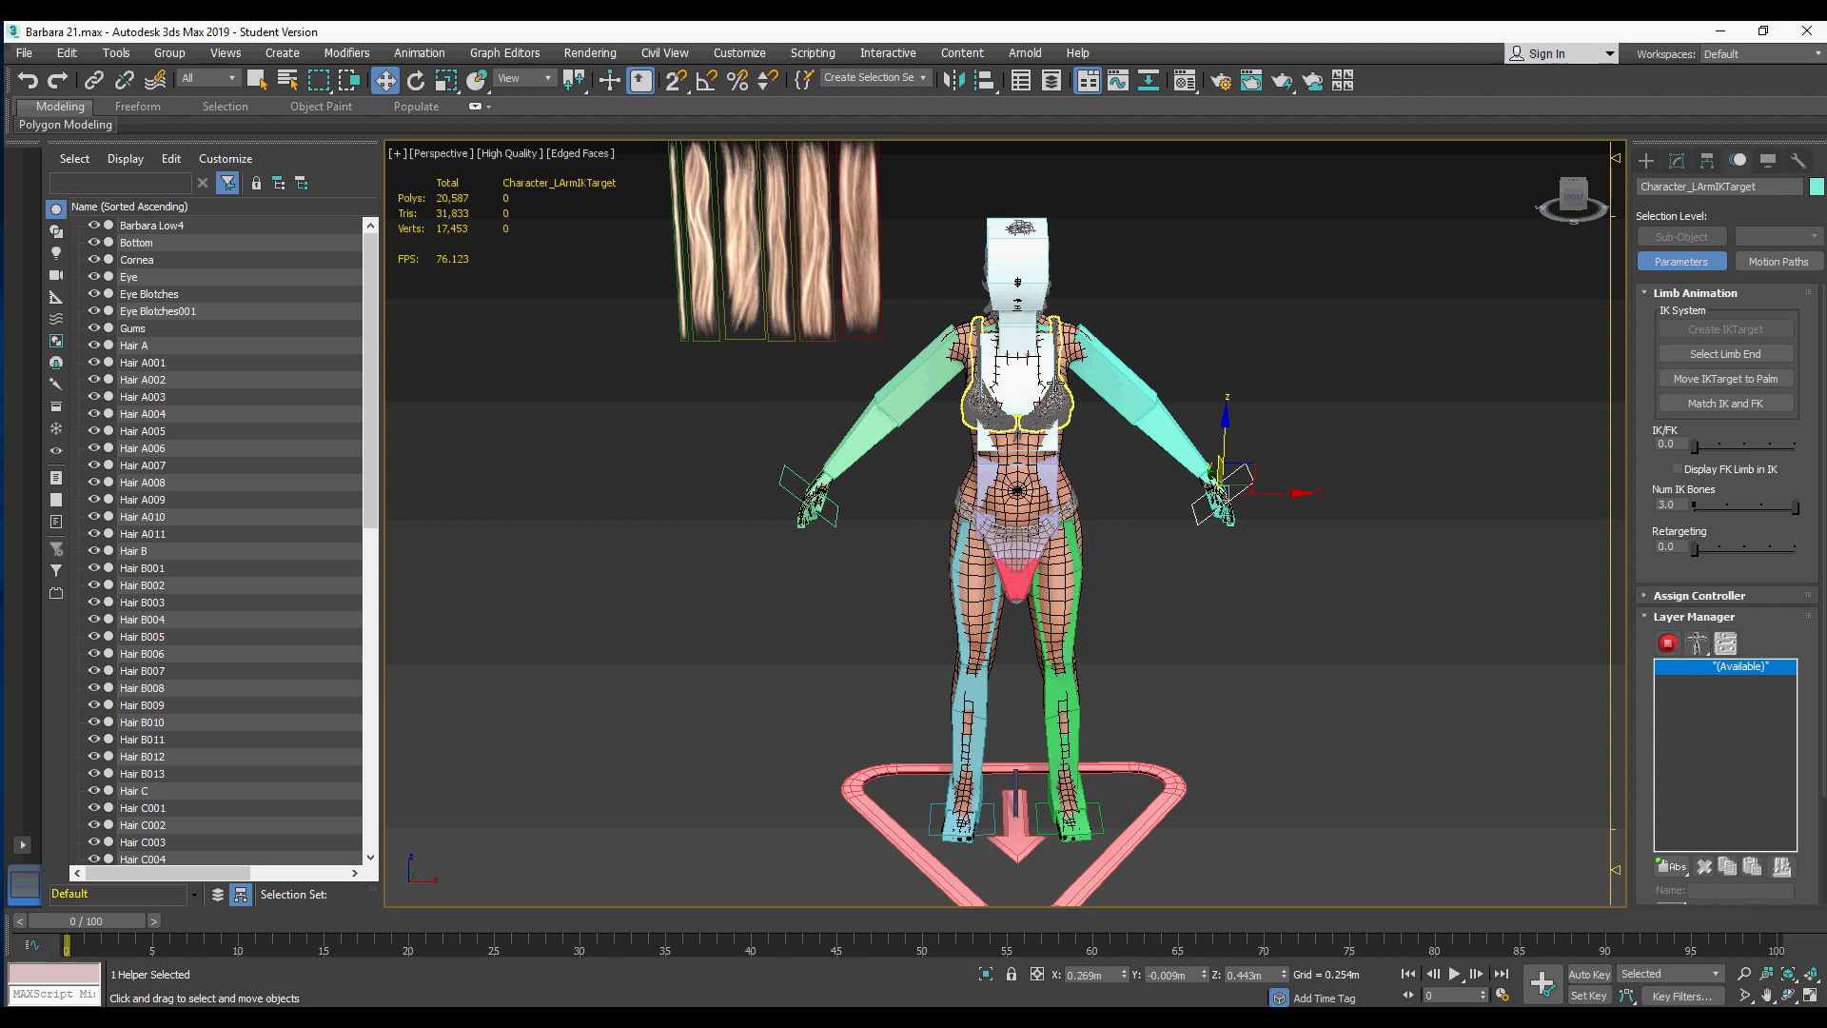
{"action": "scroll", "coordinate": [1080, 451], "scroll_direction": "up", "scroll_amount": 3}
{"action": "left_click", "coordinate": [1140, 422]}
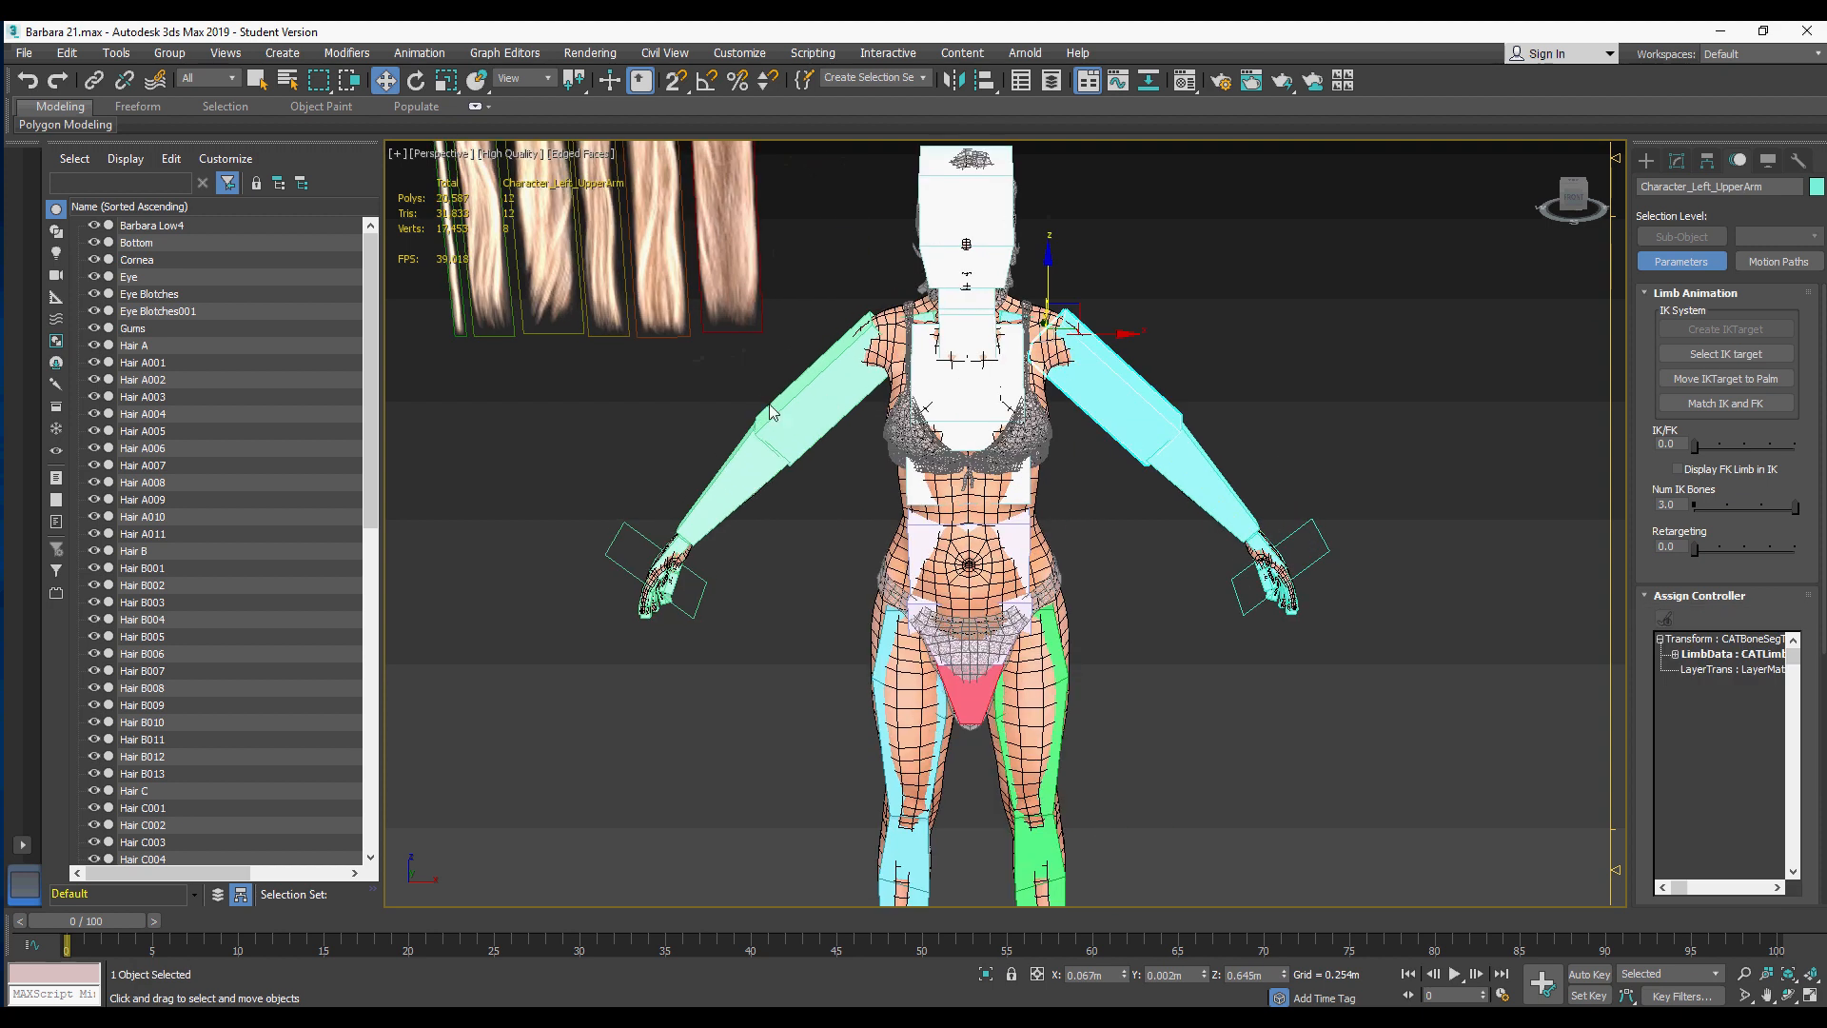
{"action": "scroll", "coordinate": [1133, 412], "scroll_direction": "up", "scroll_amount": 2}
{"action": "right_click", "coordinate": [1131, 413]}
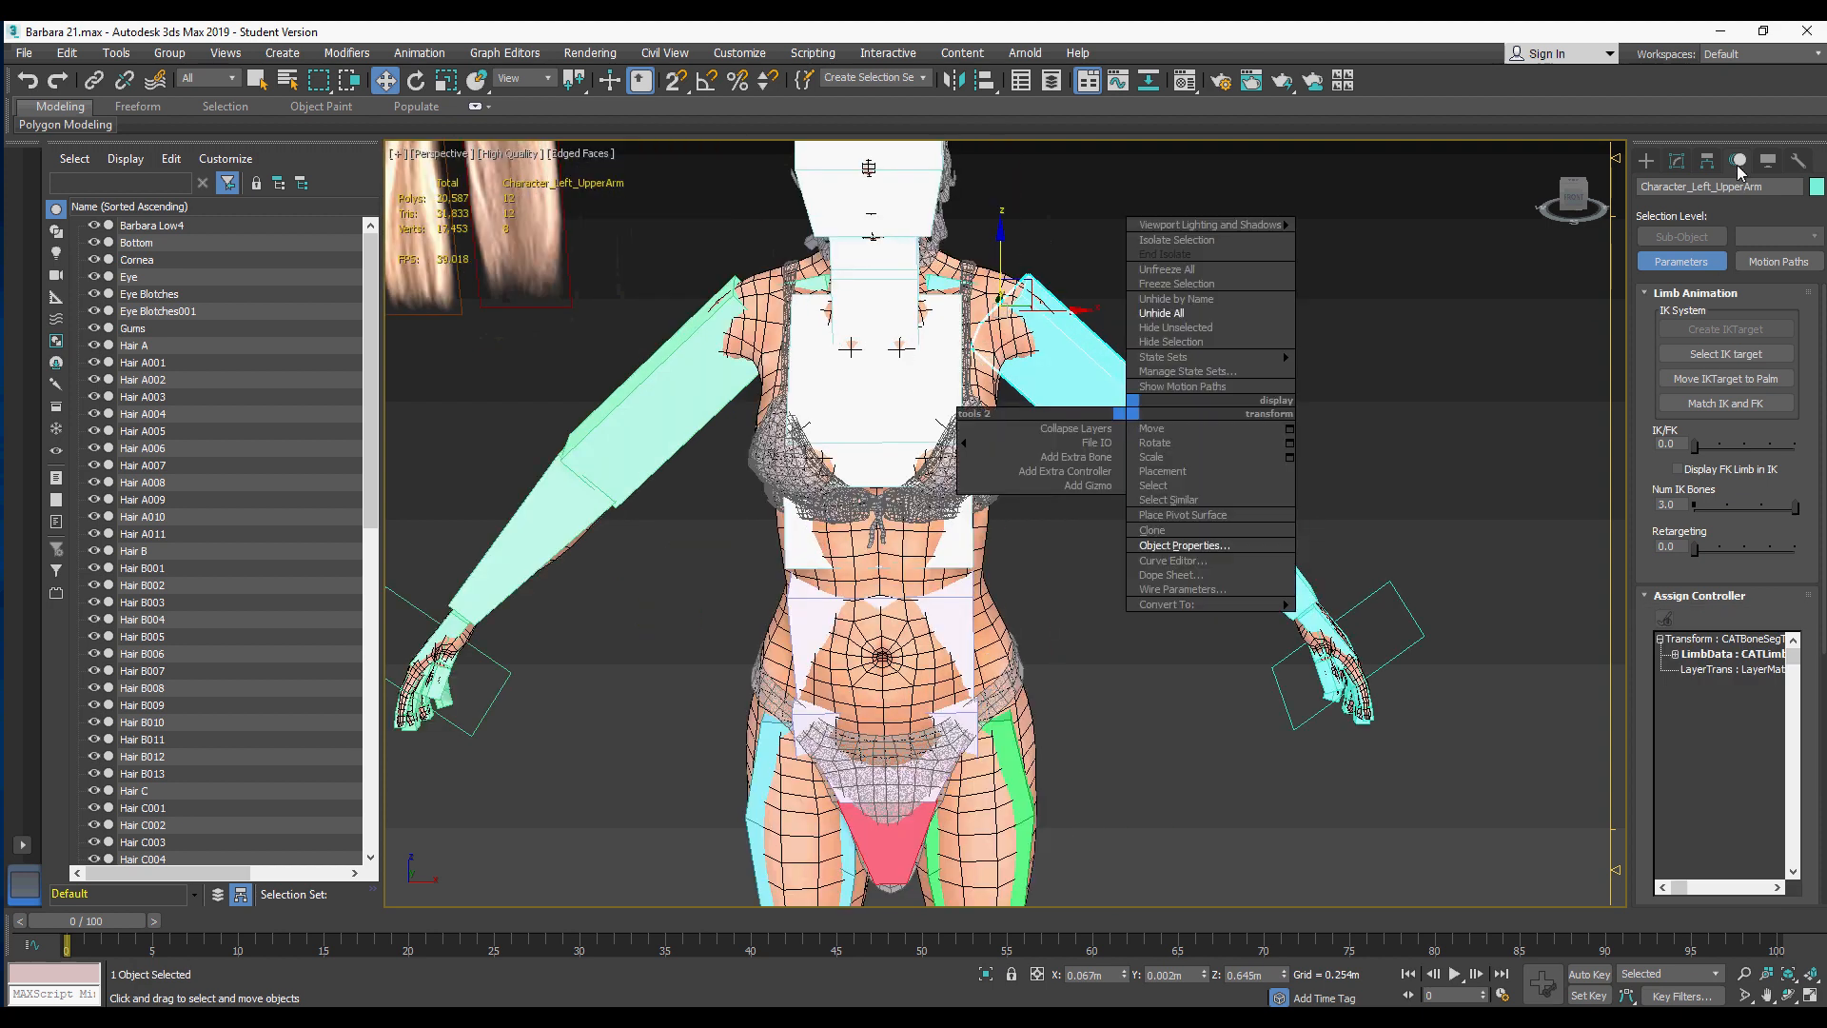
{"action": "left_click", "coordinate": [1738, 167]}
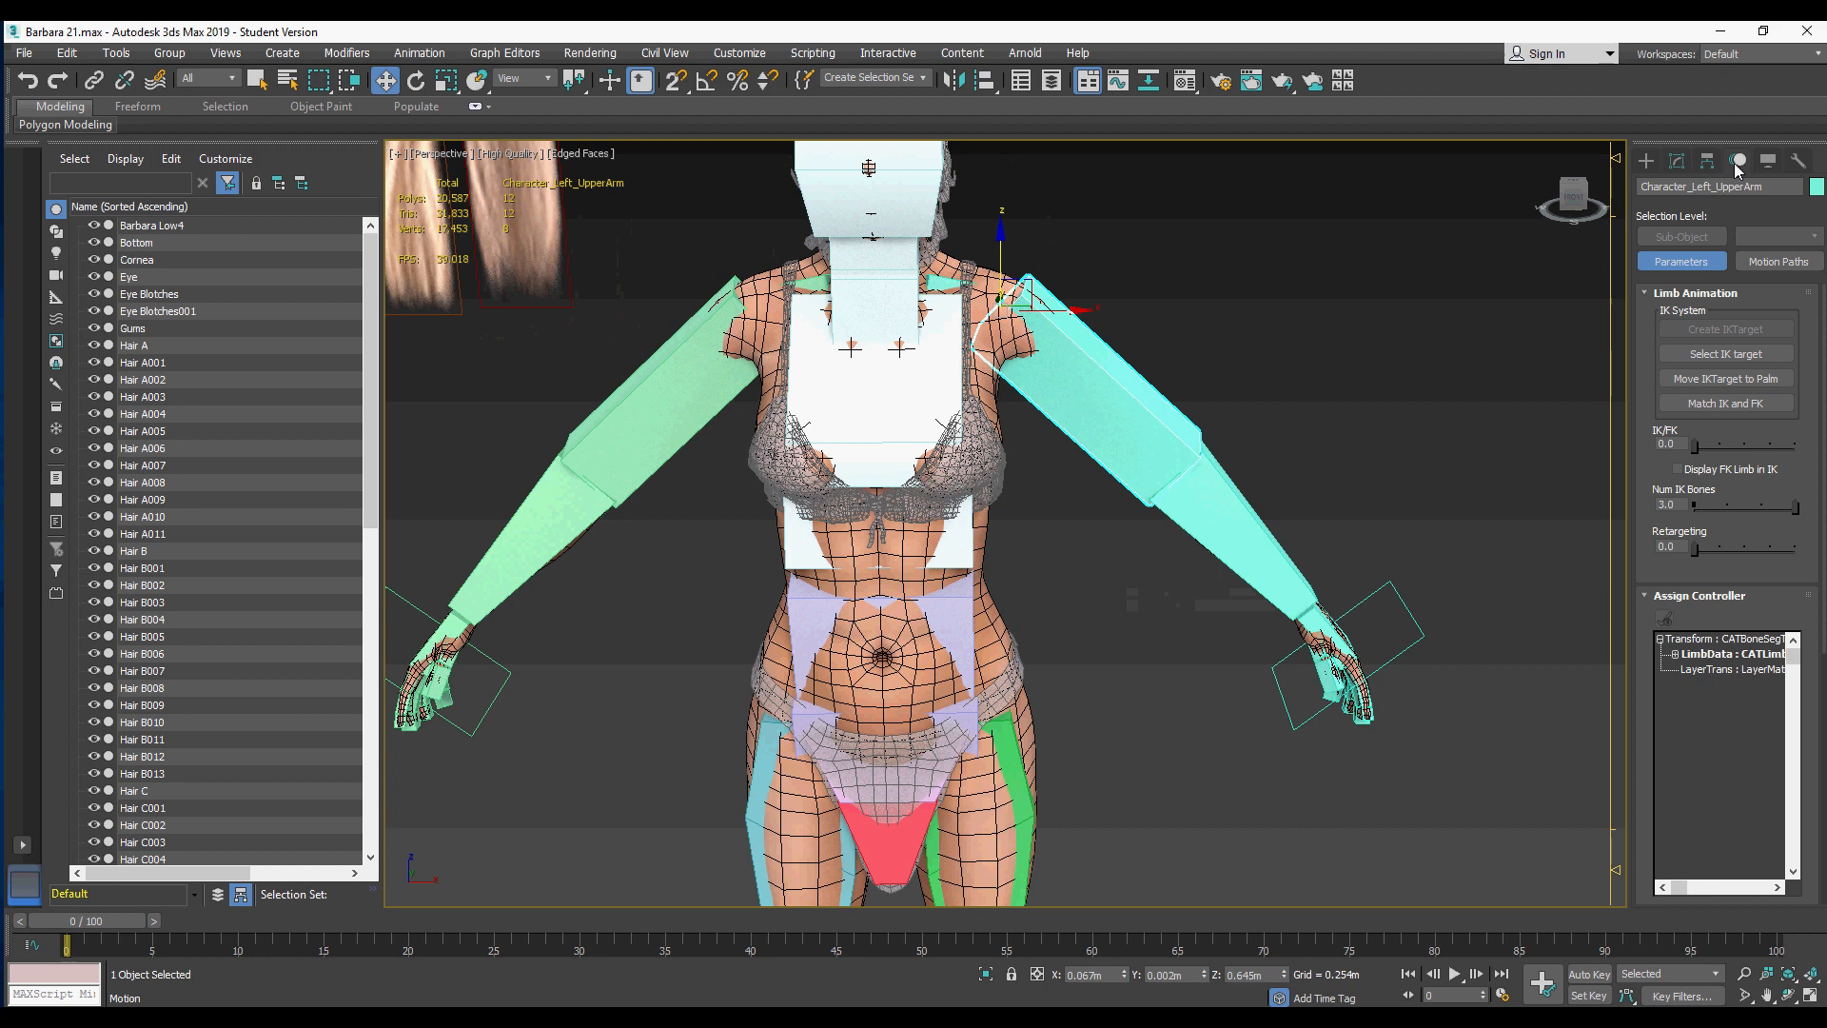
{"action": "left_click", "coordinate": [999, 703]}
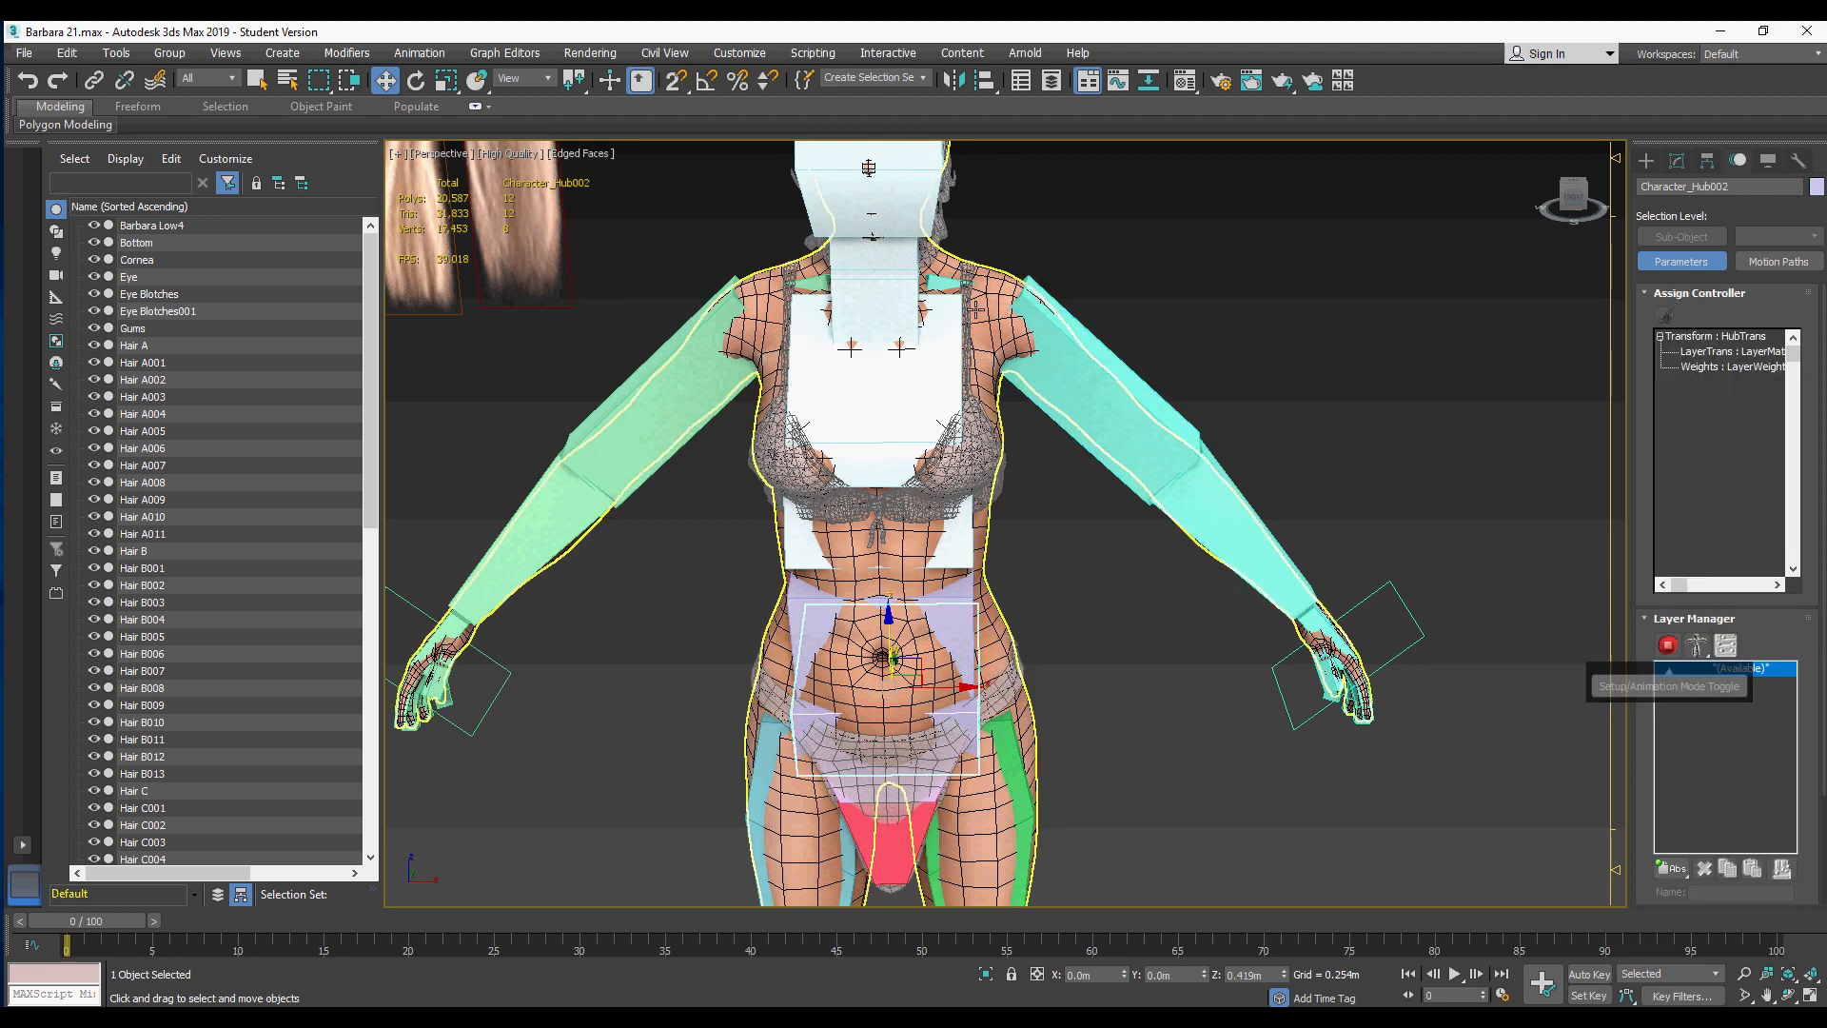
{"action": "left_click", "coordinate": [1131, 404]}
{"action": "right_click", "coordinate": [1131, 403]}
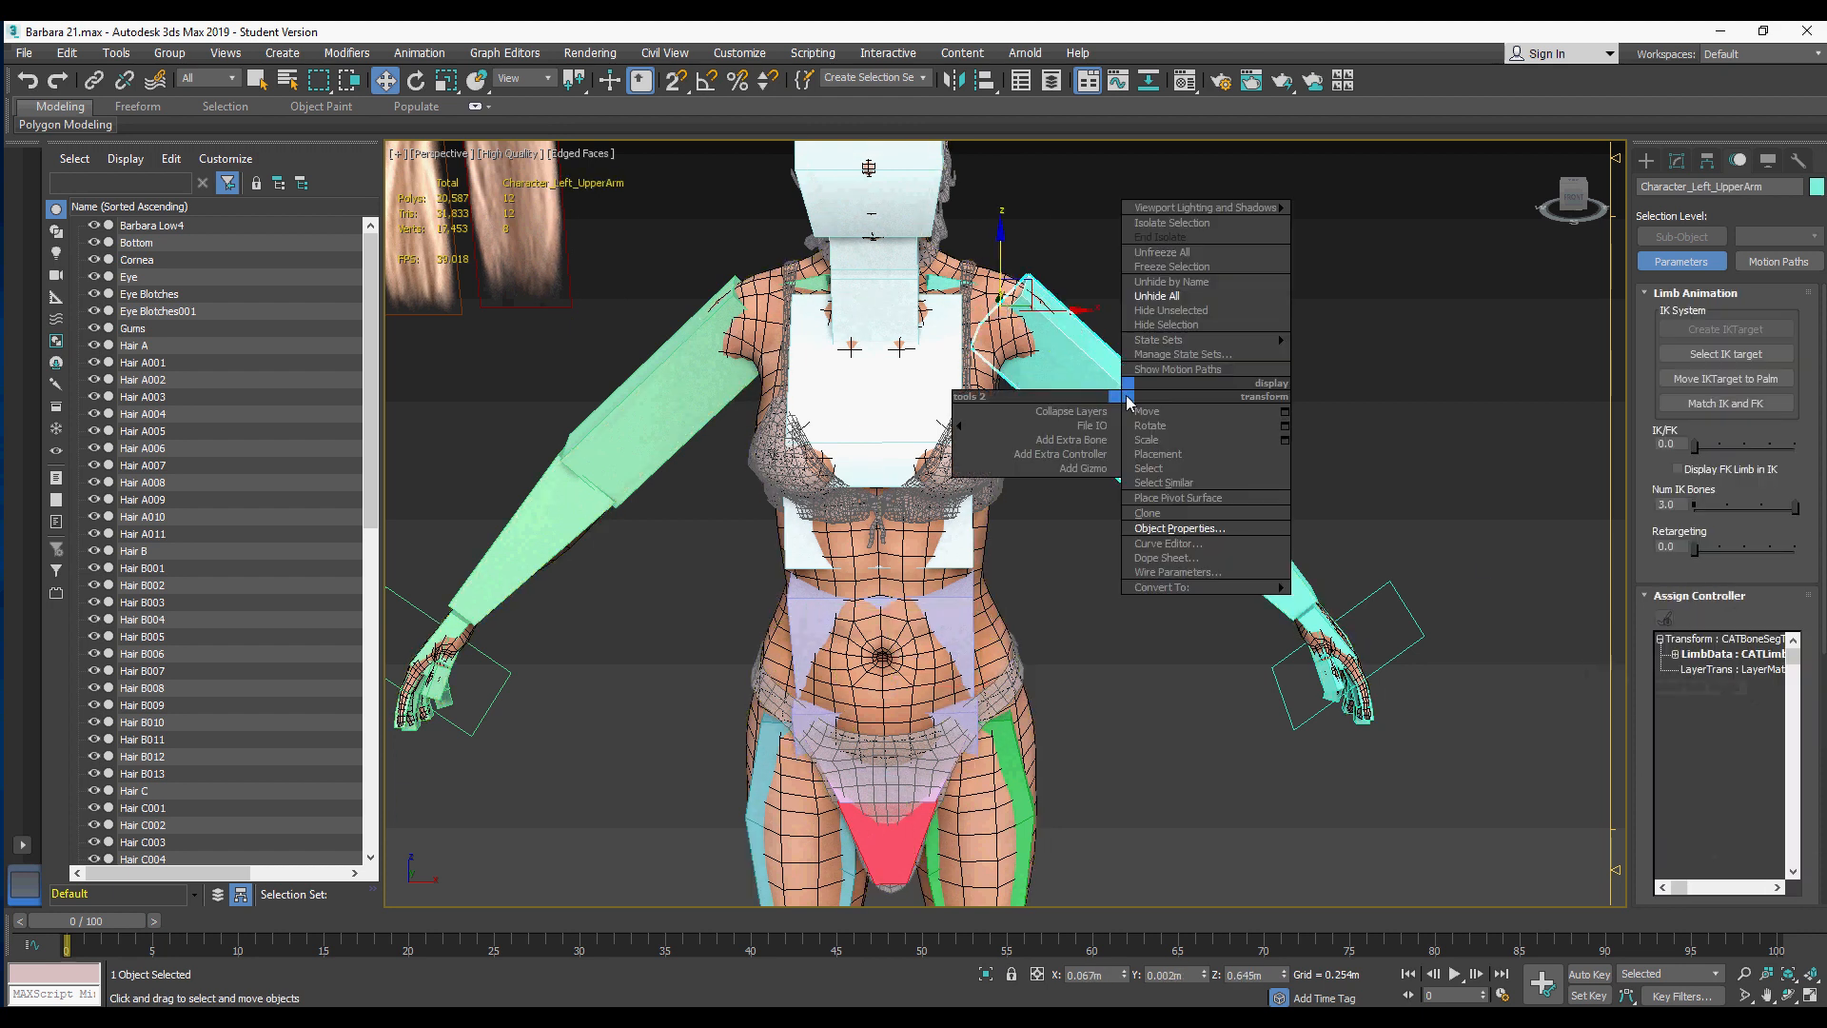
{"action": "left_click", "coordinate": [1085, 468]}
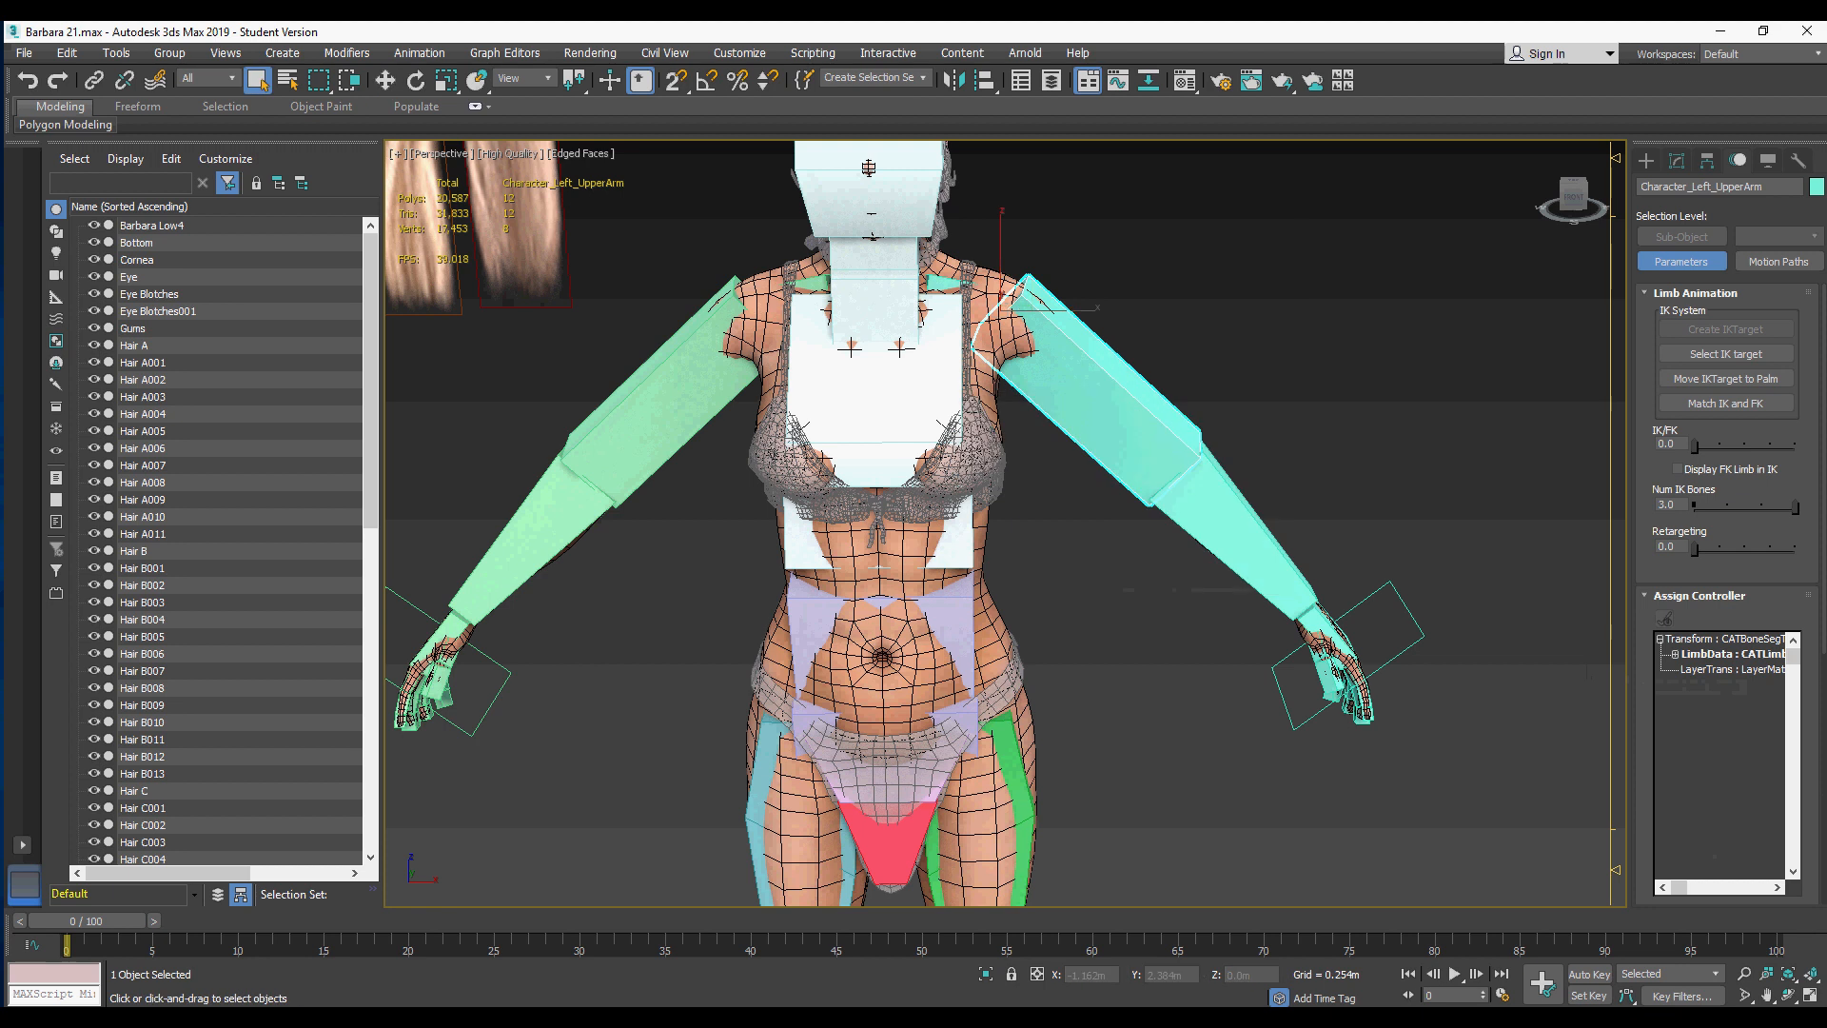
{"action": "left_click", "coordinate": [647, 496]}
{"action": "left_click", "coordinate": [693, 669]}
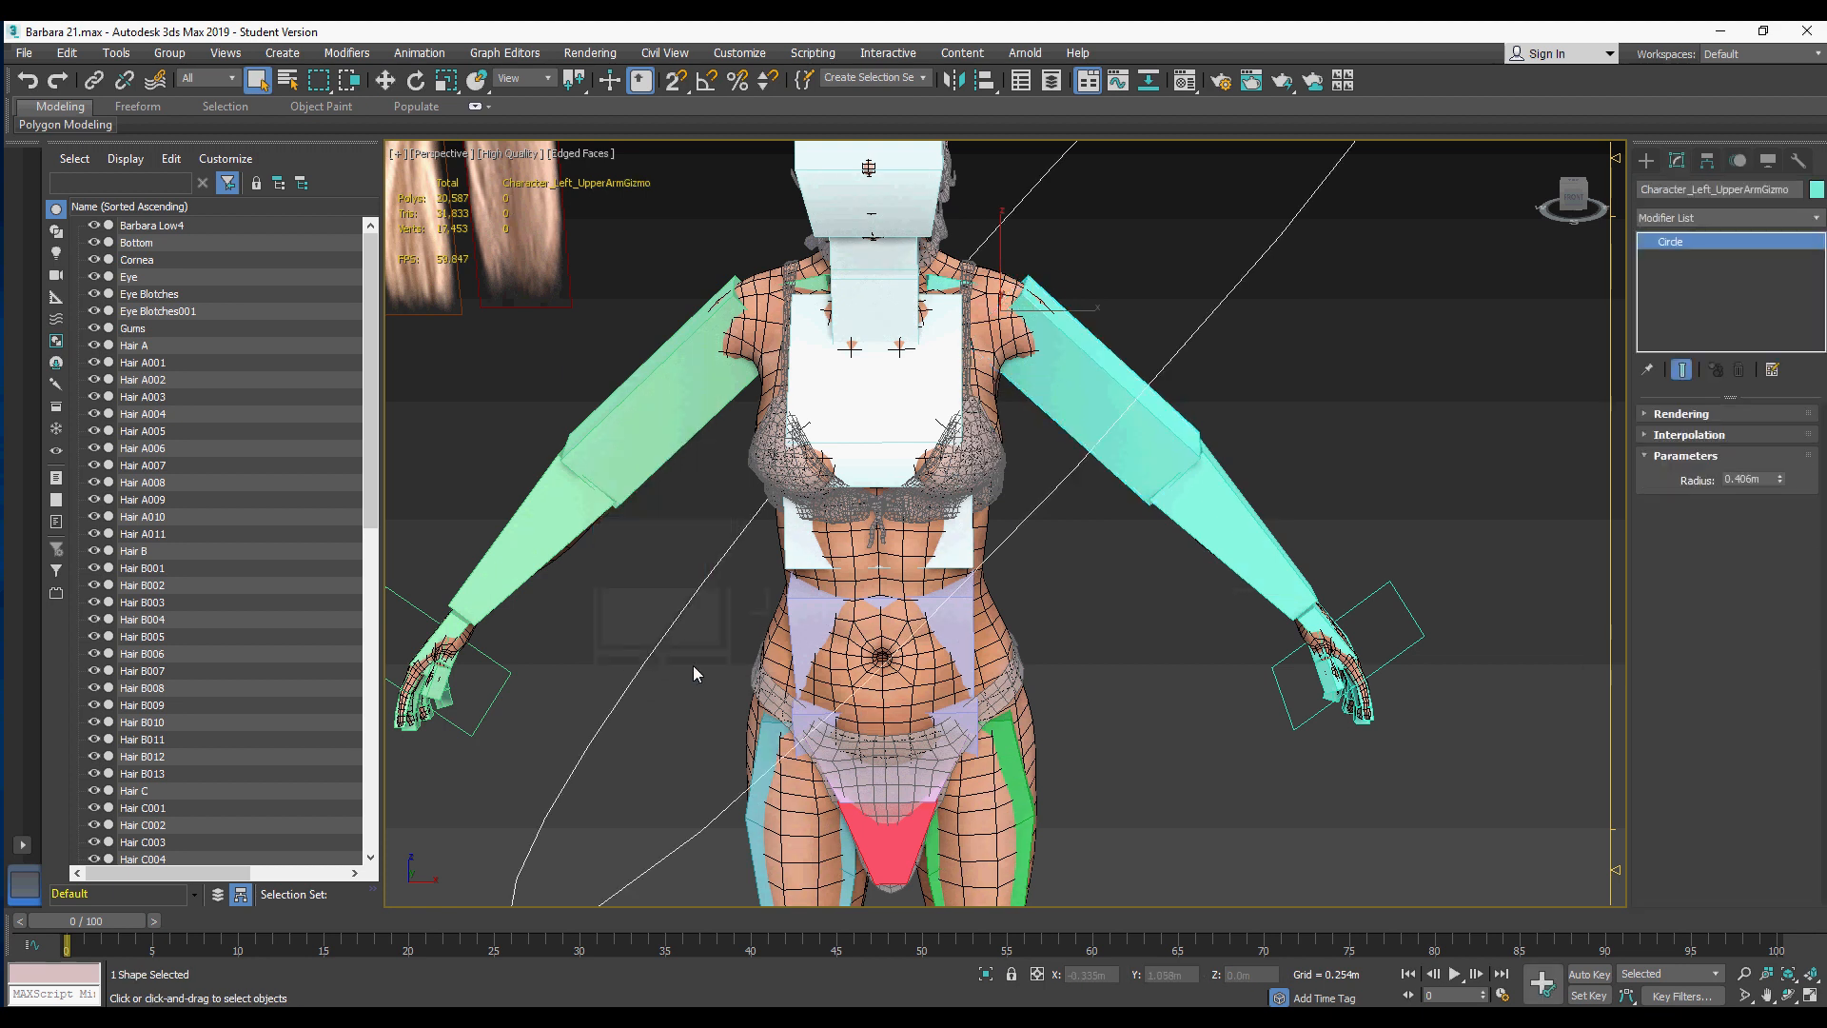
Step: Try reducing the left upper arm gizmo's radius to 0.041 m and rotating it, and undo the changes
{"action": "left_click_drag", "start_coordinate": [1780, 478], "coordinate": [1783, 571]}
{"action": "key", "text": "e"}
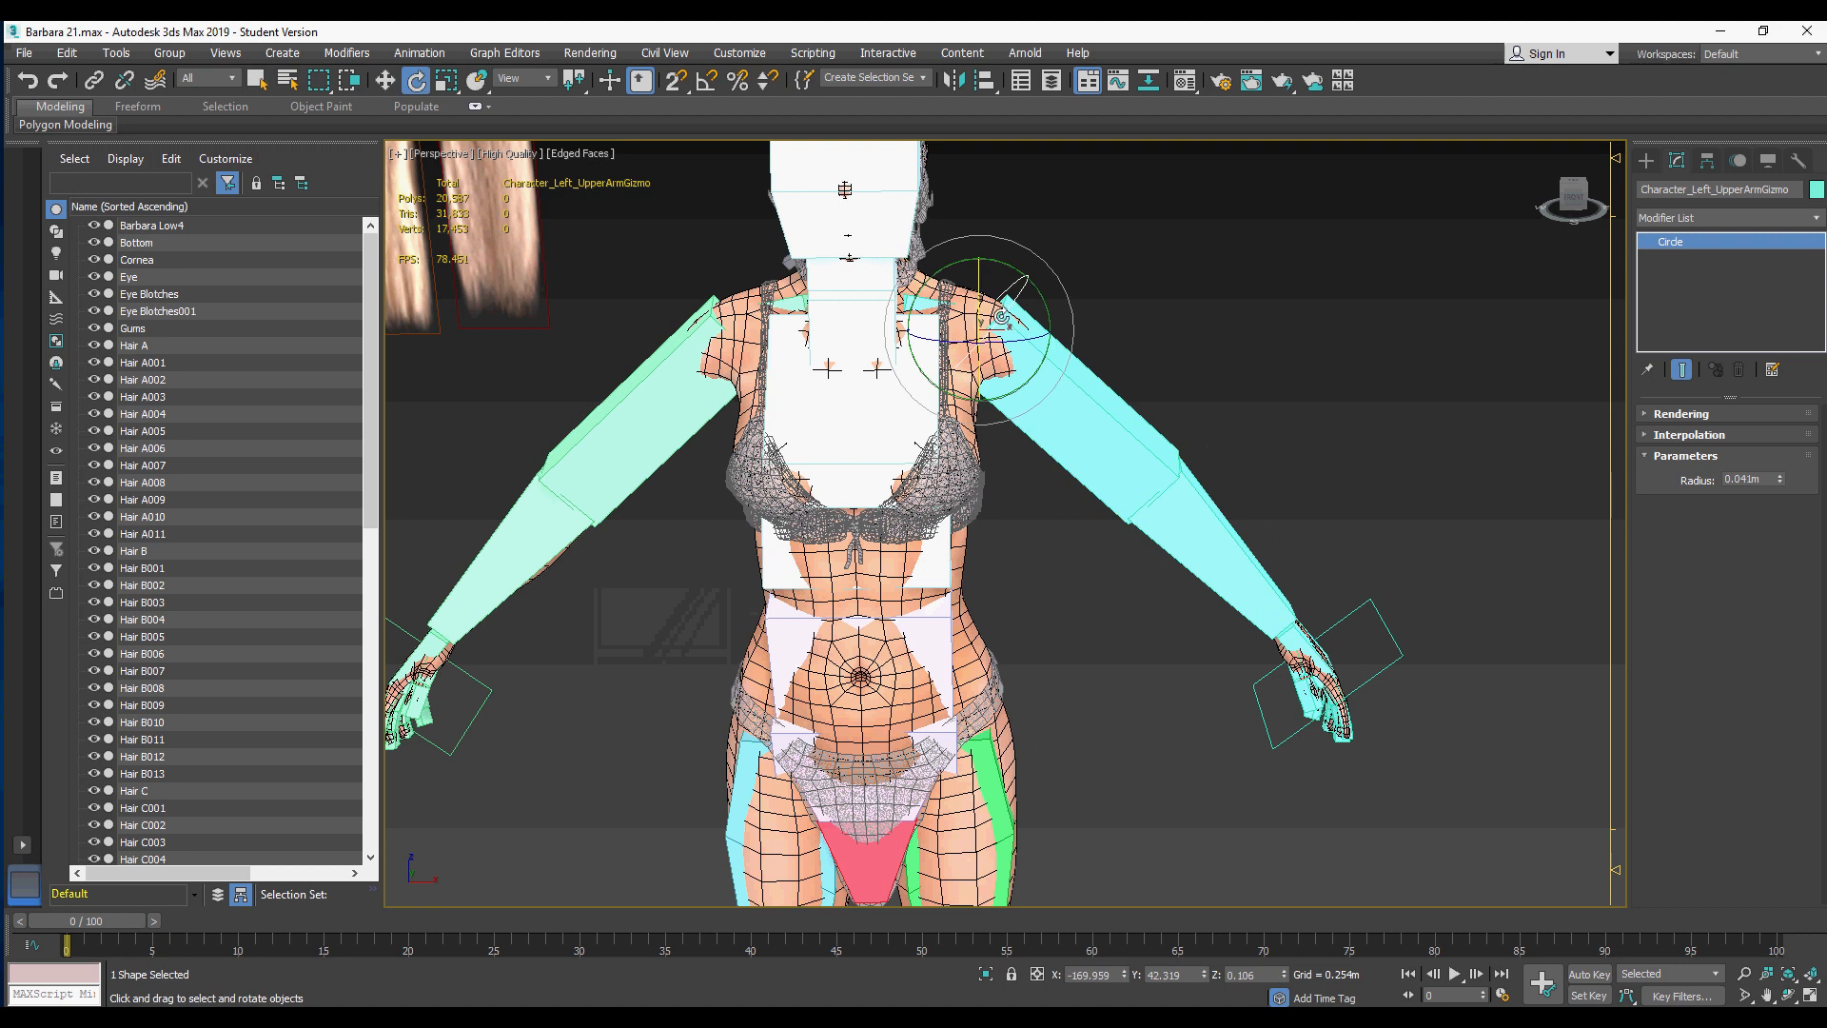
{"action": "left_click_drag", "start_coordinate": [1001, 317], "coordinate": [1011, 349]}
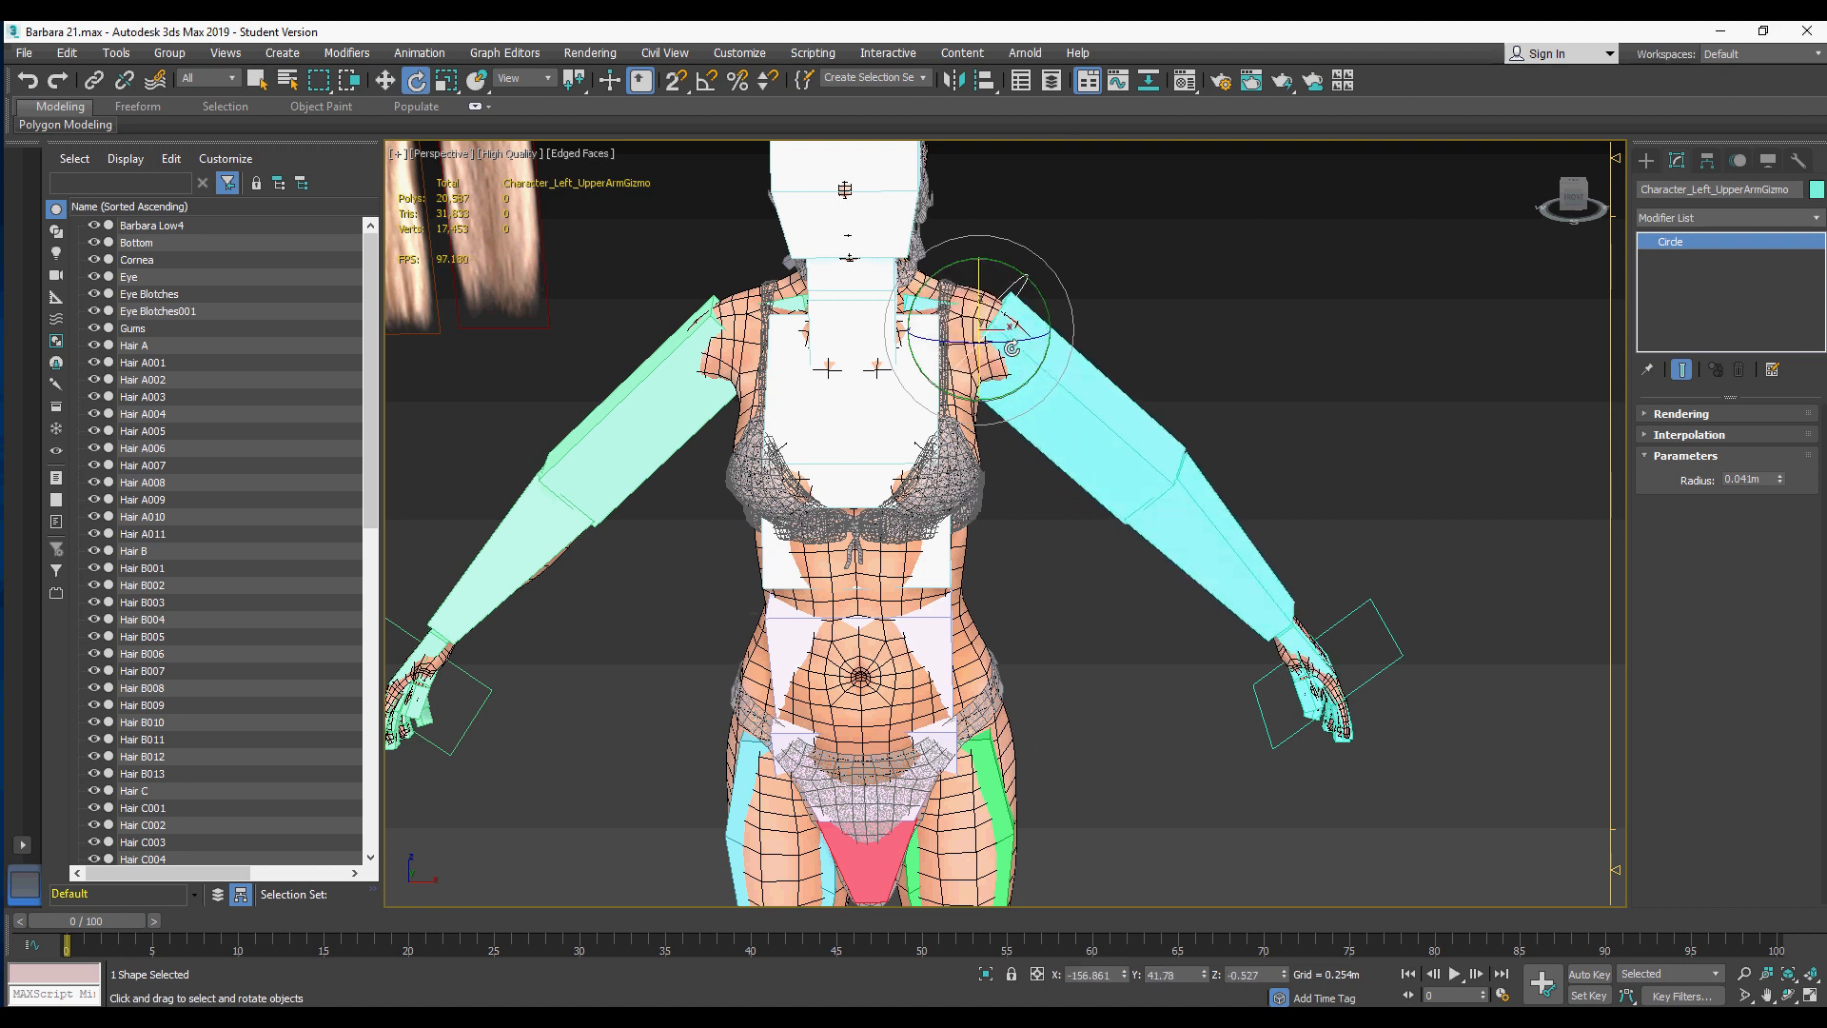
{"action": "key", "text": "ctrl+z"}
{"action": "key", "text": "ctrl+z"}
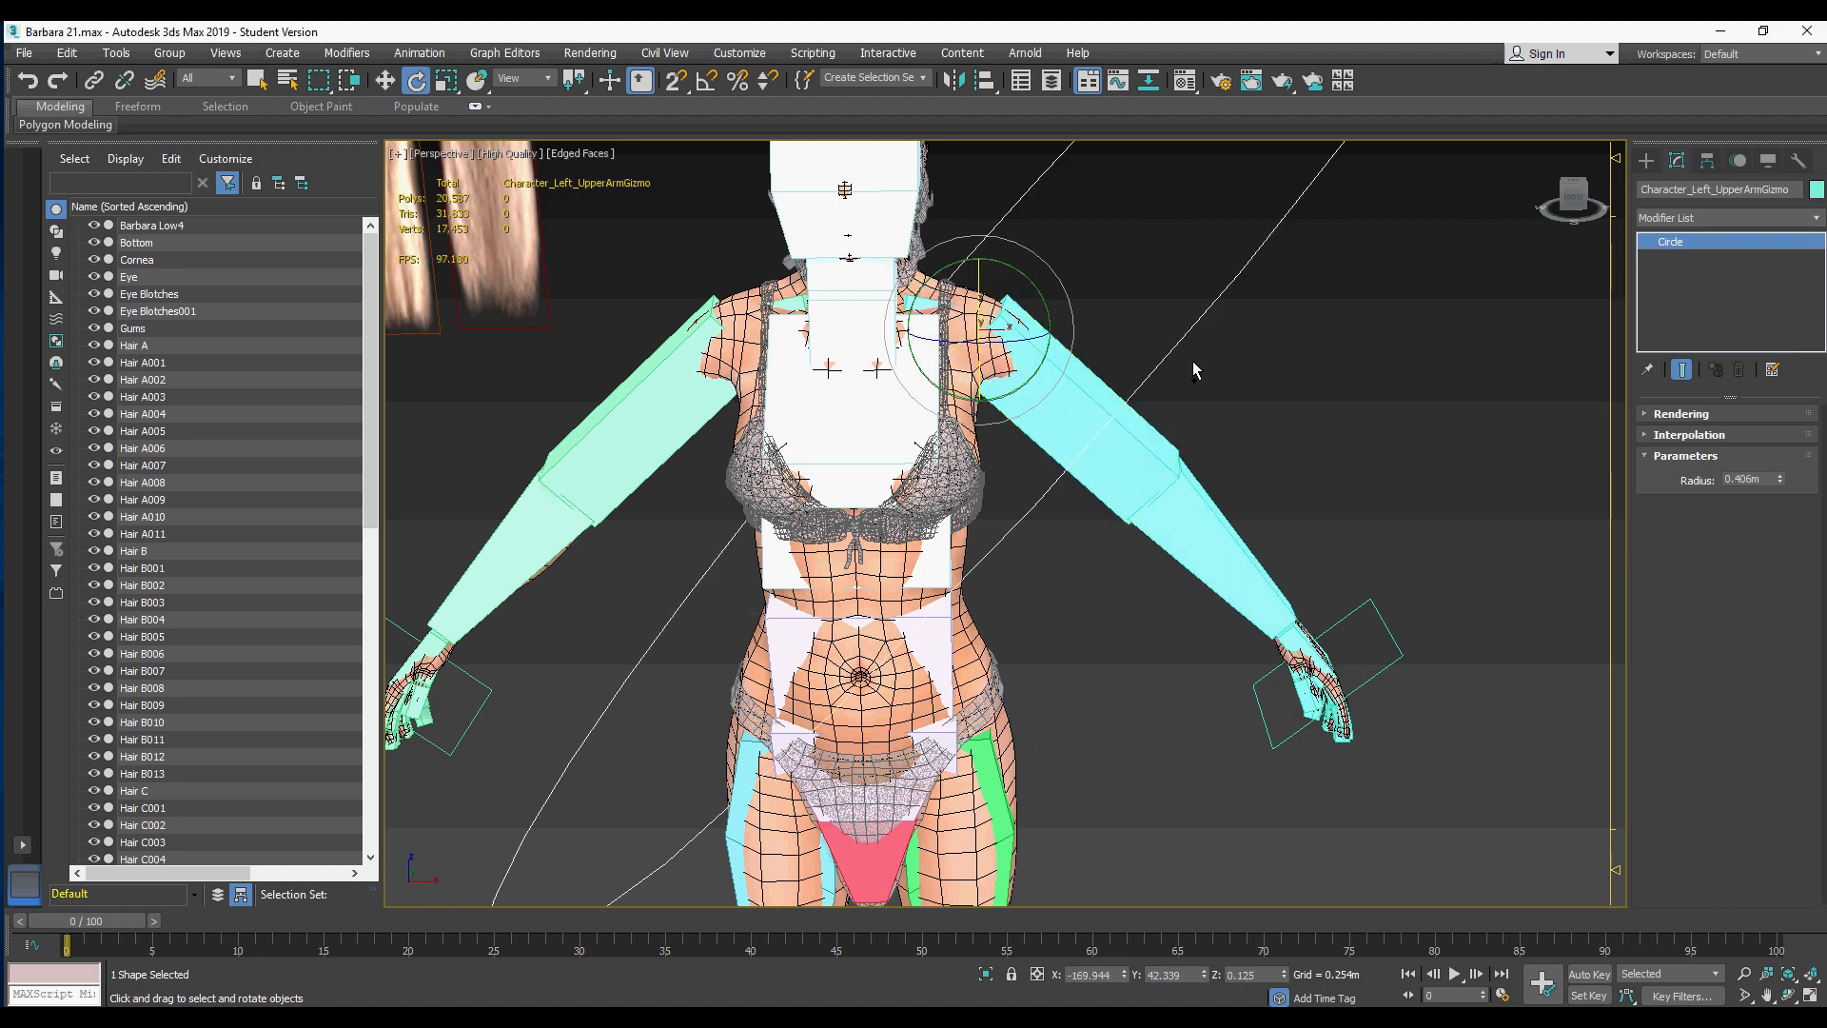
Step: Add a Circle gizmo to the left hand bone and set its radius to 0.049 m
{"action": "left_click", "coordinate": [1178, 345]}
{"action": "left_click", "coordinate": [1204, 524]}
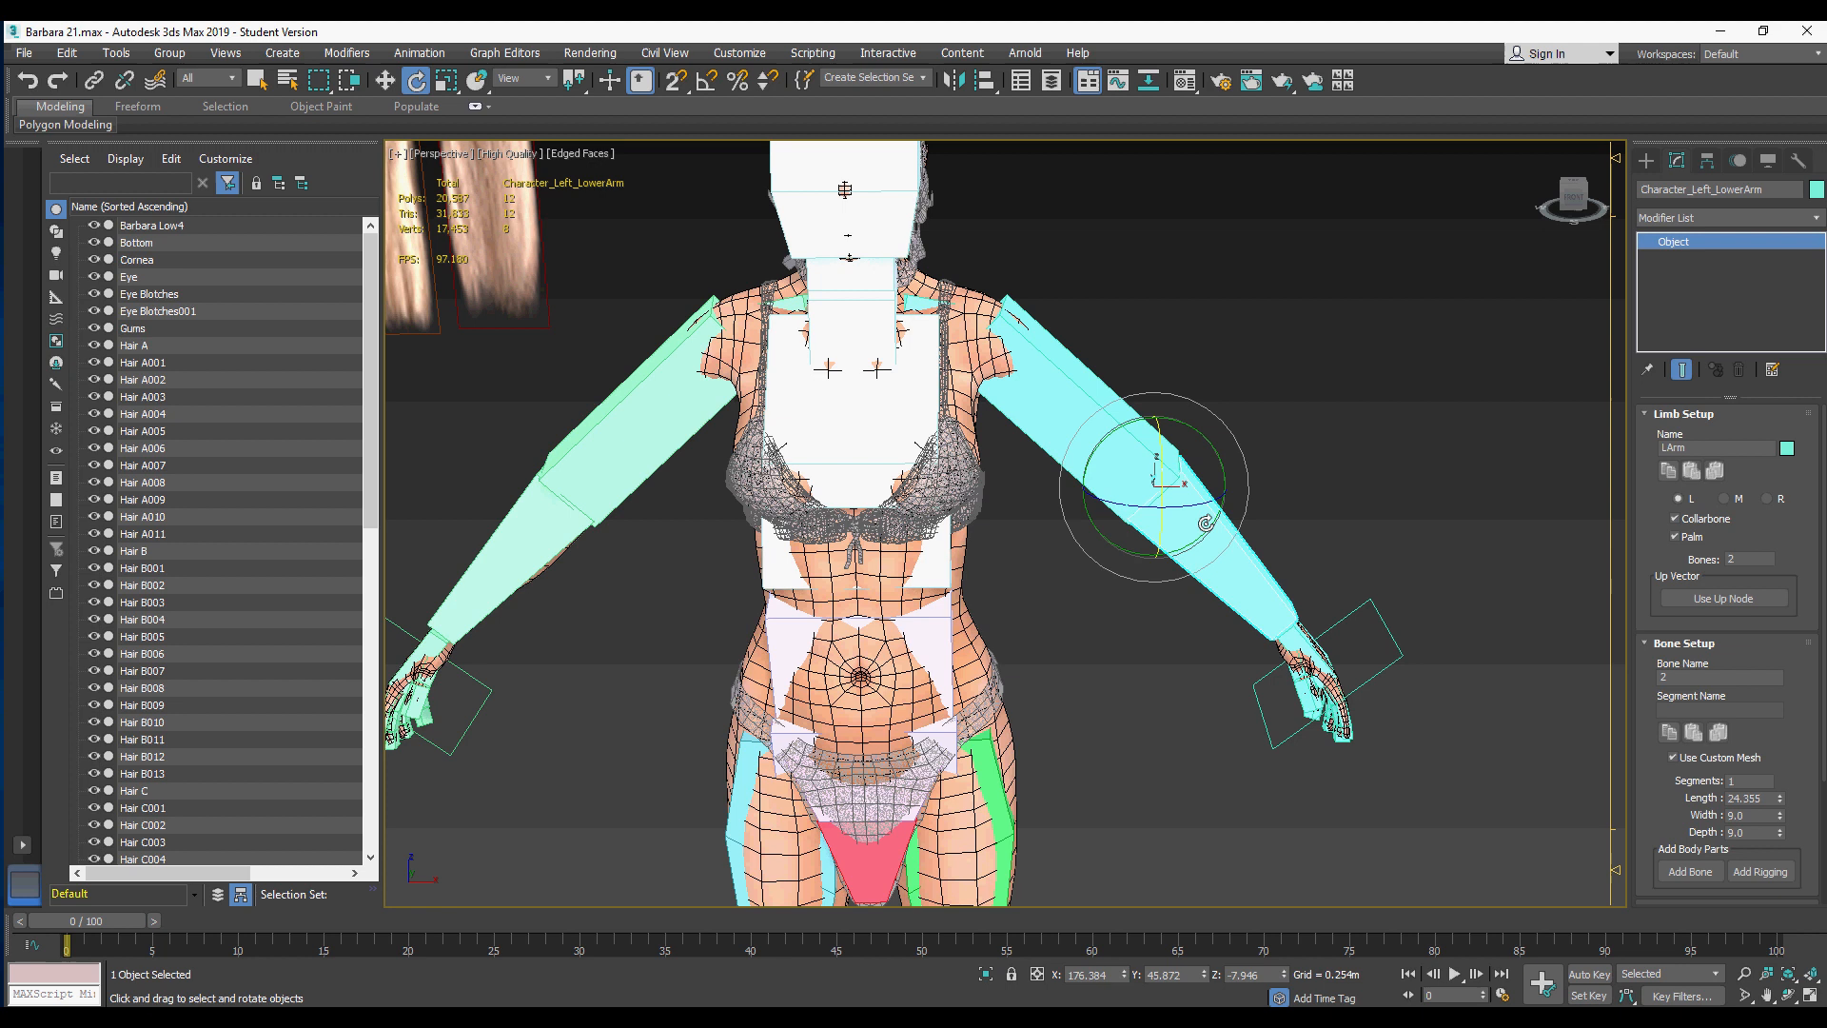
{"action": "left_click", "coordinate": [1294, 641]}
{"action": "right_click", "coordinate": [1301, 636]}
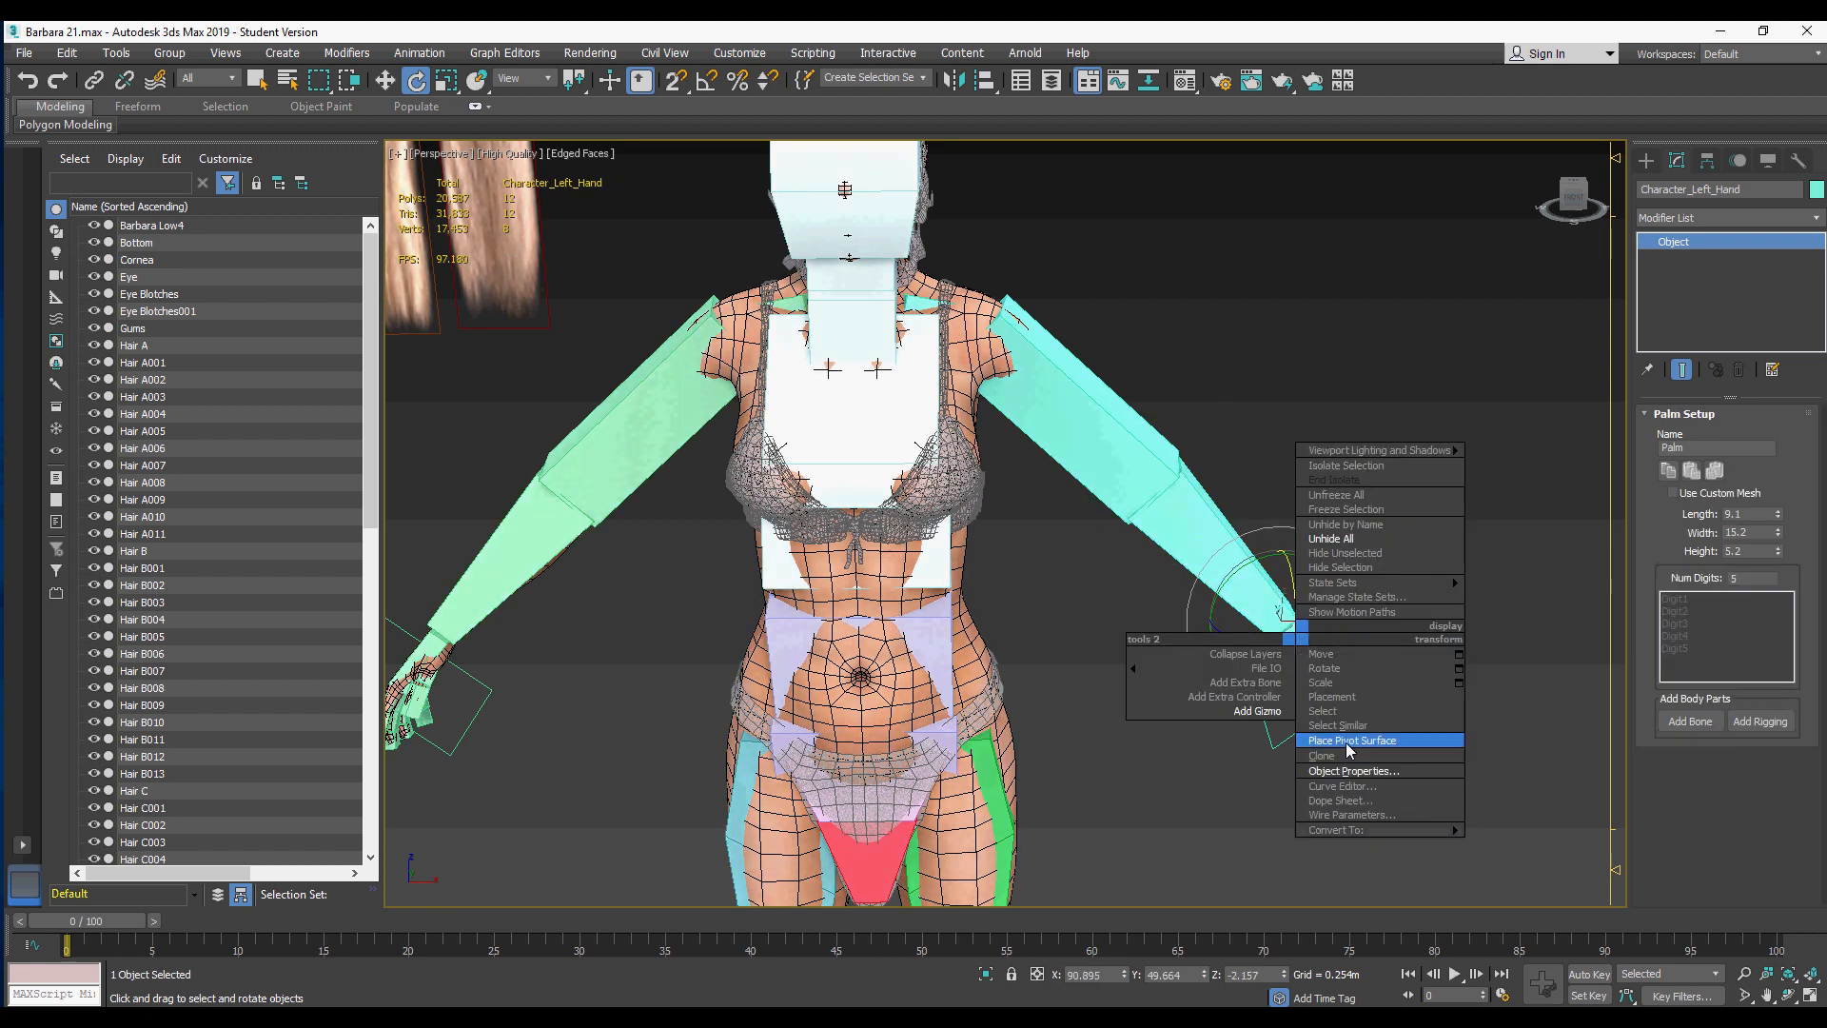
{"action": "left_click", "coordinate": [1254, 711]}
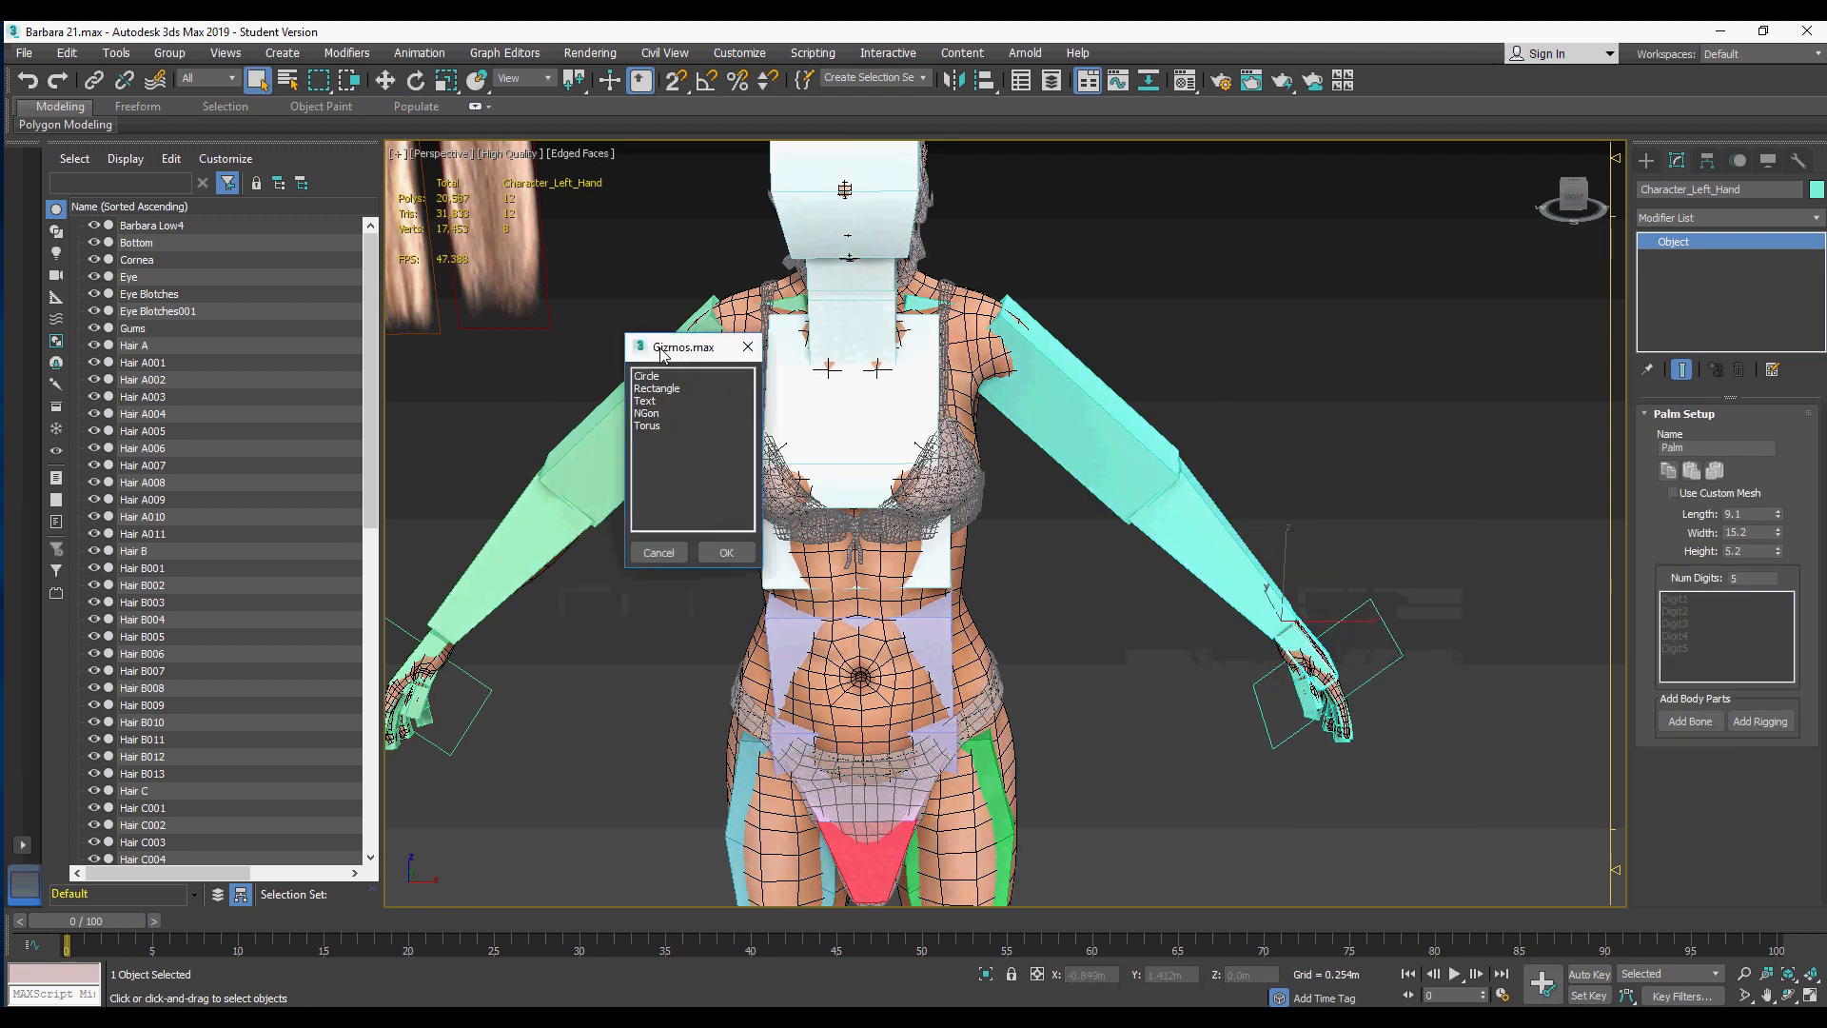
{"action": "left_click_drag", "start_coordinate": [660, 349], "coordinate": [639, 412]}
{"action": "left_click", "coordinate": [625, 441]}
{"action": "left_click", "coordinate": [706, 615]}
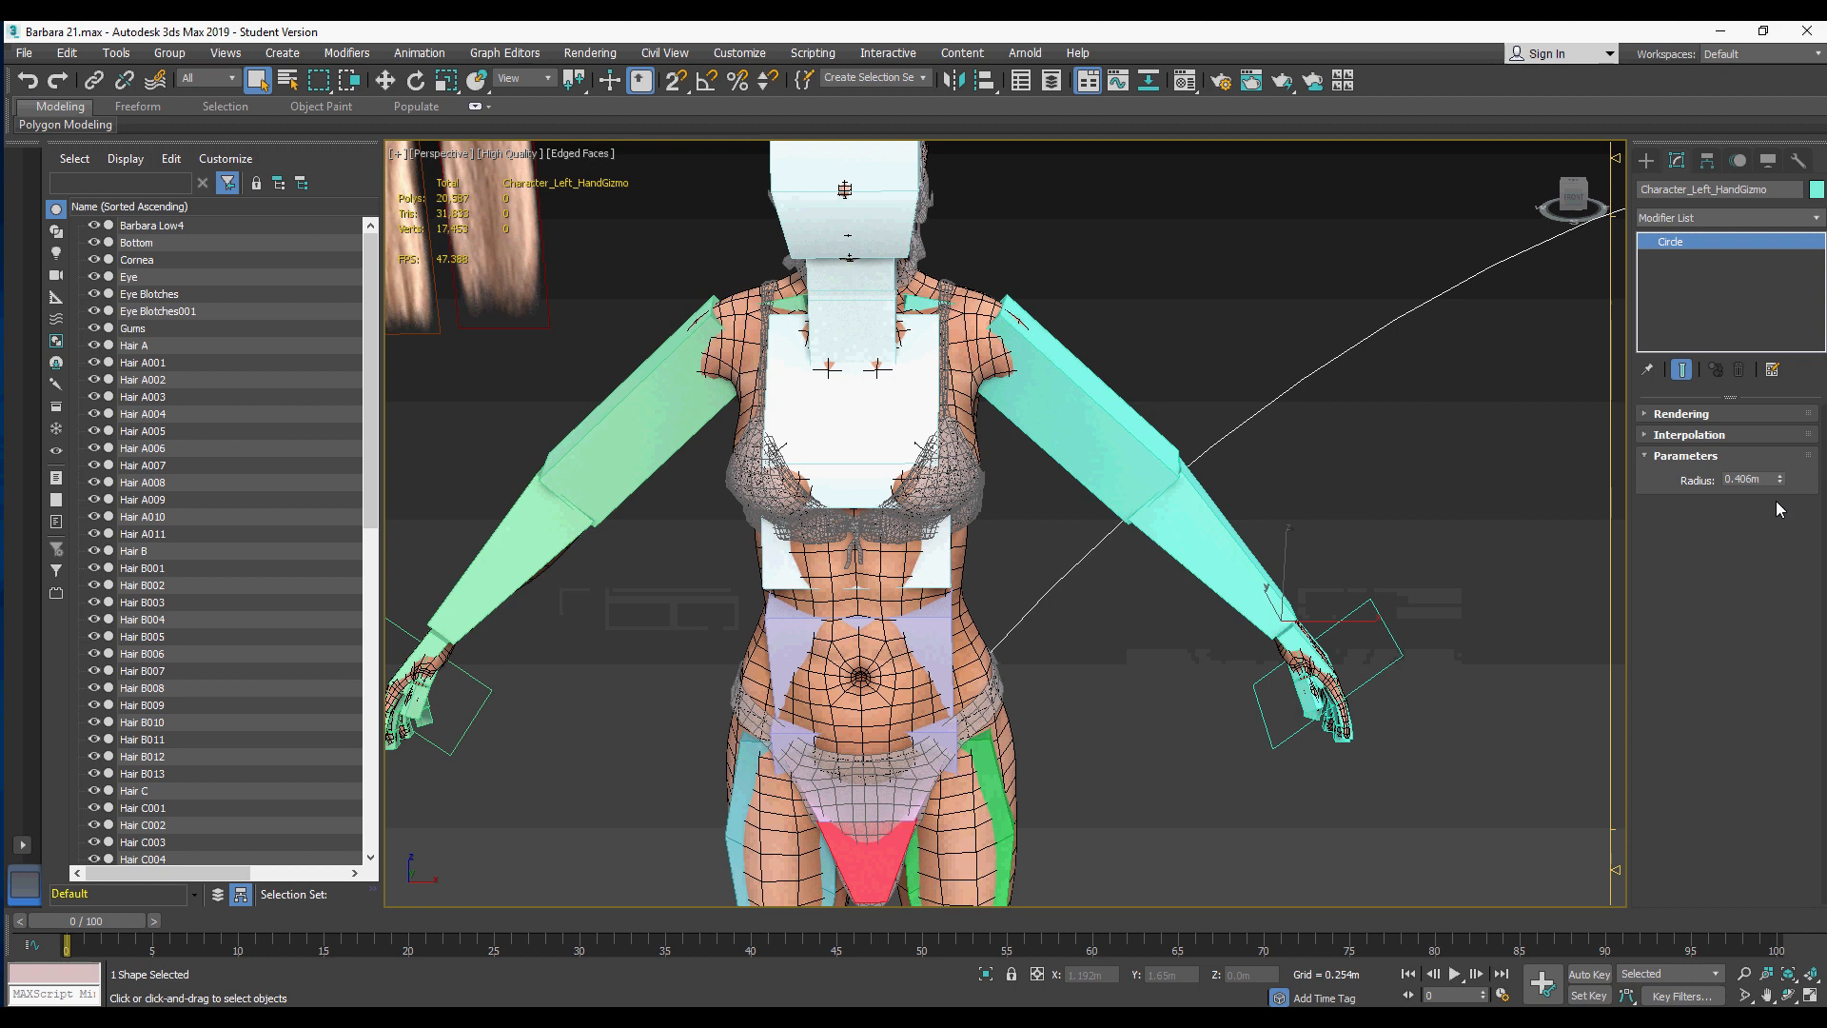
{"action": "left_click_drag", "start_coordinate": [1779, 479], "coordinate": [1782, 562]}
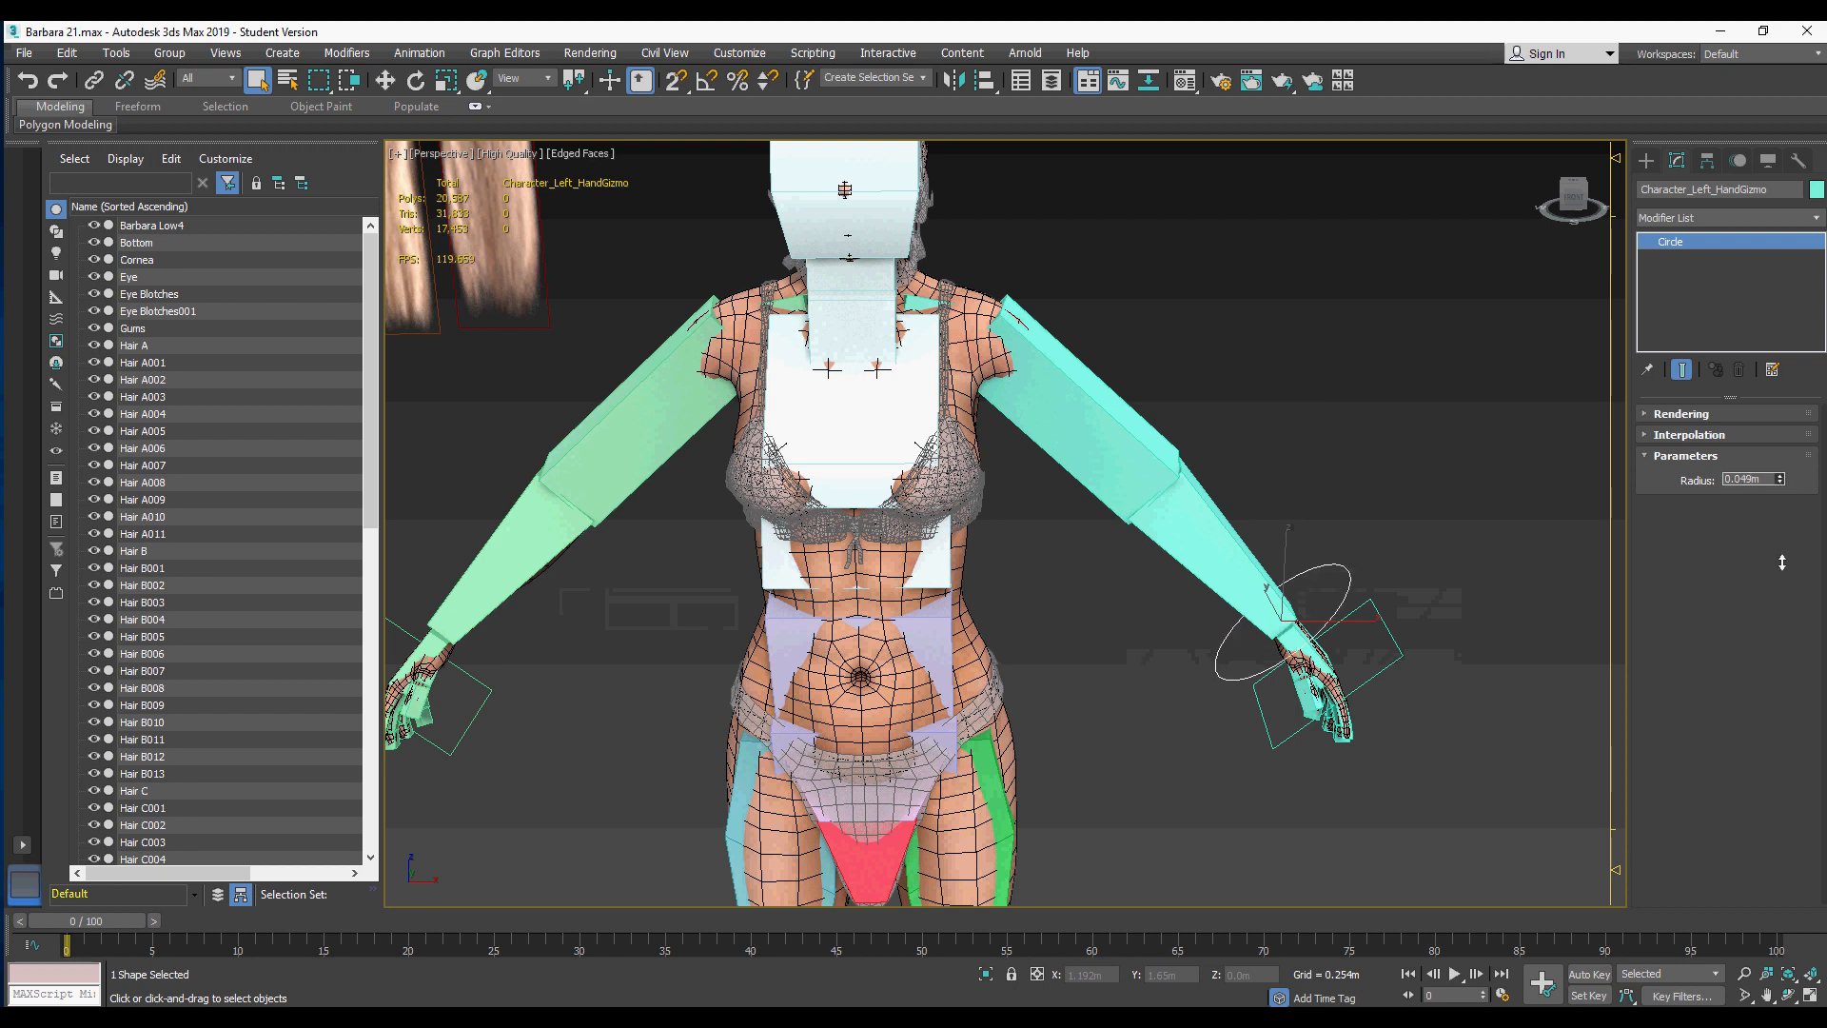
Step: Add a Circle gizmo to the right hand bone
{"action": "left_click", "coordinate": [437, 643]}
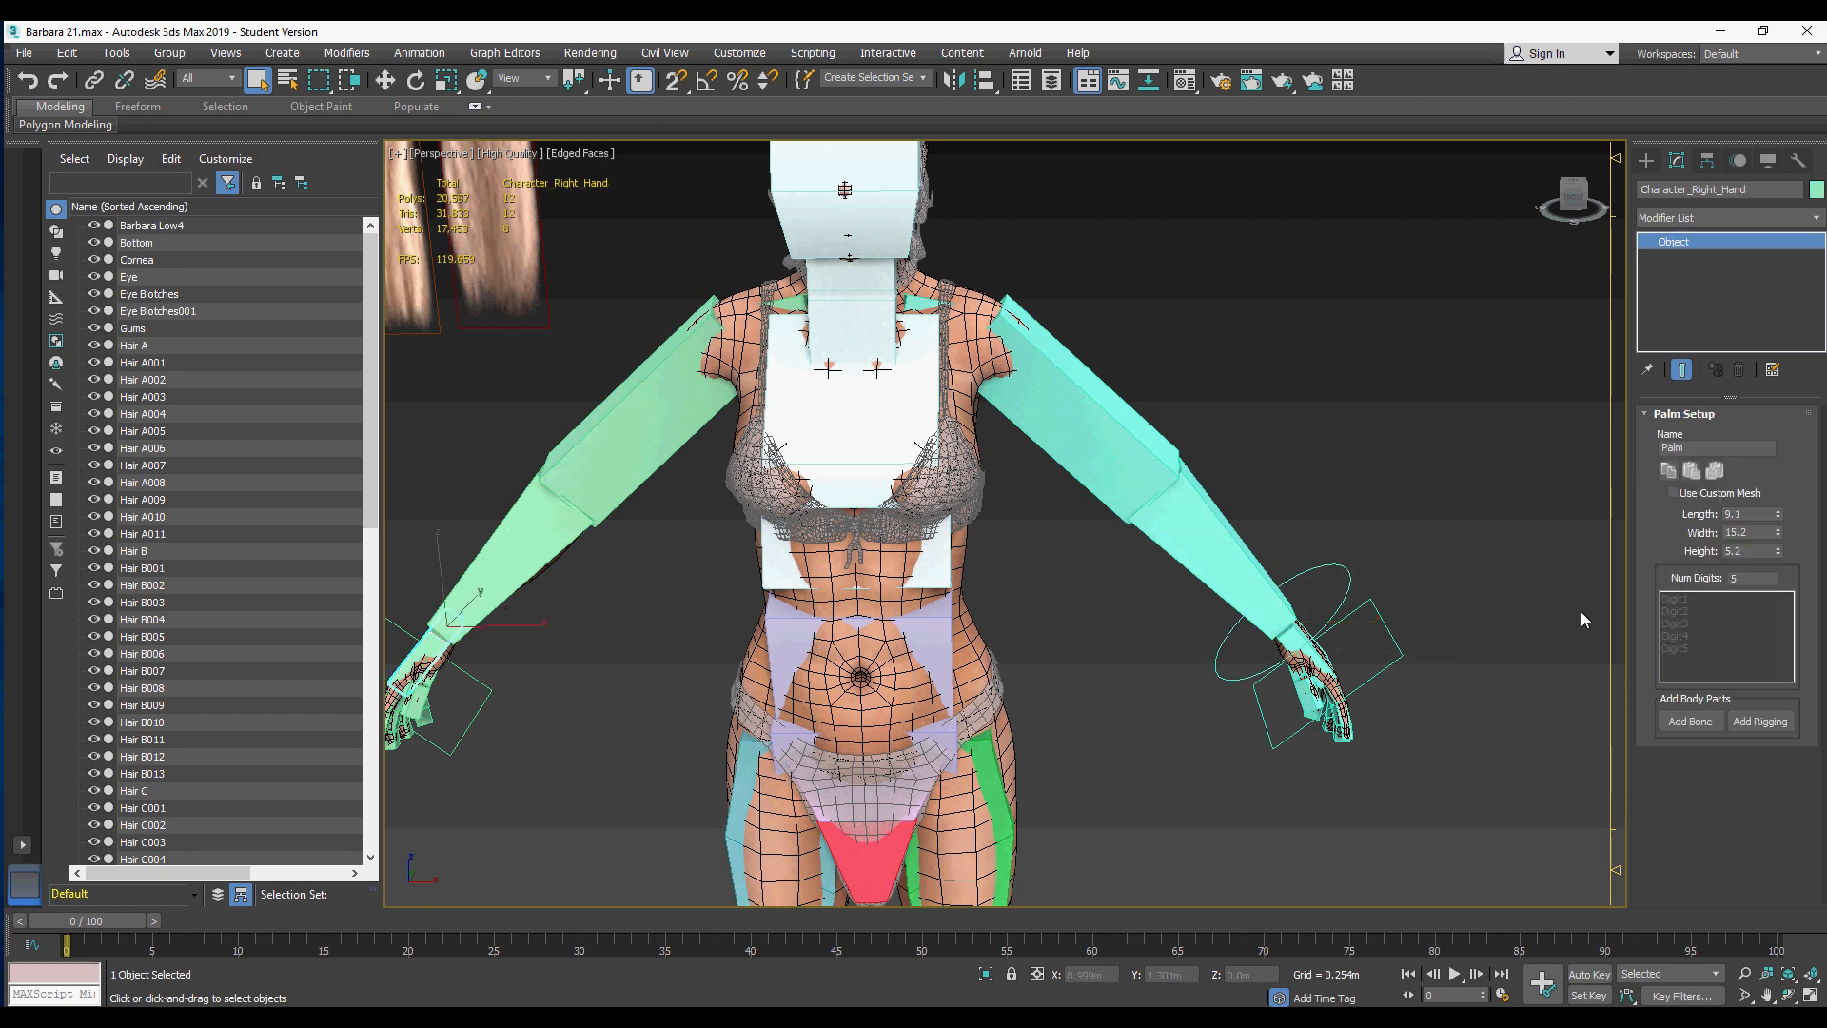
{"action": "right_click", "coordinate": [431, 640]}
{"action": "left_click", "coordinate": [389, 712]}
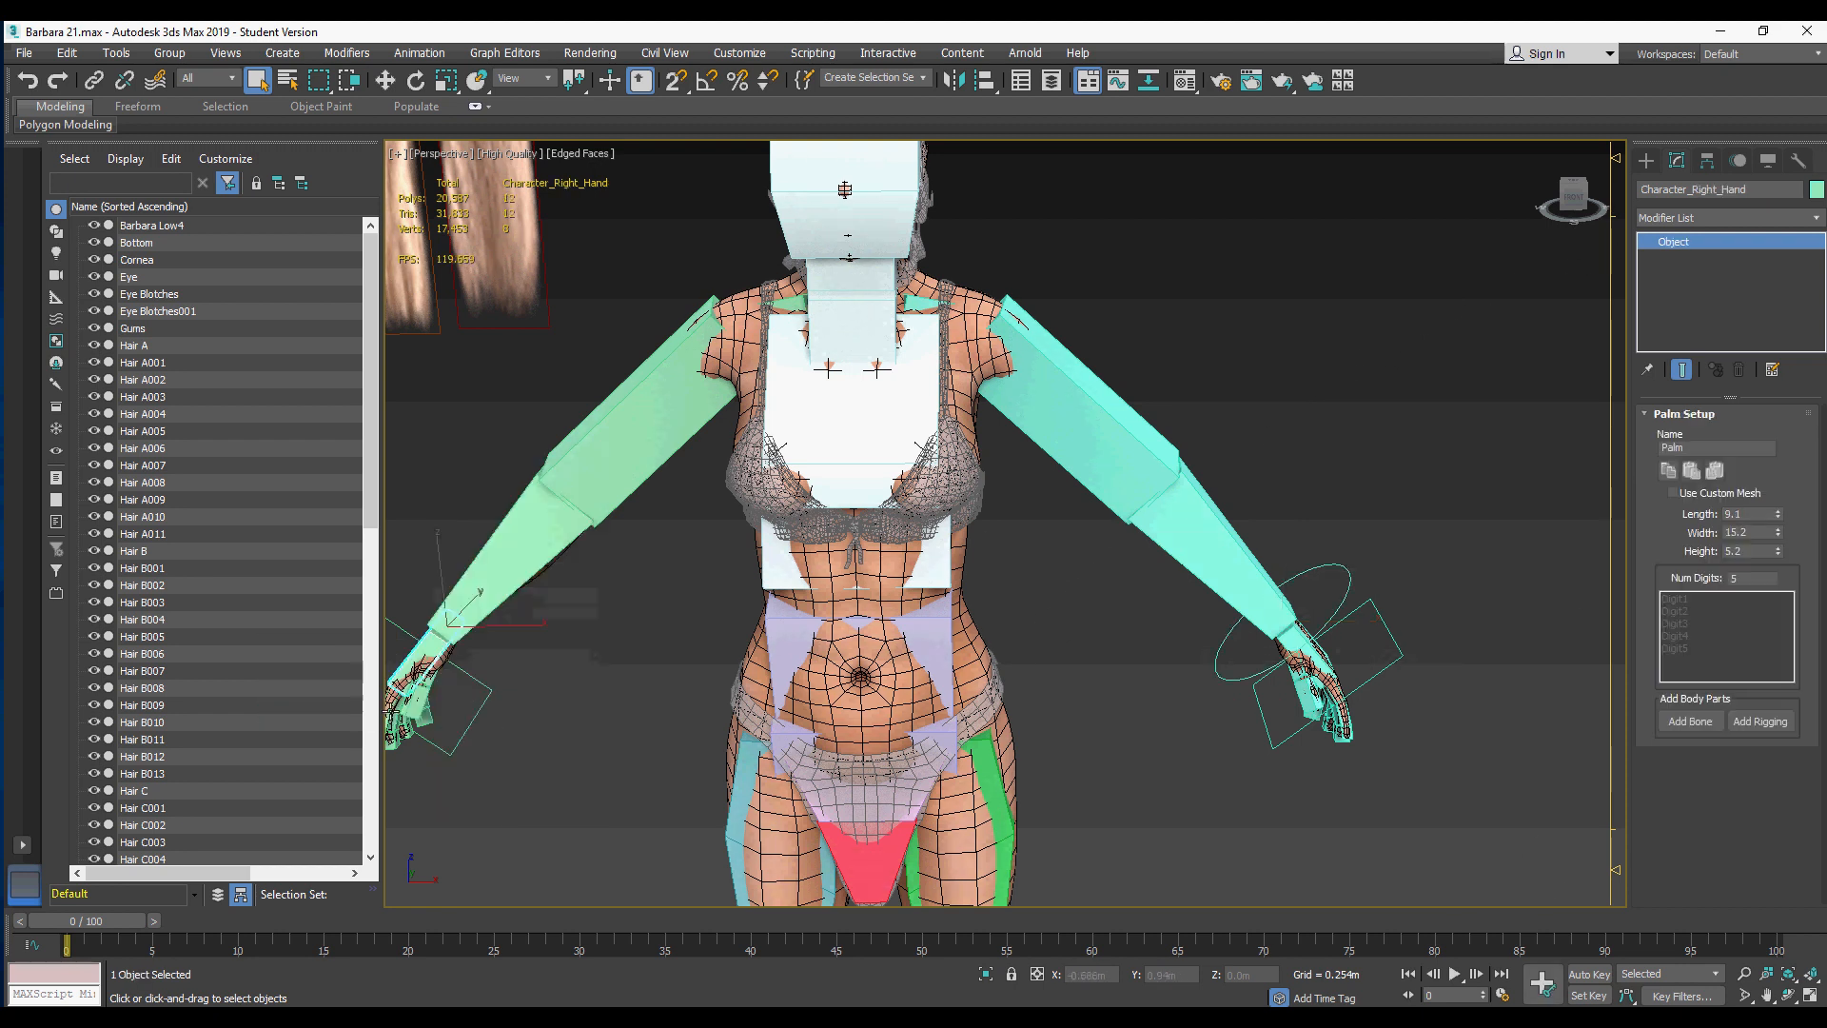
{"action": "left_click_drag", "start_coordinate": [181, 479], "coordinate": [511, 400]}
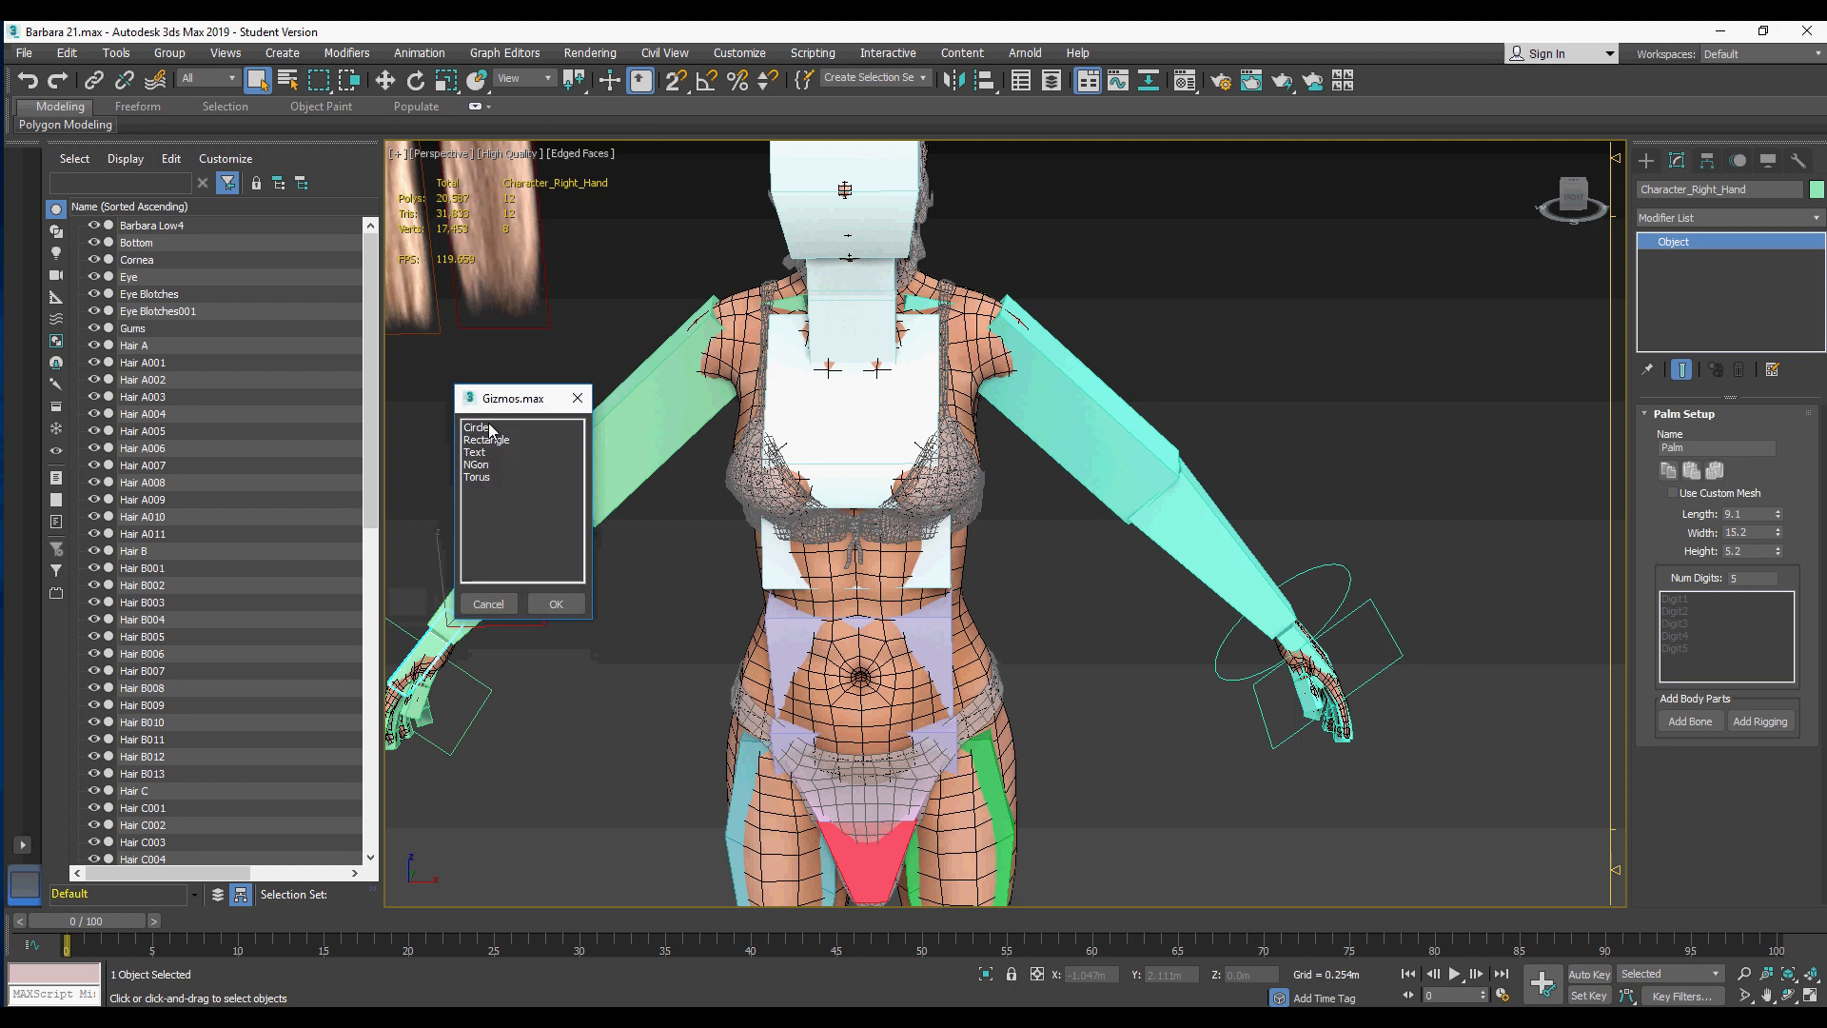
{"action": "left_click", "coordinate": [493, 428]}
{"action": "left_click", "coordinate": [558, 604]}
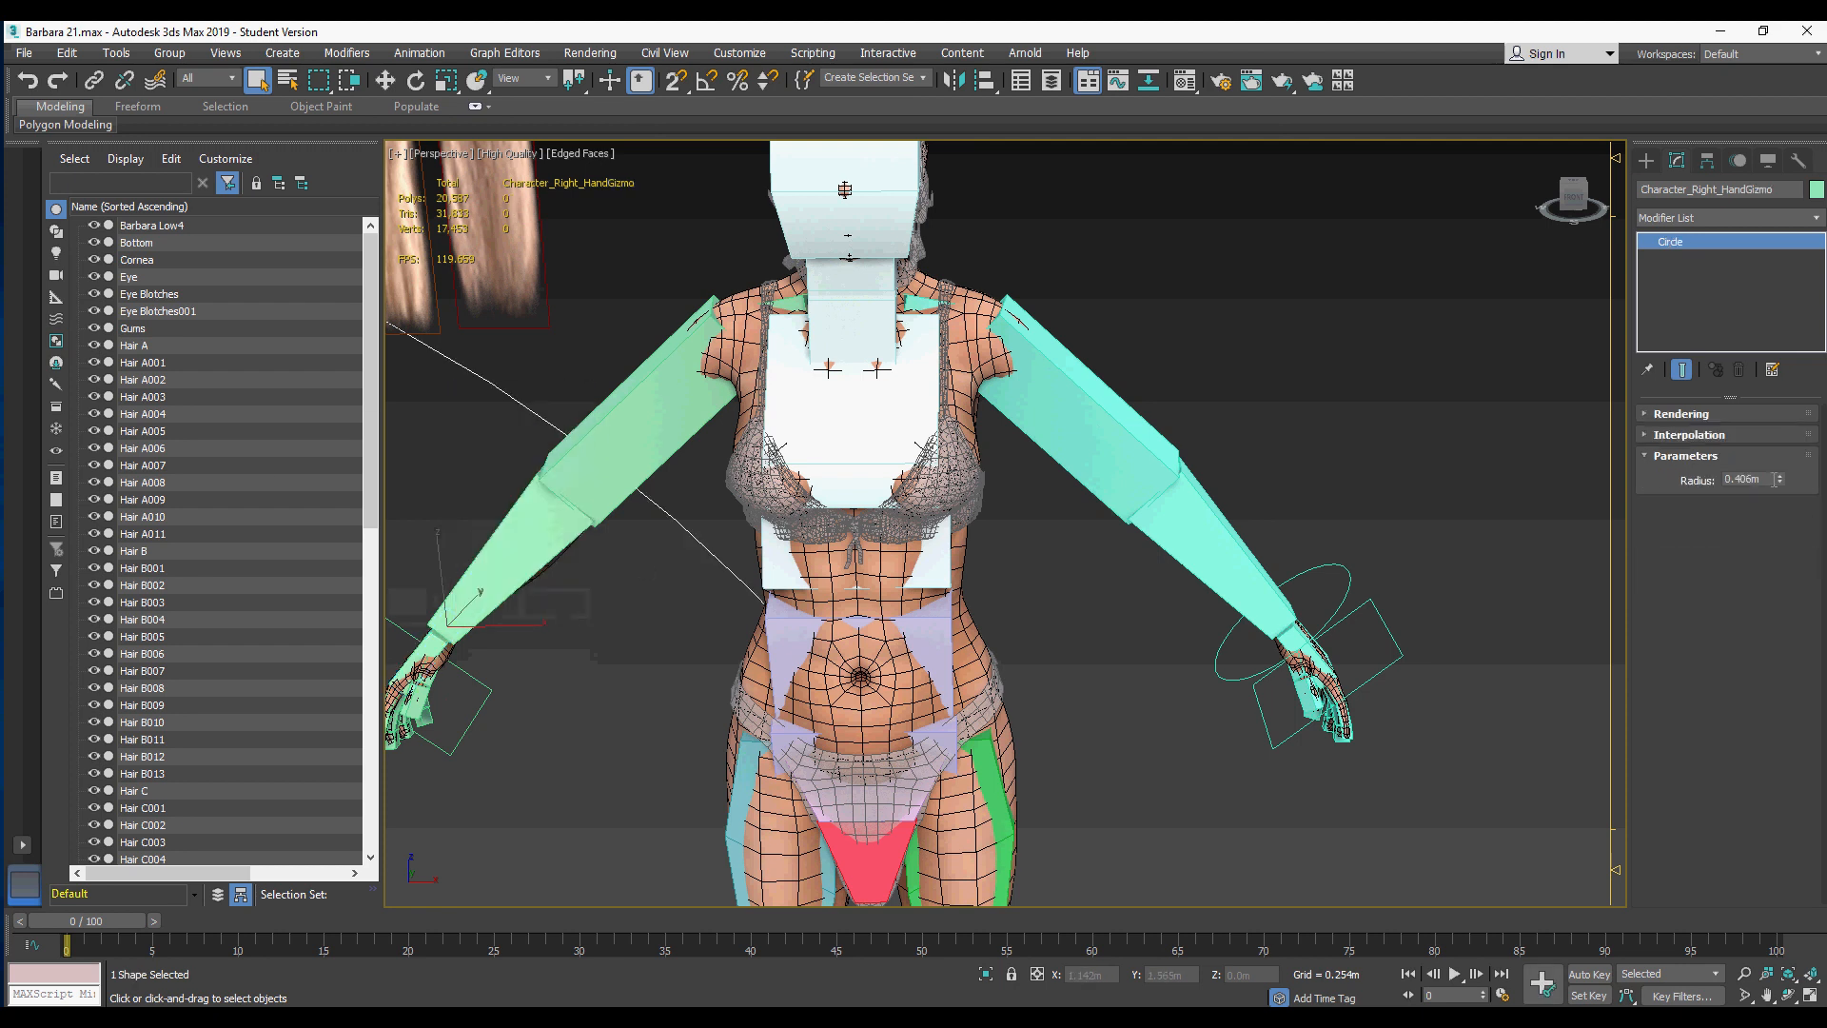
Step: Set the radius of the right and left hand gizmo circles to 0.05 m
{"action": "left_click_drag", "start_coordinate": [1779, 478], "coordinate": [1779, 565]}
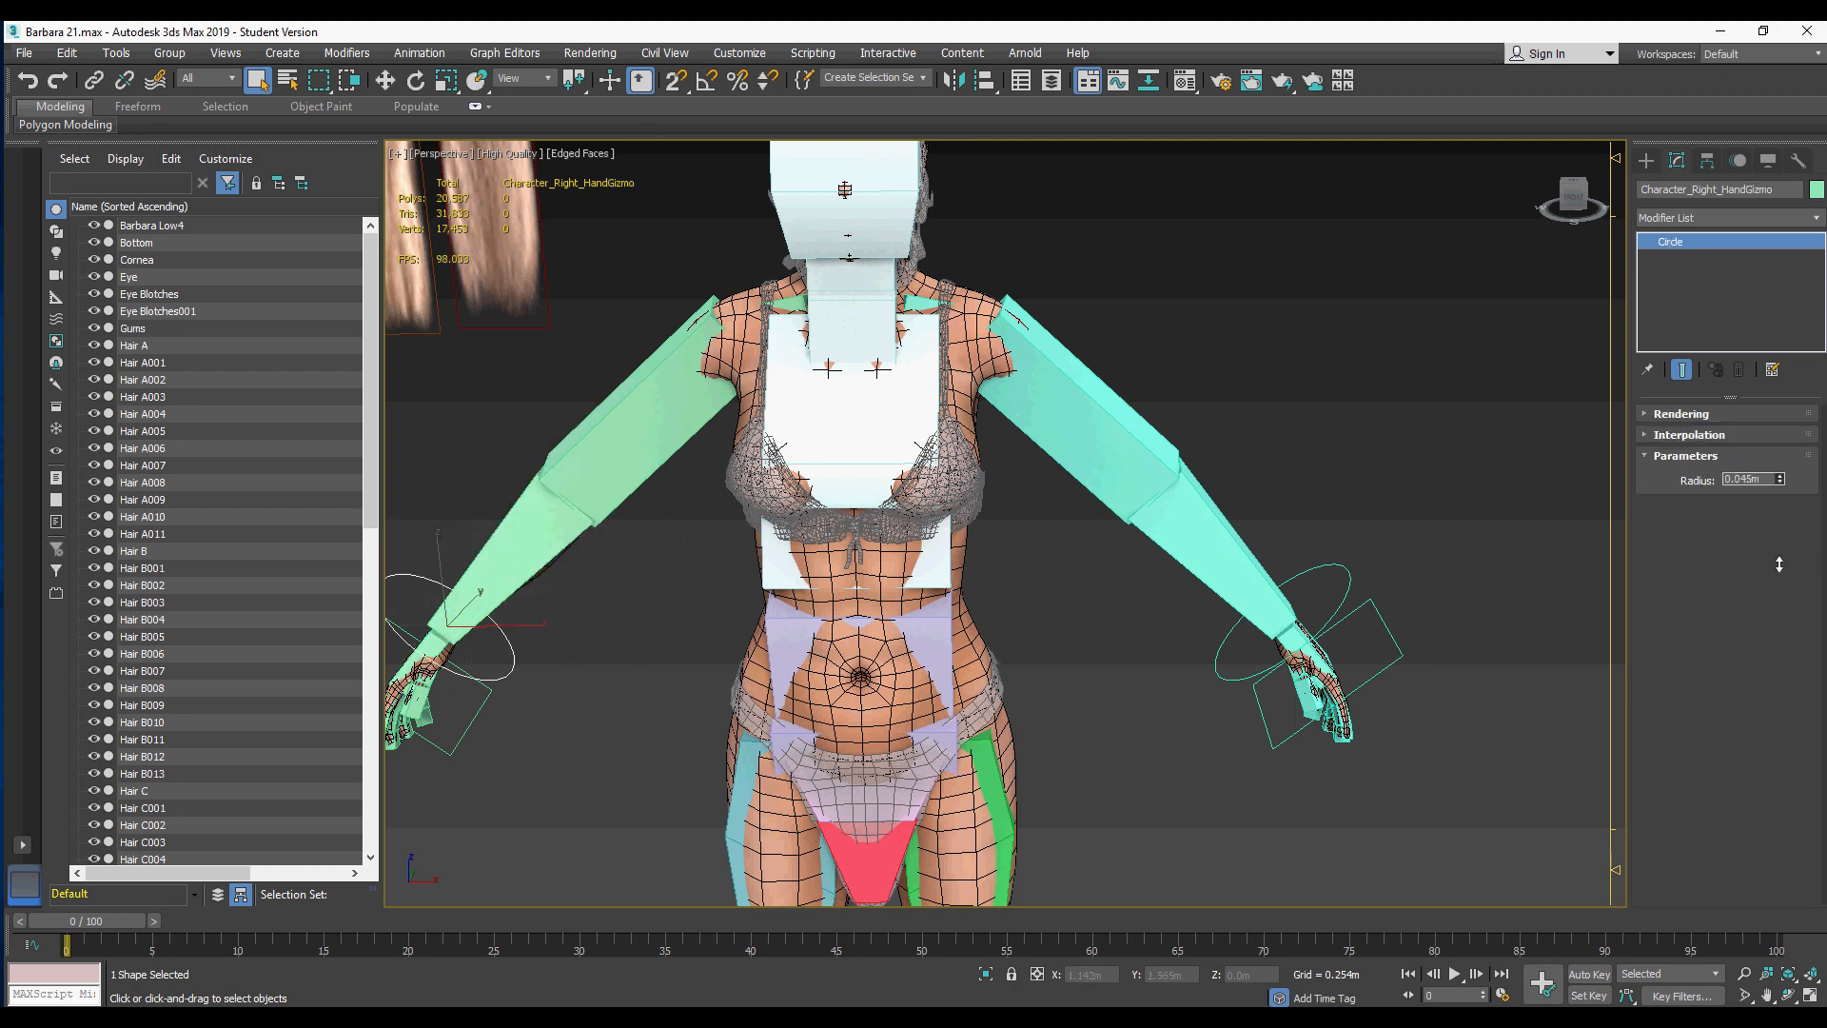
{"action": "left_click", "coordinate": [1344, 564]}
{"action": "middle_click_drag", "start_coordinate": [644, 455], "coordinate": [728, 413]}
{"action": "left_click", "coordinate": [569, 576]}
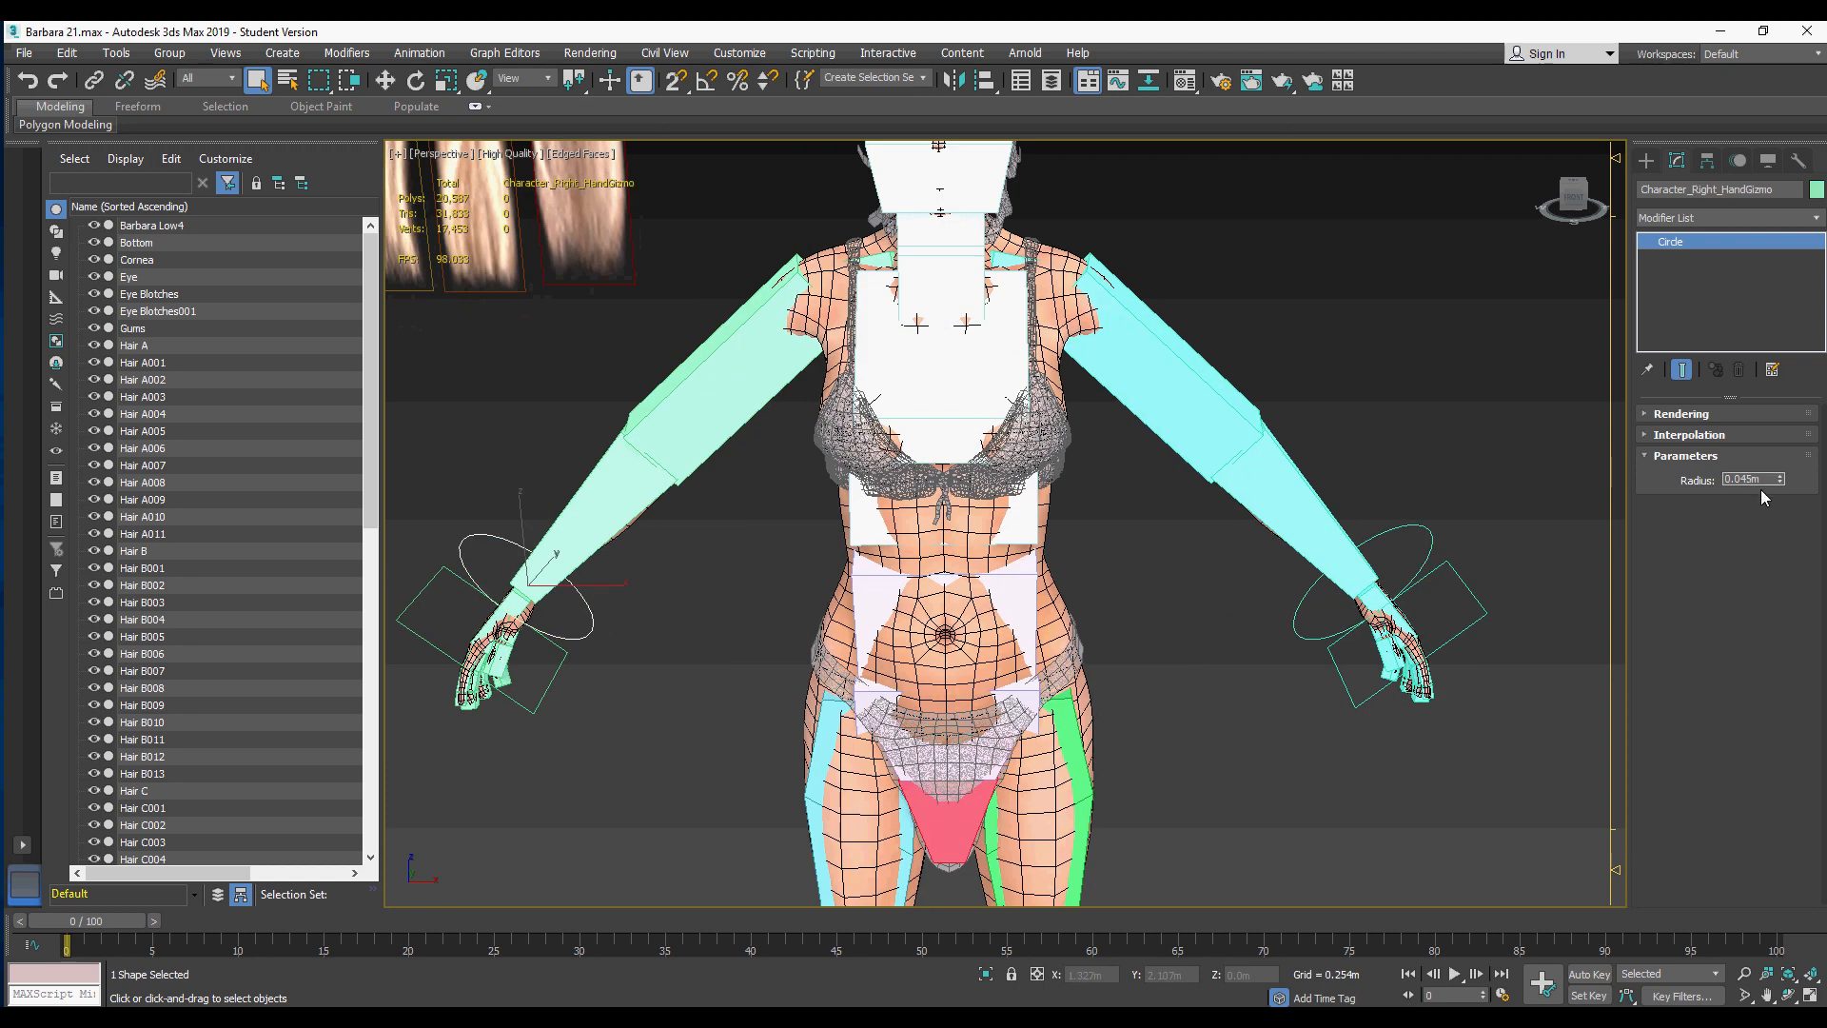
{"action": "type", "text": "5"}
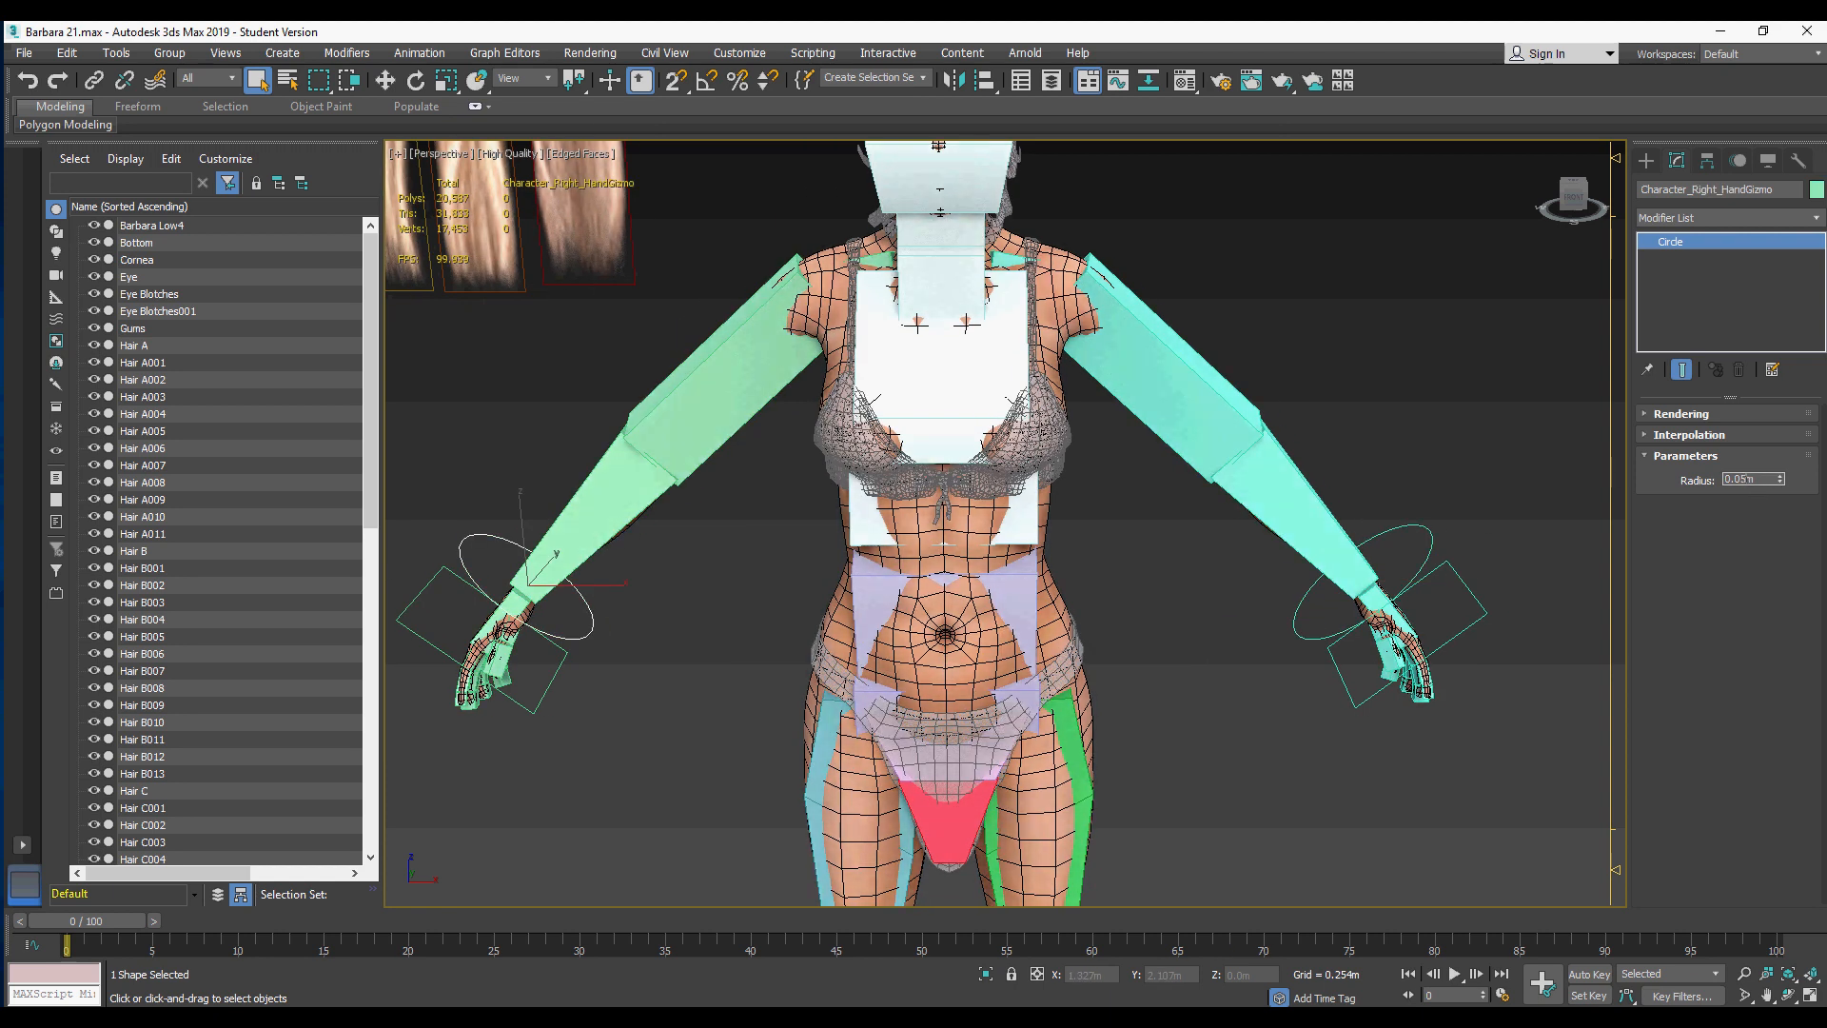
{"action": "key", "text": "Return"}
{"action": "left_click", "coordinate": [1424, 553]}
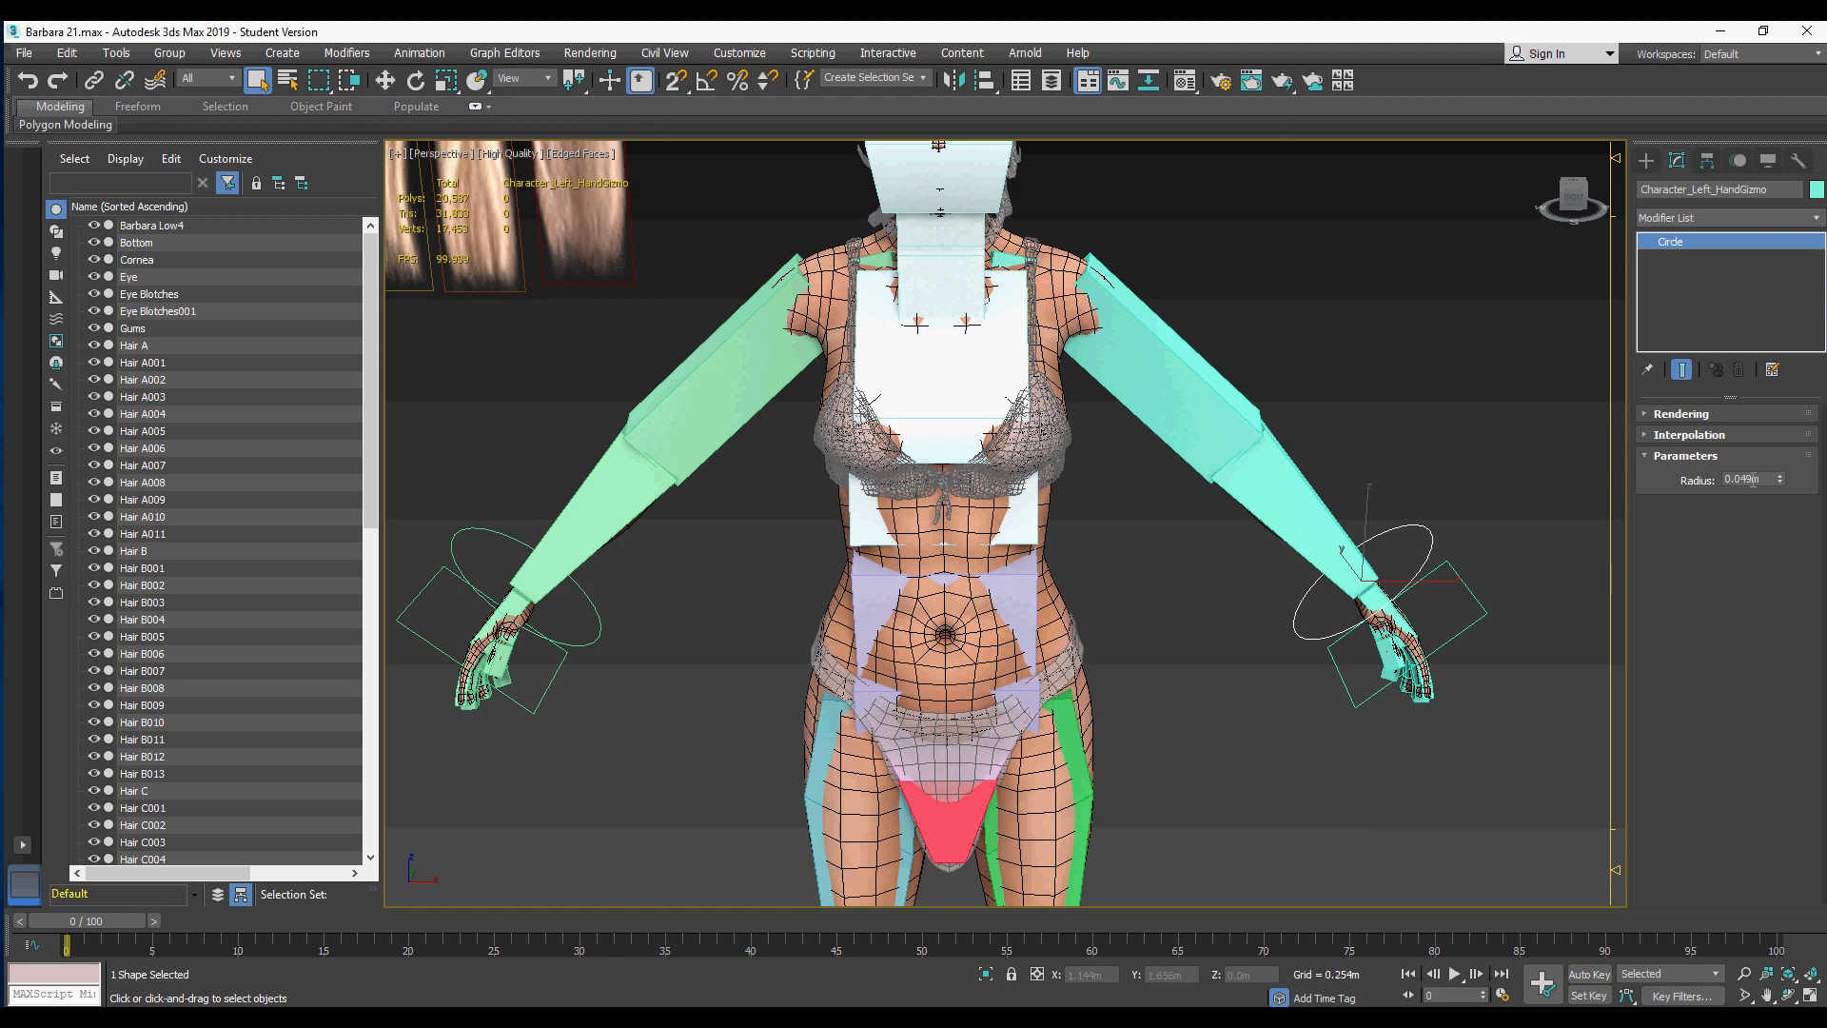
Step: Add a gizmo to the character's left lower arm bone
{"action": "left_click", "coordinate": [632, 477]}
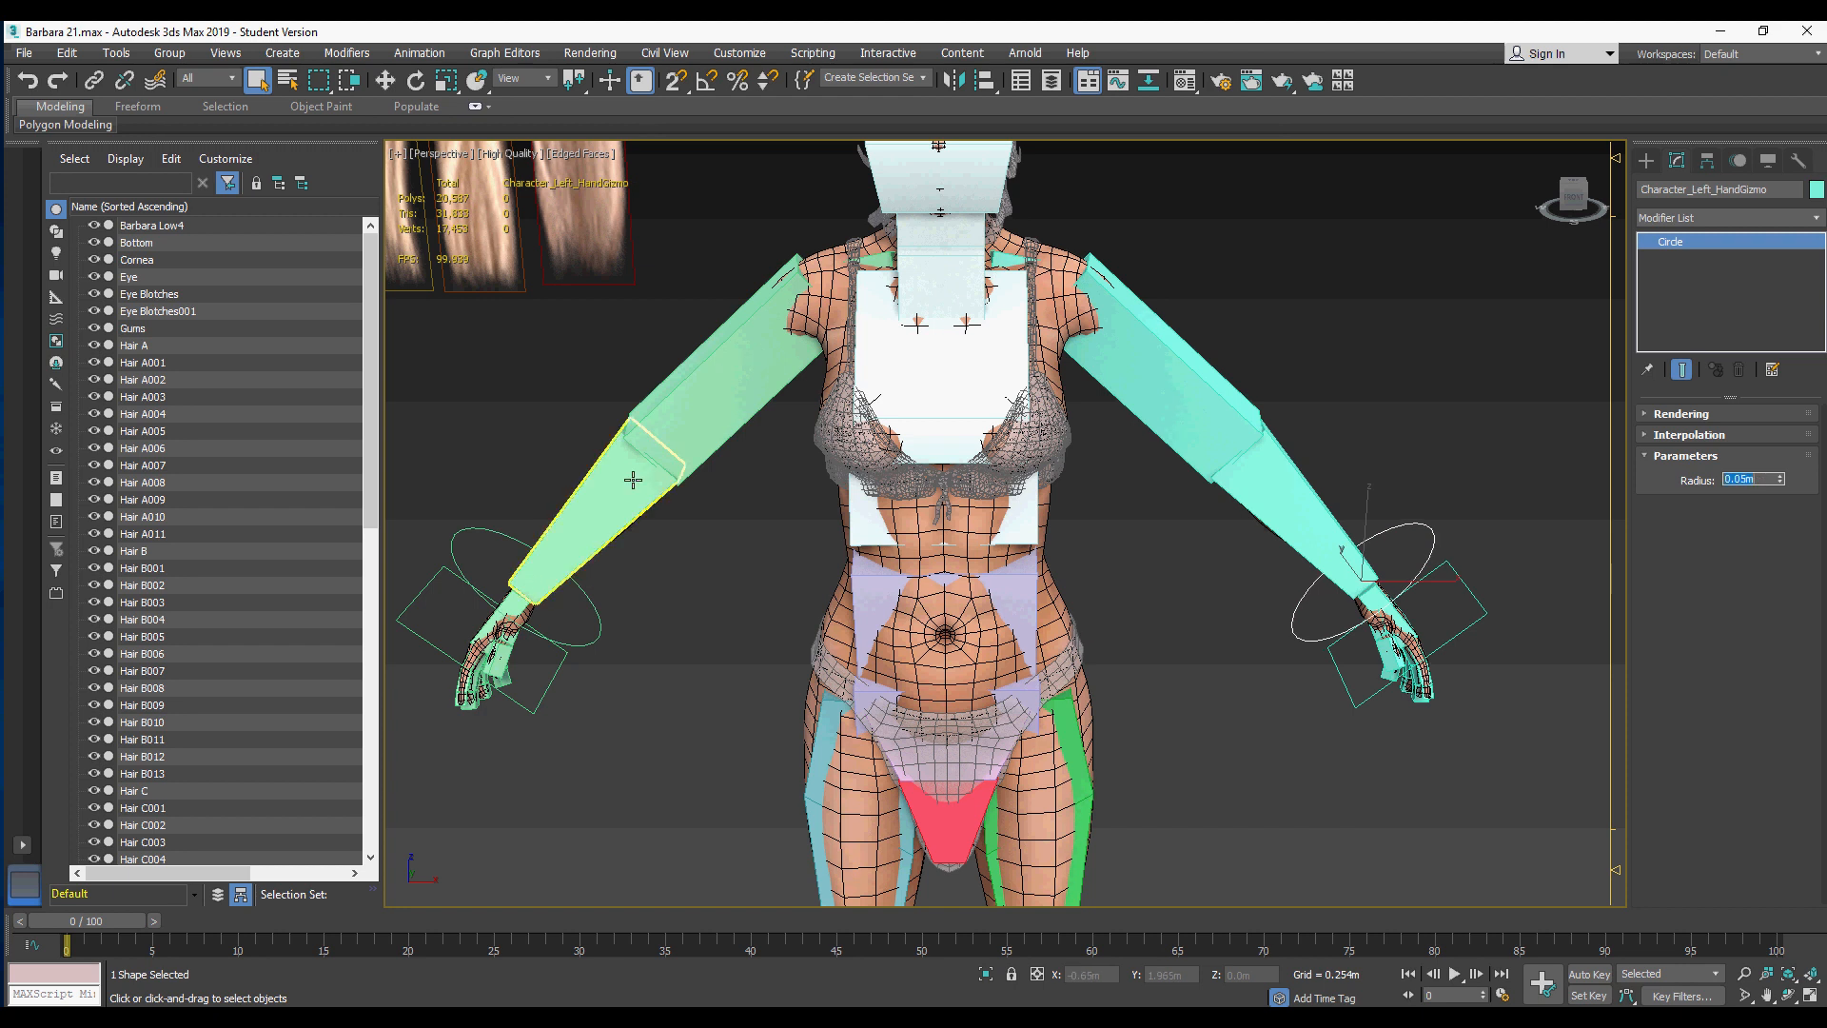
{"action": "left_click", "coordinate": [1276, 483], "text": "ctrl"}
{"action": "right_click", "coordinate": [1276, 482]}
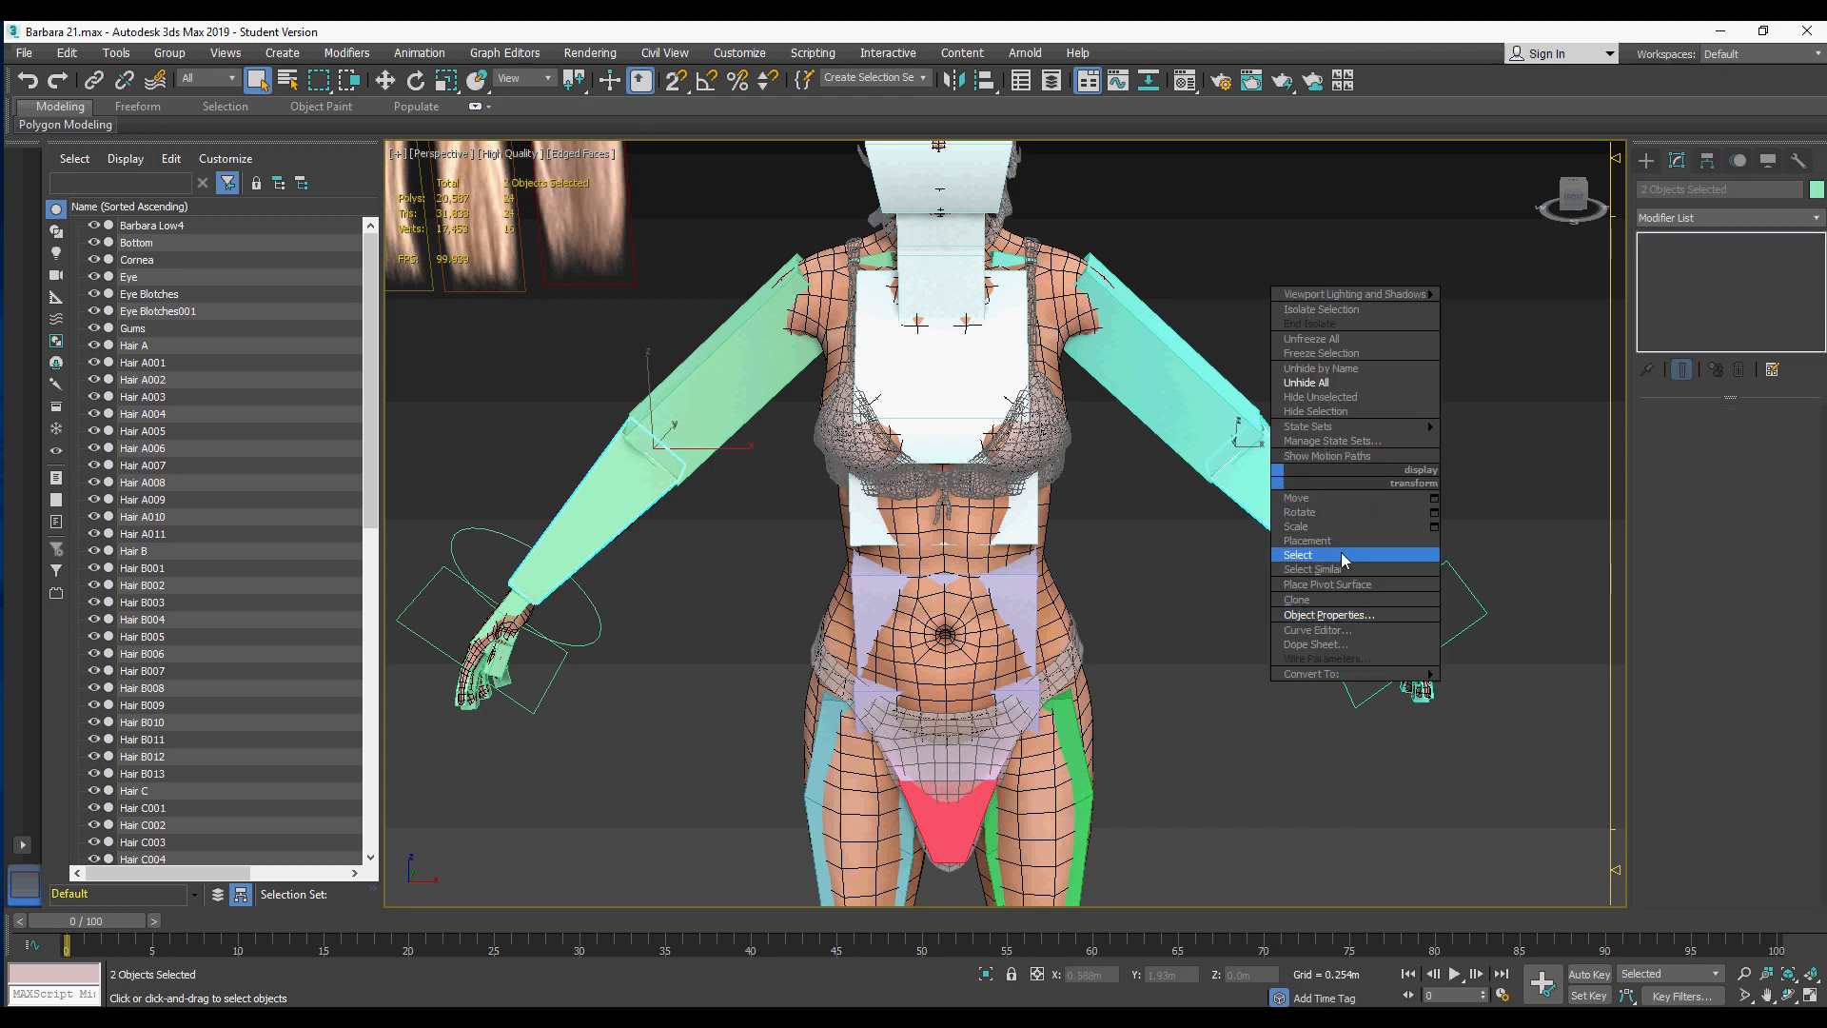
{"action": "left_click", "coordinate": [1250, 524]}
{"action": "left_click", "coordinate": [1265, 492]}
{"action": "right_click", "coordinate": [1265, 492]}
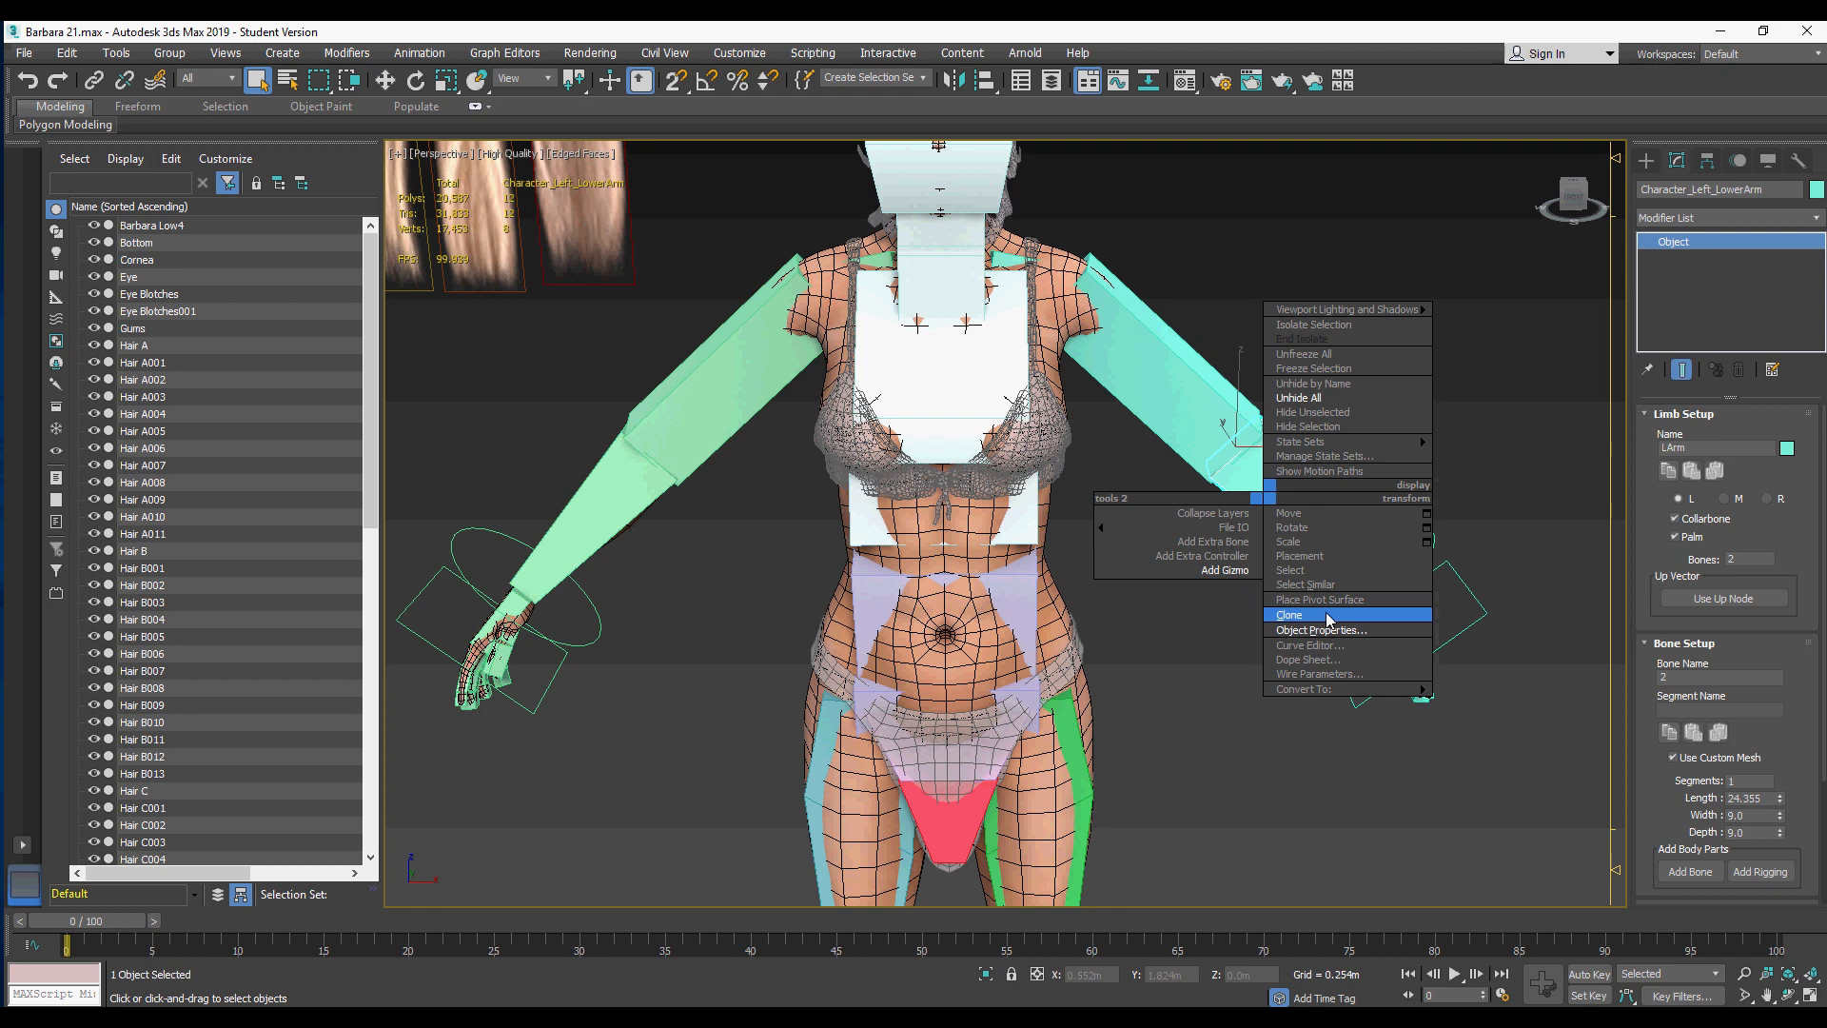
{"action": "left_click", "coordinate": [1215, 568]}
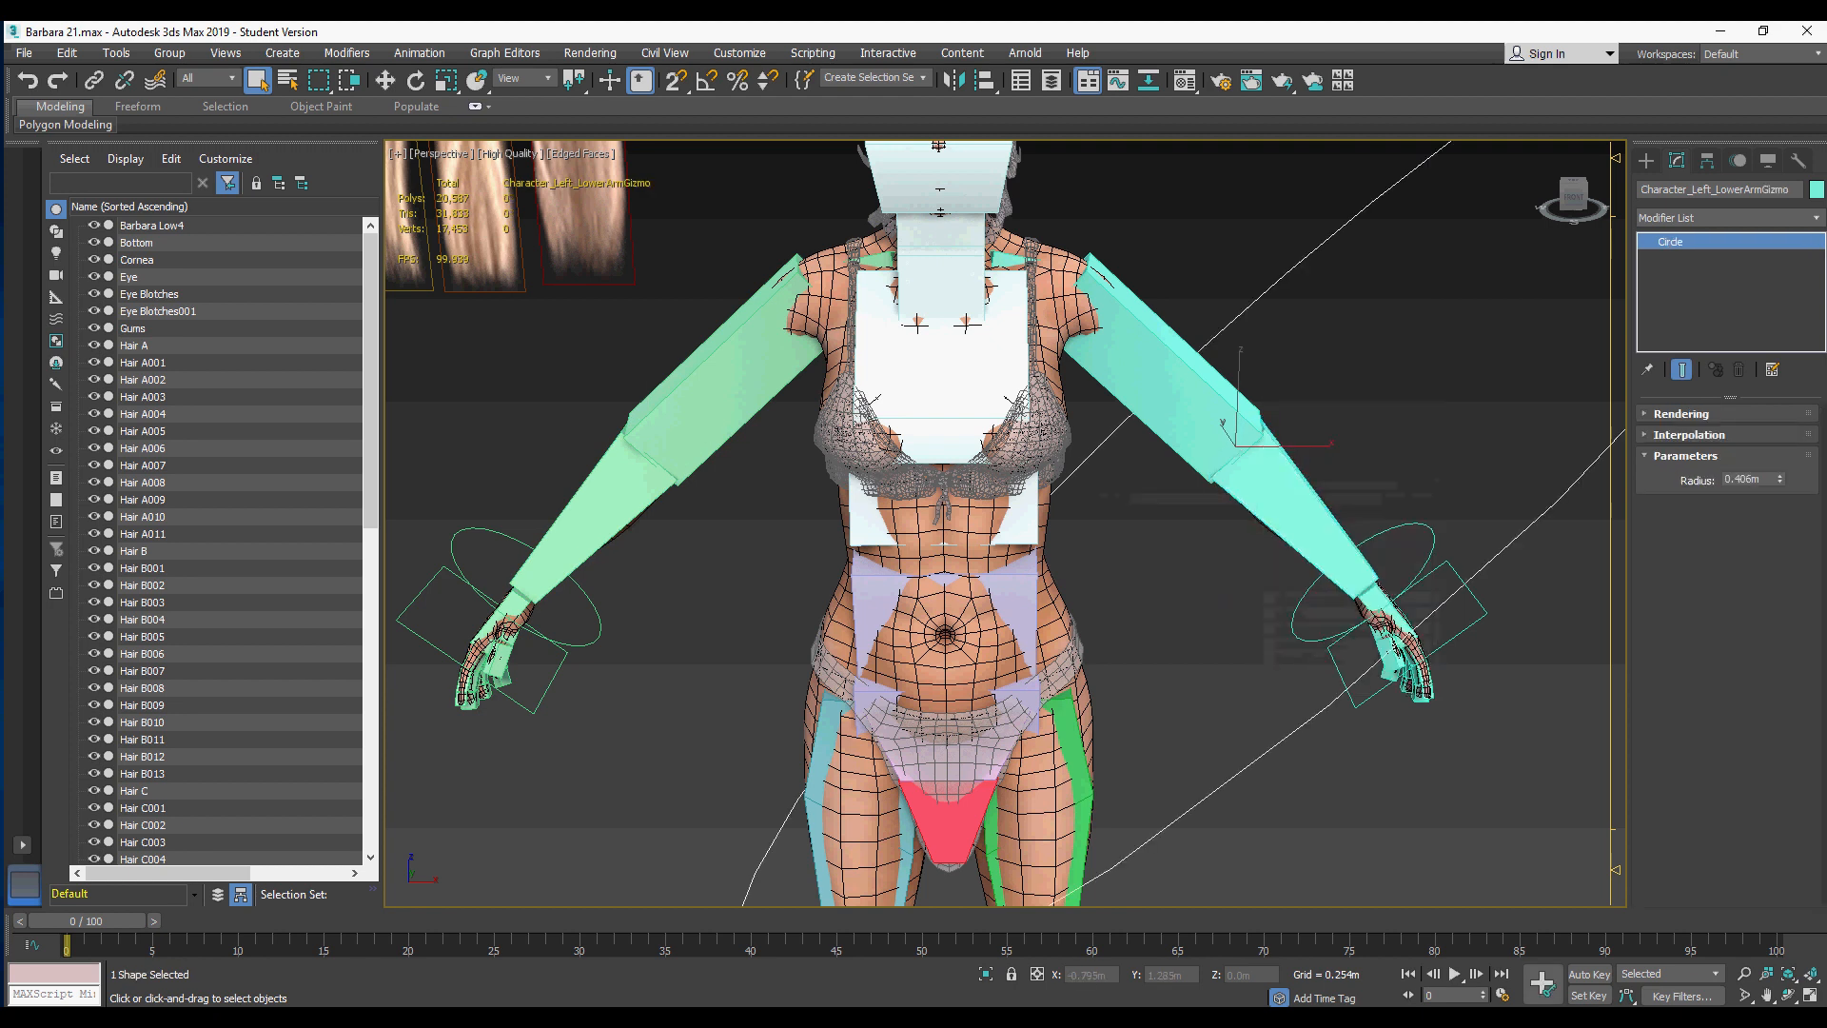
Step: Add a gizmo to the character's right lower arm bone
{"action": "left_click", "coordinate": [612, 485]}
{"action": "right_click", "coordinate": [625, 485]}
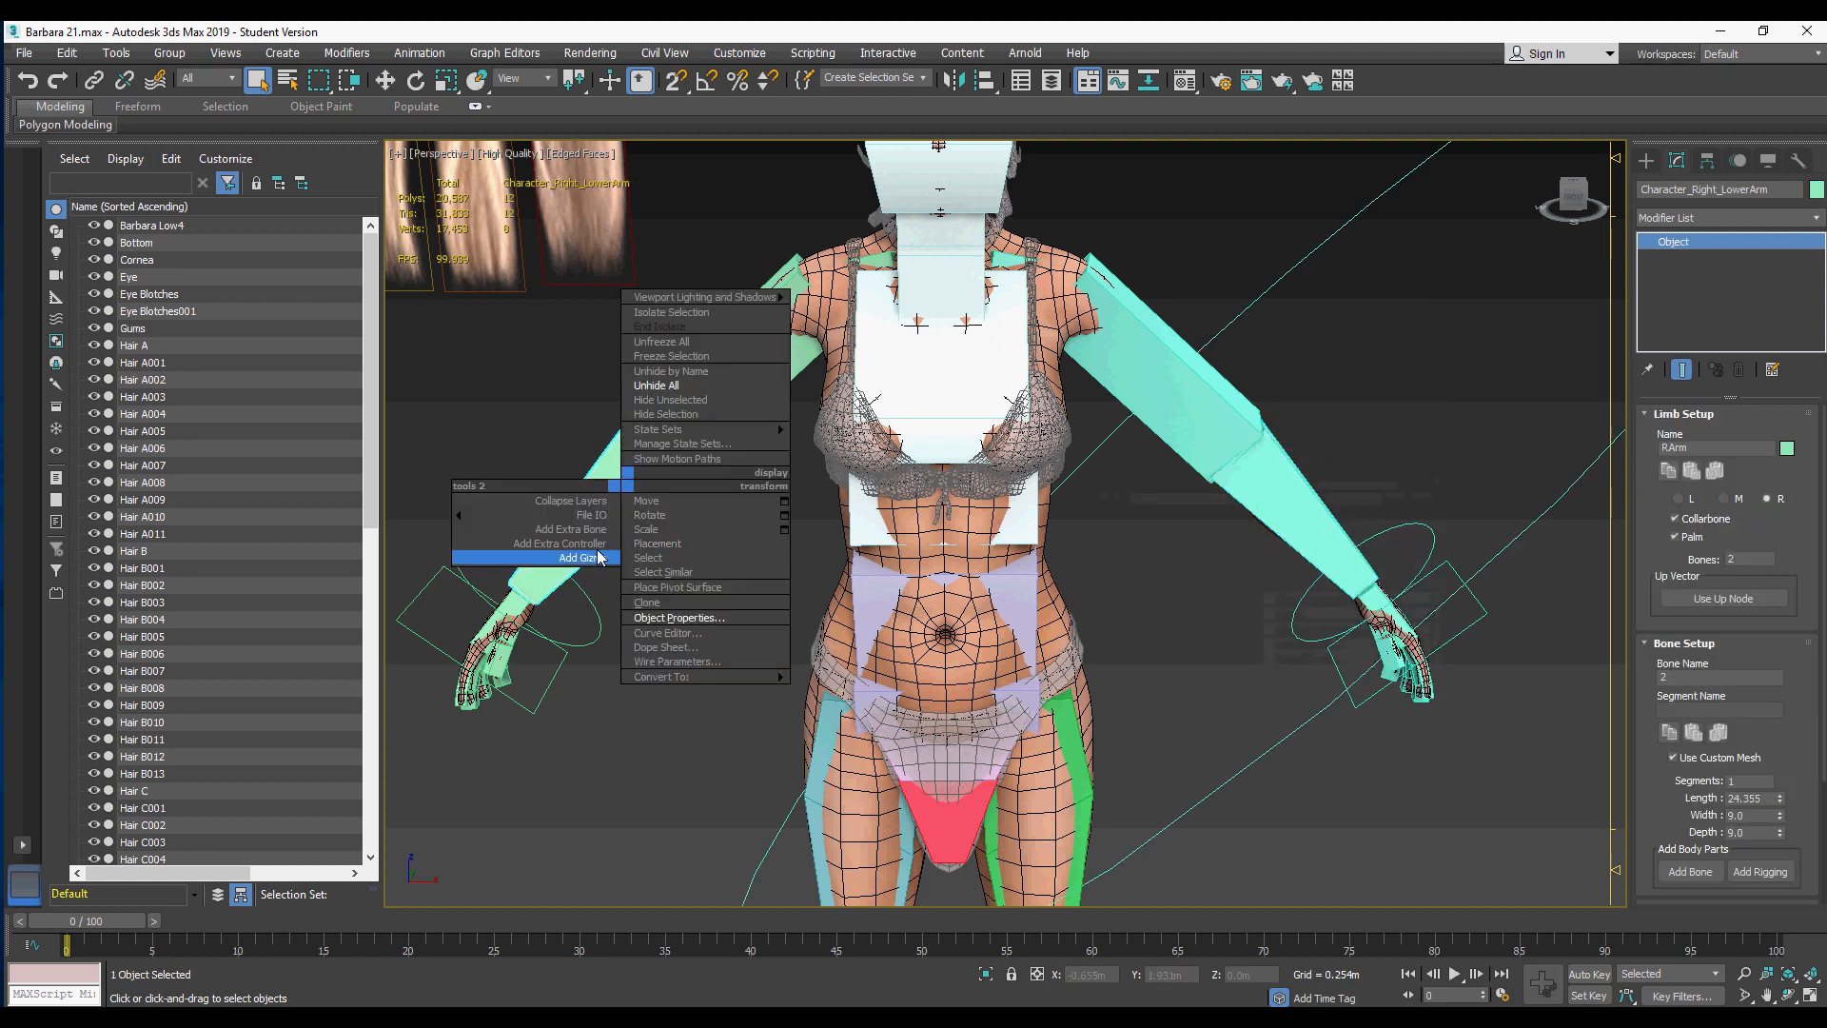
{"action": "left_click", "coordinate": [586, 558]}
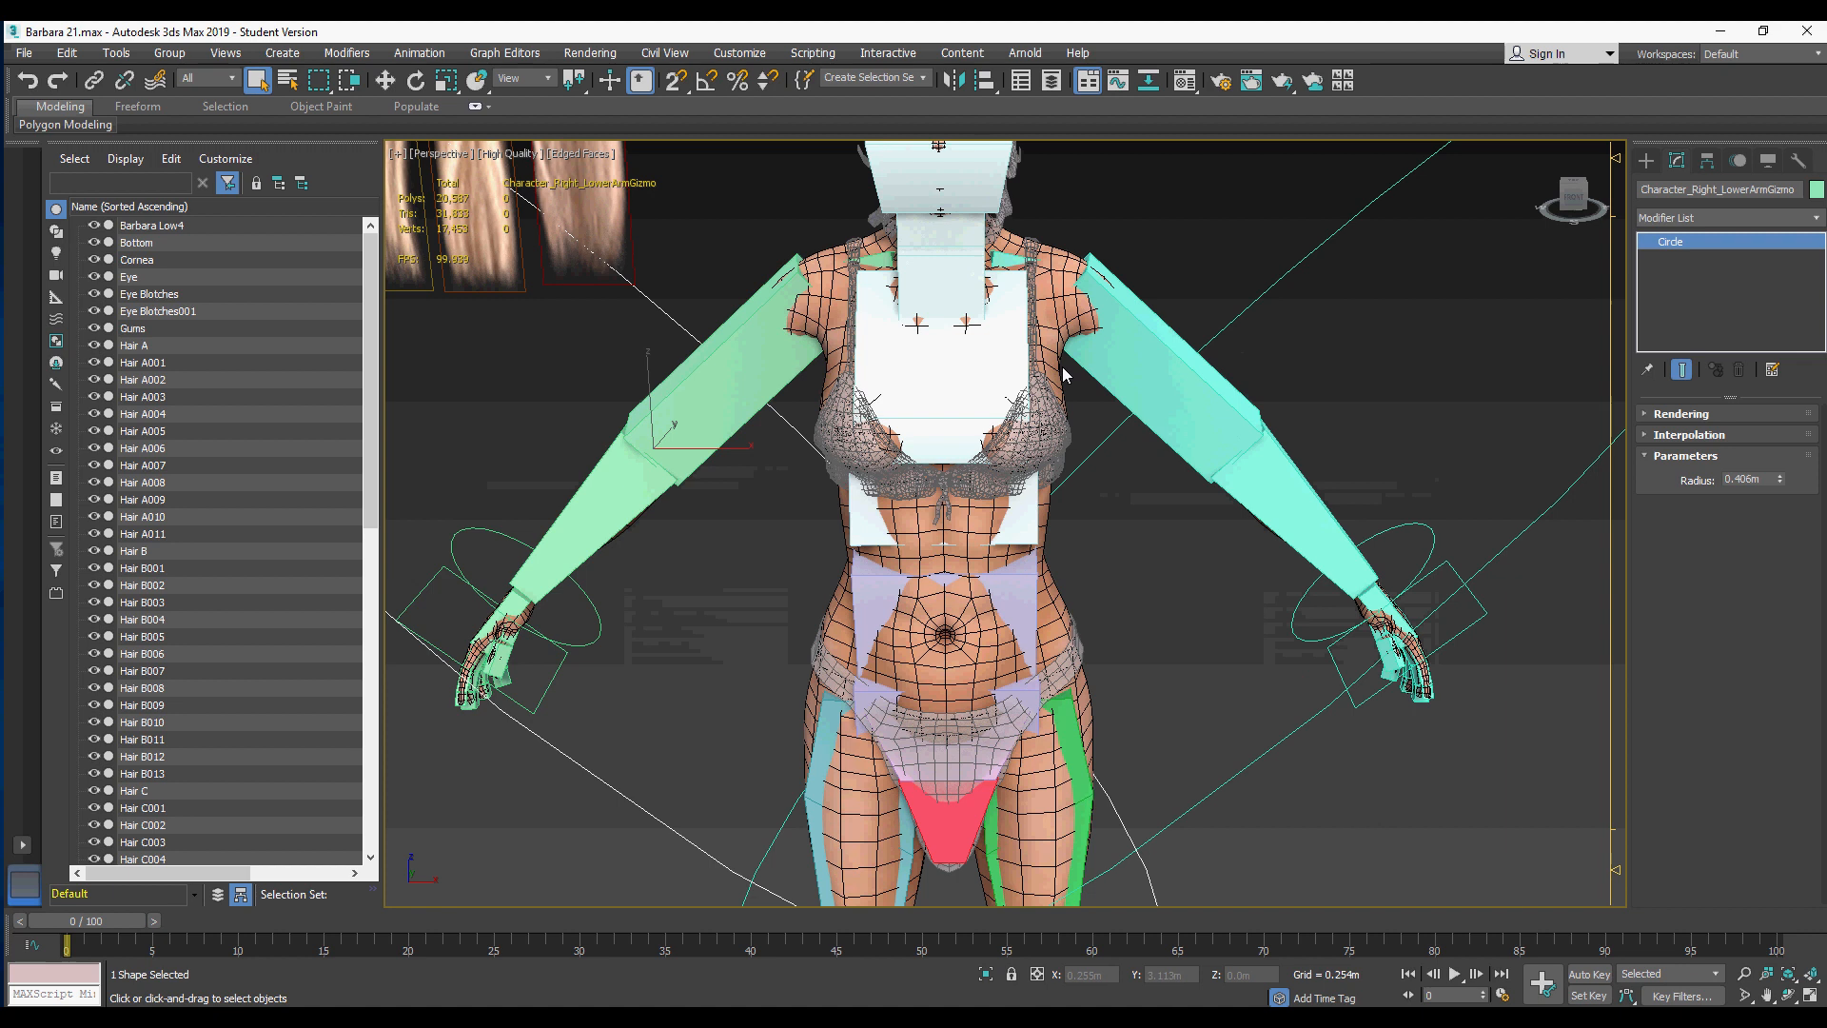
Step: Set the radius of the left lower arm gizmo circle to 0.05 m
{"action": "middle_click_drag", "start_coordinate": [1063, 370], "coordinate": [1050, 375]}
{"action": "left_click", "coordinate": [1497, 533], "text": "ctrl"}
{"action": "left_click", "coordinate": [1498, 533]}
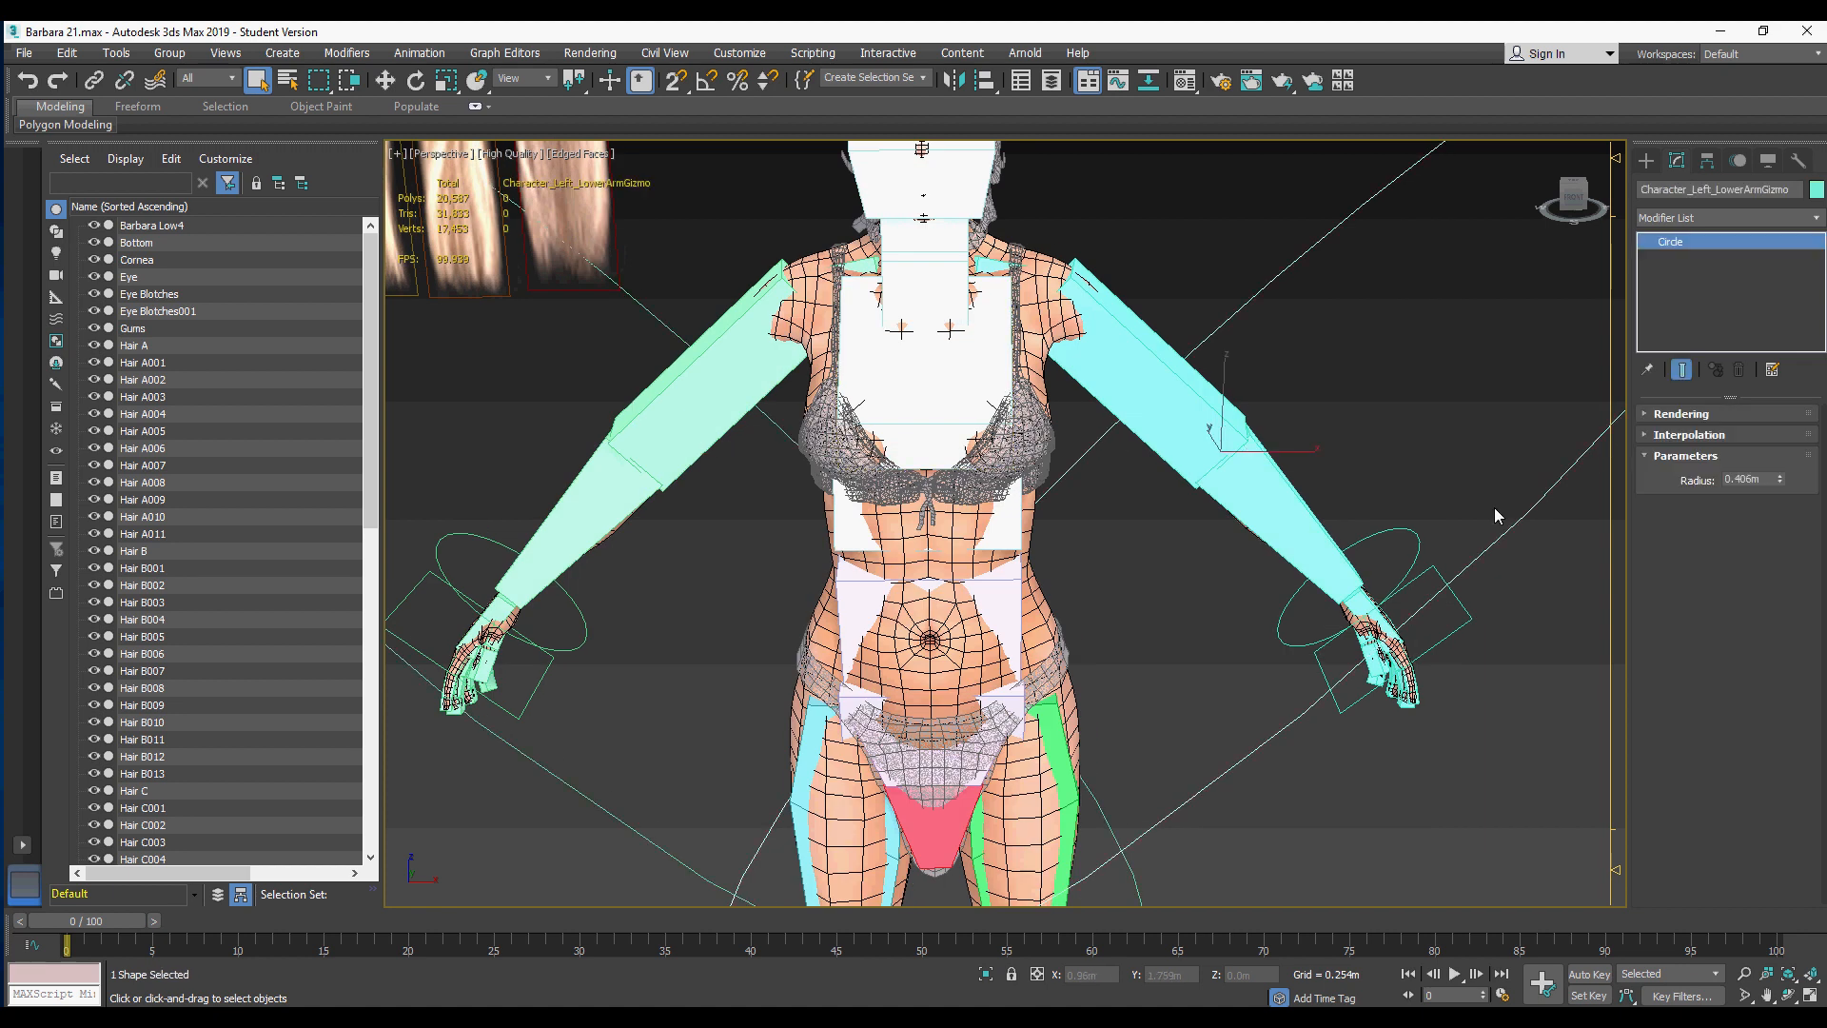
{"action": "double_click", "coordinate": [1763, 481]}
{"action": "type", "text": "0.45"}
{"action": "key", "text": "Return"}
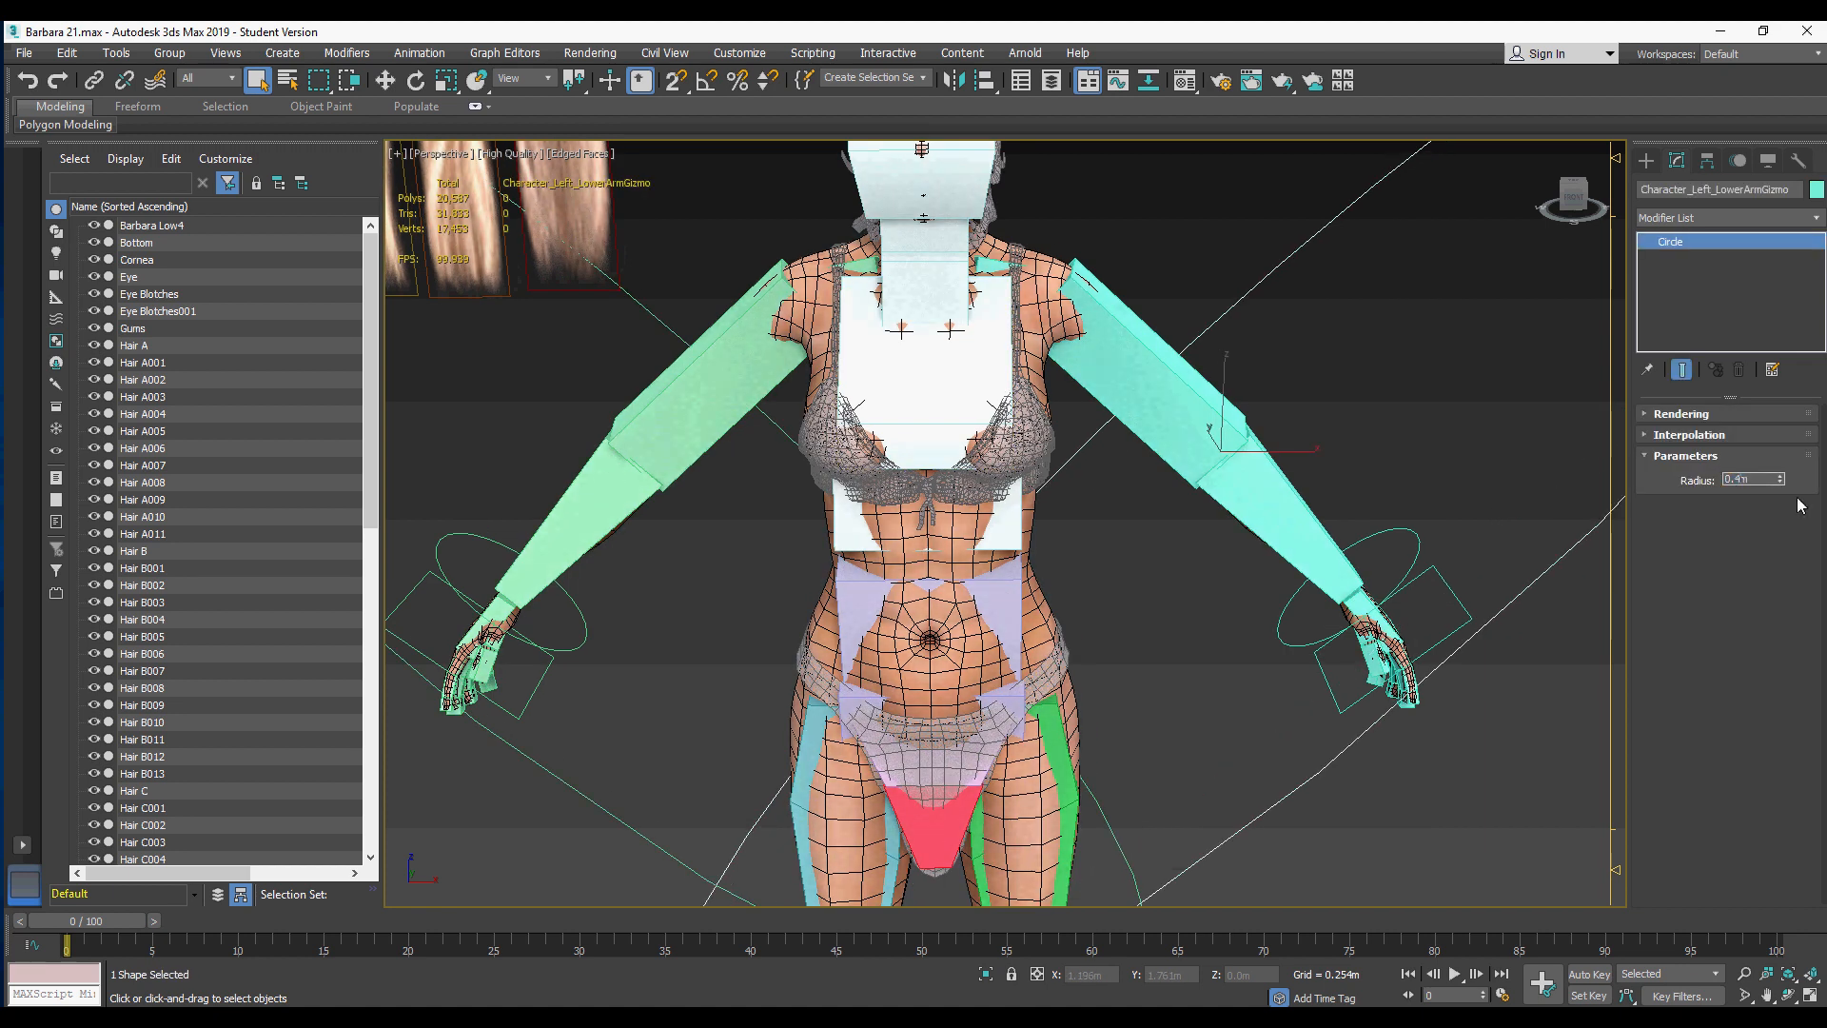
{"action": "key", "text": "Return"}
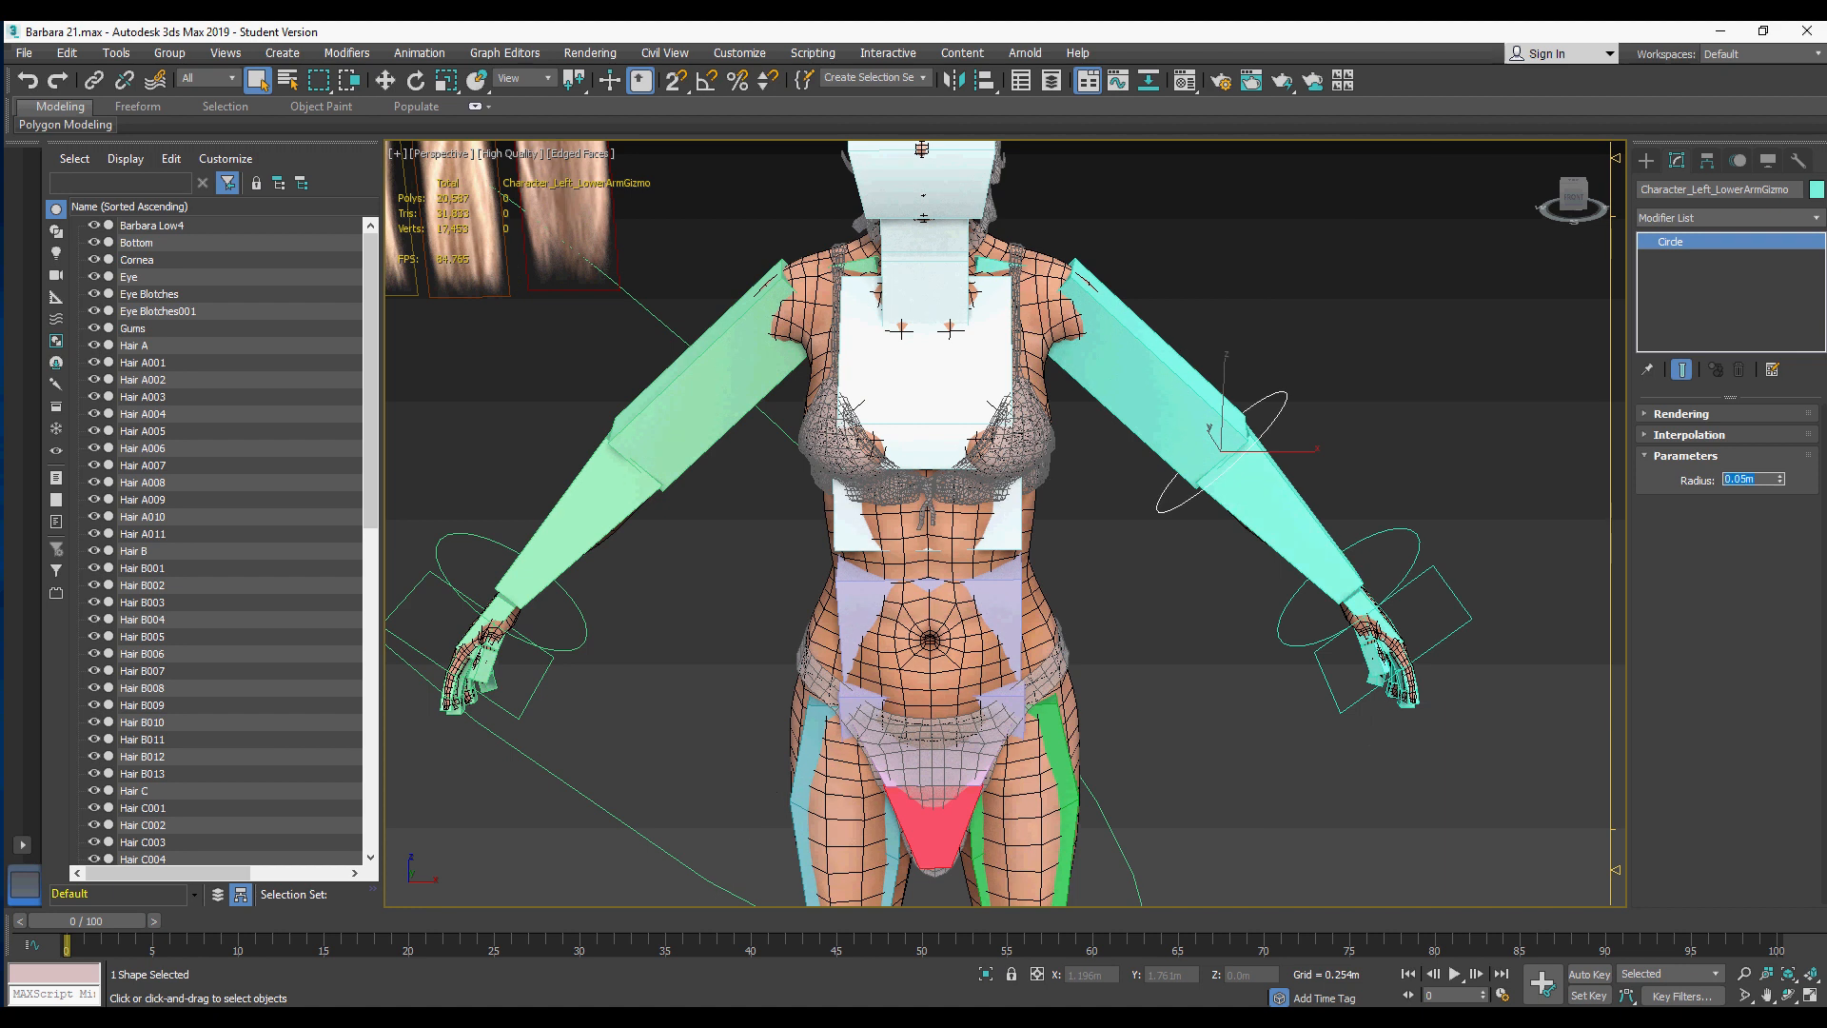
Step: Set the radius of the right lower arm gizmo circle to 0.05 m
{"action": "left_click", "coordinate": [761, 410]}
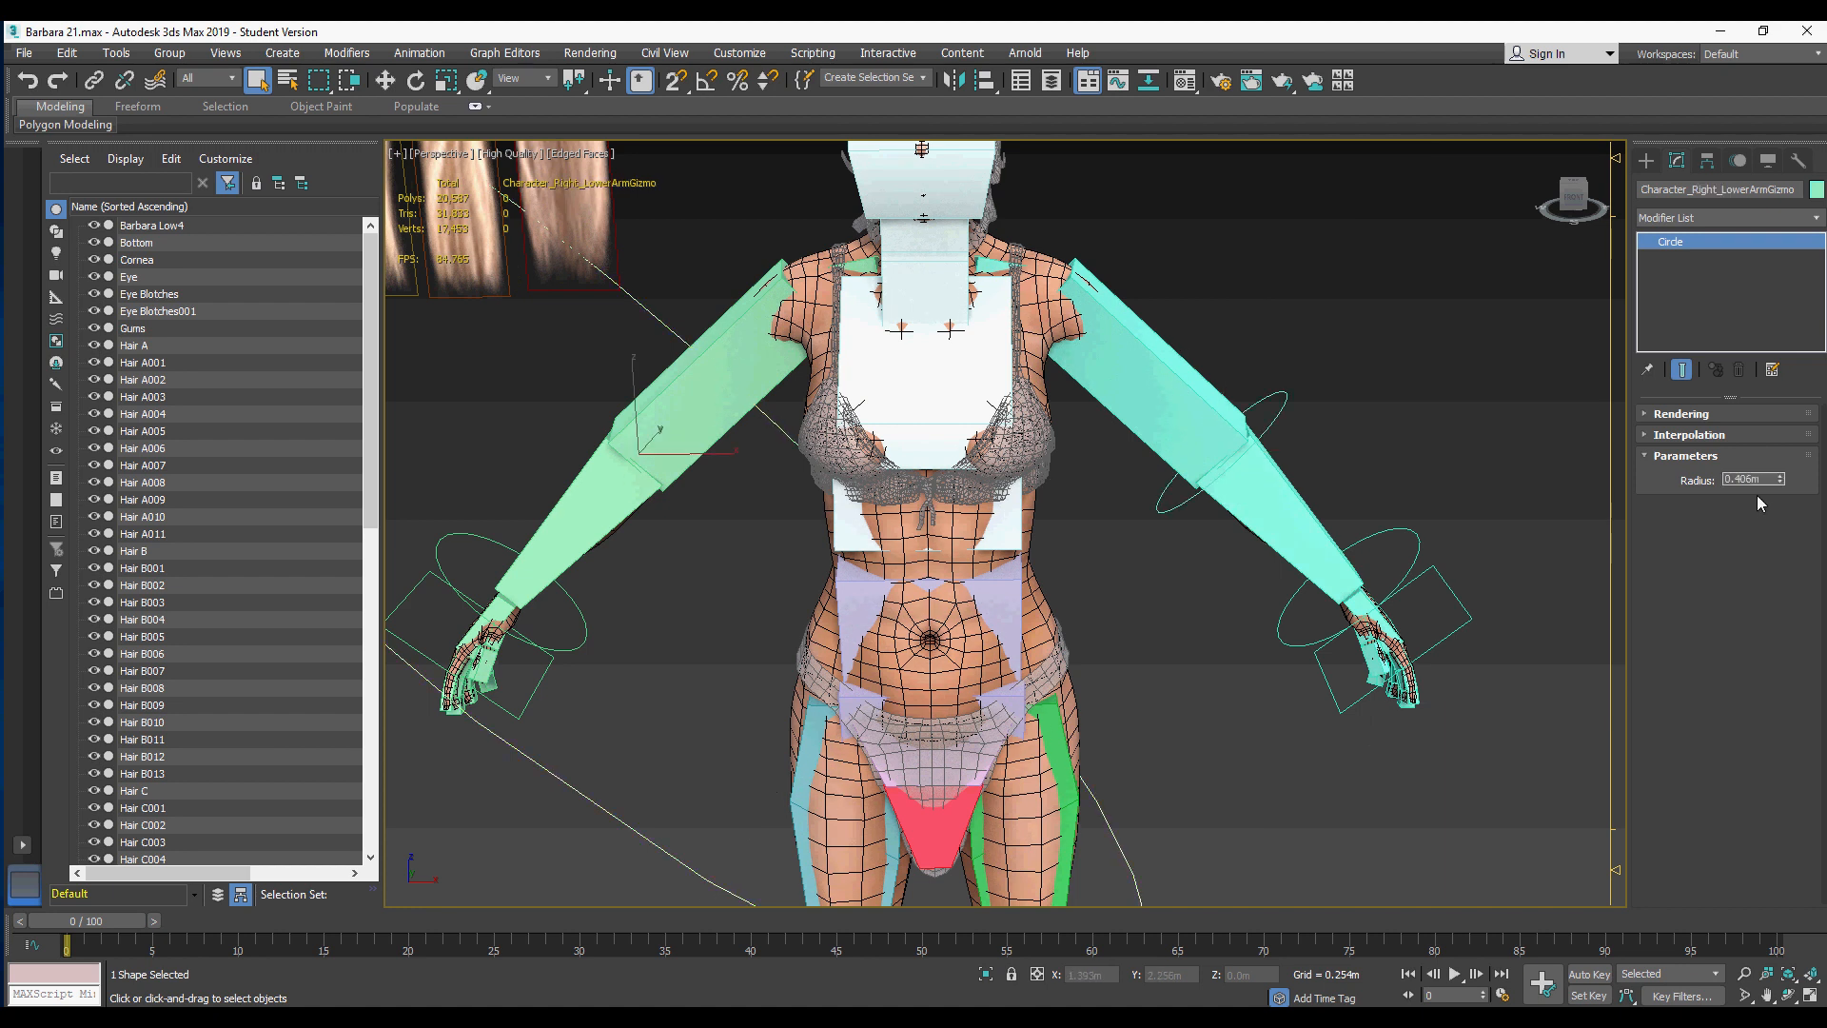
{"action": "left_click", "coordinate": [1780, 483]}
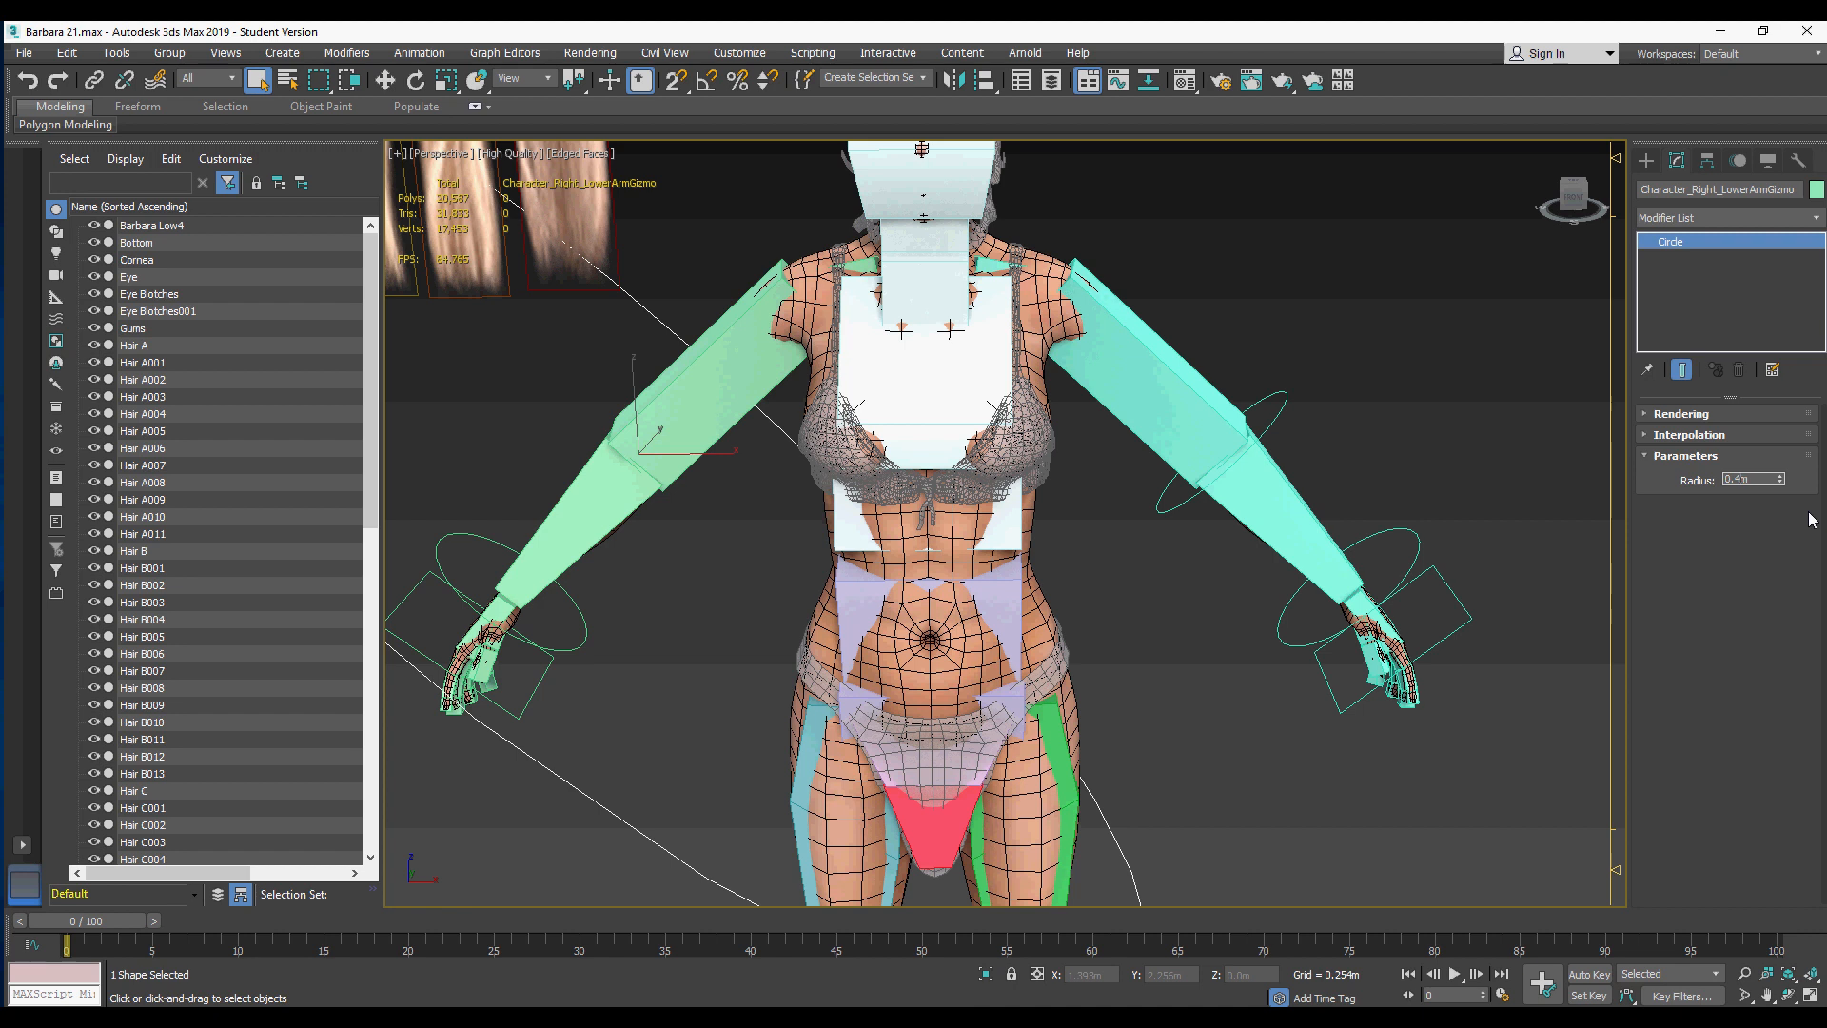
{"action": "key", "text": "Return"}
Step: Add a gizmo to the right lower leg bone and set its circle radius to 0.05 m
{"action": "scroll", "coordinate": [1097, 519], "scroll_direction": "down", "scroll_amount": 6}
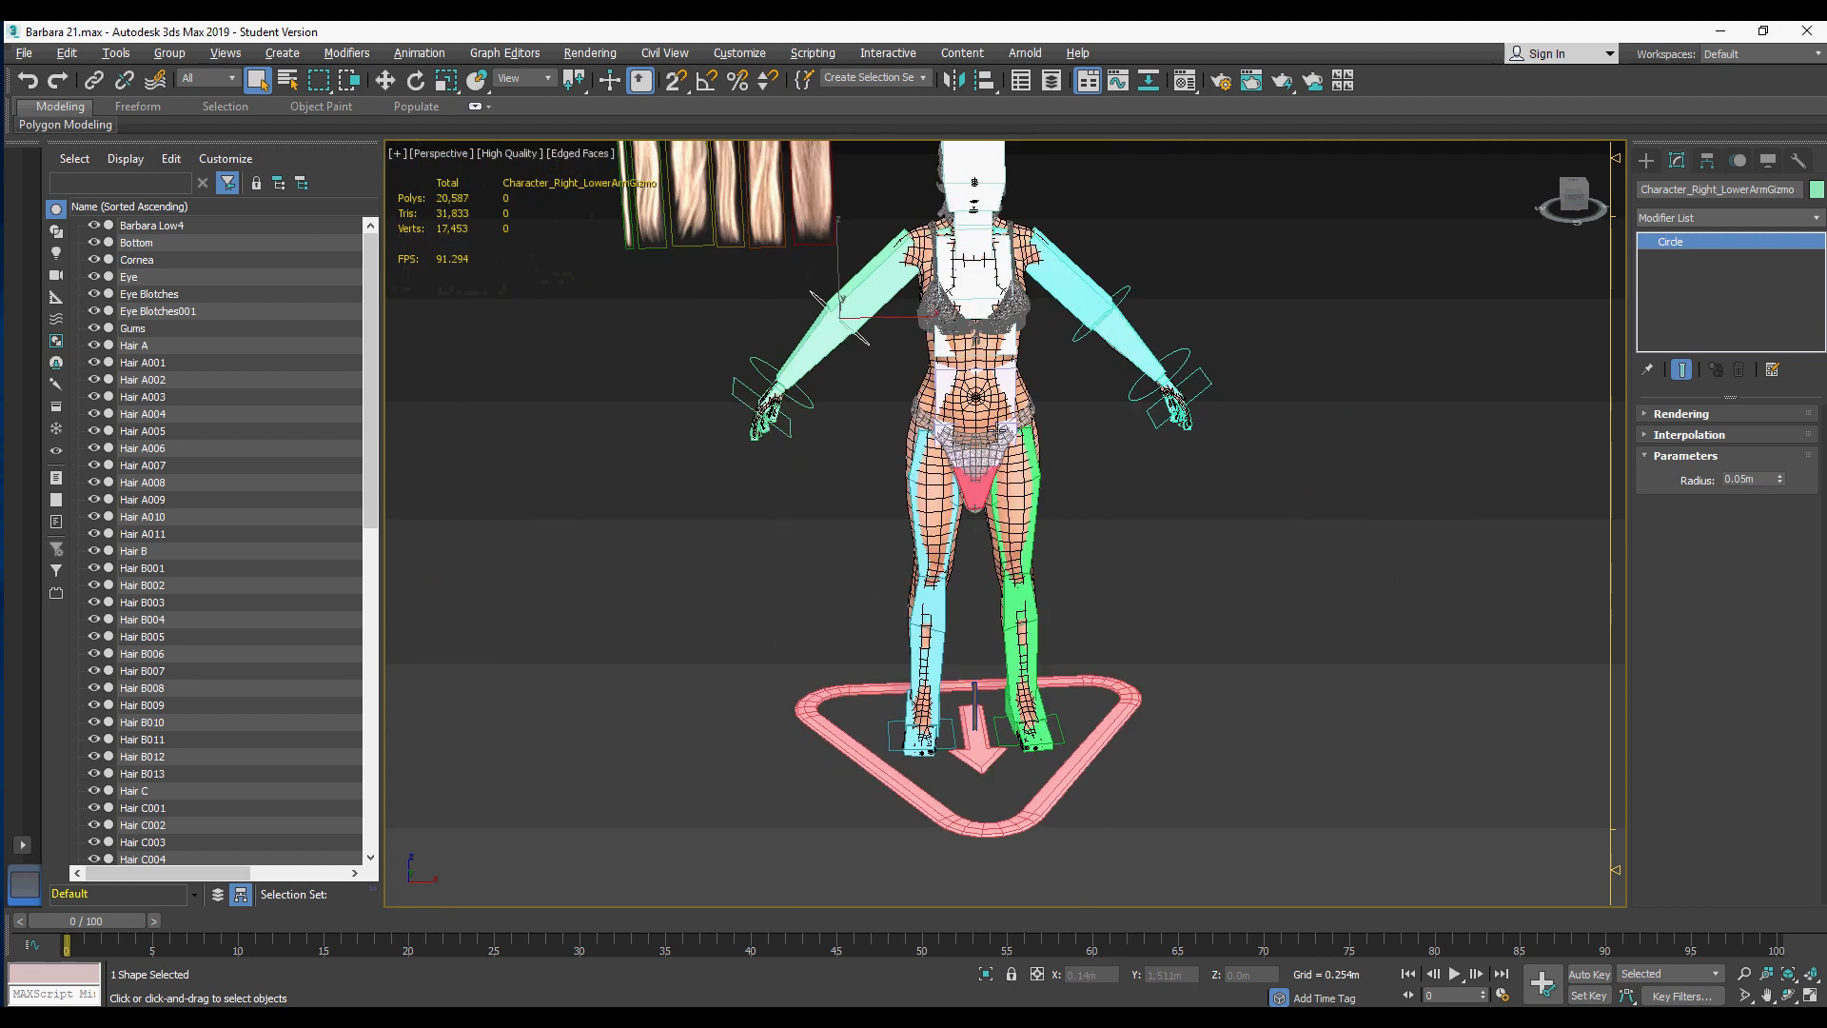
{"action": "scroll", "coordinate": [949, 666], "scroll_direction": "up", "scroll_amount": 4}
{"action": "left_click", "coordinate": [883, 709]}
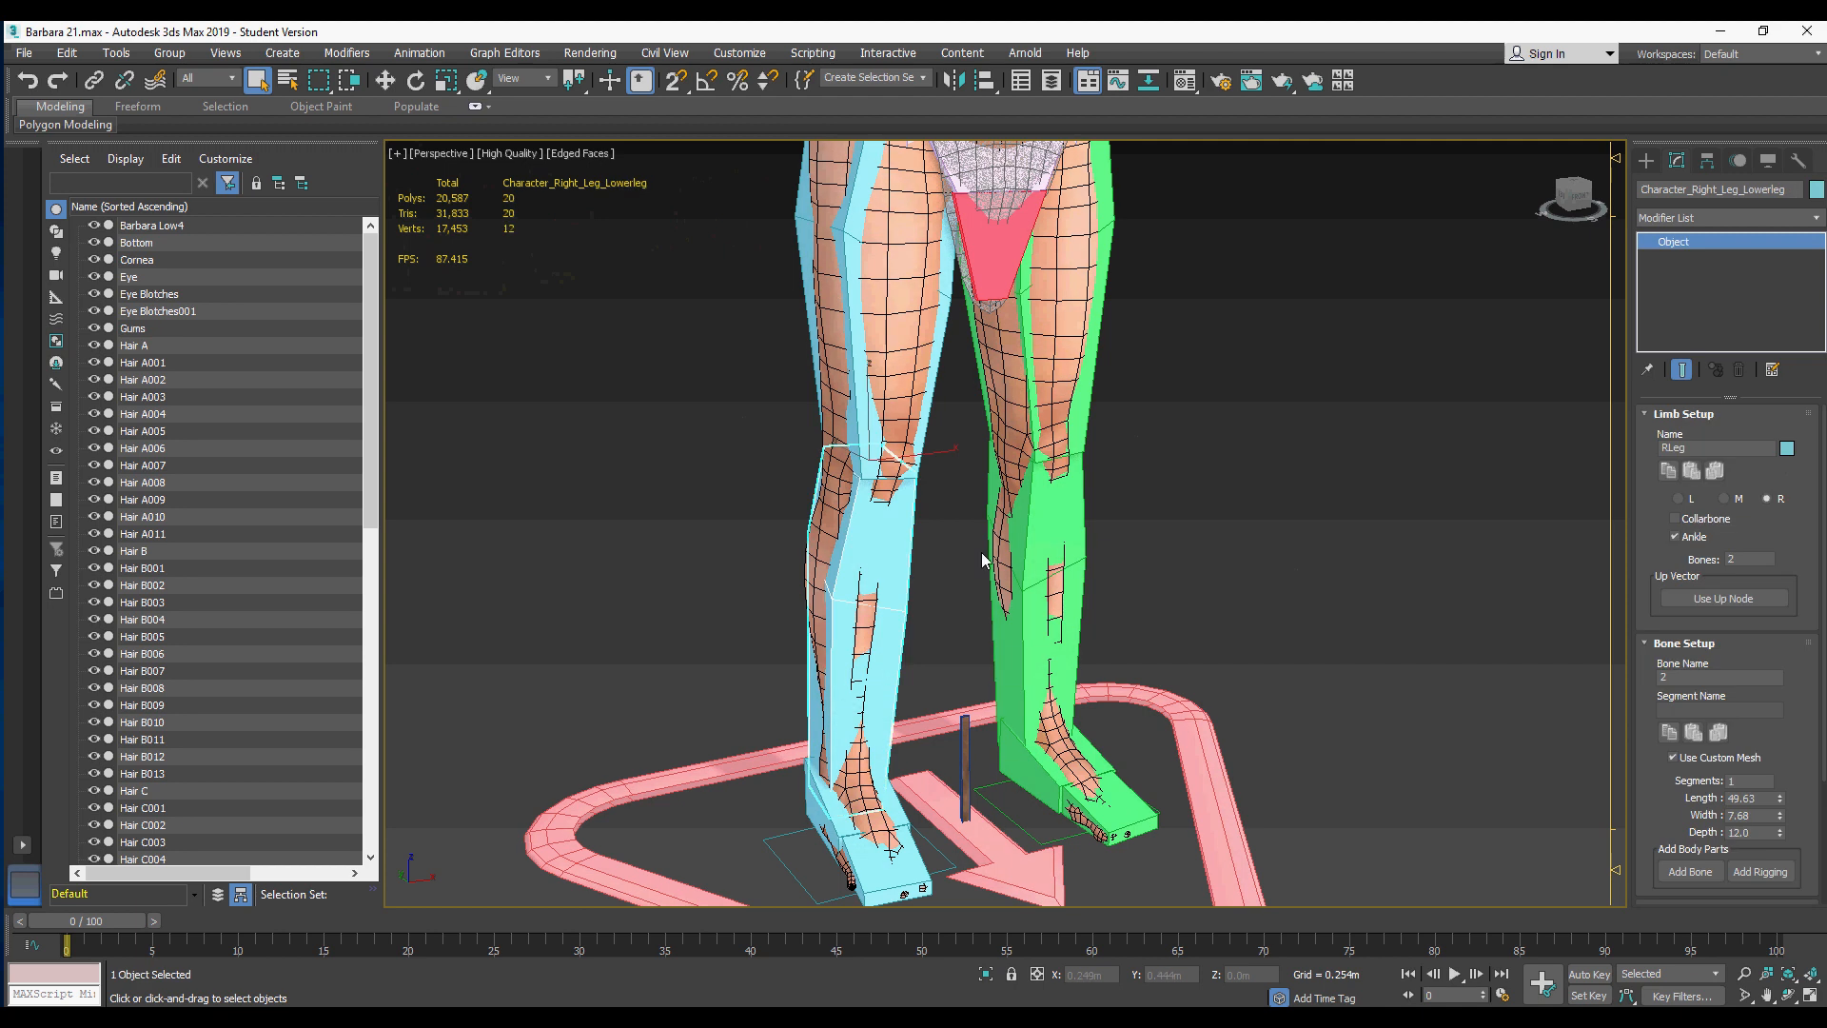
{"action": "right_click", "coordinate": [902, 538]}
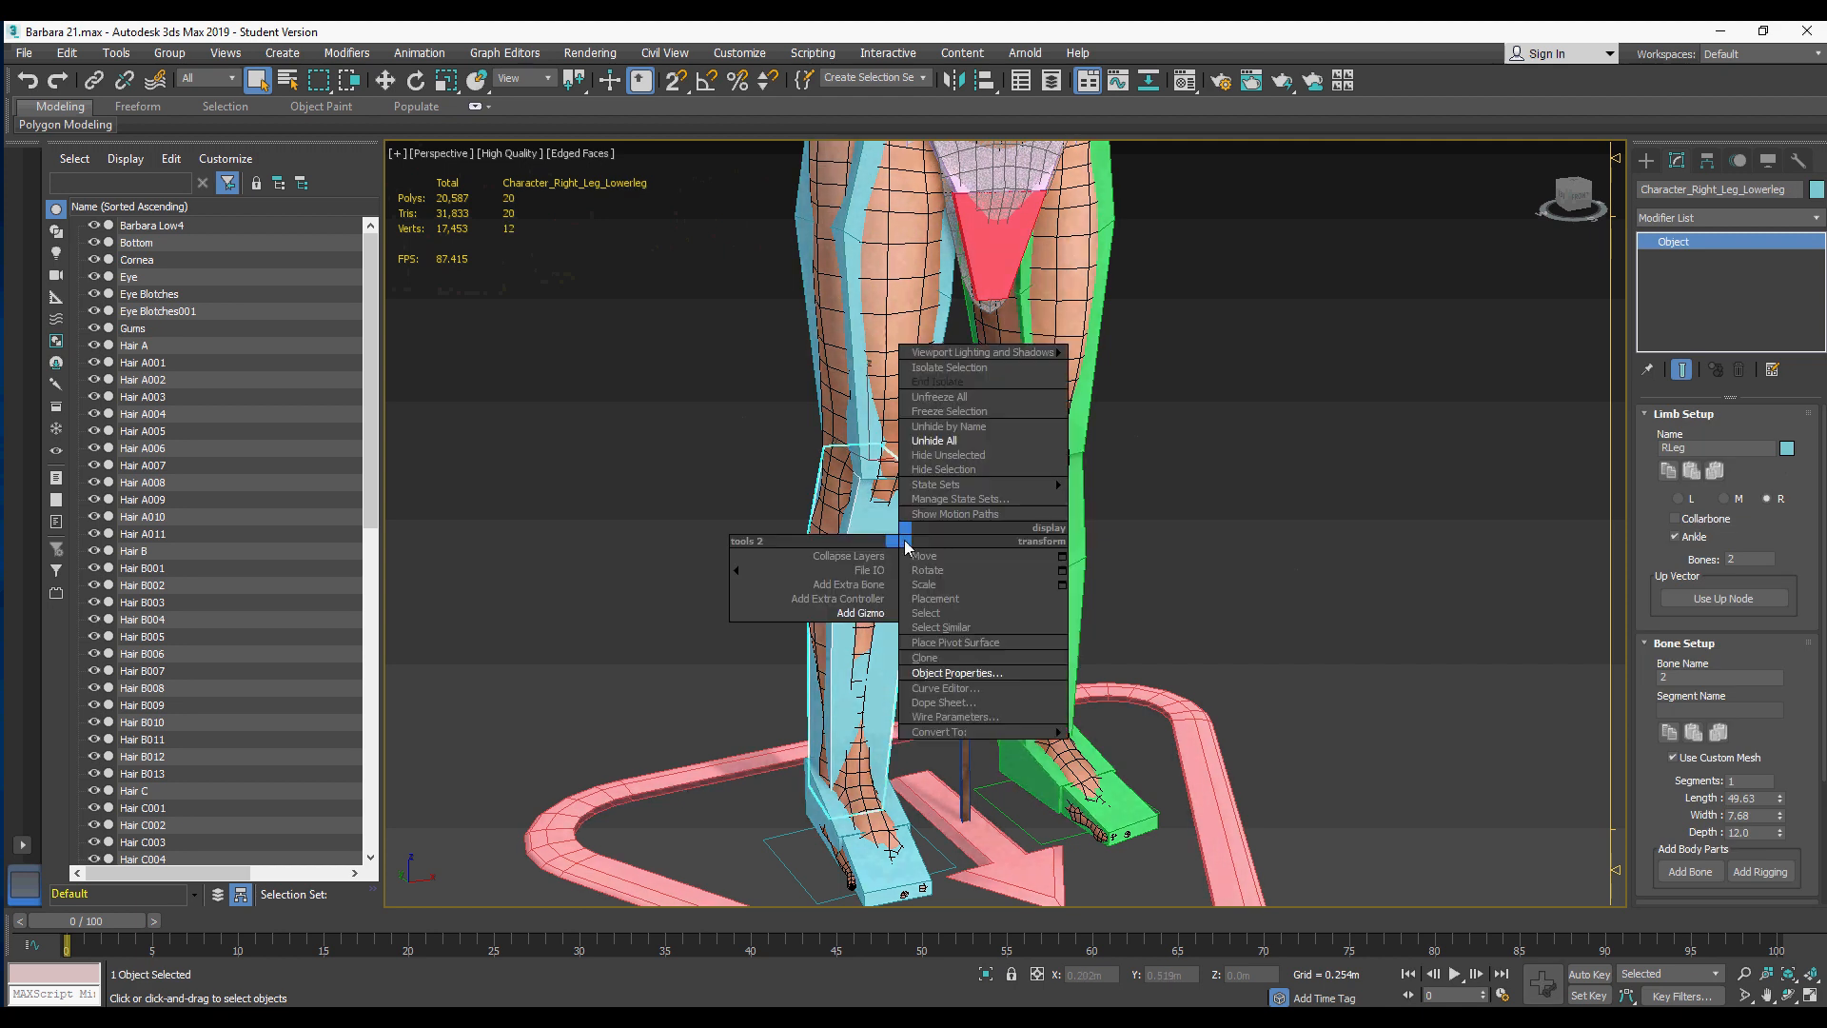
{"action": "left_click", "coordinate": [838, 609]}
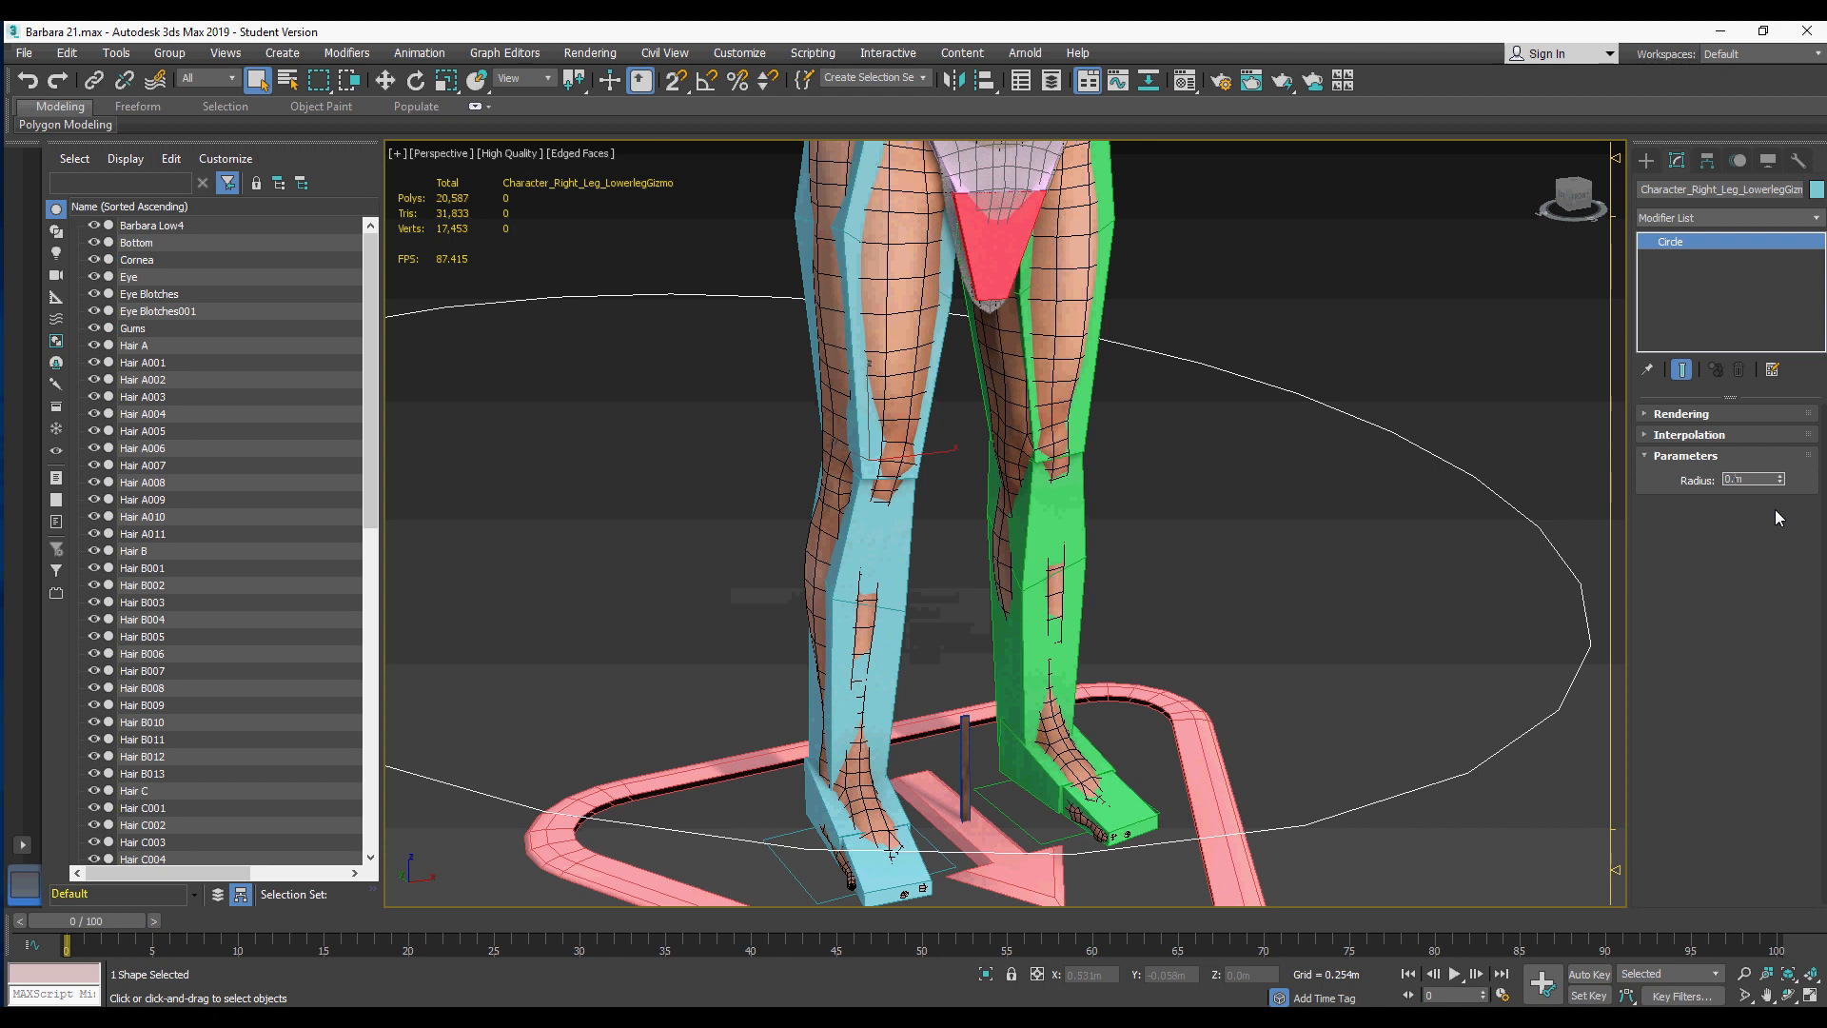
{"action": "double_click", "coordinate": [1748, 478]}
{"action": "type", "text": "0.05"}
{"action": "key", "text": "Return"}
Step: Add a gizmo to the left lower leg bone and set its circle radius to 0.05 m
{"action": "left_click", "coordinate": [1057, 504]}
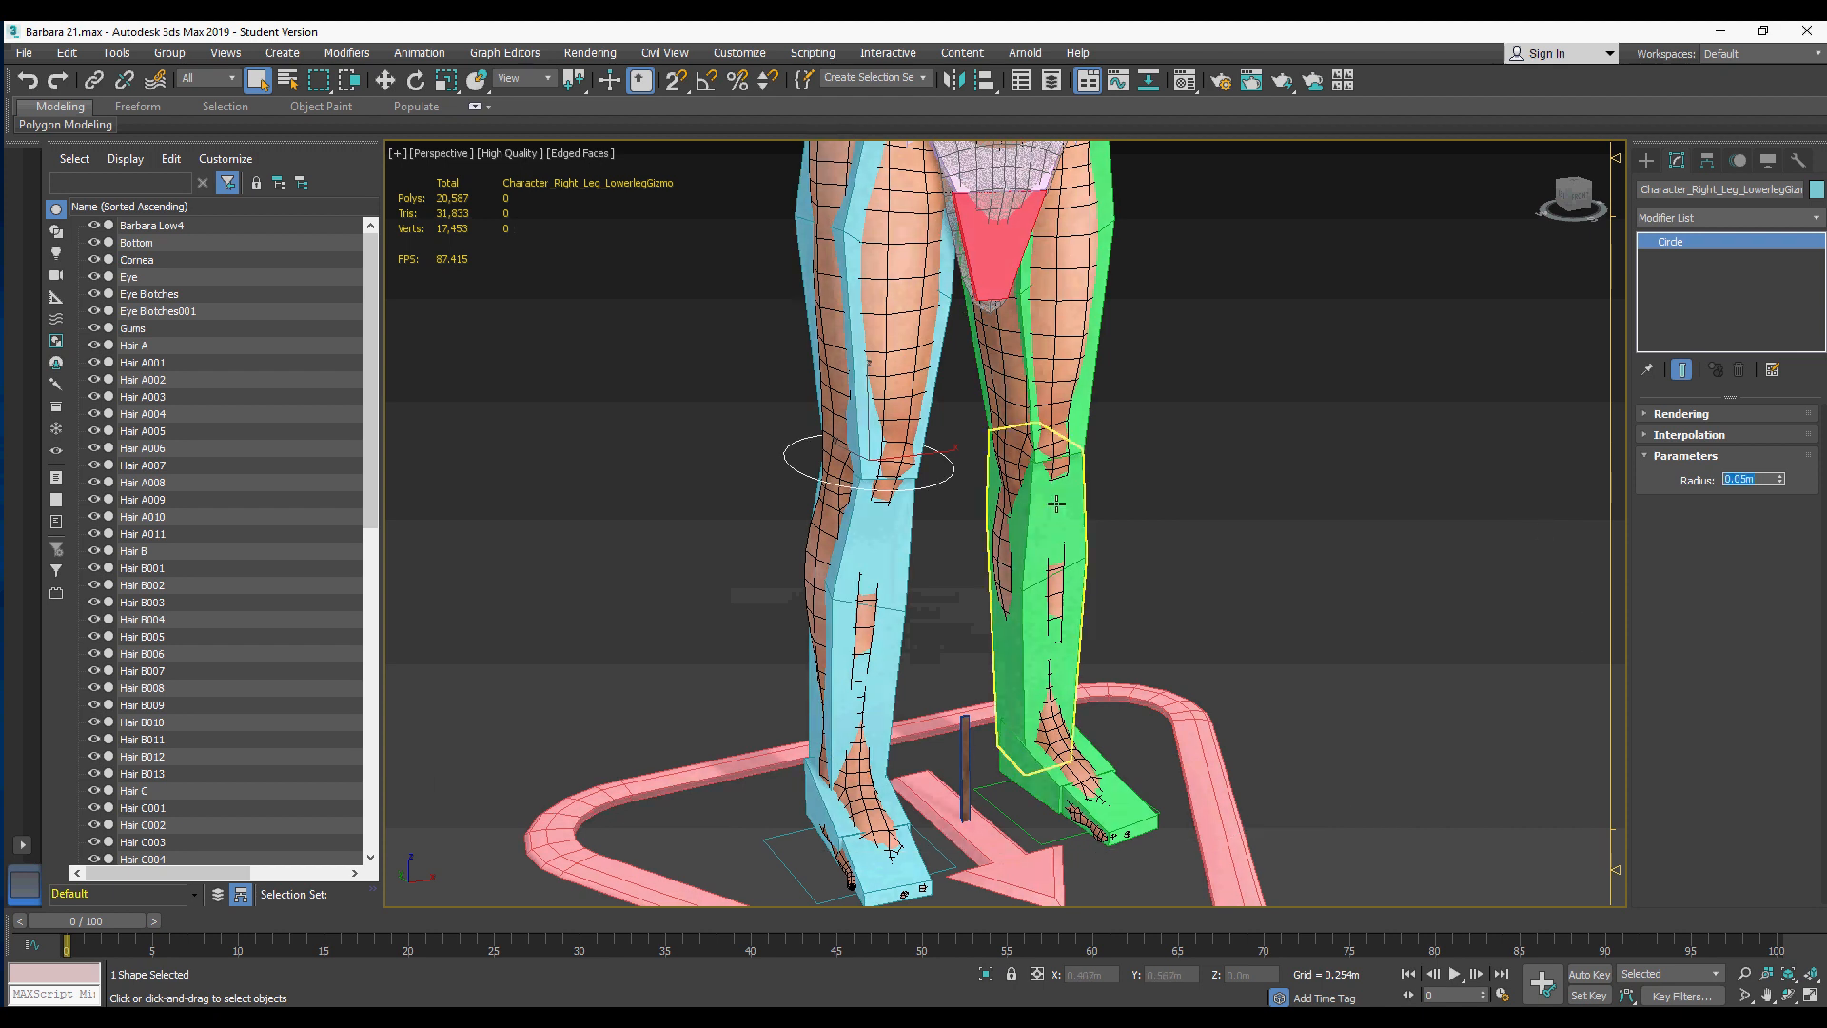
{"action": "right_click", "coordinate": [1064, 507]}
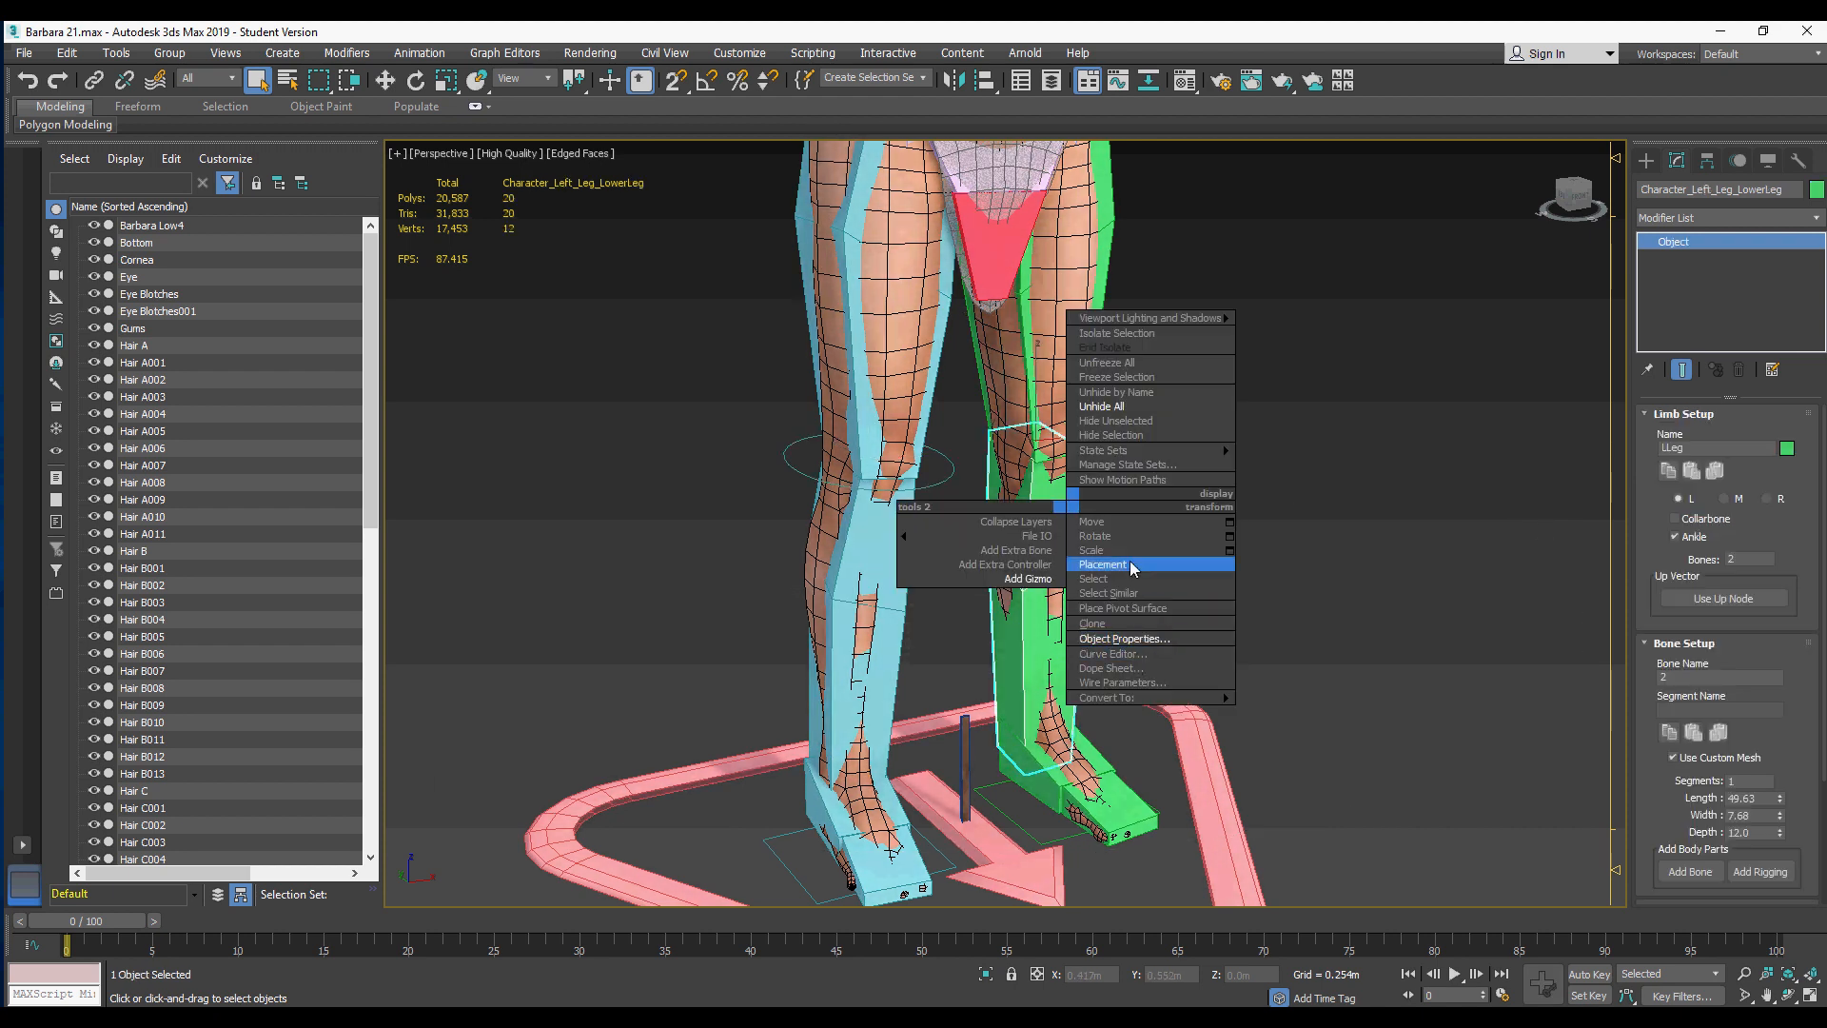
{"action": "left_click", "coordinate": [1028, 579]}
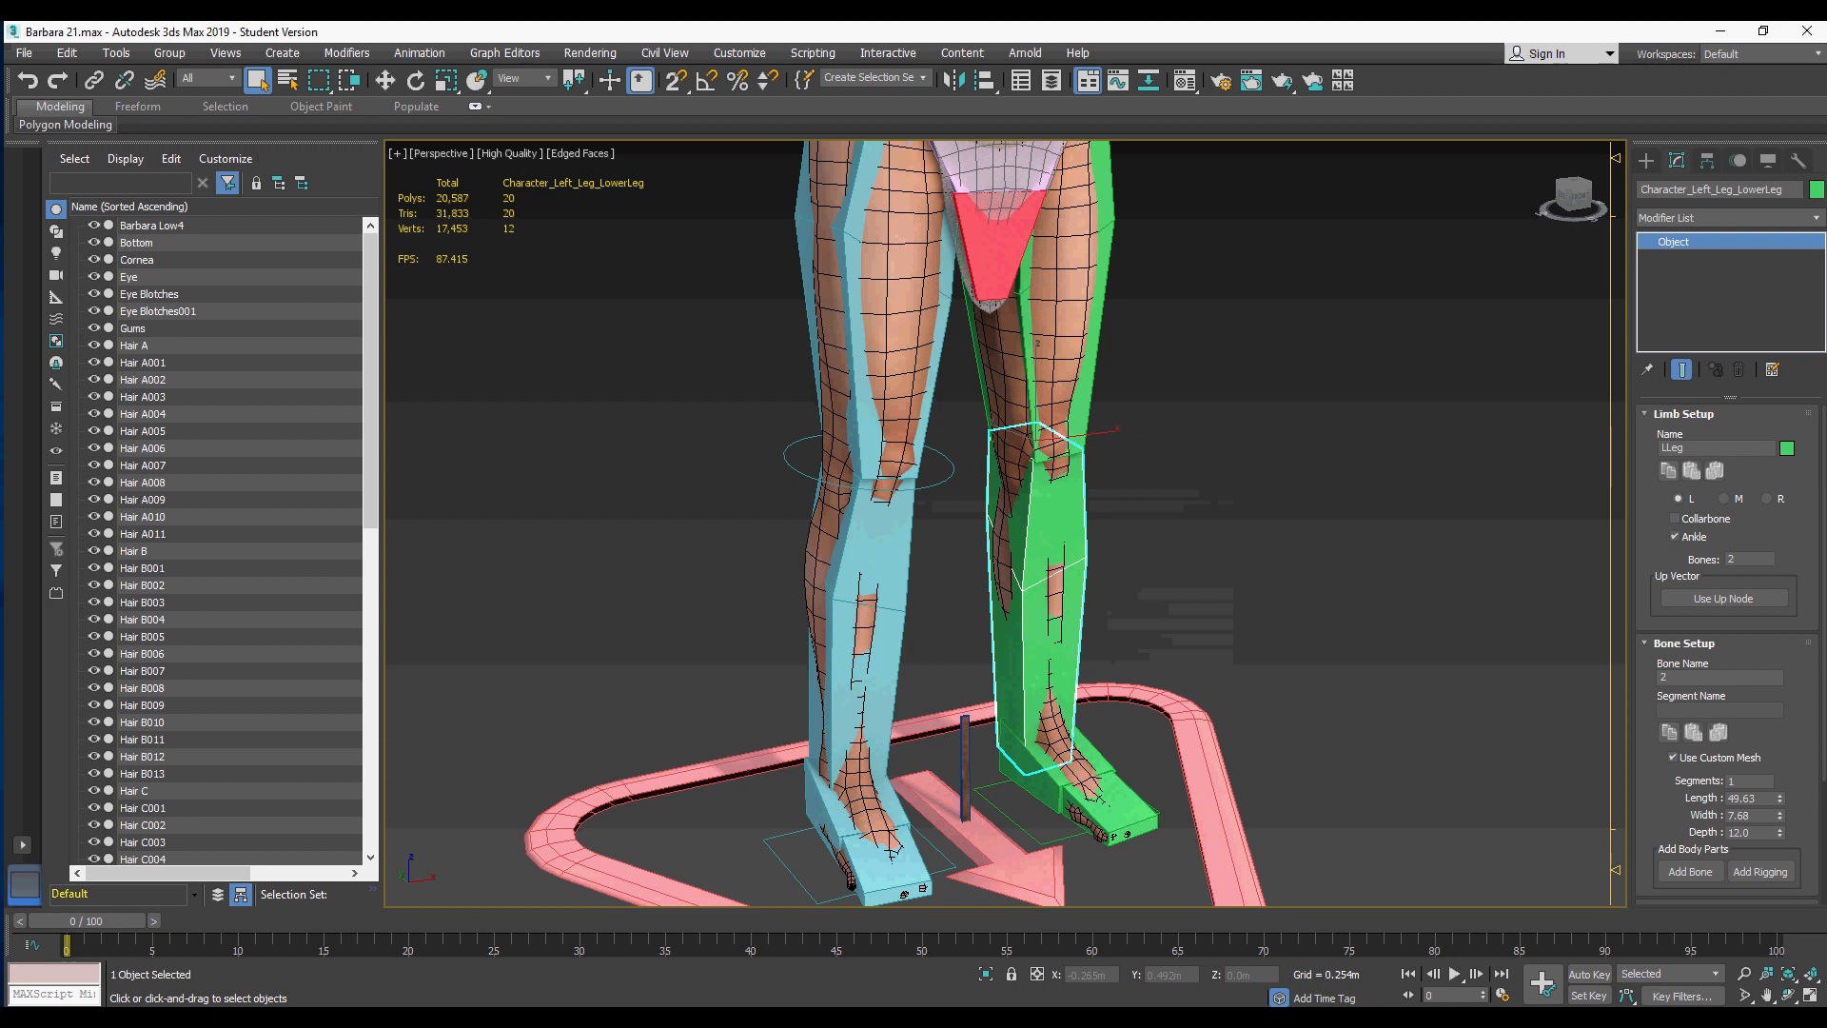
{"action": "left_click", "coordinate": [424, 334]}
{"action": "left_click", "coordinate": [502, 512]}
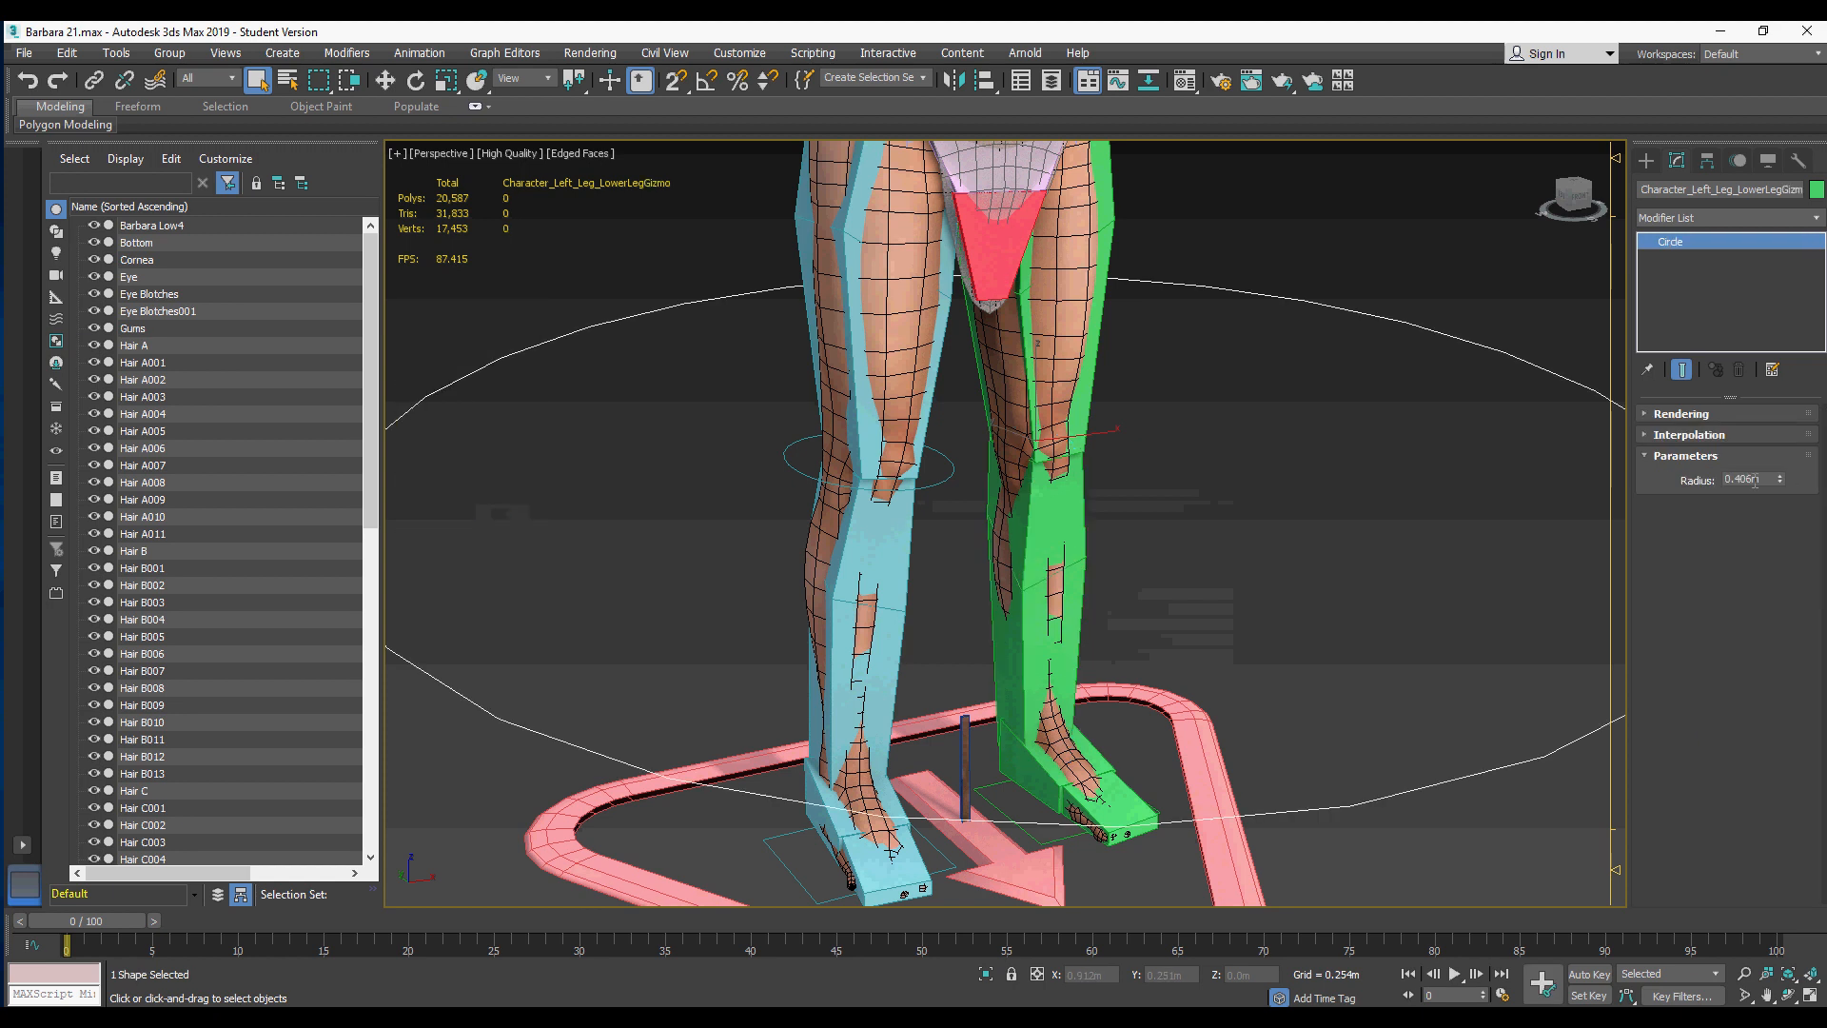
{"action": "key", "text": "Return"}
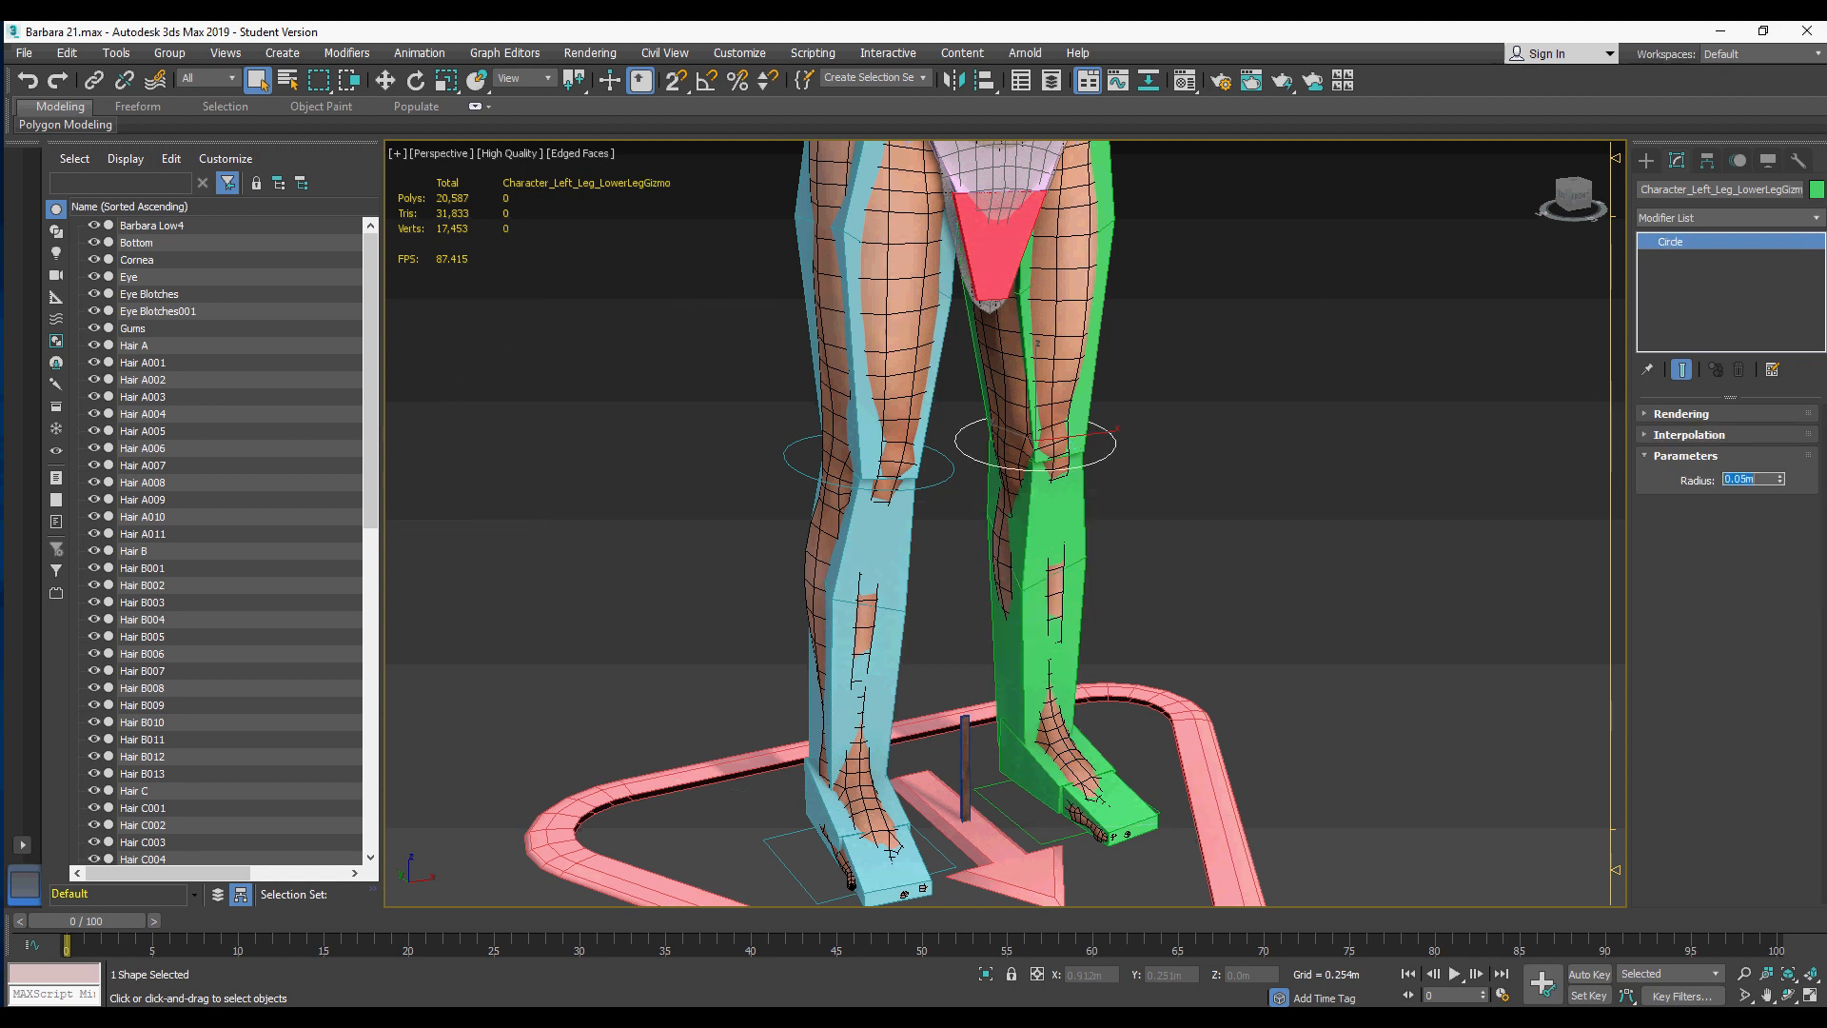
Step: Try rotating the left lower leg gizmo circle at the knee
{"action": "middle_click_drag", "start_coordinate": [1130, 470], "coordinate": [1101, 481]}
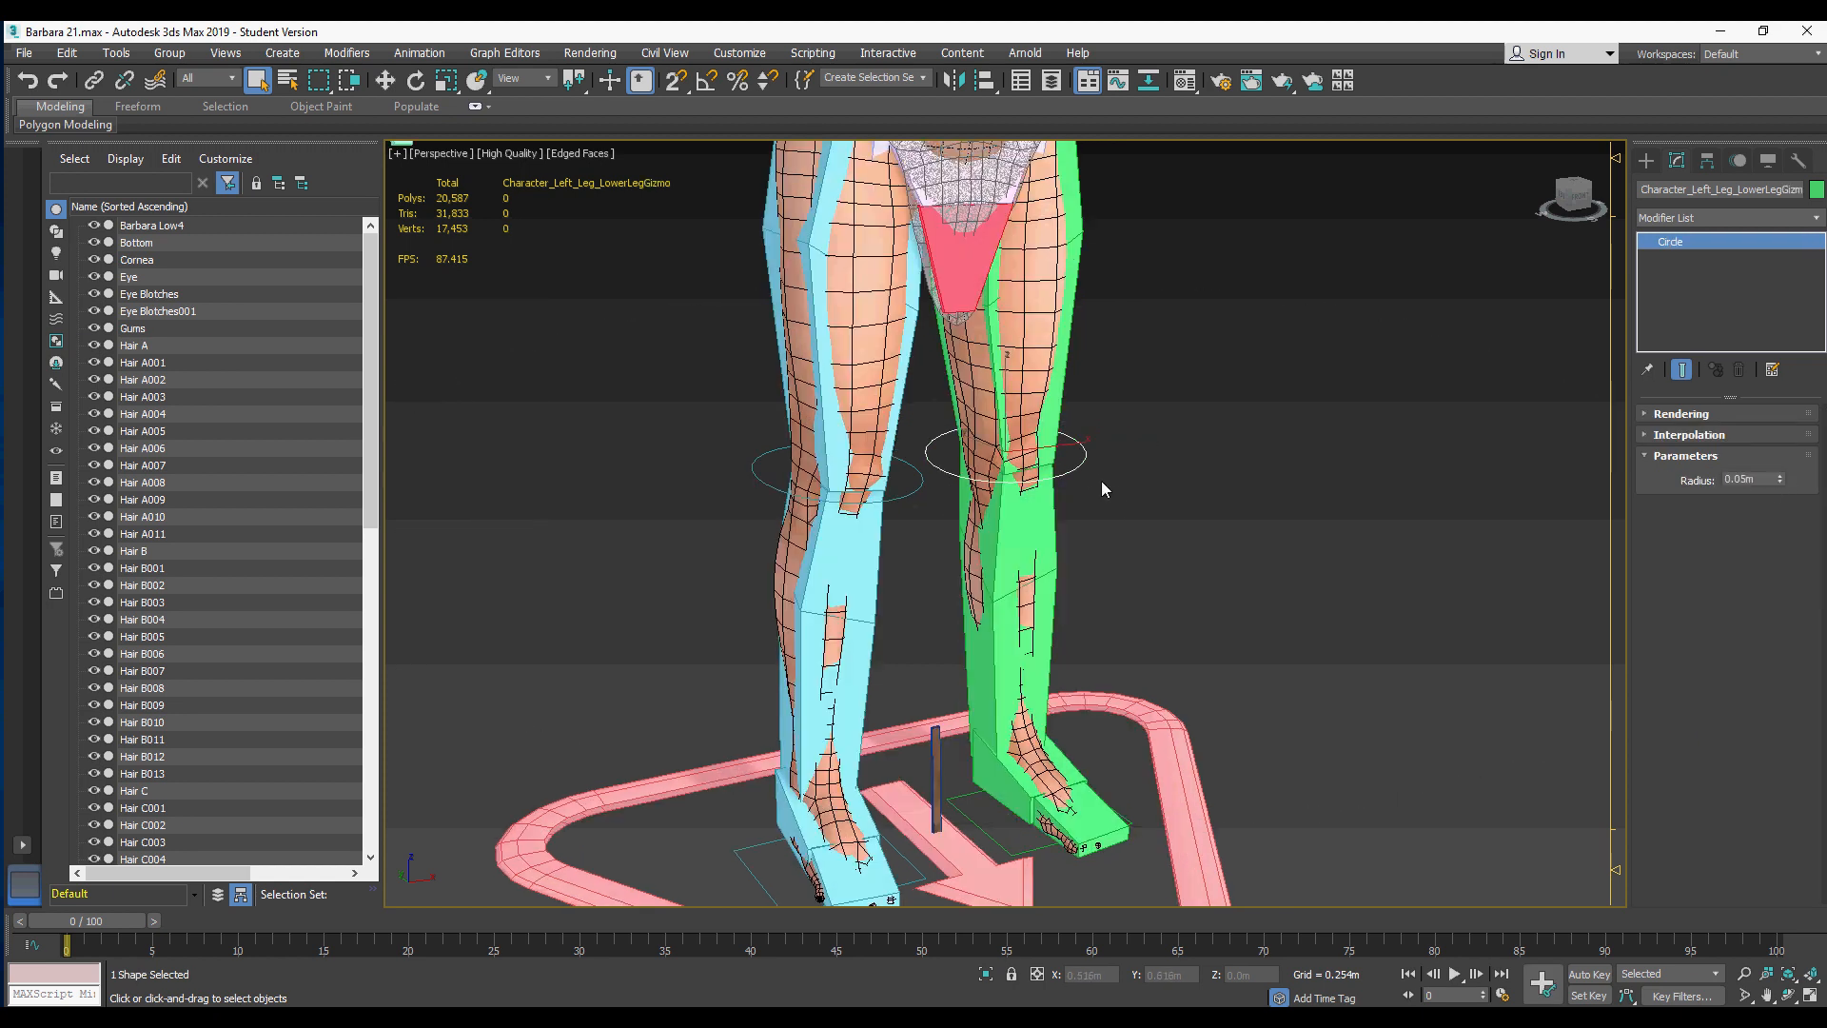
{"action": "left_click", "coordinate": [1101, 482]}
{"action": "left_click", "coordinate": [1083, 464]}
{"action": "key", "text": "e"}
{"action": "mouse_move", "coordinate": [1086, 457]}
{"action": "left_mouse_down"}
{"action": "mouse_move", "coordinate": [1131, 460]}
{"action": "mouse_move", "coordinate": [1075, 473]}
{"action": "left_mouse_up"}
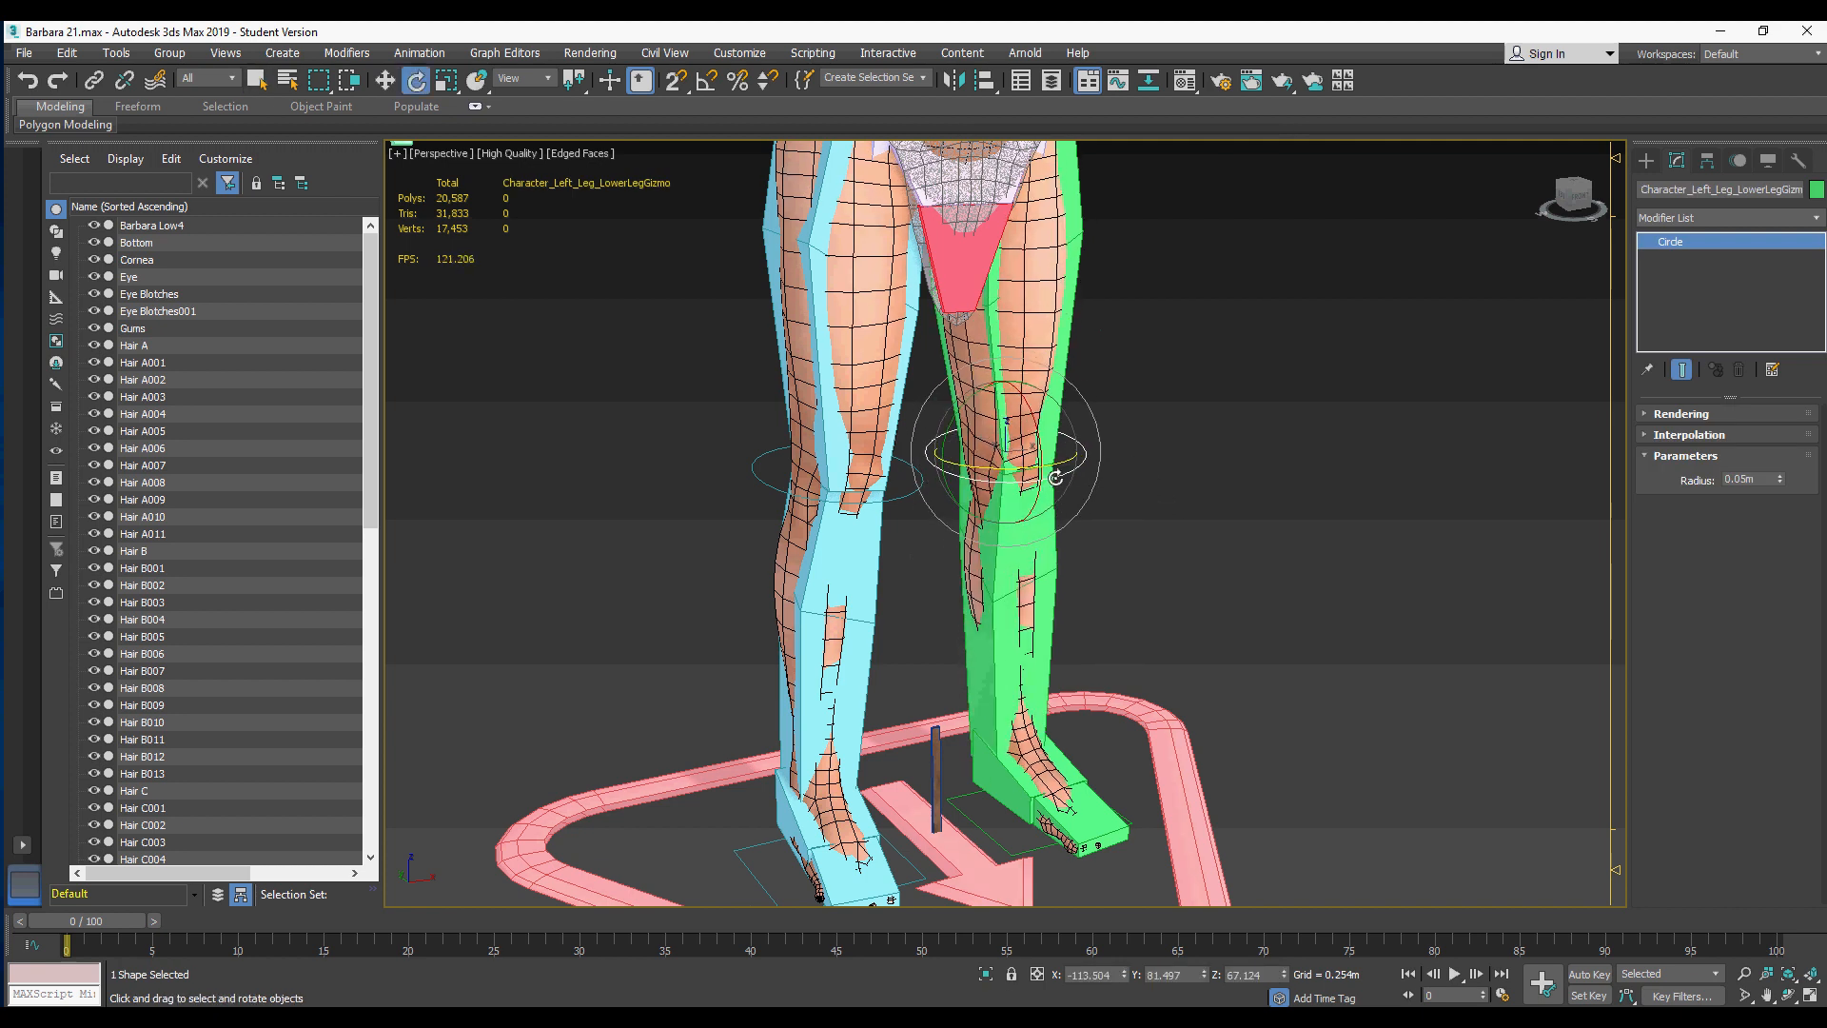
{"action": "middle_click_drag", "start_coordinate": [1066, 545], "coordinate": [1054, 702]}
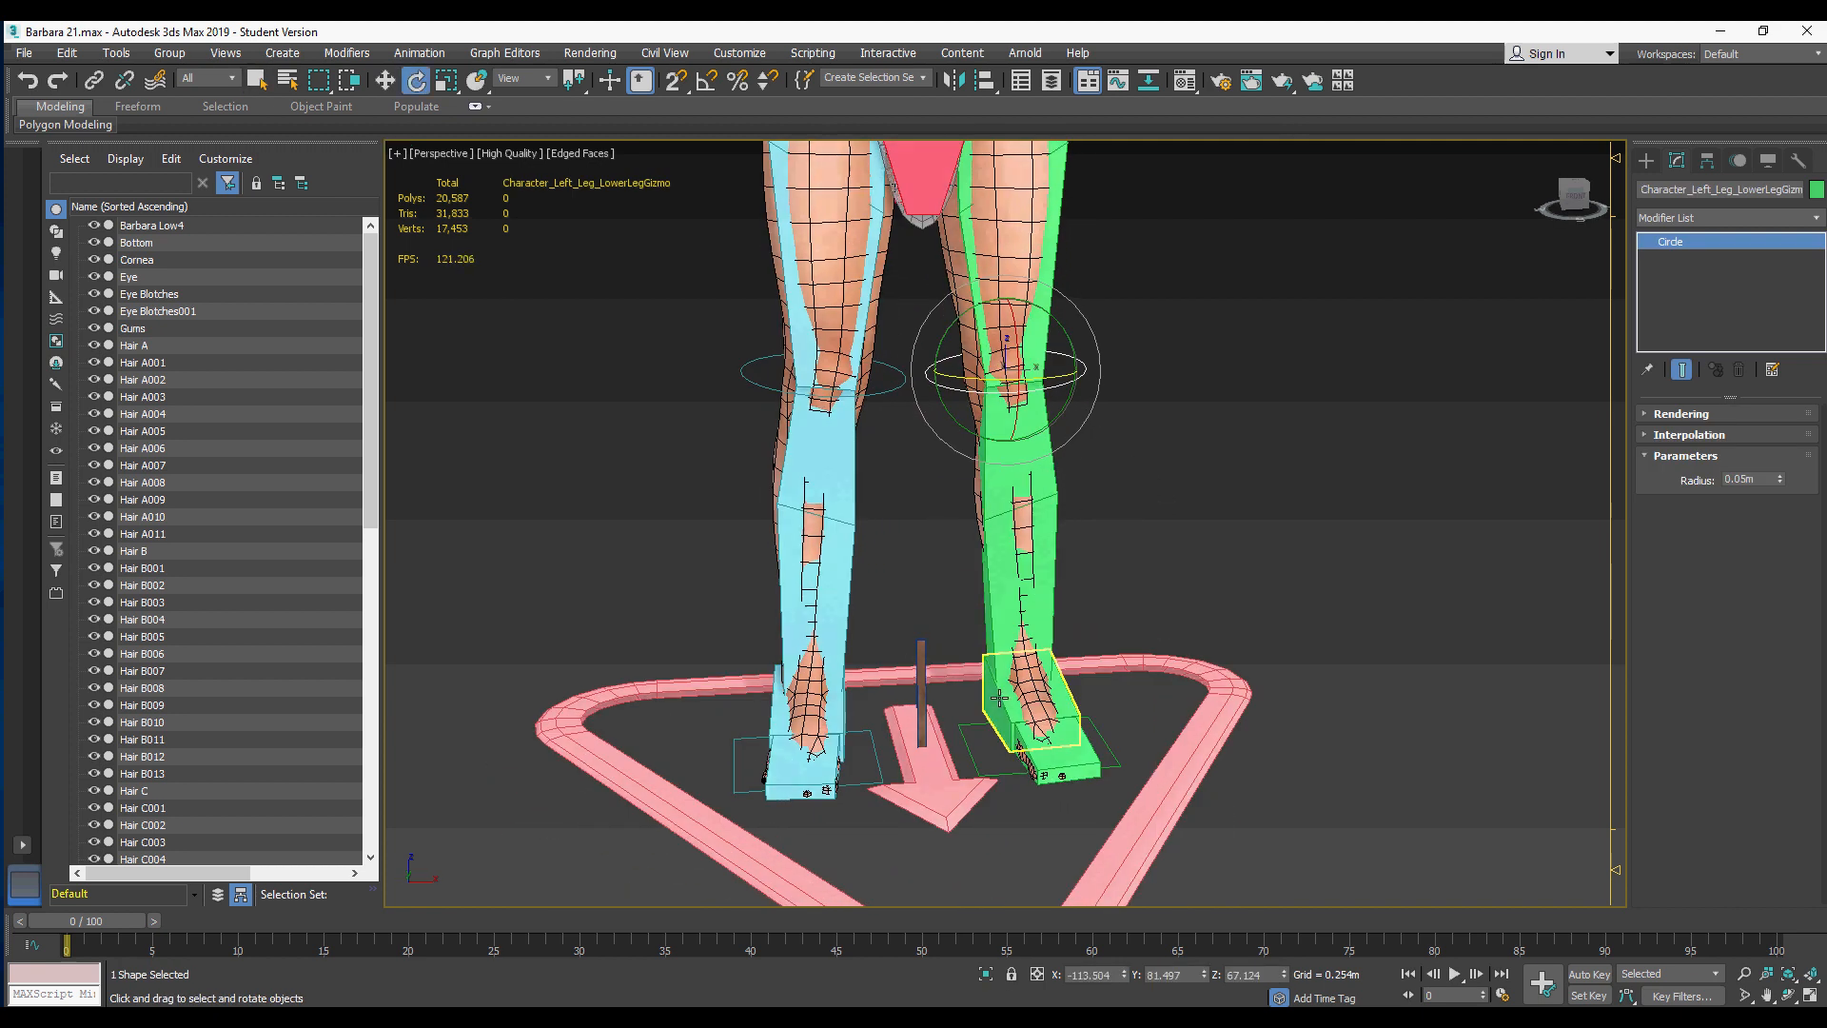
{"action": "middle_click_drag", "start_coordinate": [992, 393], "coordinate": [1063, 503]}
{"action": "left_click_drag", "start_coordinate": [1063, 503], "coordinate": [1062, 504]}
{"action": "middle_click_drag", "start_coordinate": [1107, 373], "coordinate": [1159, 501]}
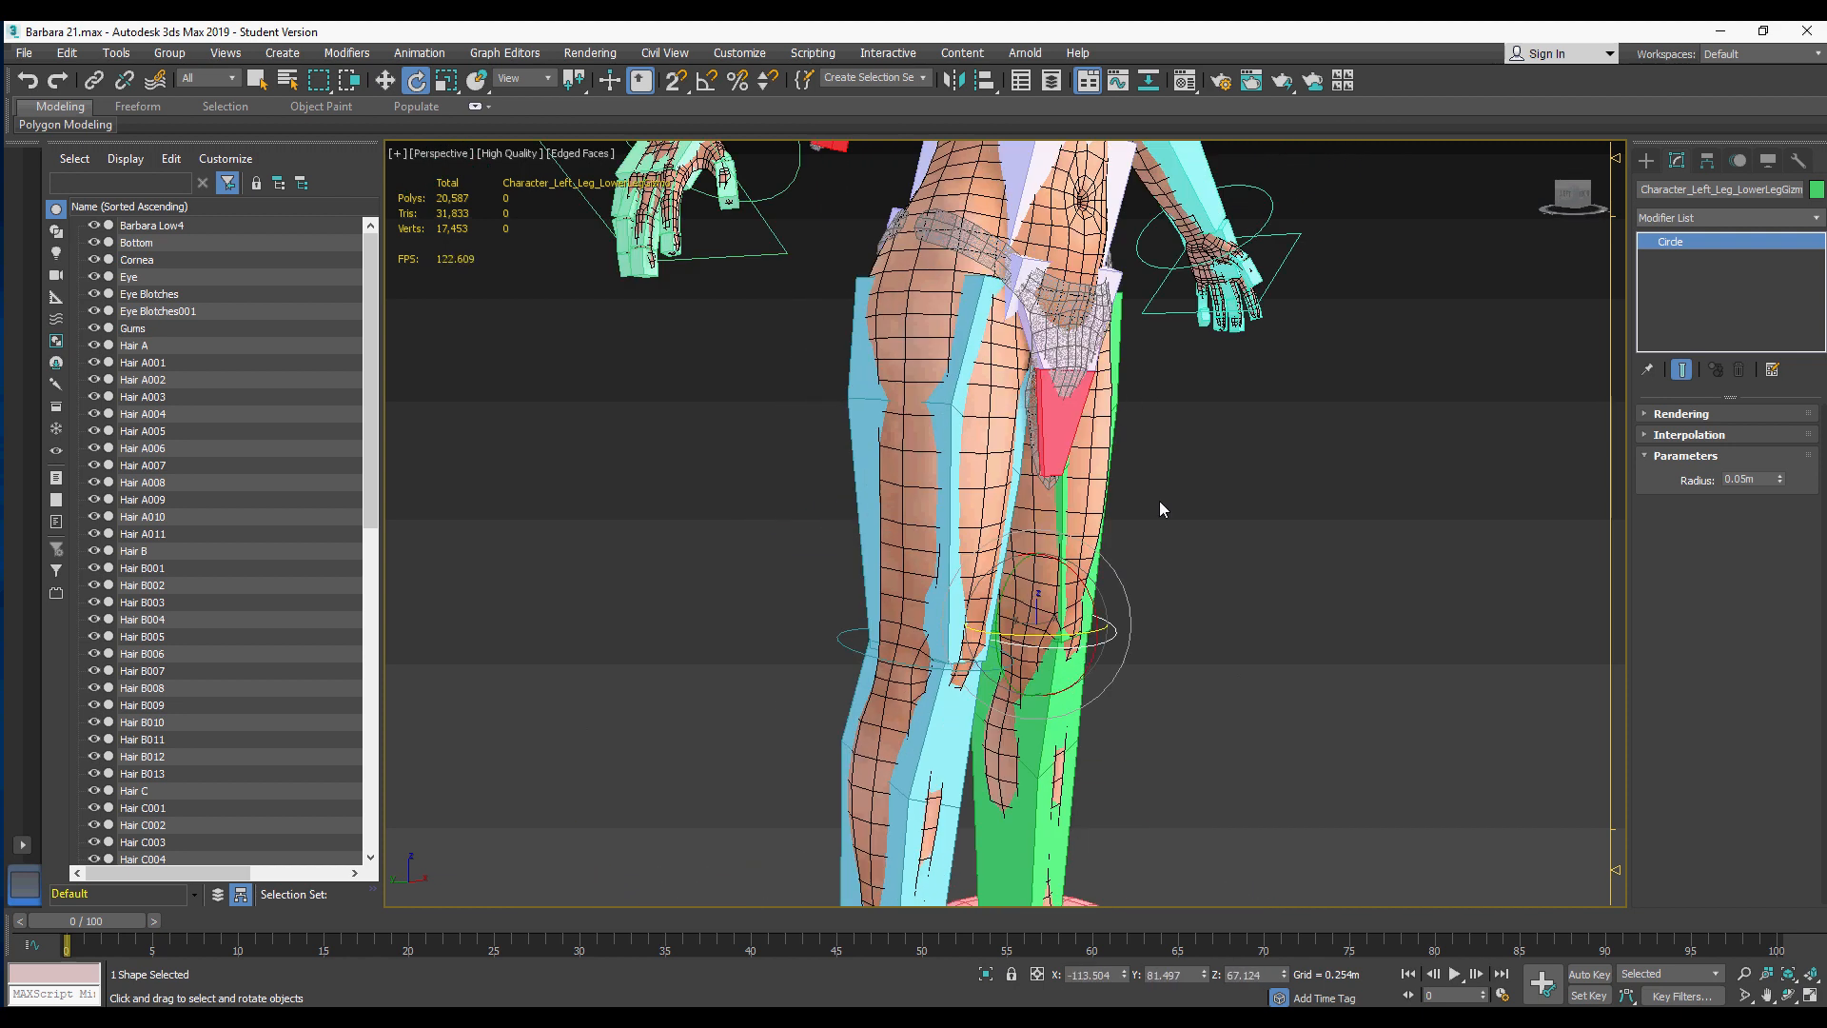
Step: Clear the selection and try rotating the character's head bone
{"action": "scroll", "coordinate": [1159, 500], "scroll_direction": "down", "scroll_amount": 3}
{"action": "middle_click_drag", "start_coordinate": [1237, 438], "coordinate": [1191, 550], "text": "alt"}
{"action": "left_click", "coordinate": [1190, 523]}
{"action": "scroll", "coordinate": [1144, 542], "scroll_direction": "down", "scroll_amount": 3}
{"action": "middle_click_drag", "start_coordinate": [1099, 304], "coordinate": [1032, 390]}
{"action": "scroll", "coordinate": [1032, 390], "scroll_direction": "up", "scroll_amount": 5}
{"action": "scroll", "coordinate": [1032, 390], "scroll_direction": "up", "scroll_amount": 5}
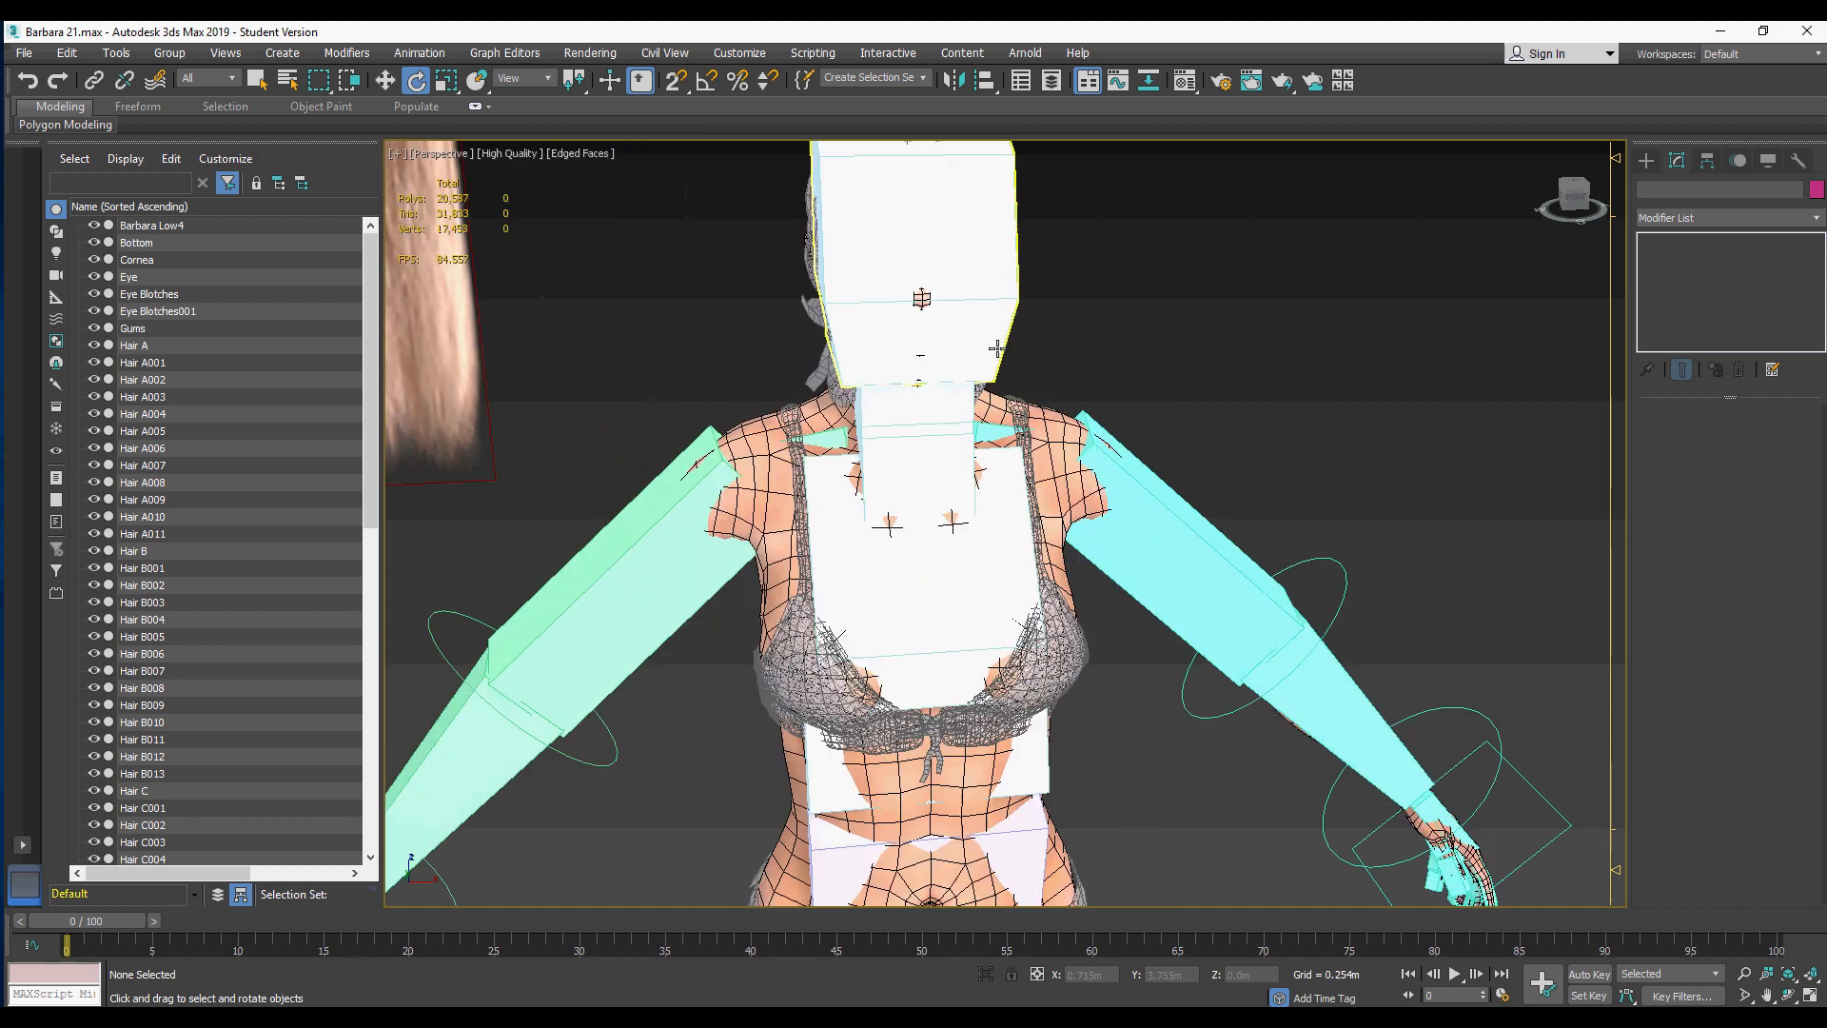
{"action": "left_click", "coordinate": [935, 488]}
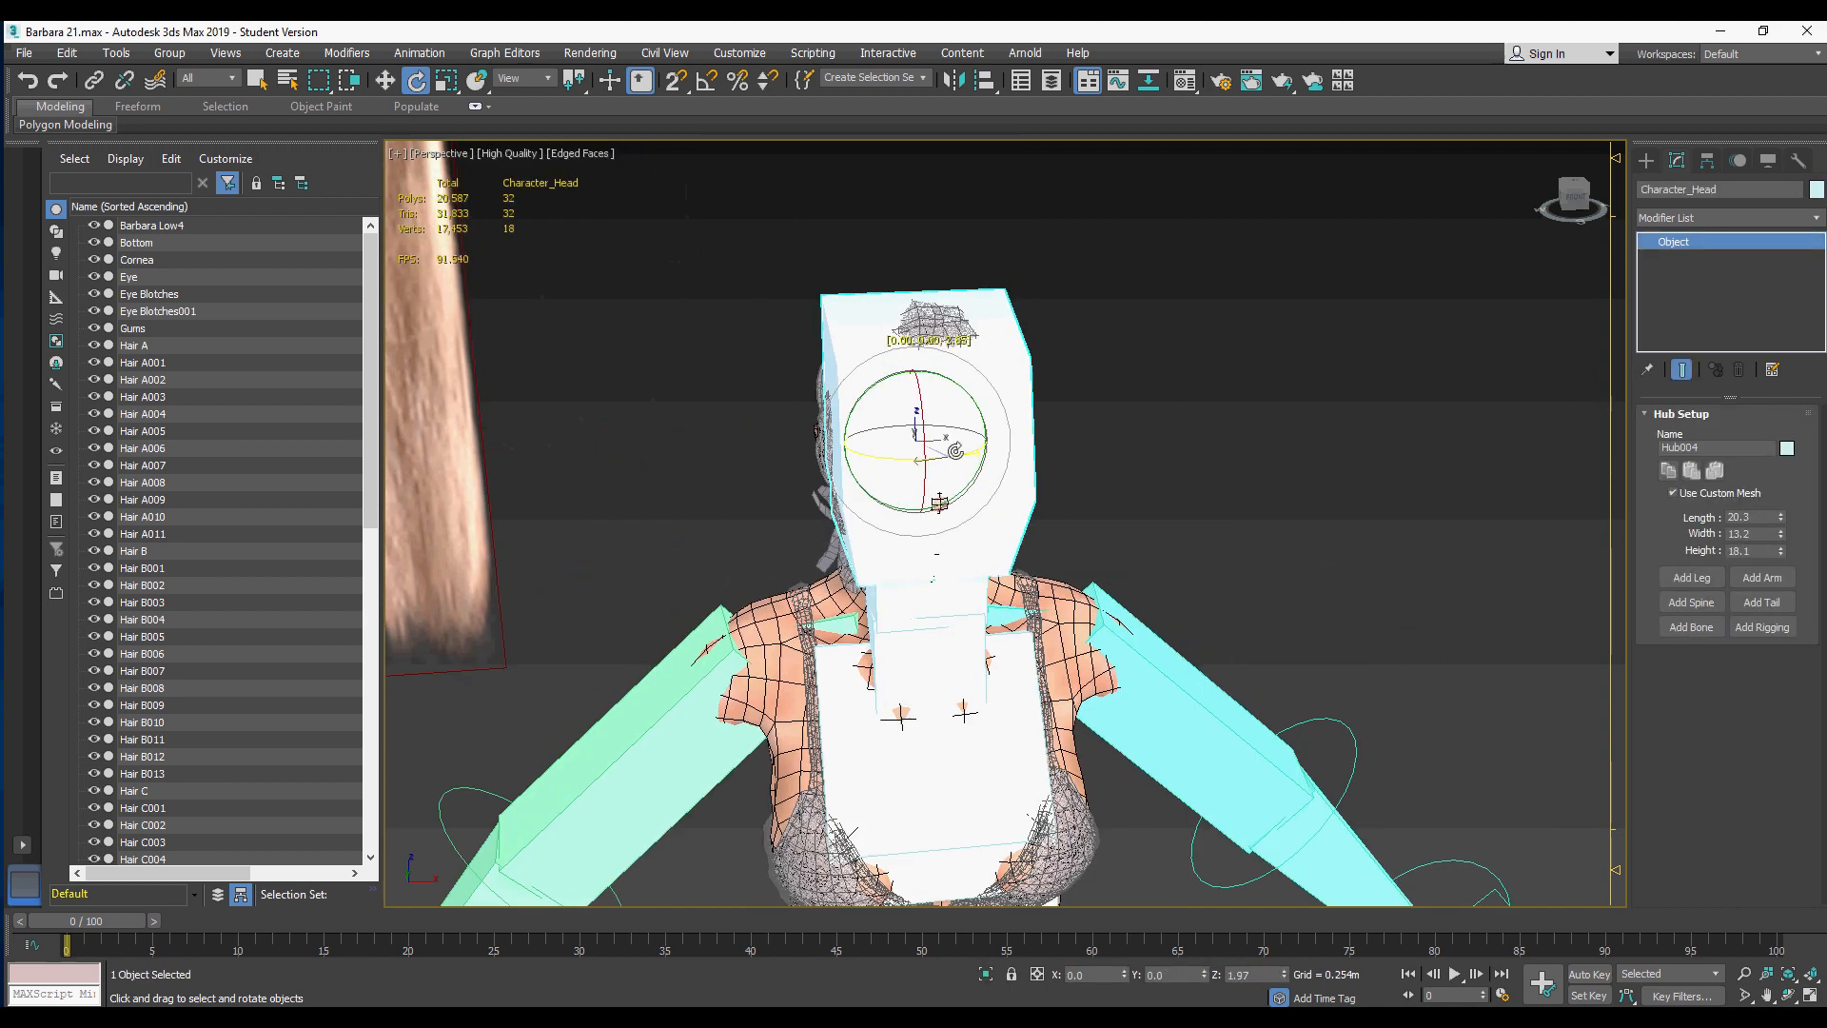
Step: Examine the whole character rig and its limb gizmos from several angles
{"action": "scroll", "coordinate": [1068, 399], "scroll_direction": "down", "scroll_amount": 8}
{"action": "middle_click_drag", "start_coordinate": [1068, 400], "coordinate": [1054, 307]}
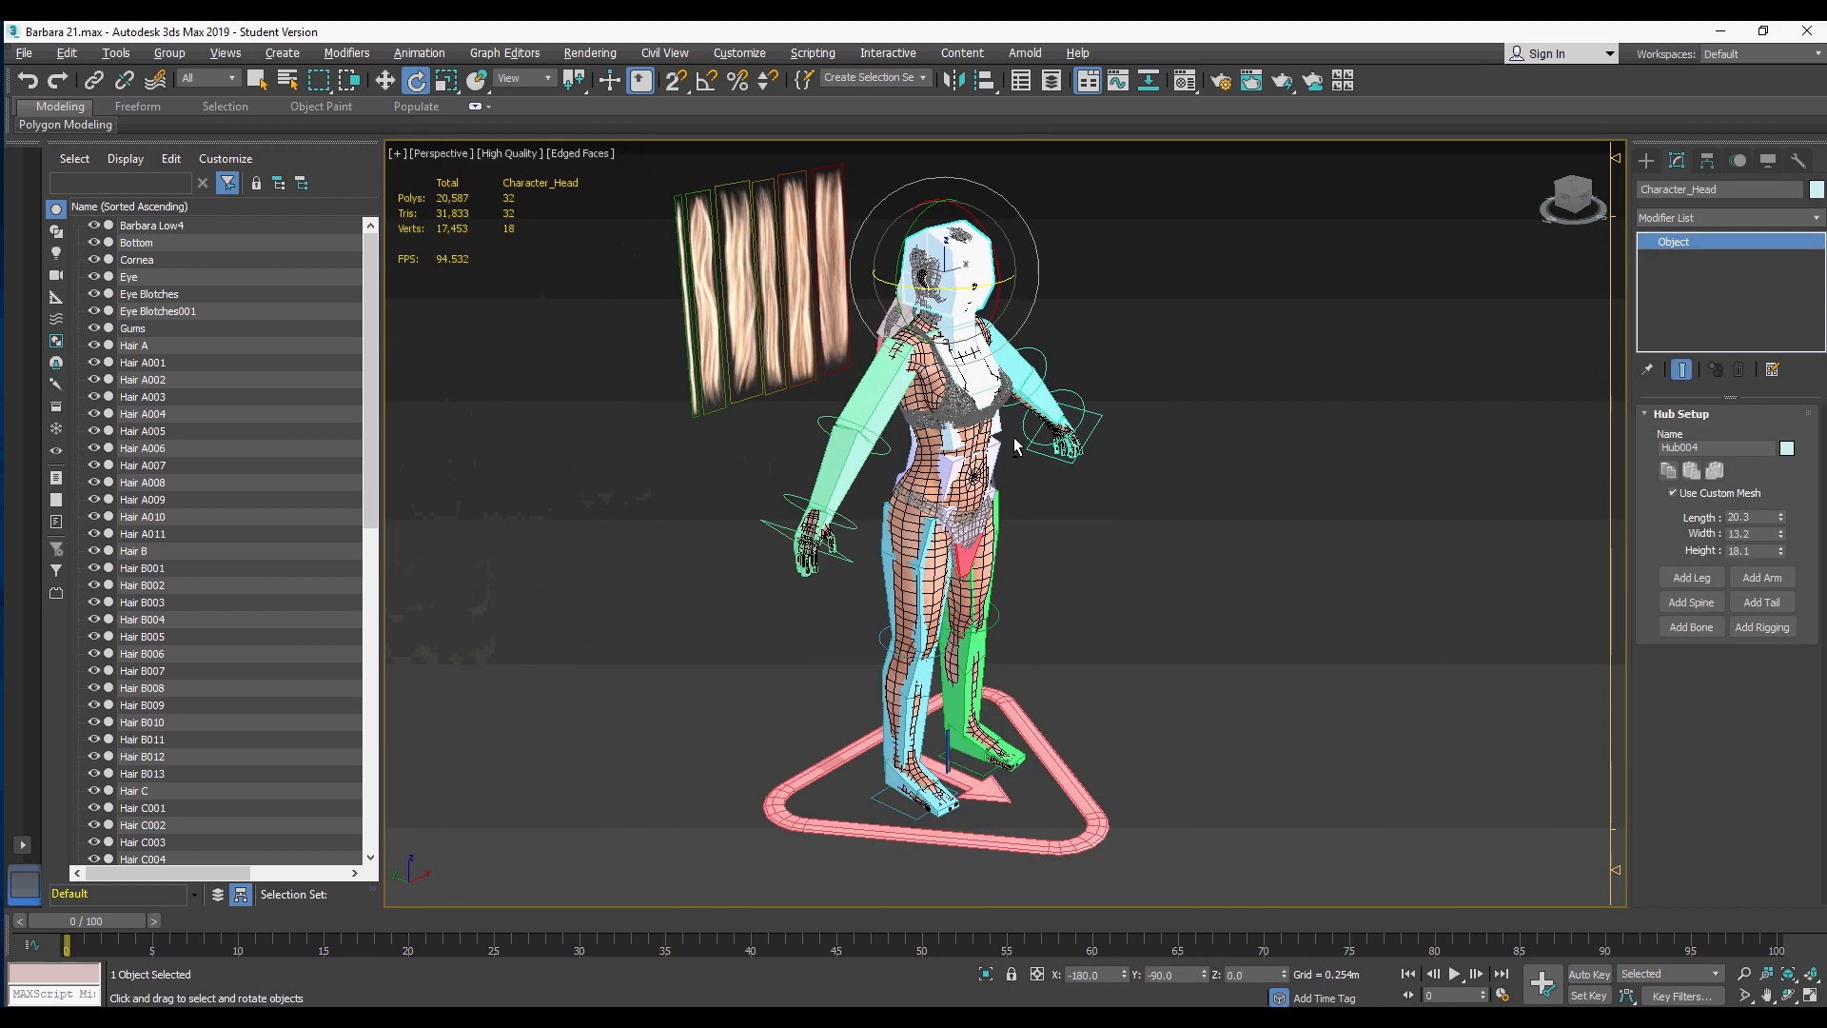
{"action": "middle_click_drag", "start_coordinate": [1051, 542], "coordinate": [1019, 522], "text": "alt"}
{"action": "scroll", "coordinate": [1018, 499], "scroll_direction": "down", "scroll_amount": 3}
{"action": "middle_click_drag", "start_coordinate": [1016, 364], "coordinate": [981, 507]}
{"action": "scroll", "coordinate": [981, 507], "scroll_direction": "up", "scroll_amount": 5}
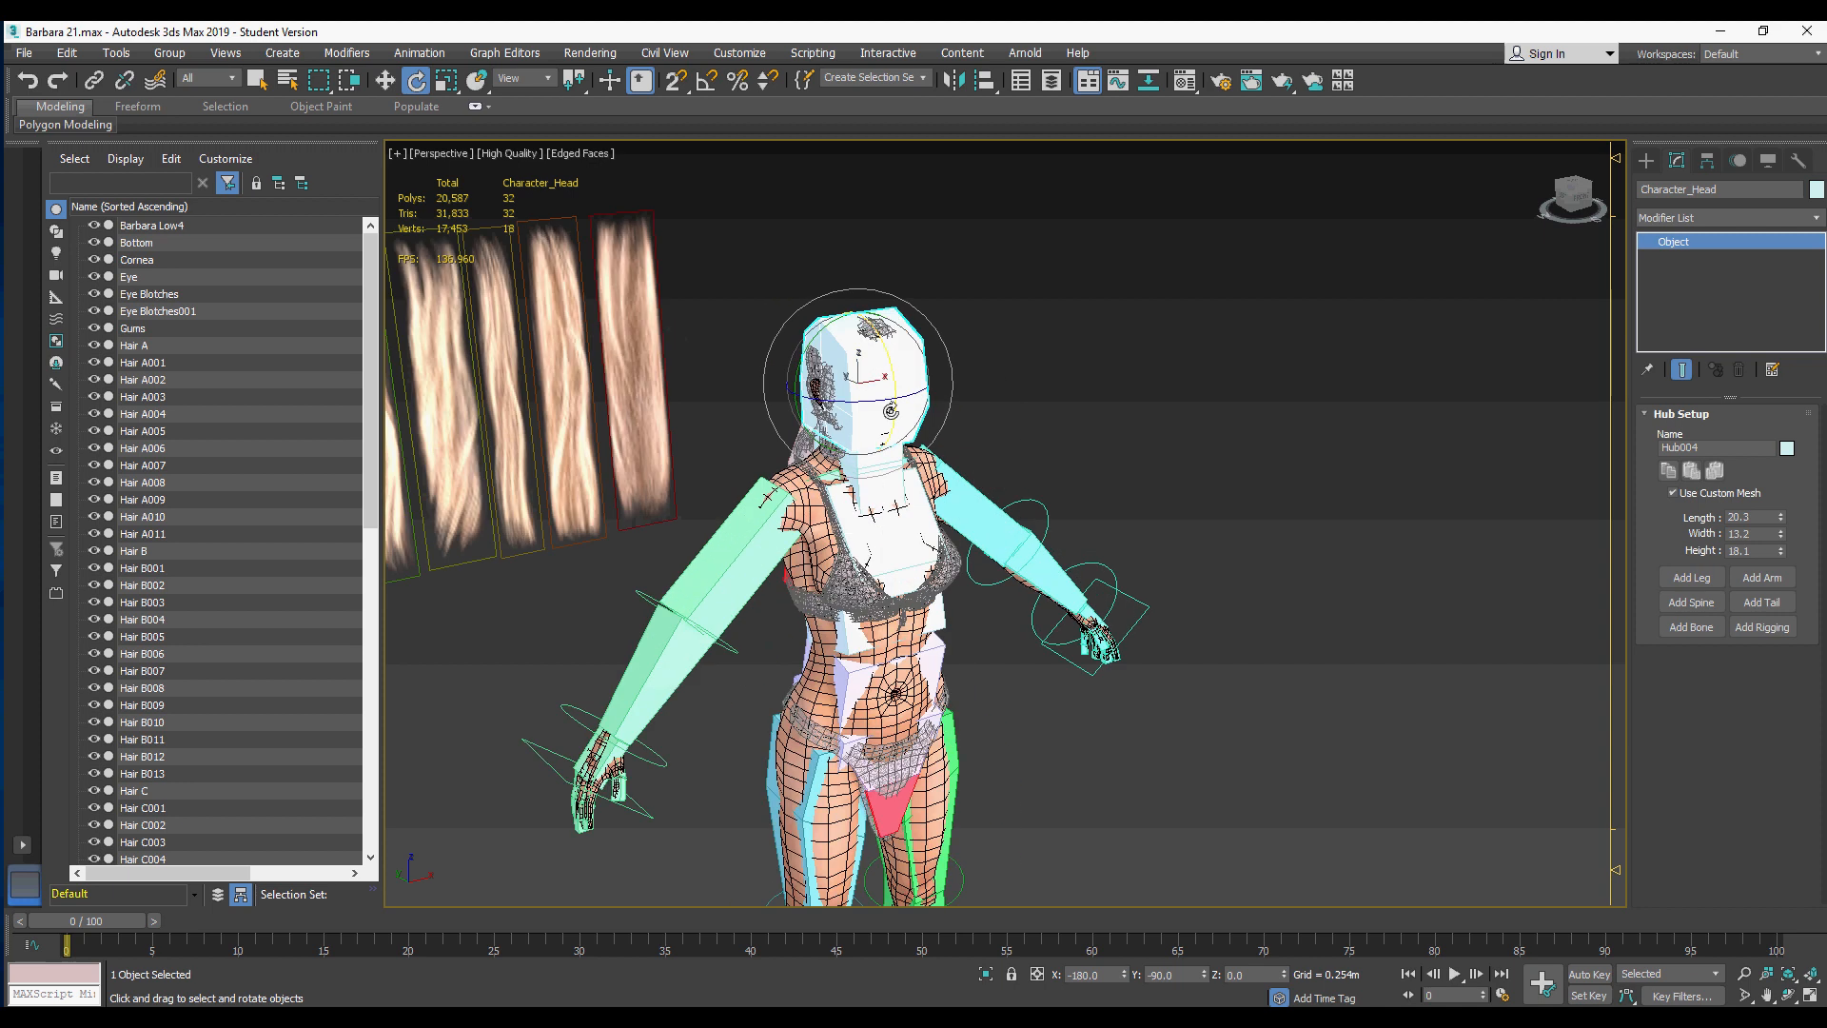
{"action": "scroll", "coordinate": [944, 336], "scroll_direction": "down", "scroll_amount": 5}
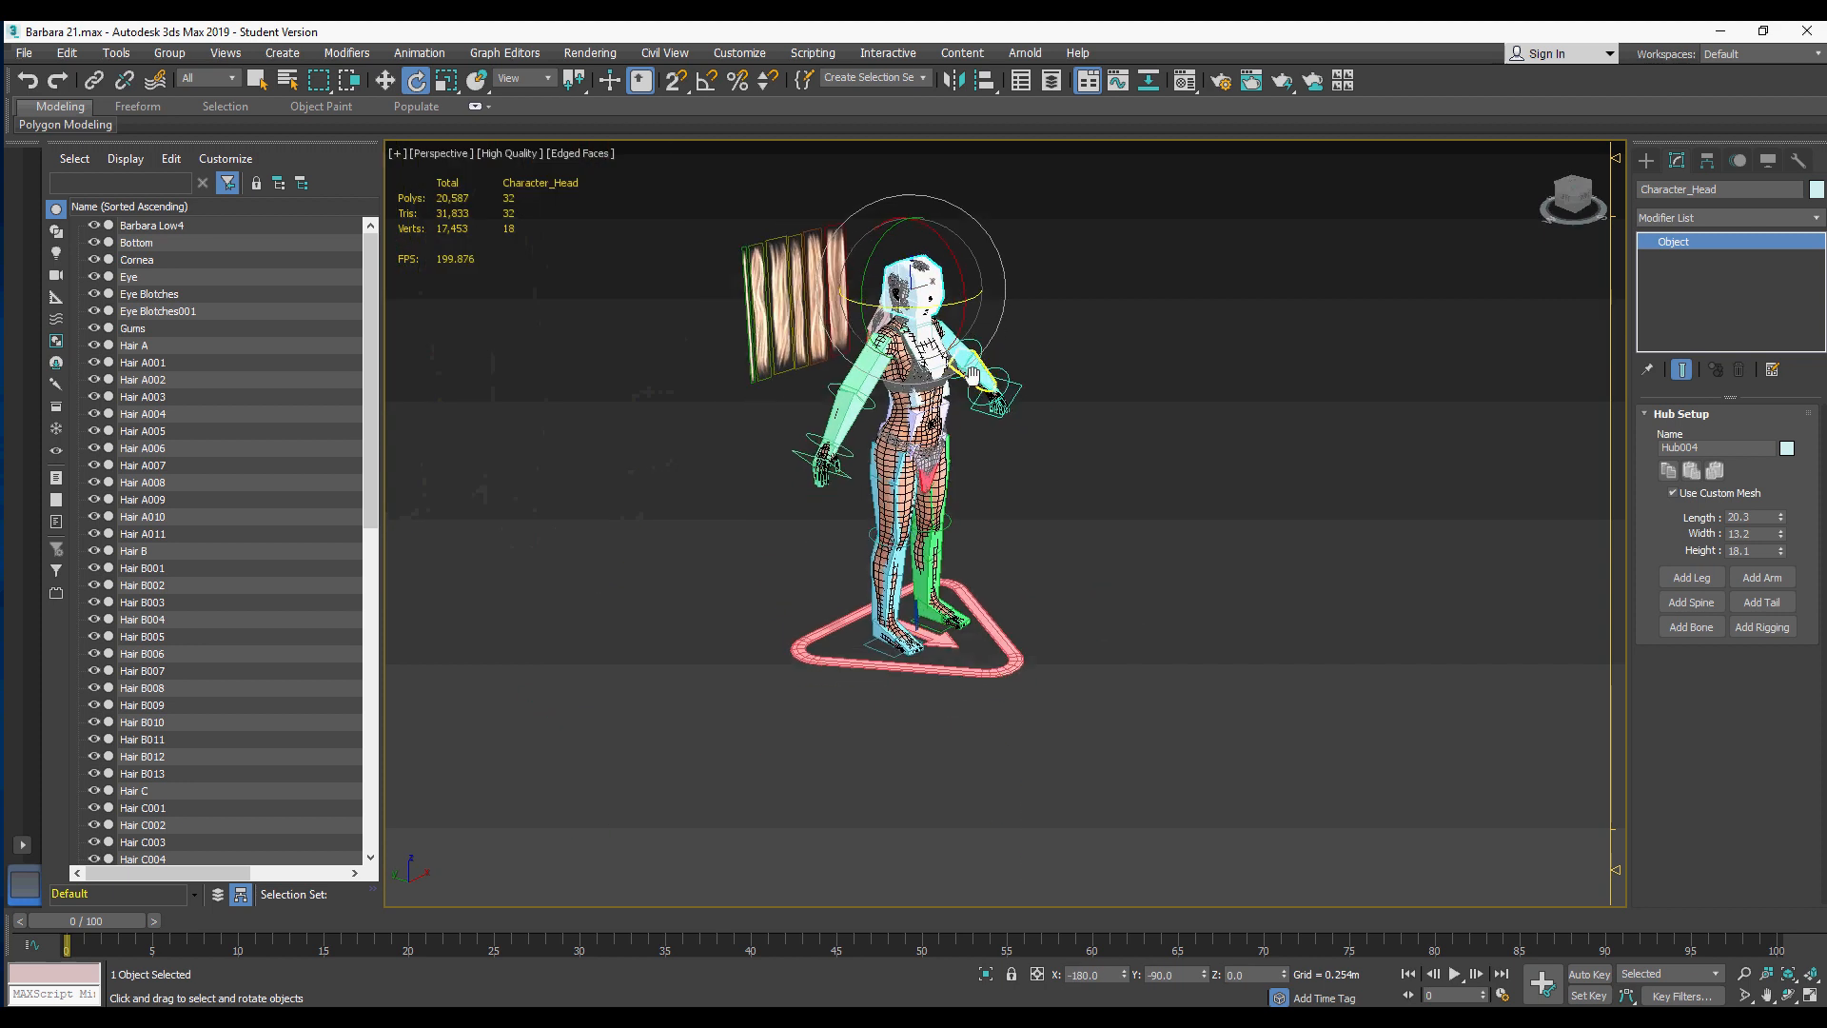
{"action": "scroll", "coordinate": [944, 336], "scroll_direction": "up", "scroll_amount": 5}
{"action": "scroll", "coordinate": [944, 336], "scroll_direction": "down", "scroll_amount": 5}
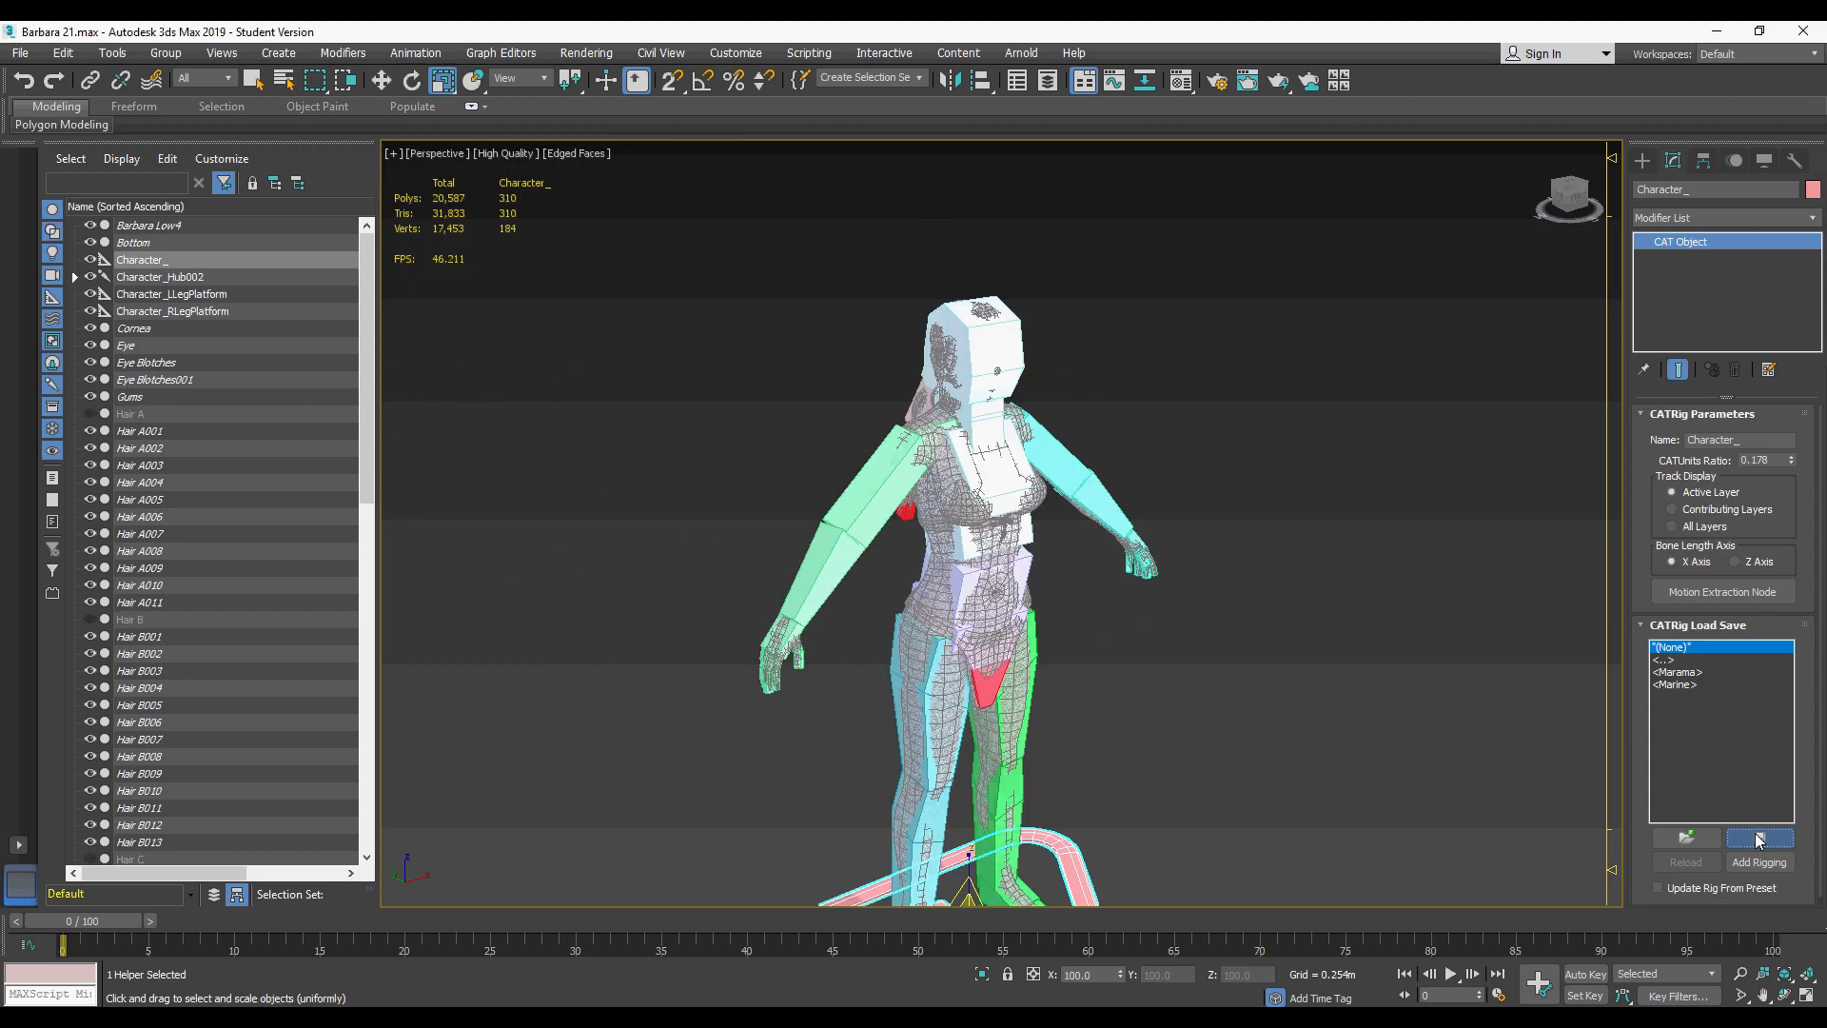
Step: Save the rig as a CAT3 preset in the Week 22 - Advanced rigging folder, named with the author's name plus _Barbara_Rig
{"action": "left_click", "coordinate": [1758, 839]}
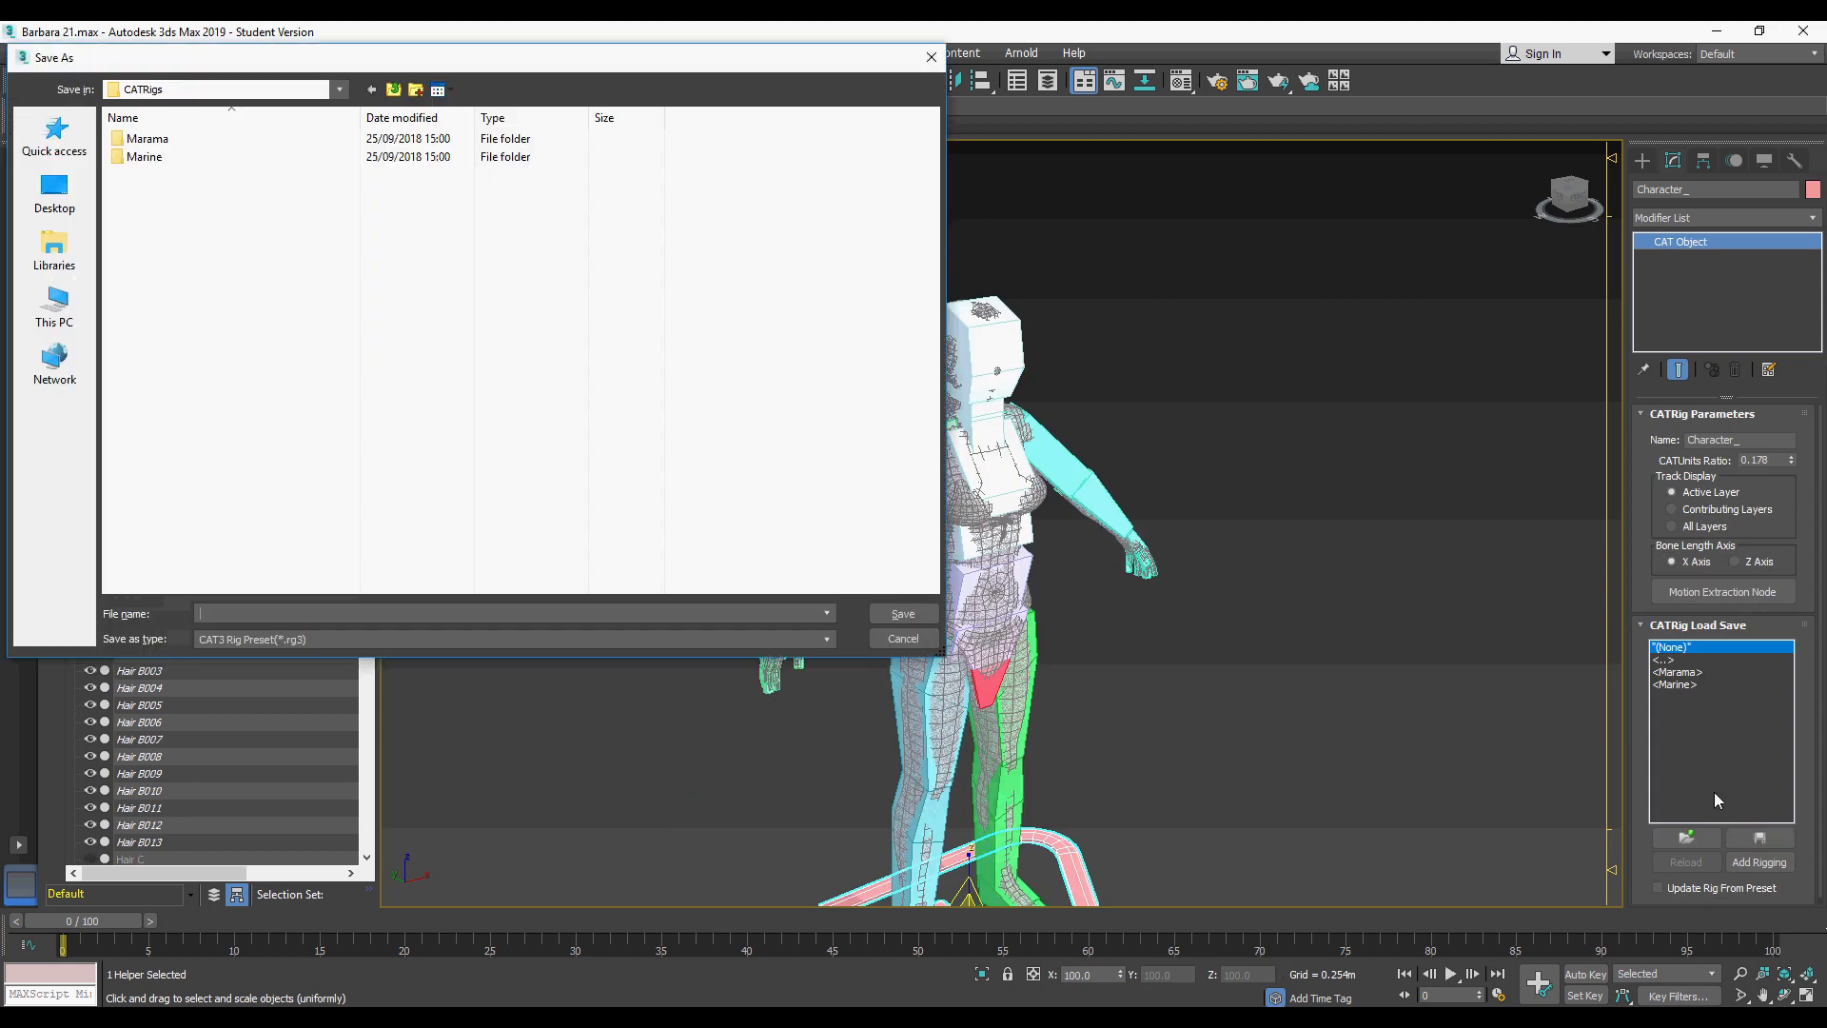
{"action": "left_click", "coordinate": [55, 304]}
{"action": "double_click", "coordinate": [419, 333]}
{"action": "double_click", "coordinate": [186, 143]}
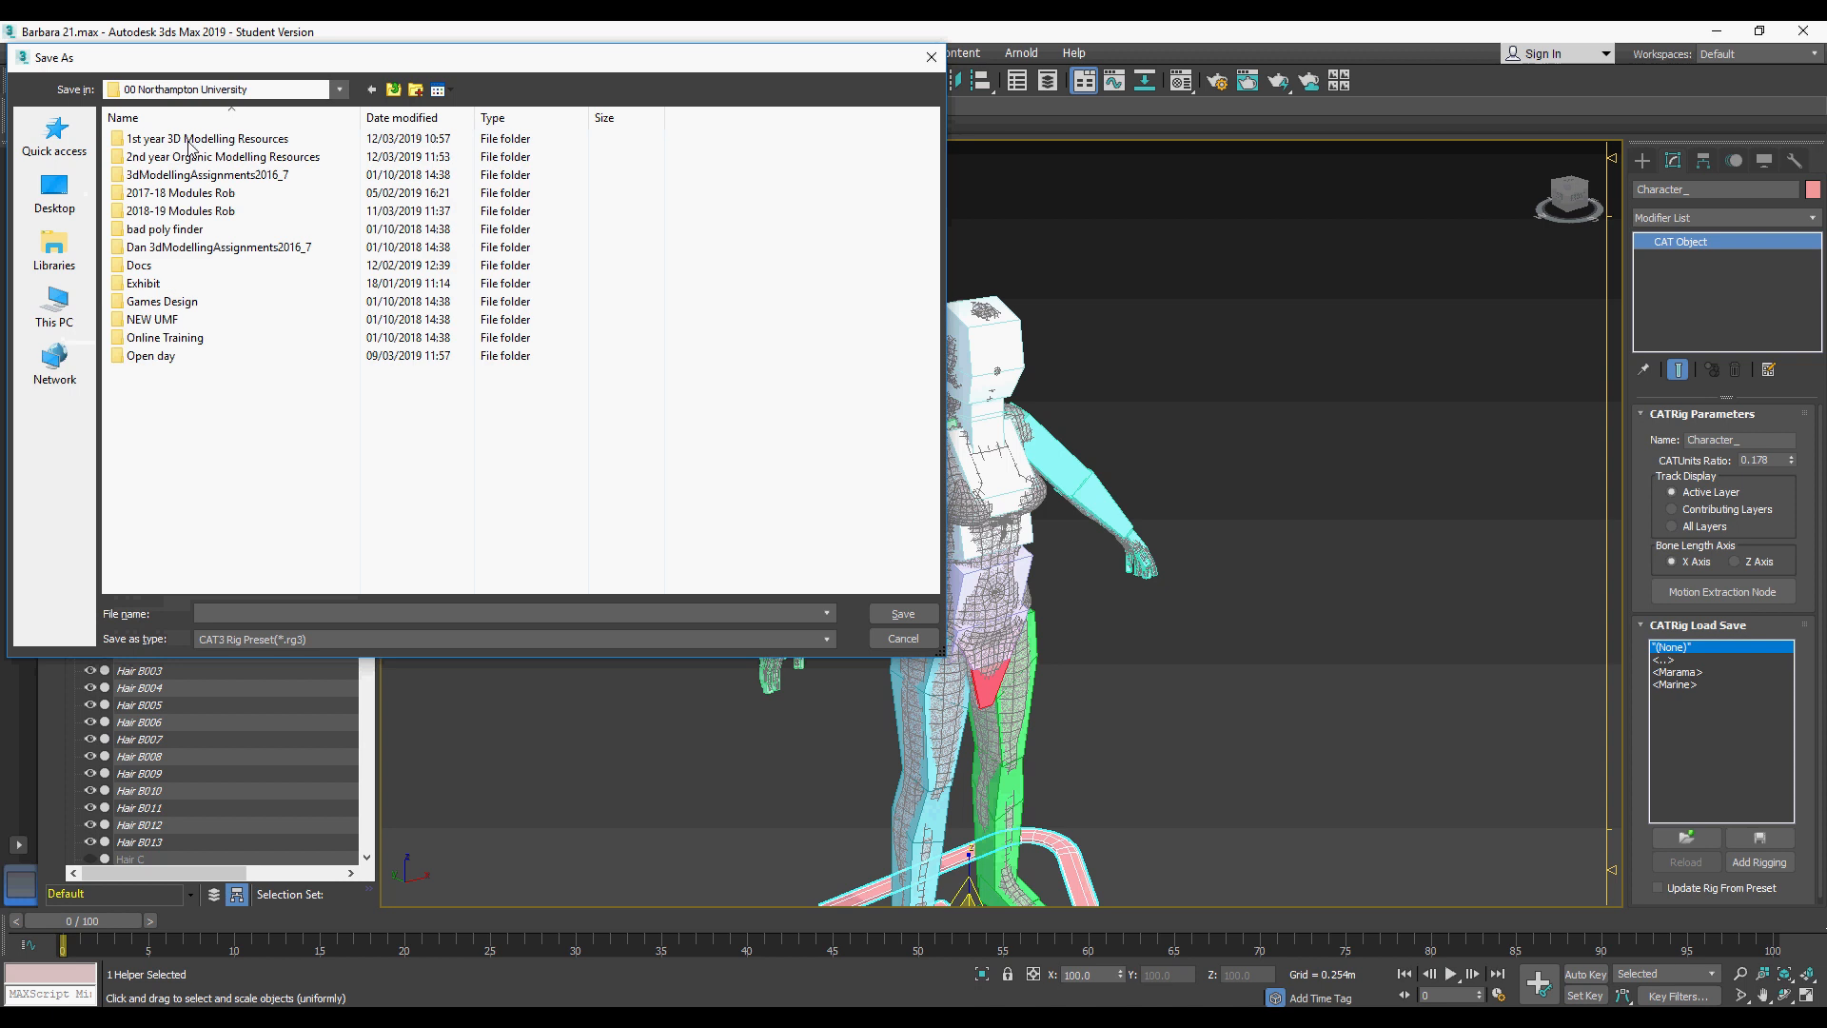
{"action": "double_click", "coordinate": [176, 157]}
{"action": "double_click", "coordinate": [165, 142]}
{"action": "scroll", "coordinate": [224, 409], "scroll_direction": "down", "scroll_amount": 3}
{"action": "double_click", "coordinate": [245, 553]}
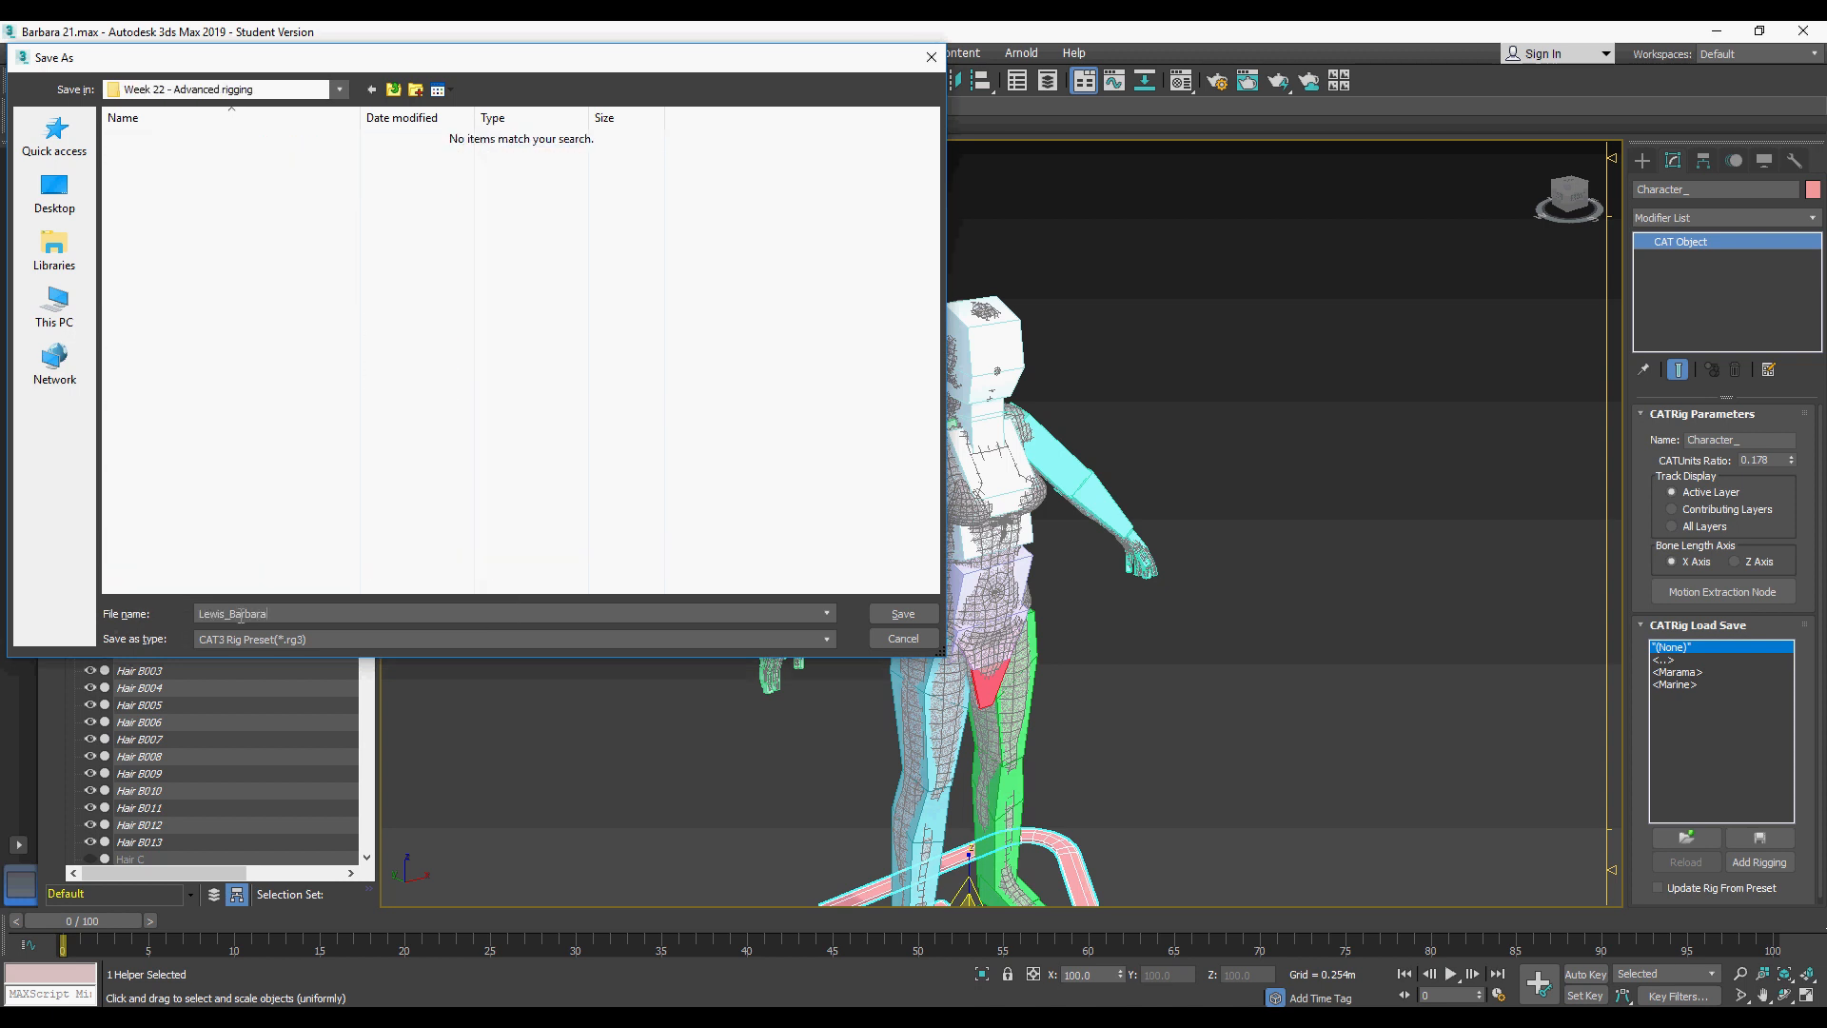
{"action": "left_click", "coordinate": [921, 615]}
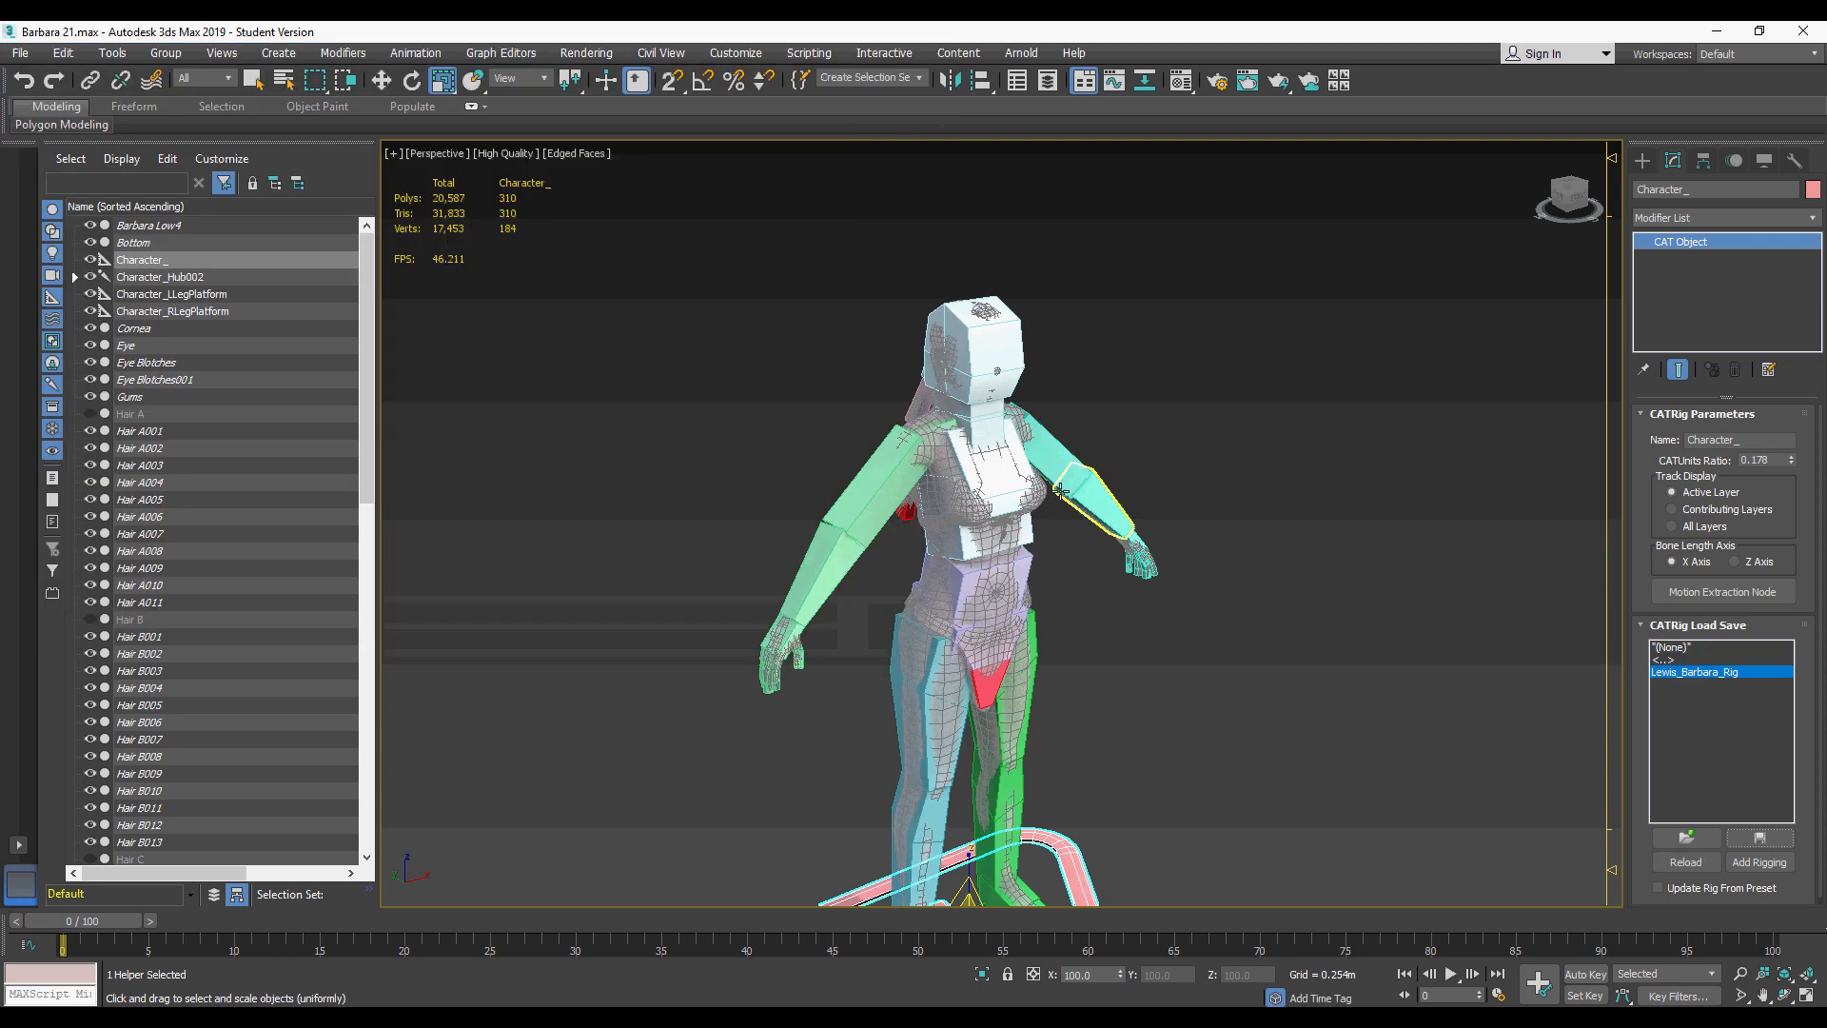
Step: Apply a Skin modifier to the Barbara Low4 body mesh
{"action": "scroll", "coordinate": [1056, 476], "scroll_direction": "down", "scroll_amount": 3}
{"action": "scroll", "coordinate": [1025, 412], "scroll_direction": "up", "scroll_amount": 3}
{"action": "middle_click_drag", "start_coordinate": [1026, 412], "coordinate": [1122, 584], "text": "alt"}
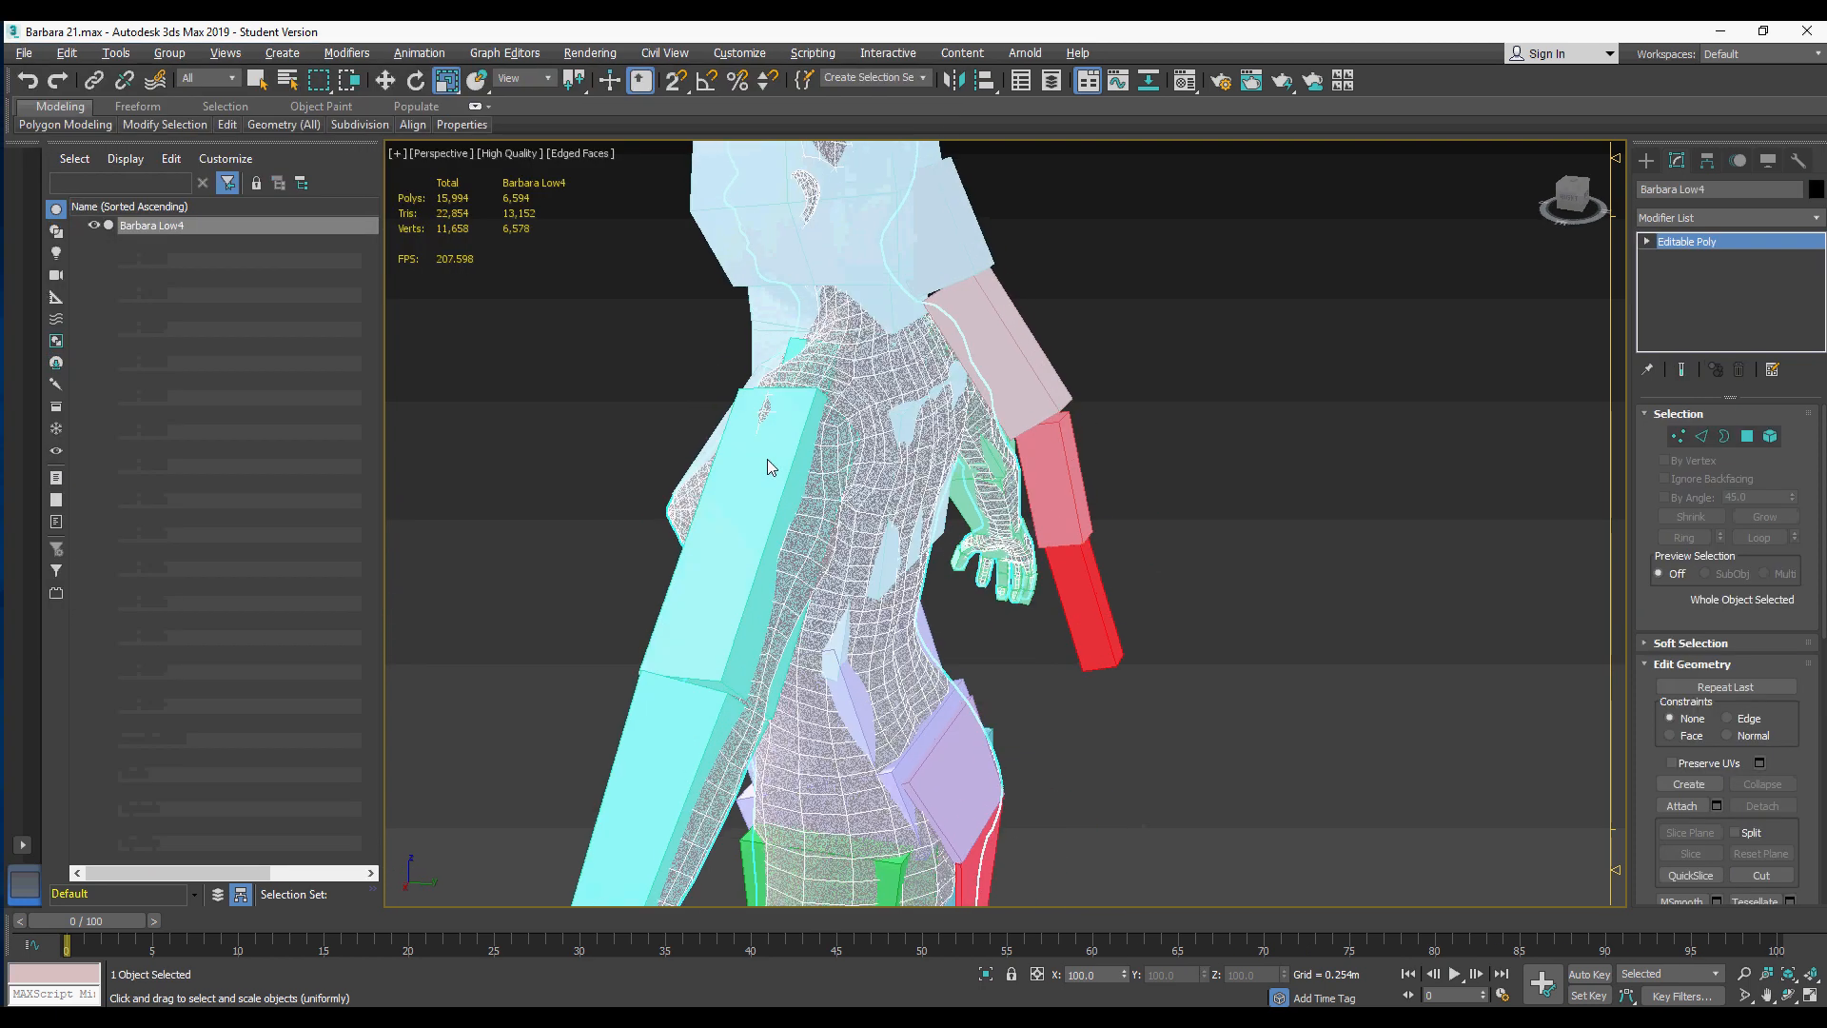
{"action": "middle_click_drag", "start_coordinate": [767, 459], "coordinate": [1057, 507], "text": "alt"}
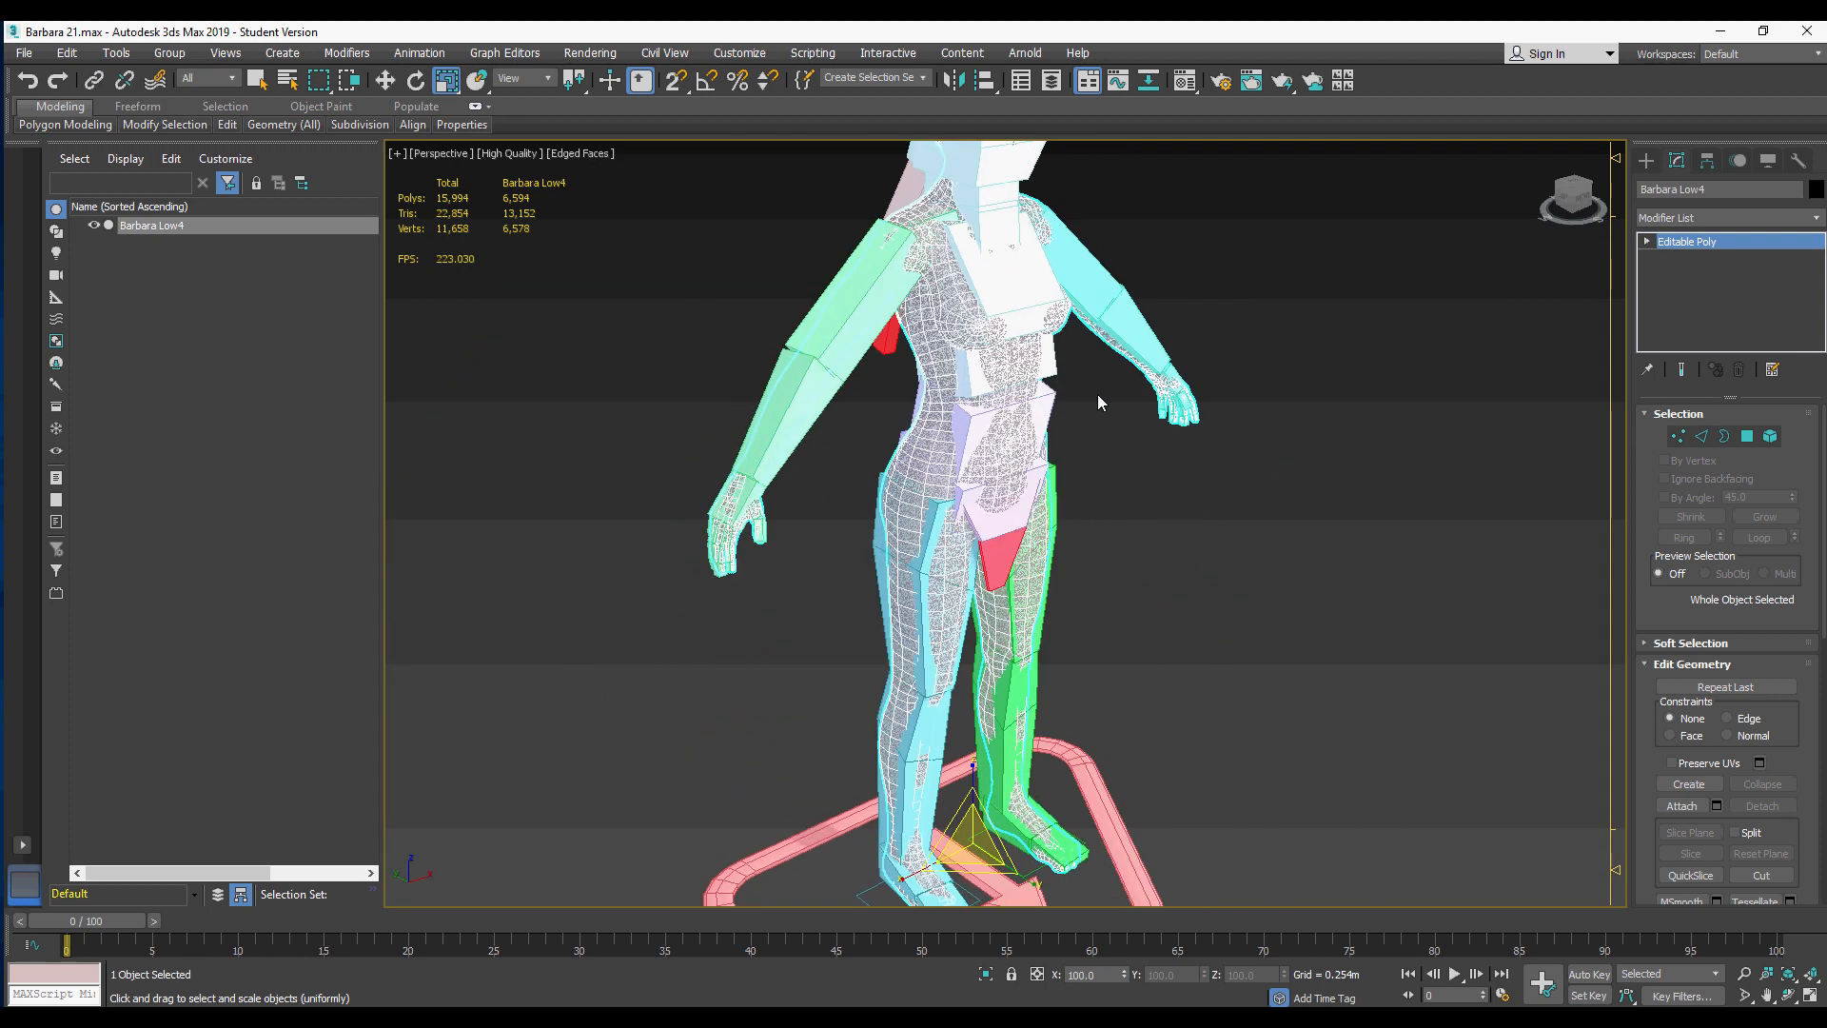
{"action": "scroll", "coordinate": [1098, 393], "scroll_direction": "down", "scroll_amount": 4}
{"action": "scroll", "coordinate": [1057, 506], "scroll_direction": "up", "scroll_amount": 4}
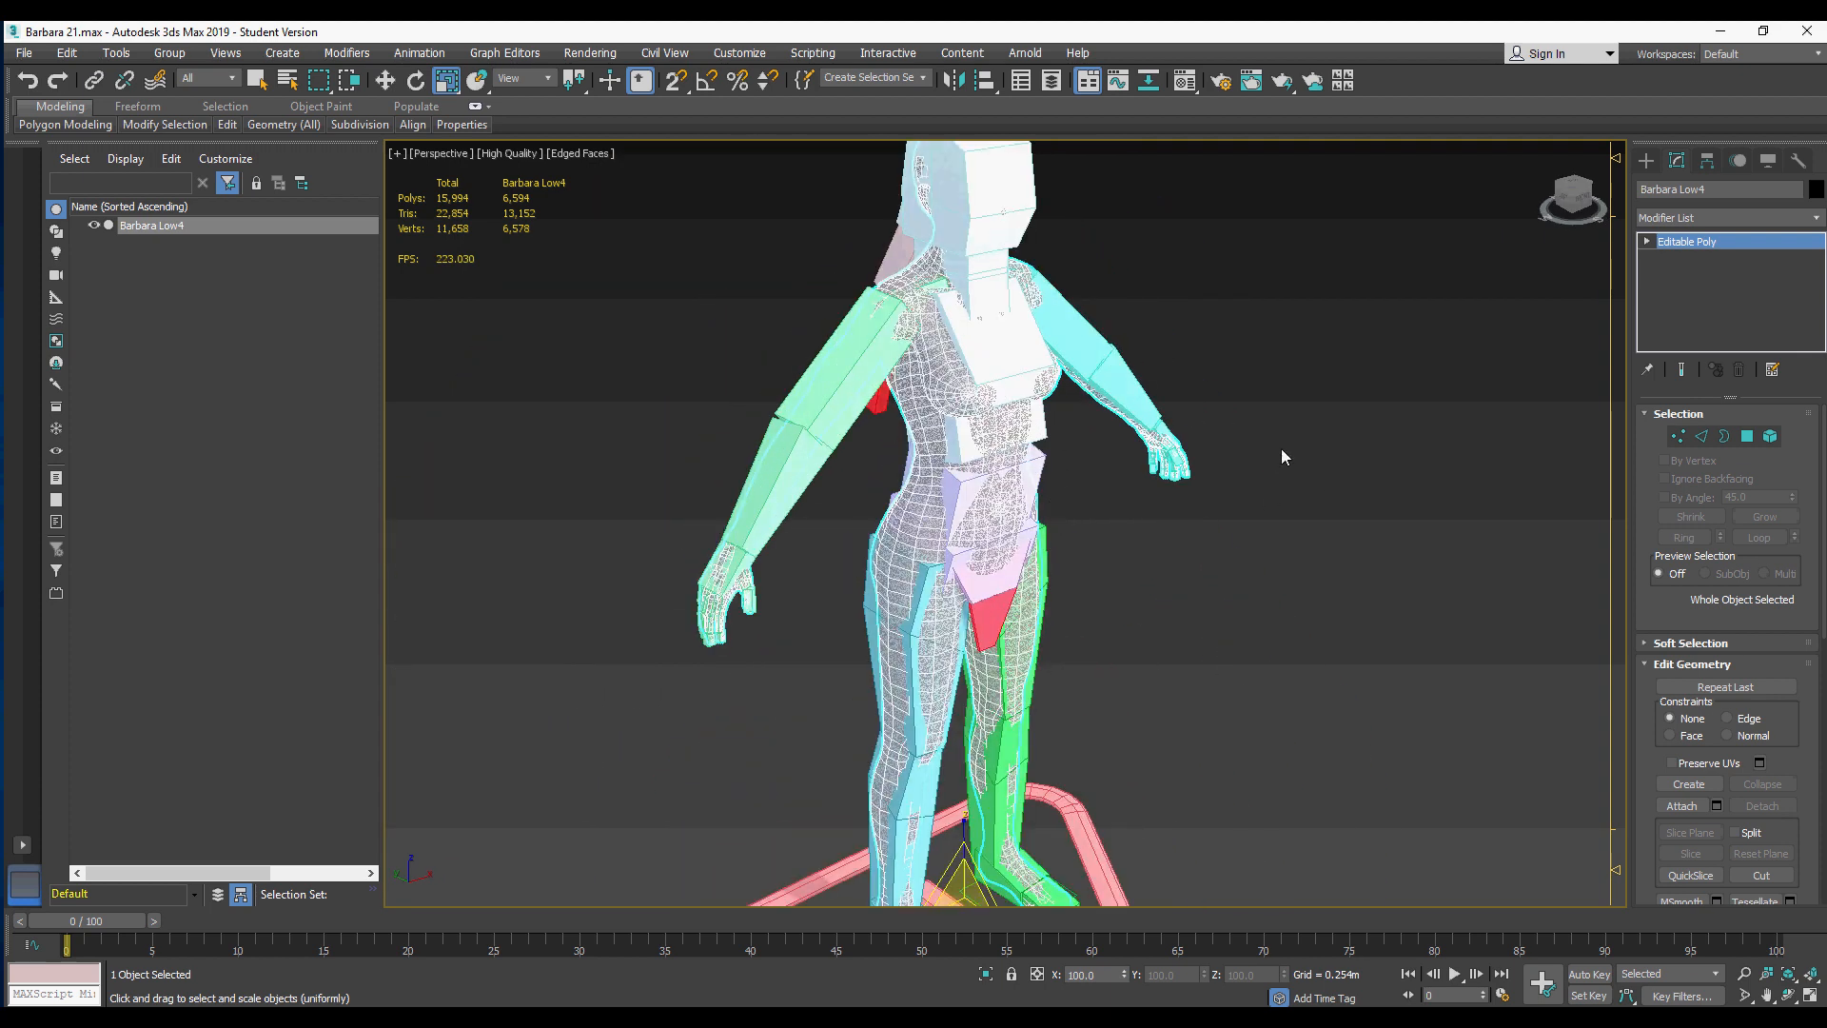
{"action": "left_click", "coordinate": [1818, 226]}
{"action": "left_click_drag", "start_coordinate": [1819, 261], "coordinate": [1822, 621]}
{"action": "left_click", "coordinate": [1709, 704]}
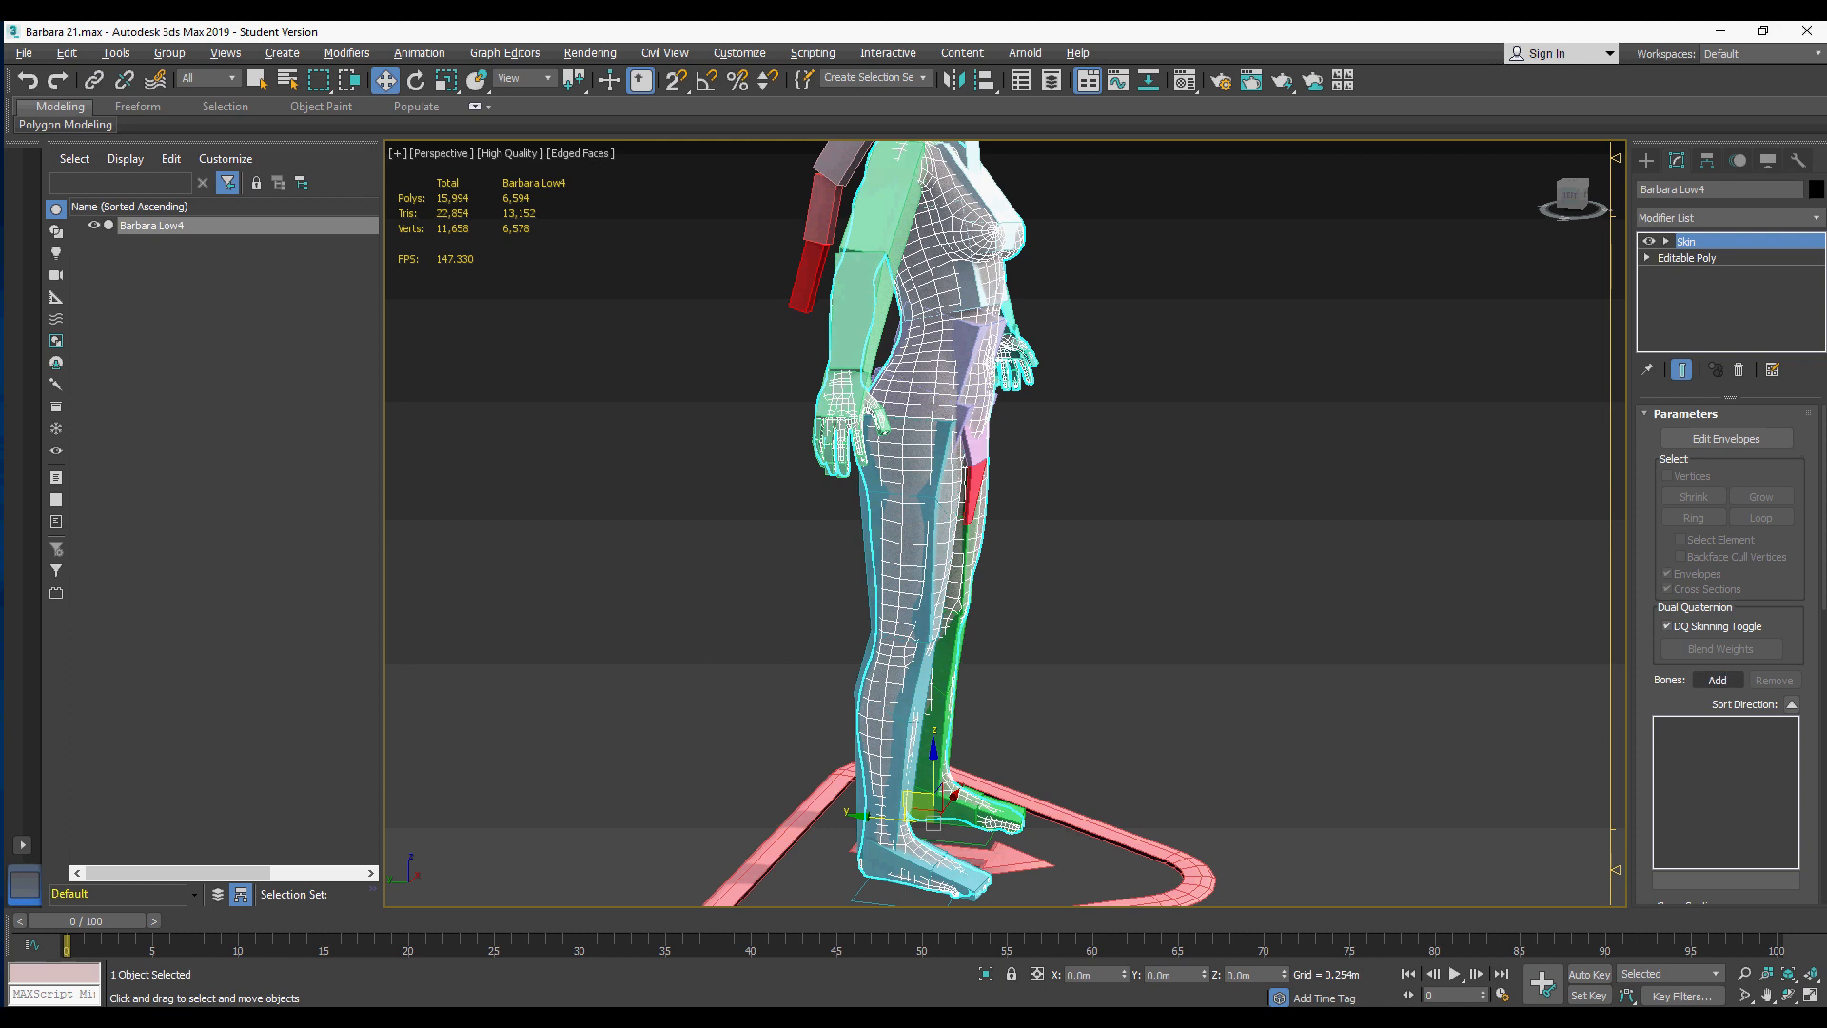
Step: Add Character_Hub002 and its whole hierarchy of child bones to the Skin modifier
{"action": "left_click", "coordinate": [1717, 680]}
{"action": "left_click_drag", "start_coordinate": [631, 142], "coordinate": [749, 330]}
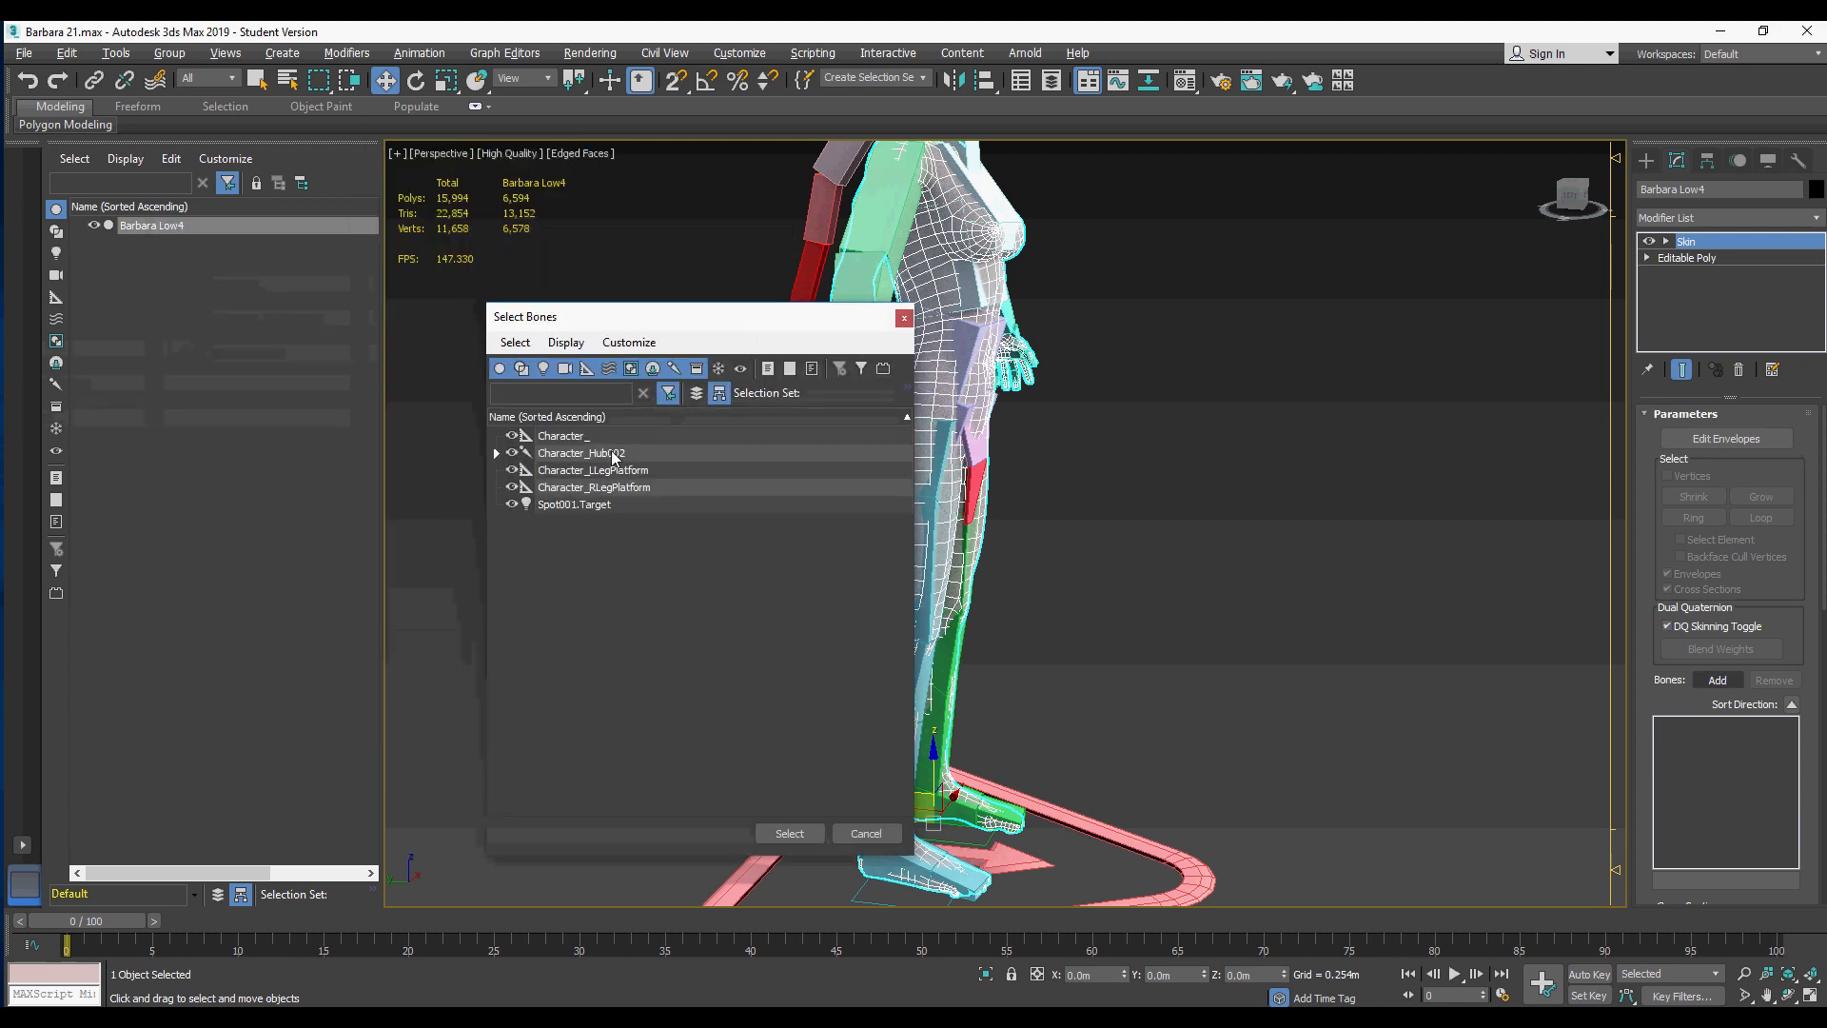
{"action": "left_click", "coordinate": [496, 453]}
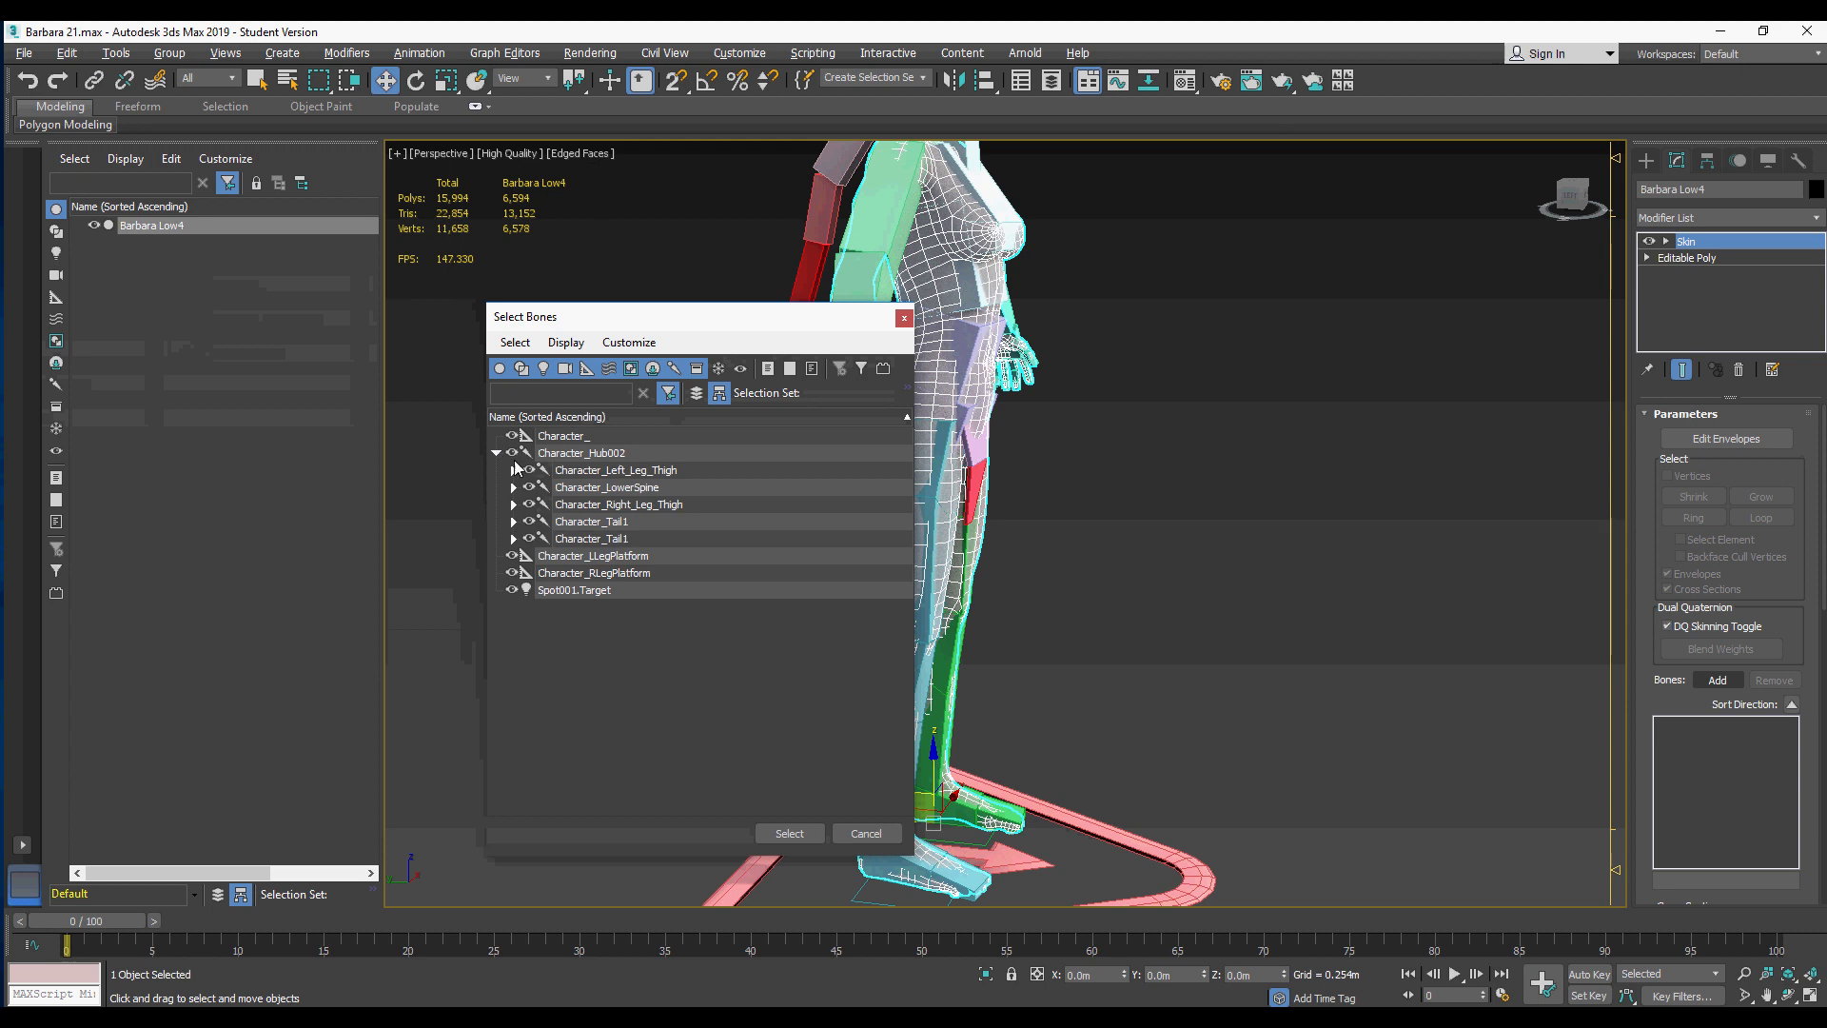
{"action": "double_click", "coordinate": [594, 455]}
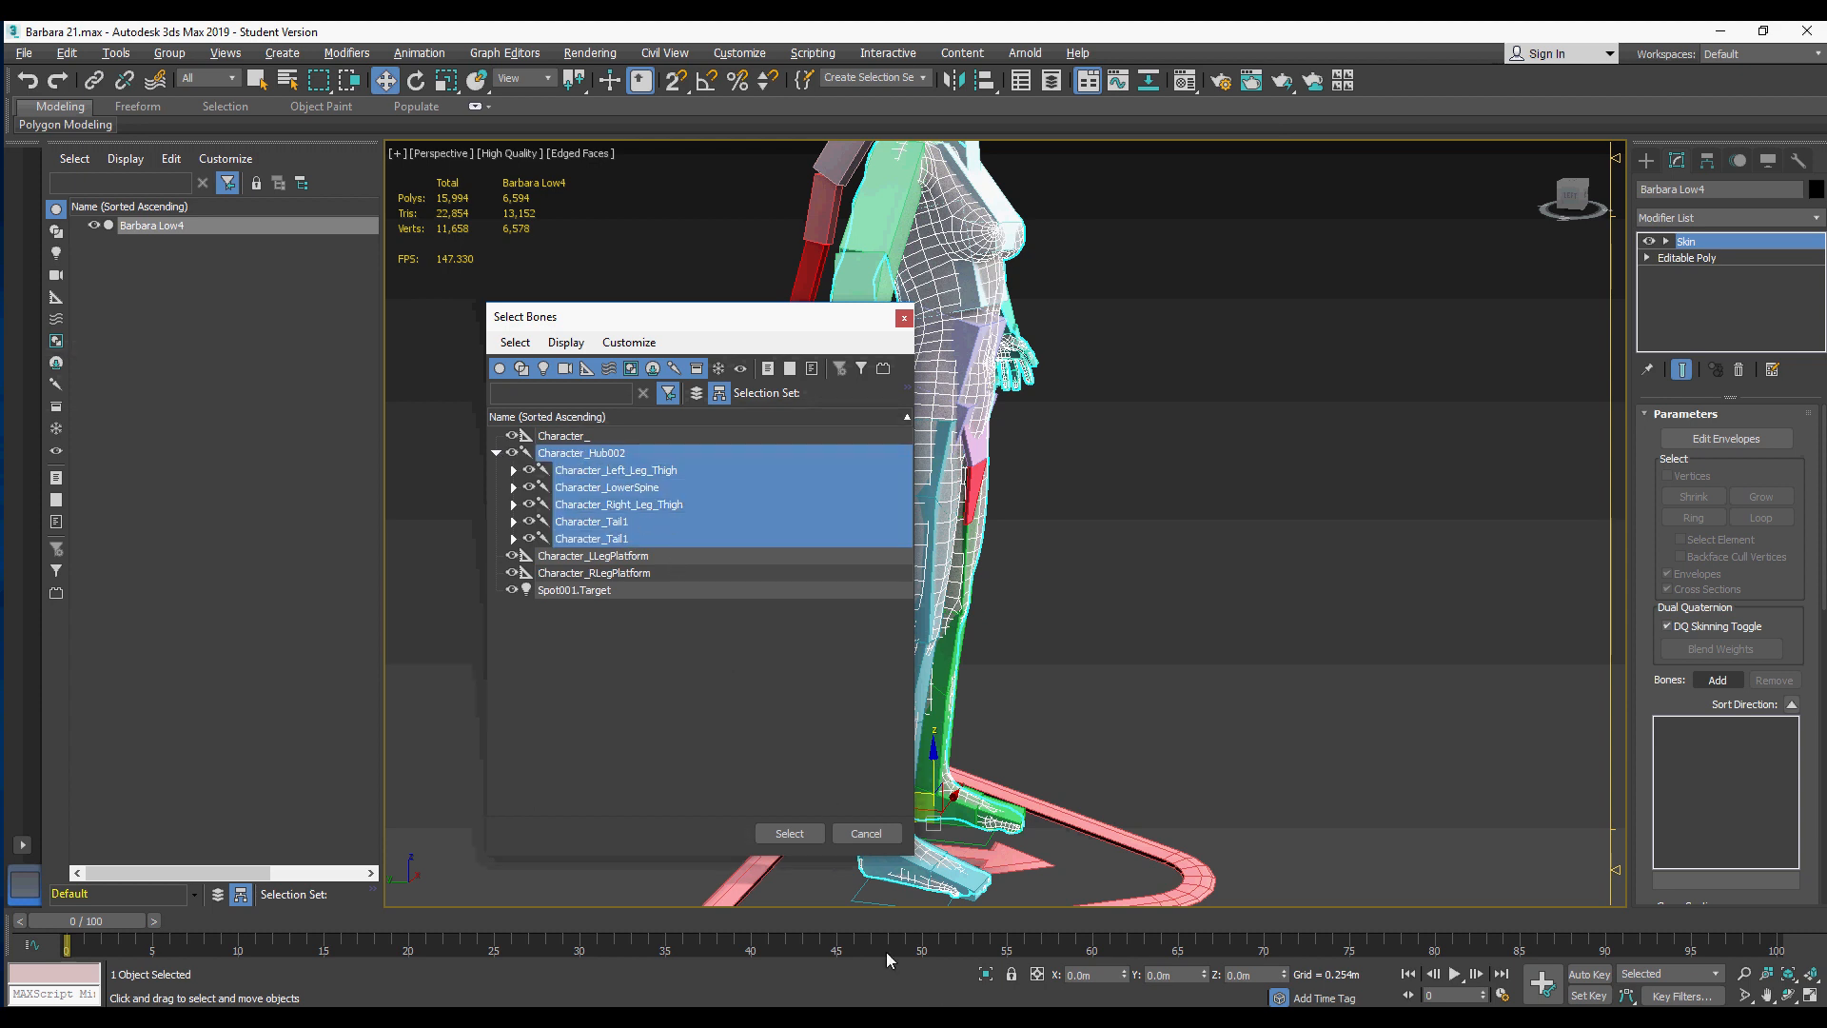
{"action": "left_click", "coordinate": [789, 834]}
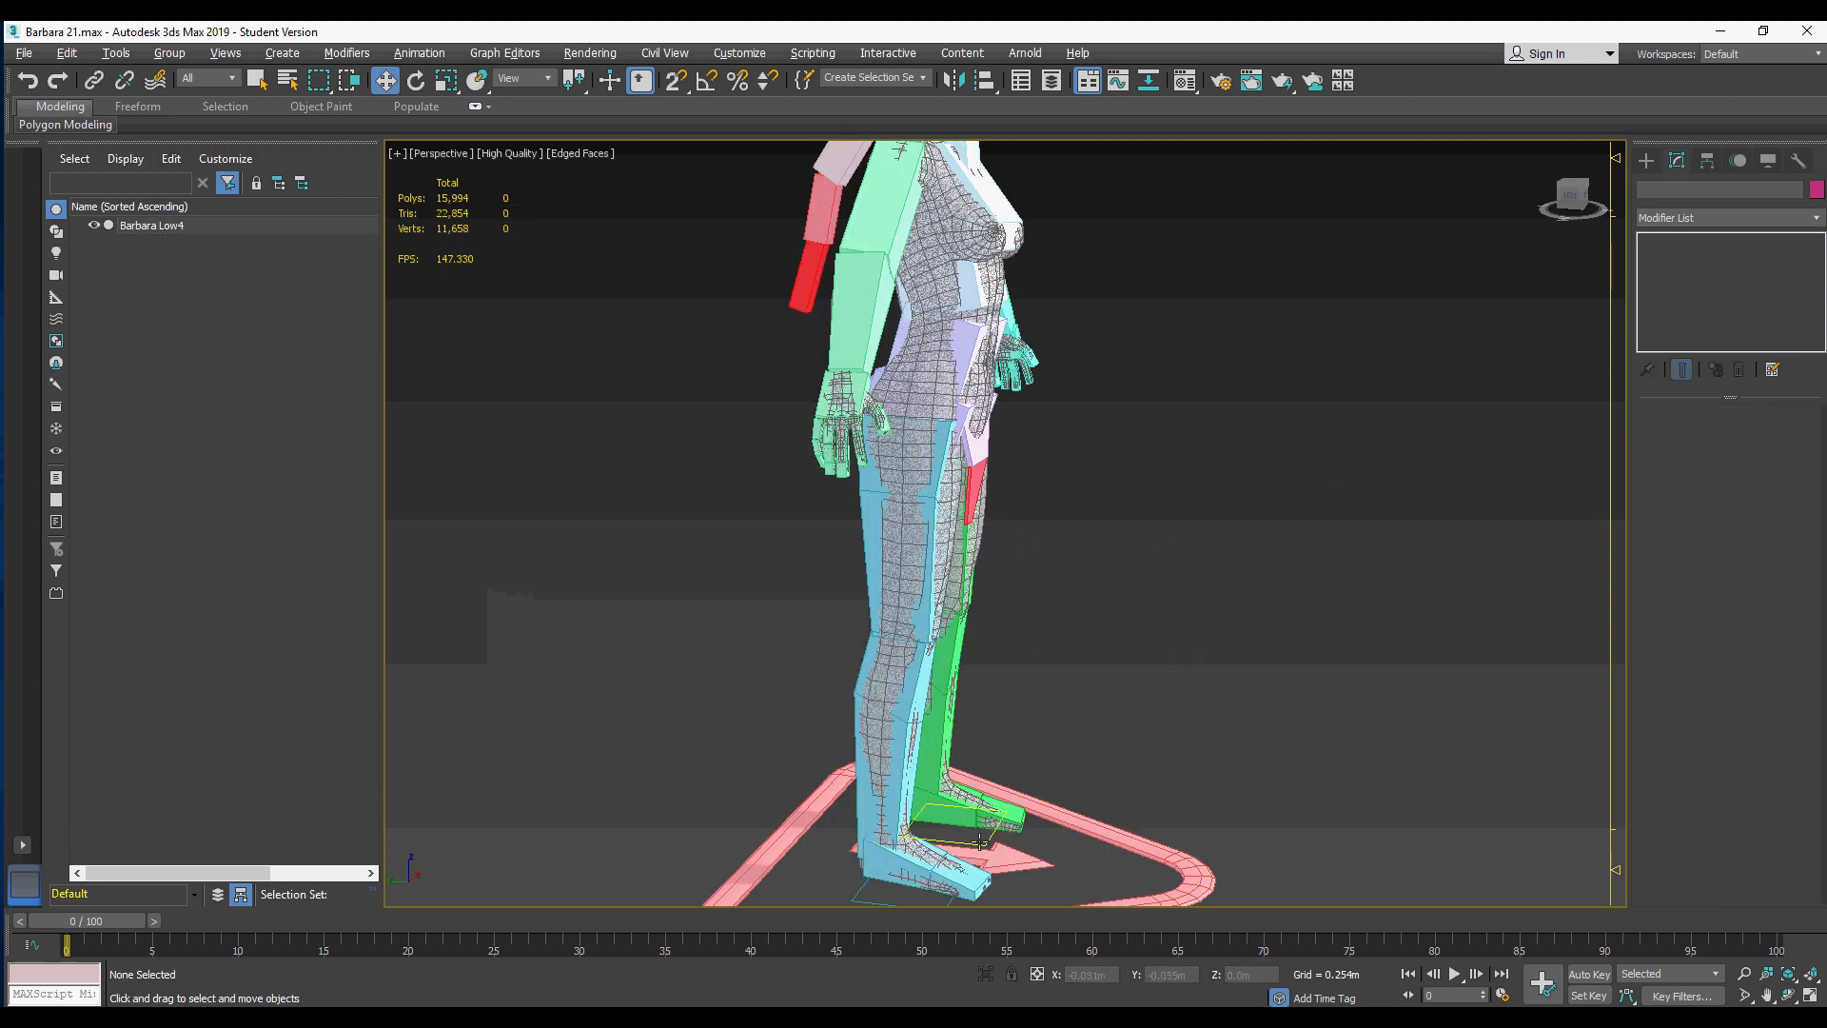
Step: Add an absolute animation layer to the rig through its pelvis hub and switch the rig to animation mode
{"action": "left_click", "coordinate": [1738, 161]}
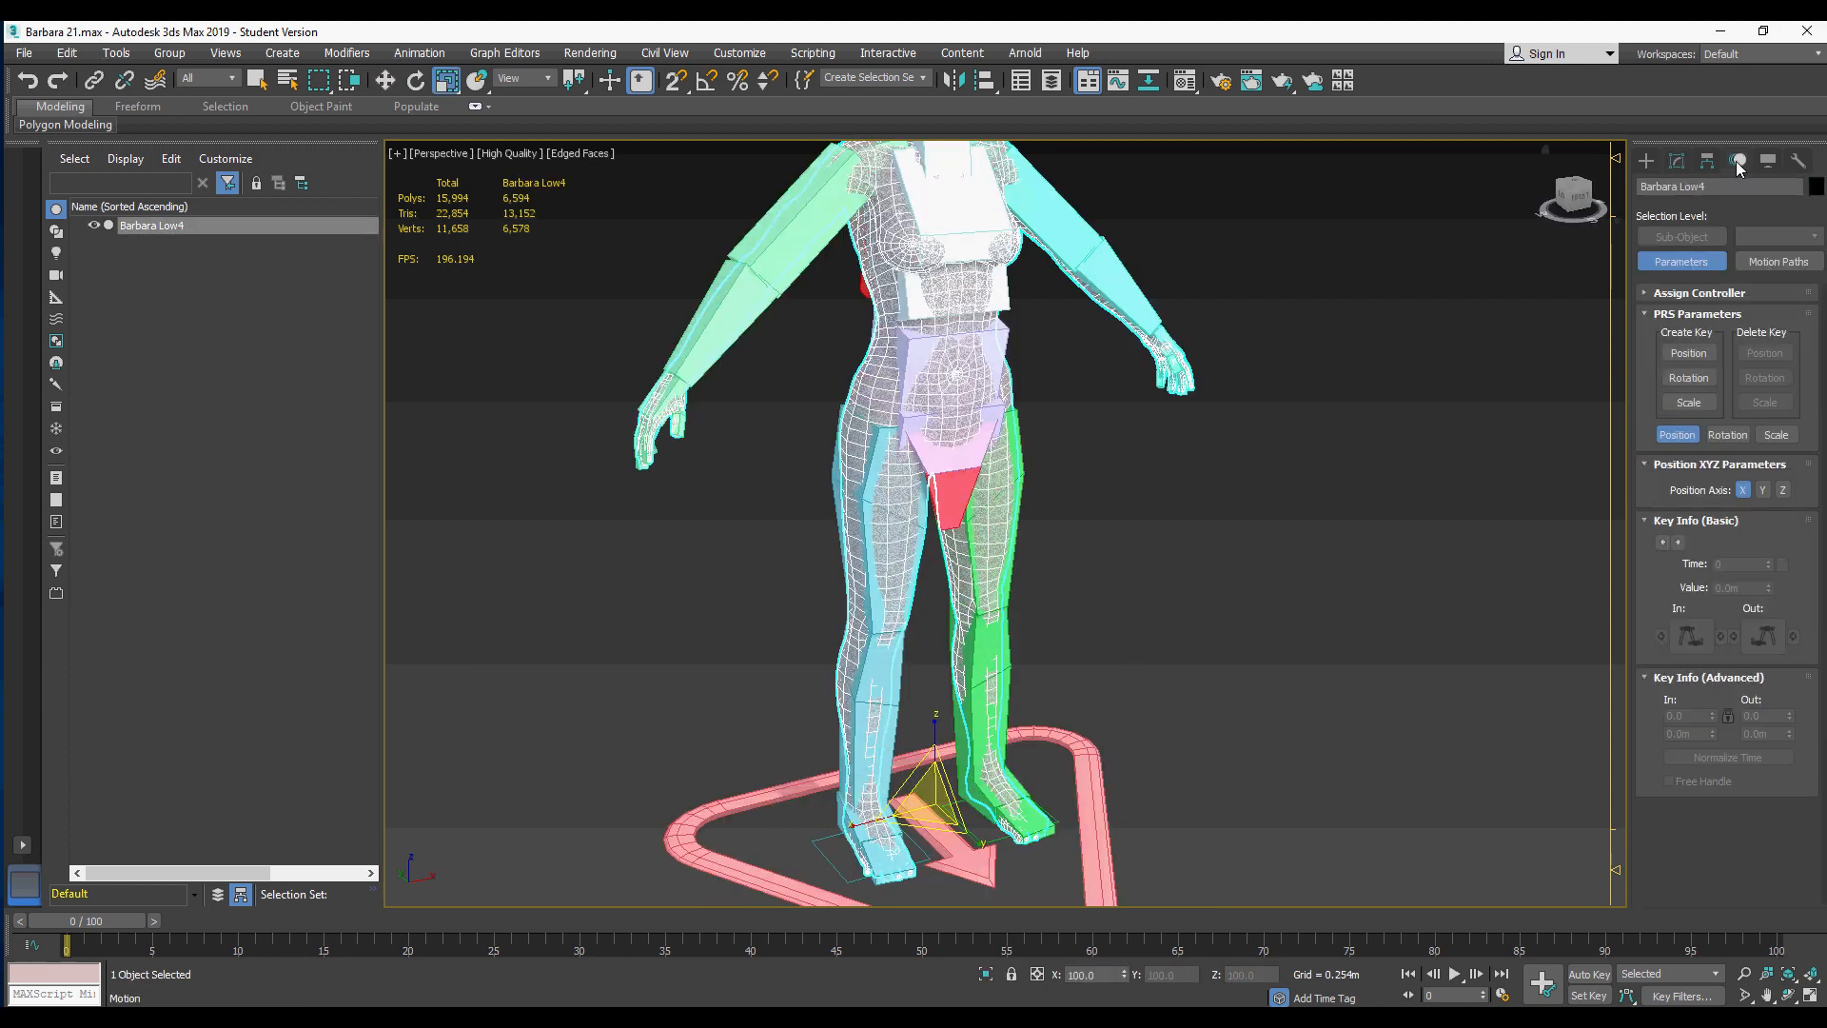
{"action": "left_click", "coordinate": [912, 420]}
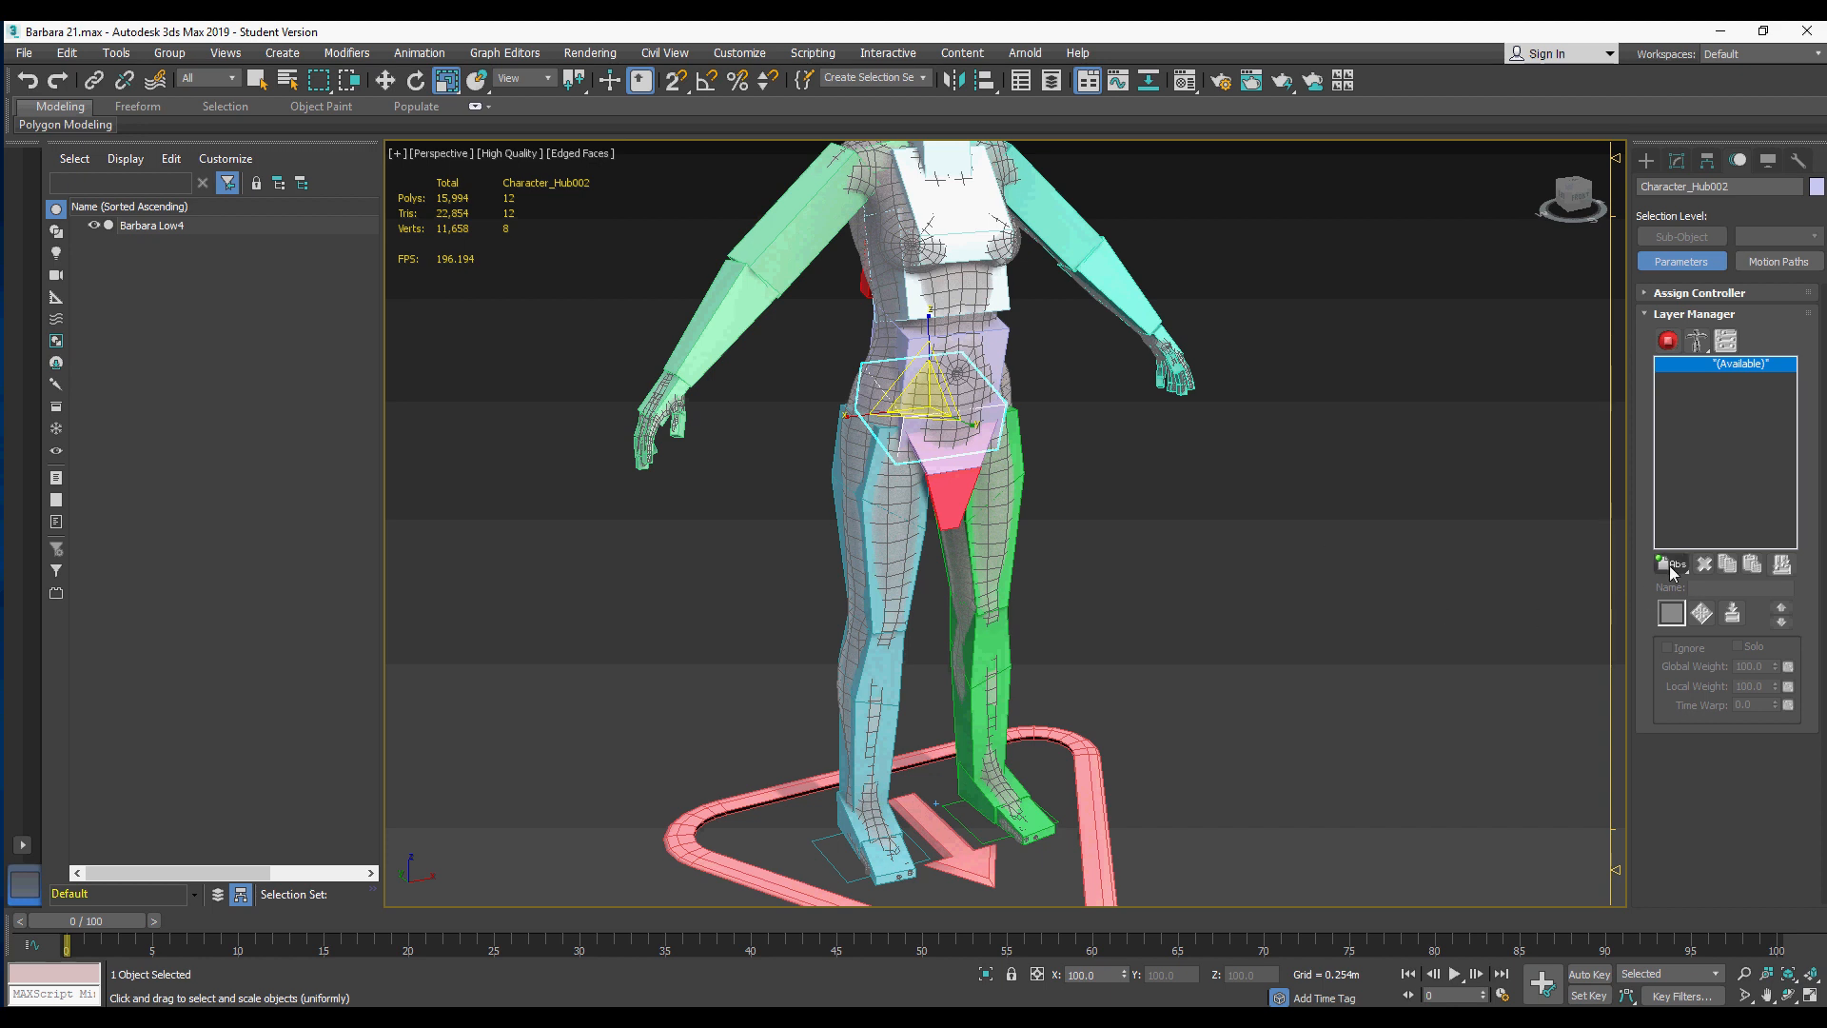
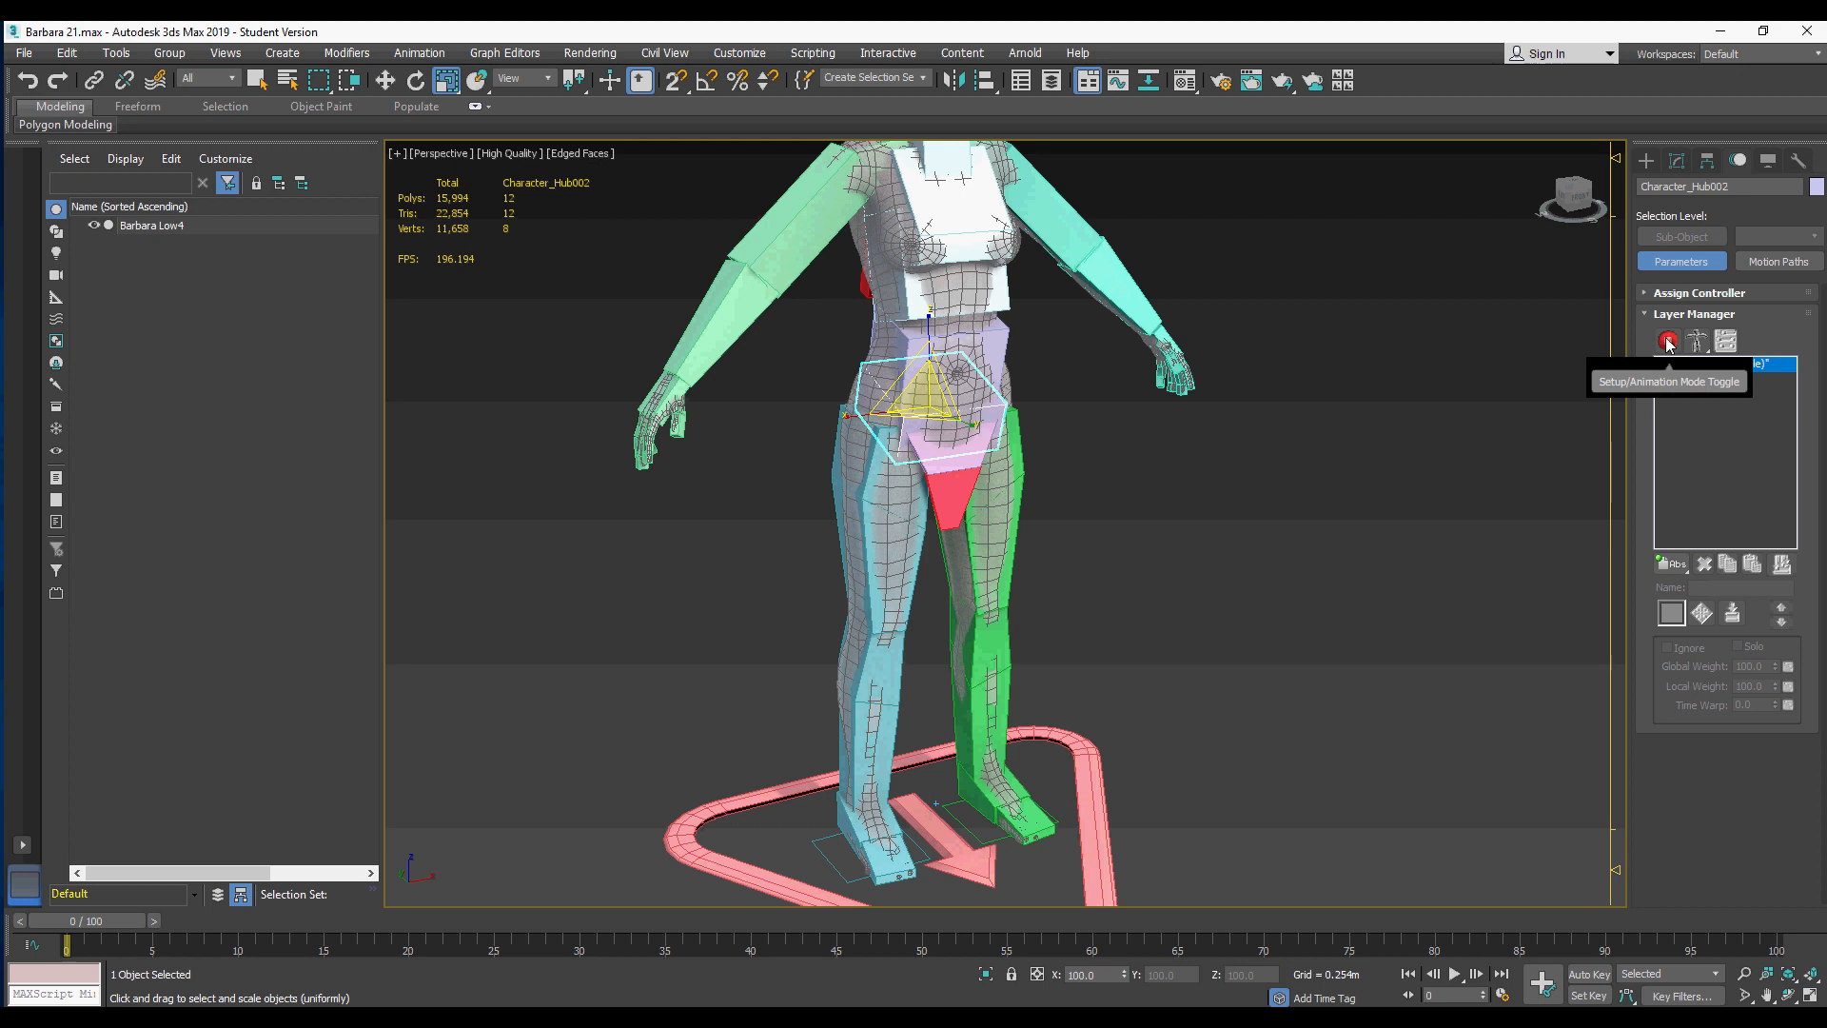
{"action": "left_click", "coordinate": [1675, 564]}
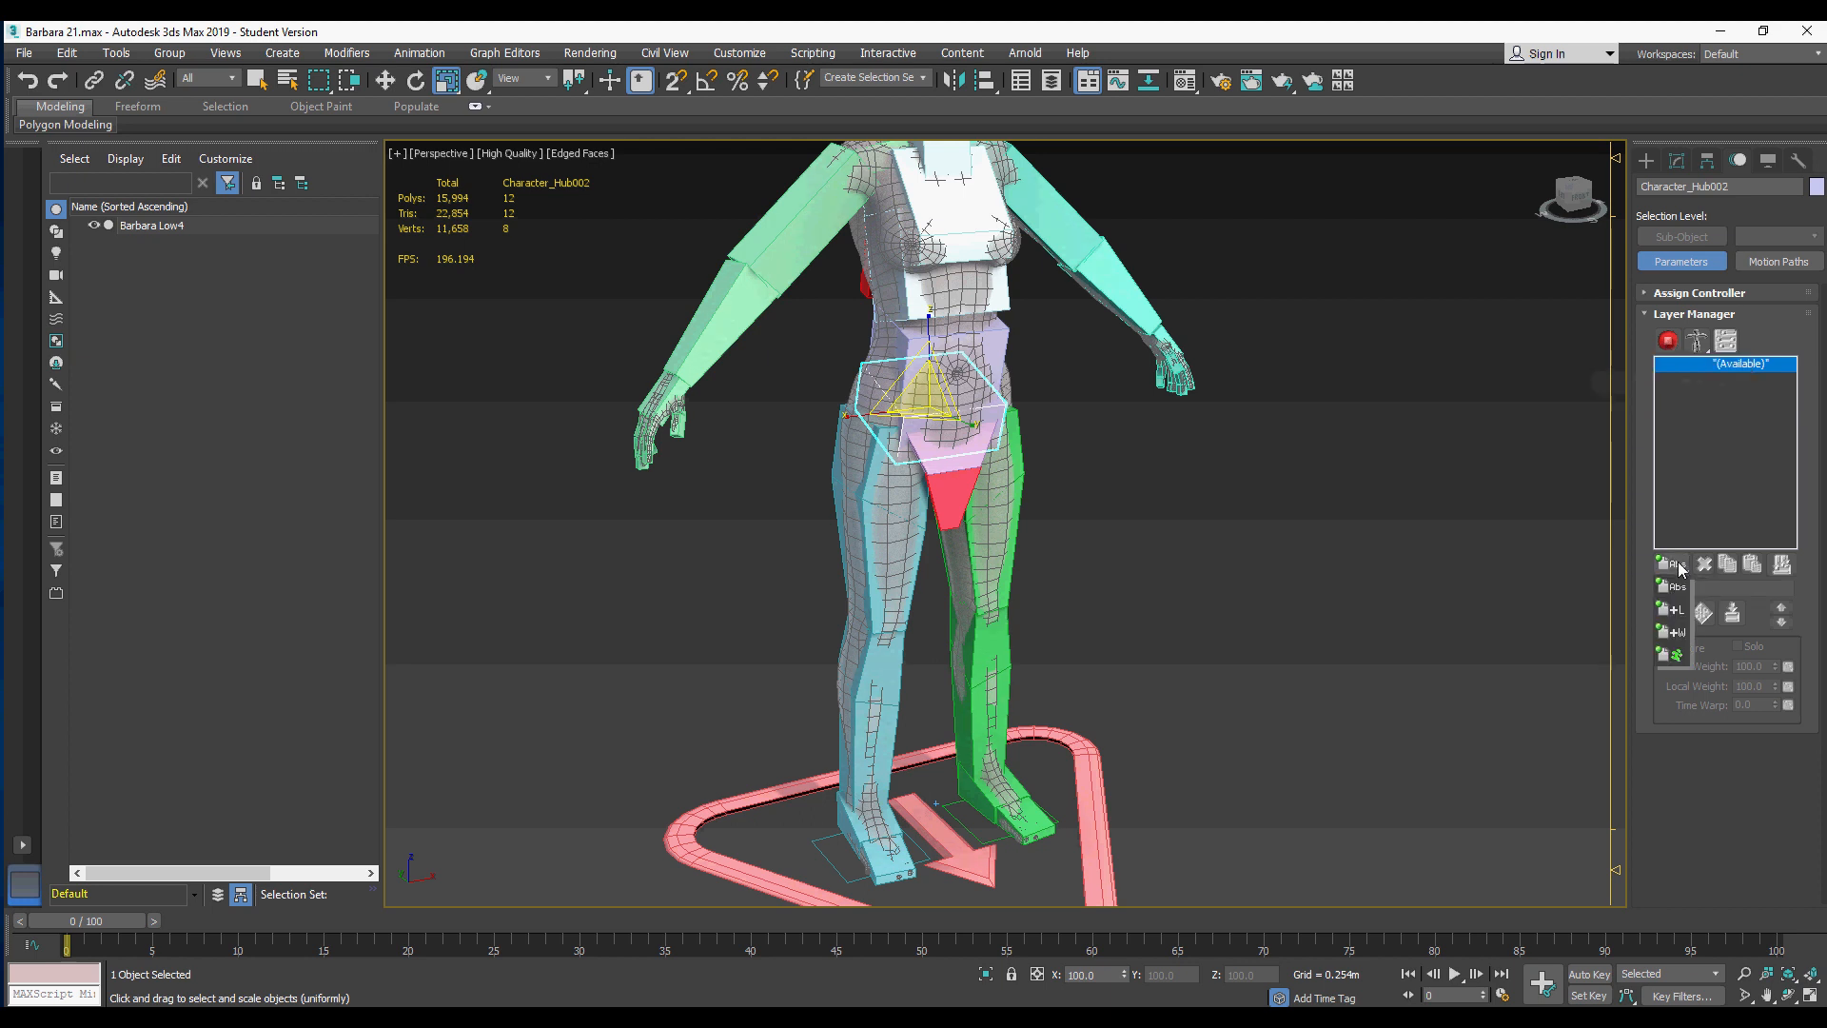
{"action": "left_click_drag", "start_coordinate": [1679, 566], "coordinate": [1675, 592]}
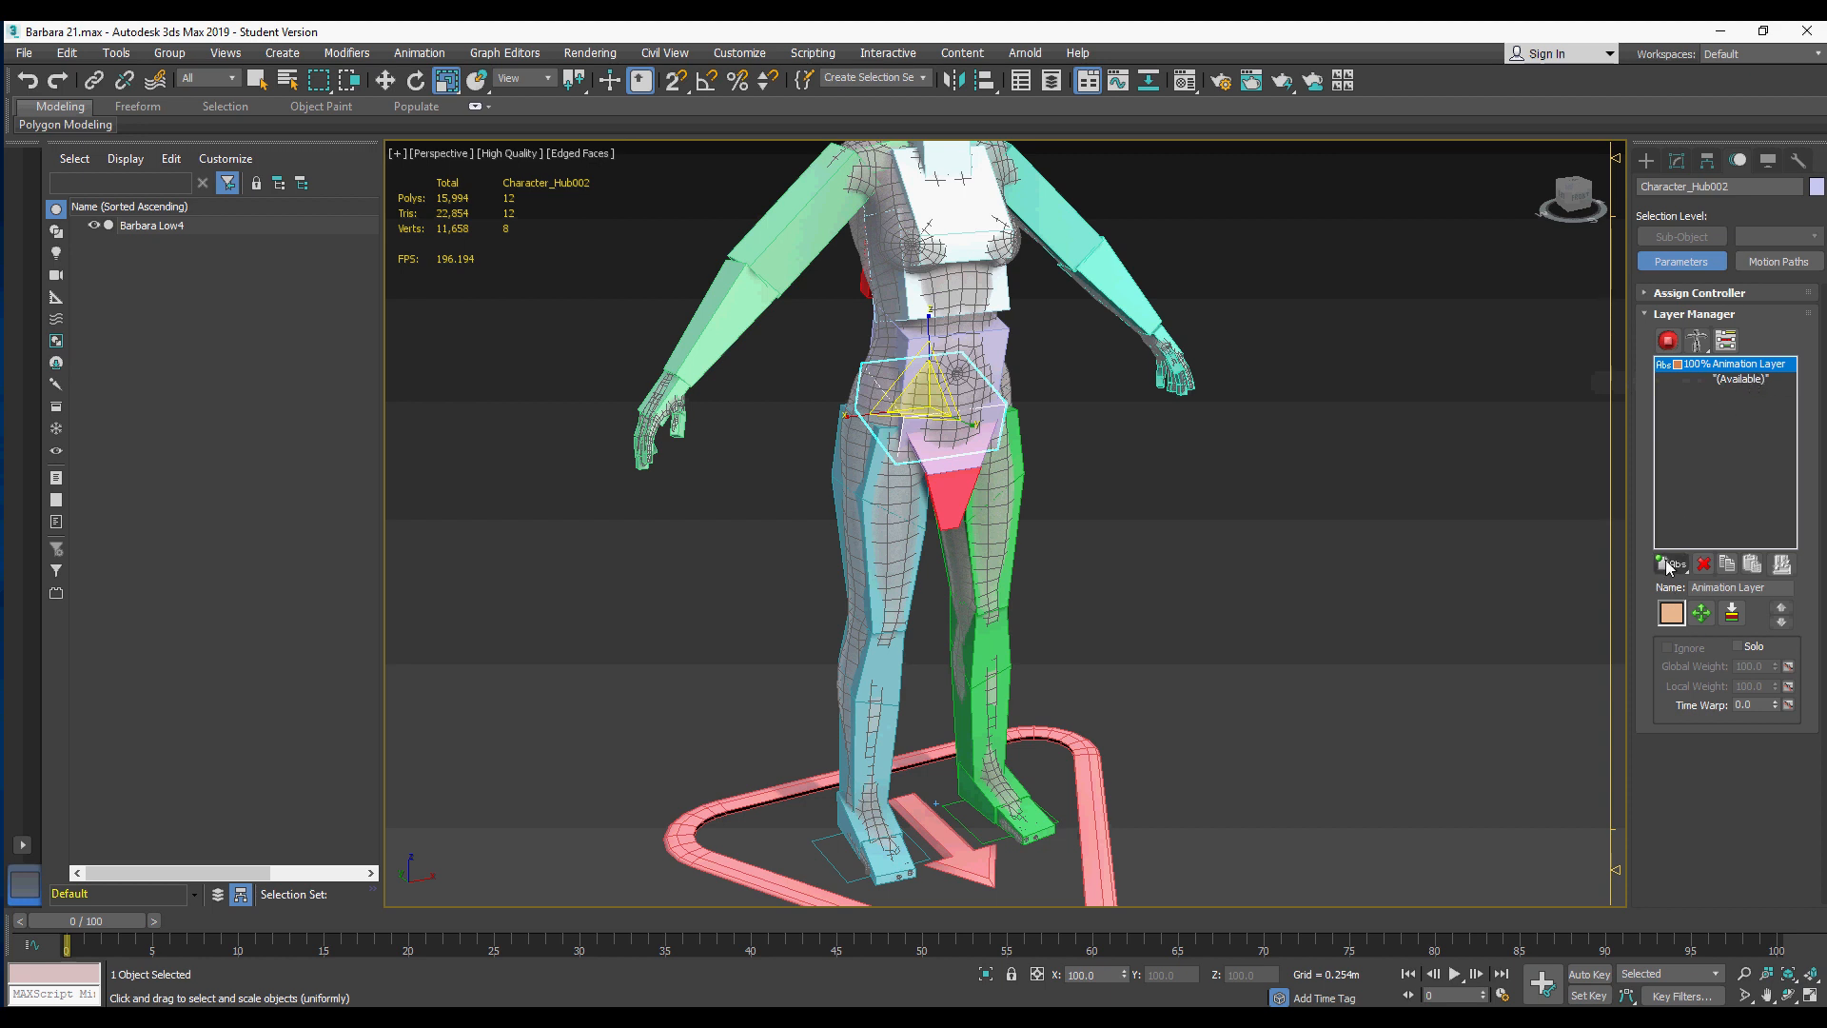
{"action": "left_click", "coordinate": [1667, 341]}
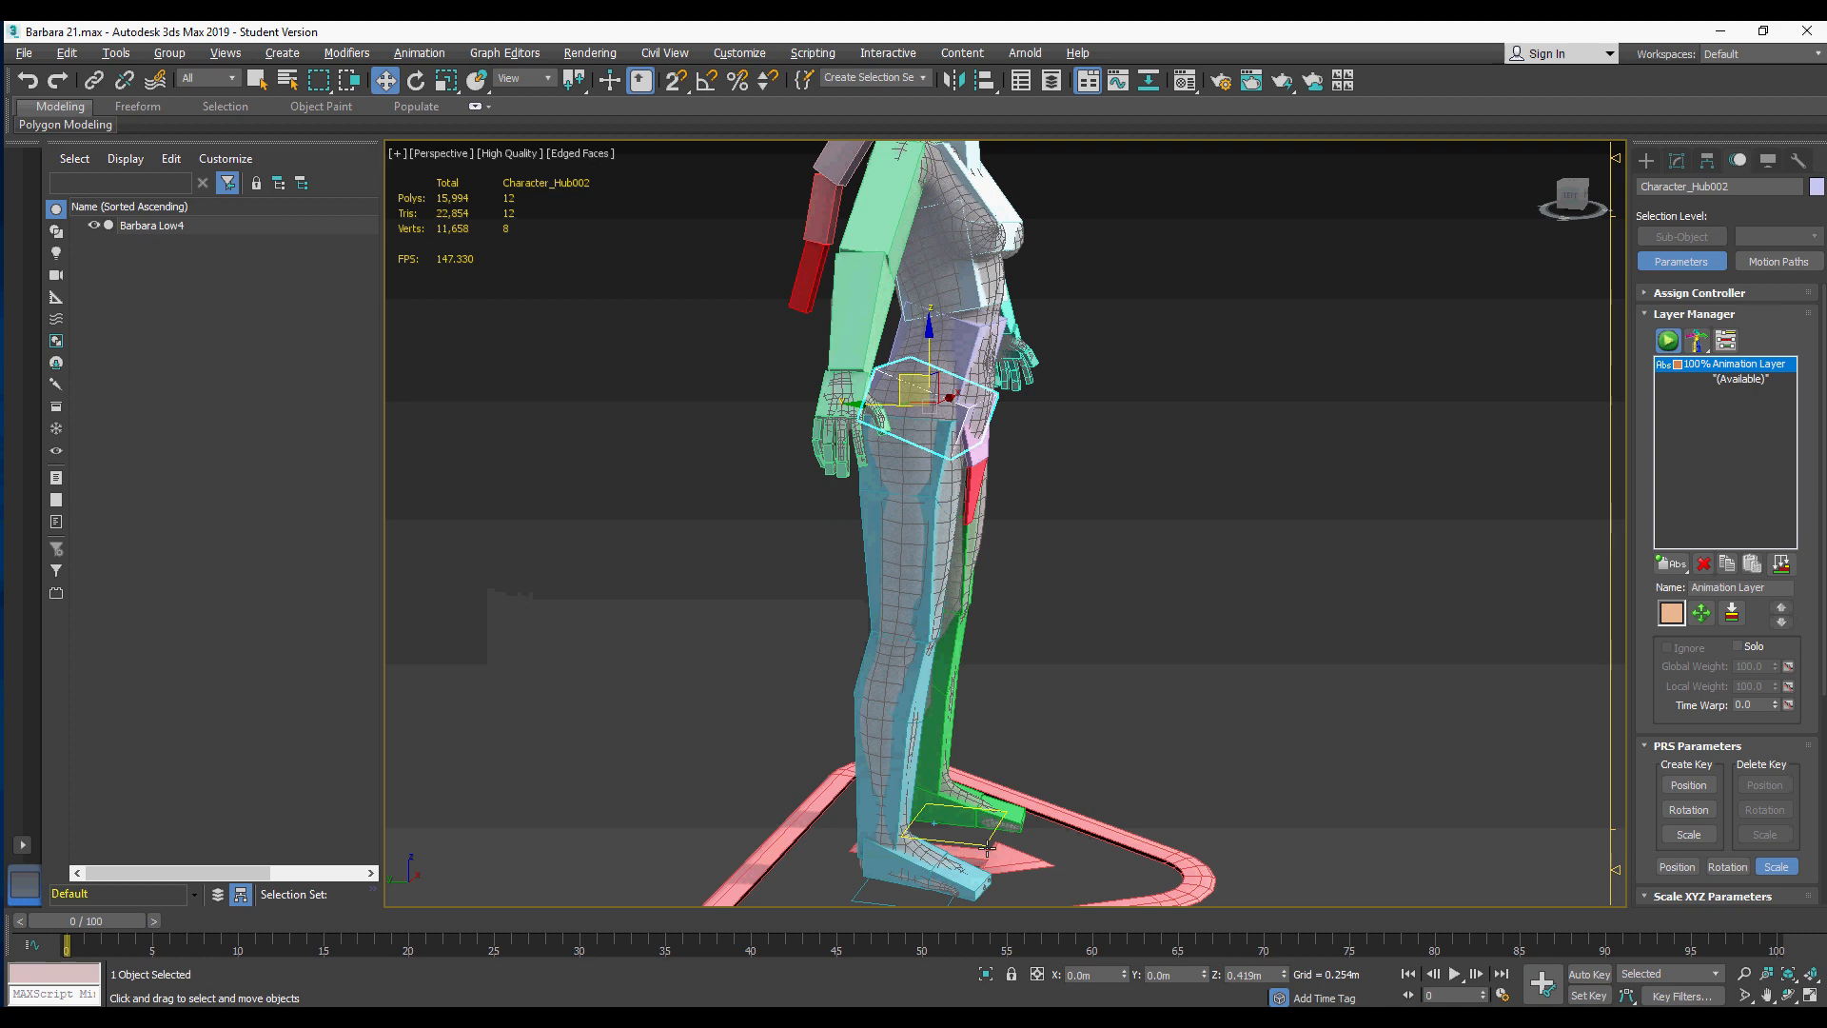
Step: Move the left foot platform forward and up so the left leg lifts with a bent knee
{"action": "left_click", "coordinate": [1000, 821]}
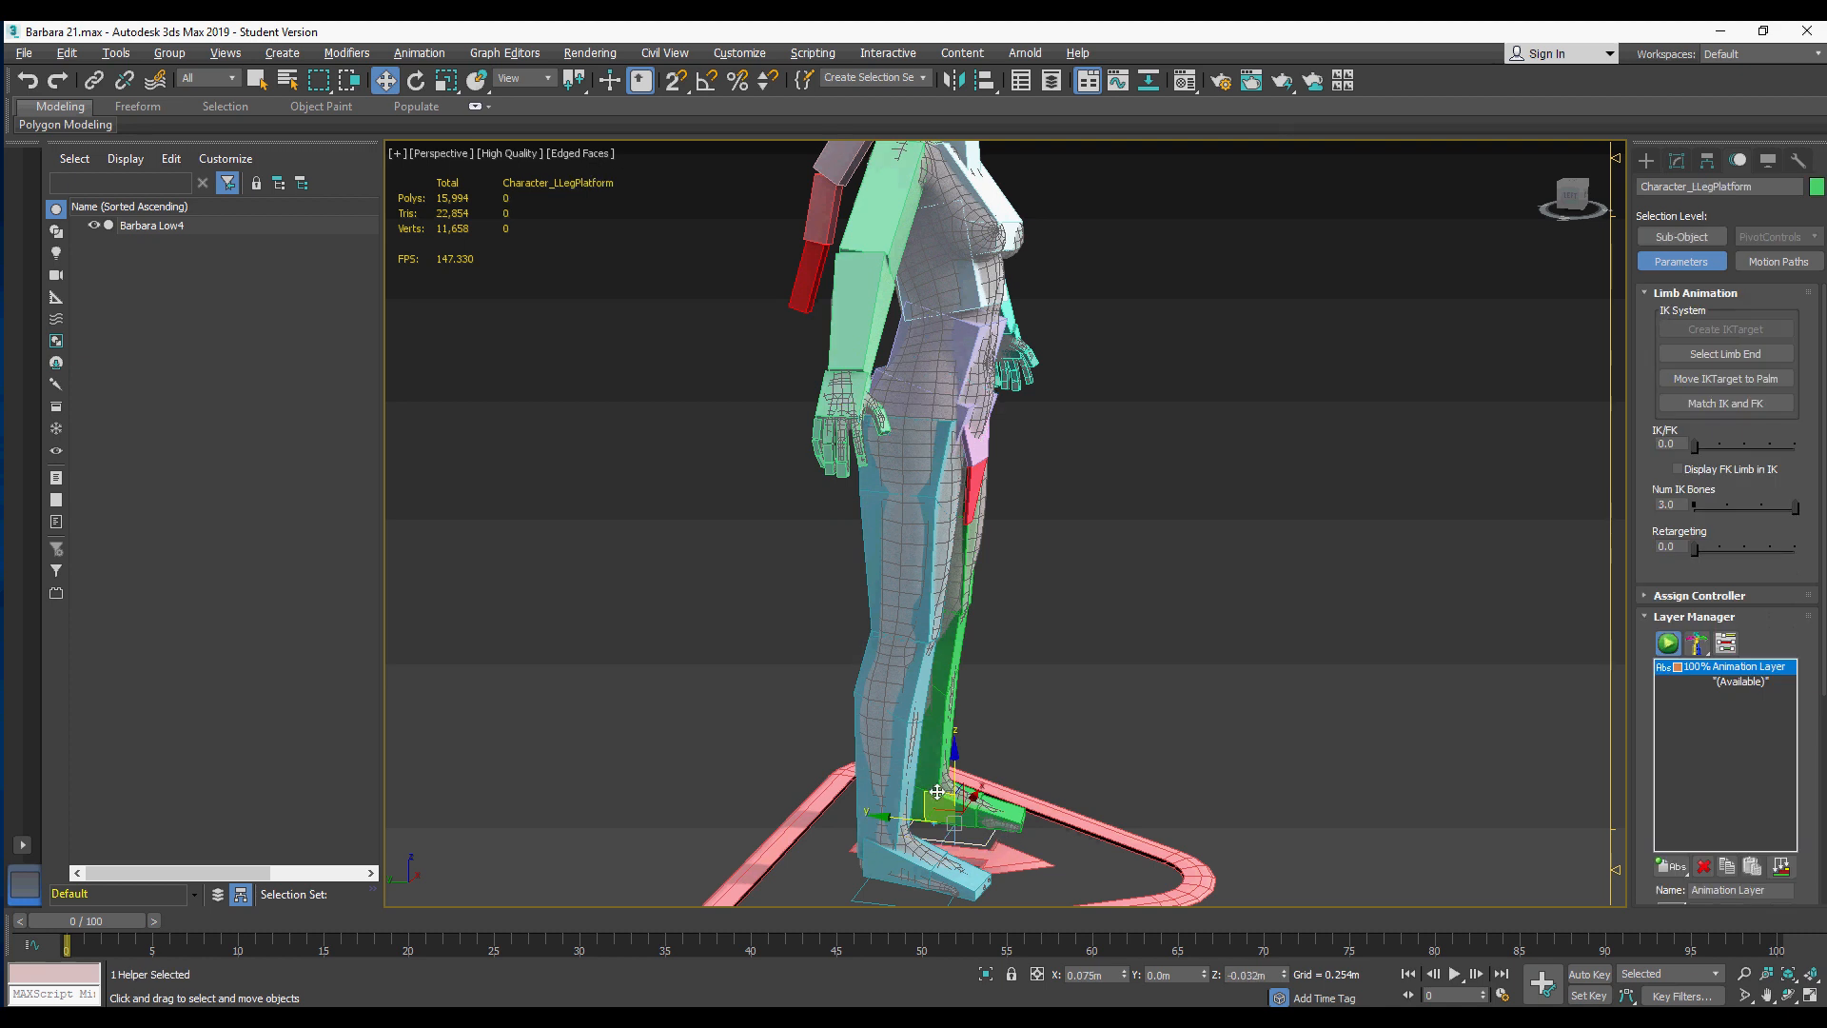
{"action": "left_click_drag", "start_coordinate": [937, 791], "coordinate": [1130, 709]}
{"action": "key", "text": "ctrl+z"}
{"action": "middle_click_drag", "start_coordinate": [1149, 671], "coordinate": [849, 652], "text": "alt"}
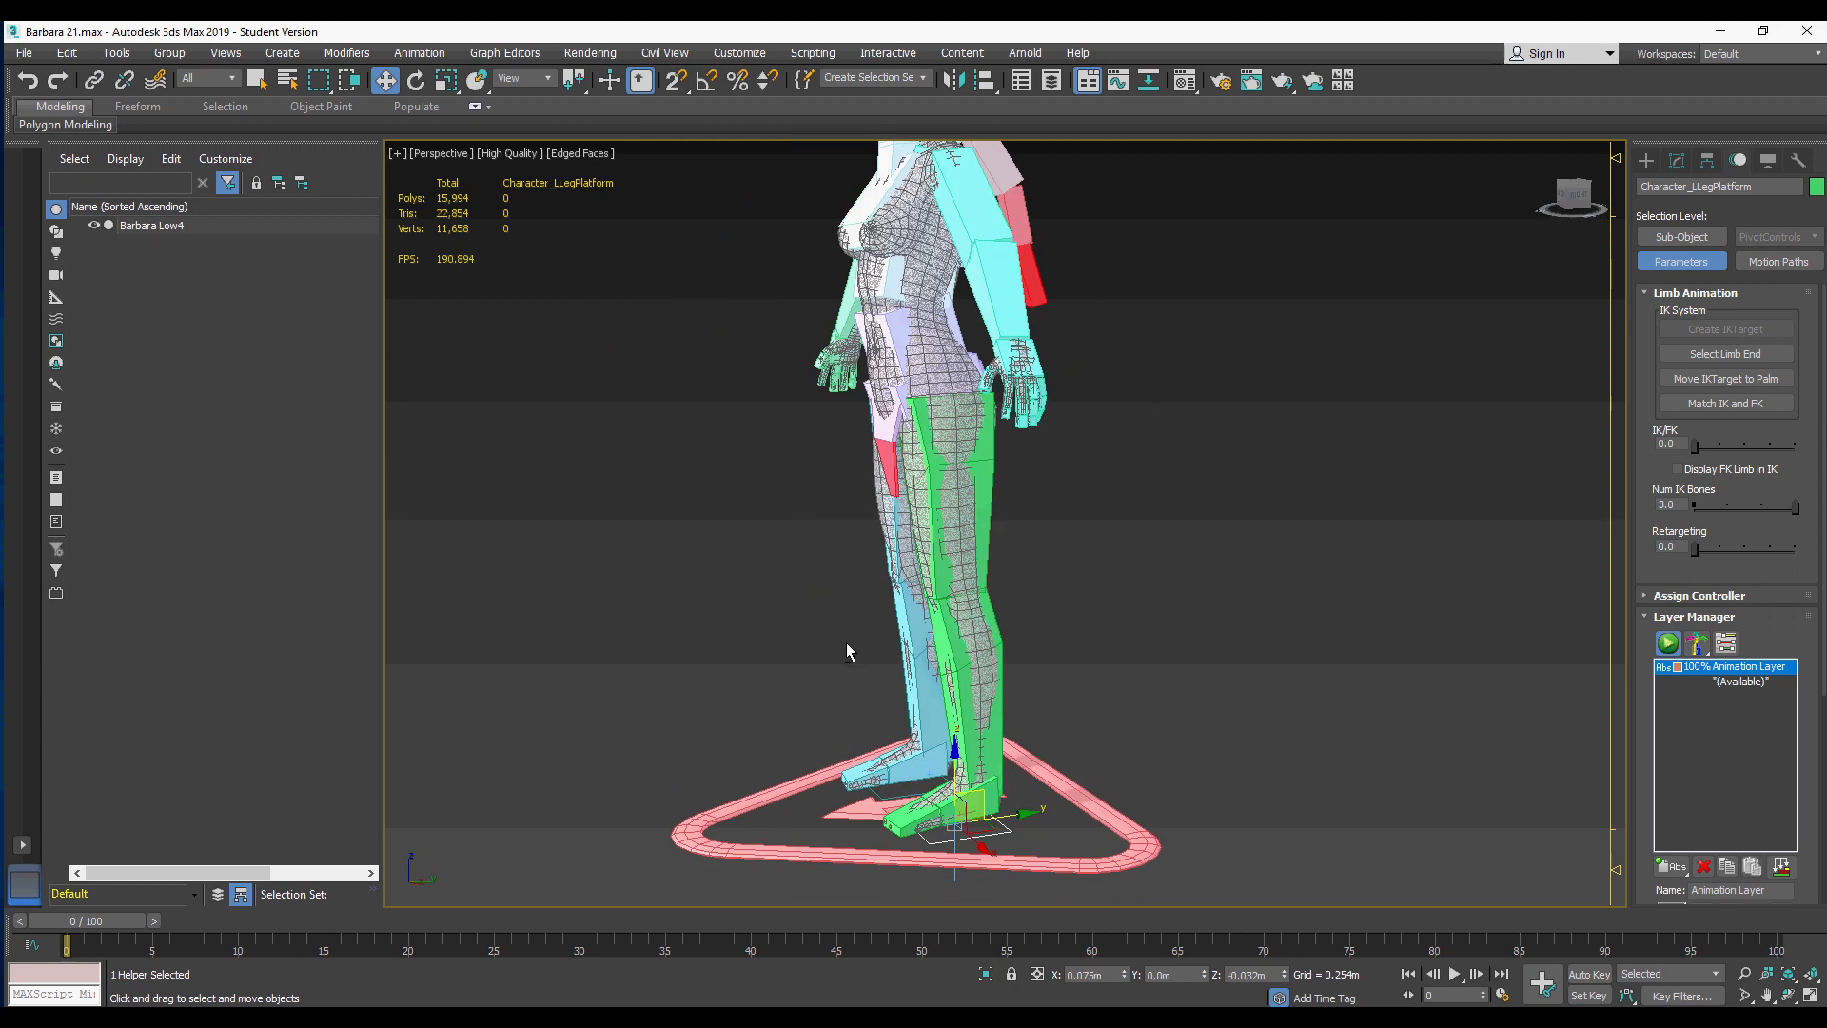
{"action": "left_click_drag", "start_coordinate": [977, 790], "coordinate": [752, 667]}
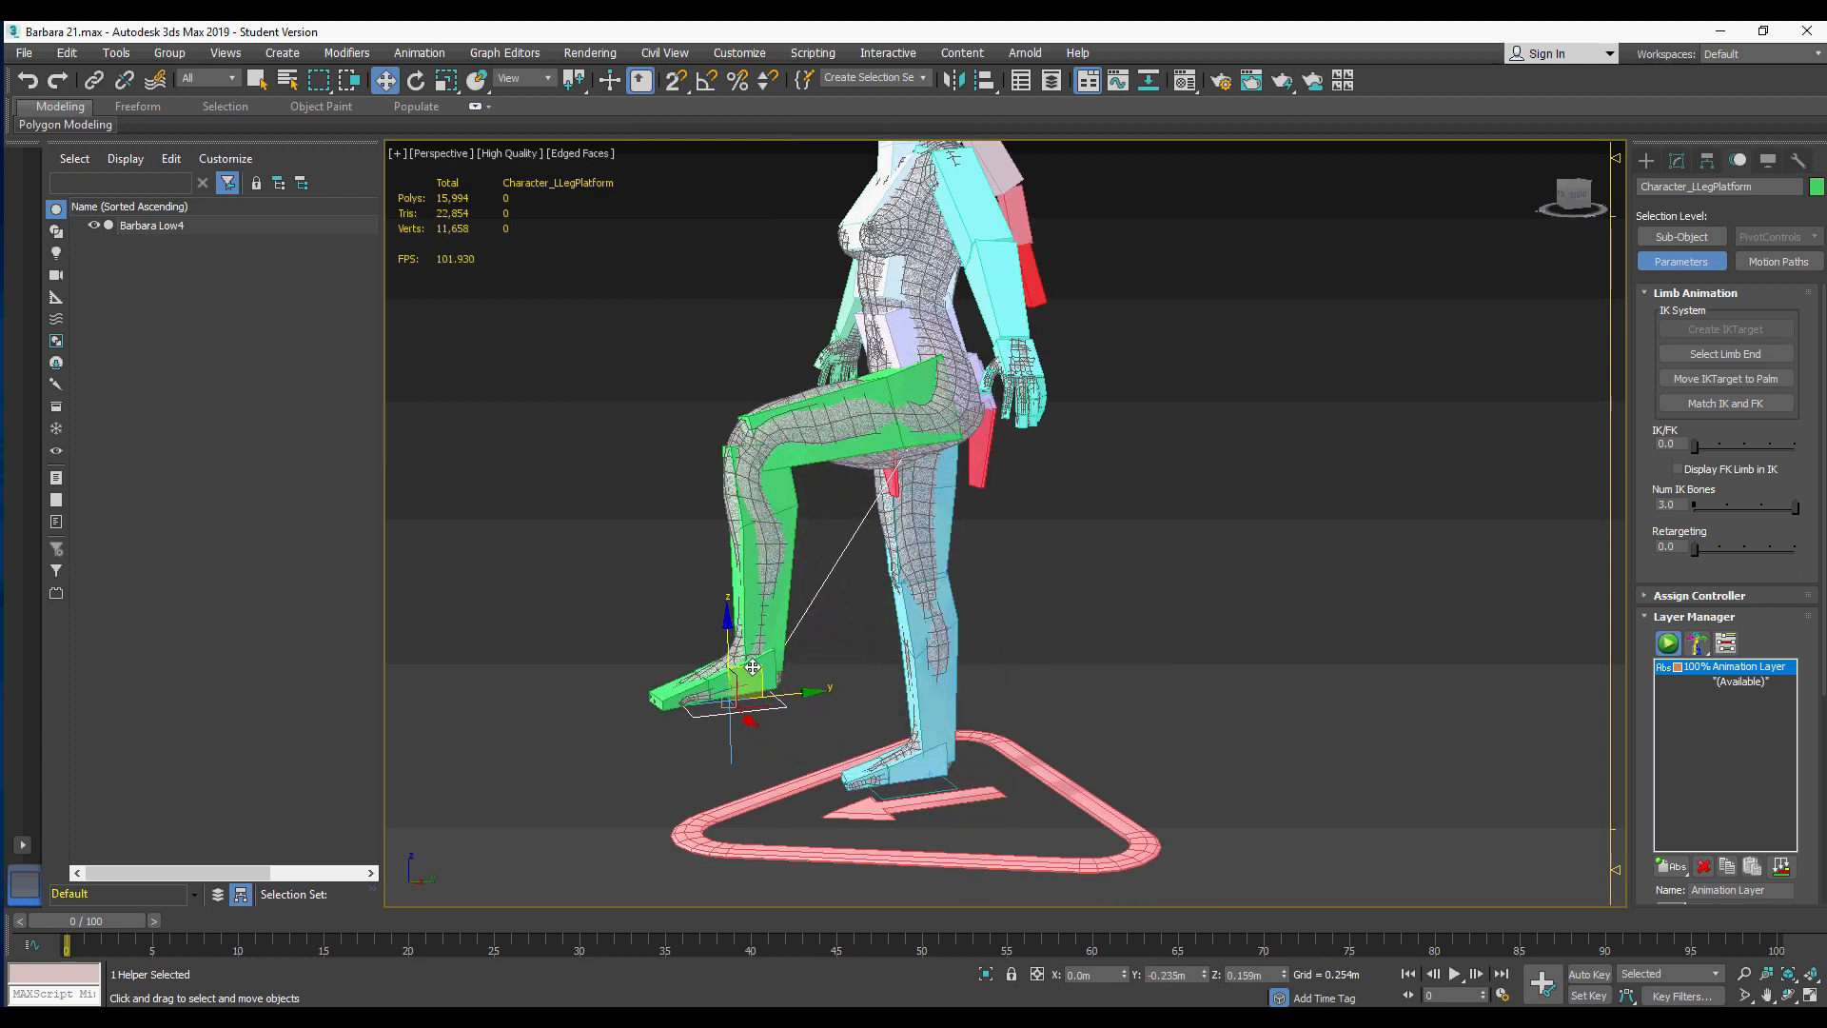
Step: Adjust the position of the raised left foot platform while checking how the skinned leg deforms
{"action": "middle_click_drag", "start_coordinate": [750, 648], "coordinate": [1075, 573], "text": "alt"}
{"action": "scroll", "coordinate": [891, 553], "scroll_direction": "up", "scroll_amount": 4}
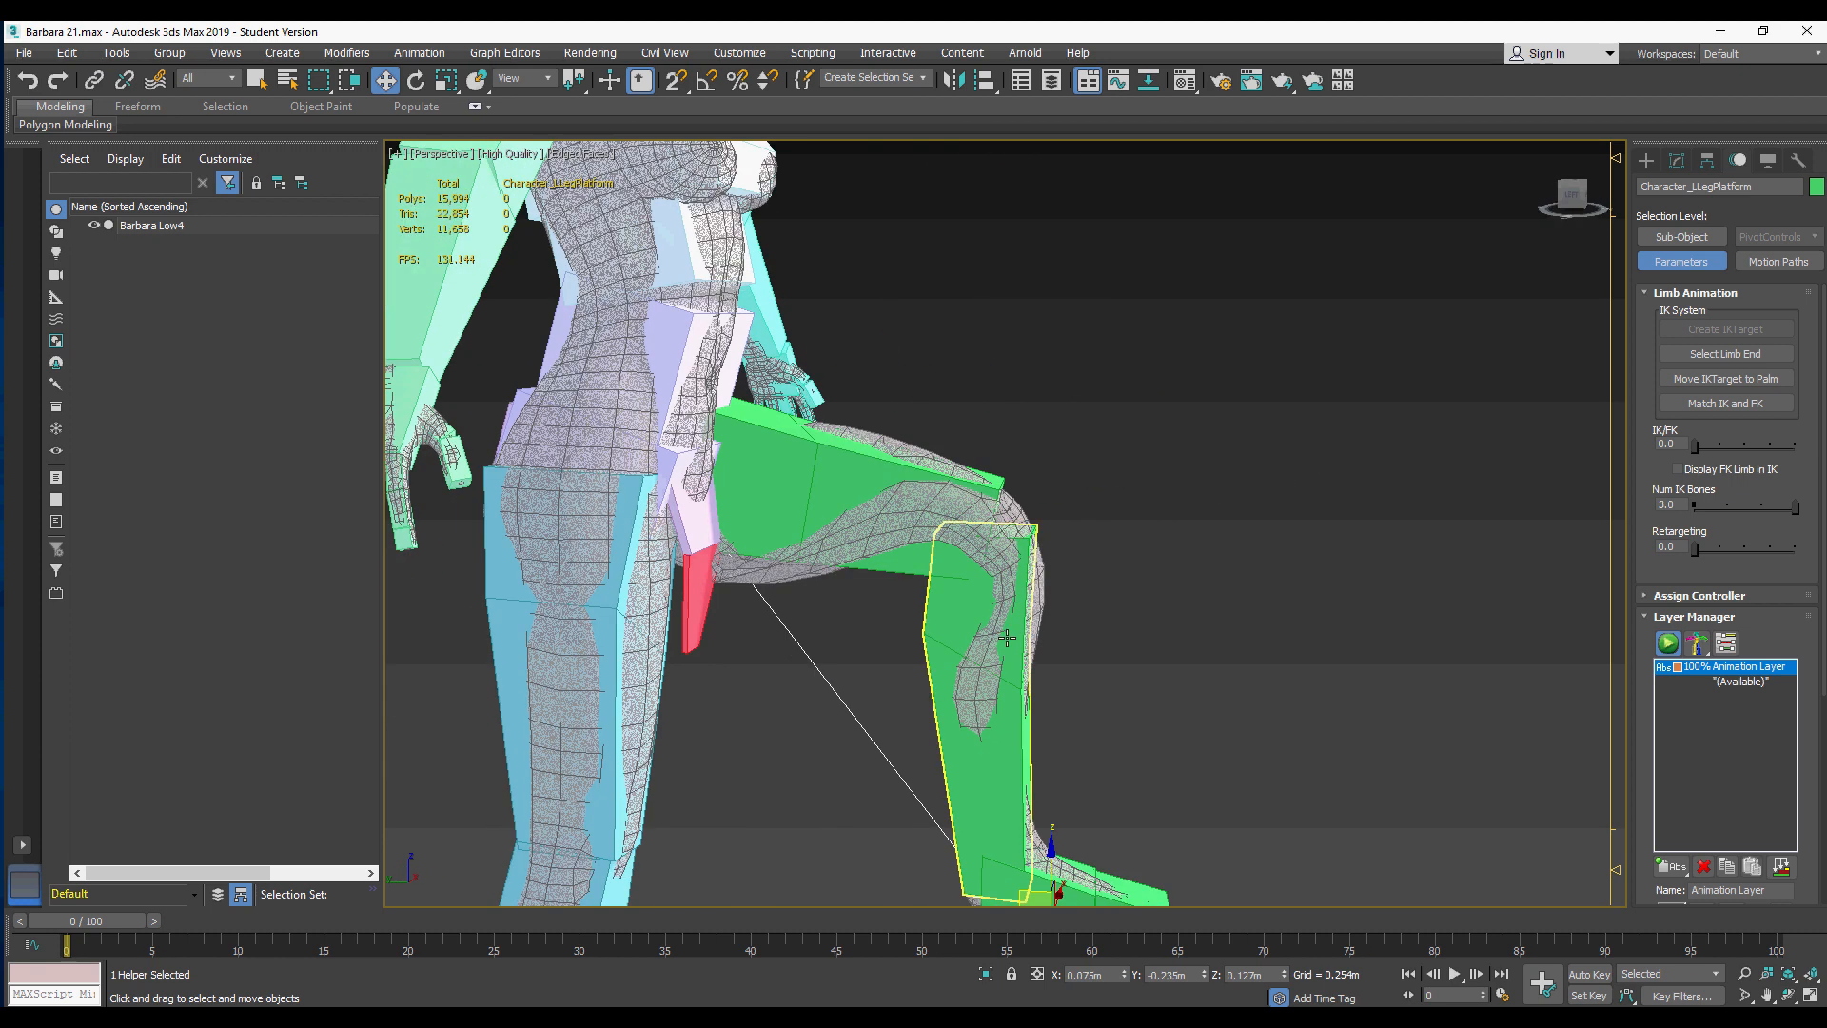
{"action": "scroll", "coordinate": [1084, 571], "scroll_direction": "down", "scroll_amount": 4}
{"action": "mouse_move", "coordinate": [1058, 623]}
{"action": "left_mouse_down"}
{"action": "mouse_move", "coordinate": [922, 723]}
{"action": "mouse_move", "coordinate": [738, 662]}
{"action": "mouse_move", "coordinate": [607, 583]}
{"action": "mouse_move", "coordinate": [586, 513]}
{"action": "mouse_move", "coordinate": [819, 685]}
{"action": "mouse_move", "coordinate": [1061, 633]}
{"action": "mouse_move", "coordinate": [1037, 631]}
{"action": "left_mouse_up"}
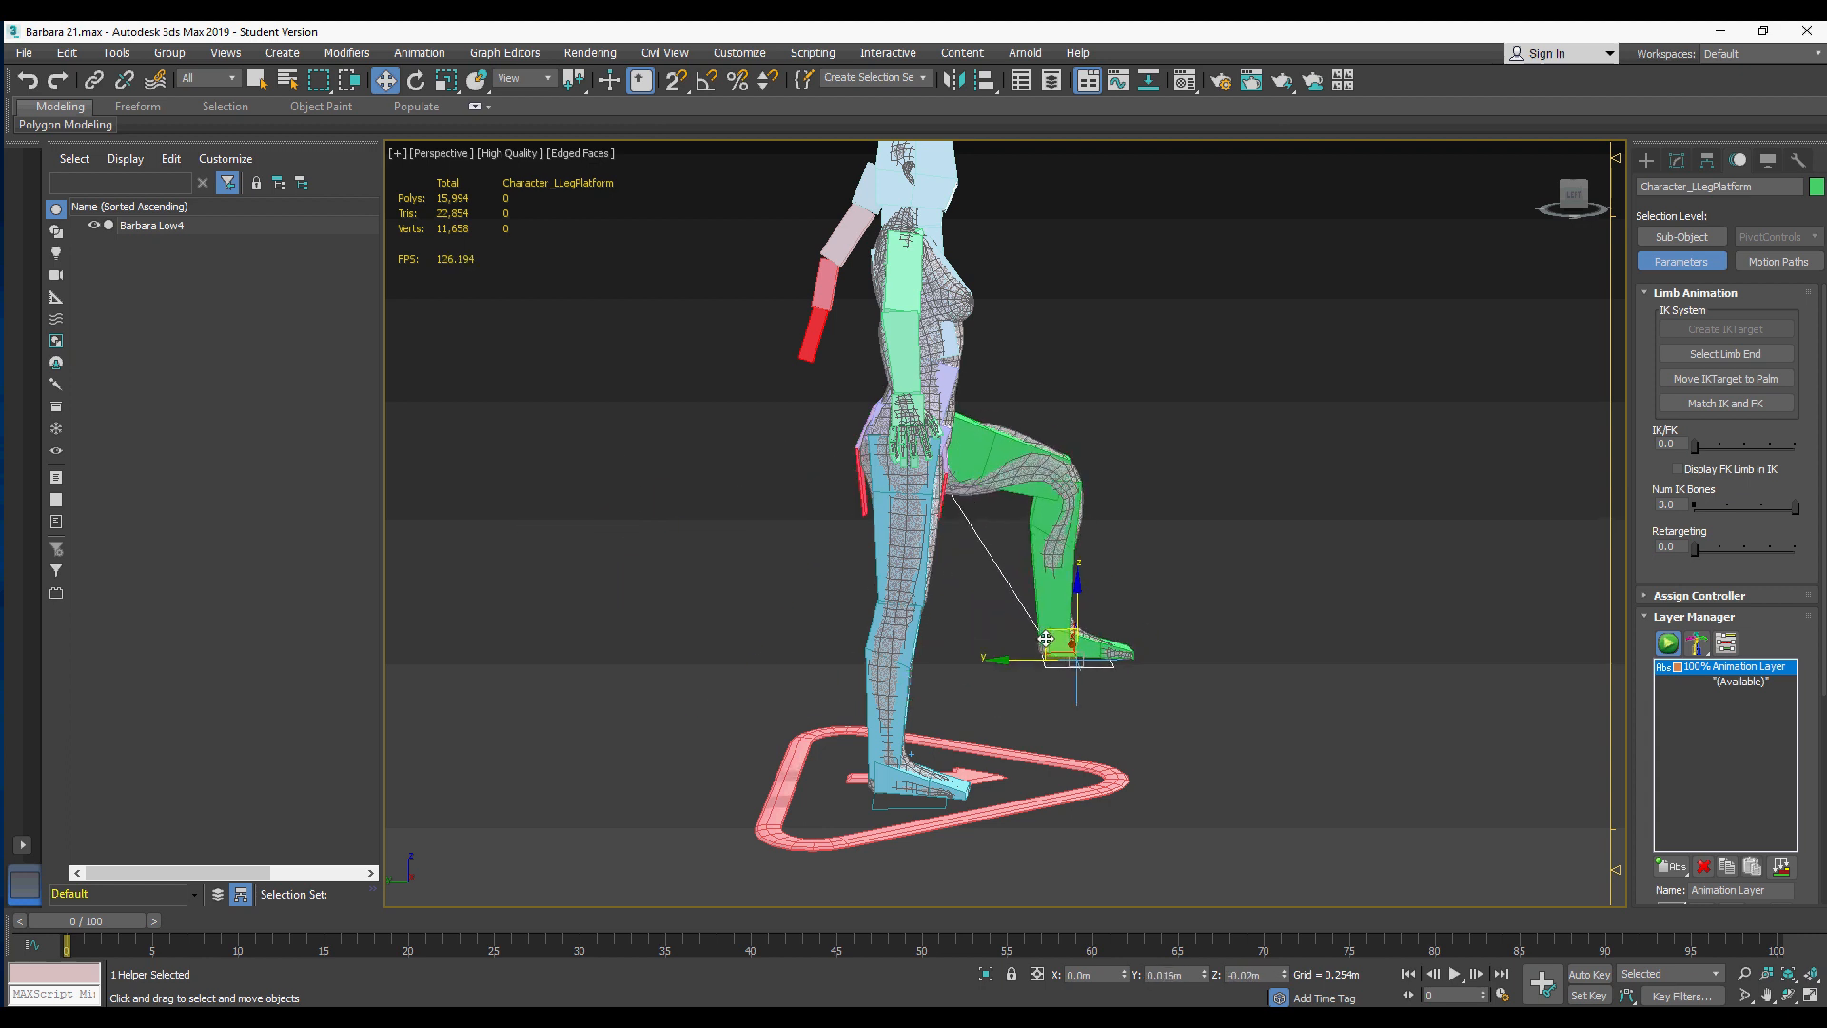
{"action": "middle_click_drag", "start_coordinate": [1036, 570], "coordinate": [956, 580], "text": "alt"}
{"action": "middle_click_drag", "start_coordinate": [961, 366], "coordinate": [973, 433]}
{"action": "scroll", "coordinate": [973, 433], "scroll_direction": "up", "scroll_amount": 3}
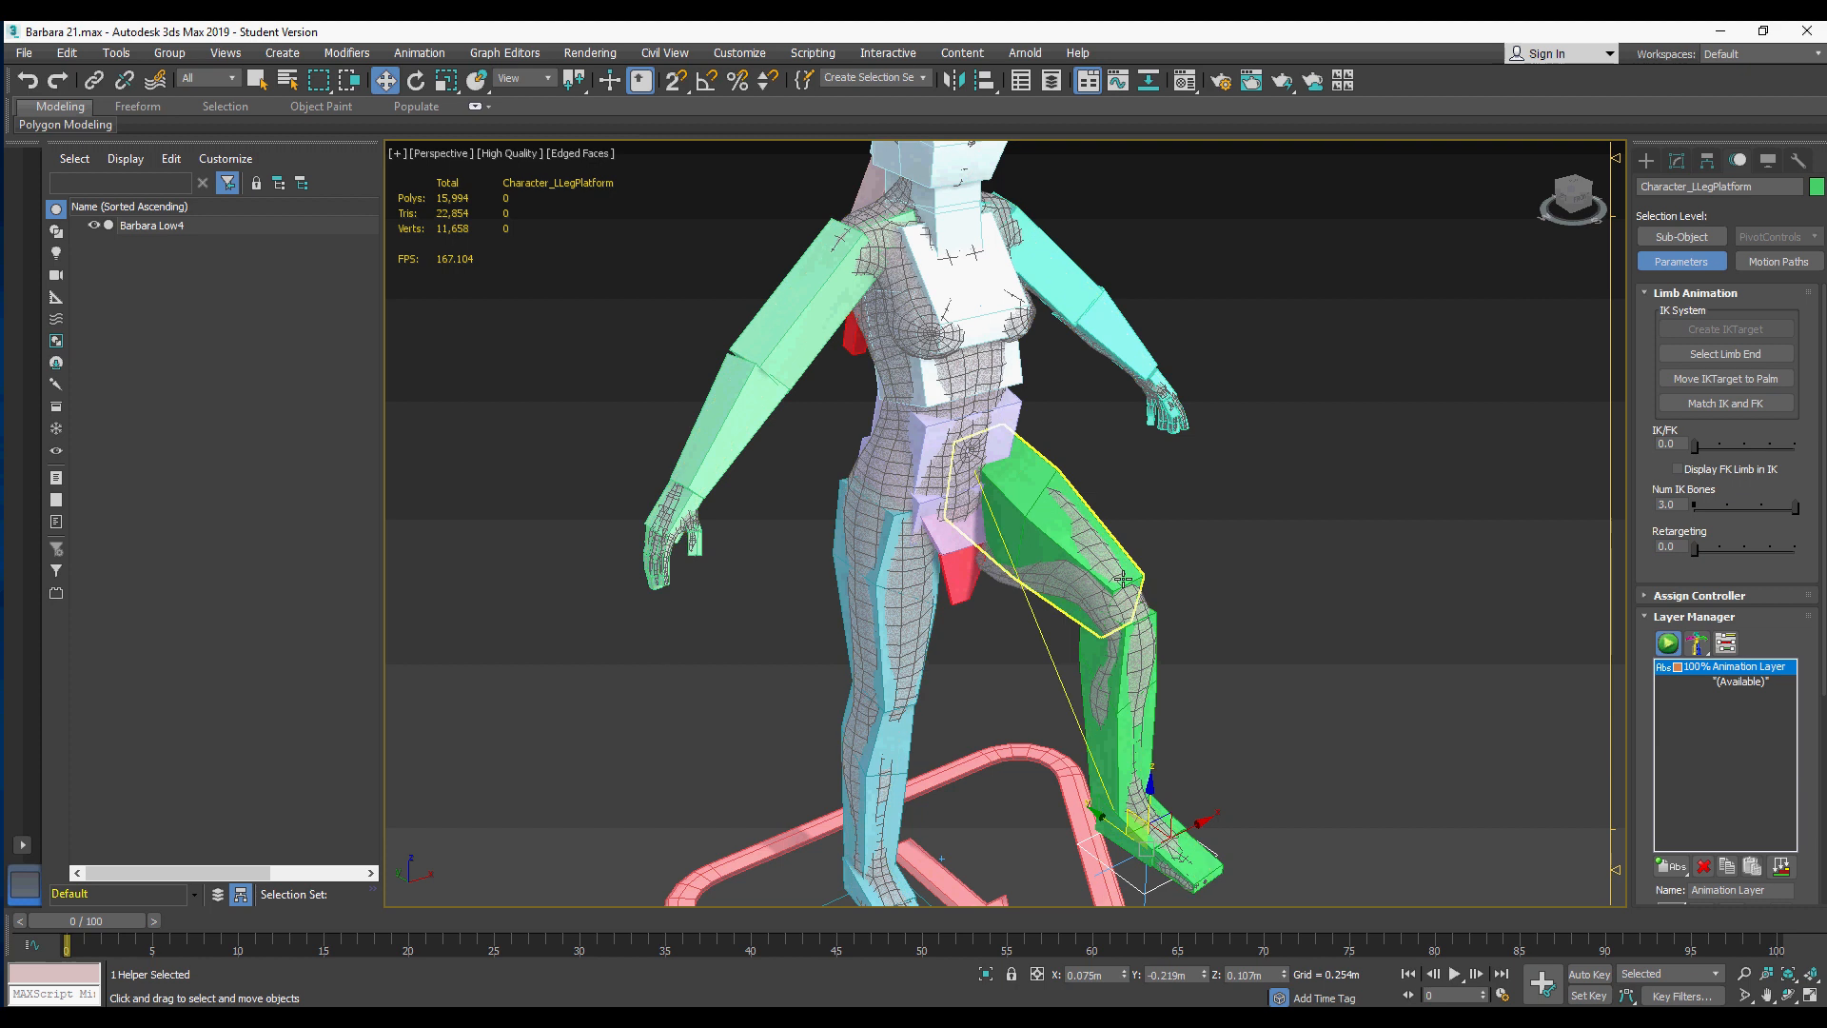
Step: Select all the rig's bones and helpers and hide them, leaving only the body mesh
{"action": "middle_click_drag", "start_coordinate": [1083, 605], "coordinate": [1123, 600], "text": "alt"}
{"action": "left_click", "coordinate": [1026, 500]}
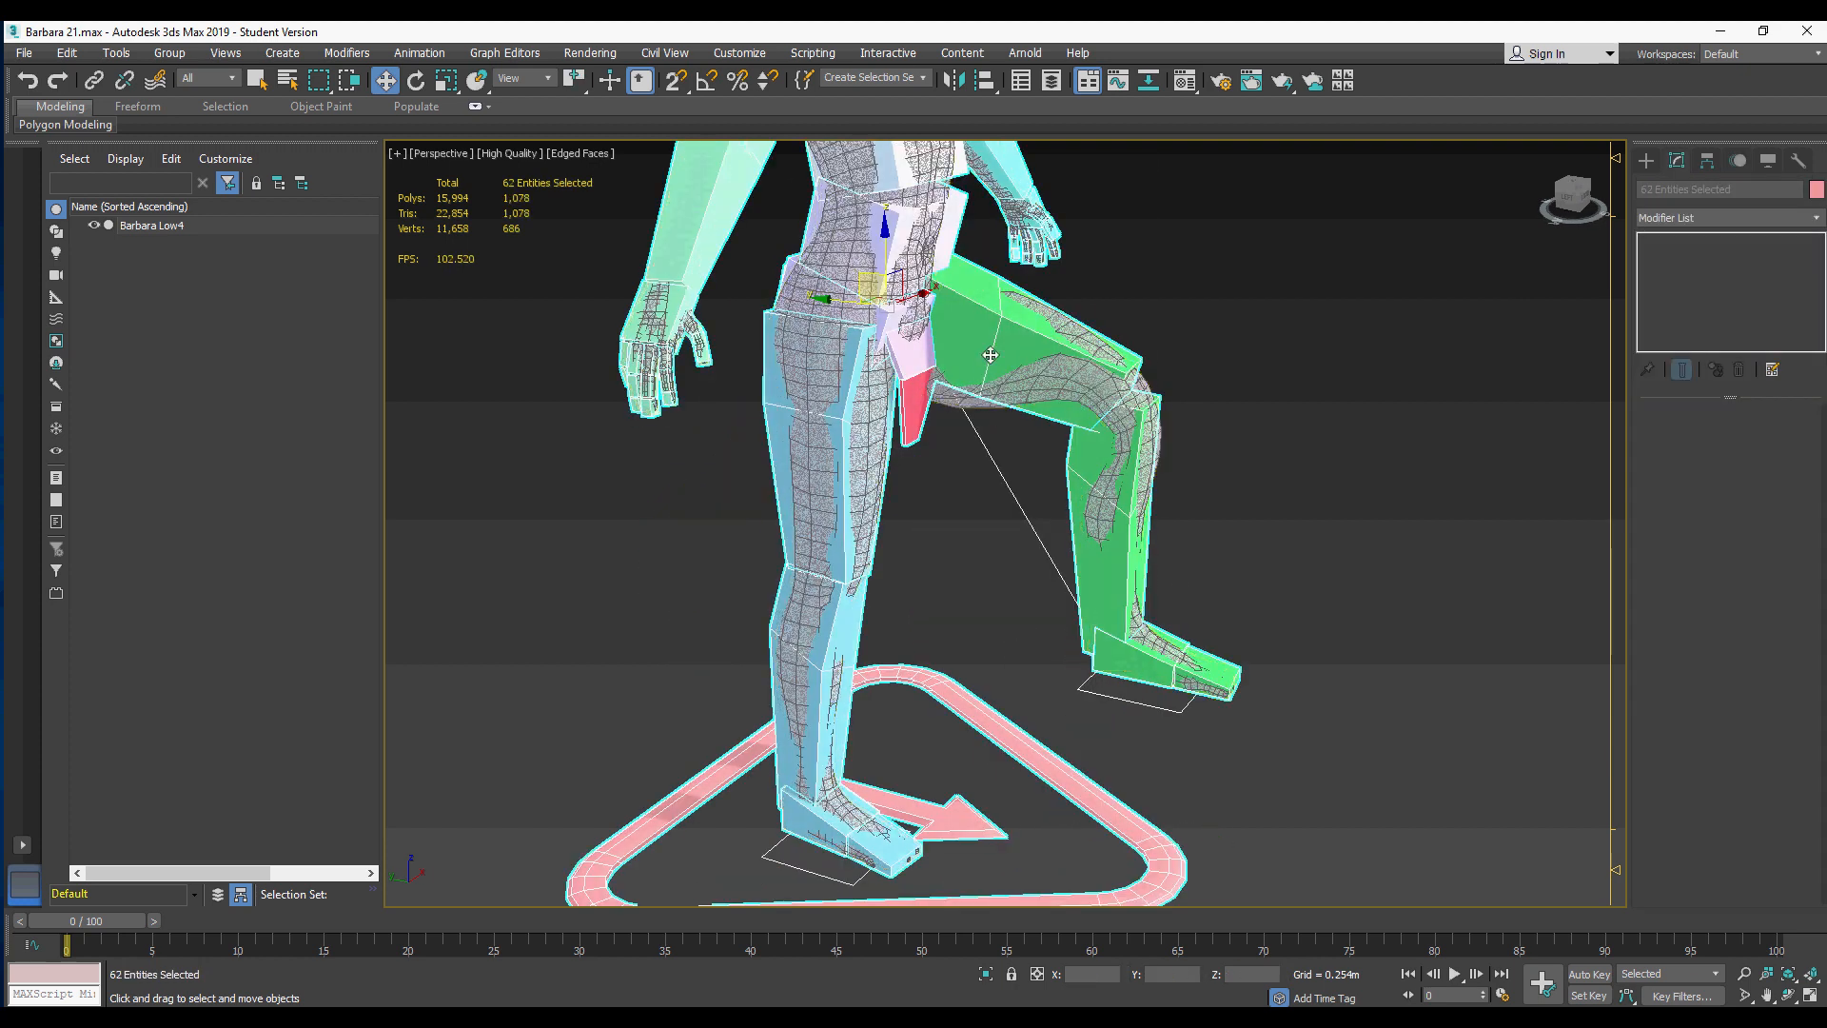
{"action": "right_click", "coordinate": [987, 349]}
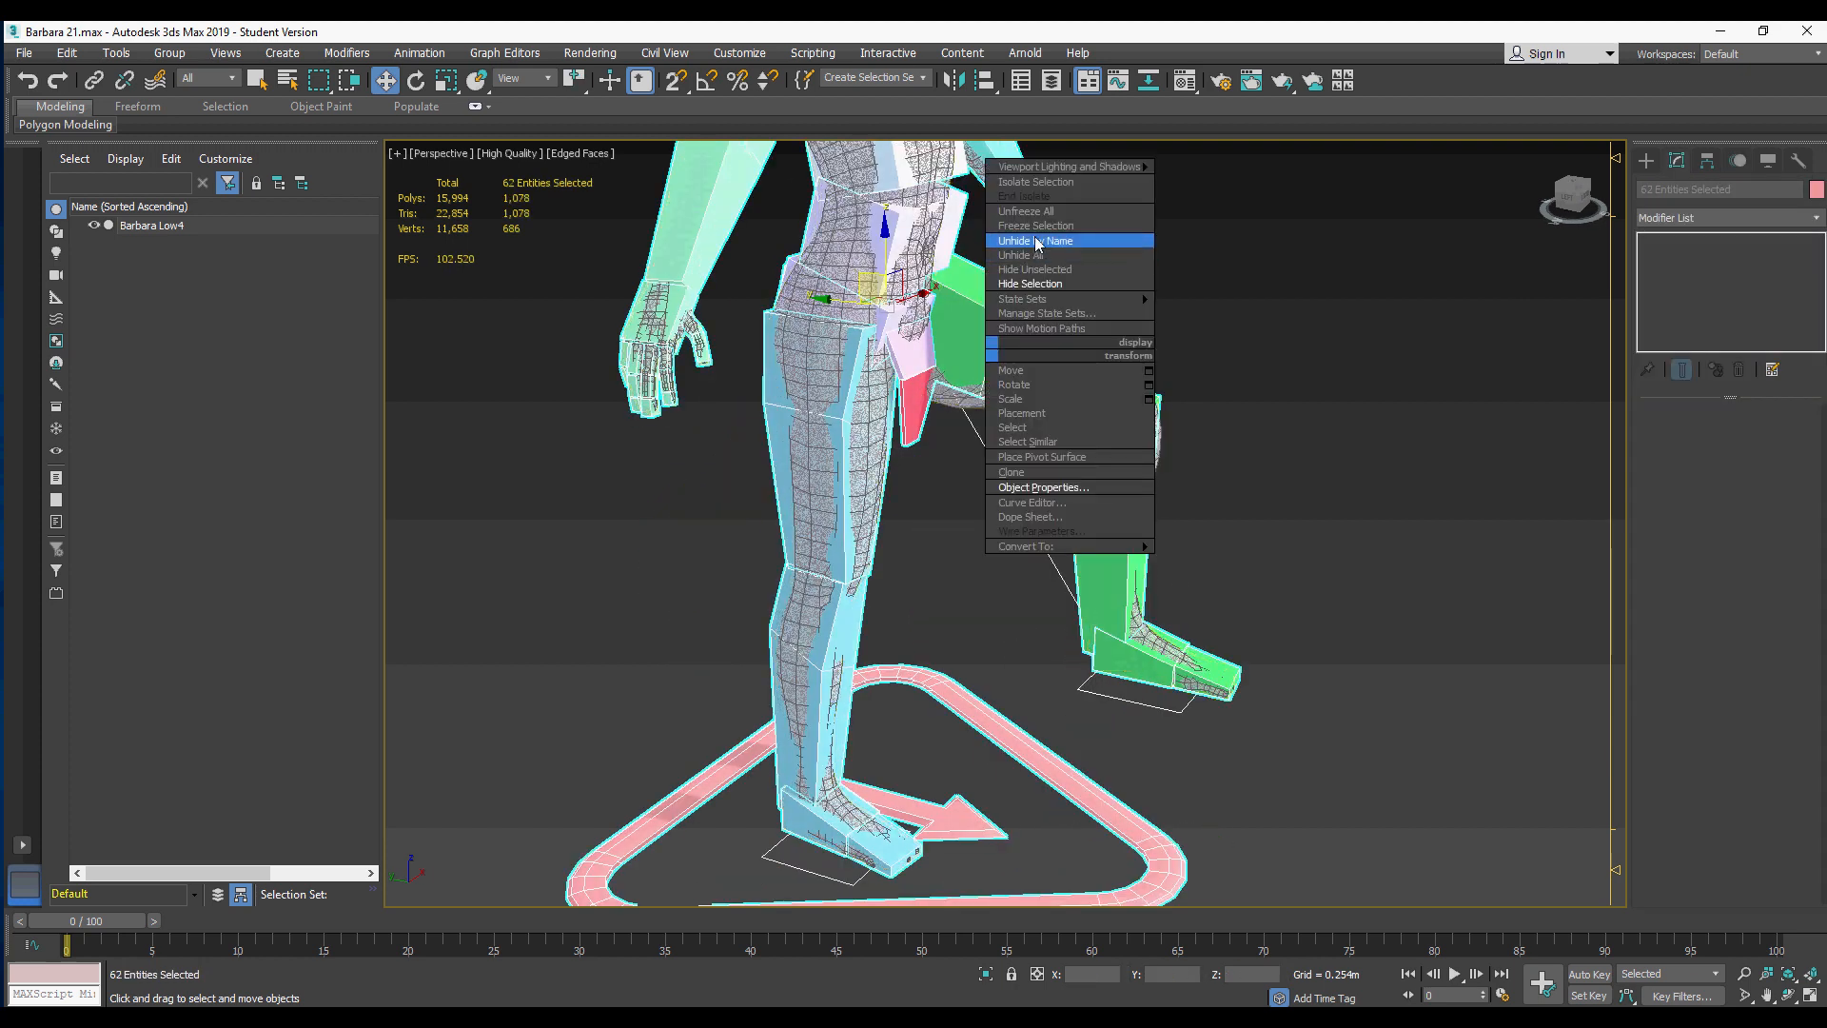
{"action": "left_click", "coordinate": [1050, 284]}
Step: Select the body mesh and open the Weight Tool of its Skin modifier
{"action": "left_click", "coordinate": [1001, 381]}
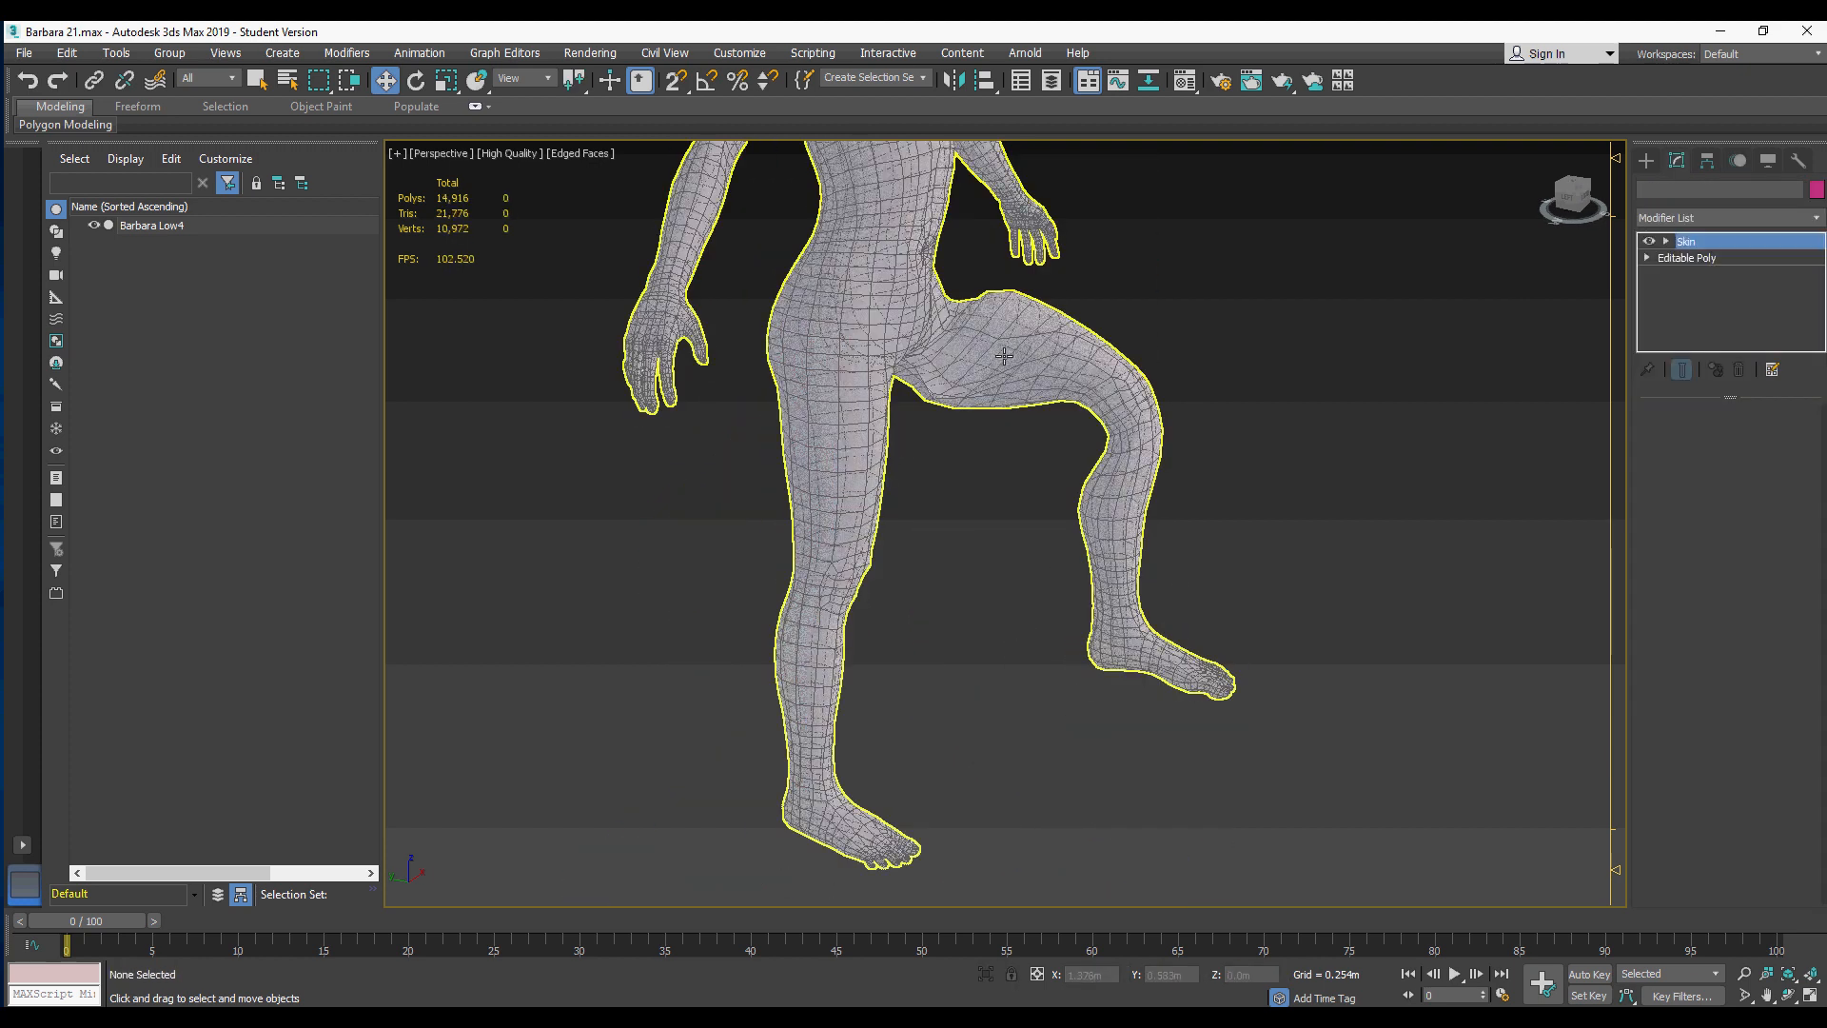
{"action": "mouse_move", "coordinate": [1039, 333]}
{"action": "middle_mouse_down", "text": "alt"}
{"action": "mouse_move", "coordinate": [707, 325]}
{"action": "mouse_move", "coordinate": [1081, 323]}
{"action": "mouse_move", "coordinate": [1031, 330]}
{"action": "middle_mouse_up", "text": "alt"}
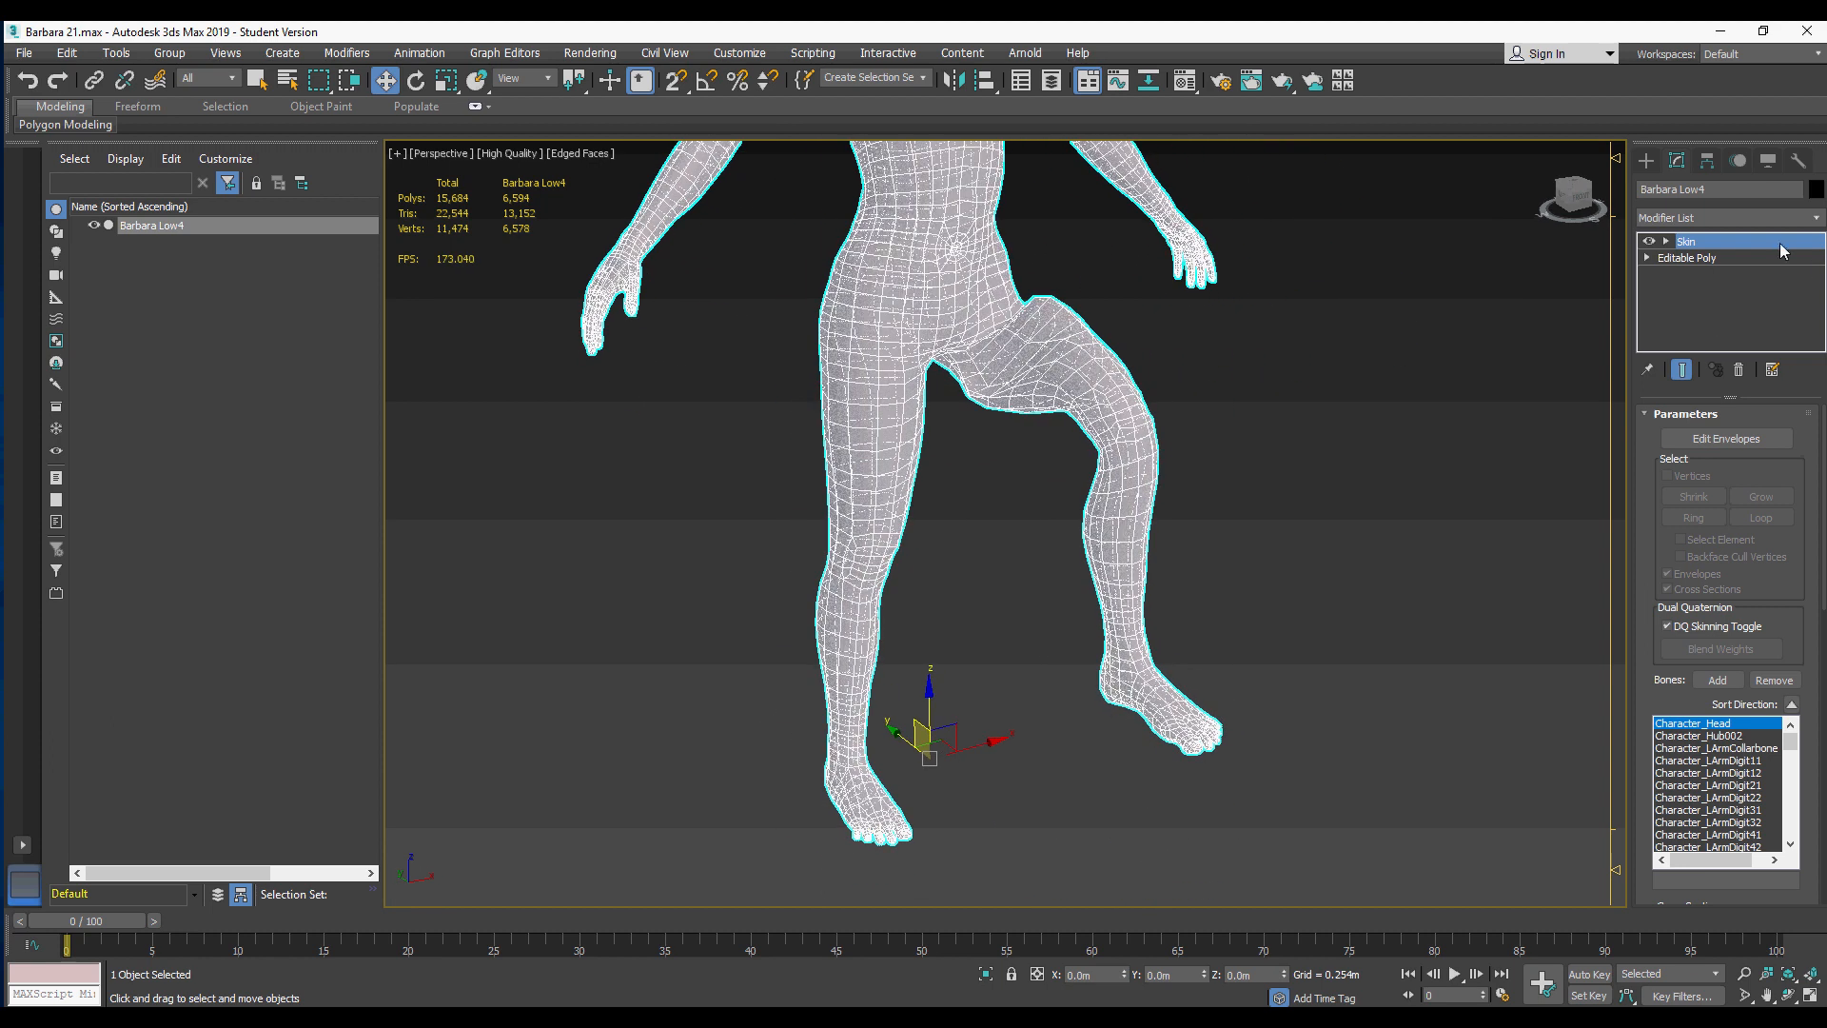
{"action": "scroll", "coordinate": [1789, 428], "scroll_direction": "down", "scroll_amount": 10}
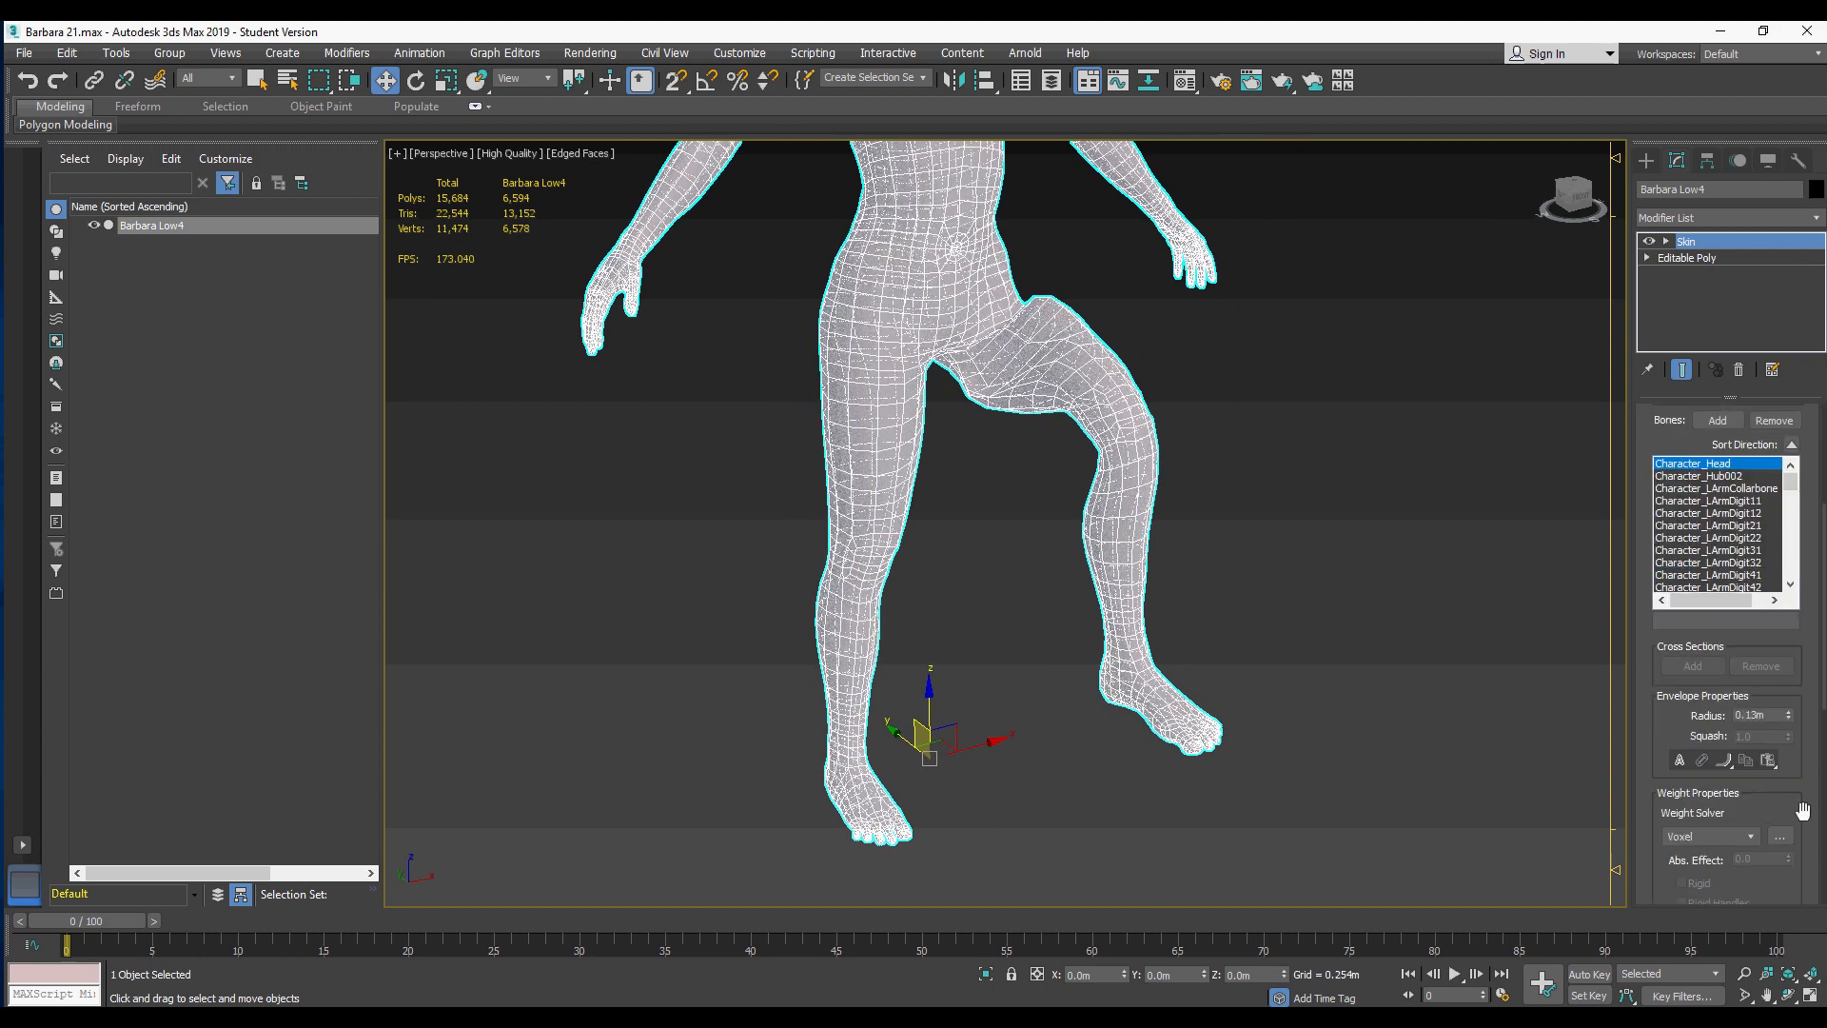
{"action": "scroll", "coordinate": [1789, 428], "scroll_direction": "down", "scroll_amount": 3}
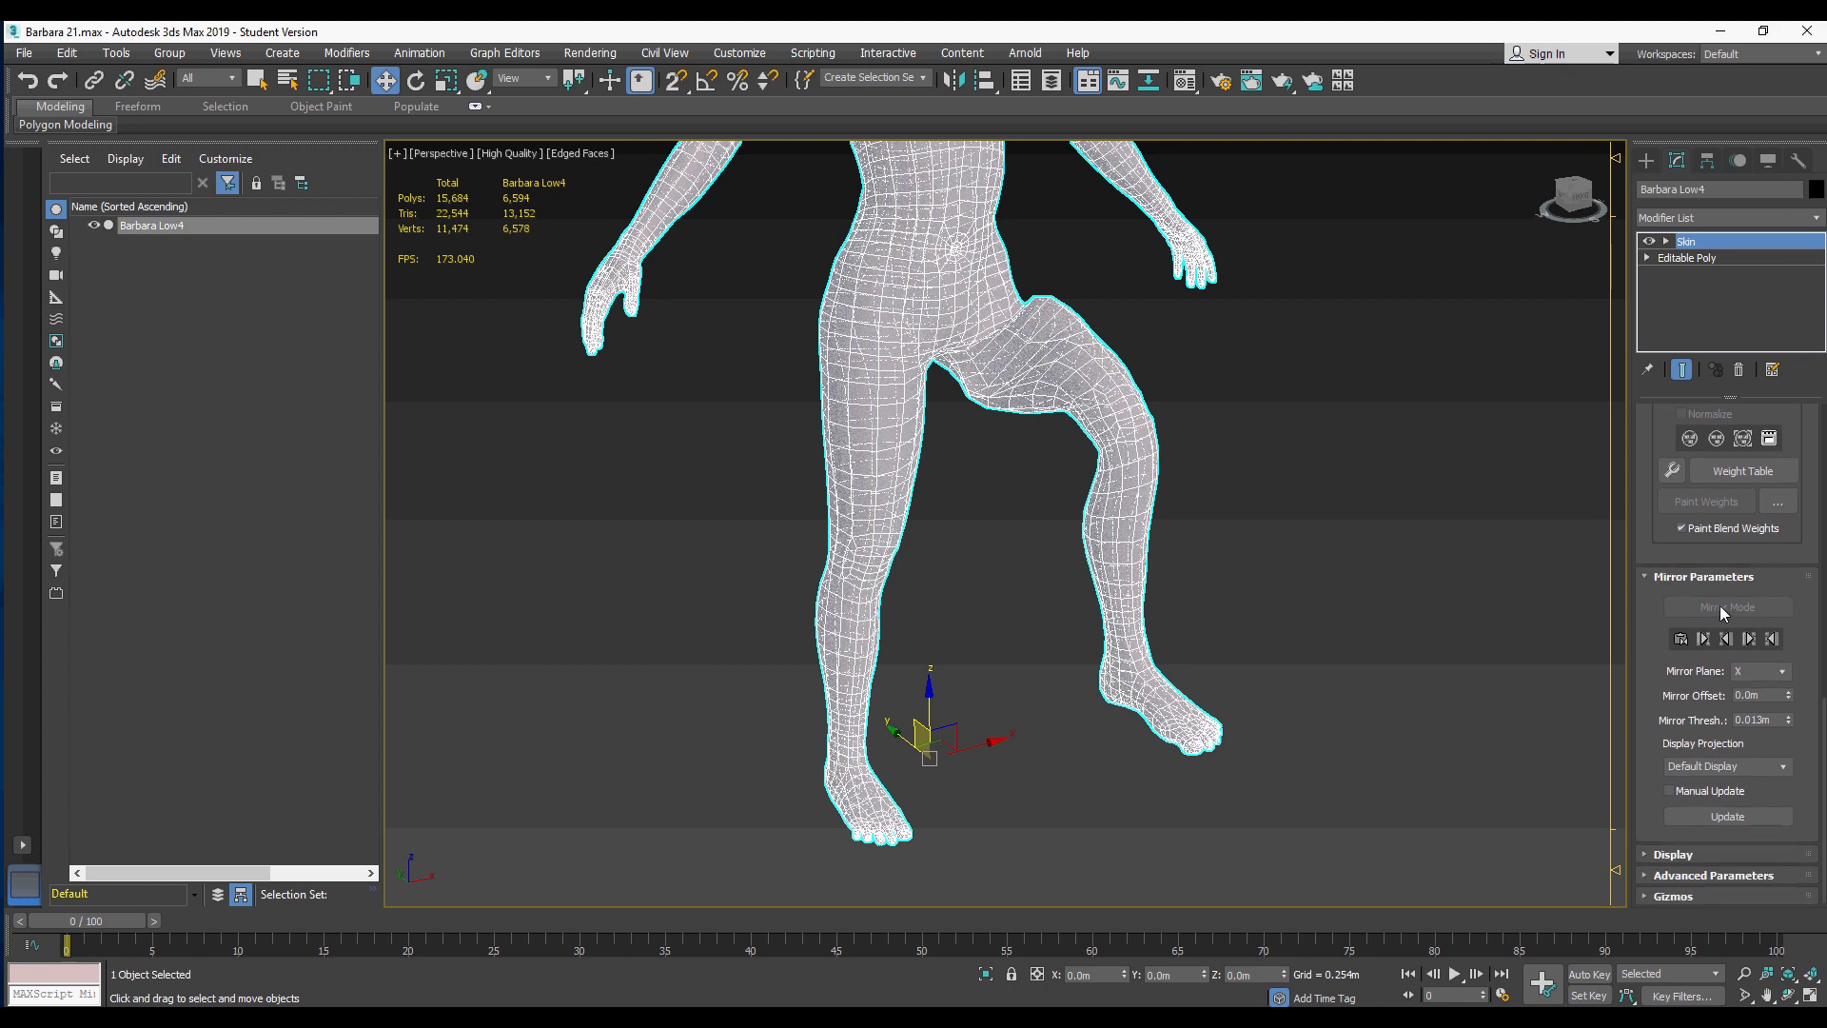
{"action": "left_click", "coordinate": [1672, 470]}
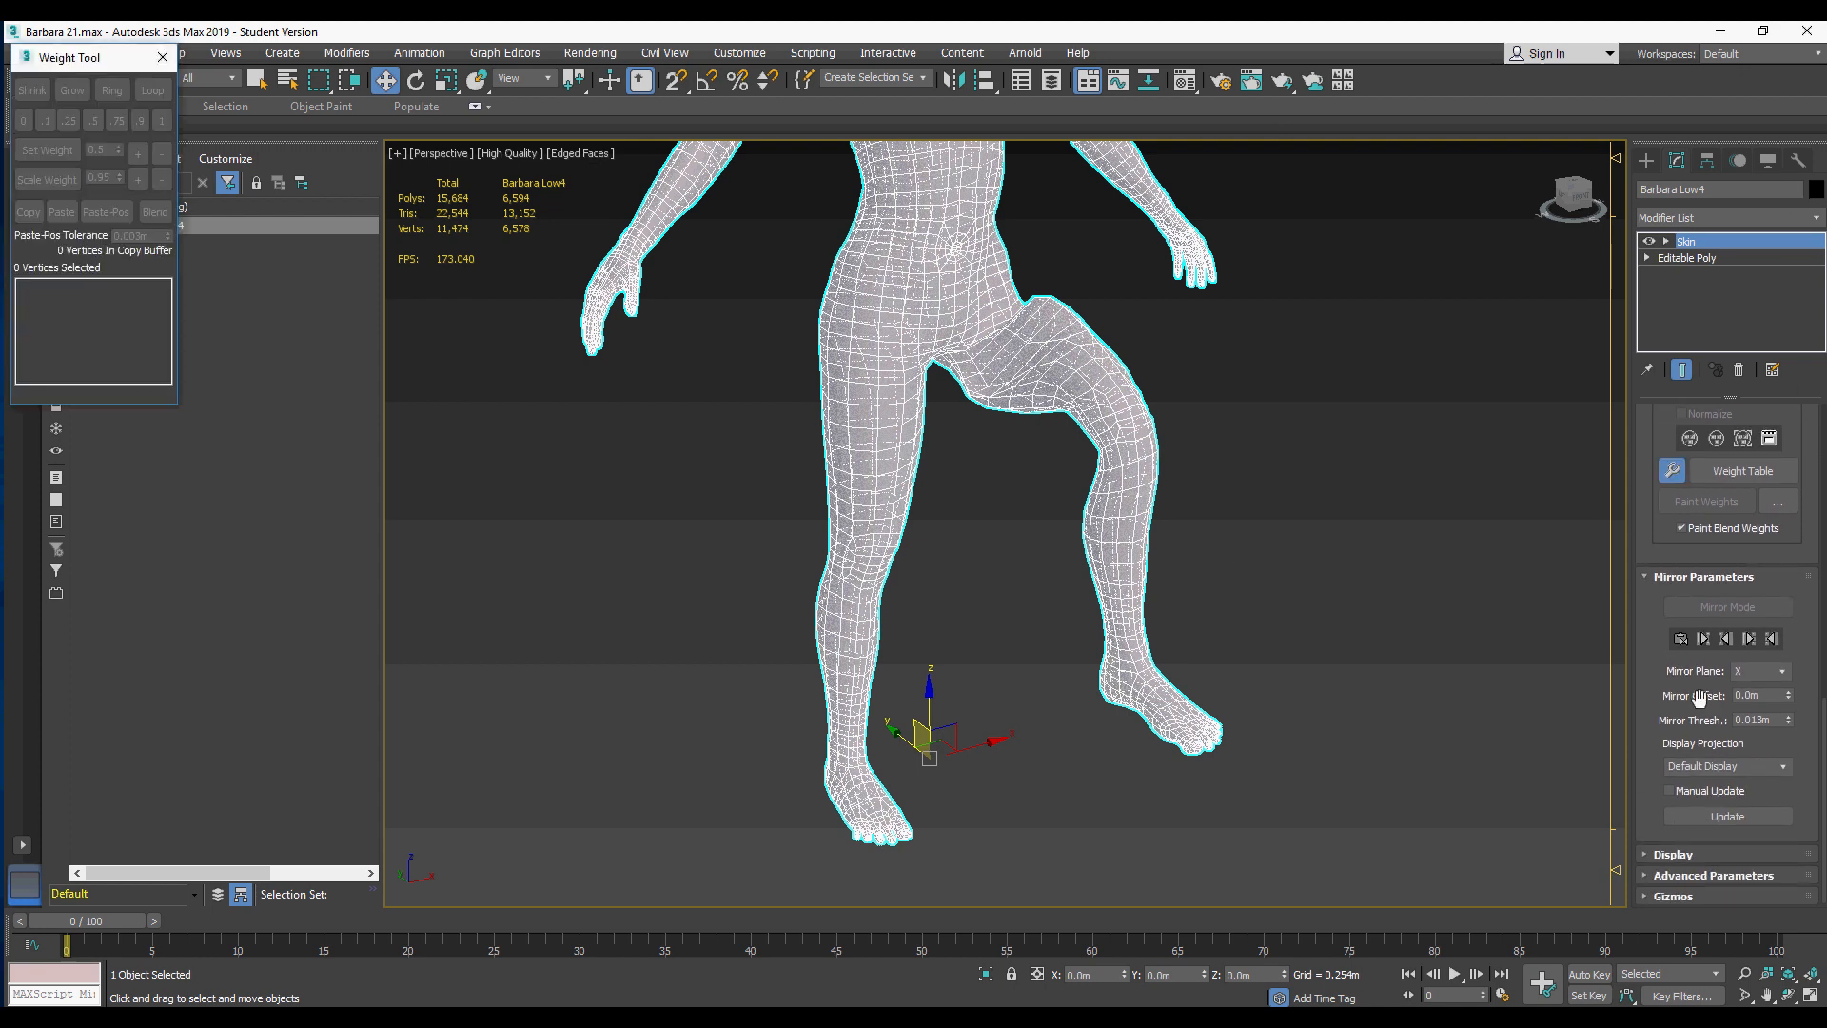
Step: Expand the Skin modifier's display options and start editing its envelopes
{"action": "left_click", "coordinate": [1672, 854]}
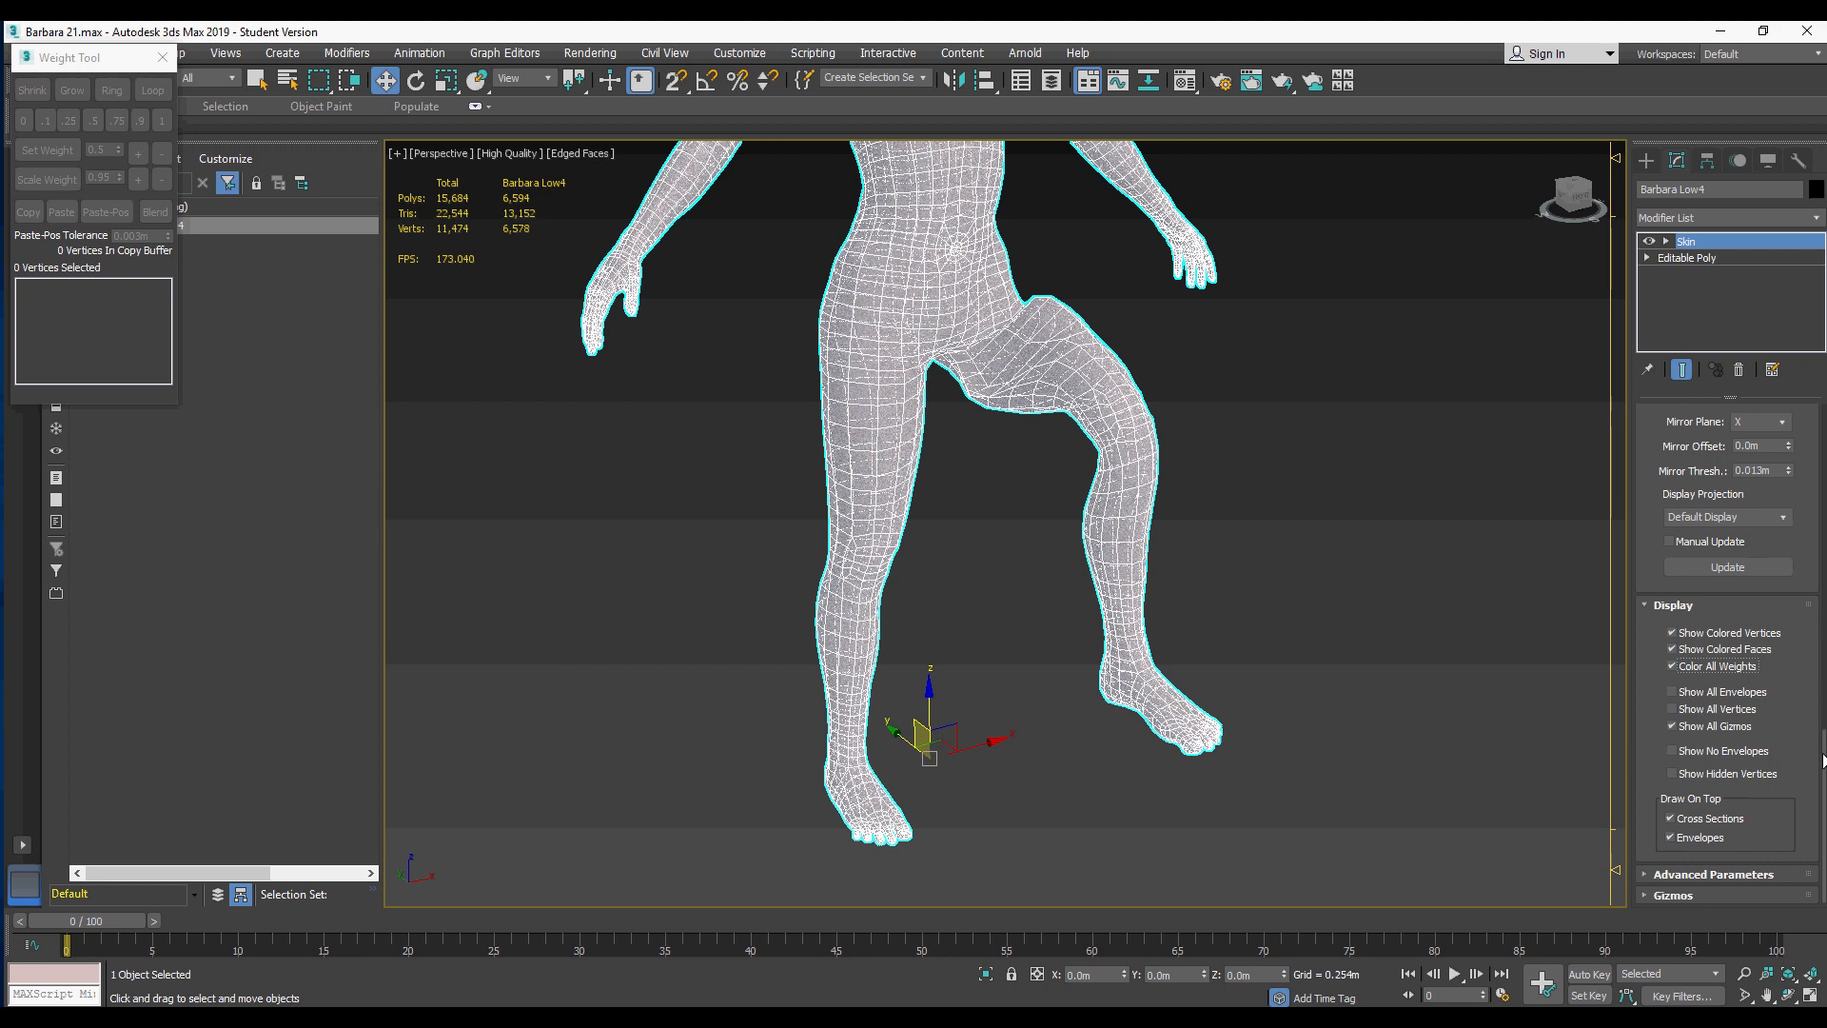
{"action": "scroll", "coordinate": [1823, 759], "scroll_direction": "up", "scroll_amount": 10}
{"action": "left_click", "coordinate": [1726, 438]}
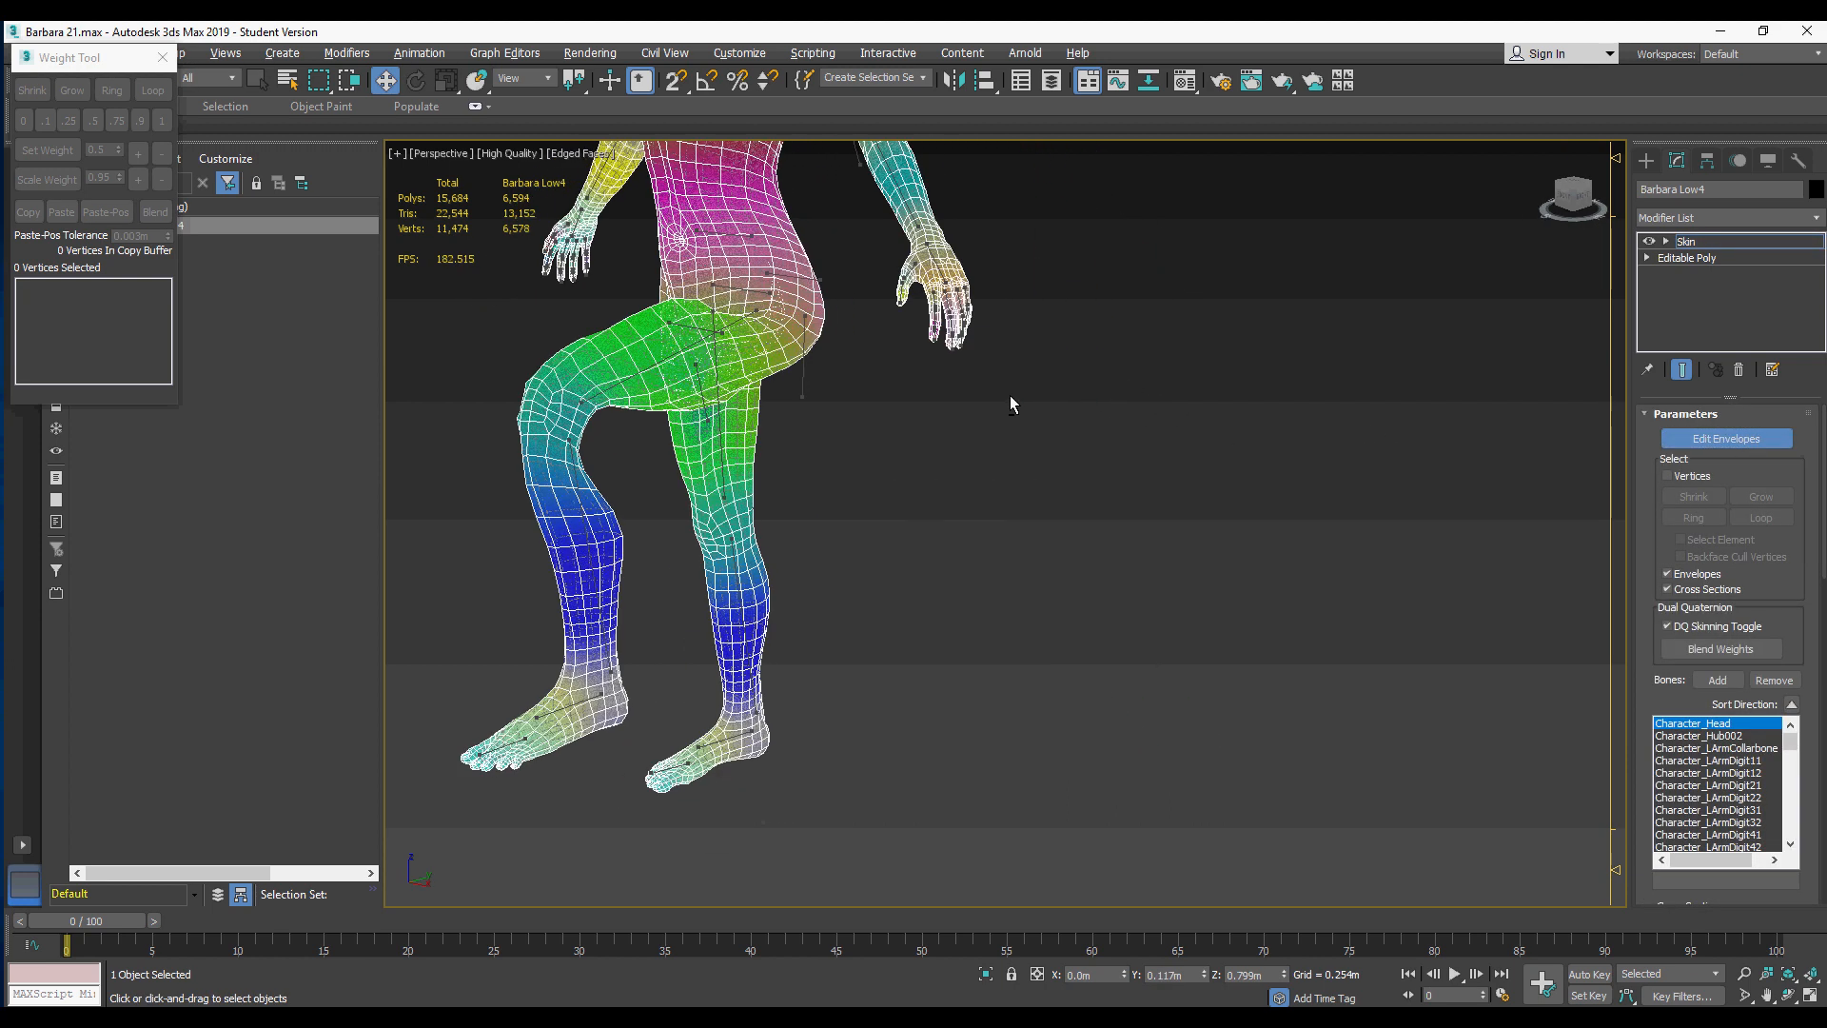
Step: Place the Weight Tool window beside the raised left leg and enable vertex selection for the Skin modifier
{"action": "middle_click_drag", "start_coordinate": [1241, 400], "coordinate": [1059, 394]}
{"action": "left_click_drag", "start_coordinate": [86, 63], "coordinate": [1358, 332]}
{"action": "scroll", "coordinate": [1047, 436], "scroll_direction": "up", "scroll_amount": 4}
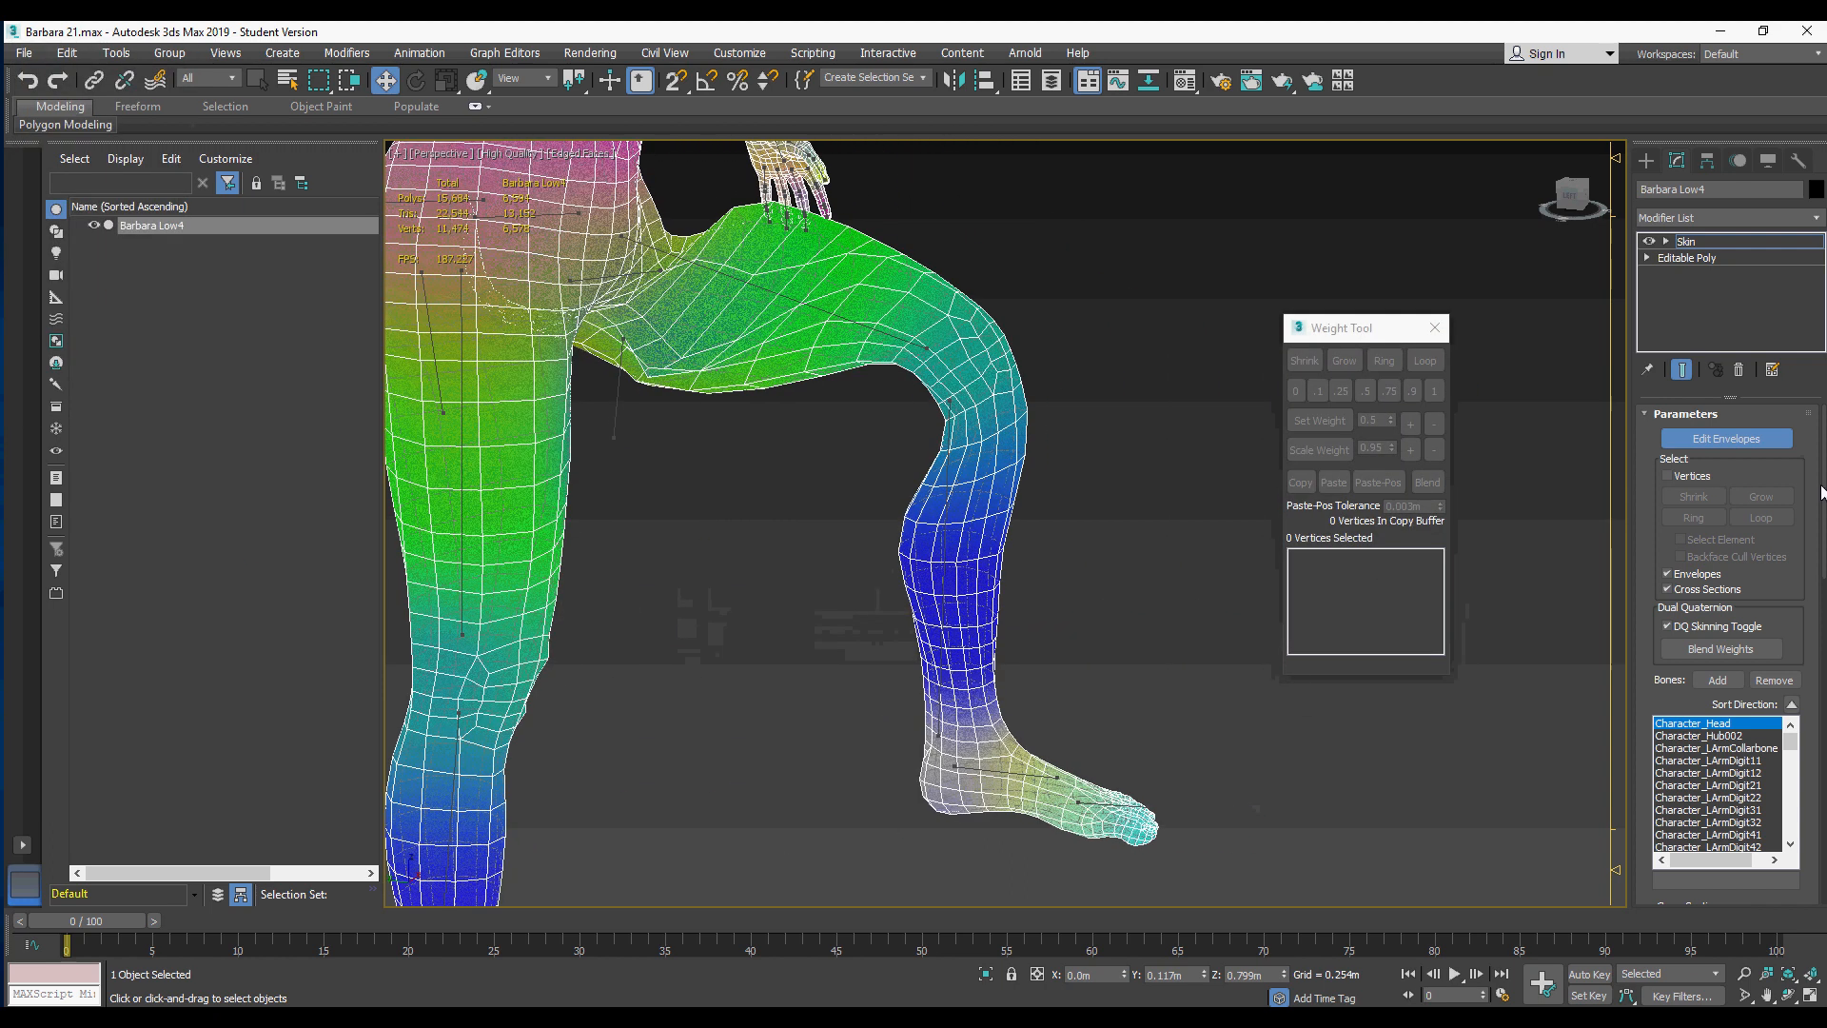
{"action": "left_click", "coordinate": [1682, 474]}
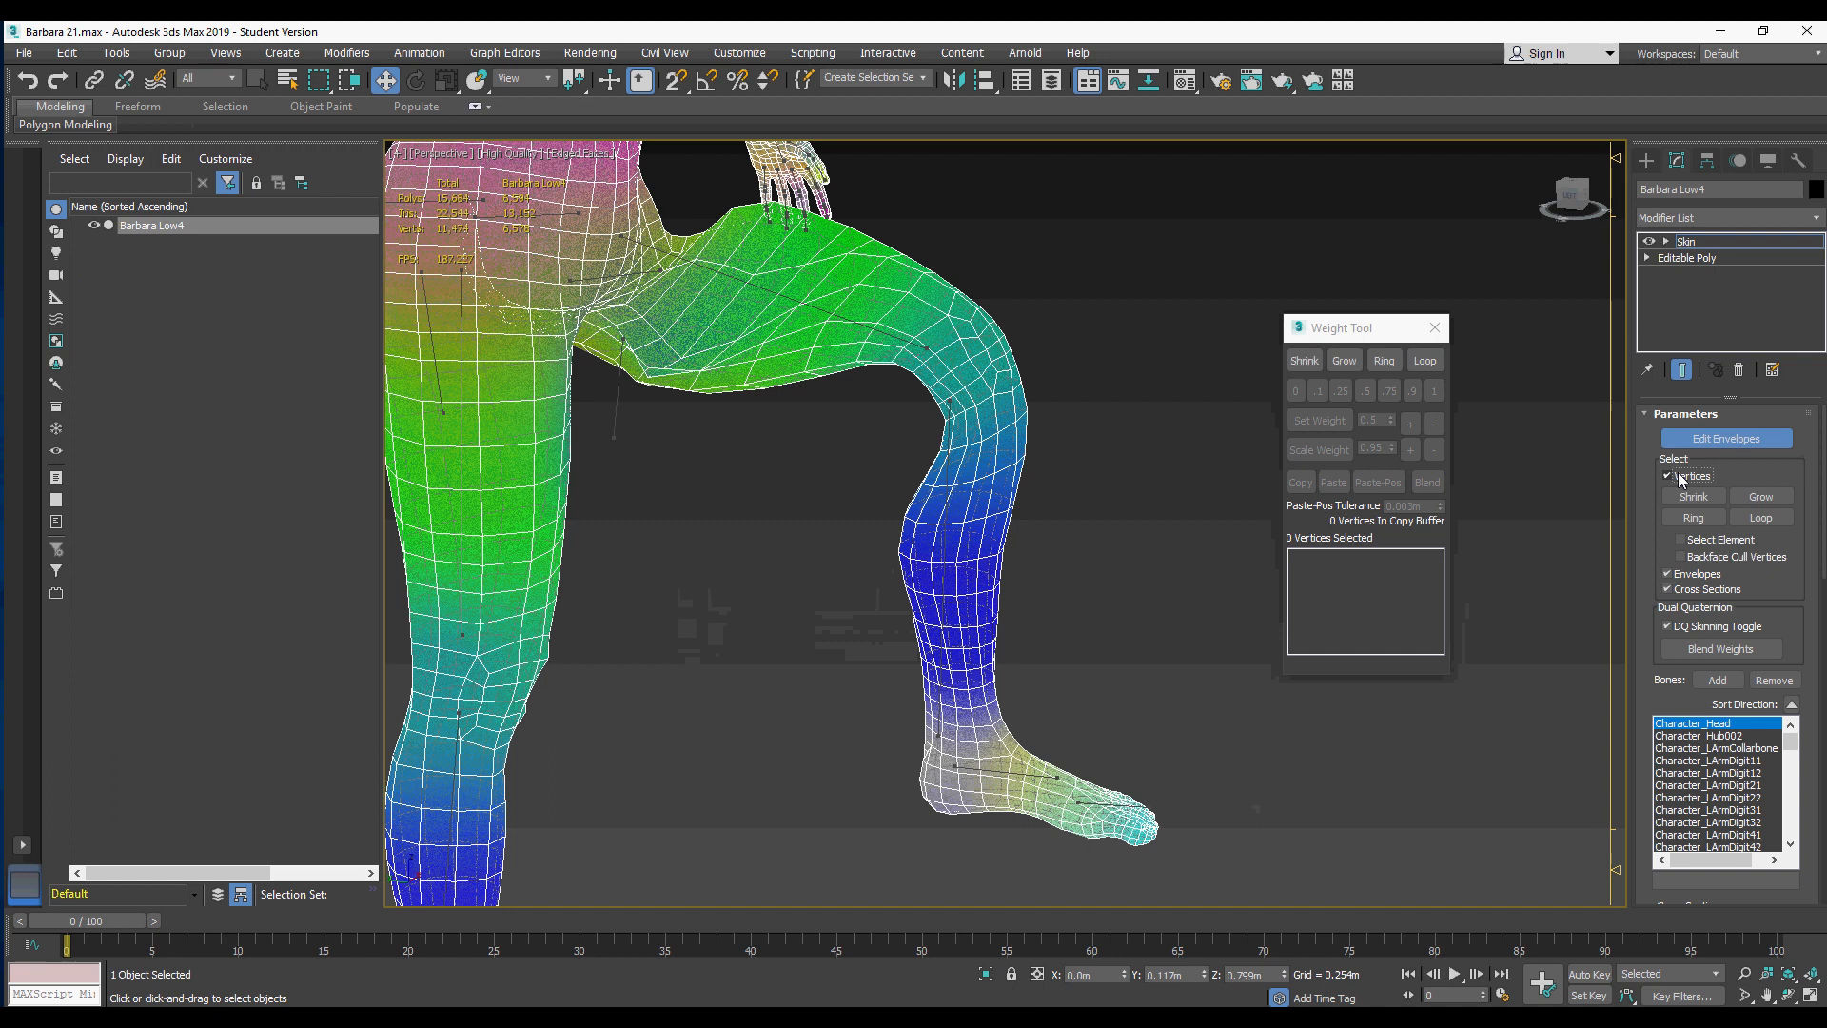
Step: Select the complete vertex loop around the leg just below the bent left knee
{"action": "middle_click_drag", "start_coordinate": [918, 517], "coordinate": [887, 430]}
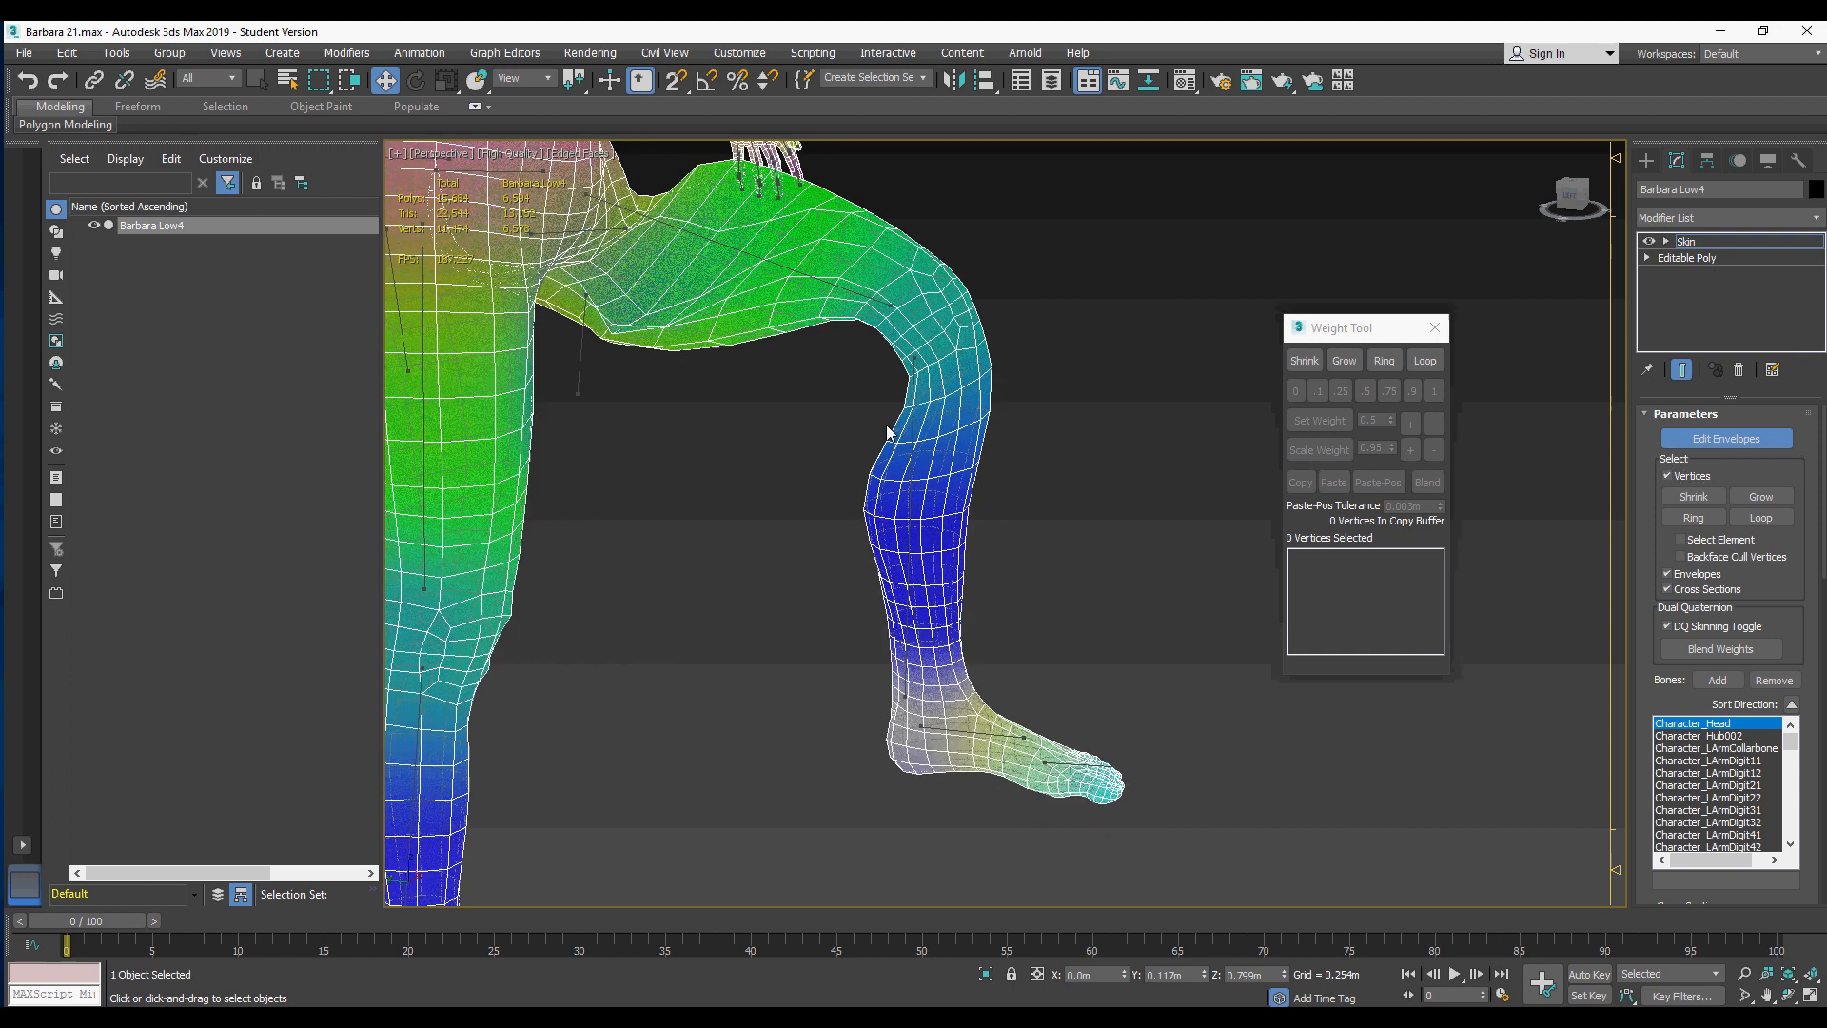
{"action": "left_click", "coordinate": [937, 438]}
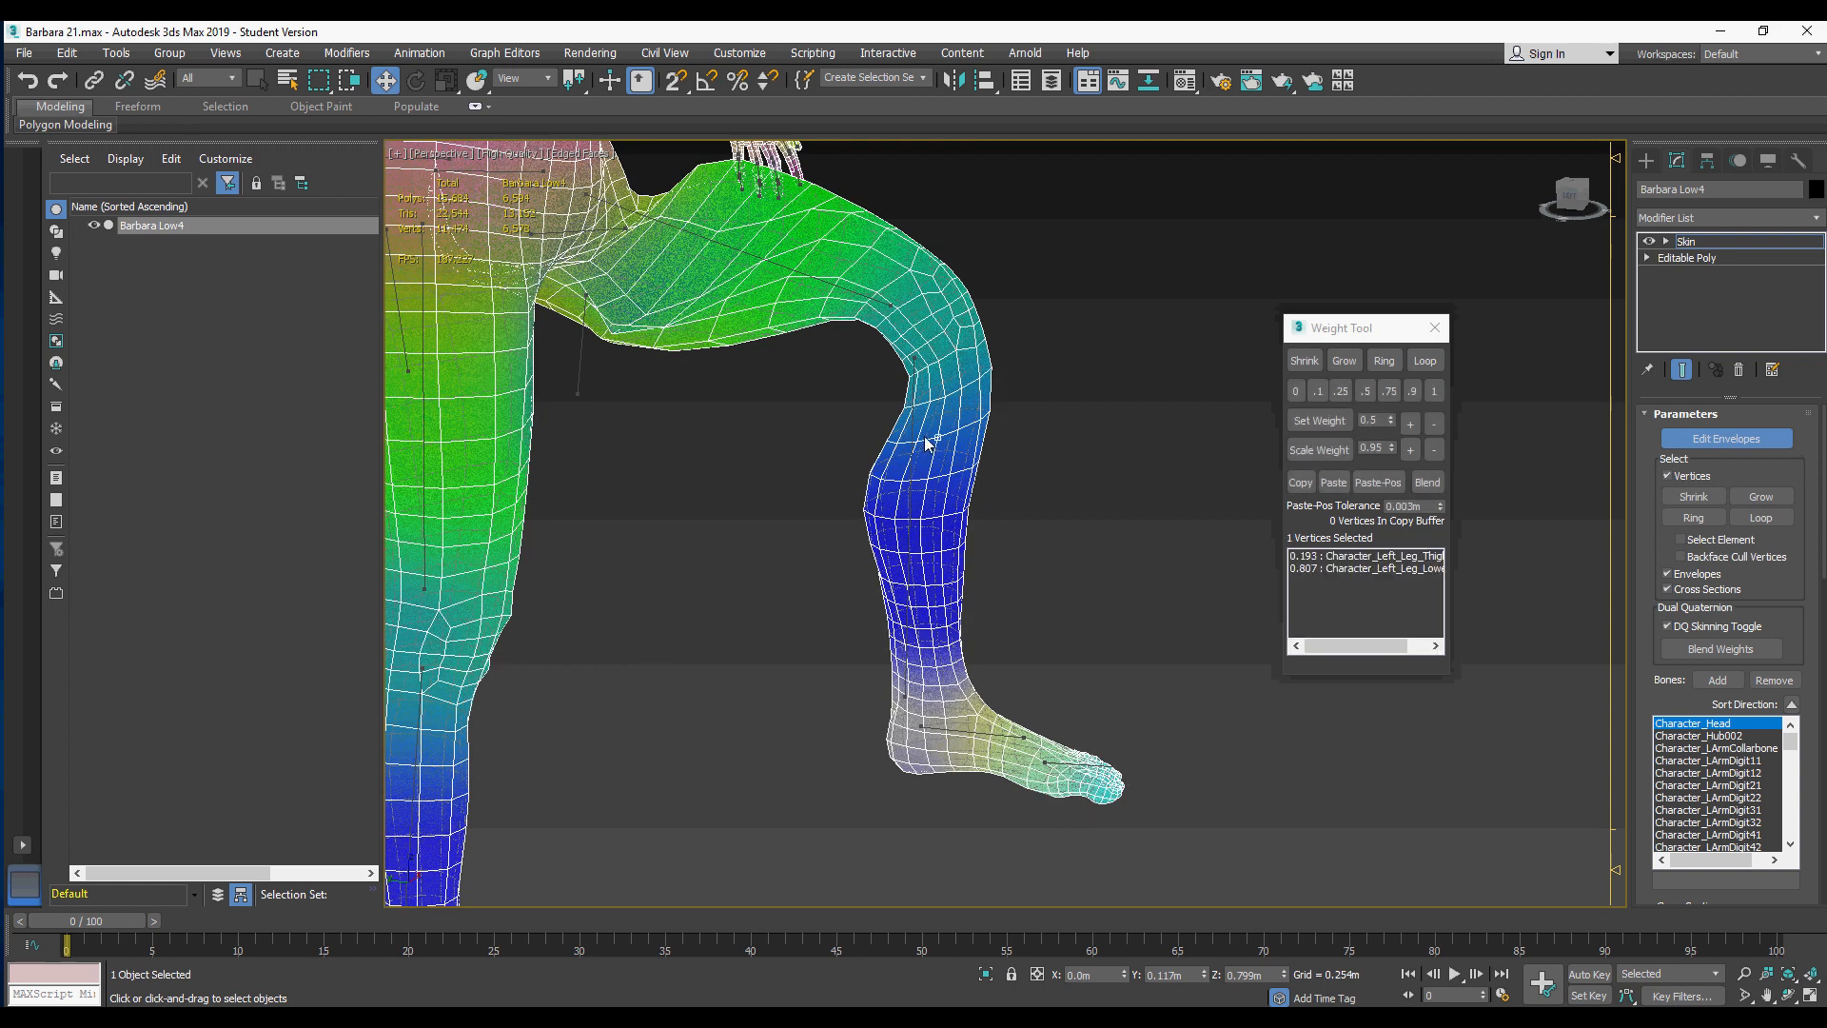
{"action": "left_click", "coordinate": [1416, 362]}
{"action": "scroll", "coordinate": [984, 454], "scroll_direction": "up", "scroll_amount": 3}
{"action": "scroll", "coordinate": [989, 466], "scroll_direction": "down", "scroll_amount": 2}
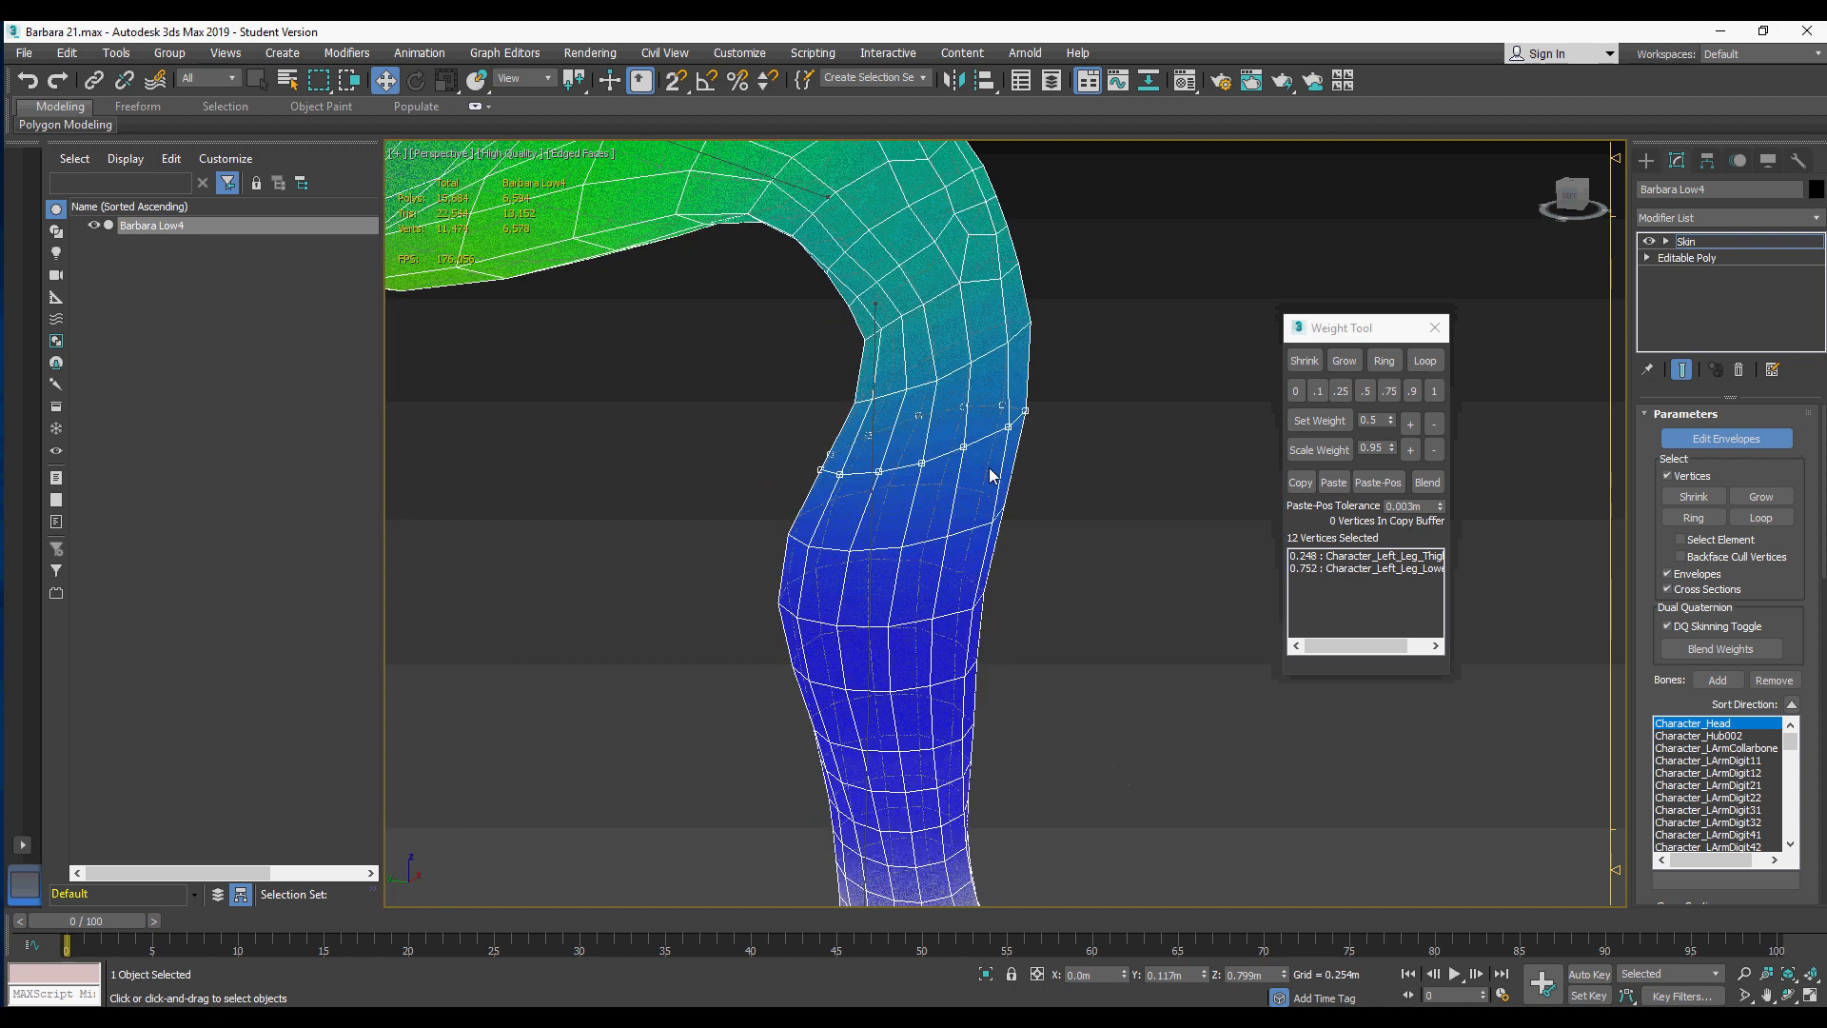
{"action": "middle_click_drag", "start_coordinate": [966, 463], "coordinate": [1014, 503]}
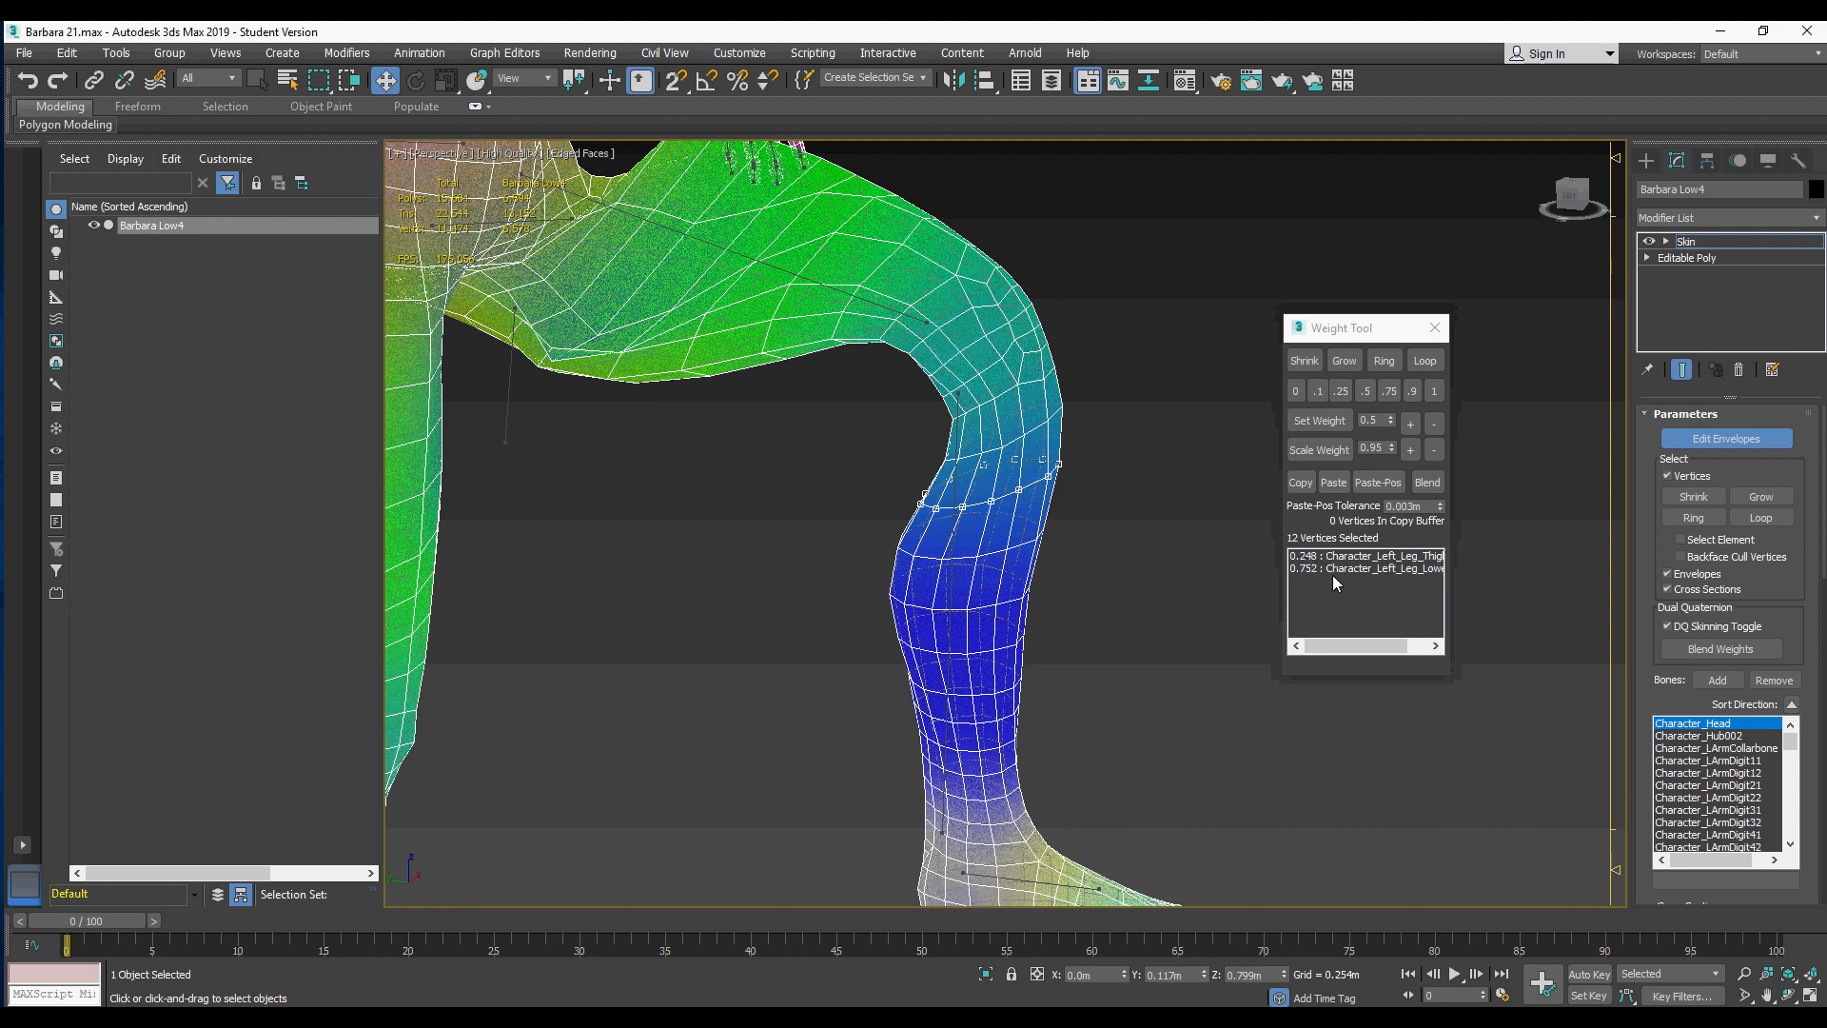
Step: Raise the left lower-leg bone's weight to about 0.85 on the selected loop and about 0.9 on the loop beneath it
{"action": "left_click", "coordinate": [1386, 571]}
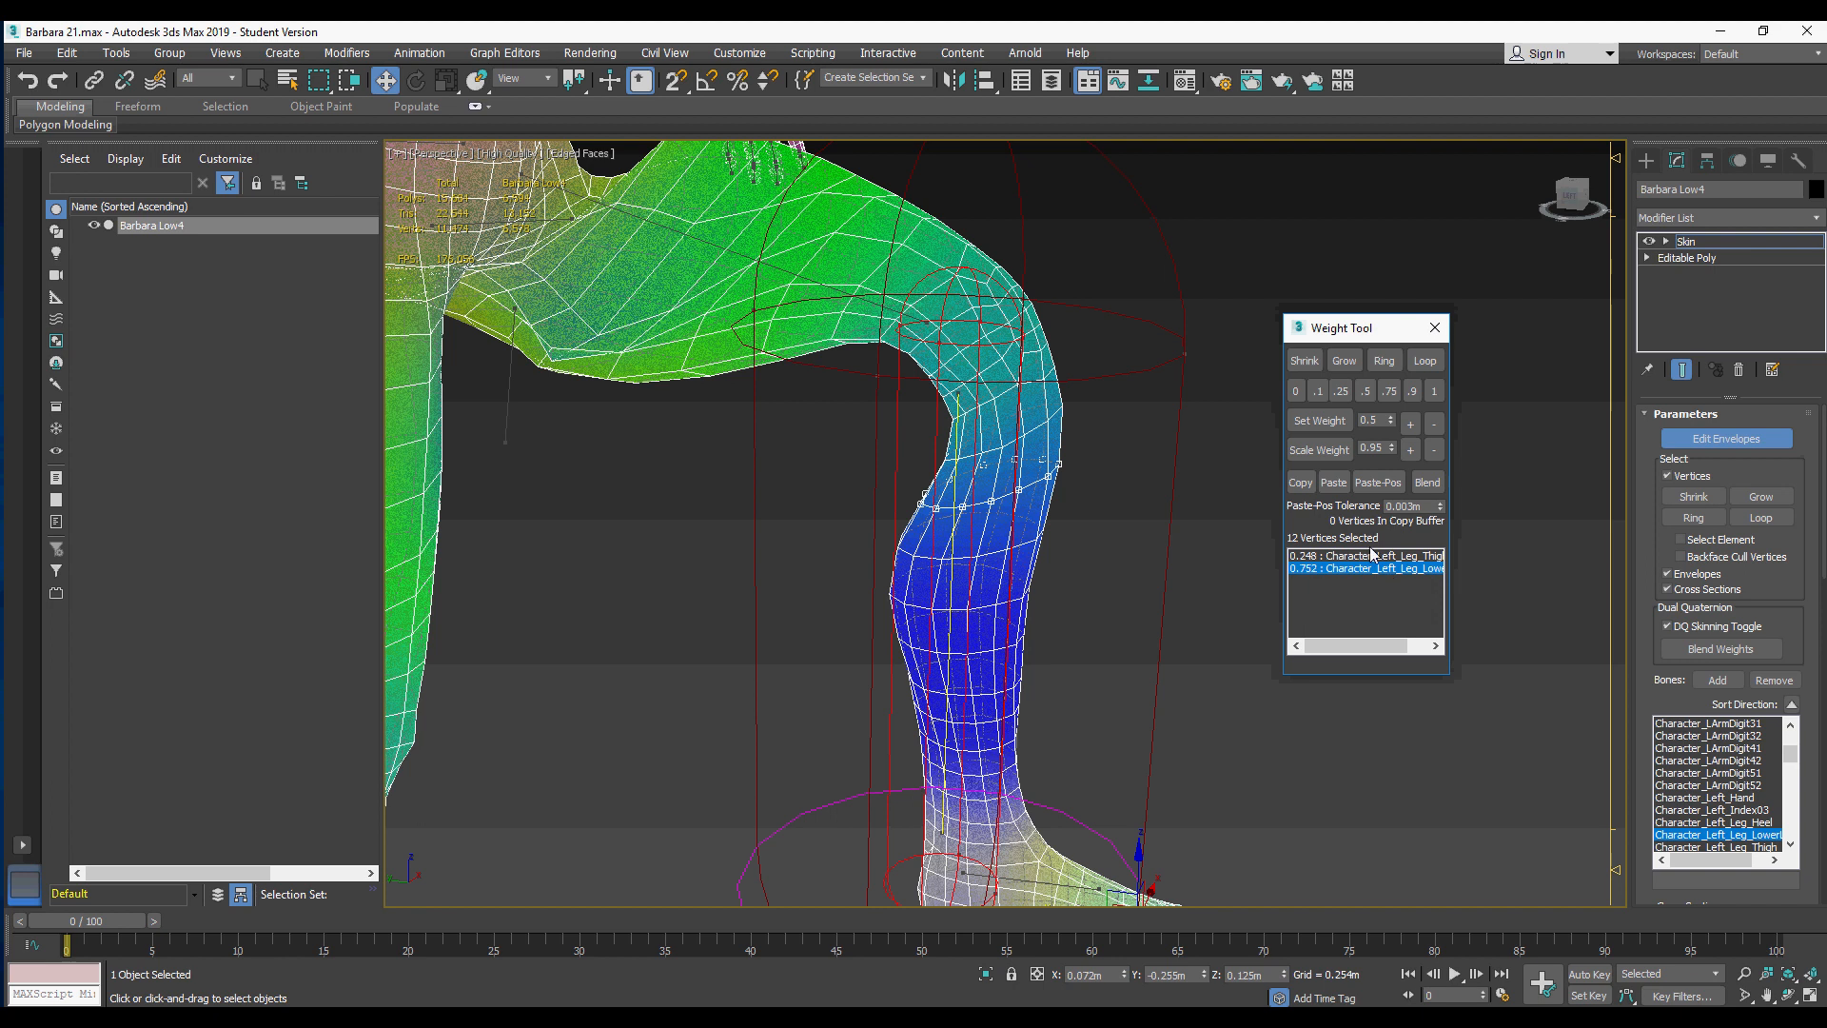
{"action": "left_click", "coordinate": [1370, 557]}
{"action": "left_click", "coordinate": [1374, 569]}
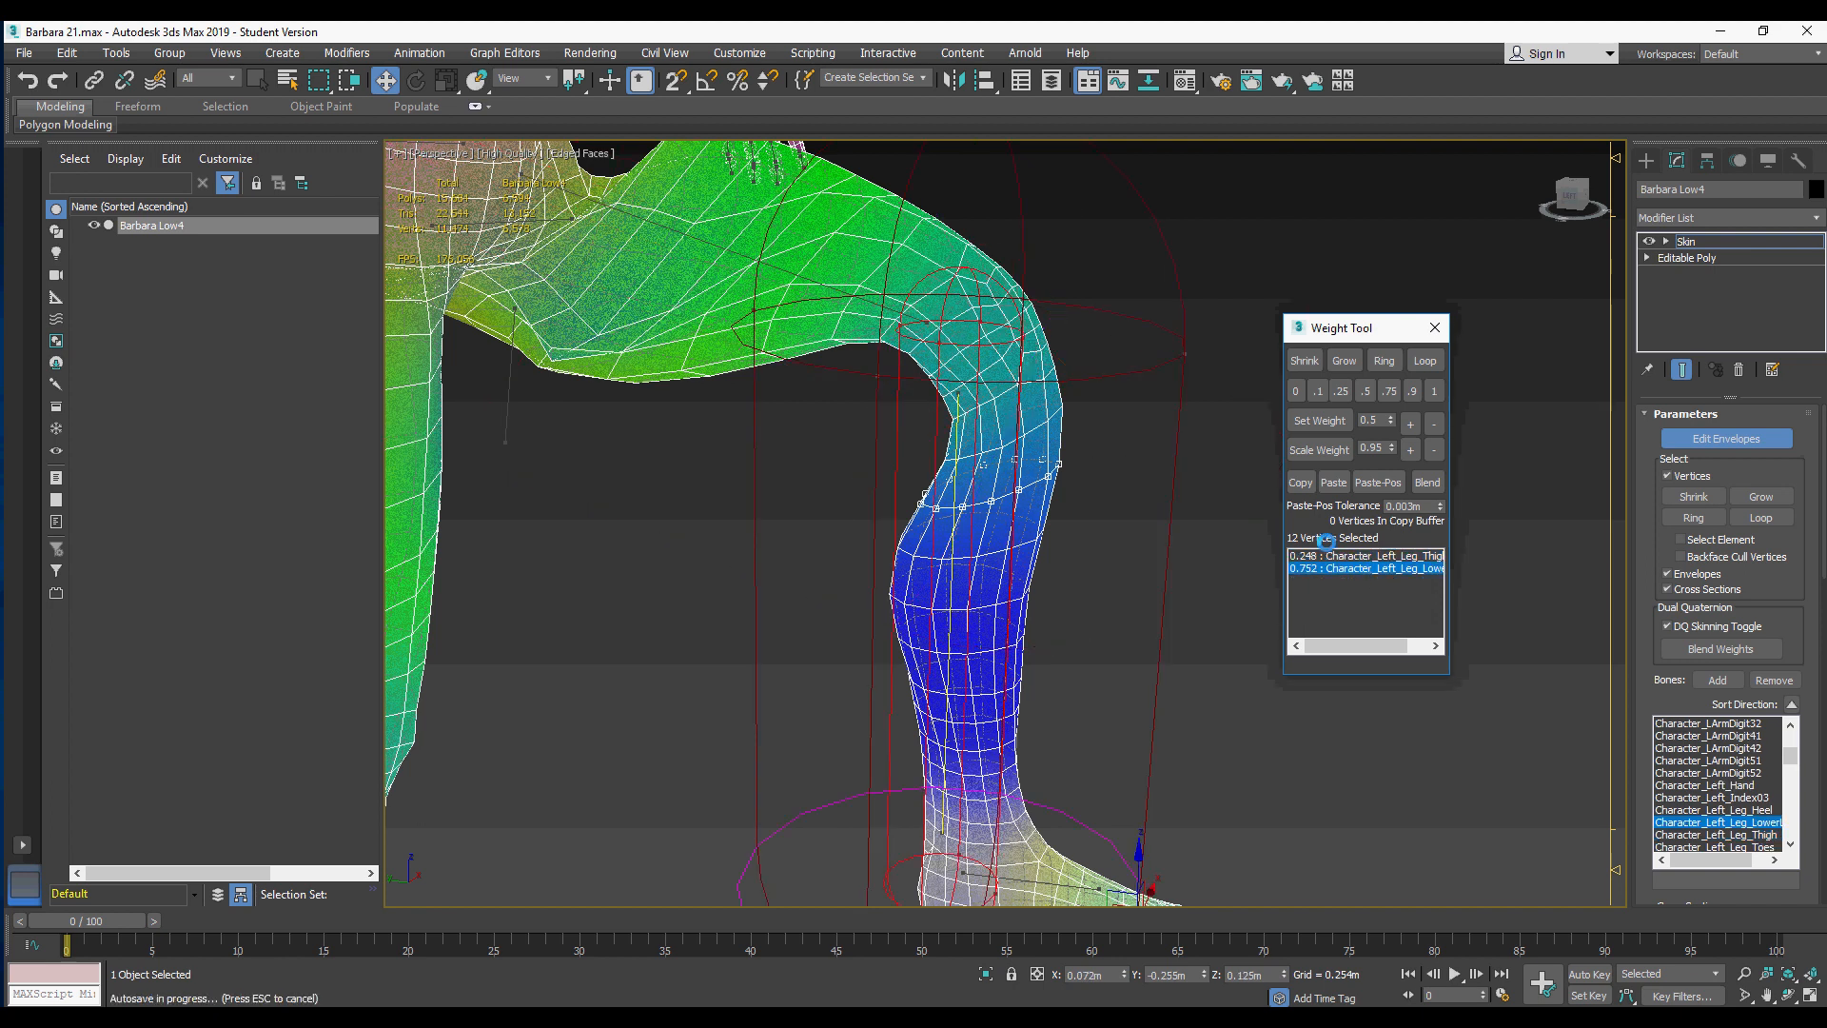
{"action": "middle_click_drag", "start_coordinate": [927, 499], "coordinate": [947, 509]}
{"action": "middle_click_drag", "start_coordinate": [1067, 465], "coordinate": [1048, 453]}
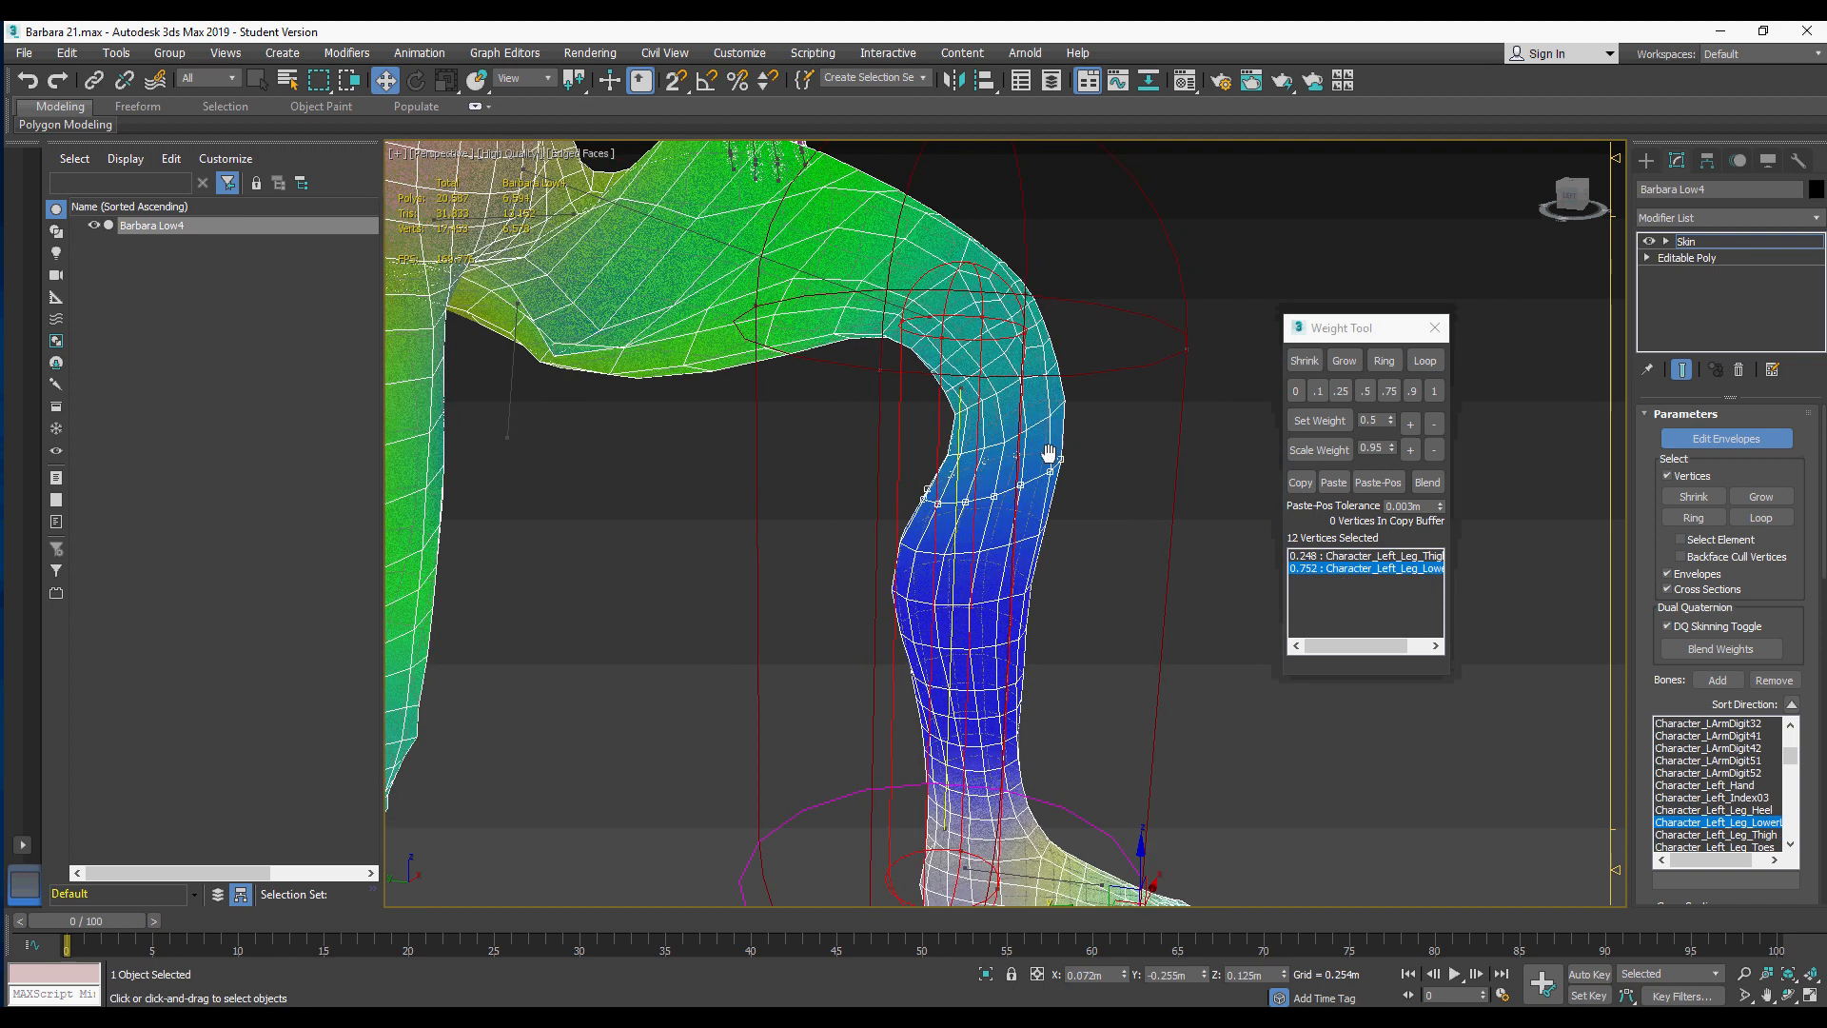
{"action": "left_click", "coordinate": [1411, 424]}
{"action": "left_click", "coordinate": [1412, 425]}
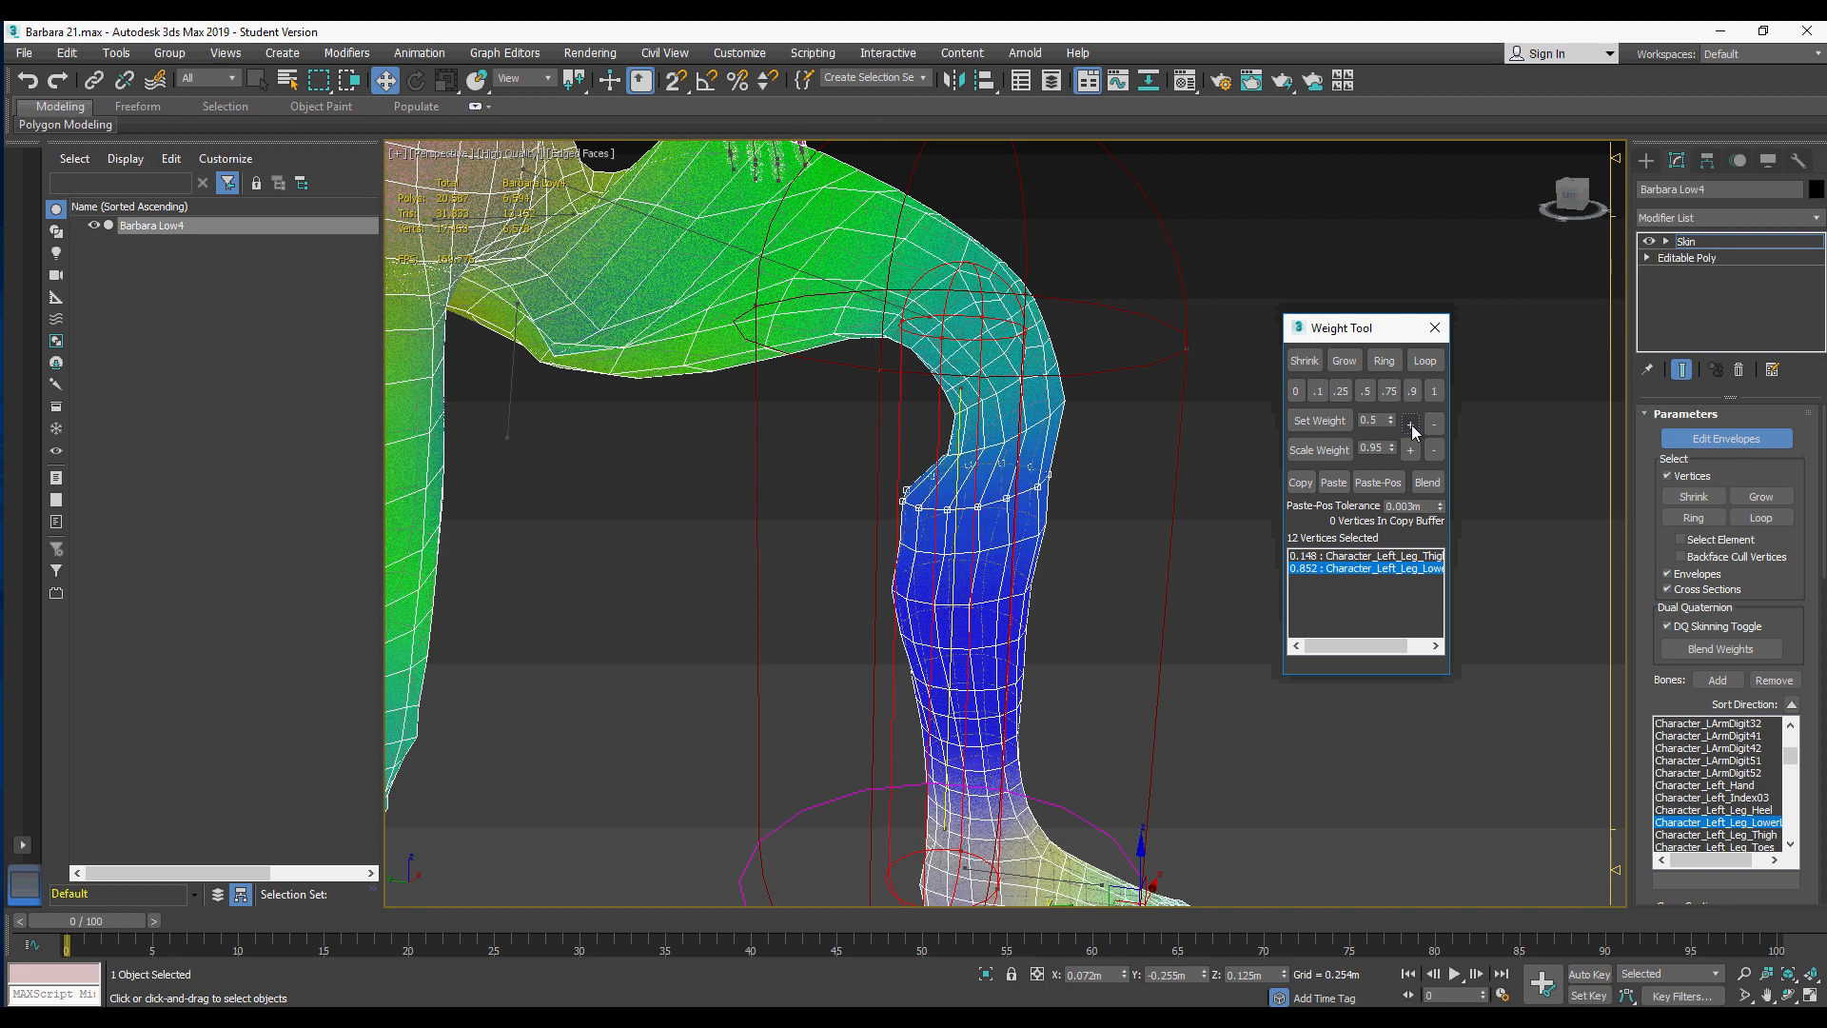
{"action": "left_click", "coordinate": [1424, 361]}
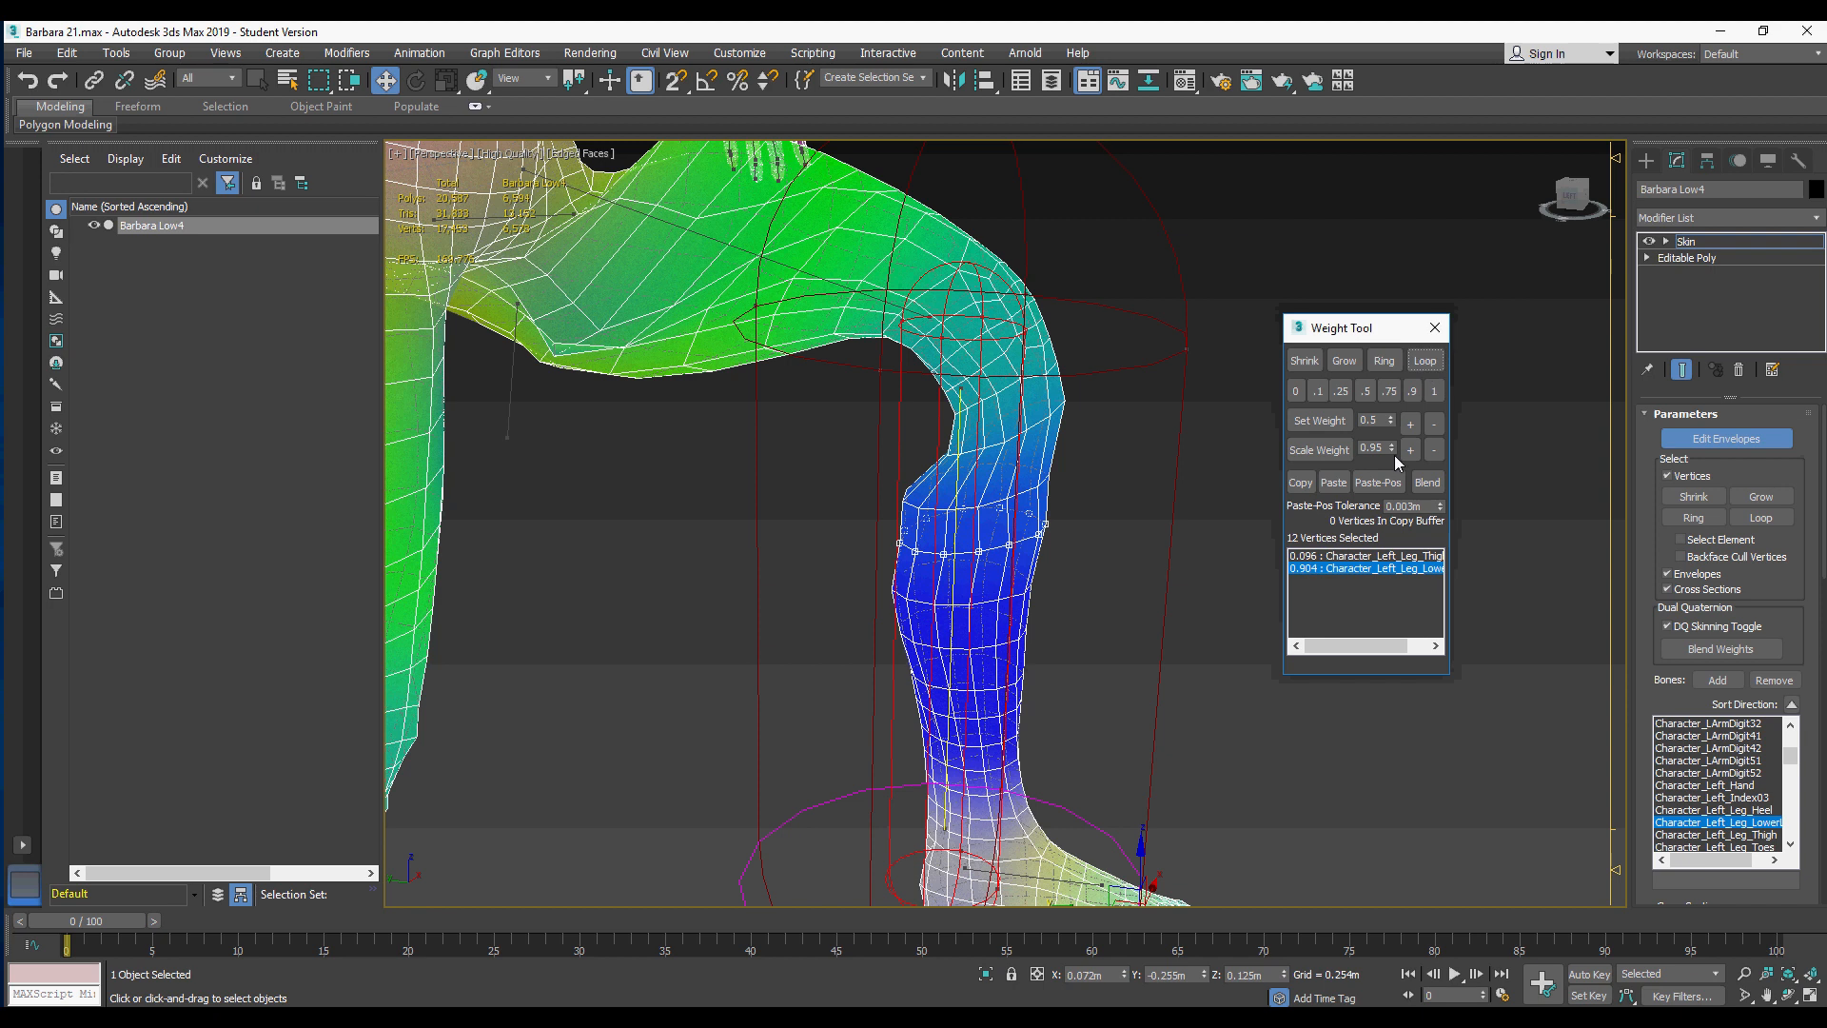
Step: Raise the lower-leg weight to about 0.9 on the vertex loop closer to the knee and slightly on the one below
{"action": "left_click", "coordinate": [1003, 442]}
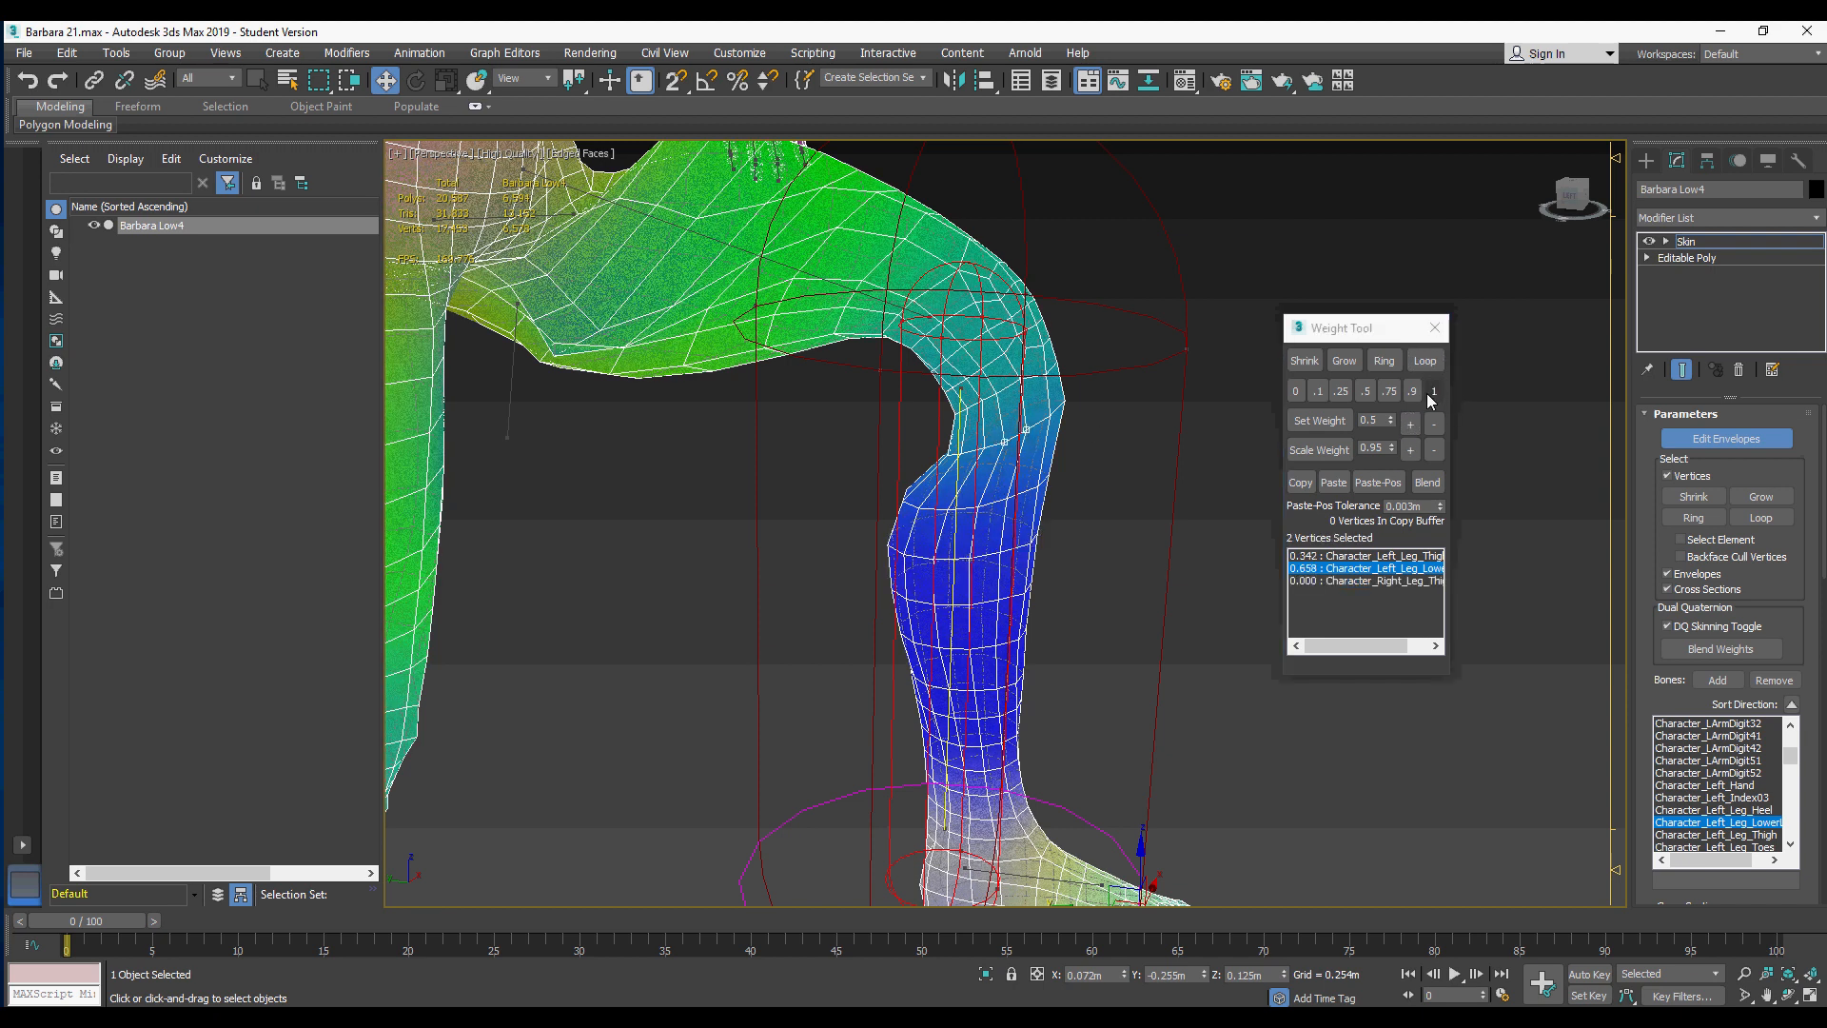
{"action": "left_click", "coordinate": [1425, 362]}
{"action": "left_click", "coordinate": [1411, 425]}
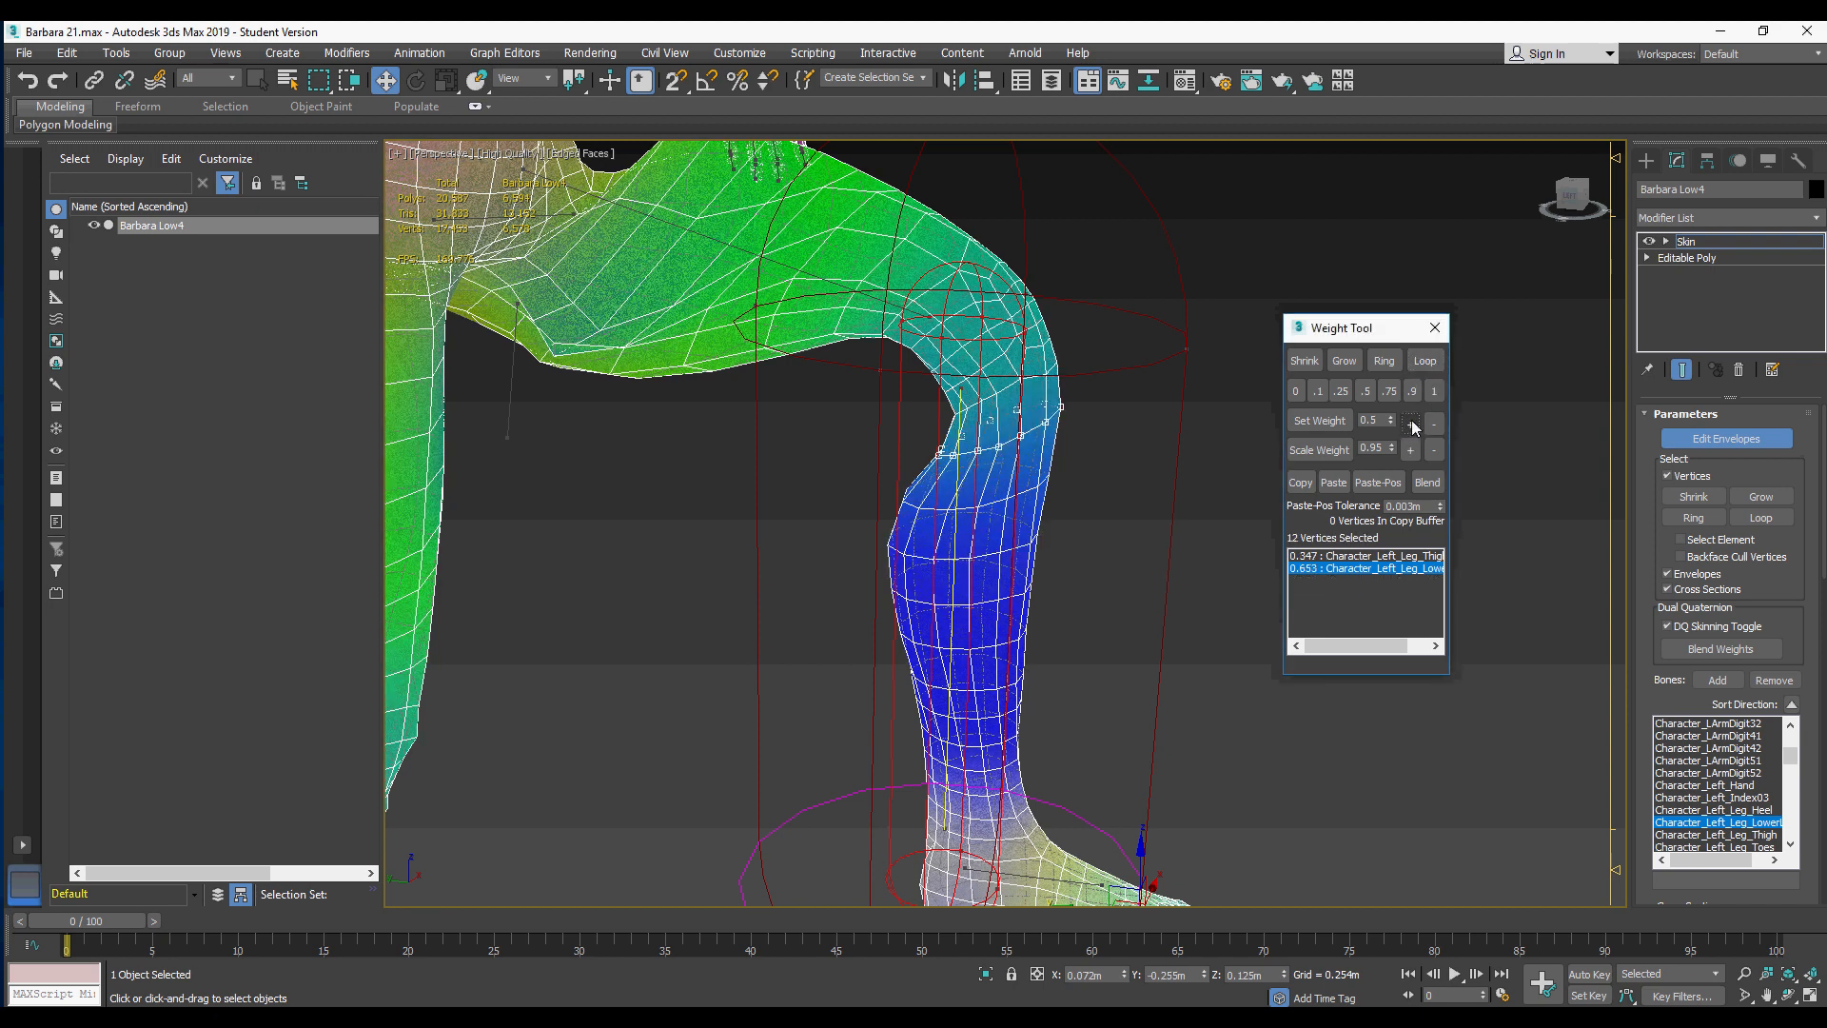
{"action": "left_click", "coordinate": [1411, 424]}
{"action": "left_click", "coordinate": [1411, 424]}
{"action": "left_click", "coordinate": [1412, 424]}
{"action": "left_click", "coordinate": [1411, 424]}
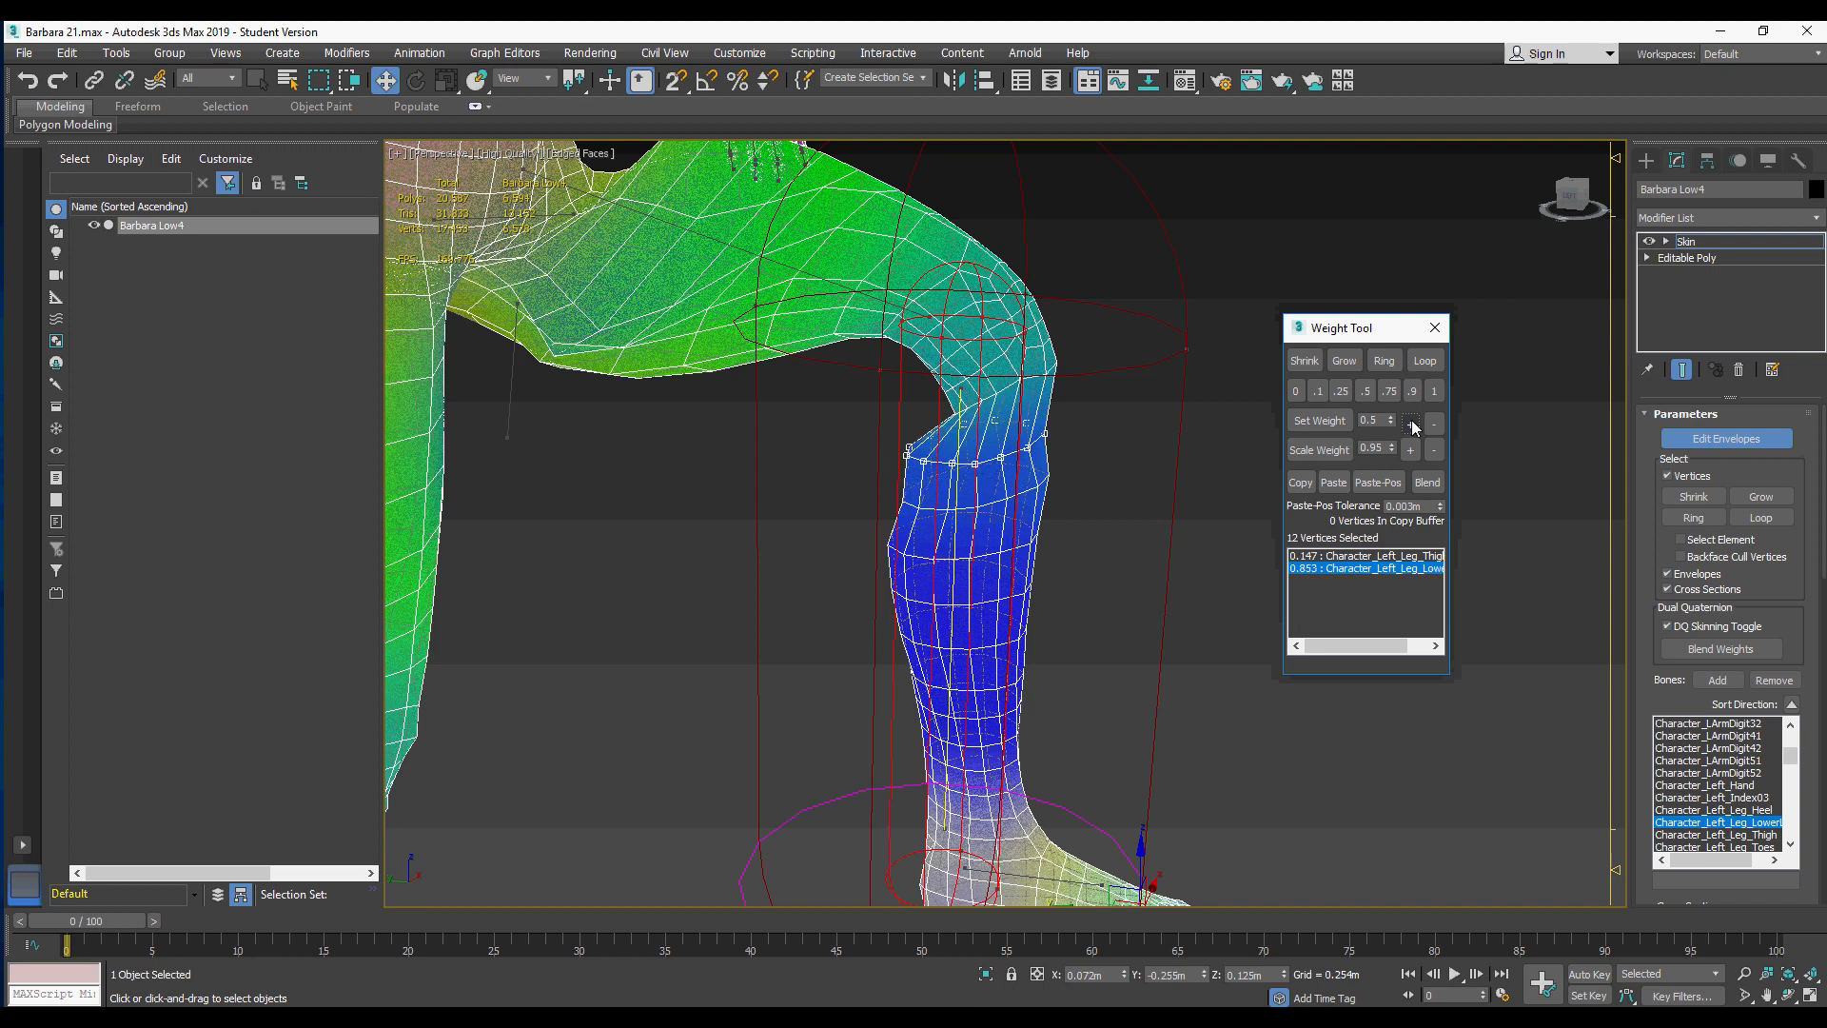
{"action": "left_click", "coordinate": [1411, 425]}
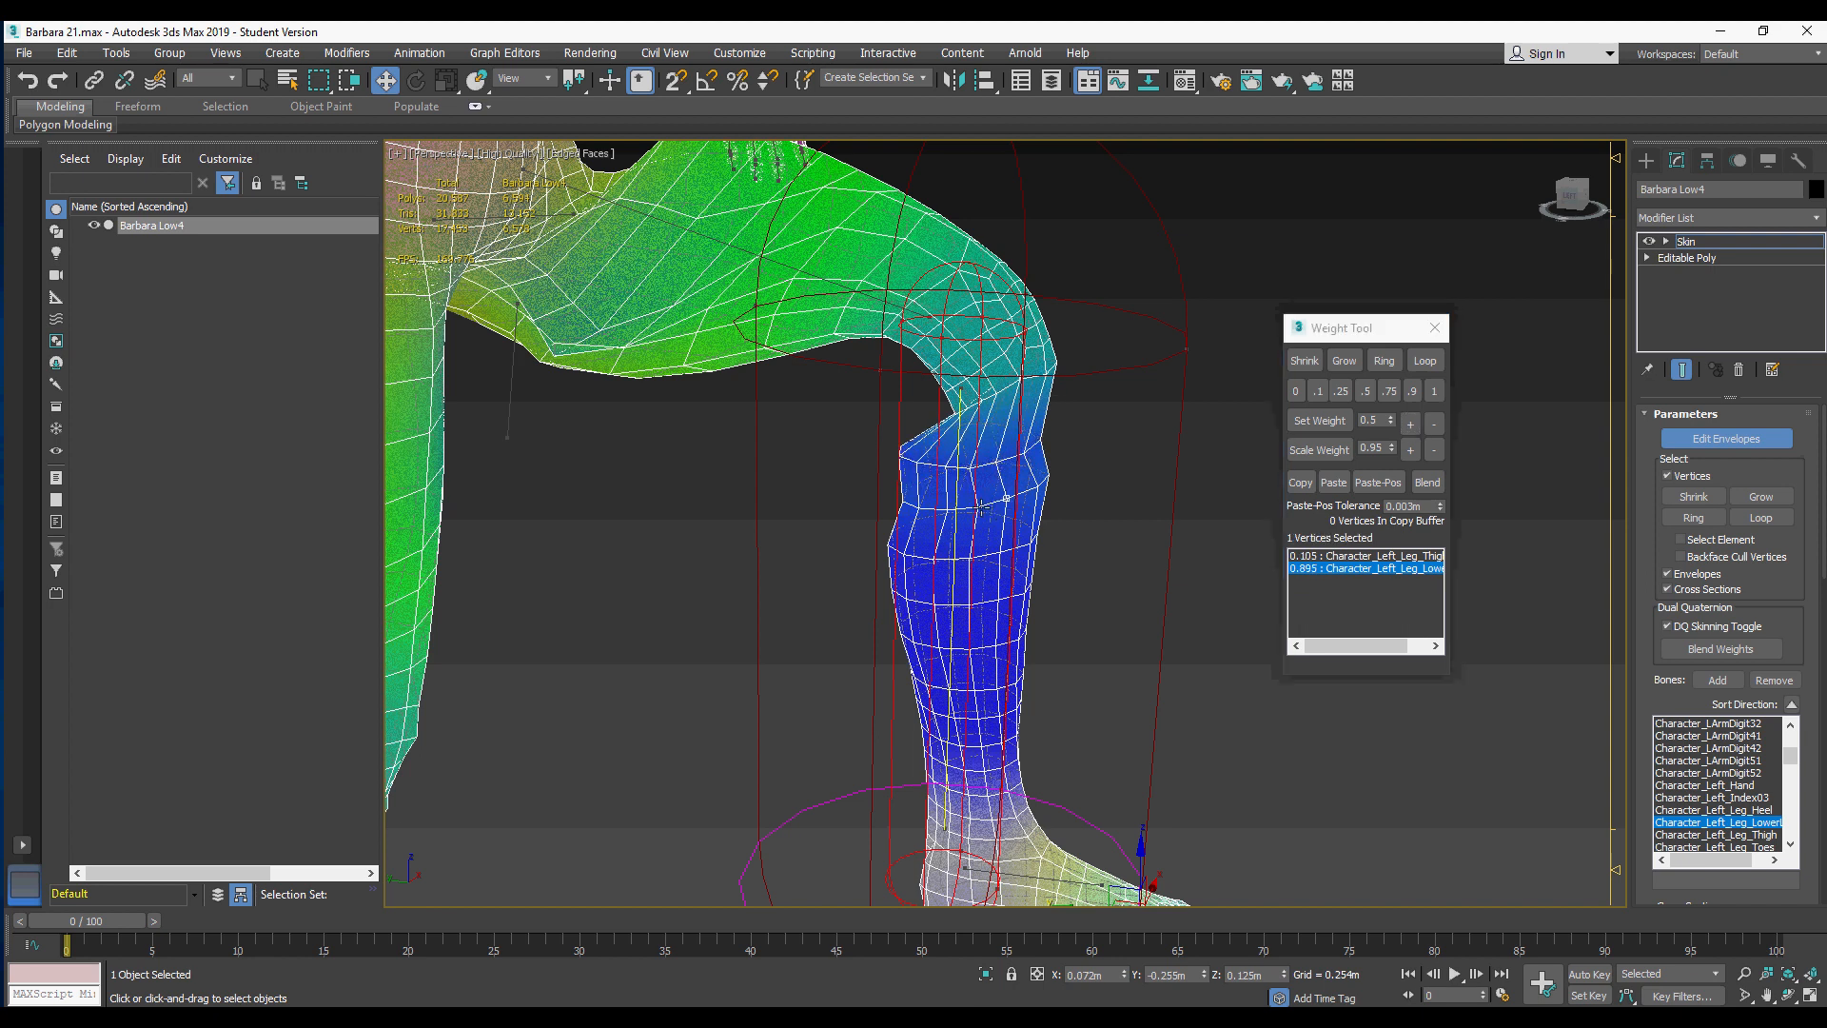
{"action": "left_click", "coordinate": [1411, 425]}
Step: Select the vertex loop running from the back of the knee and raise its lower-leg weight to 0.9
{"action": "mouse_move", "coordinate": [925, 499]}
{"action": "middle_mouse_down", "text": "alt"}
{"action": "mouse_move", "coordinate": [899, 437]}
{"action": "mouse_move", "coordinate": [803, 439]}
{"action": "mouse_move", "coordinate": [911, 435]}
{"action": "mouse_move", "coordinate": [937, 409]}
{"action": "mouse_move", "coordinate": [943, 501]}
{"action": "middle_mouse_up", "text": "alt"}
{"action": "scroll", "coordinate": [943, 500], "scroll_direction": "up", "scroll_amount": 4}
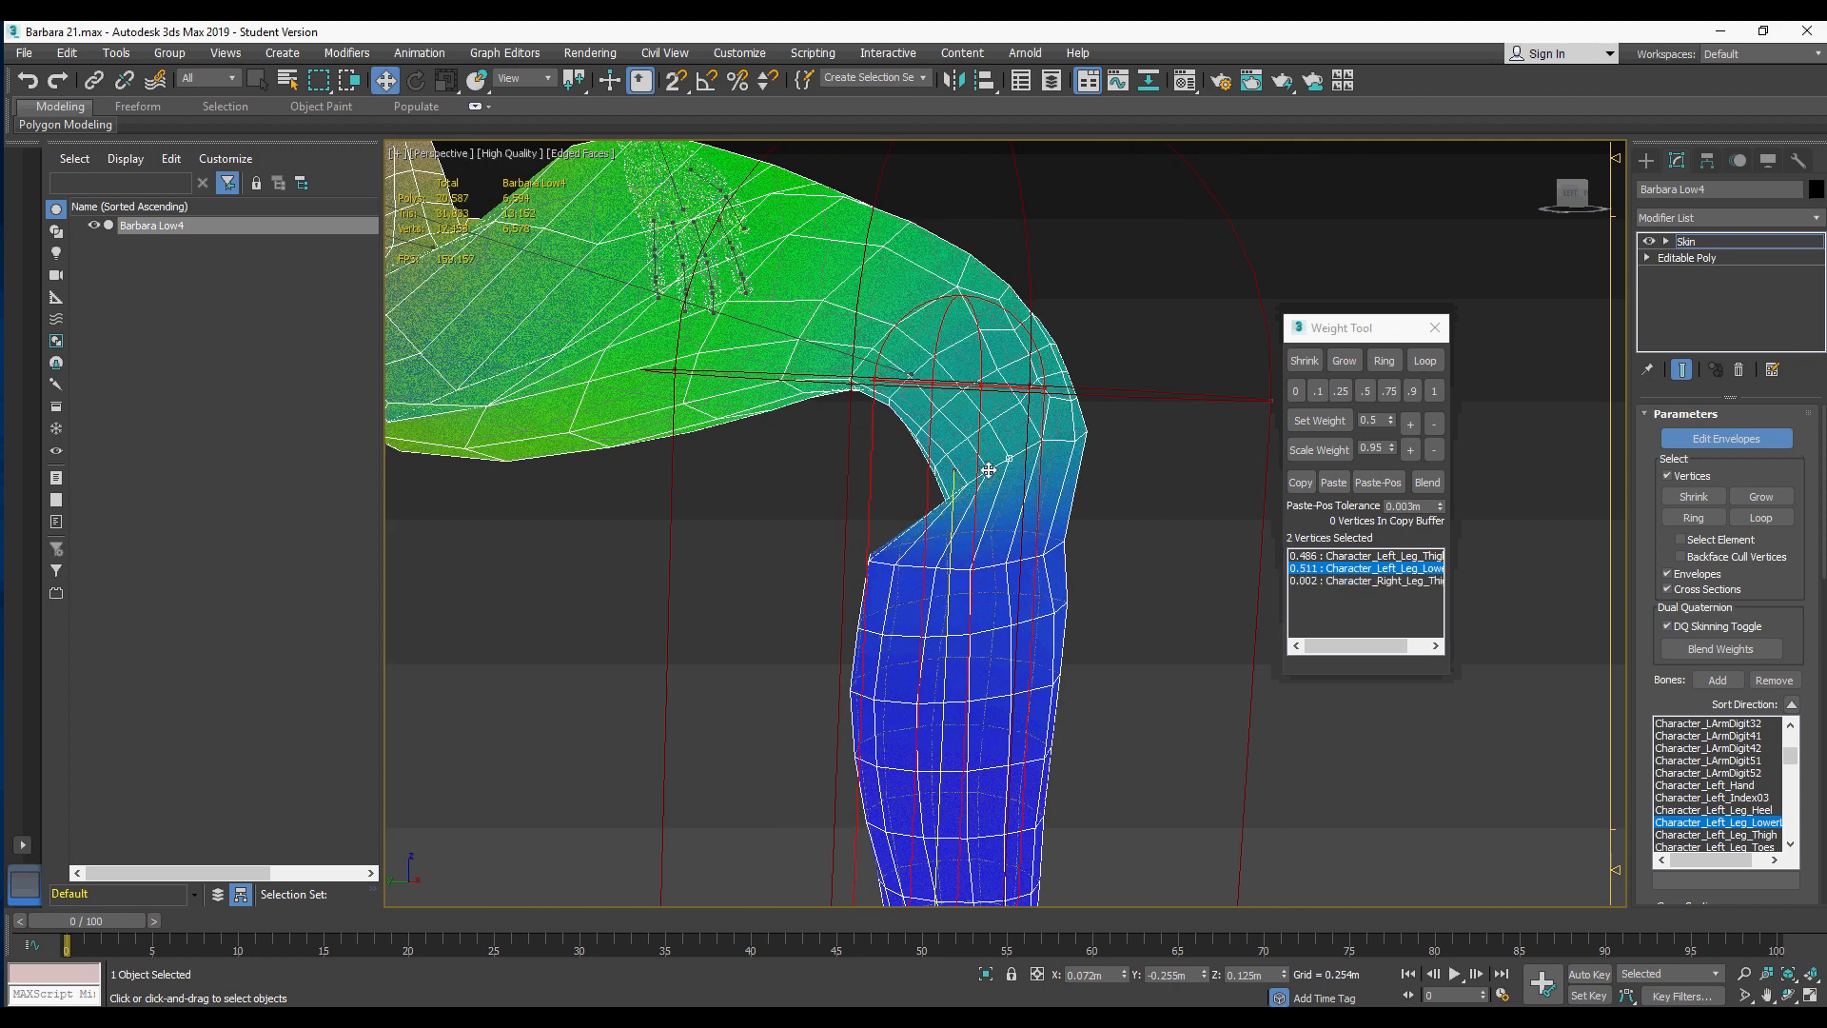
{"action": "left_click", "coordinate": [1427, 360]}
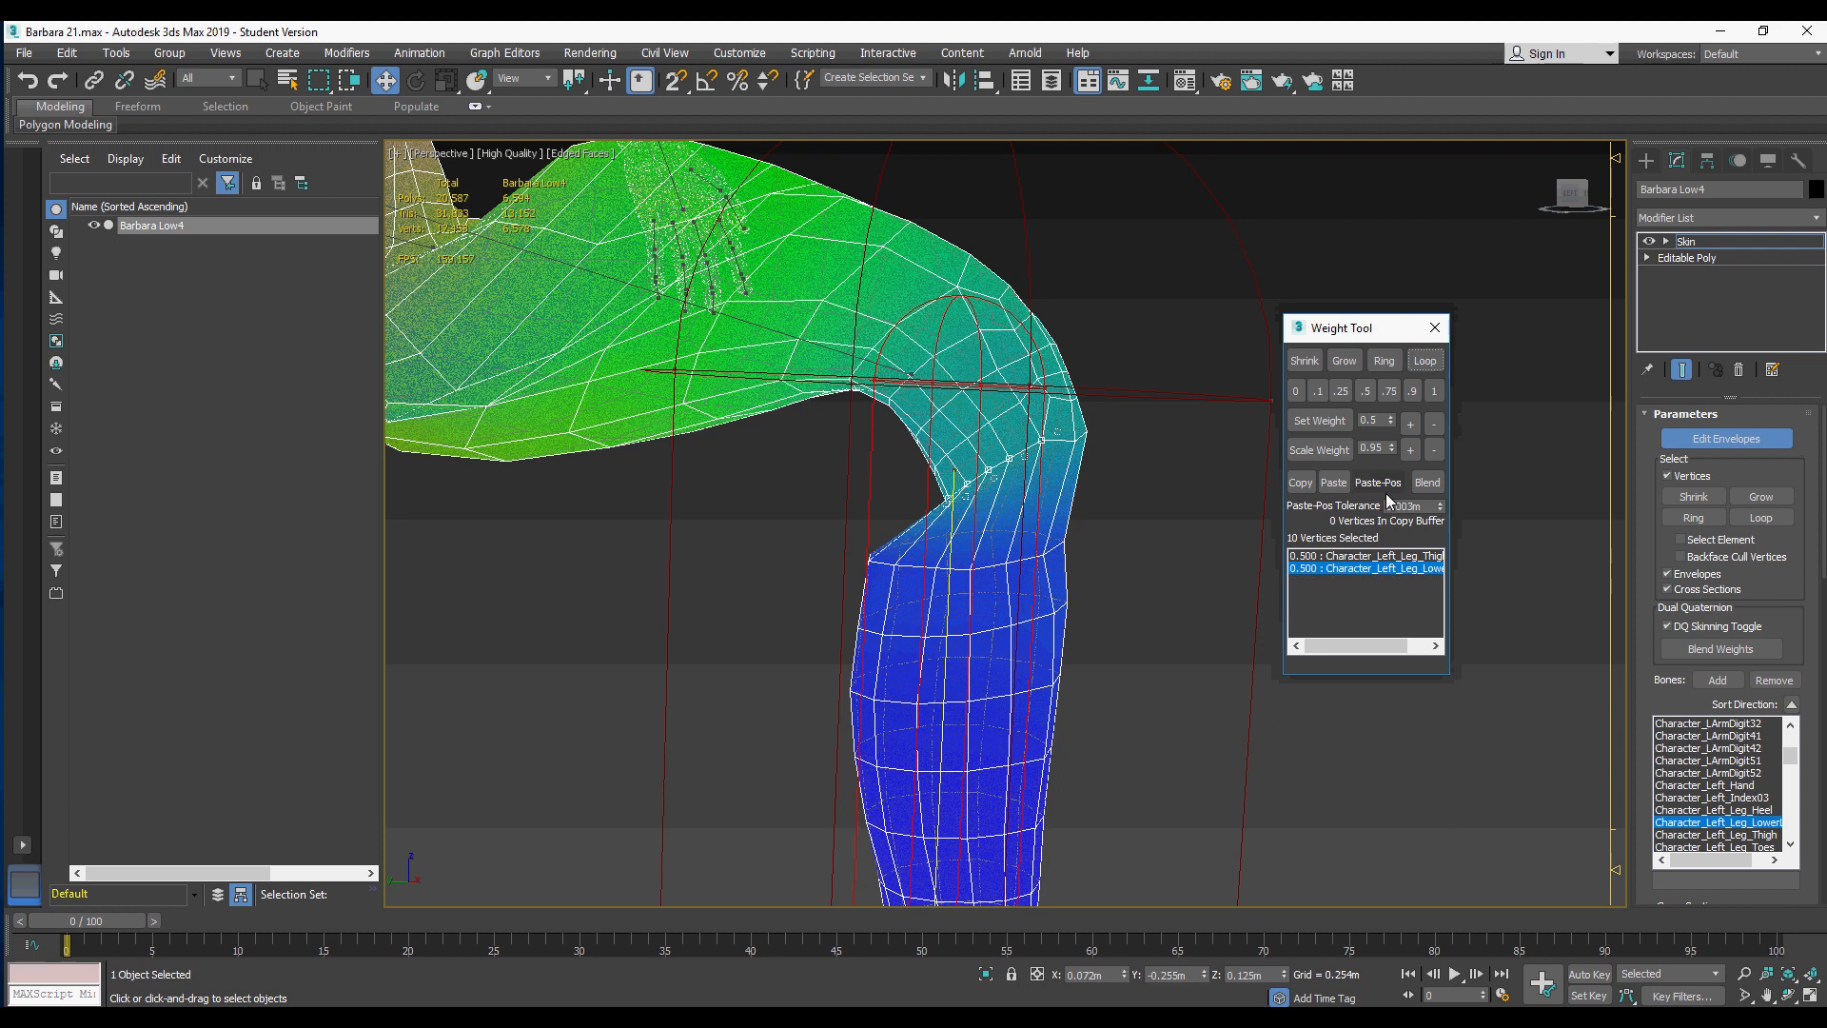
{"action": "left_click", "coordinate": [1410, 423]}
{"action": "left_click", "coordinate": [1410, 423]}
{"action": "left_click", "coordinate": [1410, 423]}
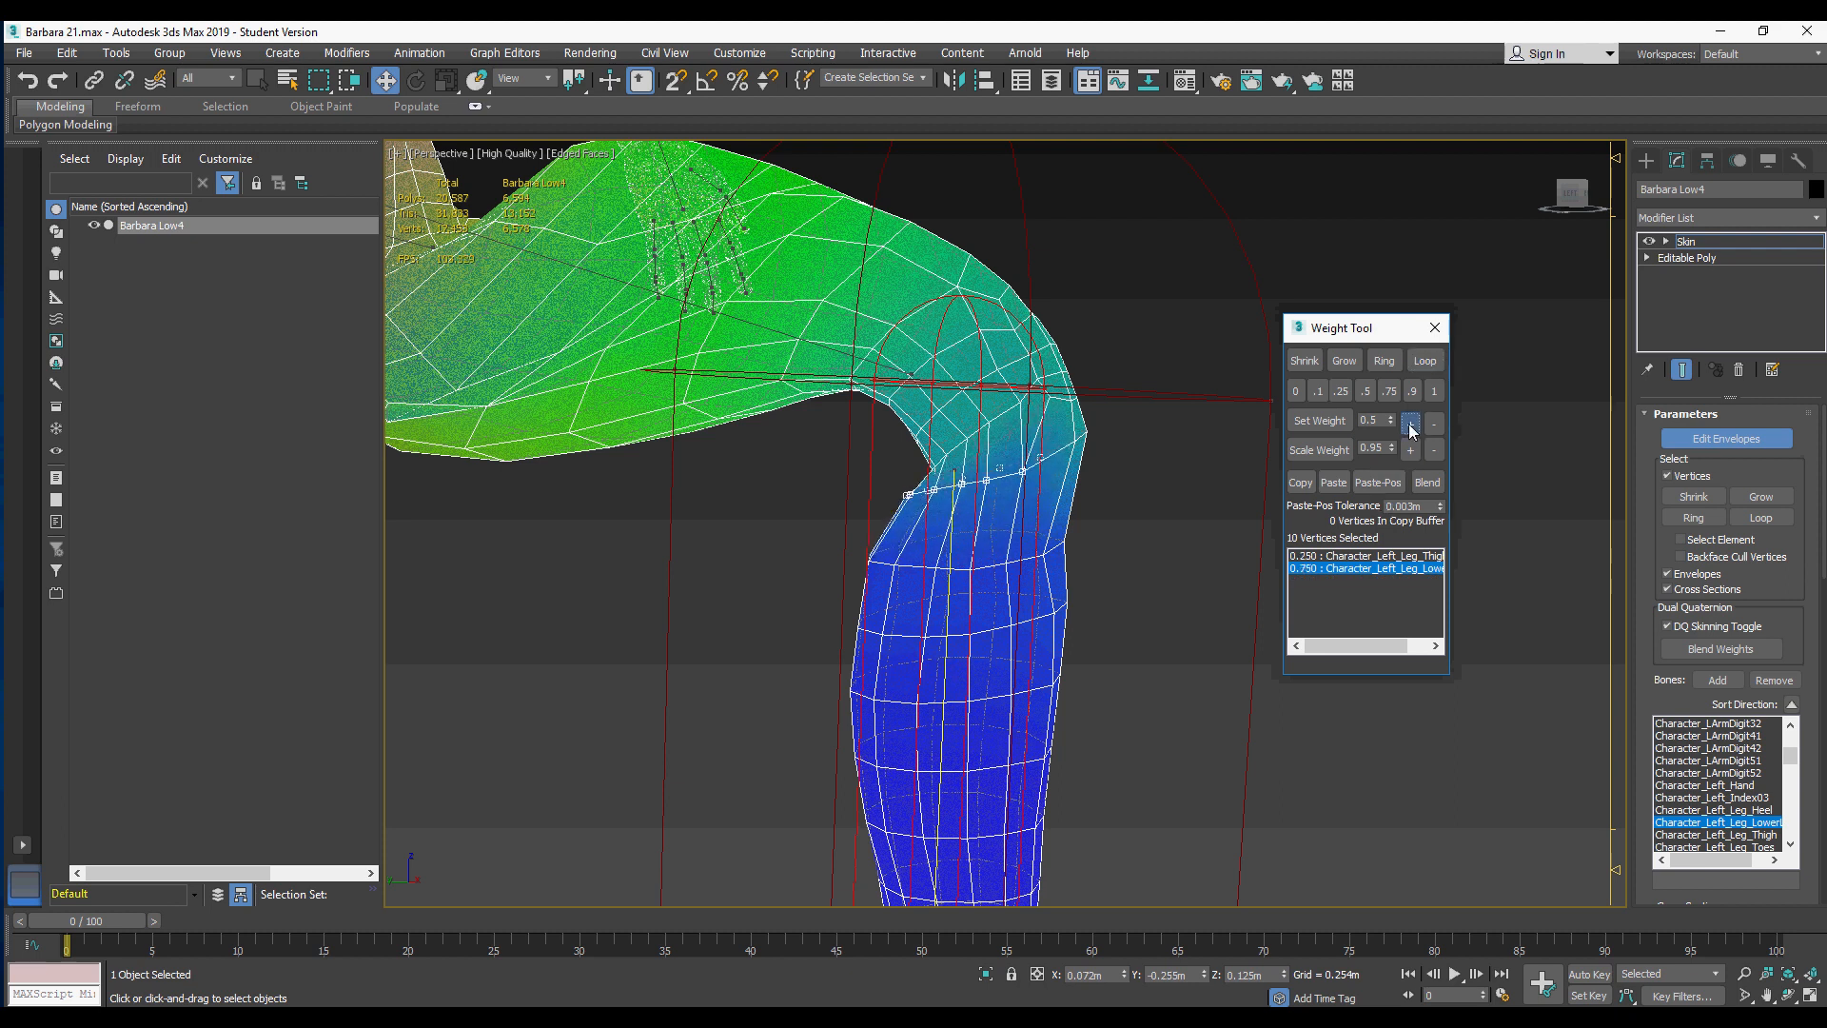
{"action": "left_click", "coordinate": [1410, 423]}
{"action": "left_click", "coordinate": [1411, 424]}
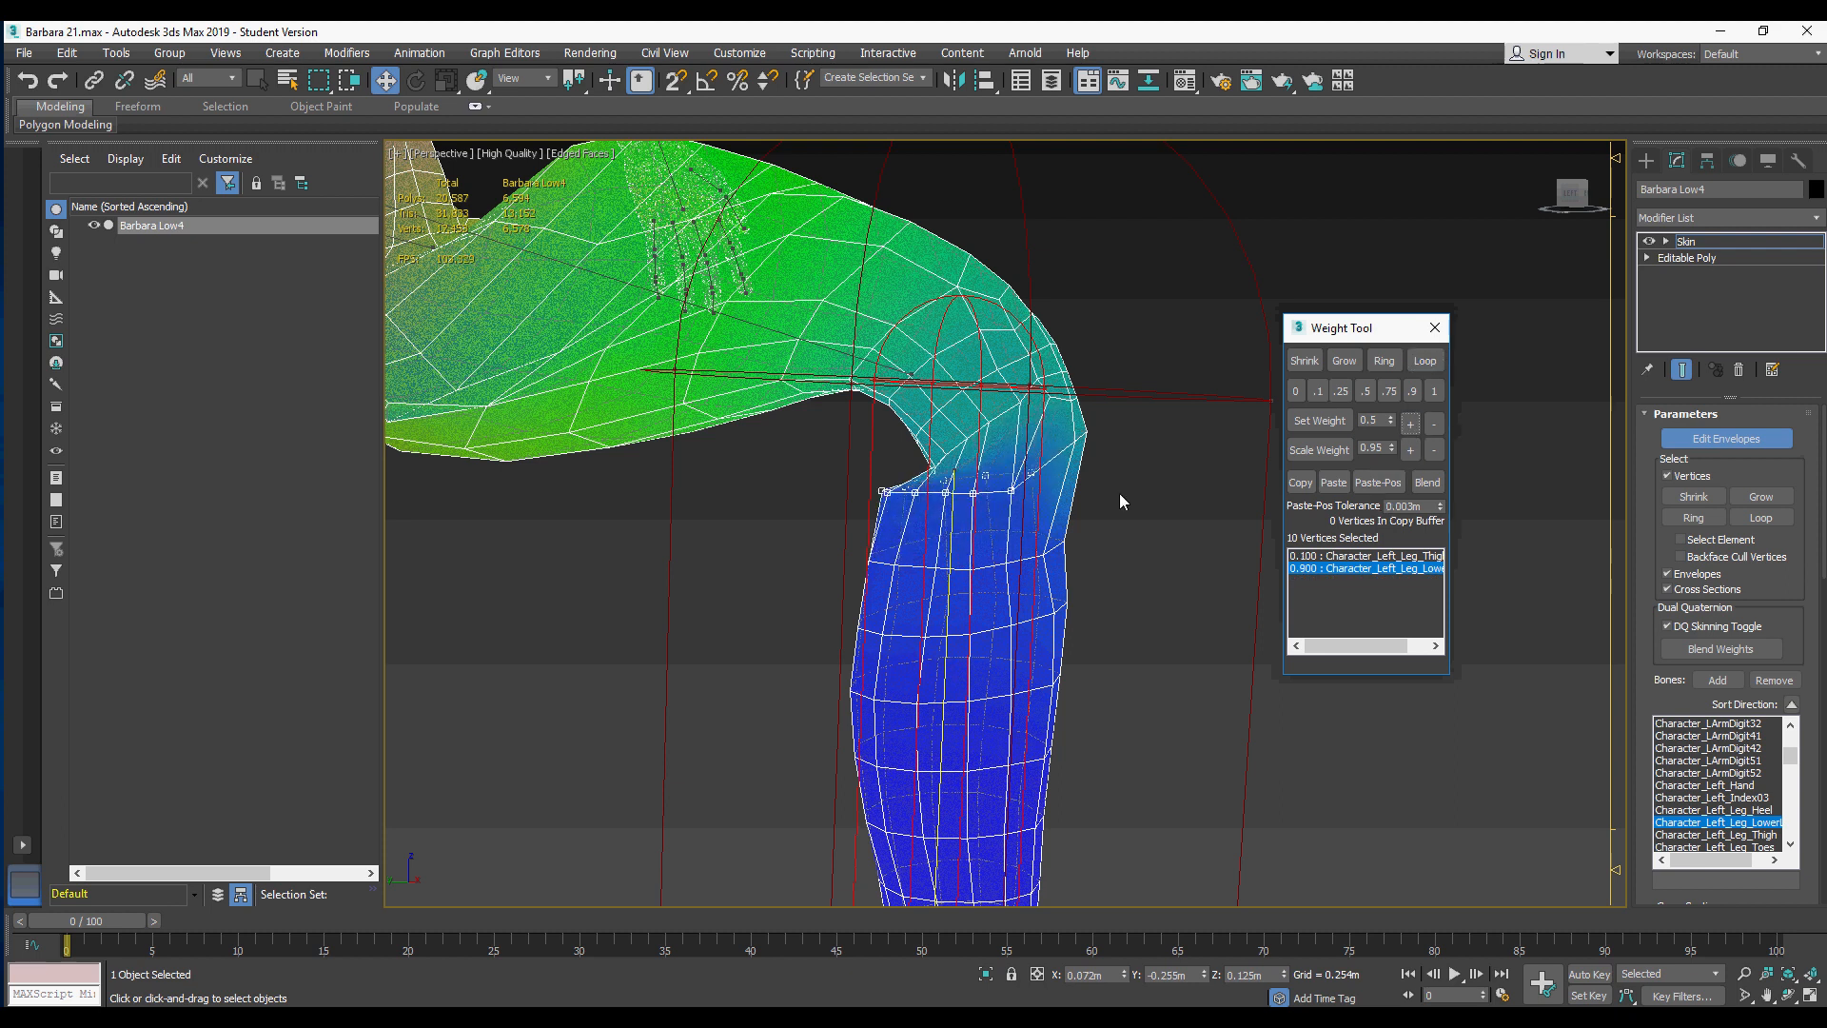
Step: Raise the lower-leg weight on the next knee loop up to about 0.65, then on four vertices across the front of the knee
{"action": "mouse_move", "coordinate": [1014, 466]}
{"action": "middle_mouse_down", "text": "alt"}
{"action": "mouse_move", "coordinate": [1052, 477]}
{"action": "mouse_move", "coordinate": [970, 505]}
{"action": "mouse_move", "coordinate": [921, 495]}
{"action": "mouse_move", "coordinate": [1031, 487]}
{"action": "mouse_move", "coordinate": [1014, 473]}
{"action": "middle_mouse_up", "text": "alt"}
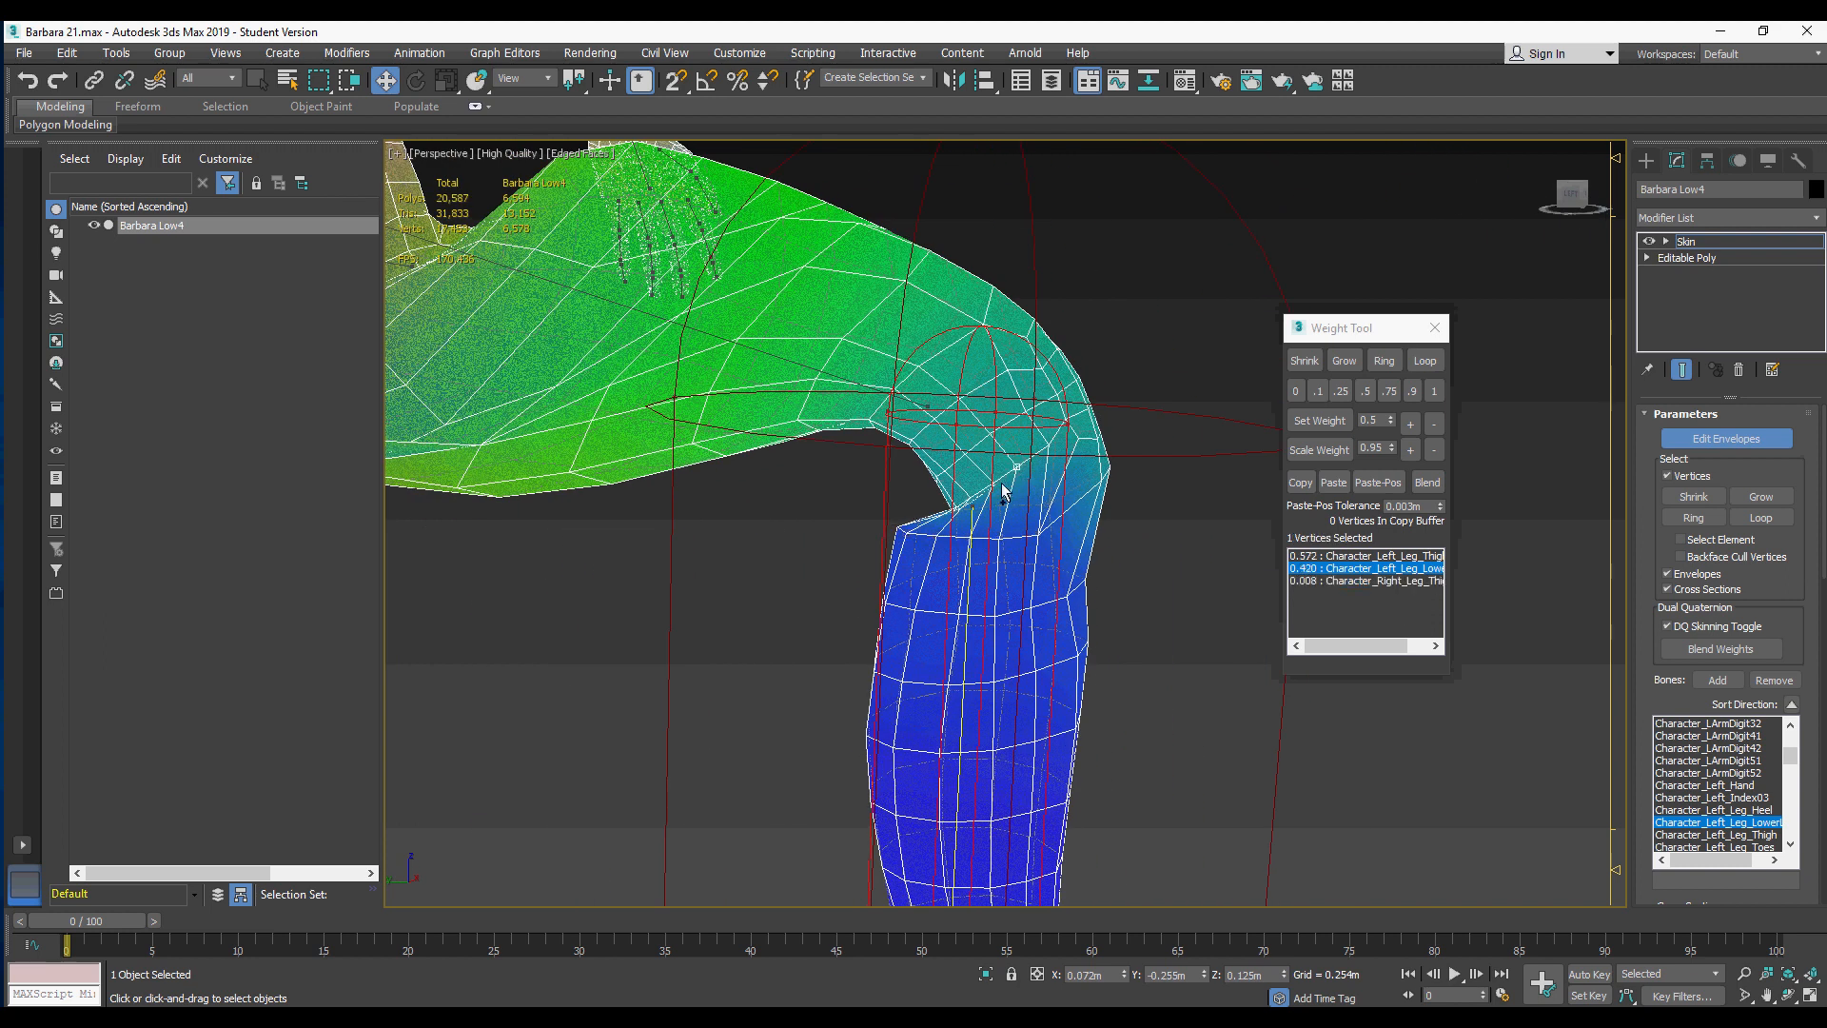
{"action": "left_click", "coordinate": [1429, 361]}
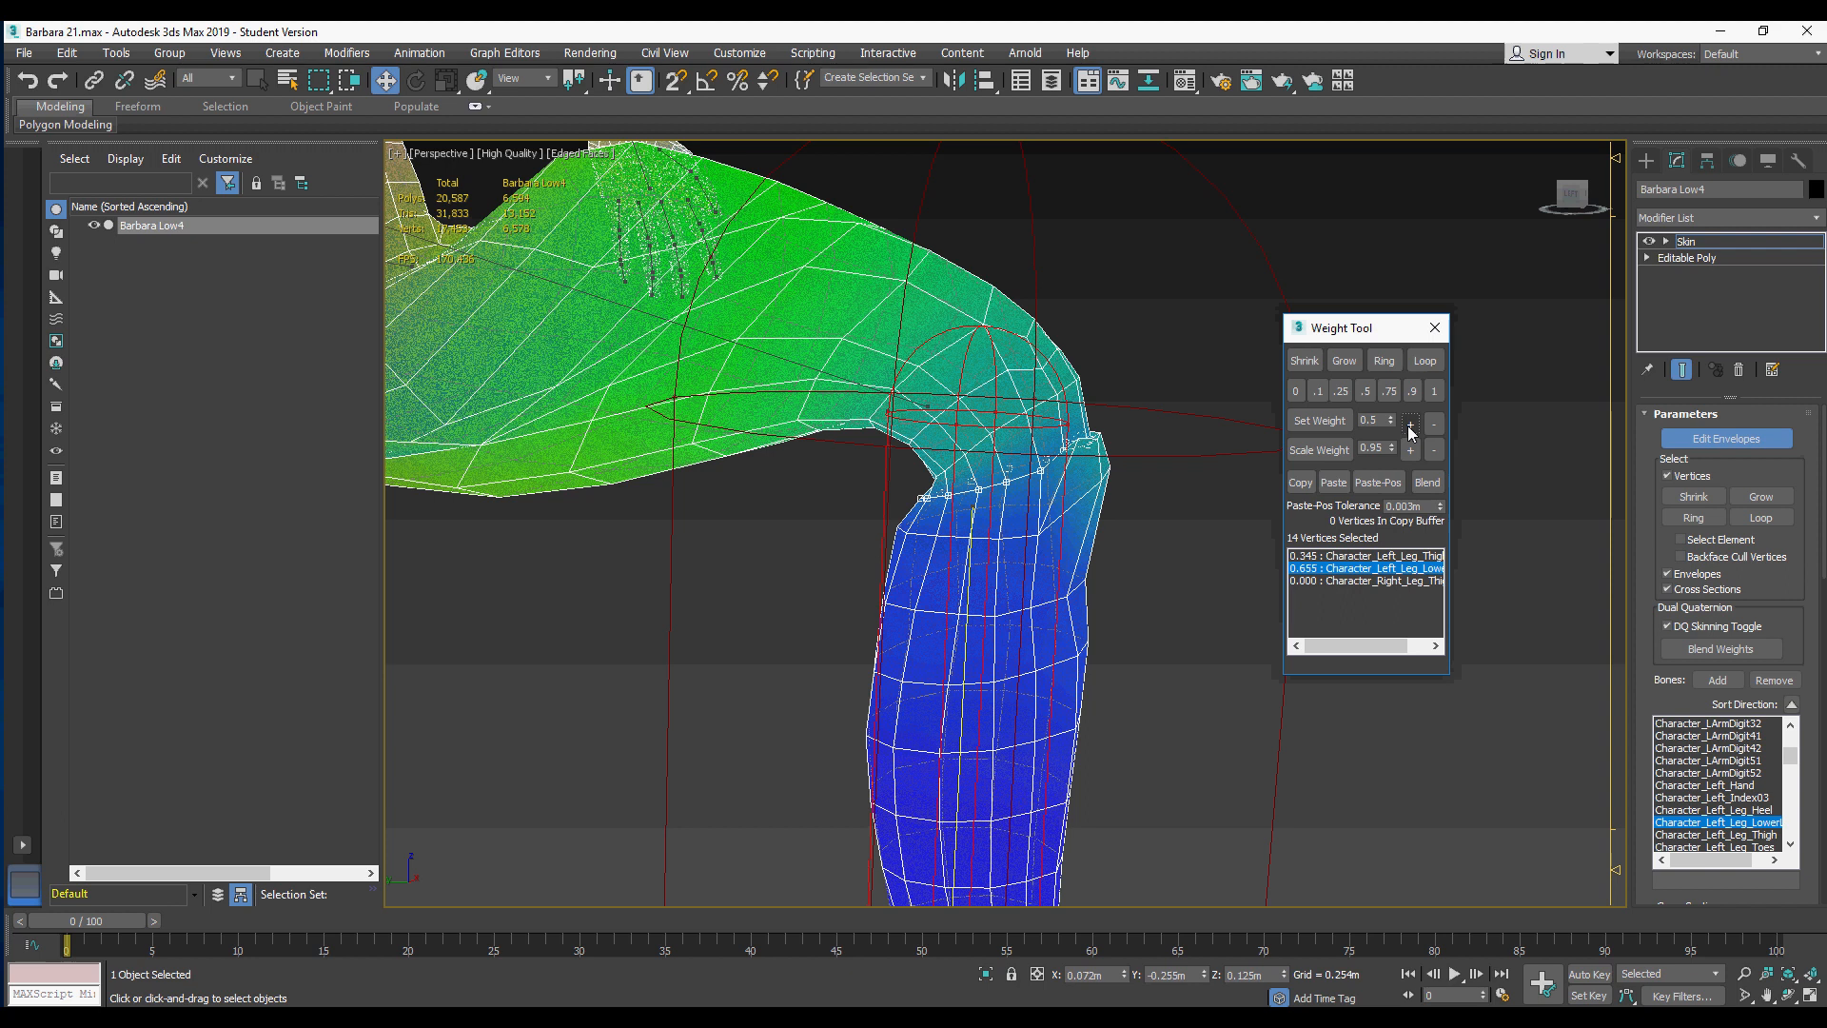
{"action": "middle_click_drag", "start_coordinate": [1224, 473], "coordinate": [937, 501], "text": "alt"}
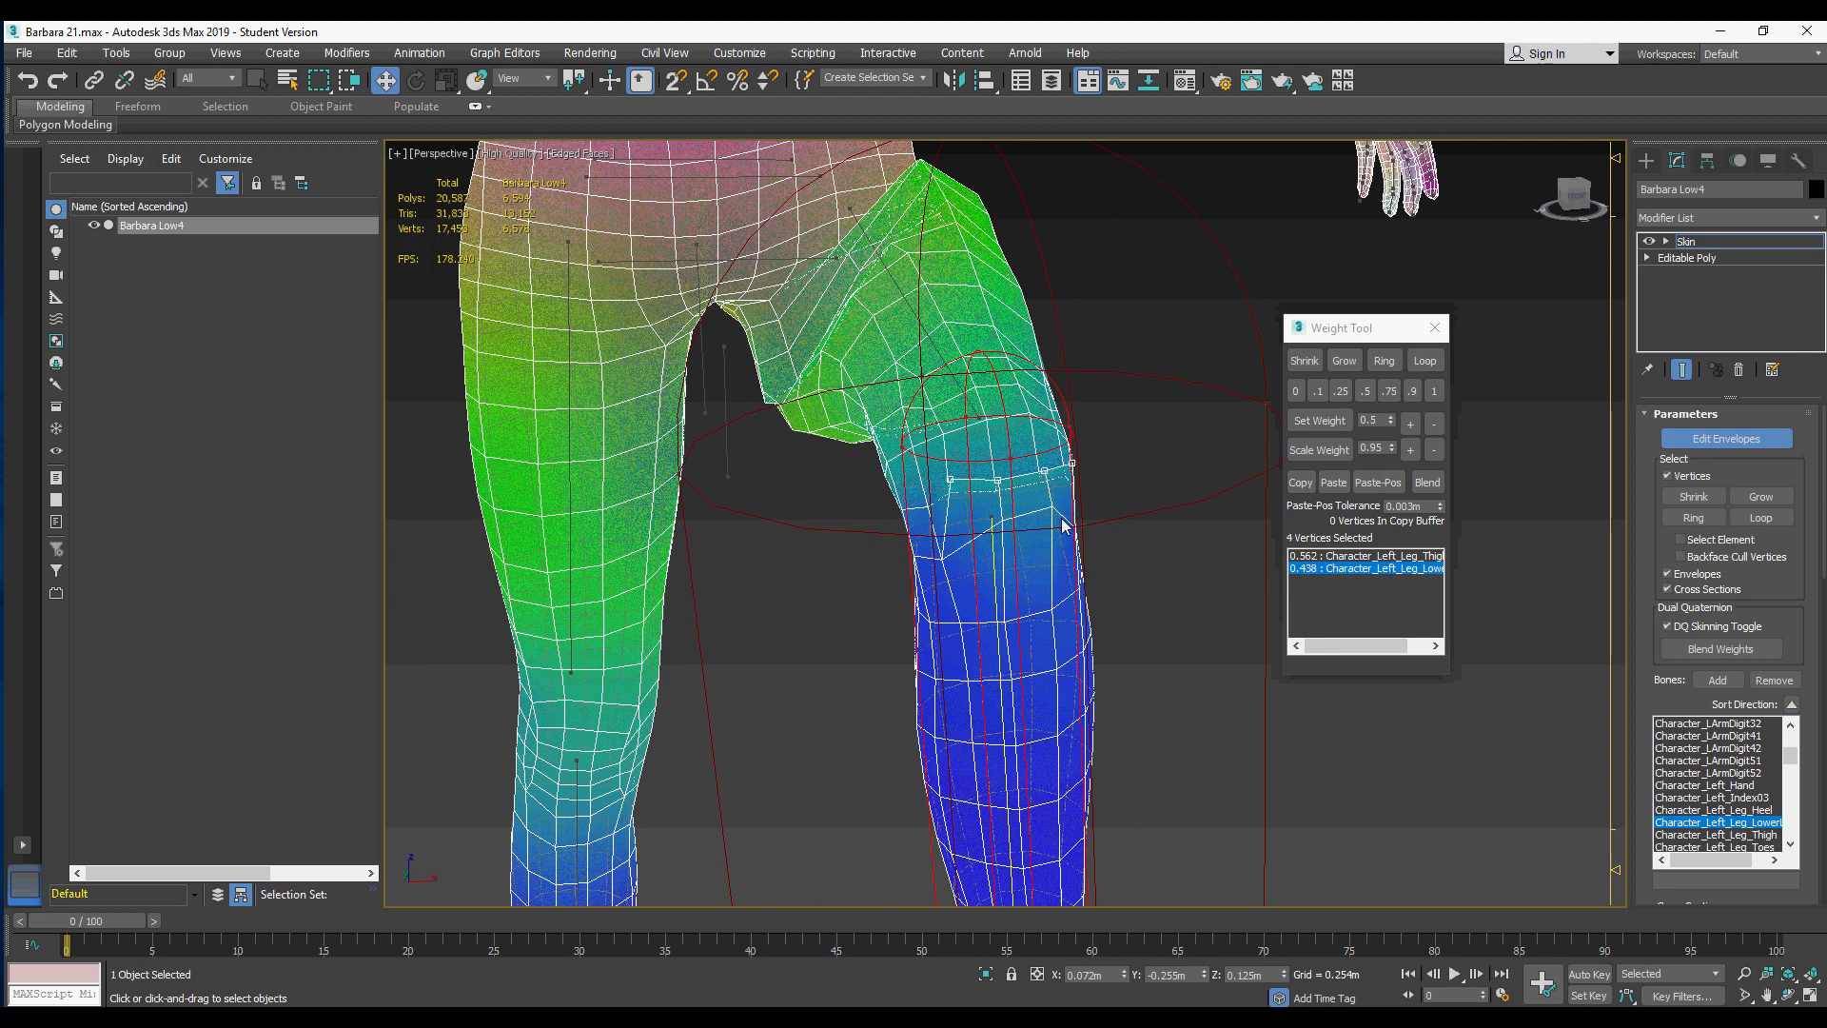
{"action": "middle_click_drag", "start_coordinate": [1063, 526], "coordinate": [1136, 496], "text": "alt"}
{"action": "left_click", "coordinate": [1412, 424]}
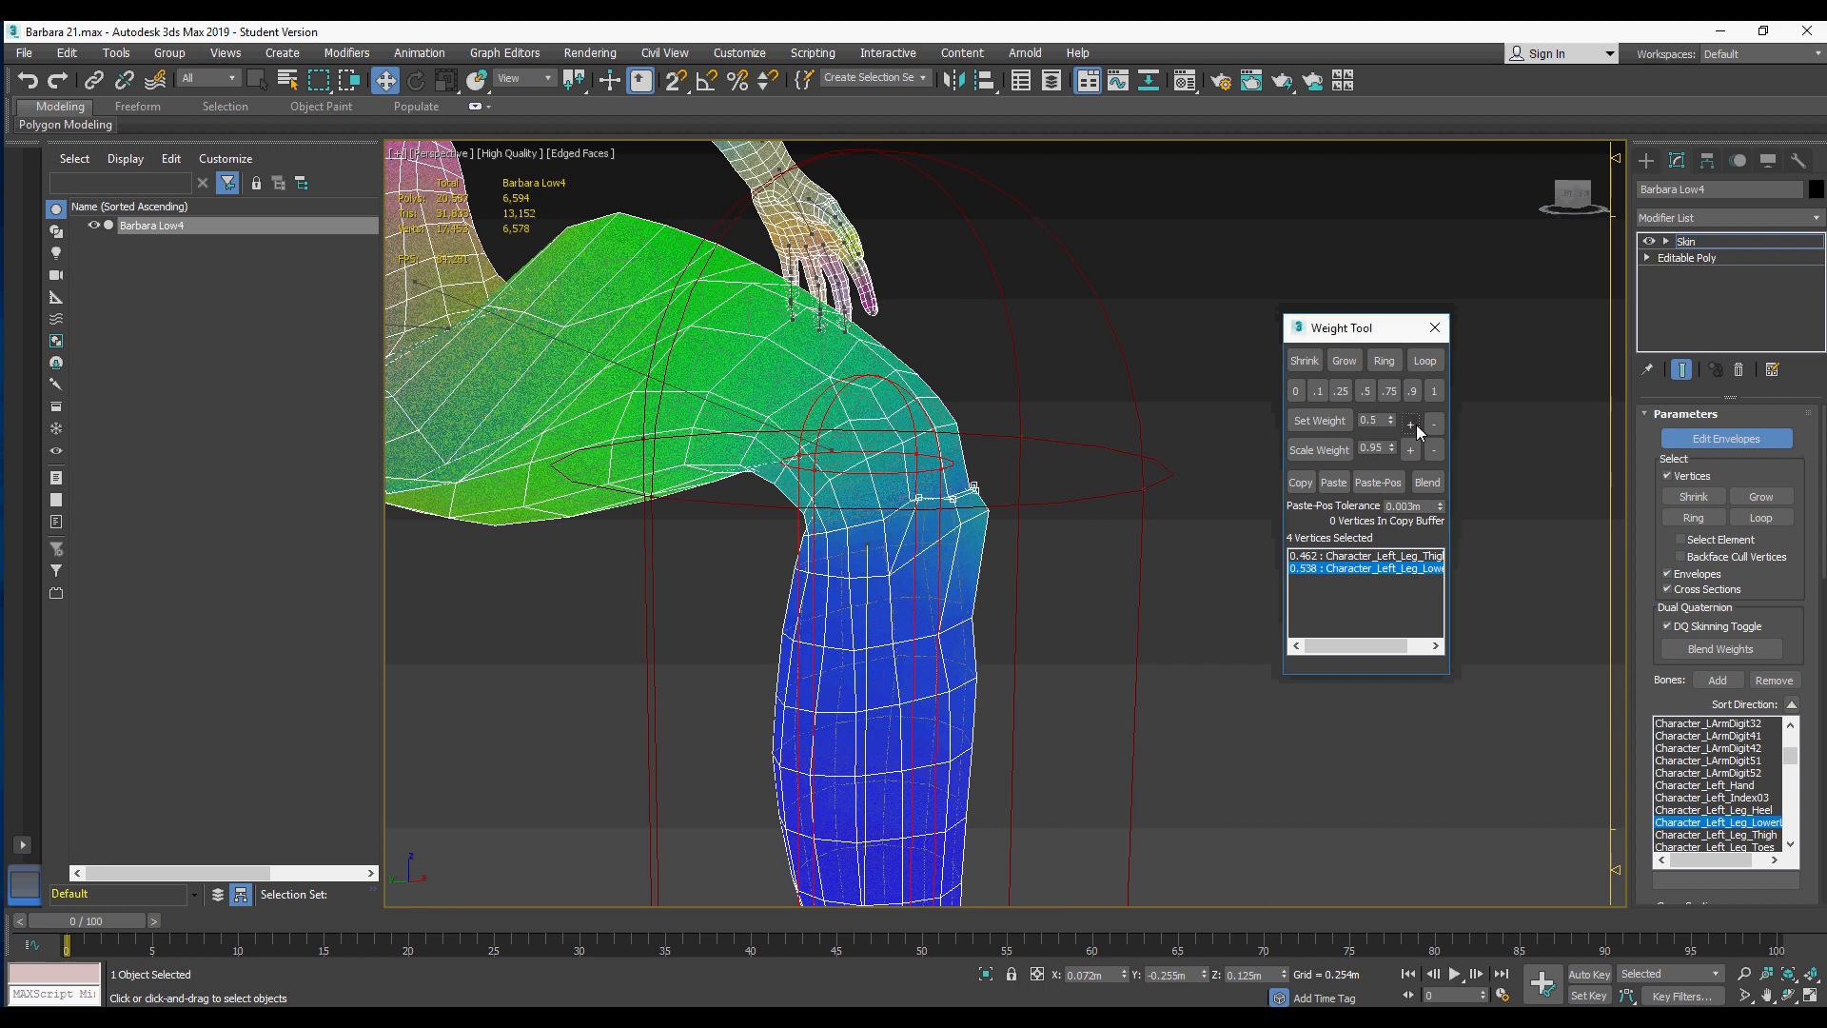
{"action": "left_click", "coordinate": [1412, 424]}
Step: Raise the lower-leg weight of two vertices at the front, just below the kneecap, to about 0.76
{"action": "middle_click_drag", "start_coordinate": [980, 532], "coordinate": [880, 554], "text": "alt"}
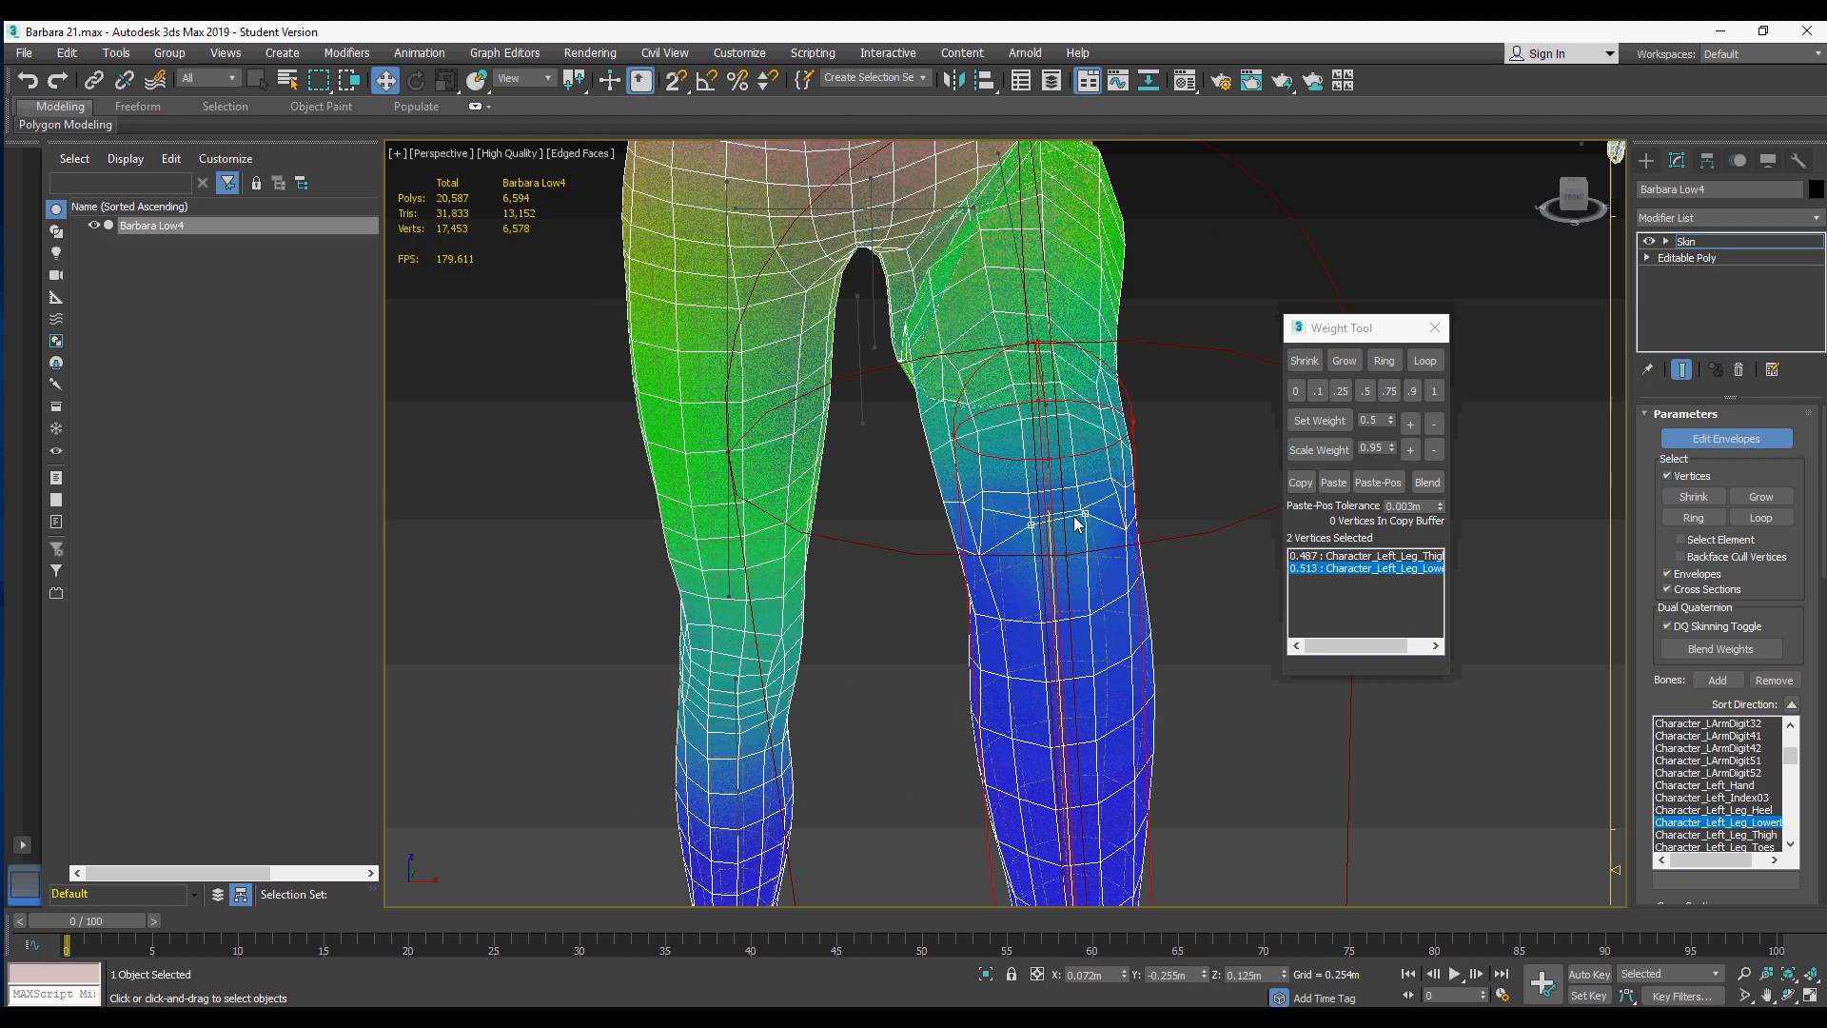
{"action": "middle_click_drag", "start_coordinate": [1077, 524], "coordinate": [1182, 491], "text": "alt"}
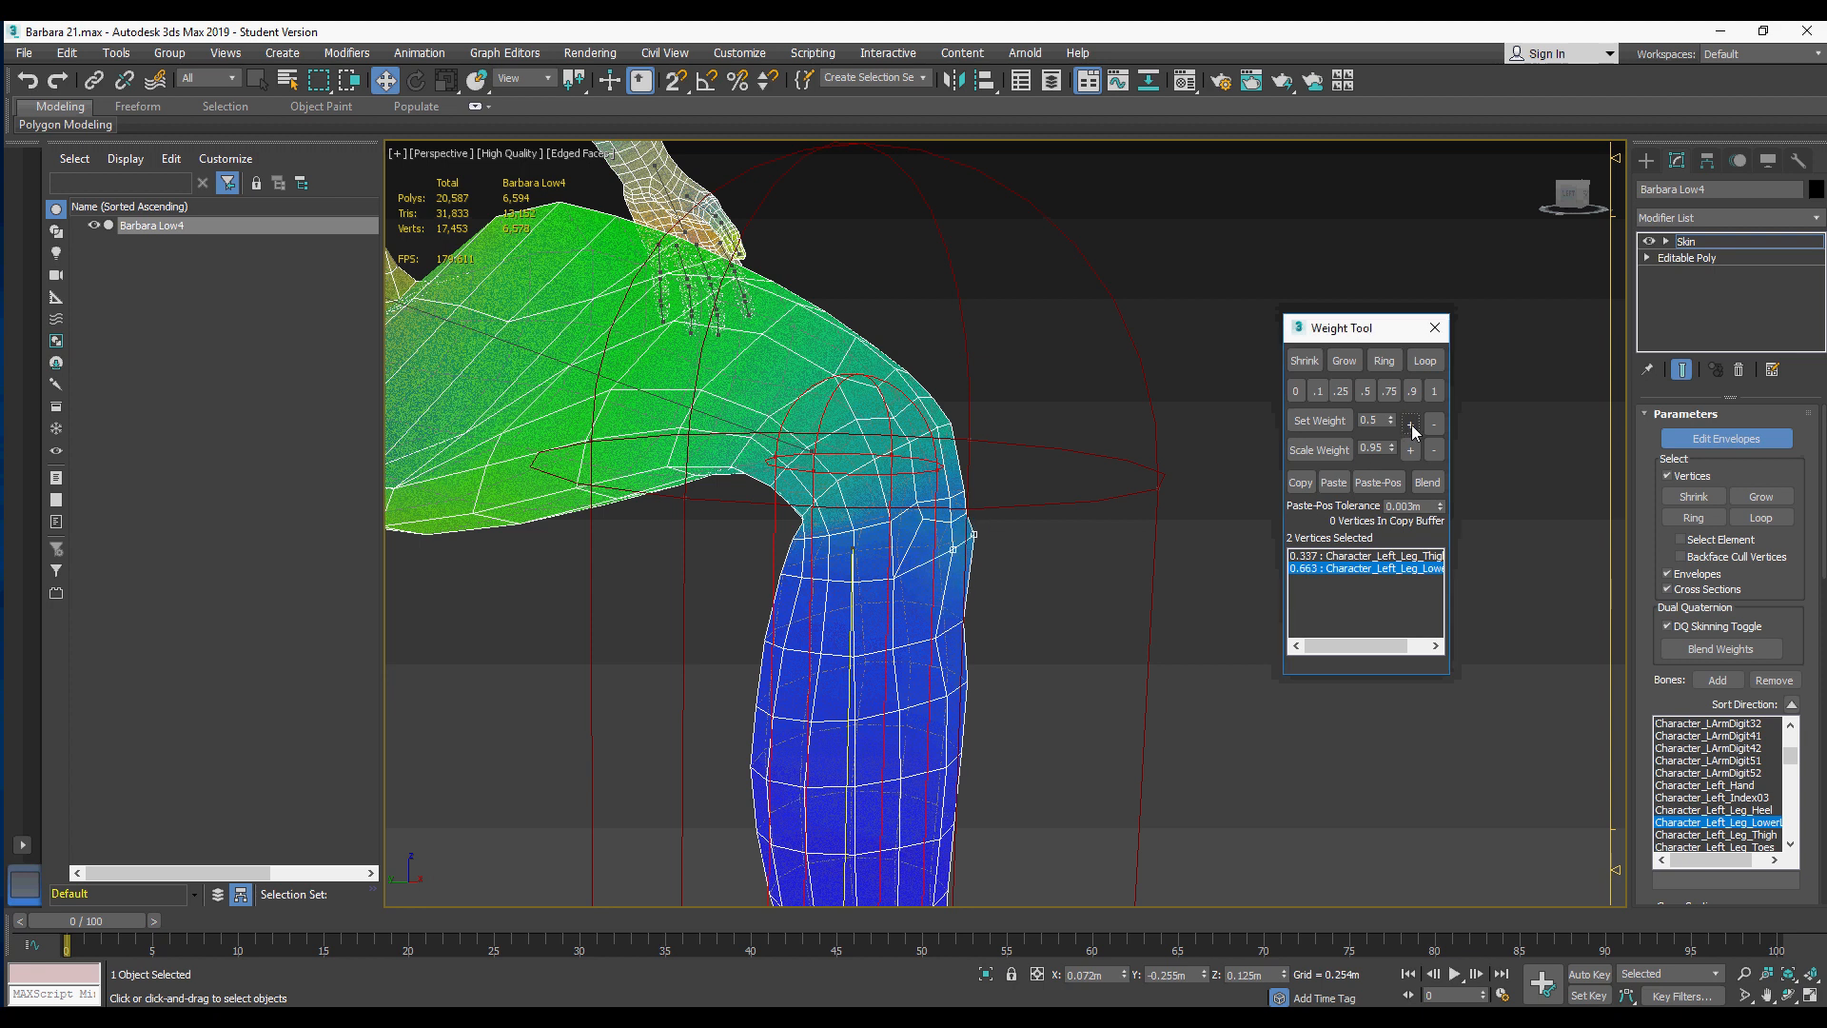
{"action": "middle_click_drag", "start_coordinate": [1218, 521], "coordinate": [1094, 594], "text": "alt"}
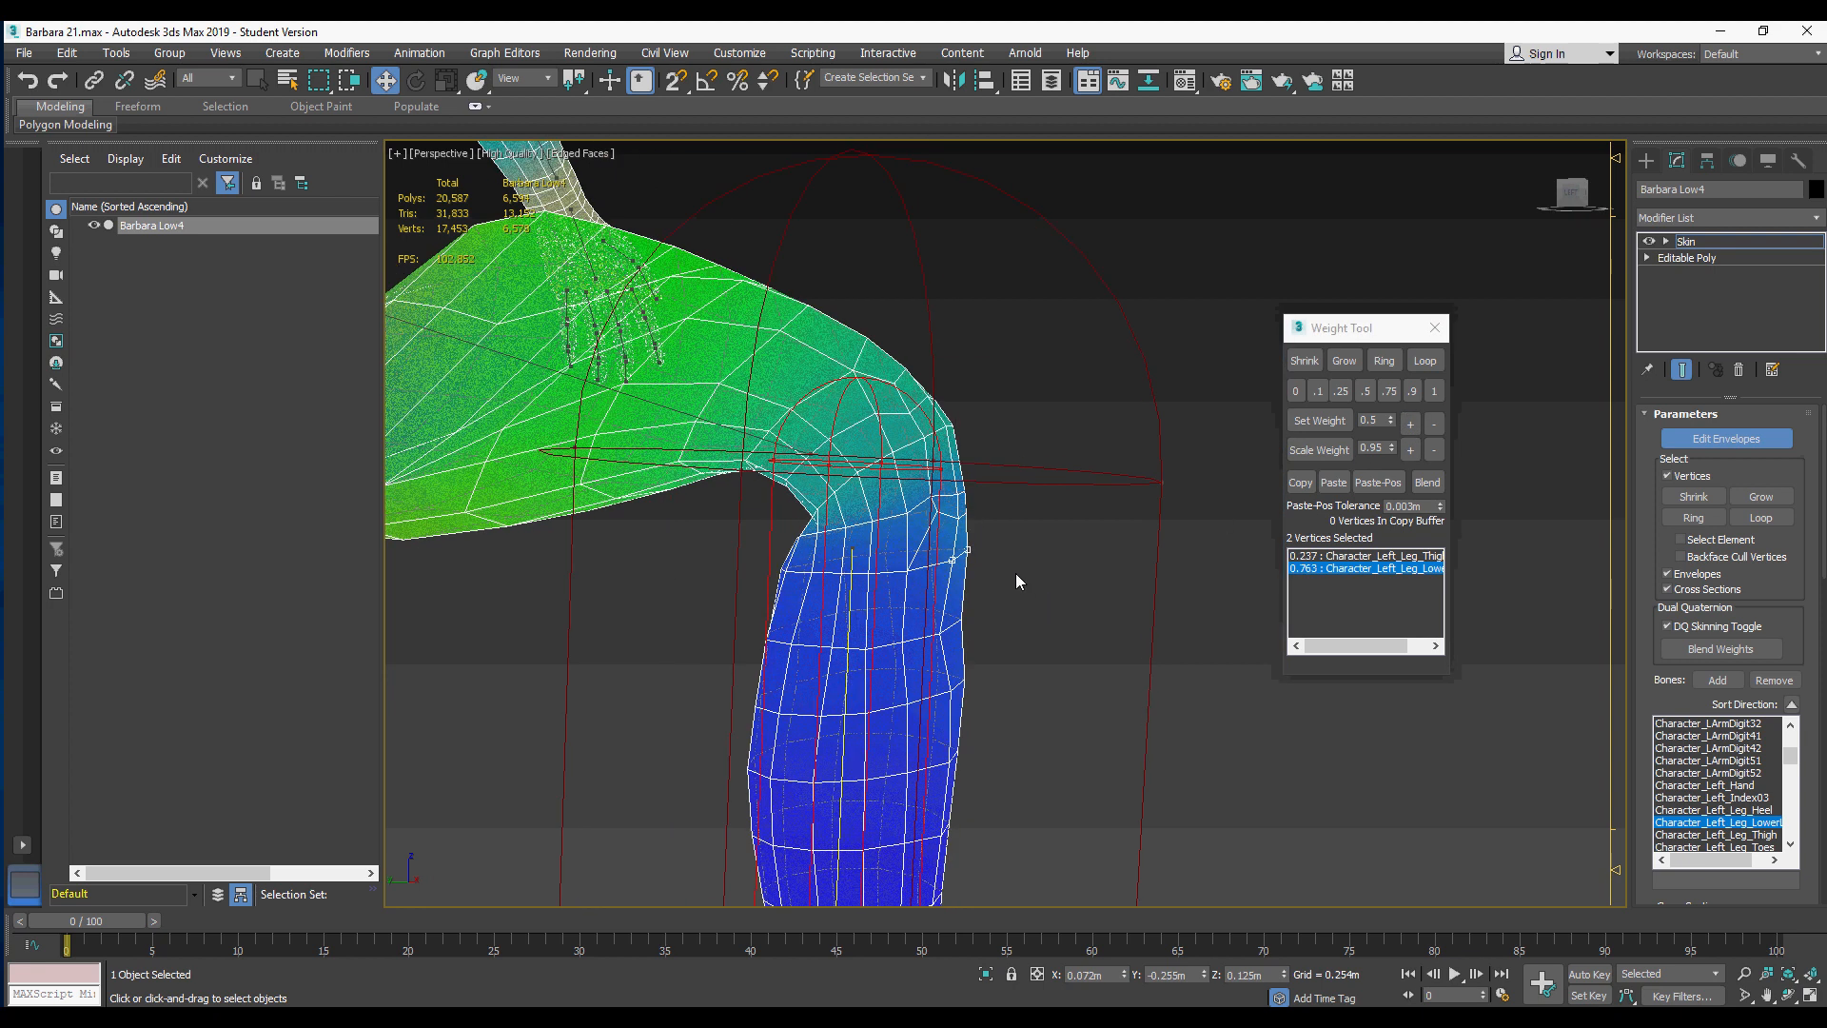
Step: Select the two inner vertices in the fold behind the knee and set their lower-leg weight to 0.8
{"action": "scroll", "coordinate": [1016, 573], "scroll_direction": "down", "scroll_amount": 3}
{"action": "scroll", "coordinate": [942, 525], "scroll_direction": "up", "scroll_amount": 2}
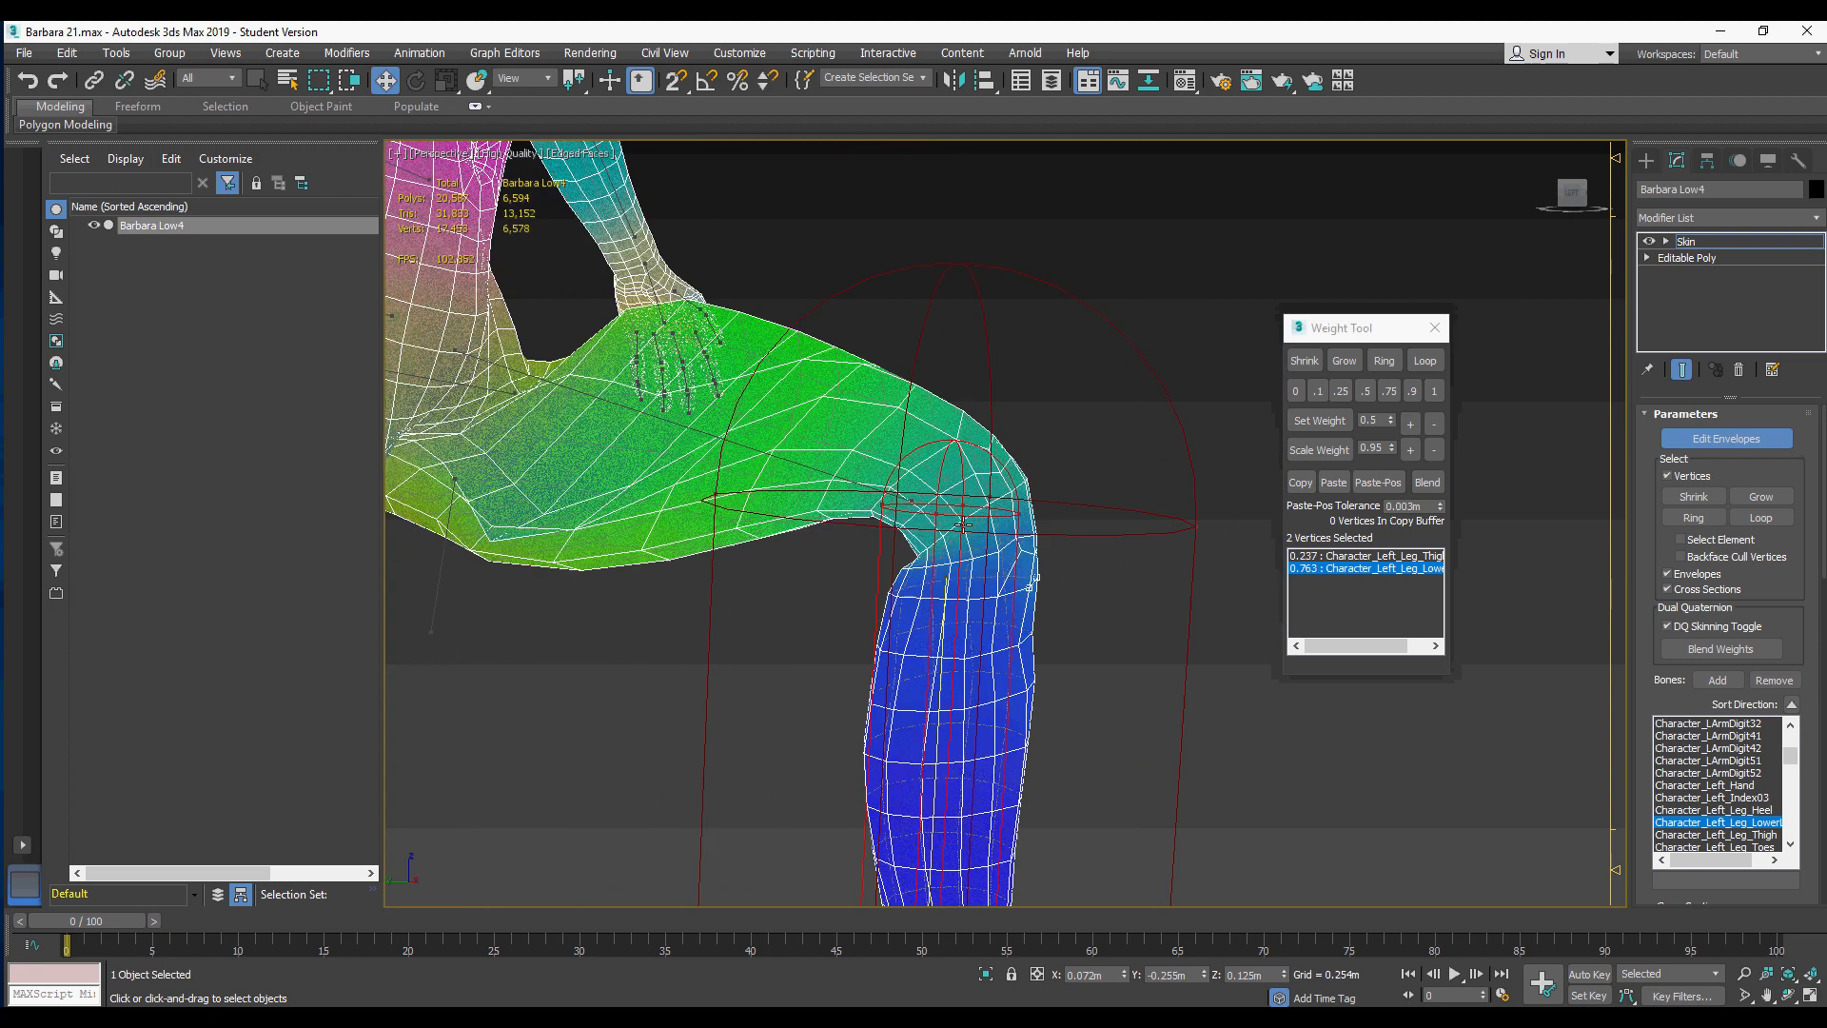
{"action": "scroll", "coordinate": [957, 563], "scroll_direction": "up", "scroll_amount": 2}
{"action": "scroll", "coordinate": [952, 566], "scroll_direction": "up", "scroll_amount": 3}
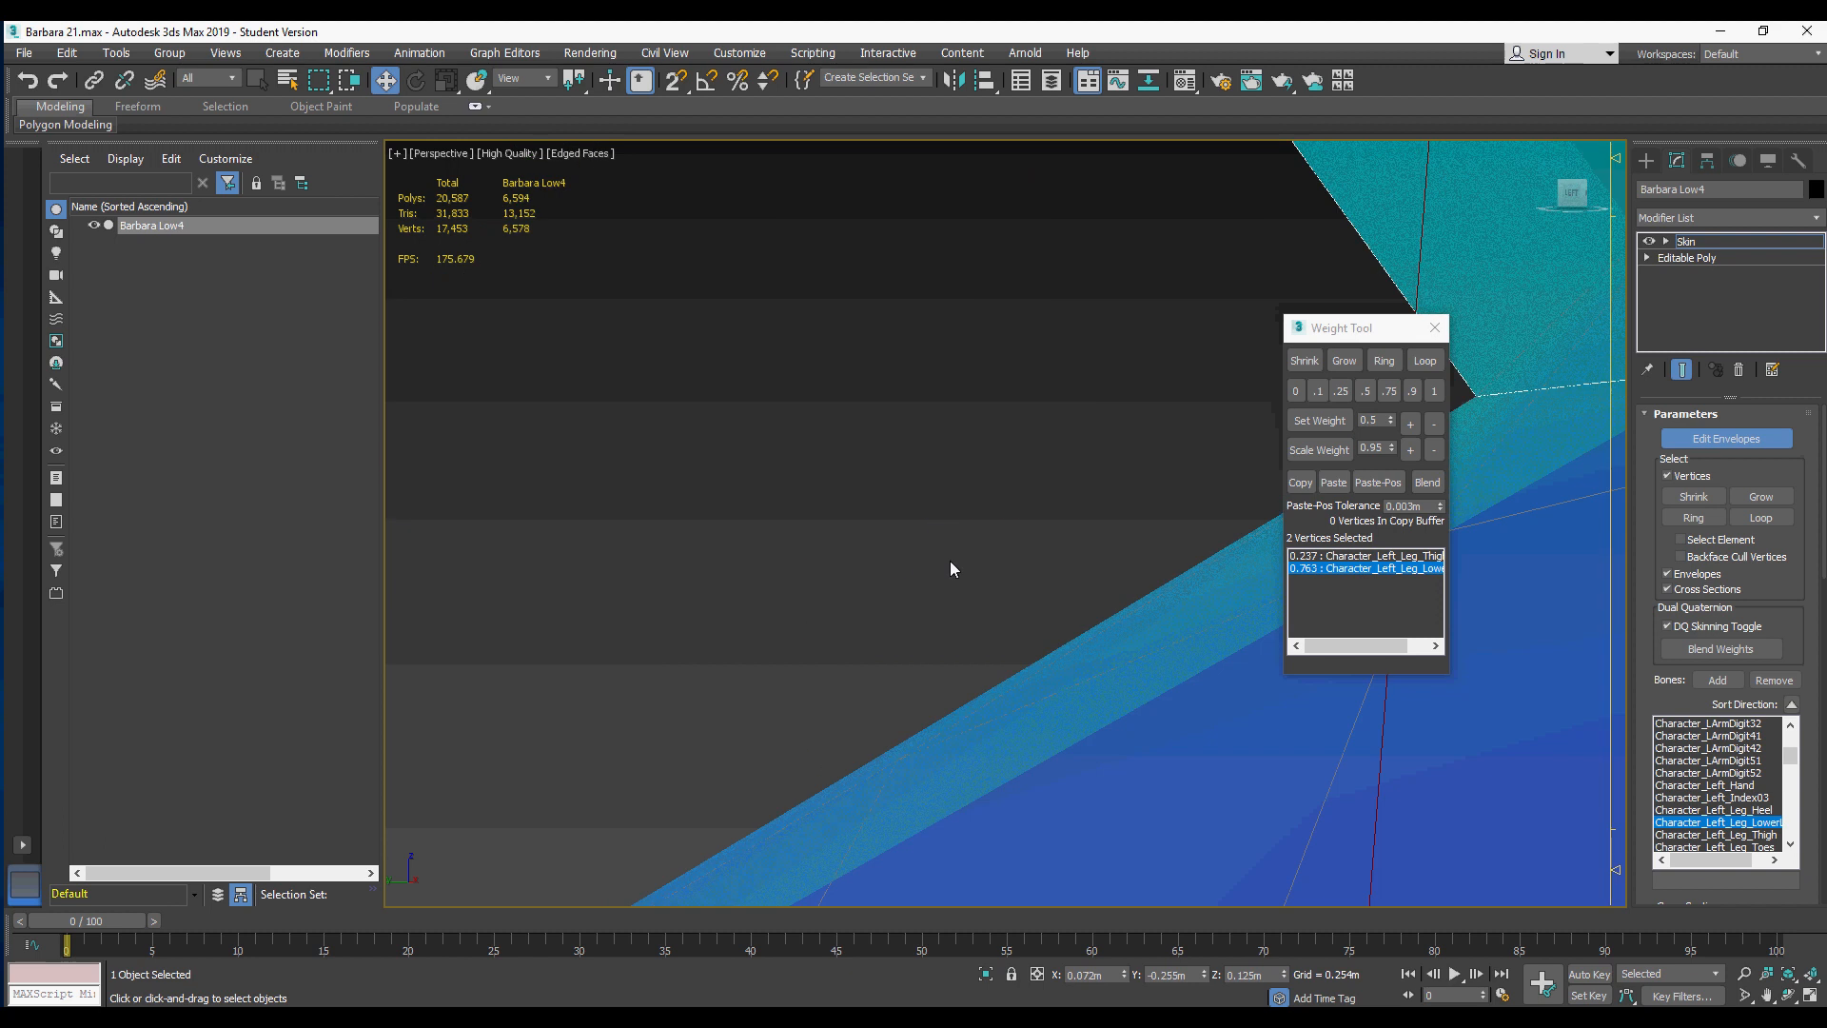
{"action": "scroll", "coordinate": [965, 563], "scroll_direction": "down", "scroll_amount": 2}
{"action": "left_click_drag", "start_coordinate": [944, 513], "coordinate": [989, 559]}
{"action": "left_click", "coordinate": [1409, 423]}
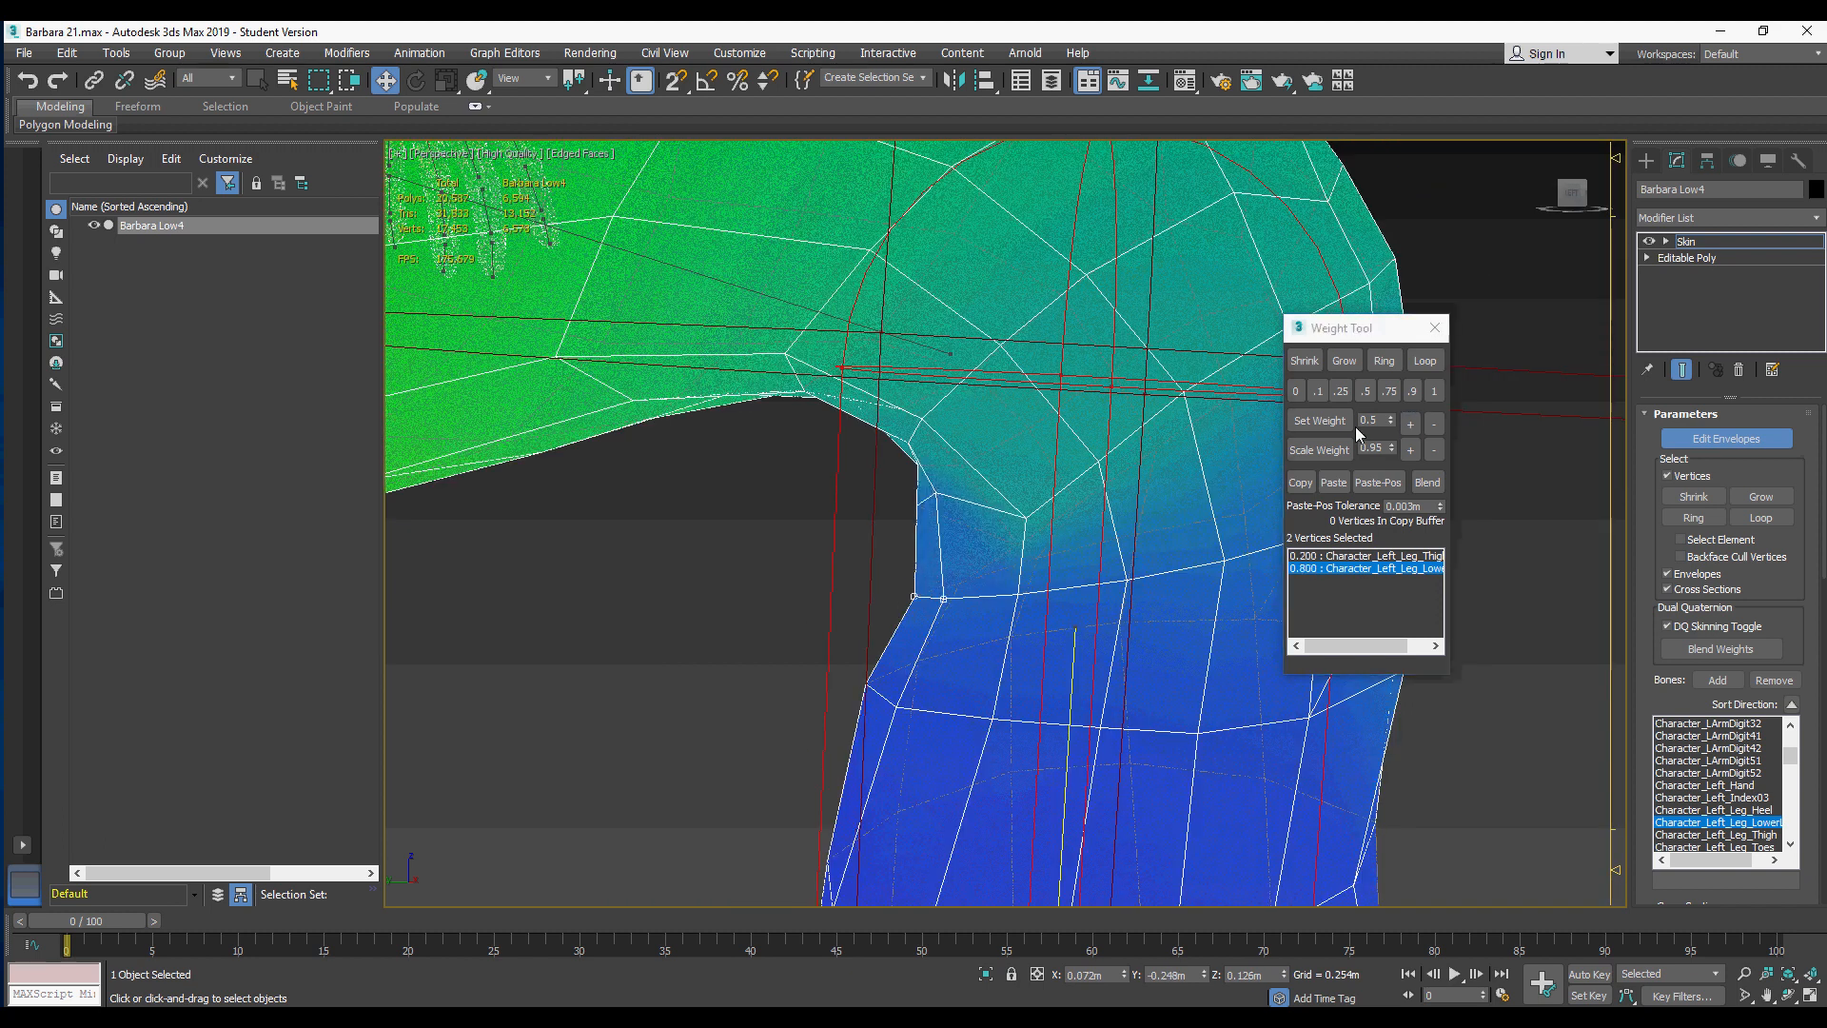
Step: Reduce the lower-leg bone's weight on the successive thigh vertex loops above the knee, down to 0 on the mid-thigh
{"action": "scroll", "coordinate": [937, 590], "scroll_direction": "down", "scroll_amount": 4}
{"action": "left_click_drag", "start_coordinate": [865, 440], "coordinate": [909, 495]}
{"action": "left_click", "coordinate": [1424, 361]}
{"action": "left_click", "coordinate": [1434, 425]}
{"action": "left_click", "coordinate": [1434, 425]}
{"action": "left_click_drag", "start_coordinate": [786, 411], "coordinate": [828, 466]}
{"action": "left_click", "coordinate": [1425, 361]}
{"action": "left_click", "coordinate": [1434, 426]}
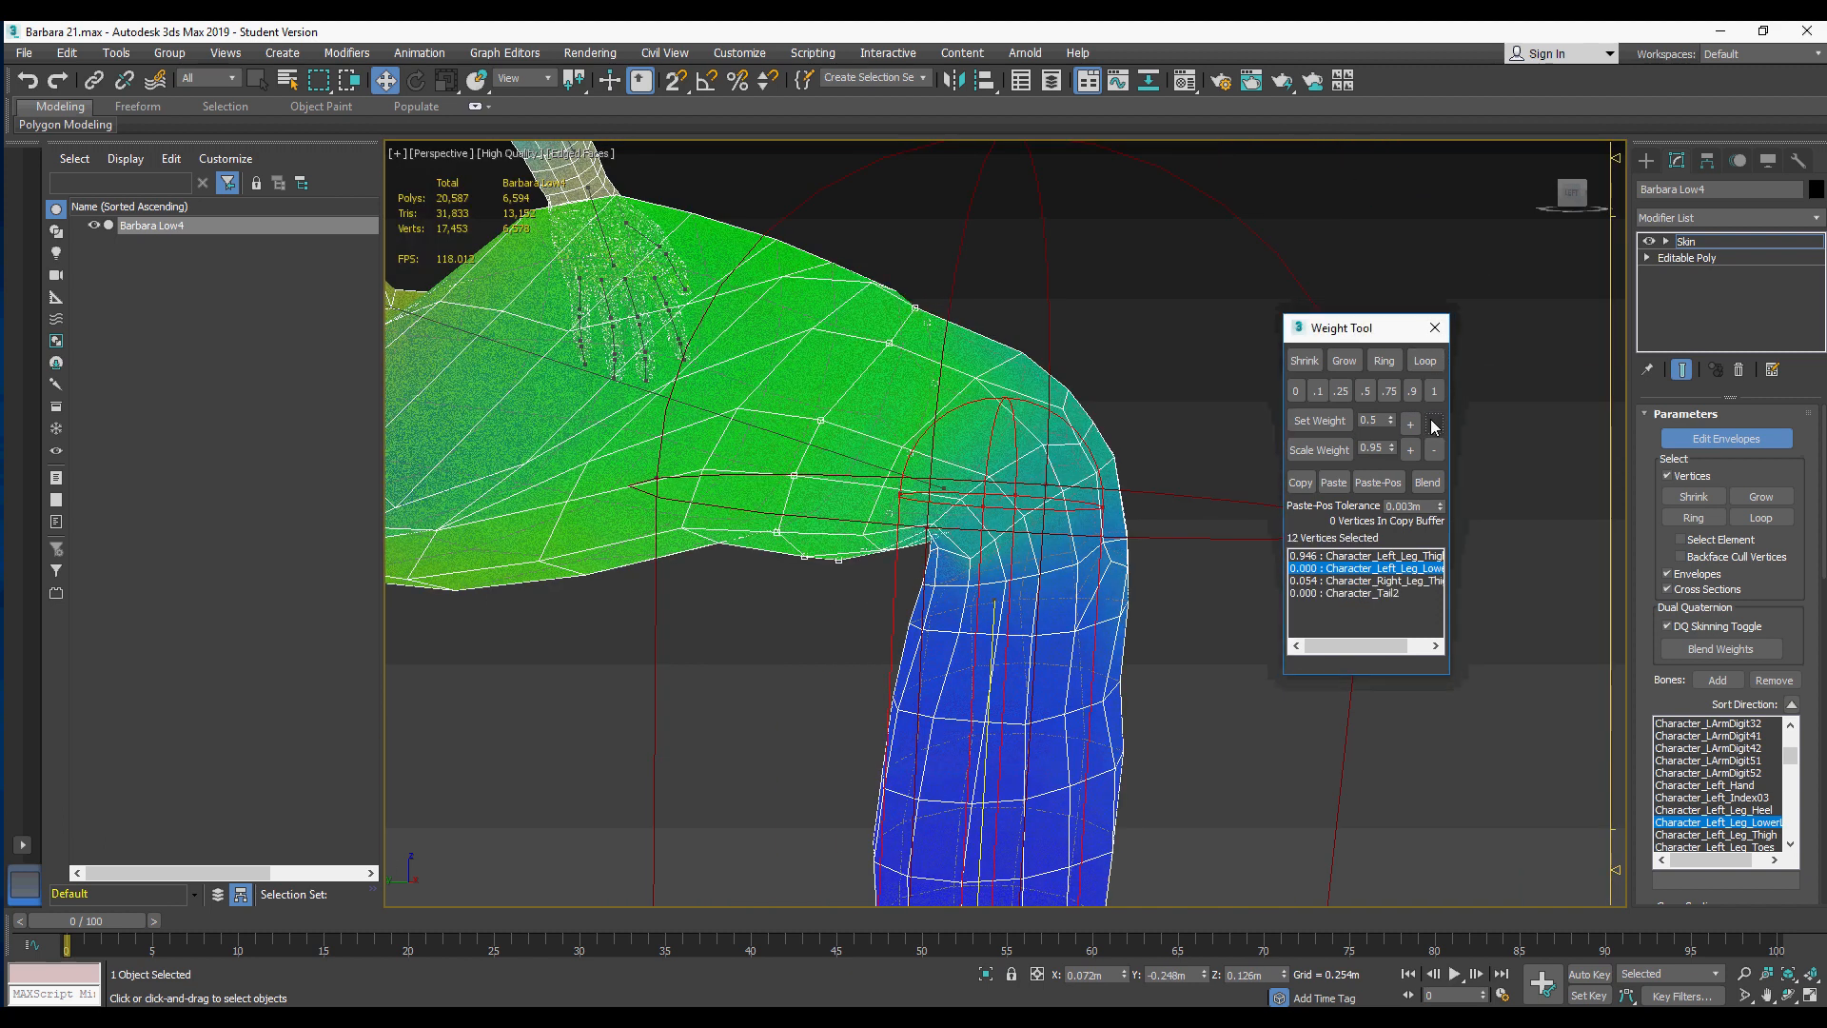
{"action": "left_click_drag", "start_coordinate": [690, 399], "coordinate": [747, 483]}
{"action": "left_click", "coordinate": [1434, 426]}
{"action": "middle_click_drag", "start_coordinate": [666, 381], "coordinate": [687, 384]}
{"action": "left_click", "coordinate": [1433, 425]}
Step: Pick the left thigh bone and raise its weight on the mid-thigh vertex loops
{"action": "left_click", "coordinate": [1366, 556]}
{"action": "left_click", "coordinate": [1410, 425]}
{"action": "left_click_drag", "start_coordinate": [714, 457], "coordinate": [761, 509]}
{"action": "middle_click_drag", "start_coordinate": [783, 409], "coordinate": [902, 499]}
{"action": "left_click", "coordinate": [1424, 361]}
{"action": "left_click", "coordinate": [1410, 425]}
Step: Raise the left thigh bone's weight to 1 on the thigh vertices approaching the top of the knee
{"action": "left_click_drag", "start_coordinate": [980, 471], "coordinate": [1032, 566]}
{"action": "left_click", "coordinate": [1425, 361]}
{"action": "left_click", "coordinate": [1410, 425]}
{"action": "left_click_drag", "start_coordinate": [1070, 457], "coordinate": [1146, 542]}
{"action": "left_click", "coordinate": [1408, 426]}
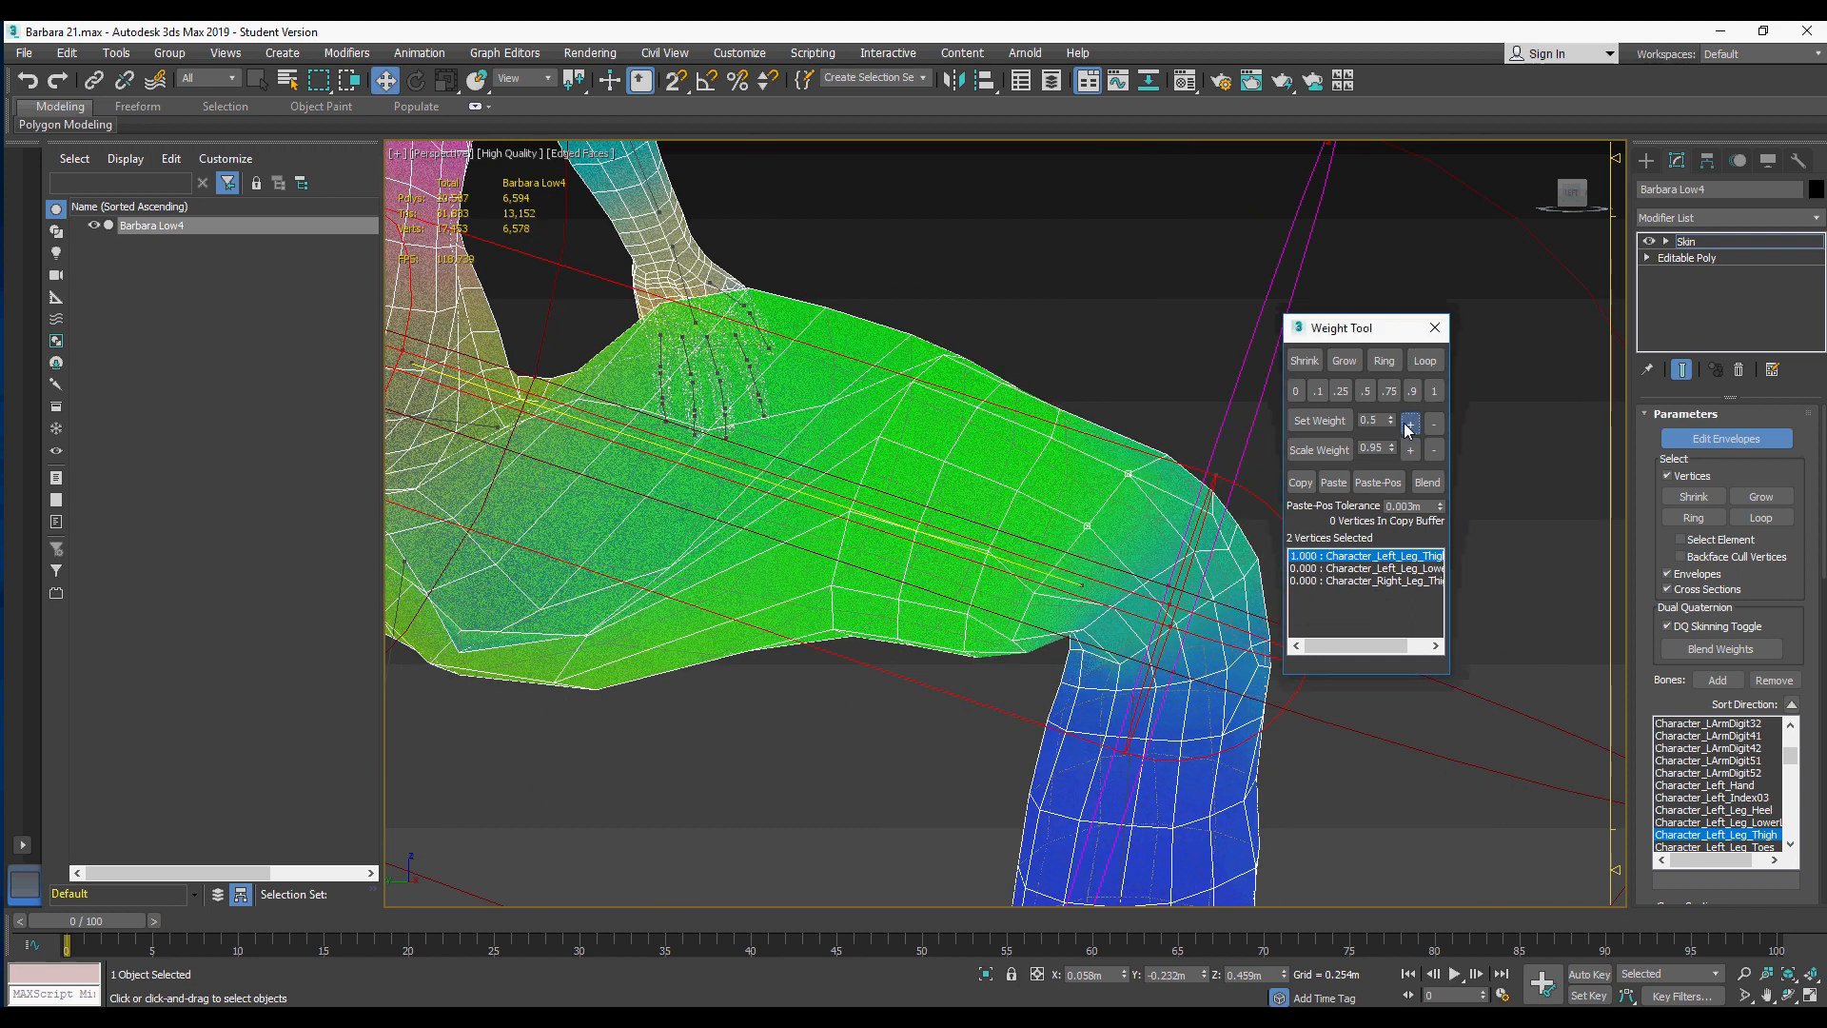
{"action": "middle_click_drag", "start_coordinate": [1141, 533], "coordinate": [1122, 457], "text": "alt"}
{"action": "left_click", "coordinate": [1410, 426]}
Step: Reduce the left thigh bone's weight on the vertices in the crease behind the knee
{"action": "middle_click_drag", "start_coordinate": [1047, 571], "coordinate": [961, 580]}
{"action": "left_click_drag", "start_coordinate": [918, 542], "coordinate": [980, 592]}
{"action": "left_click", "coordinate": [1433, 425]}
{"action": "scroll", "coordinate": [989, 592], "scroll_direction": "down", "scroll_amount": 2}
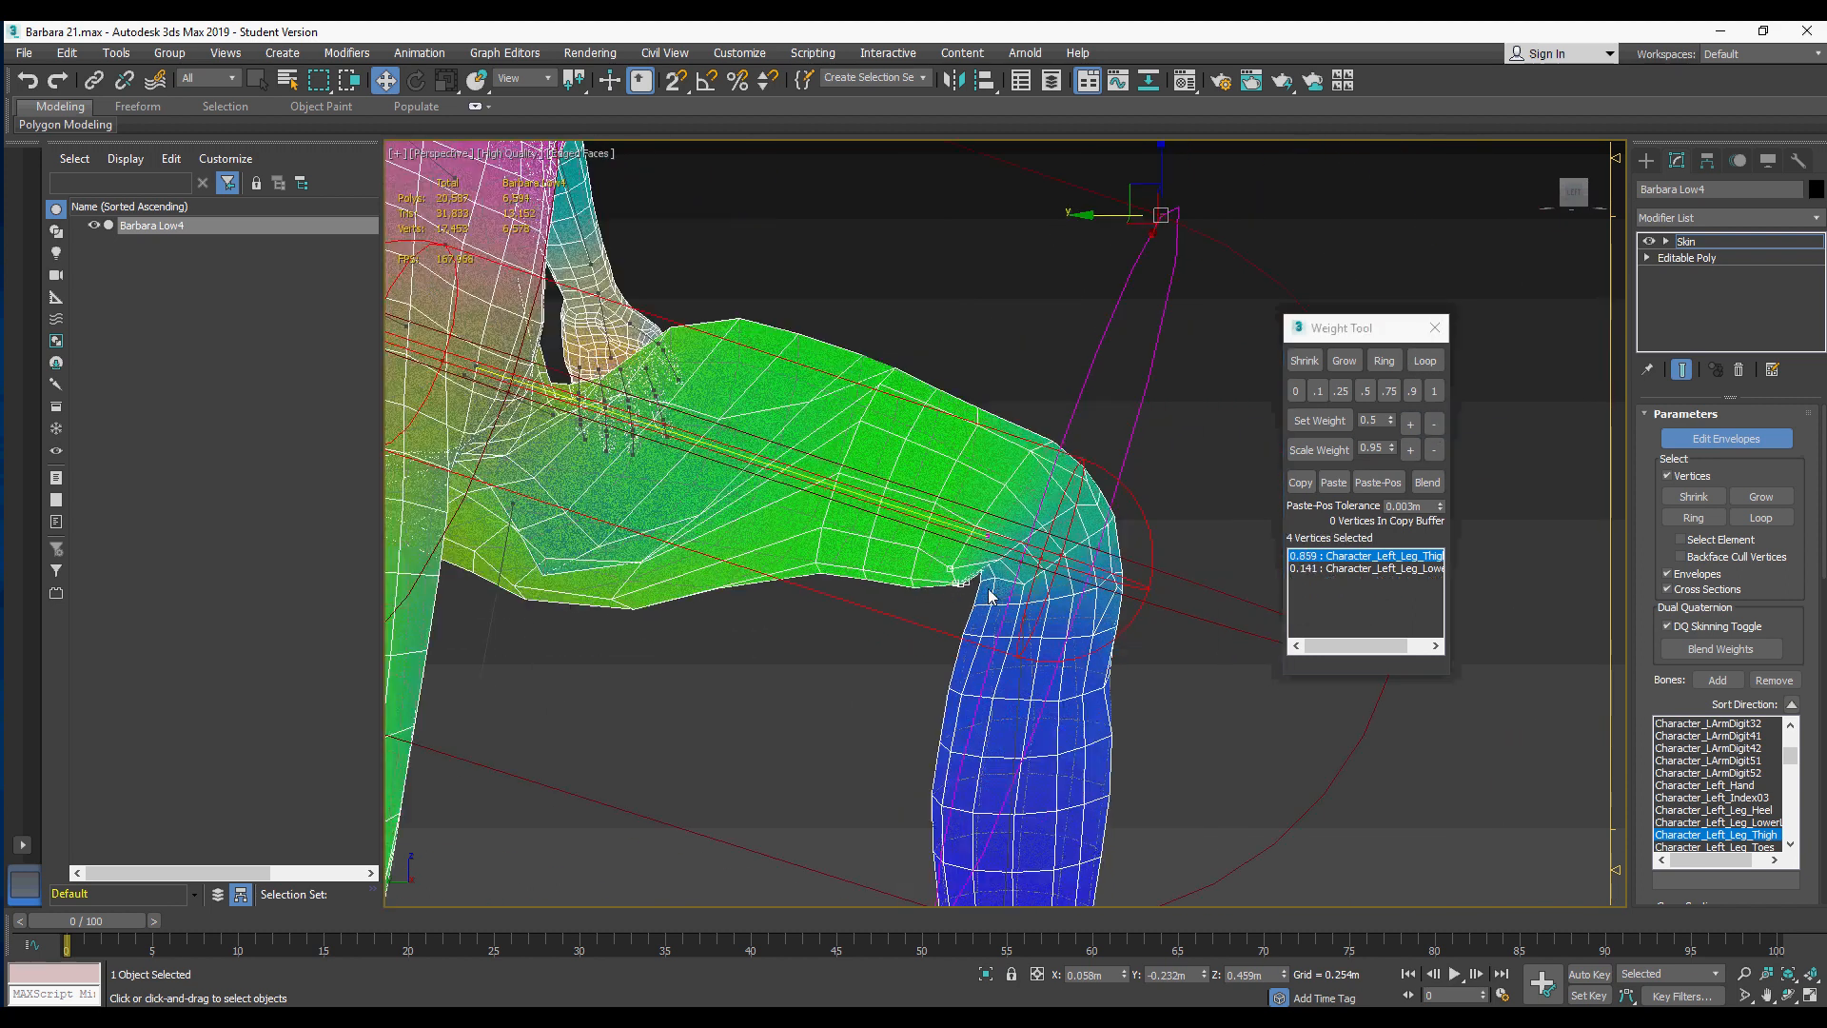
{"action": "scroll", "coordinate": [991, 598], "scroll_direction": "up", "scroll_amount": 2}
{"action": "mouse_move", "coordinate": [927, 490]}
{"action": "left_mouse_down"}
{"action": "mouse_move", "coordinate": [1013, 576]}
{"action": "mouse_move", "coordinate": [1013, 533]}
{"action": "left_mouse_up"}
{"action": "left_click", "coordinate": [1433, 427]}
{"action": "mouse_move", "coordinate": [1008, 561]}
{"action": "middle_mouse_down", "text": "alt"}
{"action": "mouse_move", "coordinate": [971, 571]}
{"action": "mouse_move", "coordinate": [989, 556]}
{"action": "middle_mouse_up", "text": "alt"}
{"action": "left_click", "coordinate": [1434, 429]}
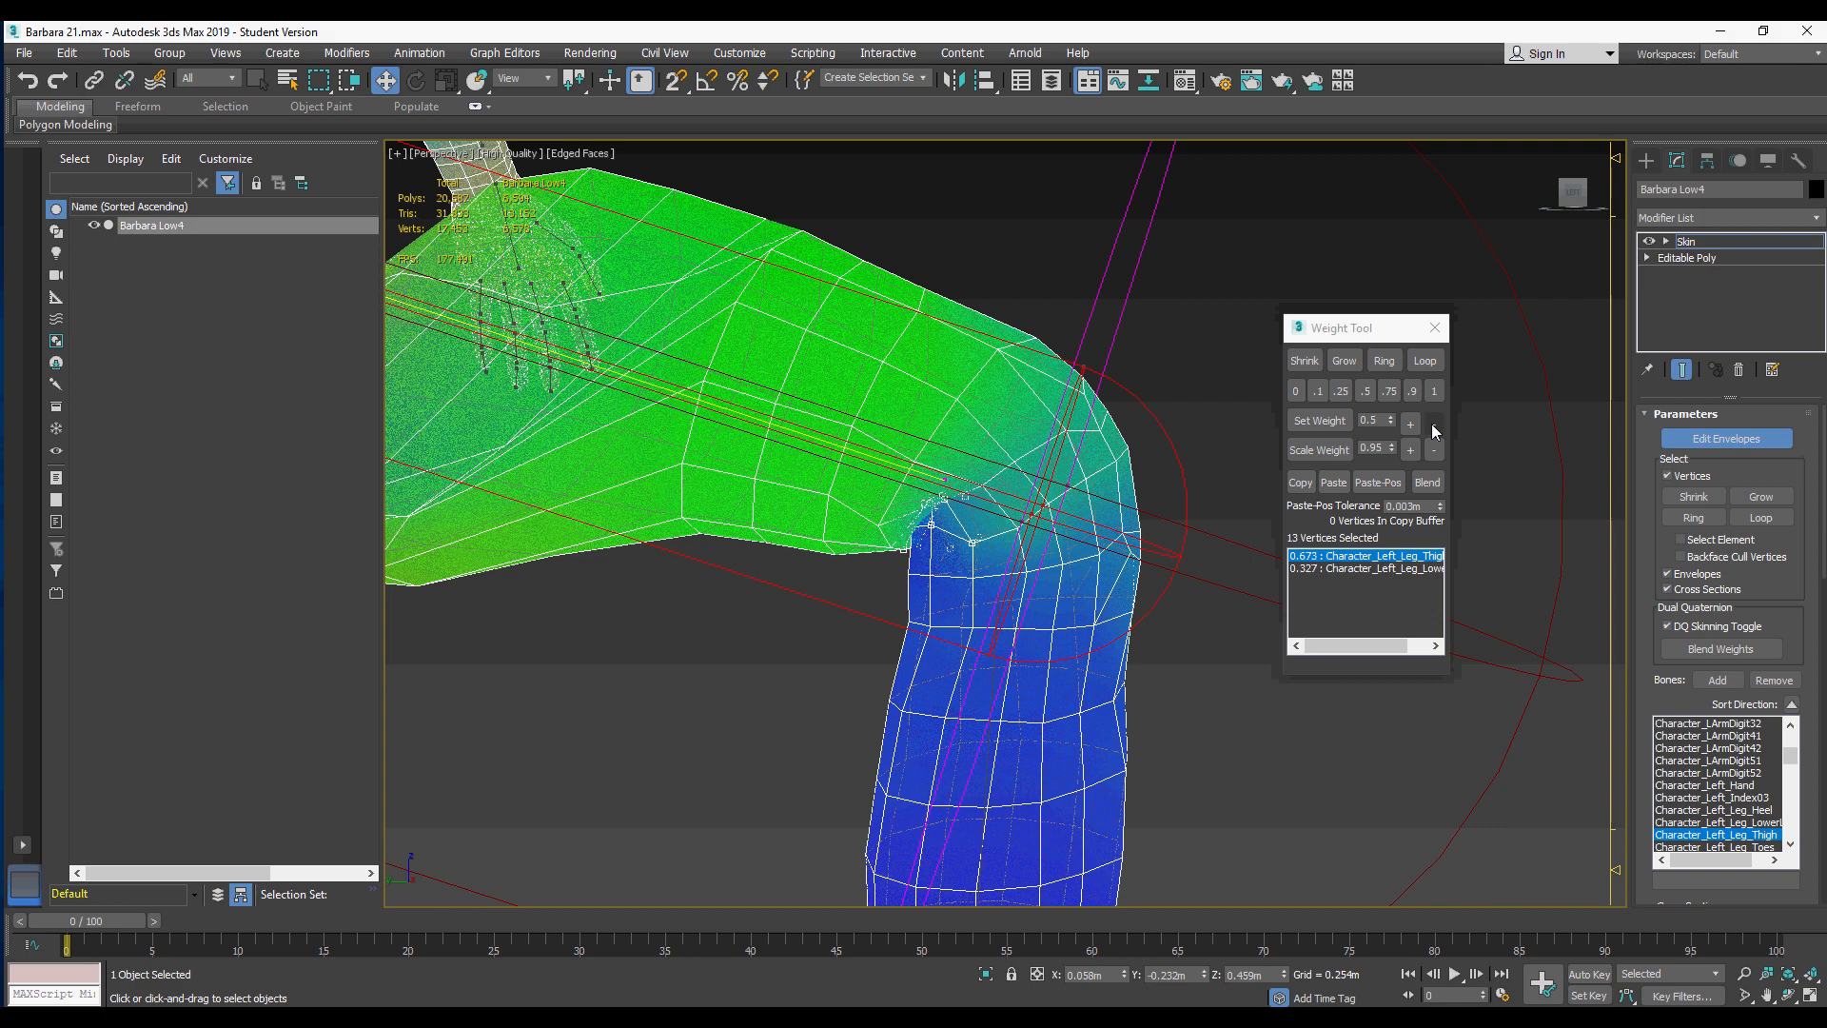
{"action": "left_click", "coordinate": [1434, 428]}
Step: Fine-tune the balance between thigh and lower-leg weights on the vertices behind the knee
{"action": "left_click", "coordinate": [1411, 426]}
{"action": "left_click", "coordinate": [1411, 426]}
{"action": "left_click", "coordinate": [1390, 569]}
{"action": "left_click", "coordinate": [1411, 427]}
{"action": "left_click", "coordinate": [1434, 428]}
Step: Select the vertices around the knee and increase their lower-leg bone weight
{"action": "mouse_move", "coordinate": [1004, 562]}
{"action": "left_mouse_down"}
{"action": "mouse_move", "coordinate": [921, 480]}
{"action": "mouse_move", "coordinate": [1097, 584]}
{"action": "left_mouse_up"}
{"action": "scroll", "coordinate": [1027, 548], "scroll_direction": "up", "scroll_amount": 3}
{"action": "scroll", "coordinate": [1113, 566], "scroll_direction": "down", "scroll_amount": 3}
{"action": "middle_click_drag", "start_coordinate": [1130, 551], "coordinate": [1009, 558], "text": "alt"}
{"action": "scroll", "coordinate": [1003, 558], "scroll_direction": "up", "scroll_amount": 3}
{"action": "left_click_drag", "start_coordinate": [1003, 558], "coordinate": [927, 656]}
{"action": "left_click", "coordinate": [1411, 427]}
{"action": "scroll", "coordinate": [1000, 571], "scroll_direction": "down", "scroll_amount": 3}
{"action": "left_click", "coordinate": [1411, 427]}
Step: Select the vertex loop around the upper left thigh and raise its left thigh bone weight
{"action": "scroll", "coordinate": [952, 533], "scroll_direction": "down", "scroll_amount": 2}
{"action": "middle_click_drag", "start_coordinate": [951, 533], "coordinate": [857, 514], "text": "alt"}
{"action": "left_click_drag", "start_coordinate": [728, 547], "coordinate": [823, 657]}
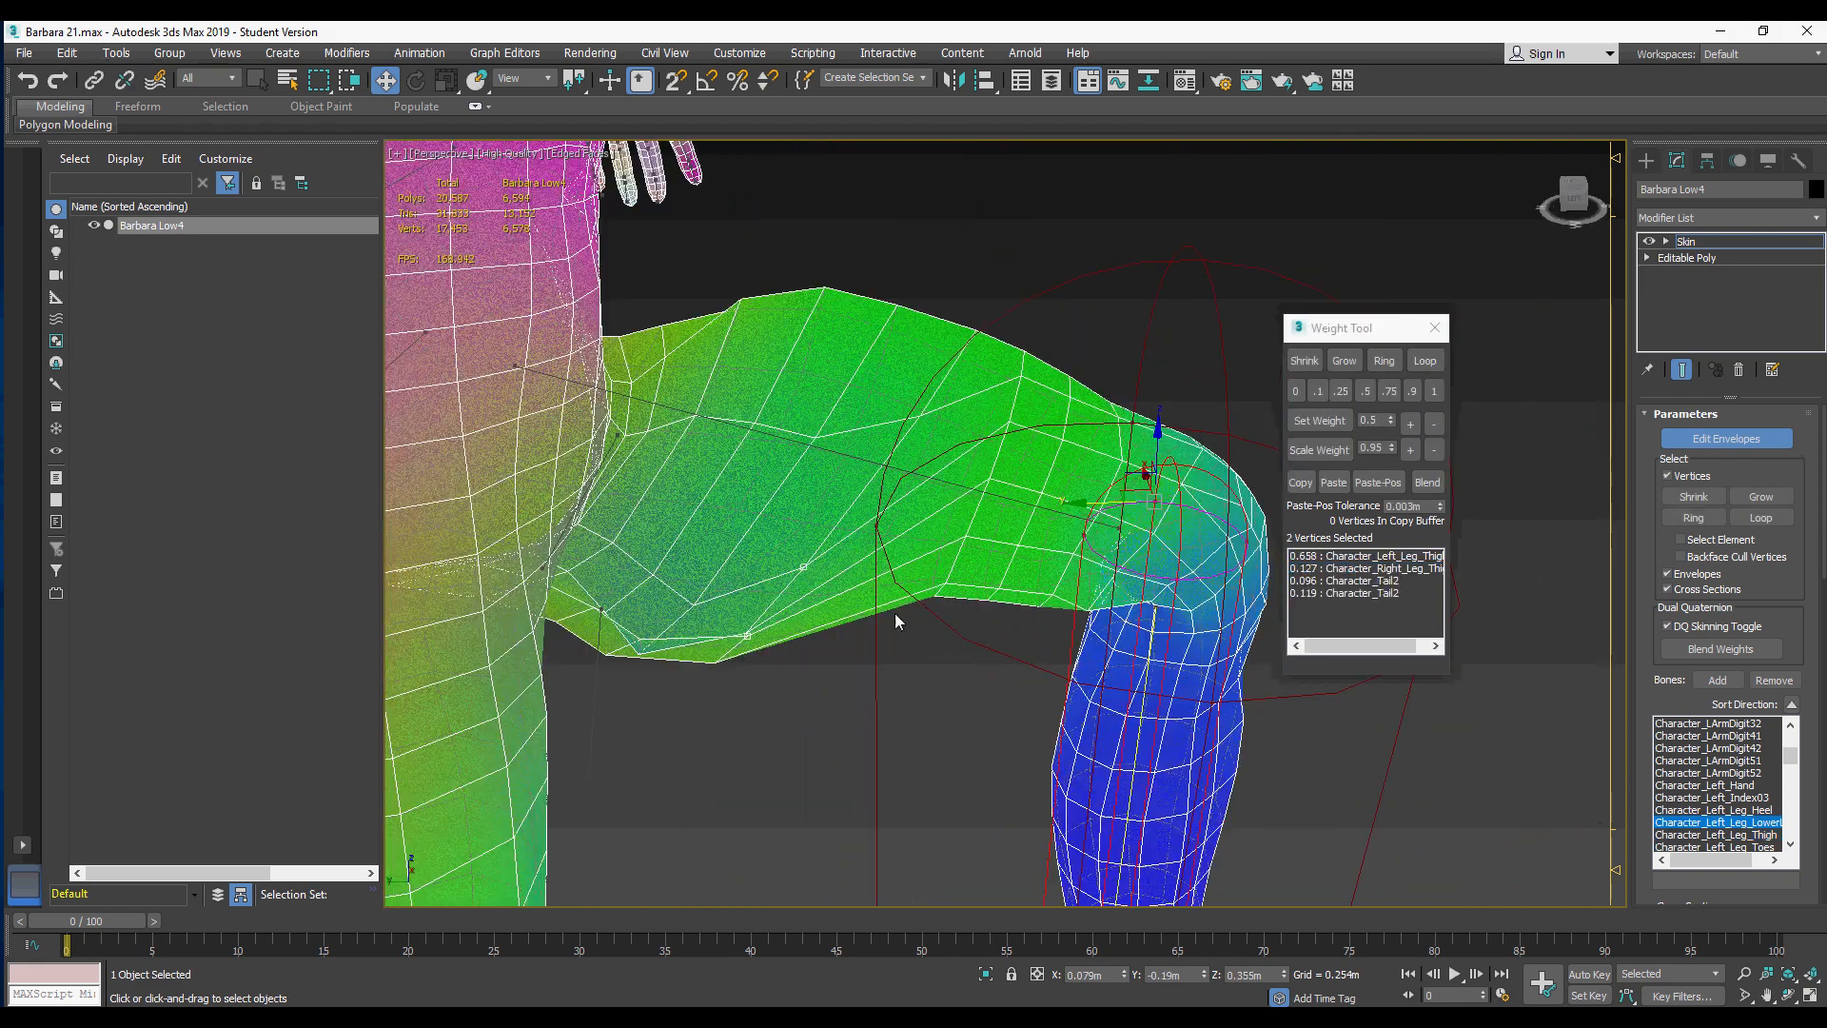
{"action": "middle_click_drag", "start_coordinate": [899, 621], "coordinate": [928, 599], "text": "alt"}
{"action": "left_click_drag", "start_coordinate": [571, 533], "coordinate": [809, 657]}
{"action": "left_click", "coordinate": [1413, 426]}
{"action": "left_click", "coordinate": [1365, 568]}
{"action": "middle_click_drag", "start_coordinate": [762, 533], "coordinate": [723, 514], "text": "alt"}
{"action": "left_click", "coordinate": [1366, 556]}
{"action": "left_click", "coordinate": [1413, 431]}
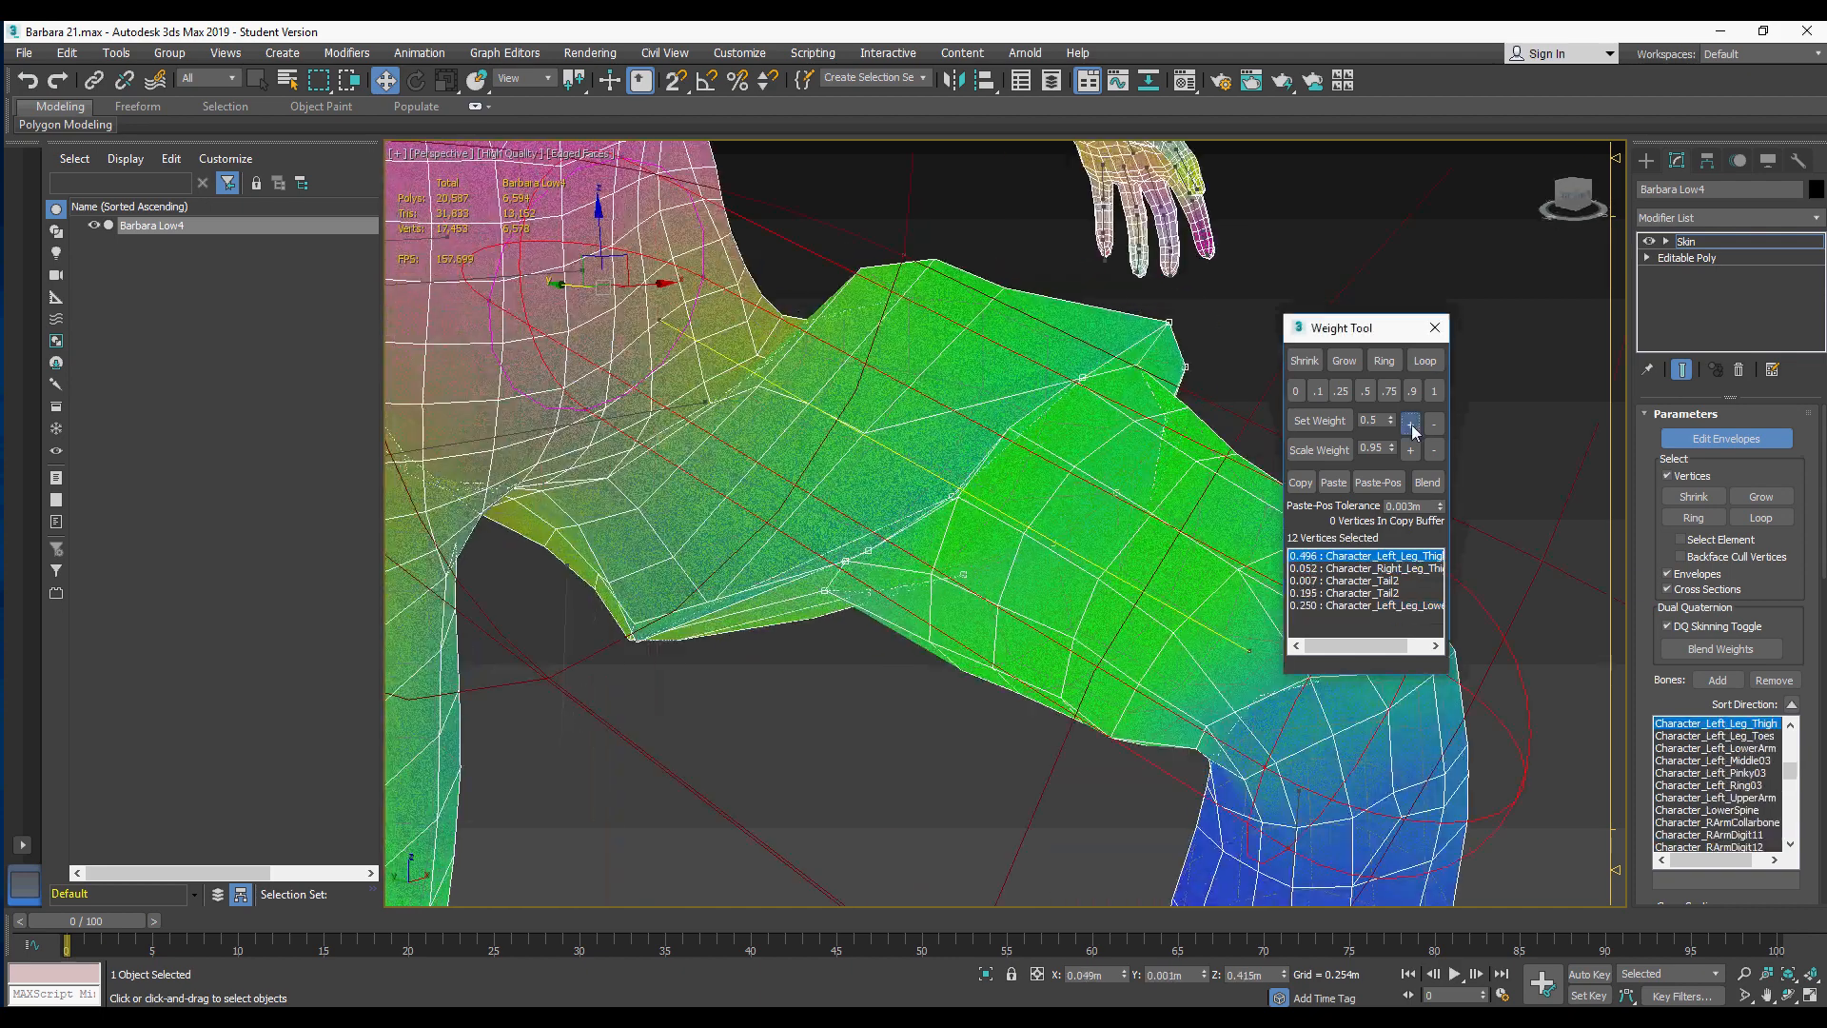
{"action": "left_click", "coordinate": [1412, 429]}
Step: Select the next vertex loop toward the groin and raise its left thigh bone weight
{"action": "middle_click_drag", "start_coordinate": [856, 570], "coordinate": [1037, 559], "text": "alt"}
{"action": "left_click_drag", "start_coordinate": [1036, 558], "coordinate": [913, 628]}
{"action": "left_click", "coordinate": [1424, 361]}
{"action": "left_click", "coordinate": [1411, 427]}
Step: Loop-select the vertices around the left hip crease, set their left thigh bone weight to 1, and clear the vertex selection
{"action": "middle_click_drag", "start_coordinate": [818, 513], "coordinate": [951, 447], "text": "alt"}
{"action": "left_click_drag", "start_coordinate": [833, 484], "coordinate": [961, 582]}
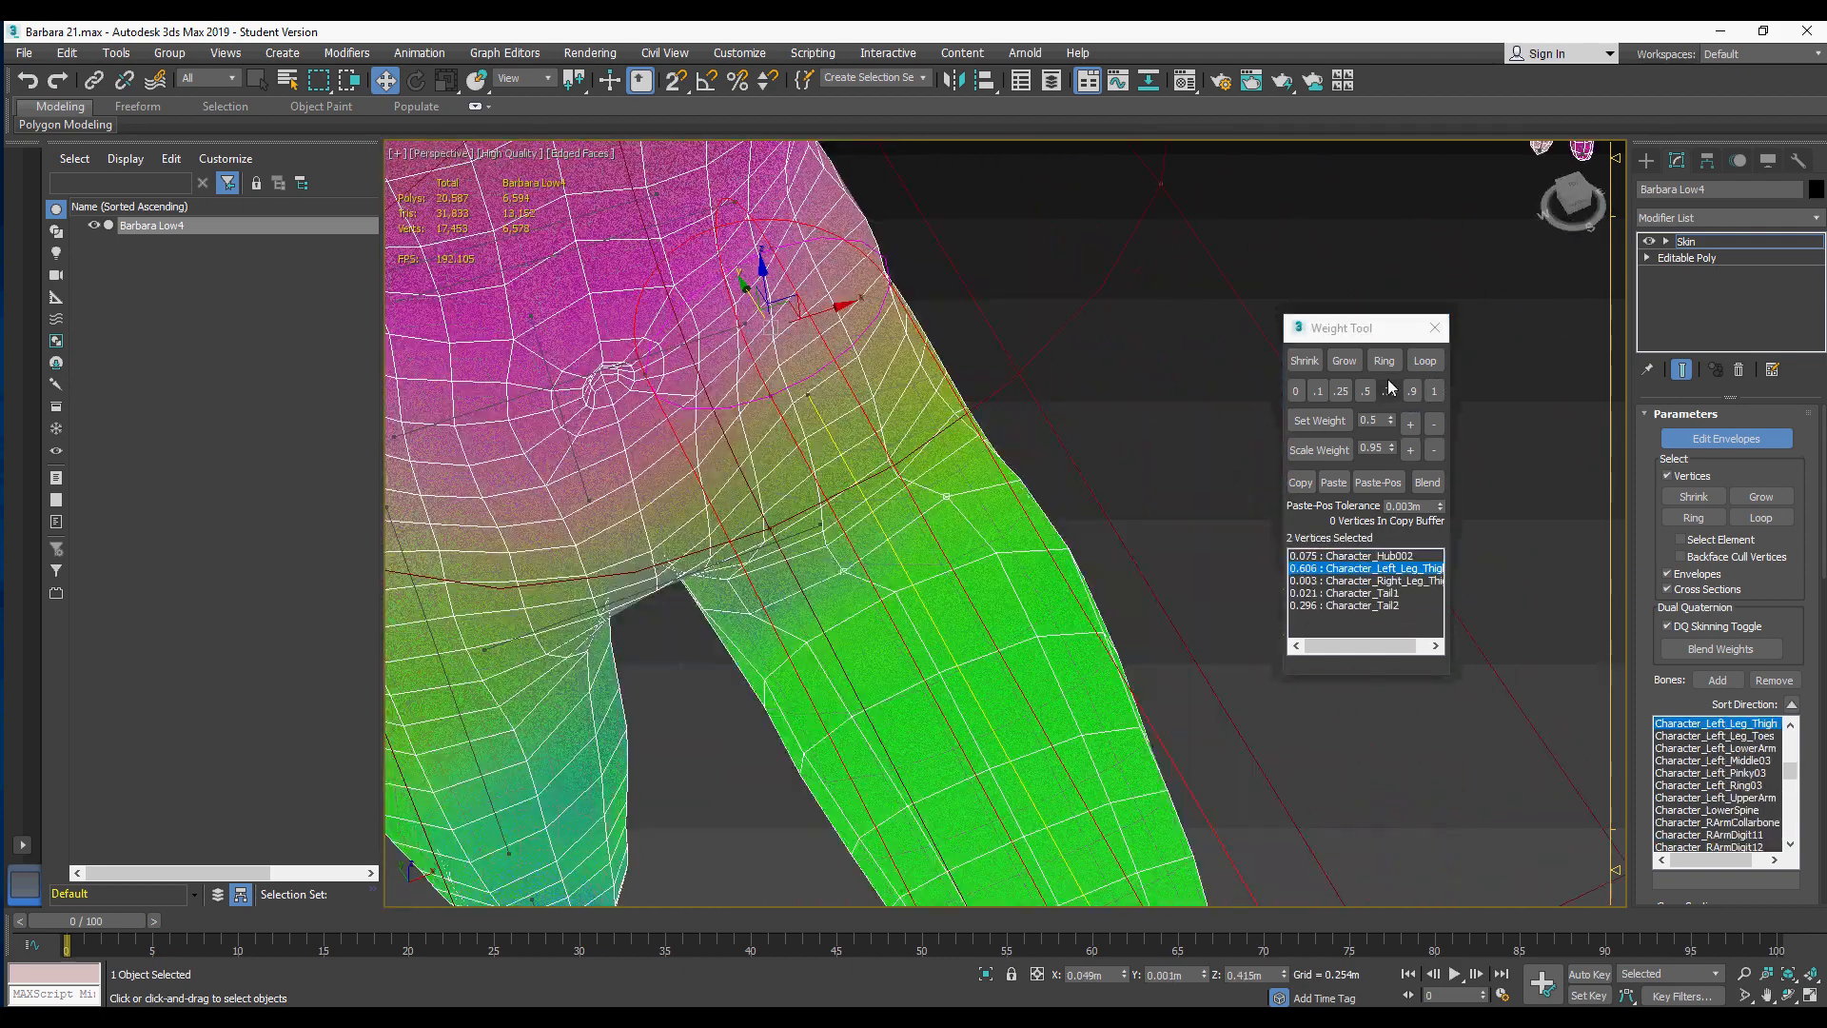
{"action": "left_click", "coordinate": [1424, 360]}
{"action": "left_click", "coordinate": [1437, 390]}
{"action": "left_click", "coordinate": [1012, 383]}
{"action": "middle_click_drag", "start_coordinate": [951, 533], "coordinate": [916, 595], "text": "alt"}
{"action": "left_click", "coordinate": [1425, 361]}
{"action": "left_click", "coordinate": [767, 540]}
{"action": "left_click", "coordinate": [780, 592], "text": "ctrl"}
{"action": "left_click", "coordinate": [1425, 360]}
{"action": "scroll", "coordinate": [951, 476], "scroll_direction": "down", "scroll_amount": 3}
{"action": "left_click", "coordinate": [618, 443]}
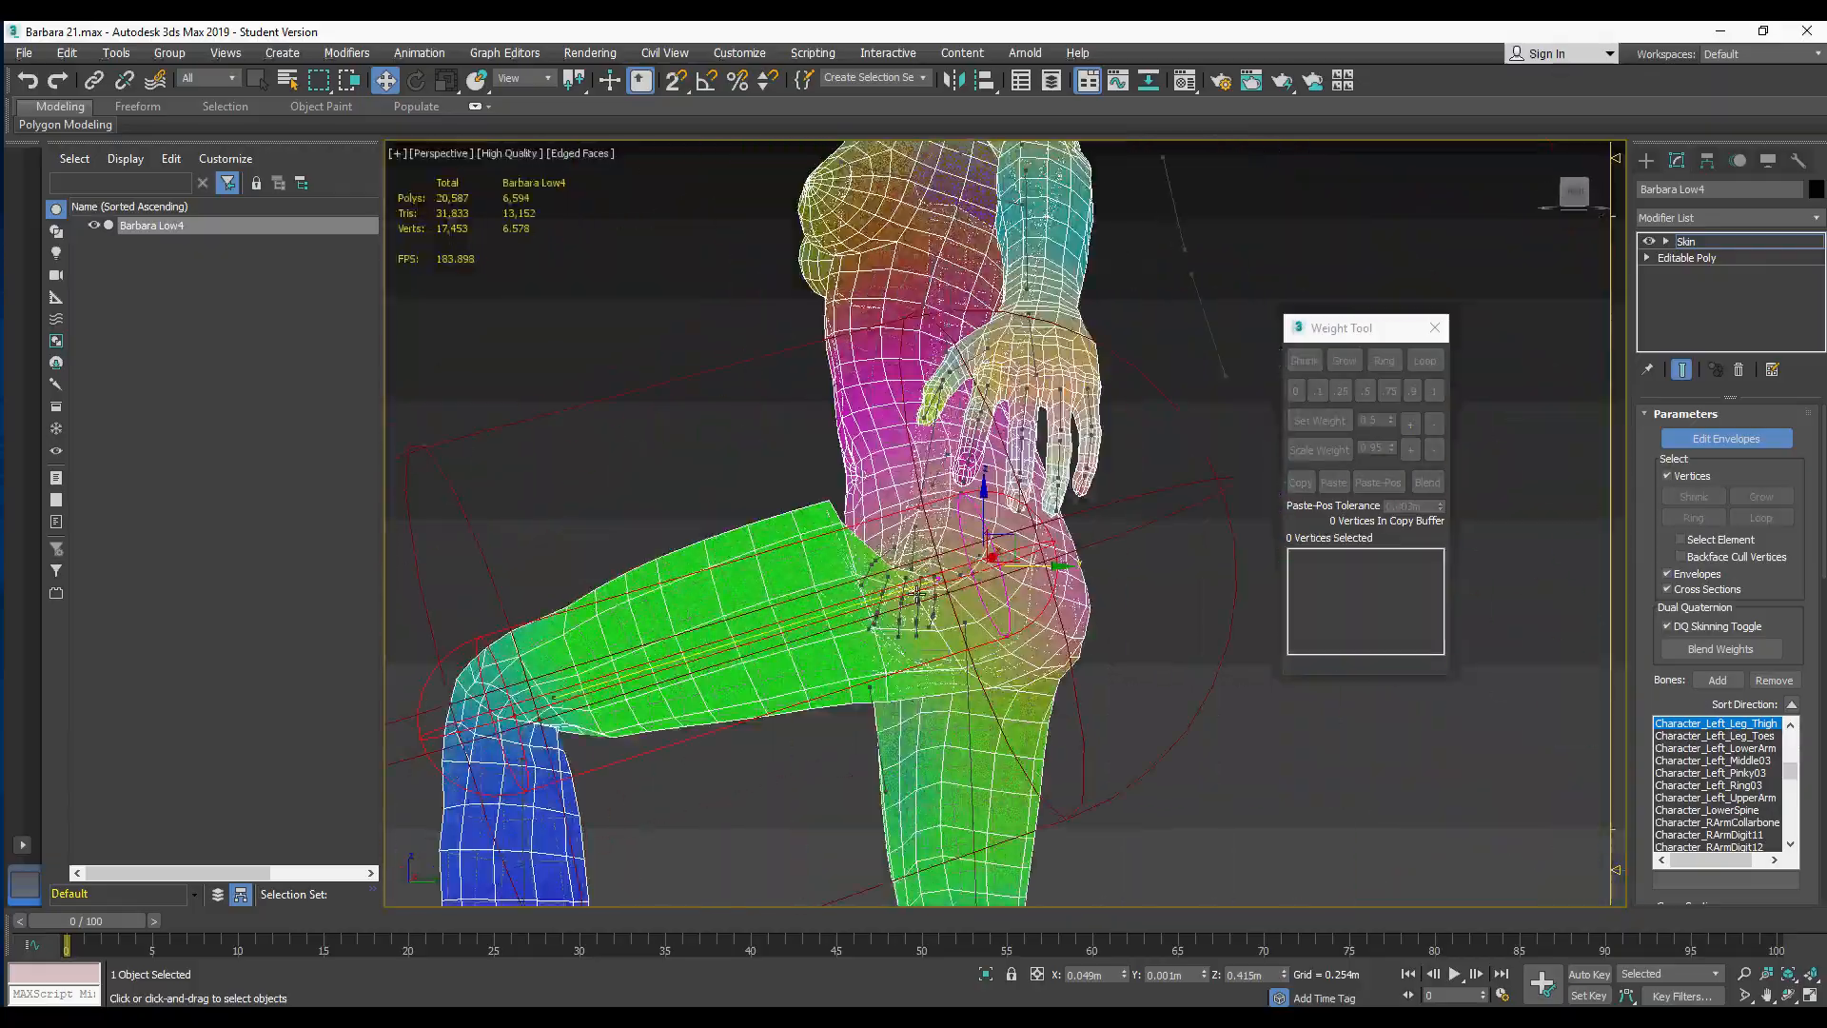
Step: Select the vertices along the front of the left hip crease and raise their left thigh bone weight
{"action": "scroll", "coordinate": [916, 594], "scroll_direction": "up", "scroll_amount": 4}
{"action": "left_click", "coordinate": [853, 530]}
{"action": "middle_click_drag", "start_coordinate": [852, 530], "coordinate": [737, 656], "text": "alt"}
{"action": "left_click", "coordinate": [1412, 428]}
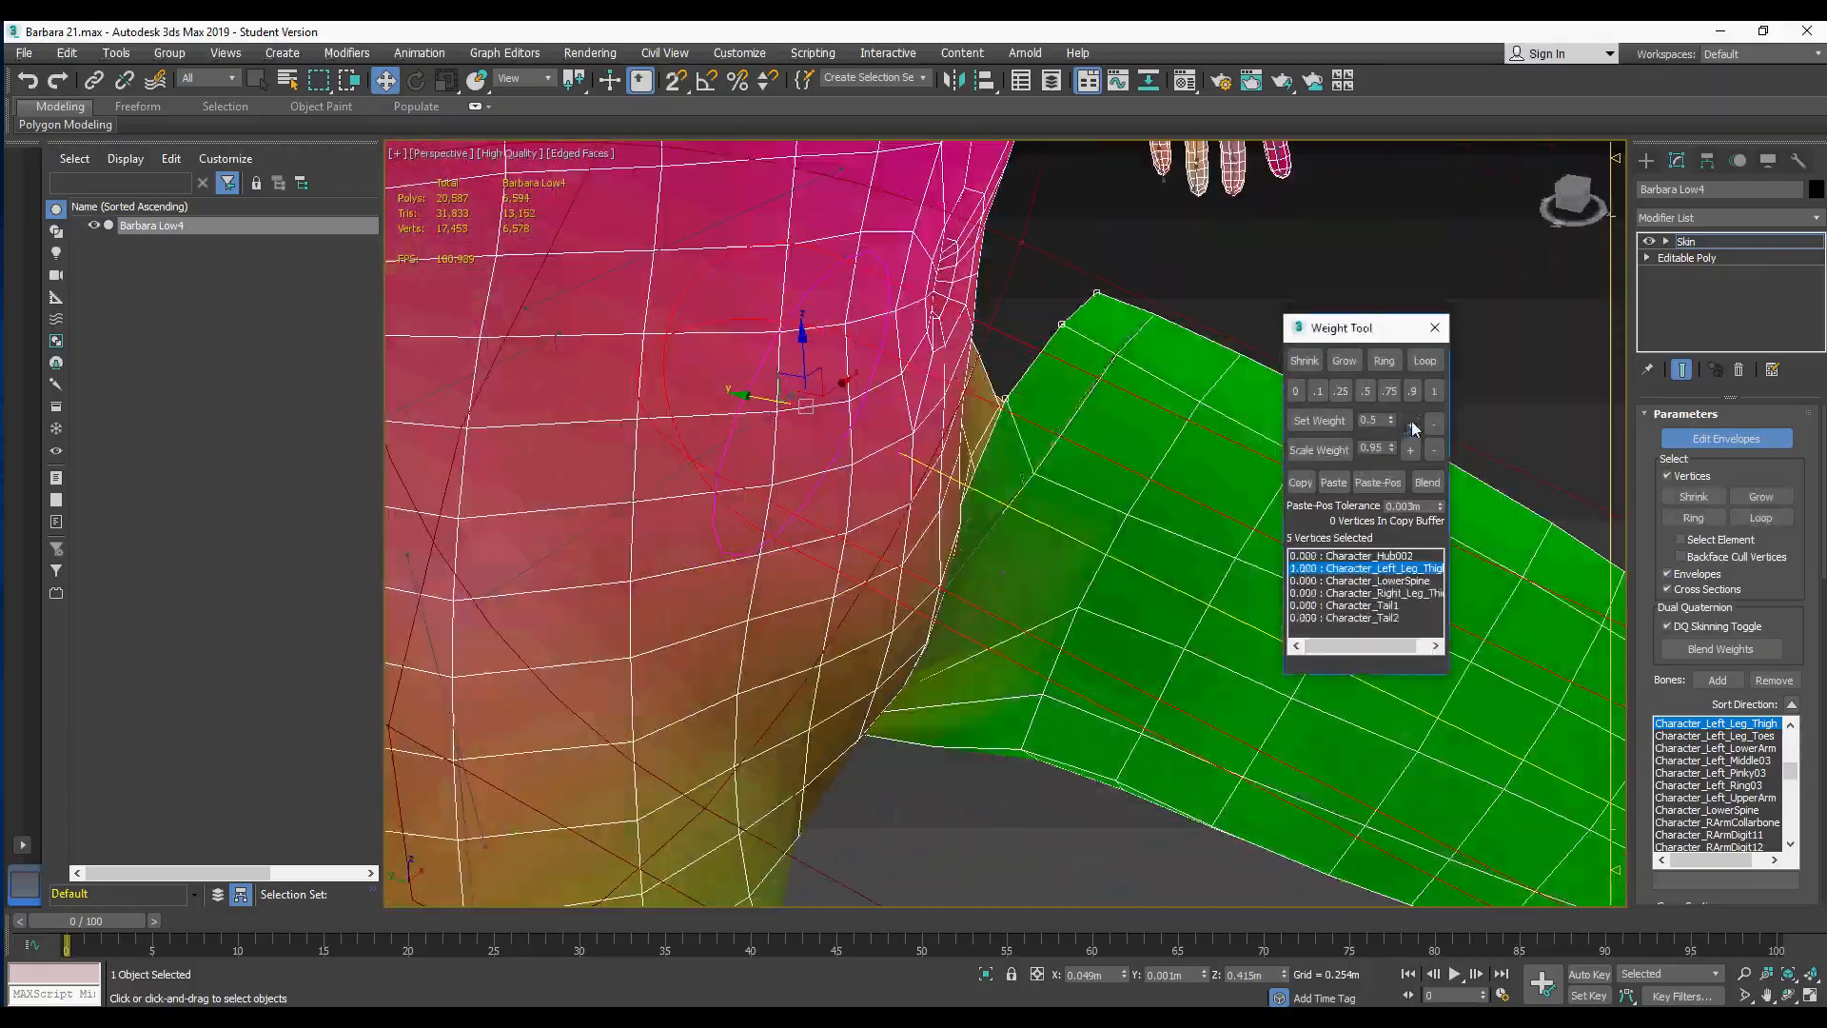
Step: Select the vertices along the outer edge of the left hip crease and fine-tune their left thigh bone weight
{"action": "middle_click_drag", "start_coordinate": [1123, 428], "coordinate": [827, 409], "text": "alt"}
{"action": "scroll", "coordinate": [784, 441], "scroll_direction": "up", "scroll_amount": 3}
{"action": "left_click_drag", "start_coordinate": [828, 409], "coordinate": [930, 534]}
{"action": "left_click", "coordinate": [1410, 431]}
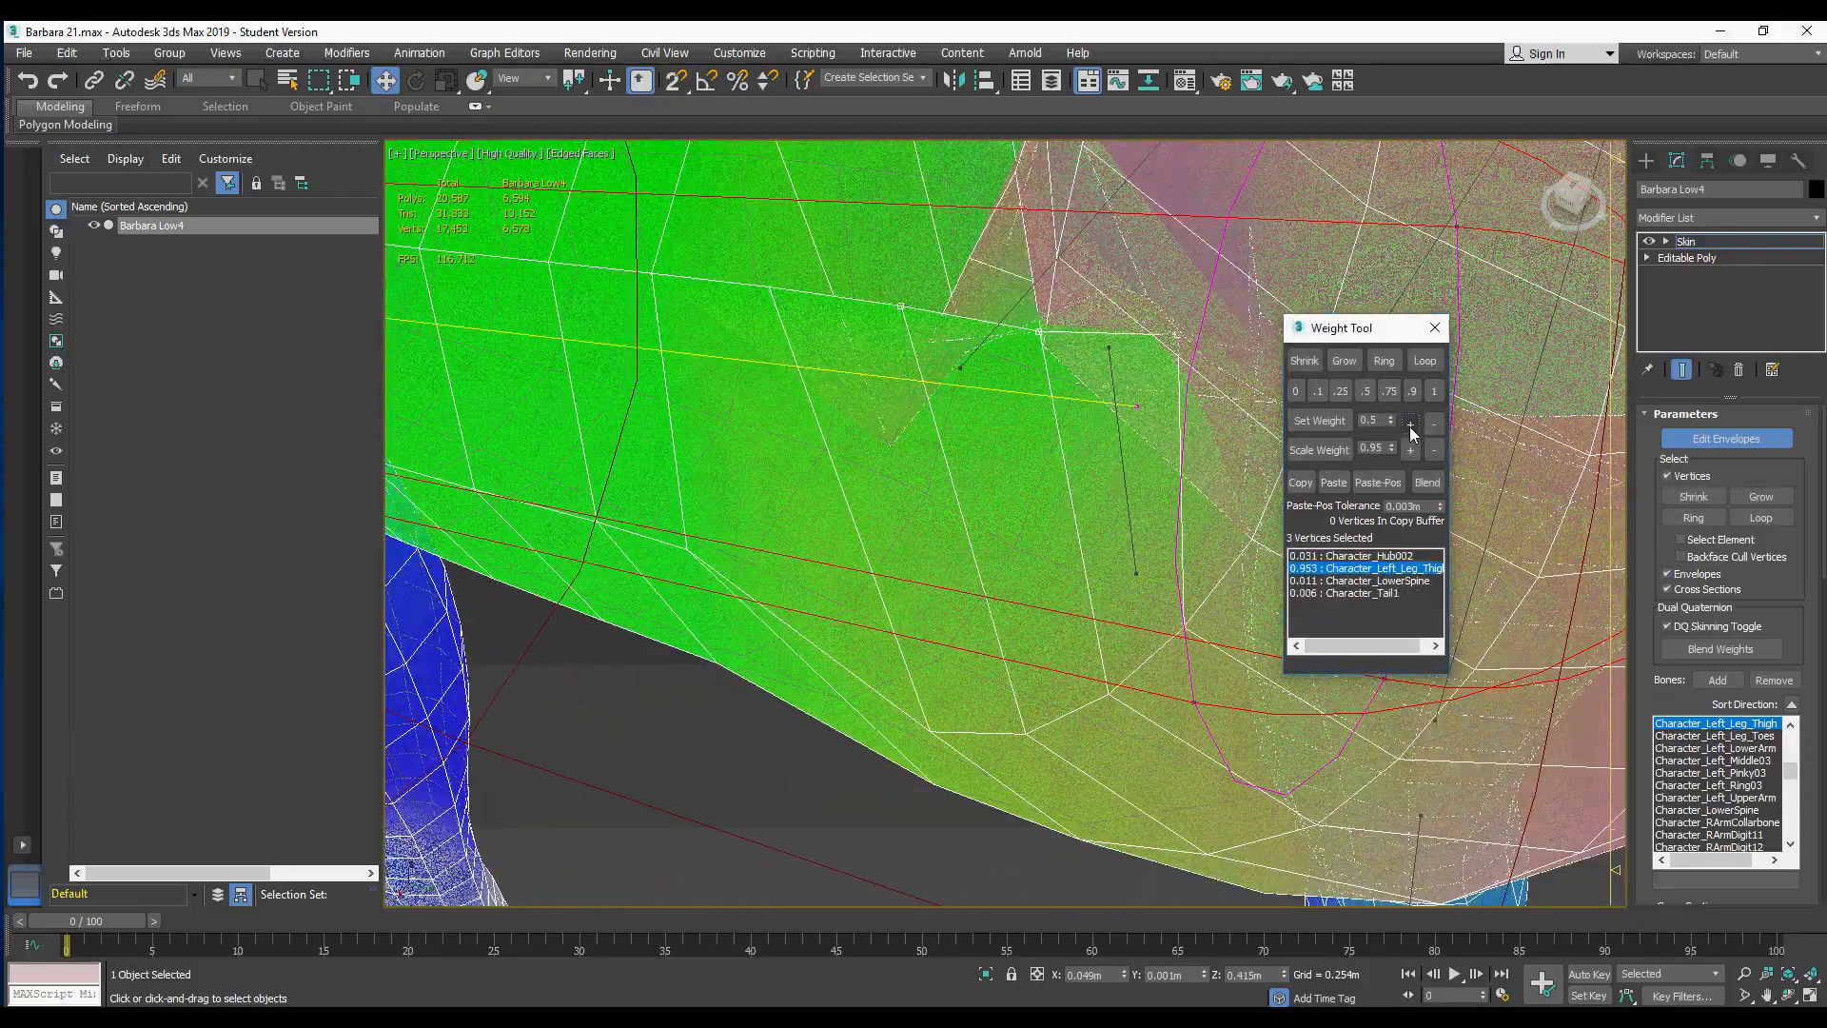
{"action": "left_click", "coordinate": [1432, 428]}
{"action": "scroll", "coordinate": [1046, 476], "scroll_direction": "down", "scroll_amount": 4}
{"action": "middle_click_drag", "start_coordinate": [999, 476], "coordinate": [951, 609], "text": "alt"}
{"action": "left_click", "coordinate": [1410, 429]}
Step: Select the vertices on the outer left hip above the crease and adjust their left thigh bone weight
{"action": "left_click", "coordinate": [1154, 499]}
{"action": "middle_click_drag", "start_coordinate": [1066, 571], "coordinate": [1008, 514], "text": "alt"}
{"action": "left_click", "coordinate": [999, 510]}
{"action": "left_click", "coordinate": [1412, 430]}
{"action": "left_click", "coordinate": [1435, 424]}
{"action": "left_click_drag", "start_coordinate": [1037, 475], "coordinate": [1123, 538]}
{"action": "left_click", "coordinate": [1436, 428]}
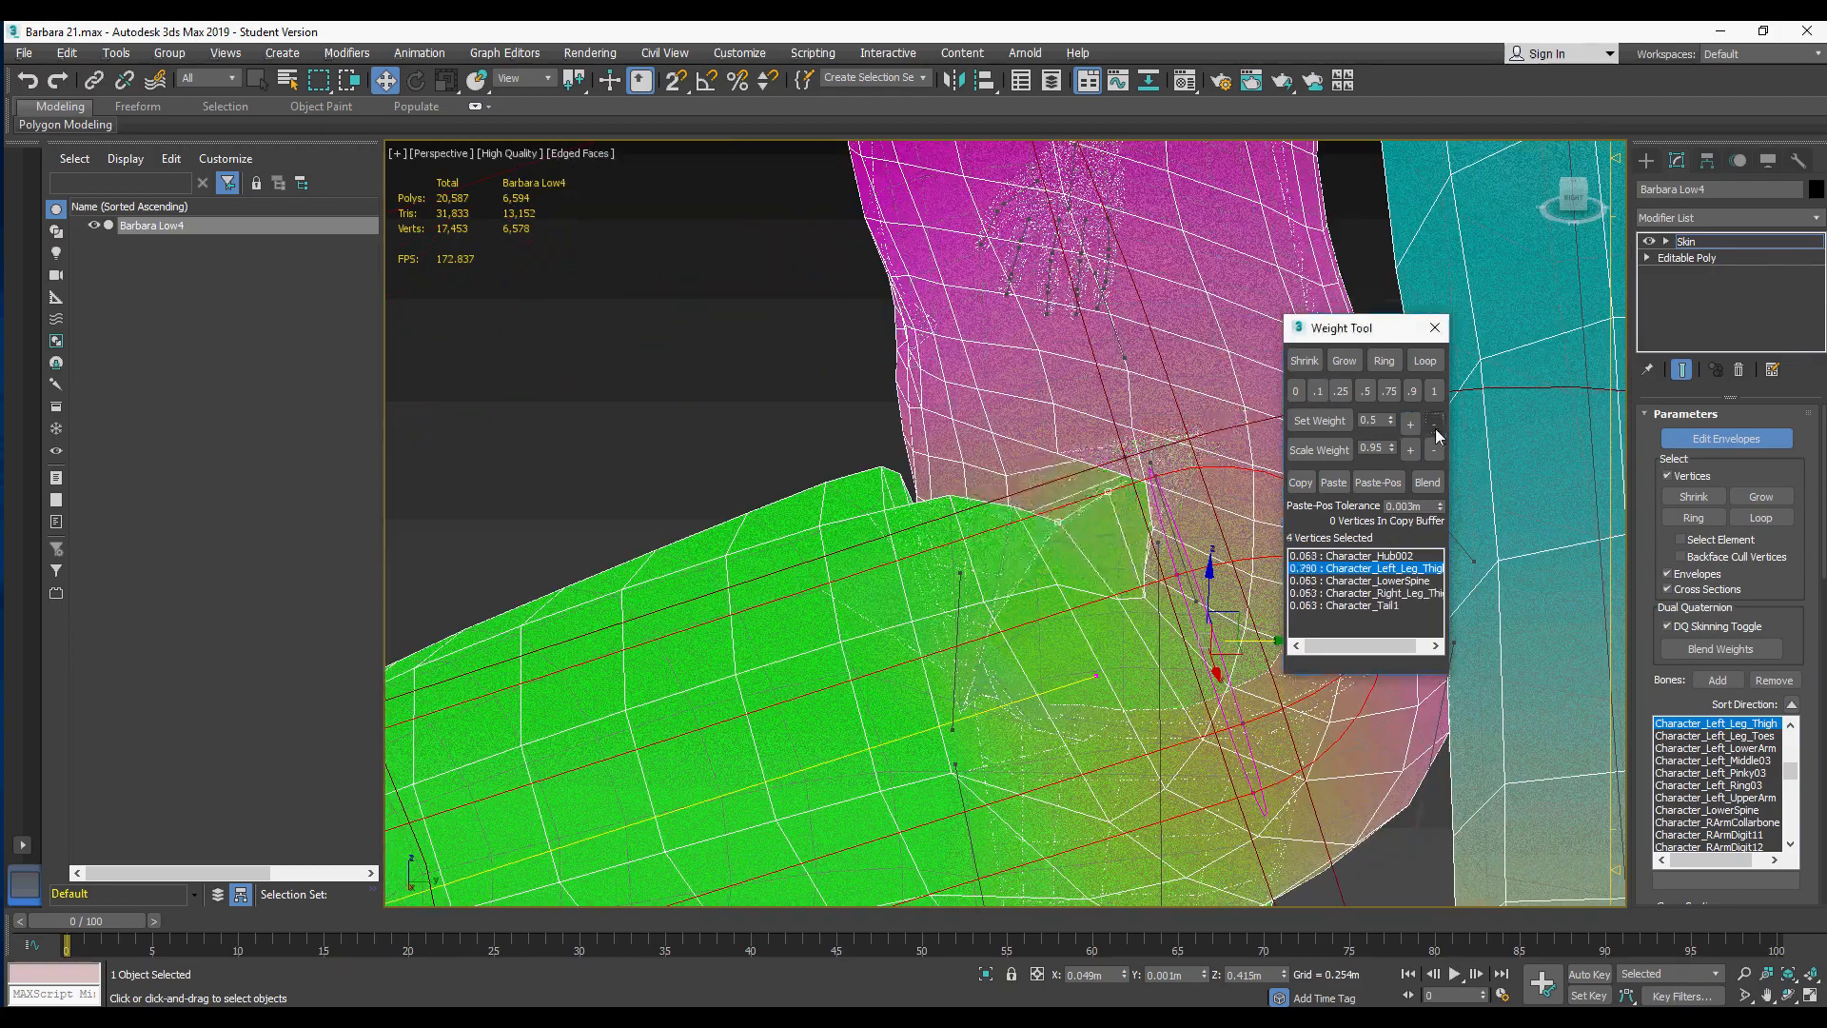
Step: Raise the left thigh bone weight of one hip crease vertex and lower that of the neighbouring vertex
{"action": "left_click", "coordinate": [1057, 522]}
{"action": "left_click", "coordinate": [1412, 426]}
{"action": "left_click", "coordinate": [1107, 492]}
{"action": "left_click", "coordinate": [1437, 425]}
Step: Select individual vertices on the side of the left hip and raise their left thigh bone weight
{"action": "left_click", "coordinate": [1092, 653]}
{"action": "middle_click_drag", "start_coordinate": [1122, 533], "coordinate": [995, 547], "text": "alt"}
{"action": "left_click", "coordinate": [1076, 549]}
{"action": "left_click", "coordinate": [1175, 578]}
{"action": "left_click", "coordinate": [1410, 425]}
{"action": "left_click", "coordinate": [983, 552]}
{"action": "left_click", "coordinate": [1412, 432]}
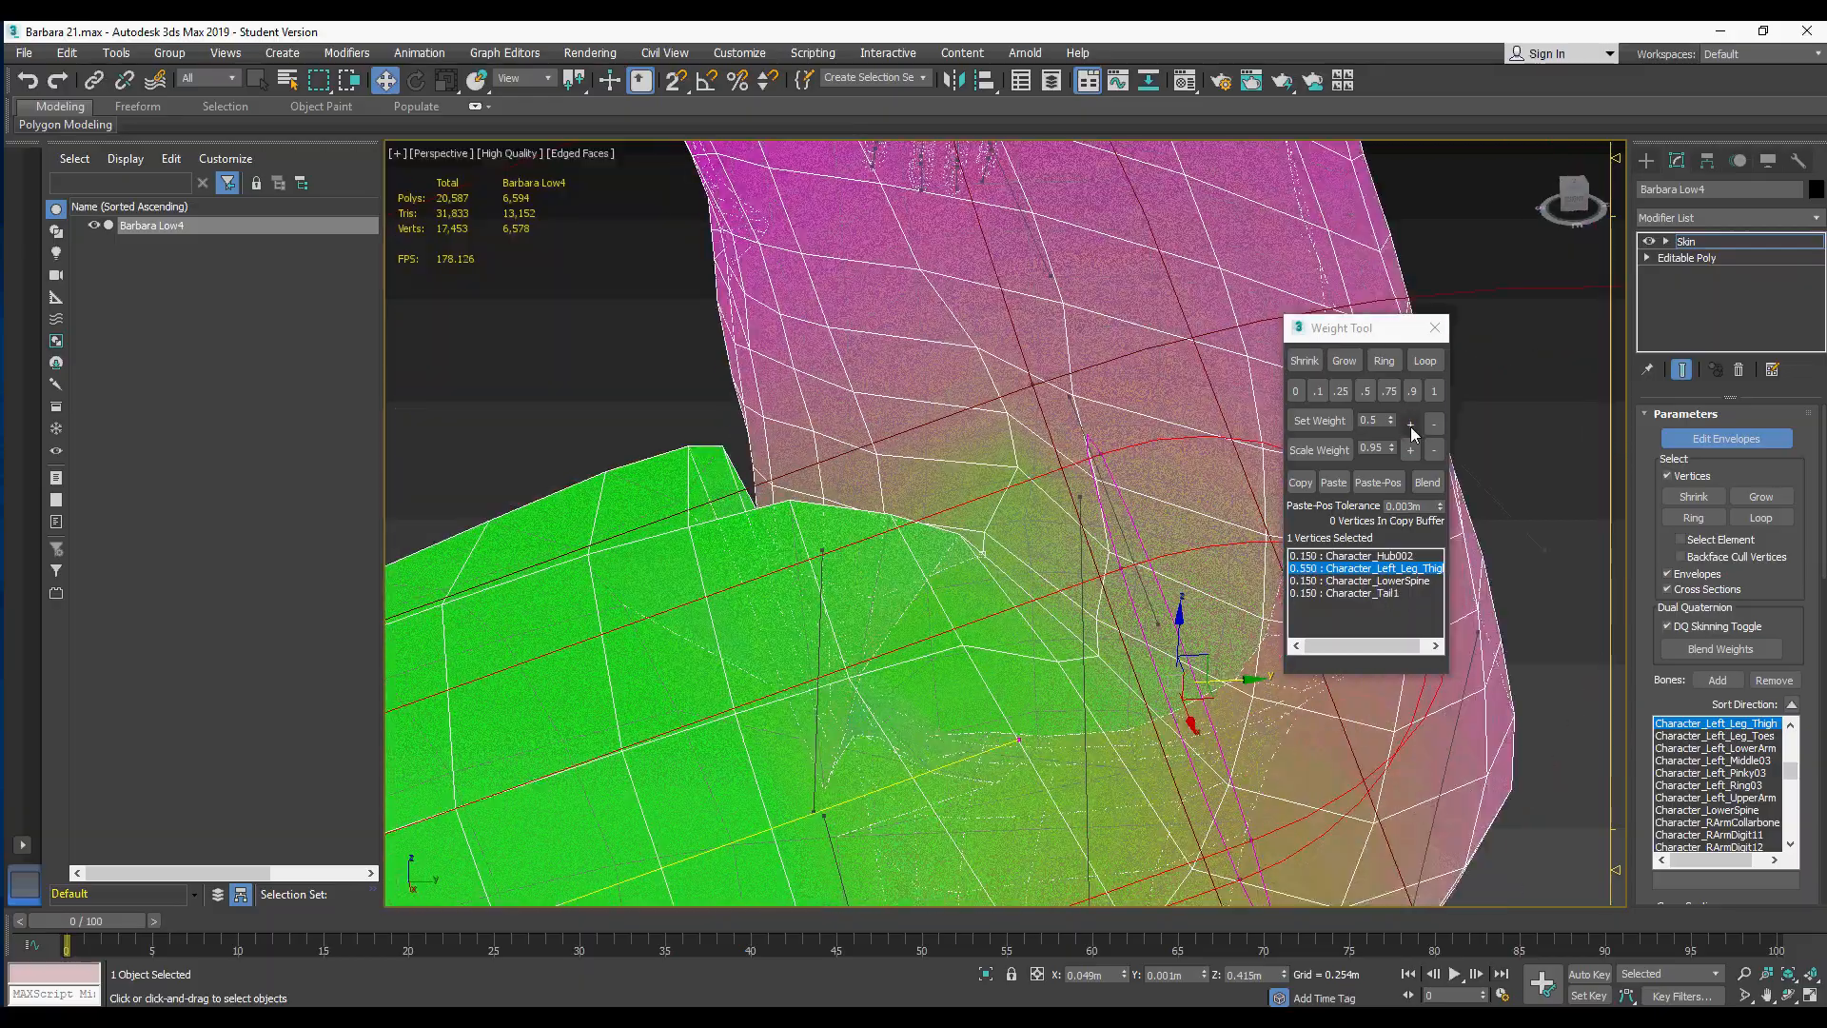
Step: Pick another vertex near the top of the left hip crease and raise its left thigh bone weight
{"action": "left_click", "coordinate": [1061, 623]}
{"action": "middle_click_drag", "start_coordinate": [1061, 623], "coordinate": [1075, 557], "text": "alt"}
{"action": "left_click", "coordinate": [1080, 552]}
{"action": "left_click", "coordinate": [1412, 425]}
{"action": "scroll", "coordinate": [952, 533], "scroll_direction": "down", "scroll_amount": 5}
{"action": "middle_click_drag", "start_coordinate": [856, 514], "coordinate": [968, 533], "text": "alt"}
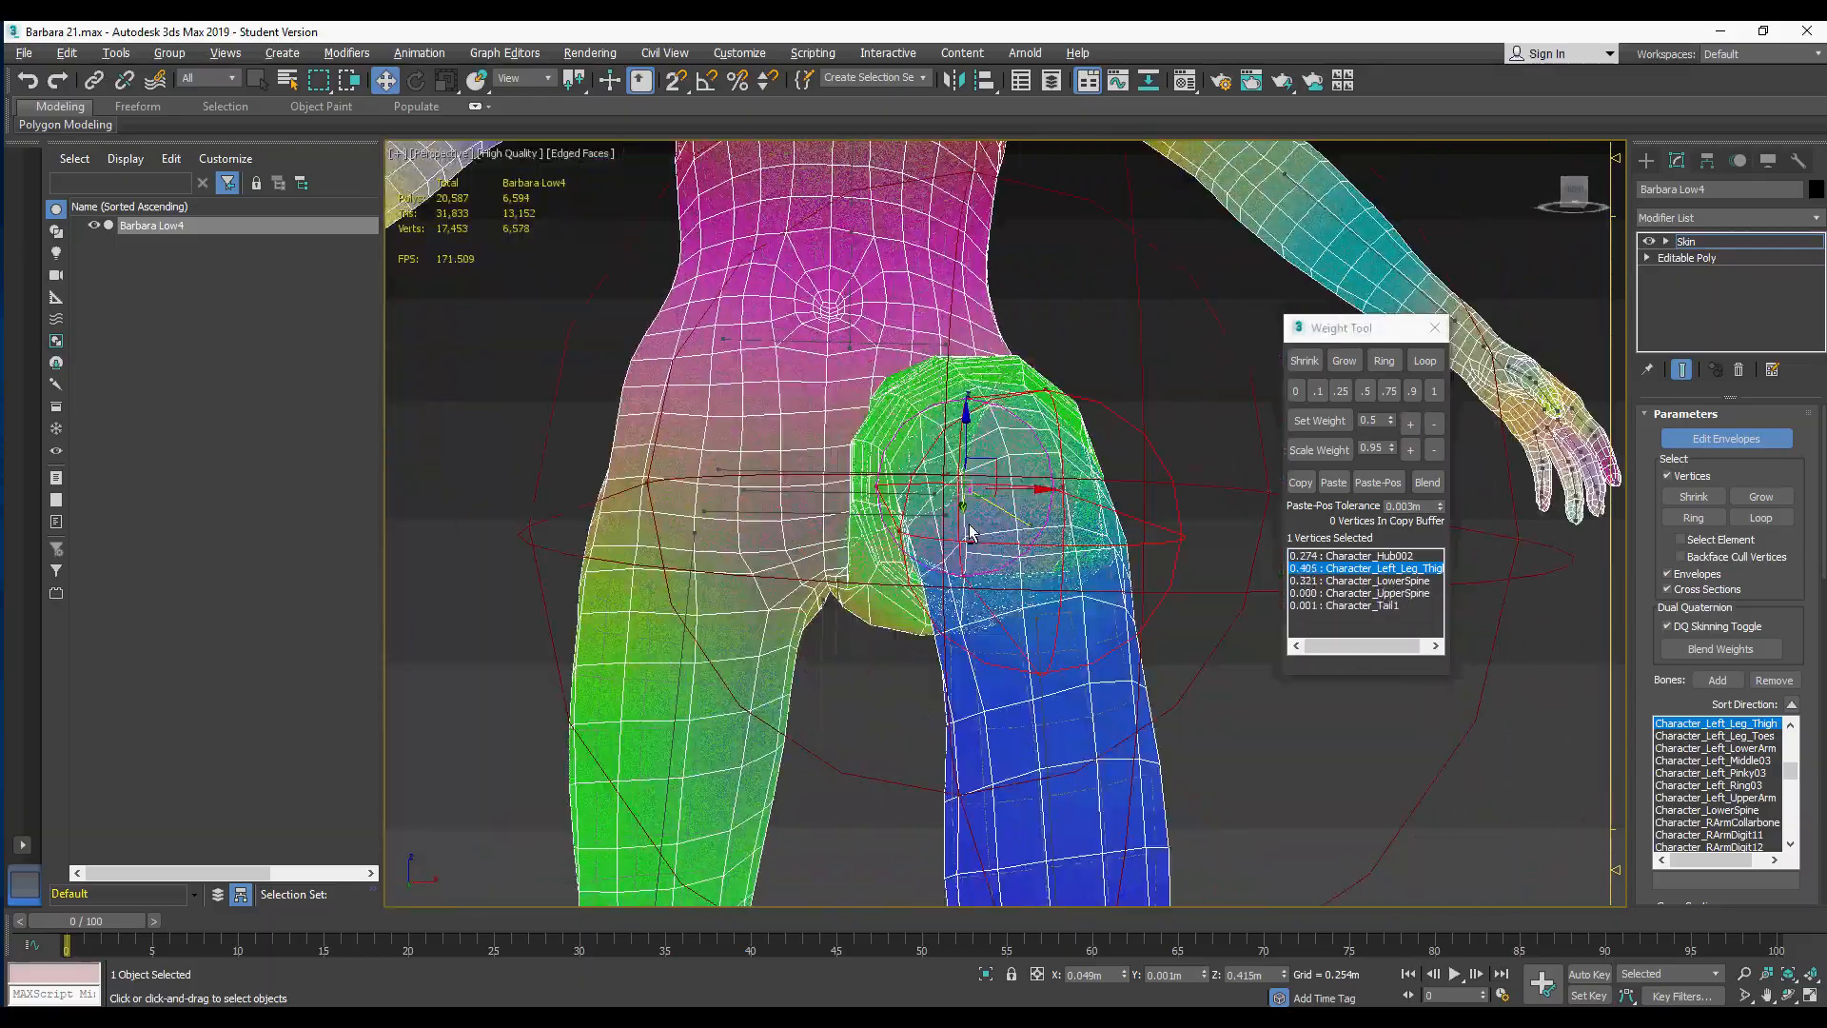
Step: Select a vertex at the left hip crease and set its left thigh bone weight to 0.1
{"action": "scroll", "coordinate": [969, 532], "scroll_direction": "up", "scroll_amount": 5}
{"action": "left_click", "coordinate": [926, 273]}
{"action": "middle_click_drag", "start_coordinate": [925, 273], "coordinate": [933, 632], "text": "alt"}
{"action": "left_click", "coordinate": [1319, 392]}
Step: Raise the left thigh bone weight of individual vertices around the outer left hip to smooth the bend
{"action": "left_click", "coordinate": [1115, 521]}
{"action": "left_click", "coordinate": [1412, 425]}
{"action": "left_click", "coordinate": [1065, 542]}
{"action": "left_click", "coordinate": [1412, 426]}
{"action": "left_click", "coordinate": [942, 319]}
{"action": "left_click", "coordinate": [1410, 426]}
{"action": "middle_click_drag", "start_coordinate": [1081, 449], "coordinate": [951, 495], "text": "alt"}
{"action": "left_click", "coordinate": [1031, 528]}
{"action": "left_click", "coordinate": [1410, 428]}
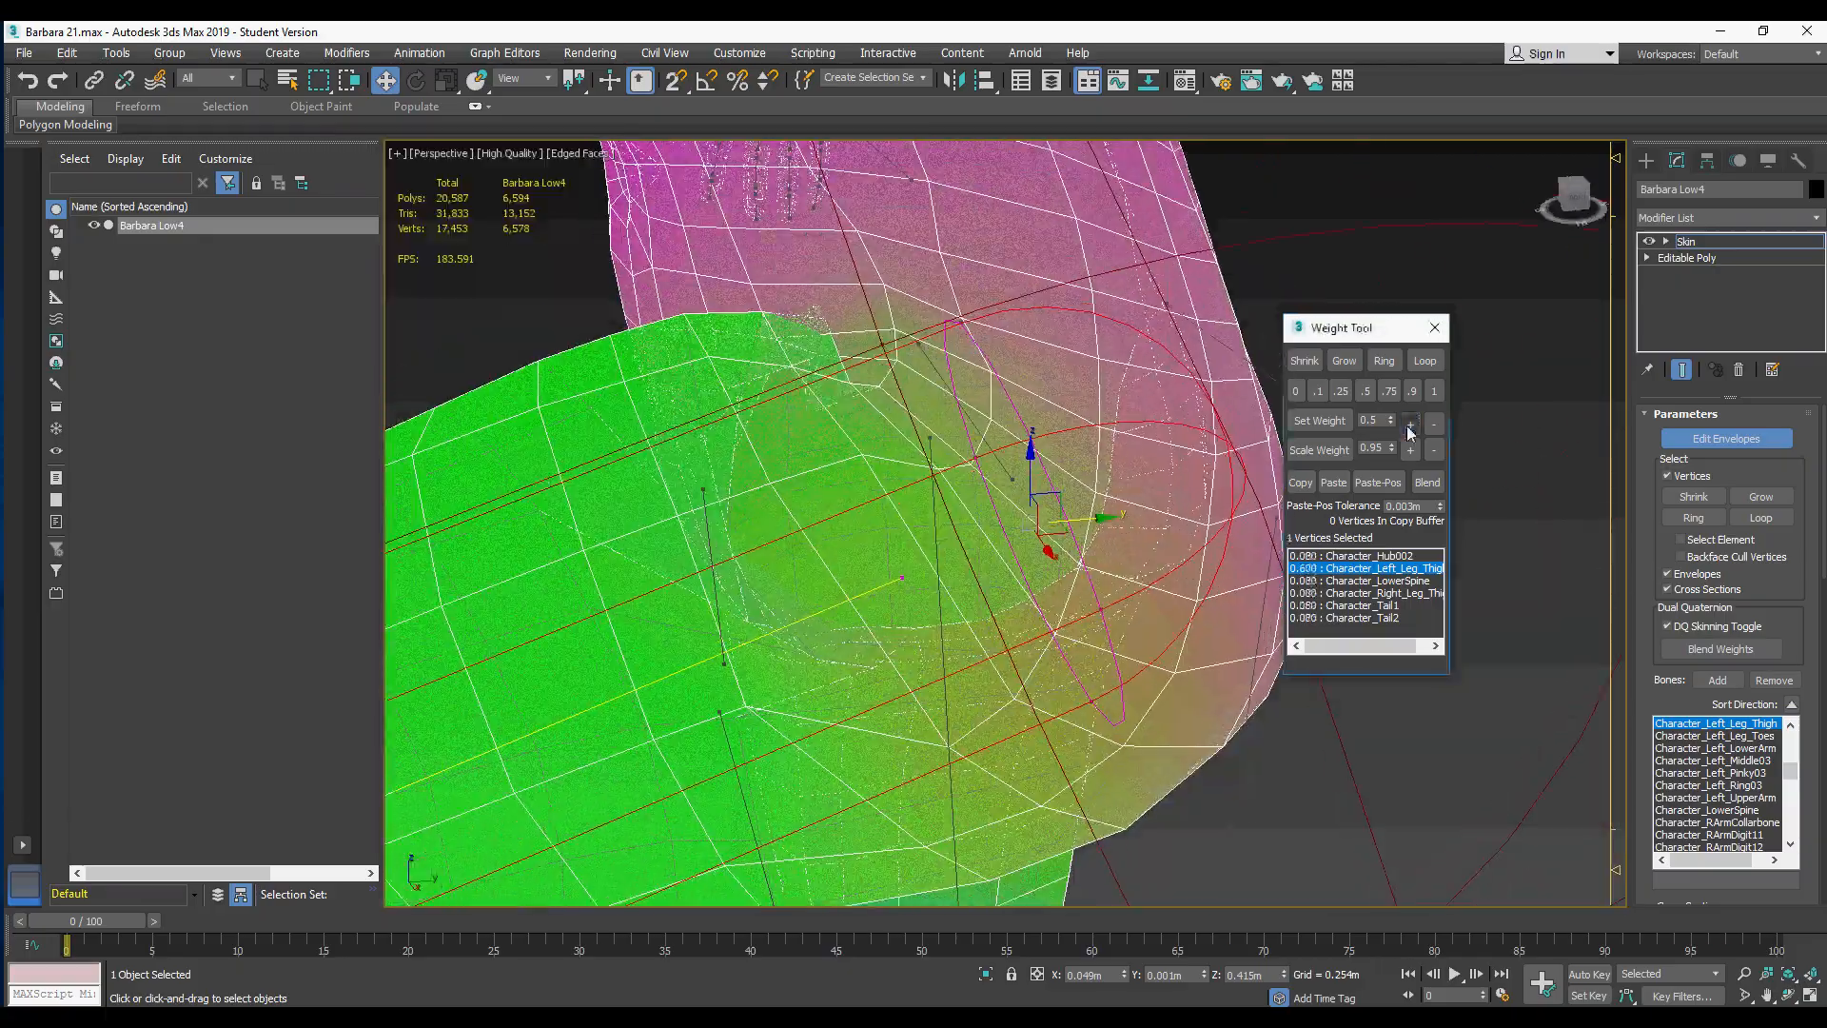
Step: Select the vertices at the back of the left hip above the buttock and raise their left thigh bone weight
{"action": "middle_click_drag", "start_coordinate": [1142, 514], "coordinate": [933, 590], "text": "alt"}
{"action": "left_click", "coordinate": [1081, 442]}
{"action": "middle_click_drag", "start_coordinate": [933, 590], "coordinate": [833, 657]}
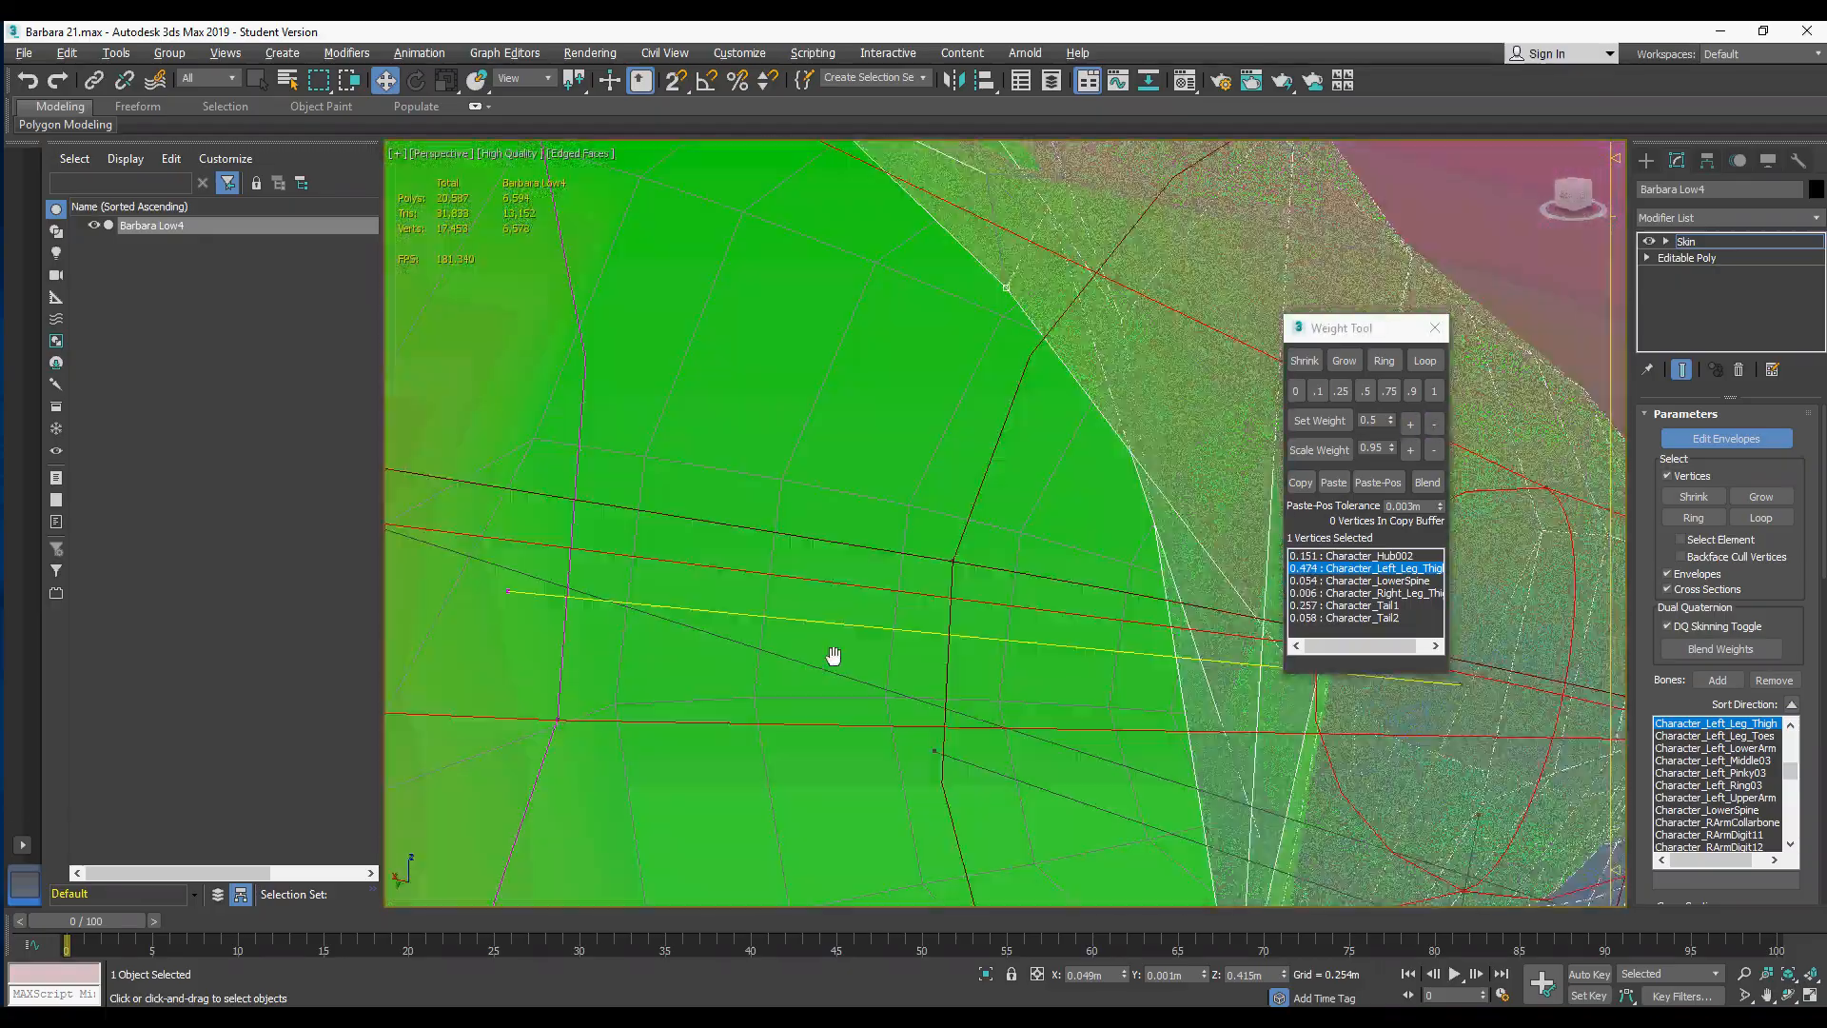
{"action": "scroll", "coordinate": [857, 649], "scroll_direction": "down", "scroll_amount": 2}
{"action": "scroll", "coordinate": [856, 649], "scroll_direction": "down", "scroll_amount": 8}
{"action": "scroll", "coordinate": [837, 551], "scroll_direction": "up", "scroll_amount": 6}
{"action": "middle_click_drag", "start_coordinate": [837, 552], "coordinate": [1068, 532], "text": "alt"}
{"action": "left_click", "coordinate": [1067, 474], "text": "ctrl"}
{"action": "left_click", "coordinate": [1412, 433]}
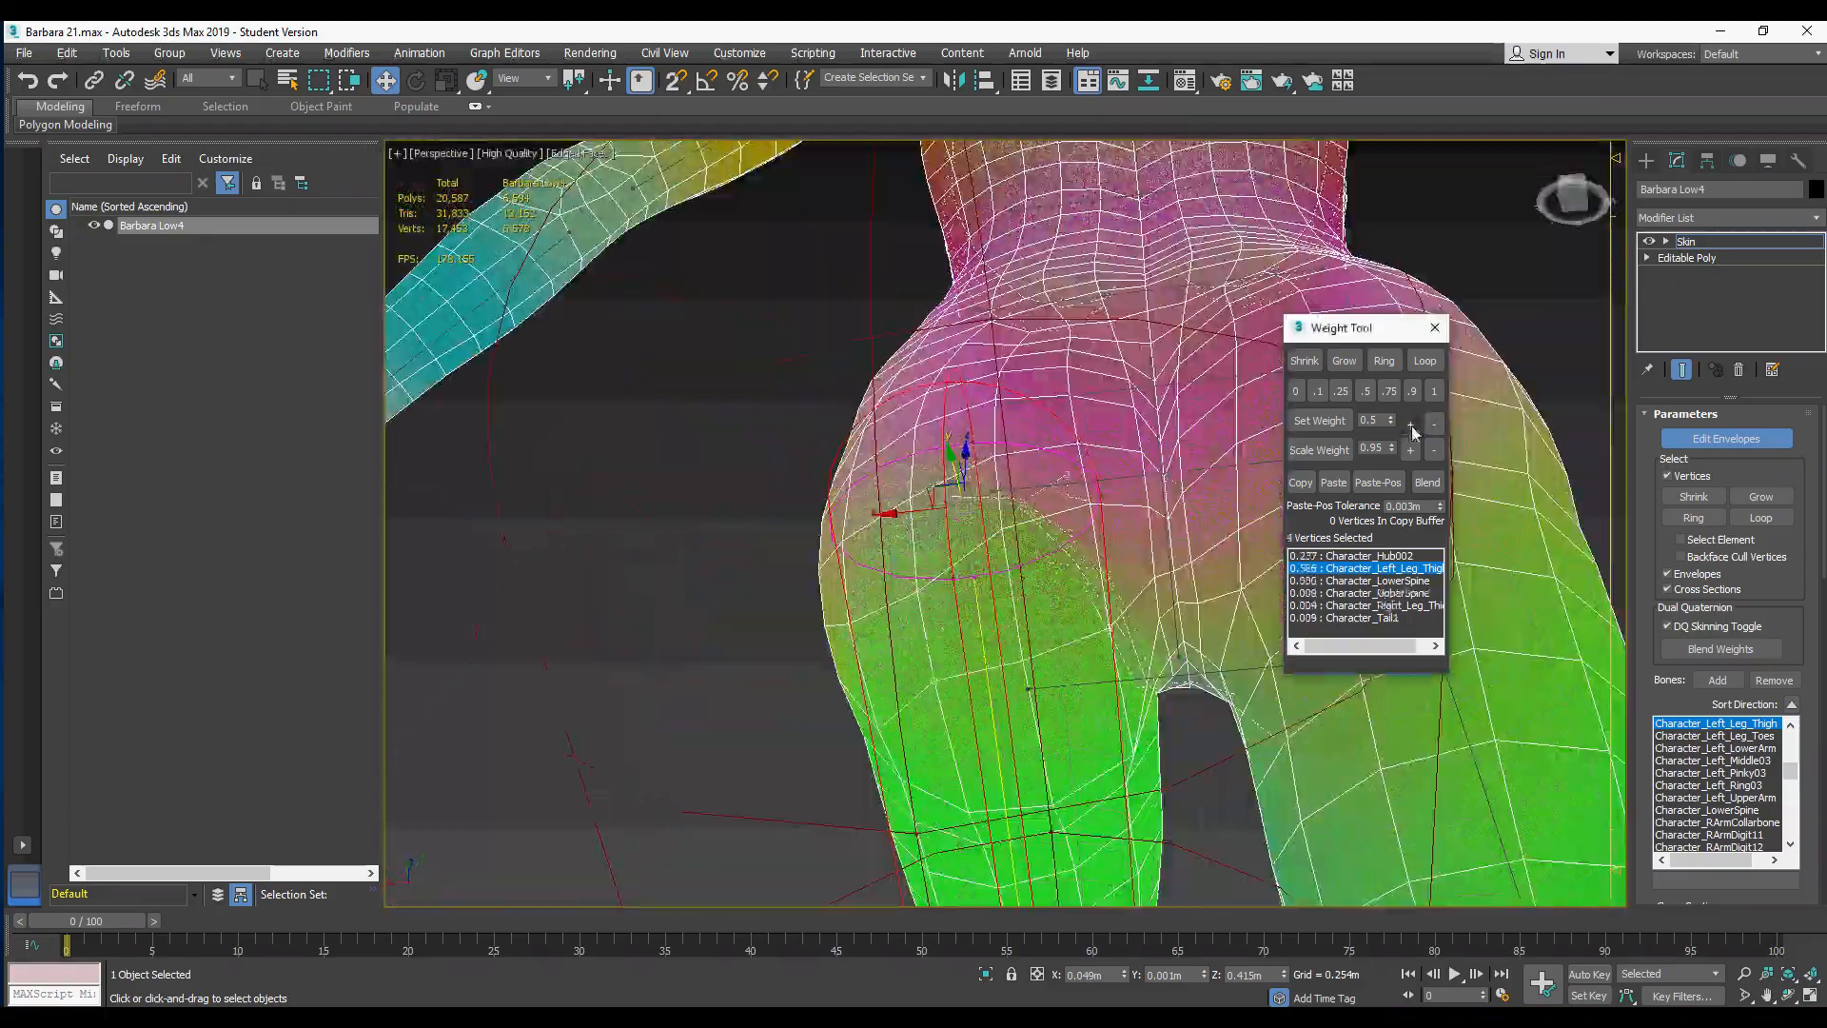
Step: Select individual vertices across the left buttock and raise their left thigh bone weight
{"action": "left_click", "coordinate": [1022, 568]}
{"action": "left_click", "coordinate": [1410, 428]}
{"action": "left_click", "coordinate": [980, 485]}
{"action": "left_click", "coordinate": [1412, 428]}
{"action": "middle_click_drag", "start_coordinate": [904, 533], "coordinate": [952, 495], "text": "alt"}
{"action": "left_click", "coordinate": [992, 590]}
{"action": "left_click", "coordinate": [1410, 428]}
Step: Raise the left thigh bone weight of further vertices on the outer left buttock, easing the last one back slightly
{"action": "left_click", "coordinate": [989, 485]}
{"action": "left_click", "coordinate": [1413, 425]}
{"action": "left_click", "coordinate": [917, 477]}
{"action": "left_click", "coordinate": [1411, 425]}
{"action": "middle_click_drag", "start_coordinate": [814, 426], "coordinate": [990, 447], "text": "alt"}
{"action": "left_click", "coordinate": [1436, 420]}
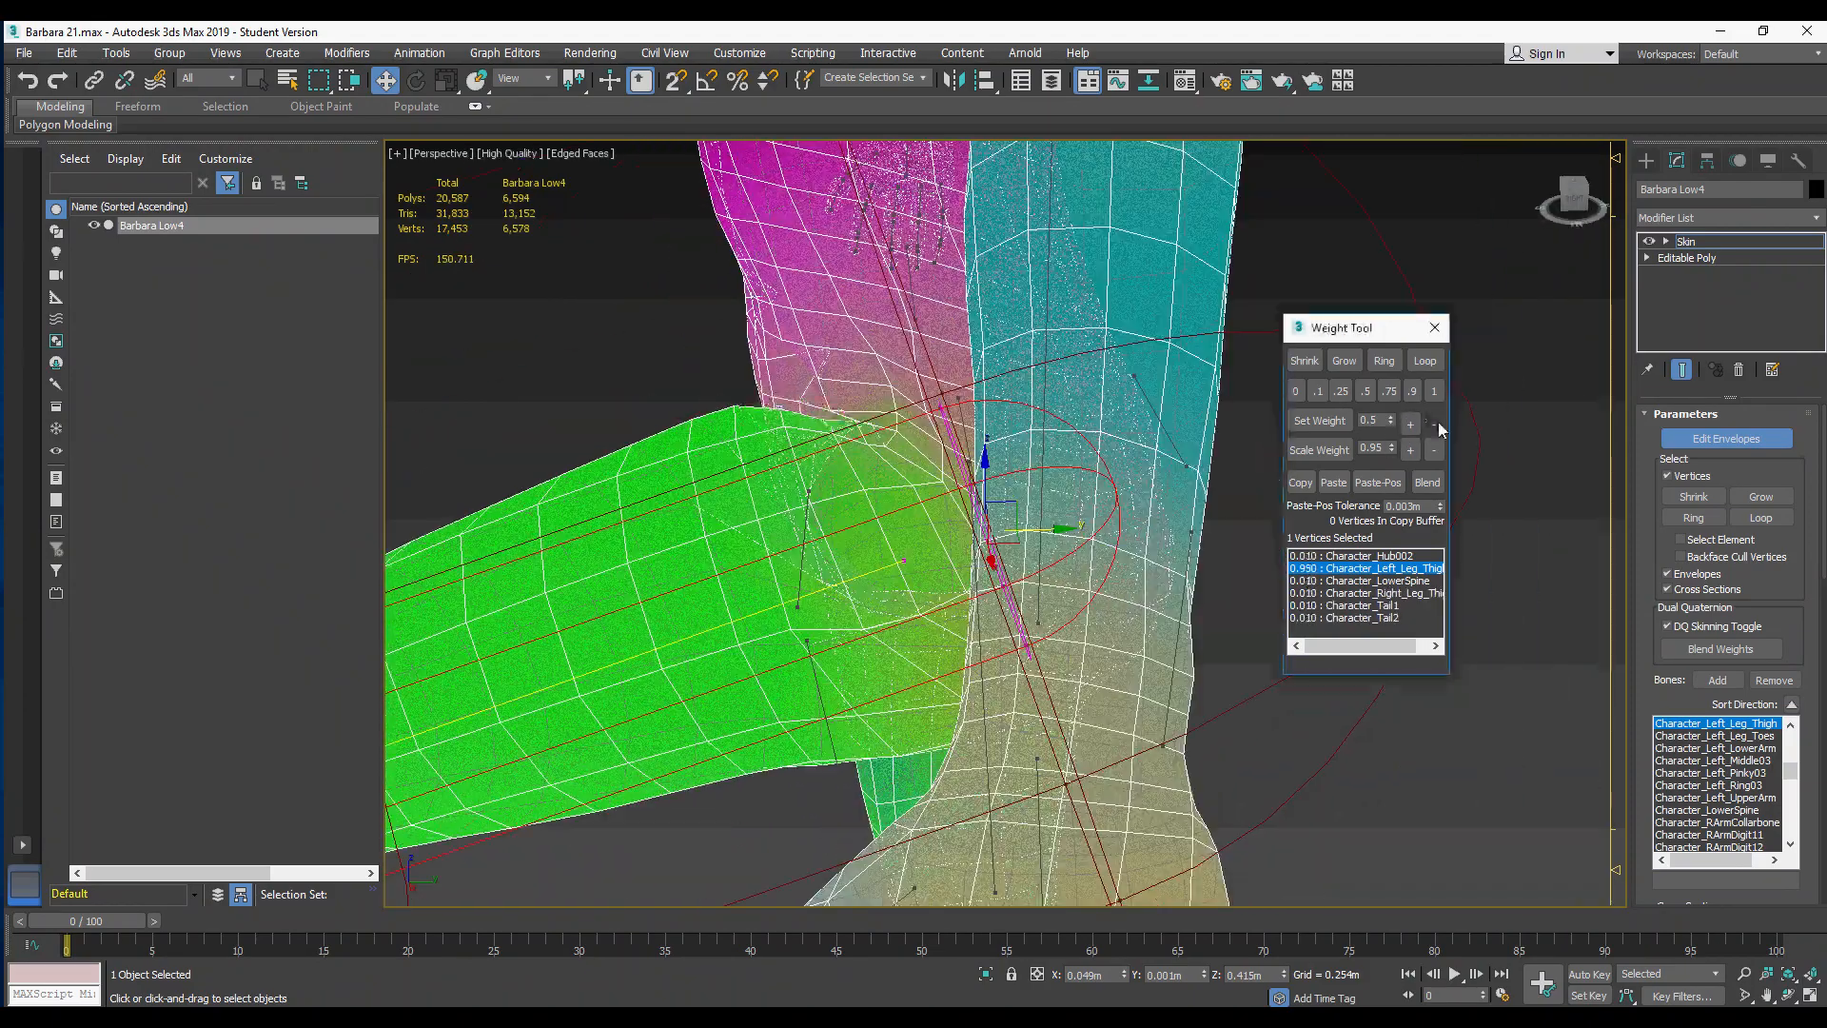
Step: Fine-tune the left thigh bone weight of the vertices on the side of the left hip in small increments
{"action": "middle_click_drag", "start_coordinate": [856, 475], "coordinate": [1142, 495], "text": "alt"}
{"action": "middle_click_drag", "start_coordinate": [980, 495], "coordinate": [970, 456], "text": "alt"}
{"action": "left_click", "coordinate": [1409, 429]}
{"action": "middle_click_drag", "start_coordinate": [1141, 448], "coordinate": [885, 447], "text": "alt"}
{"action": "left_click", "coordinate": [1432, 424]}
{"action": "middle_click_drag", "start_coordinate": [1047, 438], "coordinate": [913, 419], "text": "alt"}
{"action": "left_click", "coordinate": [1432, 424]}
Step: Select a vertex at the top of the left hip crease and lower its left thigh bone weight
{"action": "middle_click_drag", "start_coordinate": [933, 352], "coordinate": [1009, 419], "text": "alt"}
{"action": "left_click", "coordinate": [956, 490]}
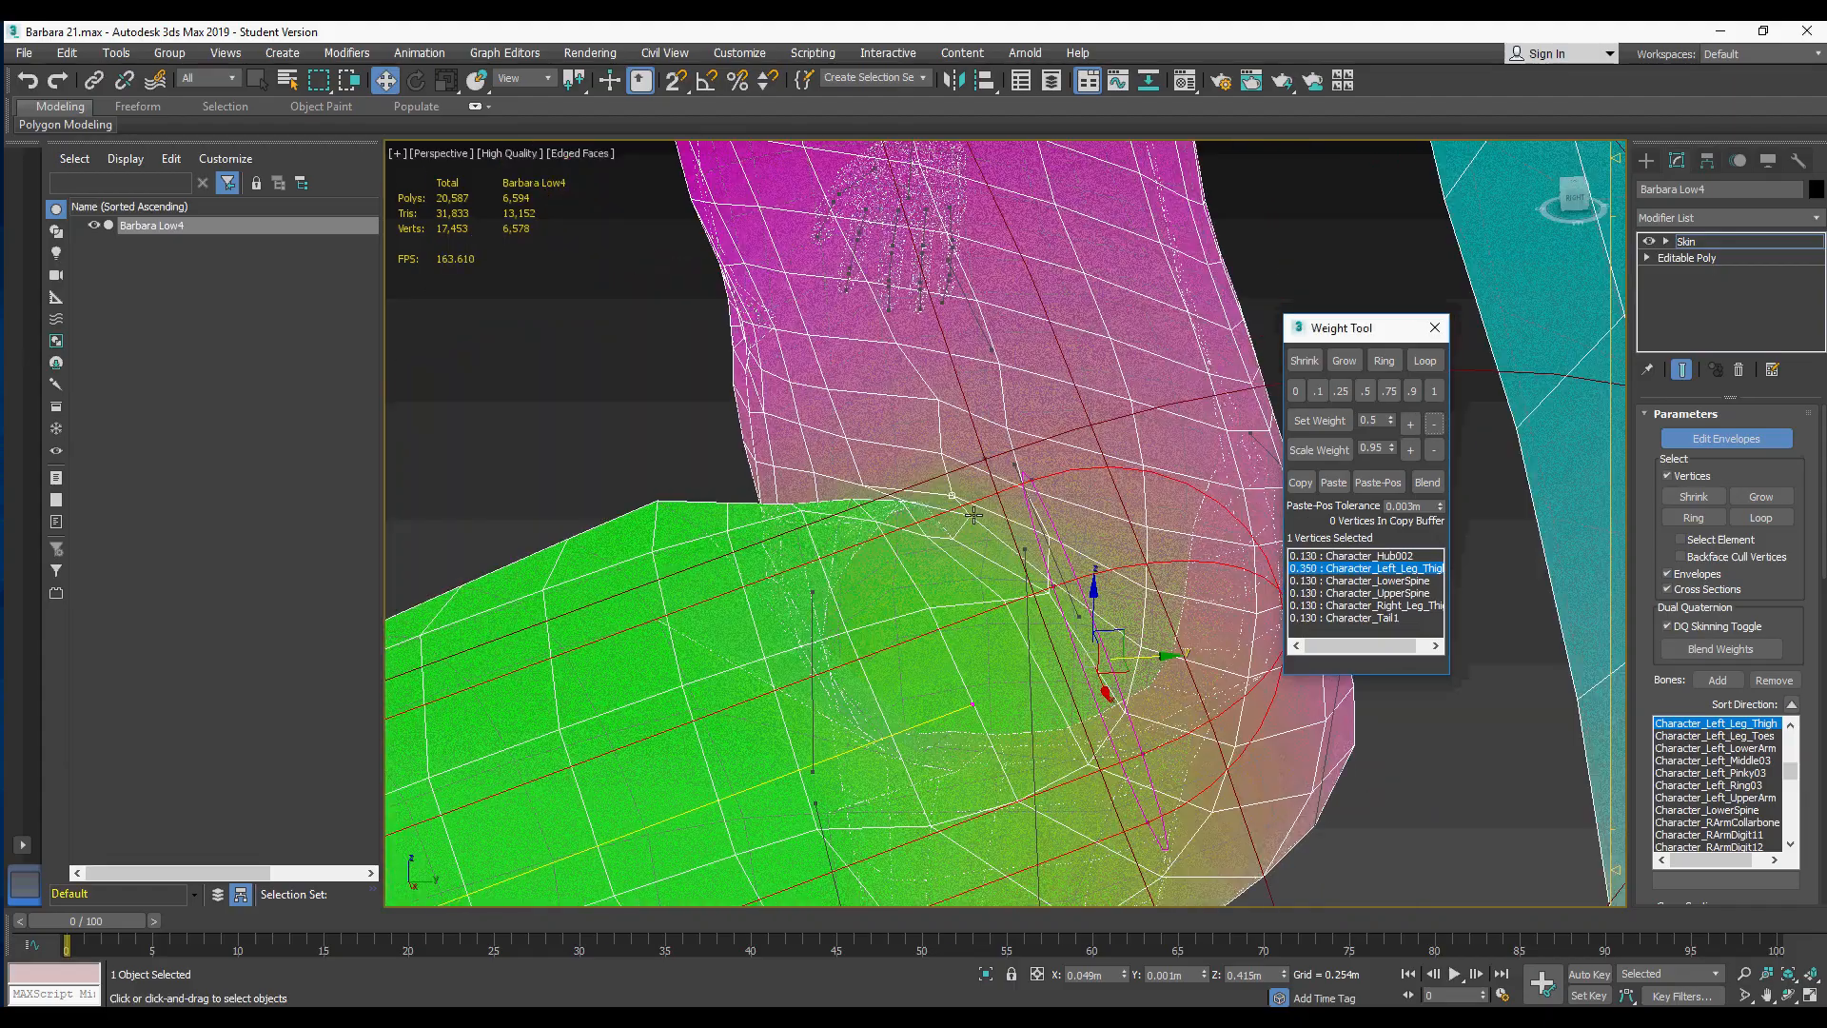
{"action": "left_click", "coordinate": [977, 532]}
{"action": "middle_click_drag", "start_coordinate": [977, 533], "coordinate": [1130, 498], "text": "alt"}
{"action": "left_click", "coordinate": [1430, 428]}
Step: Inspect the left buttock and hip deformation from several sides with envelope editing off, and re-enter envelope editing
{"action": "scroll", "coordinate": [1149, 566], "scroll_direction": "down", "scroll_amount": 5}
{"action": "scroll", "coordinate": [1122, 599], "scroll_direction": "down", "scroll_amount": 3}
{"action": "scroll", "coordinate": [1129, 497], "scroll_direction": "up", "scroll_amount": 4}
{"action": "left_click", "coordinate": [1130, 498]}
{"action": "left_click", "coordinate": [1093, 644]}
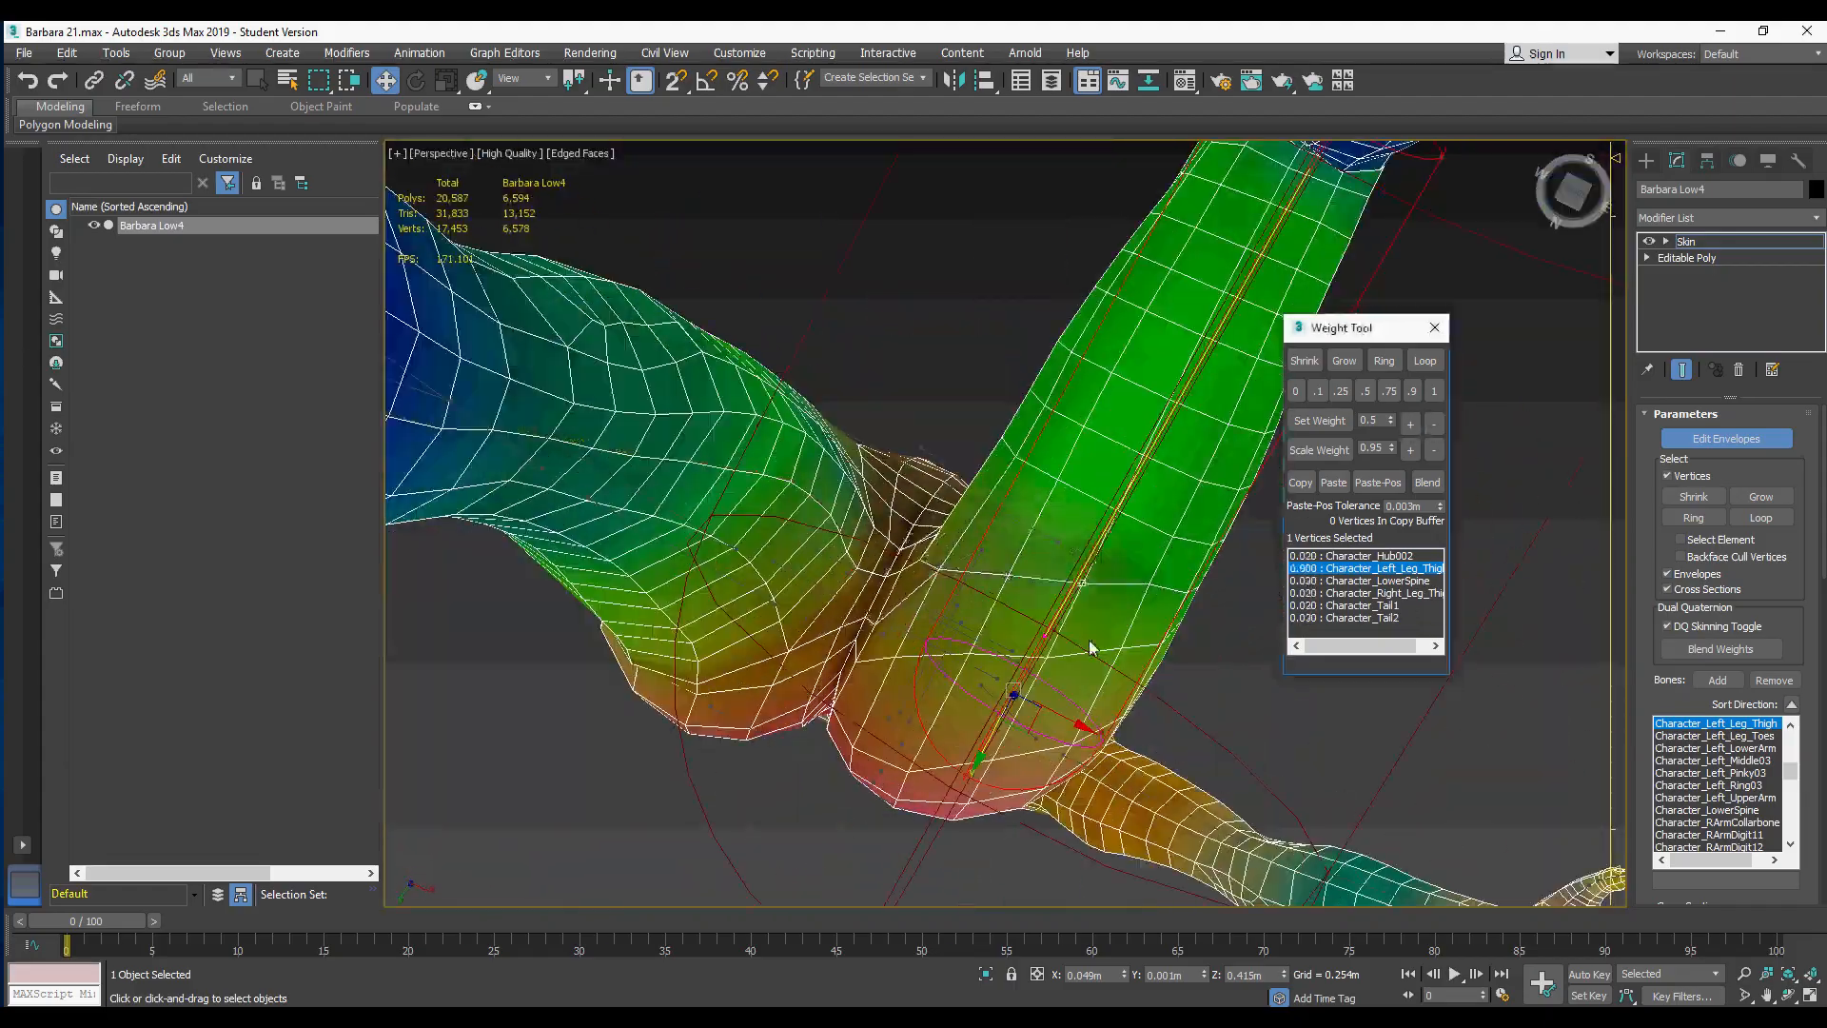
{"action": "middle_click_drag", "start_coordinate": [1093, 644], "coordinate": [1161, 704], "text": "alt"}
{"action": "scroll", "coordinate": [1161, 704], "scroll_direction": "down", "scroll_amount": 6}
{"action": "left_click", "coordinate": [1726, 439]}
{"action": "scroll", "coordinate": [1023, 602], "scroll_direction": "up", "scroll_amount": 5}
{"action": "scroll", "coordinate": [1022, 601], "scroll_direction": "up", "scroll_amount": 4}
{"action": "middle_click_drag", "start_coordinate": [1023, 601], "coordinate": [1123, 514], "text": "alt"}
{"action": "left_click", "coordinate": [1726, 439]}
{"action": "left_click", "coordinate": [1561, 476]}
{"action": "left_click_drag", "start_coordinate": [1824, 571], "coordinate": [1824, 759]}
{"action": "left_click", "coordinate": [1706, 674]}
{"action": "scroll", "coordinate": [1104, 563], "scroll_direction": "up", "scroll_amount": 1}
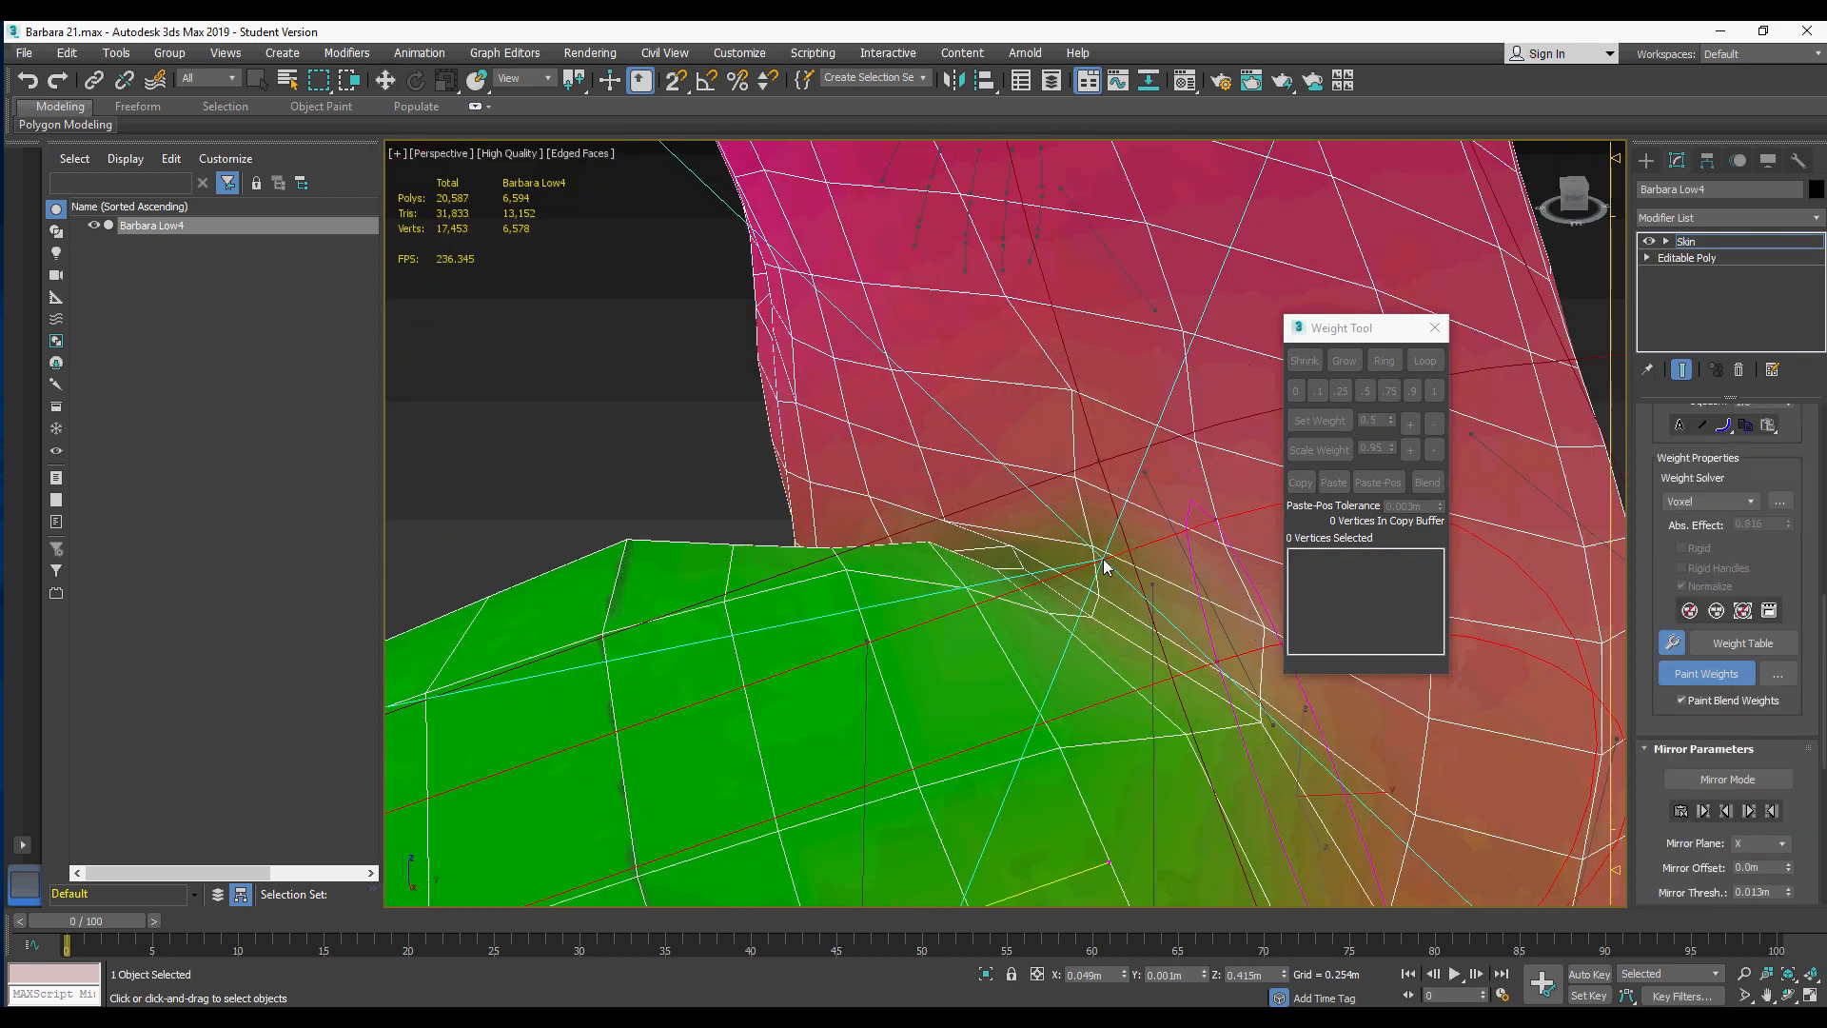
{"action": "scroll", "coordinate": [1105, 562], "scroll_direction": "down", "scroll_amount": 1}
{"action": "left_click", "coordinate": [1778, 674]}
{"action": "left_click", "coordinate": [482, 58]}
{"action": "scroll", "coordinate": [761, 561], "scroll_direction": "down", "scroll_amount": 6}
{"action": "mouse_move", "coordinate": [419, 567]}
{"action": "middle_mouse_down", "text": "alt"}
{"action": "mouse_move", "coordinate": [821, 447]}
{"action": "mouse_move", "coordinate": [767, 473]}
{"action": "middle_mouse_up", "text": "alt"}
{"action": "scroll", "coordinate": [821, 447], "scroll_direction": "up", "scroll_amount": 5}
{"action": "scroll", "coordinate": [767, 473], "scroll_direction": "down", "scroll_amount": 4}
{"action": "left_click", "coordinate": [1706, 674]}
Step: Select the vertex loop around the left thigh above the knee and raise its left thigh bone weight
{"action": "middle_click_drag", "start_coordinate": [856, 514], "coordinate": [959, 511], "text": "alt"}
{"action": "left_click_drag", "start_coordinate": [1824, 680], "coordinate": [1824, 490]}
{"action": "scroll", "coordinate": [959, 511], "scroll_direction": "up", "scroll_amount": 5}
{"action": "left_click_drag", "start_coordinate": [966, 466], "coordinate": [1023, 523]}
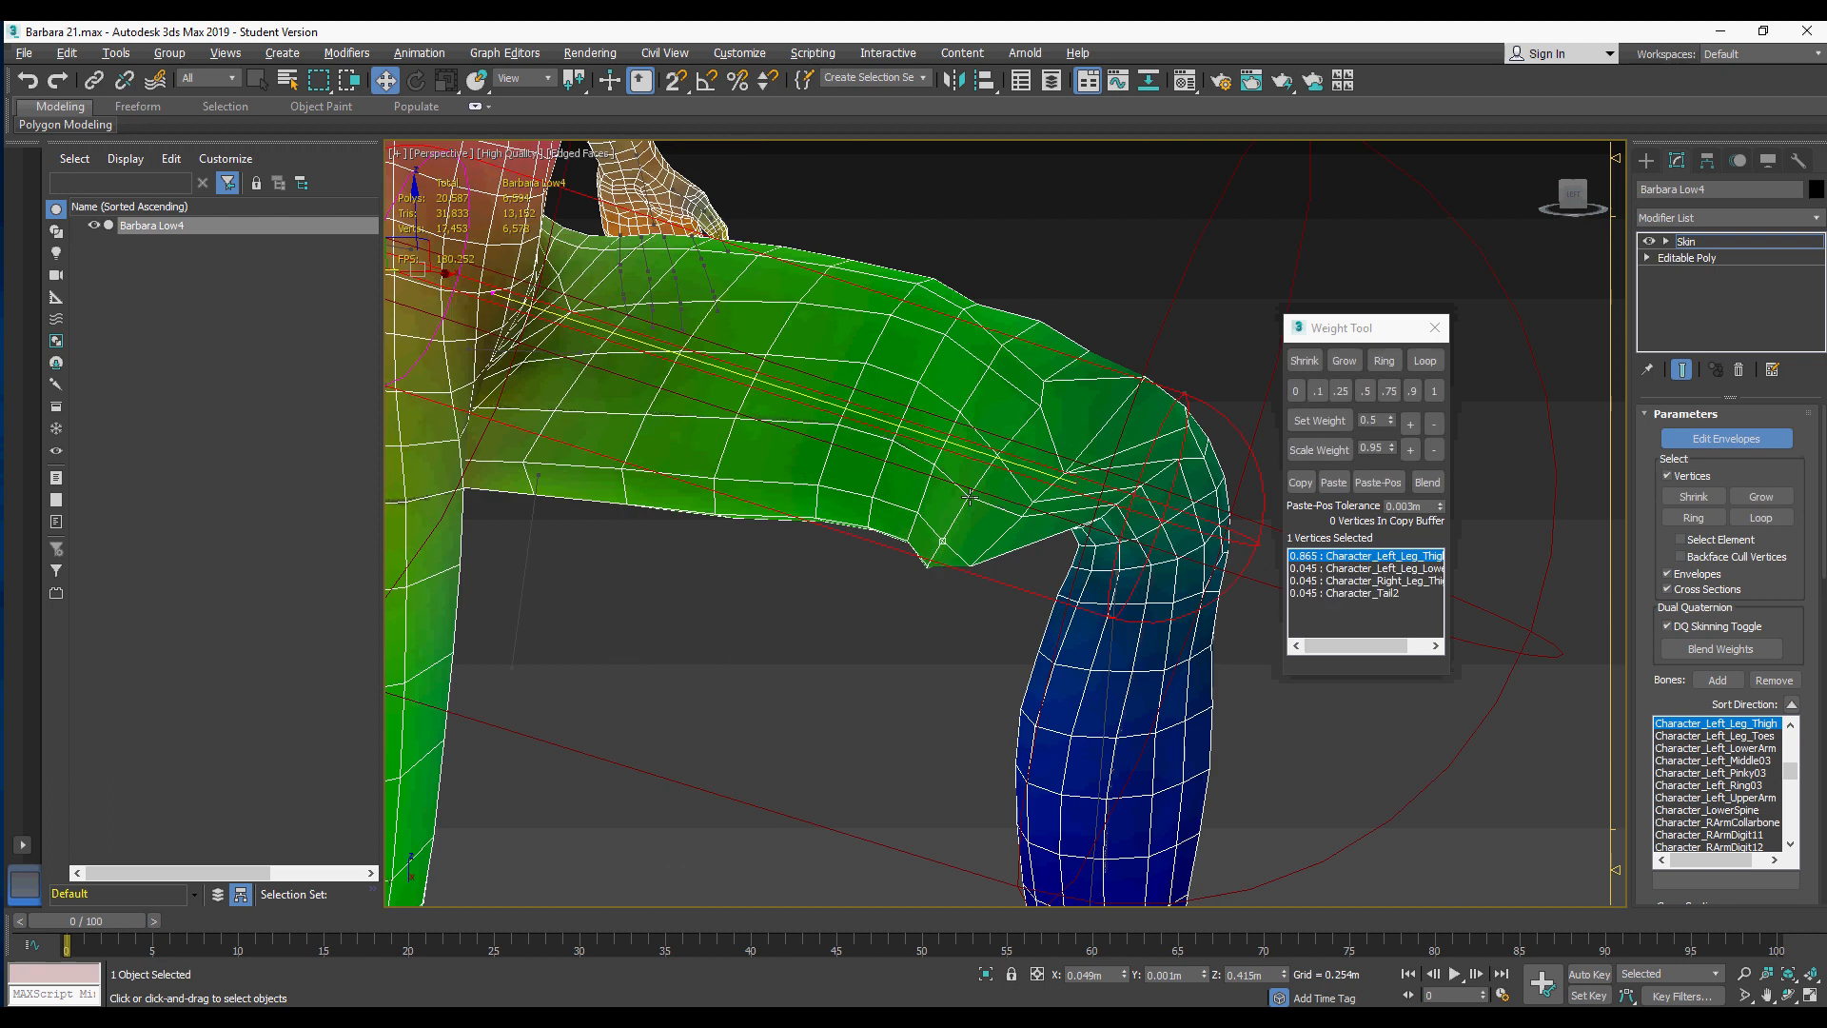
{"action": "left_click", "coordinate": [1424, 361]}
{"action": "left_click", "coordinate": [1410, 424]}
Step: Loop-select the vertices nearer the back of the left knee and raise their left thigh bone weight to 1
{"action": "left_click_drag", "start_coordinate": [1013, 457], "coordinate": [1066, 571]}
{"action": "left_click", "coordinate": [1424, 360]}
{"action": "left_click", "coordinate": [1410, 425]}
{"action": "left_click", "coordinate": [1410, 424]}
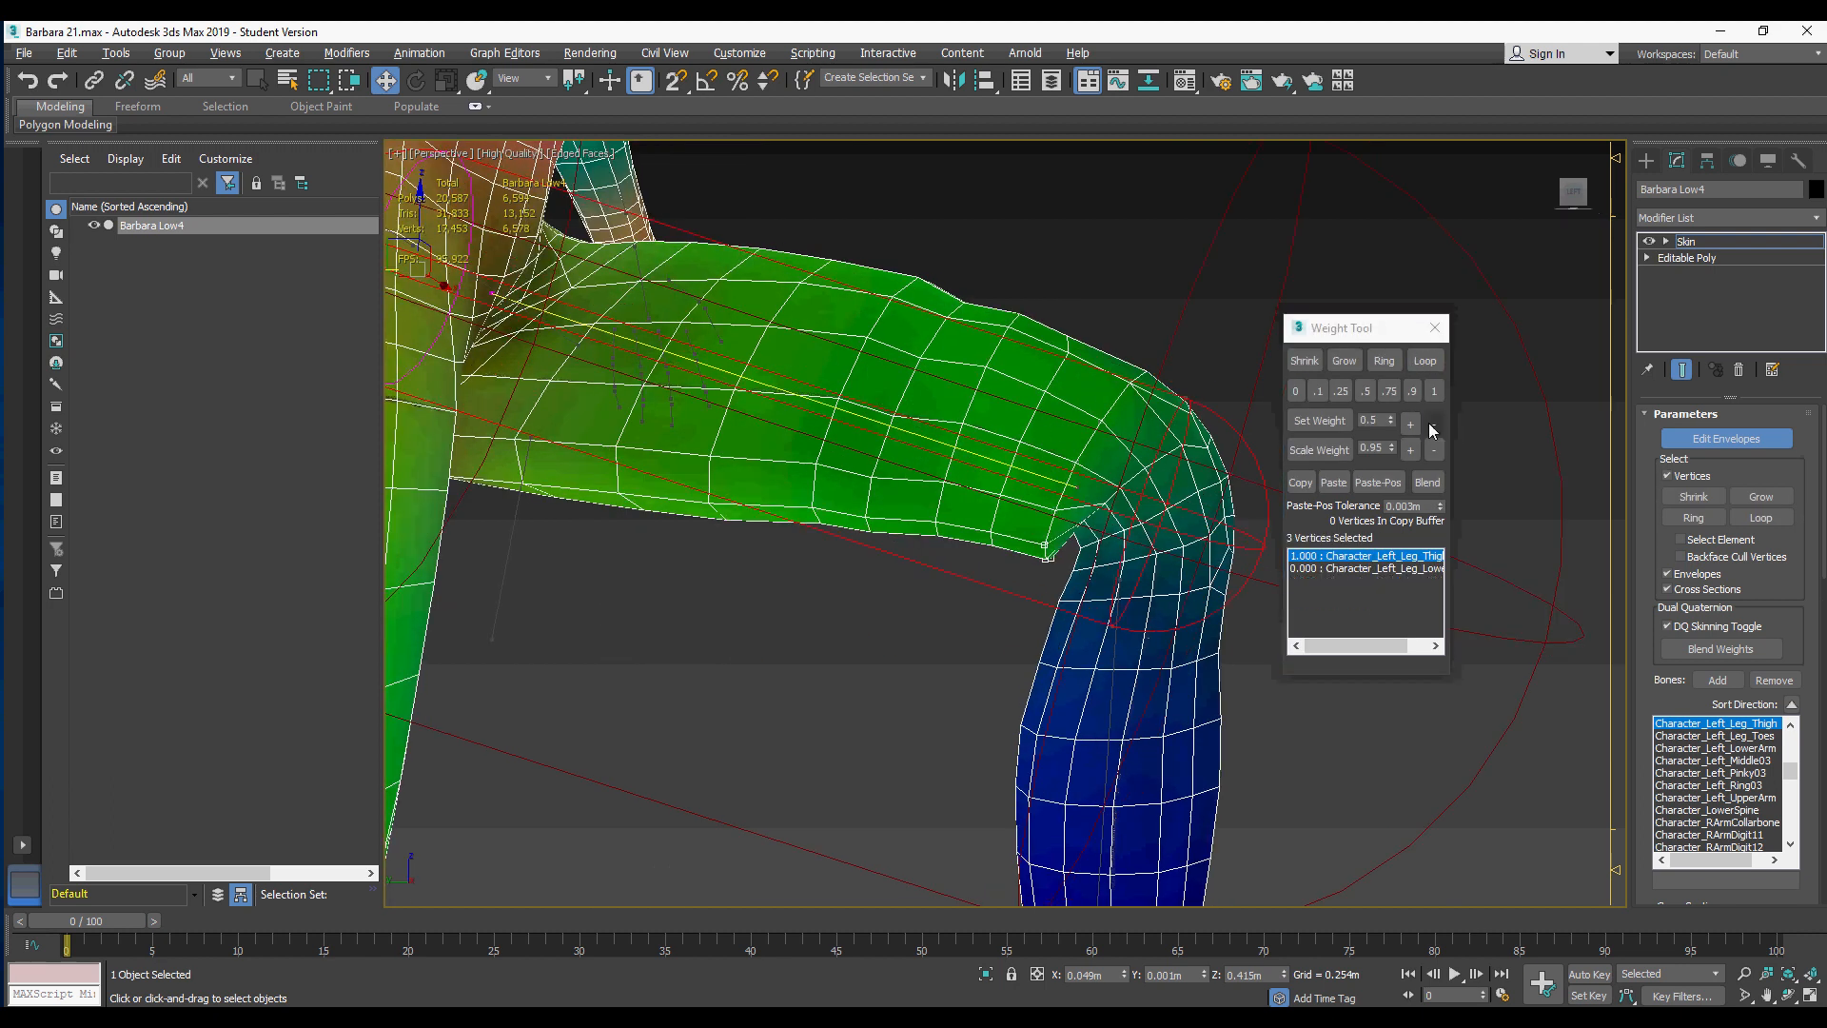
{"action": "middle_click_drag", "start_coordinate": [1056, 533], "coordinate": [1018, 518], "text": "alt"}
Step: Leave envelope editing and close the Weight Tool
{"action": "scroll", "coordinate": [1122, 539], "scroll_direction": "down", "scroll_amount": 5}
{"action": "left_click", "coordinate": [1726, 439]}
{"action": "mouse_move", "coordinate": [1033, 437]}
{"action": "middle_mouse_down", "text": "alt"}
{"action": "mouse_move", "coordinate": [678, 417]}
{"action": "mouse_move", "coordinate": [1035, 443]}
{"action": "mouse_move", "coordinate": [1018, 454]}
{"action": "mouse_move", "coordinate": [990, 389]}
{"action": "mouse_move", "coordinate": [906, 383]}
{"action": "middle_mouse_up", "text": "alt"}
{"action": "scroll", "coordinate": [1035, 444], "scroll_direction": "down", "scroll_amount": 1}
{"action": "scroll", "coordinate": [978, 392], "scroll_direction": "down", "scroll_amount": 2}
{"action": "middle_click_drag", "start_coordinate": [905, 382], "coordinate": [1007, 443]}
{"action": "left_click", "coordinate": [1435, 327]}
{"action": "middle_click_drag", "start_coordinate": [1179, 407], "coordinate": [1337, 464]}
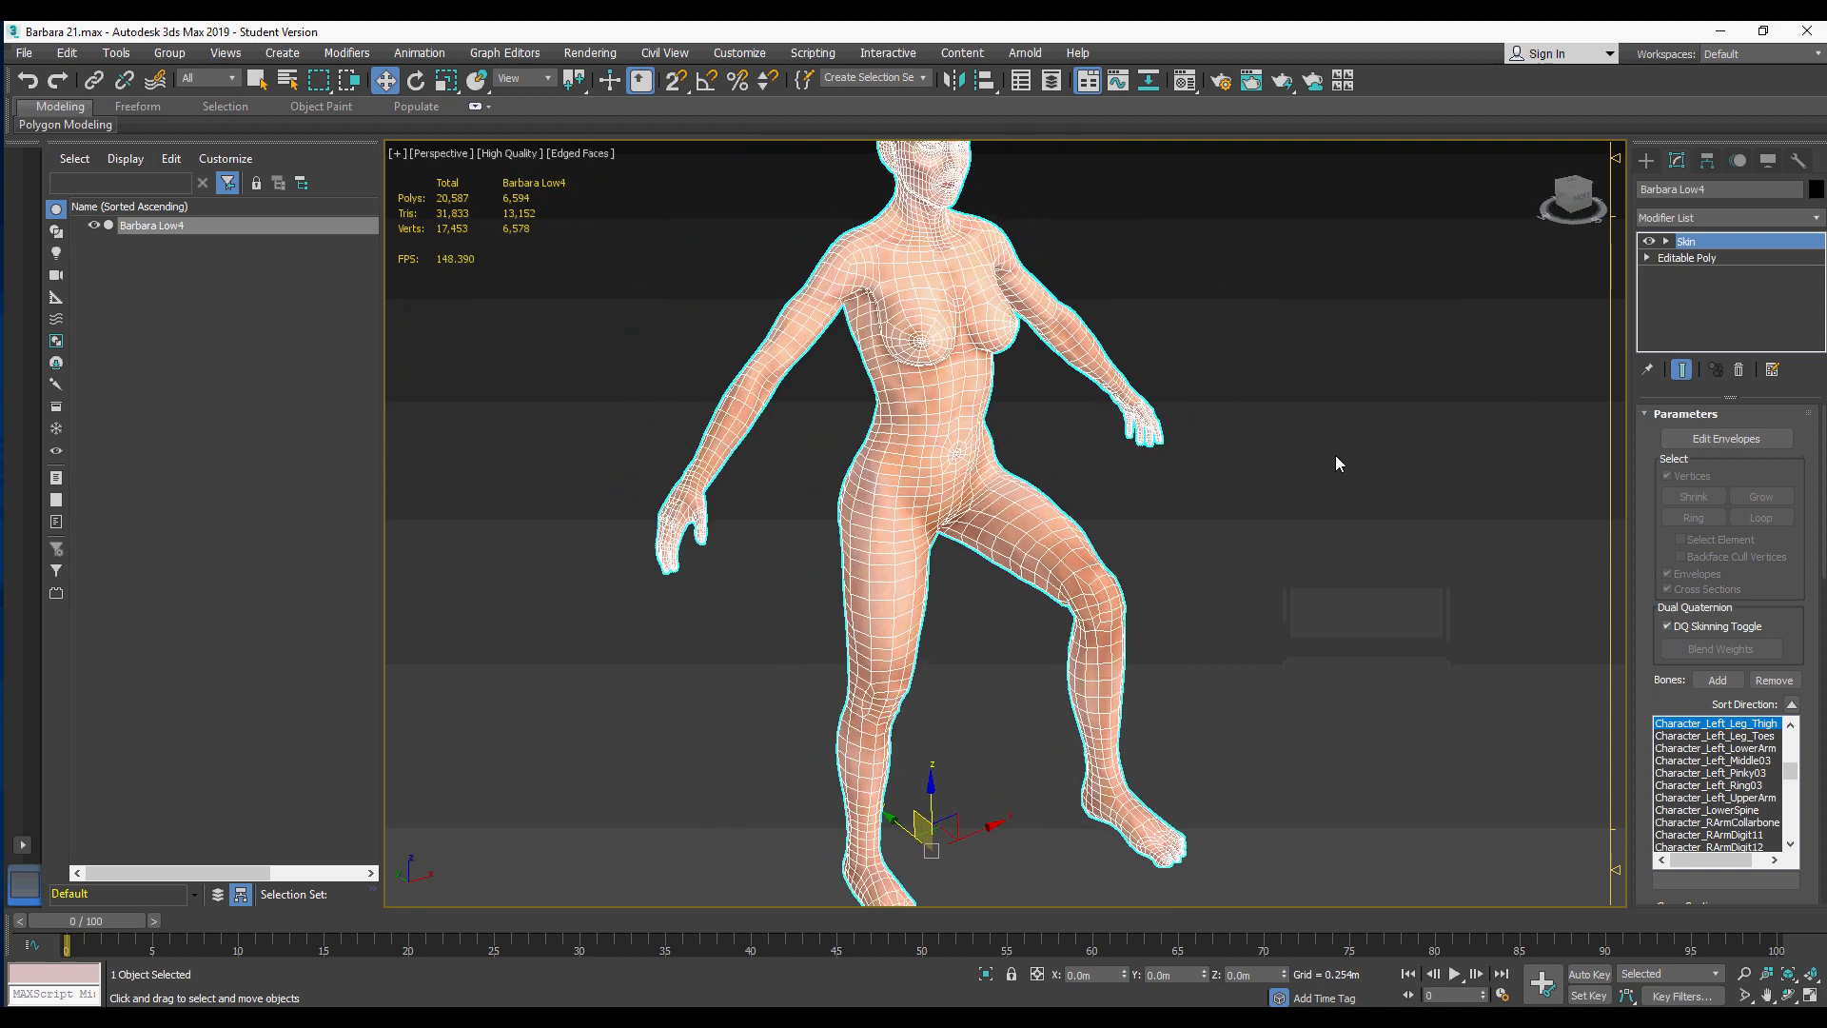
Step: Unhide all objects and switch to the motion settings
{"action": "left_click", "coordinate": [1738, 159]}
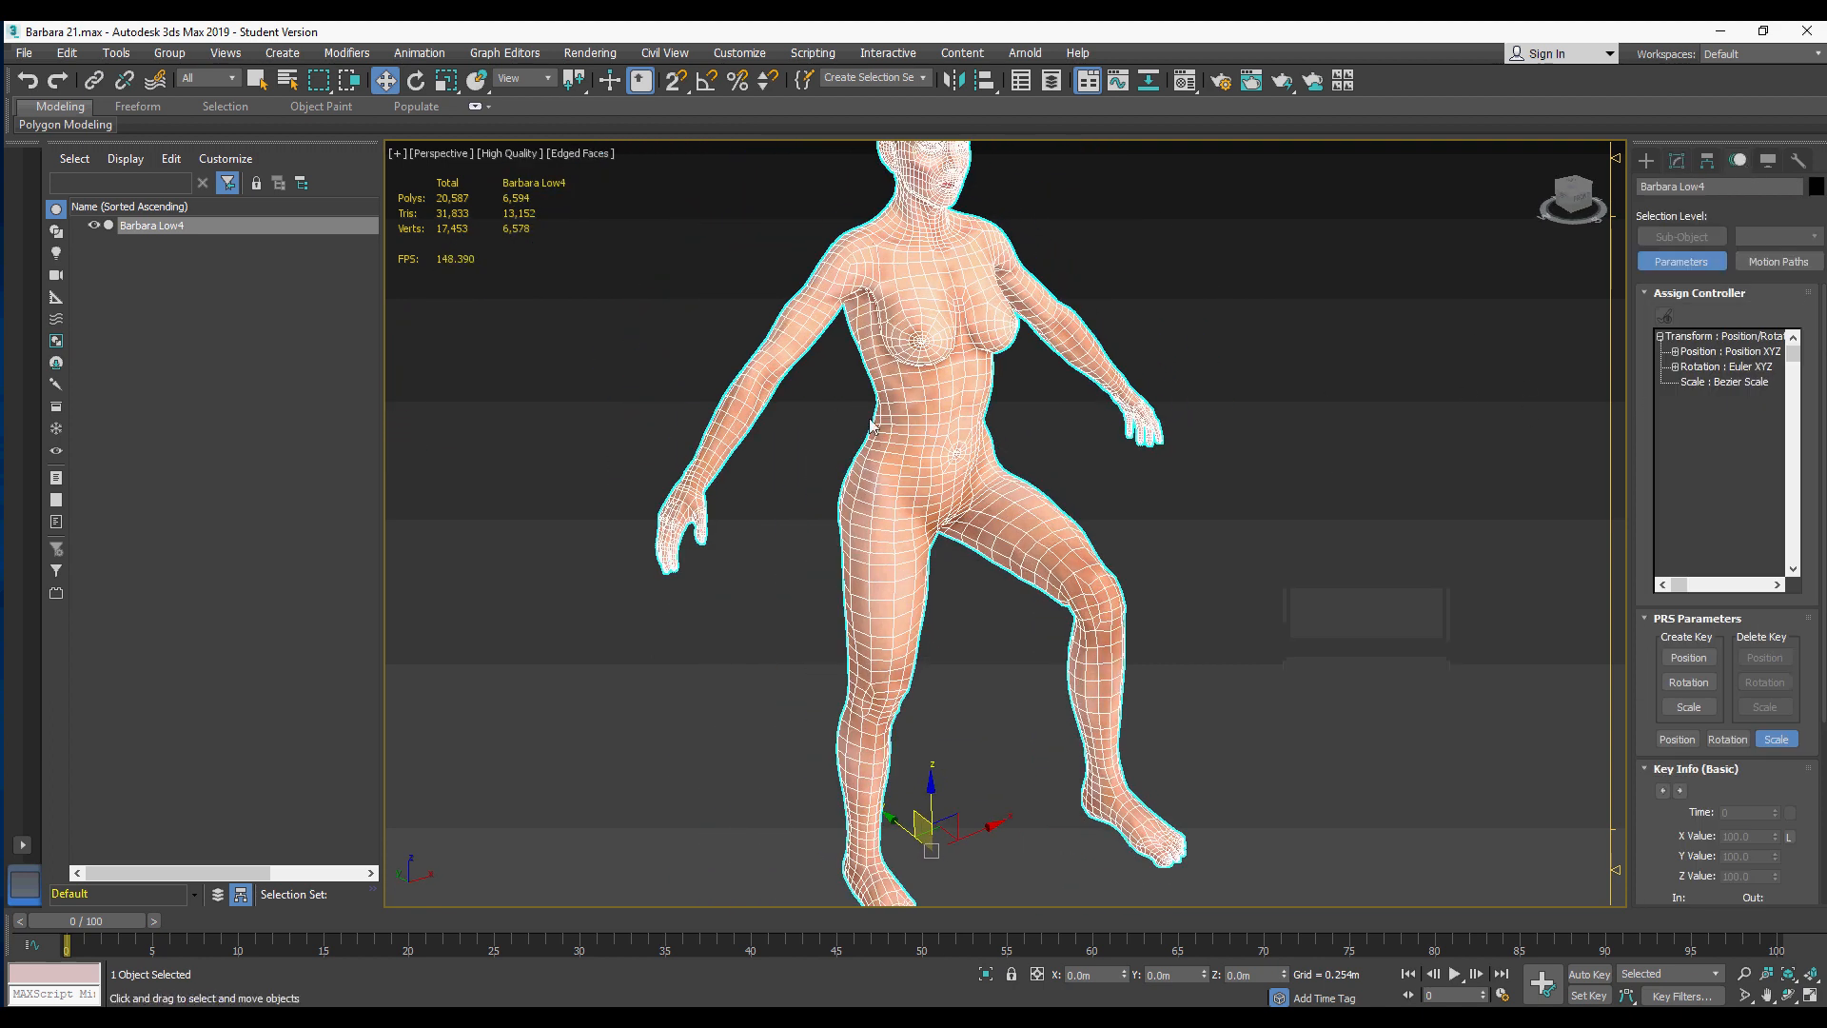
{"action": "right_click", "coordinate": [1283, 435]}
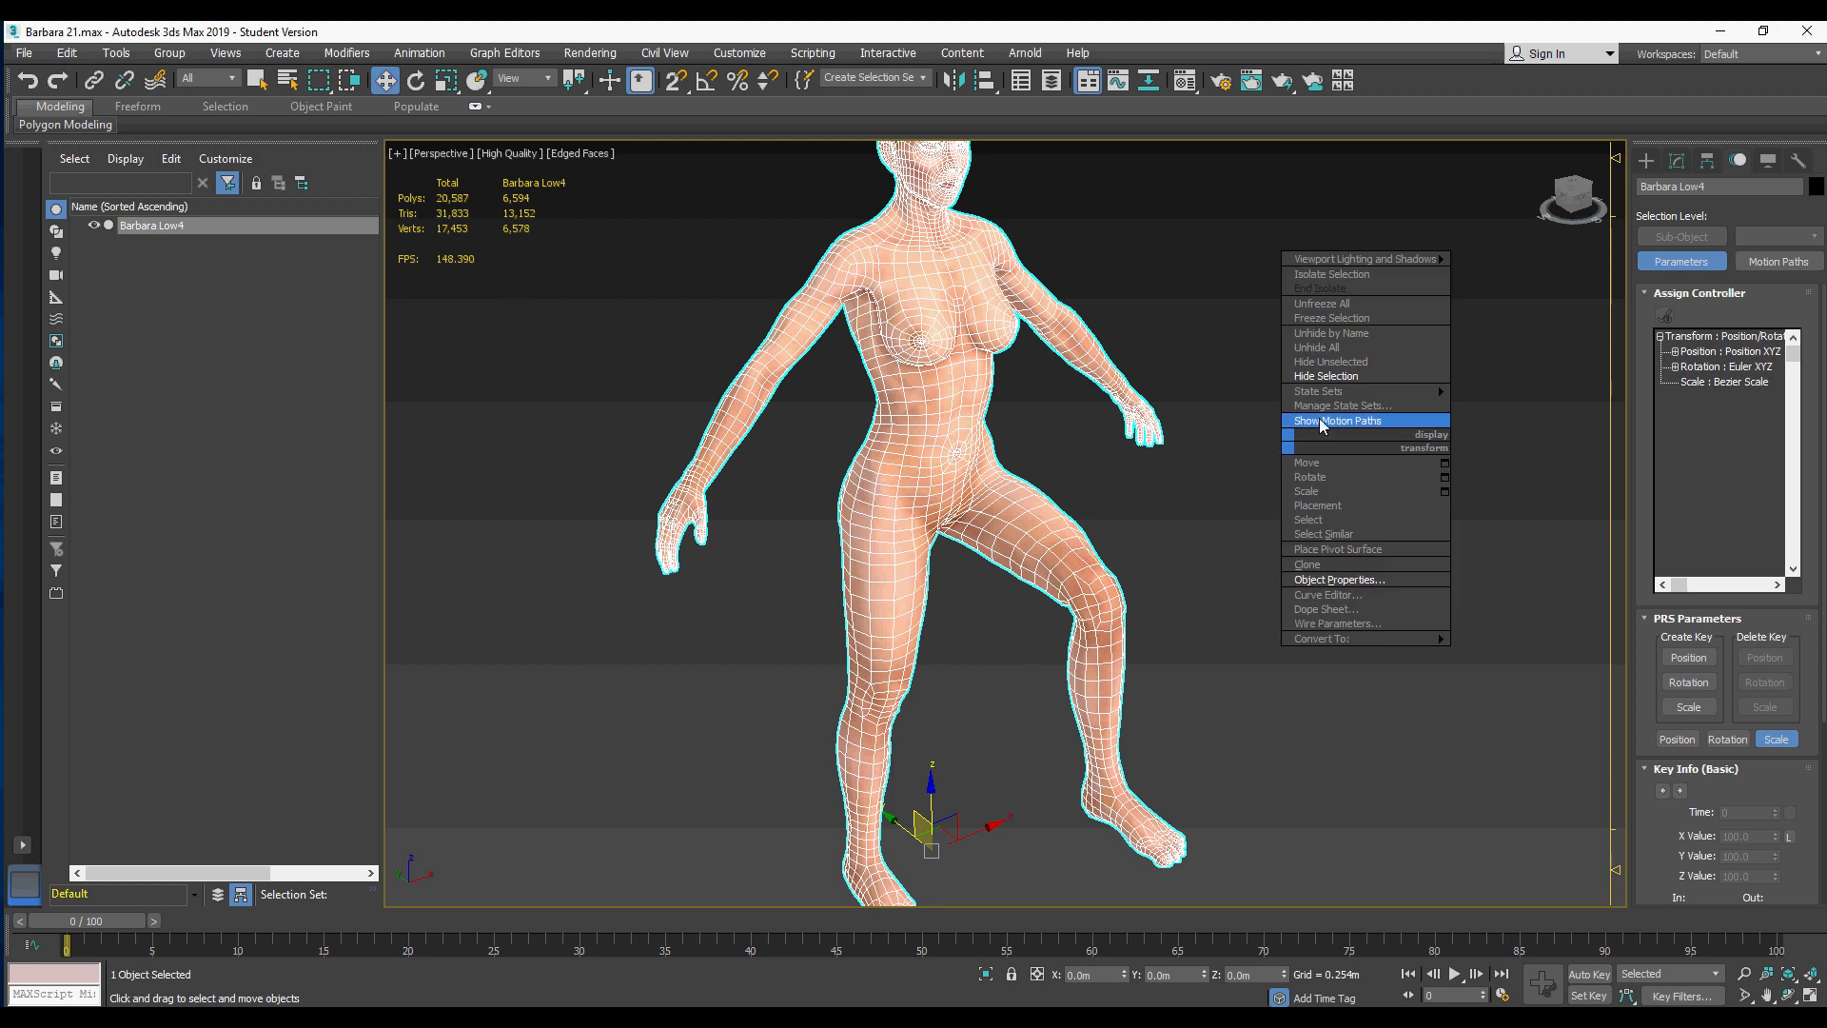
{"action": "left_click", "coordinate": [1323, 349]}
Step: Select the rig's pelvis hub bone and delete its Animation Layer
{"action": "middle_click_drag", "start_coordinate": [864, 445], "coordinate": [848, 411]}
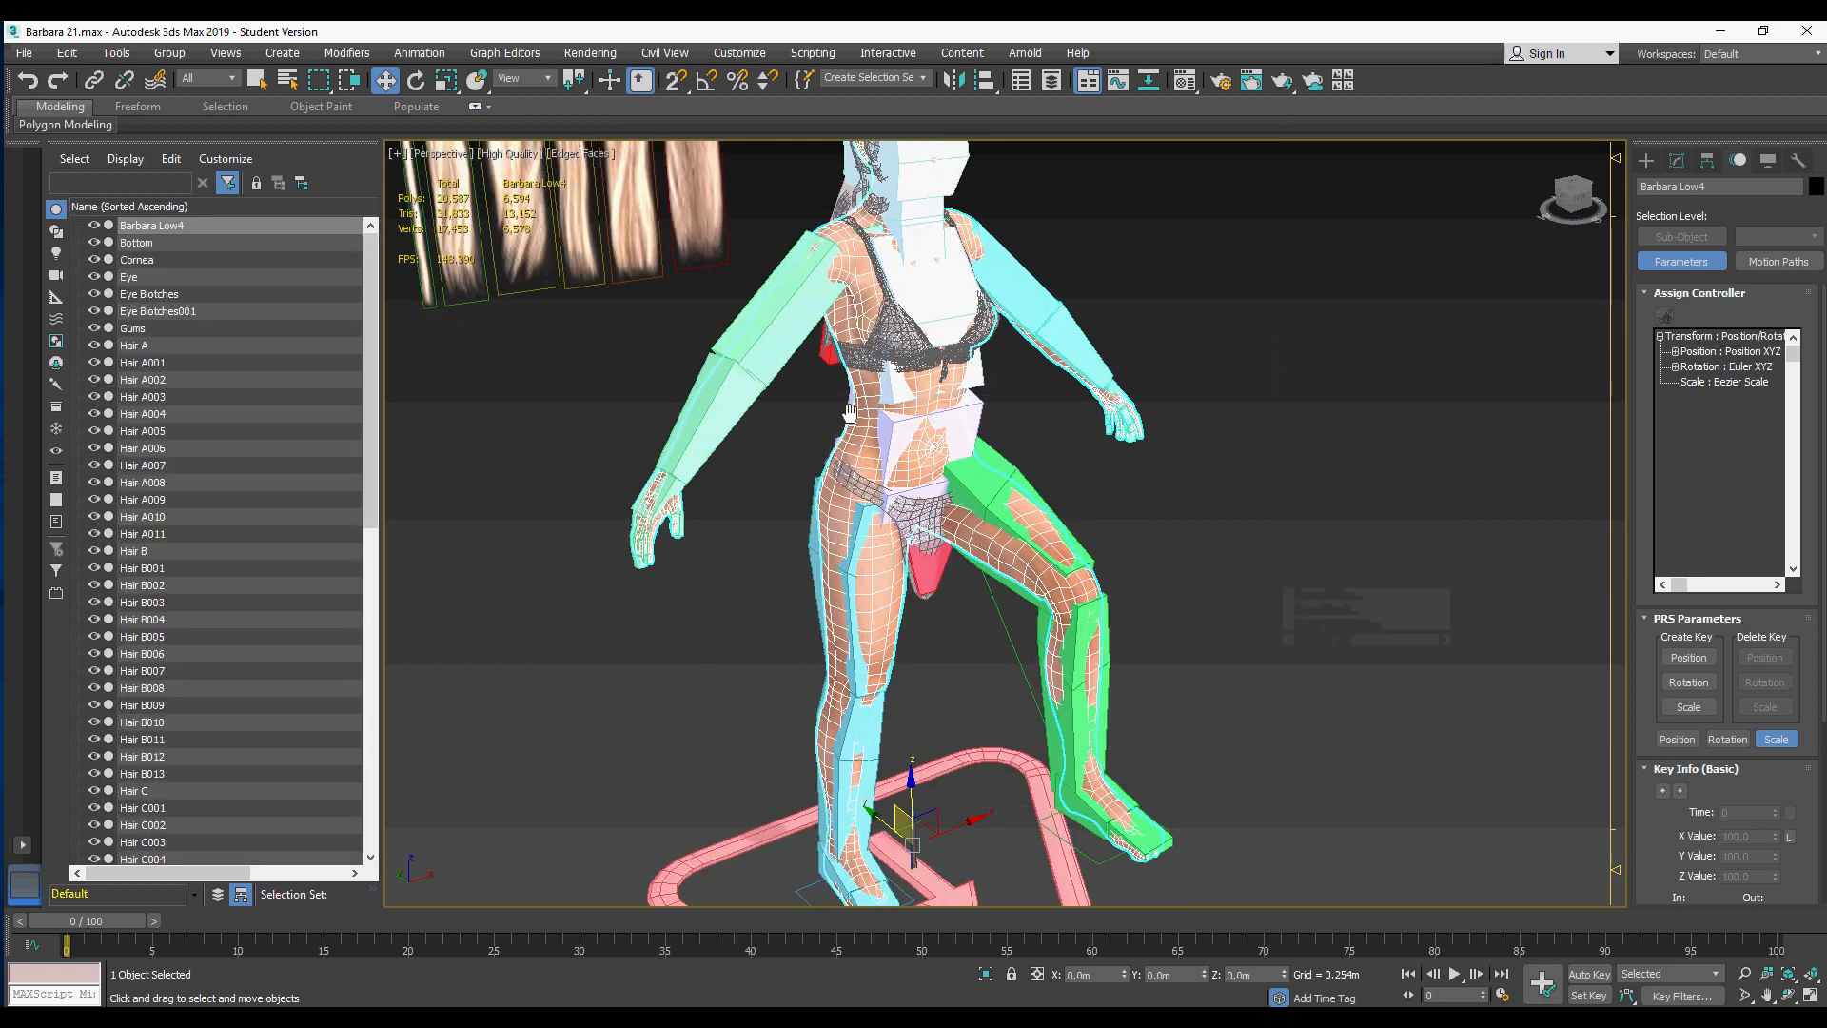
{"action": "left_click", "coordinate": [911, 437]}
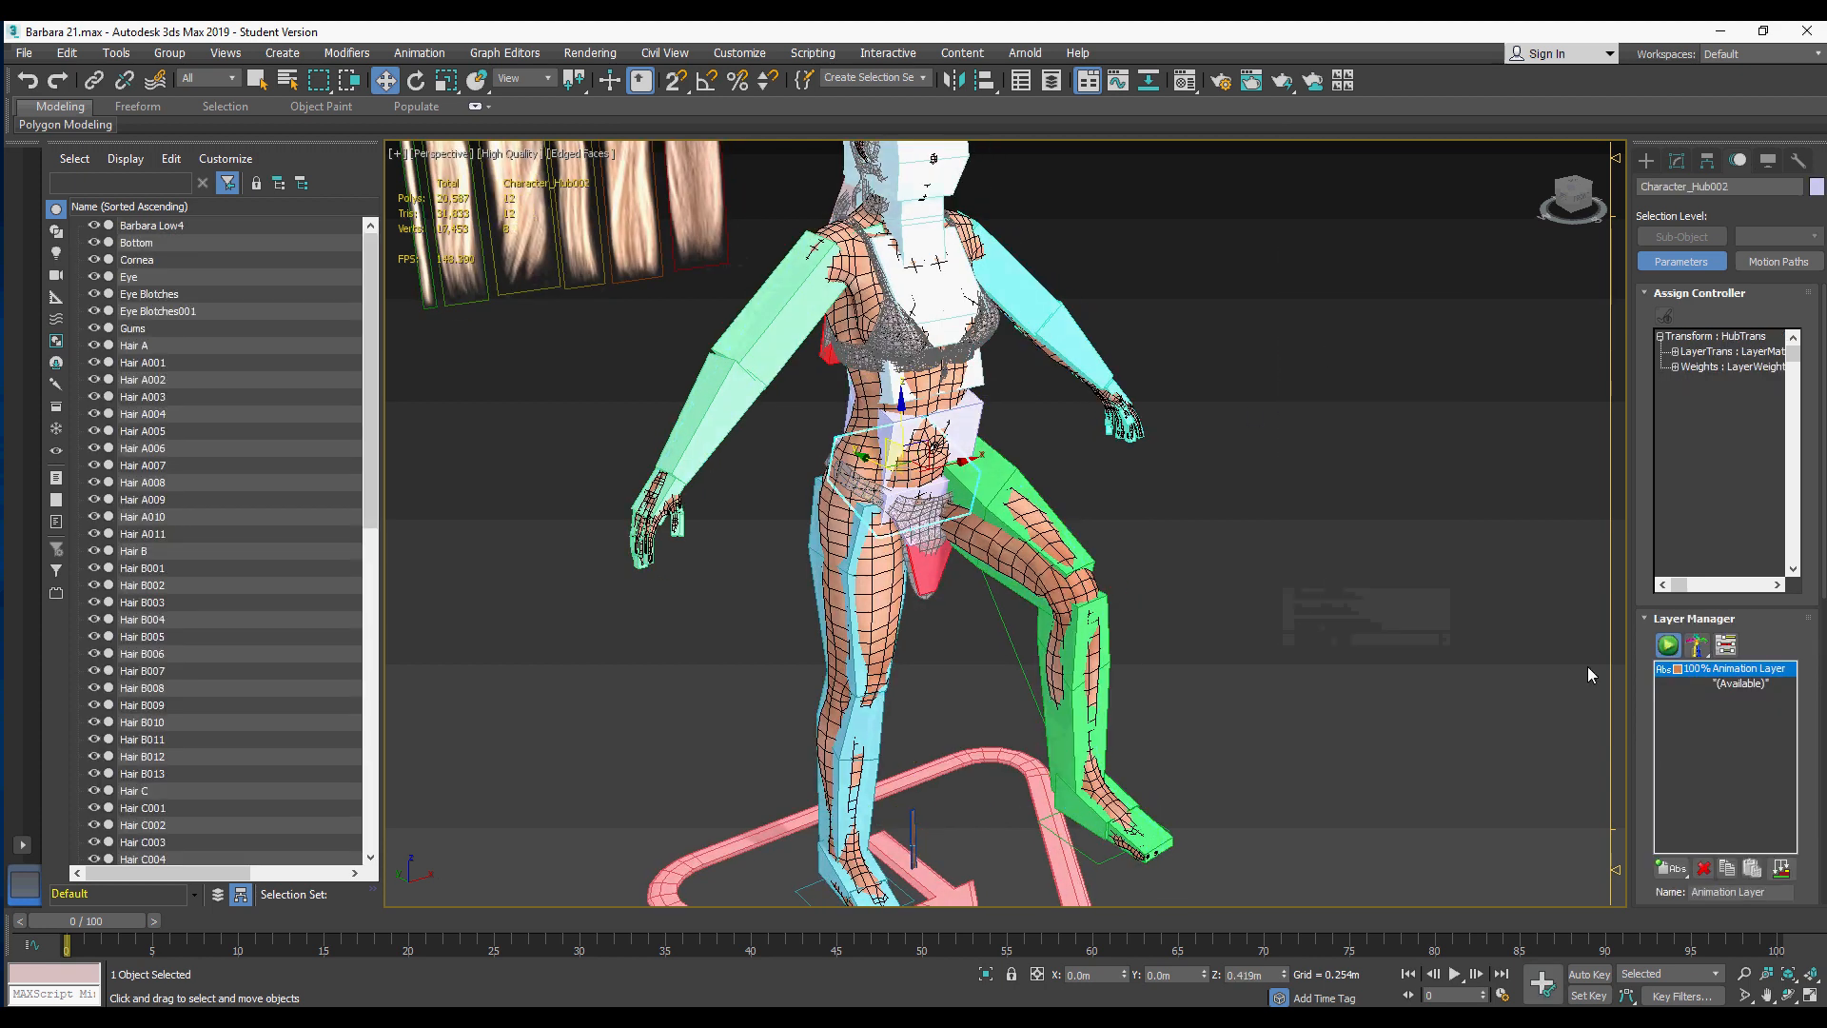
{"action": "left_click", "coordinate": [1703, 868]}
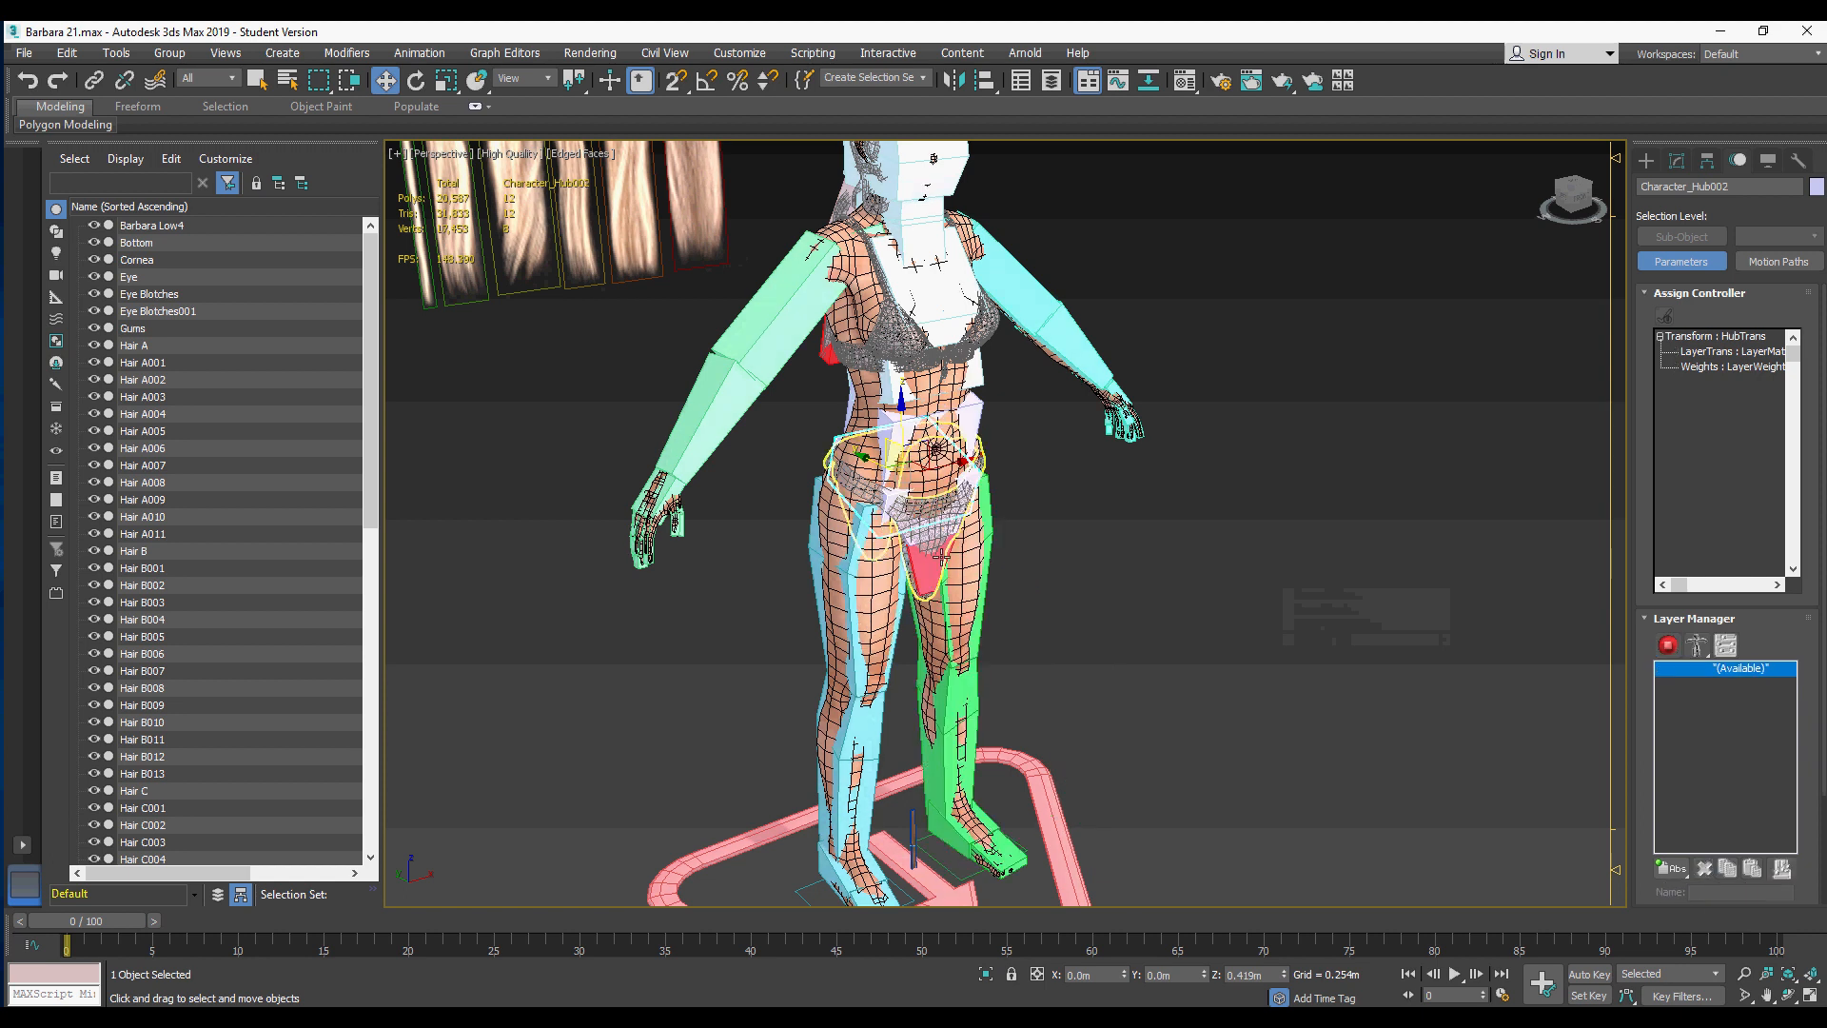
Step: Examine the rig, body mesh and underwear from the shoulders down to the legs
{"action": "middle_click_drag", "start_coordinate": [858, 498], "coordinate": [1056, 464], "text": "alt"}
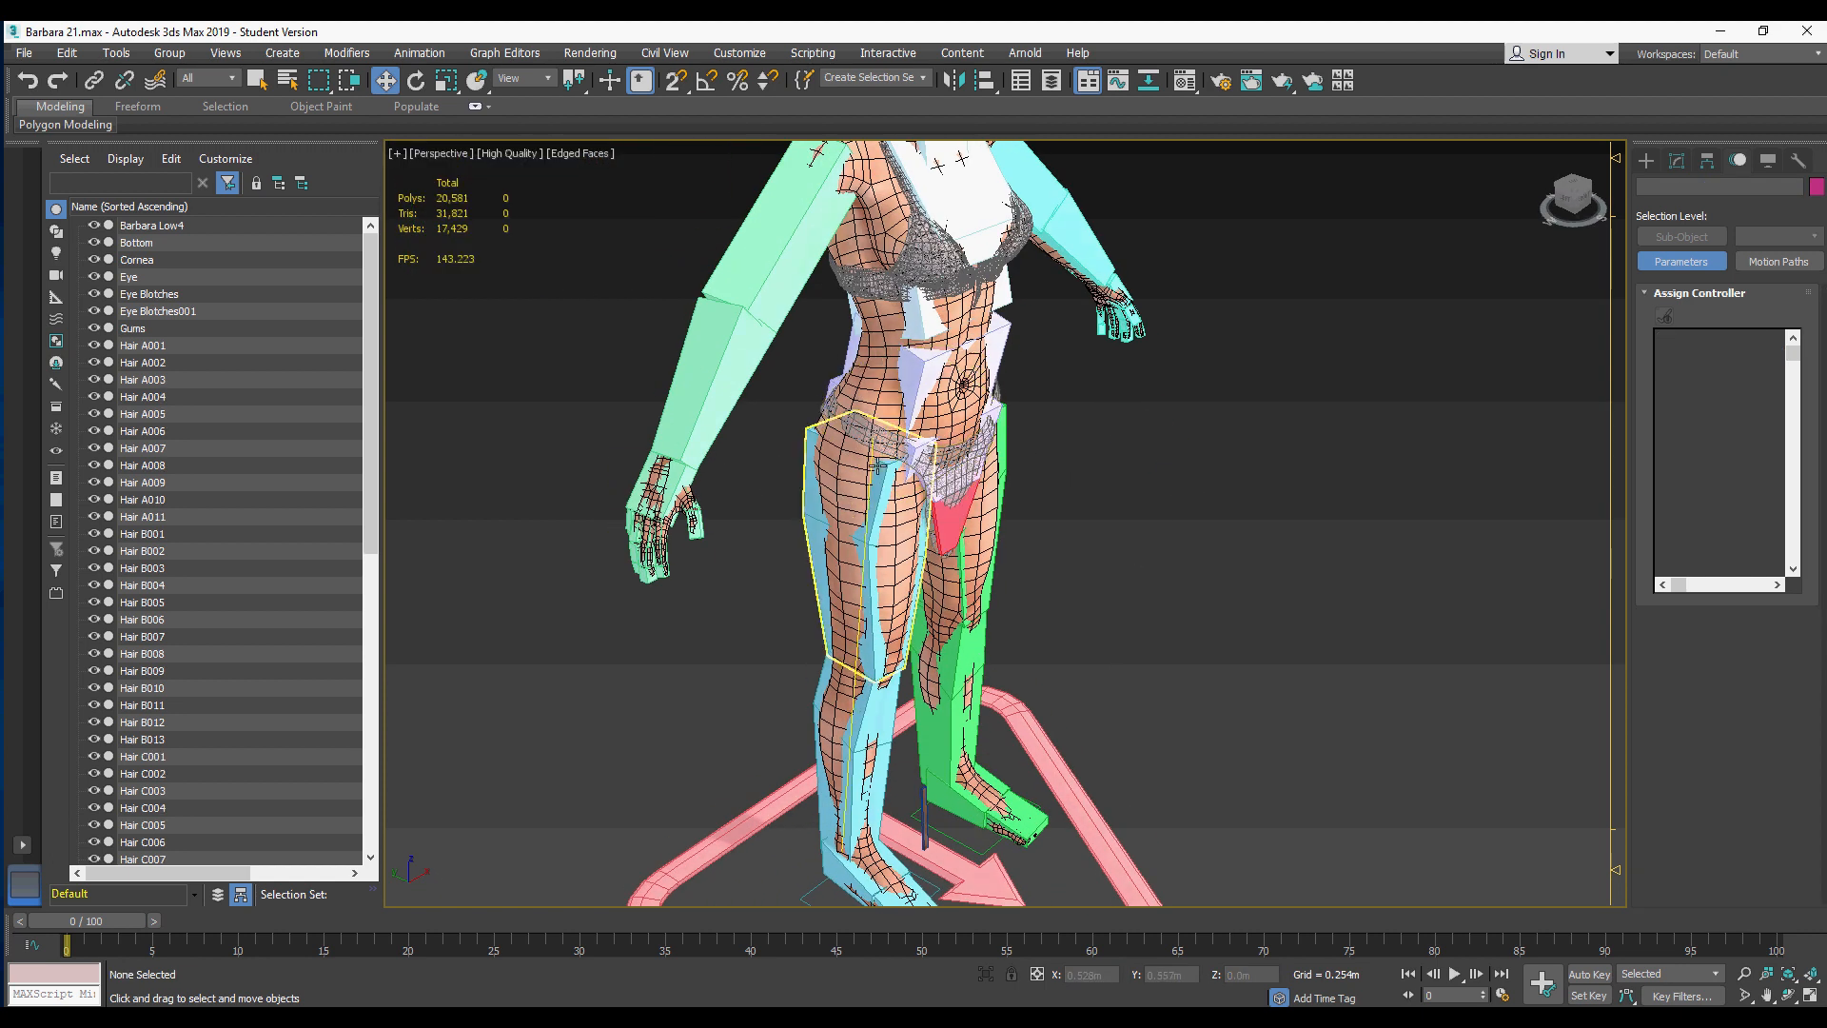
{"action": "middle_click_drag", "start_coordinate": [830, 455], "coordinate": [821, 426]}
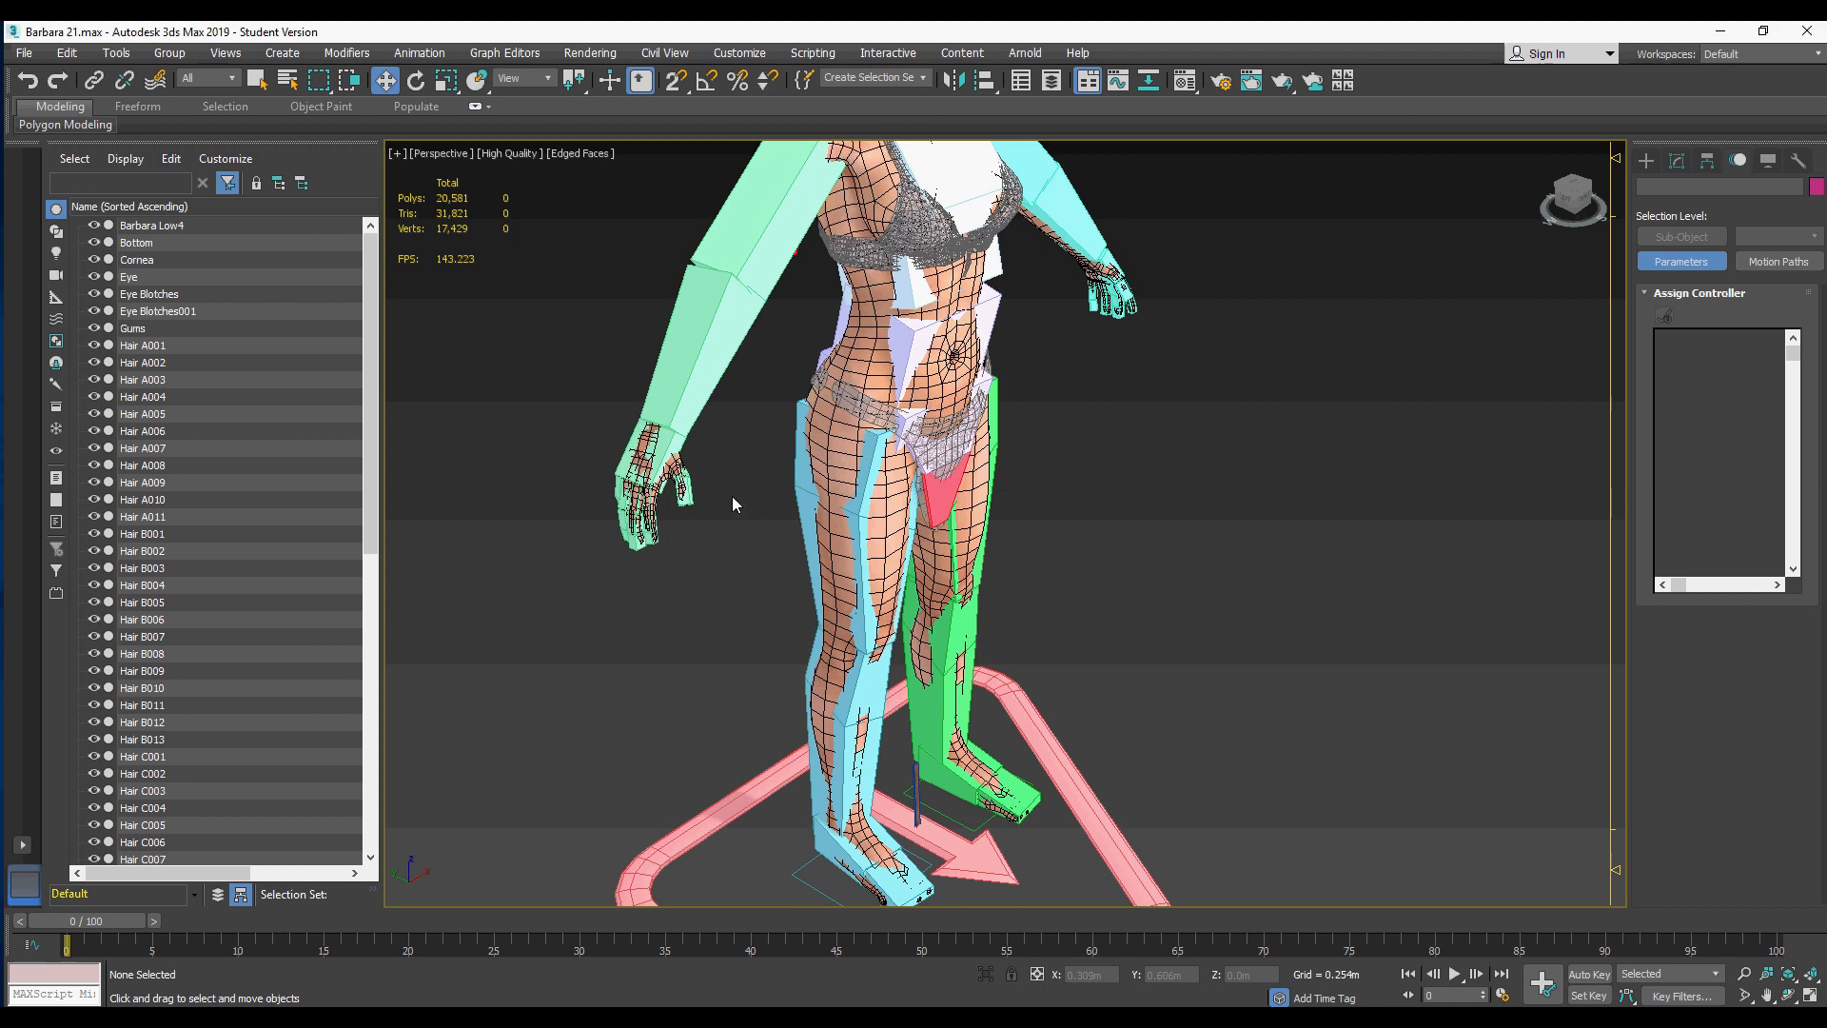
{"action": "middle_click_drag", "start_coordinate": [721, 518], "coordinate": [753, 468]}
{"action": "scroll", "coordinate": [753, 457], "scroll_direction": "up", "scroll_amount": 2}
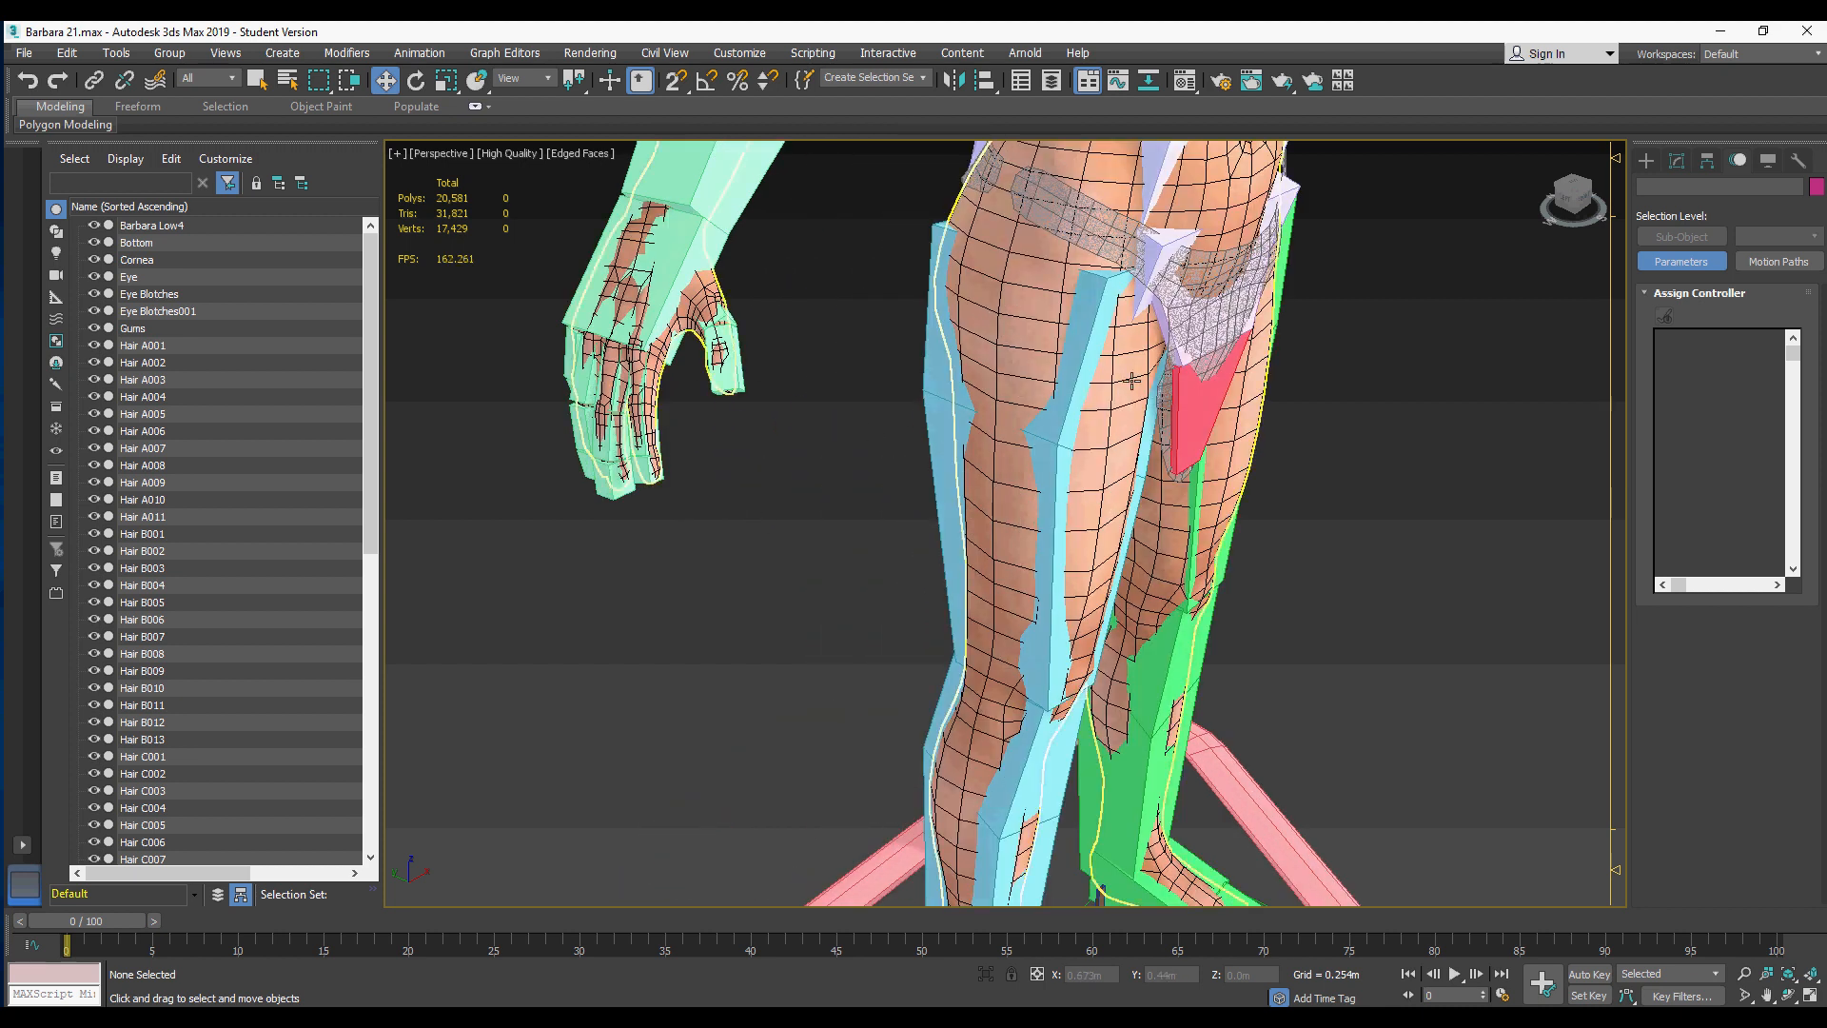
{"action": "scroll", "coordinate": [1108, 439], "scroll_direction": "up", "scroll_amount": 2}
{"action": "scroll", "coordinate": [1094, 433], "scroll_direction": "down", "scroll_amount": 6}
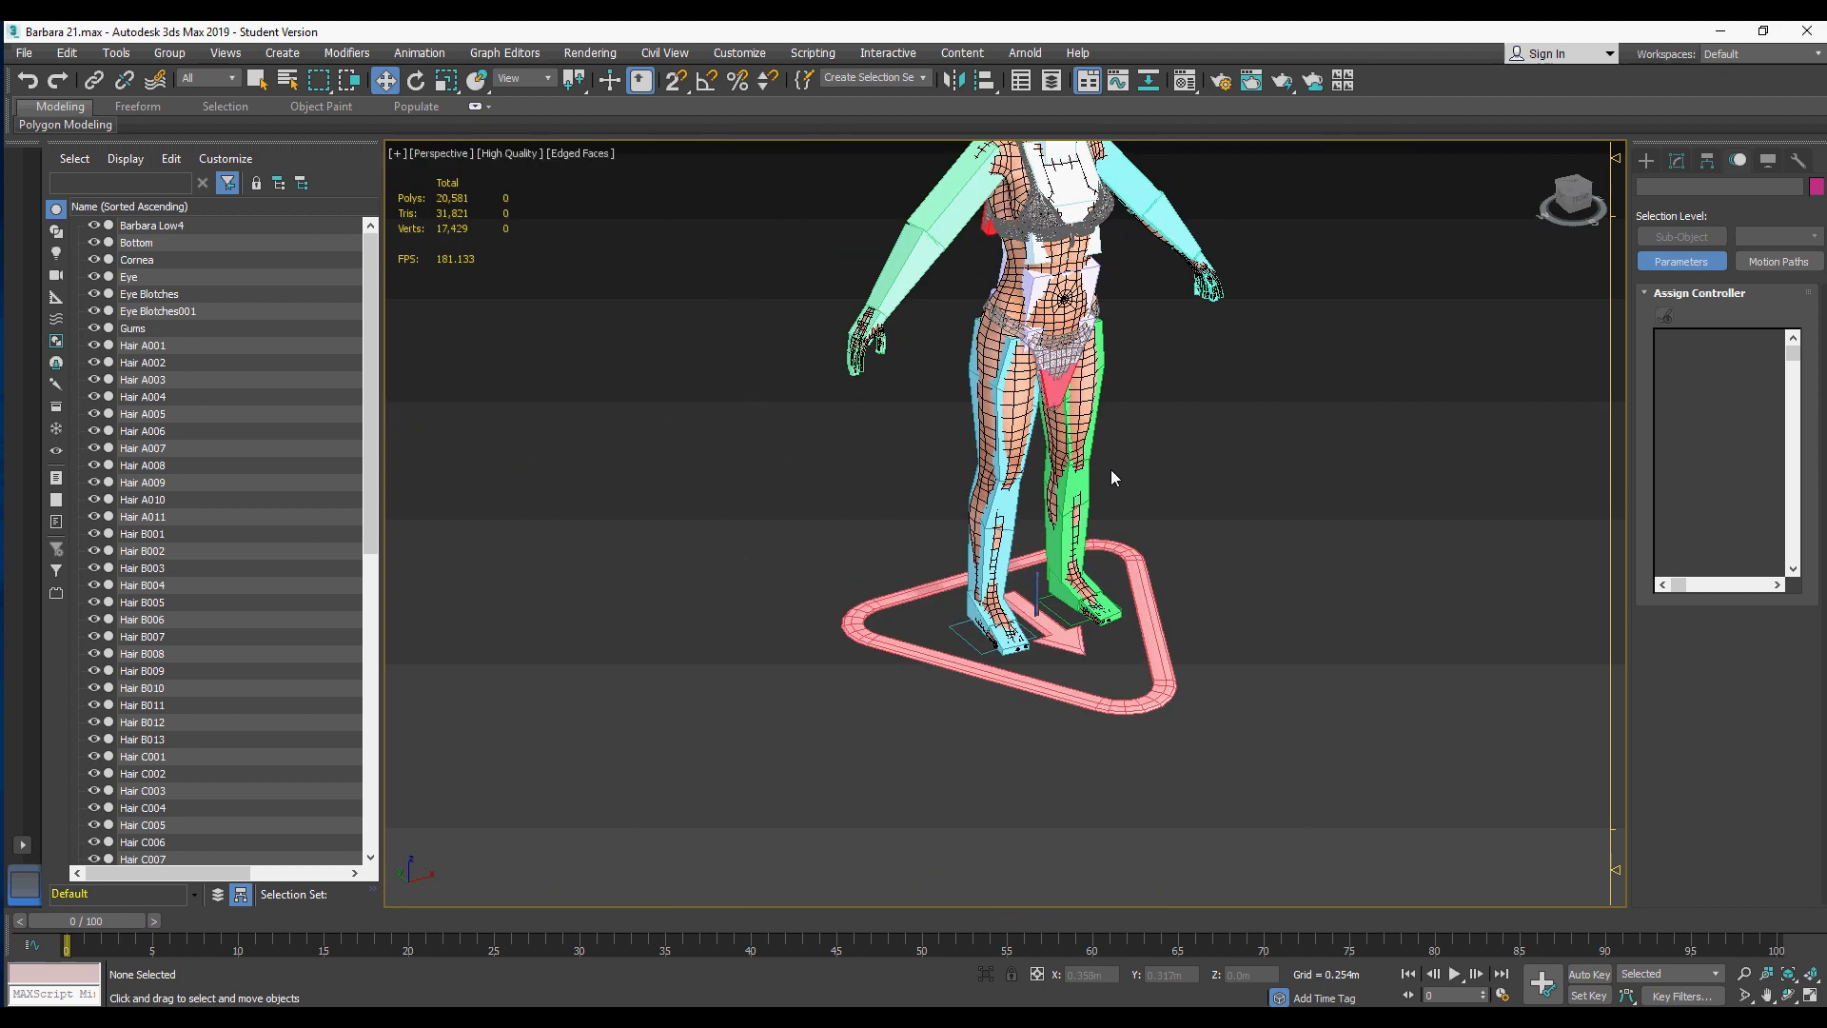
{"action": "middle_click_drag", "start_coordinate": [1001, 355], "coordinate": [981, 499]}
{"action": "scroll", "coordinate": [975, 502], "scroll_direction": "up", "scroll_amount": 5}
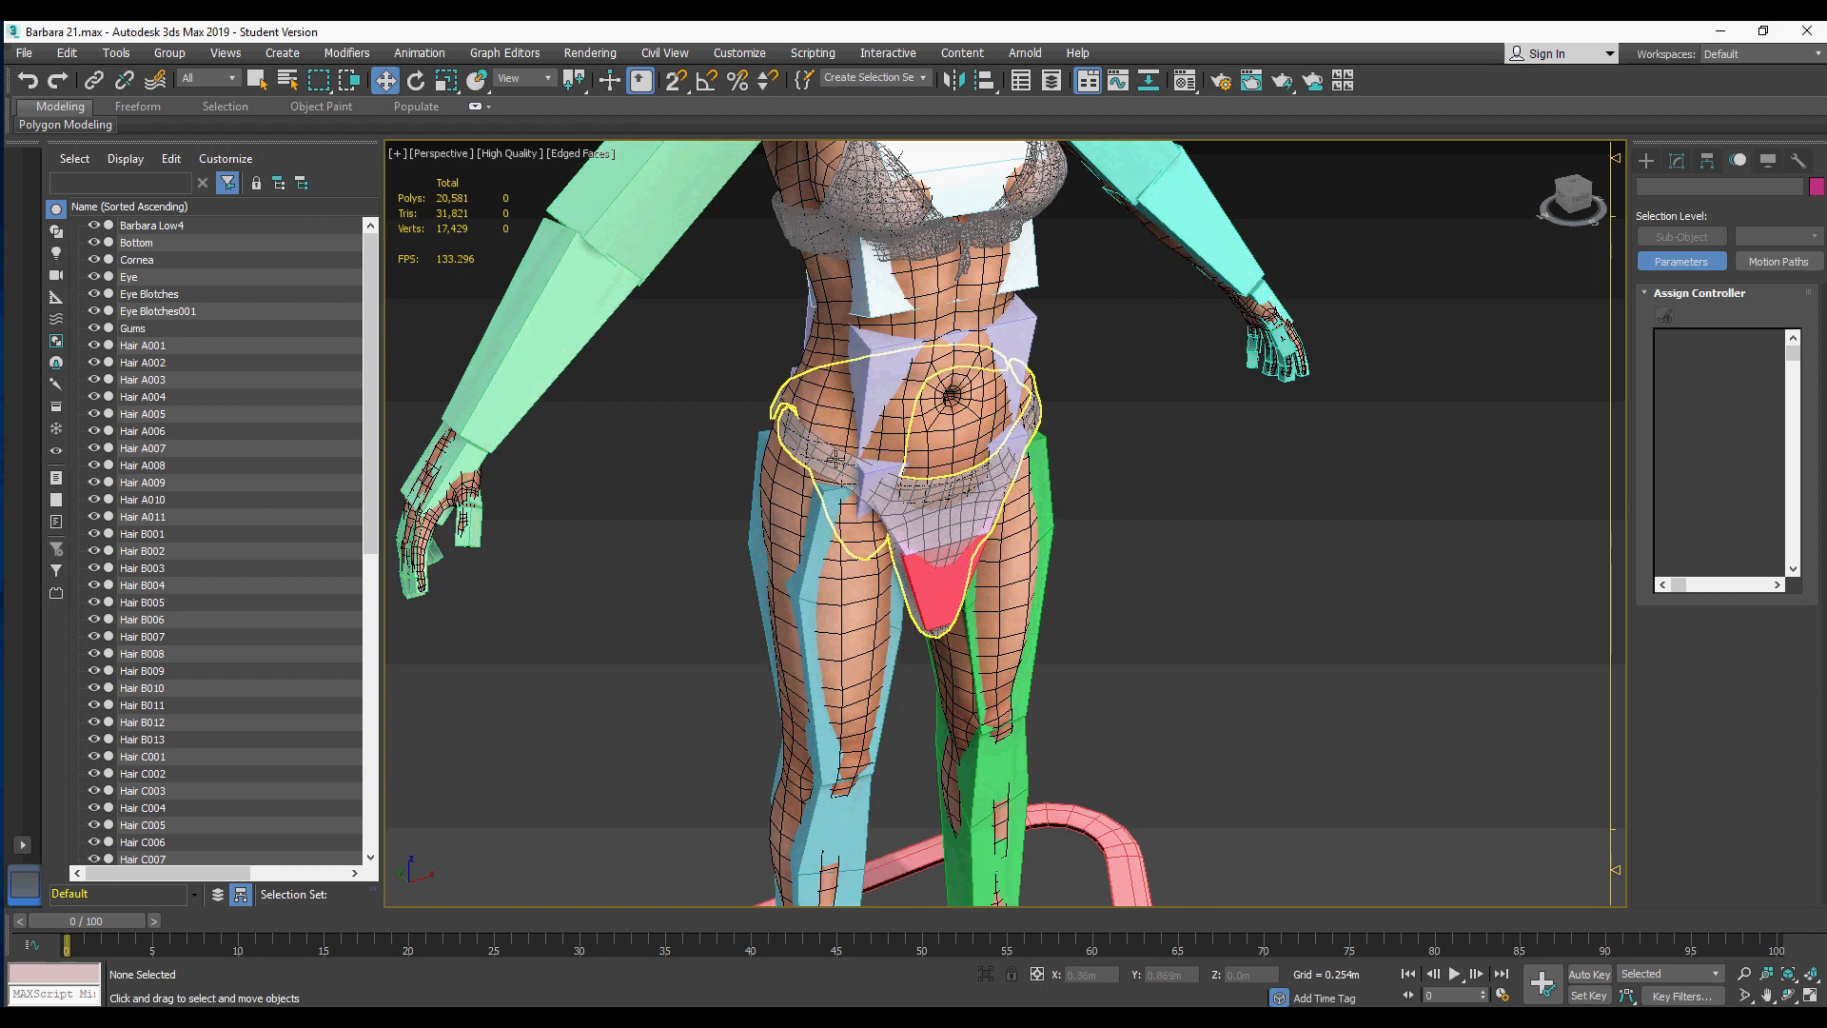
{"action": "middle_click_drag", "start_coordinate": [835, 460], "coordinate": [866, 451], "text": "alt"}
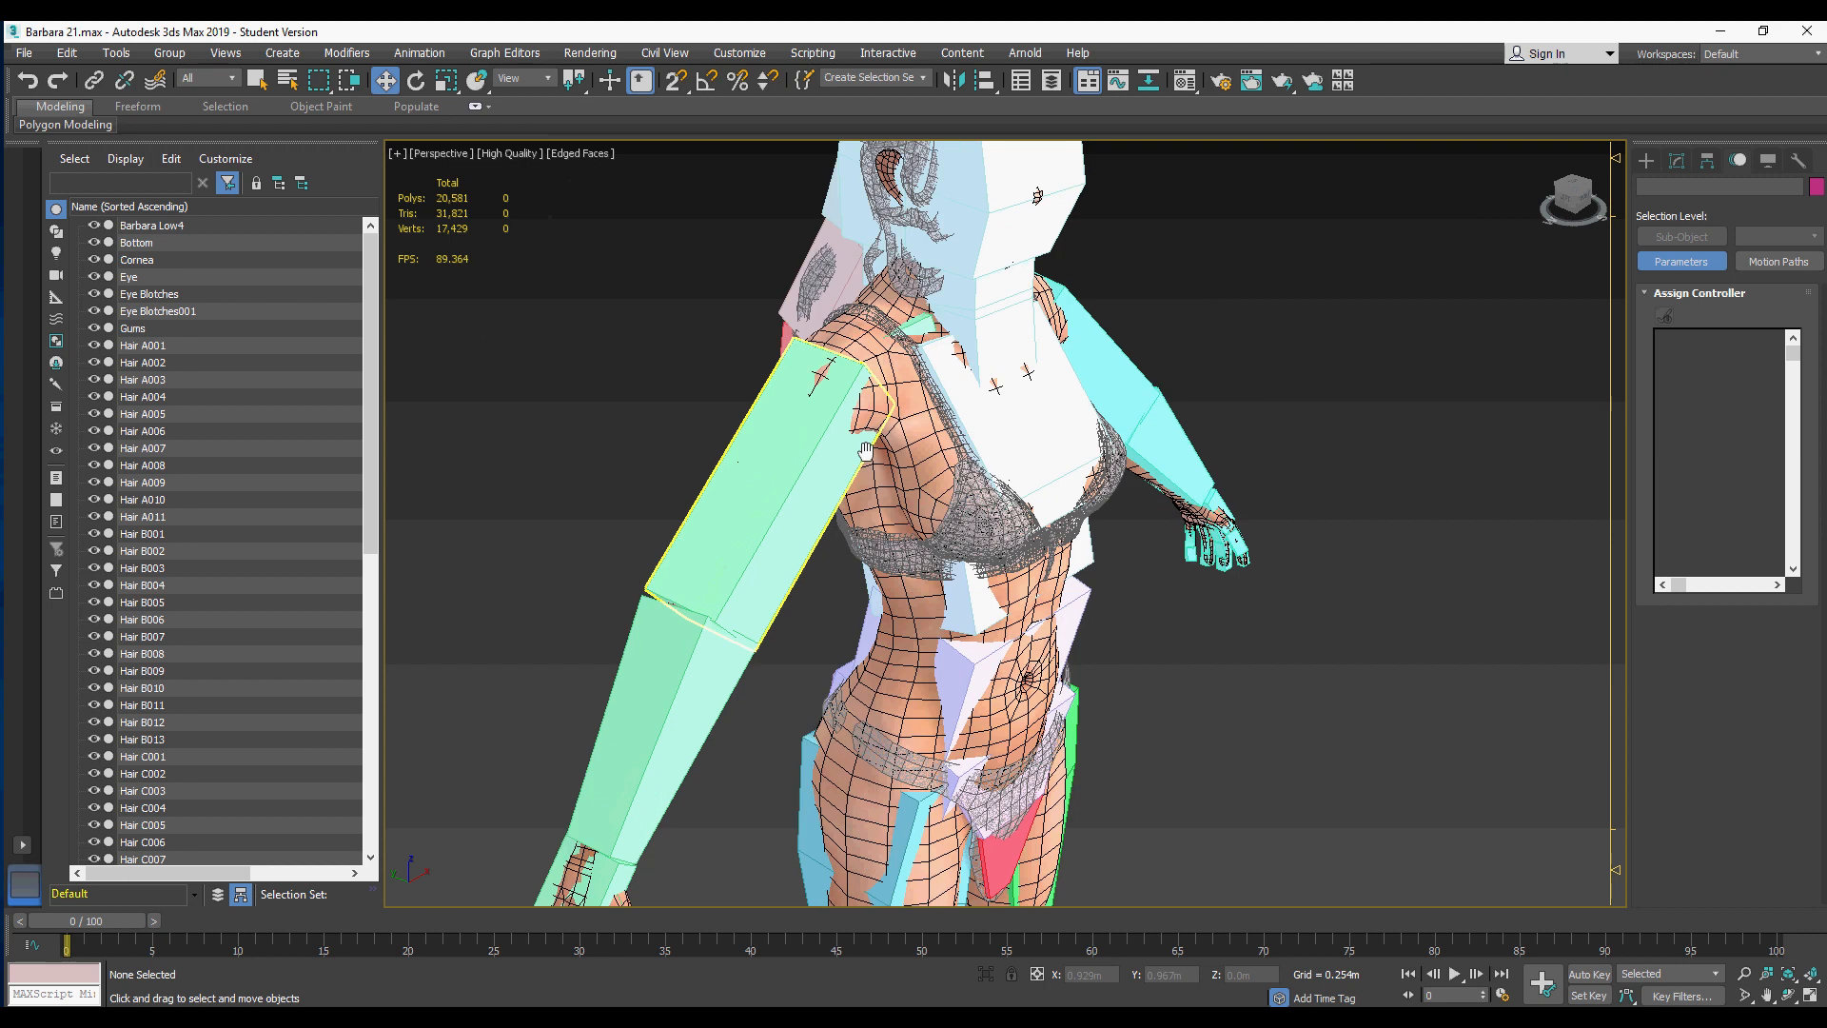
{"action": "scroll", "coordinate": [863, 452], "scroll_direction": "down", "scroll_amount": 2}
{"action": "middle_click_drag", "start_coordinate": [909, 718], "coordinate": [921, 551]}
{"action": "scroll", "coordinate": [921, 551], "scroll_direction": "up", "scroll_amount": 5}
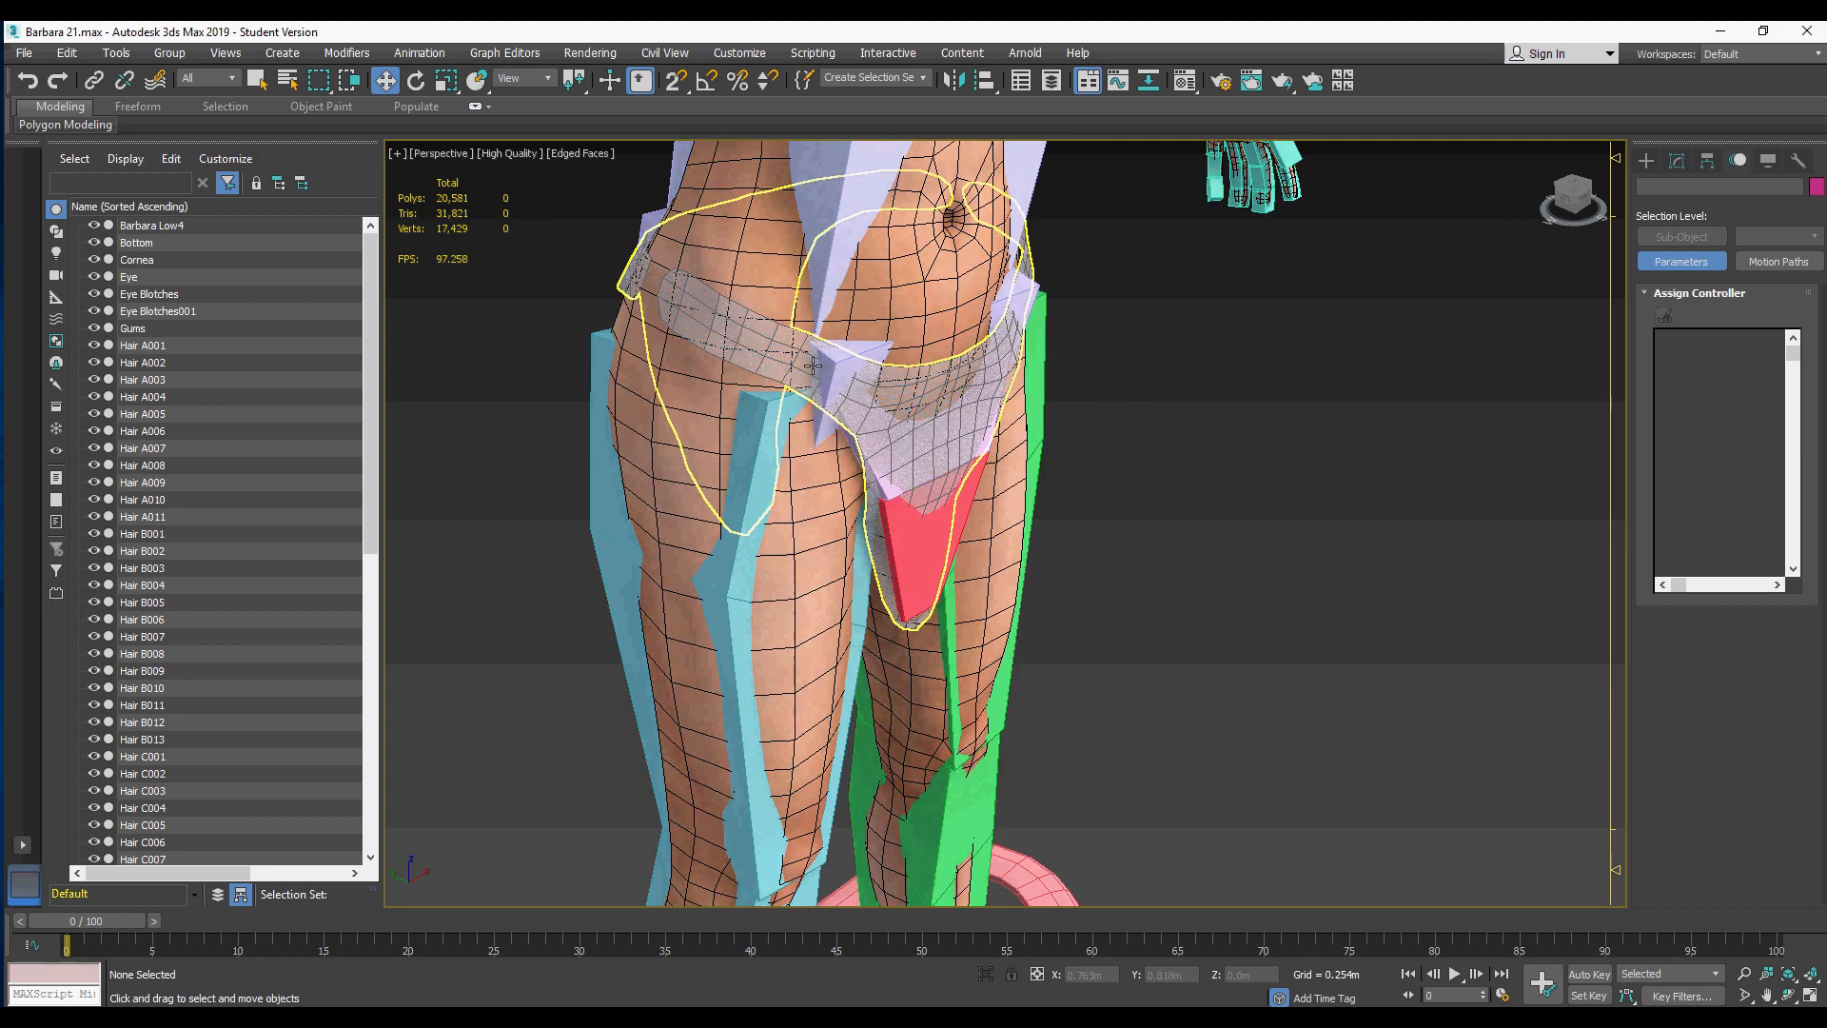
Step: Select the Bottom underwear mesh and collapse its Symmetry modifier into the Editable Poly
{"action": "left_click", "coordinate": [813, 364]}
{"action": "left_click", "coordinate": [1676, 161]}
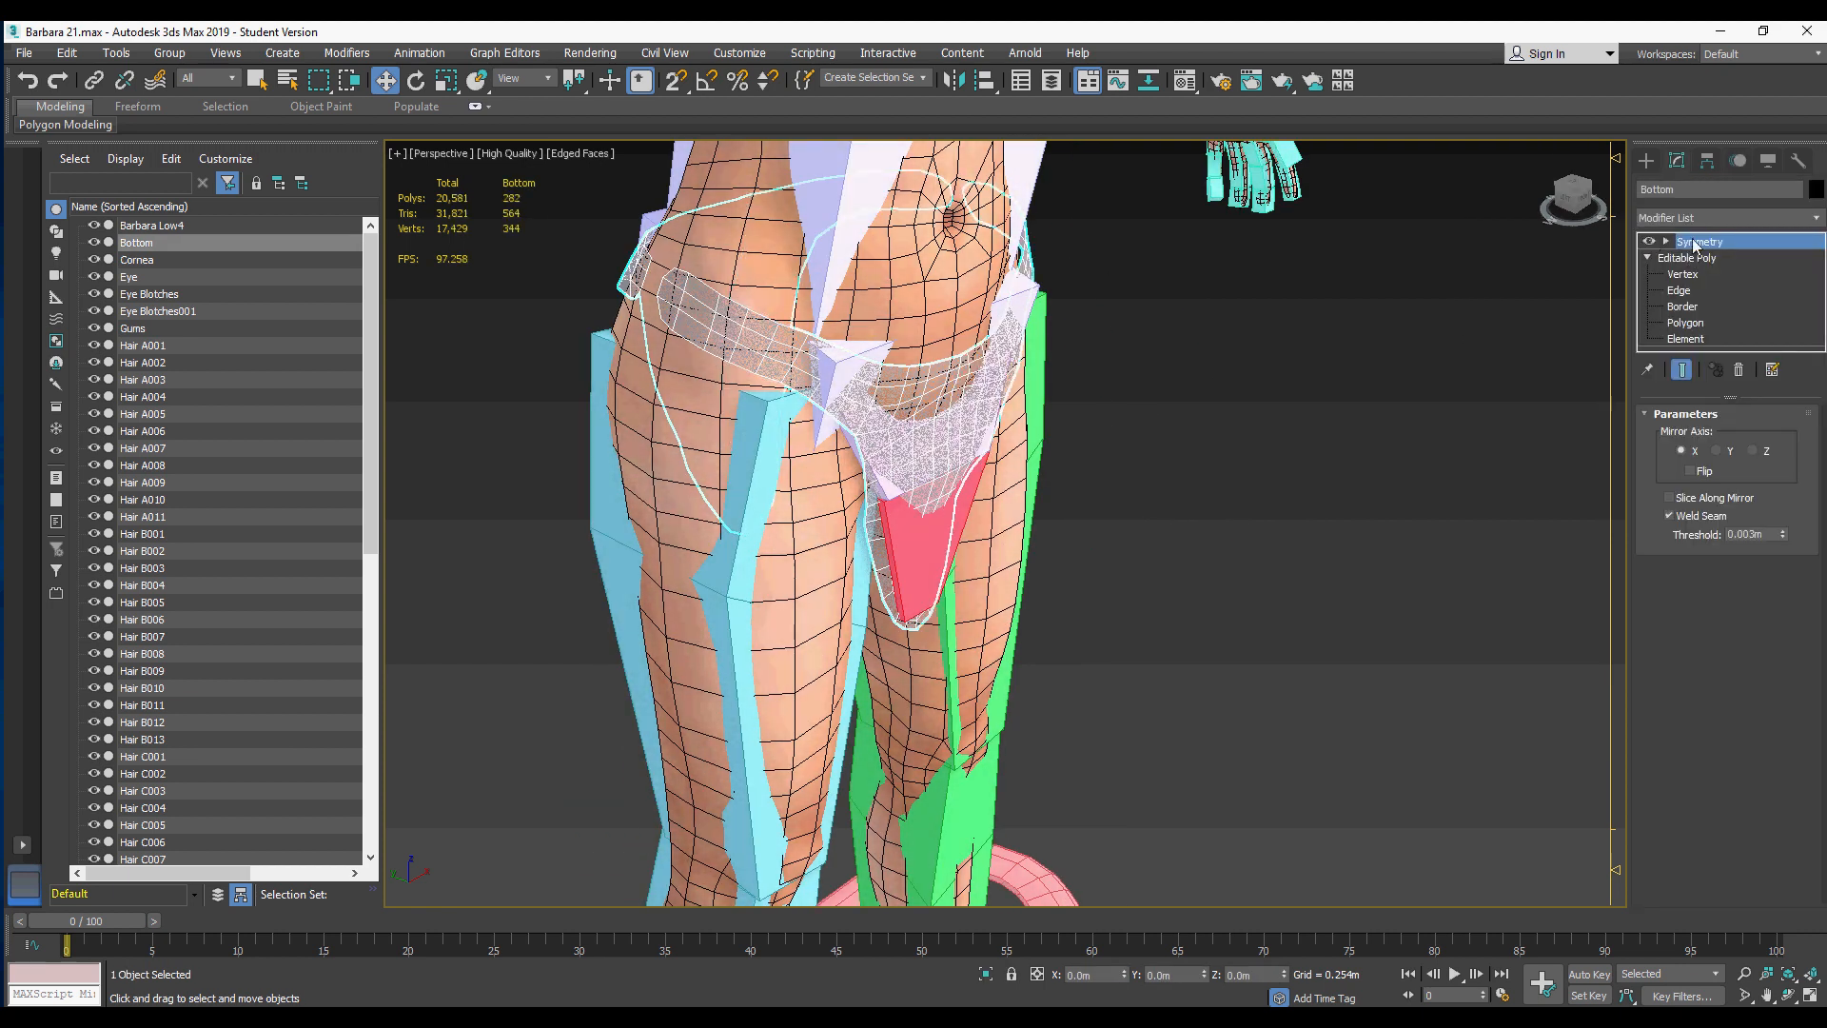
{"action": "right_click", "coordinate": [1695, 246]}
{"action": "left_click", "coordinate": [1672, 544]}
{"action": "left_click", "coordinate": [1007, 582]}
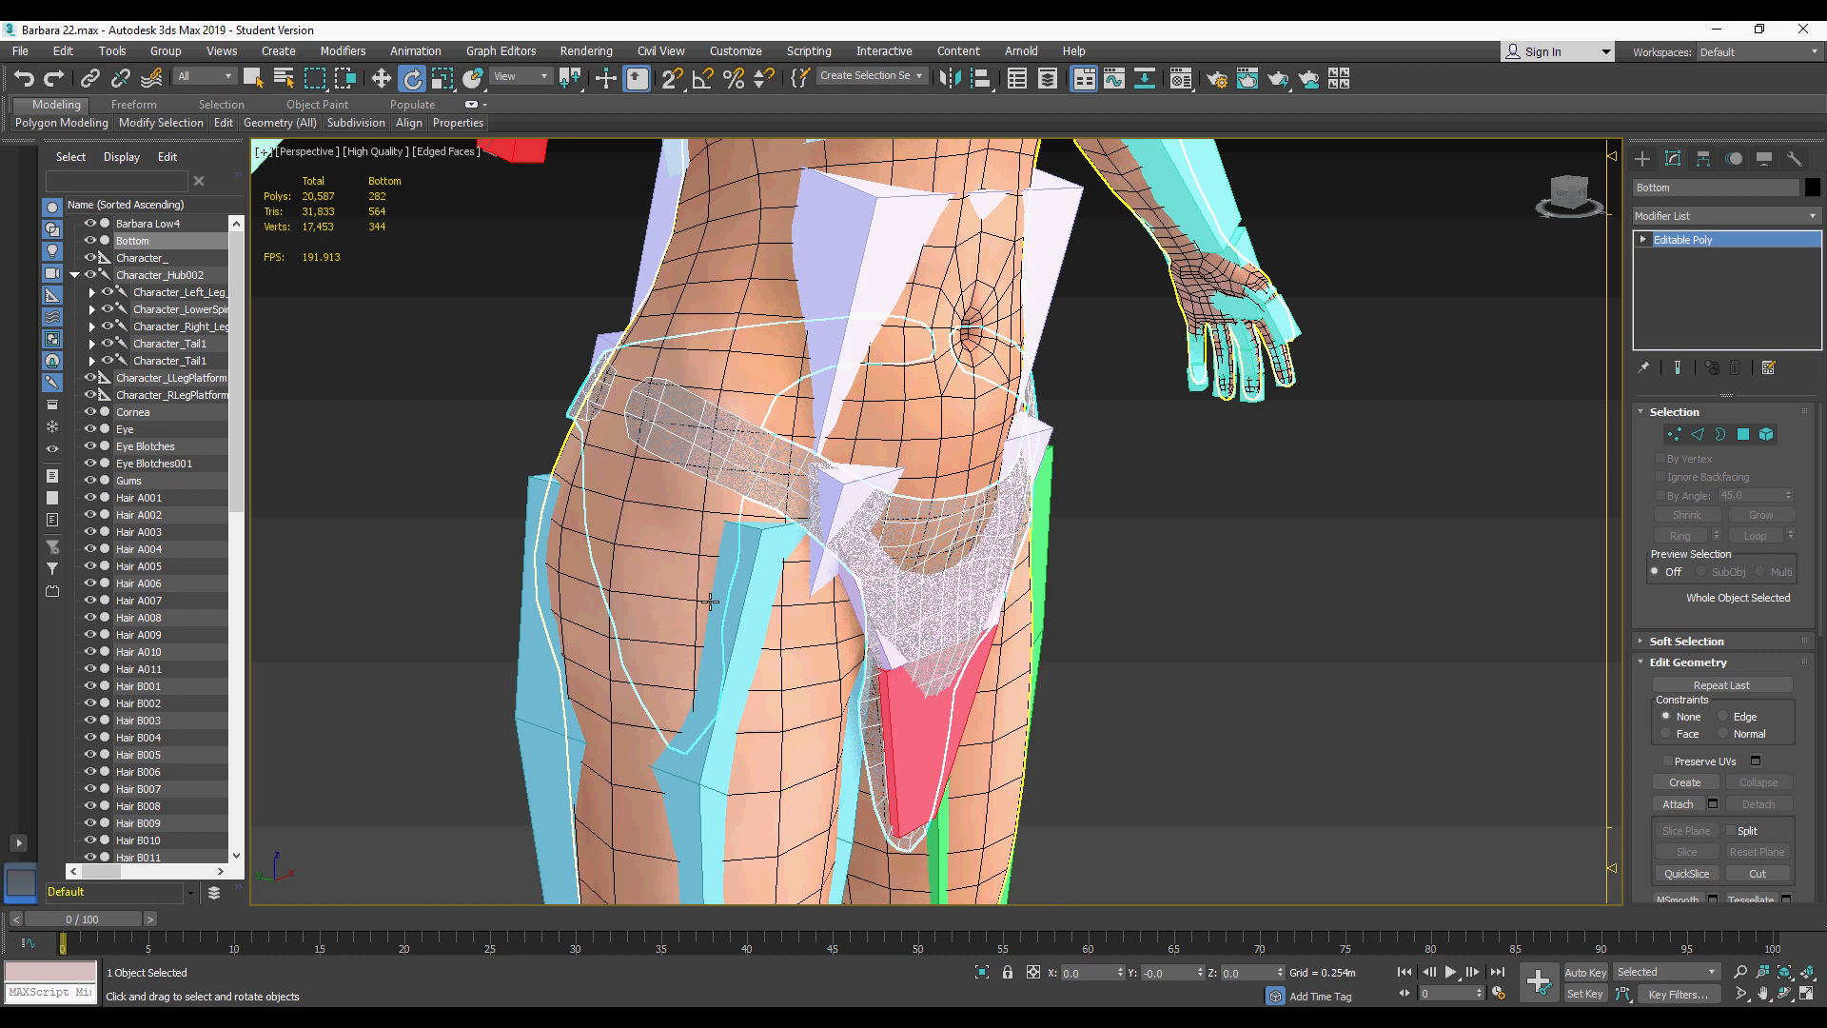
Step: Add a Skin modifier to the Bottom underwear mesh
{"action": "middle_click_drag", "start_coordinate": [841, 473], "coordinate": [830, 493]}
{"action": "scroll", "coordinate": [829, 493], "scroll_direction": "down", "scroll_amount": 4}
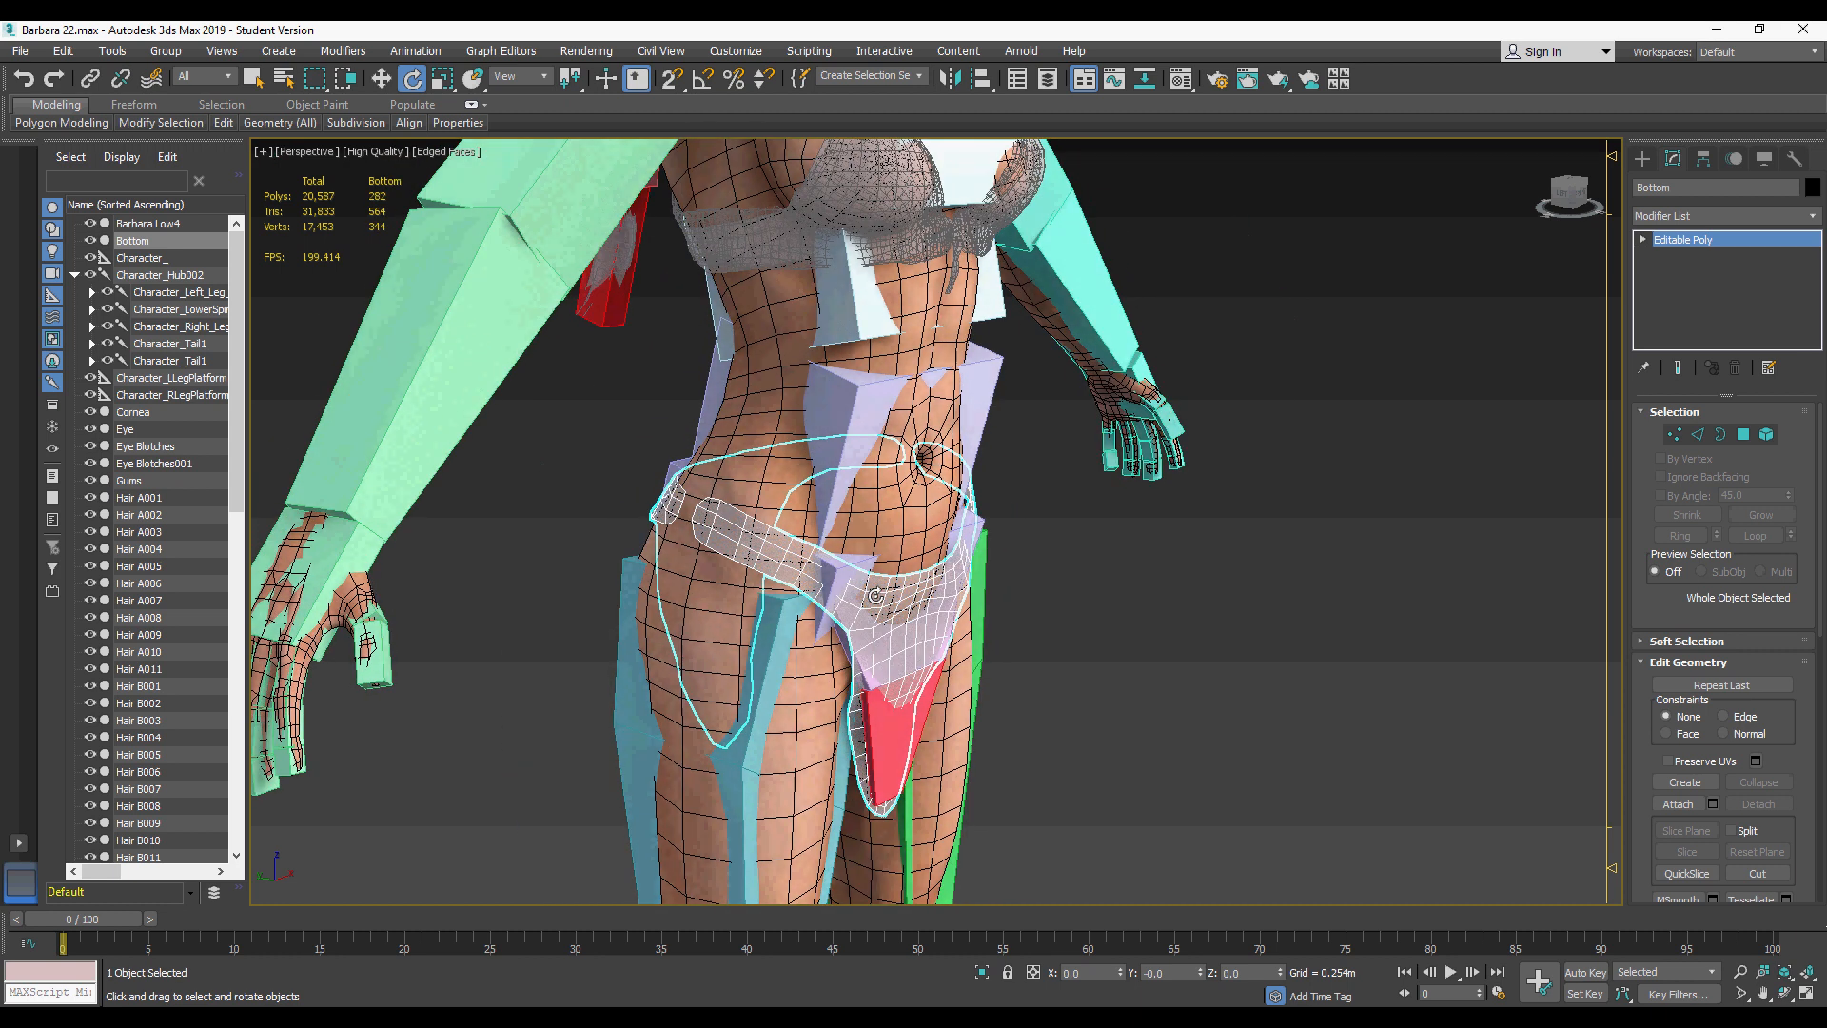
{"action": "scroll", "coordinate": [910, 638], "scroll_direction": "down", "scroll_amount": 8}
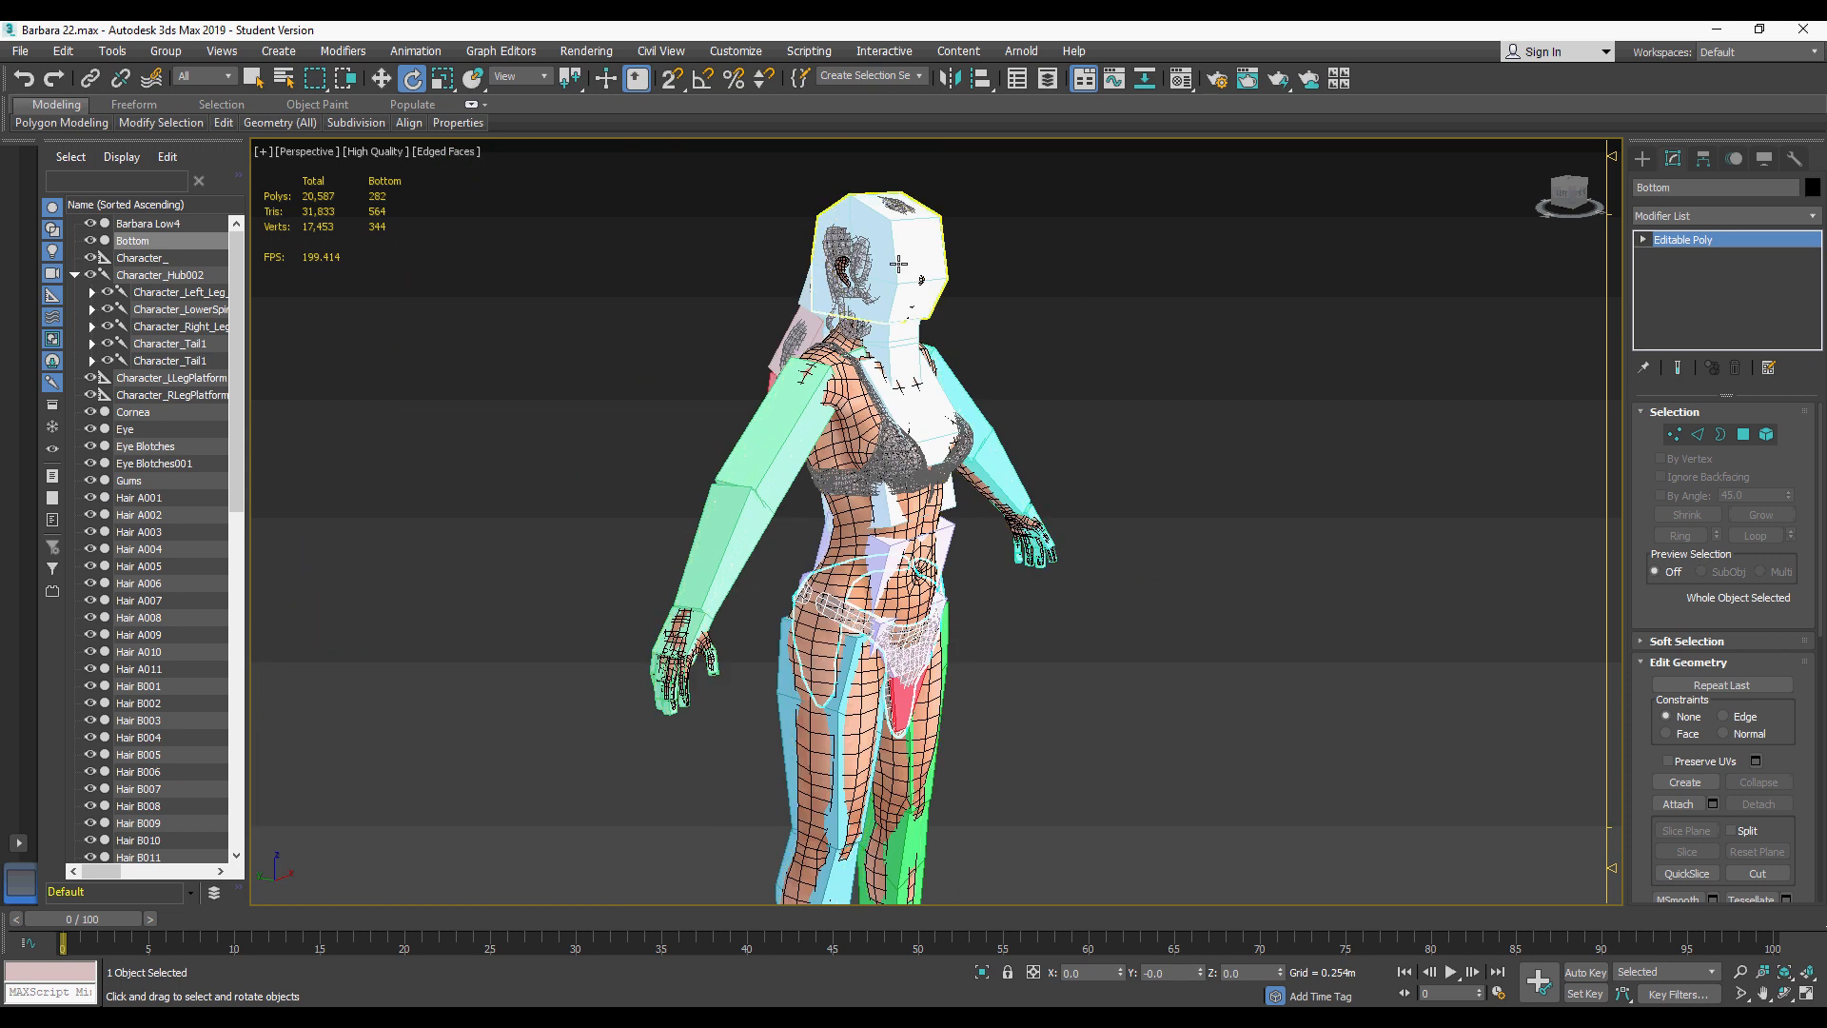
{"action": "middle_click_drag", "start_coordinate": [920, 674], "coordinate": [928, 666]}
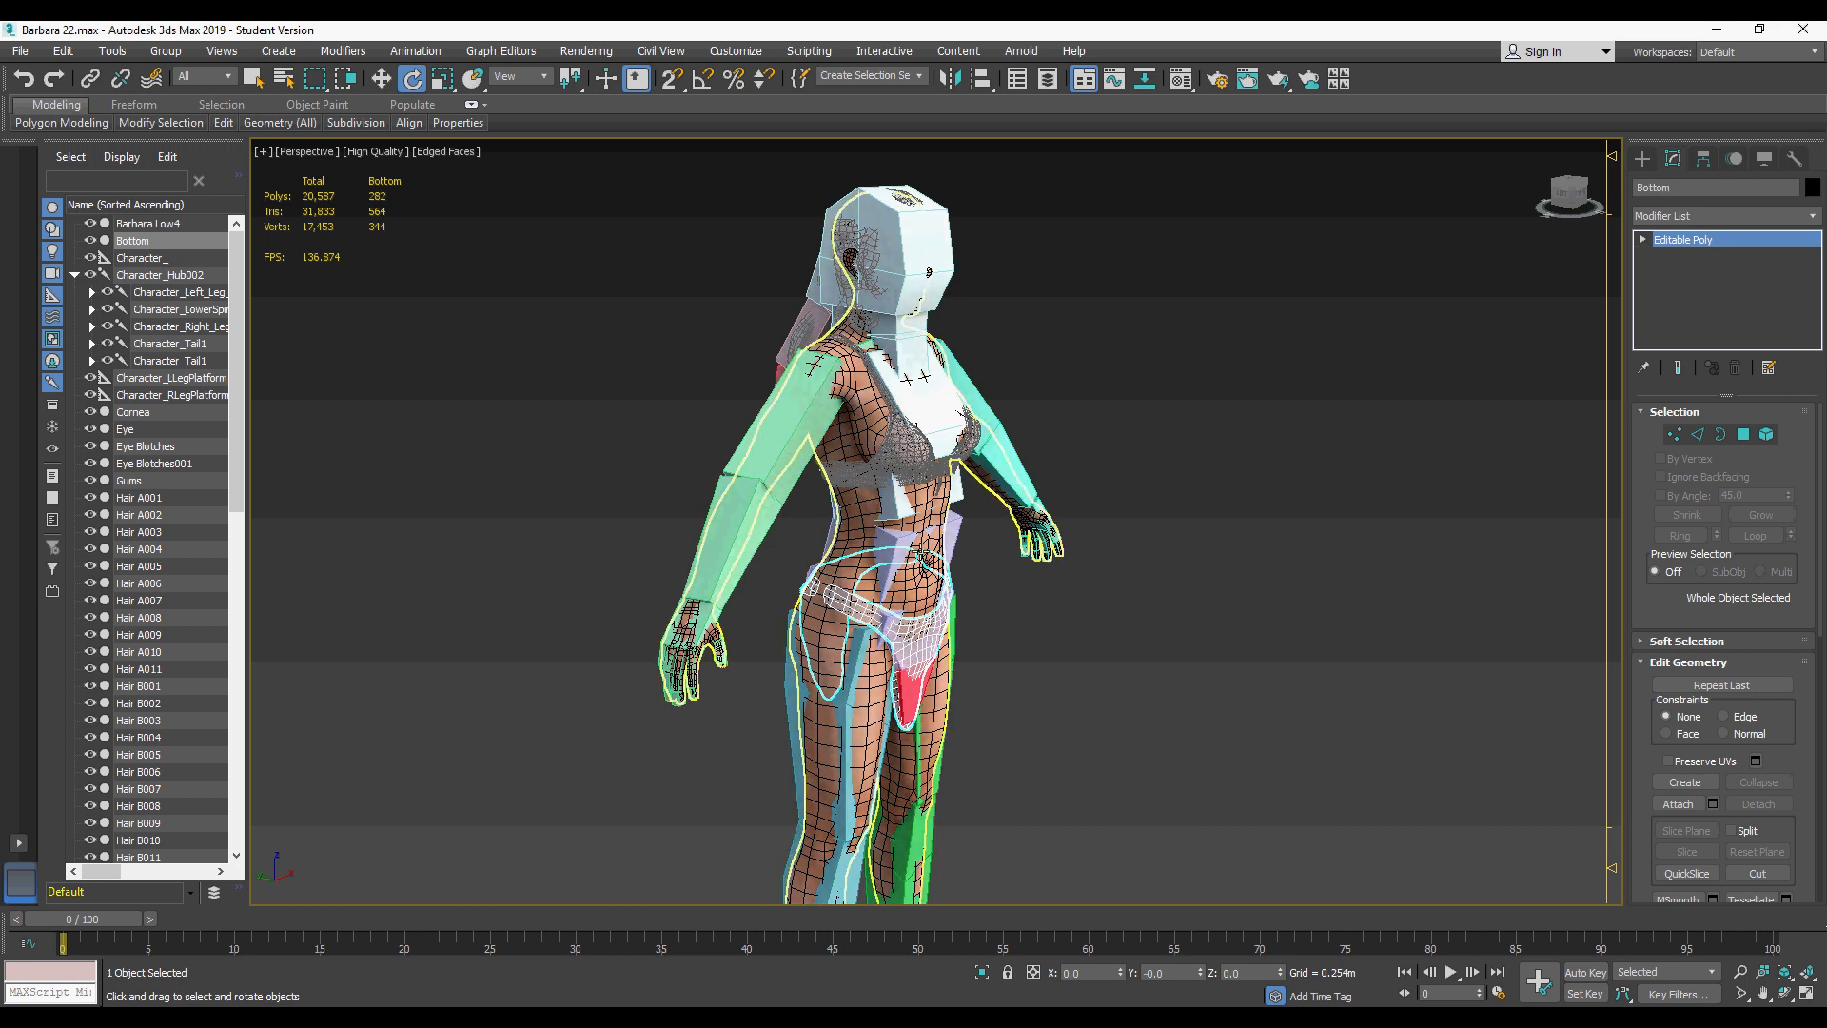
{"action": "middle_click_drag", "start_coordinate": [893, 573], "coordinate": [901, 513]}
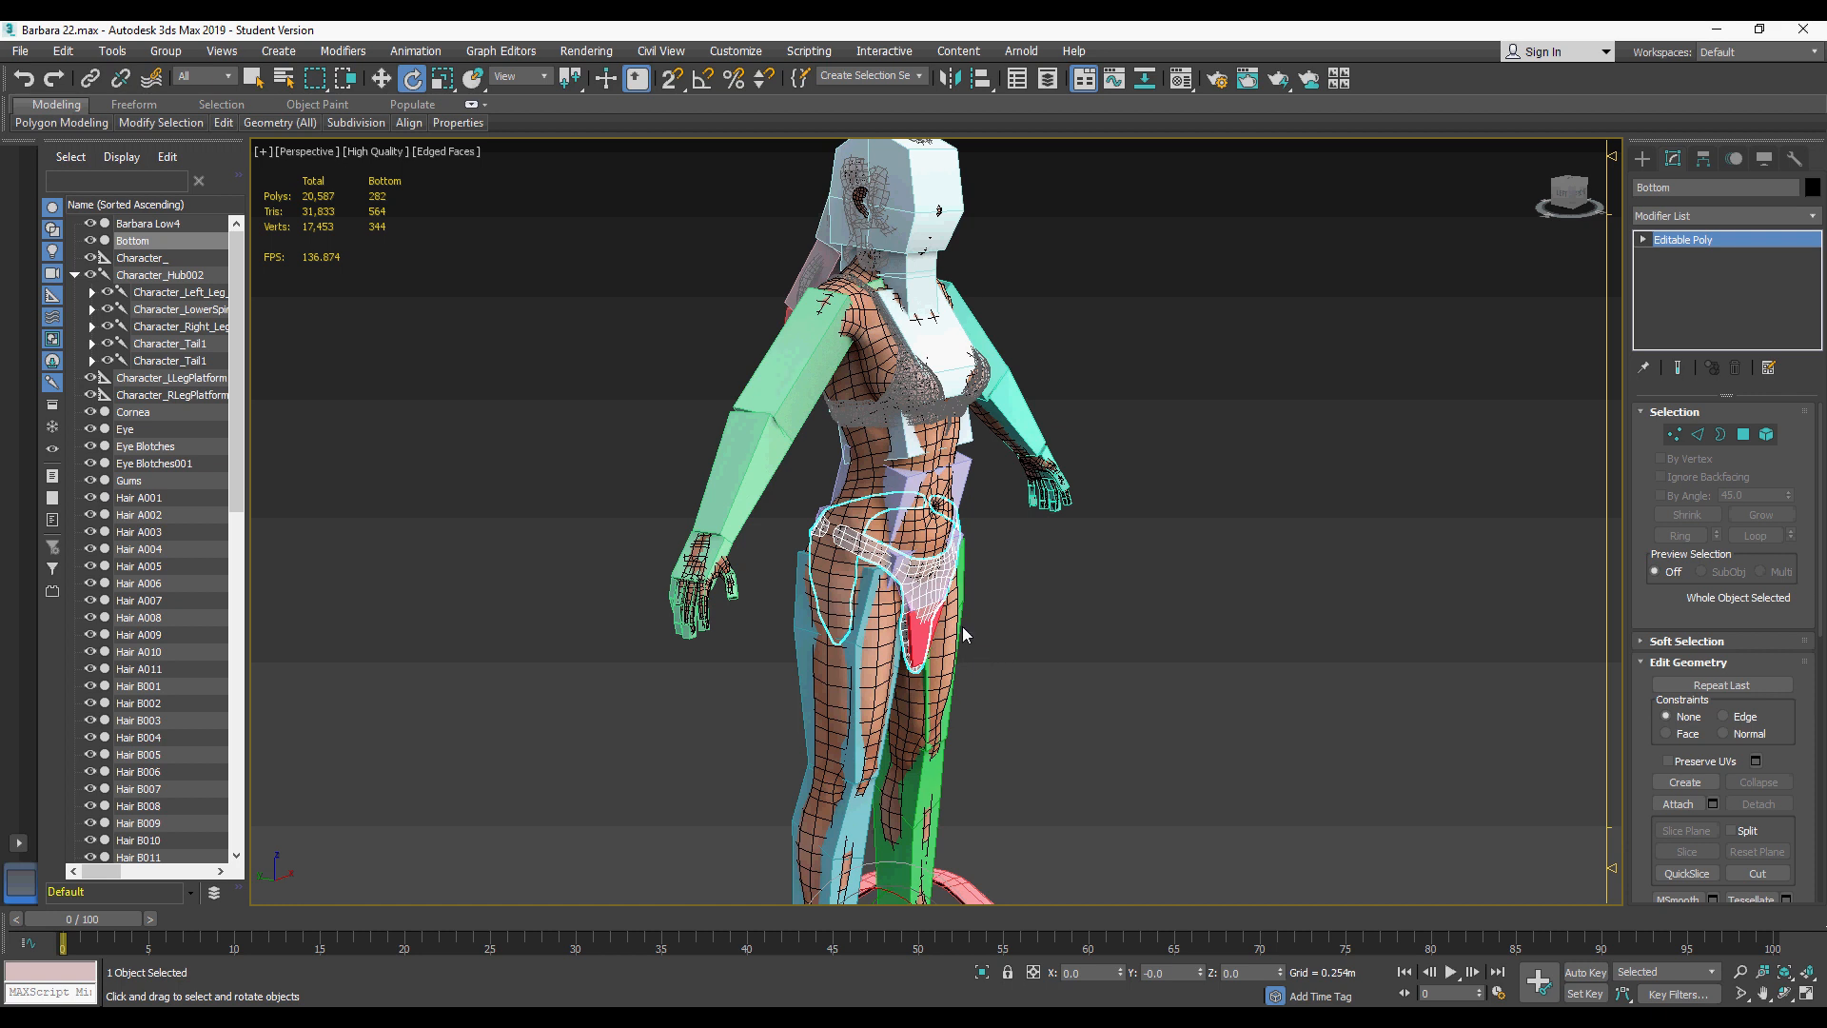
{"action": "middle_click_drag", "start_coordinate": [957, 632], "coordinate": [907, 535]}
{"action": "scroll", "coordinate": [927, 573], "scroll_direction": "up", "scroll_amount": 5}
{"action": "left_click", "coordinate": [1805, 217]}
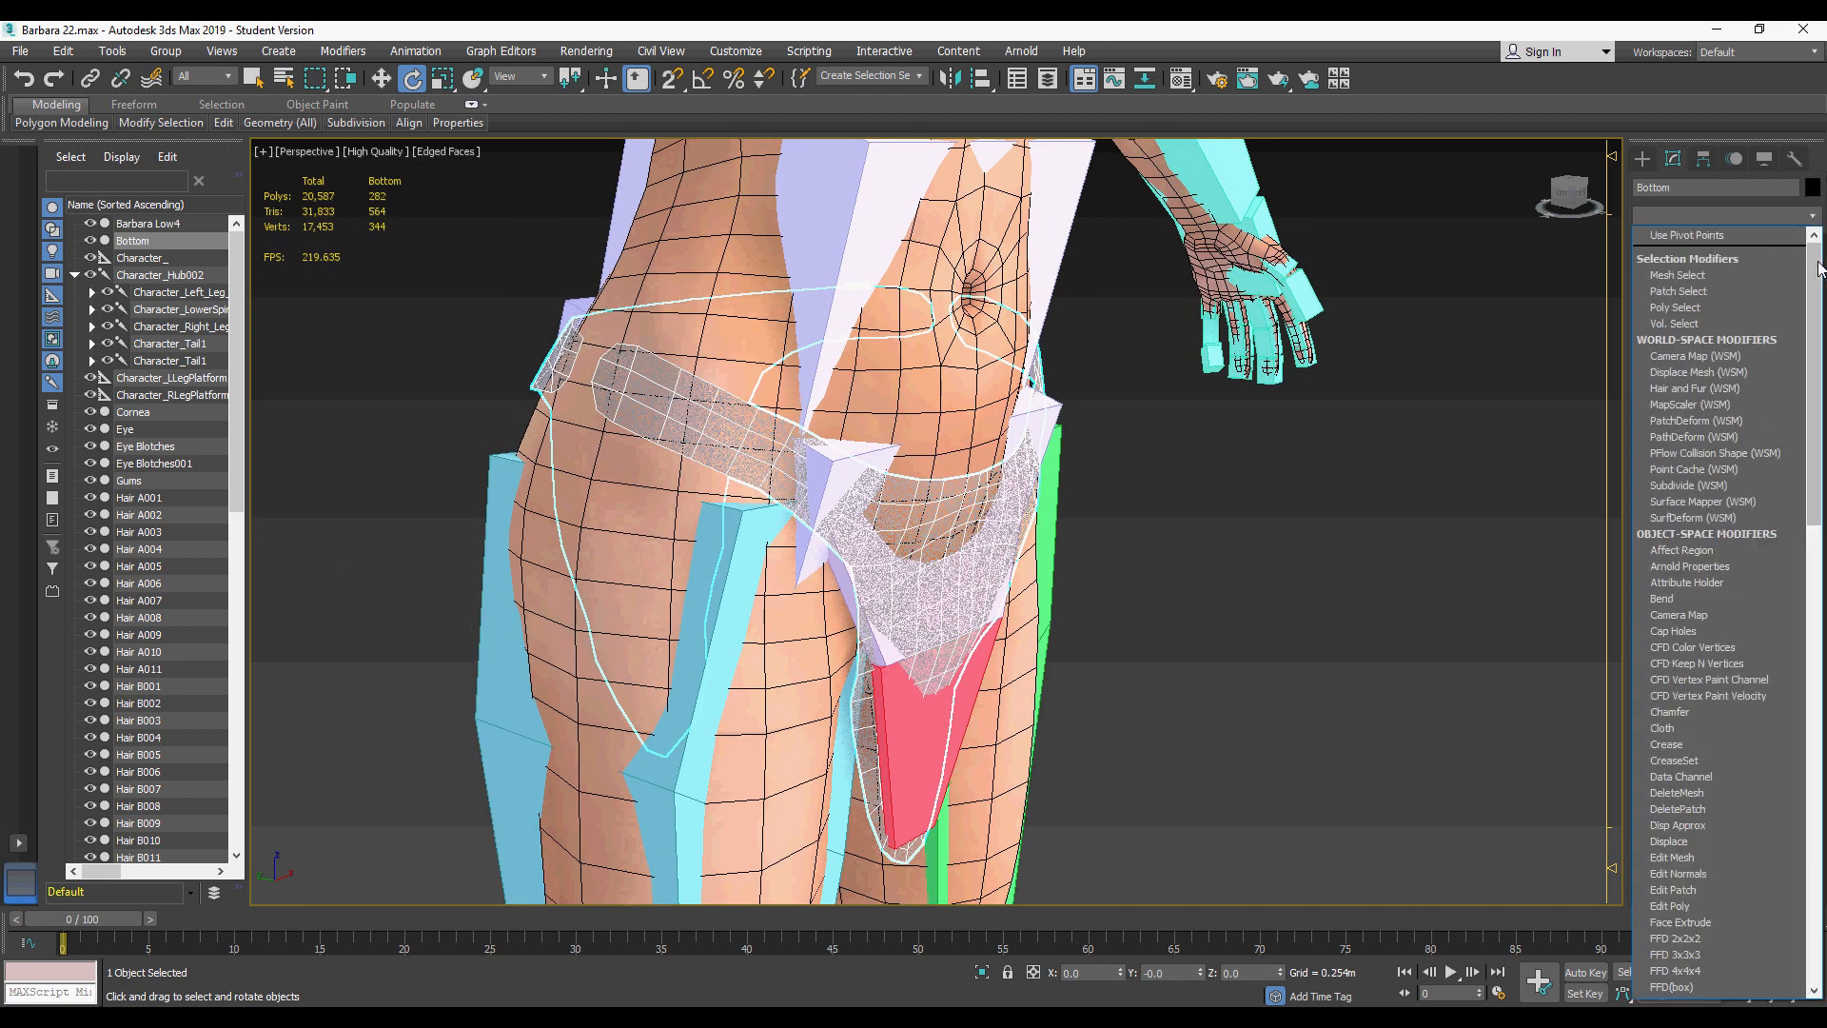
{"action": "scroll", "coordinate": [1687, 601], "scroll_direction": "down", "scroll_amount": 20}
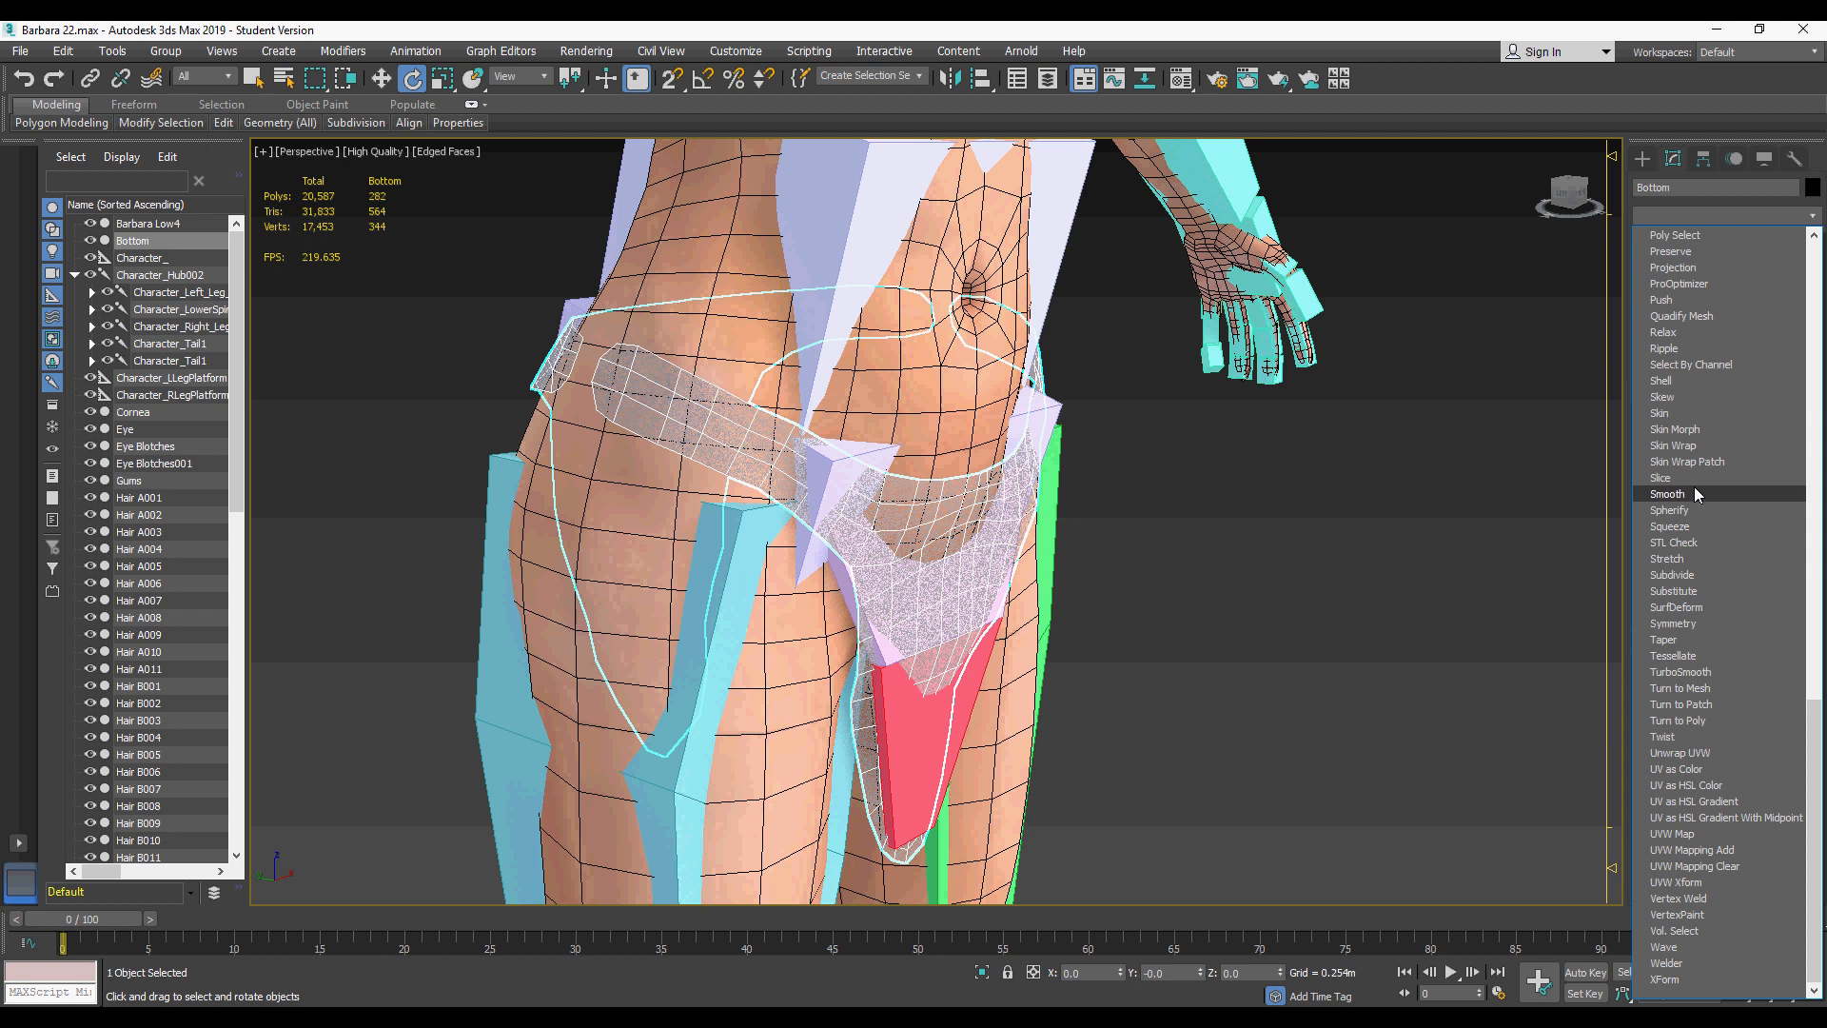
{"action": "left_click", "coordinate": [1677, 415]}
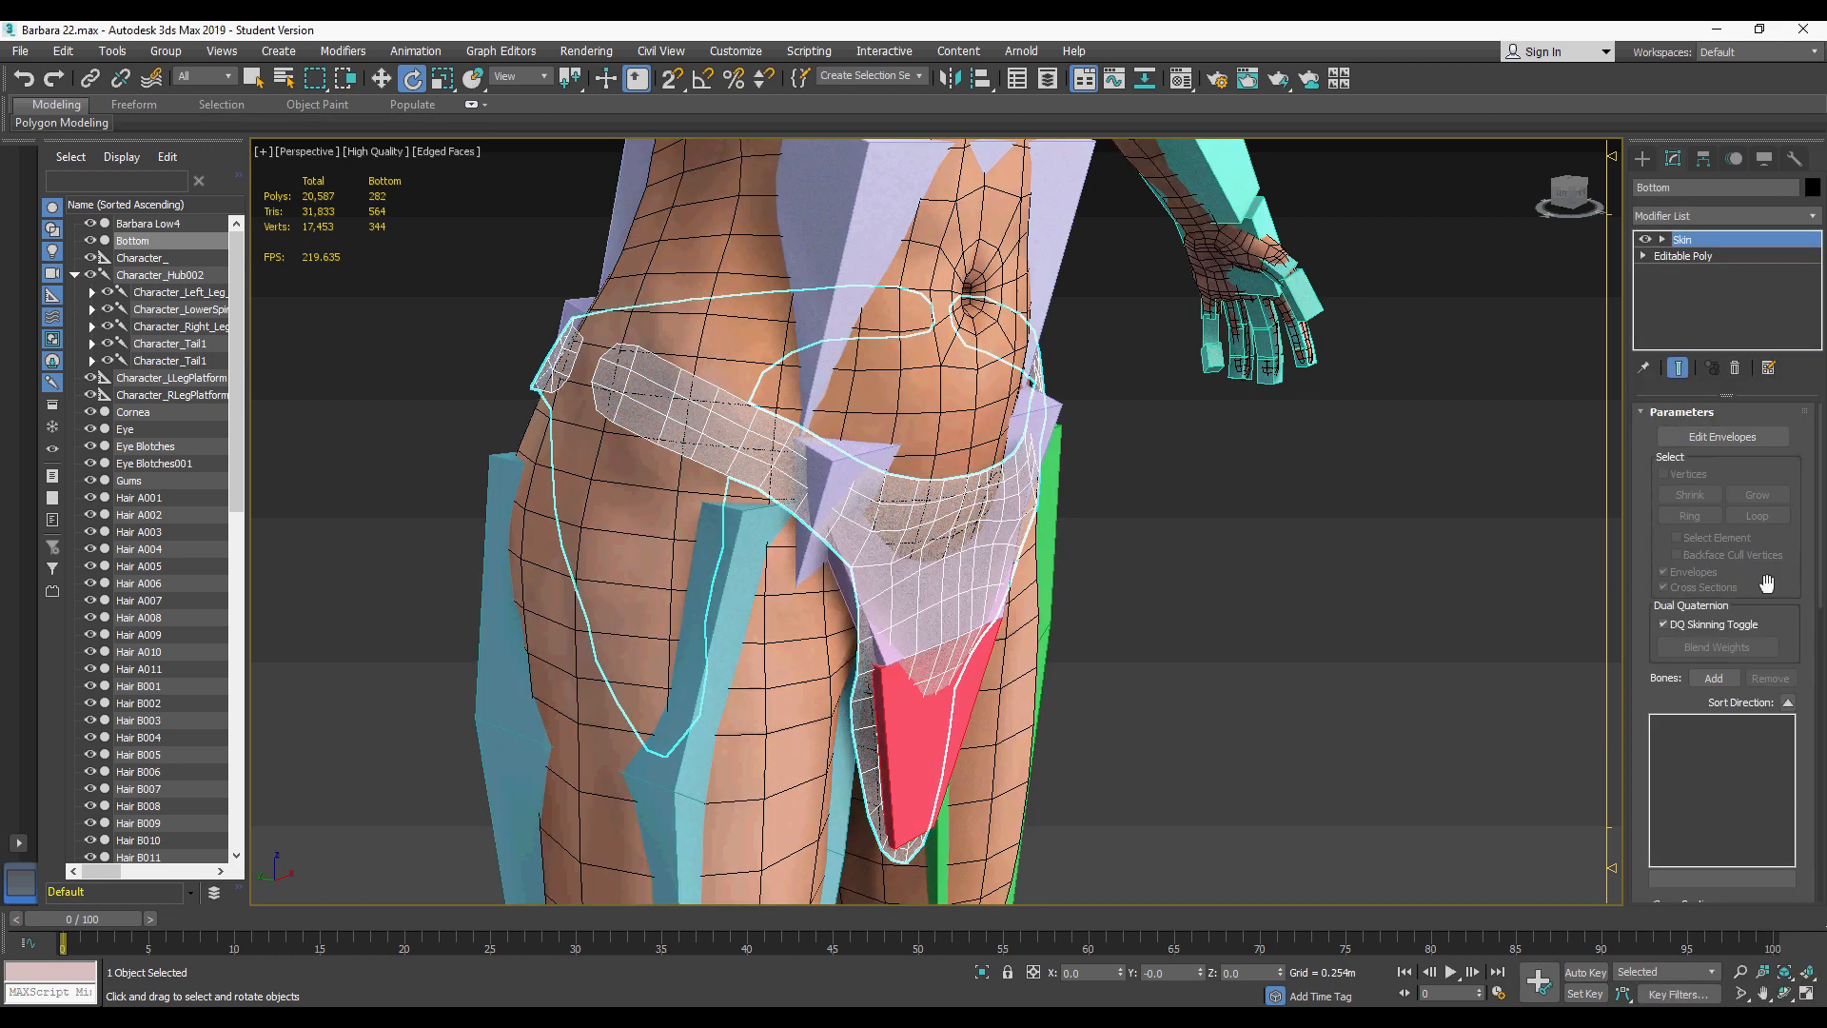
Step: Add Character_Hub002 and its whole hierarchy of child bones to the underwear's Skin modifier
{"action": "left_click", "coordinate": [1713, 678]}
{"action": "left_click_drag", "start_coordinate": [475, 115], "coordinate": [663, 296]}
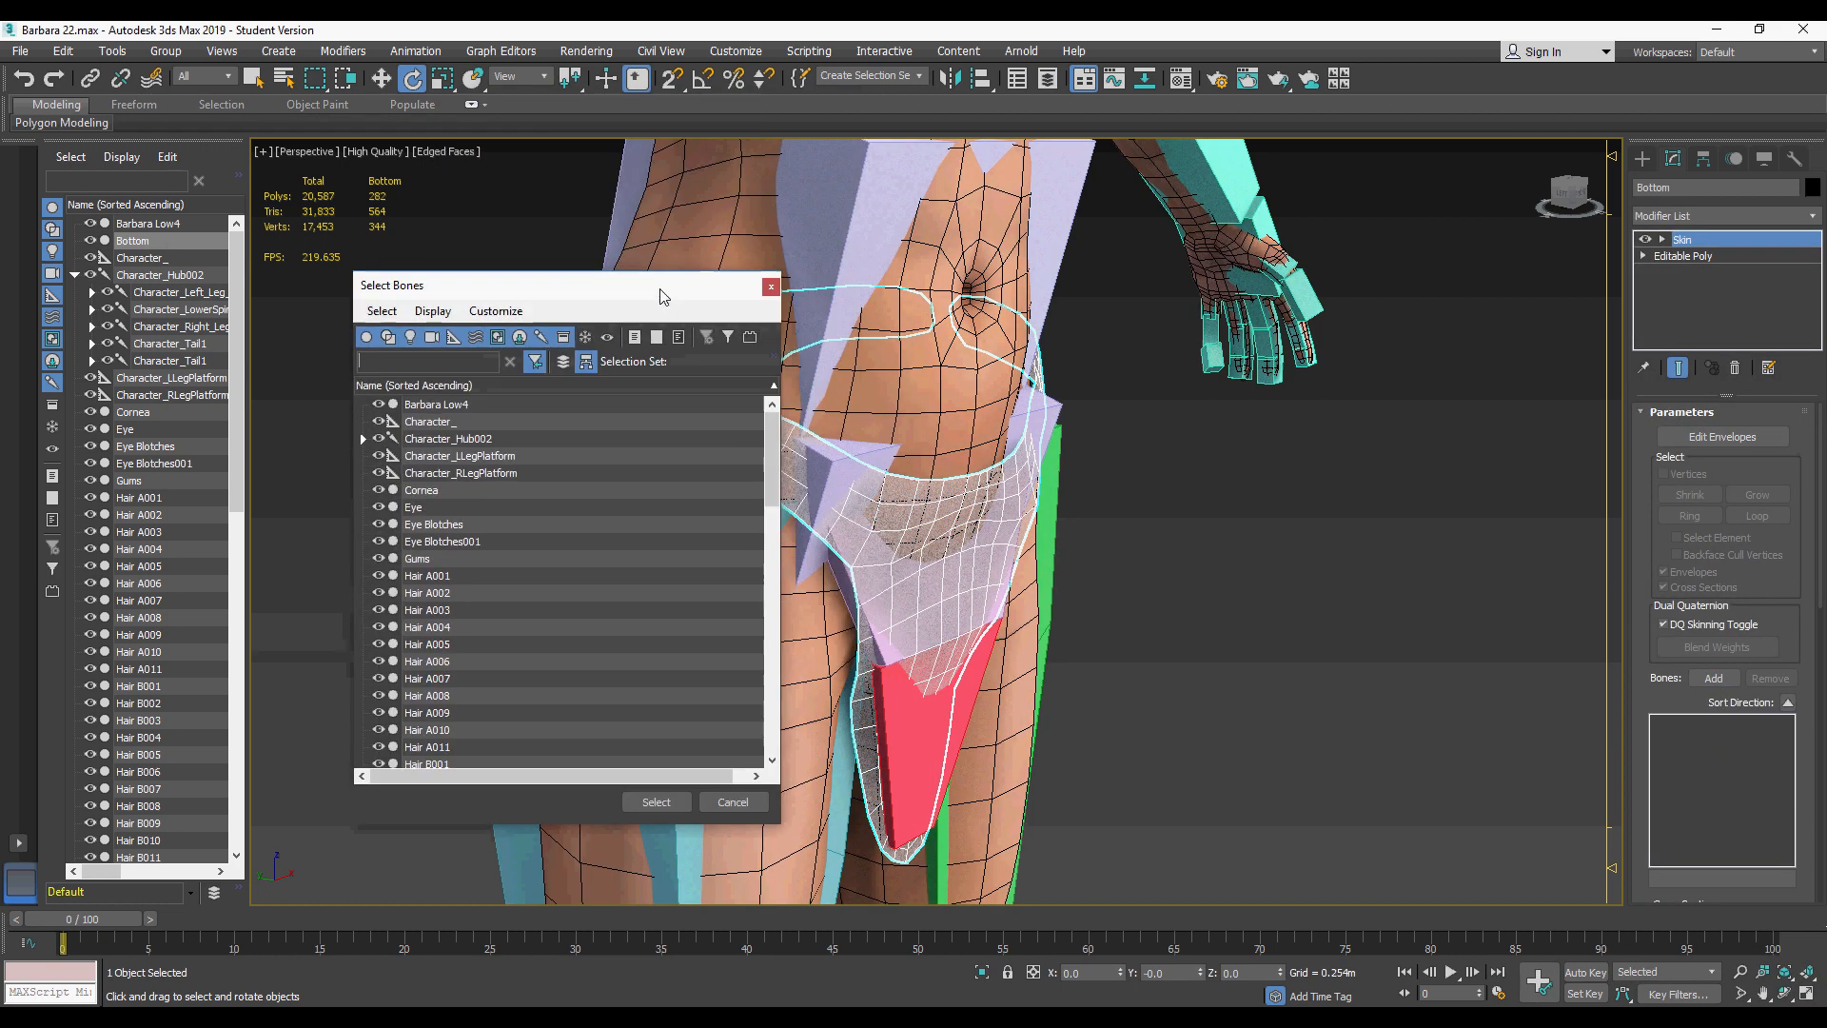
{"action": "left_click", "coordinate": [441, 440]}
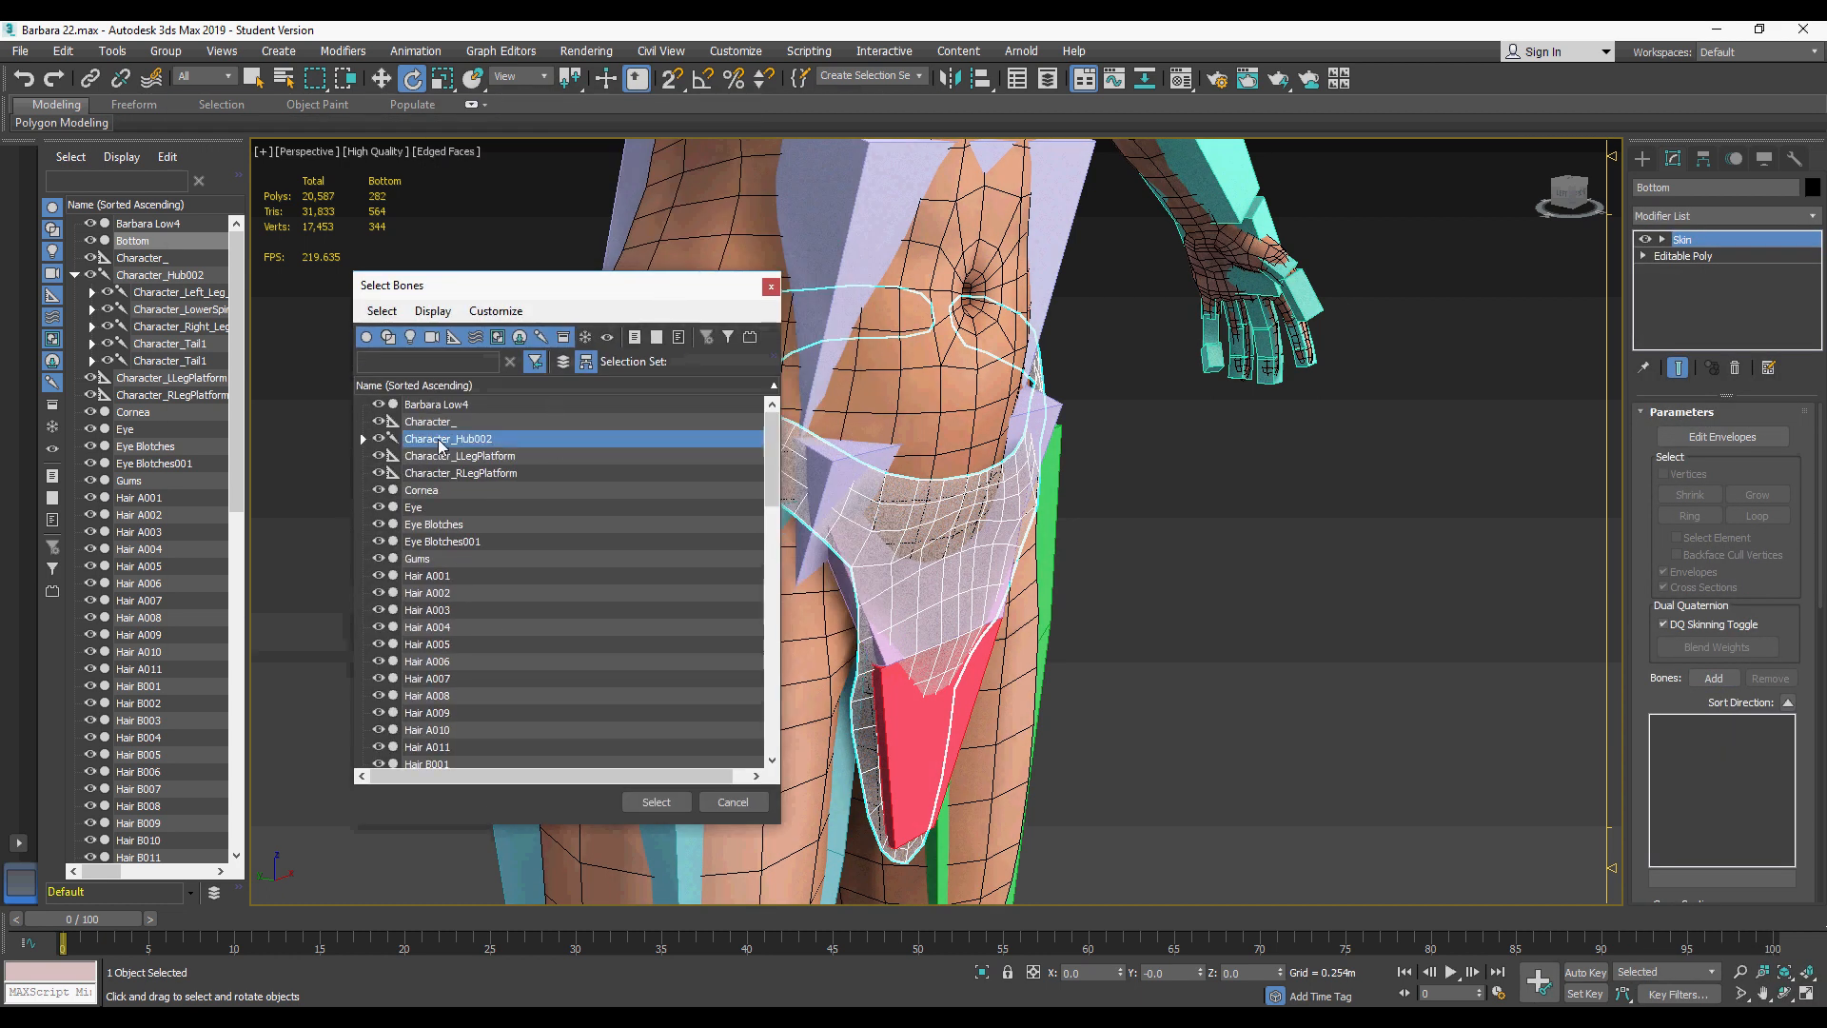
{"action": "left_click", "coordinate": [362, 438]}
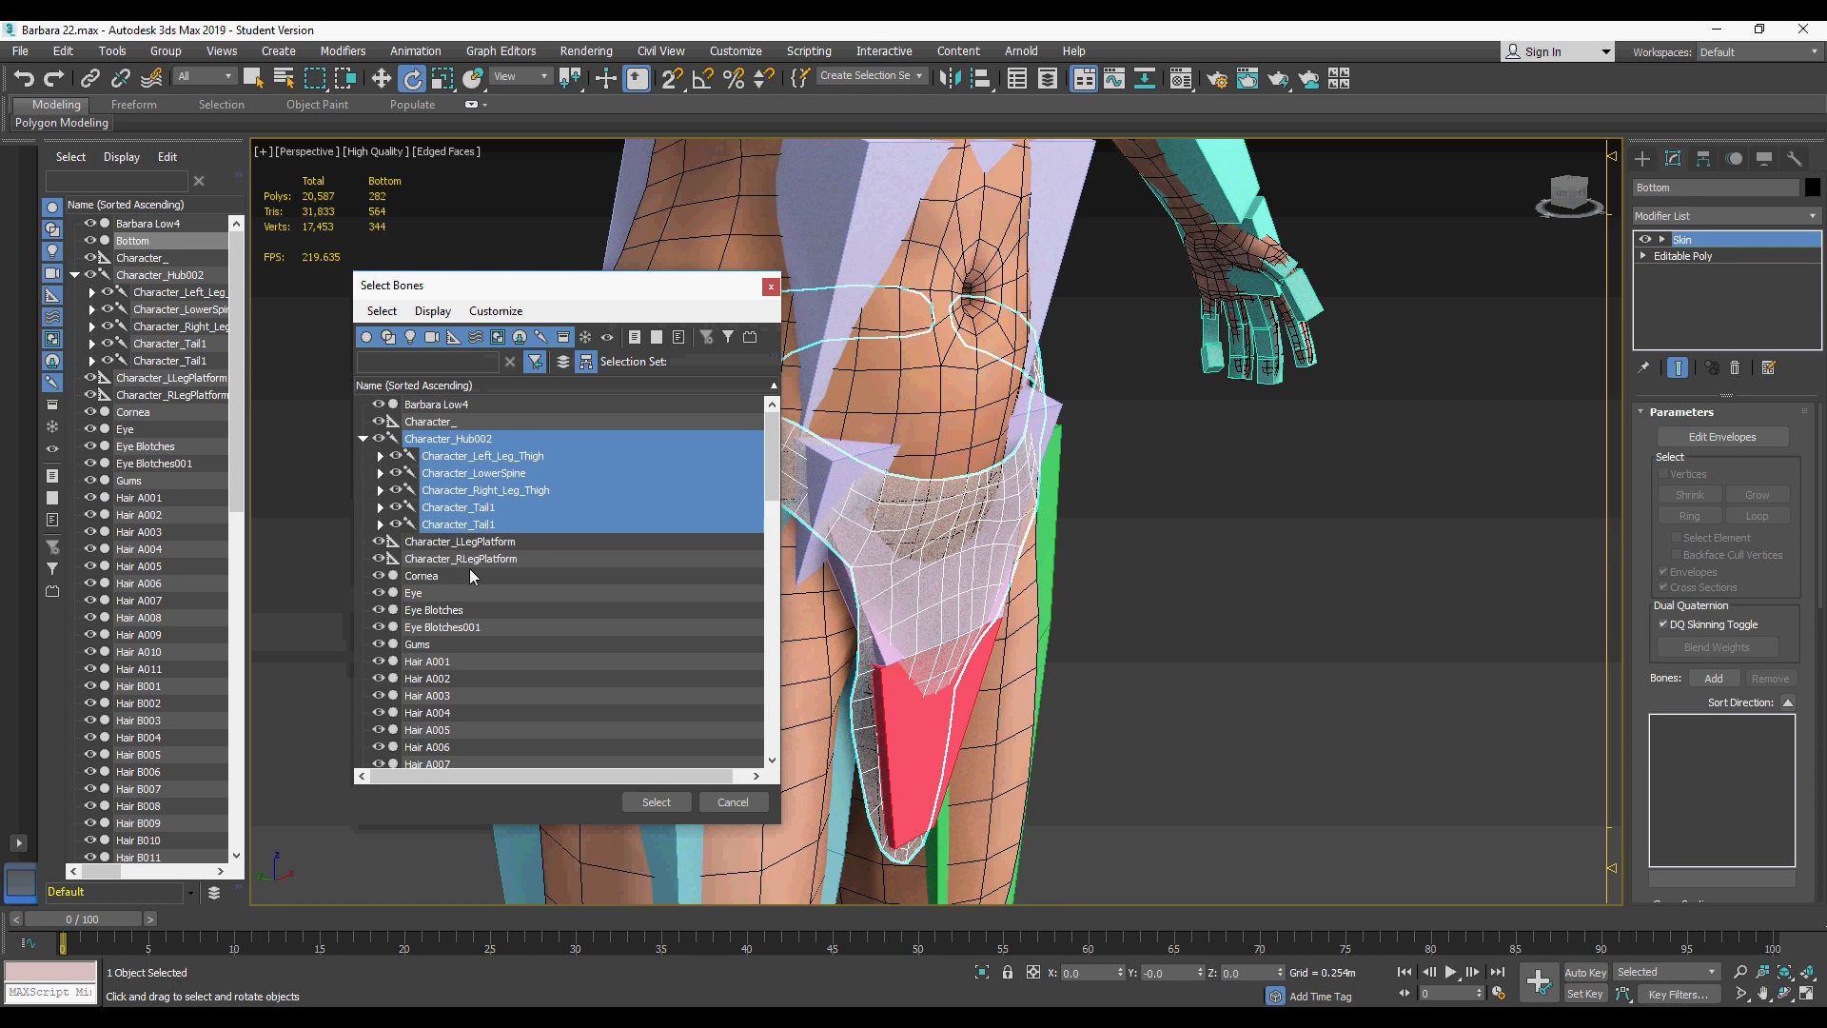
{"action": "left_click", "coordinate": [659, 802]}
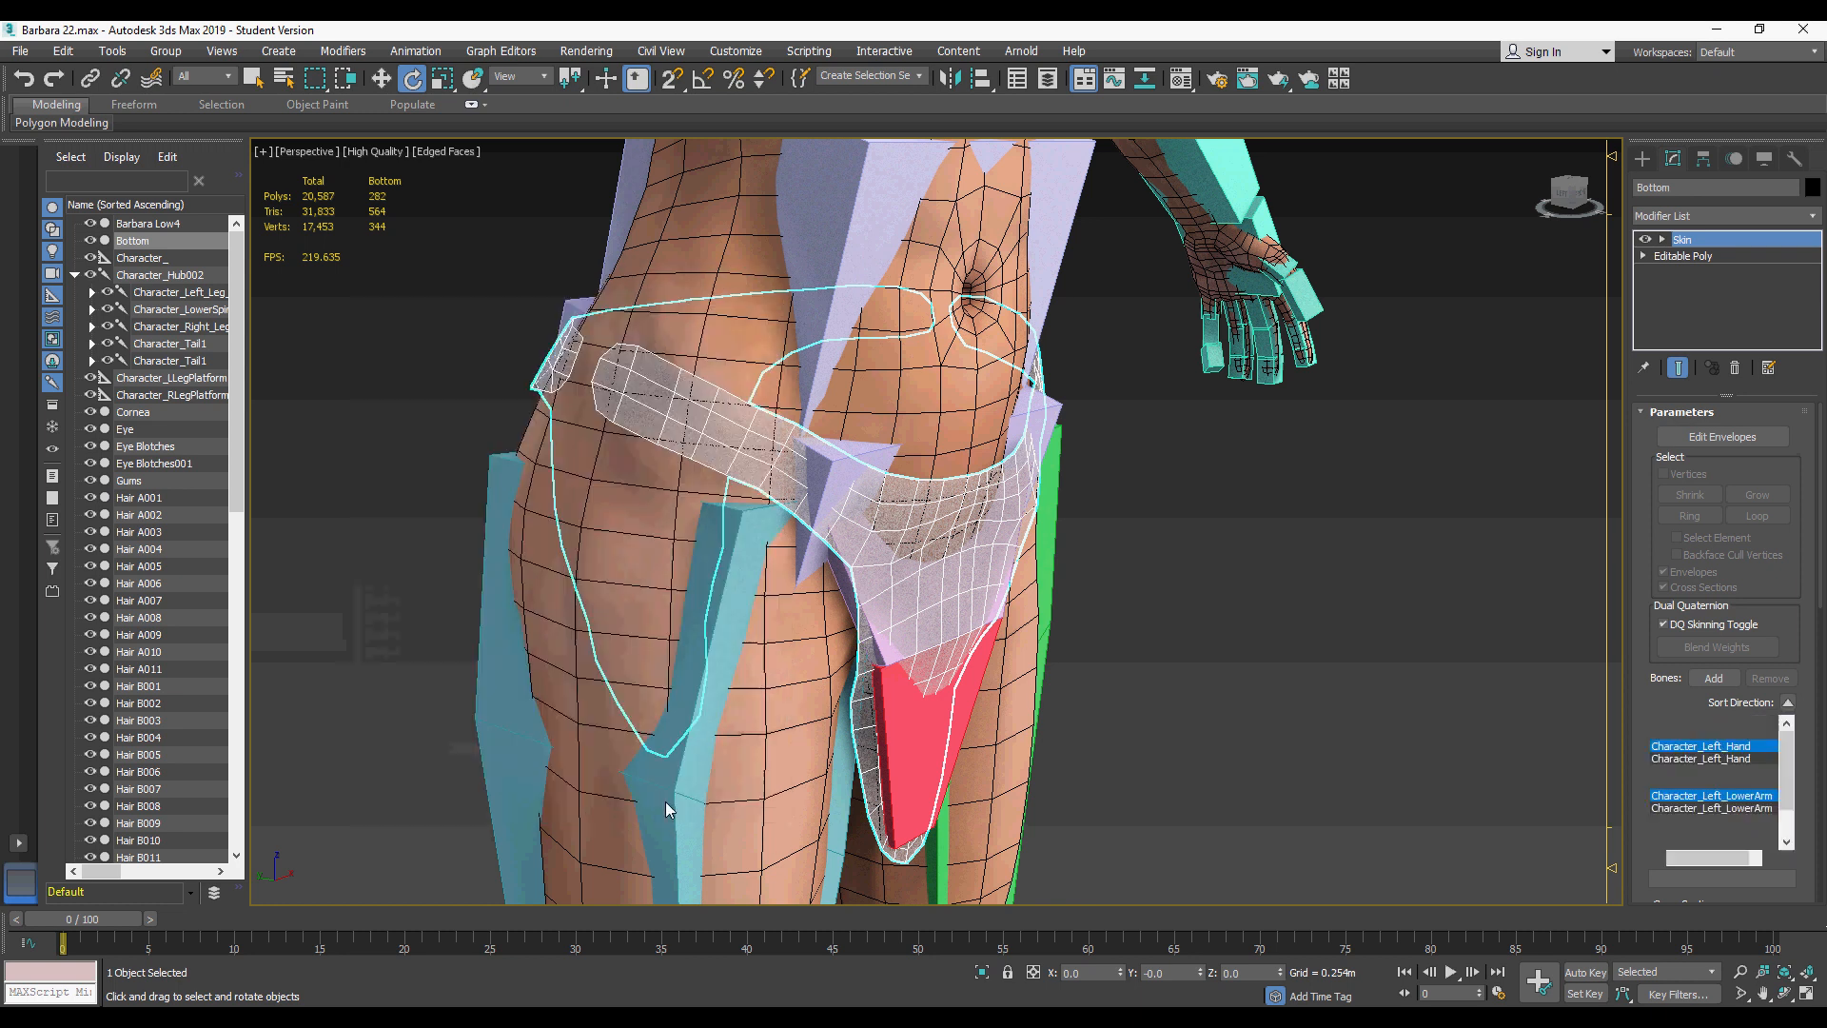
Step: Remove all arm, hand, leg, rib cage and spine bones from the underwear's Skin, keeping only Character_Hub002 and the Character_Tail bones
{"action": "left_click_drag", "start_coordinate": [1789, 824], "coordinate": [1798, 730]}
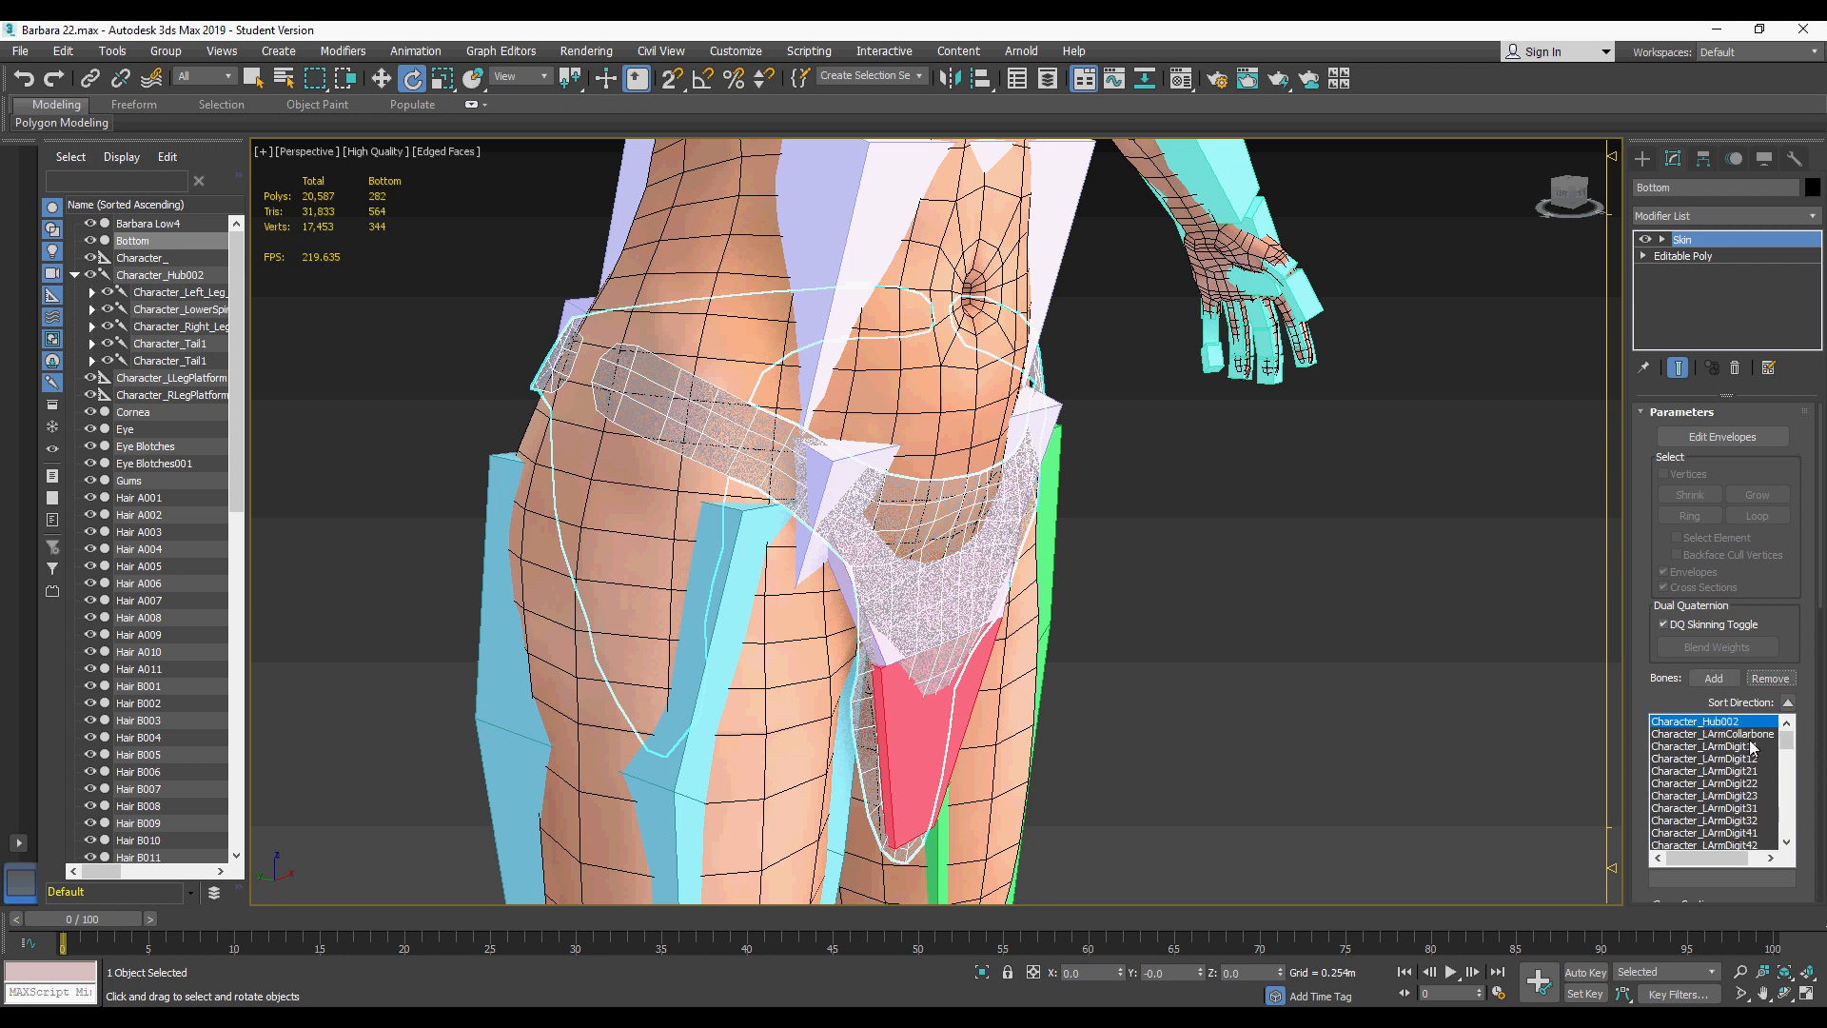
{"action": "left_click", "coordinate": [1730, 735]}
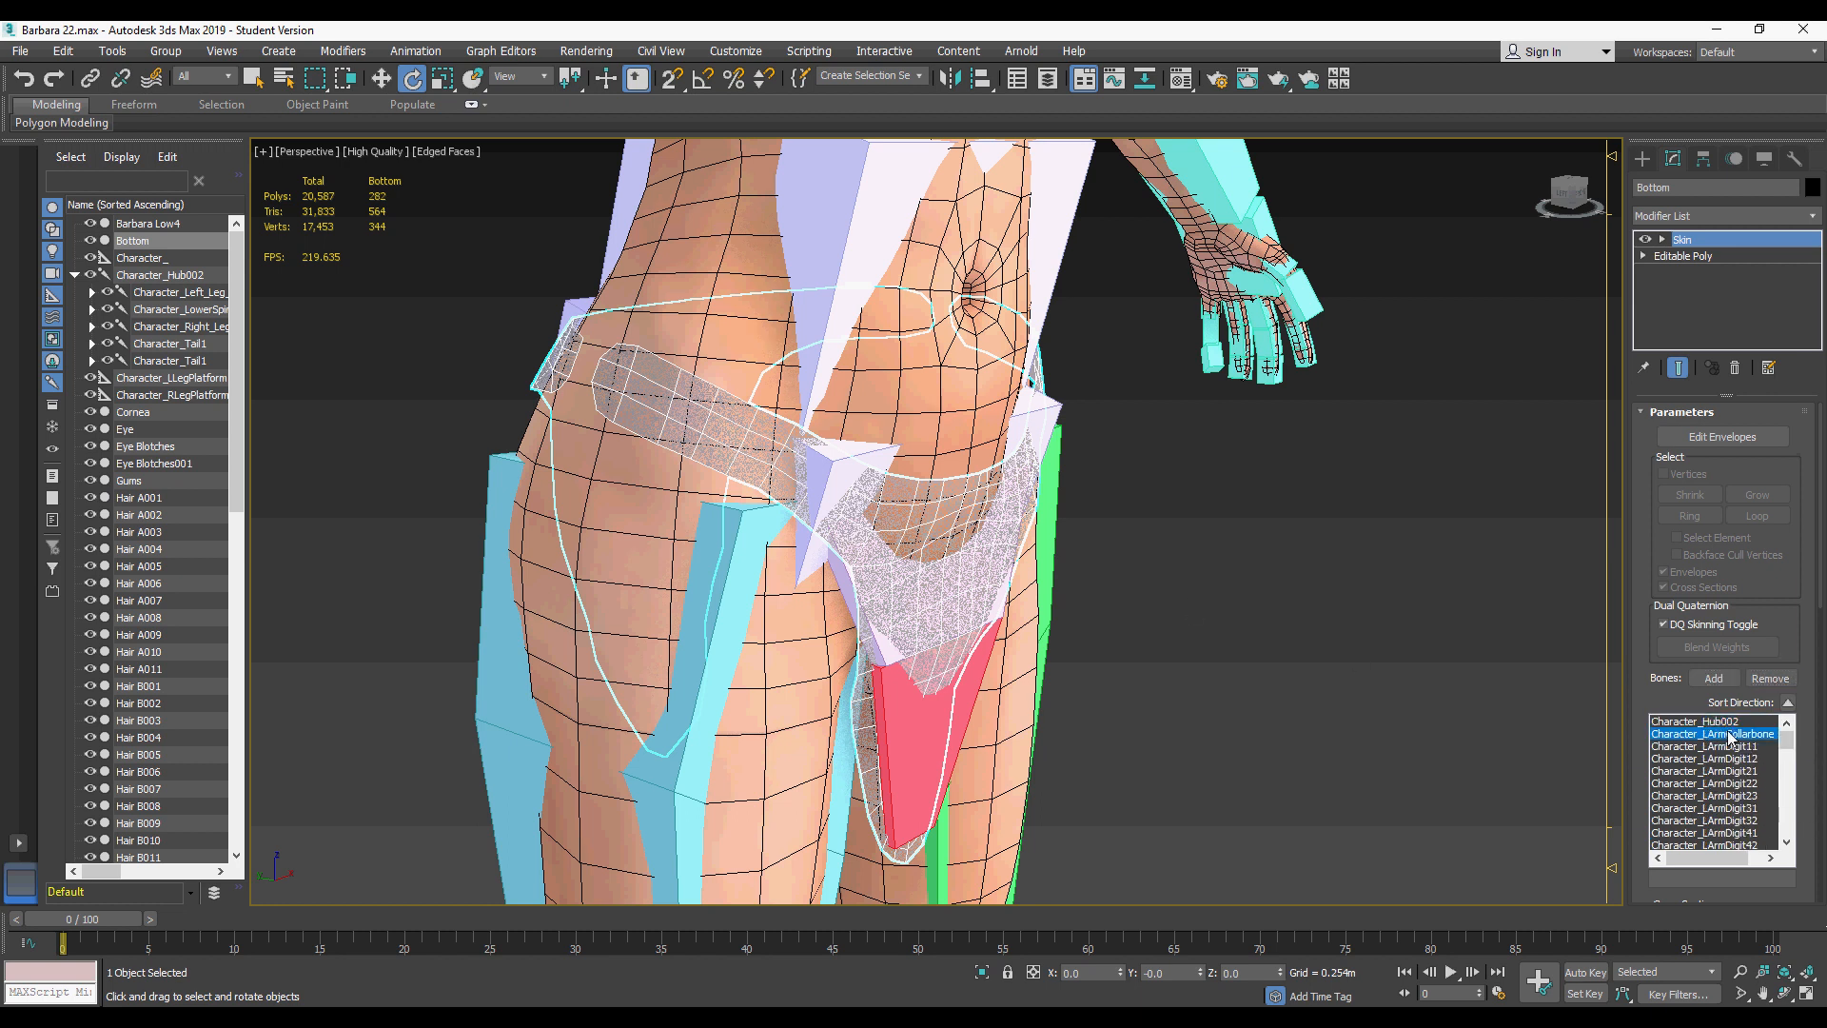
{"action": "left_click", "coordinate": [1775, 679]}
{"action": "left_click", "coordinate": [1775, 679]}
{"action": "left_click", "coordinate": [1771, 678]}
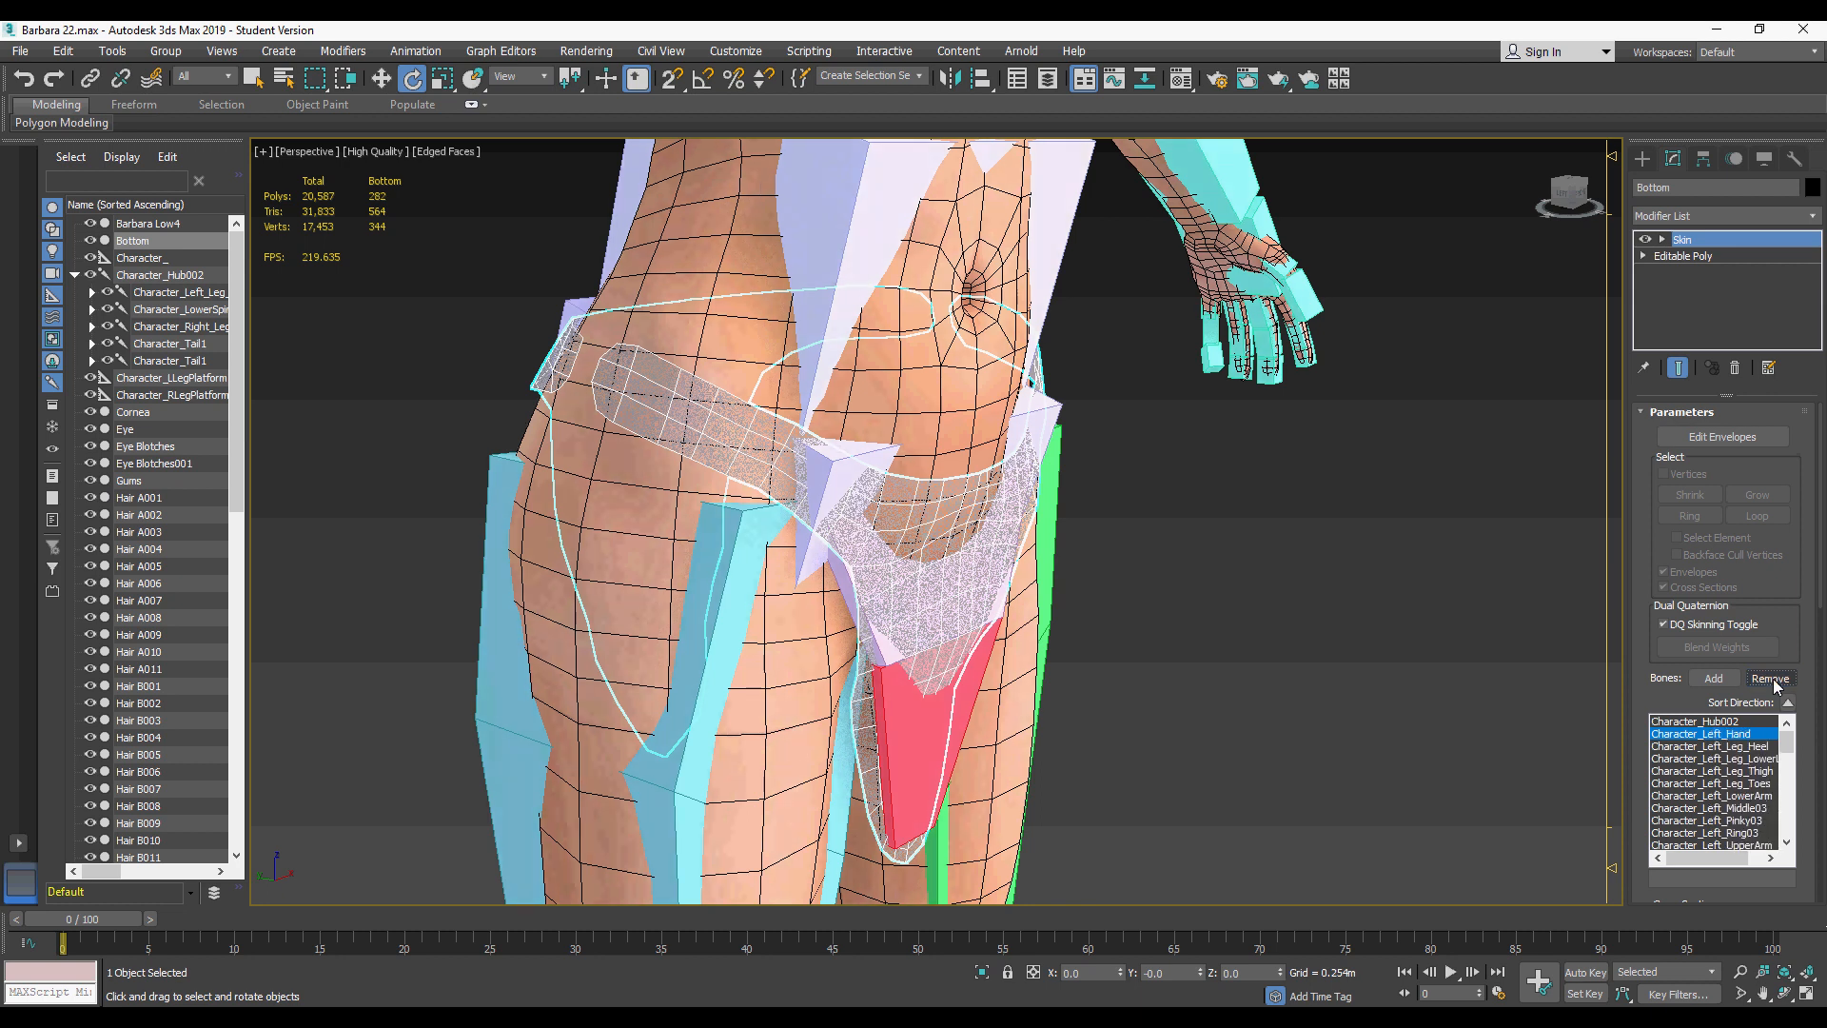
{"action": "left_click", "coordinate": [1771, 679]}
{"action": "left_click", "coordinate": [1772, 679]}
{"action": "left_click", "coordinate": [1772, 678]}
{"action": "left_click", "coordinate": [1772, 678]}
{"action": "left_click", "coordinate": [1772, 678]}
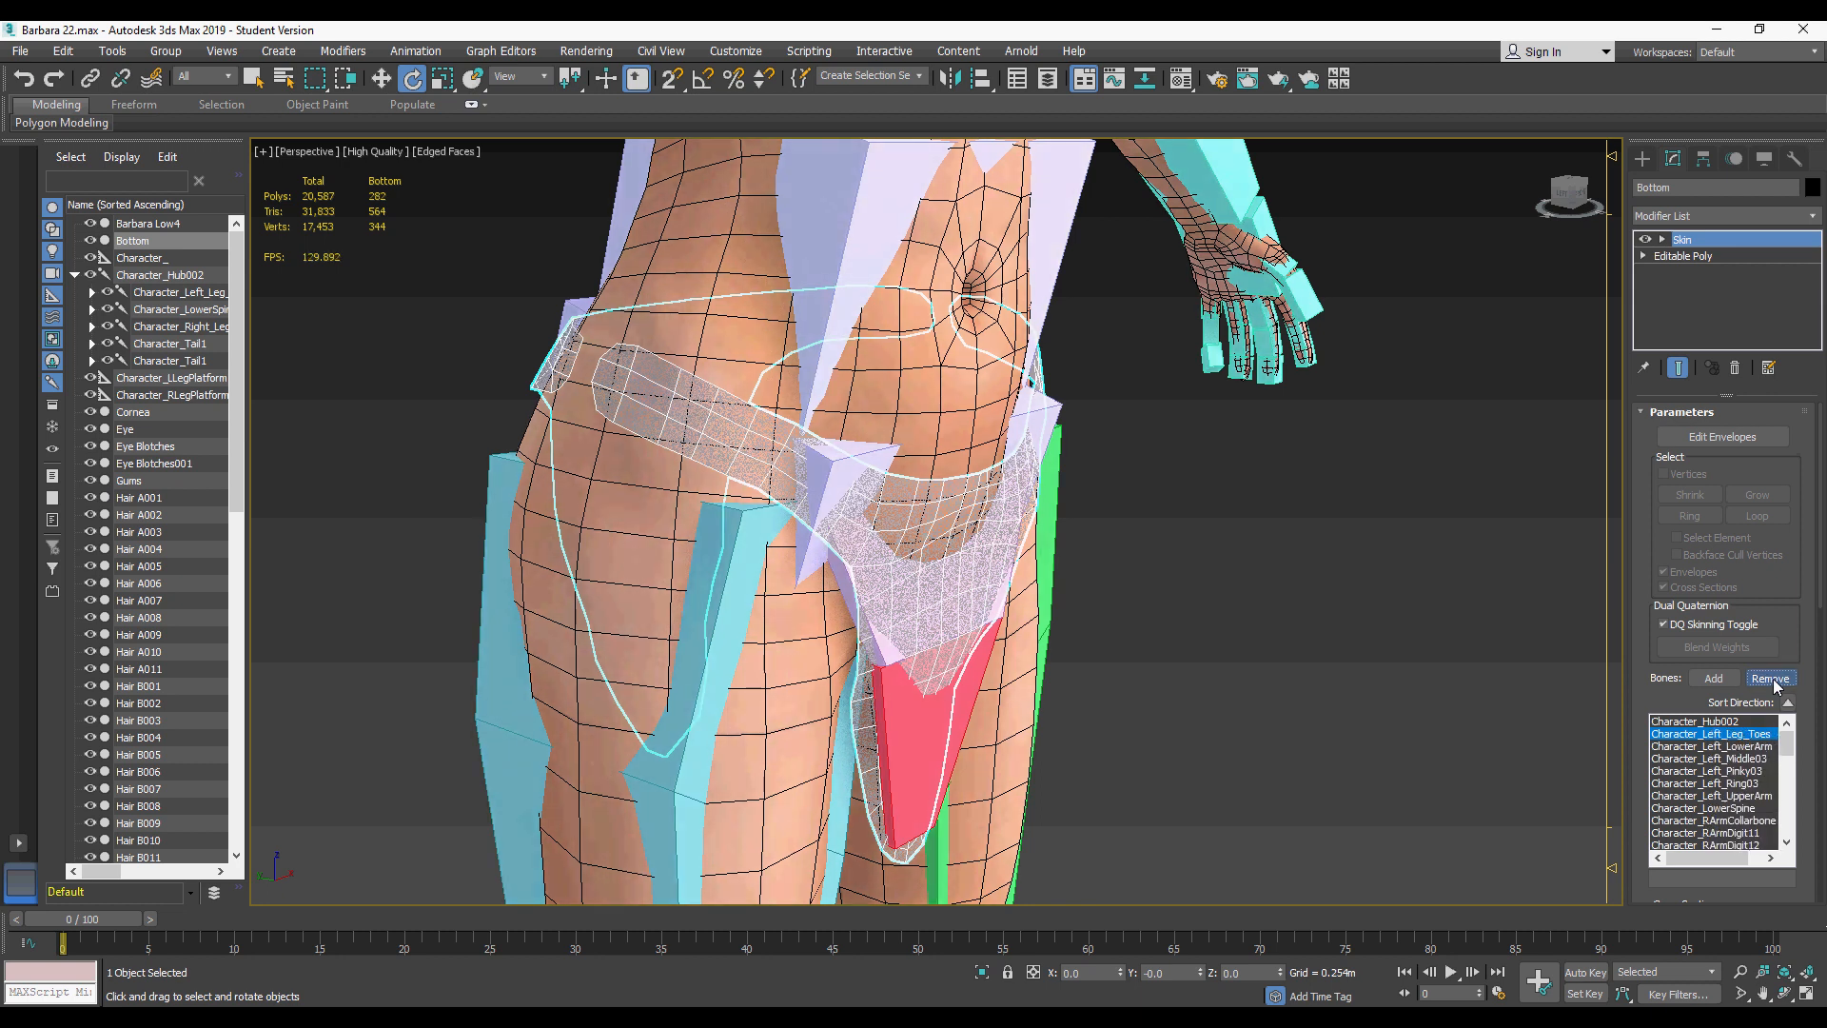
{"action": "left_click", "coordinate": [1772, 678]}
{"action": "left_click", "coordinate": [1772, 678]}
{"action": "left_click", "coordinate": [1772, 678]}
{"action": "left_click", "coordinate": [1772, 678]}
{"action": "left_click", "coordinate": [1771, 679]}
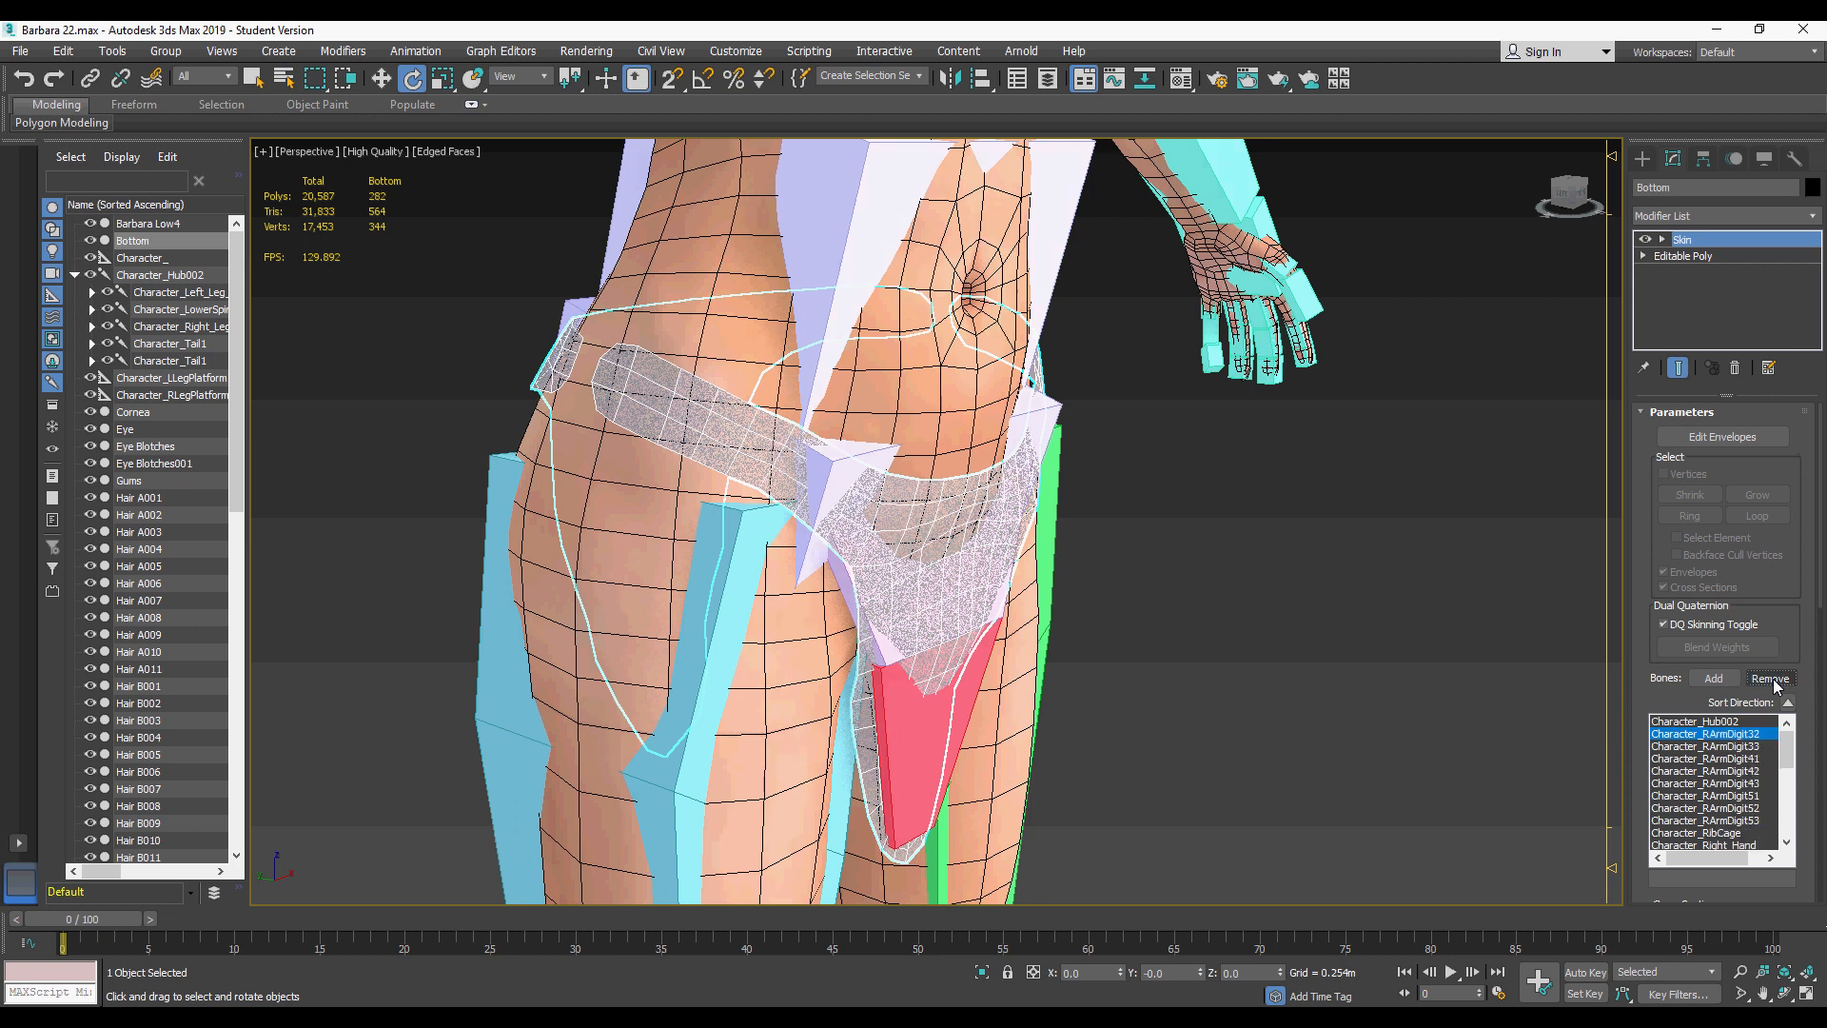
{"action": "left_click", "coordinate": [1772, 679]}
{"action": "left_click", "coordinate": [1771, 678]}
{"action": "left_click", "coordinate": [1771, 679]}
{"action": "left_click", "coordinate": [1772, 678]}
{"action": "left_click", "coordinate": [1772, 678]}
{"action": "left_click", "coordinate": [1772, 678]}
{"action": "left_click", "coordinate": [1772, 679]}
{"action": "left_click", "coordinate": [1771, 678]}
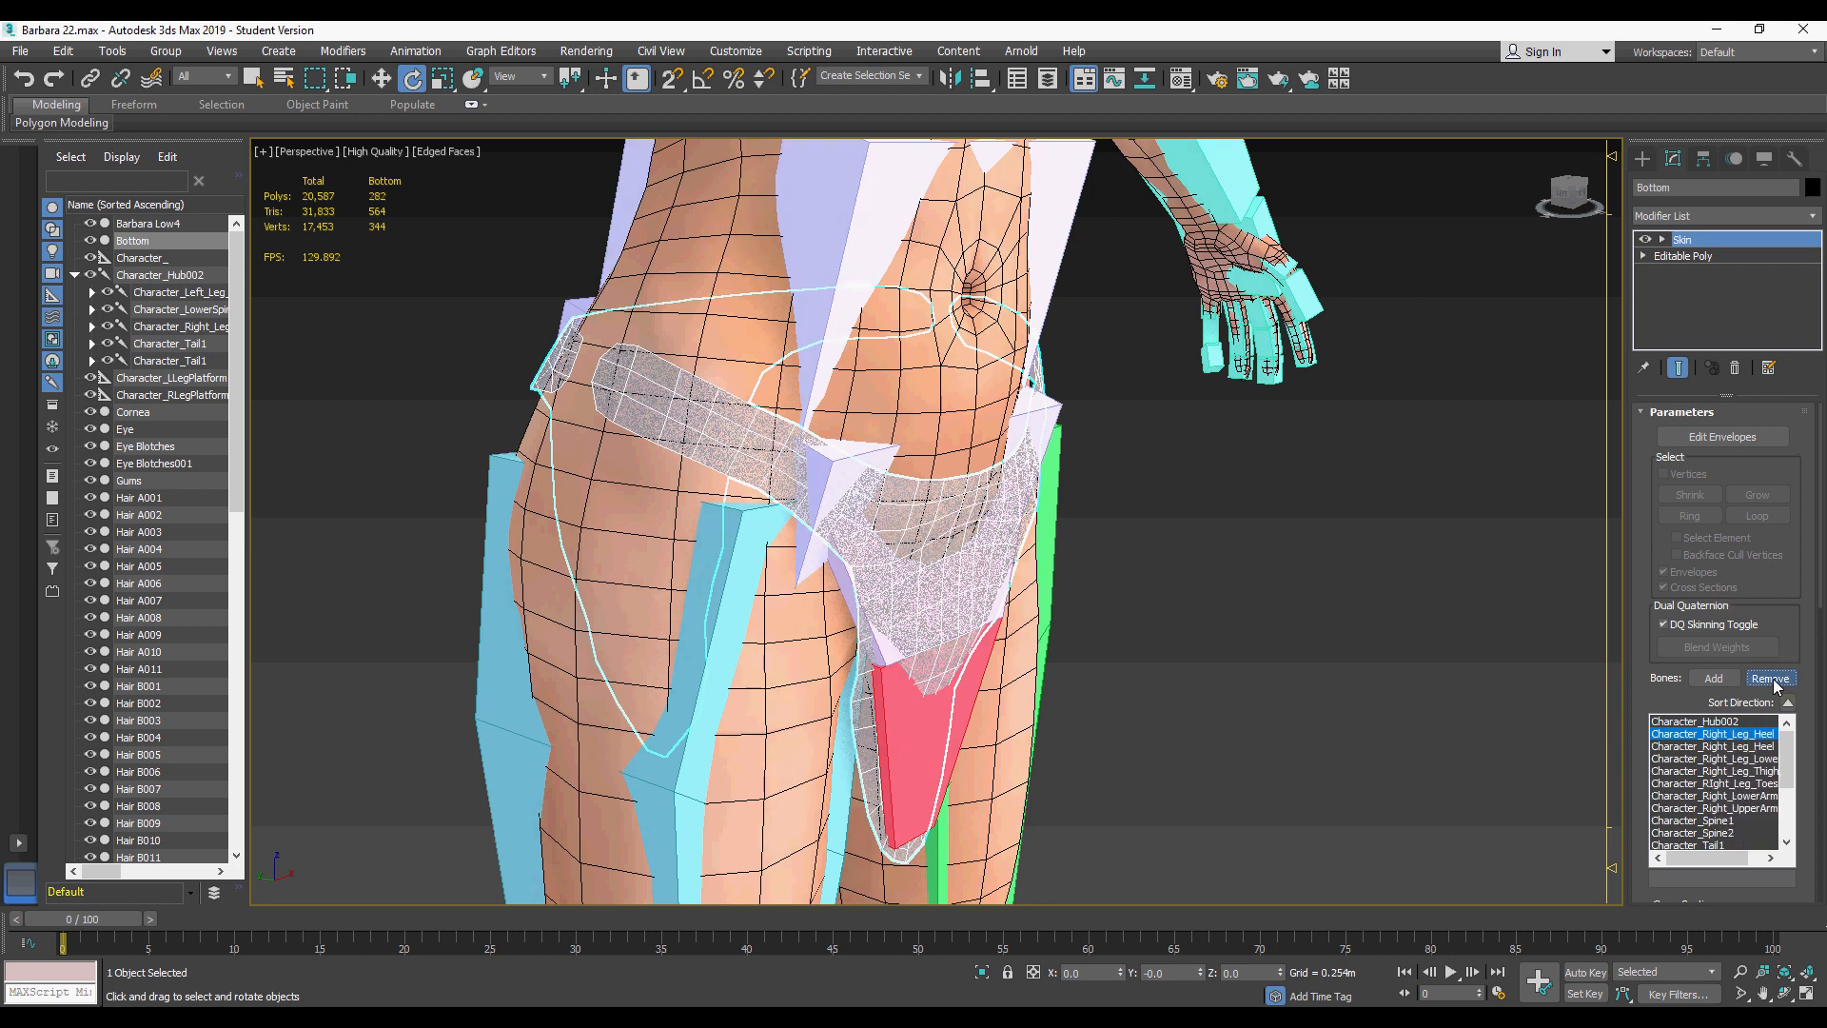
{"action": "left_click", "coordinate": [1772, 678]}
{"action": "left_click", "coordinate": [1772, 678]}
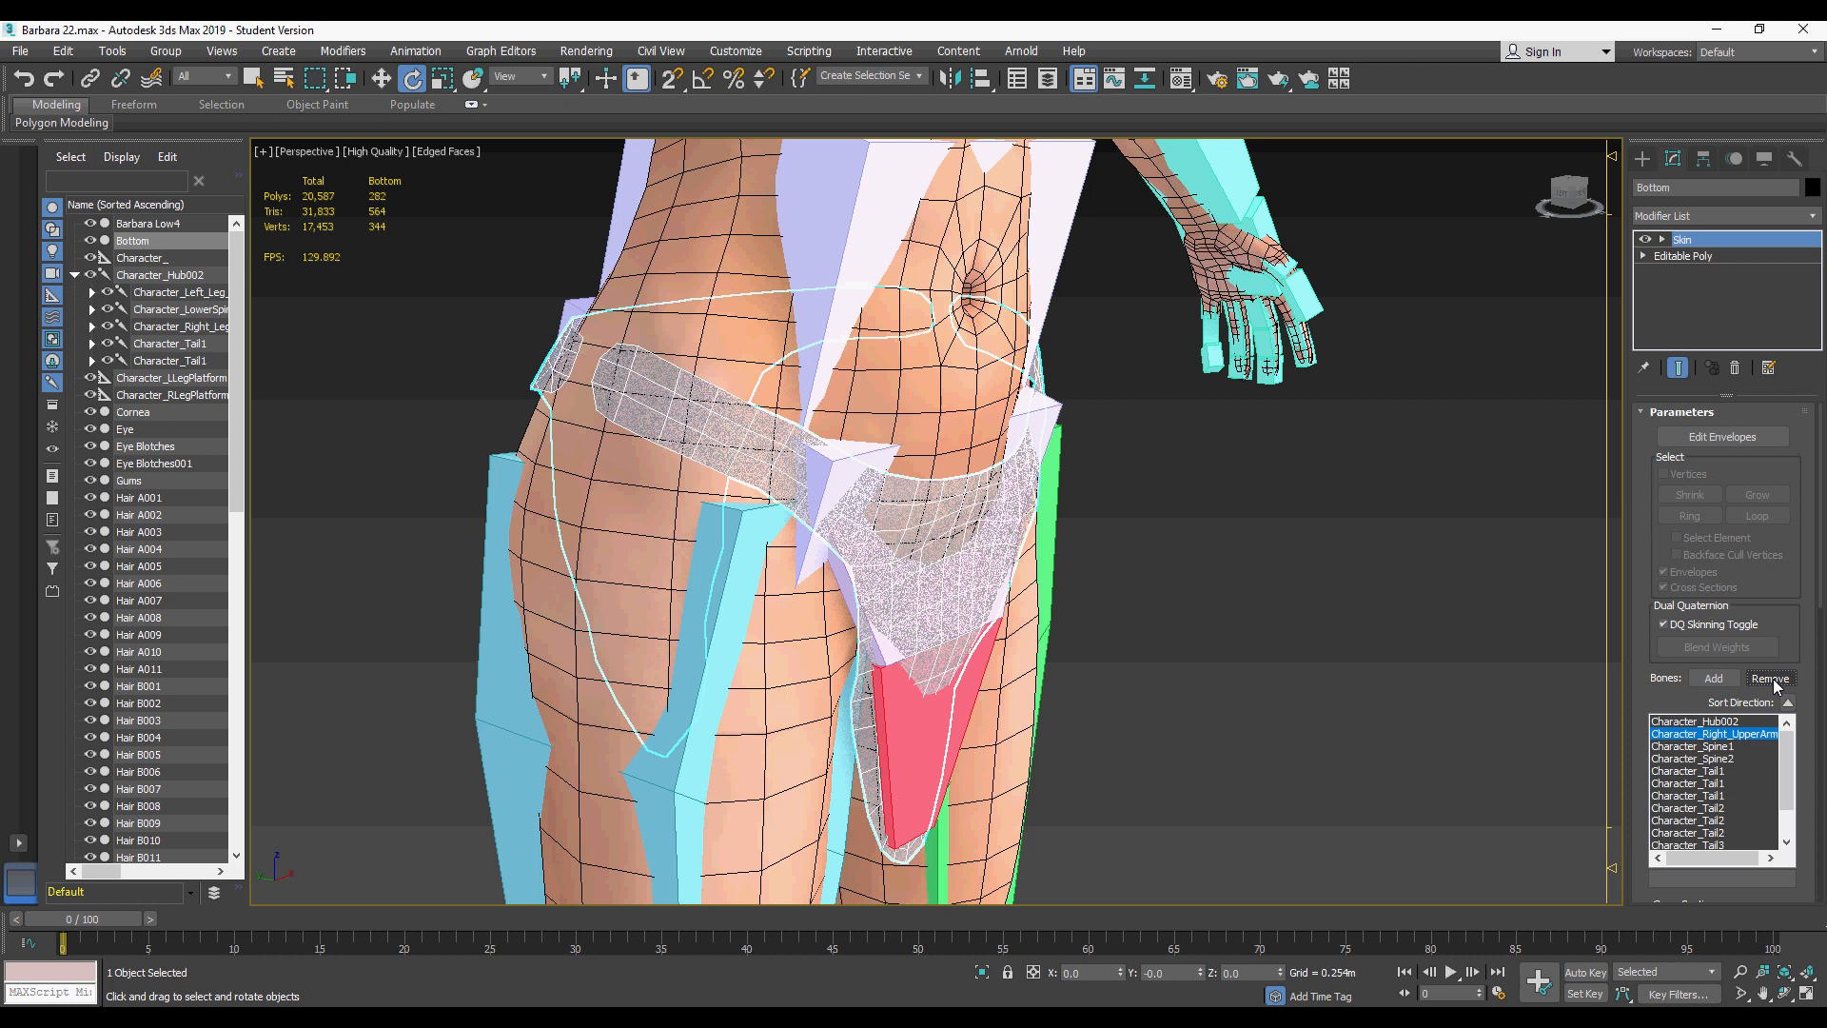
{"action": "left_click", "coordinate": [1772, 679]}
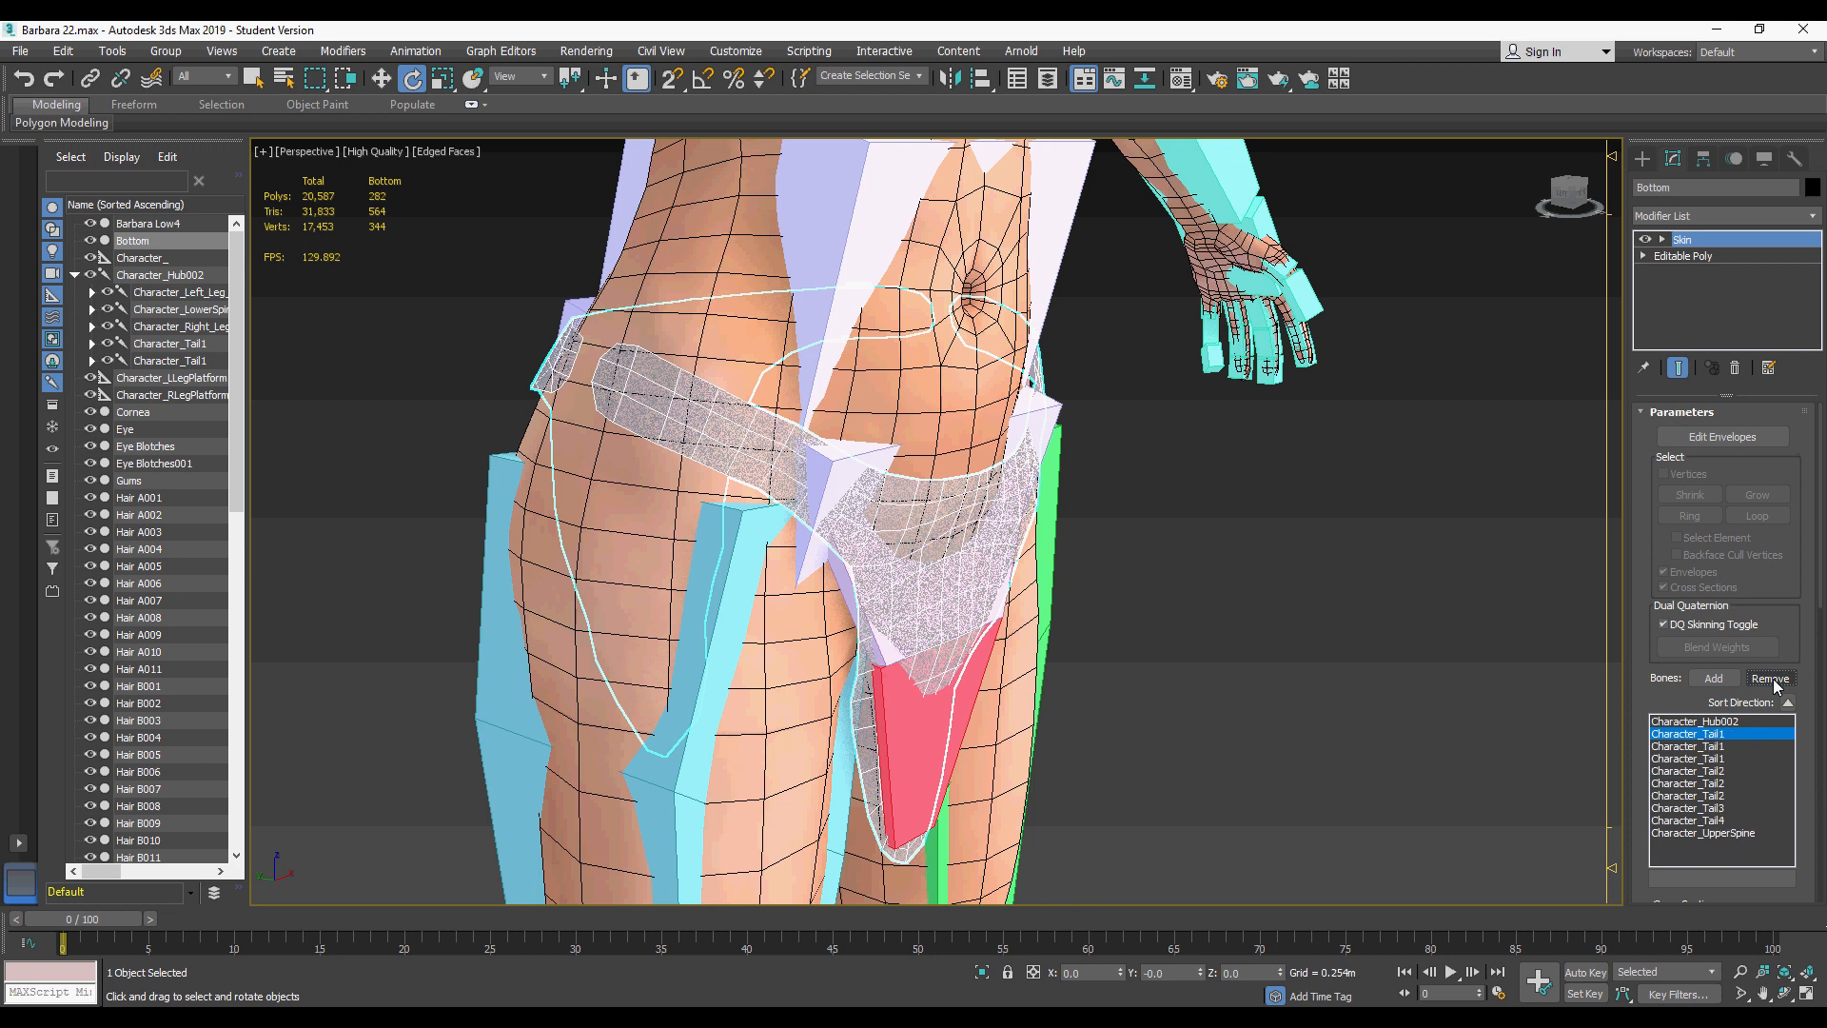
{"action": "left_click", "coordinate": [1749, 832]}
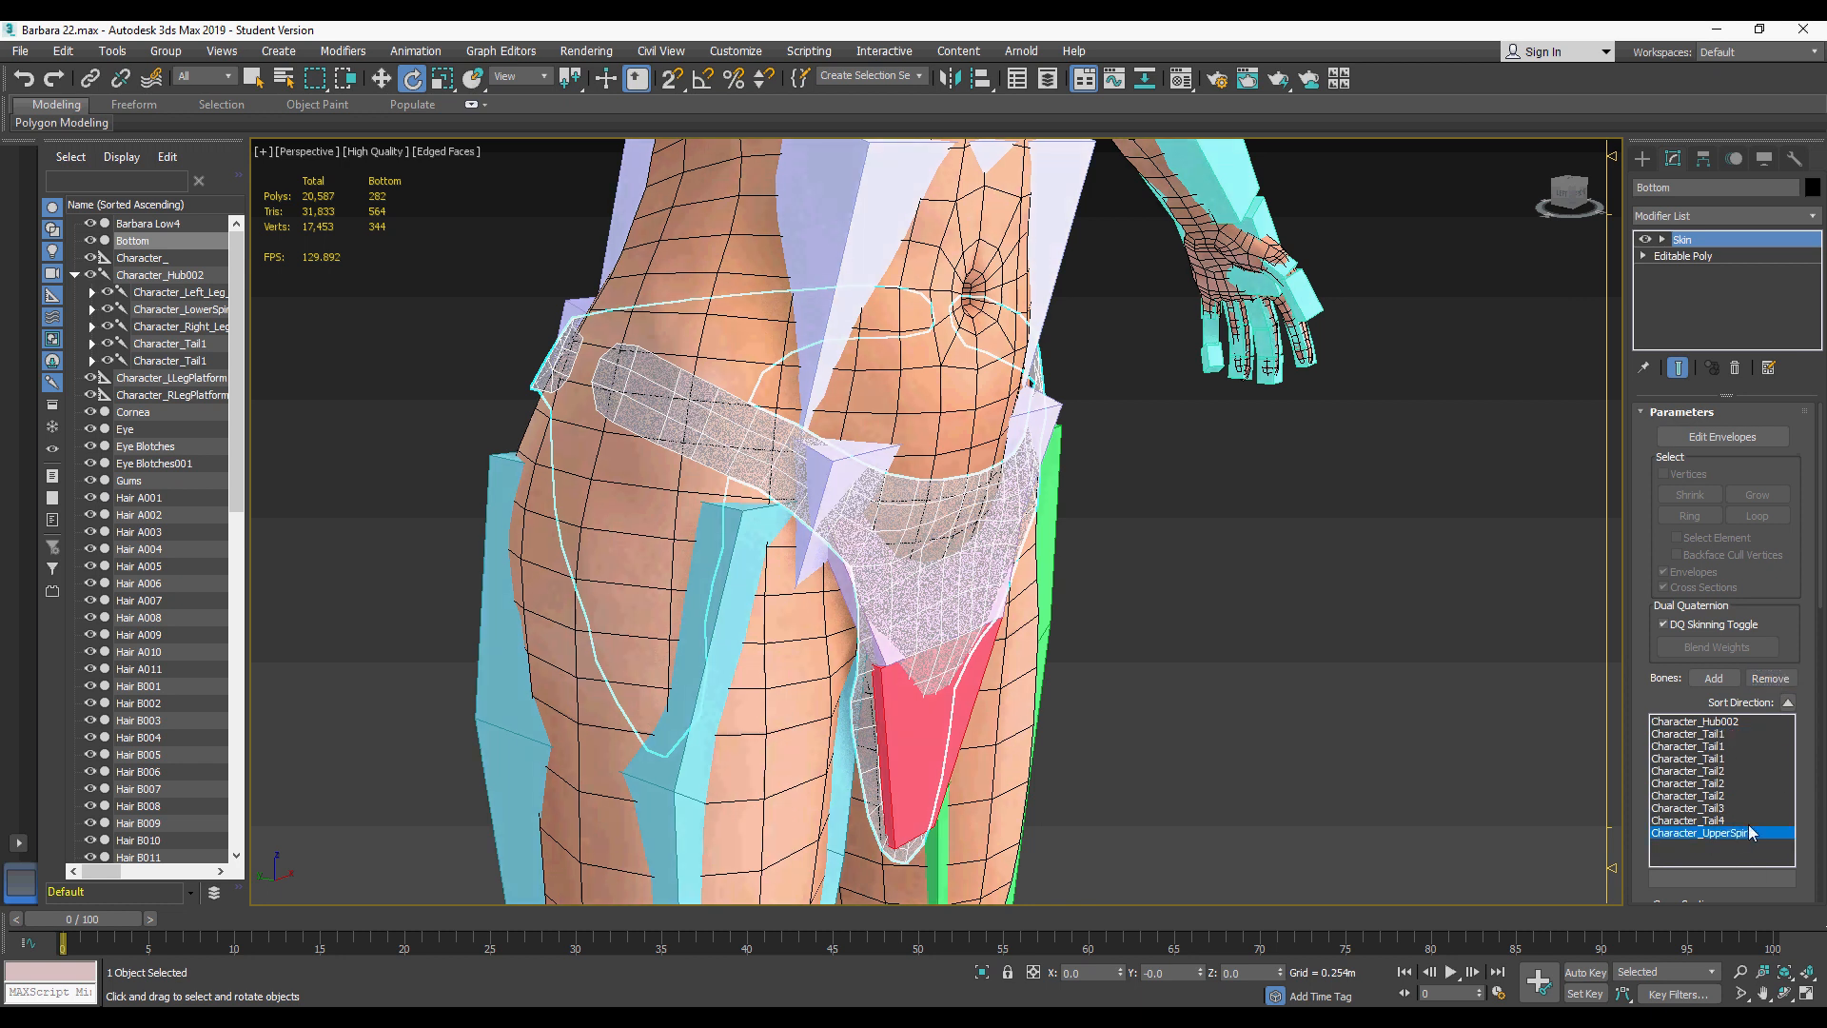
{"action": "left_click", "coordinate": [1775, 678]}
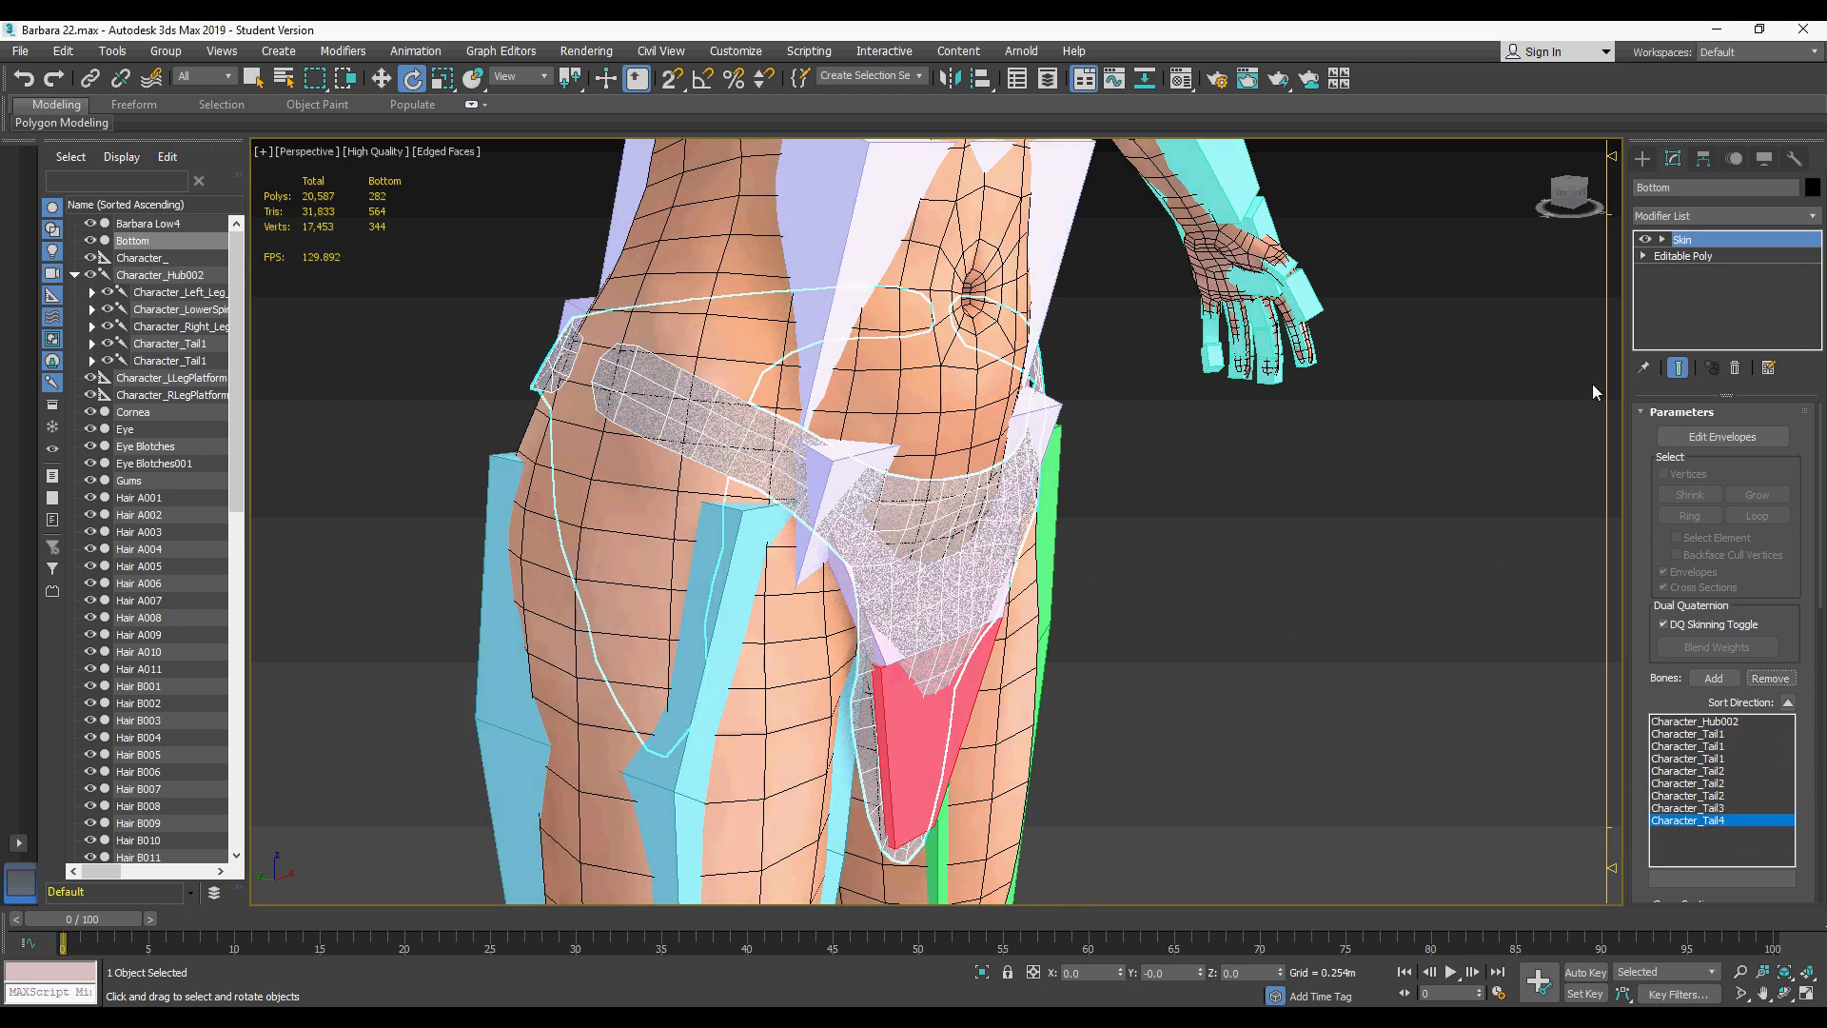
Step: Reselect the Bottom mesh and turn on envelope editing for the first Character_Tail1 bone, viewing the character from the side
{"action": "left_click", "coordinate": [1453, 539]}
{"action": "middle_click_drag", "start_coordinate": [1307, 438], "coordinate": [1249, 476]}
{"action": "scroll", "coordinate": [1304, 639], "scroll_direction": "down", "scroll_amount": 3}
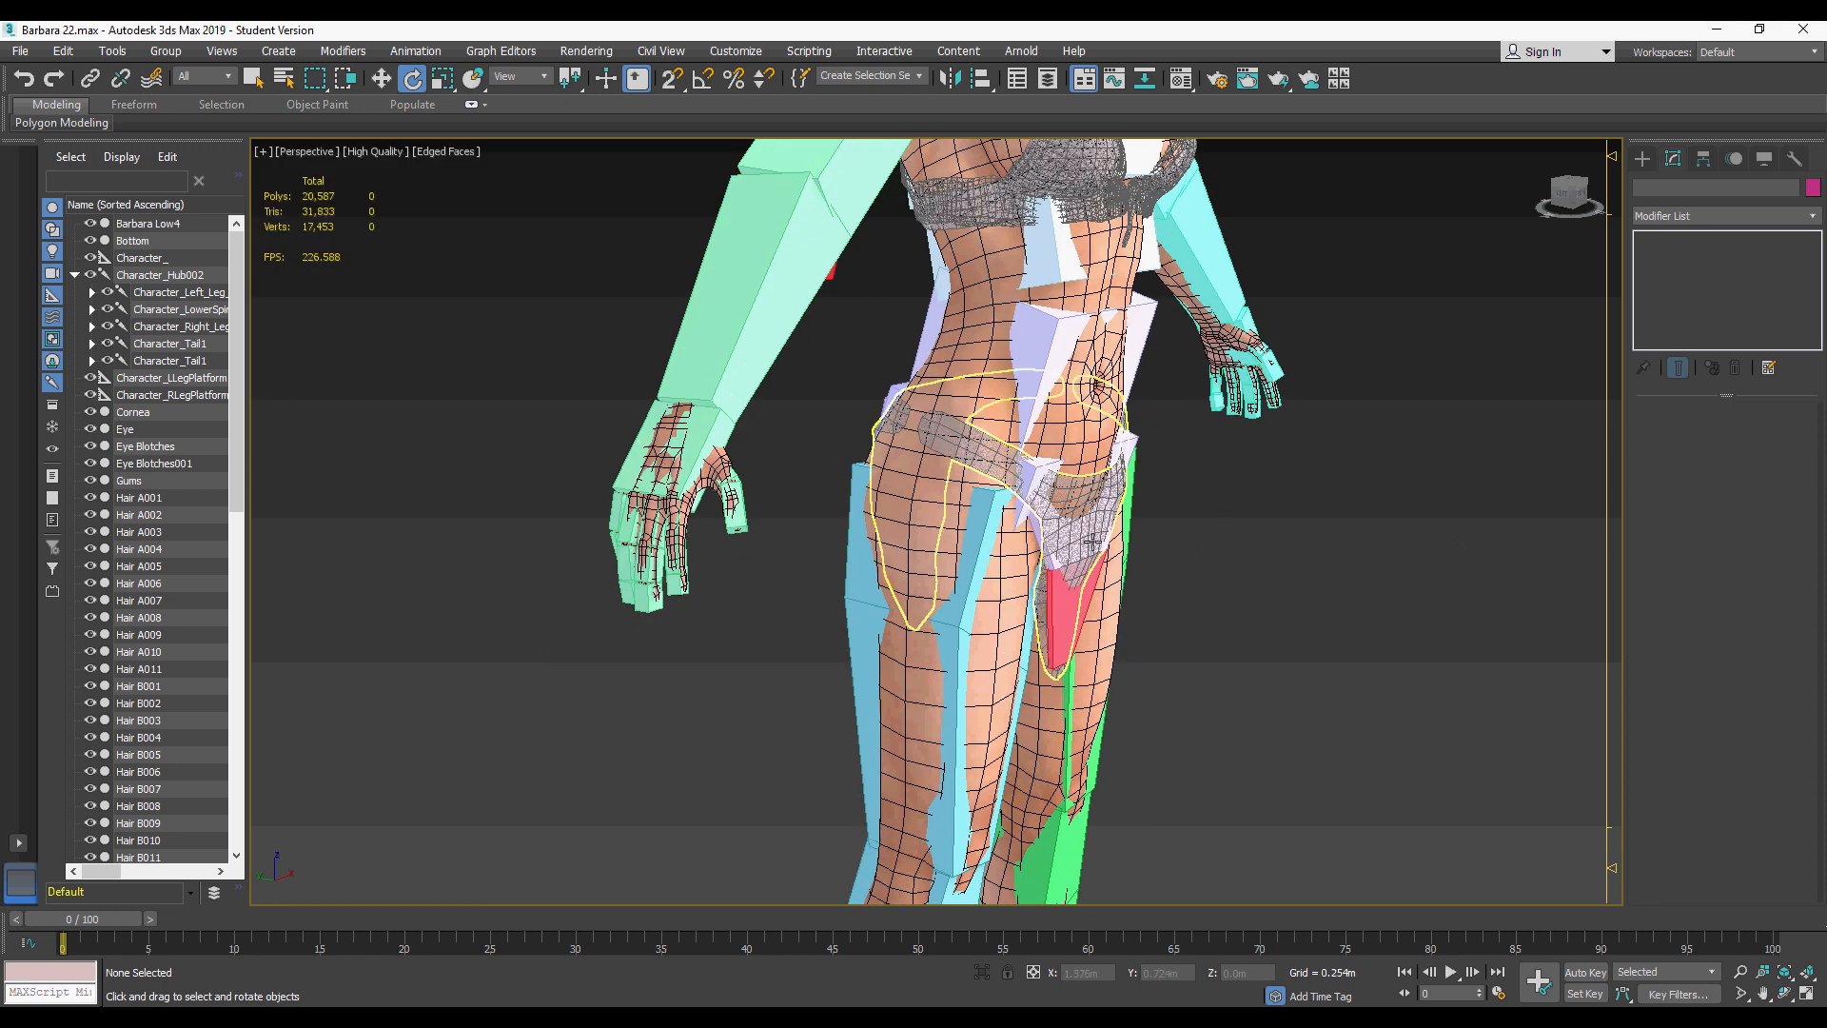
{"action": "left_click", "coordinate": [1068, 504]}
{"action": "left_click", "coordinate": [1712, 735]}
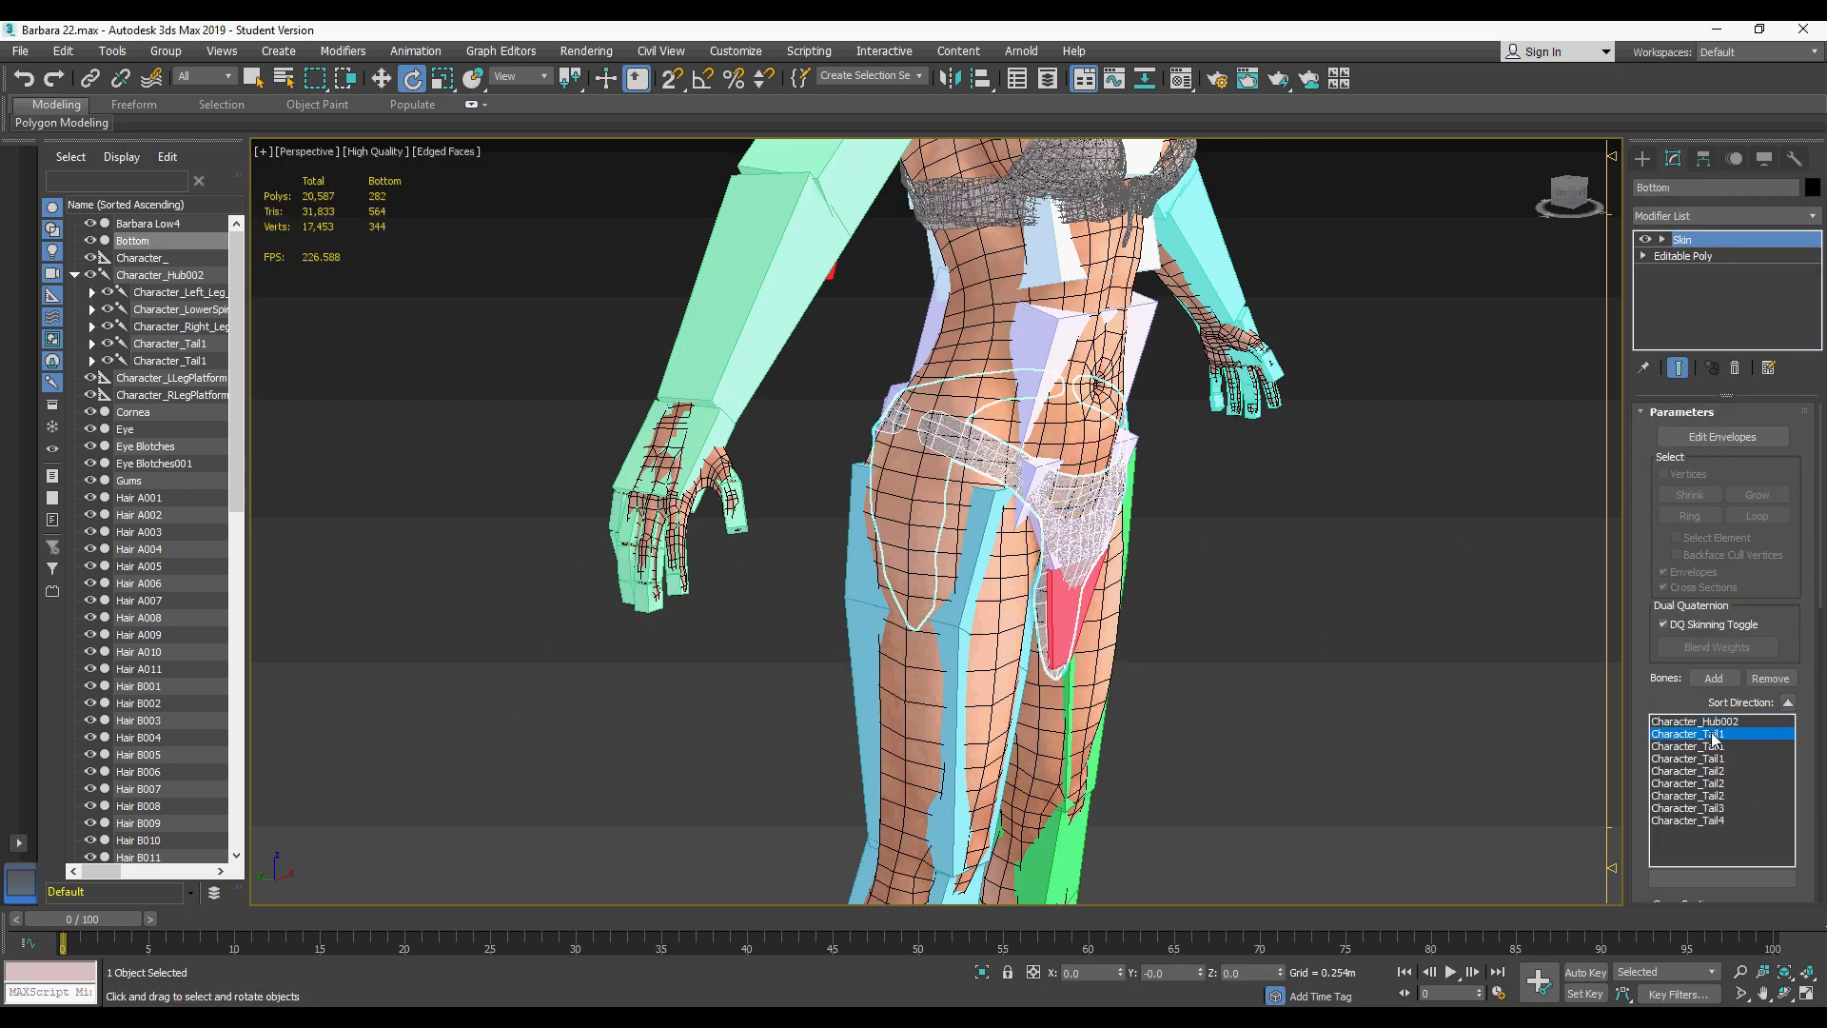
{"action": "middle_click_drag", "start_coordinate": [1265, 529], "coordinate": [1260, 604], "text": "alt"}
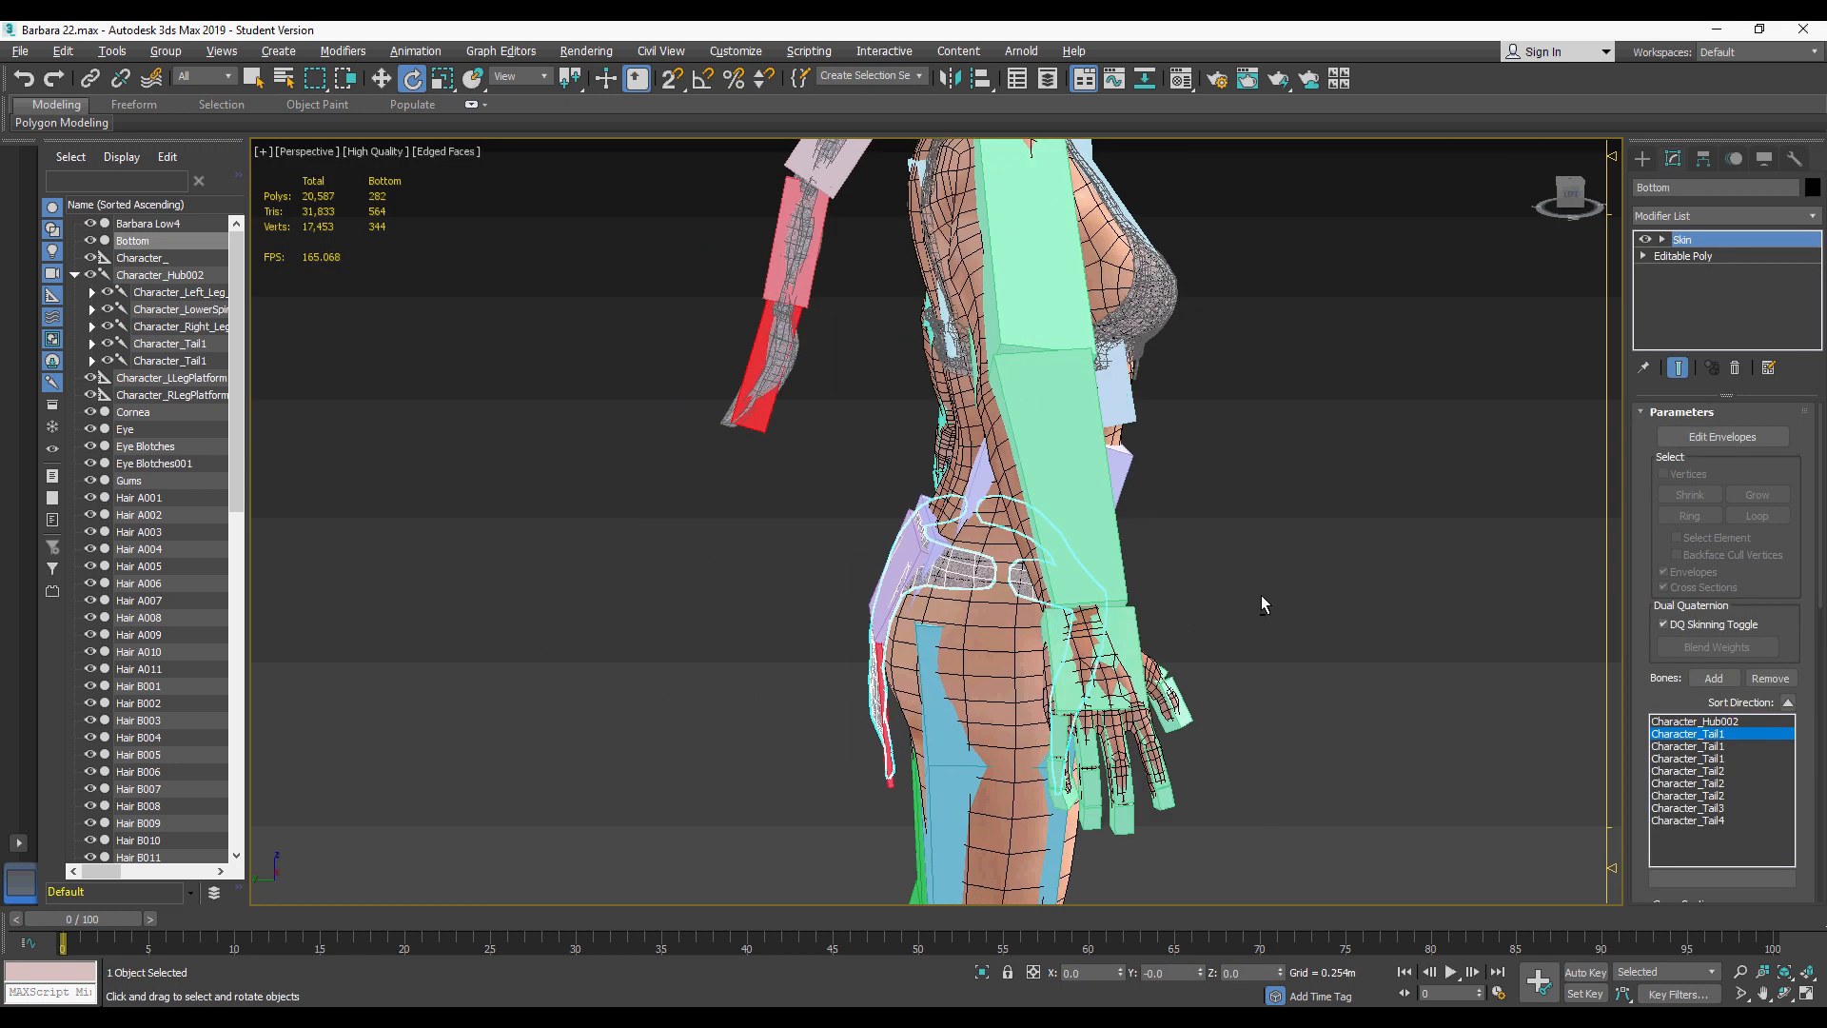
{"action": "left_click", "coordinate": [1742, 440]}
{"action": "middle_click_drag", "start_coordinate": [1252, 454], "coordinate": [1252, 656]}
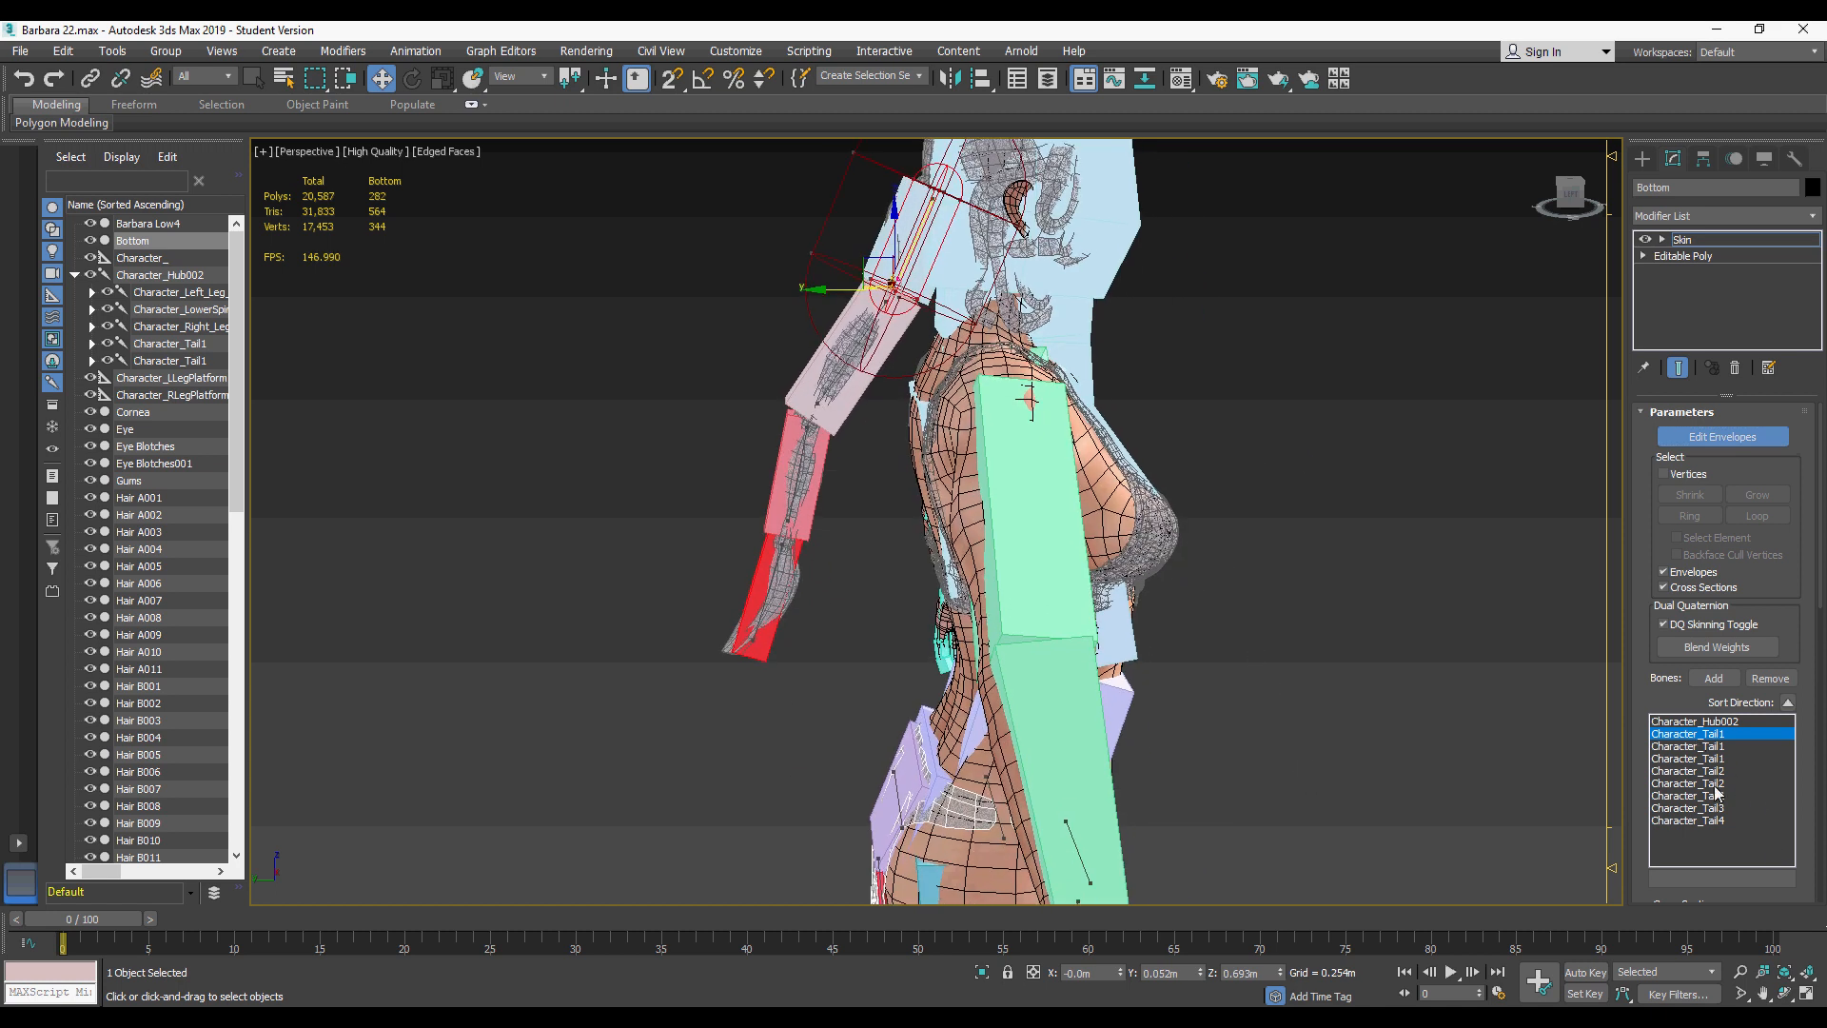
Step: Identify the ponytail's bones by their envelopes and remove its Tail1, Tail2, Tail3 and Tail4 bones from the underwear's Skin
{"action": "left_click", "coordinate": [1713, 747]}
{"action": "left_click", "coordinate": [1713, 759]}
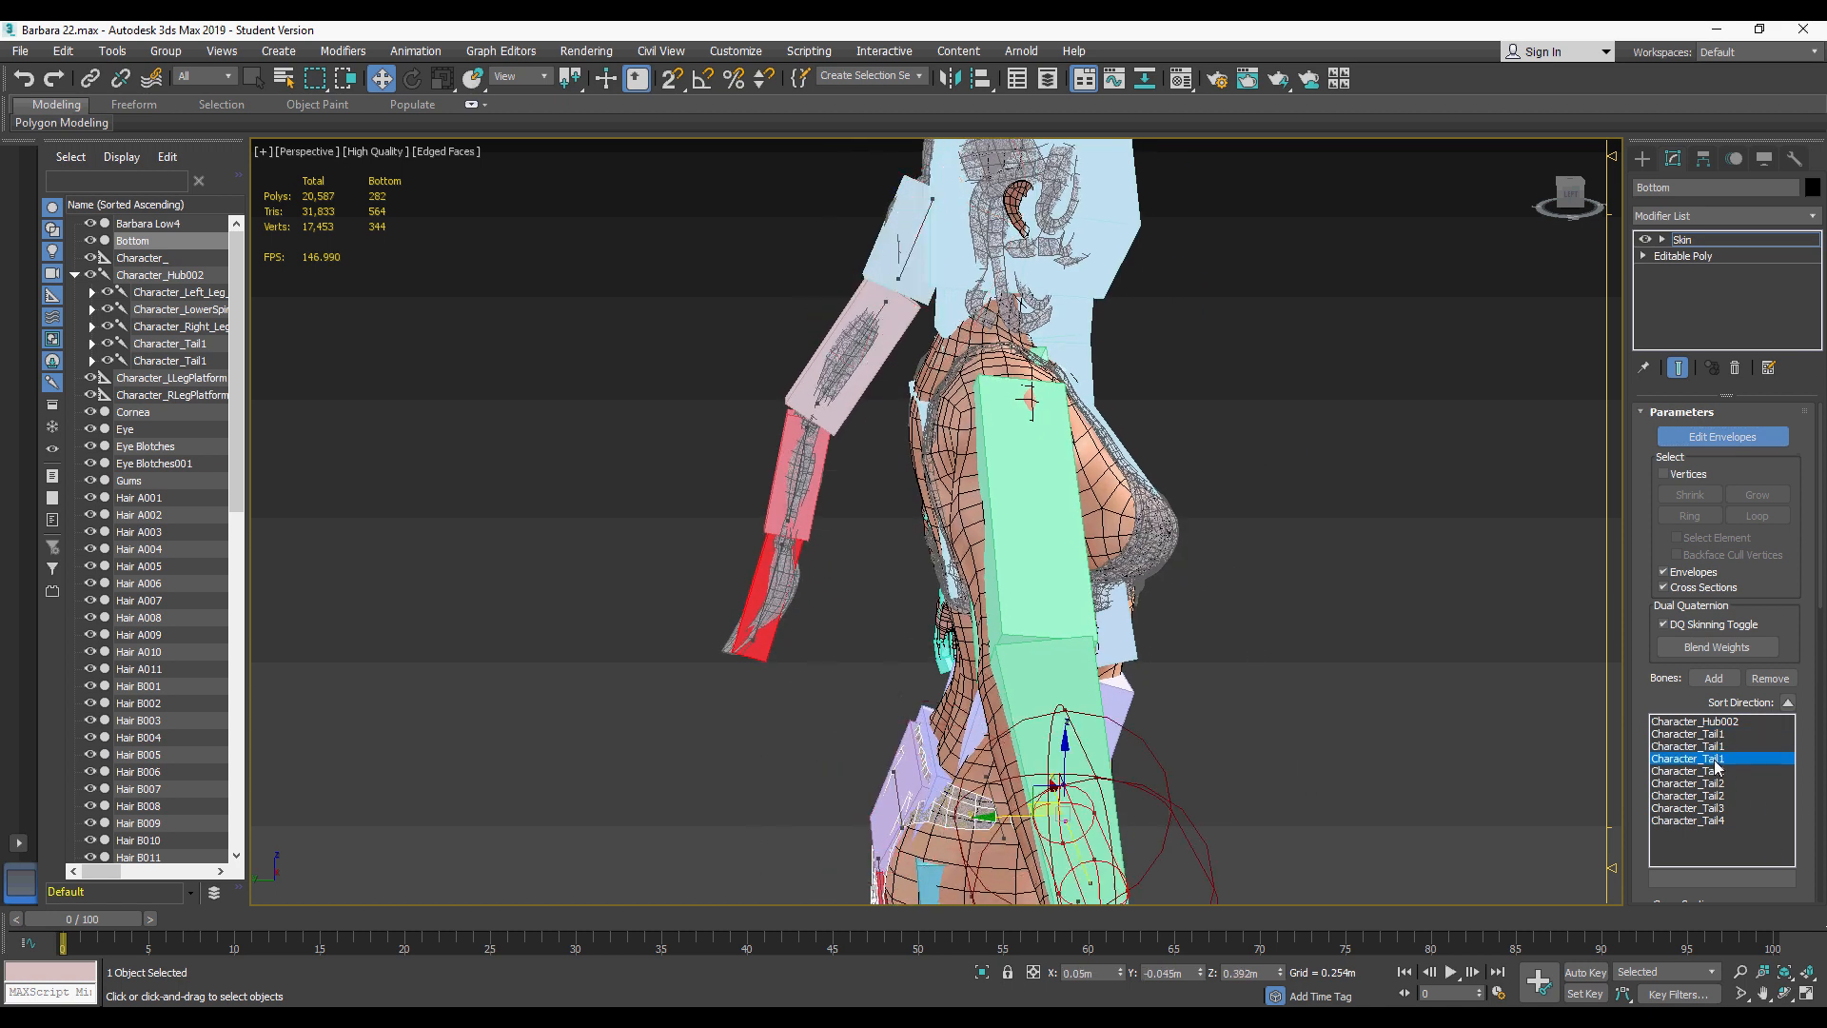
{"action": "left_click", "coordinate": [1716, 771]}
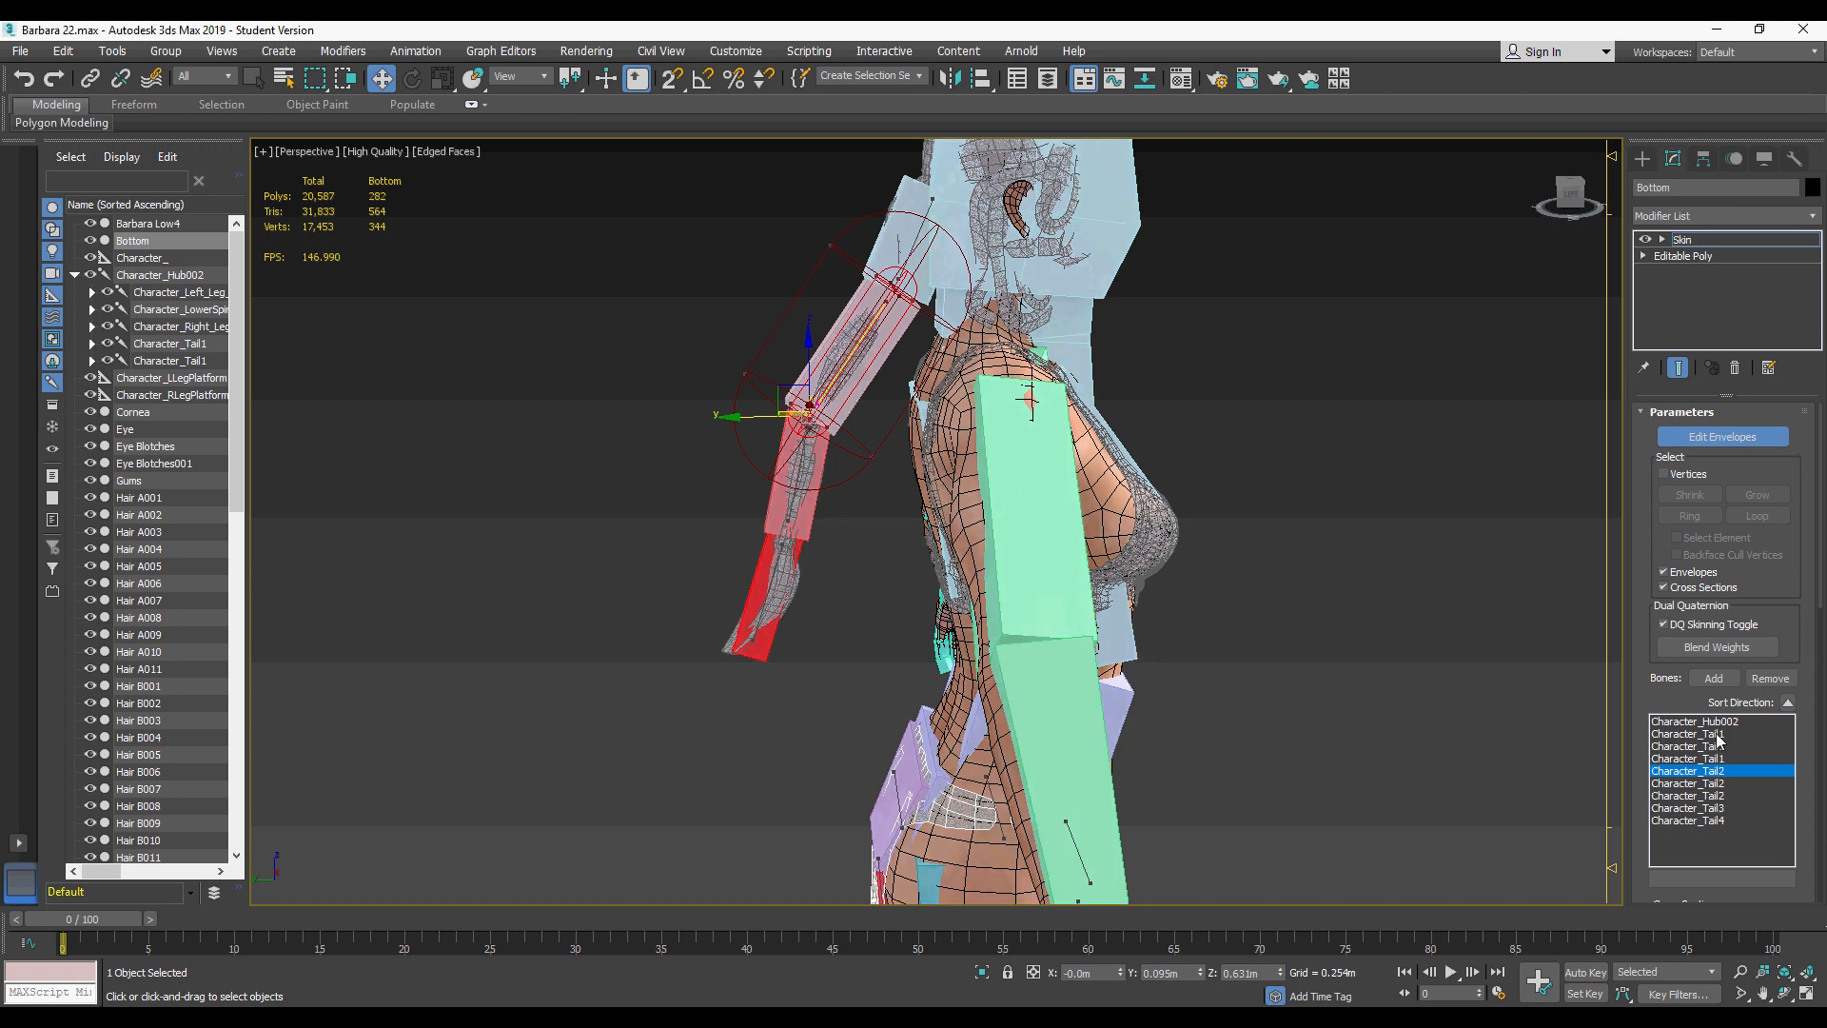
{"action": "left_click", "coordinate": [1714, 735]}
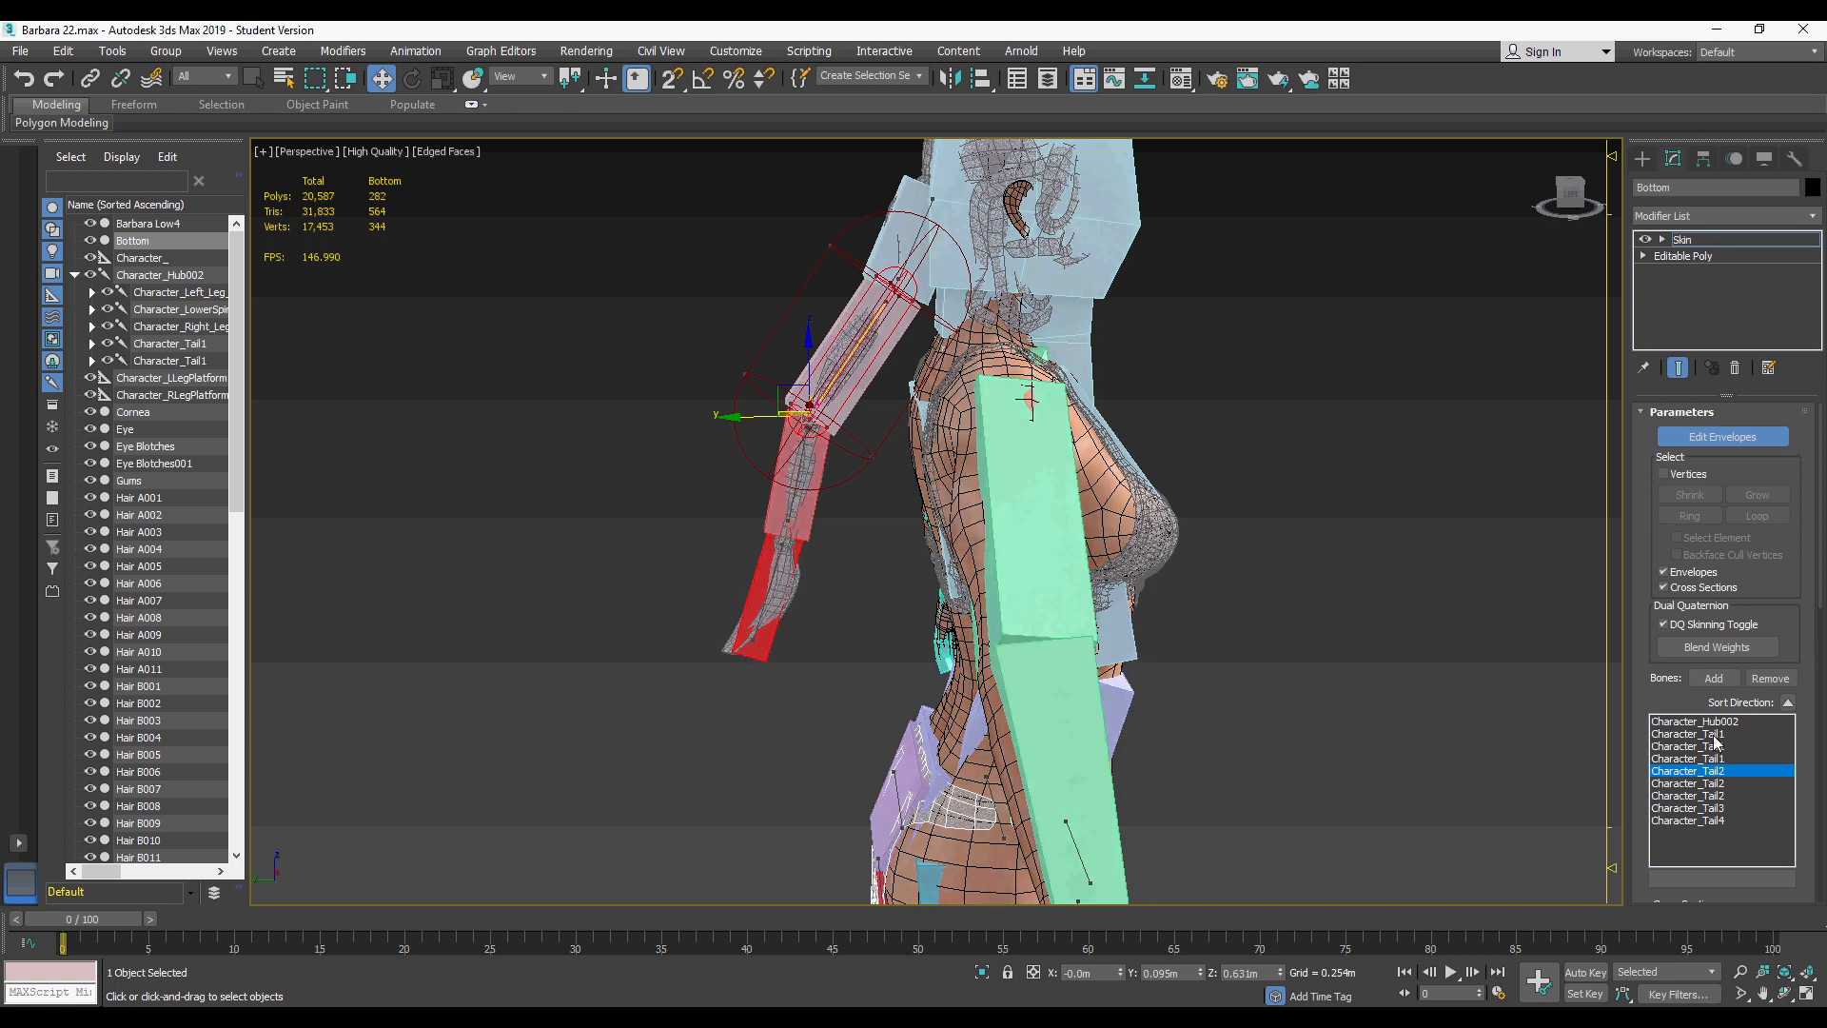
{"action": "left_click", "coordinate": [1770, 679]}
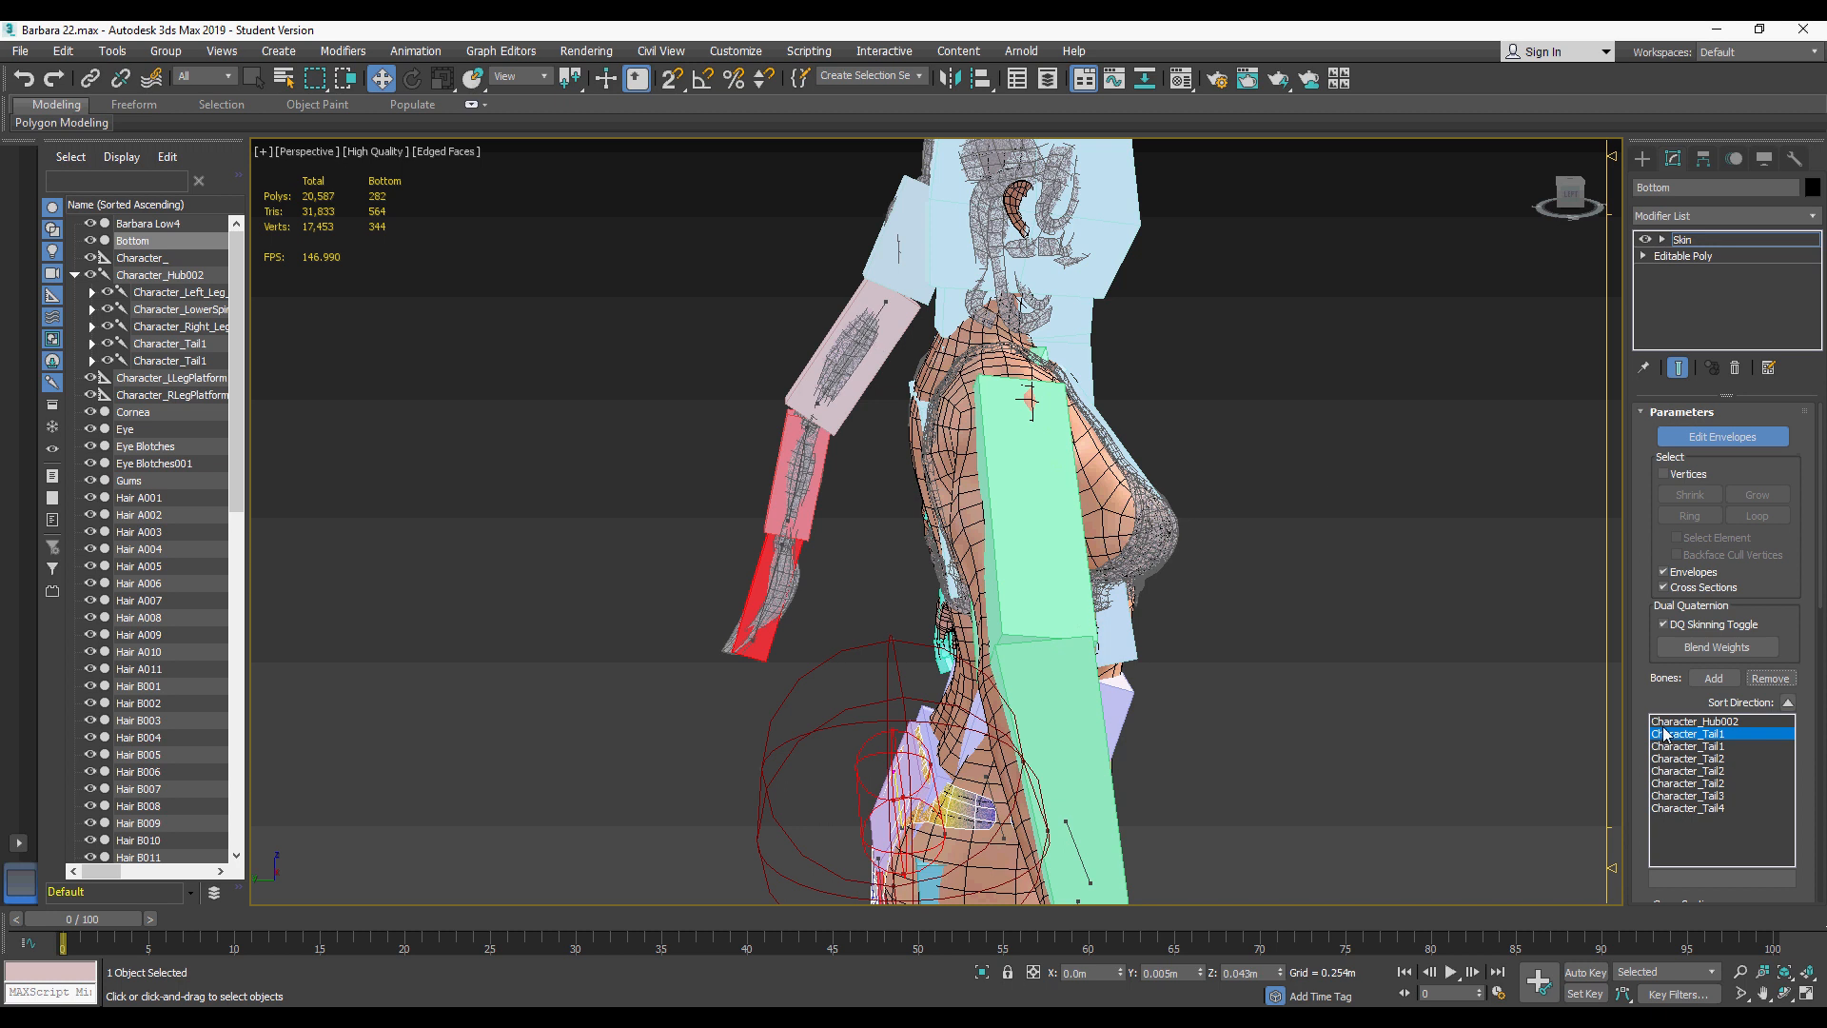
{"action": "left_click", "coordinate": [1706, 758]}
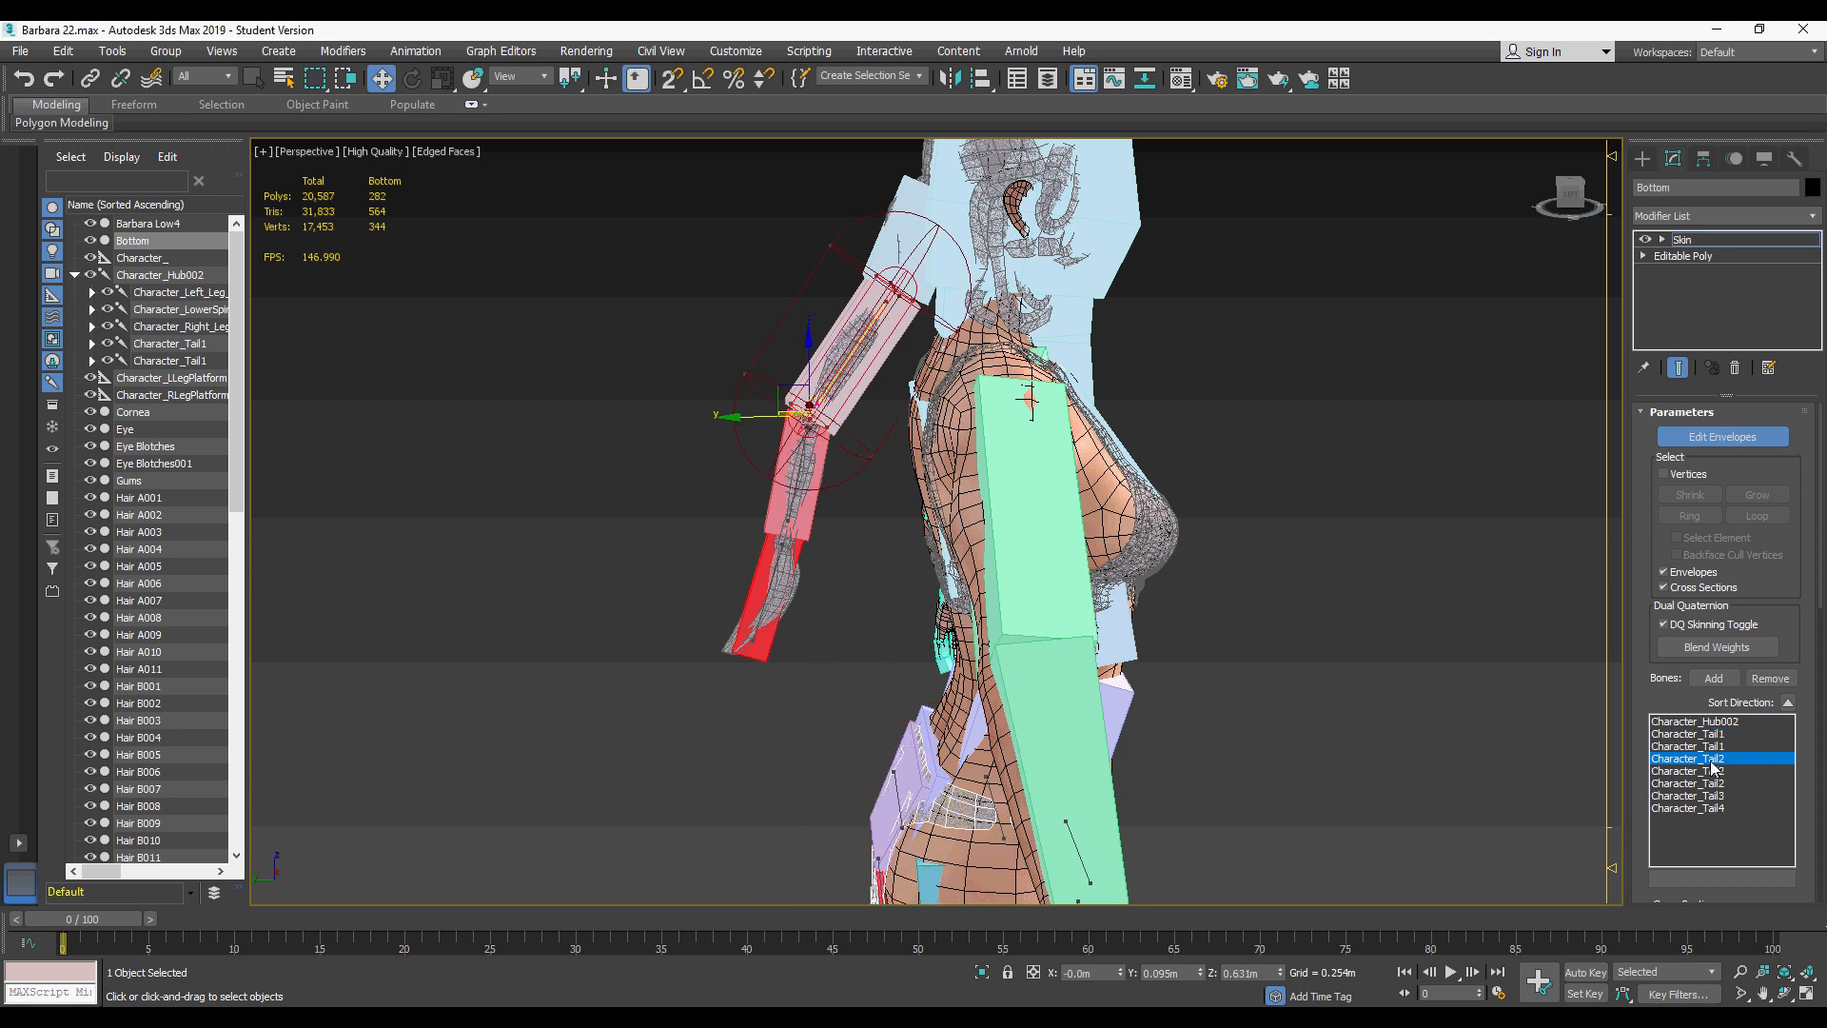
{"action": "left_click", "coordinate": [1770, 679]}
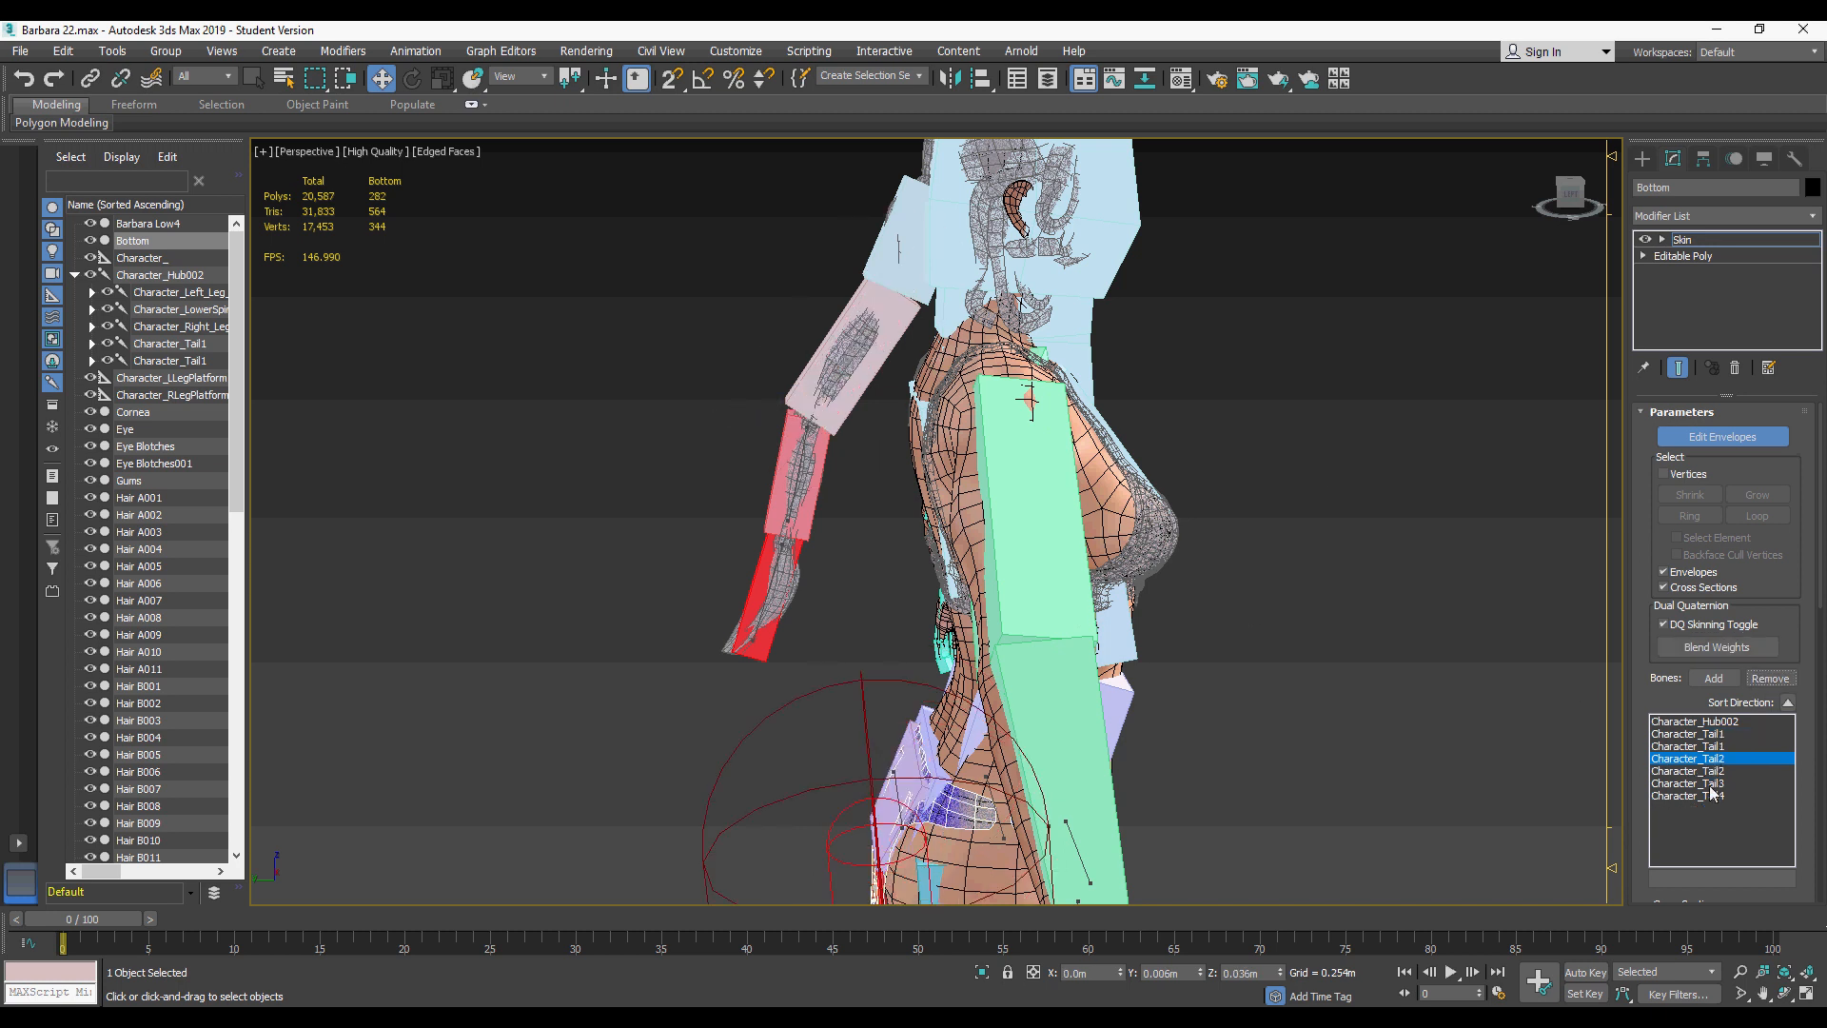
{"action": "left_click", "coordinate": [1703, 783]}
{"action": "left_click", "coordinate": [1771, 679]}
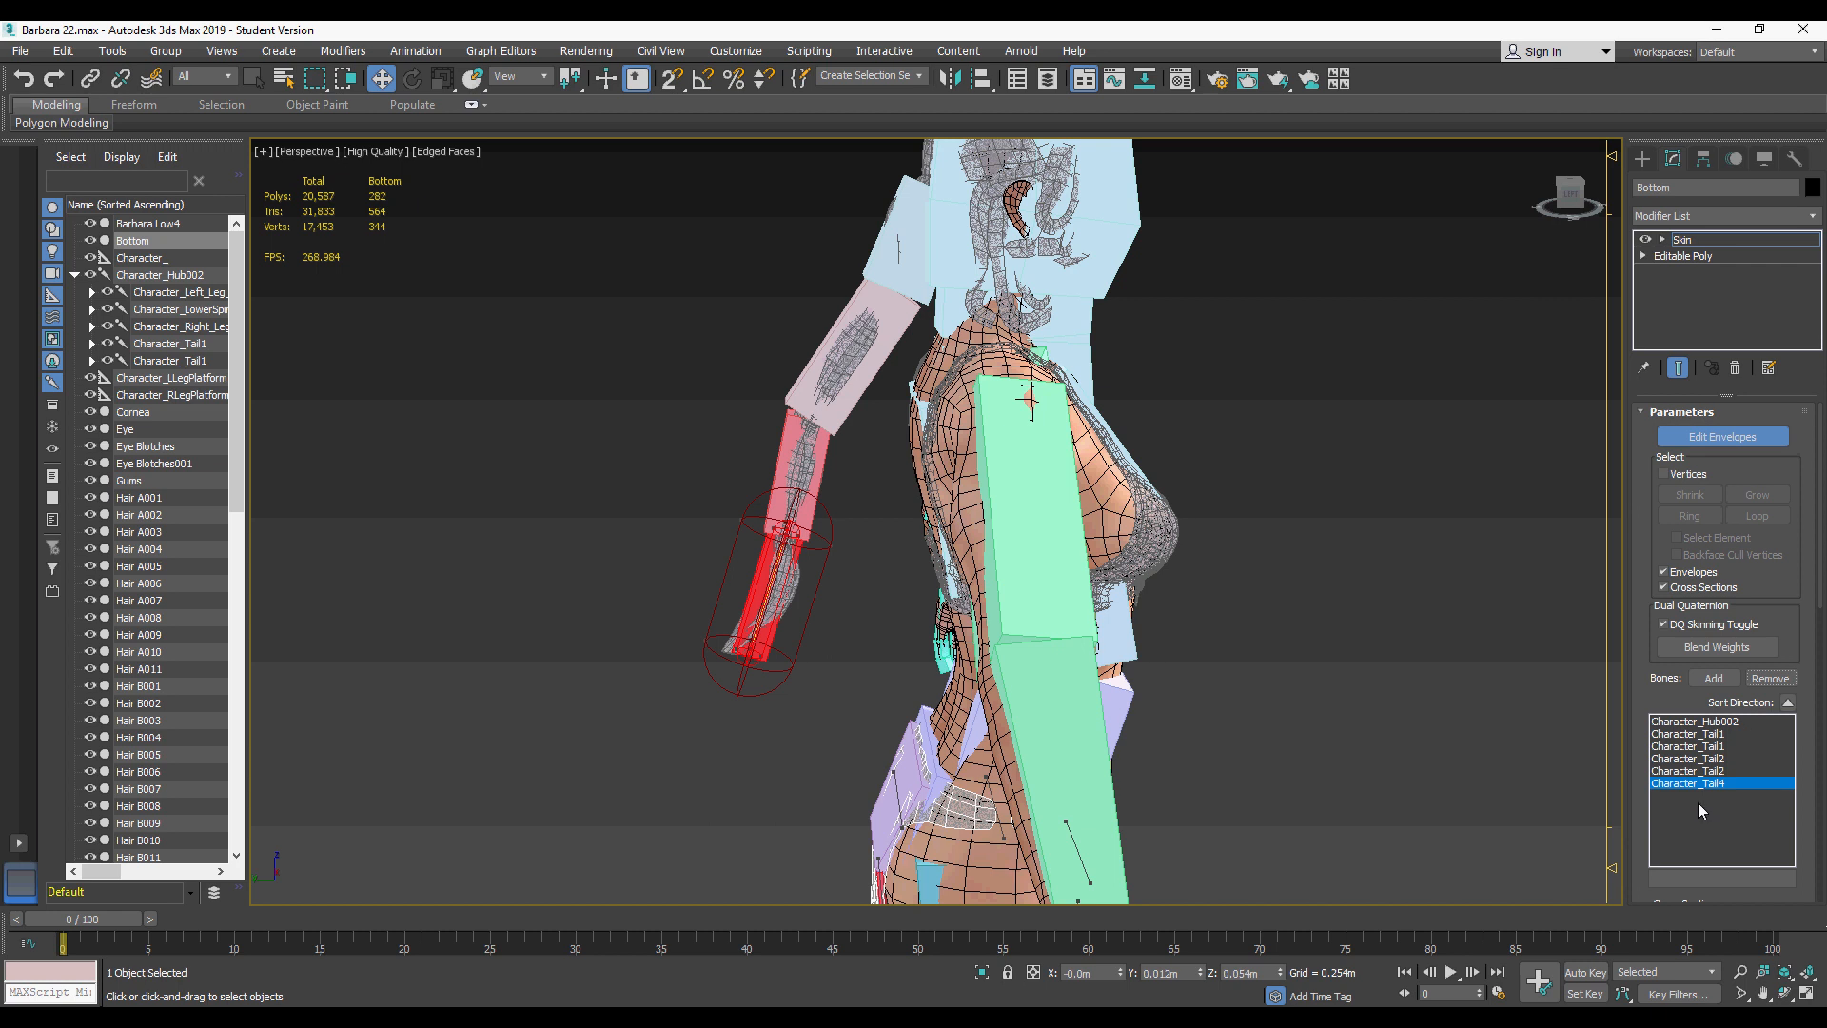
{"action": "left_click", "coordinate": [1769, 679]}
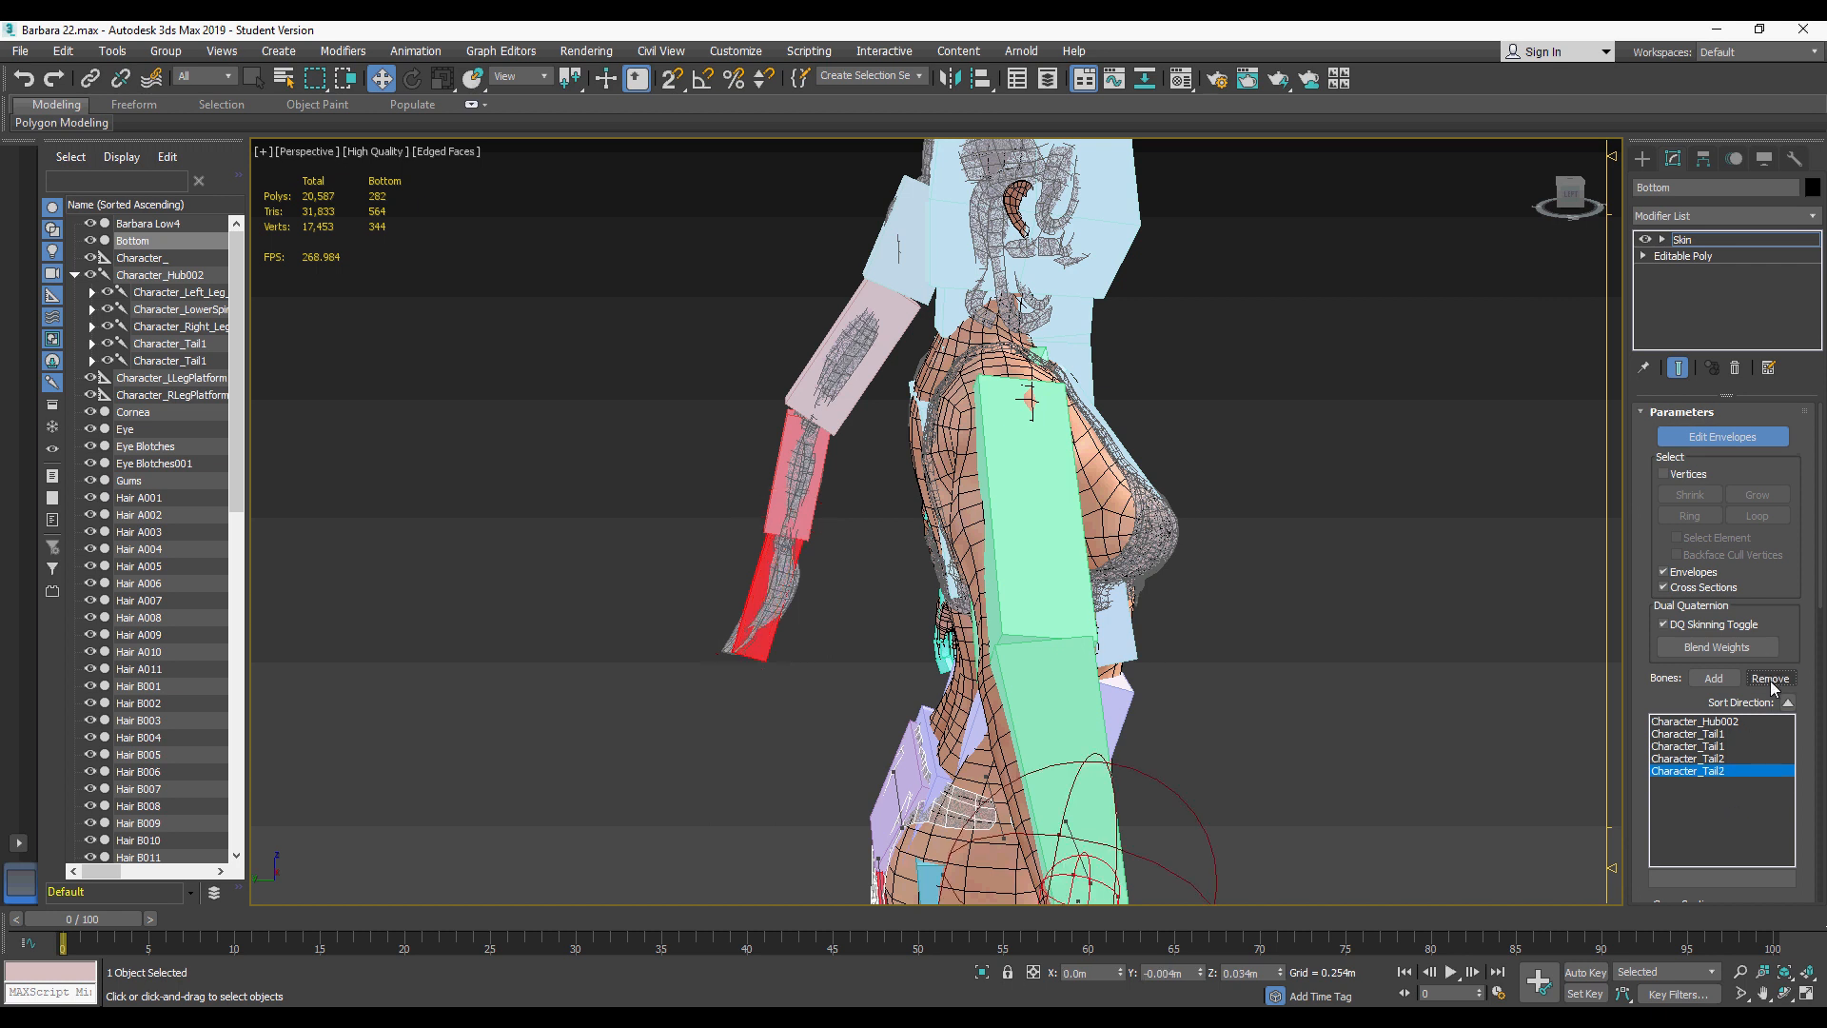
Step: Check the envelopes of the remaining Character_Tail bones and Character_Hub002 on the underwear mesh
{"action": "left_click", "coordinate": [1697, 759]}
{"action": "left_click", "coordinate": [1700, 746]}
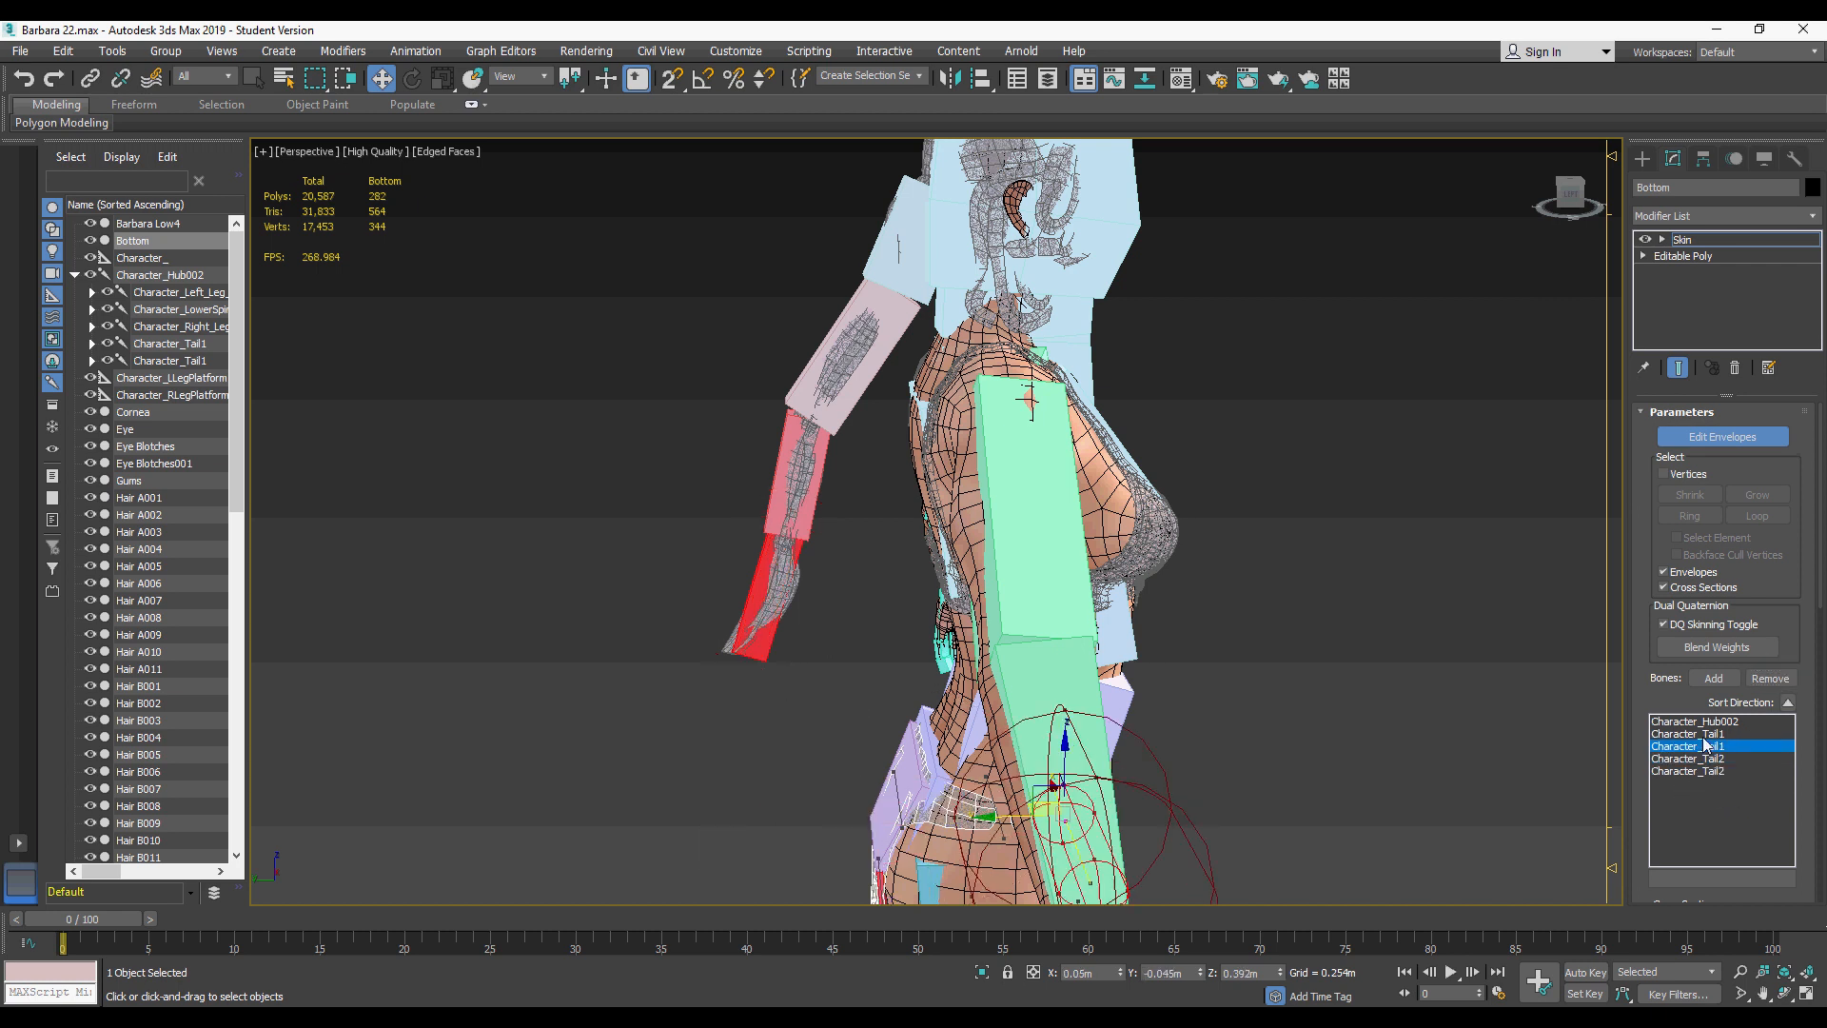
{"action": "left_click", "coordinate": [1704, 733]}
{"action": "left_click", "coordinate": [1708, 721]}
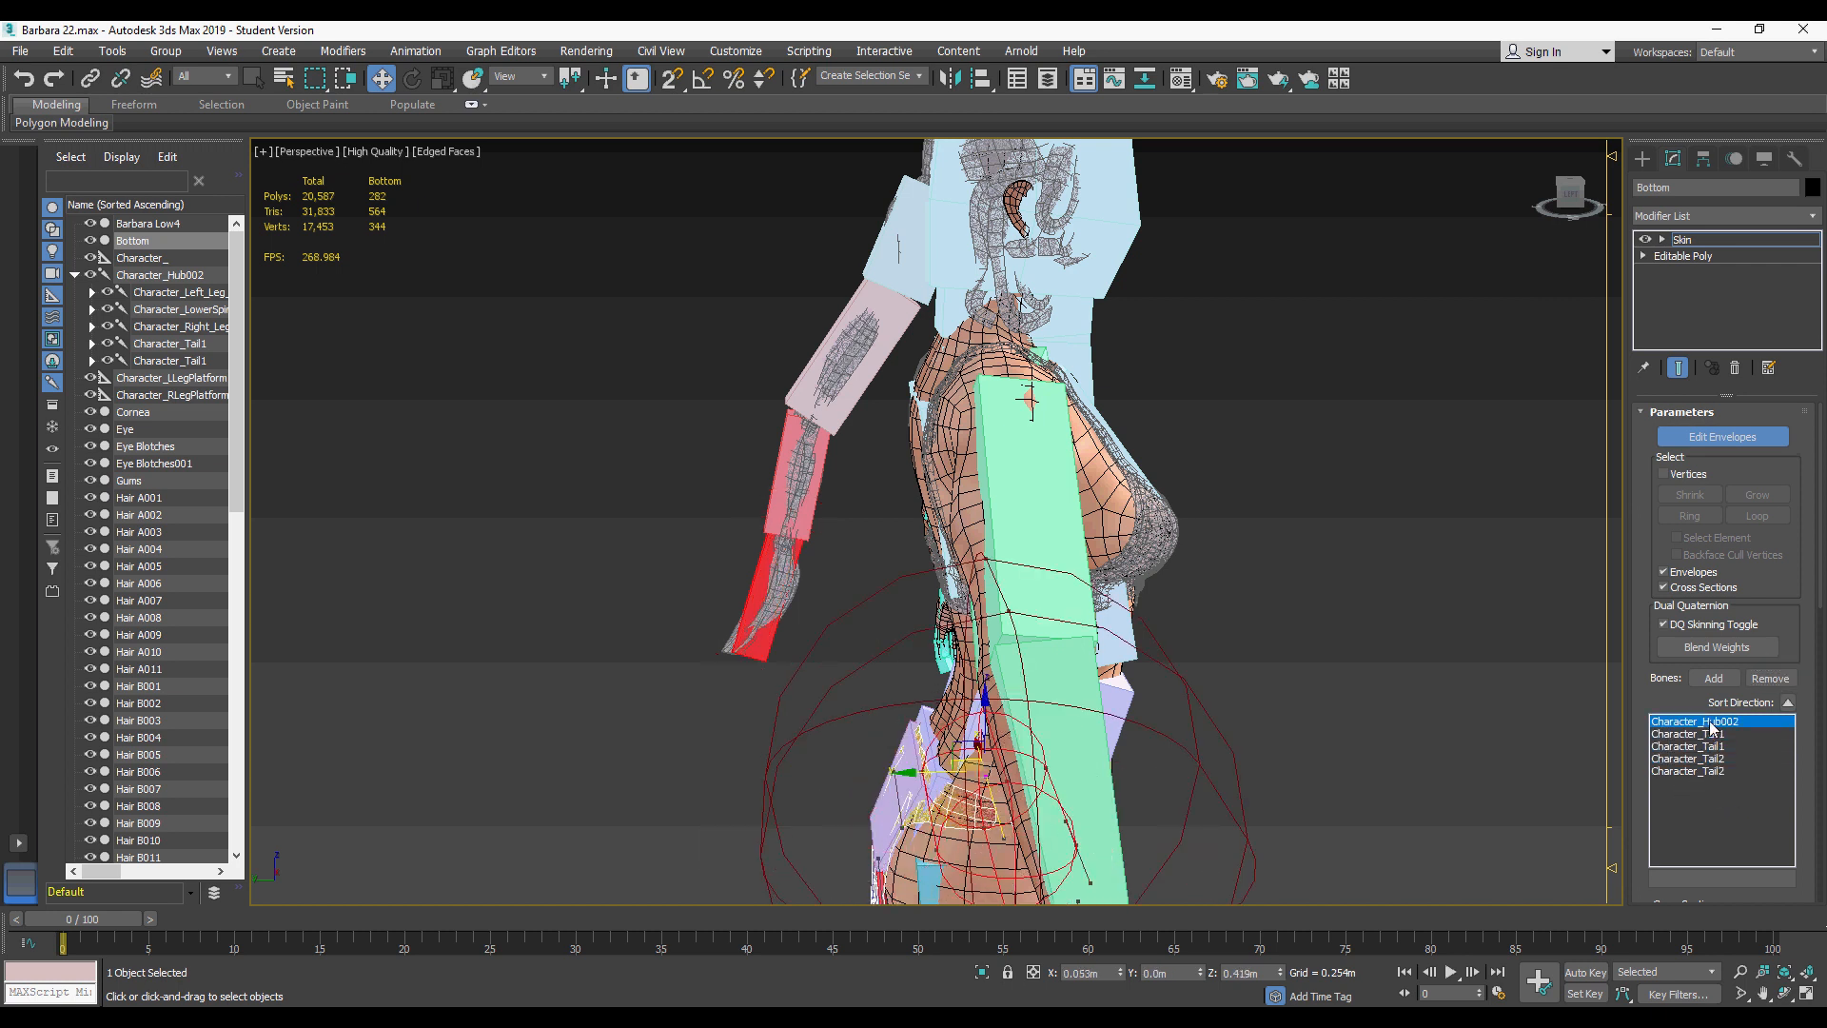
Step: Leave envelope editing and isolate the Bottom mesh together with Character_Hub002 and the front and back Tail1 and Tail2 bones
{"action": "left_click", "coordinate": [1689, 441]}
{"action": "middle_click_drag", "start_coordinate": [1259, 729], "coordinate": [1206, 590]}
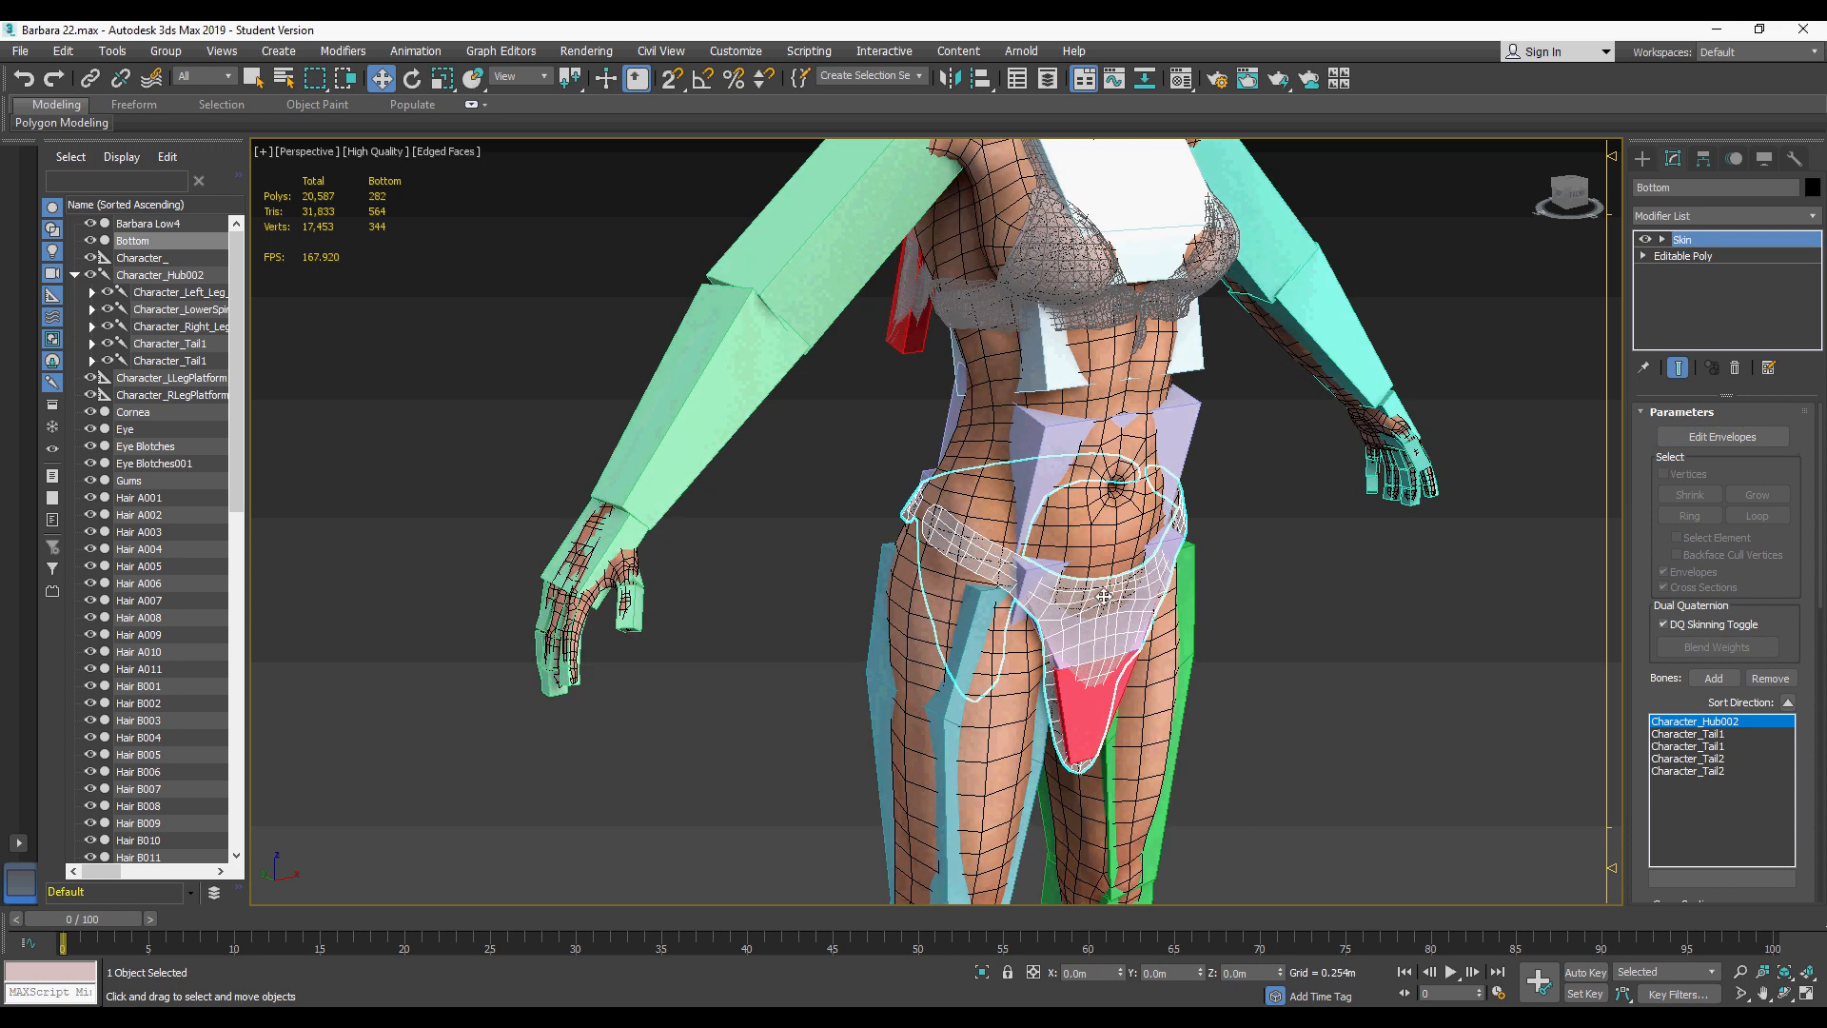
{"action": "left_click", "coordinate": [1055, 657]}
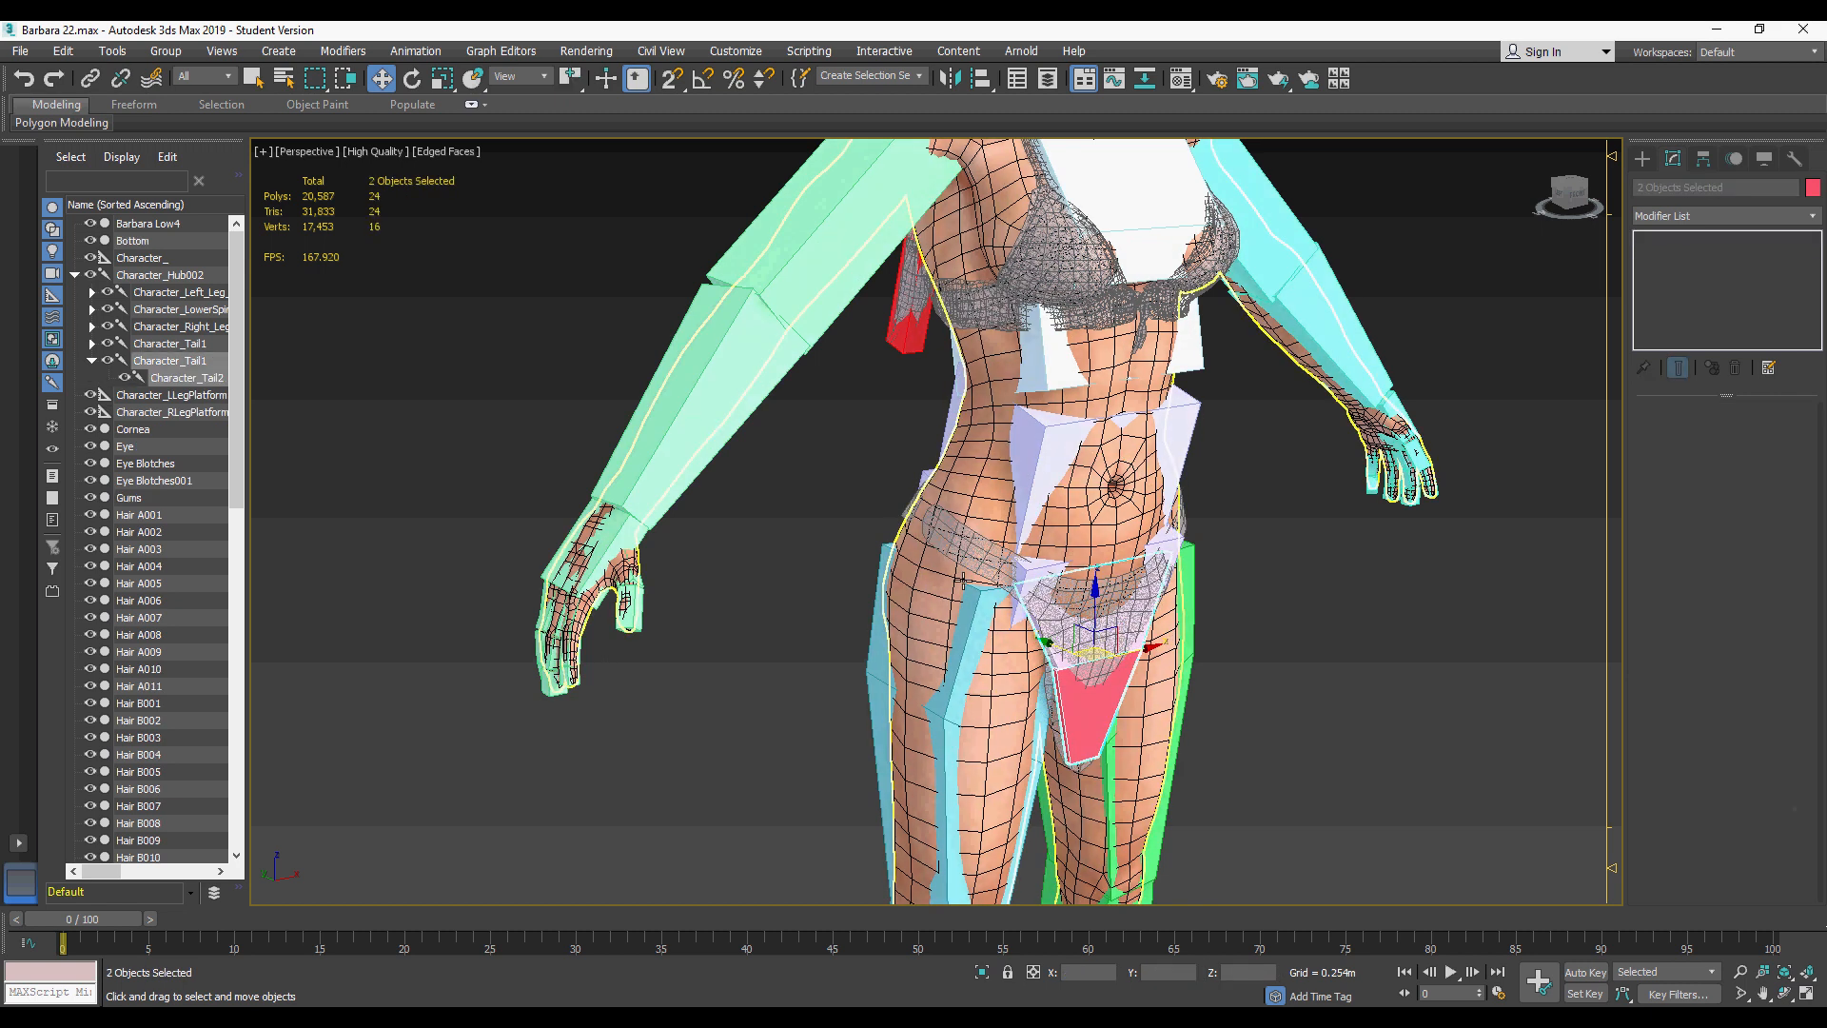
{"action": "middle_click_drag", "start_coordinate": [971, 565], "coordinate": [1101, 591], "text": "alt"}
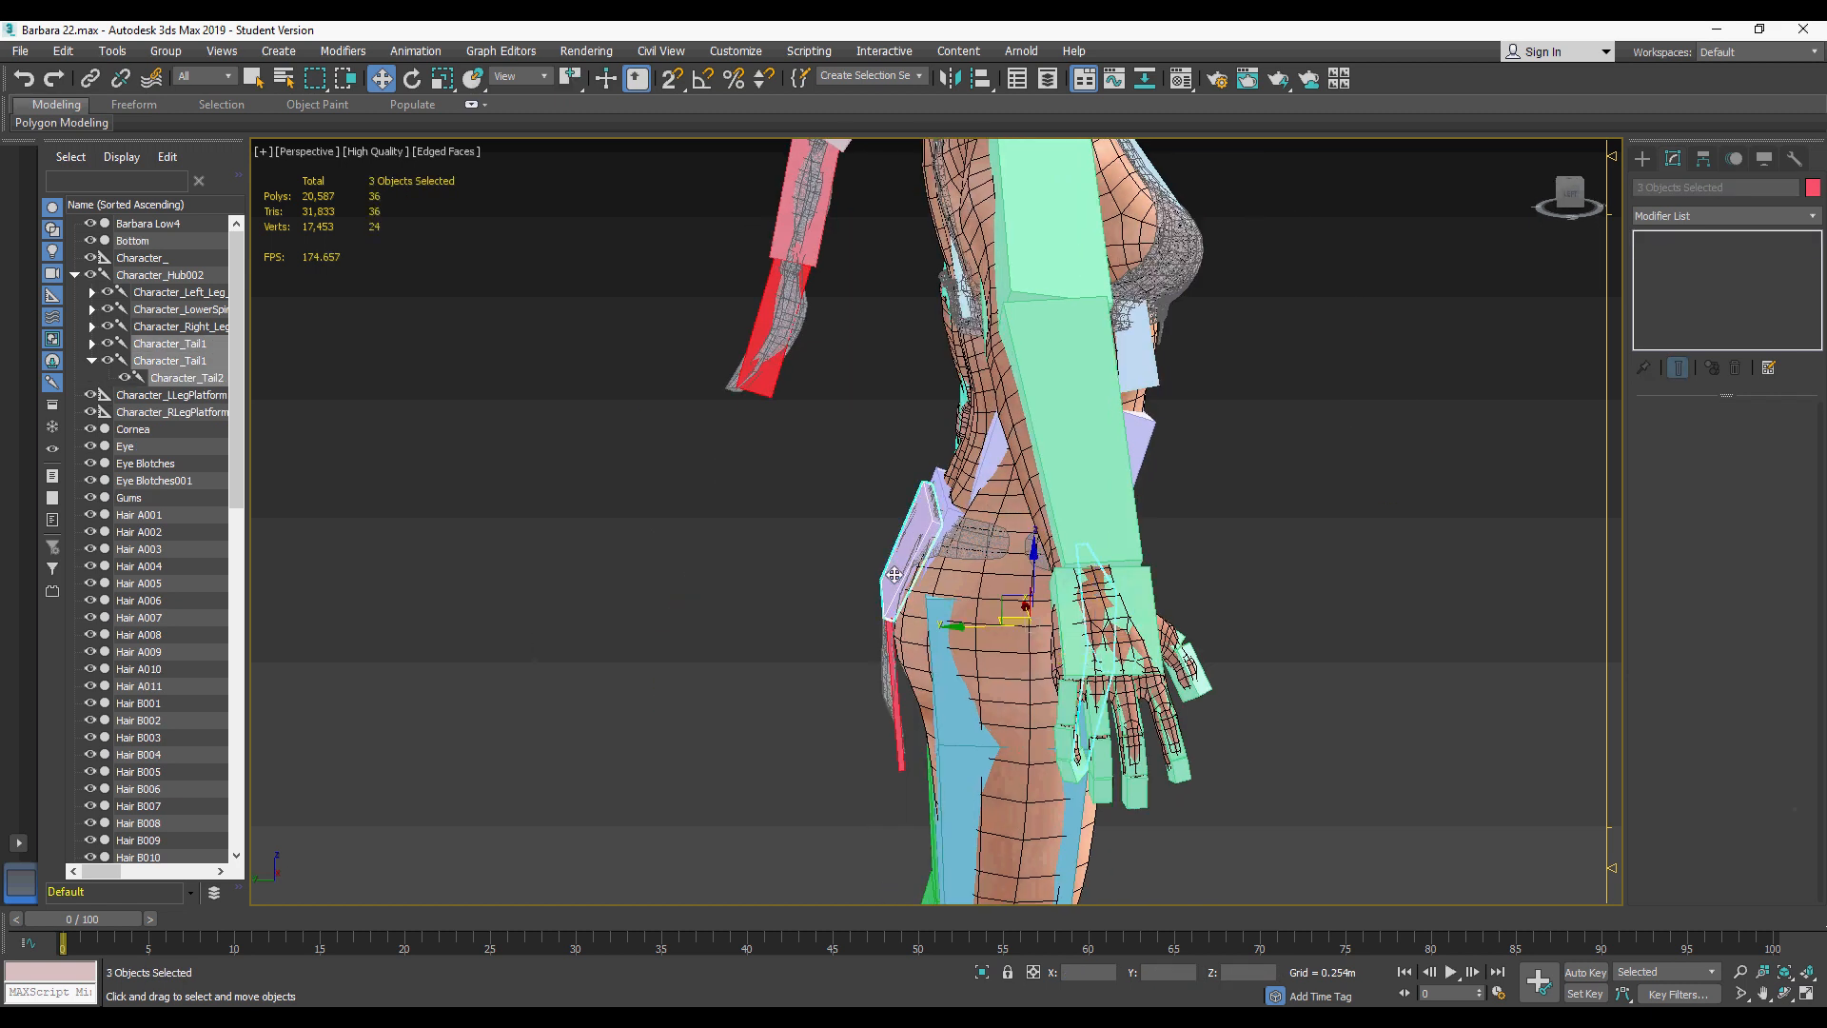
{"action": "left_click", "coordinate": [893, 671], "text": "ctrl"}
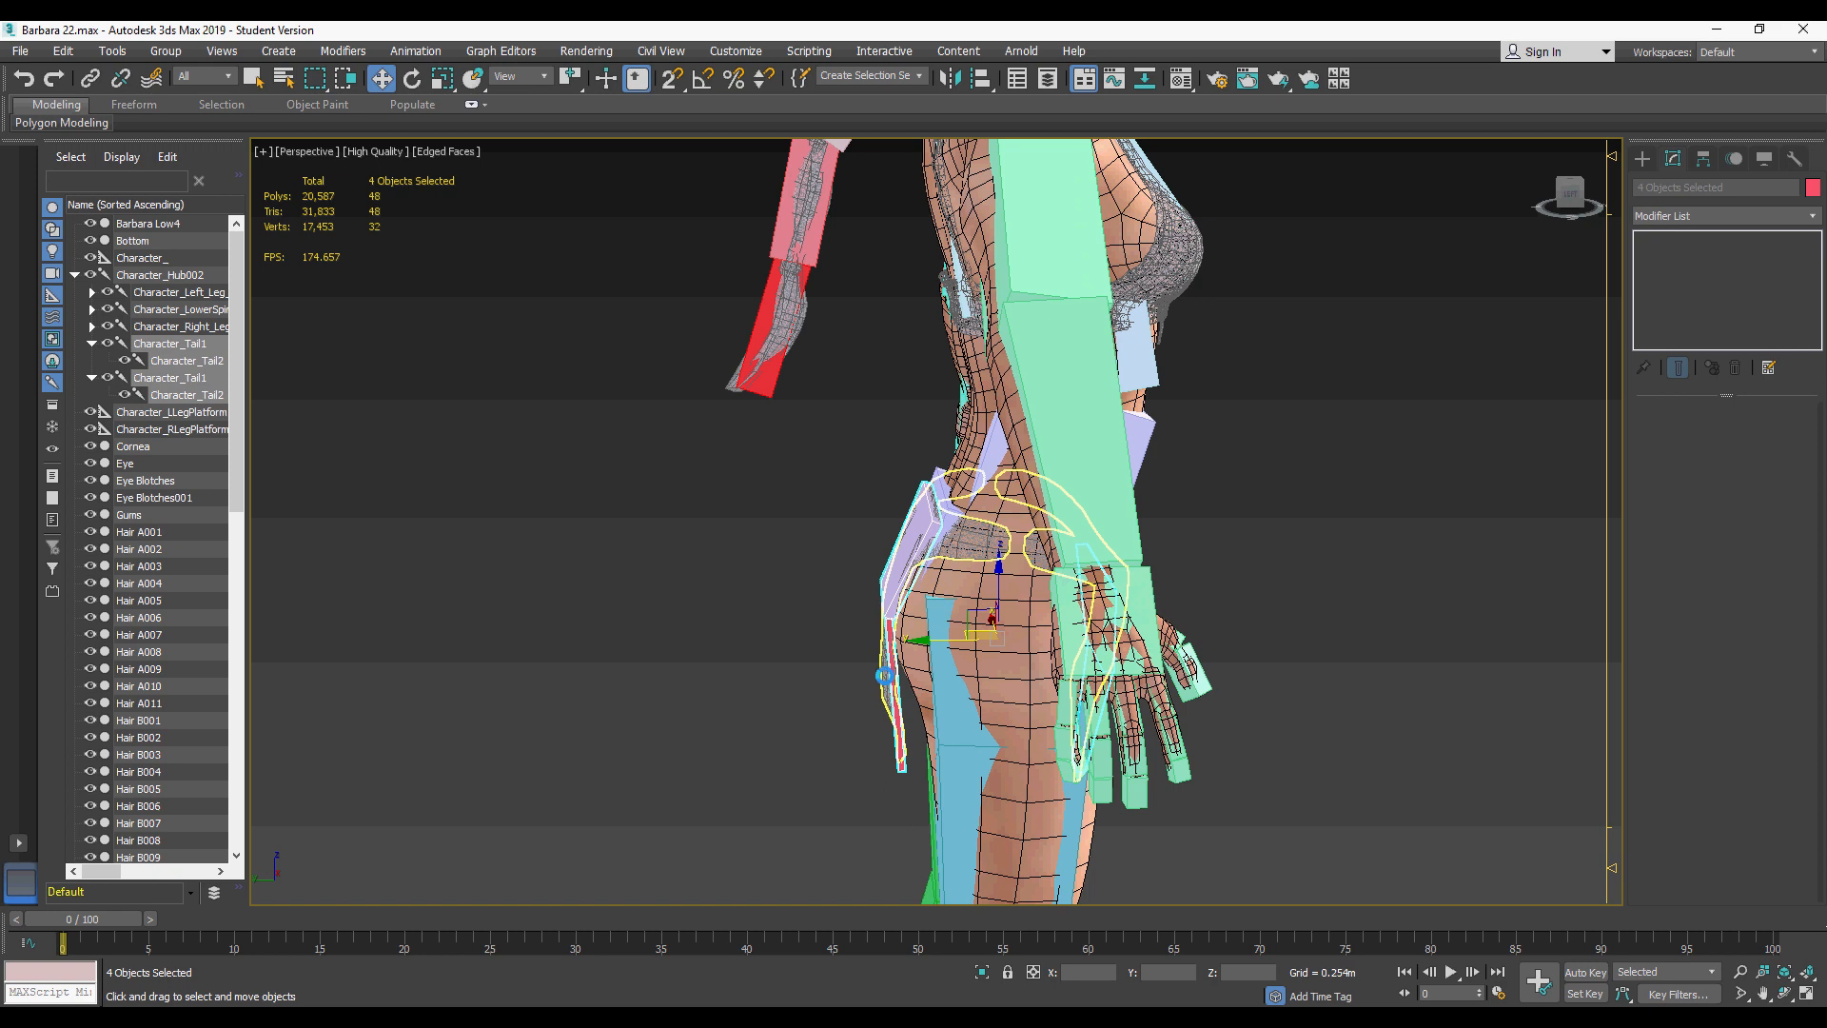
{"action": "left_click", "coordinate": [885, 675], "text": "ctrl"}
{"action": "middle_click_drag", "start_coordinate": [1223, 620], "coordinate": [924, 524], "text": "alt"}
{"action": "scroll", "coordinate": [924, 524], "scroll_direction": "up", "scroll_amount": 2}
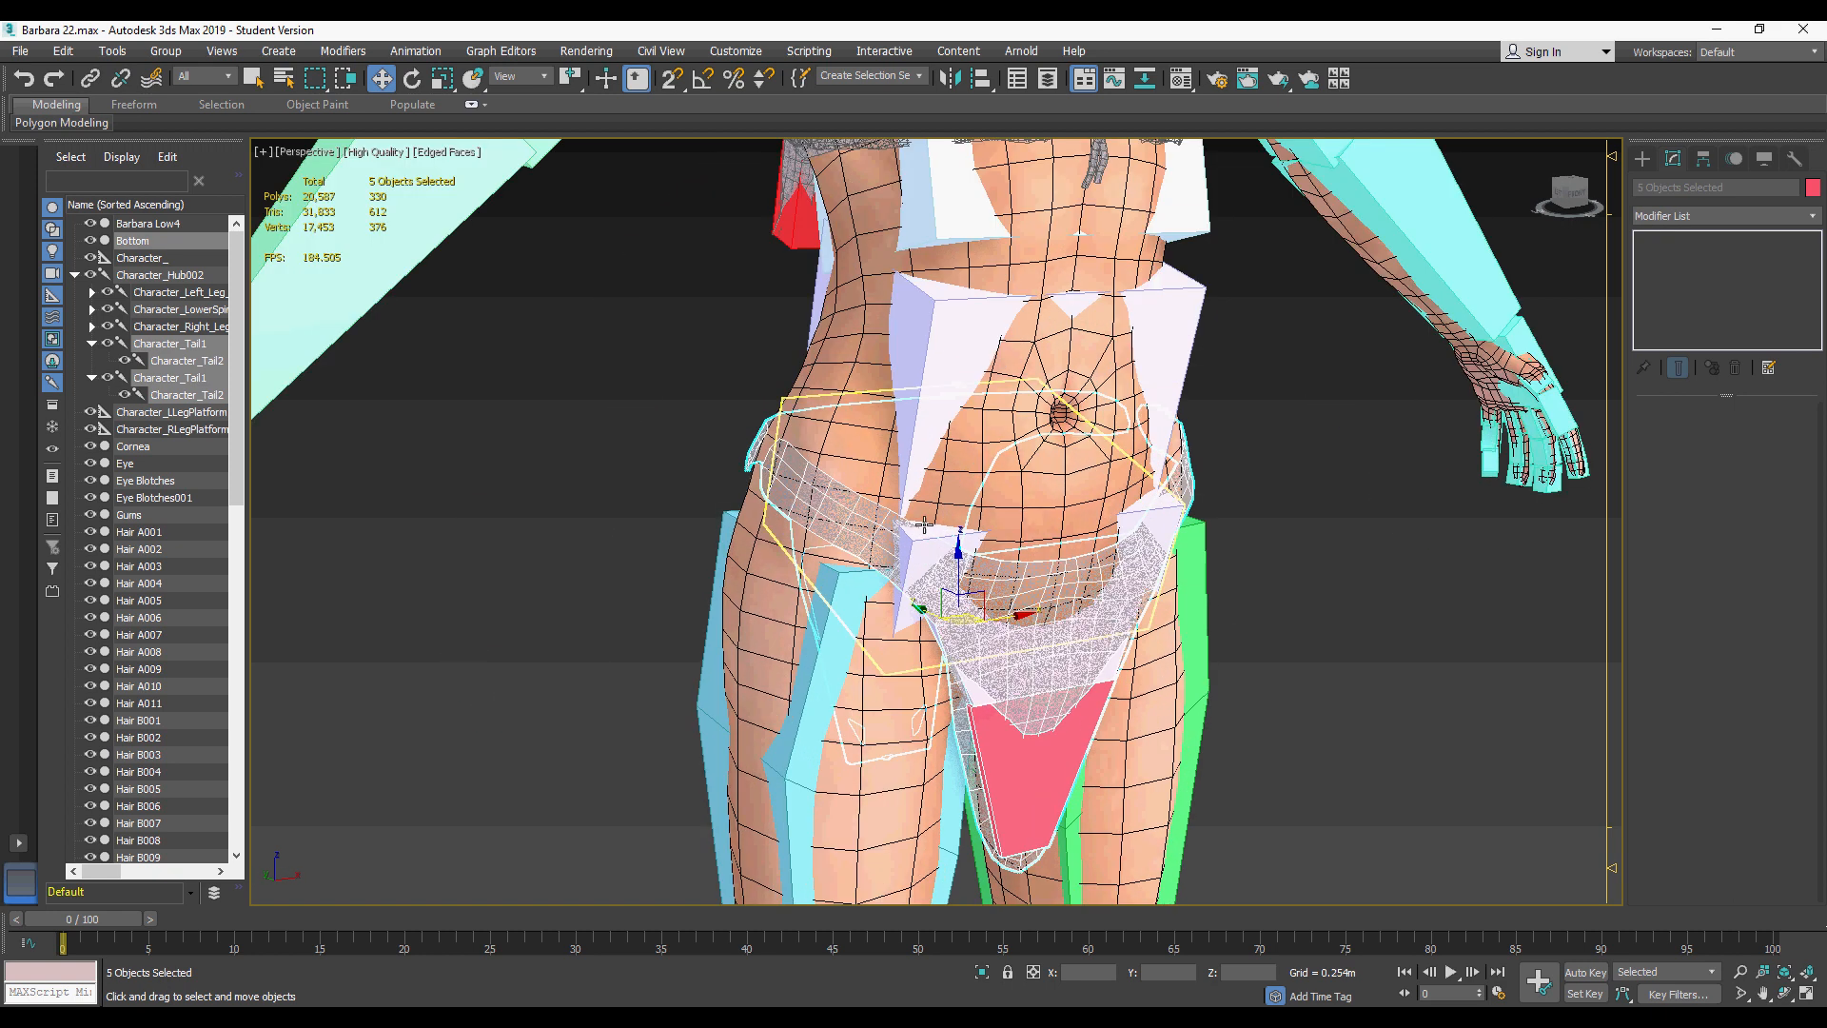
{"action": "left_click", "coordinate": [934, 530], "text": "ctrl"}
{"action": "right_click", "coordinate": [966, 550]}
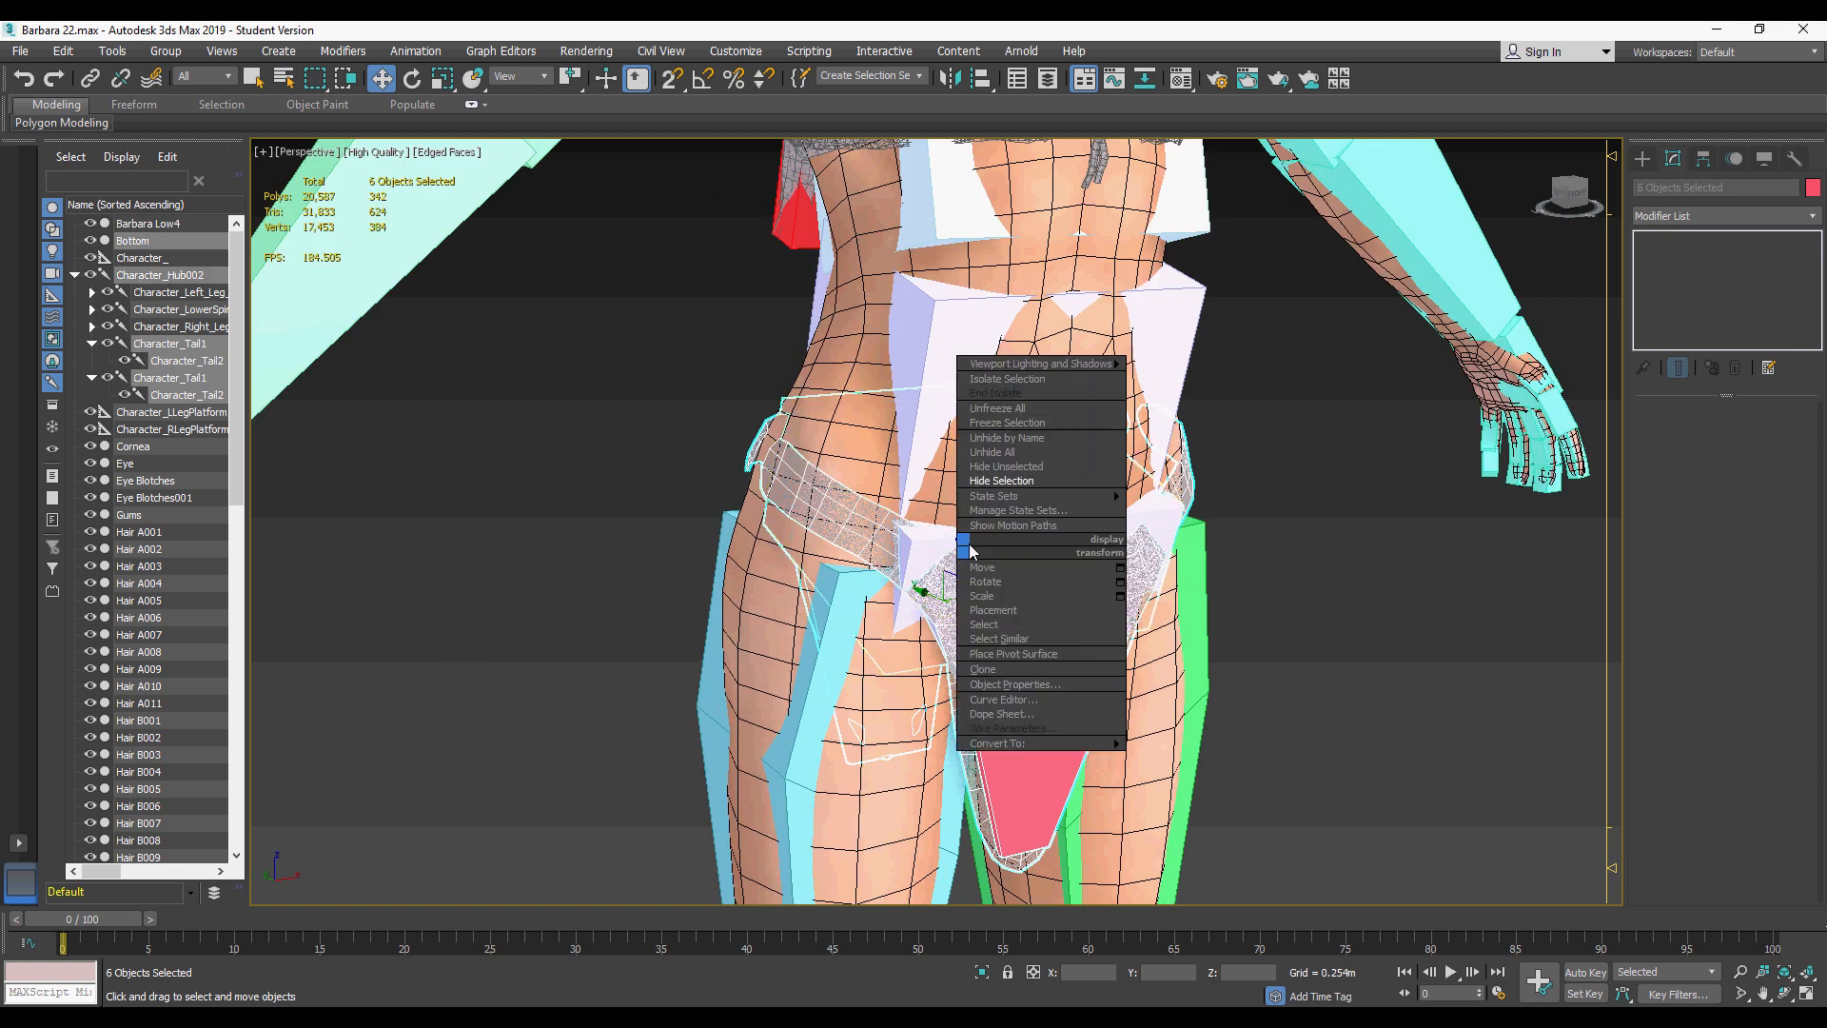
{"action": "left_click", "coordinate": [1018, 380]}
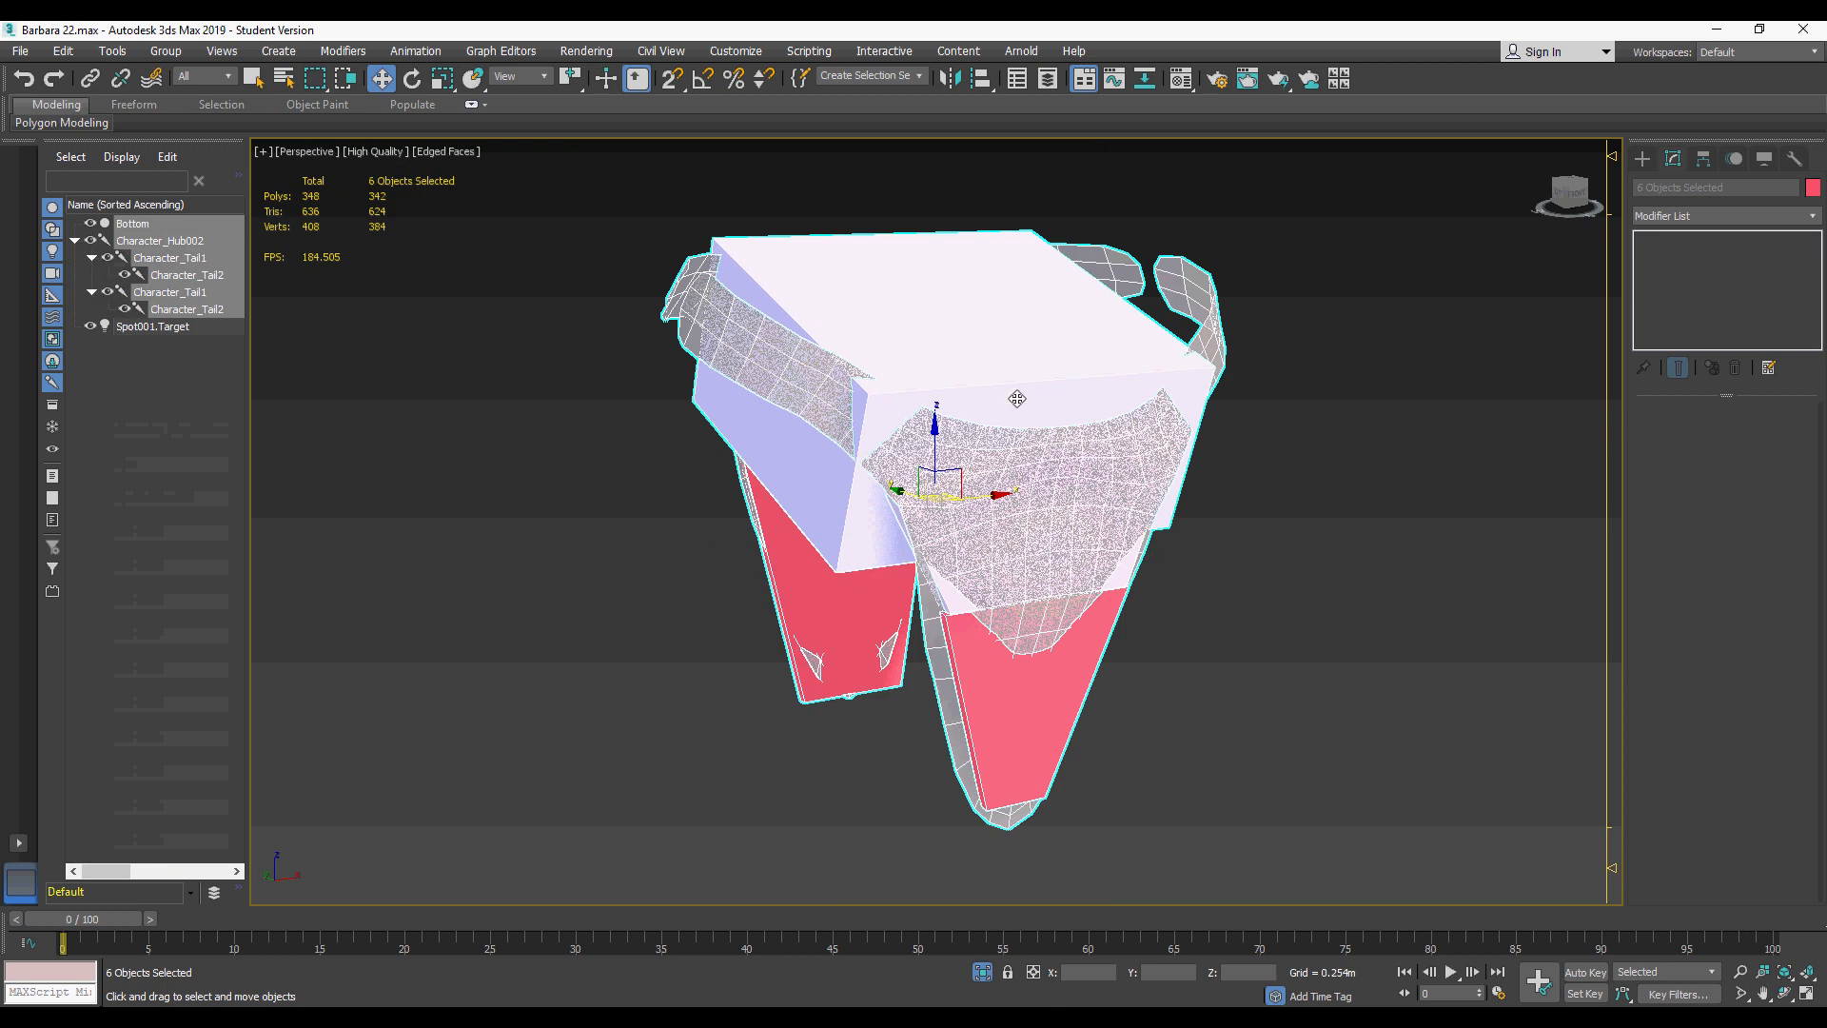
Step: Reselect the Bottom mesh and turn on envelope editing with vertex selection in its Skin modifier
{"action": "middle_click_drag", "start_coordinate": [1066, 531], "coordinate": [1019, 608]}
{"action": "left_click", "coordinate": [1284, 647]}
{"action": "scroll", "coordinate": [1019, 608], "scroll_direction": "down", "scroll_amount": 3}
{"action": "left_click", "coordinate": [1002, 601]}
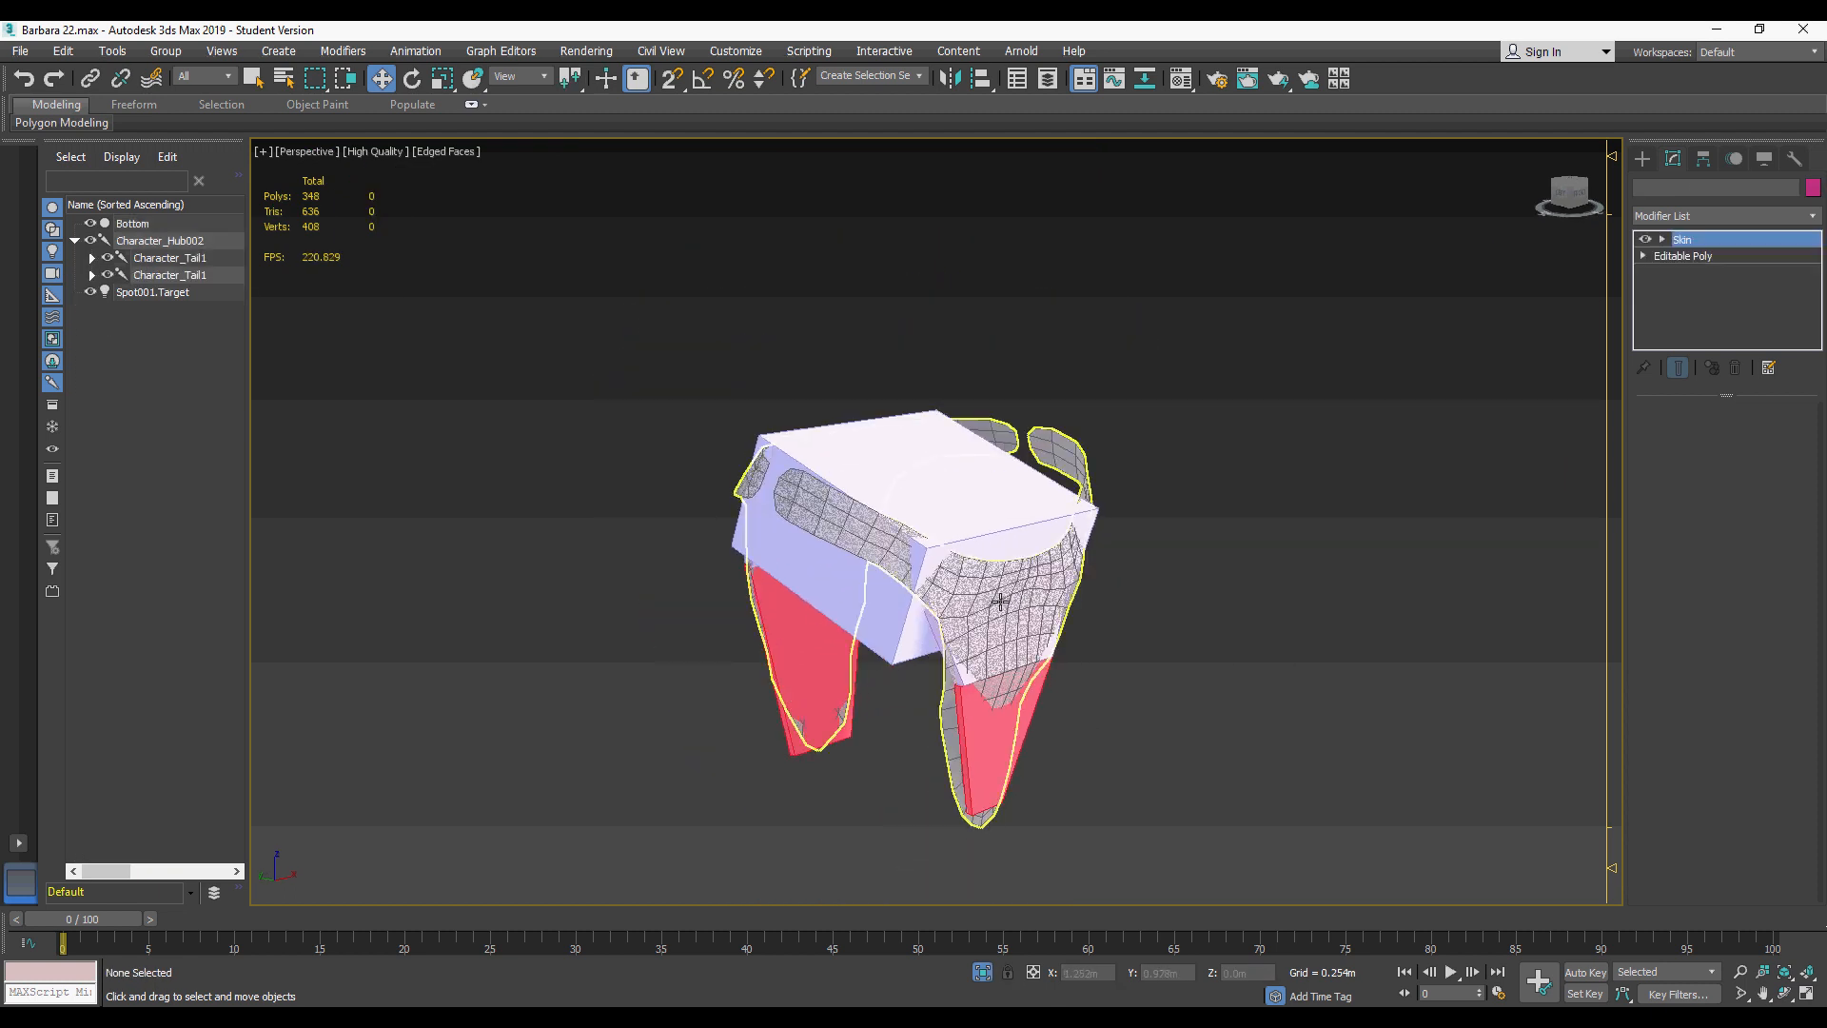
{"action": "left_click", "coordinate": [1719, 440]}
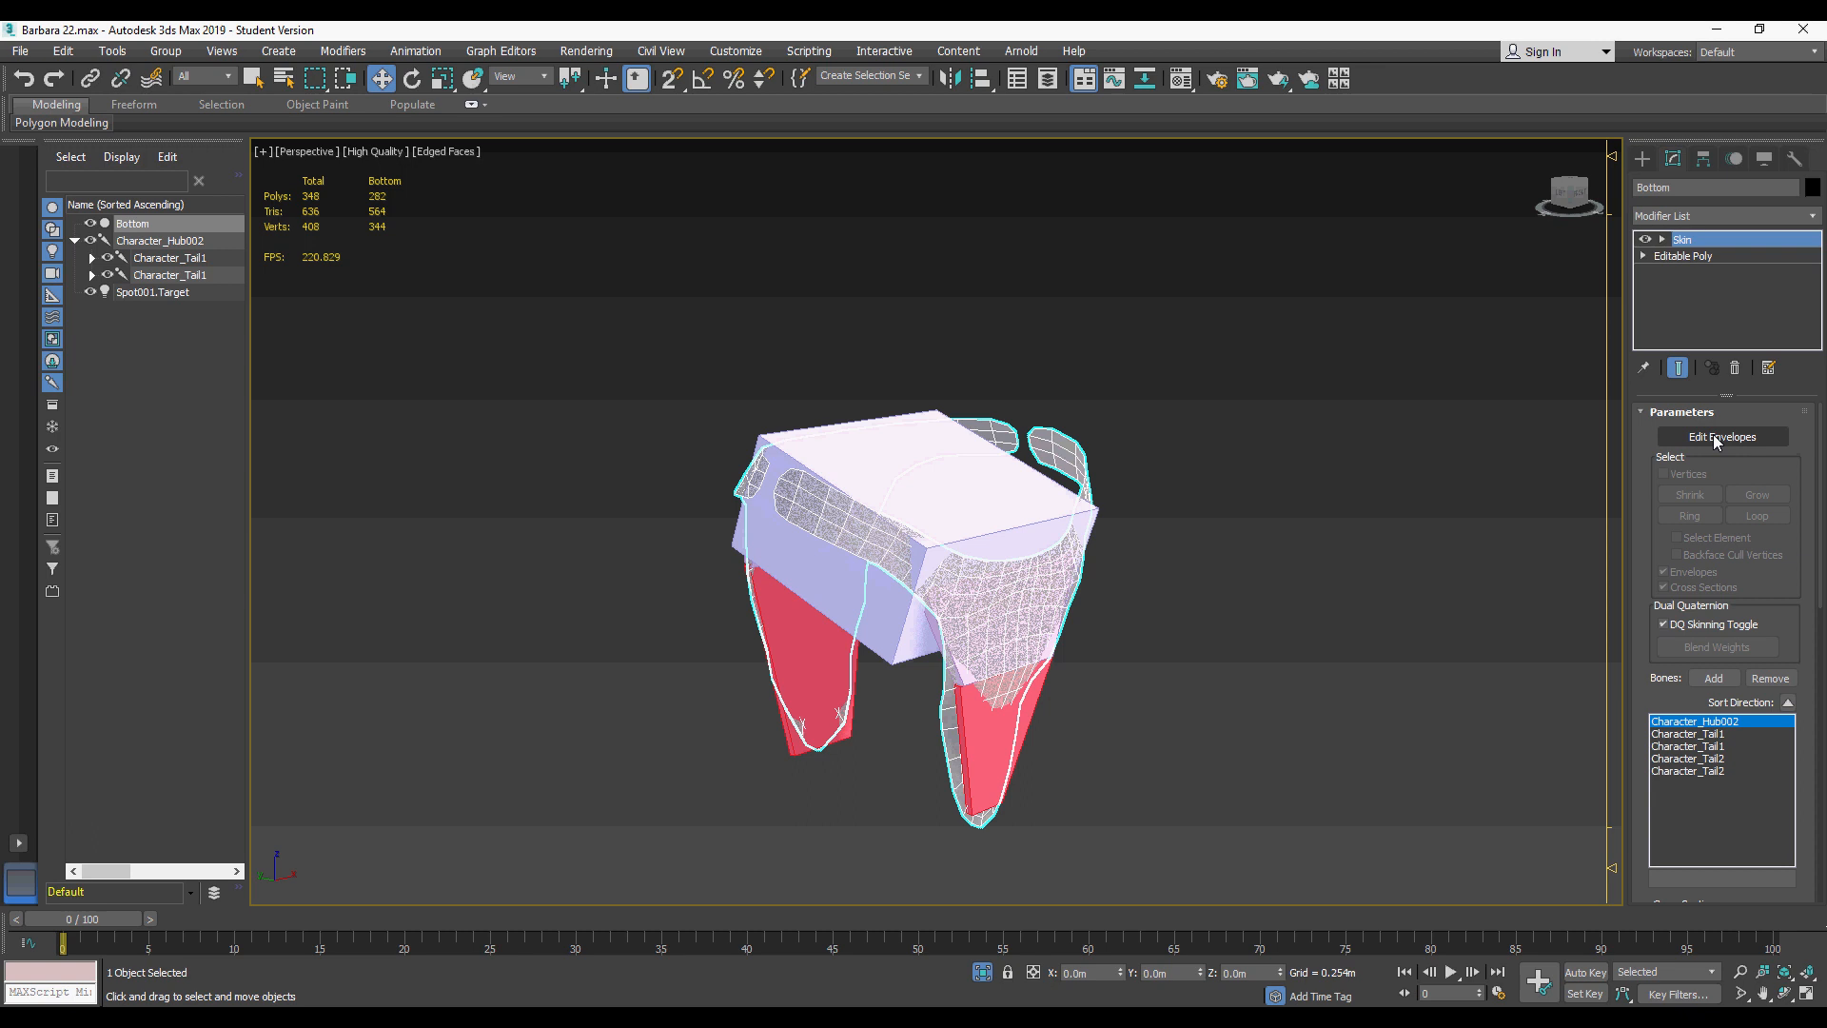
{"action": "left_click", "coordinate": [1664, 473]}
Step: Examine Character_Hub002's weight distribution on the underwear mesh from the front, side and back
{"action": "middle_click_drag", "start_coordinate": [1606, 510], "coordinate": [1243, 630], "text": "alt"}
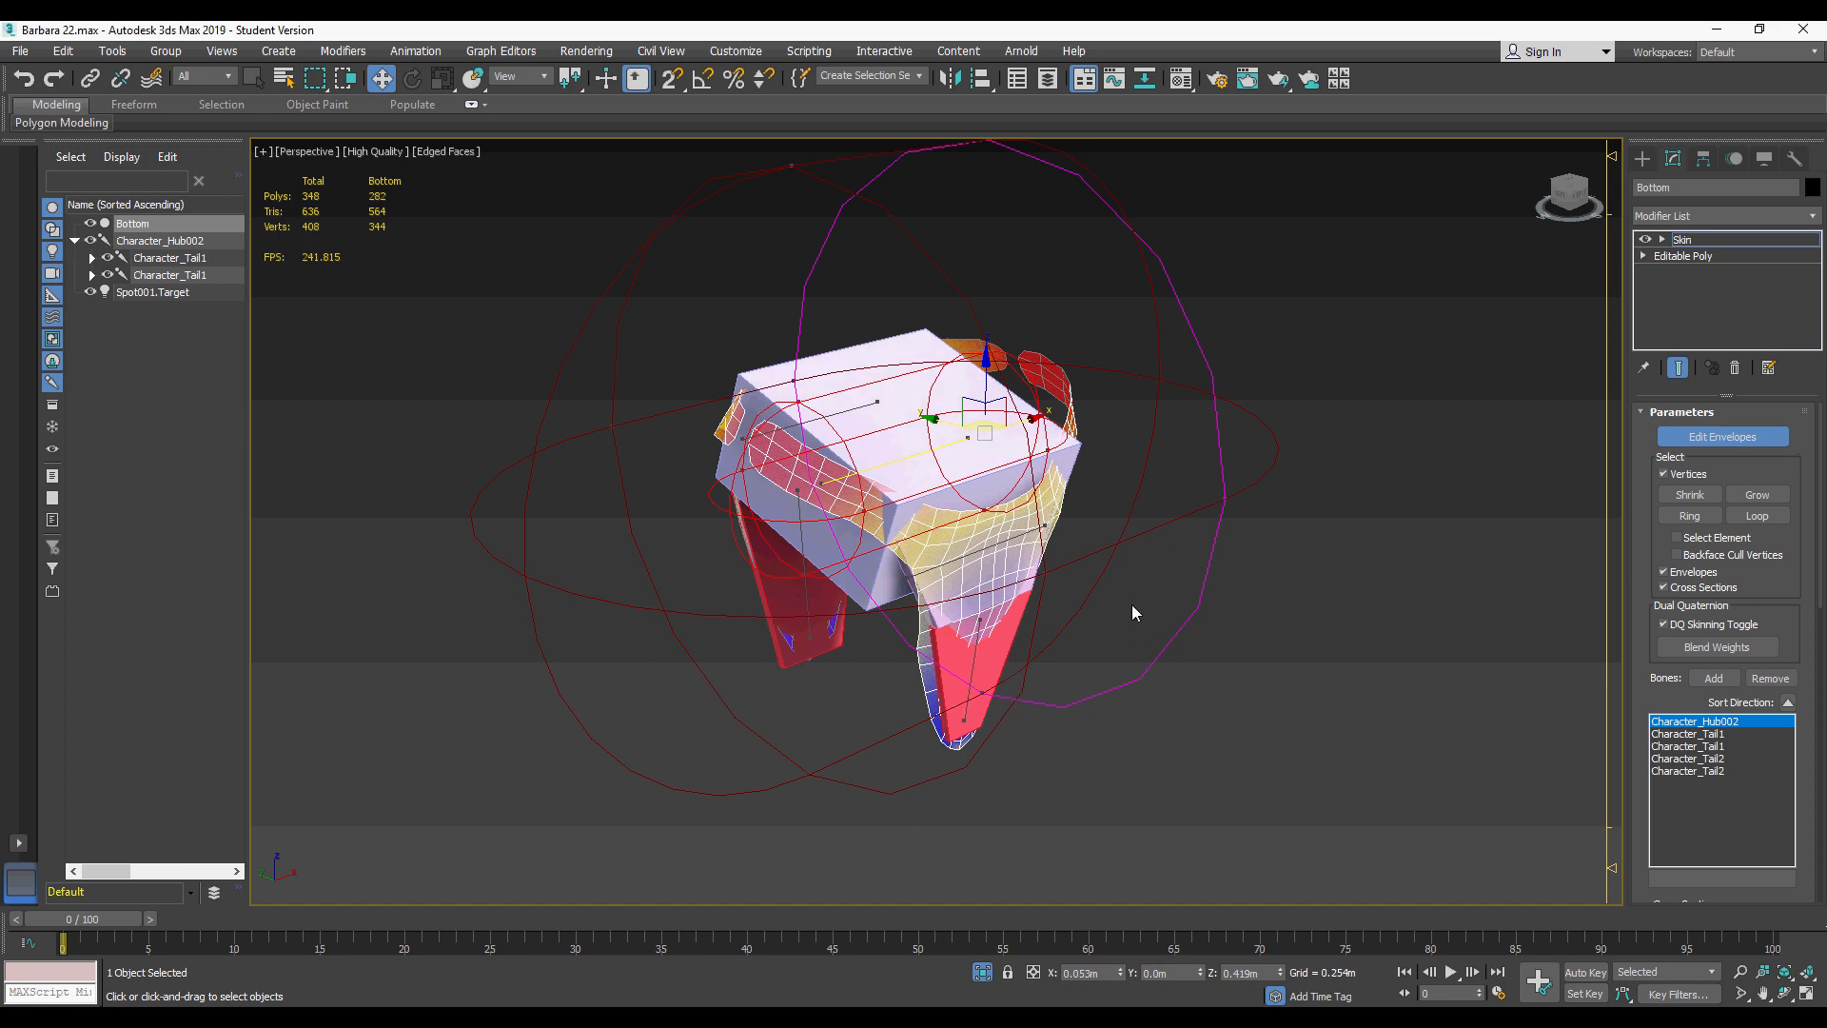
{"action": "middle_click_drag", "start_coordinate": [757, 429], "coordinate": [784, 495], "text": "alt"}
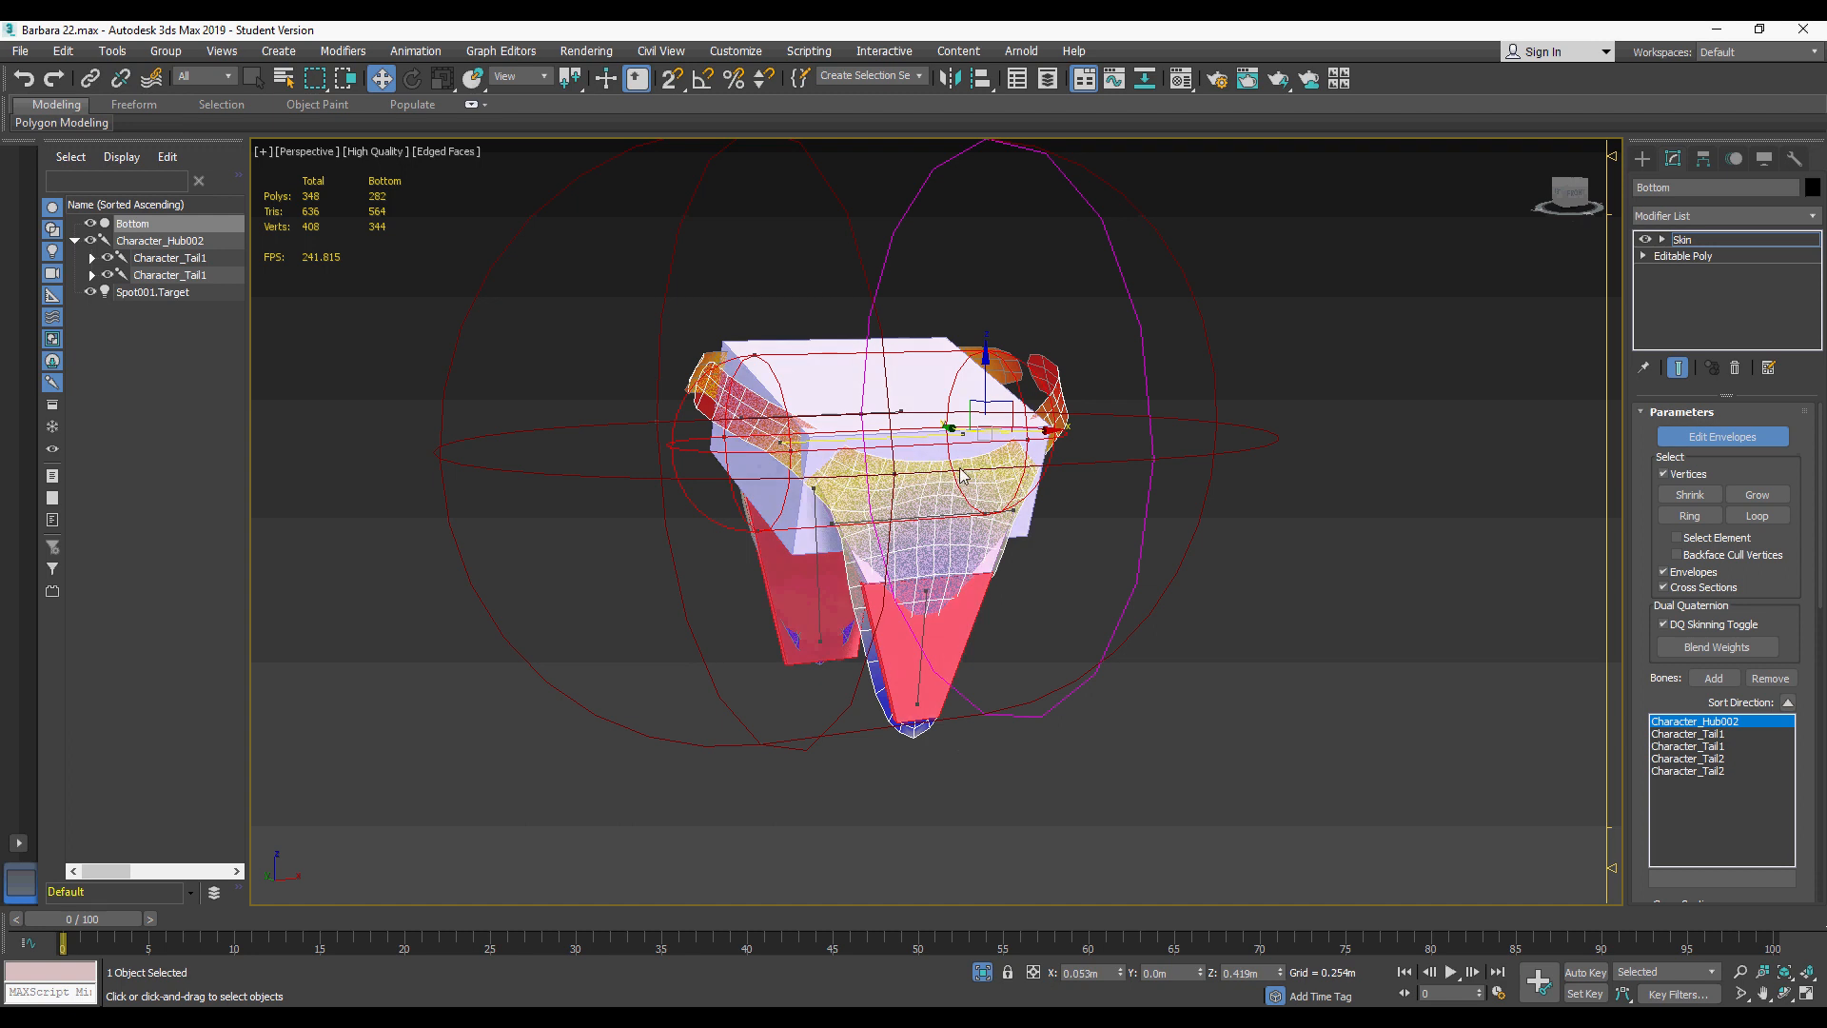
{"action": "middle_click_drag", "start_coordinate": [723, 441], "coordinate": [883, 463], "text": "alt"}
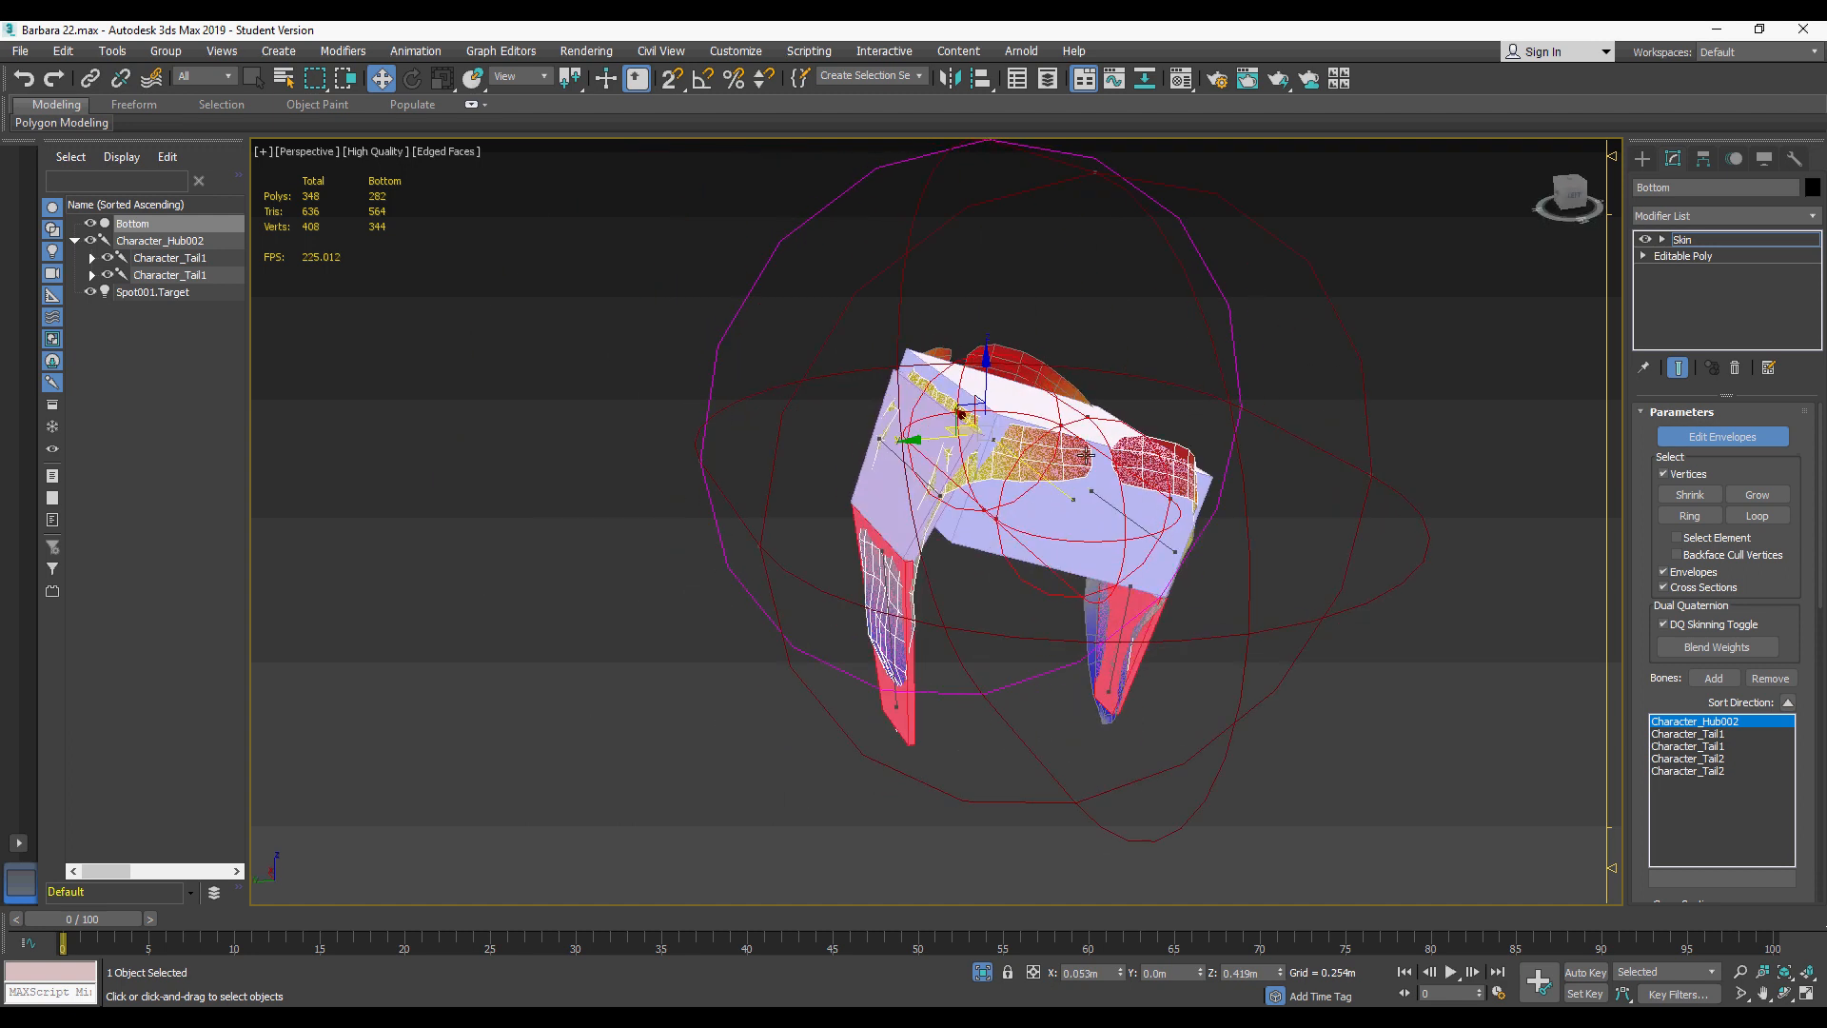
{"action": "middle_click_drag", "start_coordinate": [1101, 523], "coordinate": [1038, 476]}
{"action": "middle_click_drag", "start_coordinate": [1035, 483], "coordinate": [959, 483], "text": "alt"}
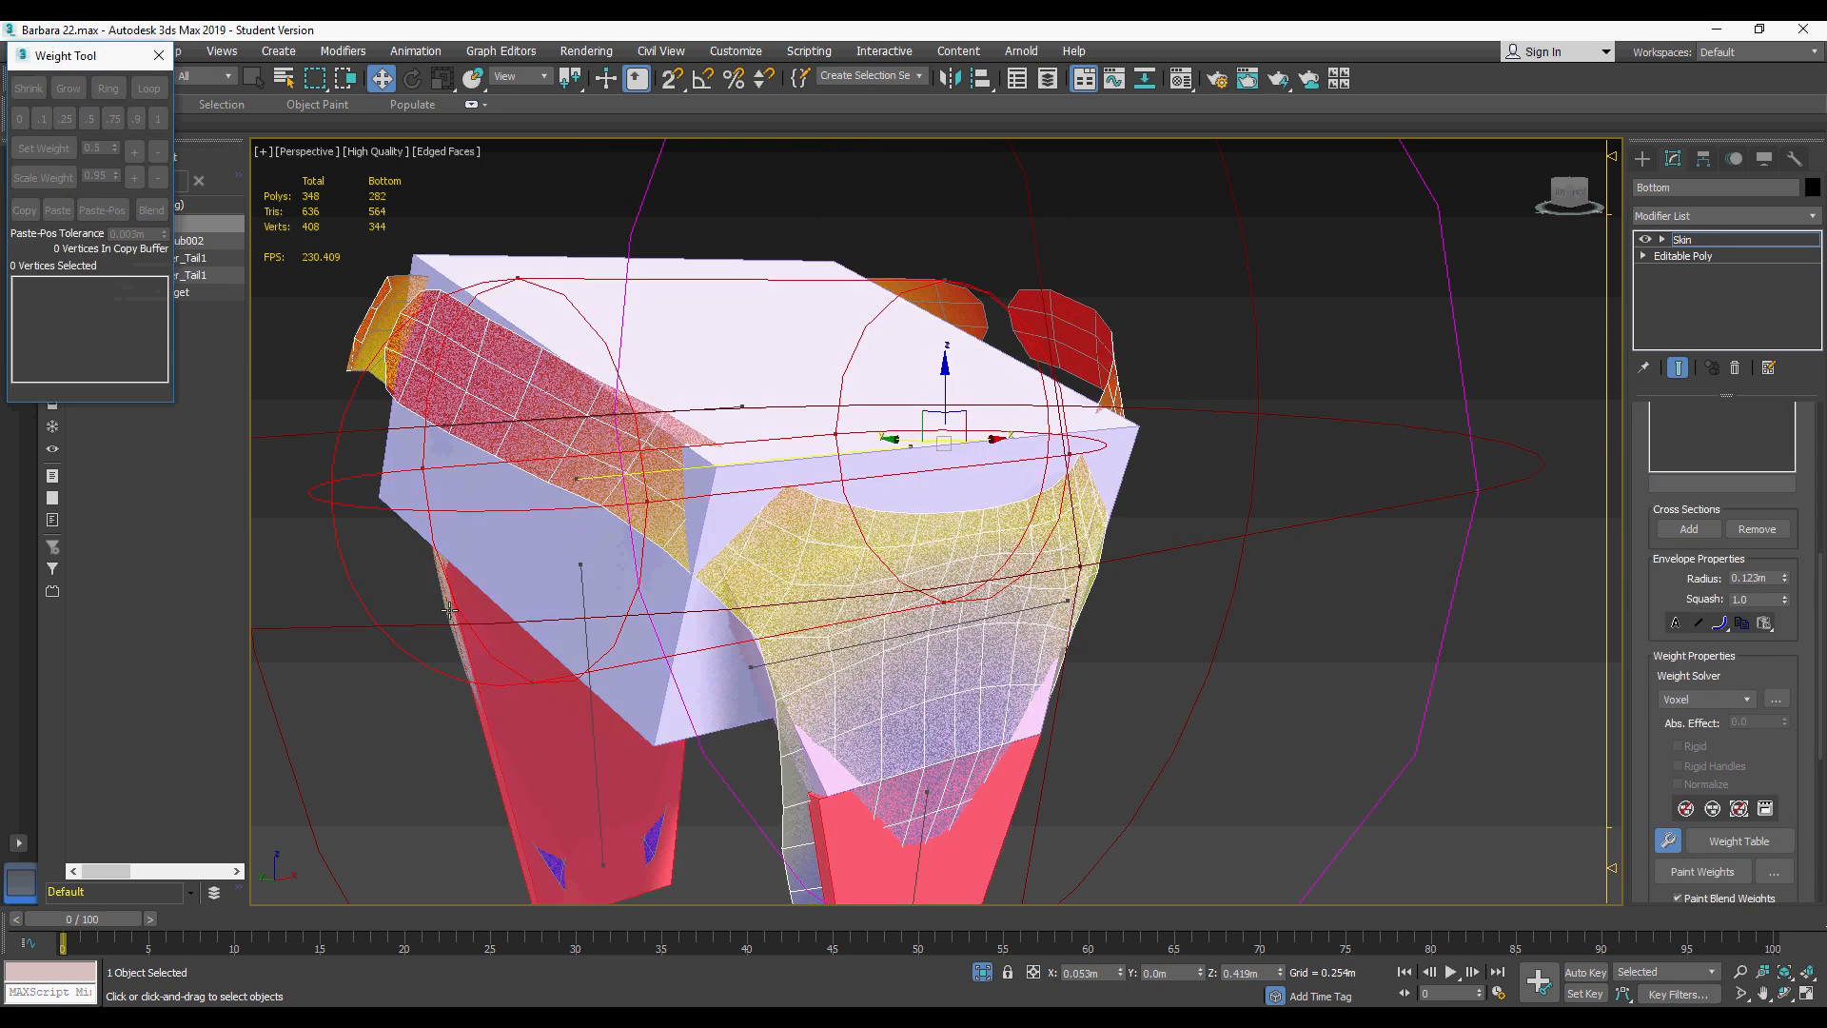
Step: Select vertex loops along the underwear's waistband and raise their Character_Hub002 weight with the Weight Tool
{"action": "middle_click_drag", "start_coordinate": [818, 457], "coordinate": [799, 533], "text": "alt"}
{"action": "left_click_drag", "start_coordinate": [937, 490], "coordinate": [1013, 542]}
{"action": "left_click", "coordinate": [139, 120]}
{"action": "left_click", "coordinate": [126, 183]}
{"action": "middle_click_drag", "start_coordinate": [857, 514], "coordinate": [961, 438], "text": "alt"}
{"action": "left_click_drag", "start_coordinate": [1095, 395], "coordinate": [1208, 433]}
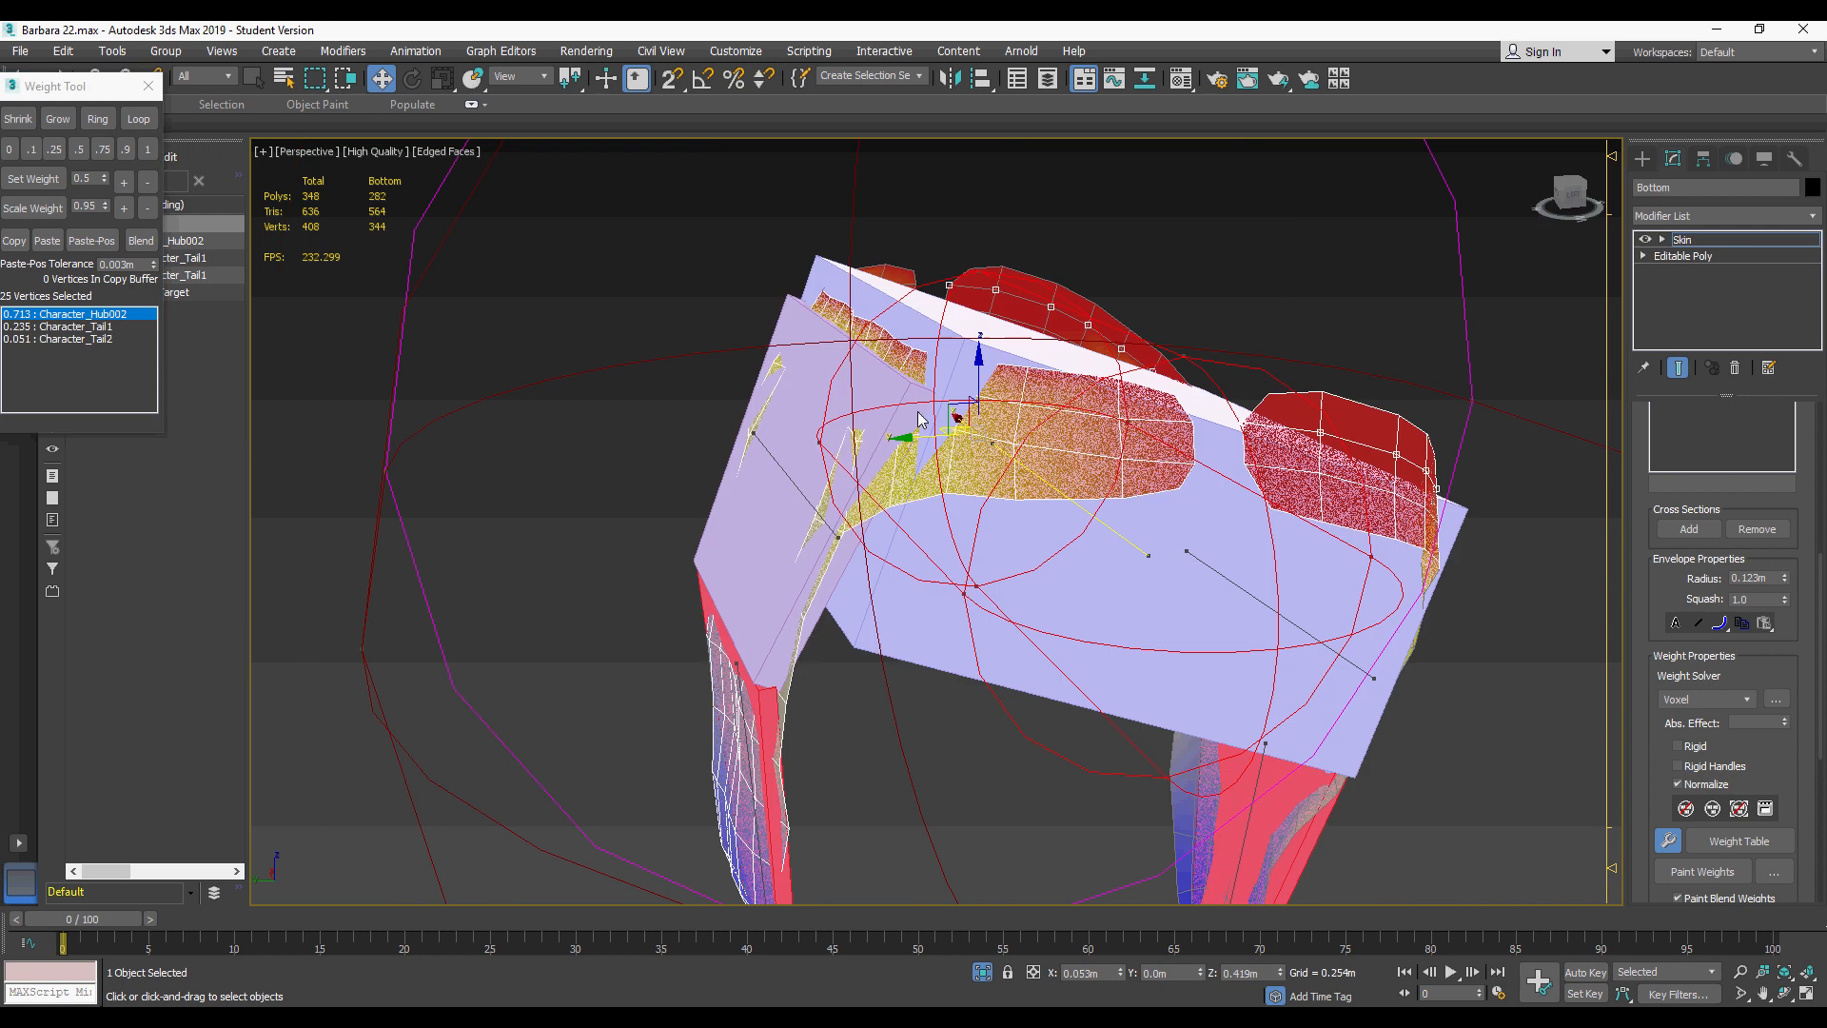
{"action": "left_click", "coordinate": [138, 120]}
{"action": "left_click", "coordinate": [127, 186]}
Step: Raise the Character_Hub002 weight on further vertex loops around the upper edges of the front and back panels
{"action": "middle_click_drag", "start_coordinate": [951, 428], "coordinate": [789, 409], "text": "alt"}
{"action": "left_click_drag", "start_coordinate": [781, 357], "coordinate": [866, 409]}
{"action": "middle_click_drag", "start_coordinate": [790, 409], "coordinate": [752, 409], "text": "alt"}
{"action": "left_click", "coordinate": [138, 120]}
{"action": "left_click", "coordinate": [128, 184]}
{"action": "left_click", "coordinate": [139, 122]}
{"action": "left_click", "coordinate": [126, 184]}
{"action": "left_click_drag", "start_coordinate": [647, 390], "coordinate": [709, 432]}
{"action": "left_click", "coordinate": [136, 131]}
{"action": "middle_click_drag", "start_coordinate": [913, 418], "coordinate": [761, 428], "text": "alt"}
{"action": "left_click", "coordinate": [1313, 533]}
Step: Make the back panel's Tail1 and Tail2 bones see-through and resume editing the Bottom mesh's weights with the Weight Tool
{"action": "left_click", "coordinate": [1668, 840]}
{"action": "scroll", "coordinate": [1727, 656], "scroll_direction": "up", "scroll_amount": 5}
{"action": "left_click", "coordinate": [1730, 448]}
{"action": "left_click", "coordinate": [667, 400]}
{"action": "left_click", "coordinate": [657, 504], "text": "ctrl"}
{"action": "key", "text": "alt+x"}
{"action": "left_click", "coordinate": [904, 609]}
{"action": "left_click", "coordinate": [1723, 438]}
{"action": "left_click", "coordinate": [1668, 871]}
Step: Set the Character_Hub002 weight to 0 on vertex loops in the lower part of the front panel
{"action": "left_click", "coordinate": [133, 120]}
{"action": "left_click", "coordinate": [10, 149]}
{"action": "mouse_move", "coordinate": [676, 489]}
{"action": "middle_mouse_down", "text": "alt"}
{"action": "mouse_move", "coordinate": [1325, 445]}
{"action": "mouse_move", "coordinate": [691, 475]}
{"action": "middle_mouse_up", "text": "alt"}
{"action": "left_click", "coordinate": [683, 487]}
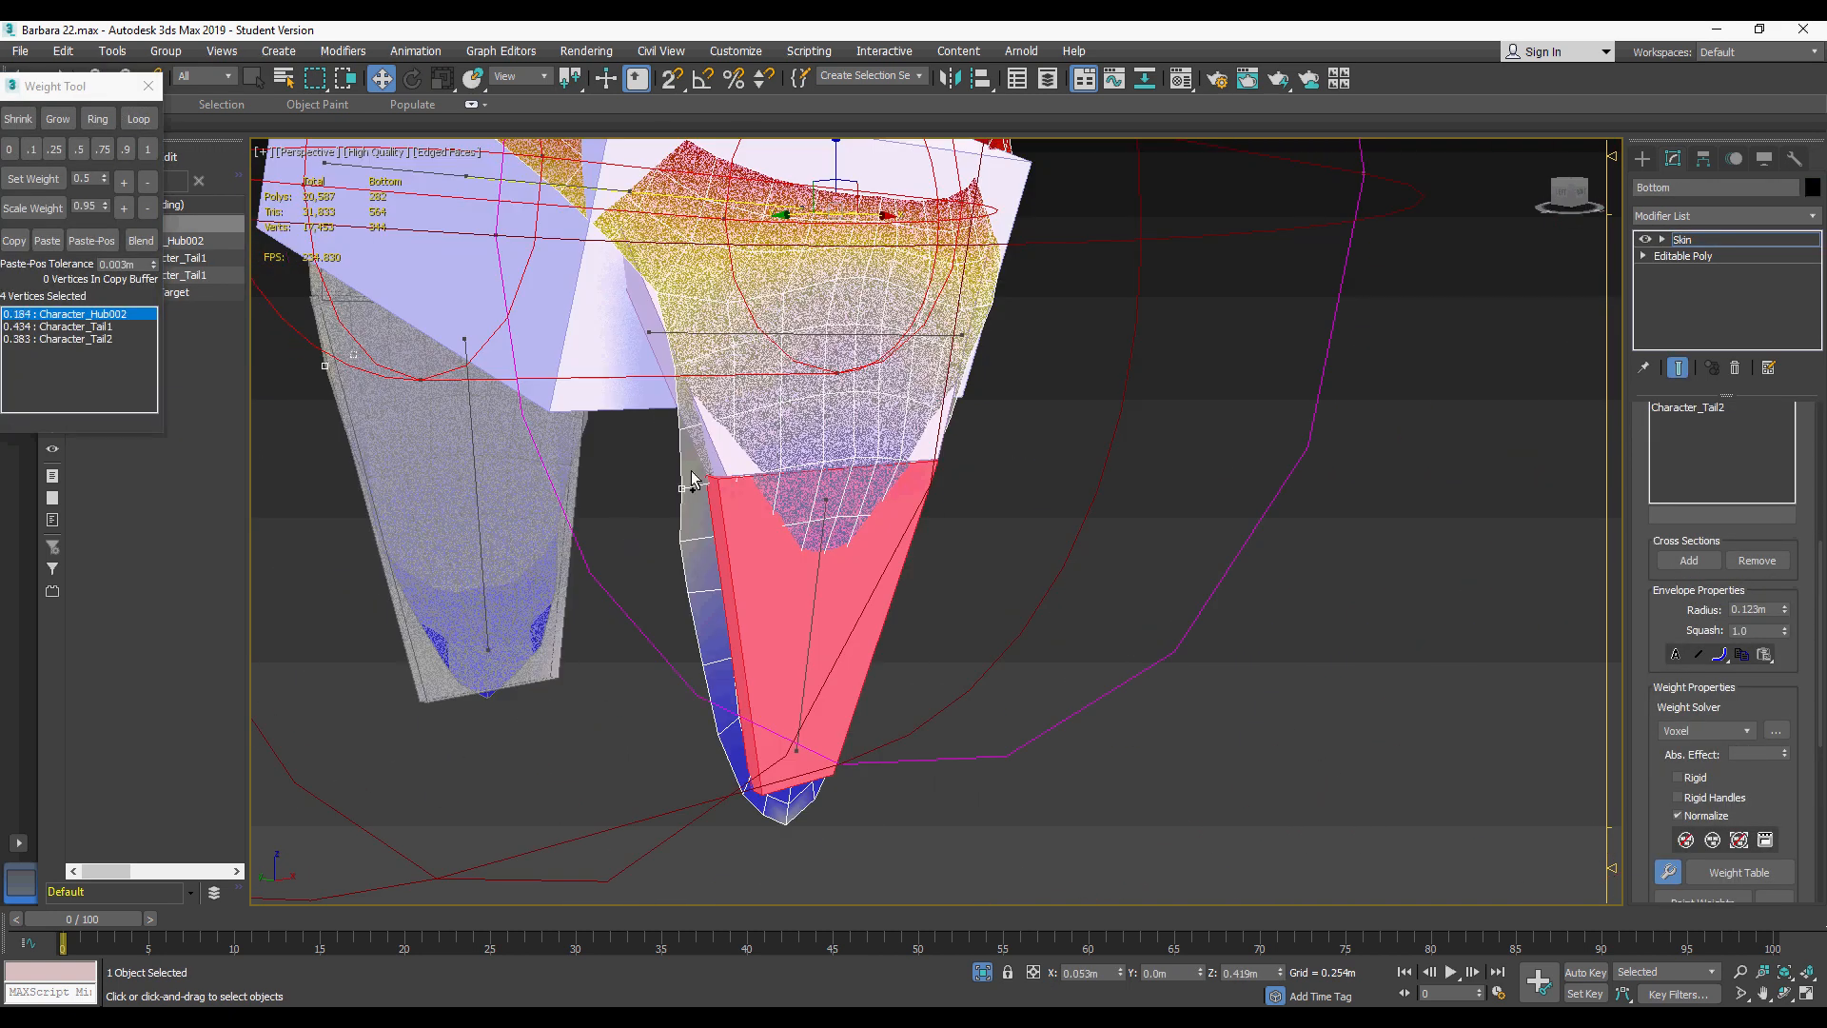
{"action": "left_click", "coordinate": [135, 121]}
{"action": "left_click", "coordinate": [11, 151]}
Step: Set the Character_Hub002 weight to 0 on vertex loops in the lower part of the back panel
{"action": "middle_click_drag", "start_coordinate": [428, 447], "coordinate": [809, 447], "text": "alt"}
{"action": "left_click", "coordinate": [809, 524]}
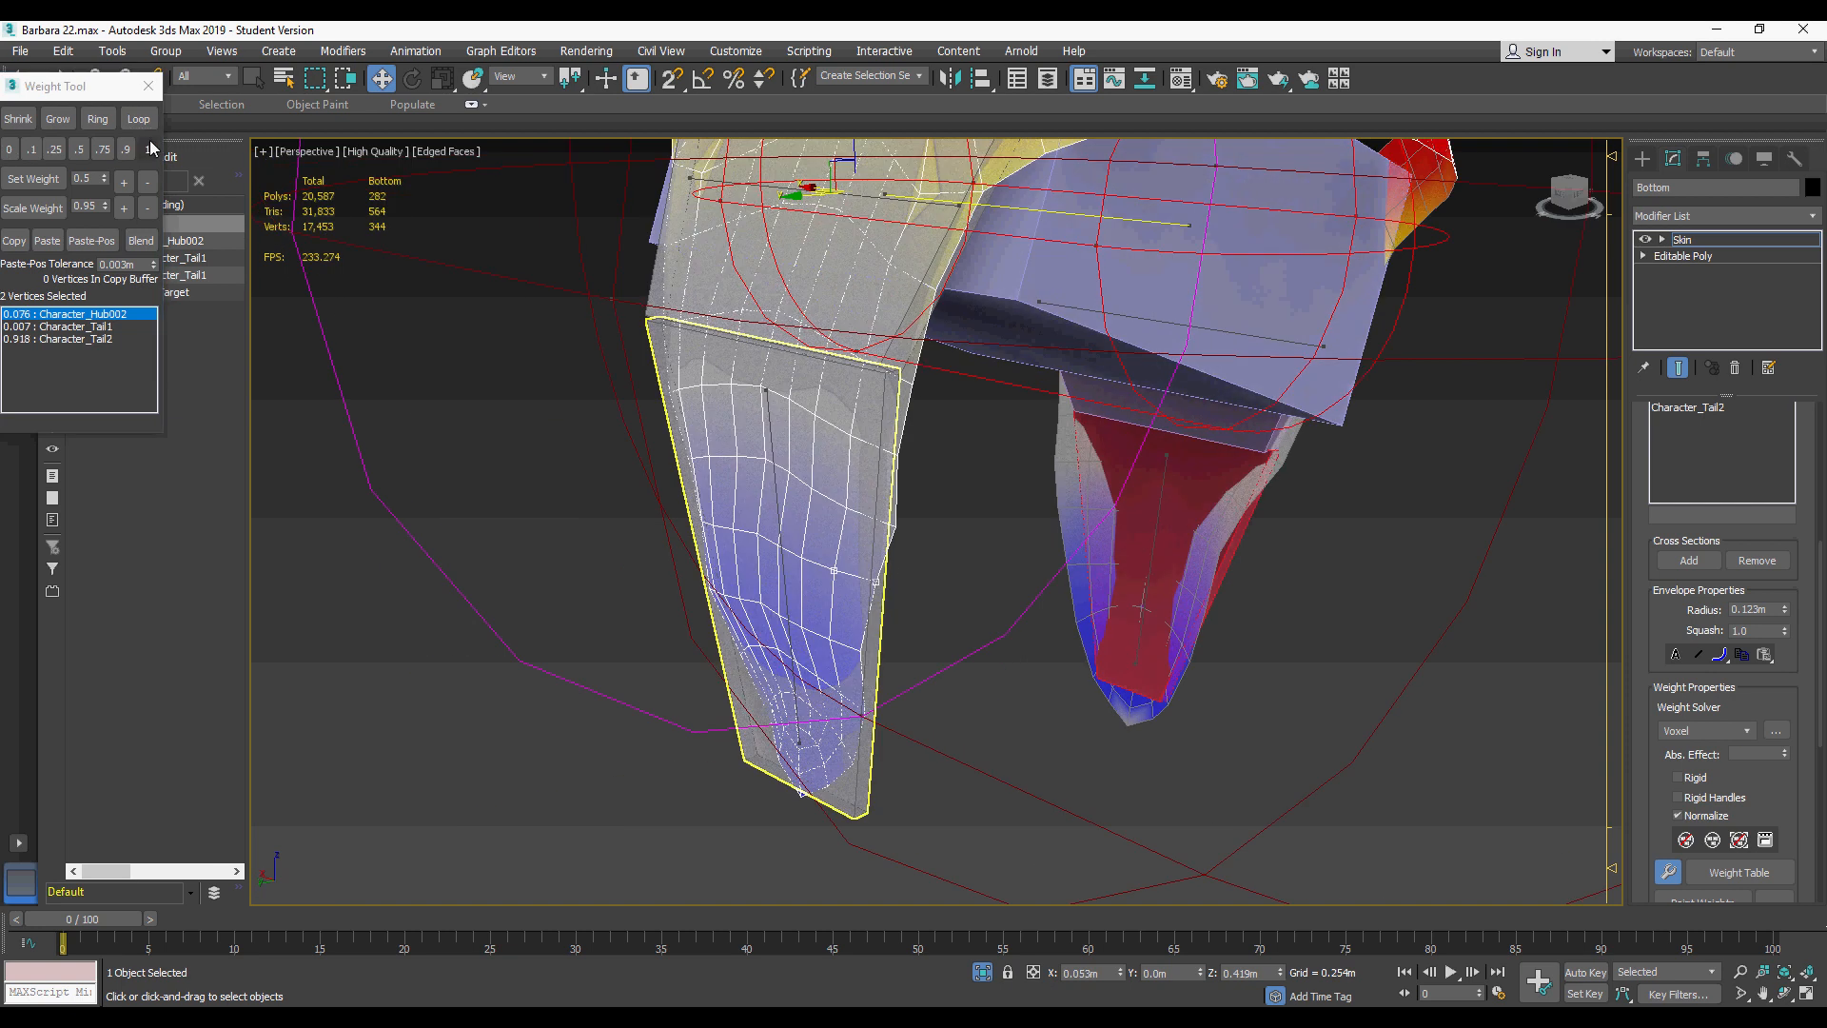
{"action": "left_click", "coordinate": [137, 120]}
{"action": "middle_click_drag", "start_coordinate": [1132, 528], "coordinate": [818, 519], "text": "alt"}
{"action": "left_click", "coordinate": [761, 533]}
{"action": "left_click", "coordinate": [138, 120]}
{"action": "left_click", "coordinate": [11, 150]}
Step: Try rotating the front Character_Tail2 bone to test the cloth deformation, and undo the rotation
{"action": "middle_click_drag", "start_coordinate": [570, 380], "coordinate": [666, 410], "text": "alt"}
{"action": "left_click", "coordinate": [885, 609]}
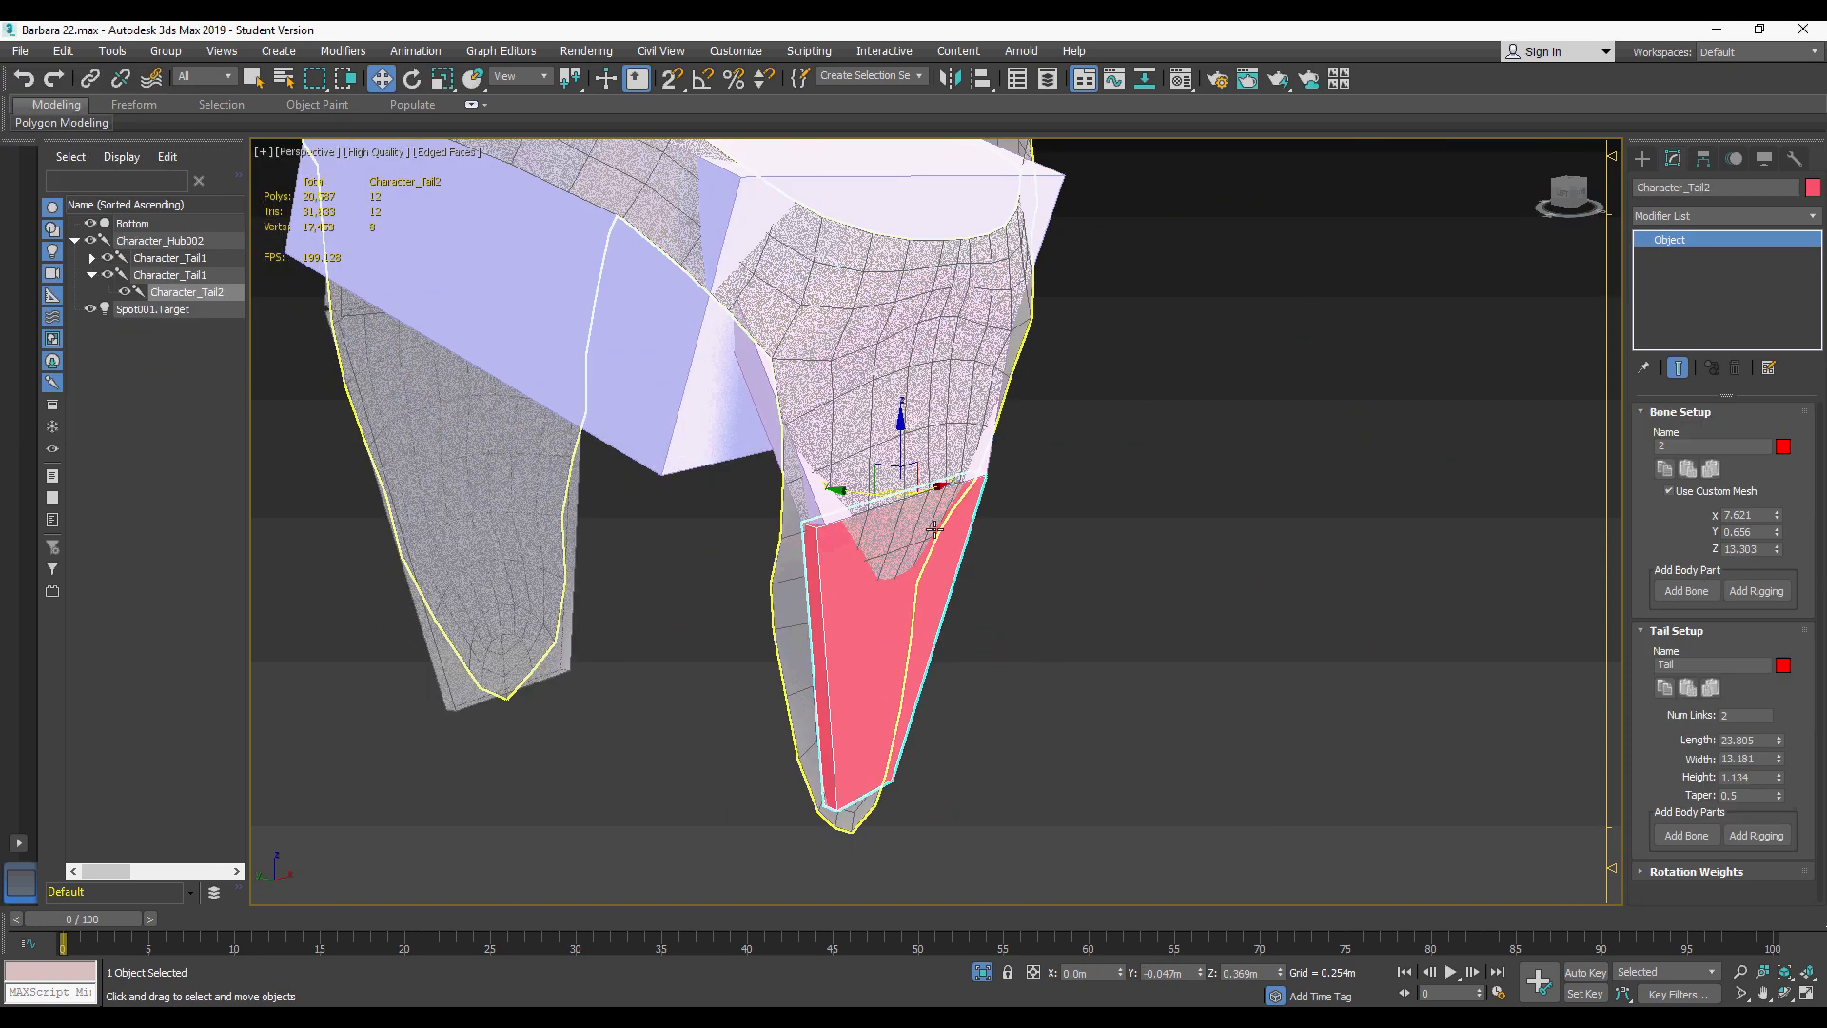
{"action": "key", "text": "e"}
{"action": "left_click", "coordinate": [919, 352]}
{"action": "left_click_drag", "start_coordinate": [937, 238], "coordinate": [927, 183]}
{"action": "key", "text": "ctrl+z"}
Step: Turn off see-through display for the back Character_Tail2 bone and return to envelope editing on the Bottom mesh
{"action": "middle_click_drag", "start_coordinate": [571, 418], "coordinate": [790, 428], "text": "alt"}
{"action": "left_click", "coordinate": [709, 609]}
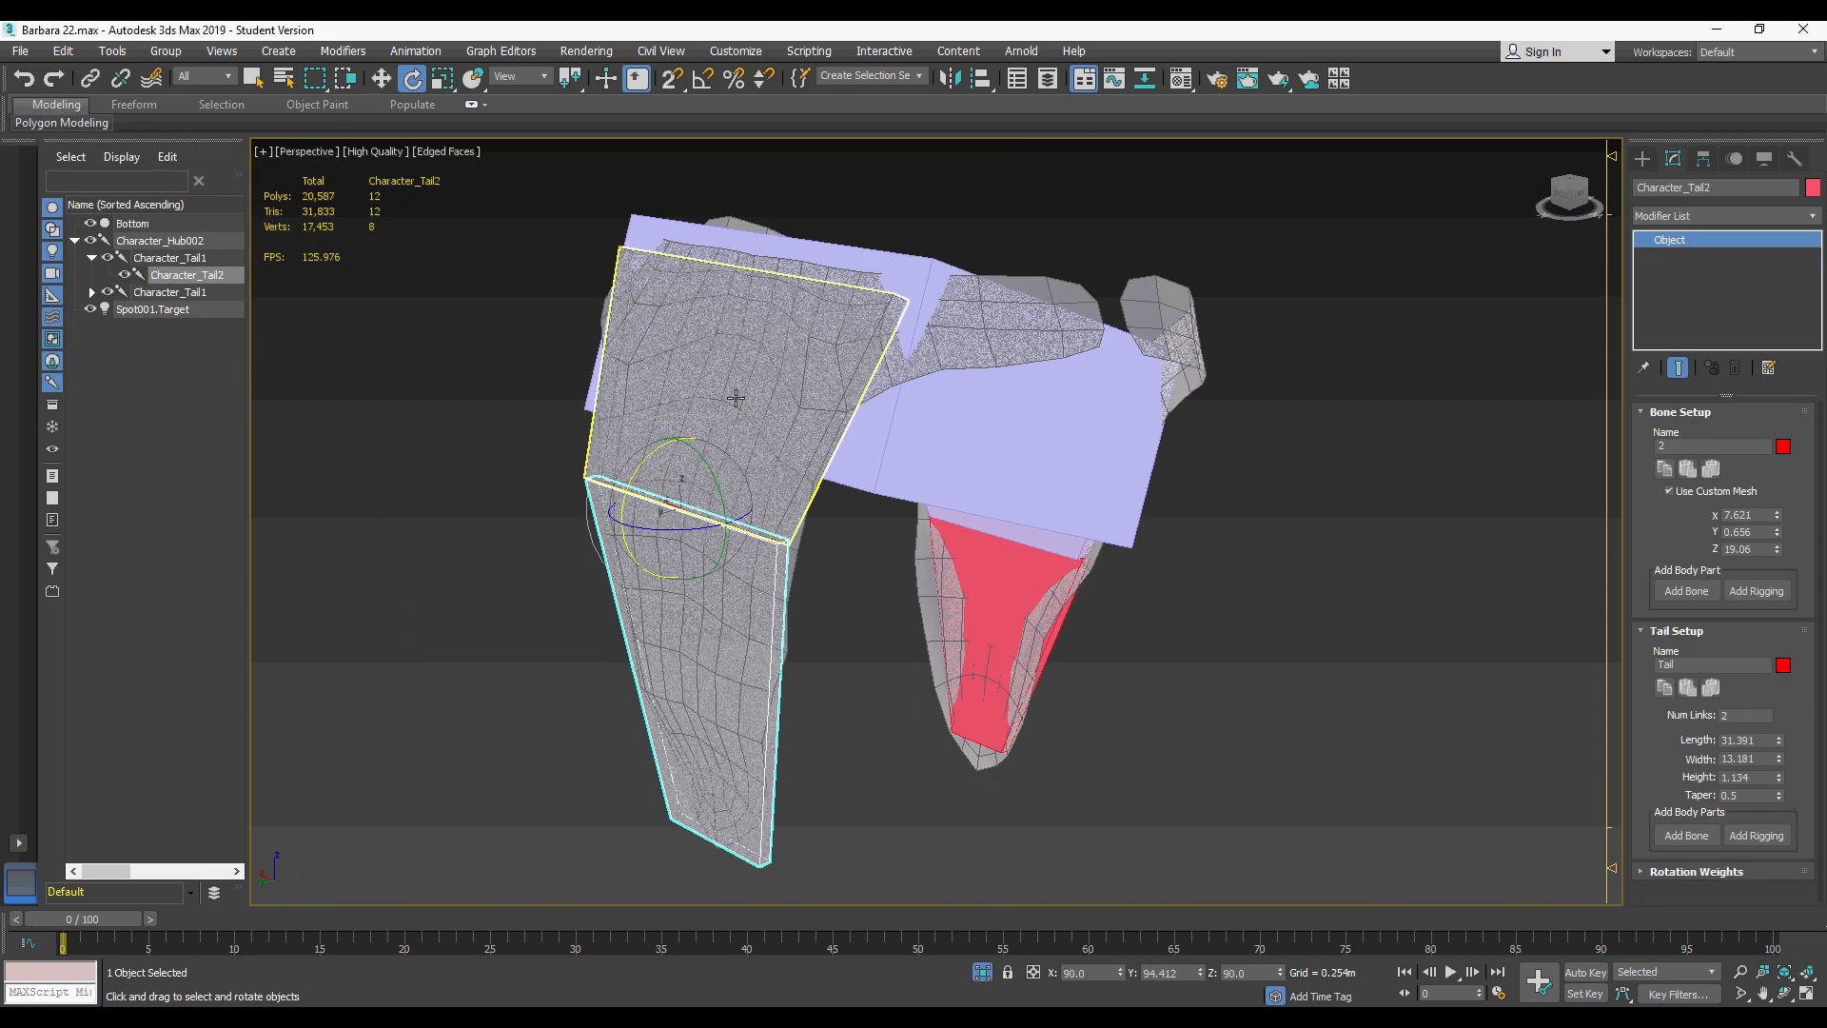
{"action": "key", "text": "alt+x"}
{"action": "left_click", "coordinate": [1003, 329]}
{"action": "left_click", "coordinate": [1722, 436]}
Step: Reduce the Character_Tail2 weight on vertex loops of the cloth panels, setting one loop to 0, and leave envelope editing
{"action": "left_click", "coordinate": [139, 120]}
{"action": "left_click", "coordinate": [71, 339]}
{"action": "middle_click_drag", "start_coordinate": [952, 533], "coordinate": [742, 528], "text": "alt"}
{"action": "left_click", "coordinate": [1127, 493]}
{"action": "left_click", "coordinate": [139, 120]}
{"action": "left_click", "coordinate": [72, 339]}
{"action": "left_click", "coordinate": [7, 155]}
{"action": "middle_click_drag", "start_coordinate": [913, 494], "coordinate": [780, 495], "text": "alt"}
{"action": "left_click", "coordinate": [139, 120]}
{"action": "left_click", "coordinate": [145, 183]}
{"action": "left_click", "coordinate": [1722, 436]}
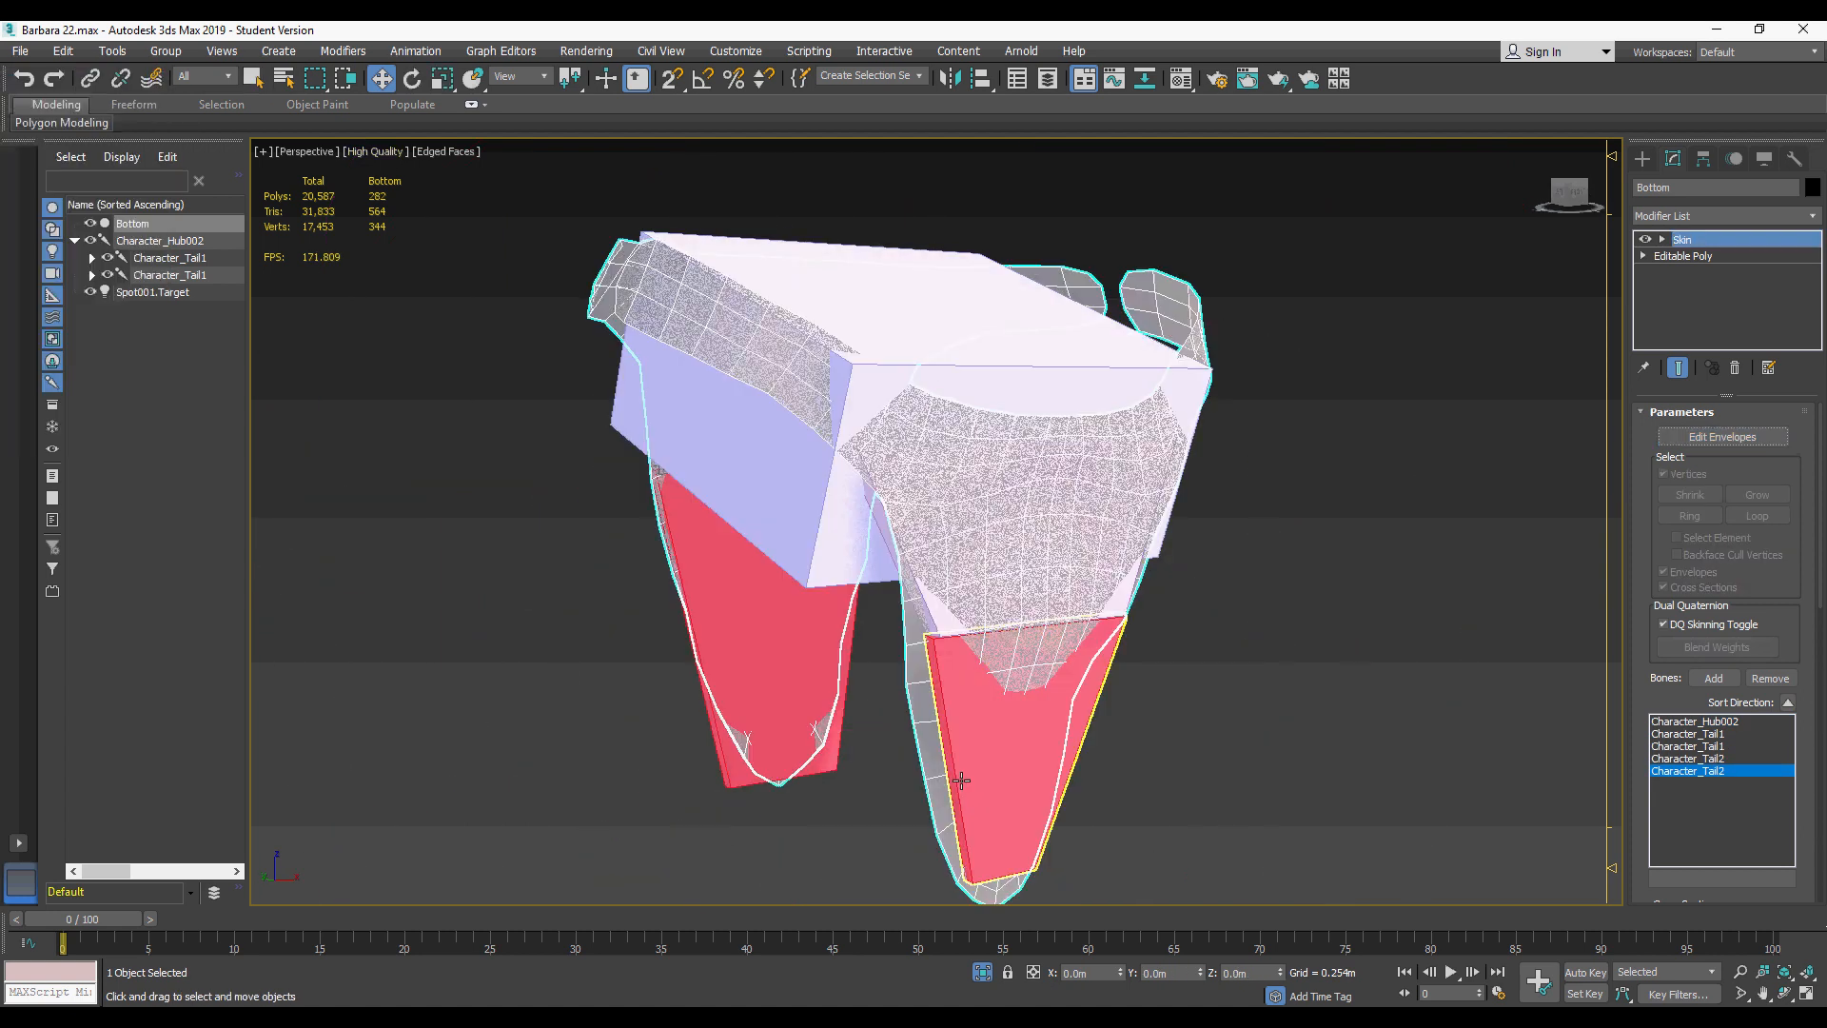
Step: Test the reduced weights by rotating the front Character_Tail2 bone, and undo the rotation
{"action": "left_click", "coordinate": [961, 777]}
{"action": "key", "text": "e"}
{"action": "left_click_drag", "start_coordinate": [1082, 636], "coordinate": [1101, 741]}
{"action": "key", "text": "ctrl+z"}
{"action": "middle_click_drag", "start_coordinate": [1047, 571], "coordinate": [913, 561], "text": "alt"}
{"action": "left_click", "coordinate": [1151, 219]}
{"action": "left_click", "coordinate": [1700, 437]}
{"action": "left_click_drag", "start_coordinate": [1821, 580], "coordinate": [1821, 716]}
{"action": "left_click", "coordinate": [1668, 893]}
{"action": "left_click", "coordinate": [152, 88]}
{"action": "left_click_drag", "start_coordinate": [1822, 632], "coordinate": [1821, 494]}
{"action": "left_click", "coordinate": [1717, 436]}
Step: Try rotating the back Character_Tail2 bone to test the back panel, and undo the rotation
{"action": "left_click", "coordinate": [811, 799]}
{"action": "left_click_drag", "start_coordinate": [700, 419], "coordinate": [705, 490]}
{"action": "key", "text": "ctrl+z"}
Step: Reopen the Weight Tool on the Bottom mesh and lower the selected vertices' Character_Tail1 weight
{"action": "left_click", "coordinate": [828, 450]}
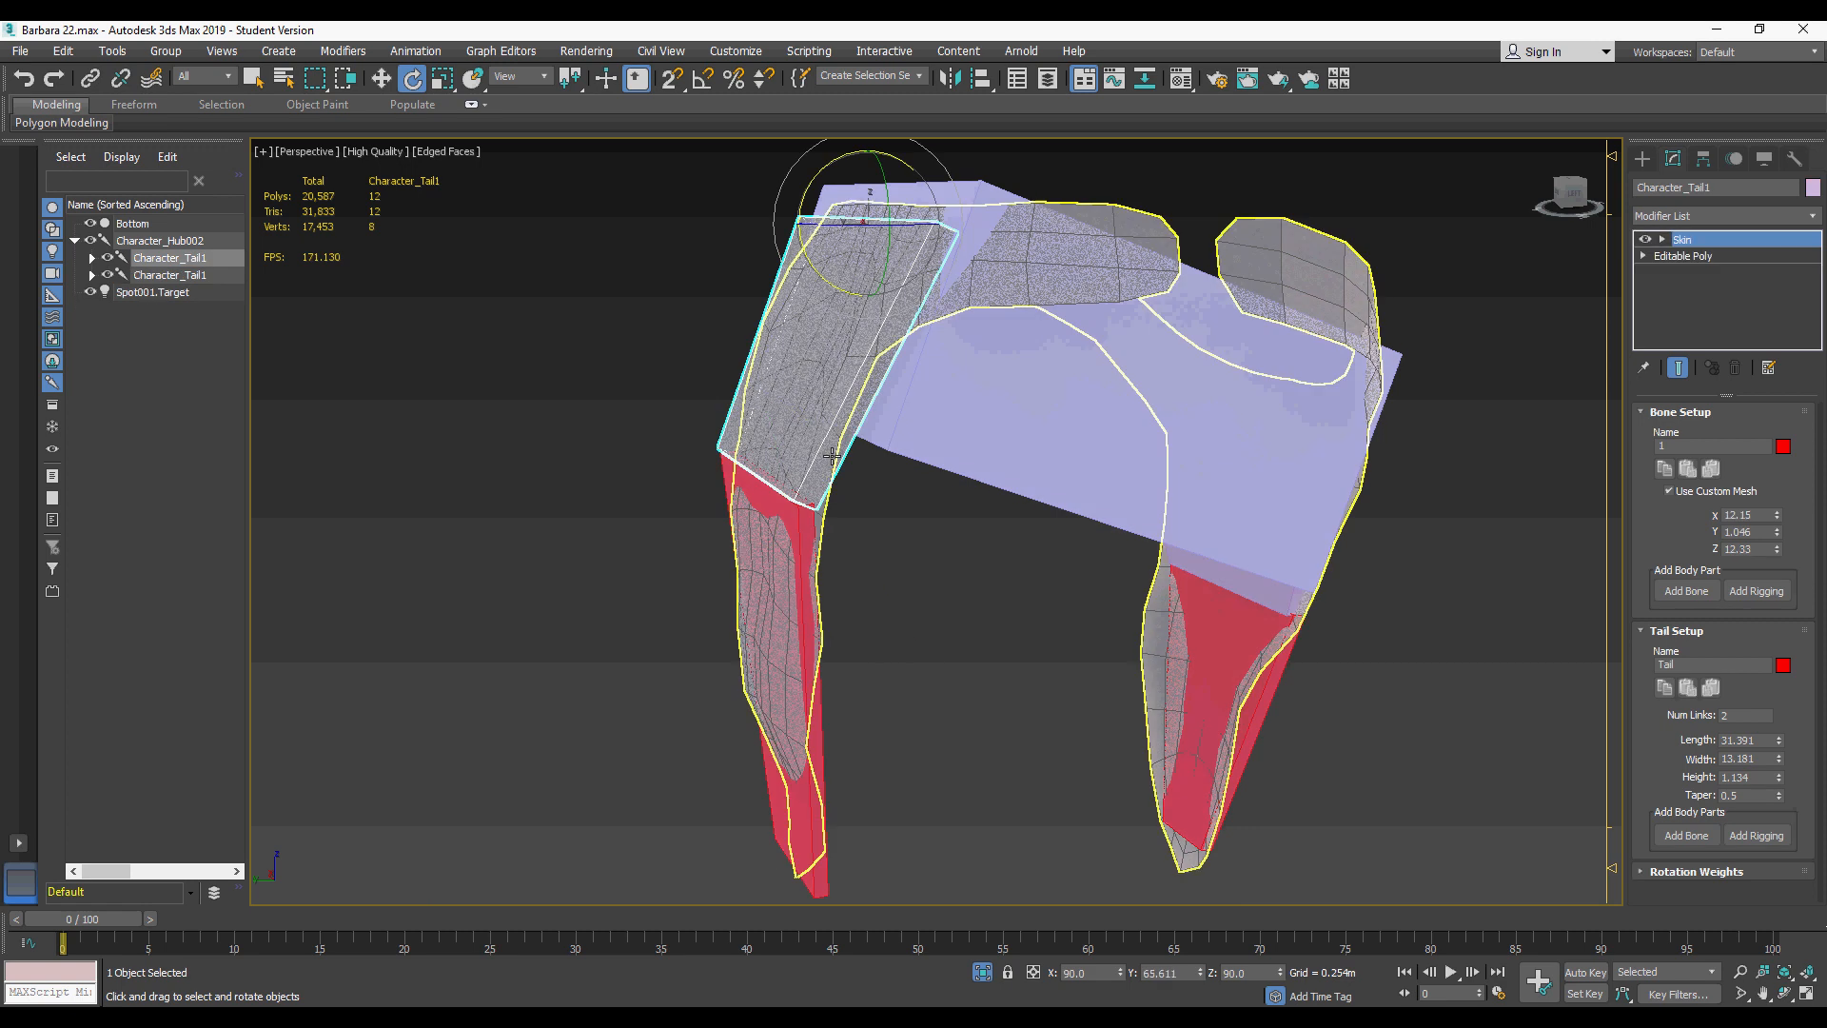
{"action": "middle_click_drag", "start_coordinate": [856, 476], "coordinate": [970, 466], "text": "alt"}
{"action": "left_click", "coordinate": [1713, 437]}
{"action": "left_click_drag", "start_coordinate": [1821, 514], "coordinate": [1821, 685]}
{"action": "left_click", "coordinate": [1668, 812]}
{"action": "left_click", "coordinate": [77, 334]}
{"action": "left_click", "coordinate": [152, 184]}
{"action": "left_click", "coordinate": [1682, 240]}
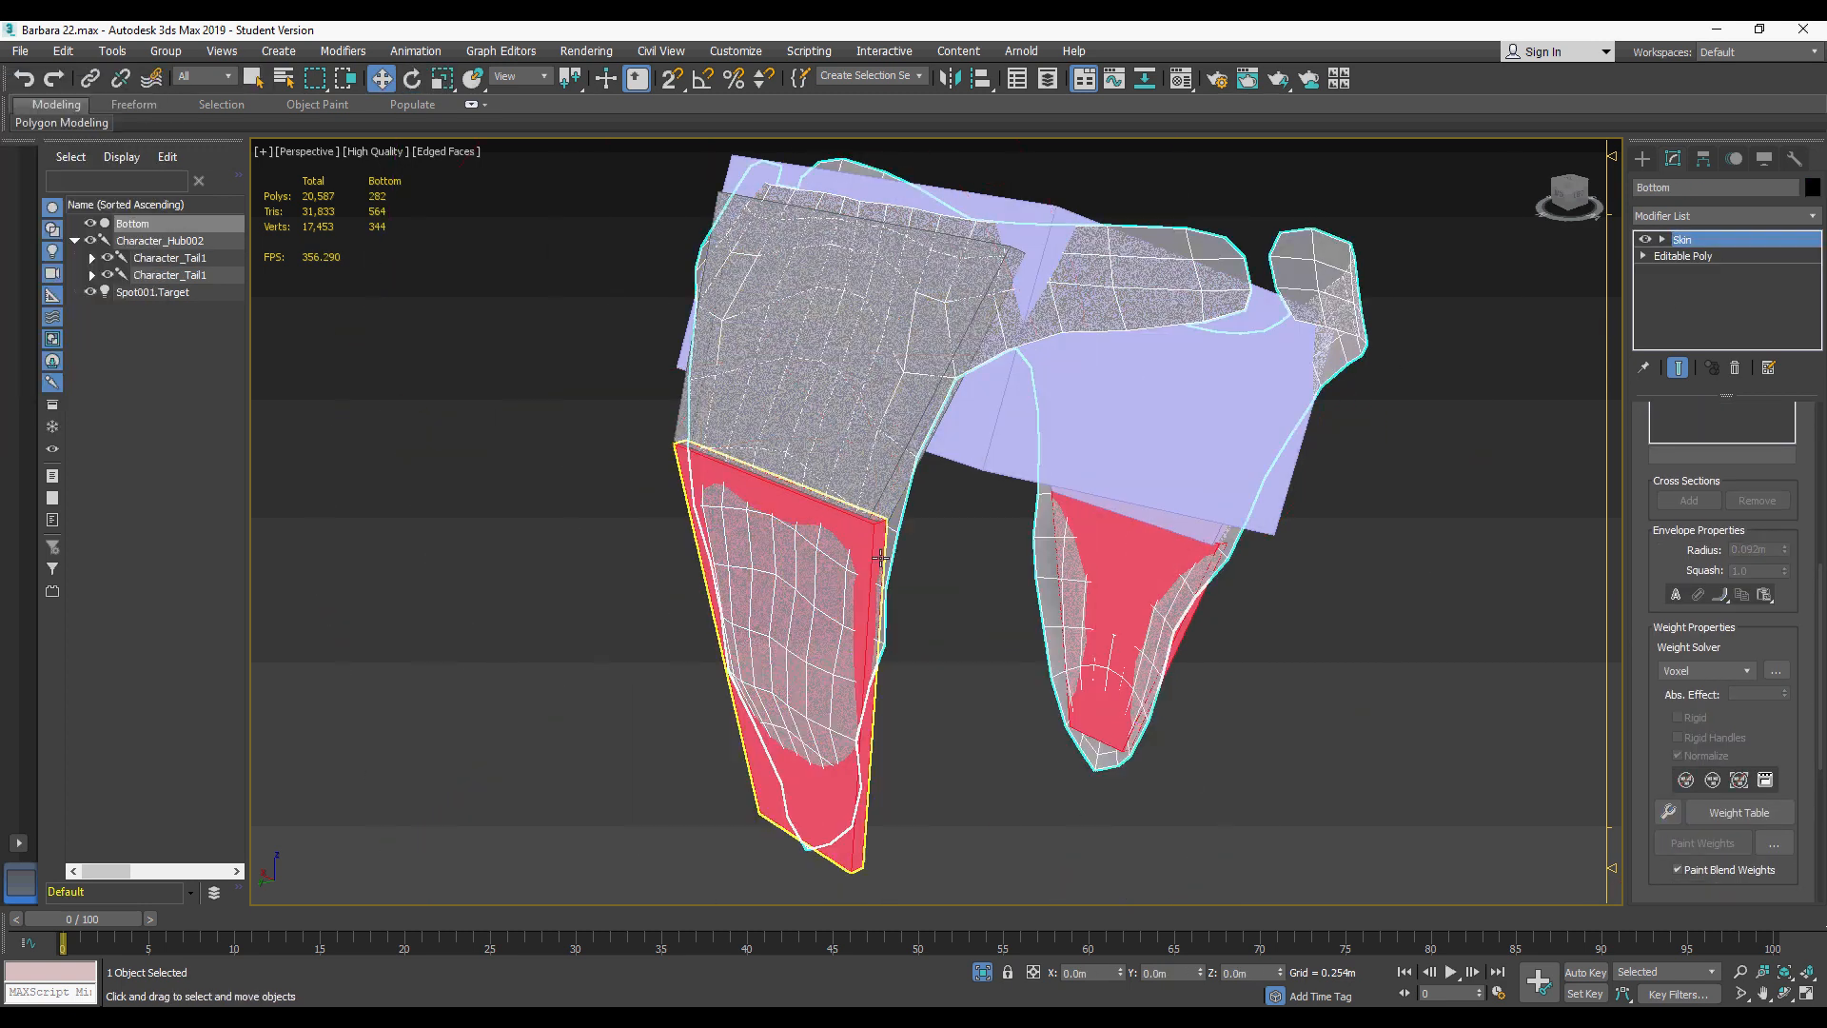
Step: Test the cloth by rotating the back and front tail bones, undoing the test rotation
{"action": "left_click", "coordinate": [809, 799]}
{"action": "scroll", "coordinate": [762, 471], "scroll_direction": "down", "scroll_amount": 4}
{"action": "middle_click_drag", "start_coordinate": [762, 471], "coordinate": [999, 514], "text": "alt"}
{"action": "left_click", "coordinate": [971, 666]}
{"action": "left_click_drag", "start_coordinate": [1022, 588], "coordinate": [1024, 641]}
{"action": "key", "text": "ctrl+z"}
{"action": "left_click", "coordinate": [861, 399]}
{"action": "left_click_drag", "start_coordinate": [834, 430], "coordinate": [846, 456]}
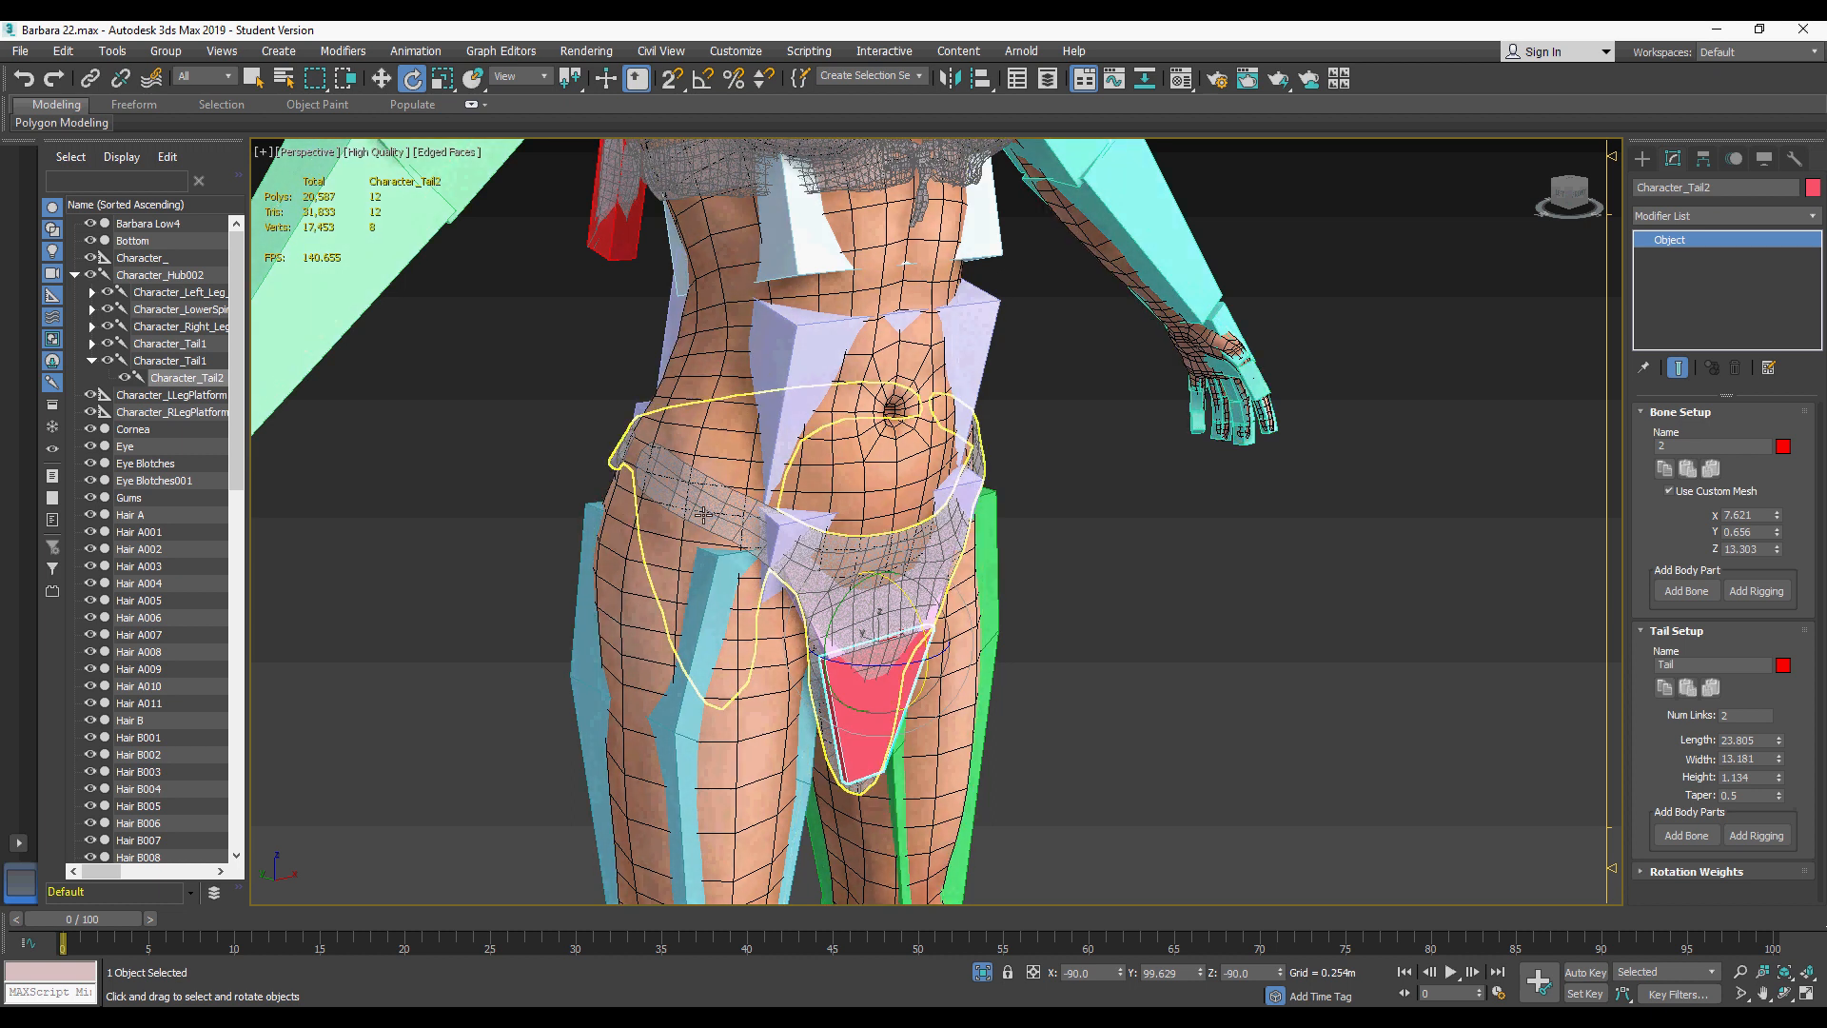
Step: Try rotating Character_Hub002 to see how the underwear follows the pelvis, and undo the rotation
{"action": "left_click", "coordinate": [860, 519]}
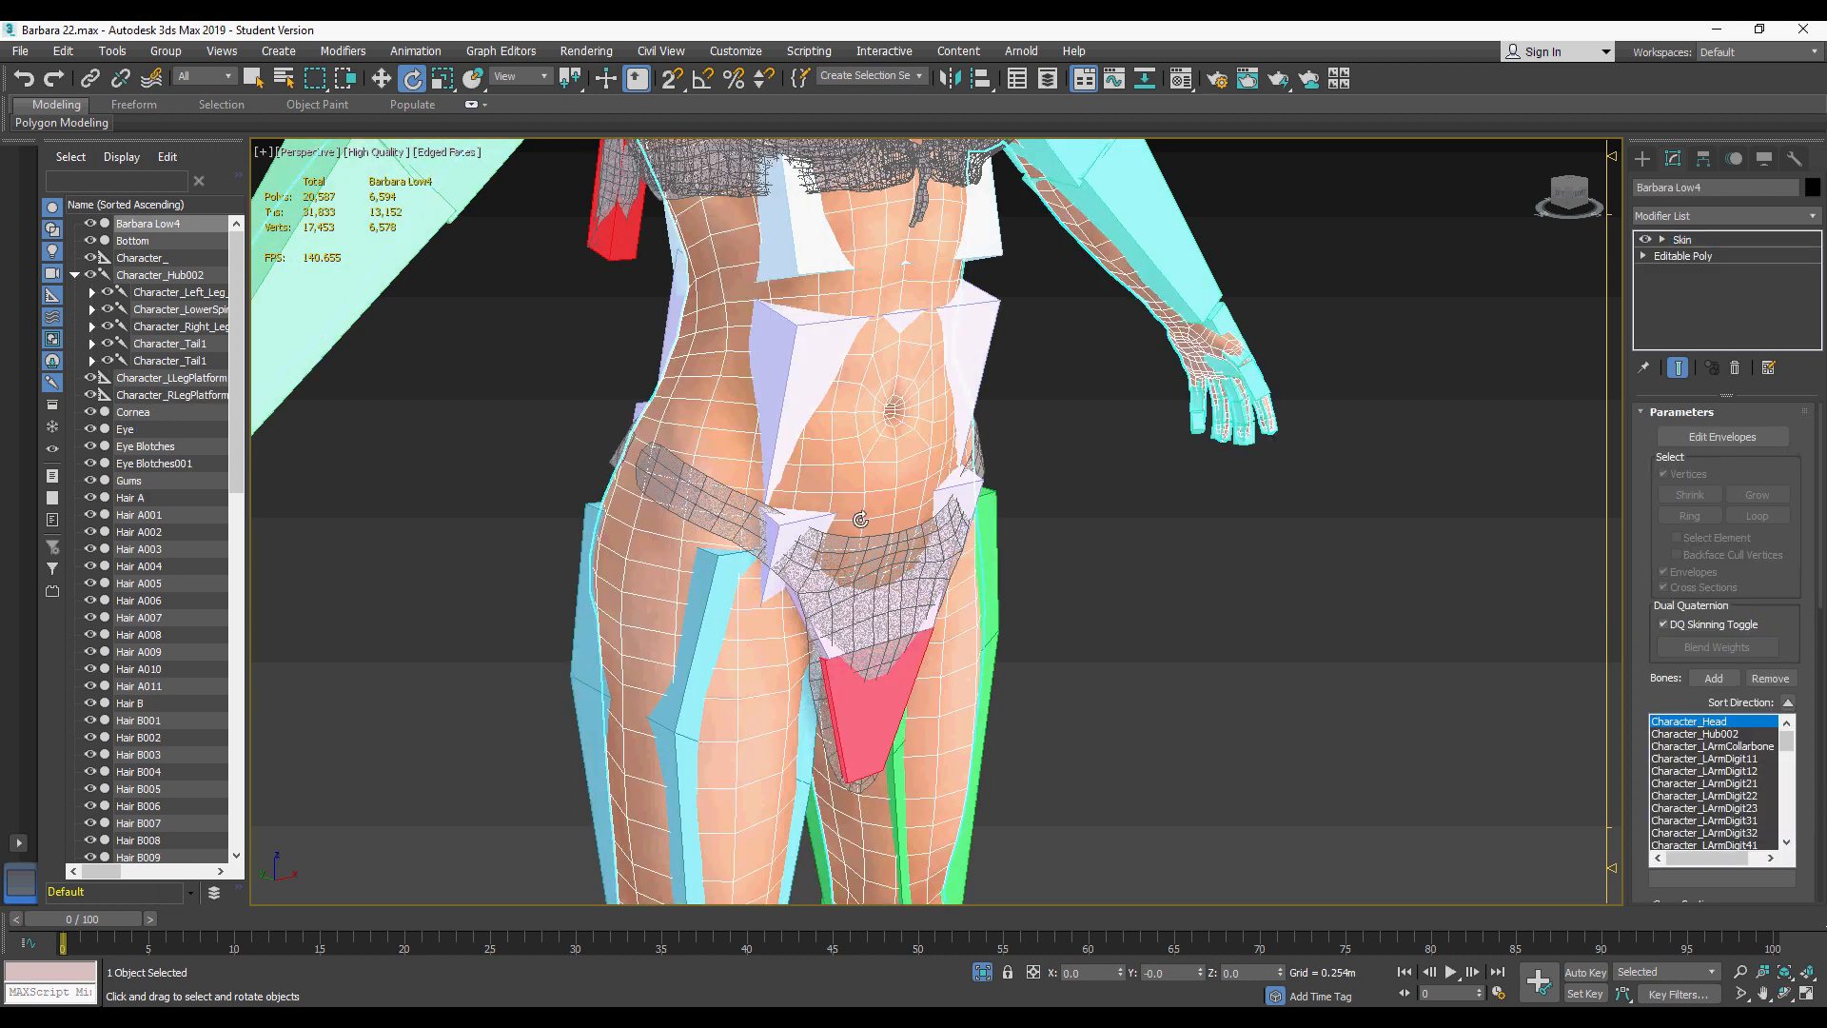
{"action": "left_click", "coordinate": [799, 529]}
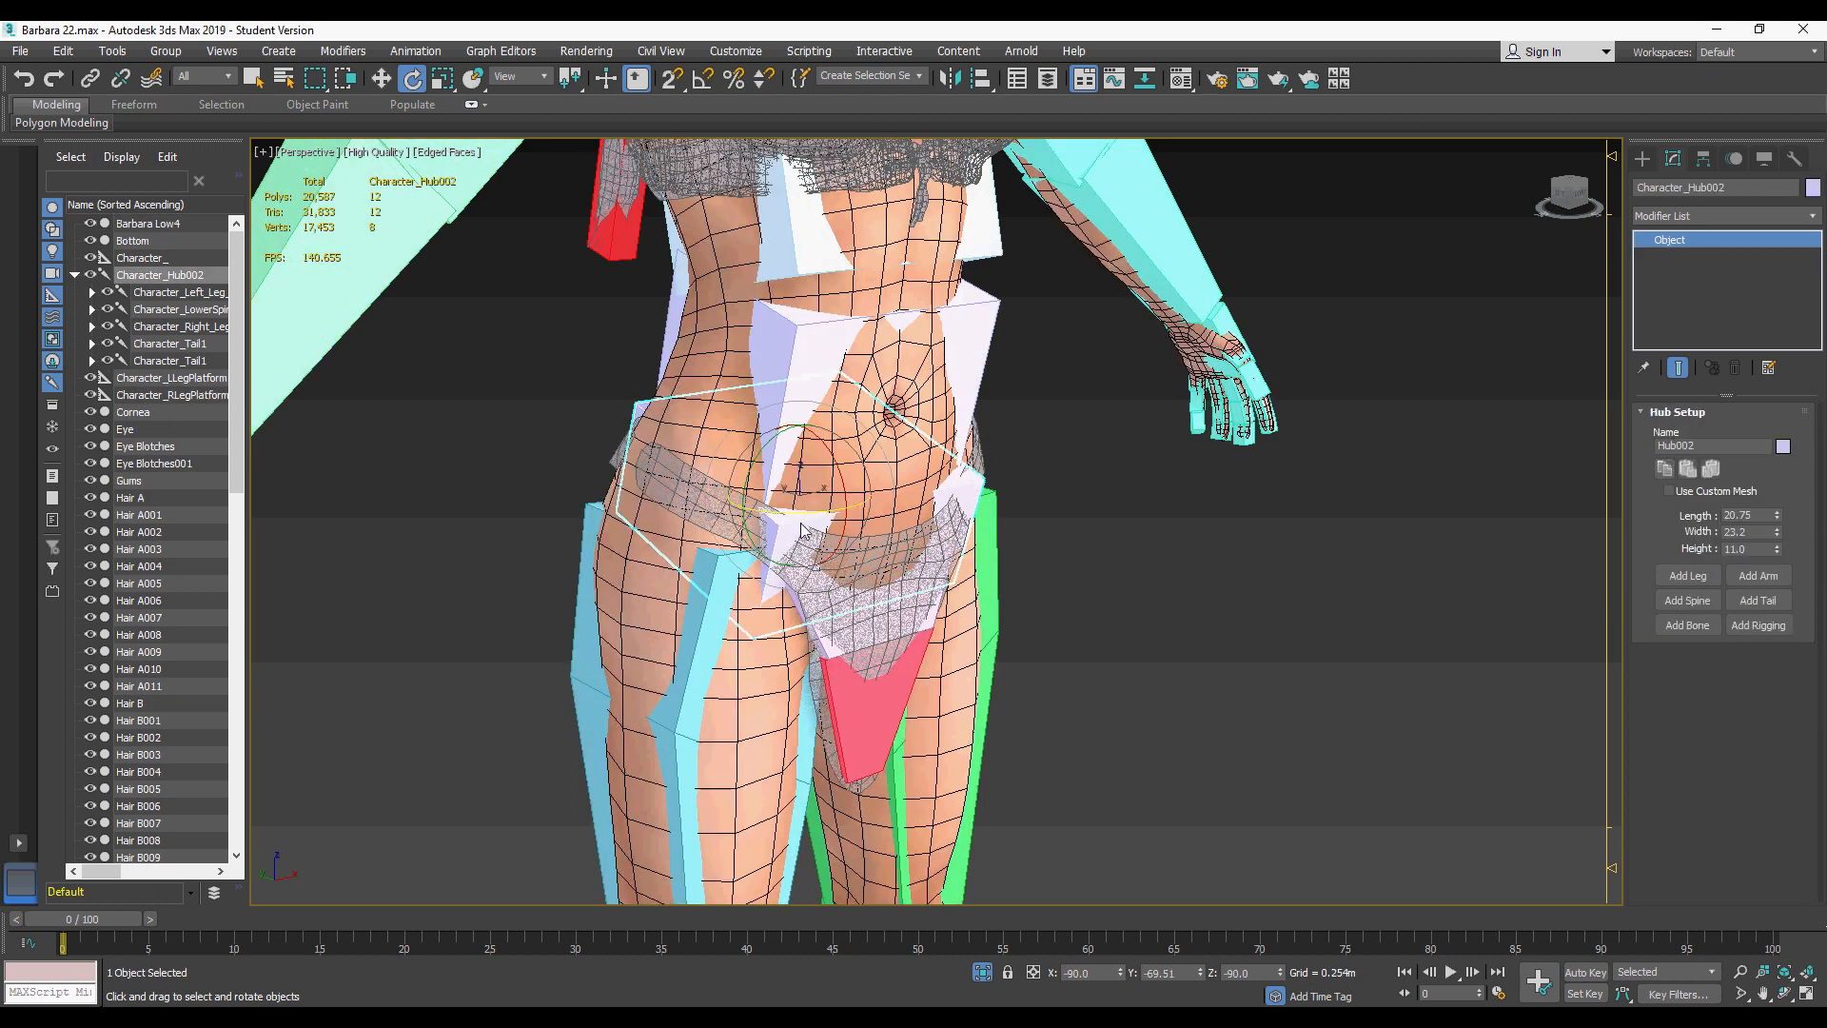
{"action": "left_click", "coordinate": [1090, 541]}
{"action": "left_click", "coordinate": [811, 531]}
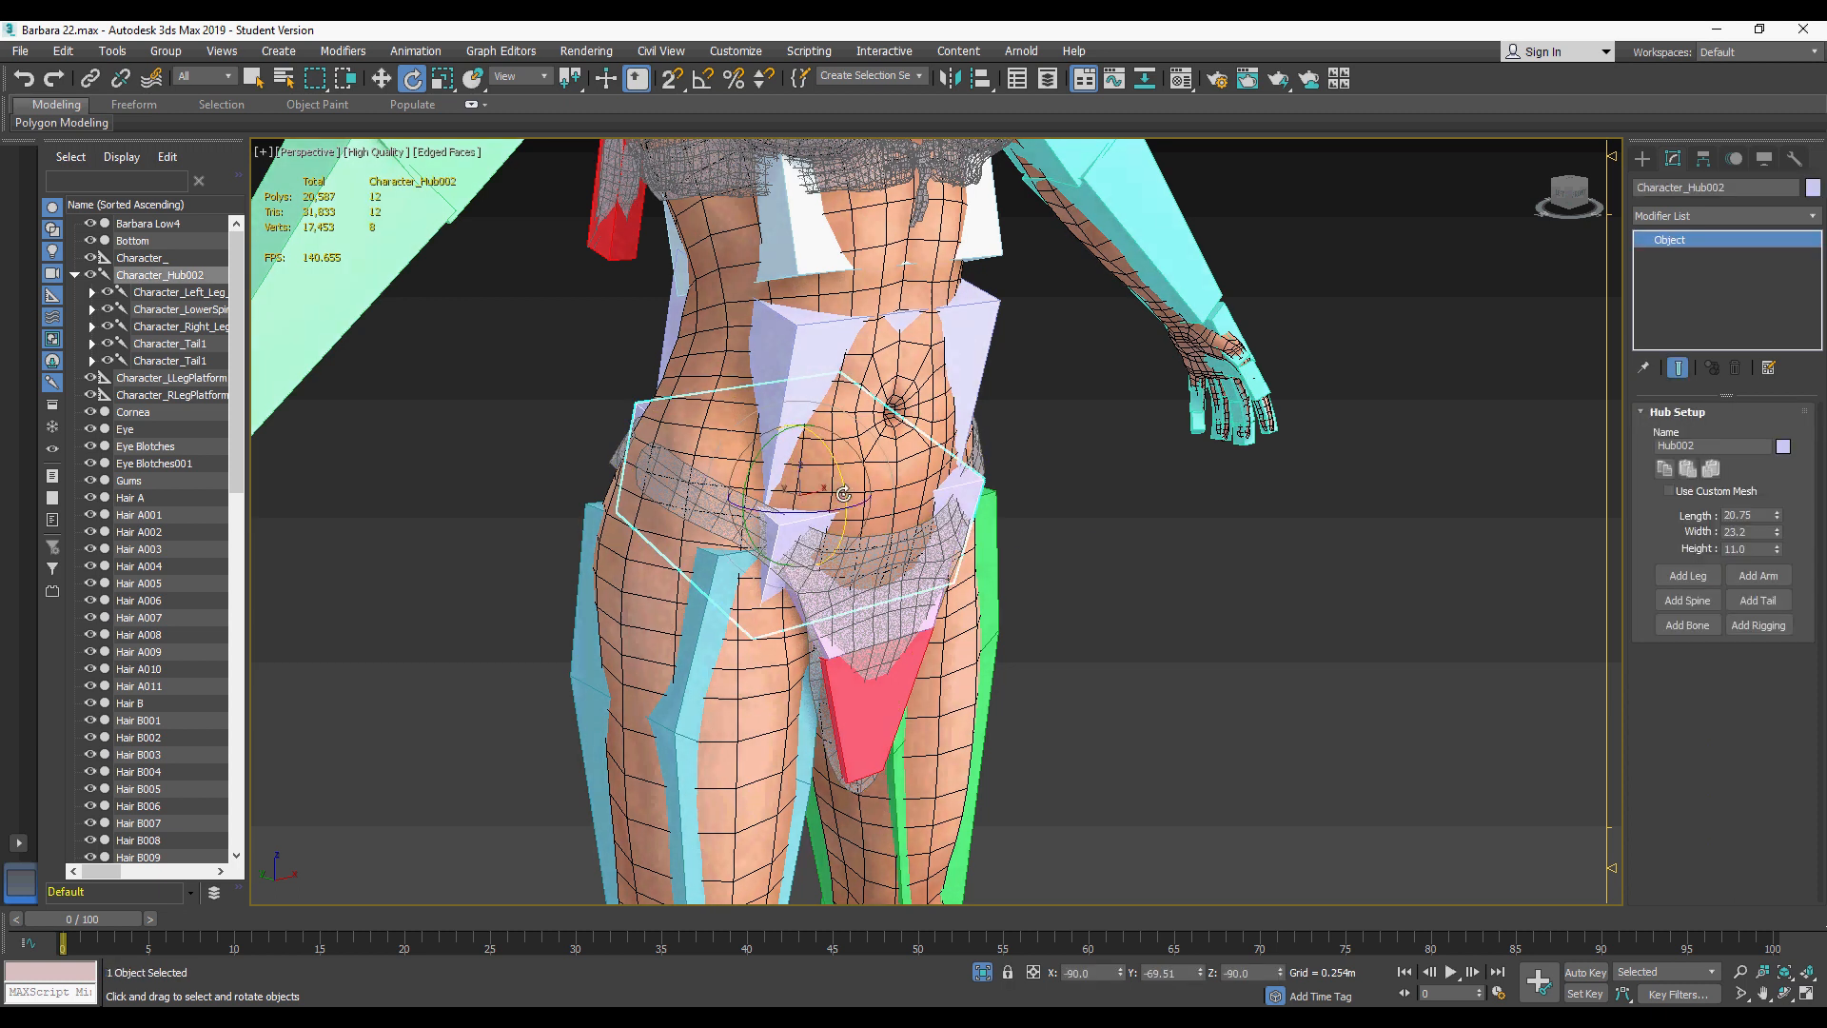
{"action": "left_click_drag", "start_coordinate": [843, 493], "coordinate": [749, 452]}
{"action": "key", "text": "ctrl+z"}
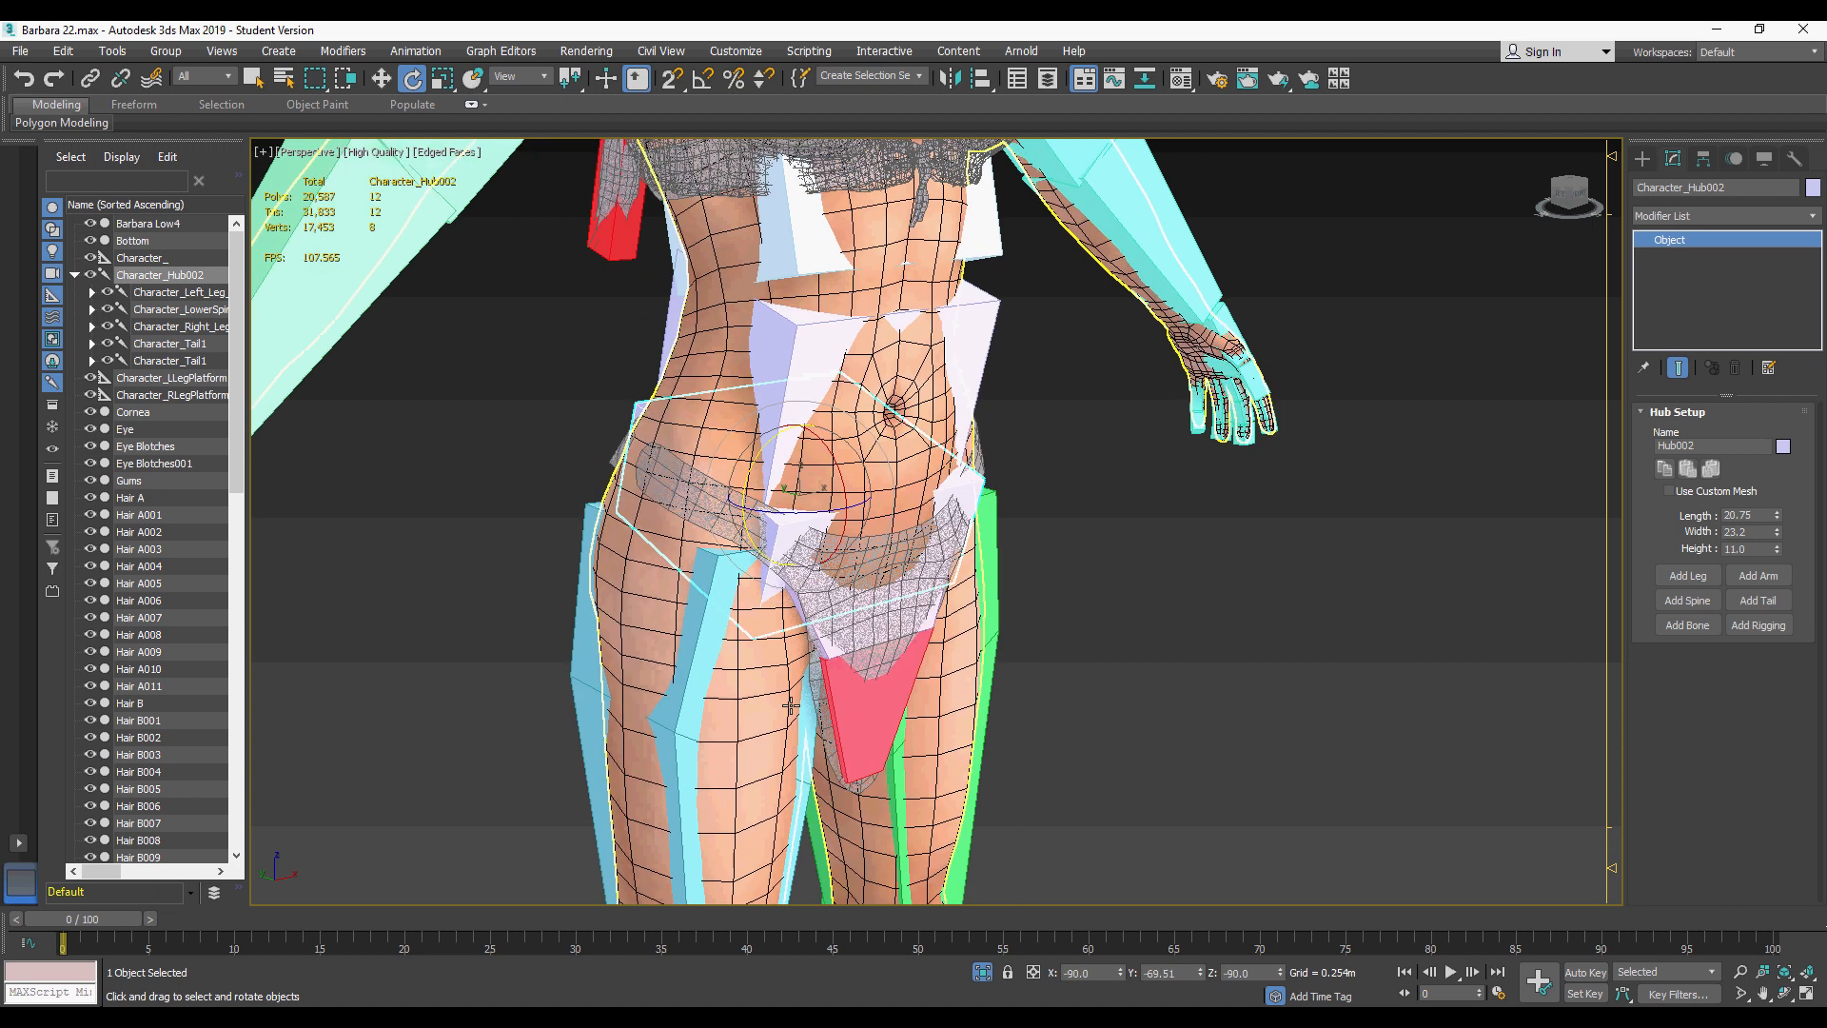
Step: Test-rotate the front Character_Tail2 and Character_Tail1 bones against the full body and restore their pose
{"action": "left_click", "coordinate": [912, 618]}
{"action": "left_click_drag", "start_coordinate": [922, 637], "coordinate": [907, 609]}
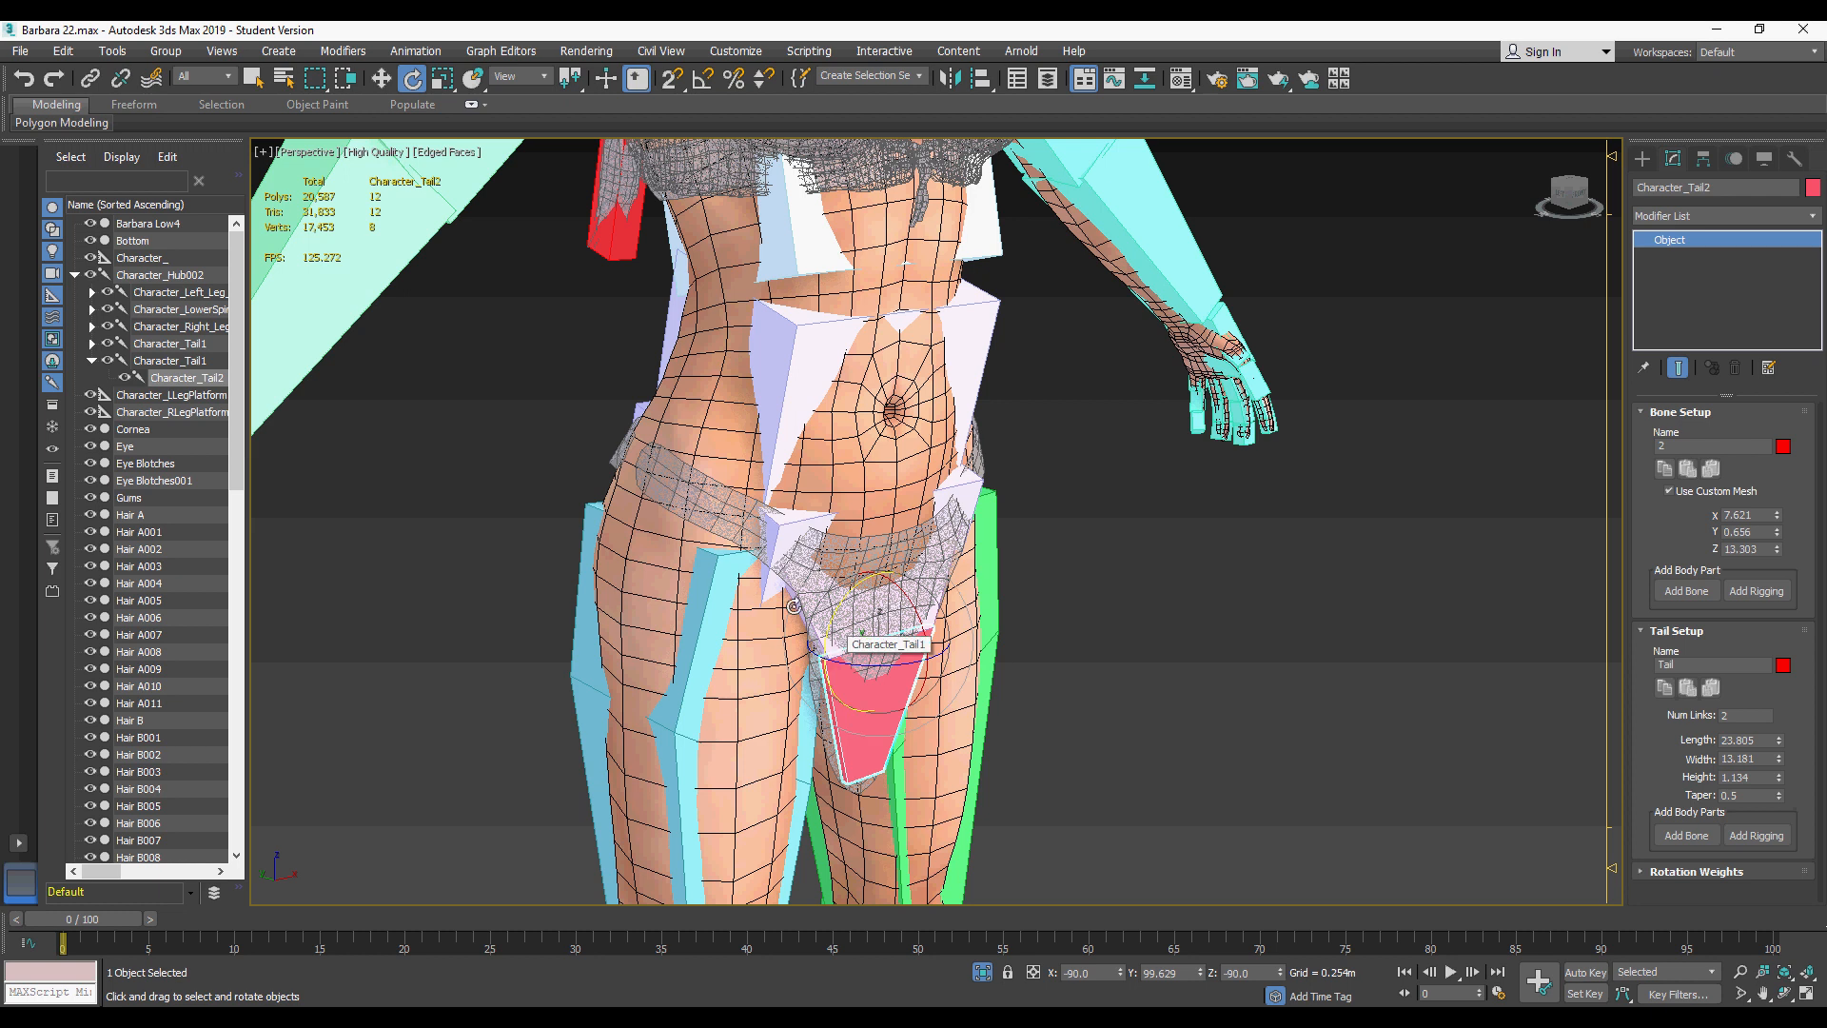
{"action": "left_click", "coordinate": [801, 607]}
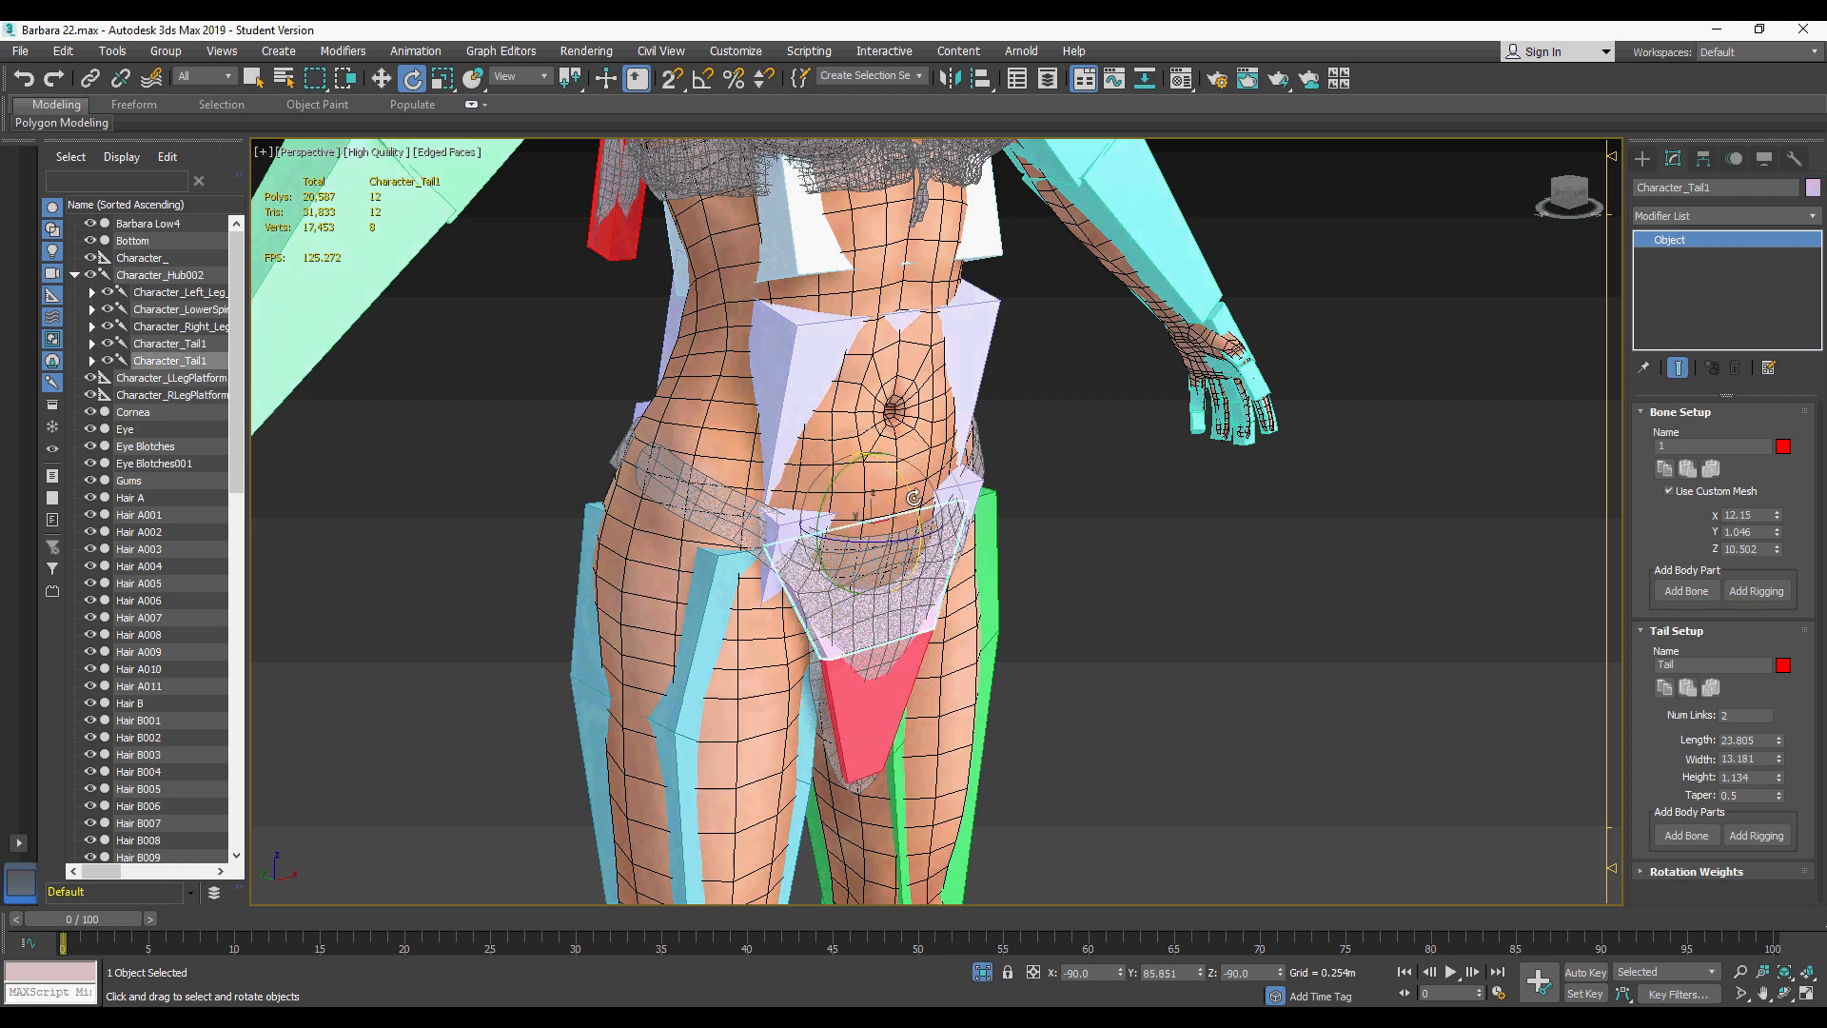
{"action": "mouse_move", "coordinate": [910, 499]}
{"action": "left_mouse_down"}
{"action": "mouse_move", "coordinate": [916, 519]}
{"action": "mouse_move", "coordinate": [905, 486]}
{"action": "left_mouse_up"}
{"action": "middle_click_drag", "start_coordinate": [704, 495], "coordinate": [827, 483], "text": "alt"}
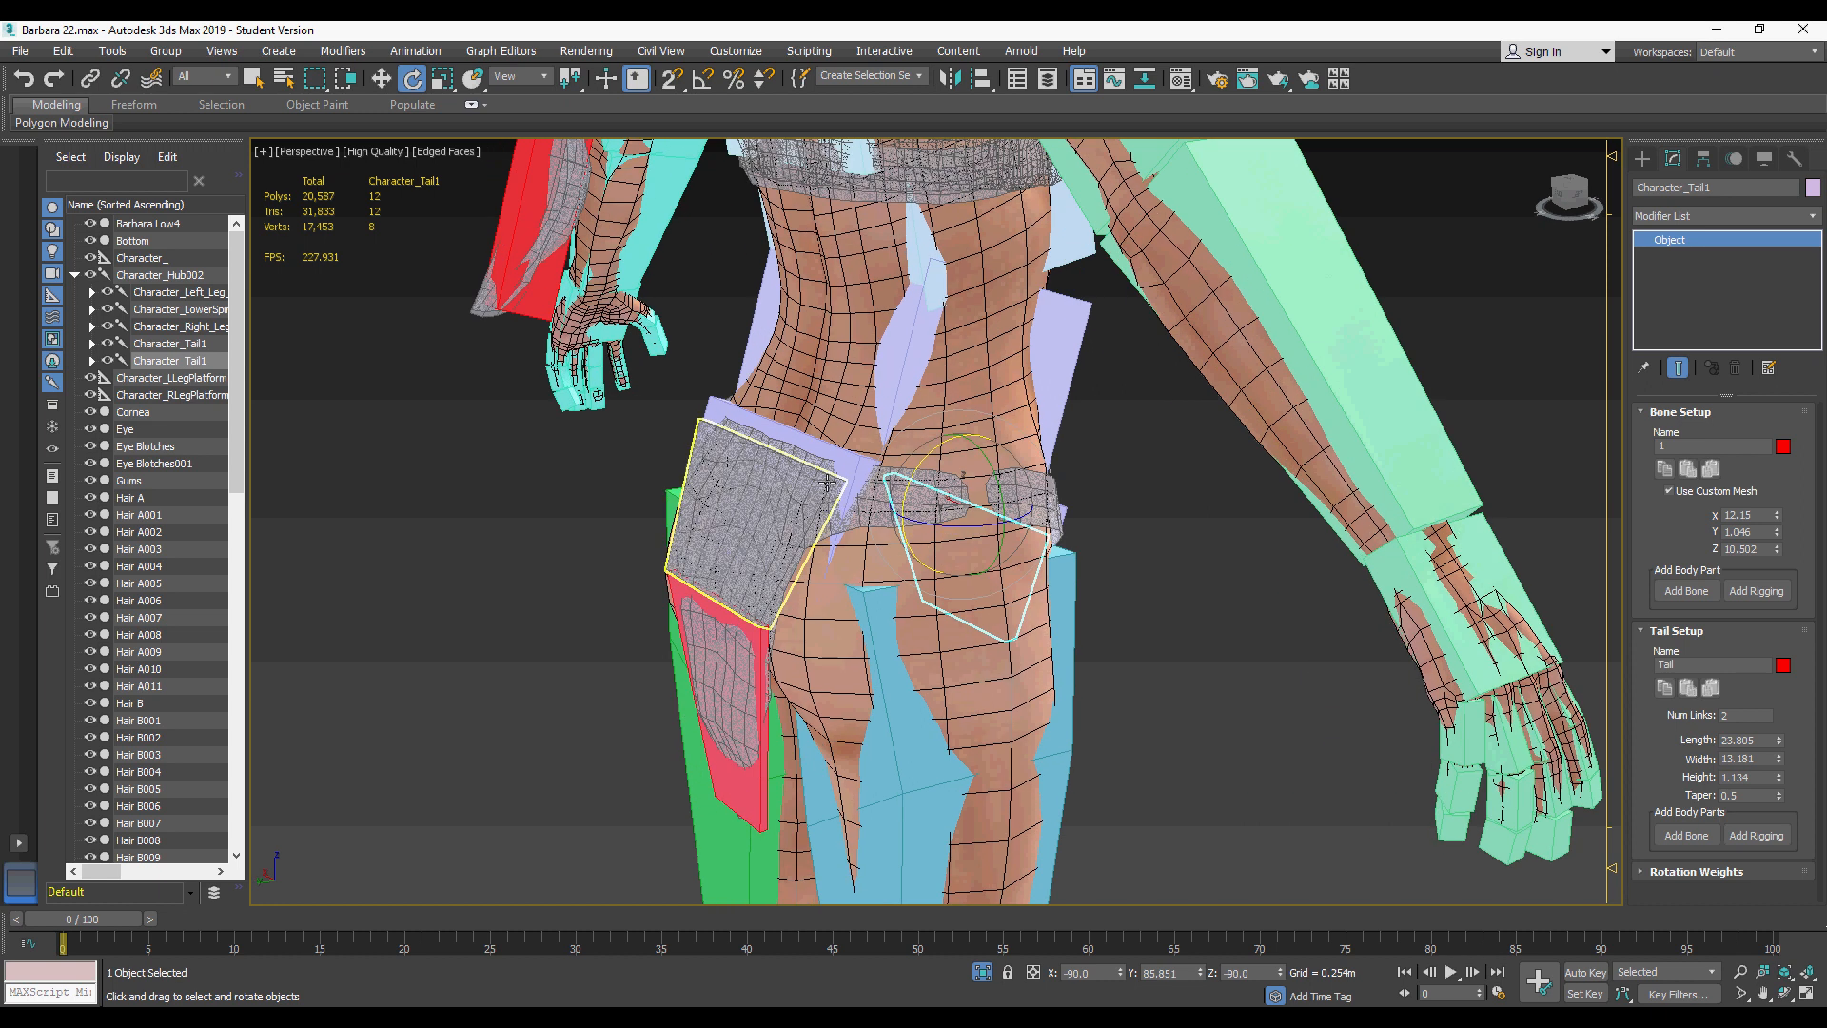
Step: Turn off see-through display for the back Character_Tail1 bone, test-rotate it and undo the rotation
{"action": "left_click", "coordinate": [835, 483]}
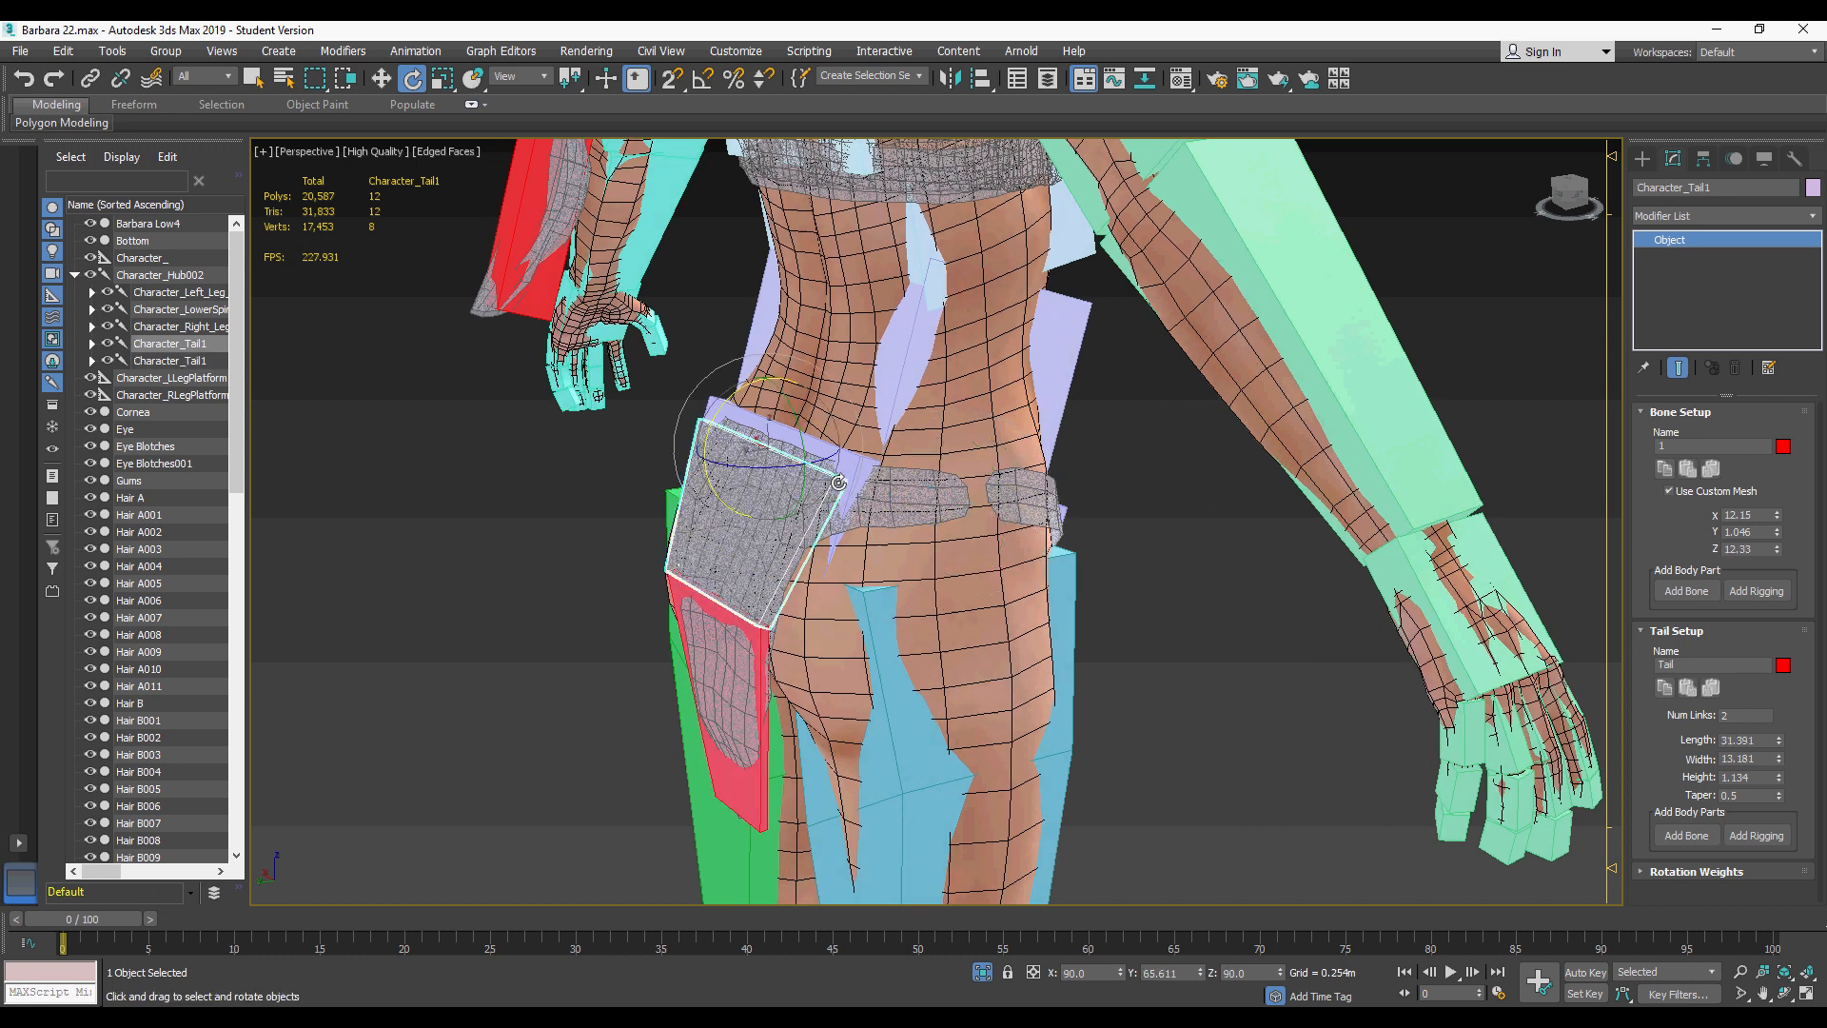
{"action": "key", "text": "alt+x"}
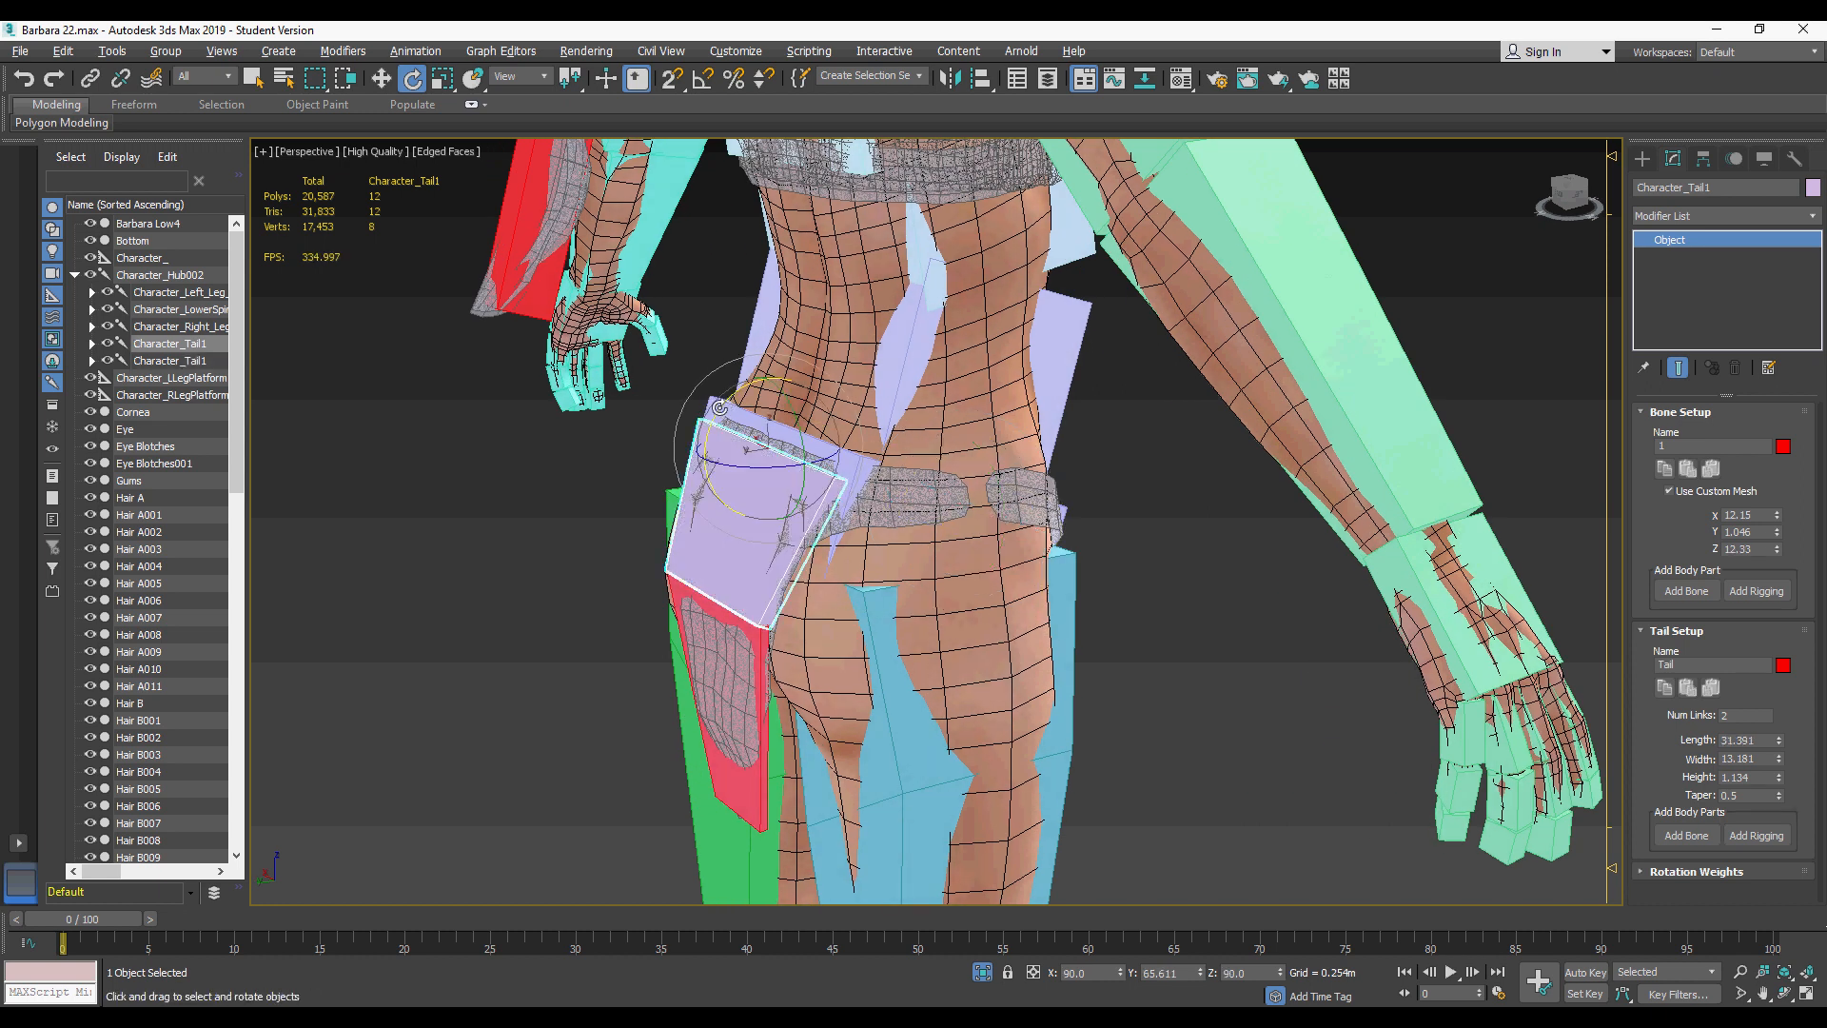
{"action": "left_click_drag", "start_coordinate": [720, 407], "coordinate": [717, 367]}
{"action": "key", "text": "ctrl+z"}
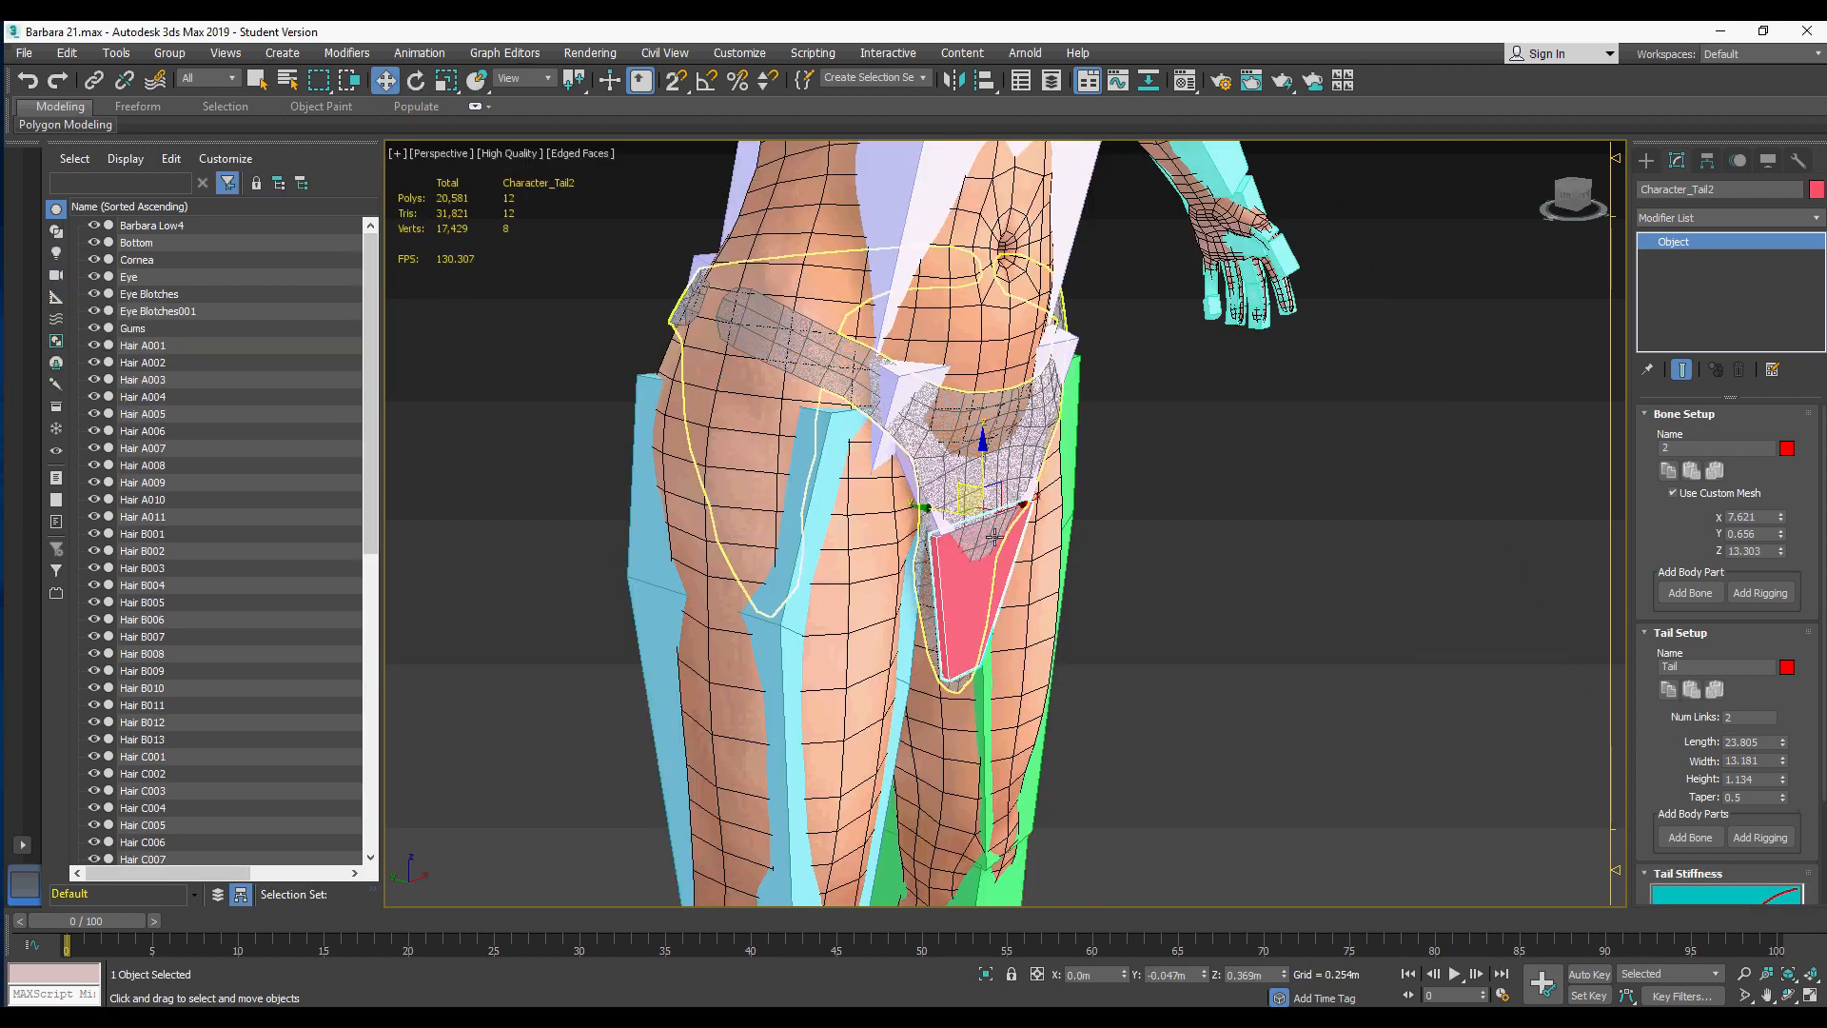
Step: Try rotating the front Character_Tail2 bone to check its influence on the body mesh, and cancel the rotation
{"action": "key", "text": "e"}
{"action": "mouse_move", "coordinate": [1030, 487]}
{"action": "left_mouse_down"}
{"action": "mouse_move", "coordinate": [977, 351]}
{"action": "mouse_move", "coordinate": [1038, 515]}
{"action": "mouse_move", "coordinate": [992, 392]}
{"action": "mouse_move", "coordinate": [1032, 494]}
{"action": "mouse_move", "coordinate": [1026, 481]}
{"action": "left_mouse_up"}
{"action": "right_click", "coordinate": [1026, 481]}
Step: Open the Skin envelopes of the Barbara Low4 body for editing and bring the tail bones into view in the bone list
{"action": "left_click", "coordinate": [870, 609]}
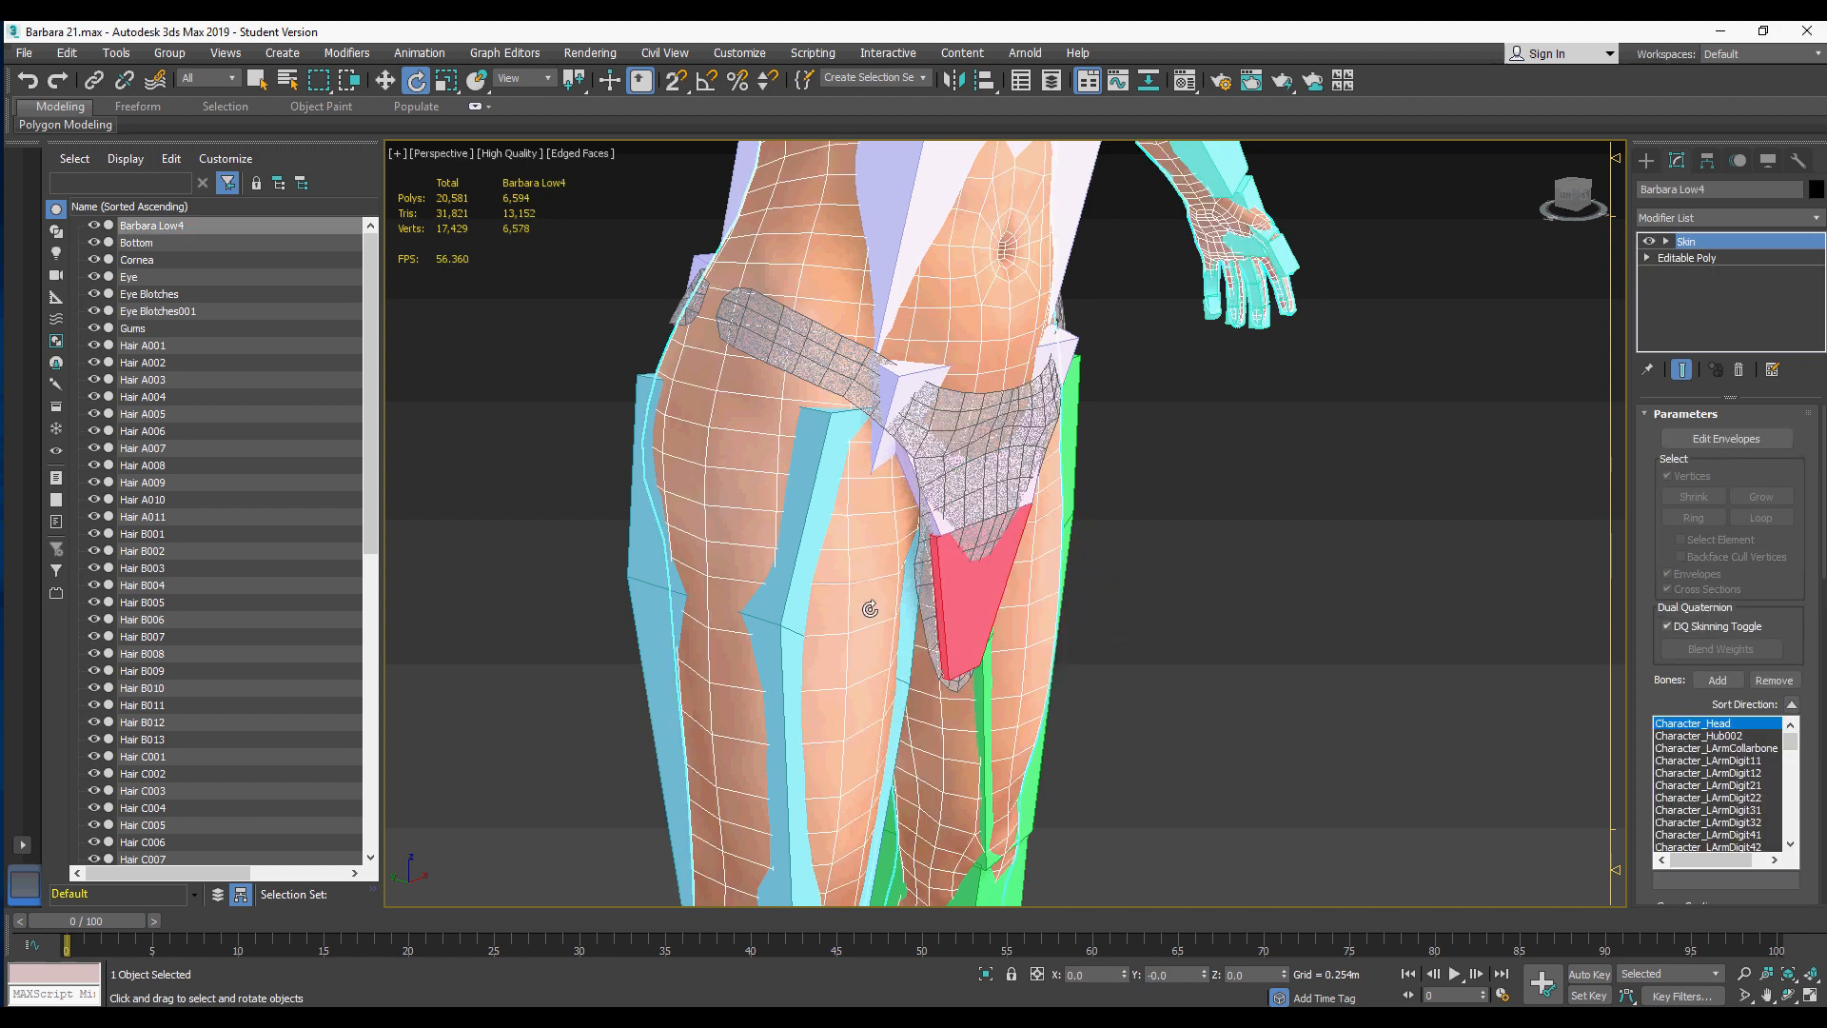
{"action": "left_click", "coordinate": [1726, 438]}
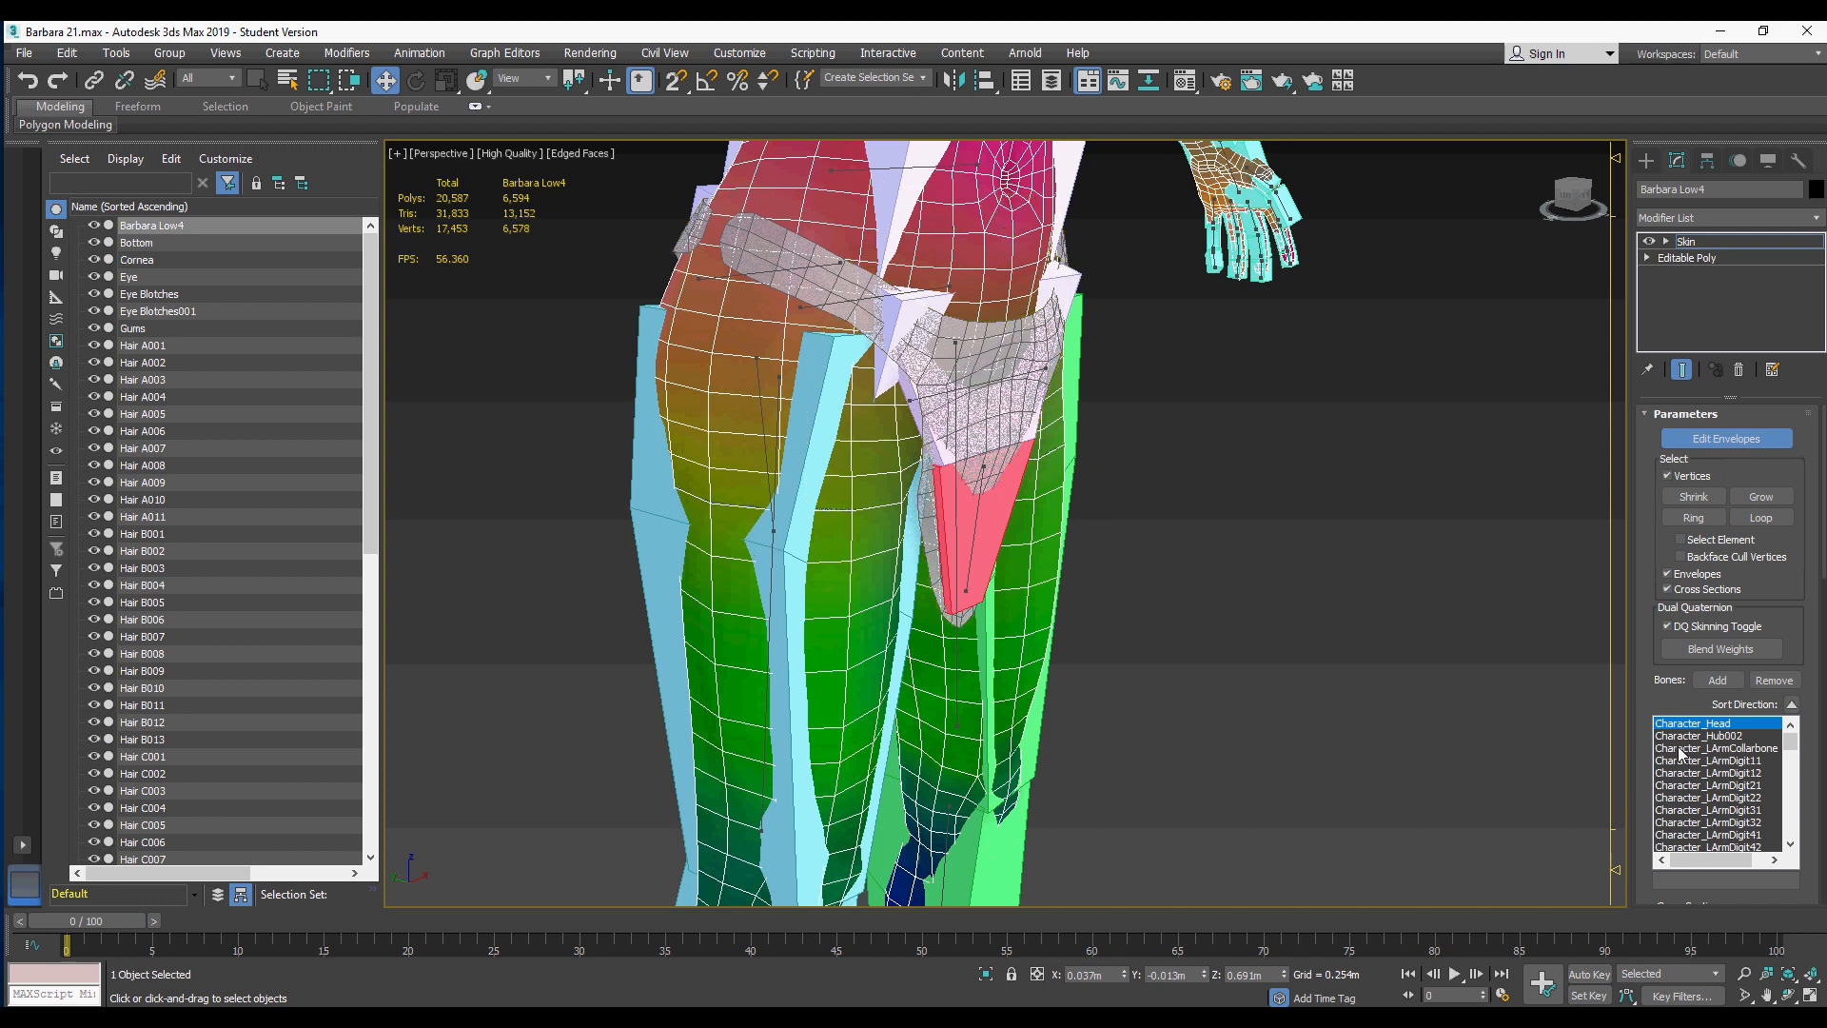
{"action": "left_click_drag", "start_coordinate": [1784, 742], "coordinate": [1811, 819]}
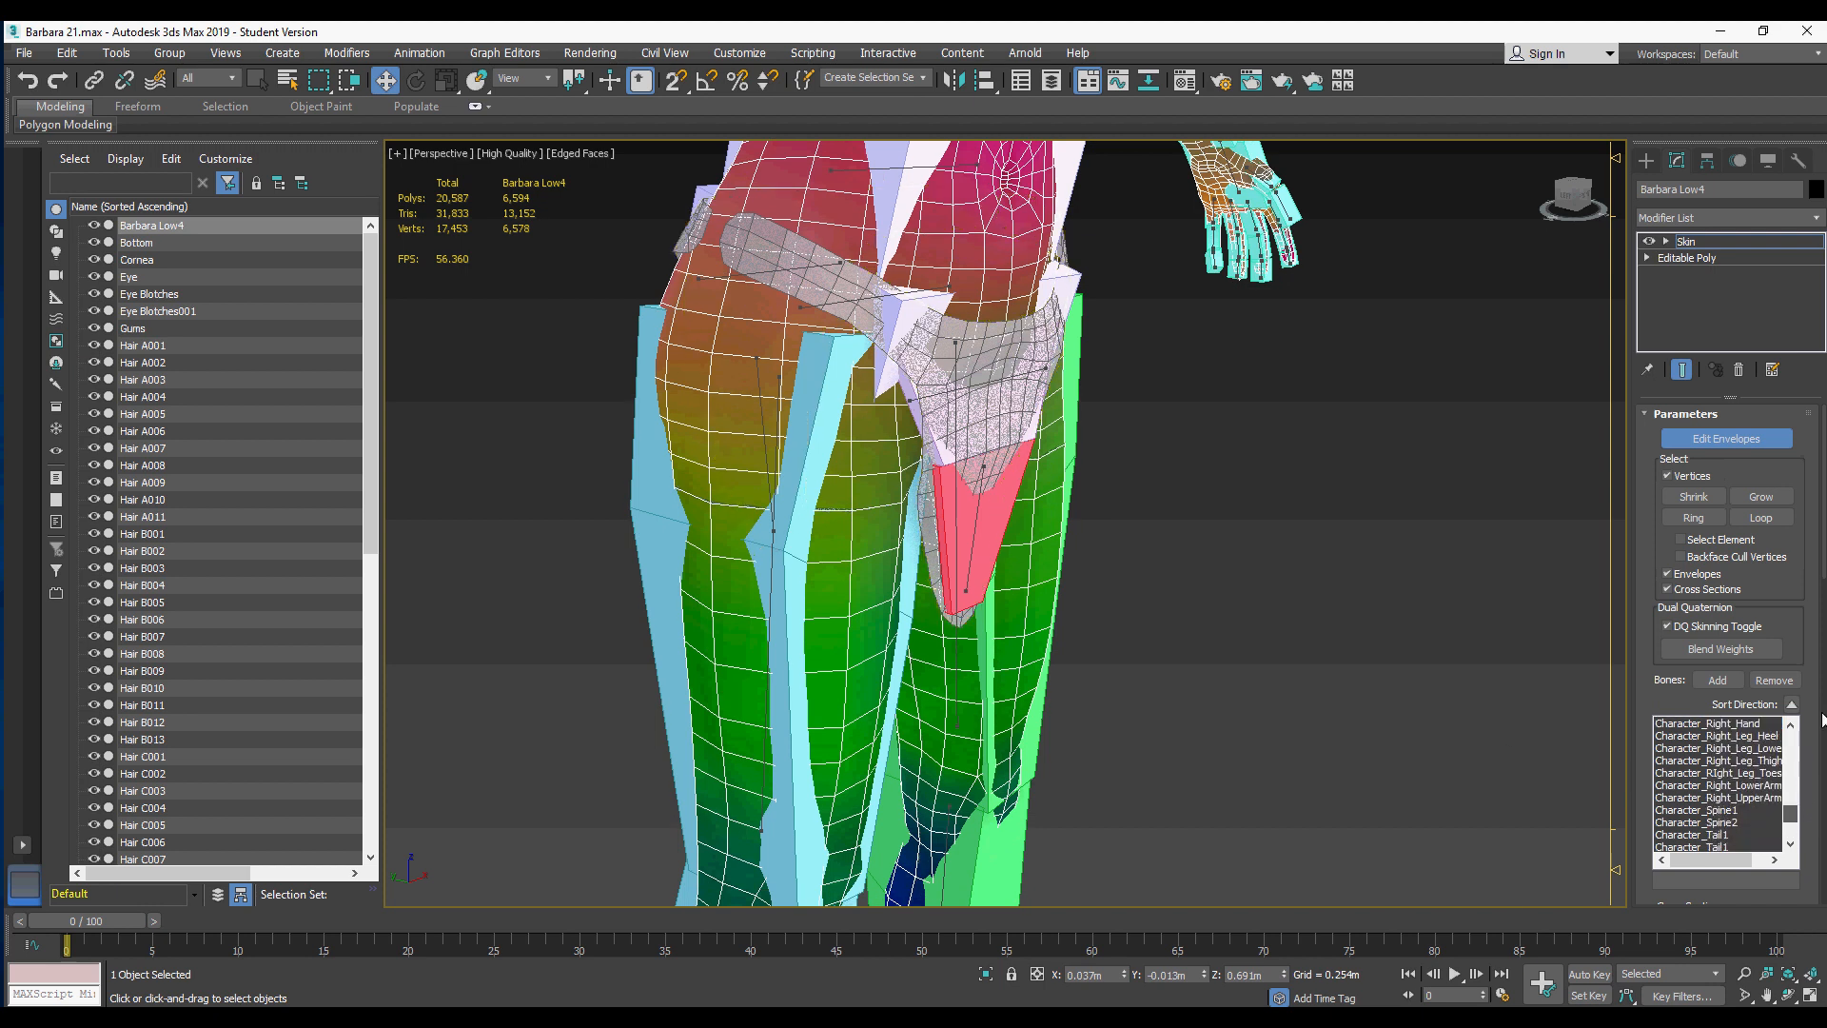
{"action": "left_click_drag", "start_coordinate": [1818, 617], "coordinate": [1821, 694]}
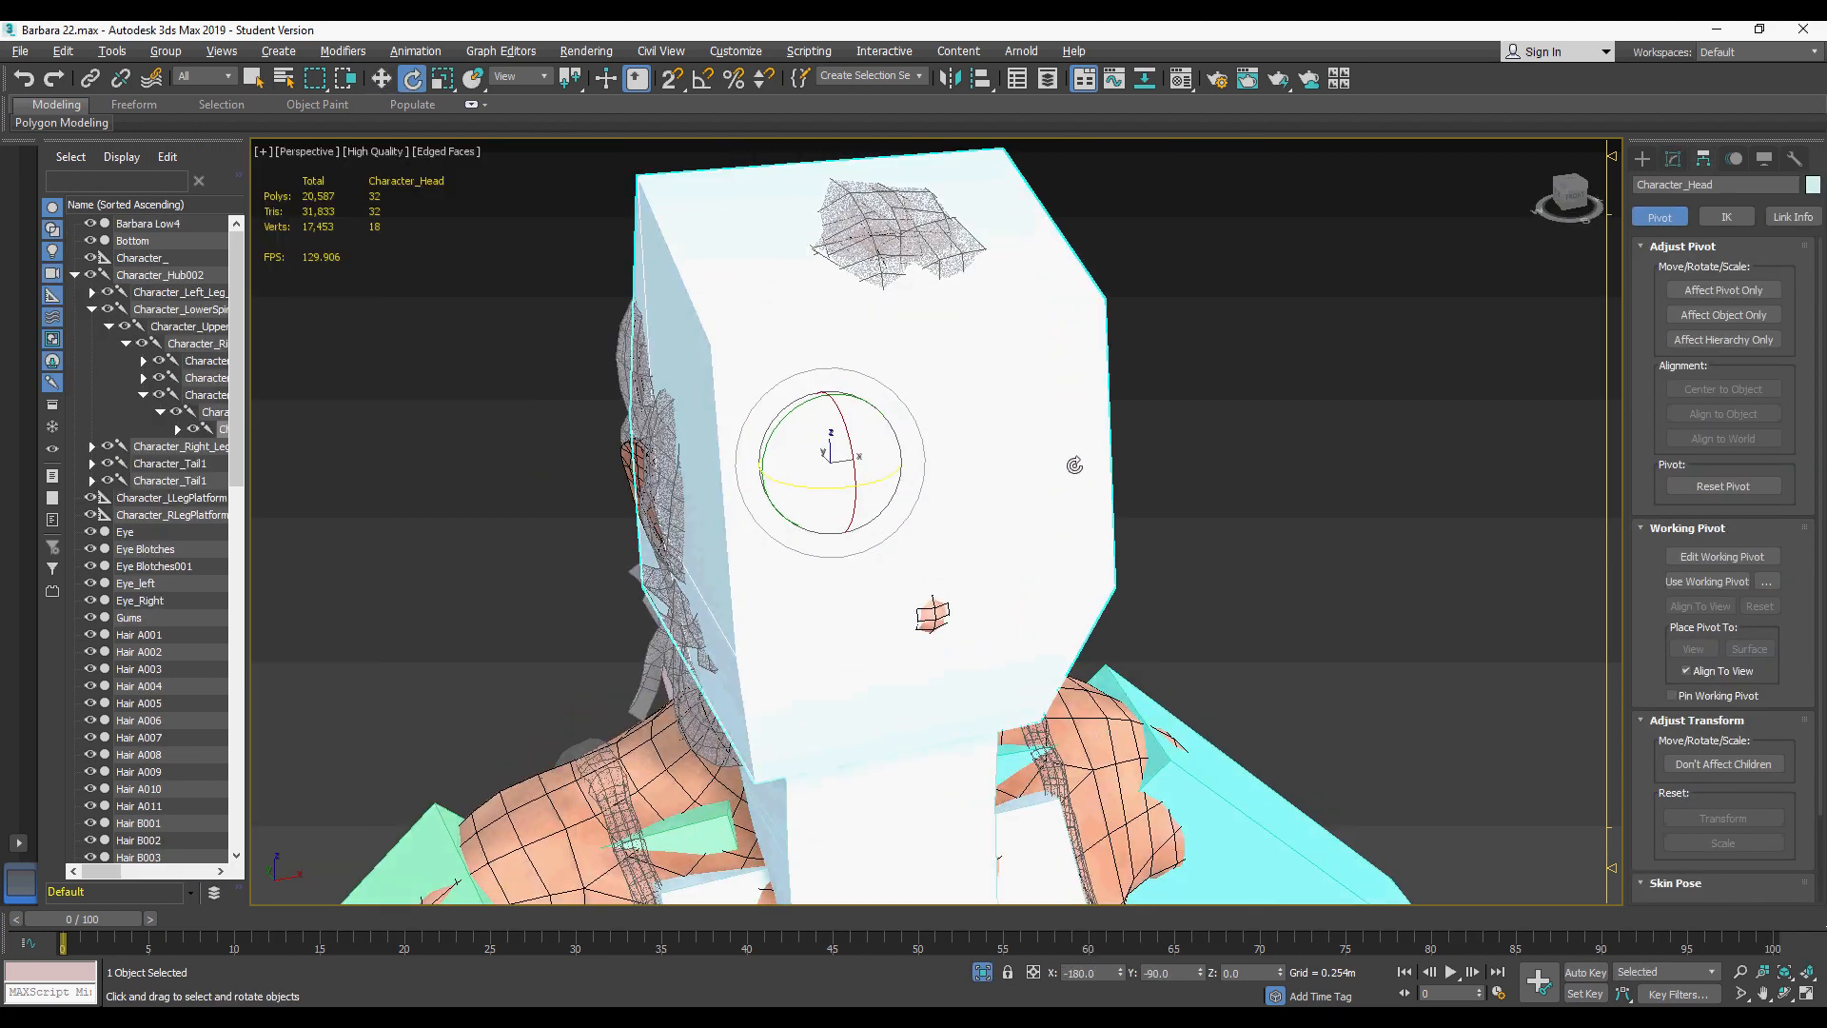
Step: Turn on see-through display for the Character_Head bone and clear the selection so the eyes are accessible
{"action": "key", "text": "alt+x"}
{"action": "scroll", "coordinate": [1079, 459], "scroll_direction": "up", "scroll_amount": 3}
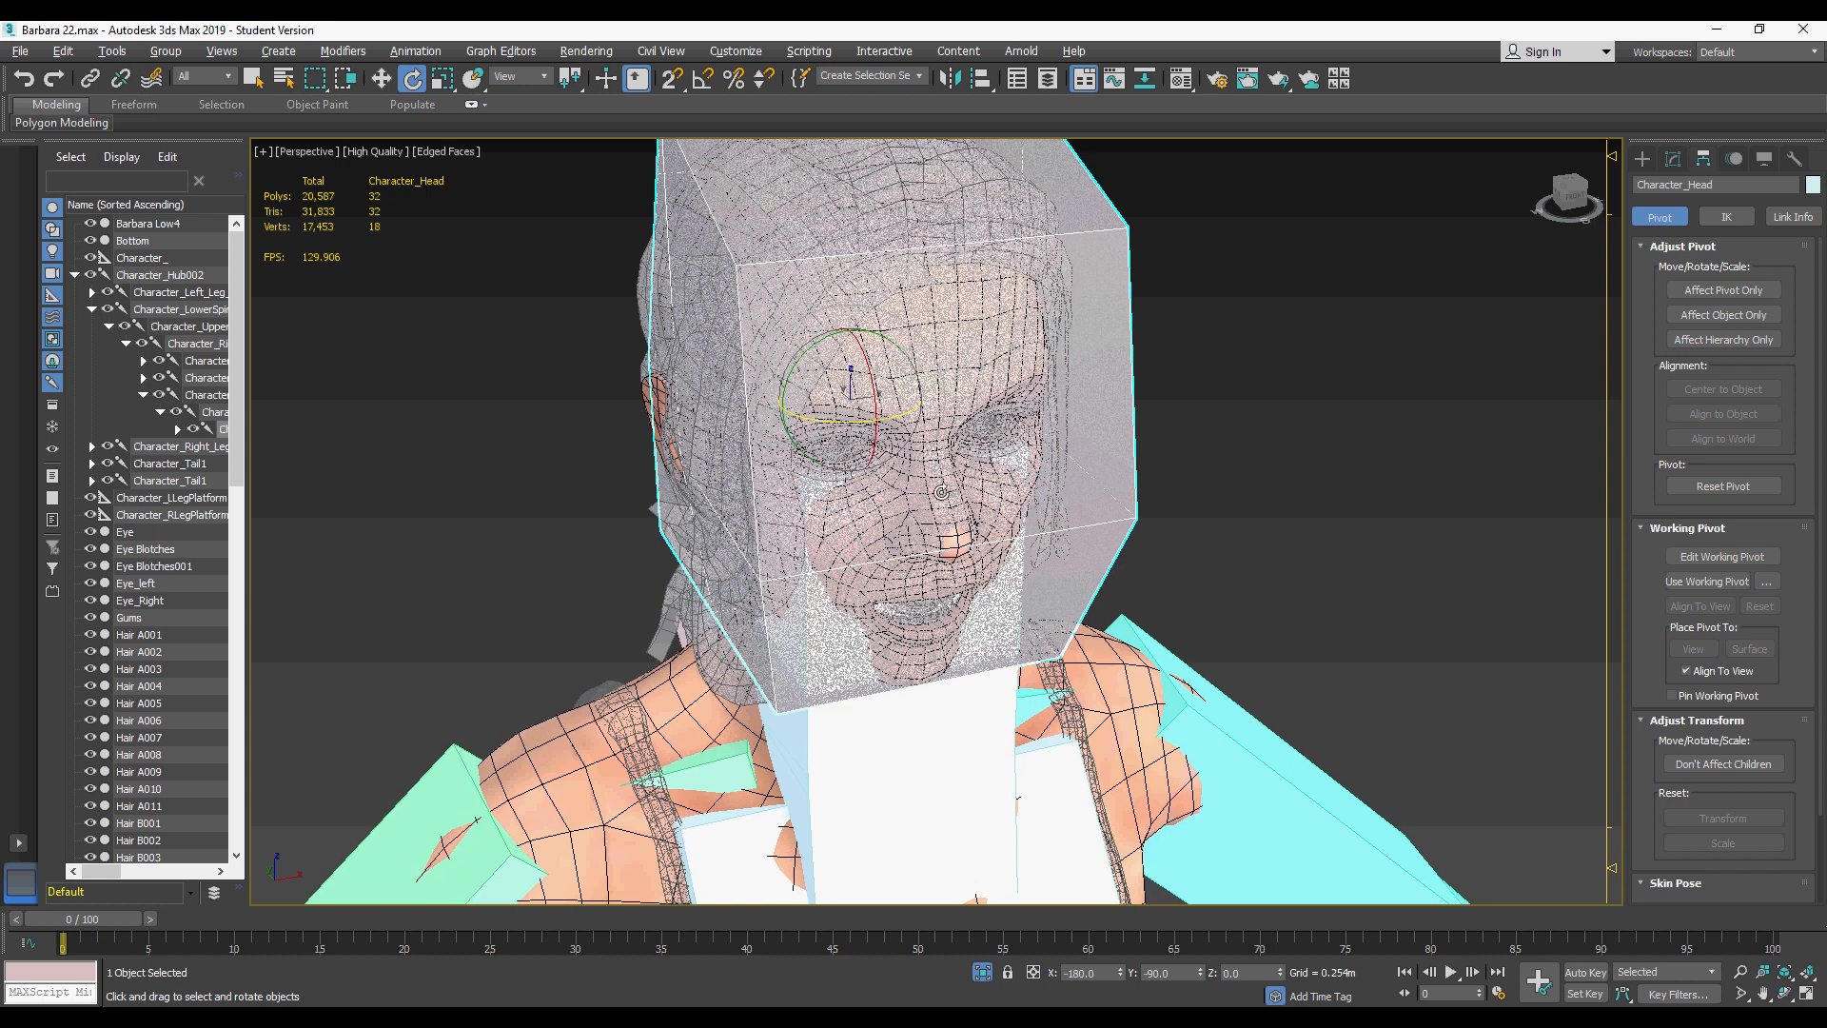
{"action": "scroll", "coordinate": [912, 457], "scroll_direction": "up", "scroll_amount": 2}
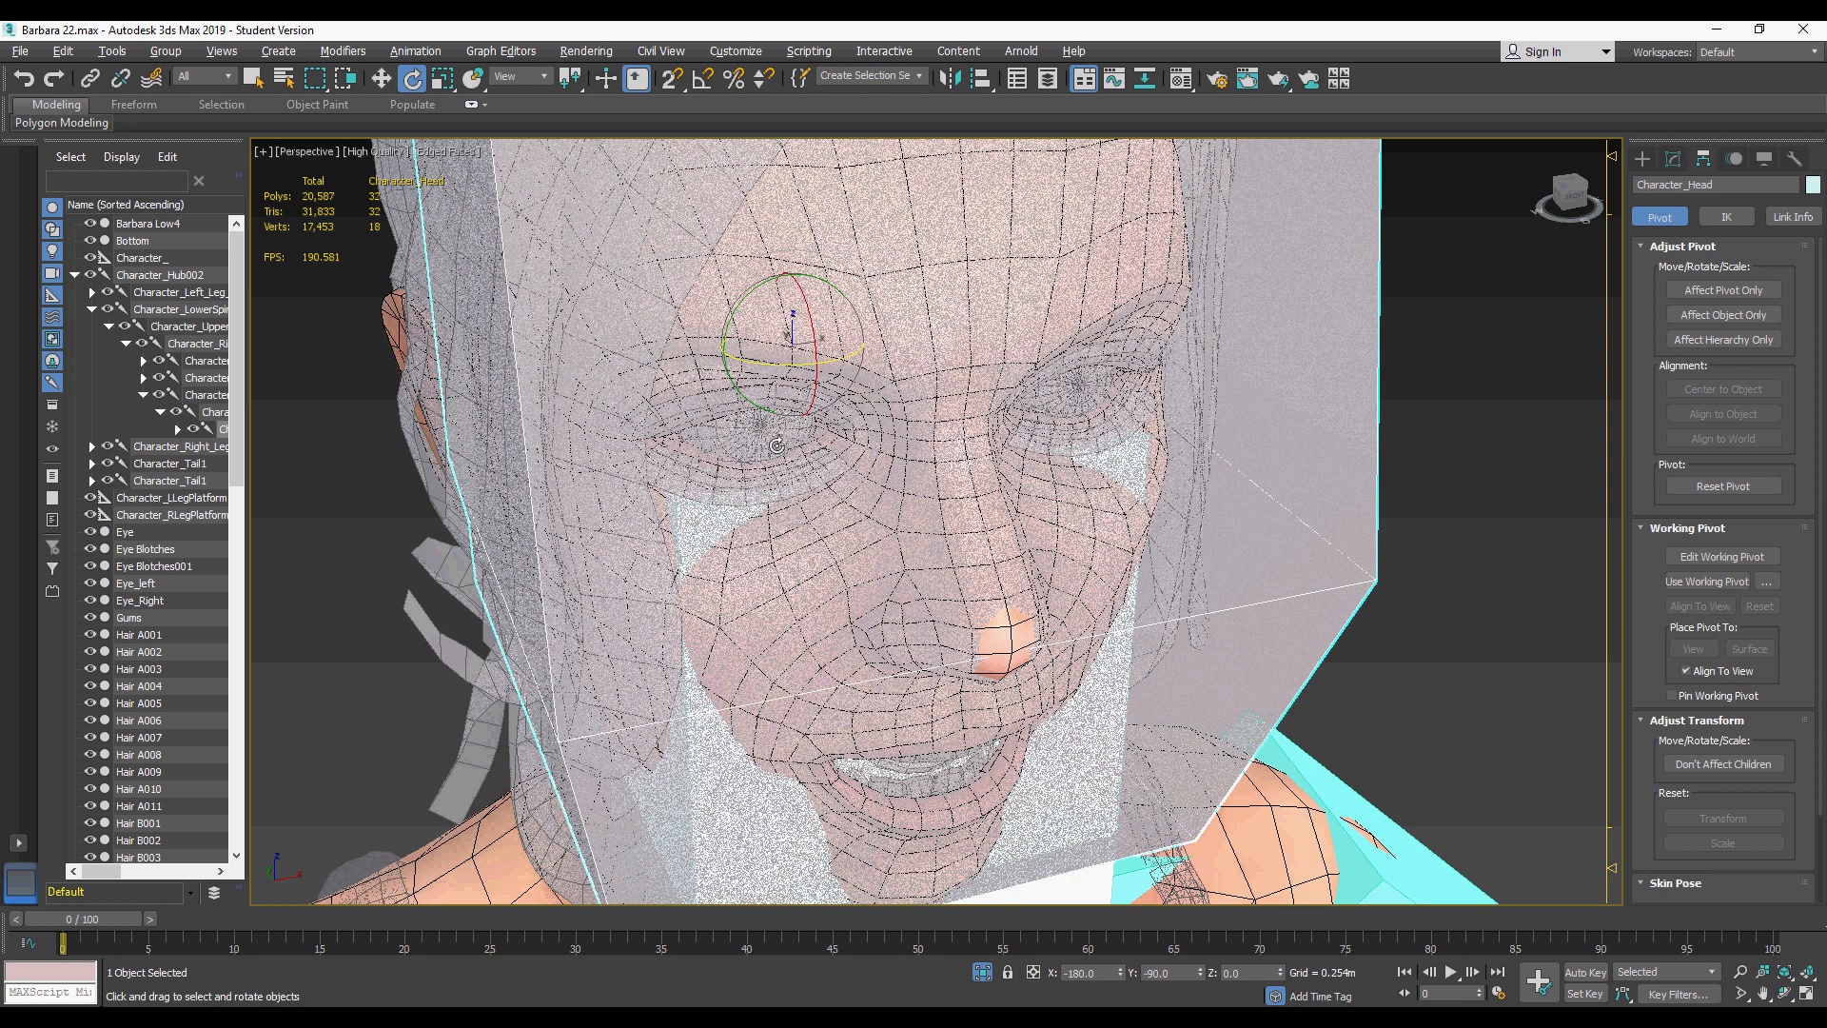
{"action": "key", "text": "ctrl+d"}
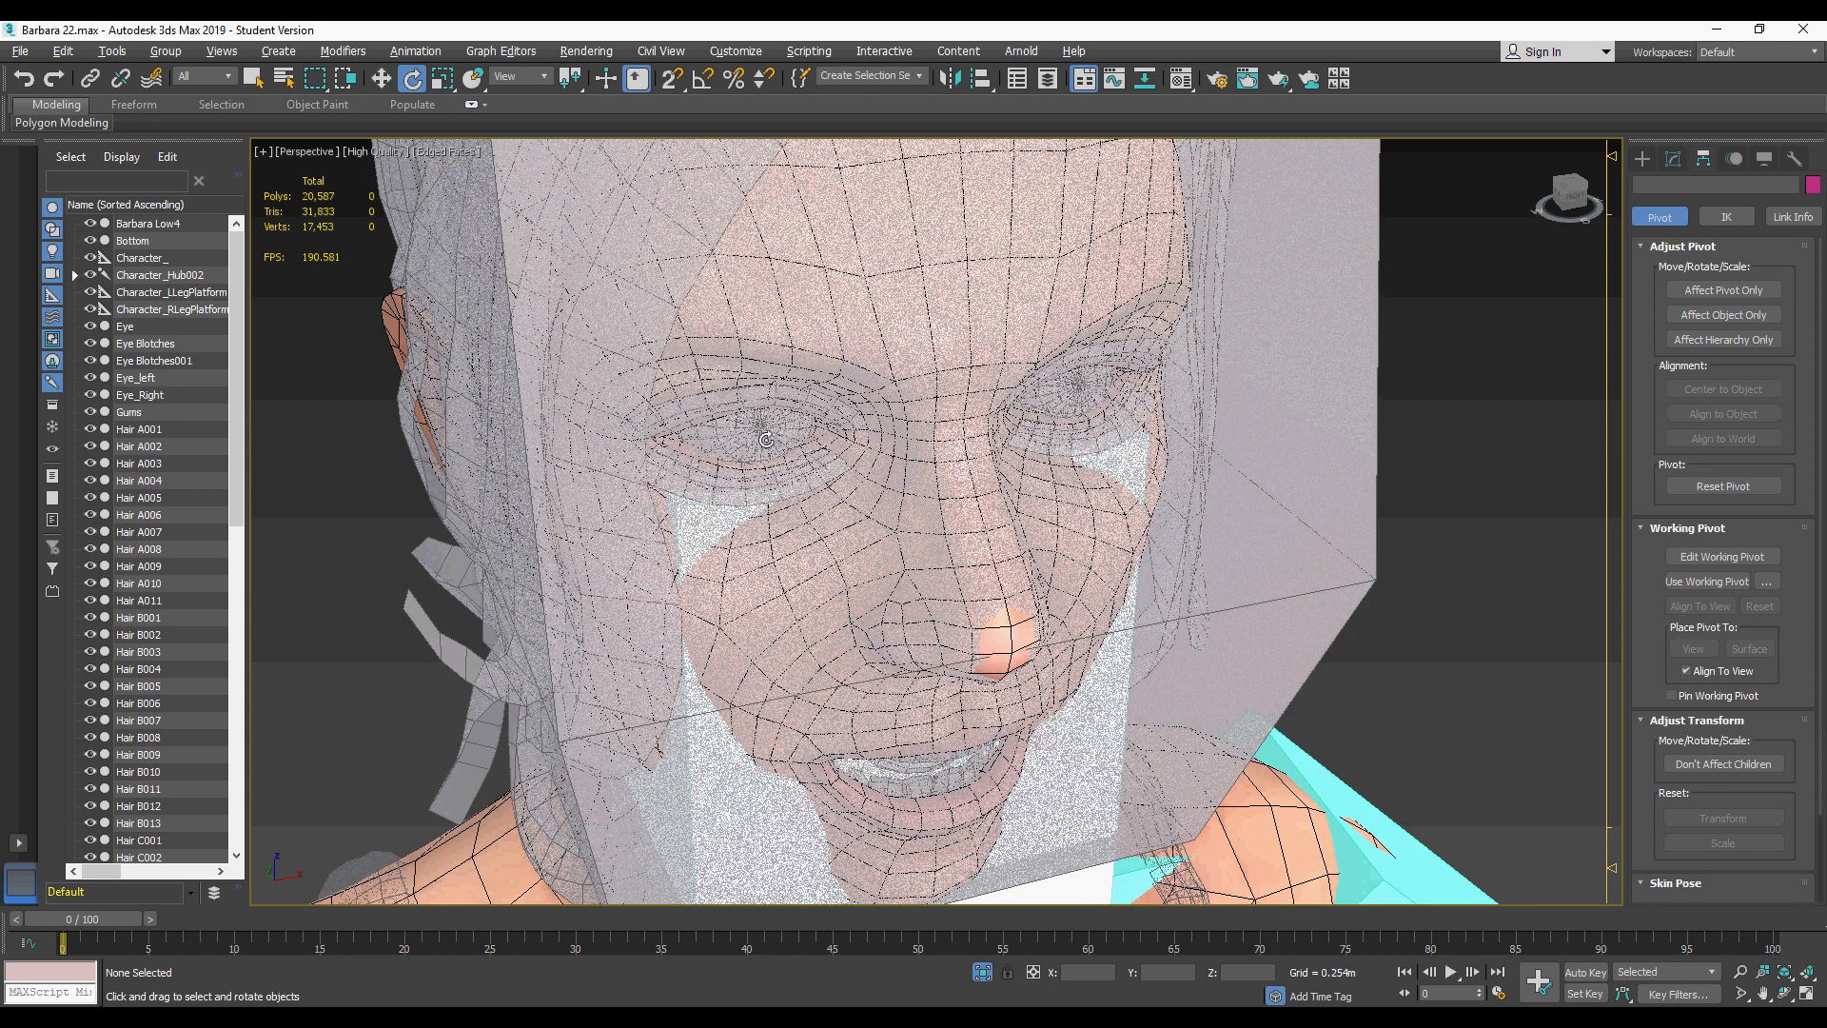
Step: Select Eye_Right and Eye_left in turn to check the position of their pivots
{"action": "left_click", "coordinate": [765, 440]}
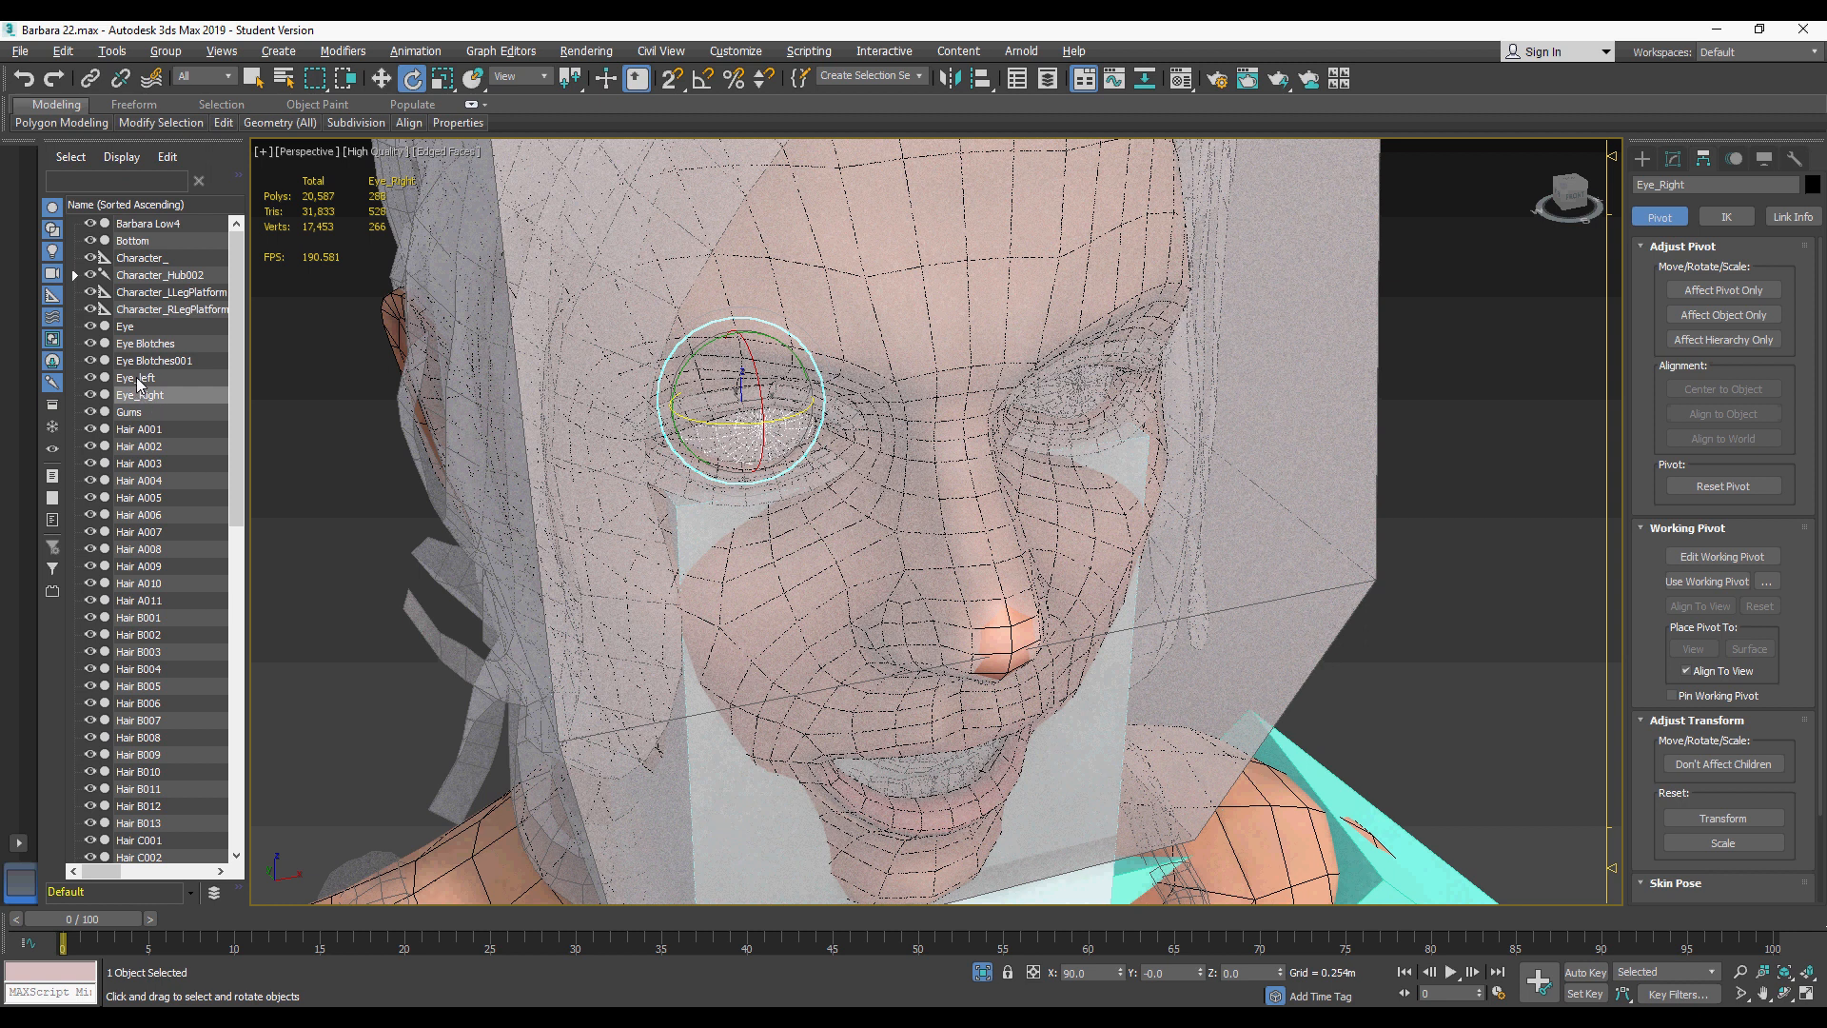
{"action": "left_click", "coordinate": [138, 377]}
{"action": "left_click", "coordinate": [142, 395]}
{"action": "left_click", "coordinate": [138, 378]}
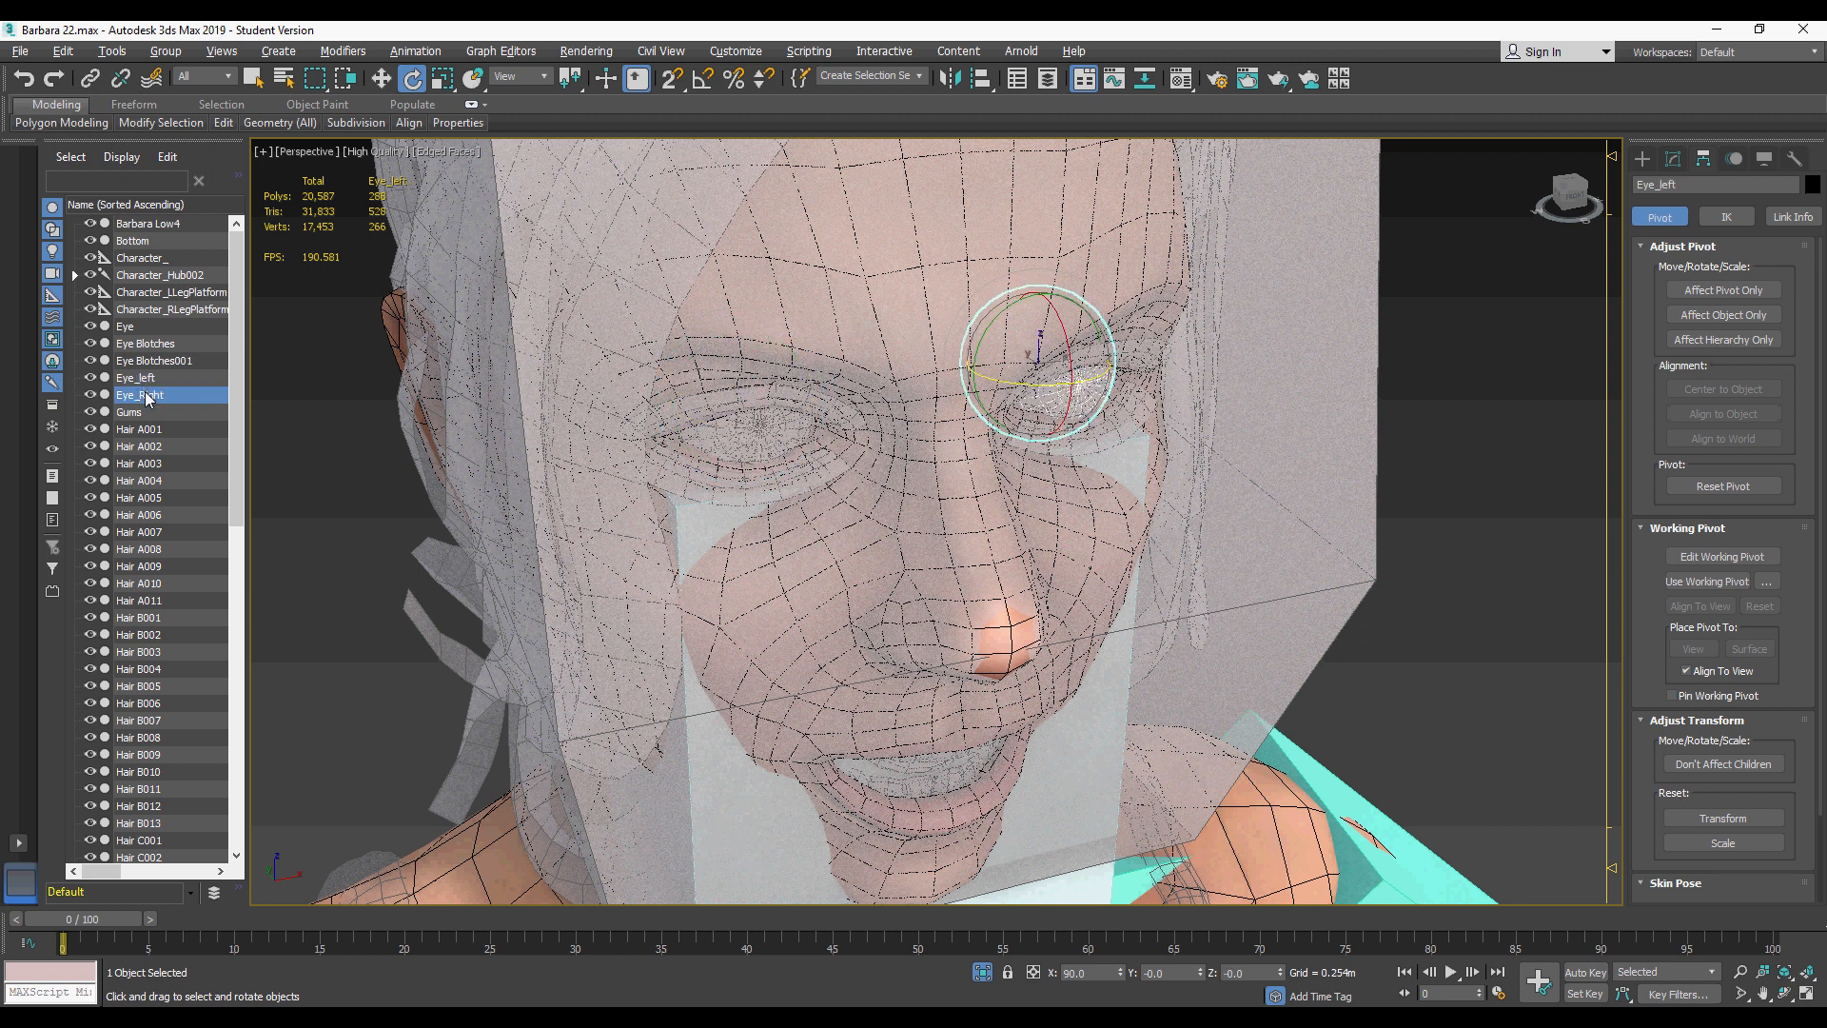
{"action": "left_click", "coordinate": [1747, 291]}
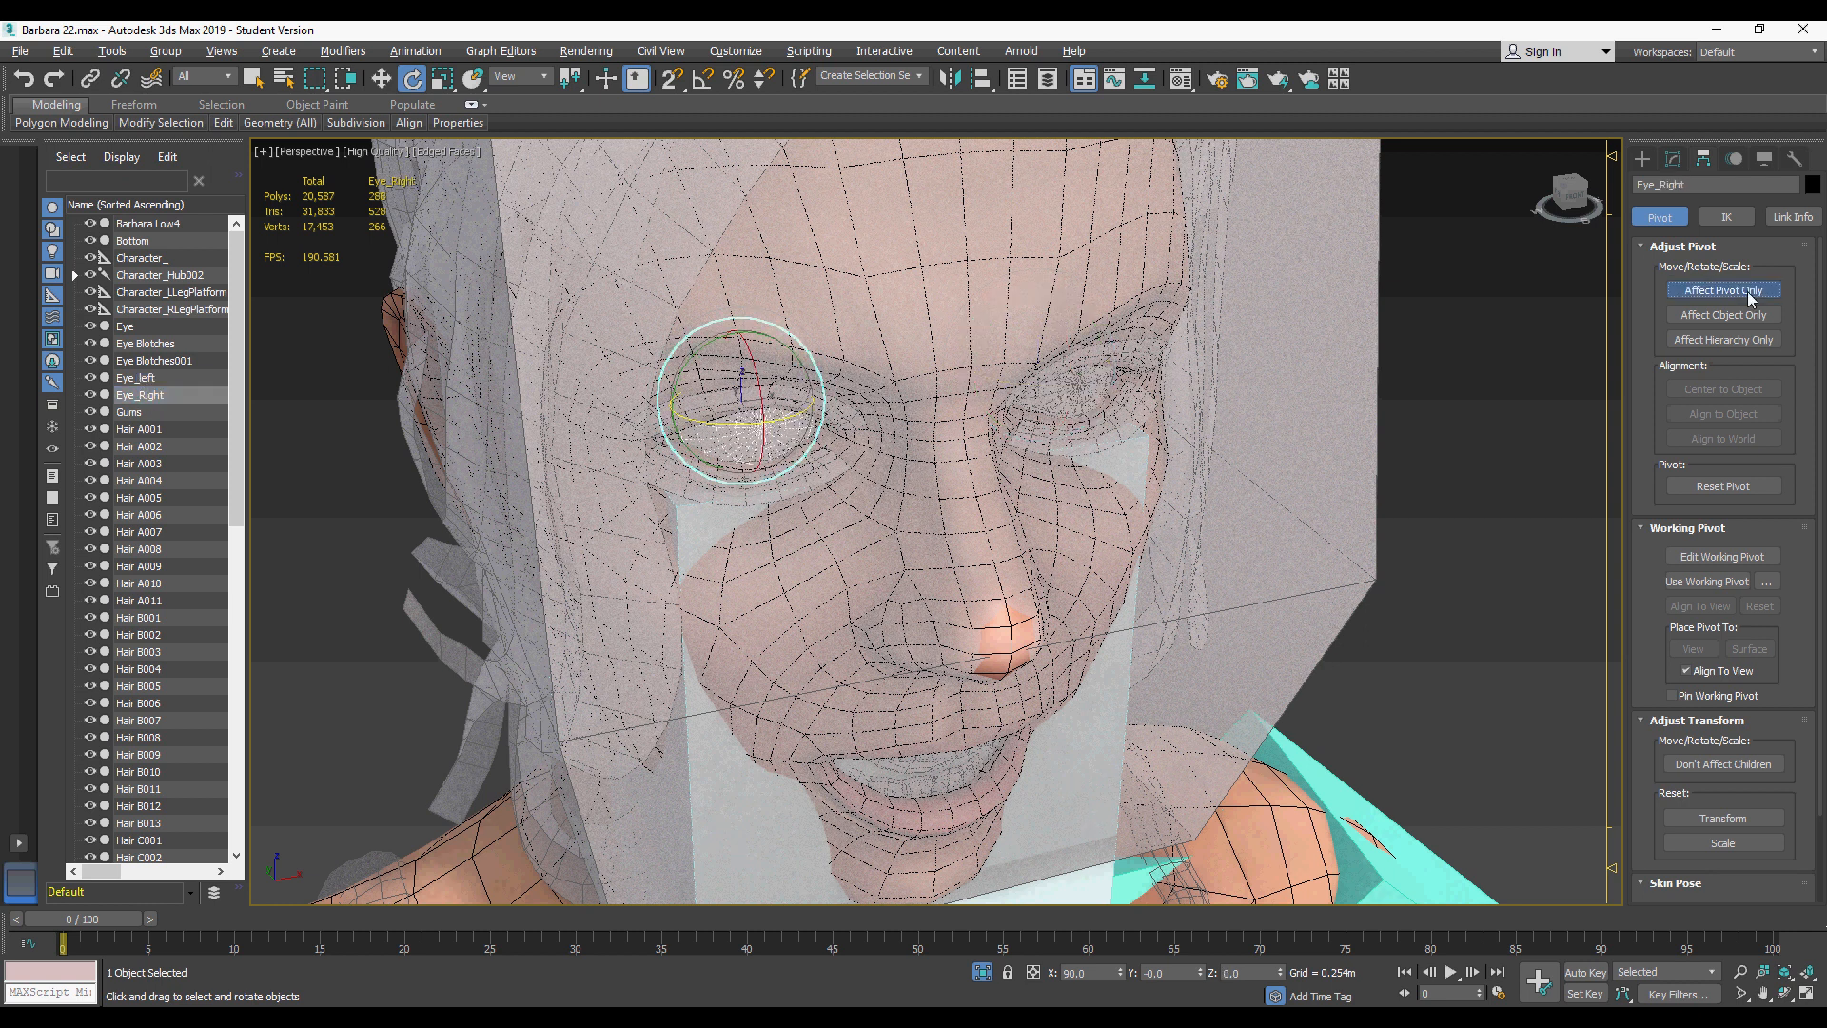
{"action": "left_click", "coordinate": [1736, 293]}
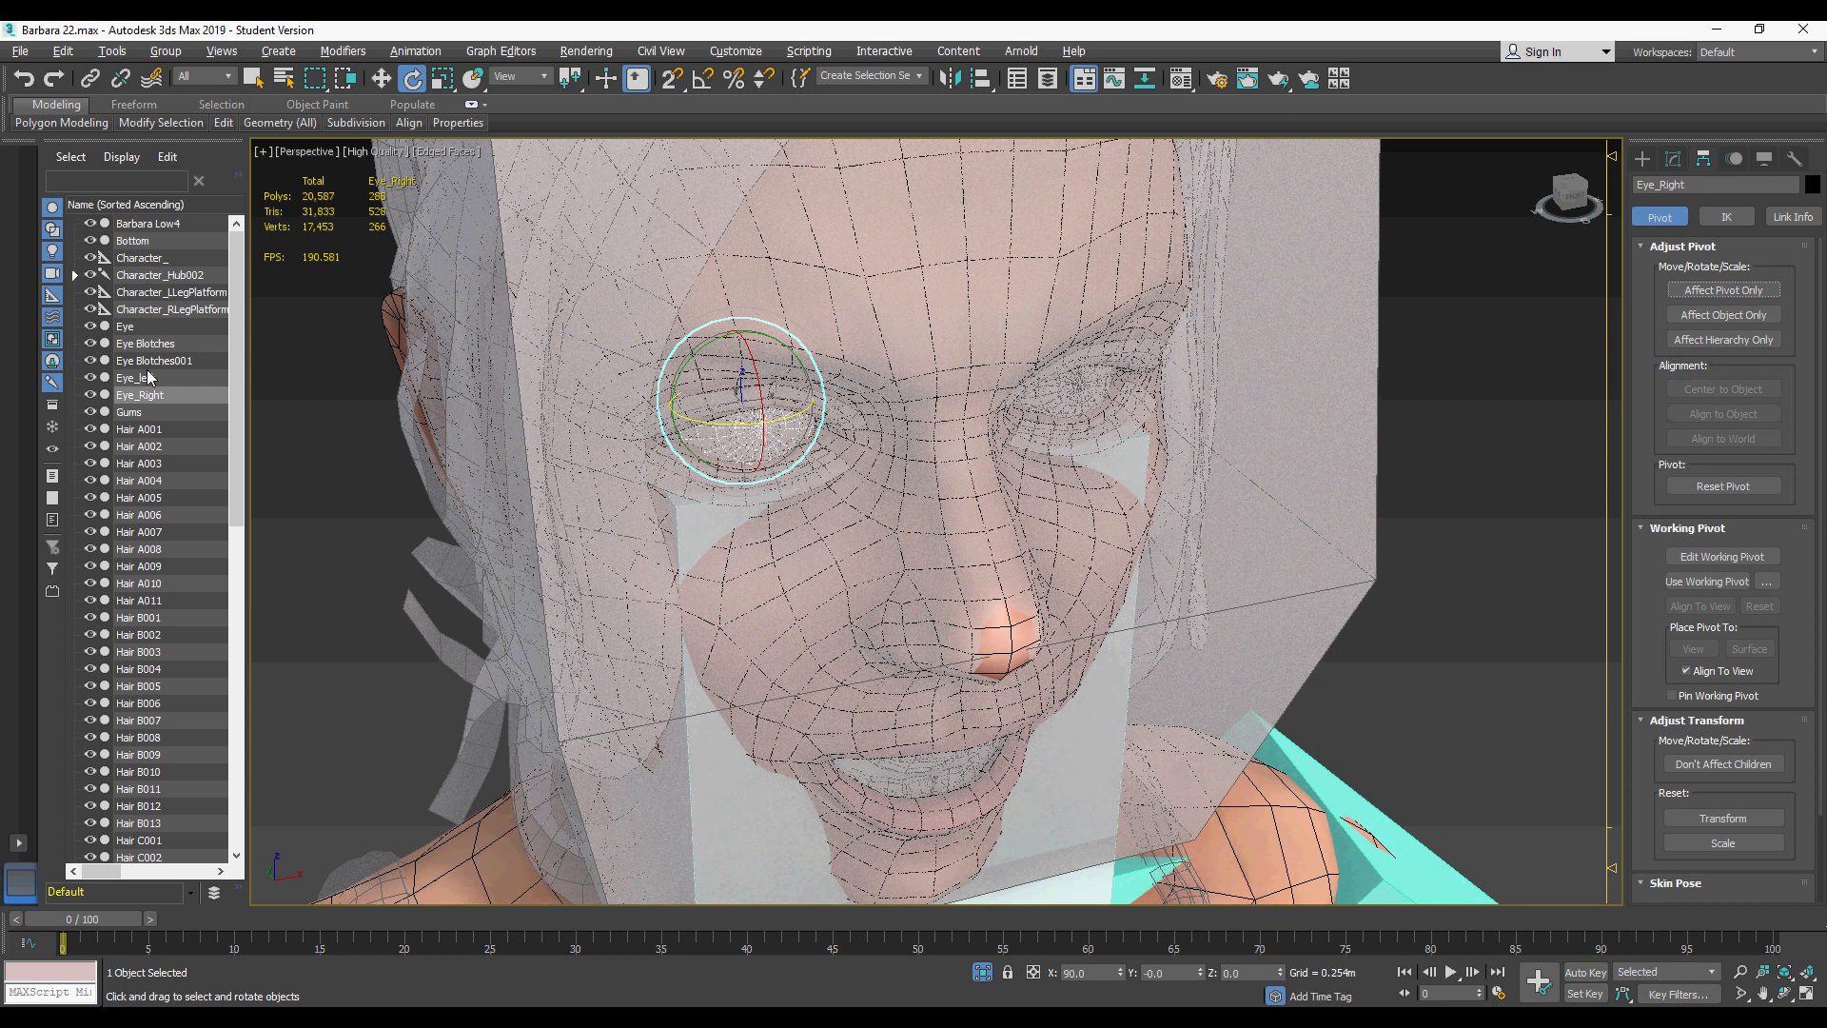
Step: Center the pivot of the combined Eye object to its geometry
{"action": "left_click", "coordinate": [131, 327]}
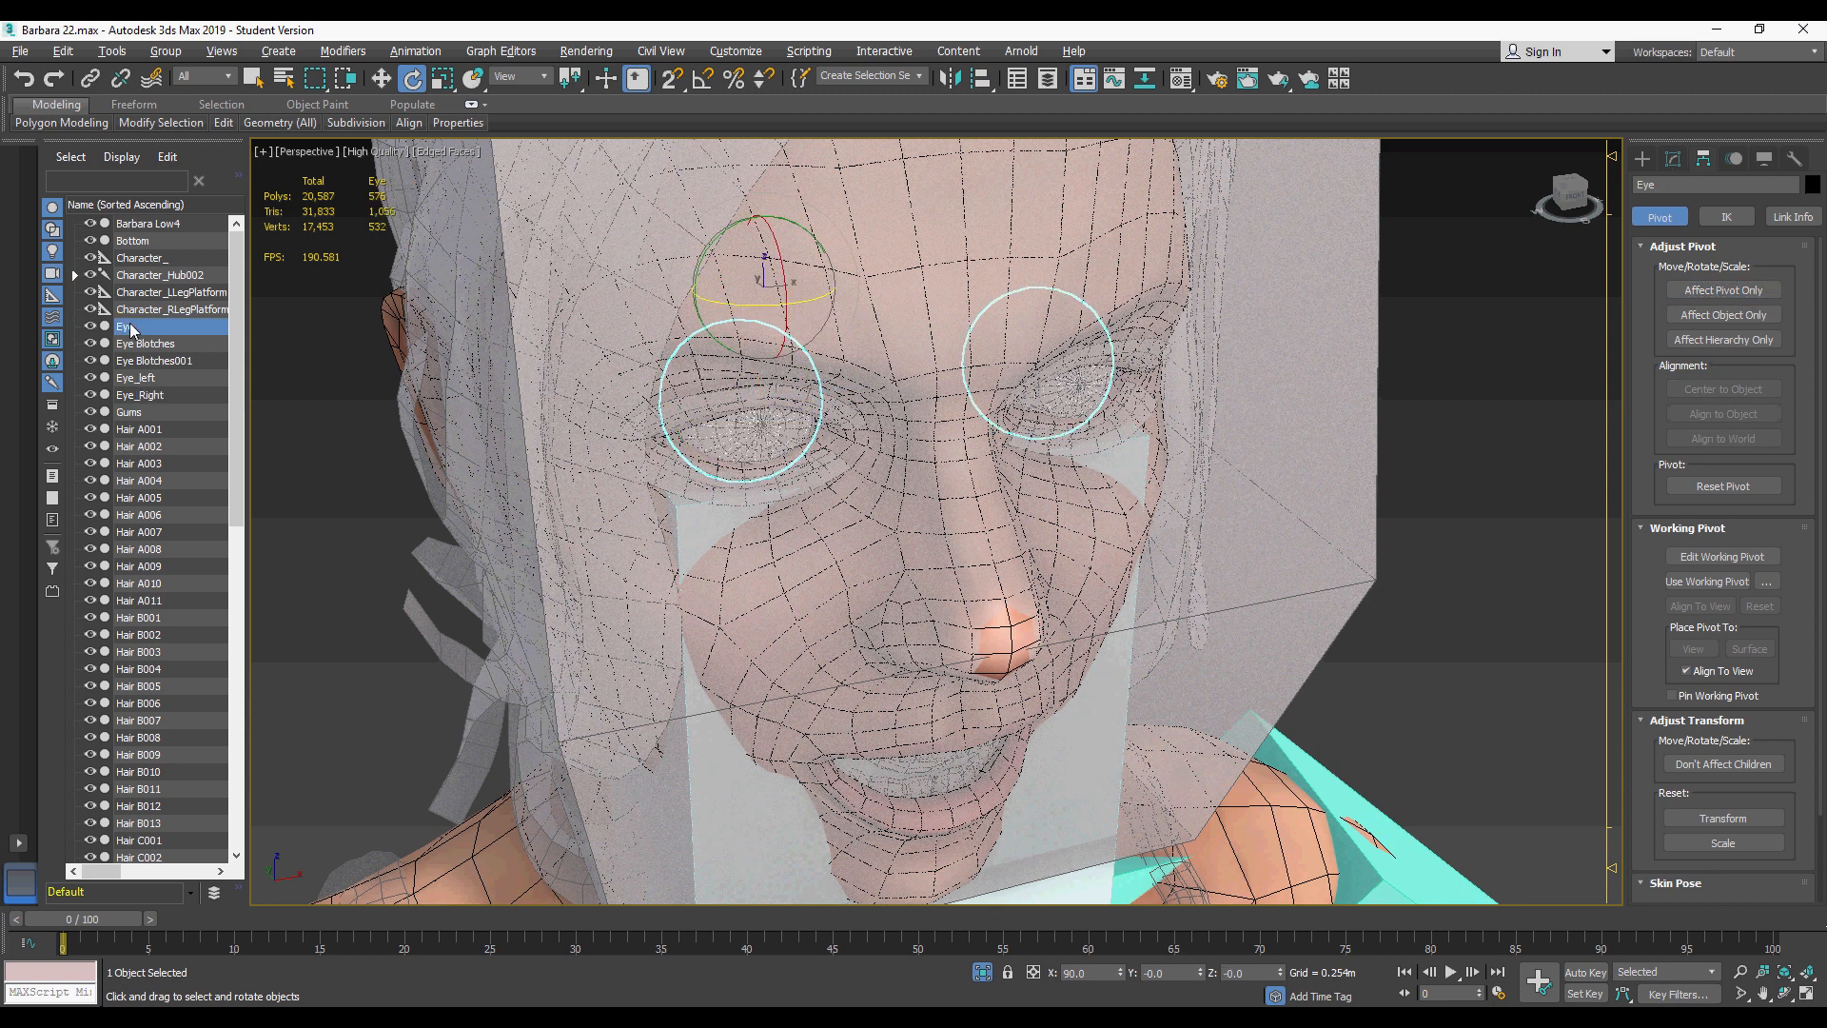
{"action": "left_click", "coordinate": [1745, 291]}
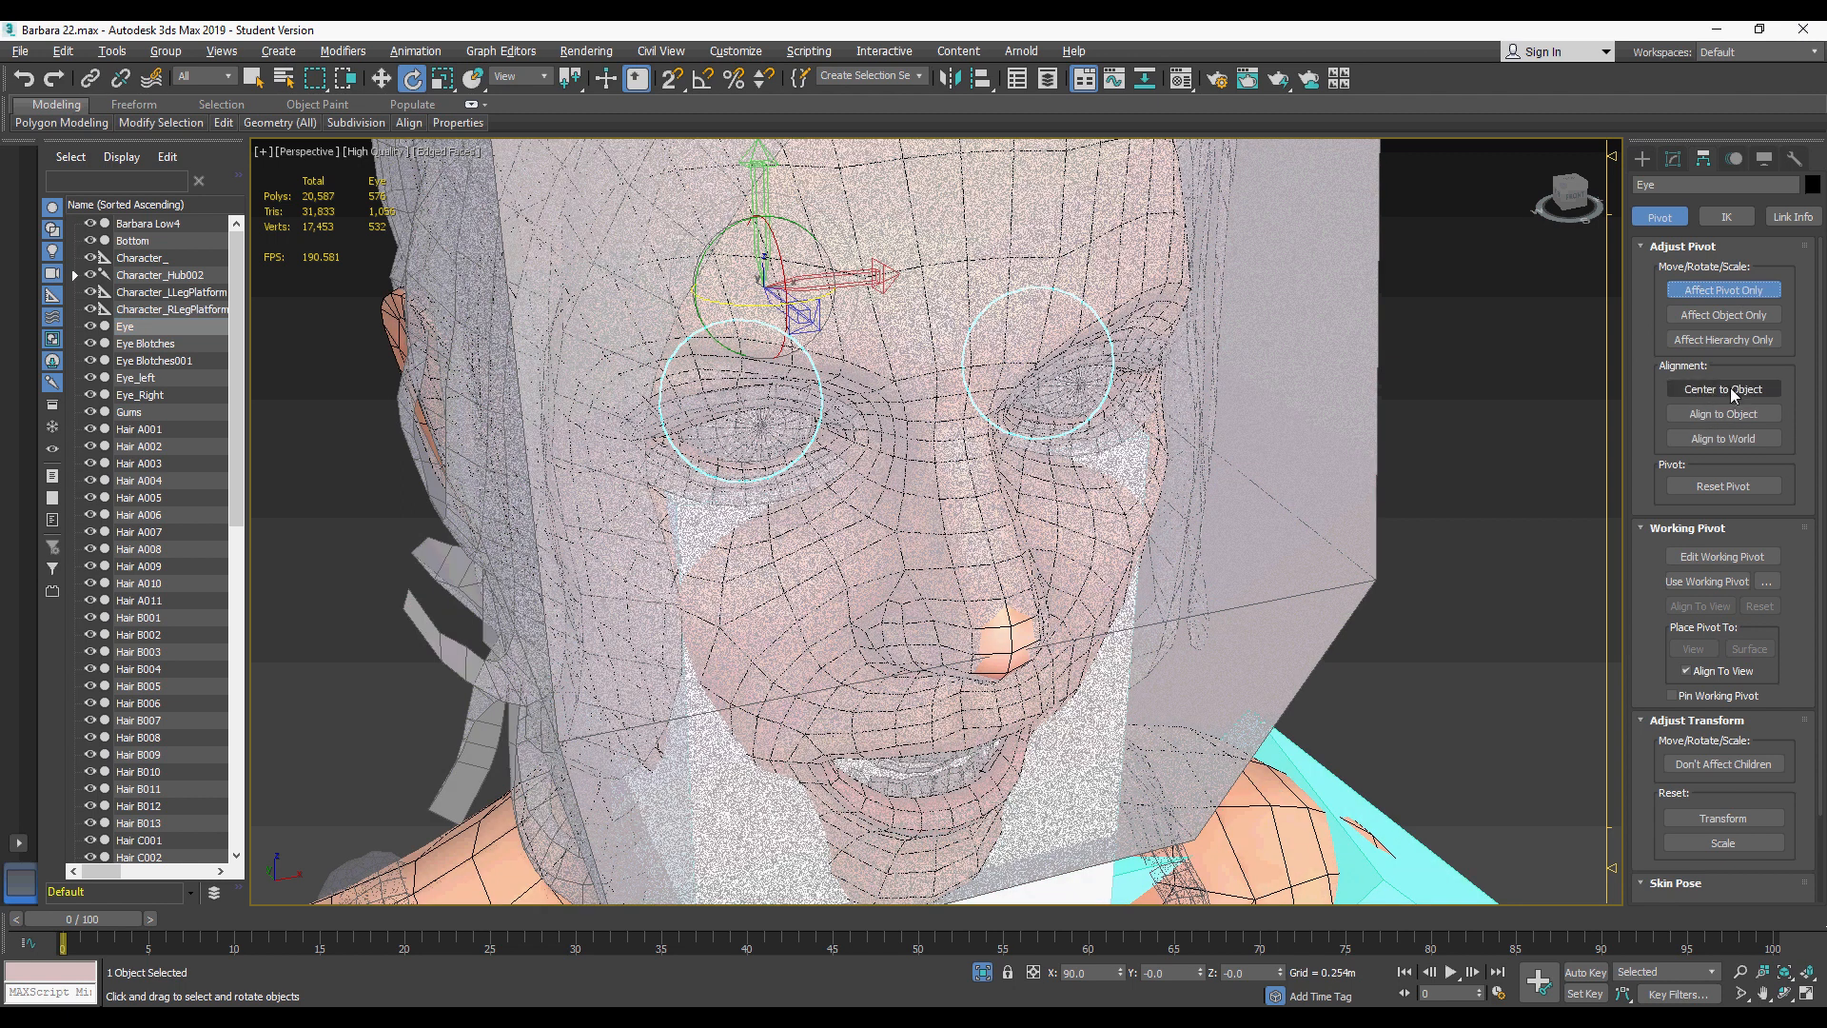
{"action": "left_click", "coordinate": [1713, 295]}
Step: Detach the character's left eyeball element from the Eye object as a separate object named Eye_Left
{"action": "left_click", "coordinate": [1673, 159]}
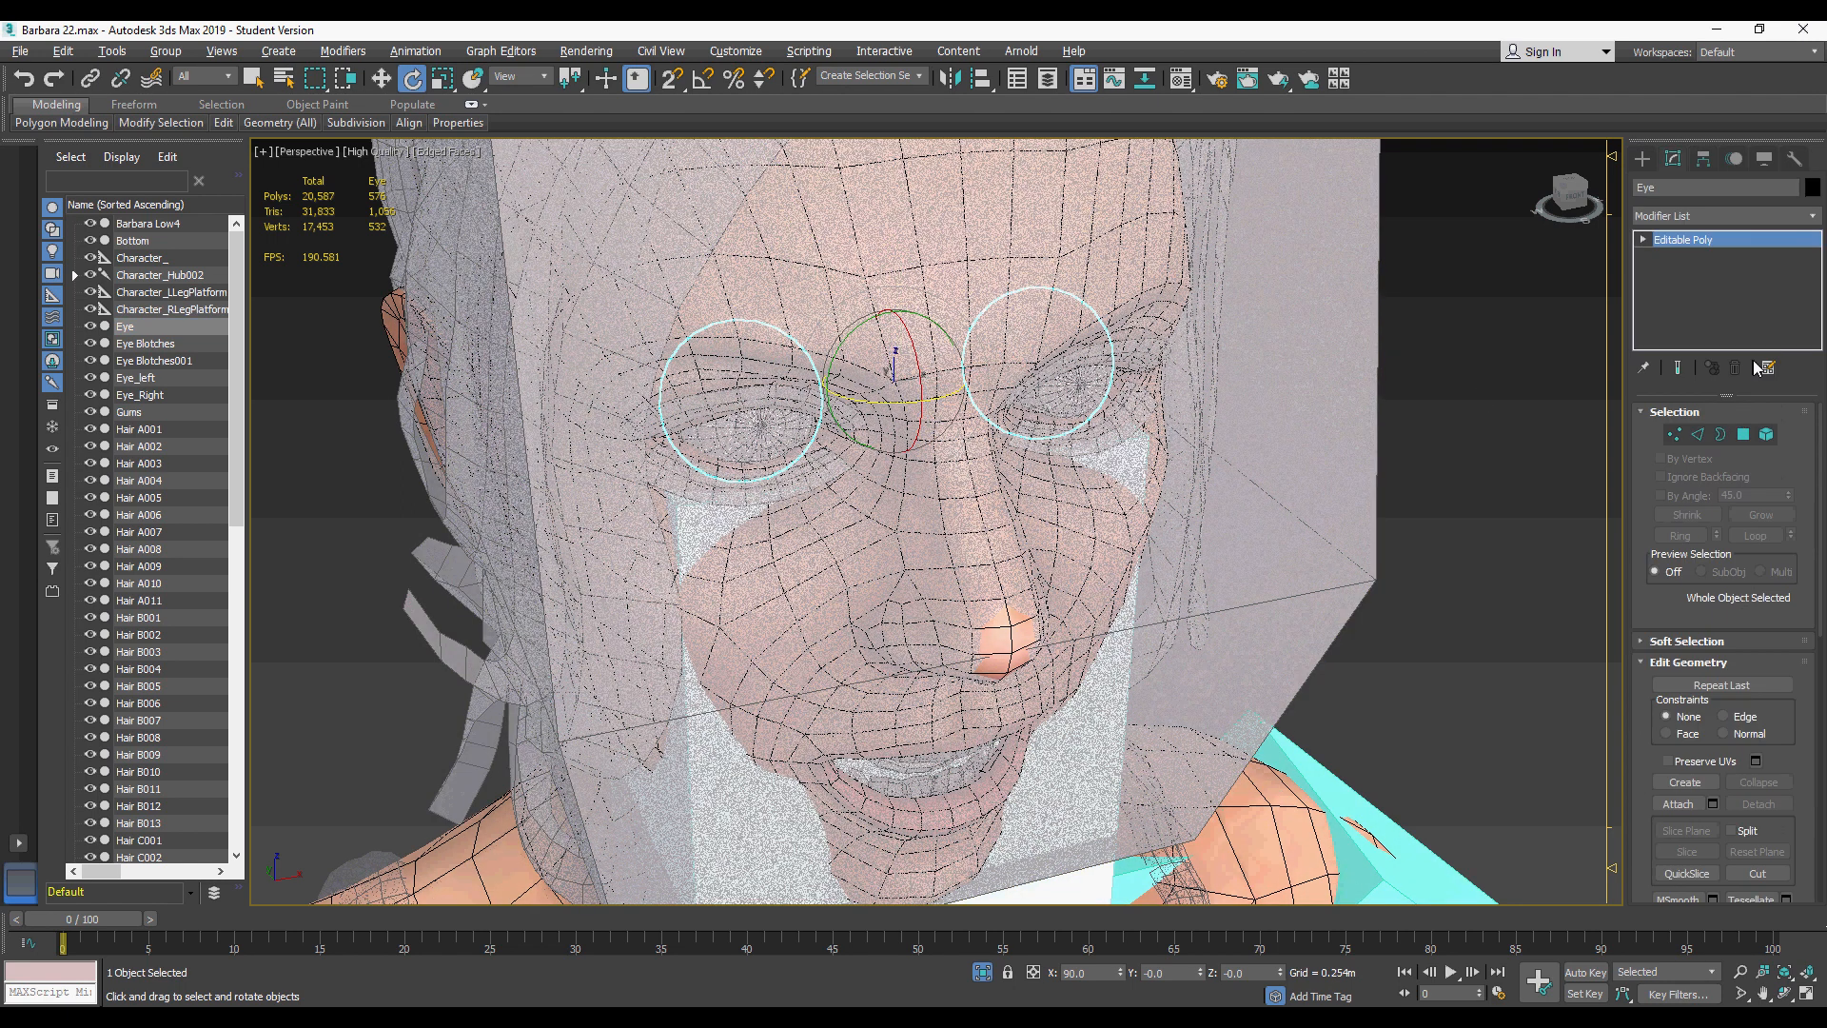
{"action": "left_click", "coordinate": [1766, 436]}
{"action": "left_click", "coordinate": [1070, 381]}
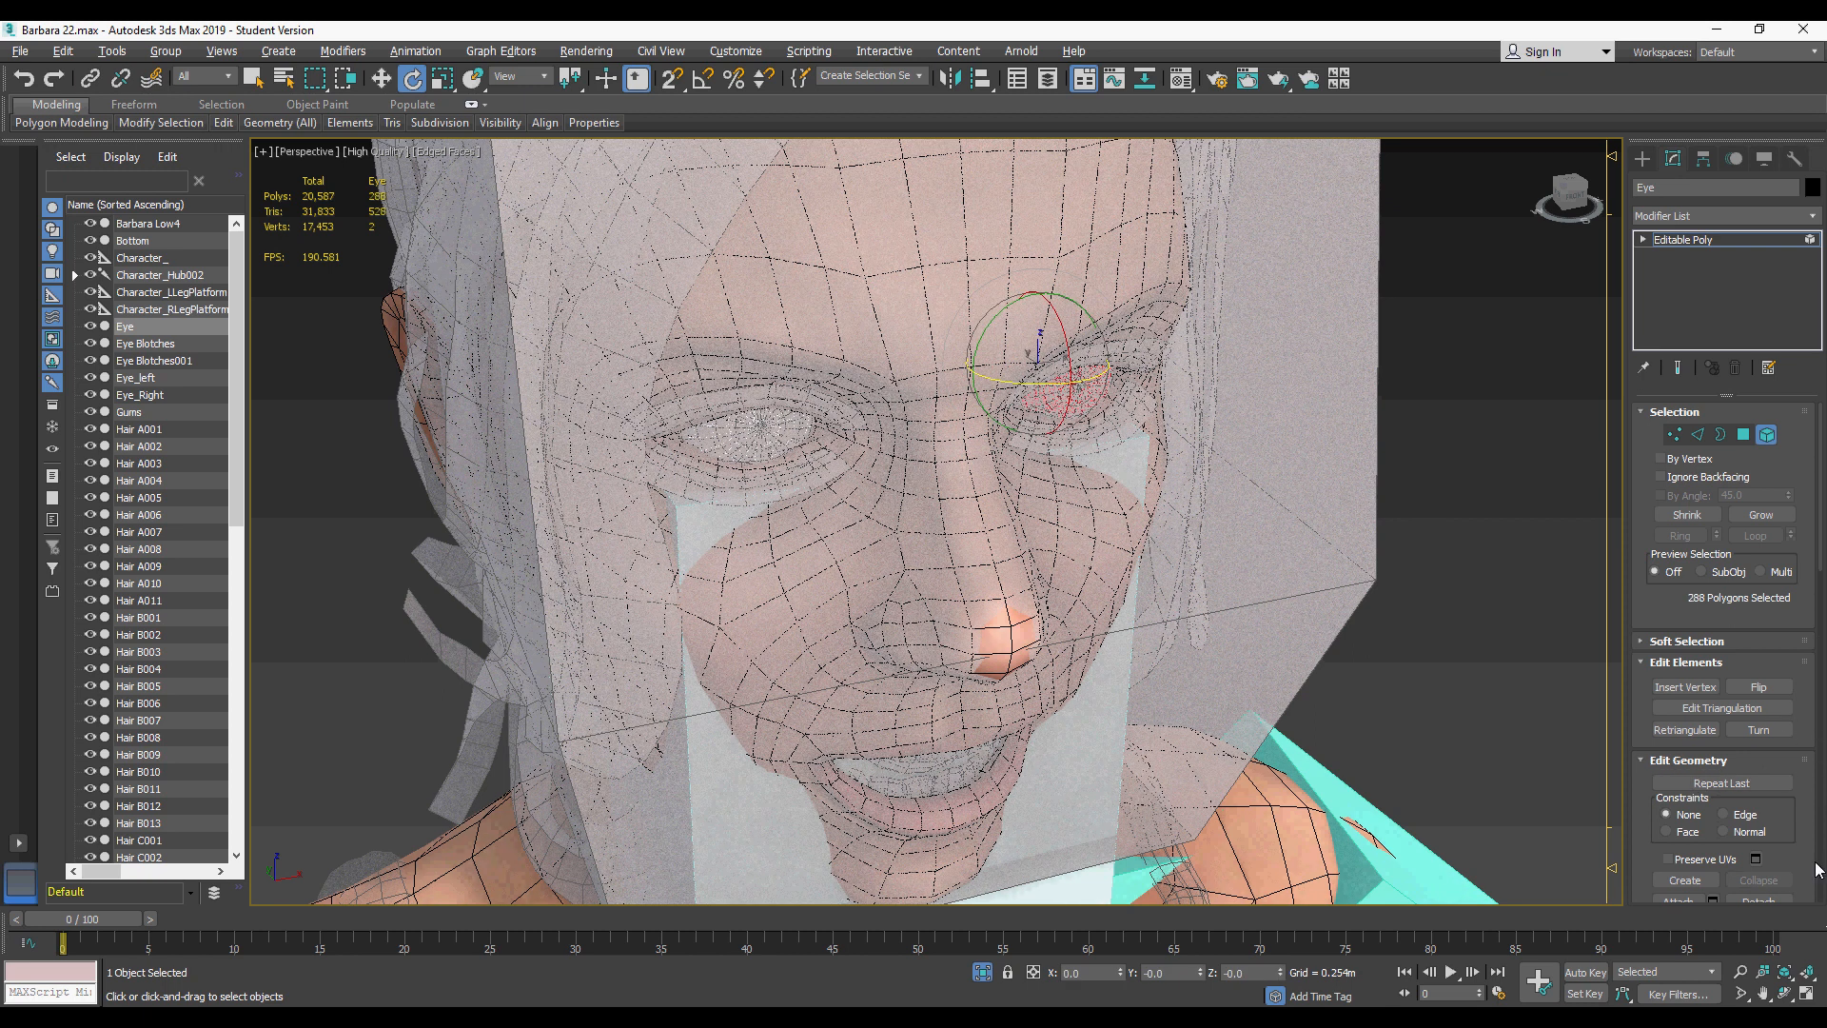
{"action": "scroll", "coordinate": [1817, 869], "scroll_direction": "down", "scroll_amount": 3}
{"action": "left_click", "coordinate": [1759, 820]}
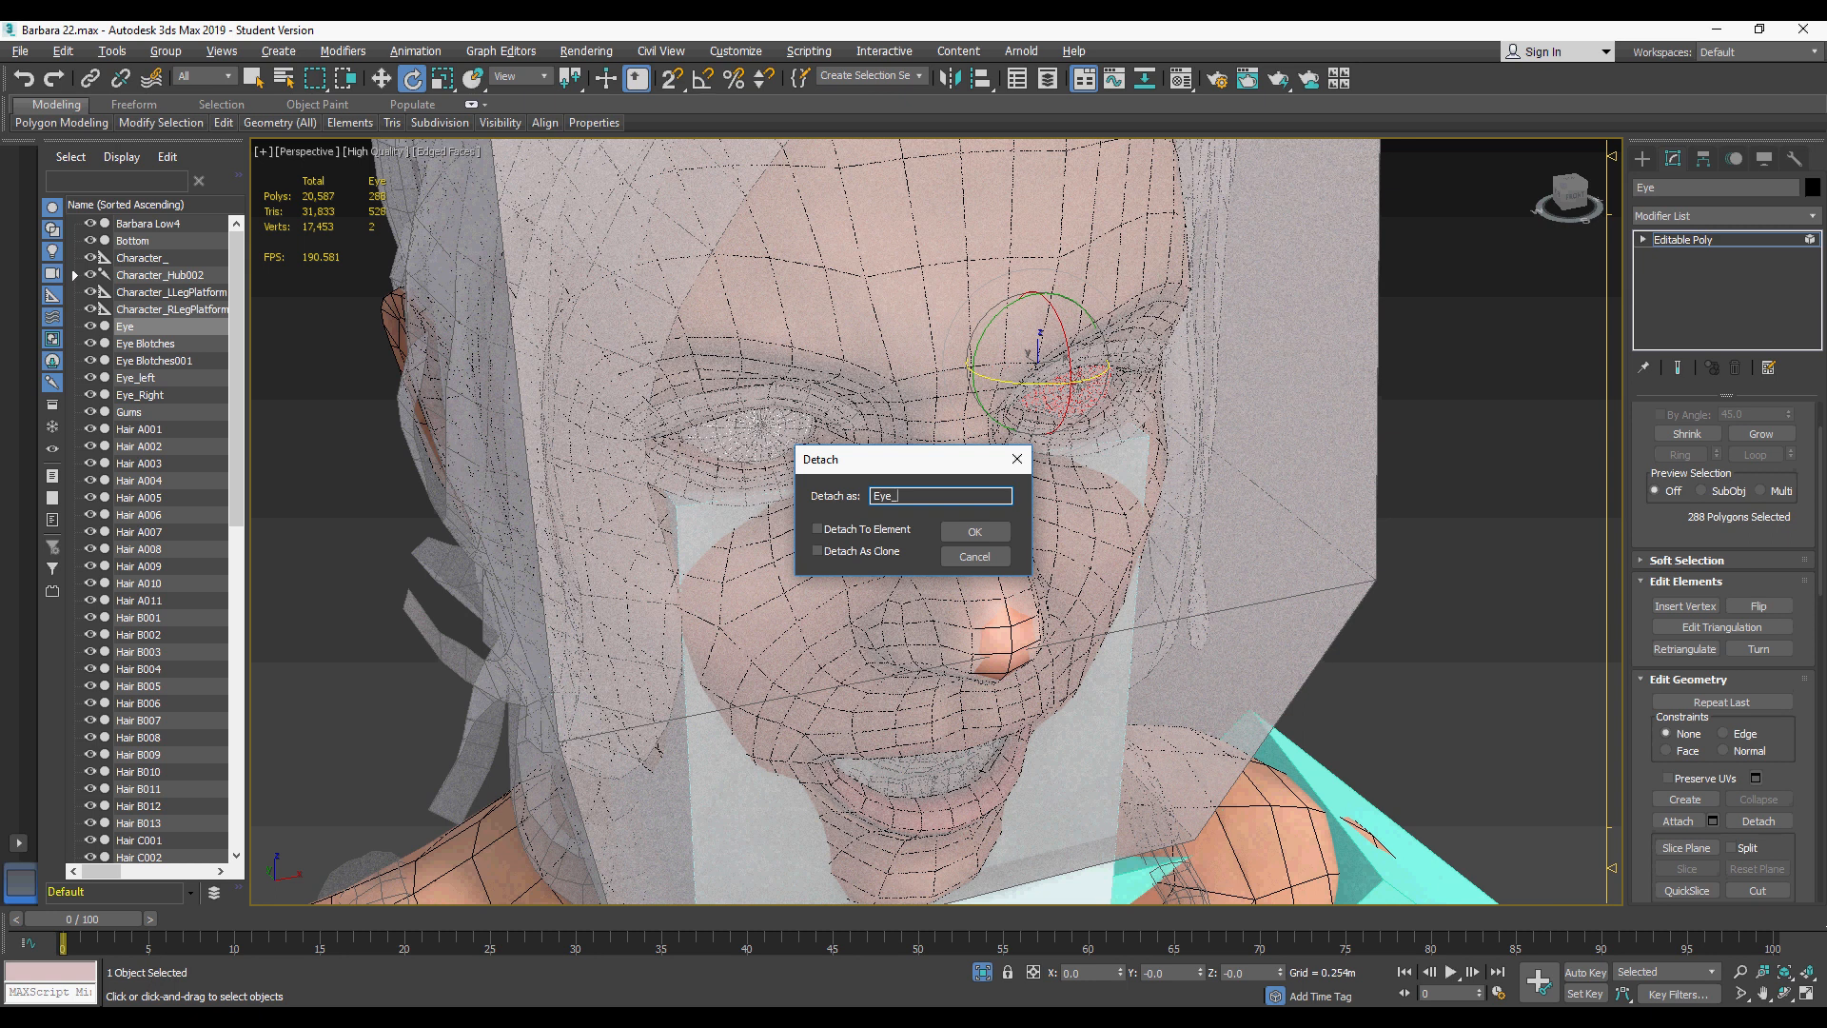
{"action": "key", "text": "Return"}
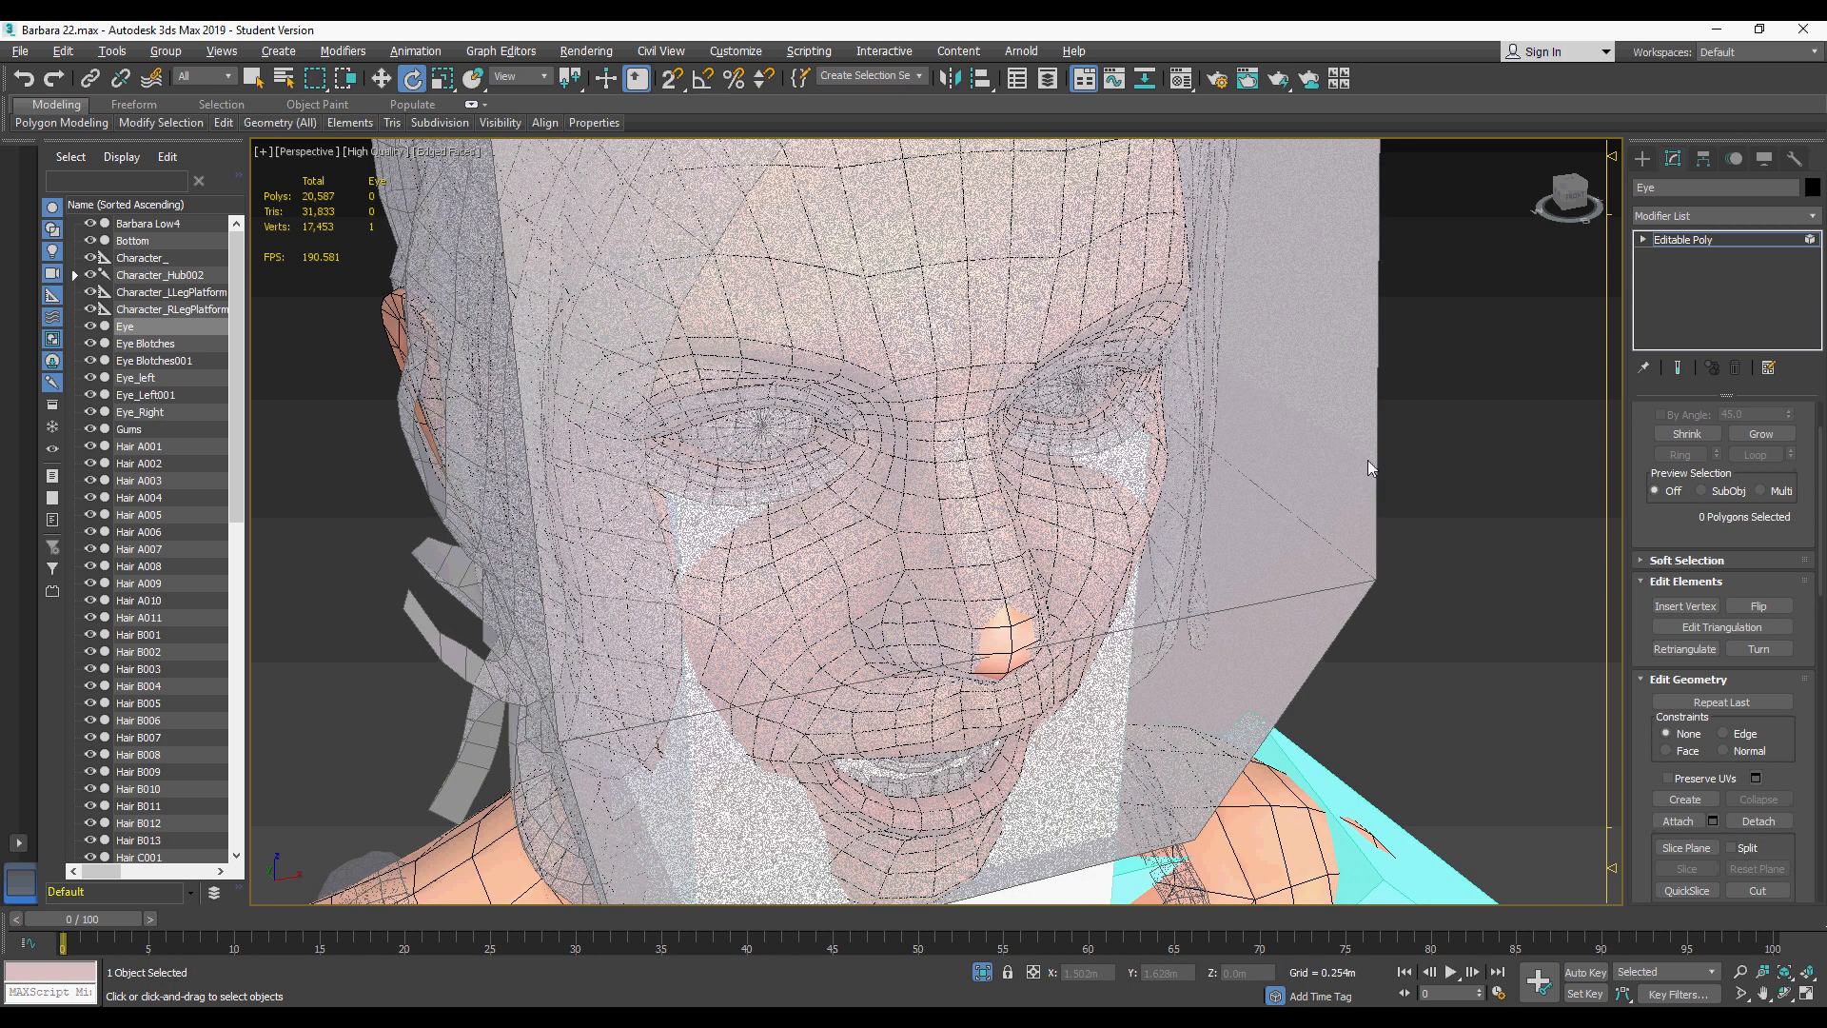
Step: Leave element editing and rename the remaining Eye object as Eye_Right
{"action": "scroll", "coordinate": [1820, 475], "scroll_direction": "up", "scroll_amount": 3}
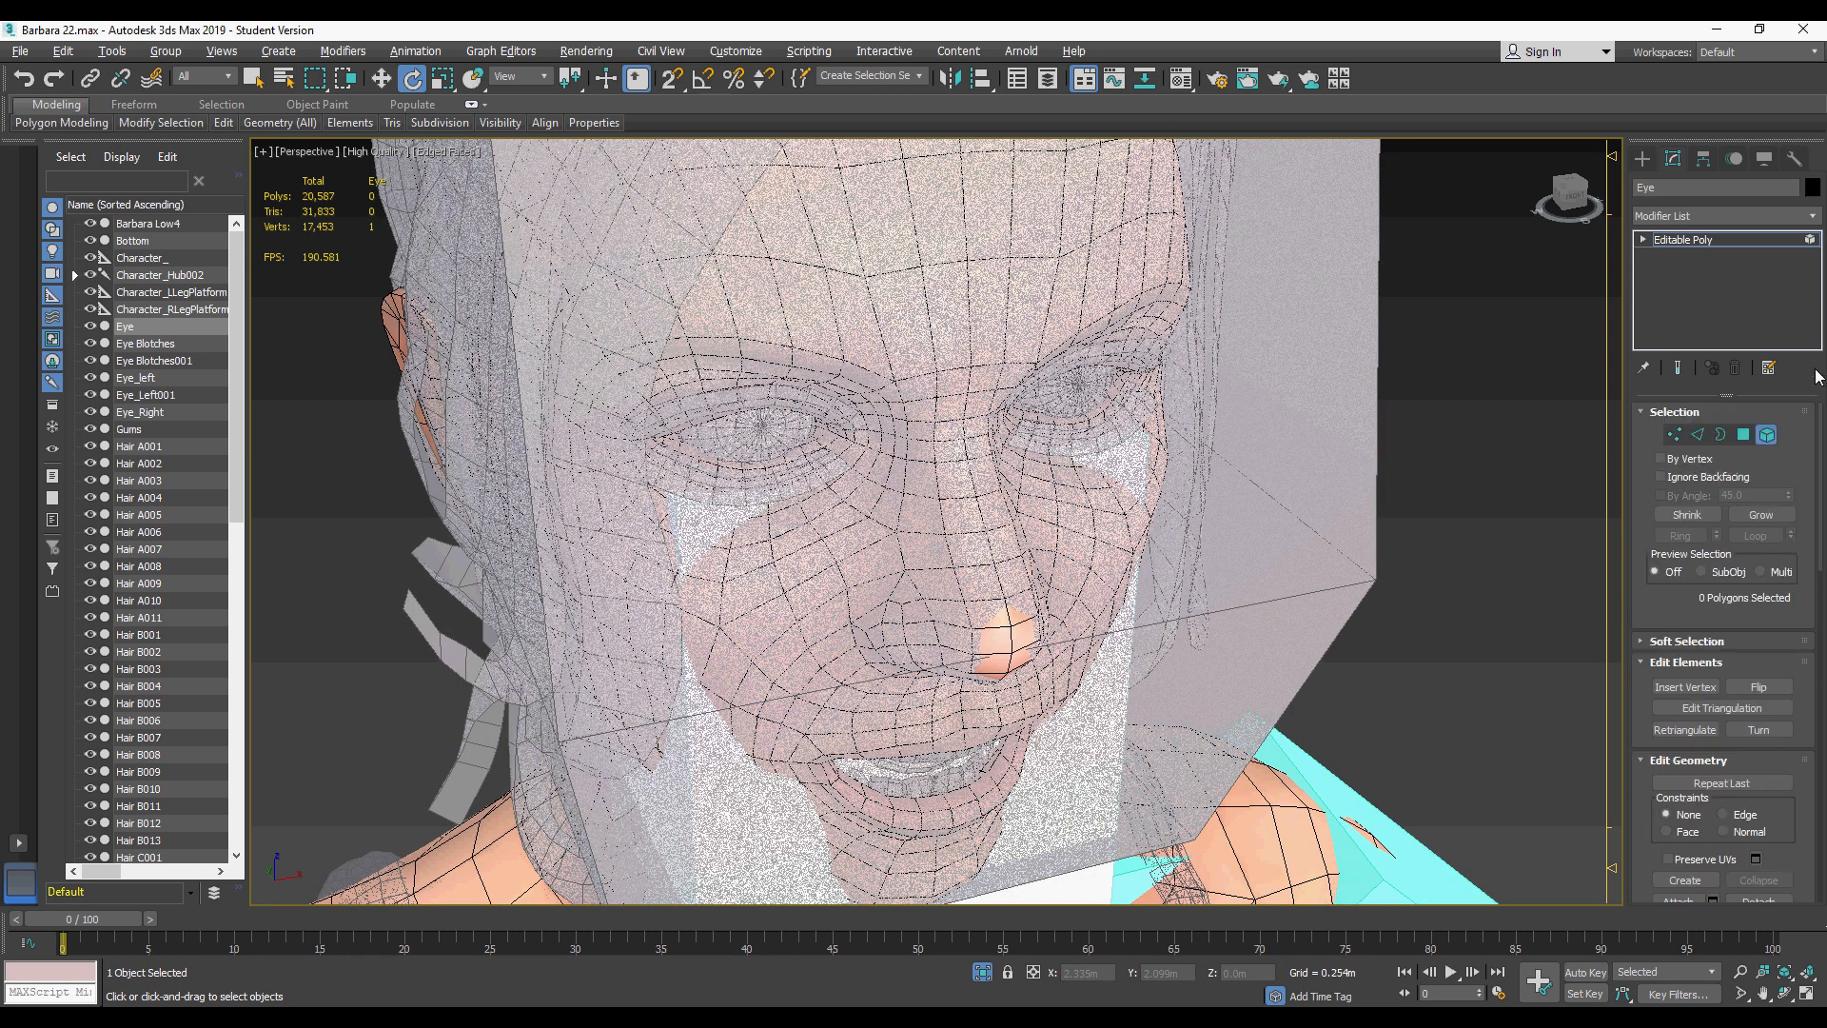
{"action": "left_click", "coordinate": [1766, 433]}
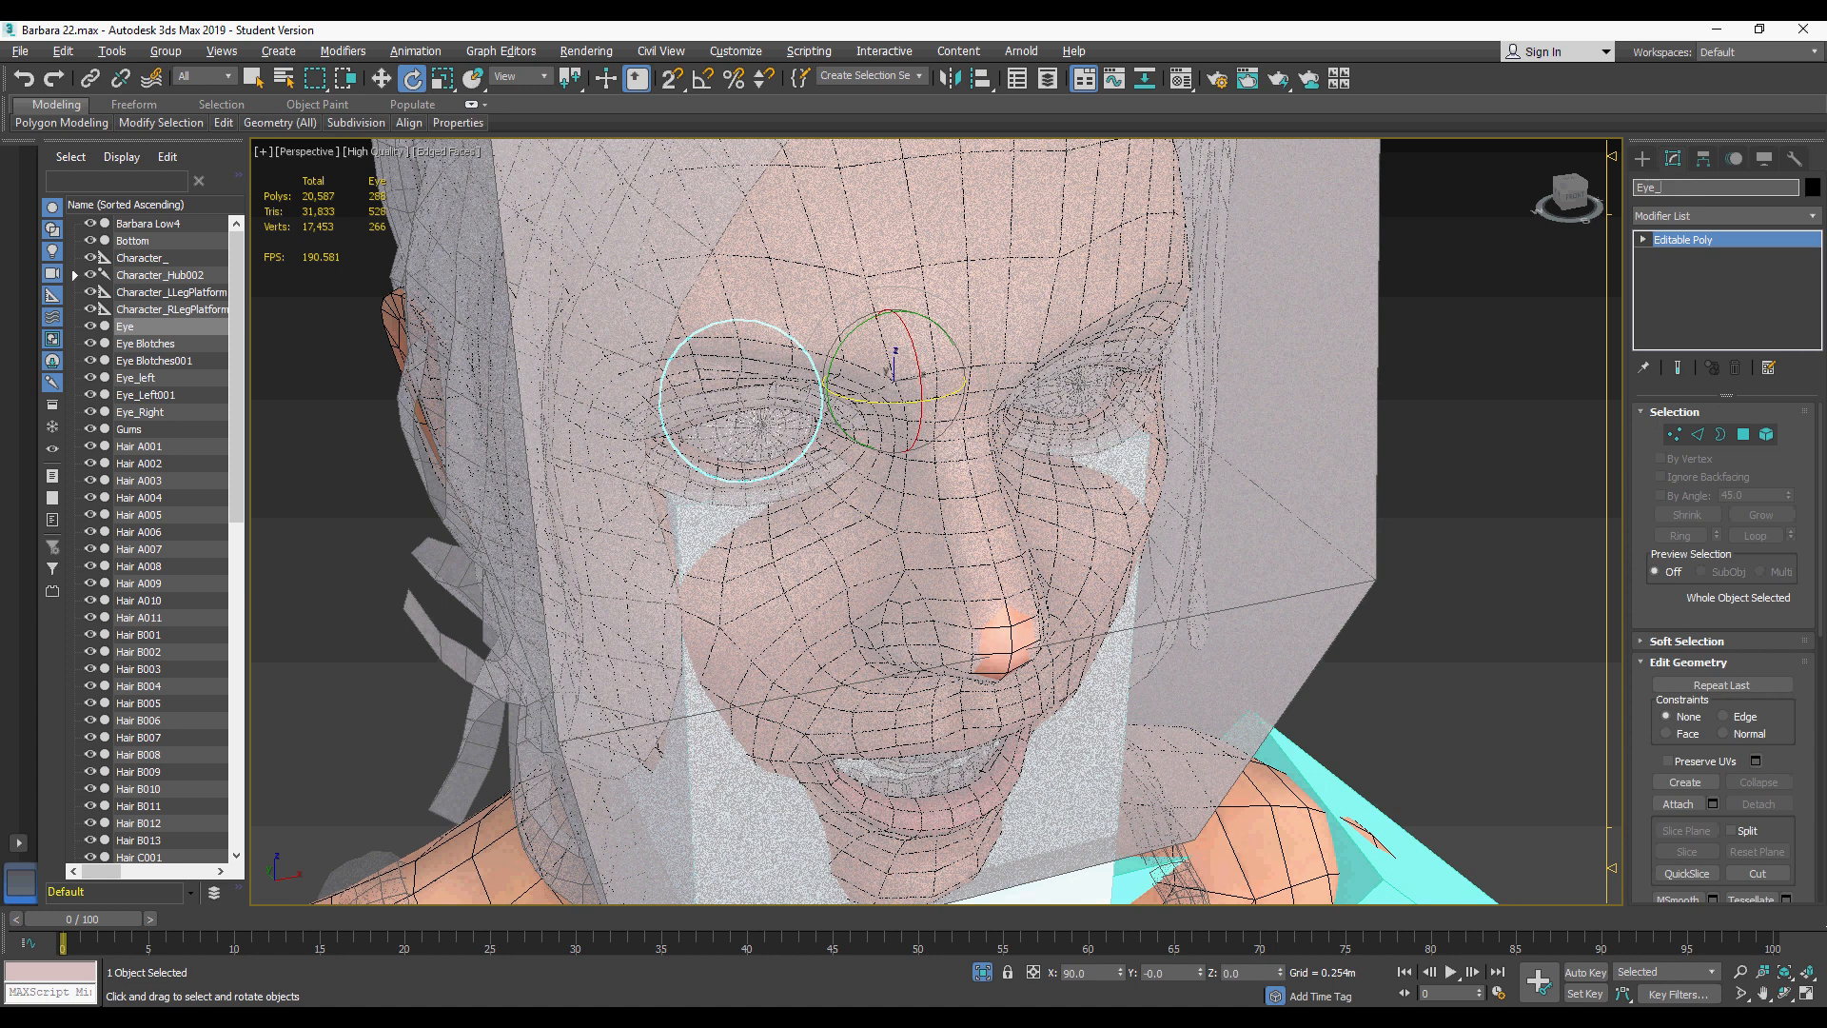
{"action": "key", "text": "Return"}
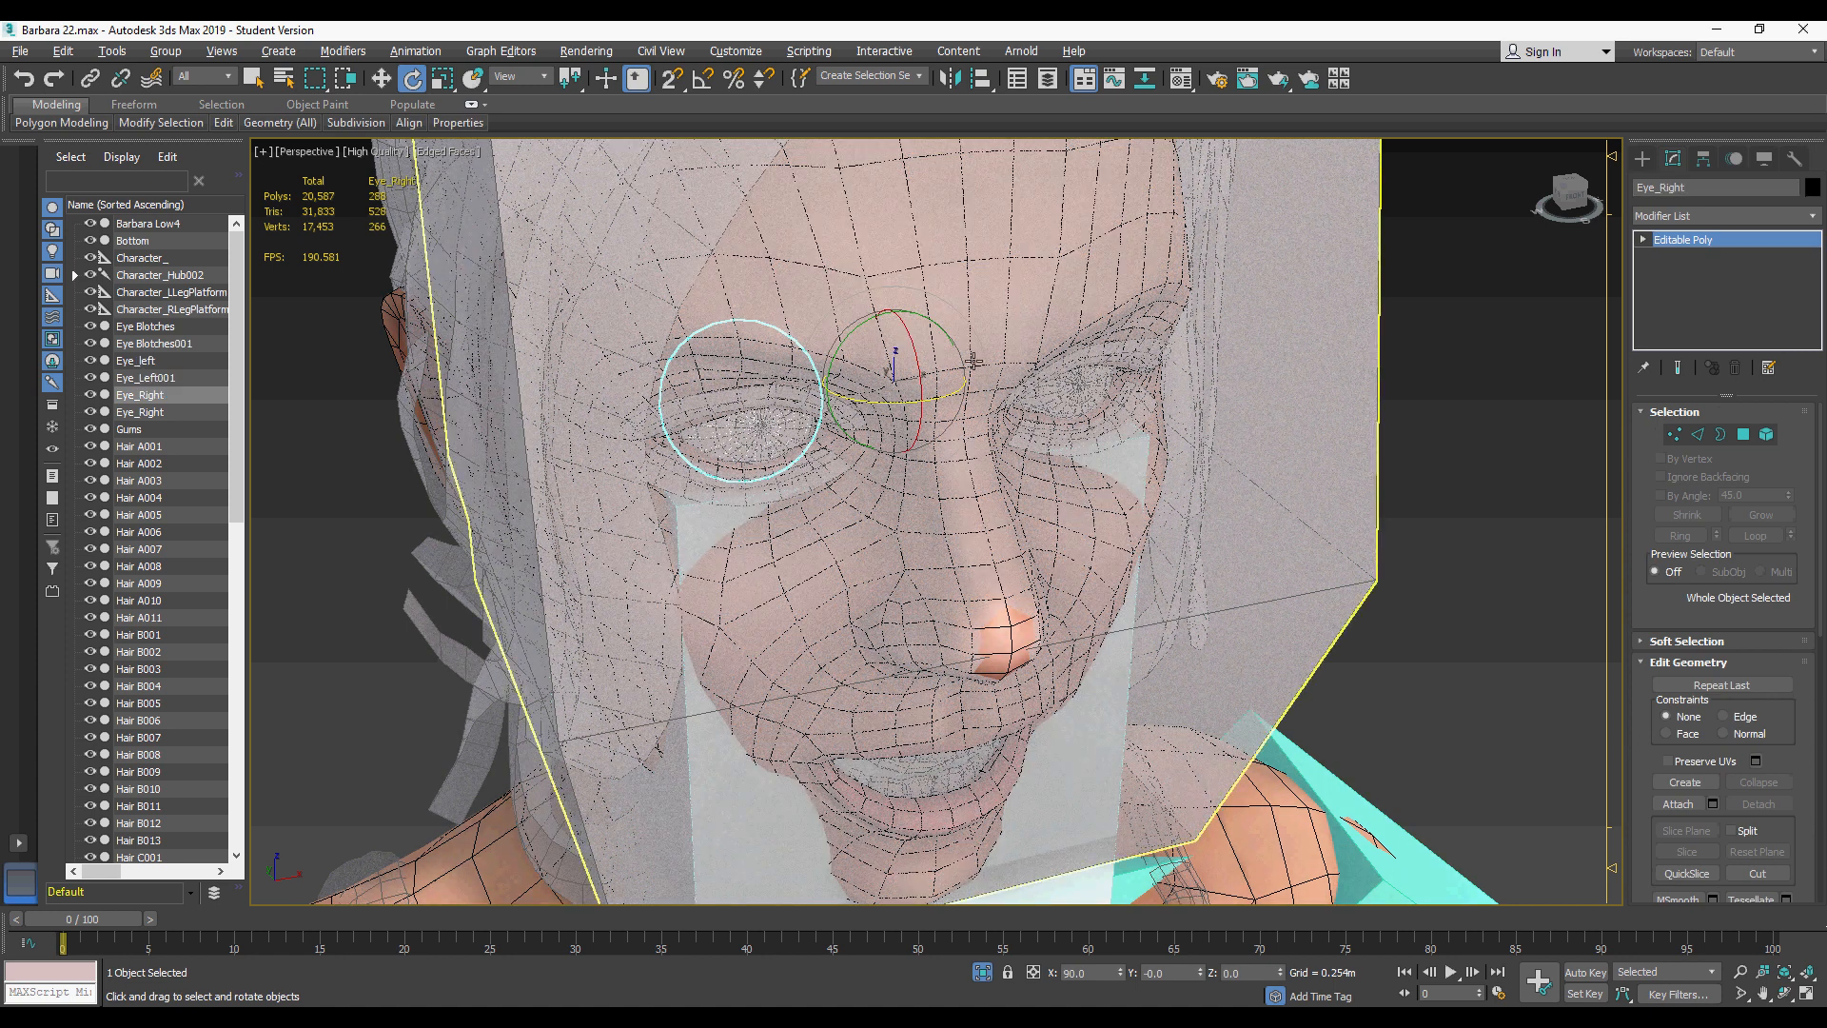
Step: Select all four left and right eye objects and move their Schematic View nodes close to the head bone's branch
{"action": "left_click_drag", "start_coordinate": [174, 418], "coordinate": [155, 362]}
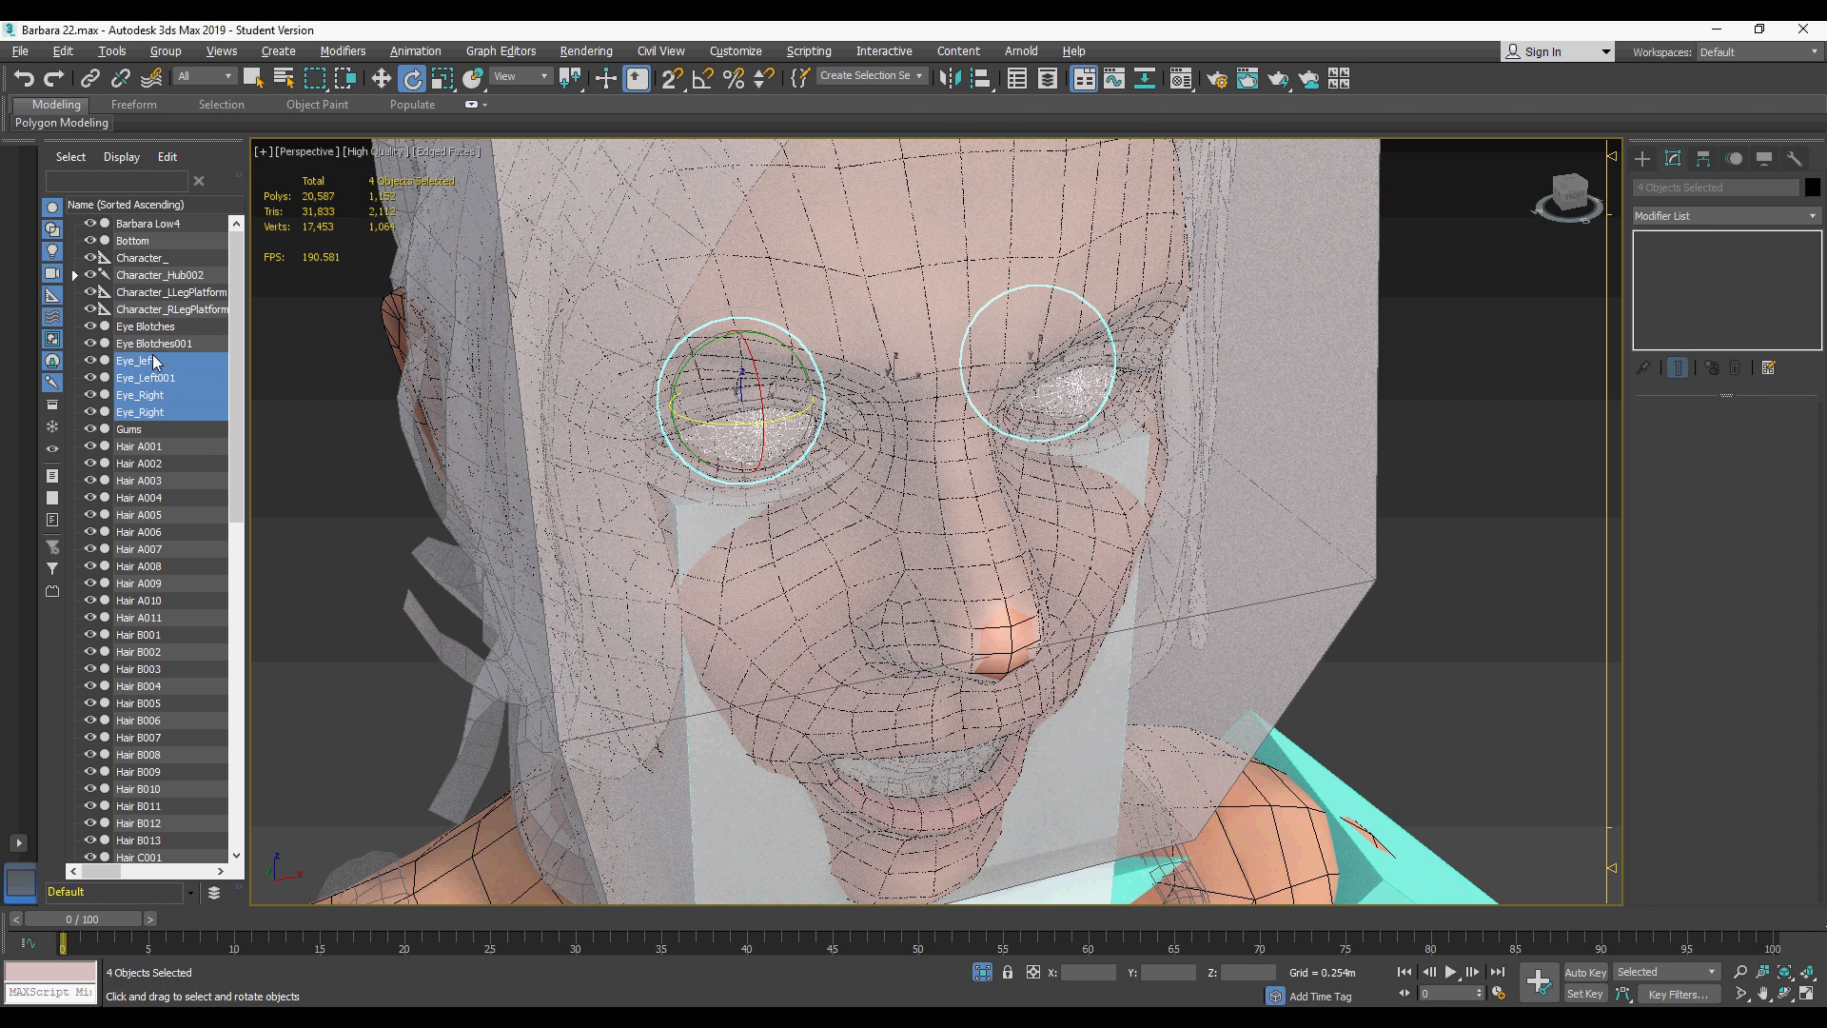
{"action": "left_click", "coordinate": [1112, 82]}
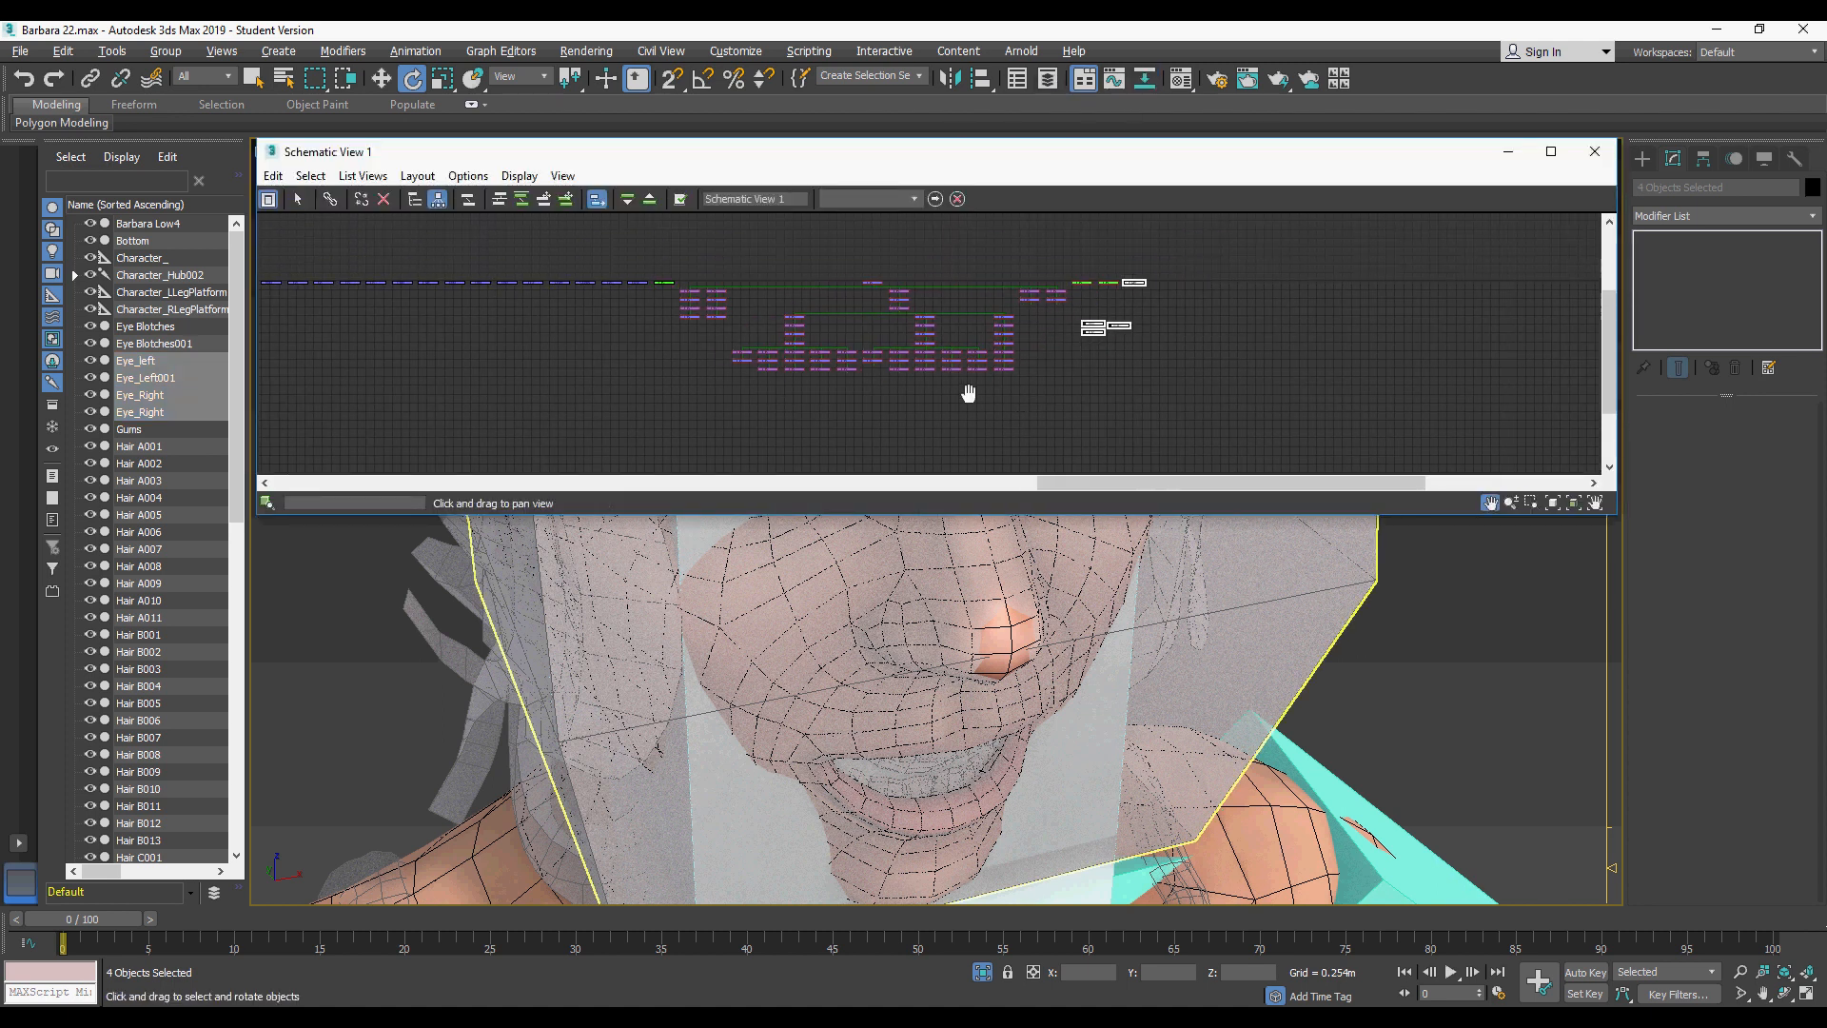
{"action": "middle_click_drag", "start_coordinate": [969, 393], "coordinate": [944, 393]}
{"action": "left_click_drag", "start_coordinate": [1070, 326], "coordinate": [1045, 354]}
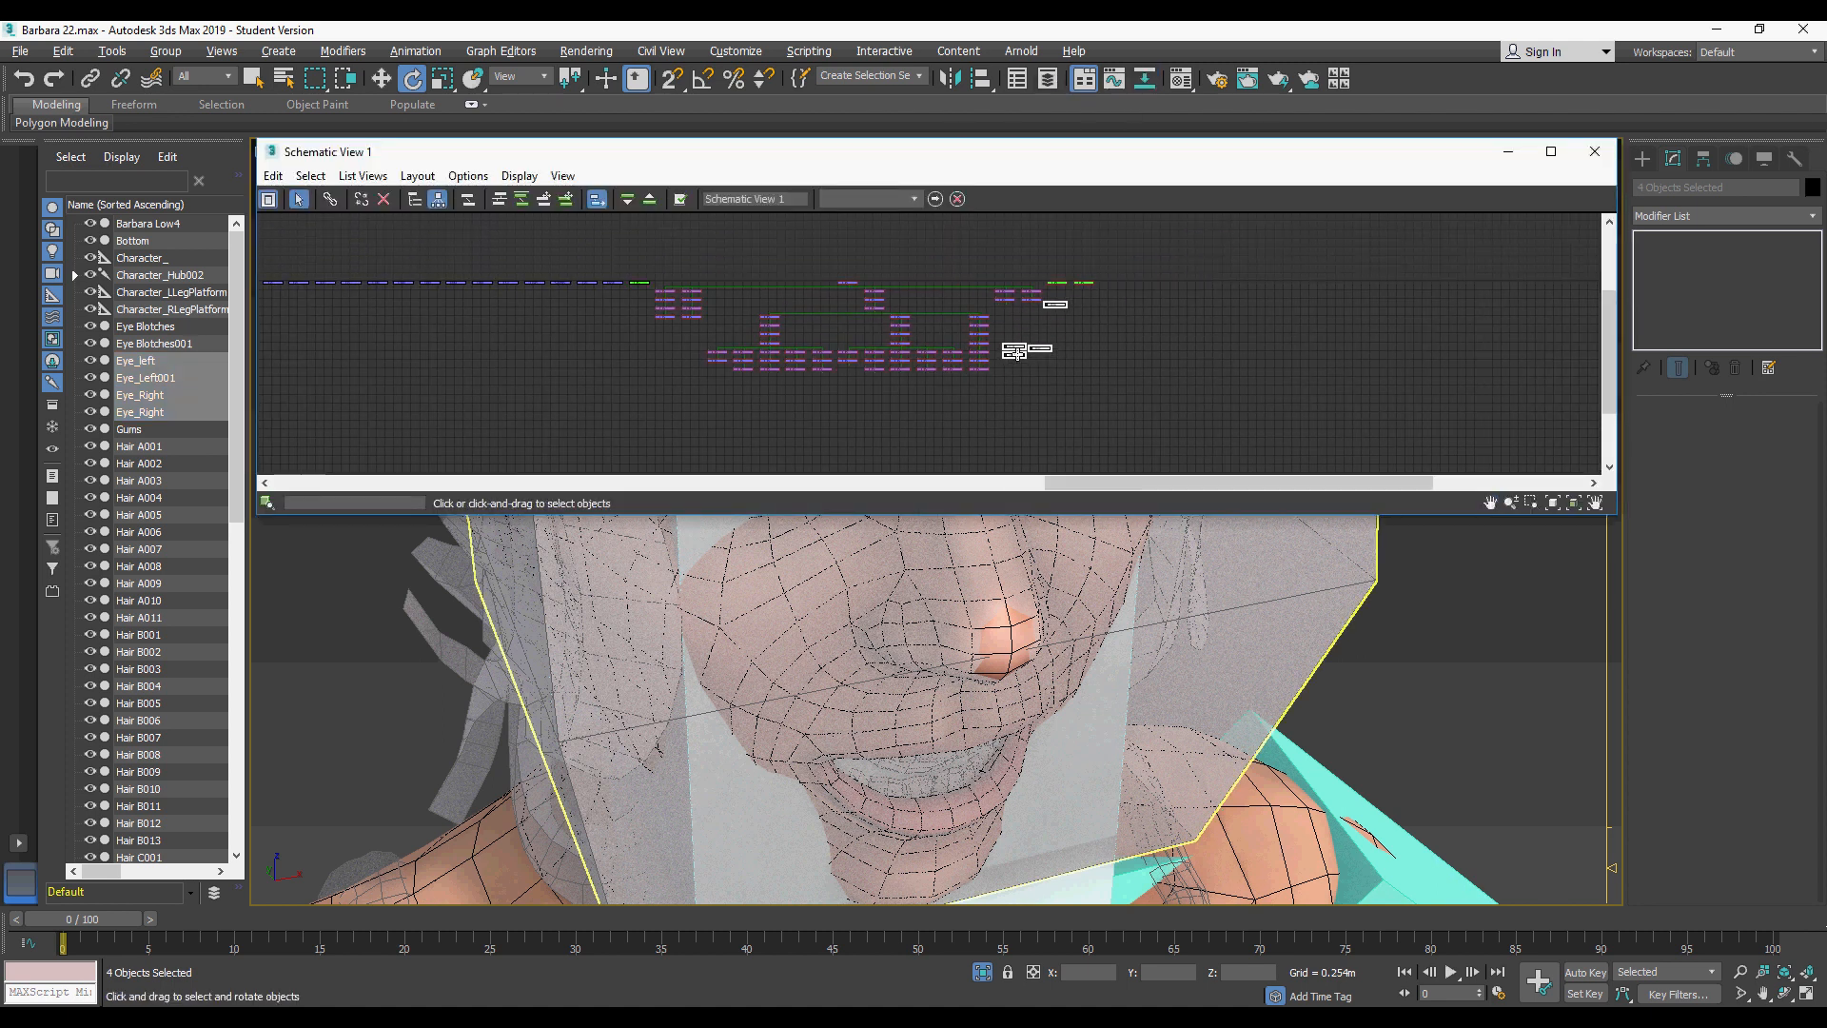
{"action": "scroll", "coordinate": [1021, 359], "scroll_direction": "up", "scroll_amount": 5}
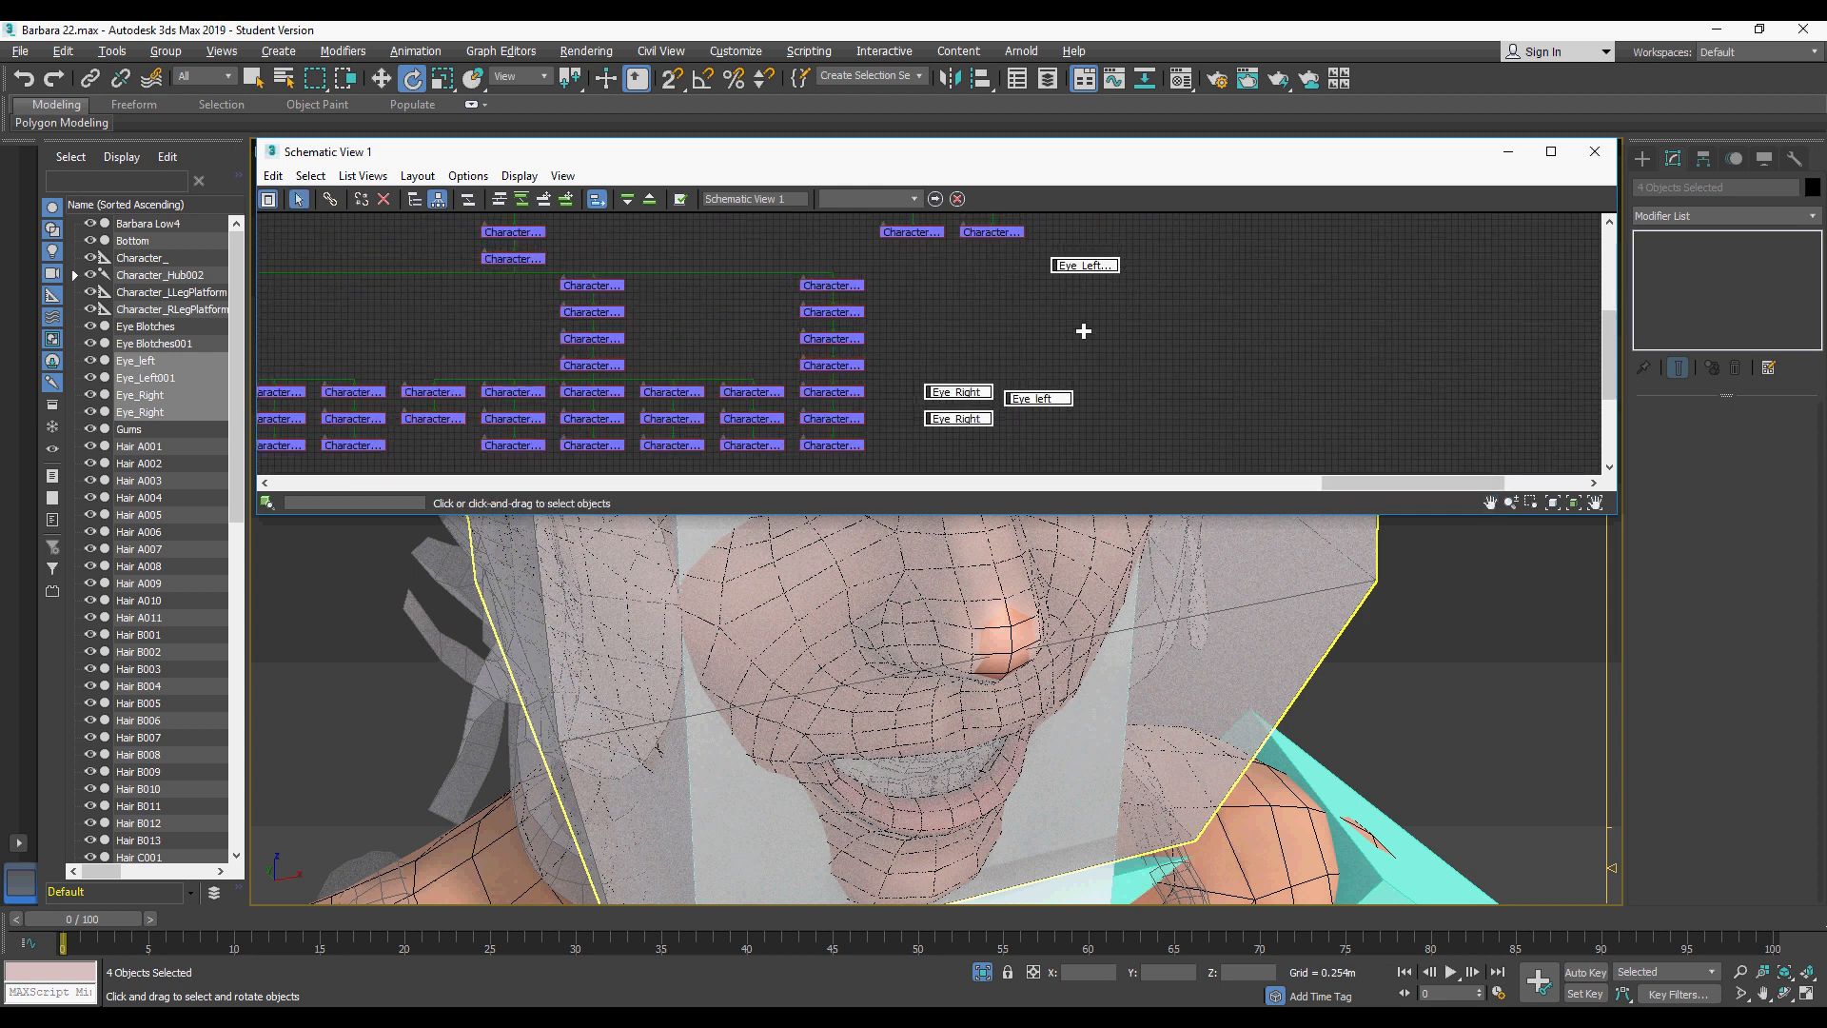
Step: Arrange the two left eye nodes one above the other beside the two Eye_Right nodes in Schematic View
{"action": "left_click", "coordinate": [1090, 331]}
{"action": "left_click_drag", "start_coordinate": [1088, 266], "coordinate": [1038, 420]}
{"action": "left_click", "coordinate": [1040, 398], "text": "ctrl"}
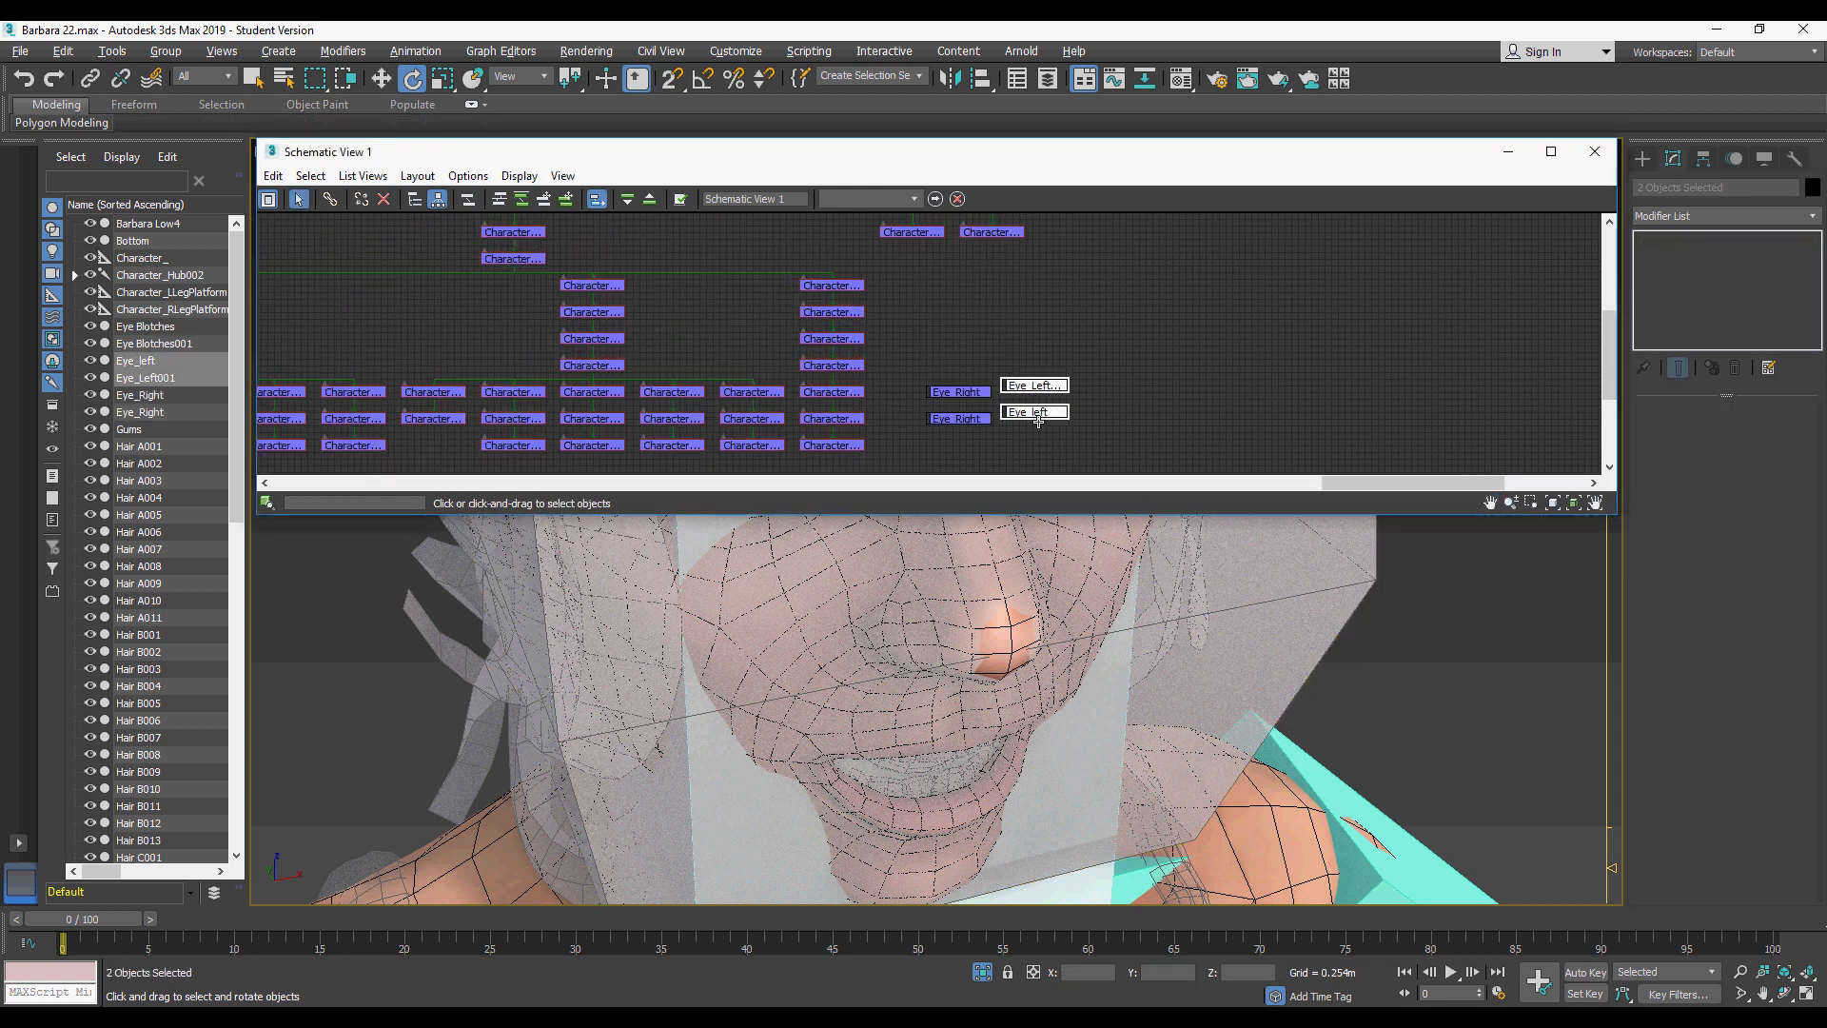
{"action": "left_click", "coordinate": [1126, 420]}
{"action": "middle_click_drag", "start_coordinate": [1035, 601], "coordinate": [1054, 718]}
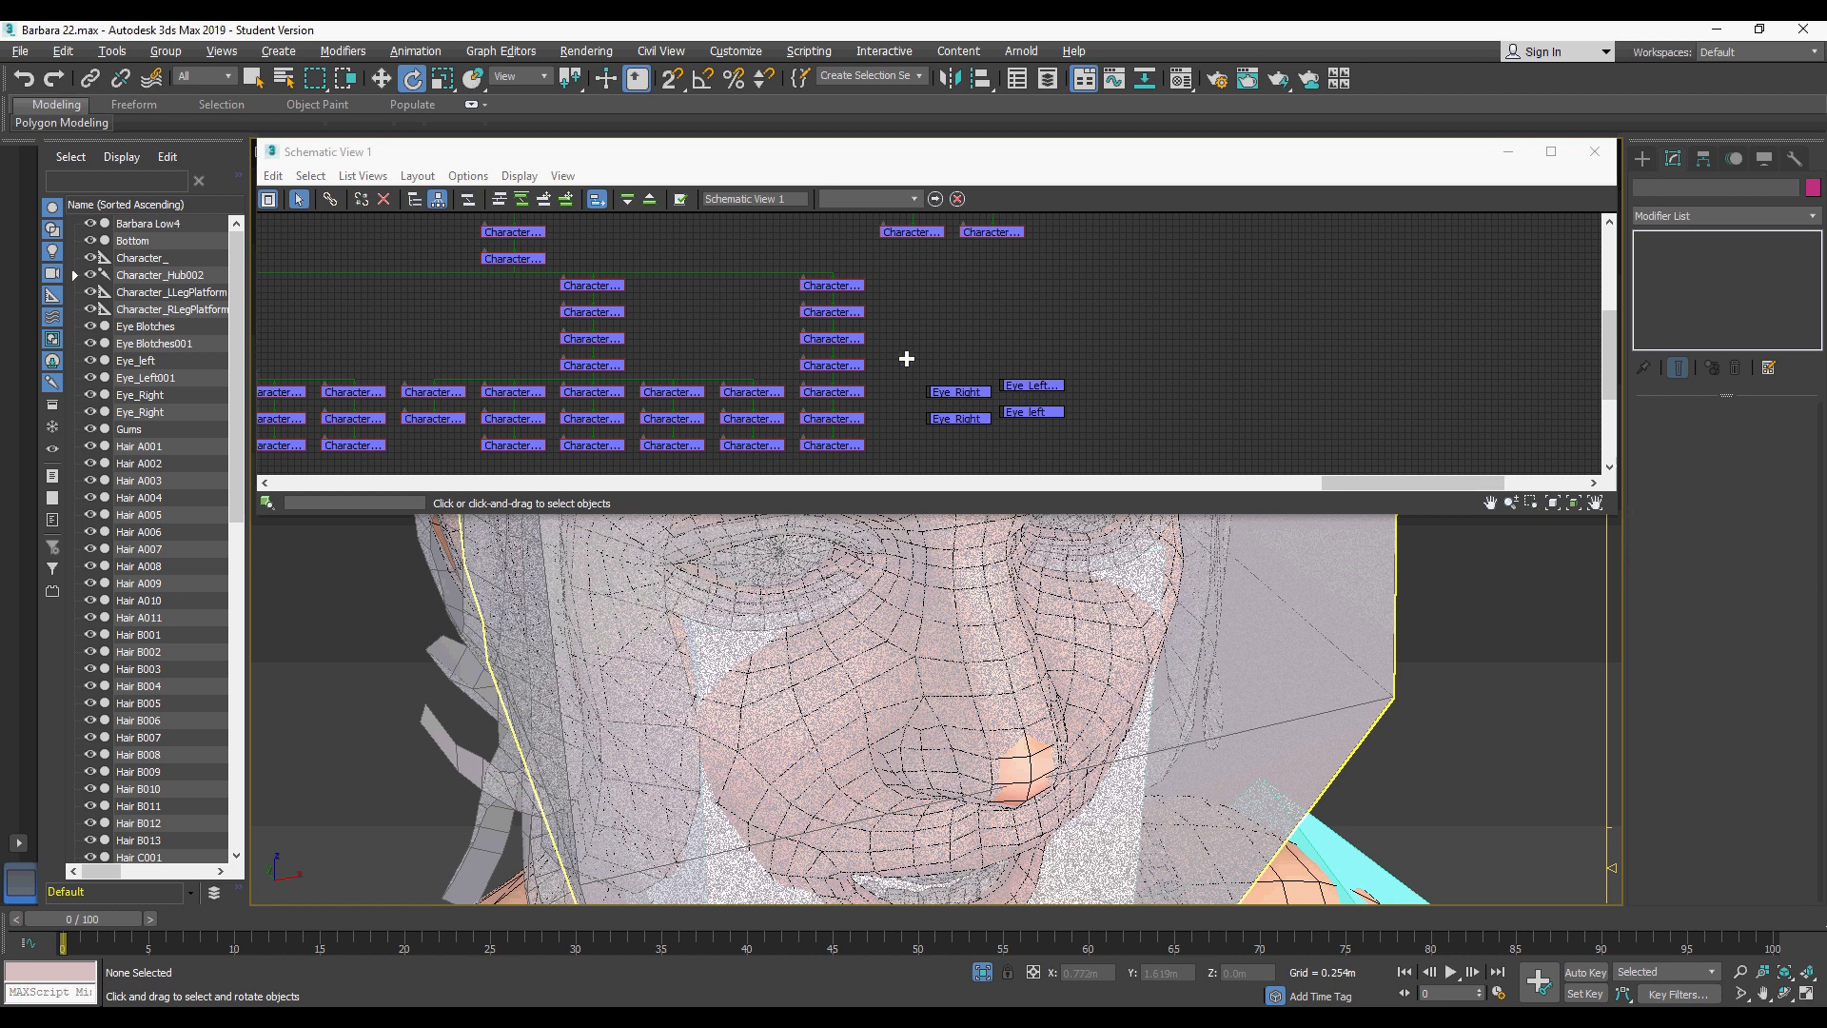
Step: Identify the Character_Head node in Schematic View and link all four eye objects to it as children
{"action": "left_click_drag", "start_coordinate": [906, 358], "coordinate": [1067, 432]}
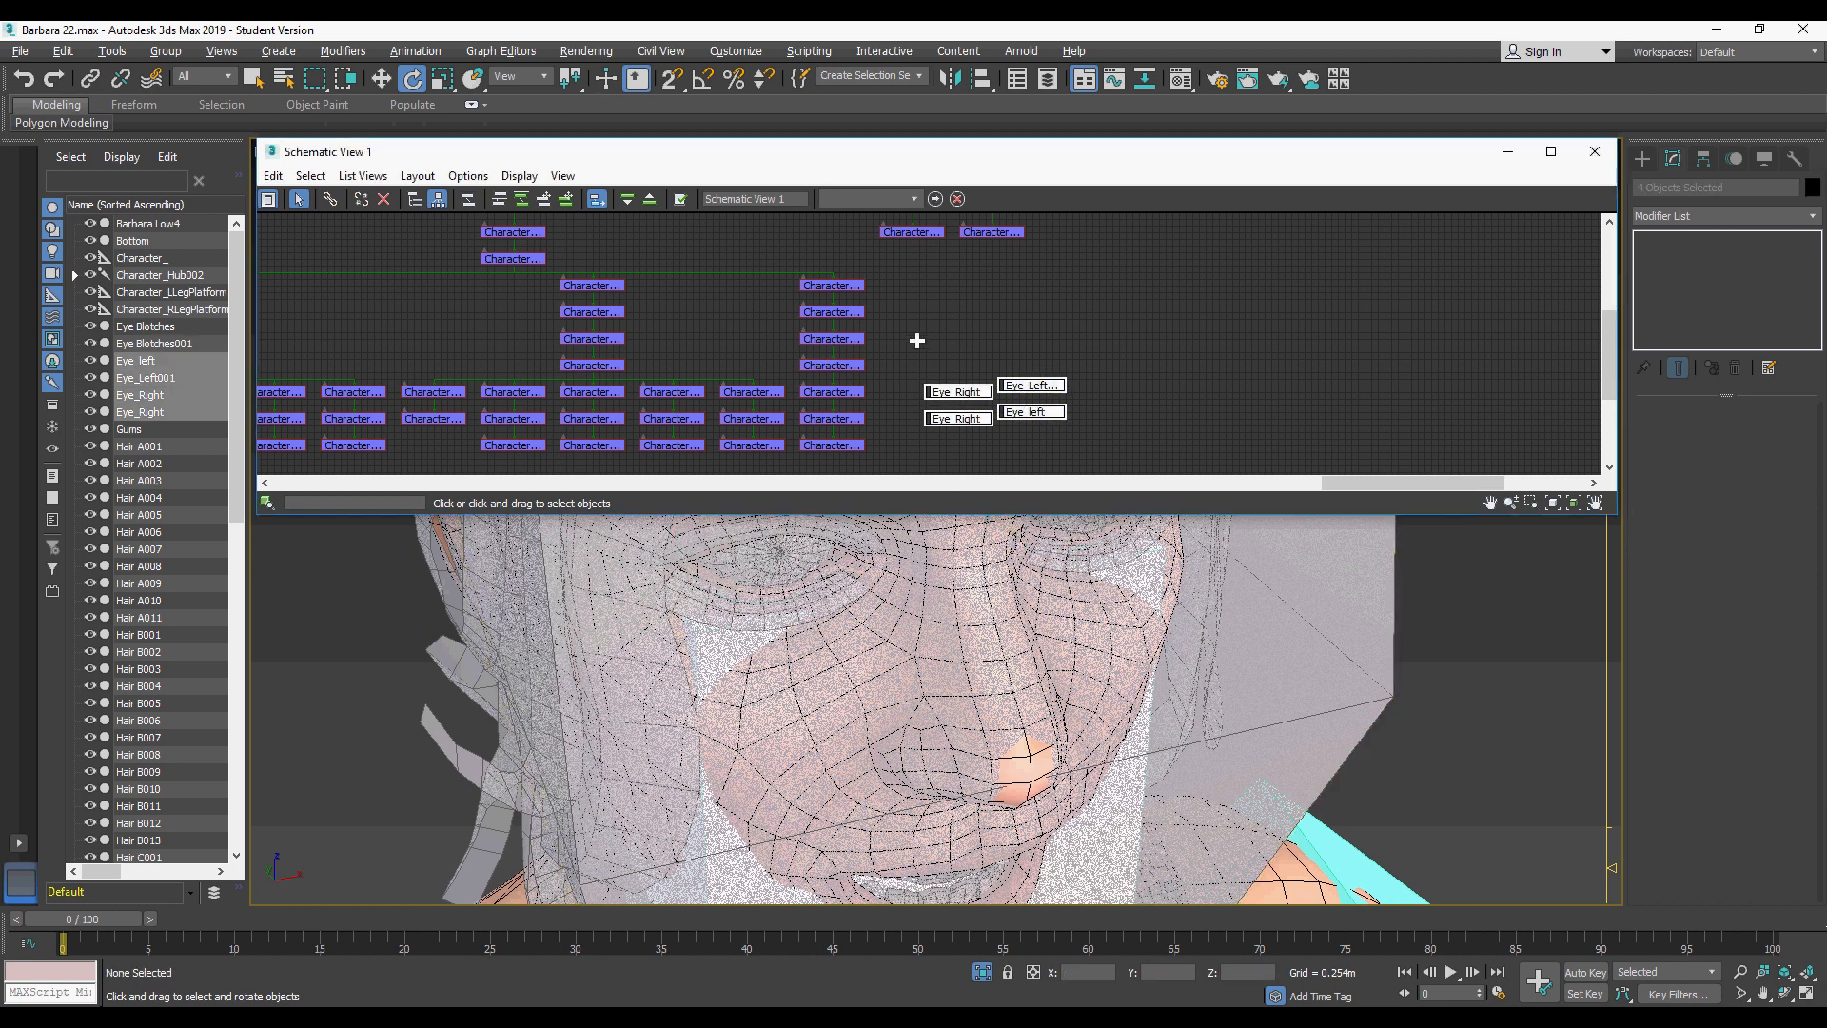
{"action": "left_click", "coordinate": [915, 343]}
{"action": "left_click", "coordinate": [1282, 630]}
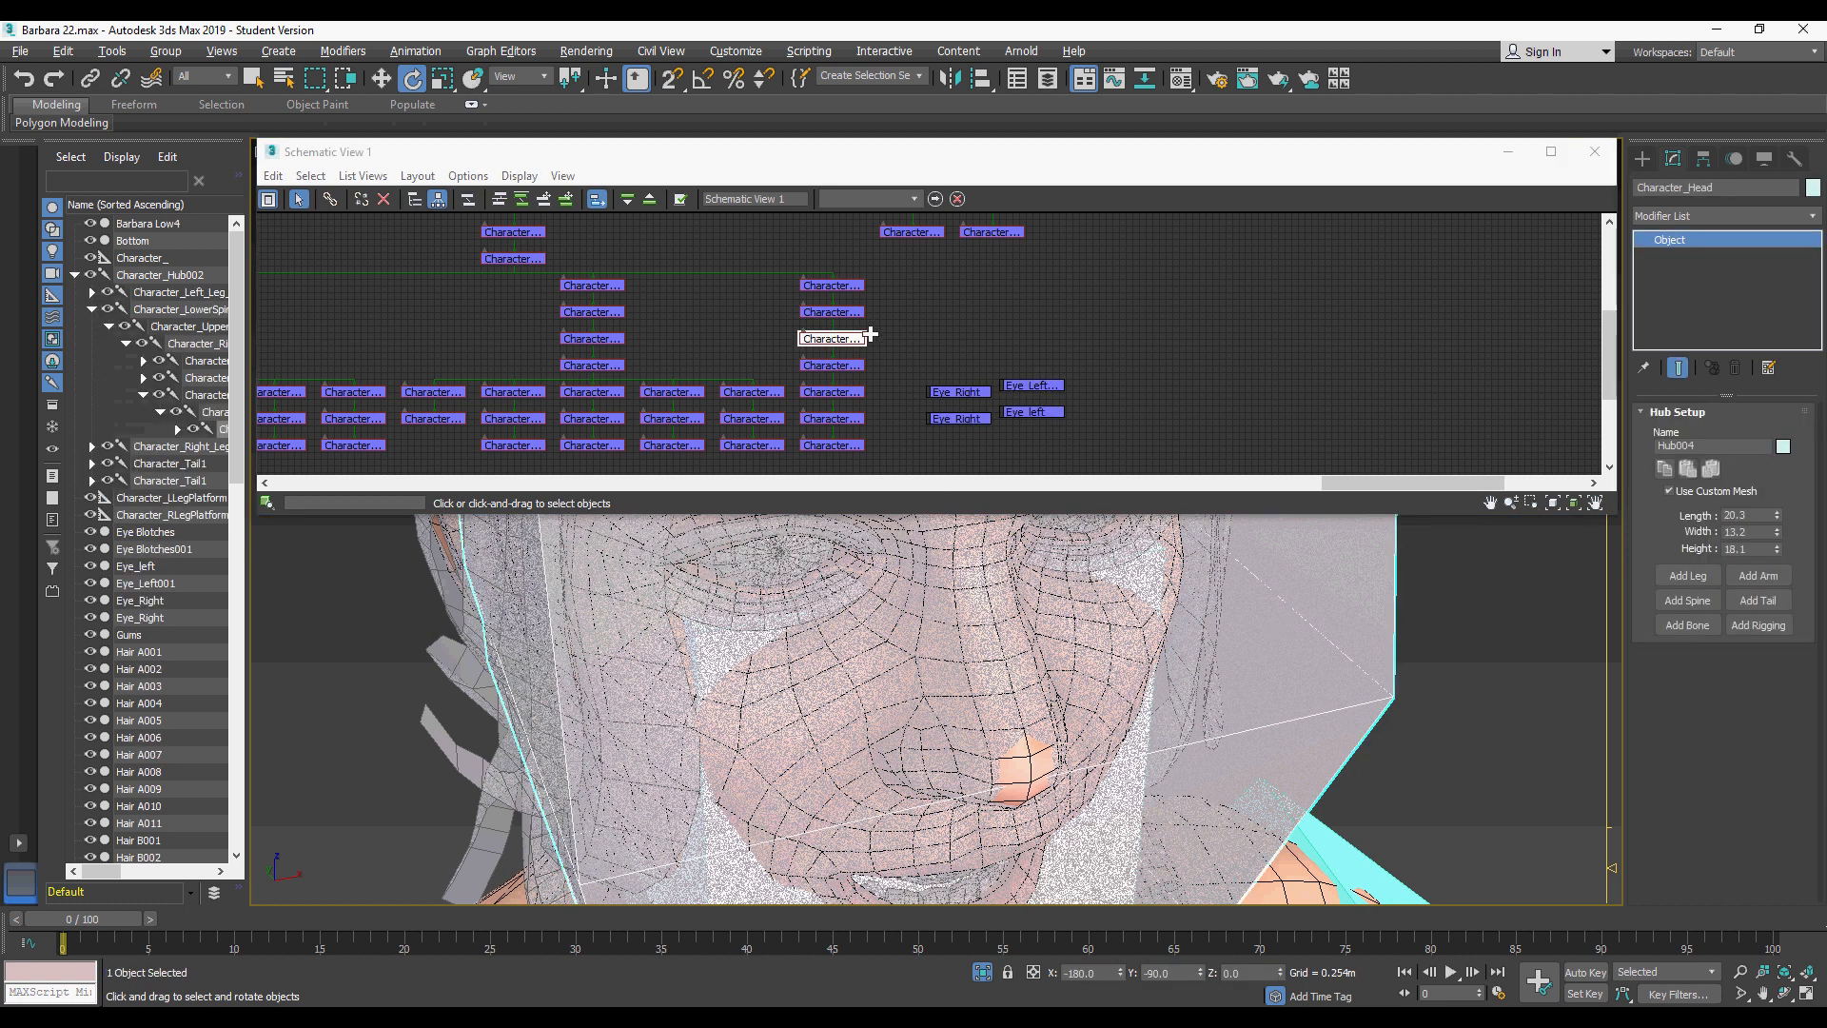
{"action": "left_click_drag", "start_coordinate": [923, 352], "coordinate": [1067, 436]}
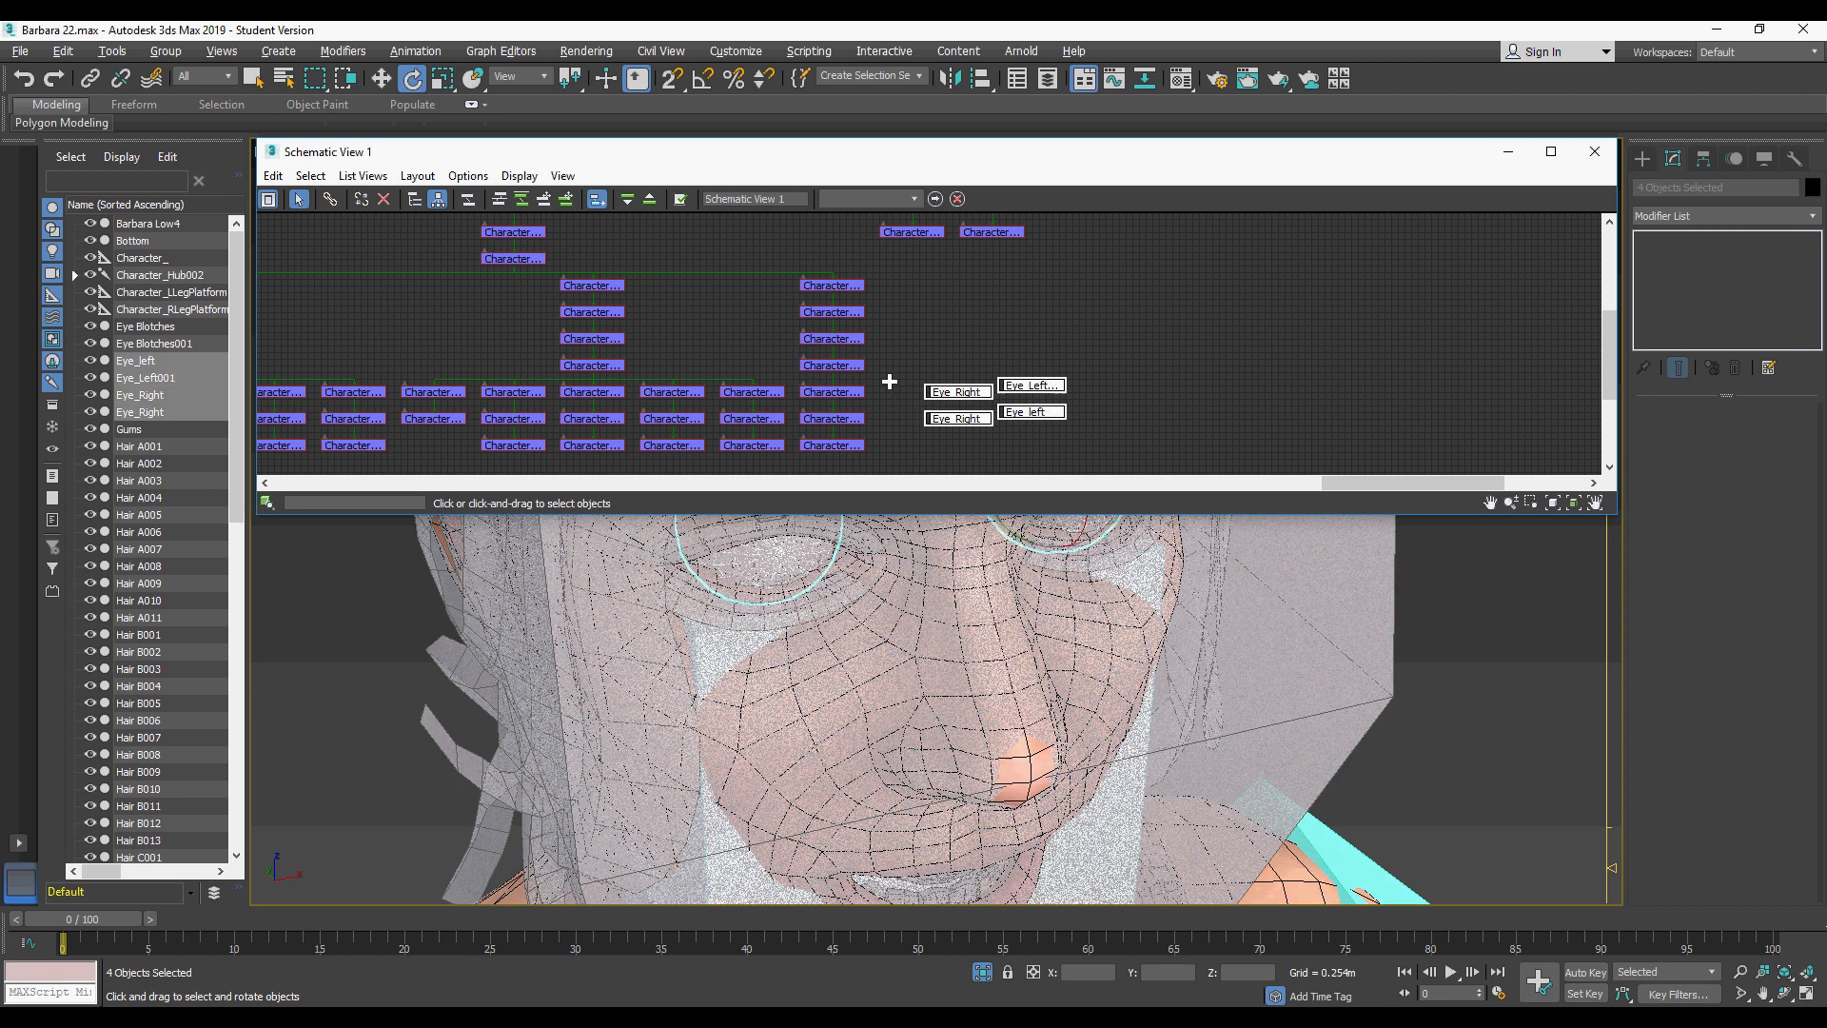
{"action": "left_click", "coordinate": [840, 340]}
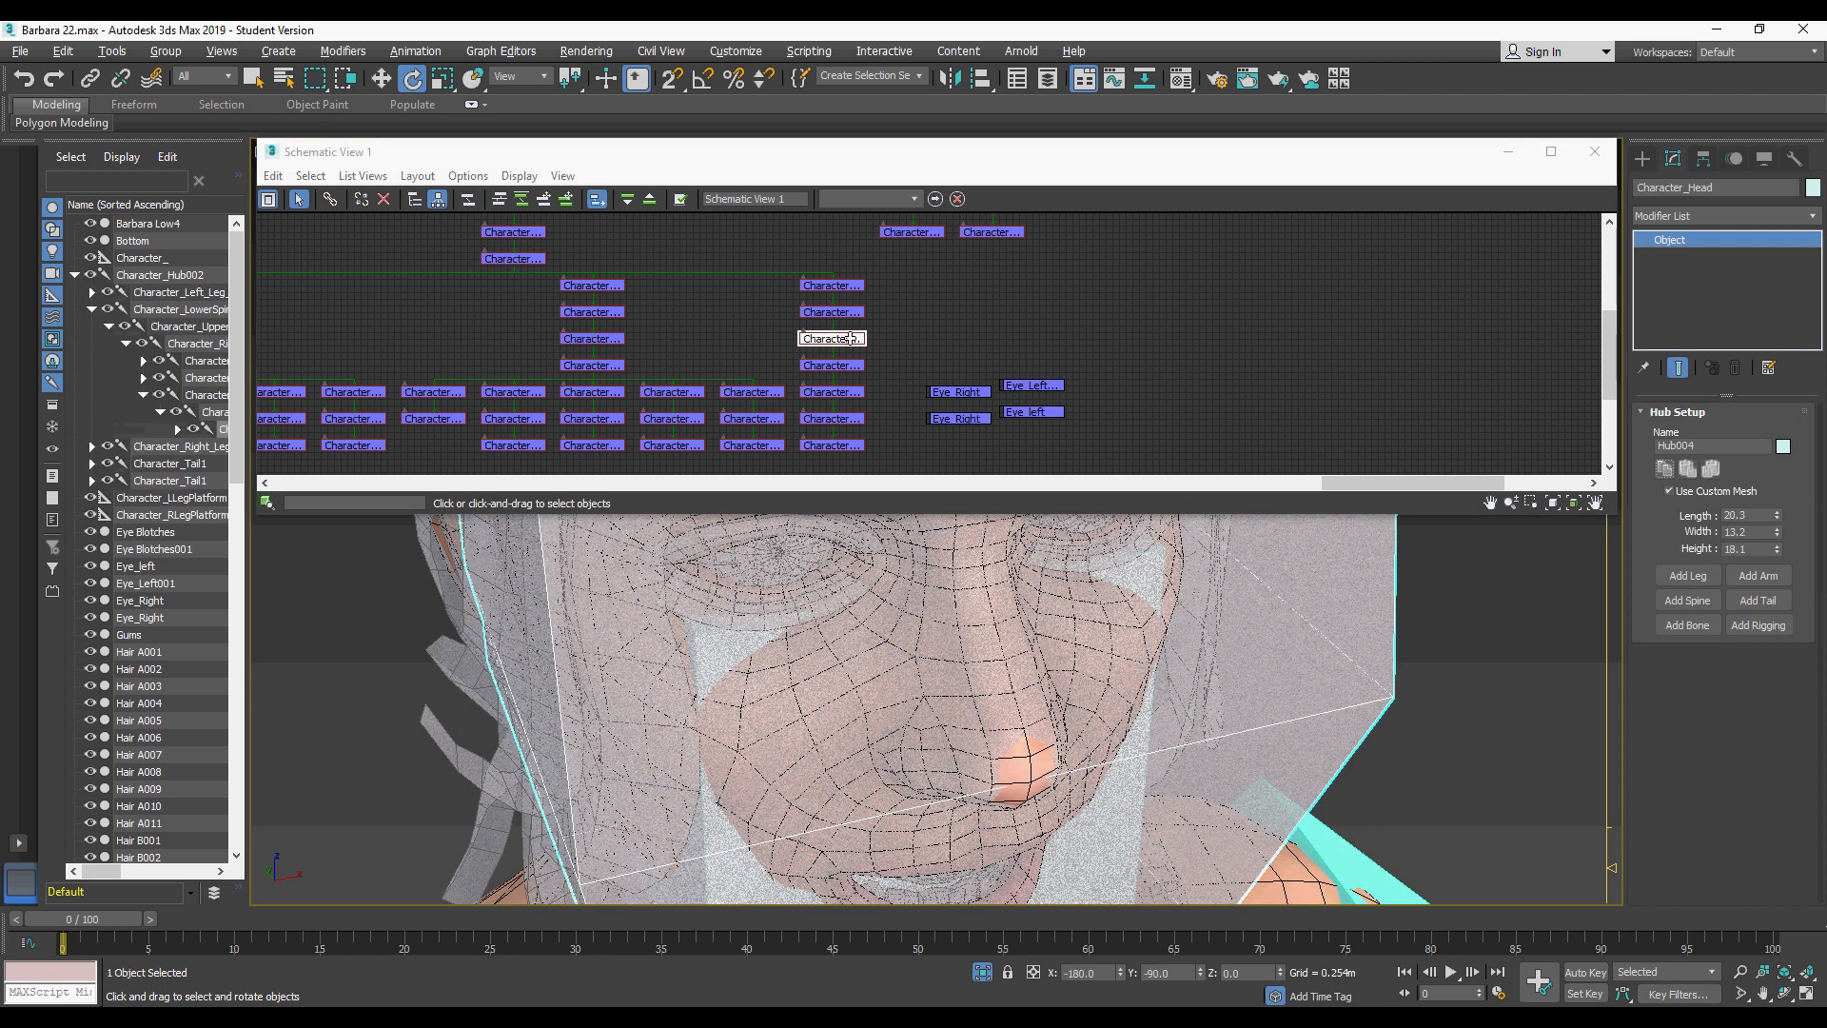
{"action": "left_click_drag", "start_coordinate": [912, 382], "coordinate": [1070, 429]}
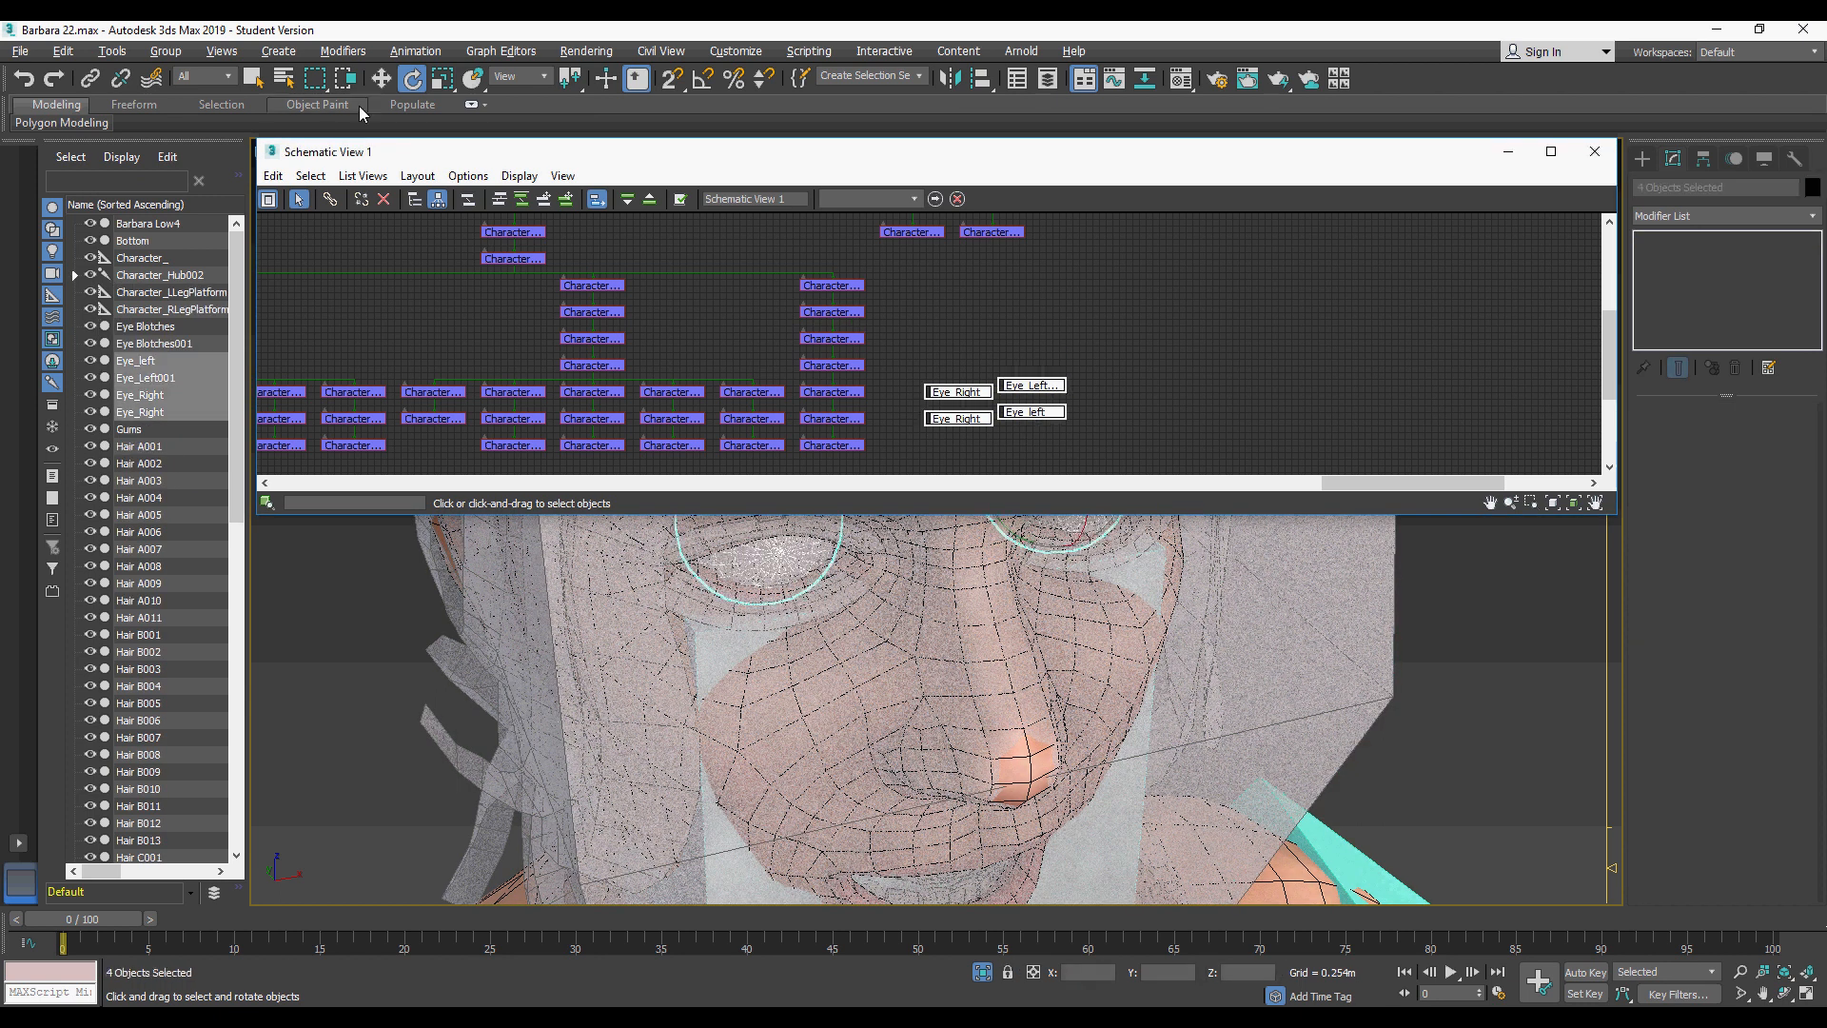
{"action": "left_click", "coordinate": [331, 198]}
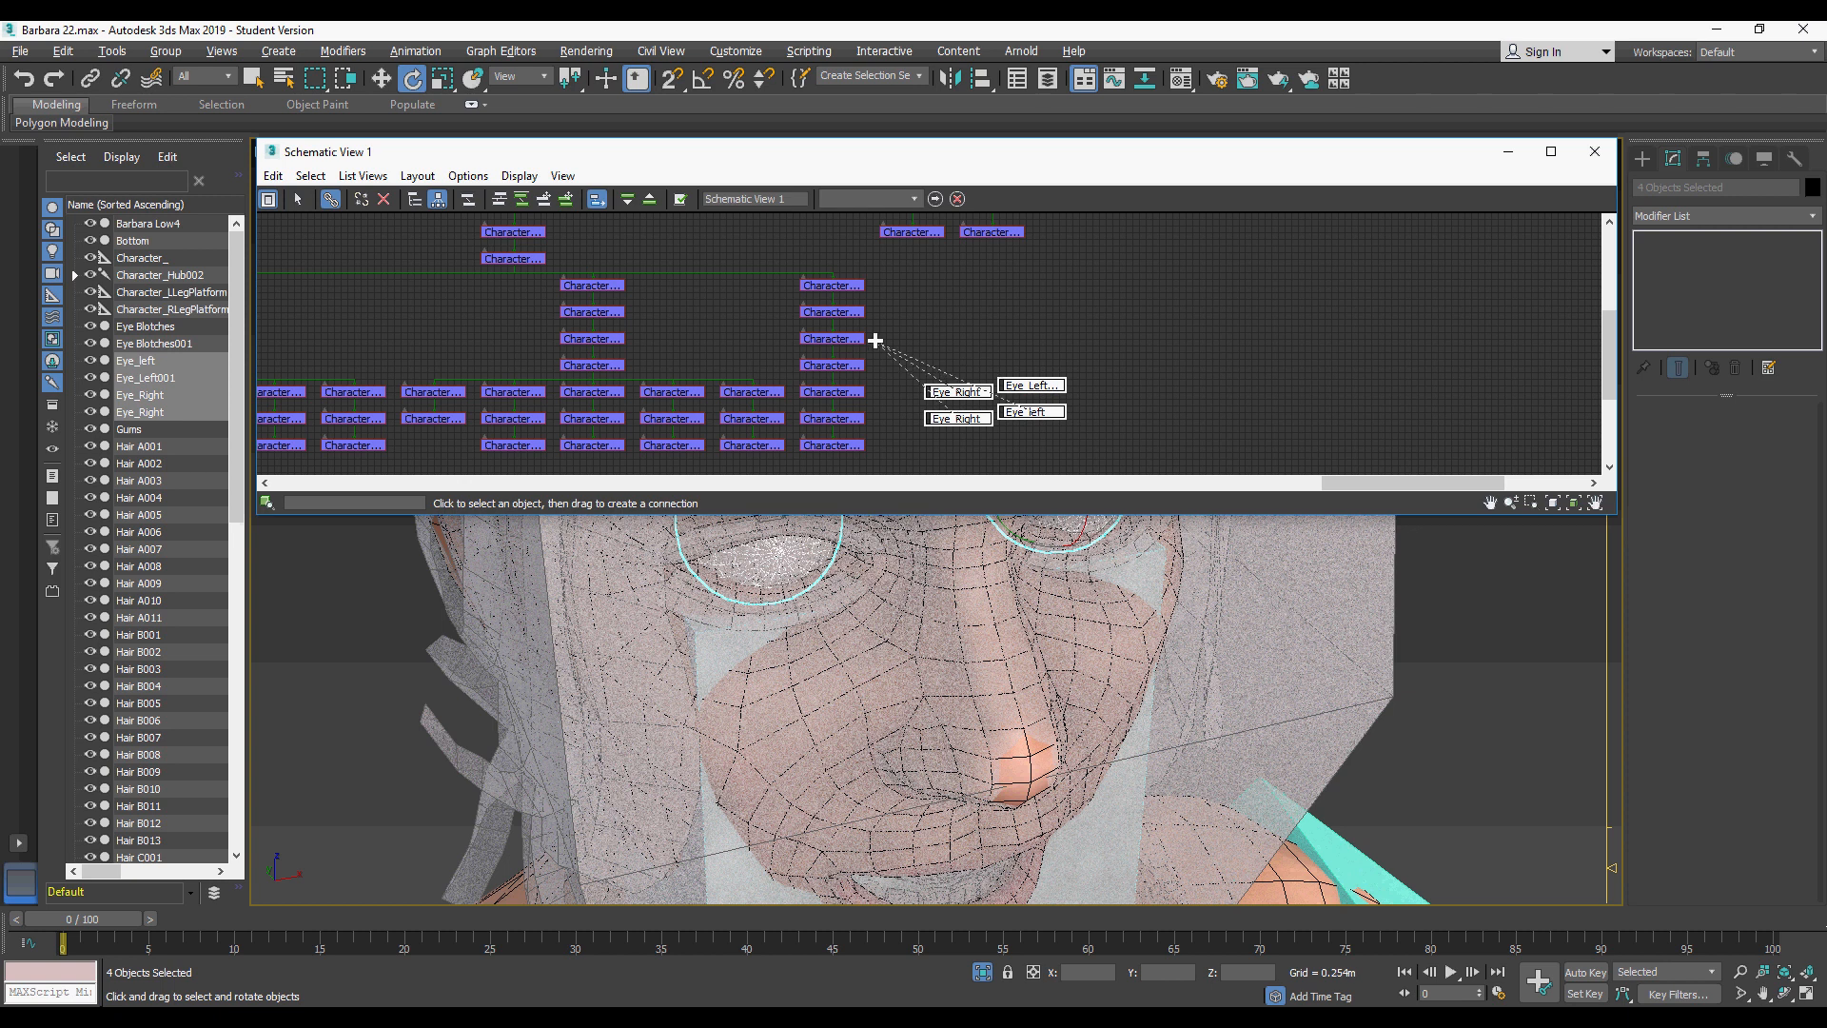
{"action": "left_click_drag", "start_coordinate": [864, 348], "coordinate": [857, 340]}
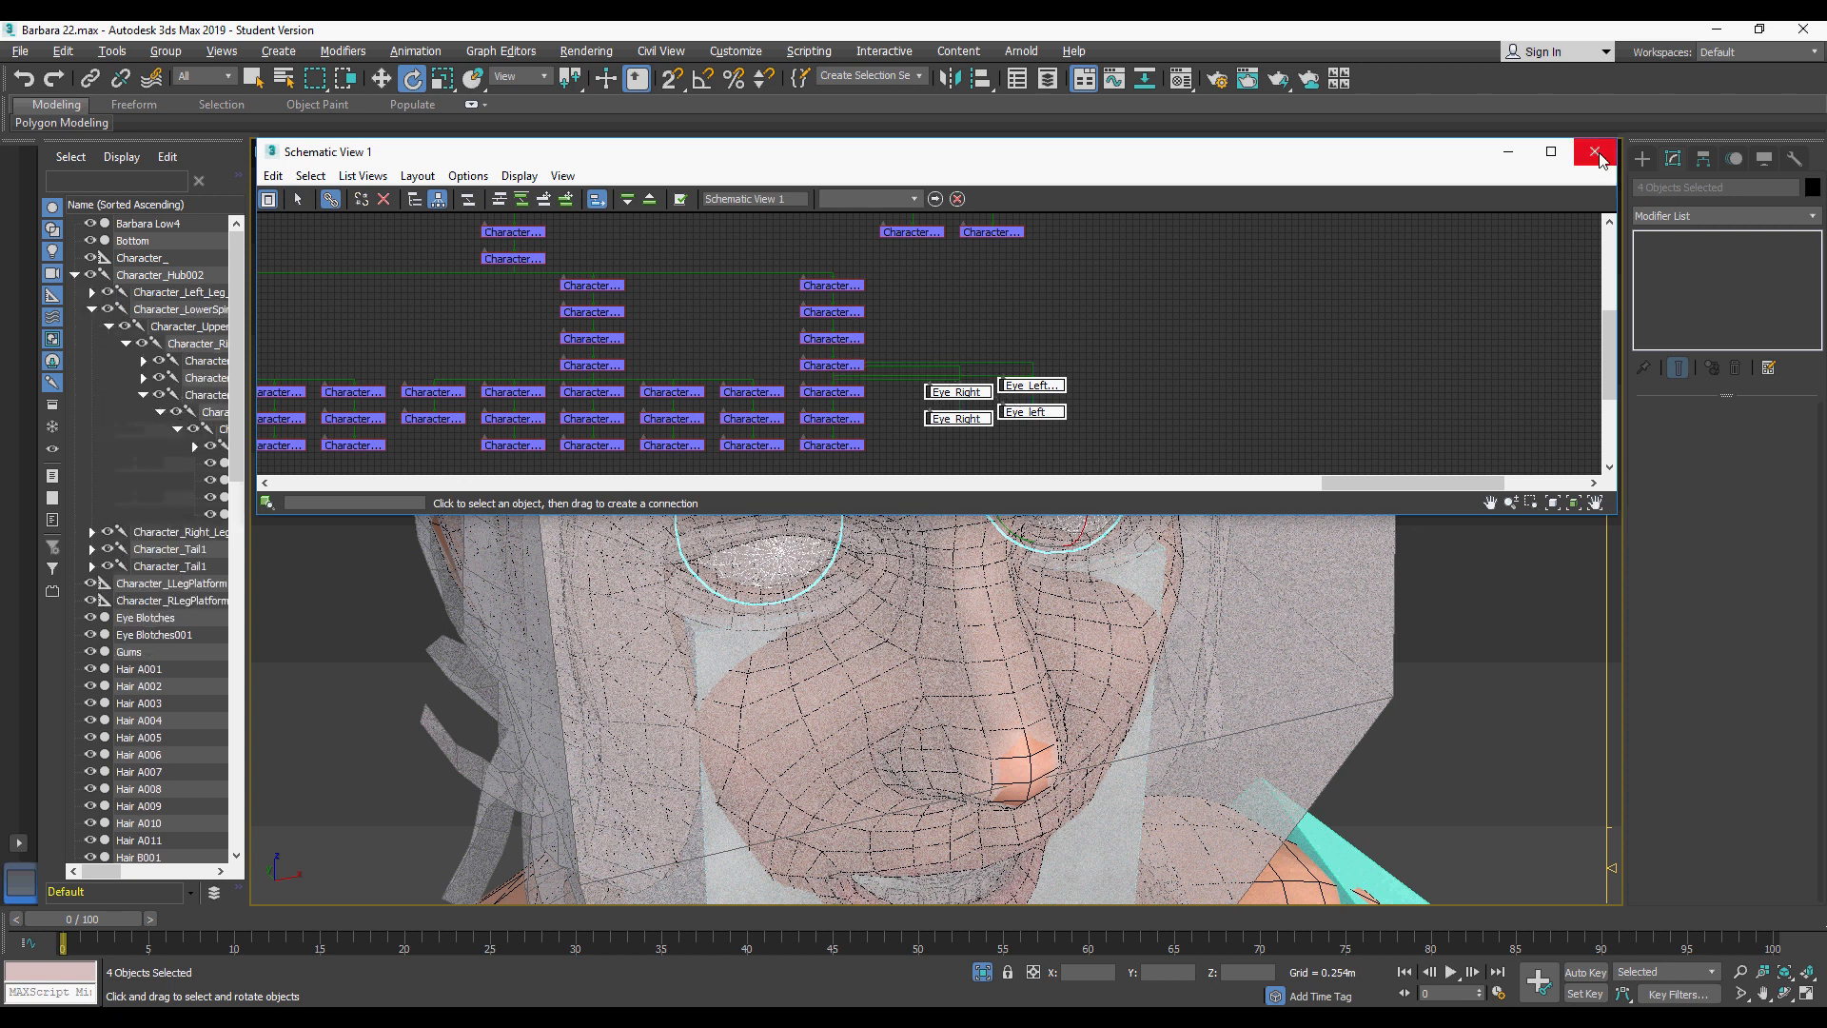
Step: Test-rotate the Character_Head bone and view the head from the side to check that the eyes follow it
{"action": "left_click", "coordinate": [1335, 620]}
{"action": "scroll", "coordinate": [1183, 598], "scroll_direction": "down", "scroll_amount": 4}
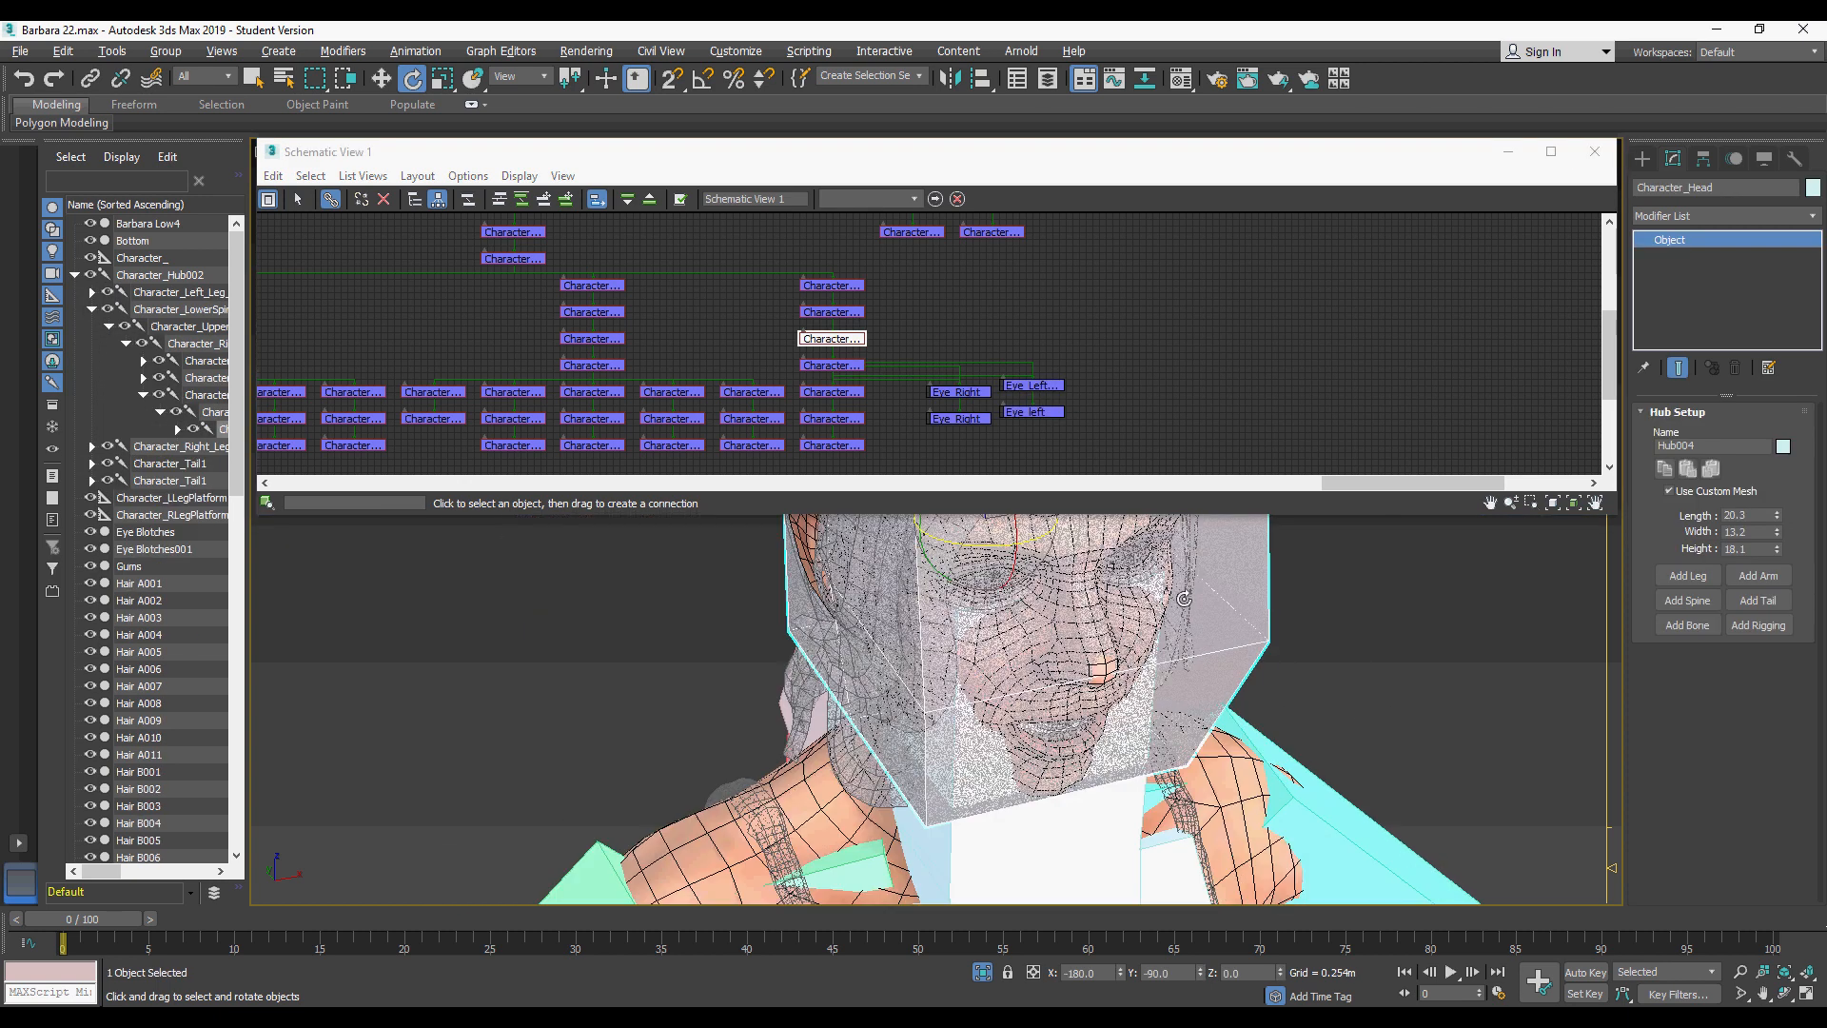
{"action": "mouse_move", "coordinate": [978, 546]}
{"action": "left_mouse_down"}
{"action": "mouse_move", "coordinate": [995, 546]}
{"action": "mouse_move", "coordinate": [944, 549]}
{"action": "mouse_move", "coordinate": [987, 556]}
{"action": "left_mouse_up"}
{"action": "middle_click_drag", "start_coordinate": [1101, 529], "coordinate": [772, 608]}
{"action": "left_click_drag", "start_coordinate": [780, 607], "coordinate": [765, 597]}
{"action": "left_click_drag", "start_coordinate": [729, 571], "coordinate": [721, 557]}
{"action": "middle_click_drag", "start_coordinate": [911, 790], "coordinate": [819, 633], "text": "alt"}
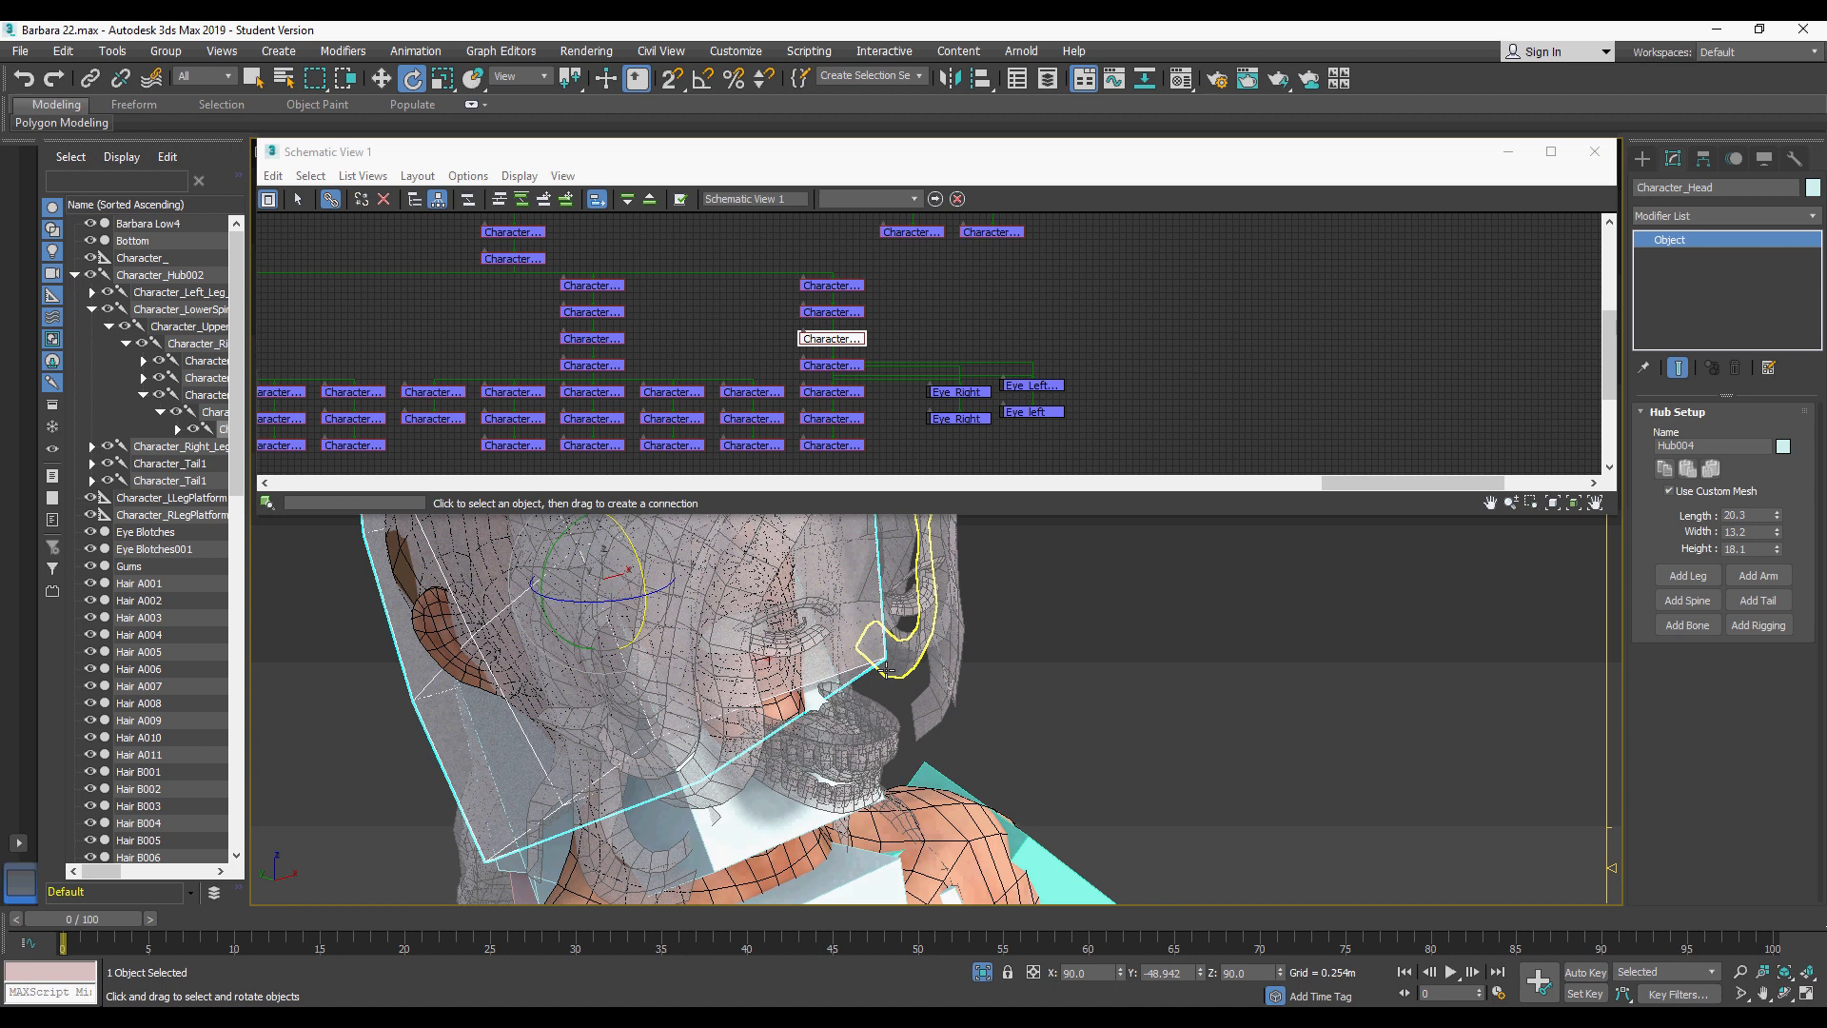
Step: Inspect the face and eye area around the Character_Head bone from the front three-quarter angle
{"action": "scroll", "coordinate": [794, 633], "scroll_direction": "down", "scroll_amount": 2}
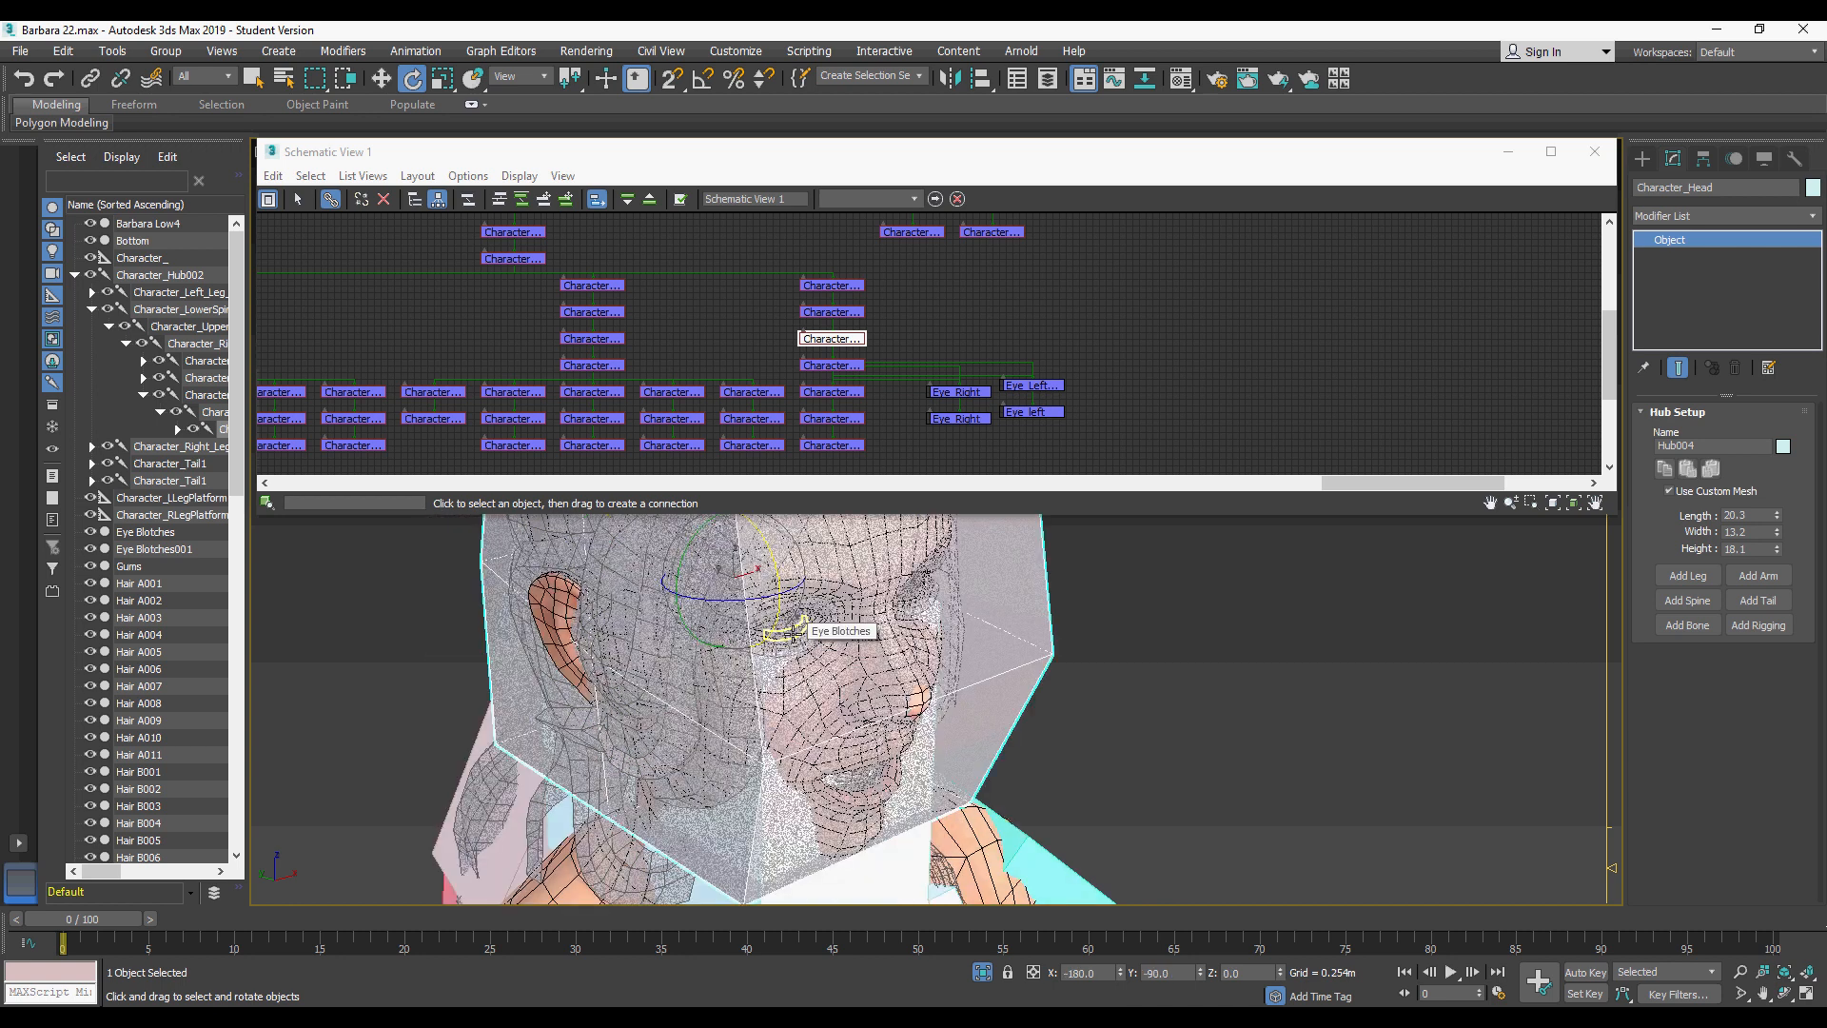
{"action": "scroll", "coordinate": [941, 597], "scroll_direction": "down", "scroll_amount": 4}
{"action": "mouse_move", "coordinate": [936, 642]}
{"action": "middle_mouse_down"}
{"action": "mouse_move", "coordinate": [941, 596]}
{"action": "mouse_move", "coordinate": [947, 669]}
{"action": "middle_mouse_up"}
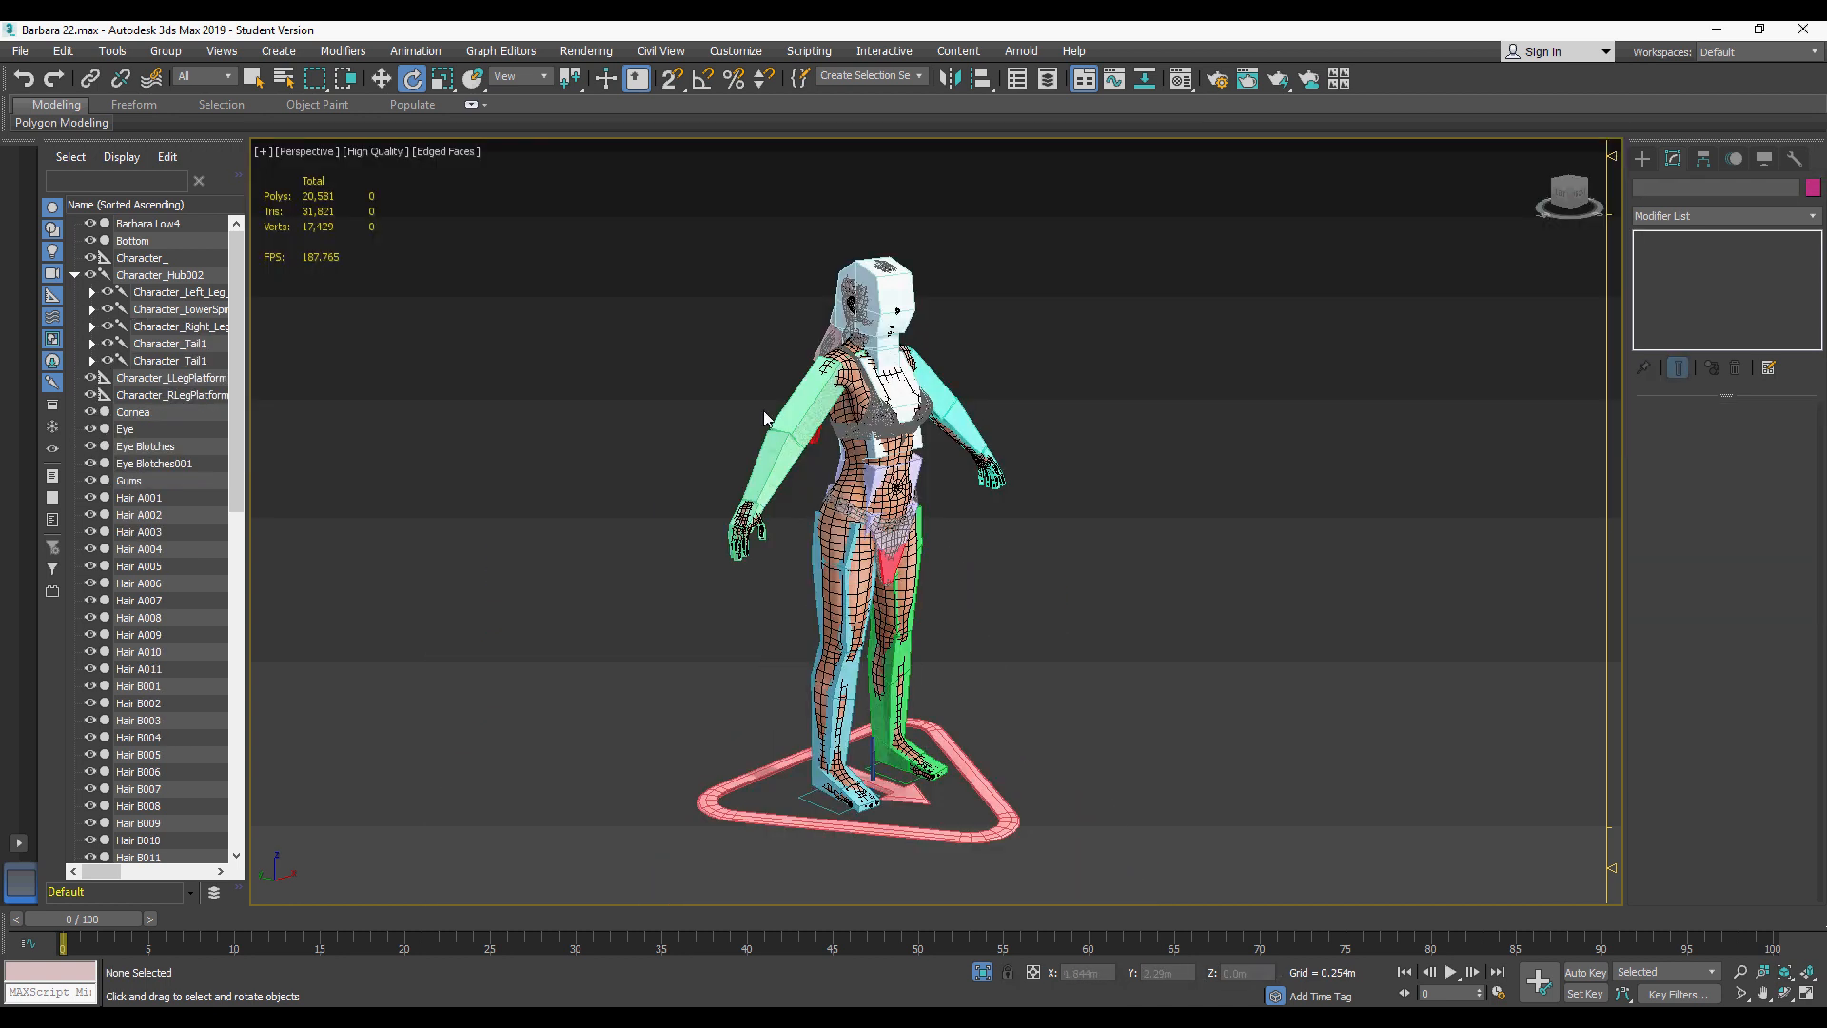
Step: Examine the skinned body, underwear and CAT bones from head to feet, including the chest, arms and hips
{"action": "scroll", "coordinate": [796, 471], "scroll_direction": "up", "scroll_amount": 2}
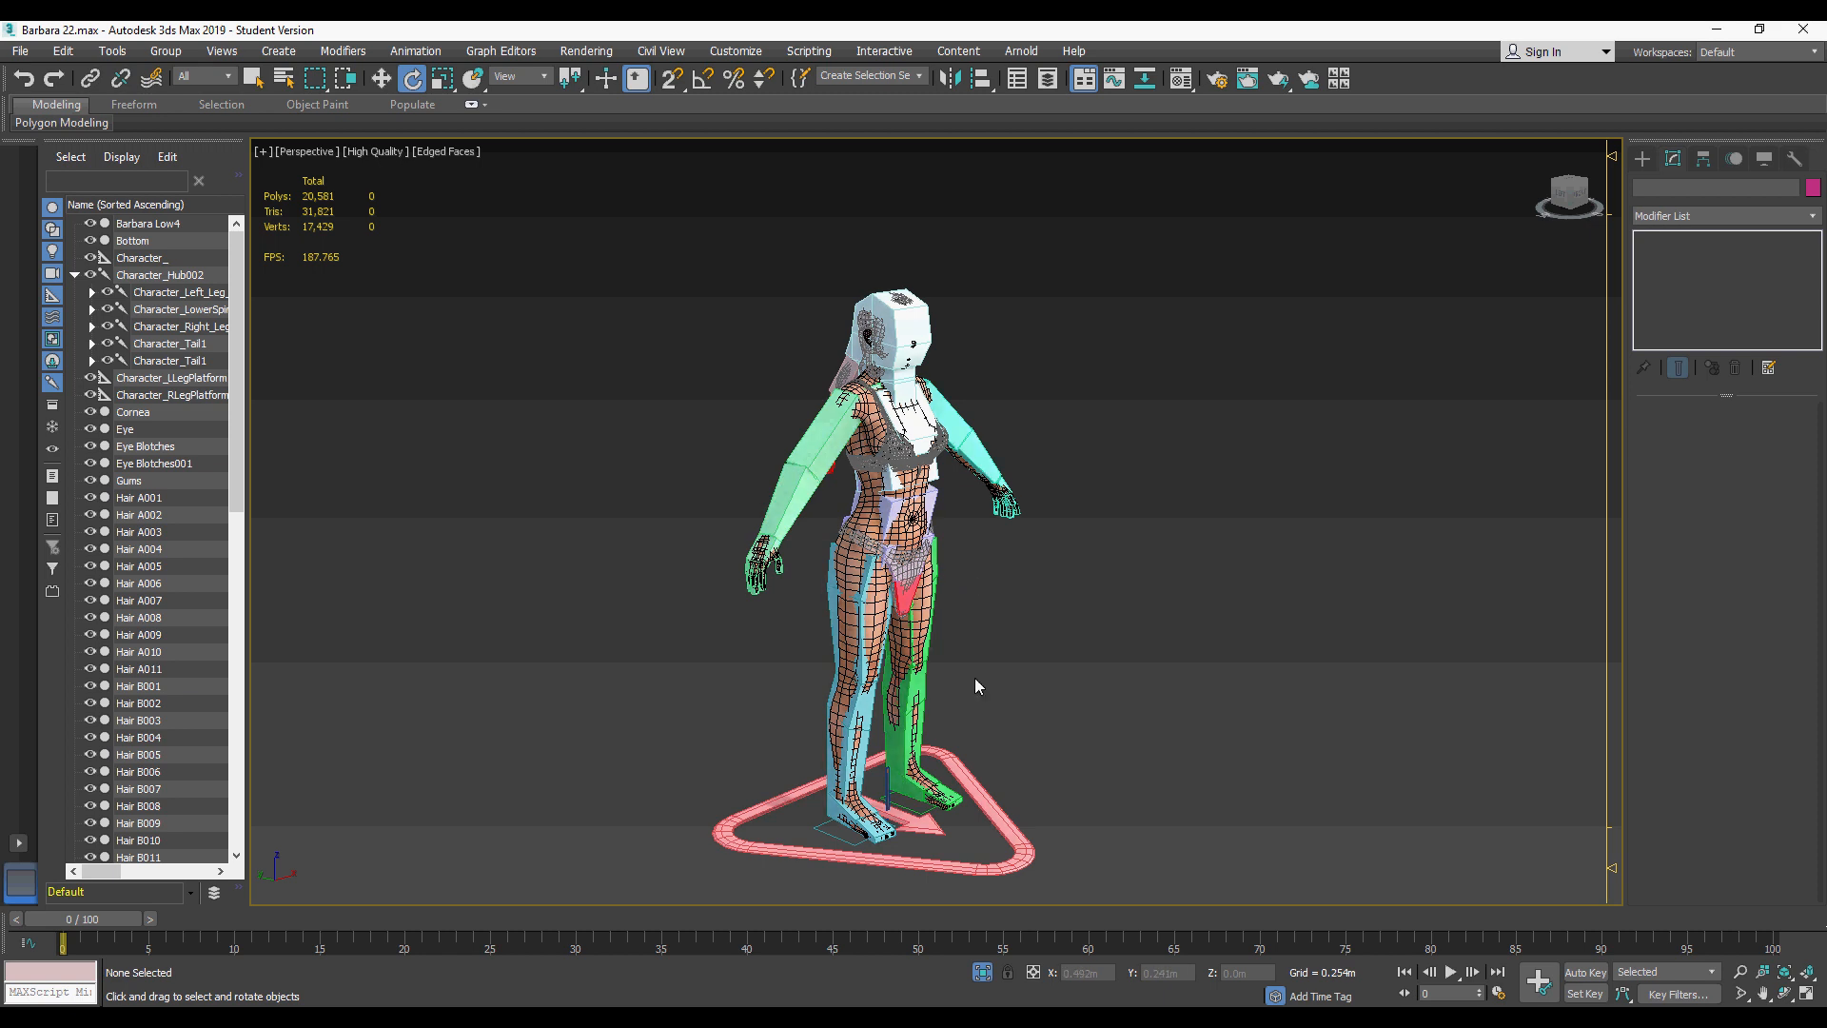
{"action": "middle_click_drag", "start_coordinate": [938, 653], "coordinate": [932, 630]}
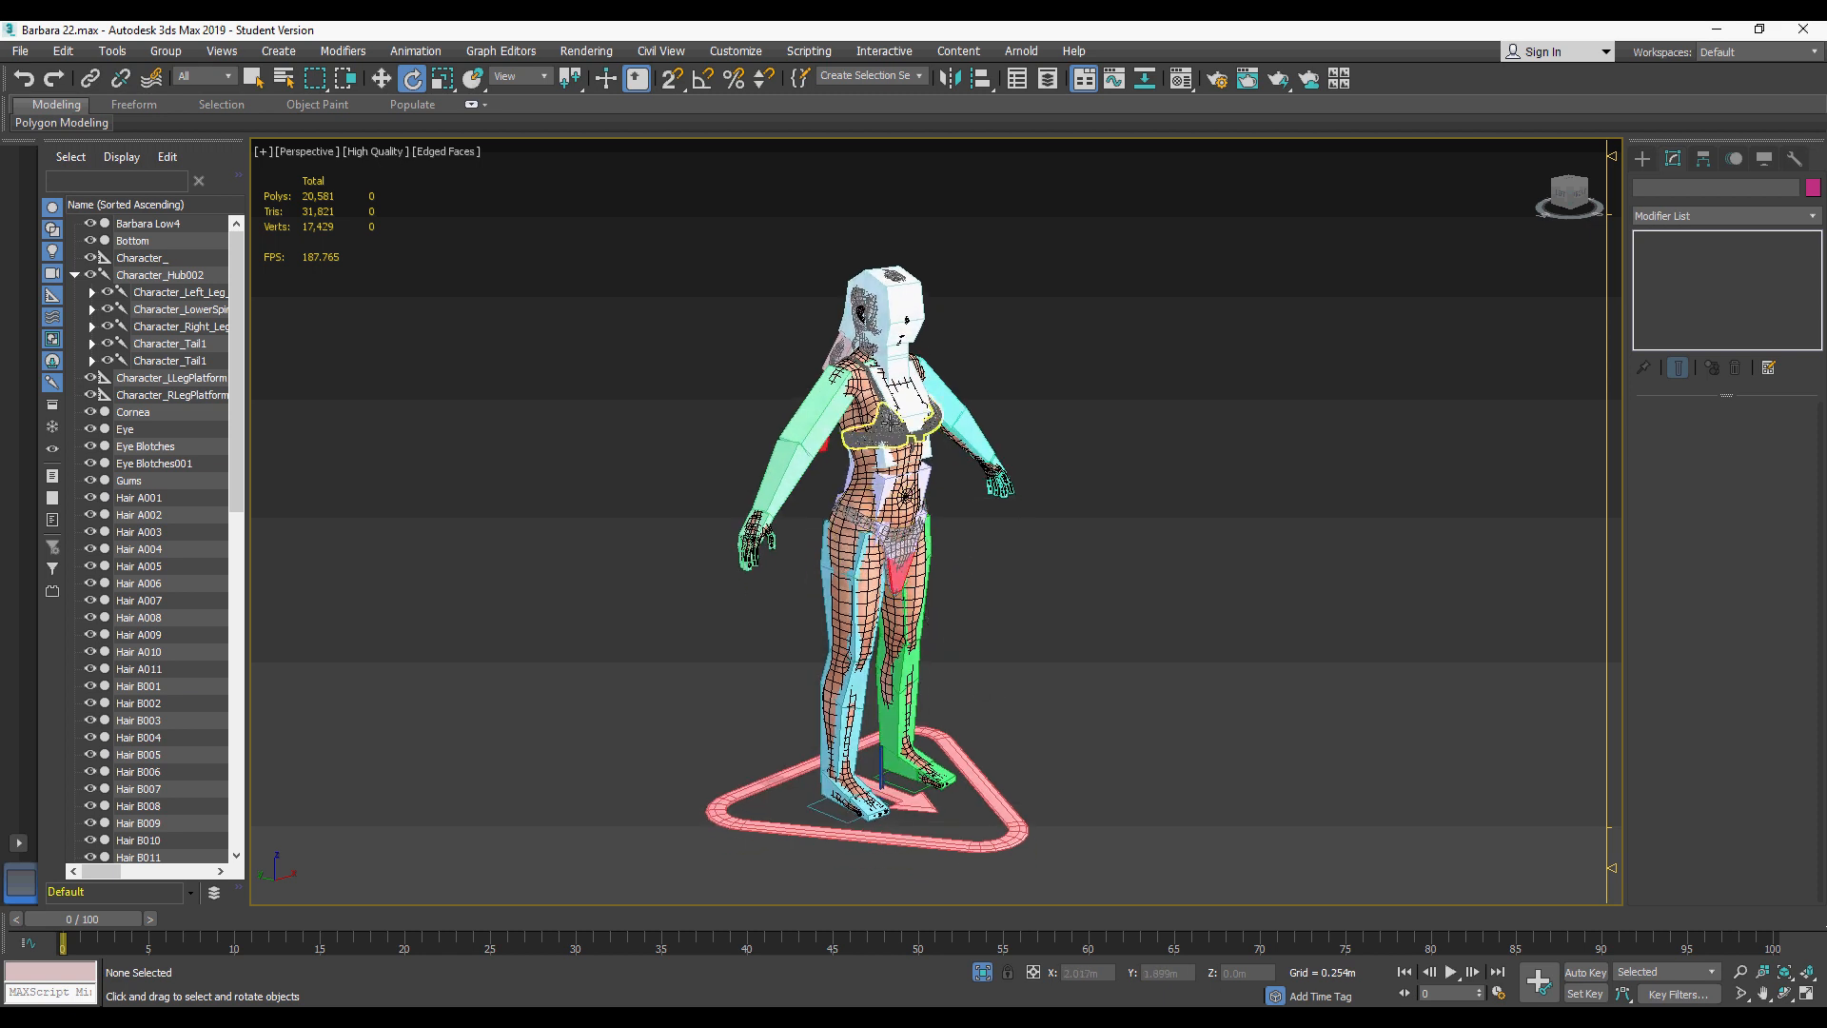
{"action": "scroll", "coordinate": [938, 505], "scroll_direction": "up", "scroll_amount": 3}
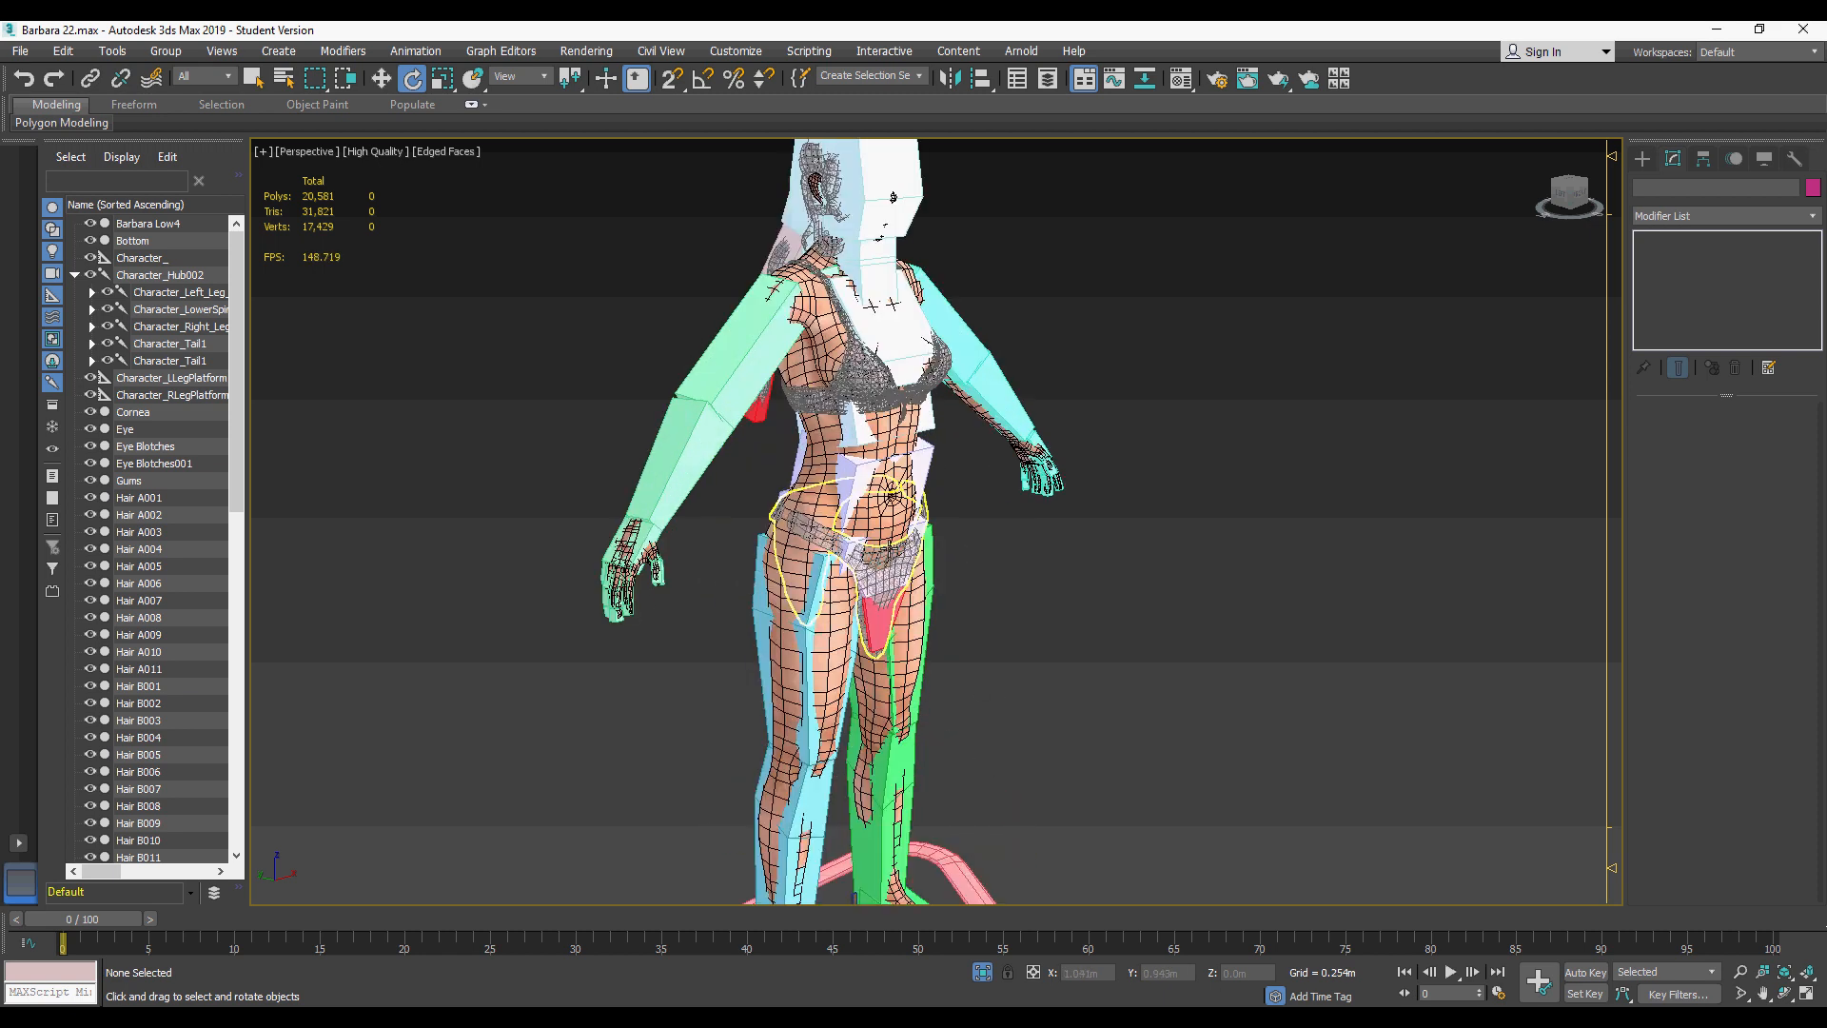
{"action": "scroll", "coordinate": [893, 493], "scroll_direction": "down", "scroll_amount": 3}
{"action": "scroll", "coordinate": [905, 485], "scroll_direction": "up", "scroll_amount": 5}
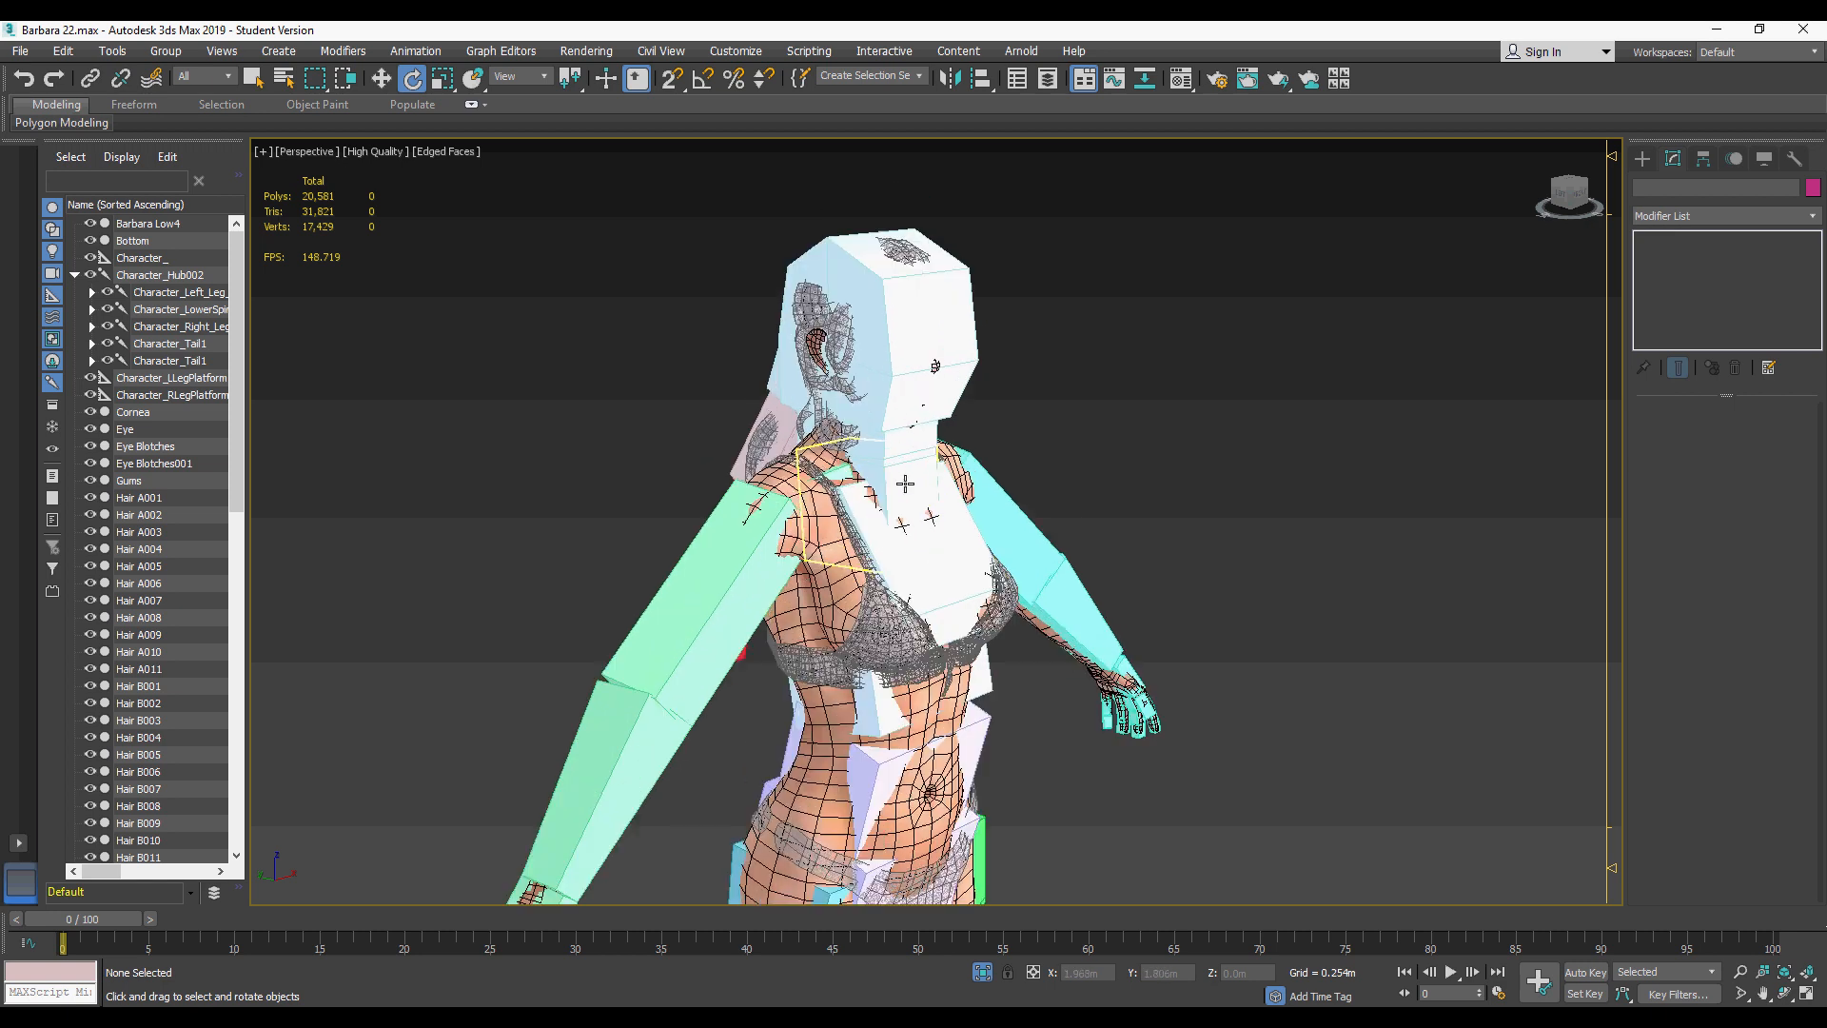
{"action": "middle_click_drag", "start_coordinate": [917, 354], "coordinate": [913, 404]}
{"action": "middle_click_drag", "start_coordinate": [903, 477], "coordinate": [883, 335]}
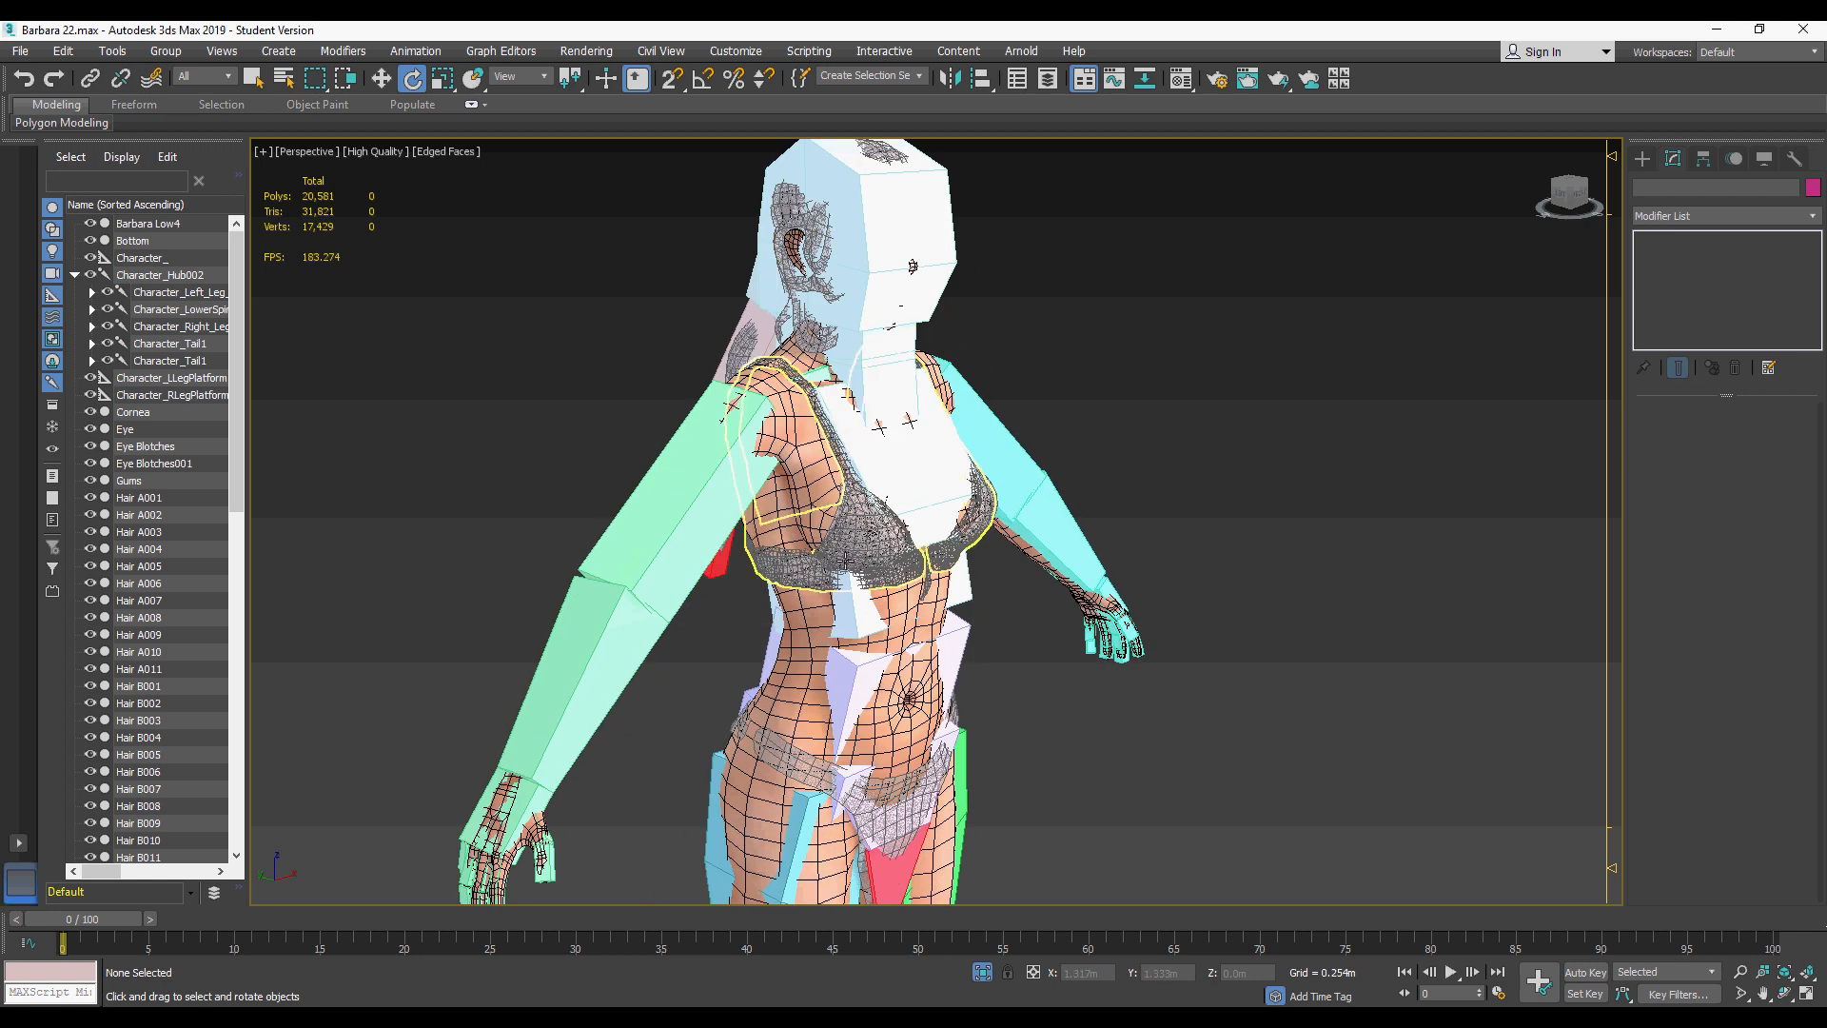
{"action": "middle_click_drag", "start_coordinate": [845, 561], "coordinate": [669, 458]}
{"action": "scroll", "coordinate": [841, 419], "scroll_direction": "down", "scroll_amount": 4}
{"action": "middle_click_drag", "start_coordinate": [741, 347], "coordinate": [813, 398]}
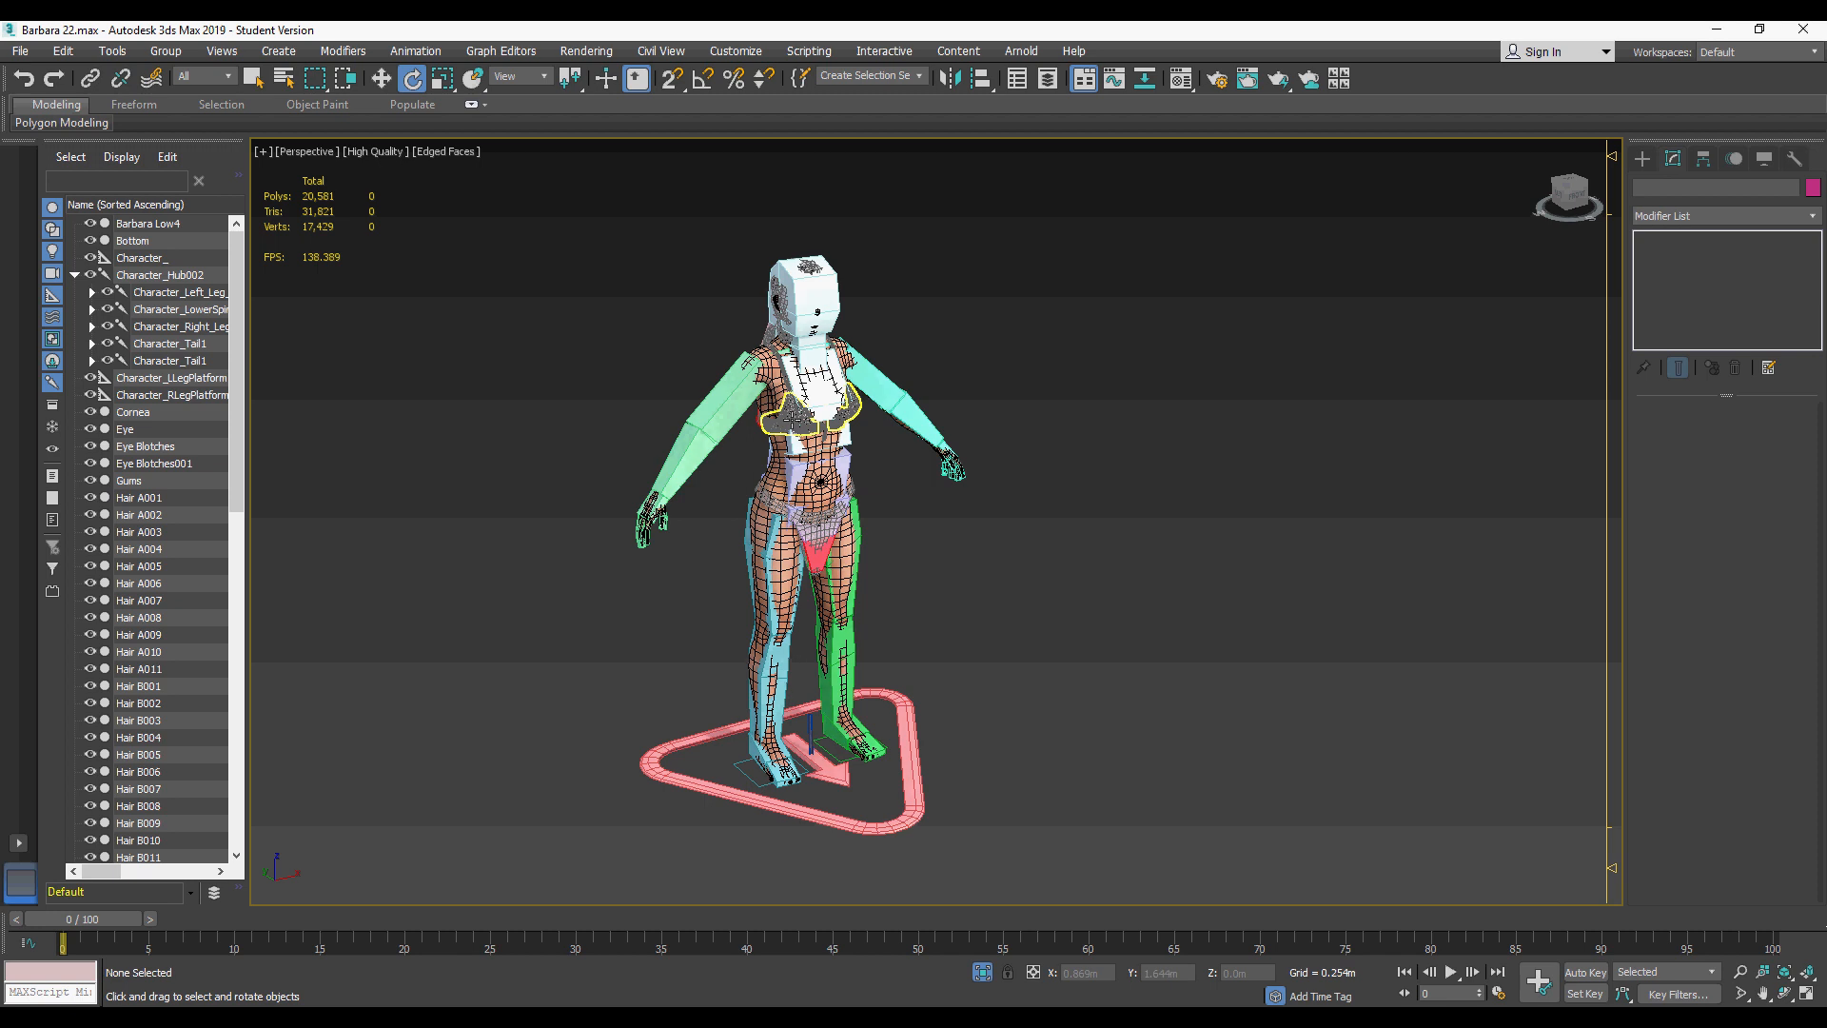